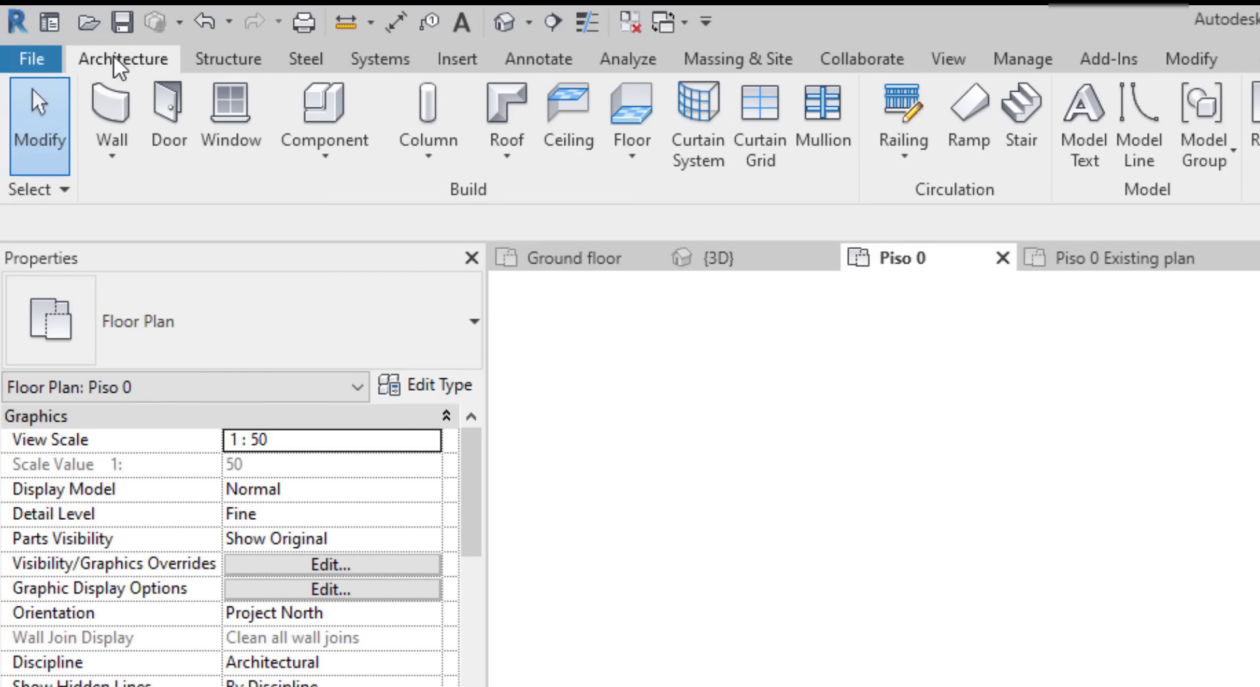
{"action": "left_click", "coordinate": [226, 54]}
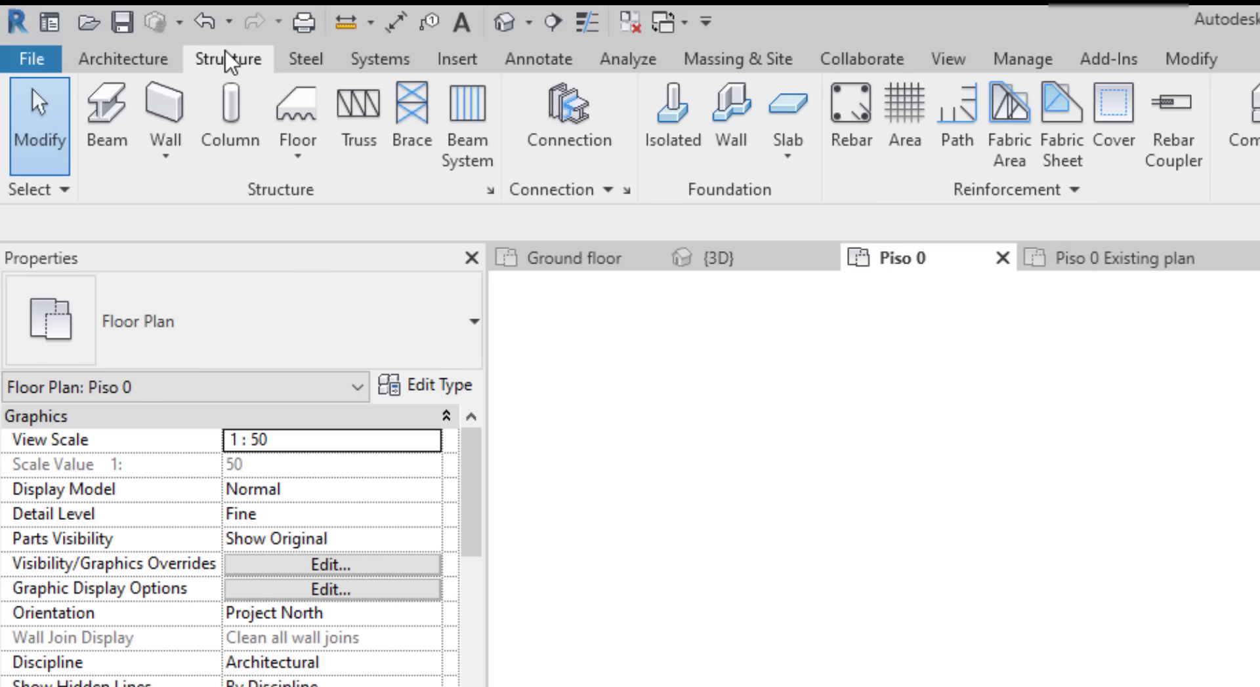
{"action": "left_click", "coordinate": [304, 64]}
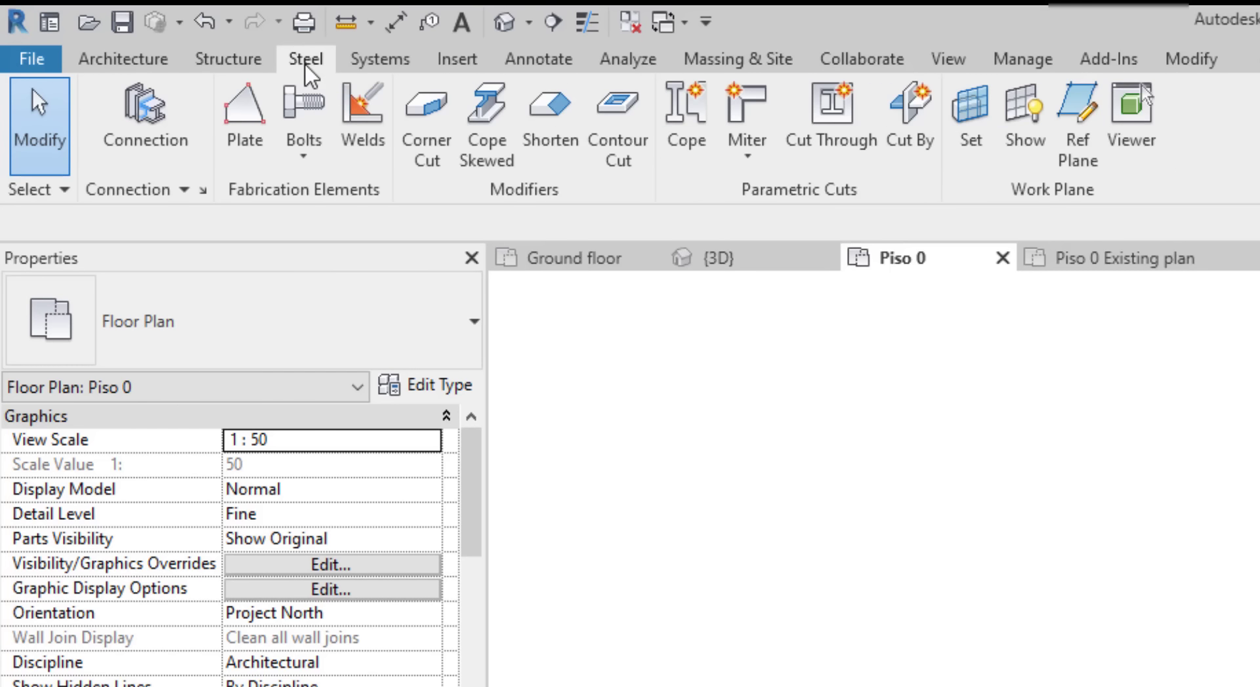
{"action": "left_click", "coordinate": [373, 61]}
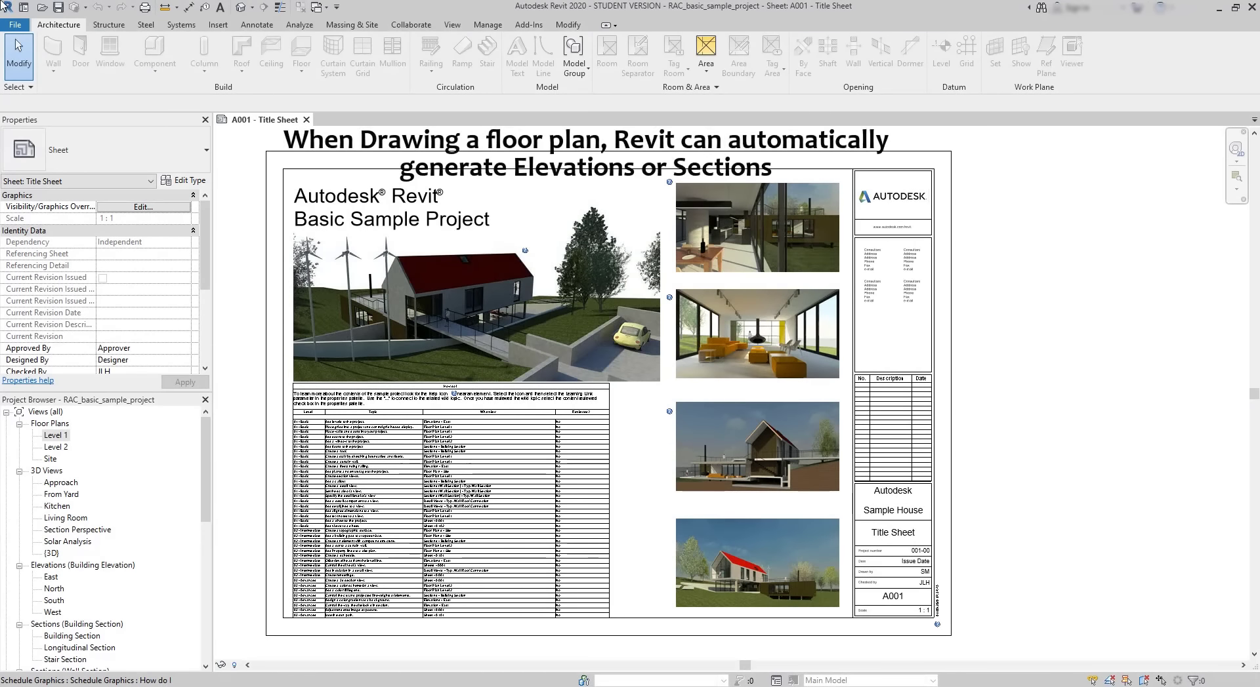
Step: Place a pocket slider door in the exterior wall beside the stairs on the Level 2 plan and check it in elevation
{"action": "double_click", "coordinate": [52, 435]}
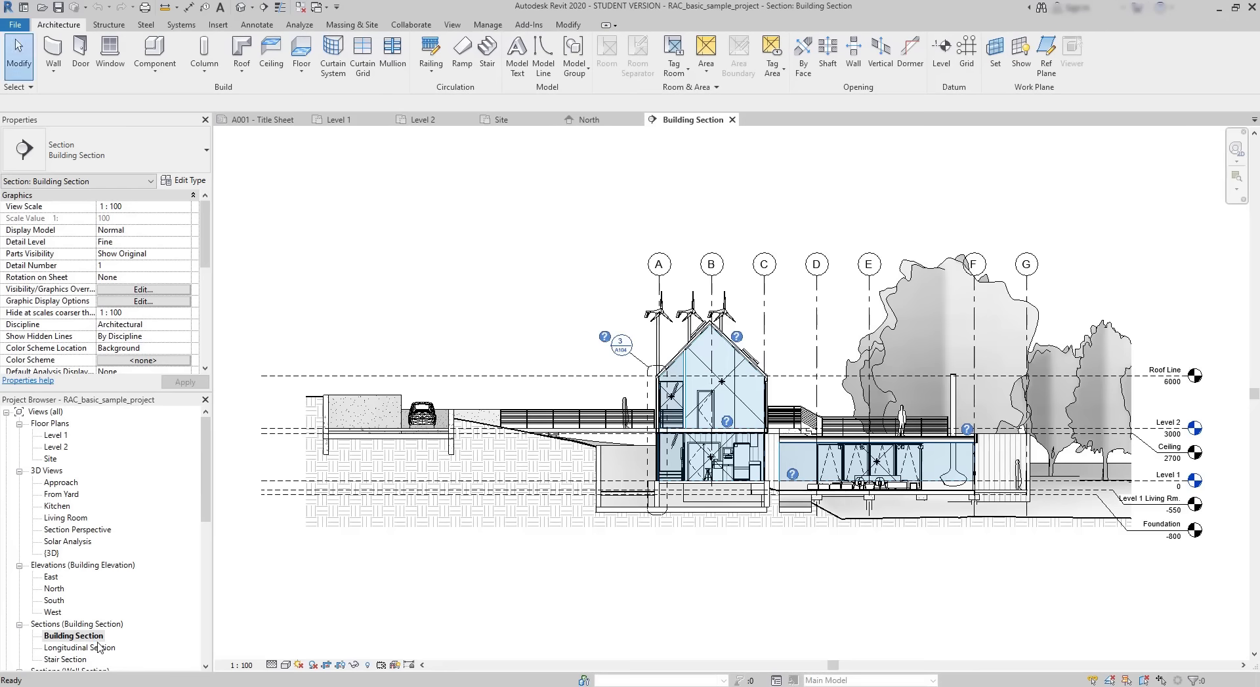
{"action": "double_click", "coordinate": [82, 447]}
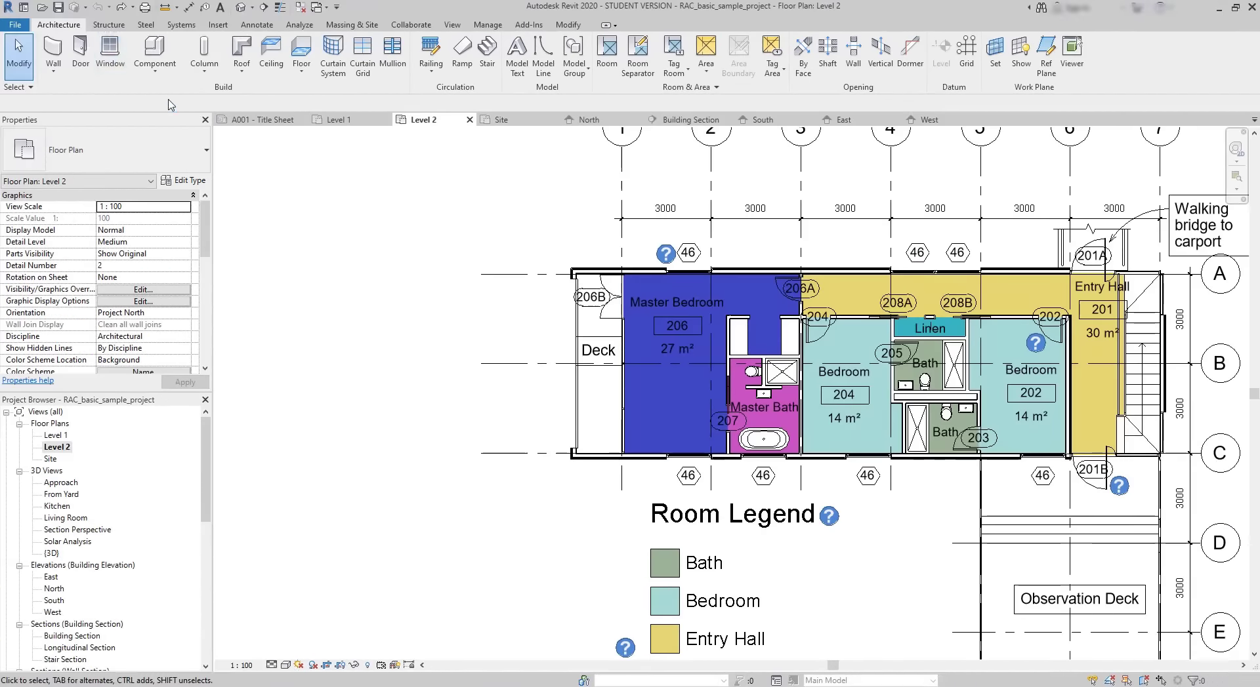
{"action": "left_click", "coordinate": [79, 49]}
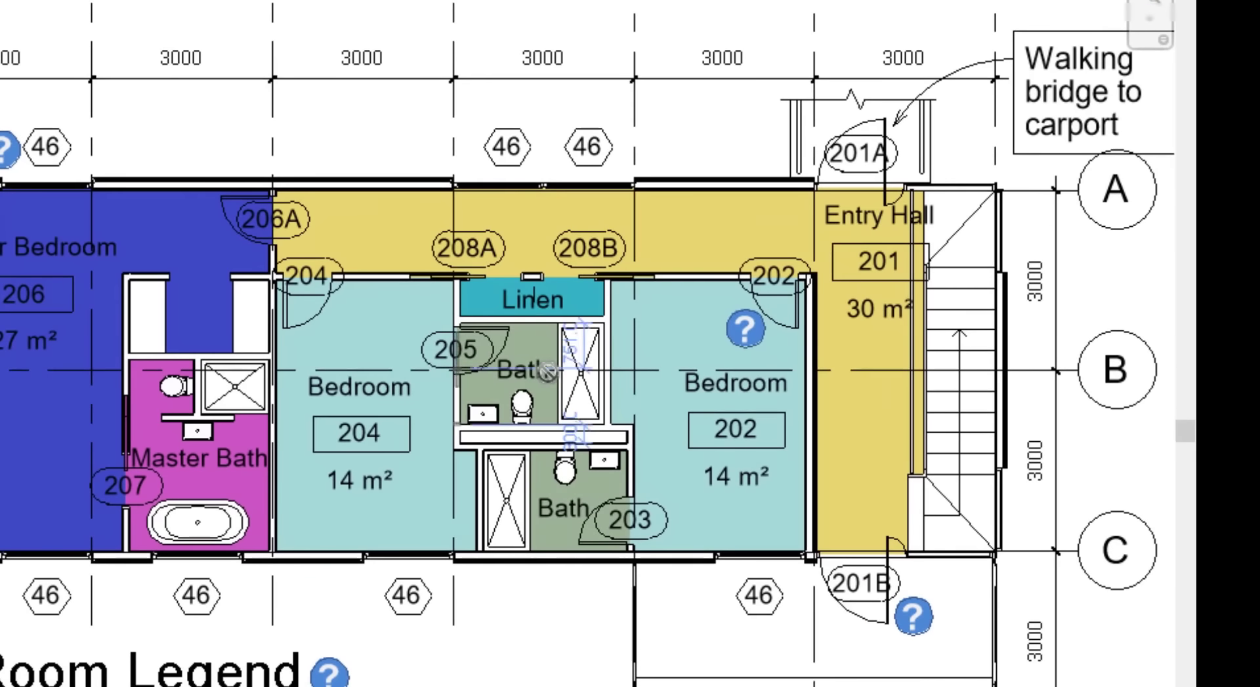
{"action": "left_click", "coordinate": [1003, 380]}
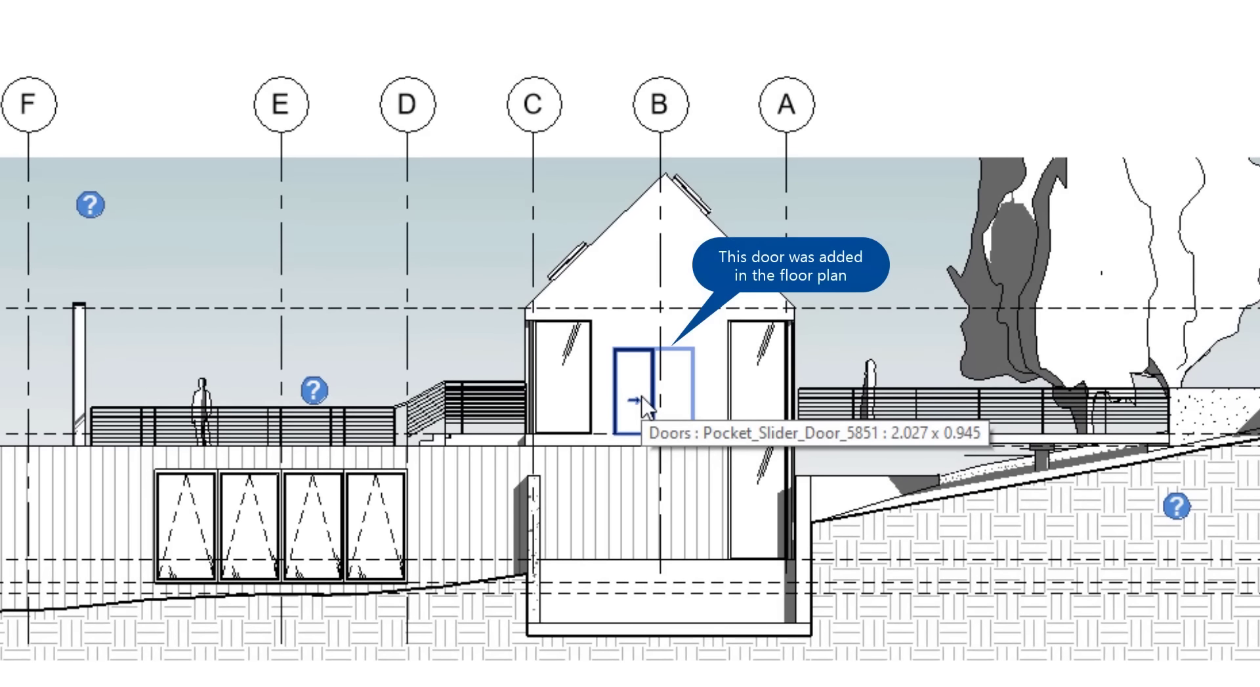
{"action": "left_click", "coordinate": [646, 407]}
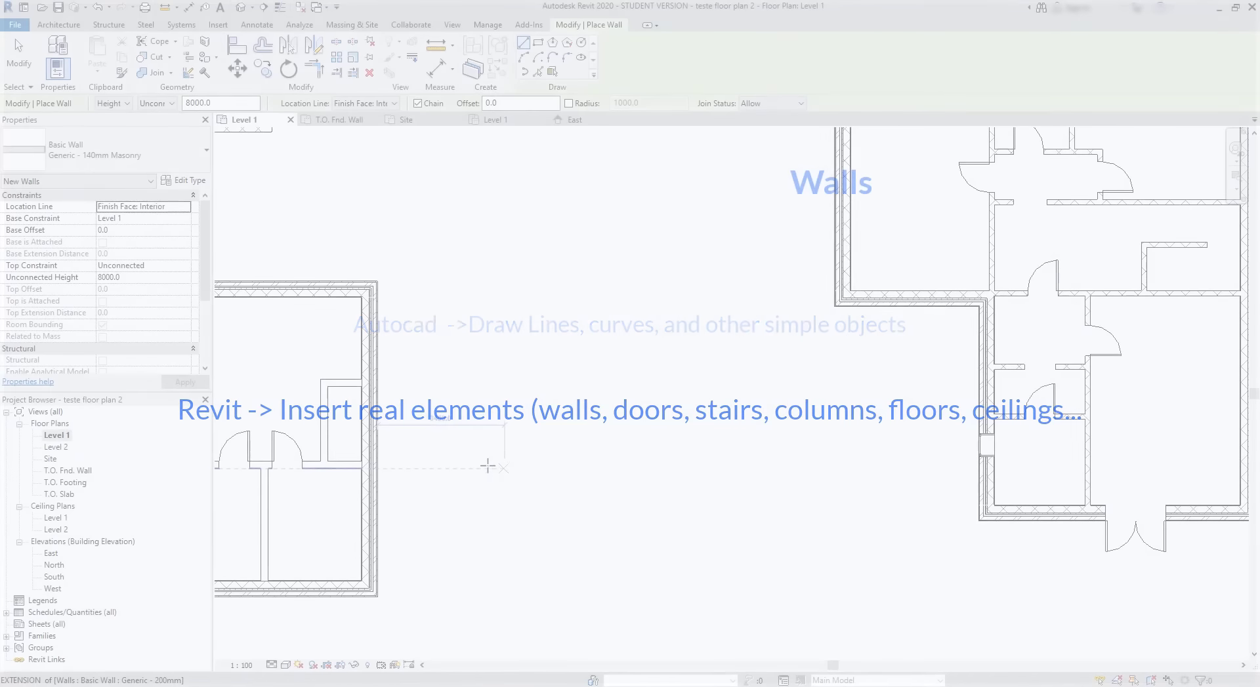
Step: Draw three connected Generic - 140mm Masonry walls on Level 1 in a step shape, with the vertical segment about 3000 mm long
{"action": "left_click", "coordinate": [515, 477]}
{"action": "left_click", "coordinate": [664, 477]}
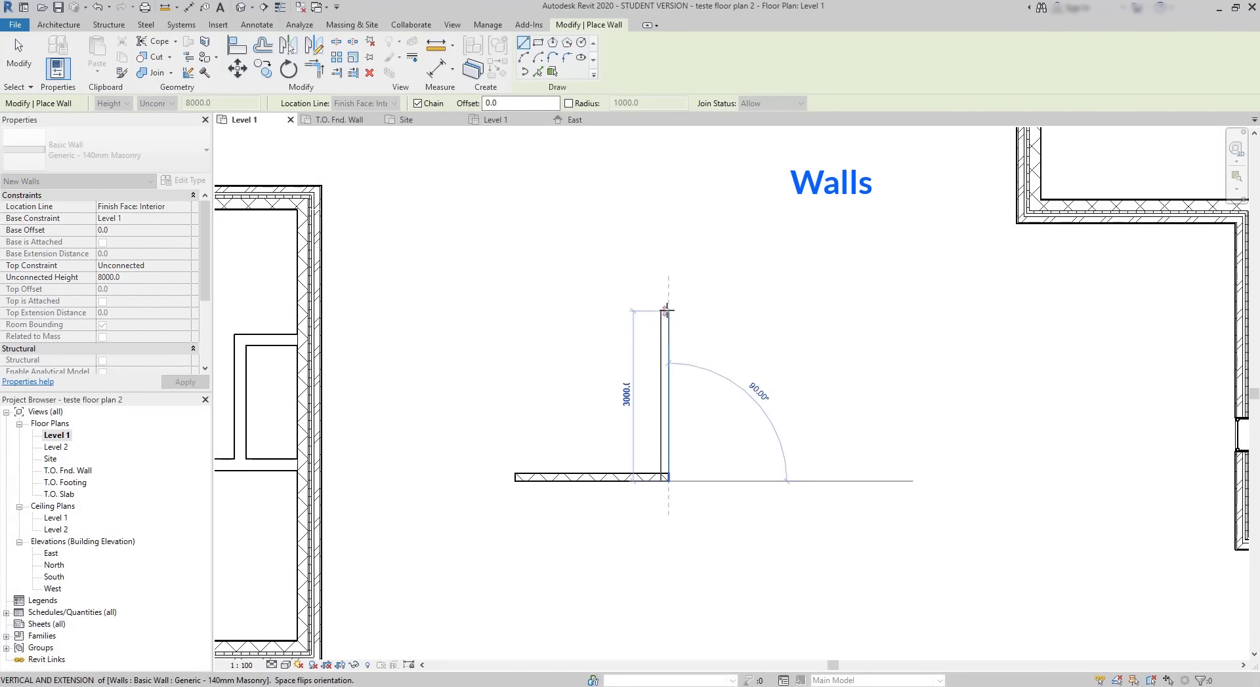
{"action": "left_click", "coordinate": [665, 309]}
{"action": "left_click", "coordinate": [861, 307]}
{"action": "key", "text": "Escape"}
{"action": "key", "text": "Escape"}
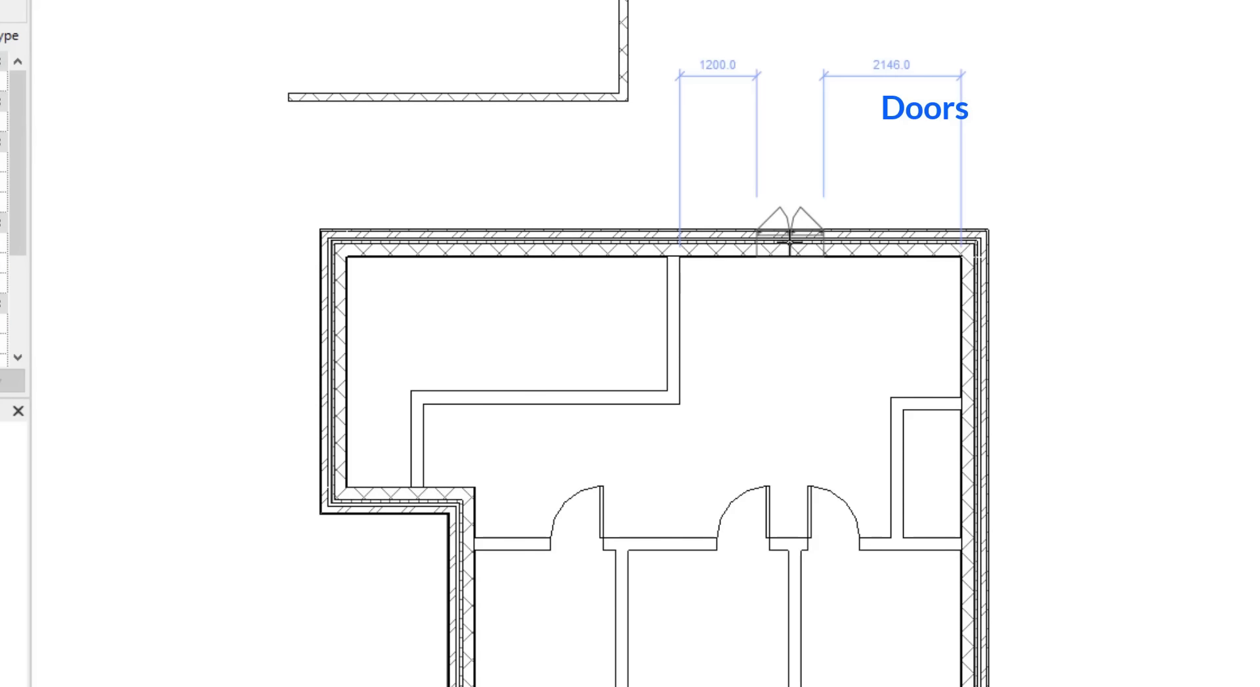
Step: Place a double door in the plan's upper exterior wall and sketch a stair run straight down from that wall's inner face
{"action": "left_click", "coordinate": [790, 244]}
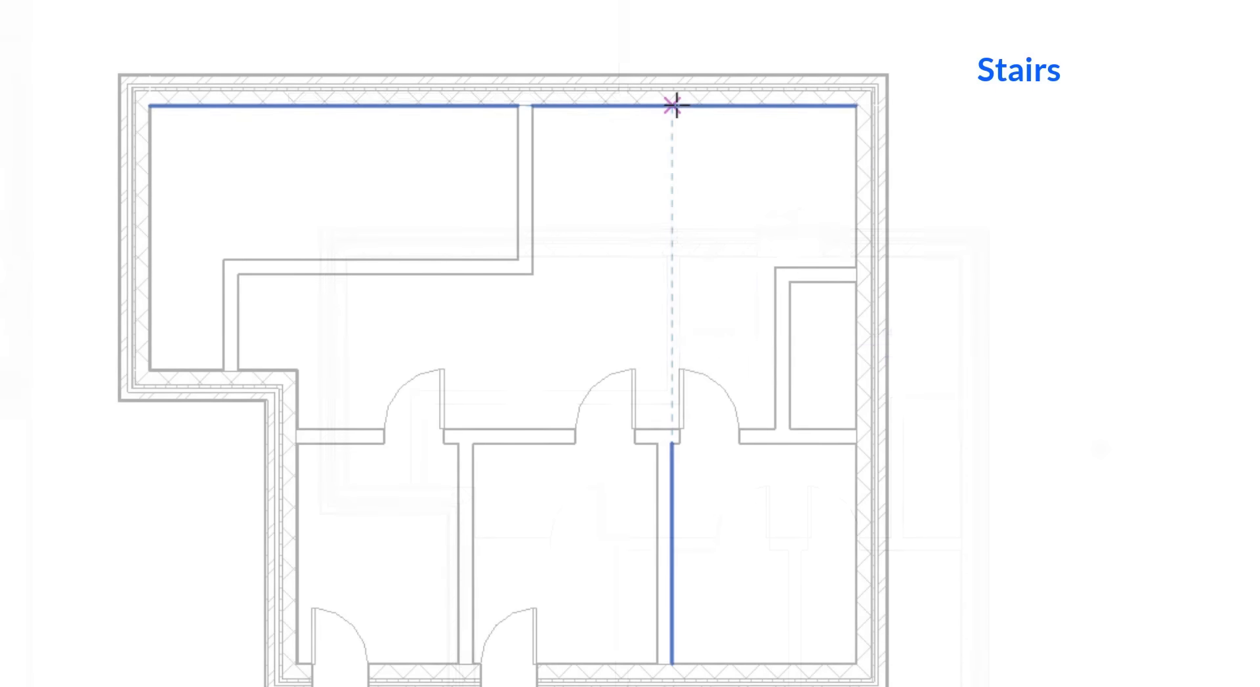
{"action": "left_click", "coordinate": [674, 105]}
{"action": "left_click", "coordinate": [670, 269]}
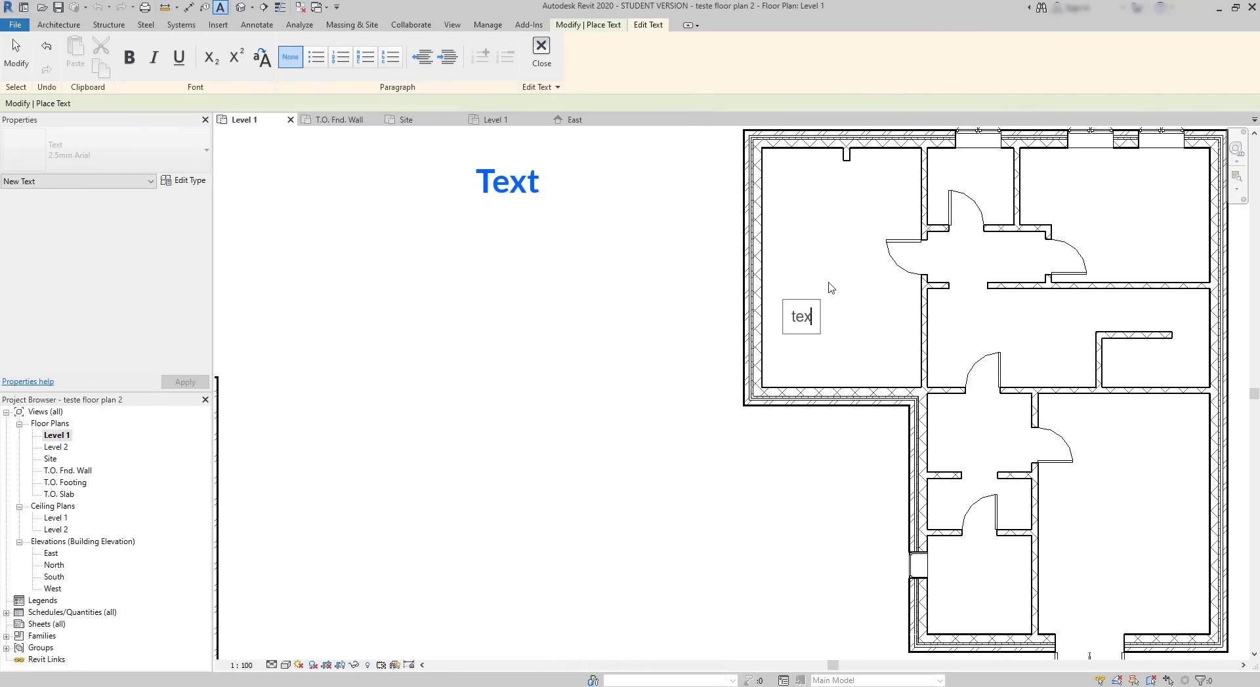
Step: Add the text note "text" inside the upper-left room and begin a linear dimension from that room's left exterior wall
{"action": "type", "text": "t"}
{"action": "left_click", "coordinate": [832, 286]}
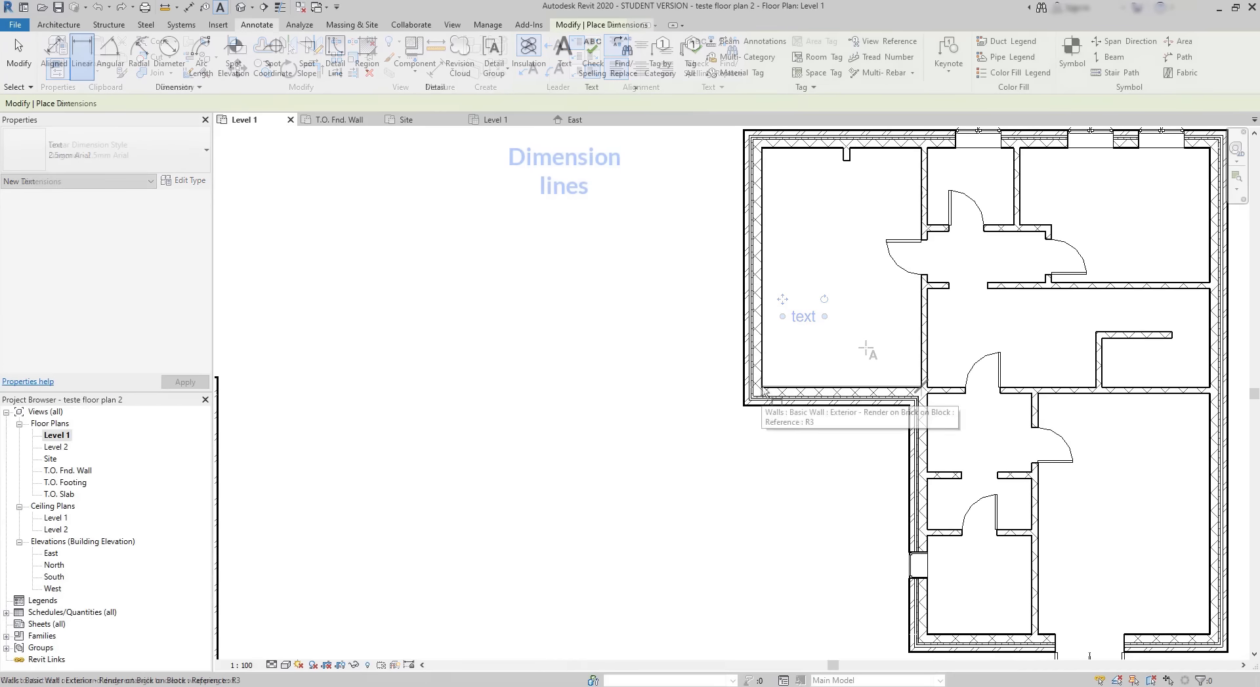
{"action": "left_click", "coordinate": [761, 363]}
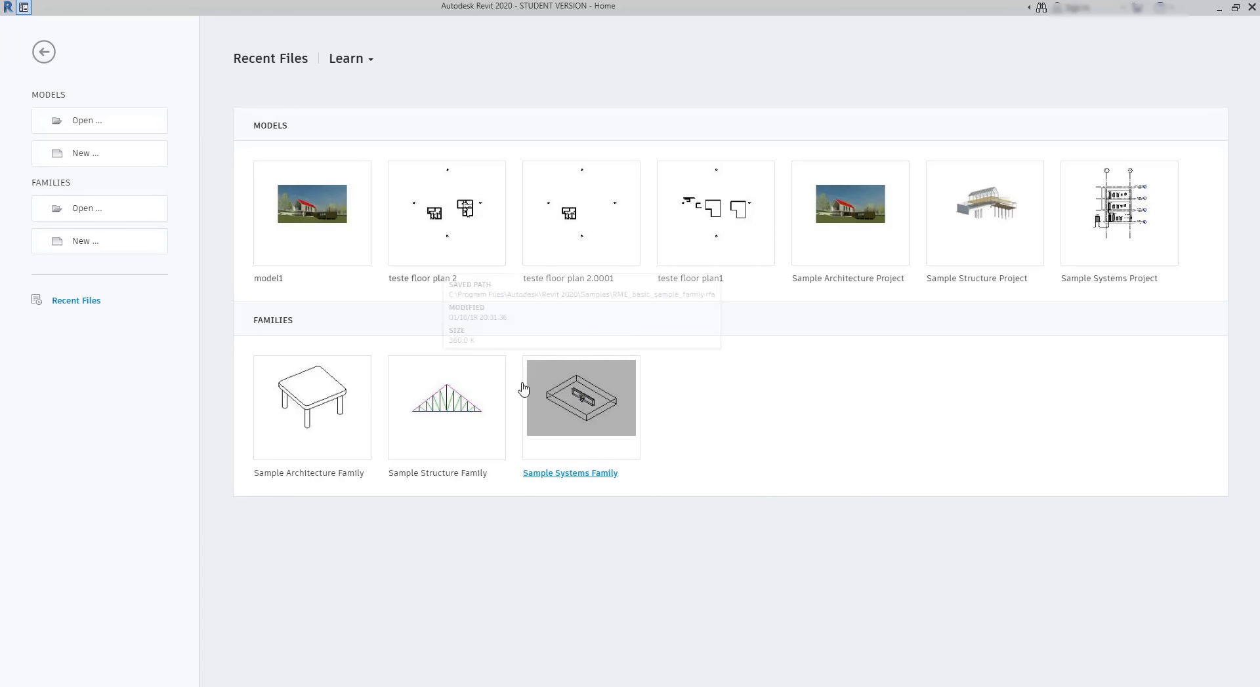
Step: Open the model1 project and review its Structure and Steel tools and the main groups of the Project Browser
{"action": "left_click", "coordinate": [312, 216]}
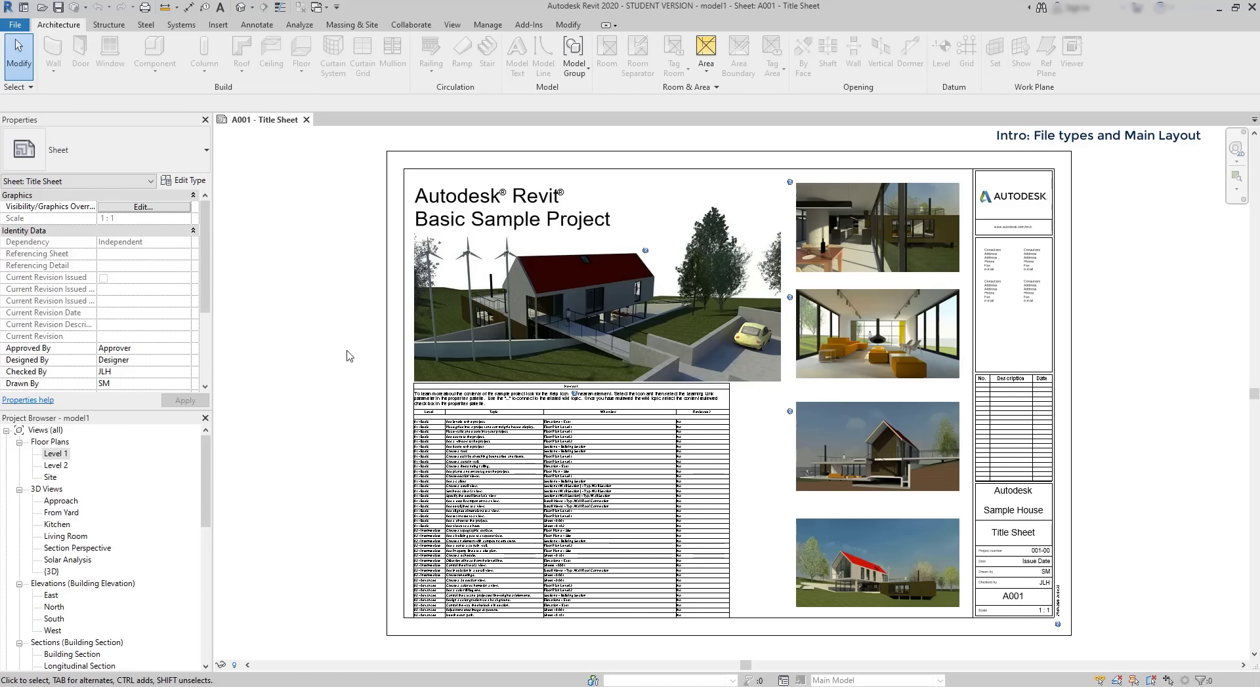
{"action": "left_click", "coordinate": [109, 25]}
{"action": "left_click", "coordinate": [145, 25]}
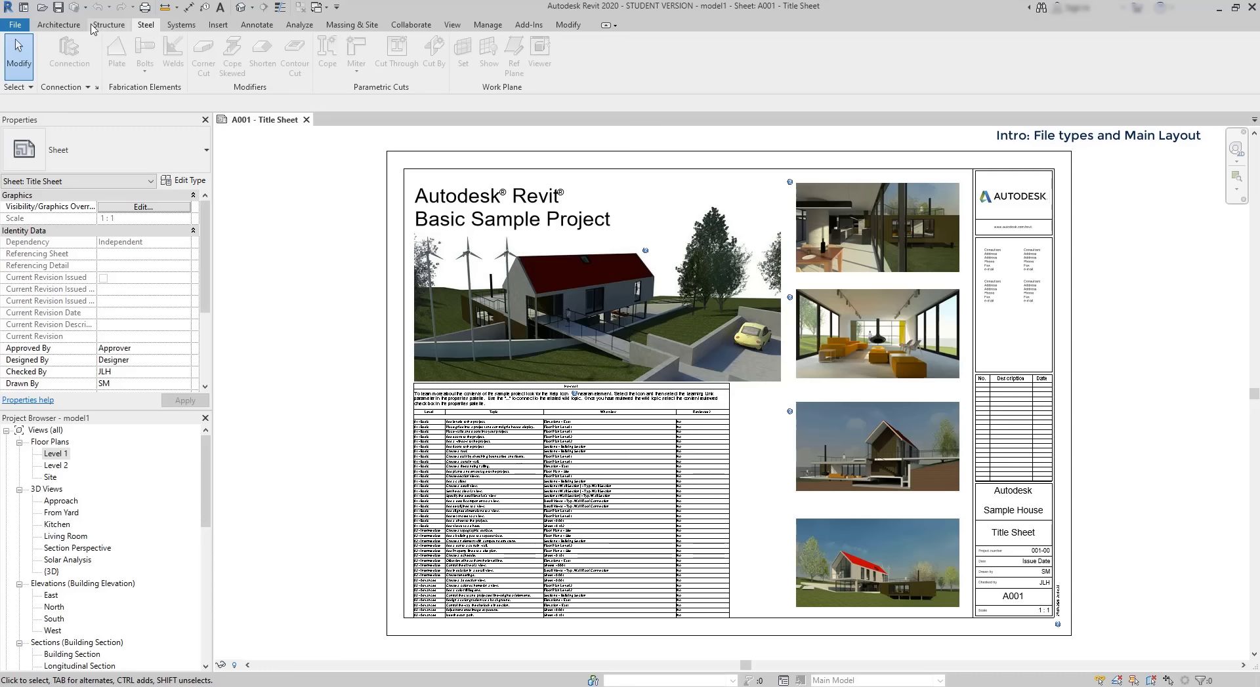
{"action": "left_click", "coordinate": [63, 26]}
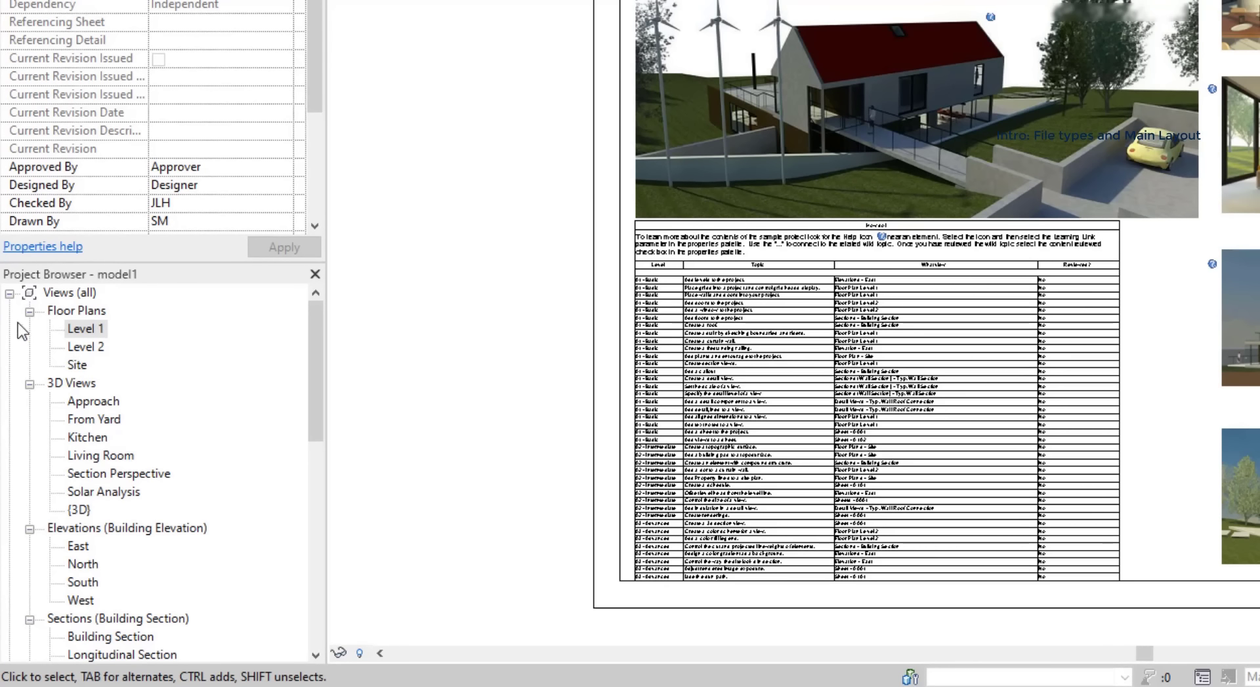
{"action": "left_click", "coordinate": [8, 295]}
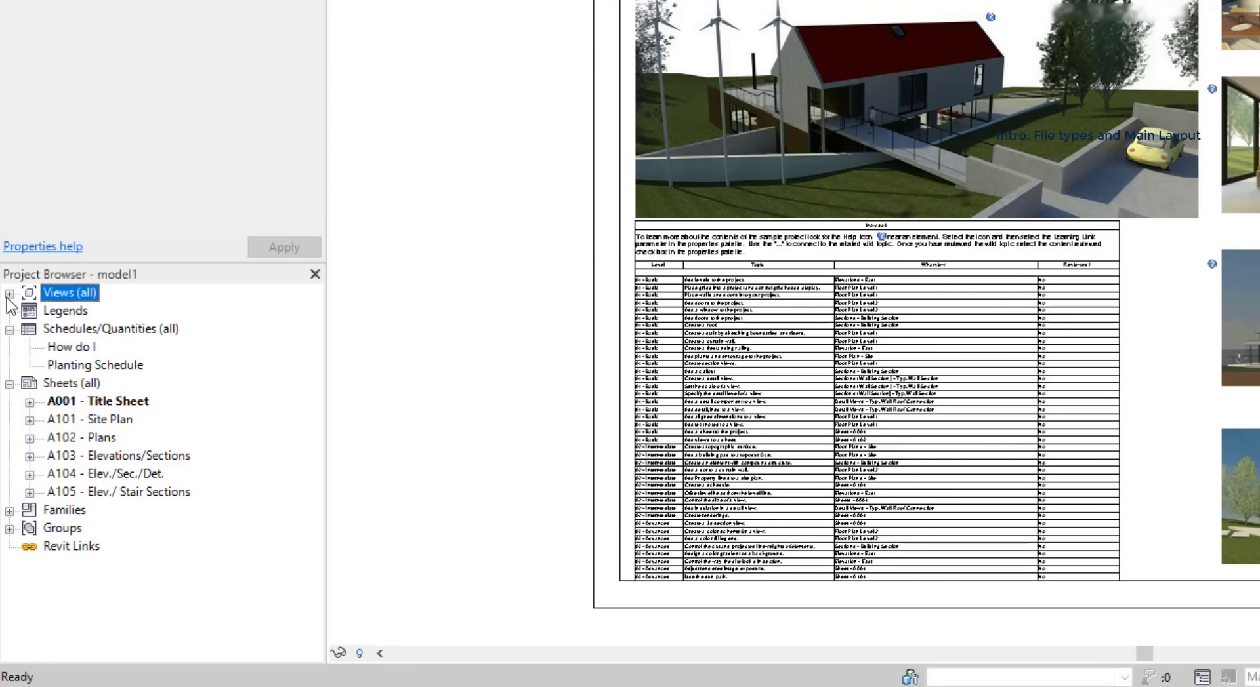
{"action": "left_click", "coordinate": [9, 294]}
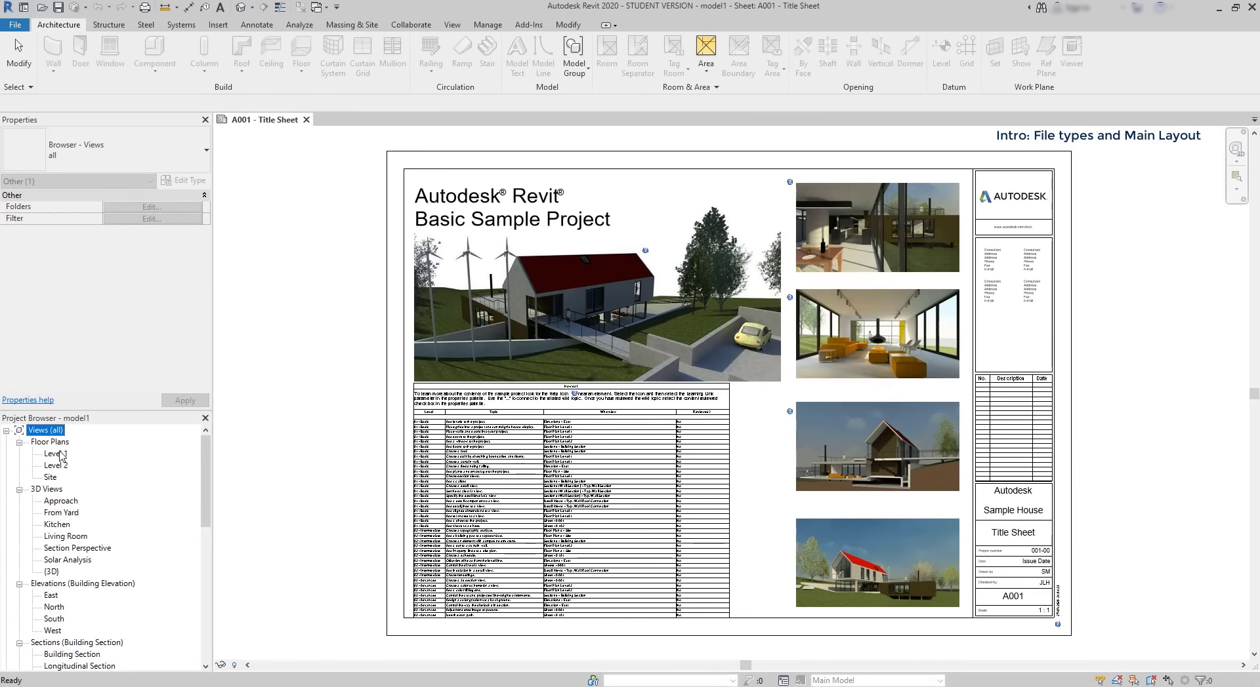
Step: Examine the Level 1 floor plan, the From Yard 3D view, the East elevation and the Building Section
{"action": "double_click", "coordinate": [92, 330]}
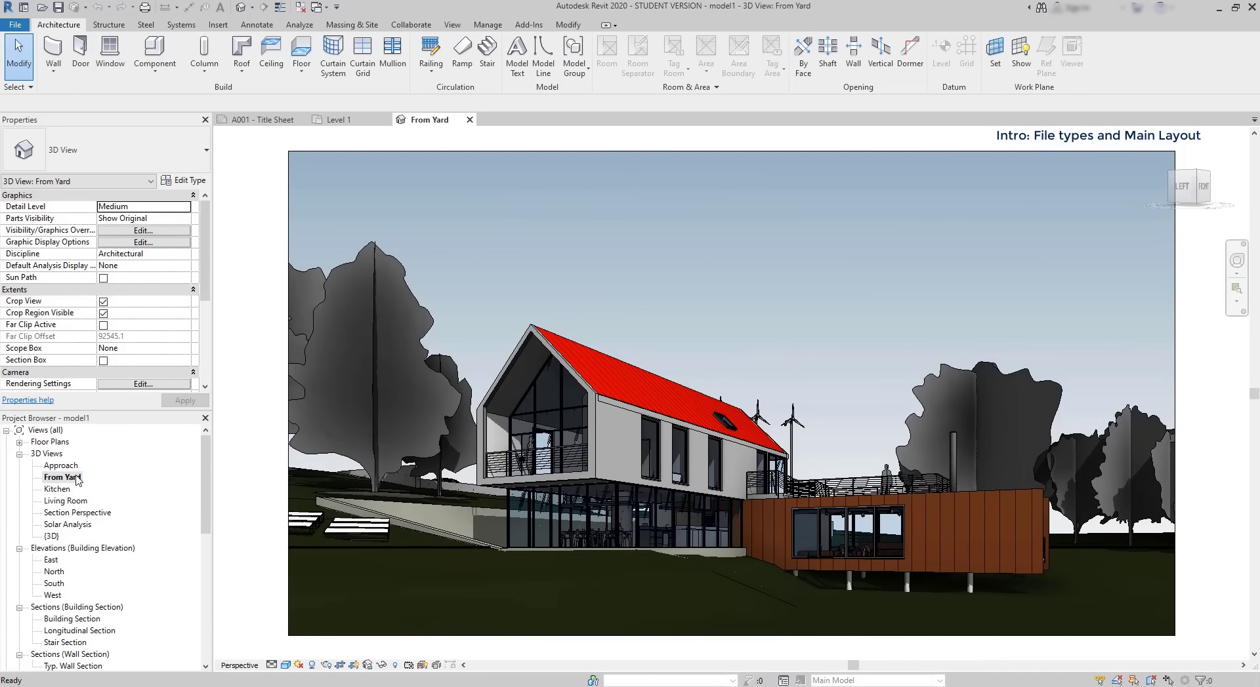
{"action": "double_click", "coordinate": [51, 560]}
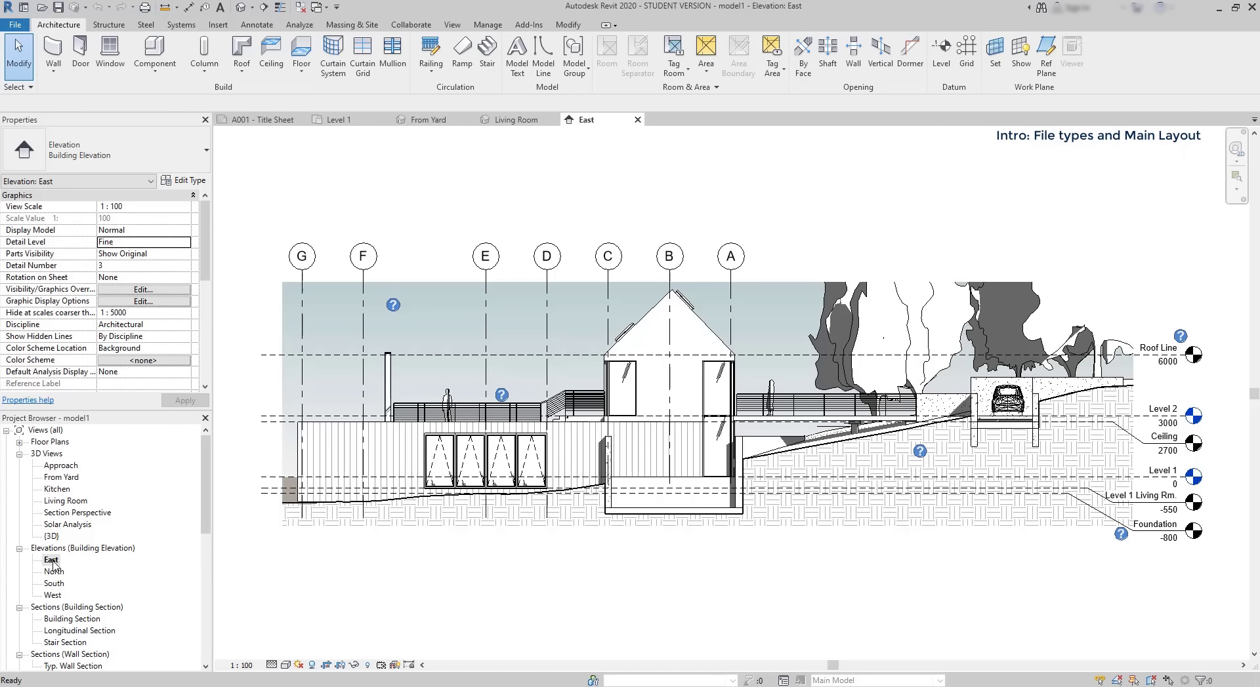
{"action": "double_click", "coordinate": [80, 620]}
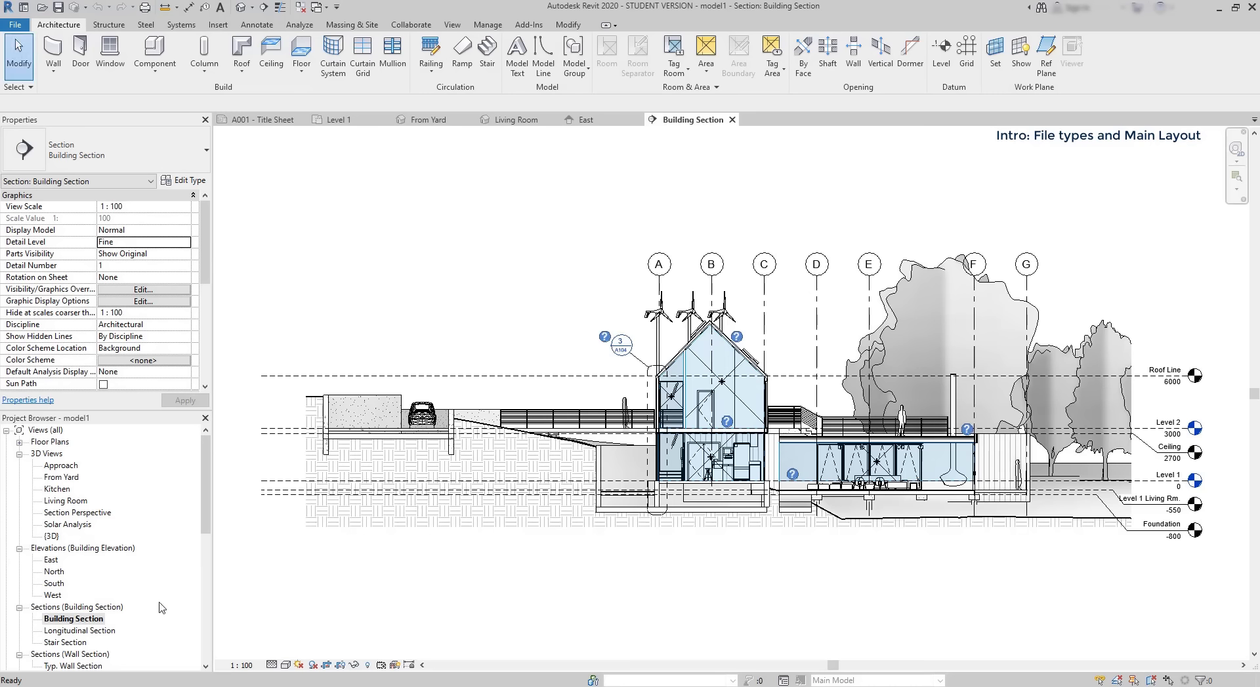
Step: Examine the How do I schedule and the A001 - Title Sheet and A101 - Site Plan sheets
{"action": "left_click_drag", "start_coordinate": [205, 526], "coordinate": [205, 547]}
{"action": "left_click_drag", "start_coordinate": [205, 541], "coordinate": [204, 552]}
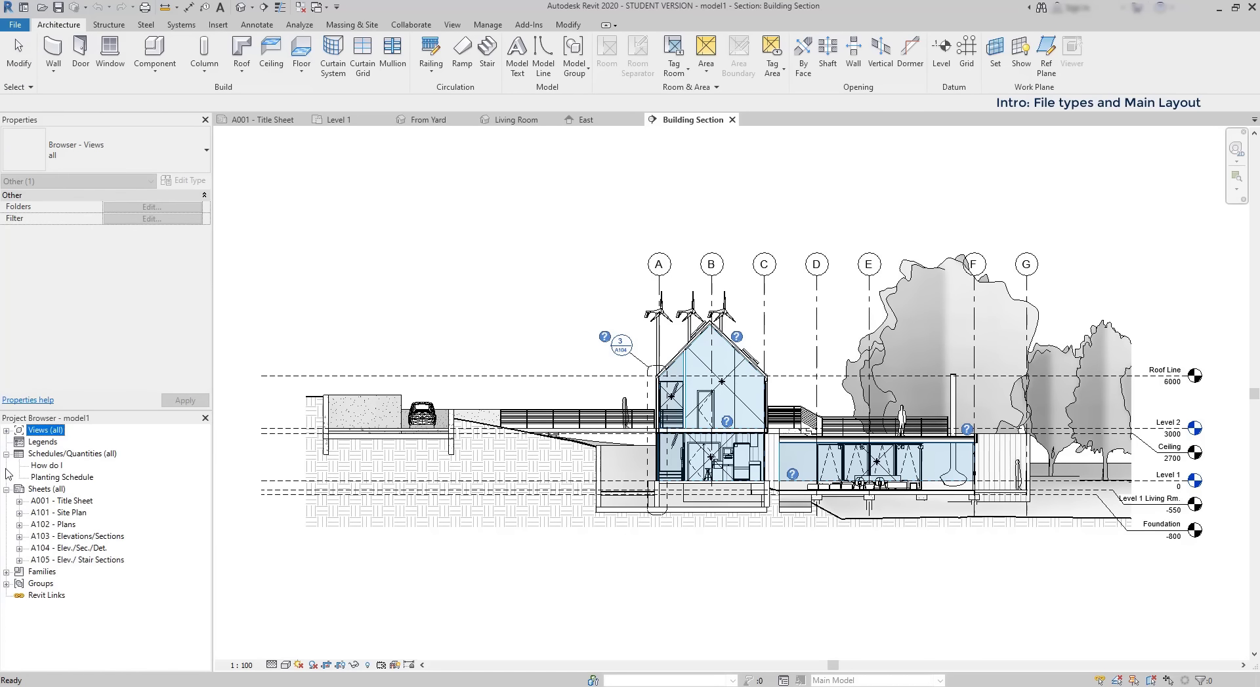
{"action": "double_click", "coordinate": [36, 467]}
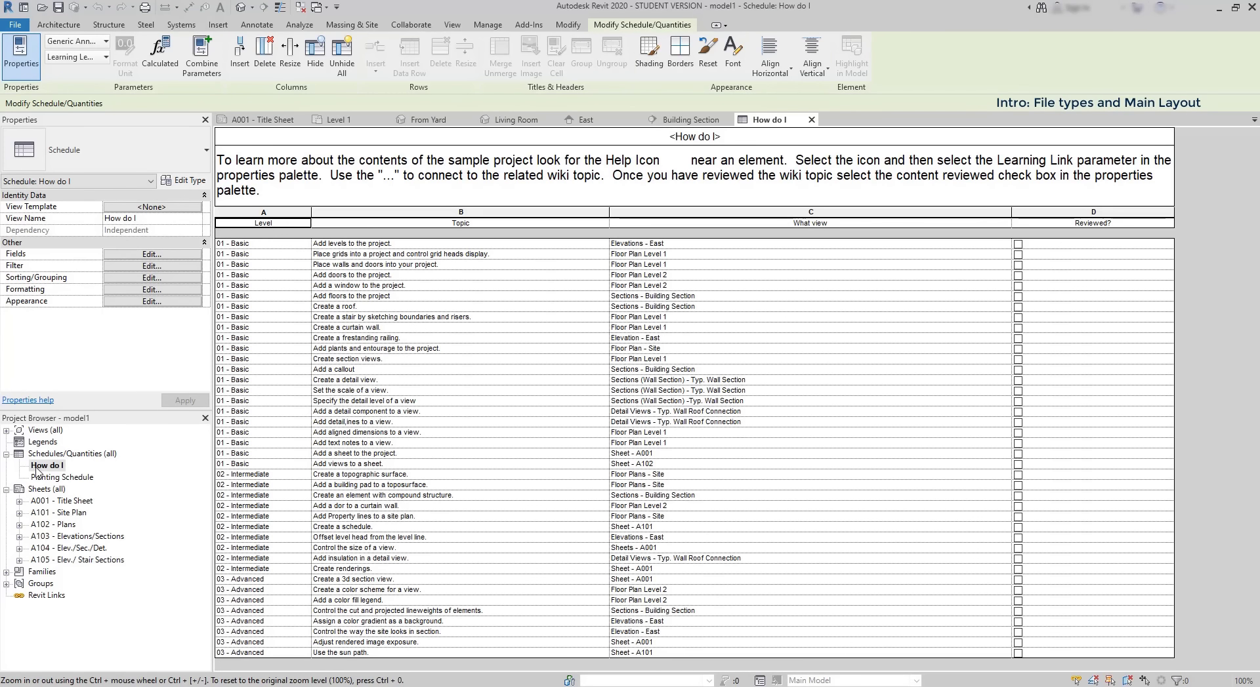
{"action": "double_click", "coordinate": [67, 503]}
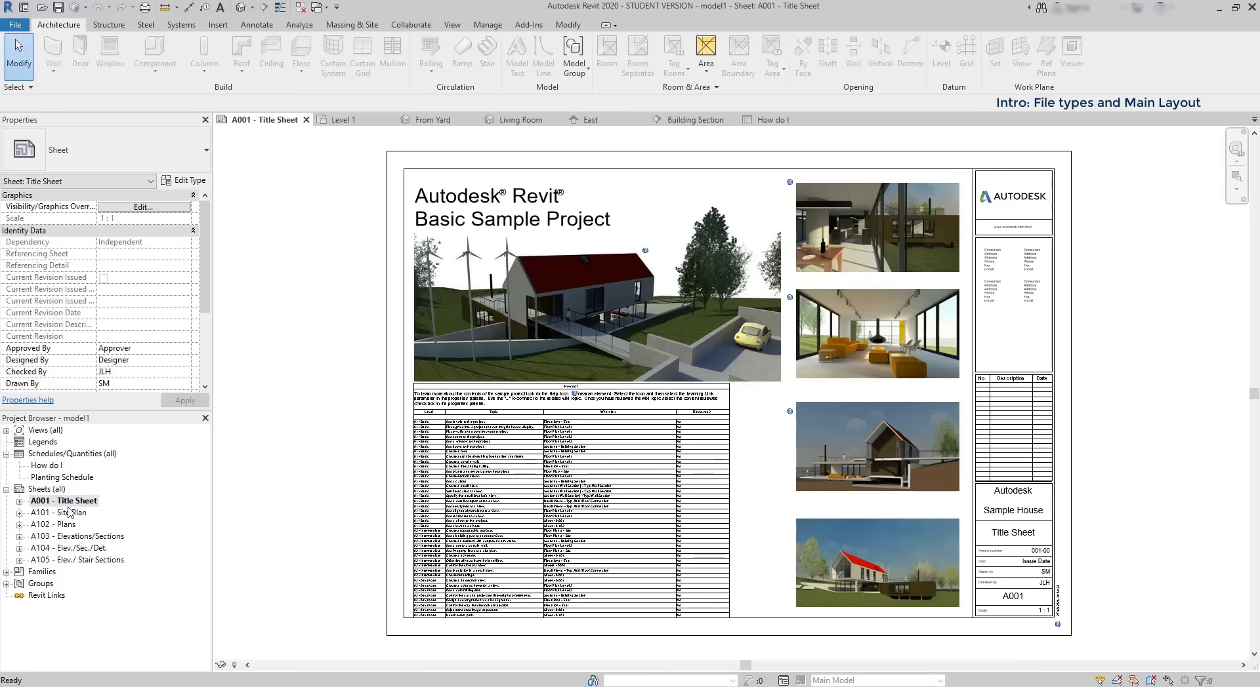
{"action": "left_click", "coordinate": [70, 513]}
{"action": "double_click", "coordinate": [70, 513]}
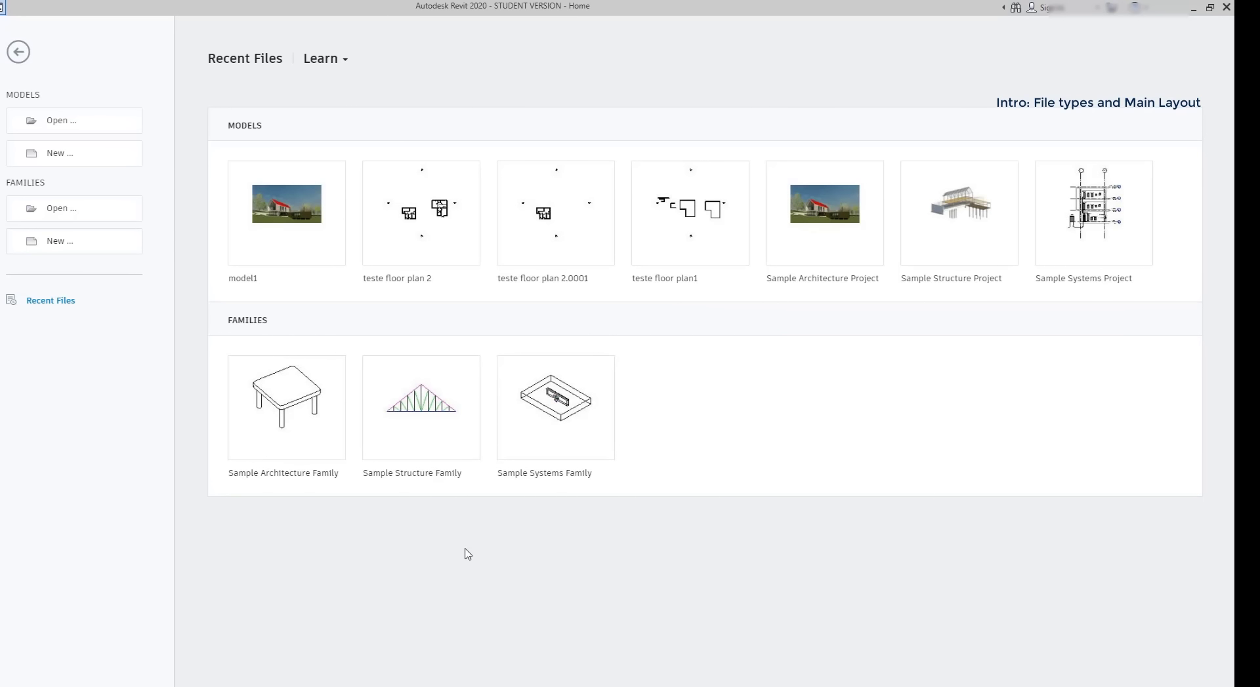
Step: Open the Sample Architecture Family and view its Ref. Level plan and its Back and Right elevations
{"action": "left_click", "coordinate": [316, 408]}
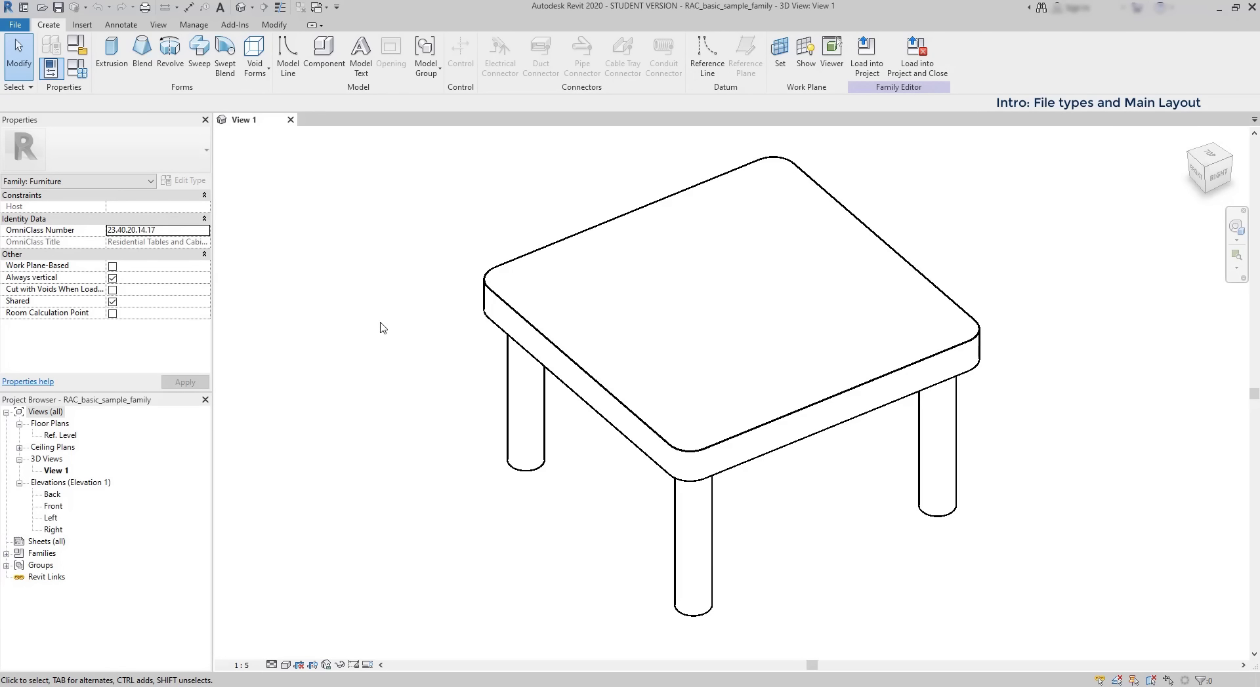
{"action": "double_click", "coordinate": [72, 437]}
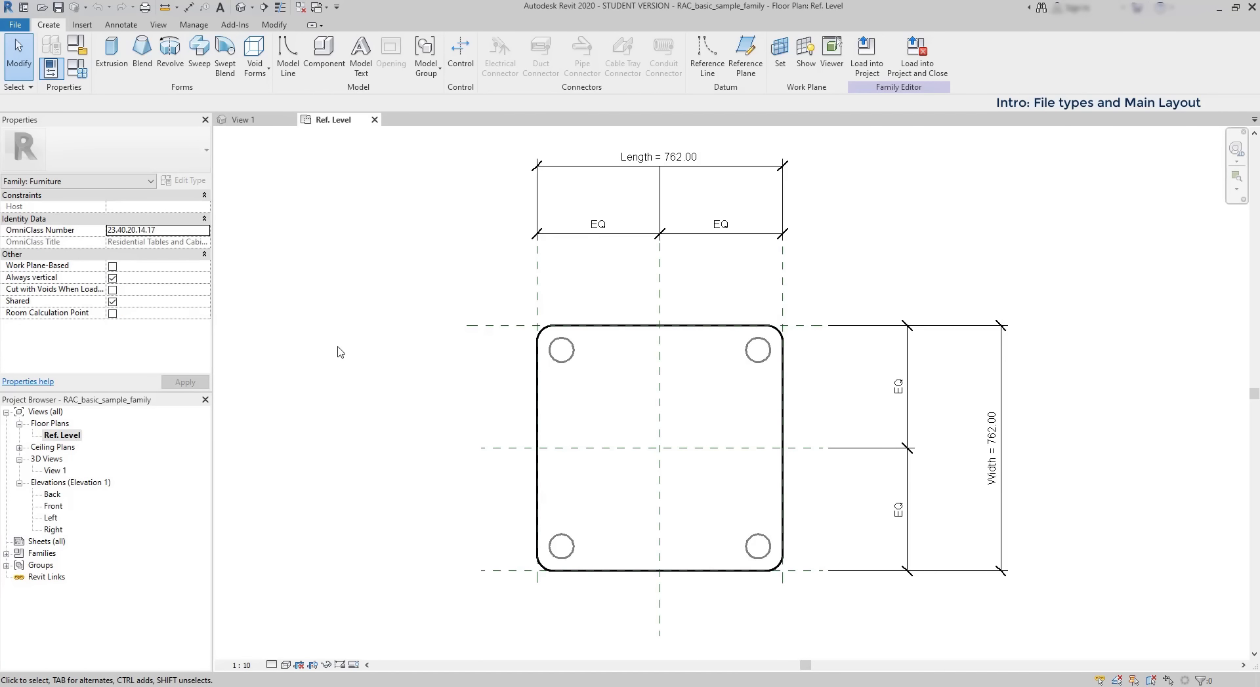
{"action": "double_click", "coordinate": [52, 496]}
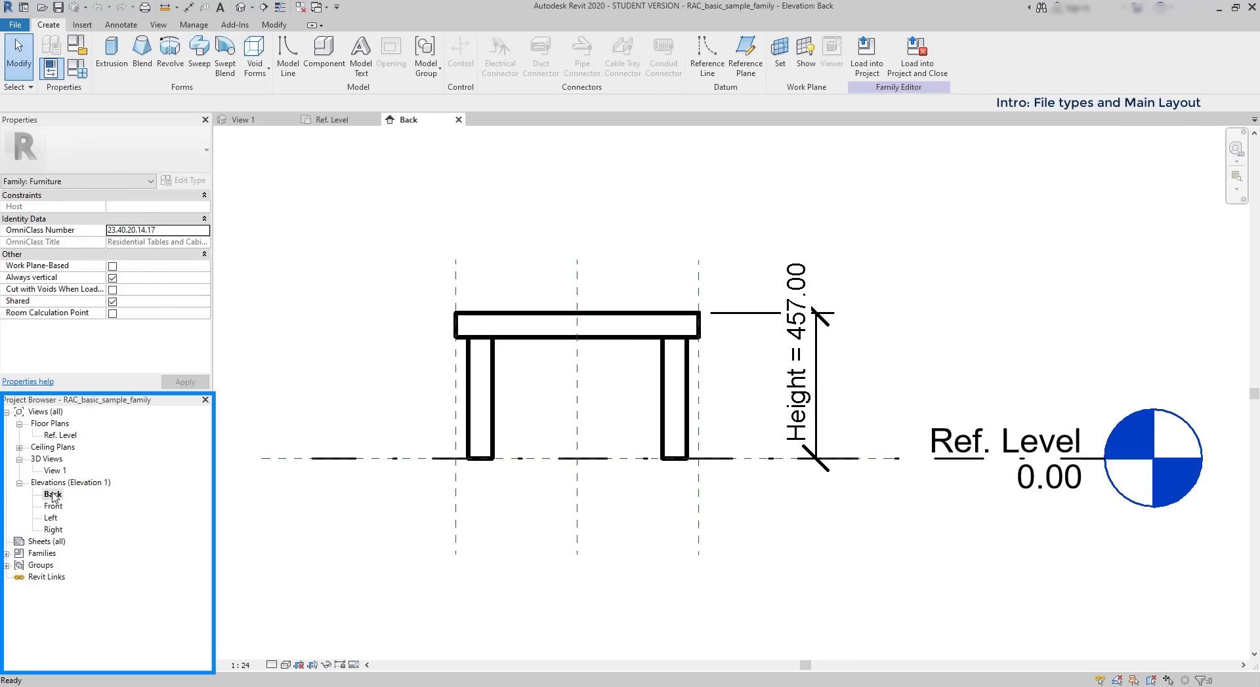
{"action": "double_click", "coordinate": [52, 530]}
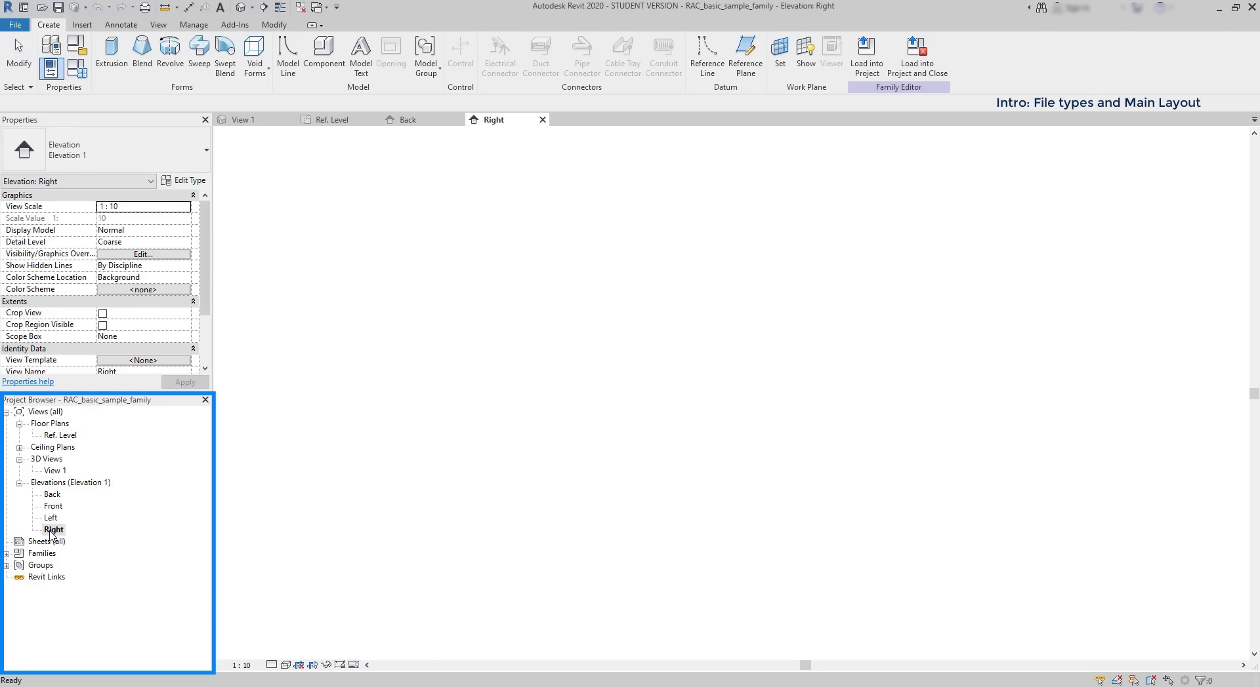
Step: Expand the table family's Families group down to the contents of the Level Head - Upgrade annotation symbol
{"action": "left_click", "coordinate": [7, 554]}
{"action": "left_click", "coordinate": [20, 565]}
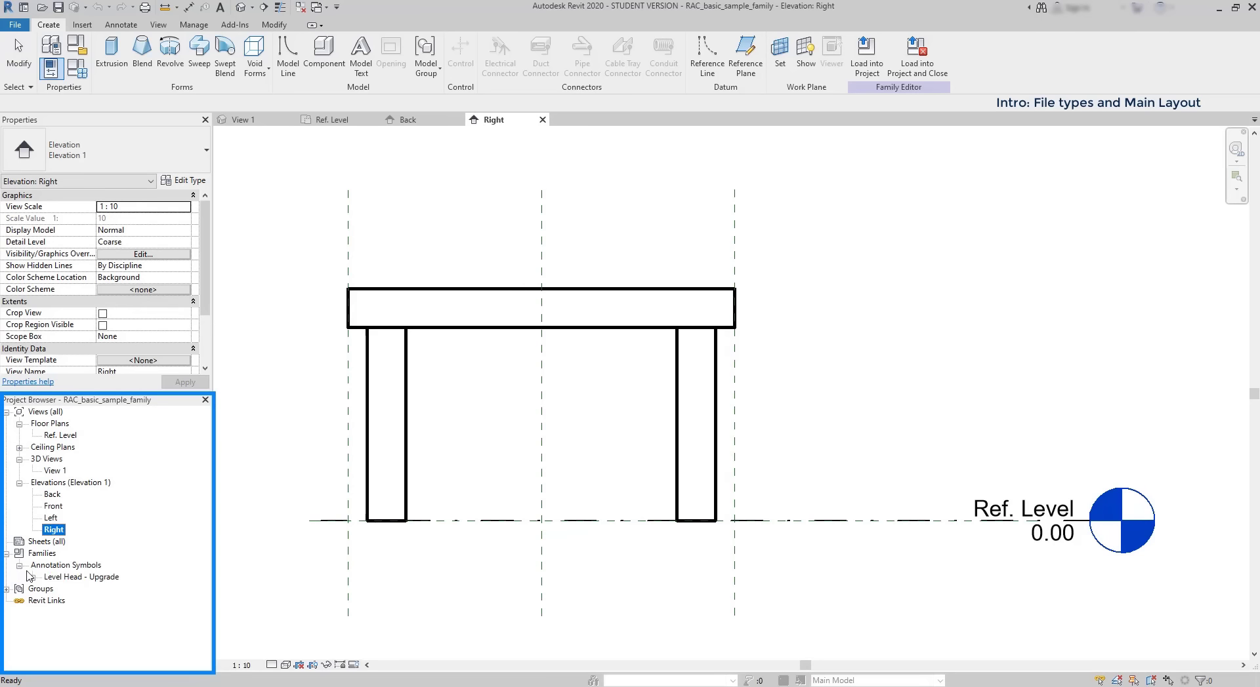
{"action": "left_click", "coordinate": [32, 577]}
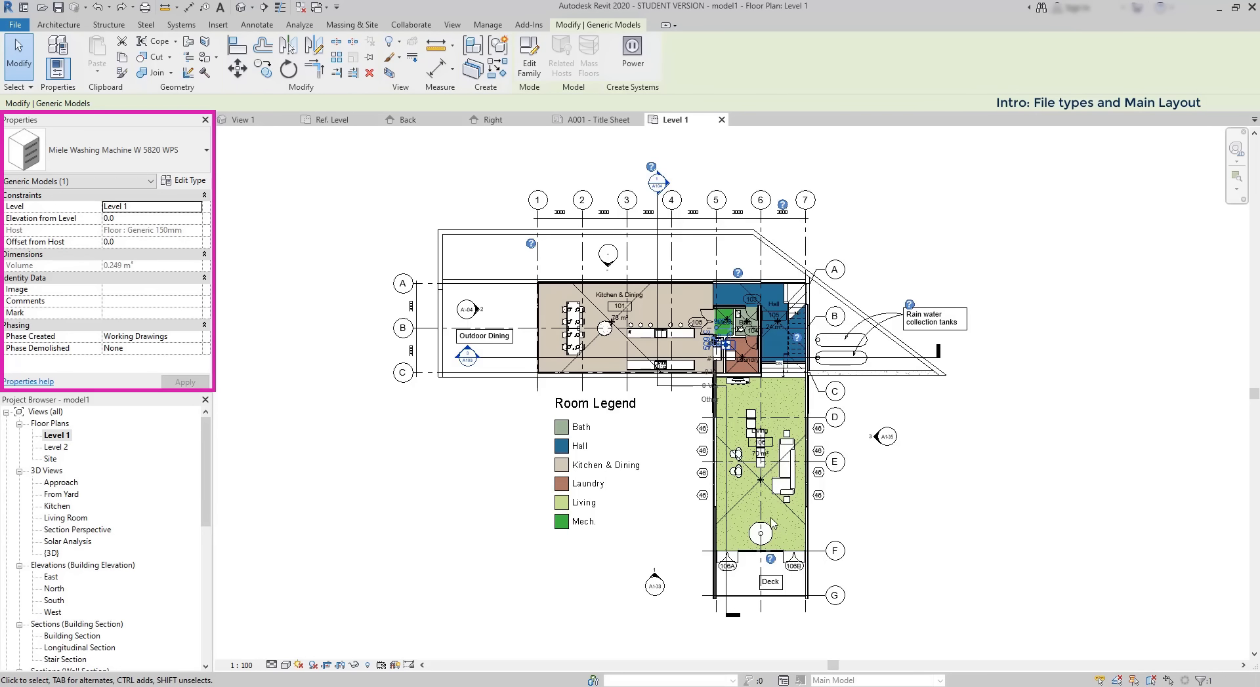
Step: Select the Seat - Single with Island sofa in the Living room on the Level 1 plan to examine its properties
{"action": "scroll", "coordinate": [771, 480], "scroll_direction": "up", "scroll_amount": 4}
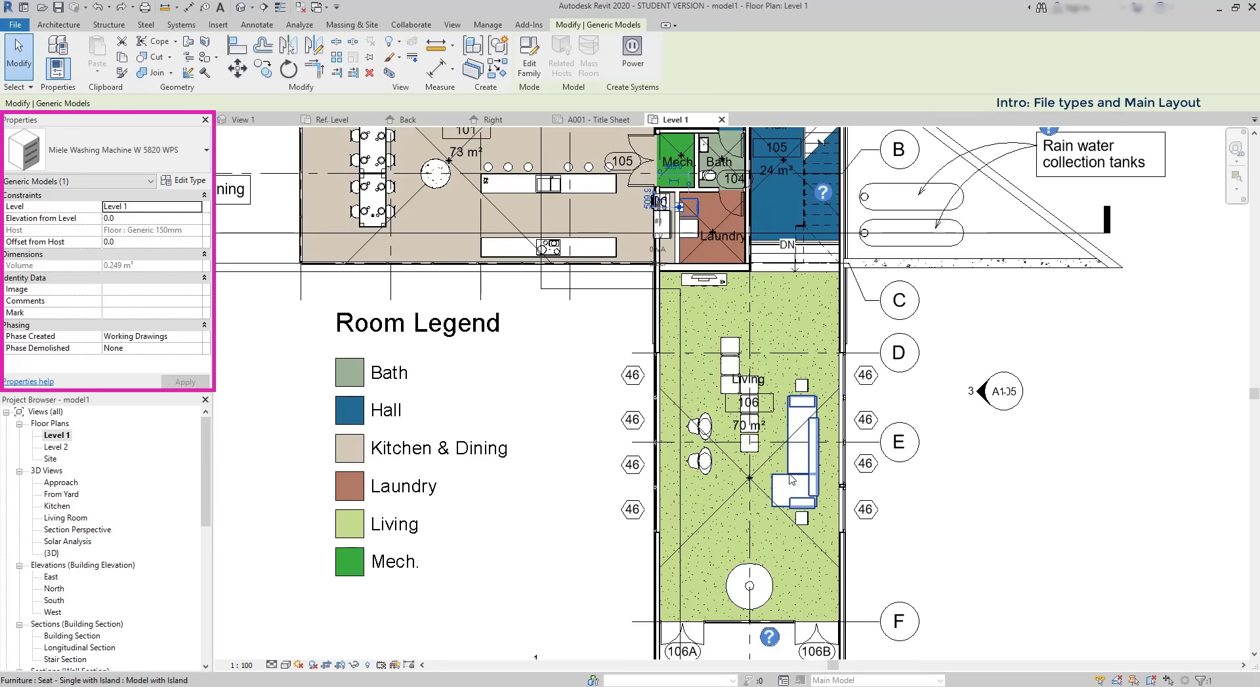
{"action": "left_click", "coordinate": [790, 480]}
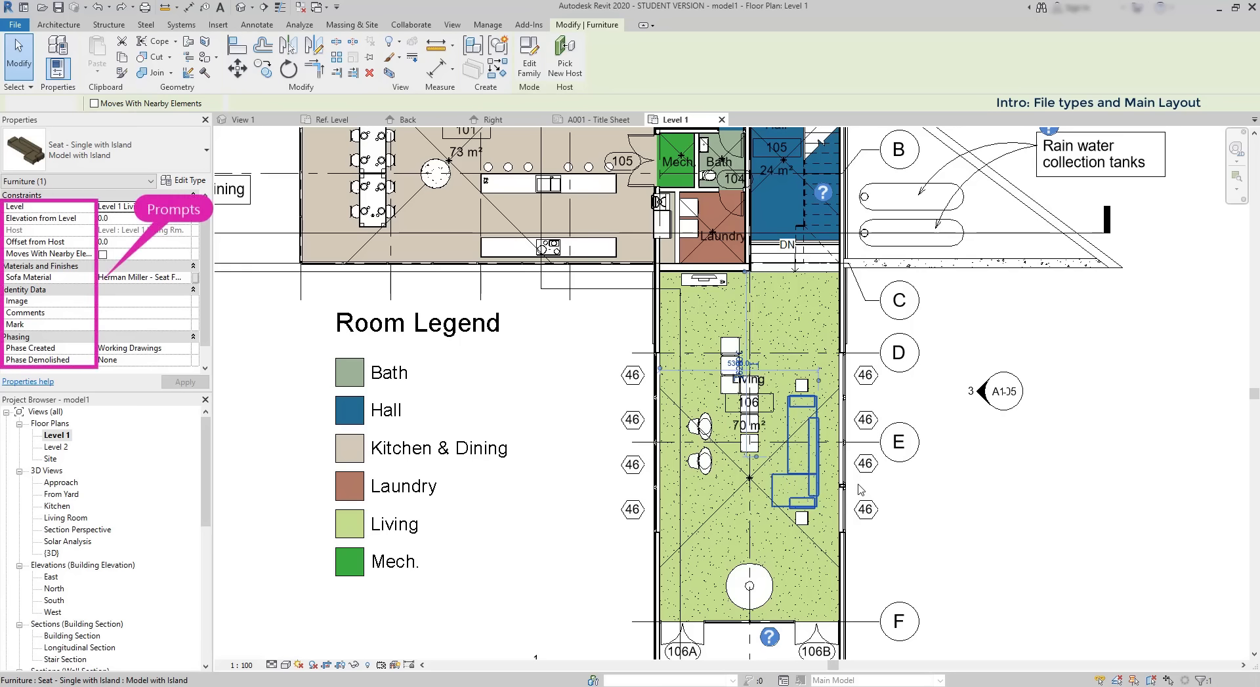
{"action": "scroll", "coordinate": [657, 303], "scroll_direction": "down", "scroll_amount": 2}
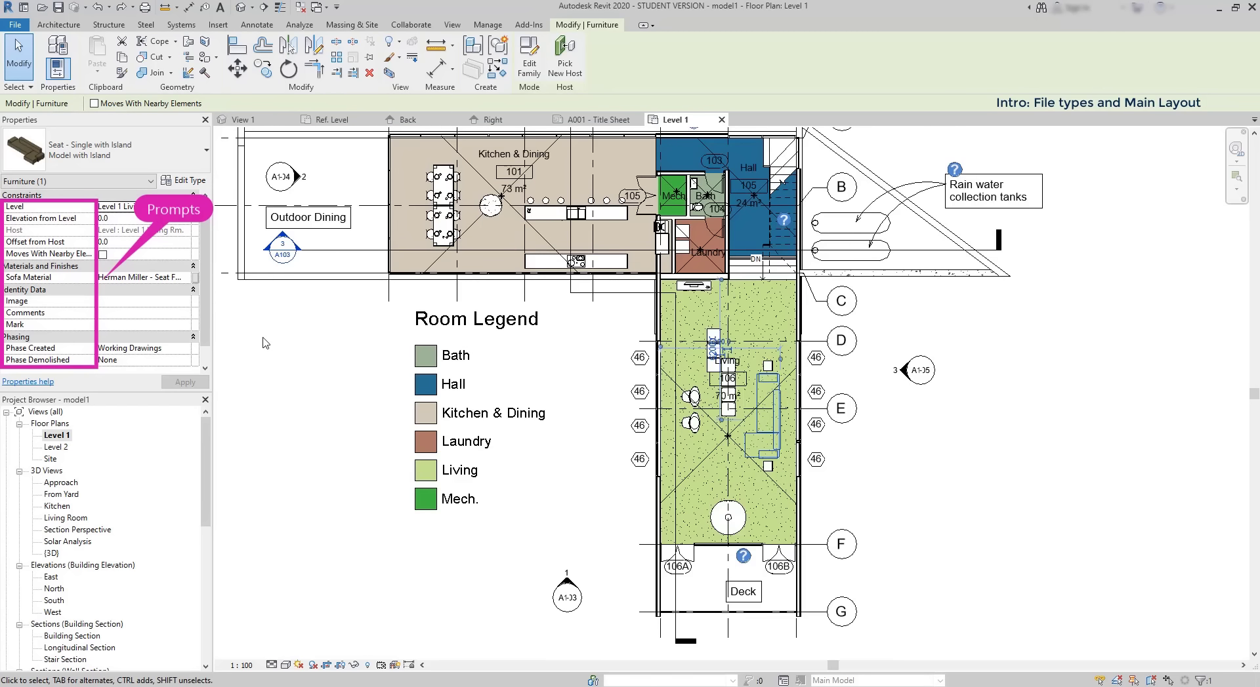
Step: Select the kitchen island casework, the SH_Curtain wall and the Room Legend on the Level 1 plan to examine their properties
{"action": "left_click", "coordinate": [530, 257]}
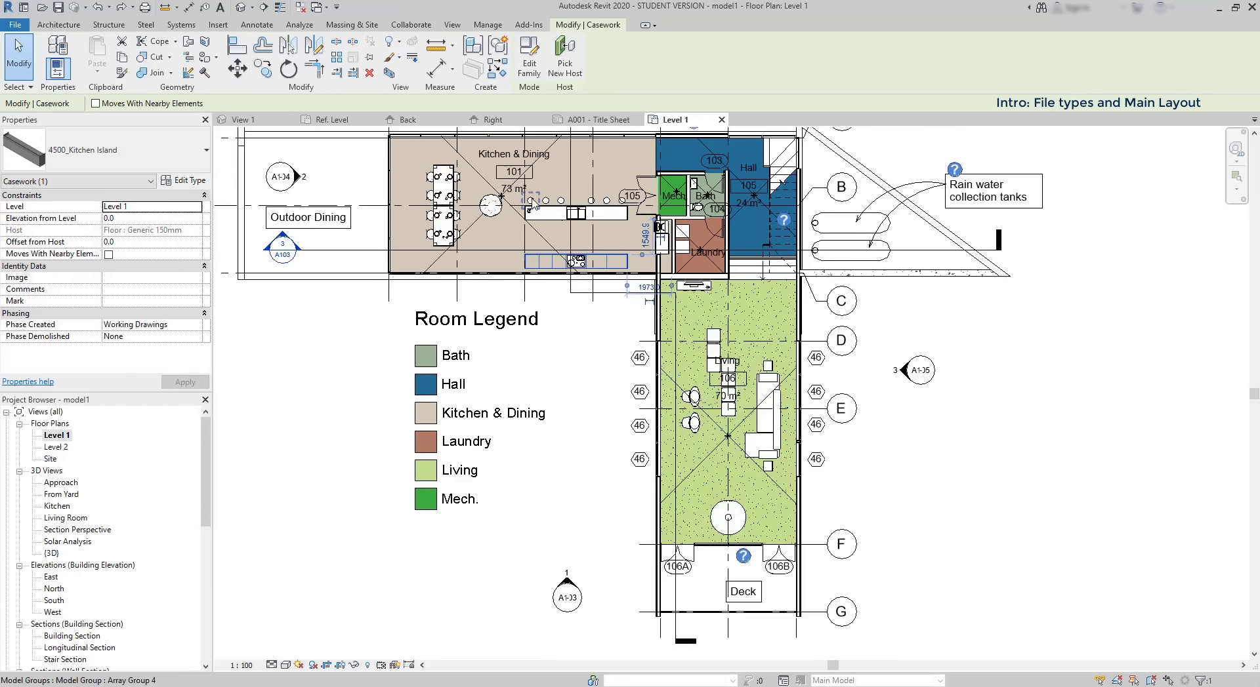
{"action": "left_click", "coordinate": [523, 273]}
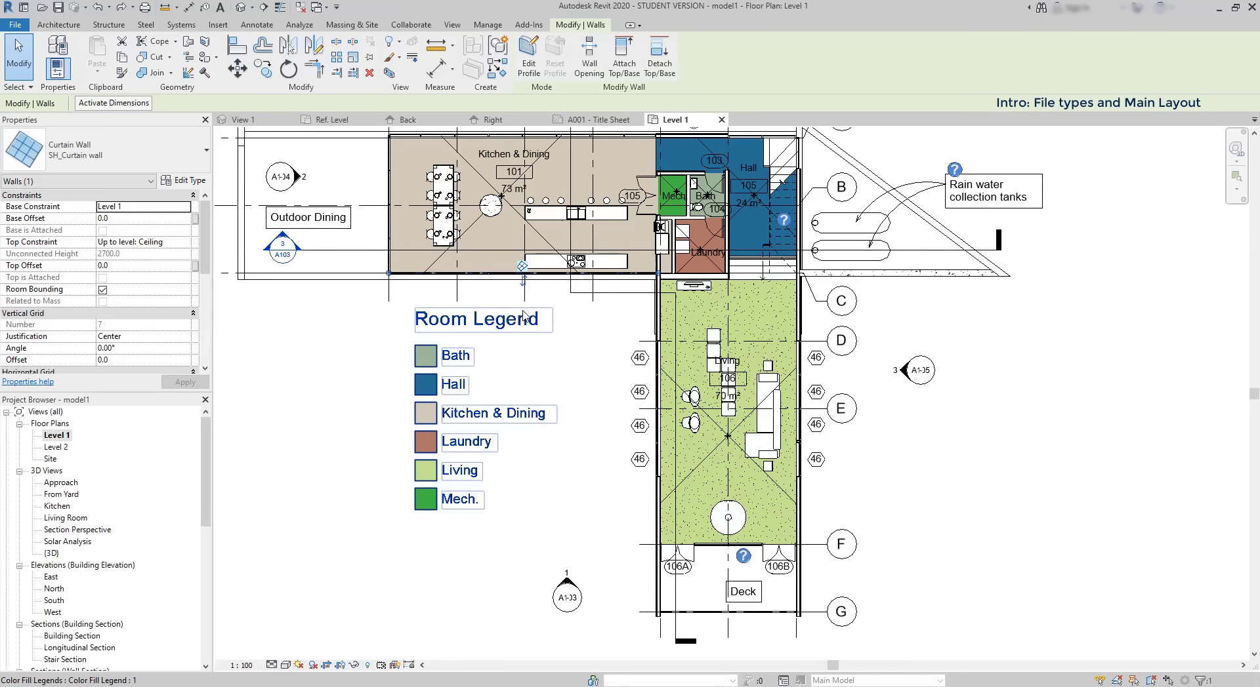
{"action": "left_click", "coordinate": [565, 333]}
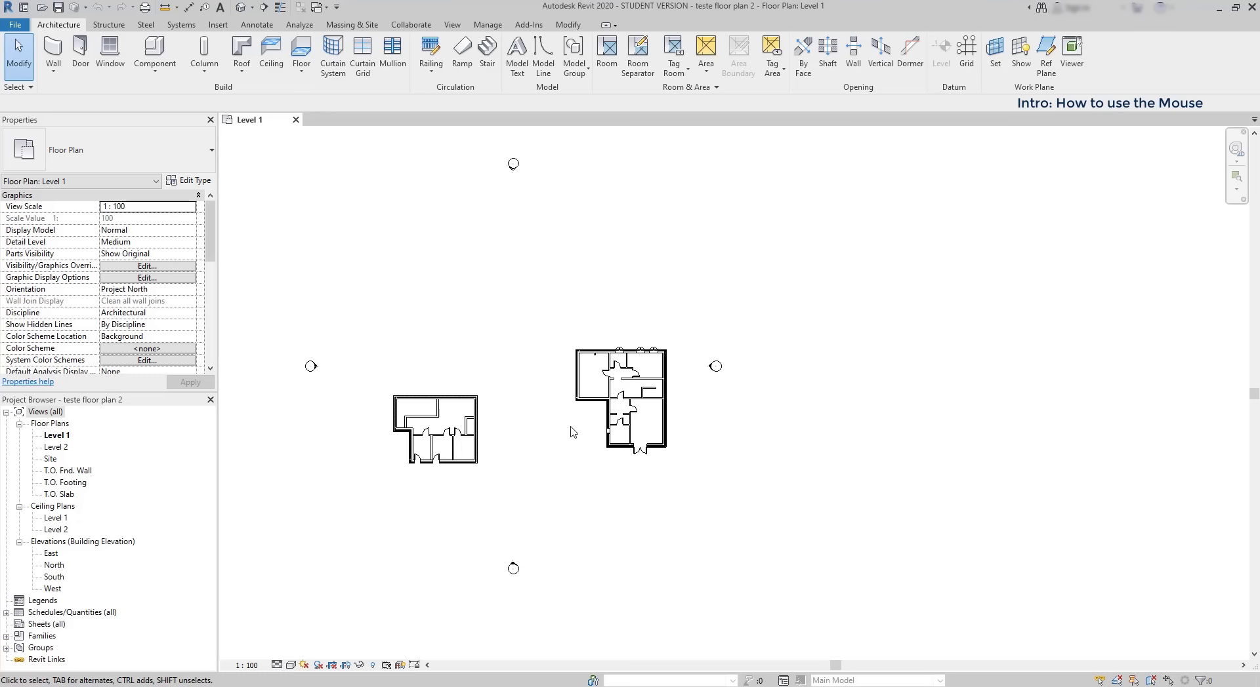
Step: Inspect the rooms, walls and doors of the larger house on the Level 1 plan of teste floor plan 2
{"action": "scroll", "coordinate": [588, 430], "scroll_direction": "up", "scroll_amount": 2}
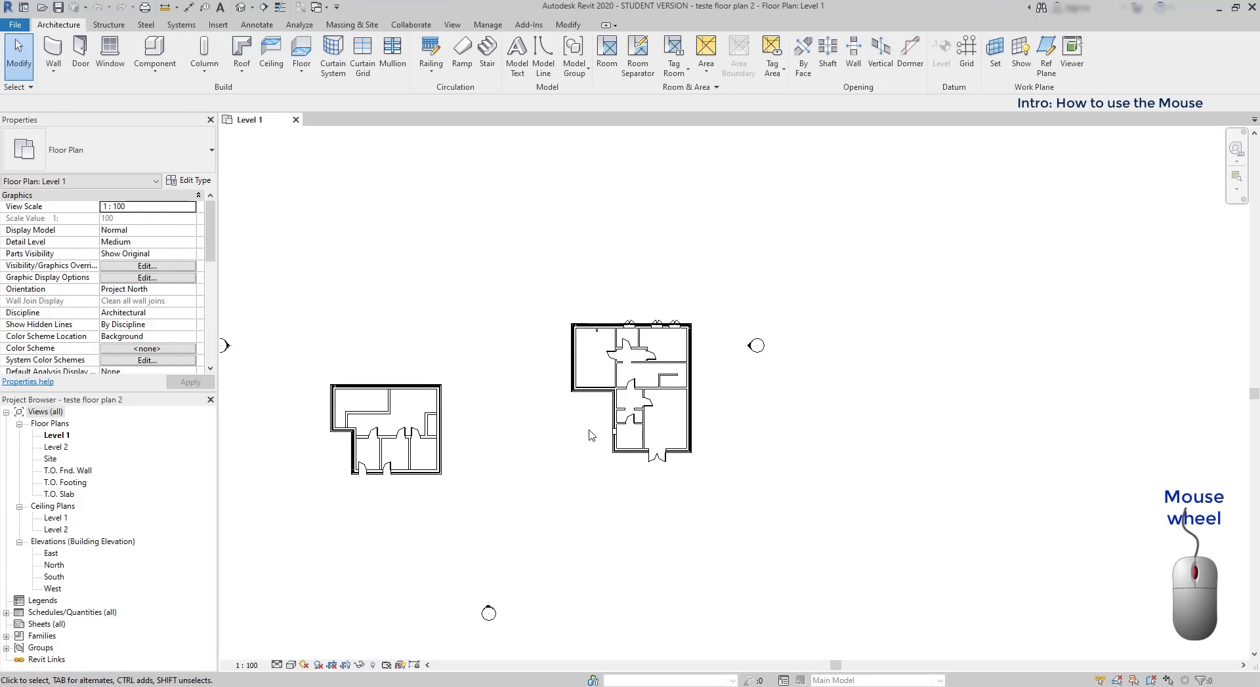
{"action": "scroll", "coordinate": [590, 435], "scroll_direction": "up", "scroll_amount": 1}
{"action": "scroll", "coordinate": [605, 431], "scroll_direction": "down", "scroll_amount": 4}
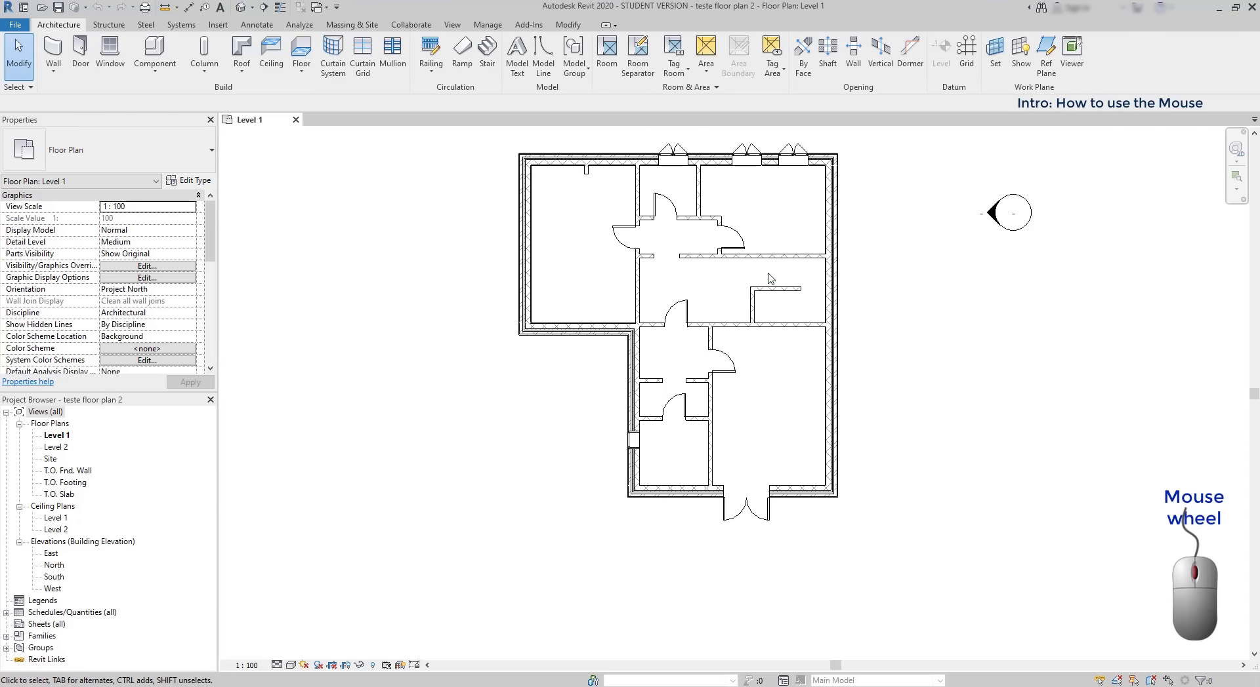
{"action": "scroll", "coordinate": [922, 454], "scroll_direction": "down", "scroll_amount": 2}
{"action": "scroll", "coordinate": [922, 454], "scroll_direction": "up", "scroll_amount": 6}
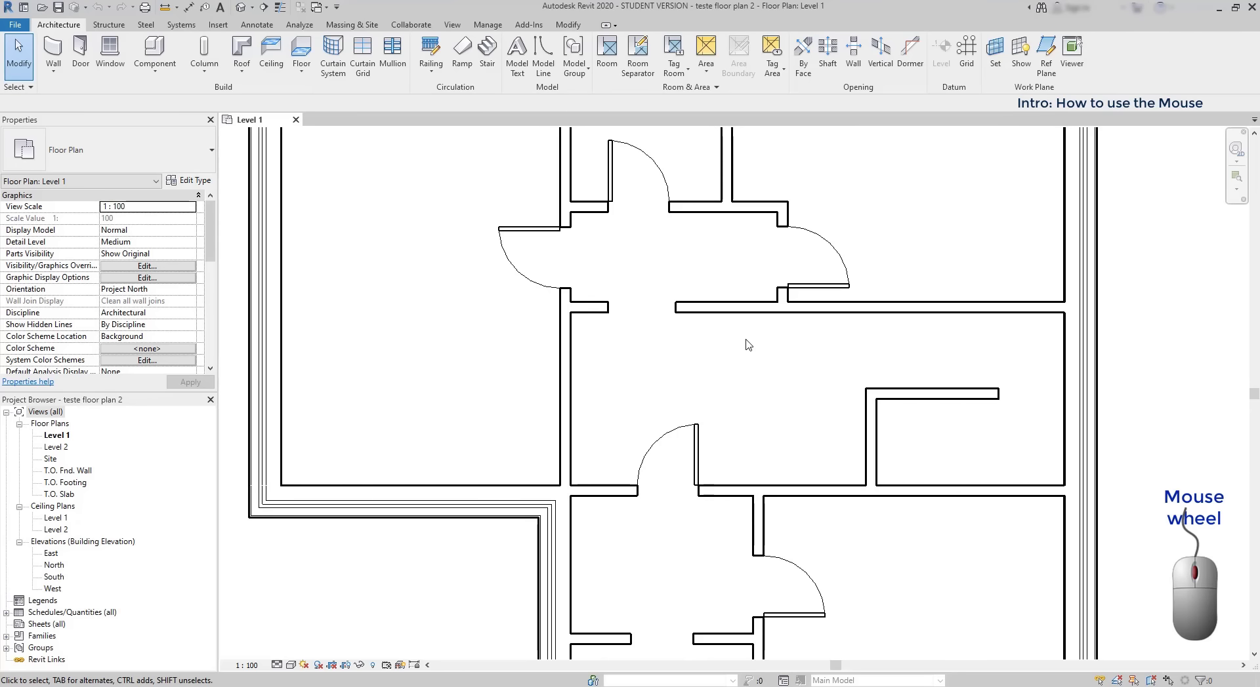
{"action": "middle_click_drag", "start_coordinate": [748, 344], "coordinate": [882, 489]}
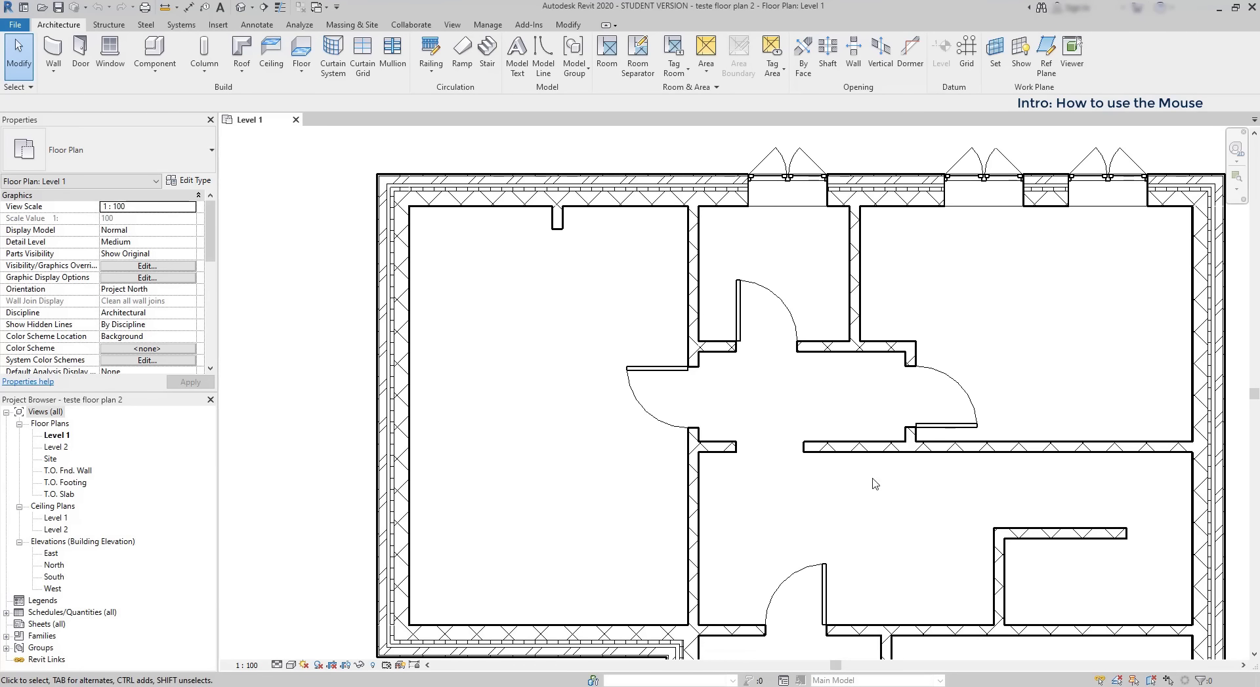
Step: Select the left exterior wall plus an interior wall, and try both selection area directions across the house plan
{"action": "left_click", "coordinate": [696, 489]}
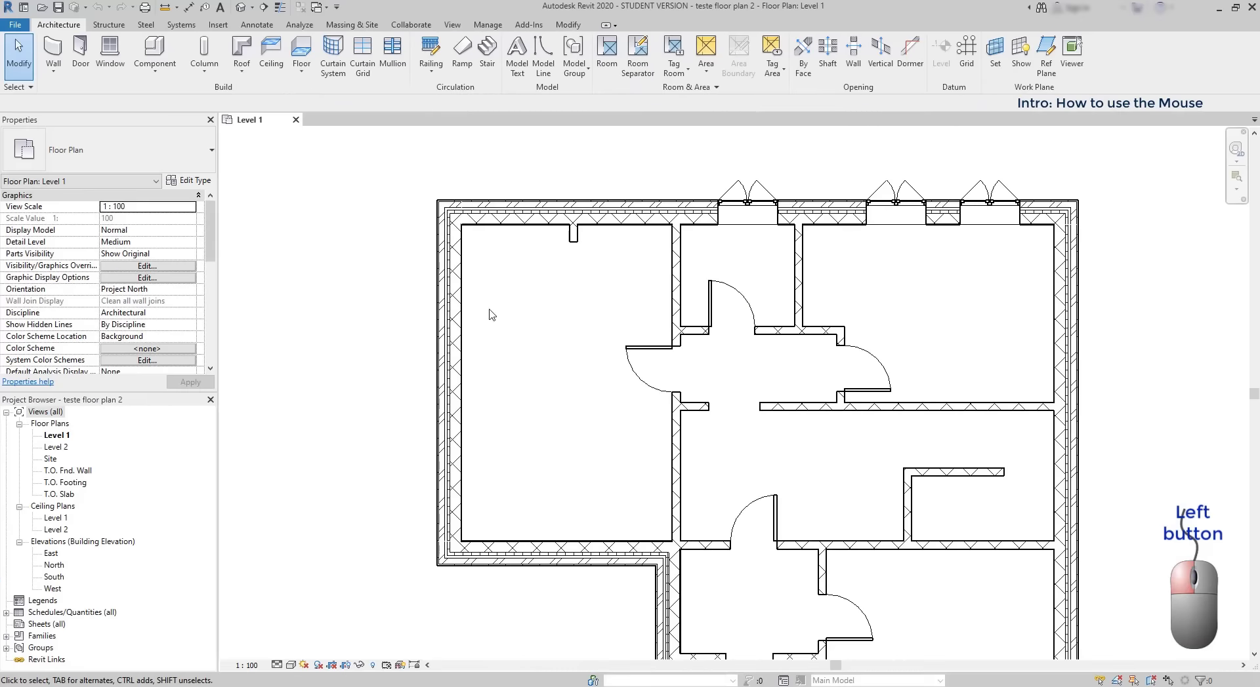
{"action": "left_click", "coordinate": [455, 303]}
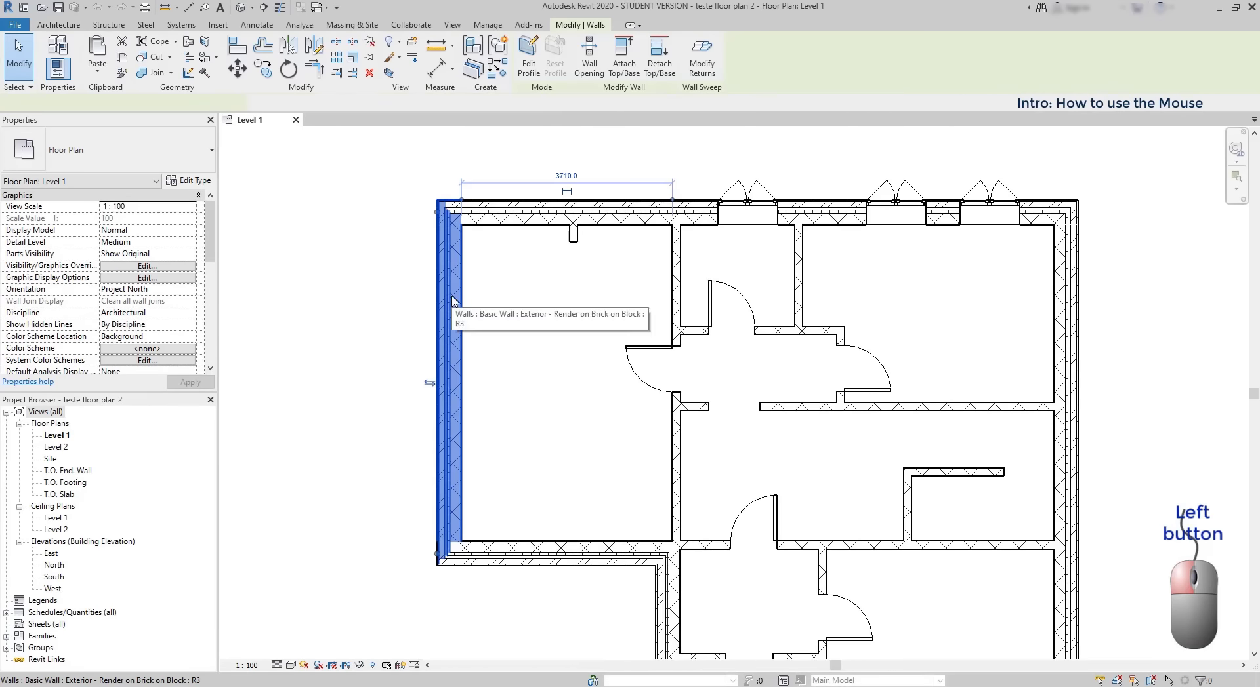
{"action": "left_click", "coordinate": [675, 275], "text": "ctrl"}
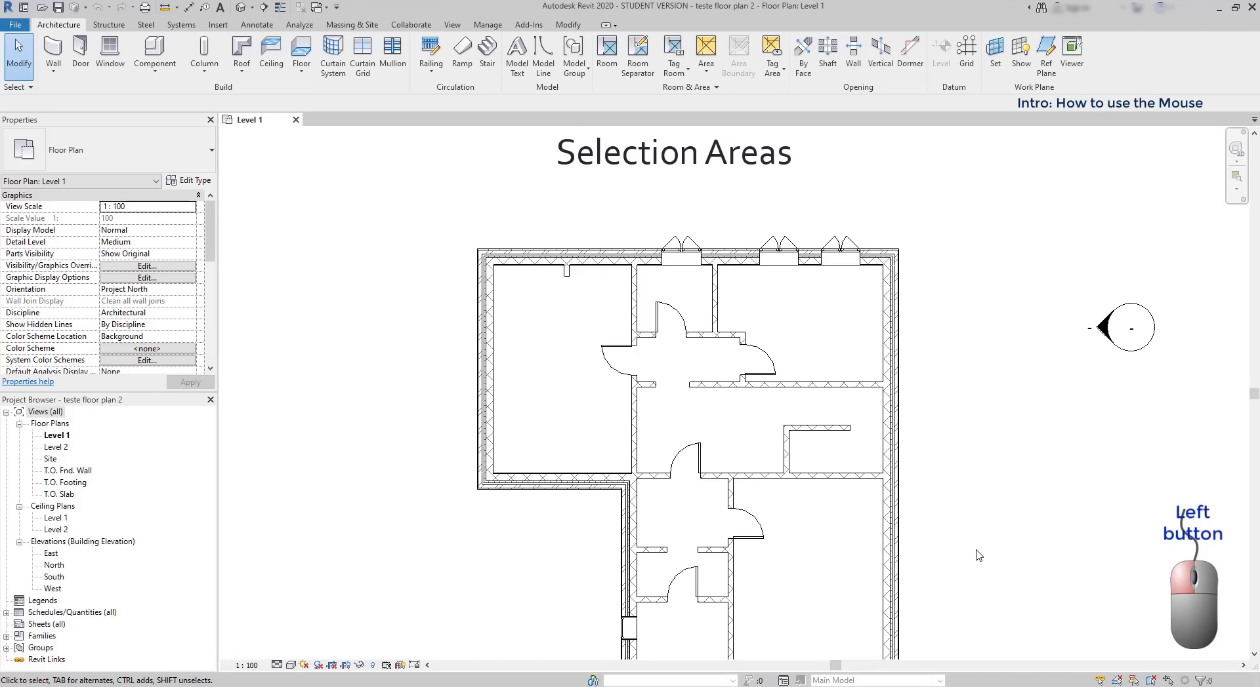
{"action": "left_click_drag", "start_coordinate": [976, 549], "coordinate": [463, 207]}
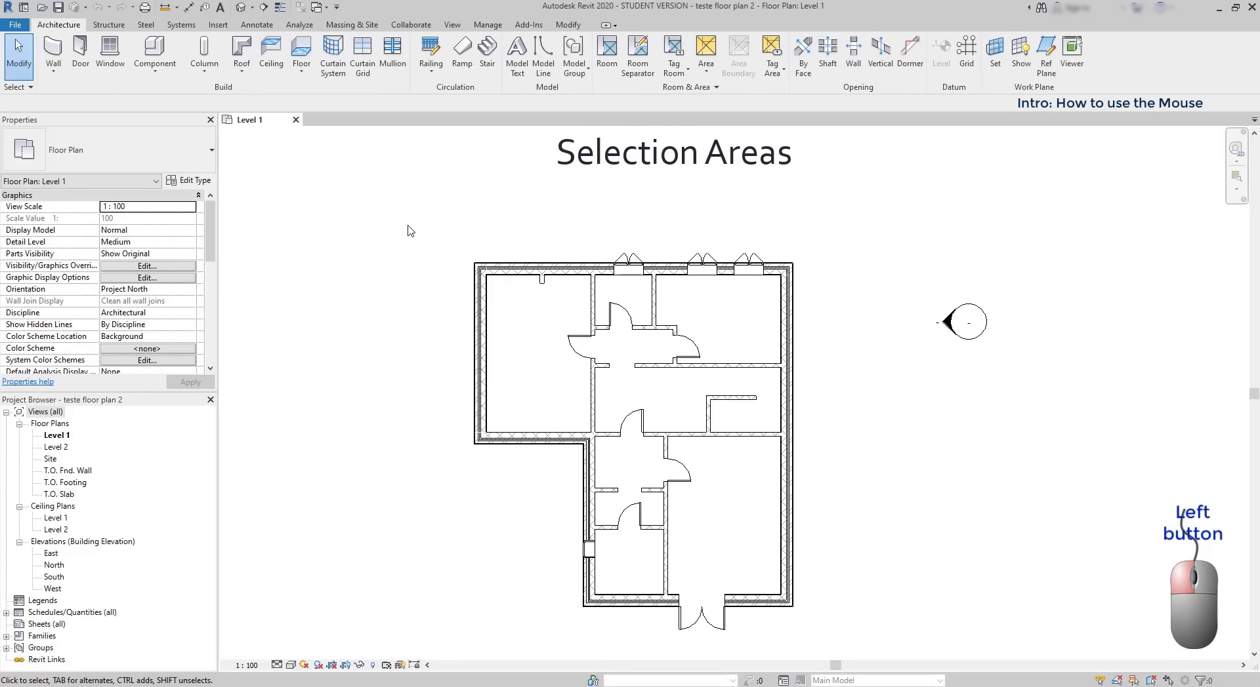
{"action": "left_click_drag", "start_coordinate": [408, 226], "coordinate": [658, 480]}
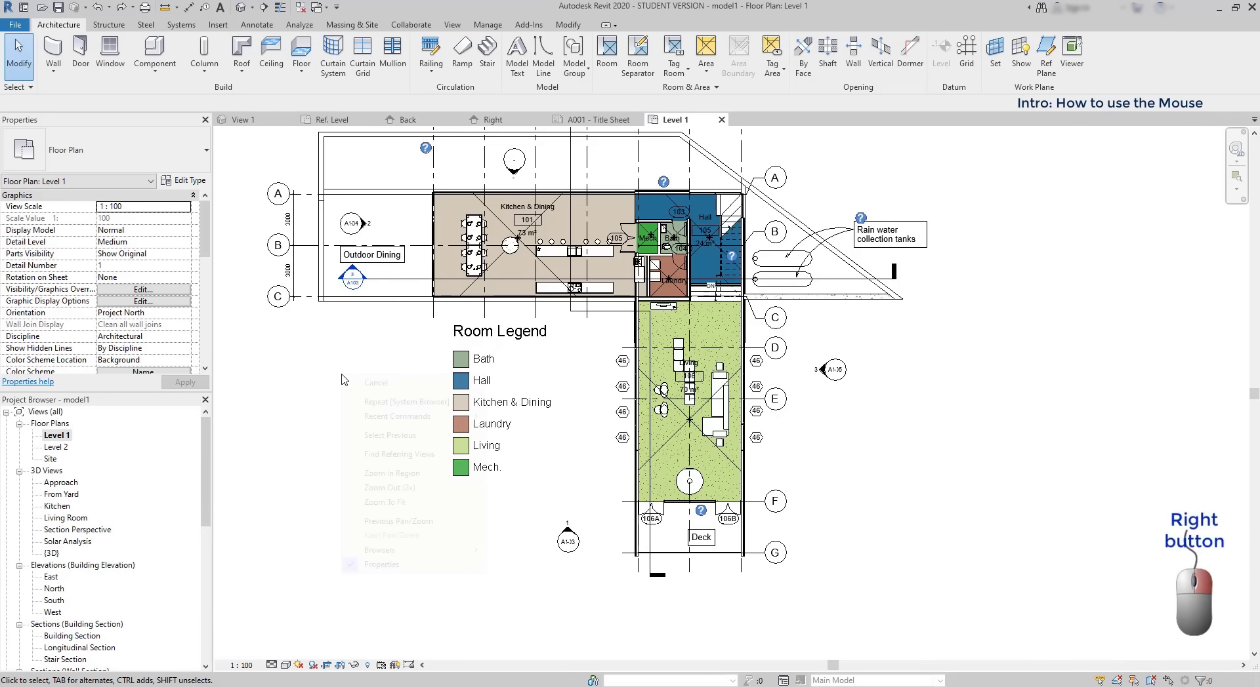
Step: Examine the view's context options on model1's Level 1 plan and open the System Browser
{"action": "right_click", "coordinate": [342, 380]}
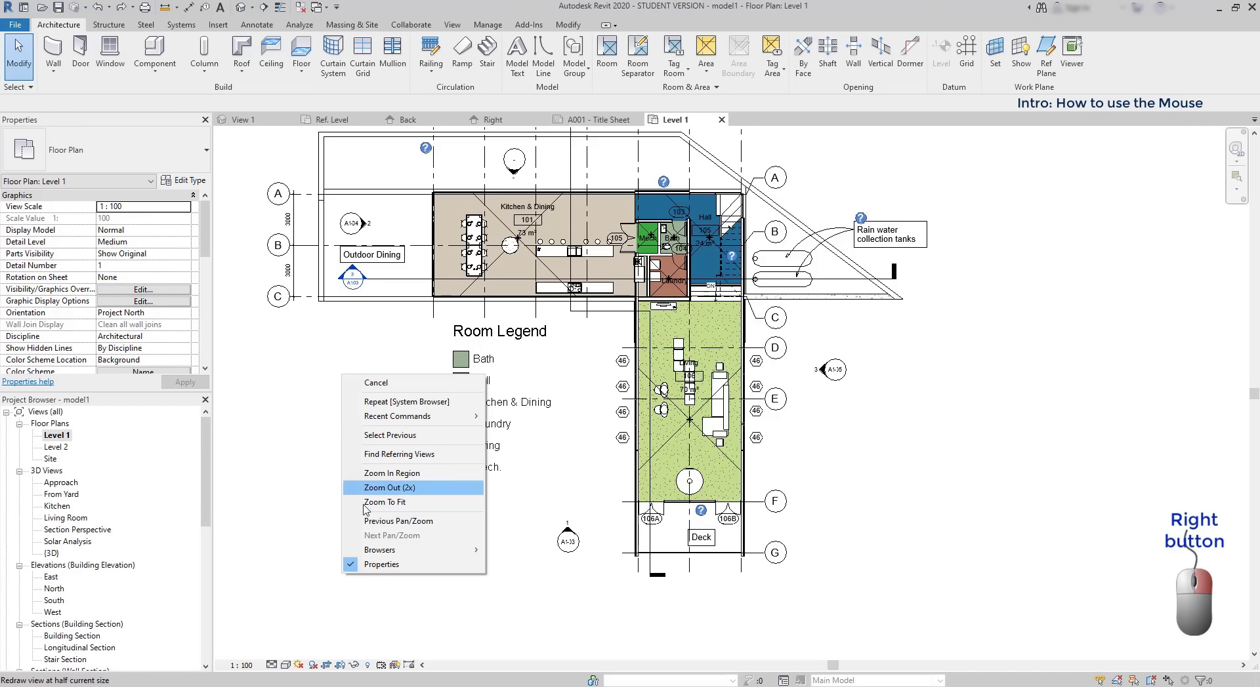
{"action": "mouse_move", "coordinate": [438, 555]}
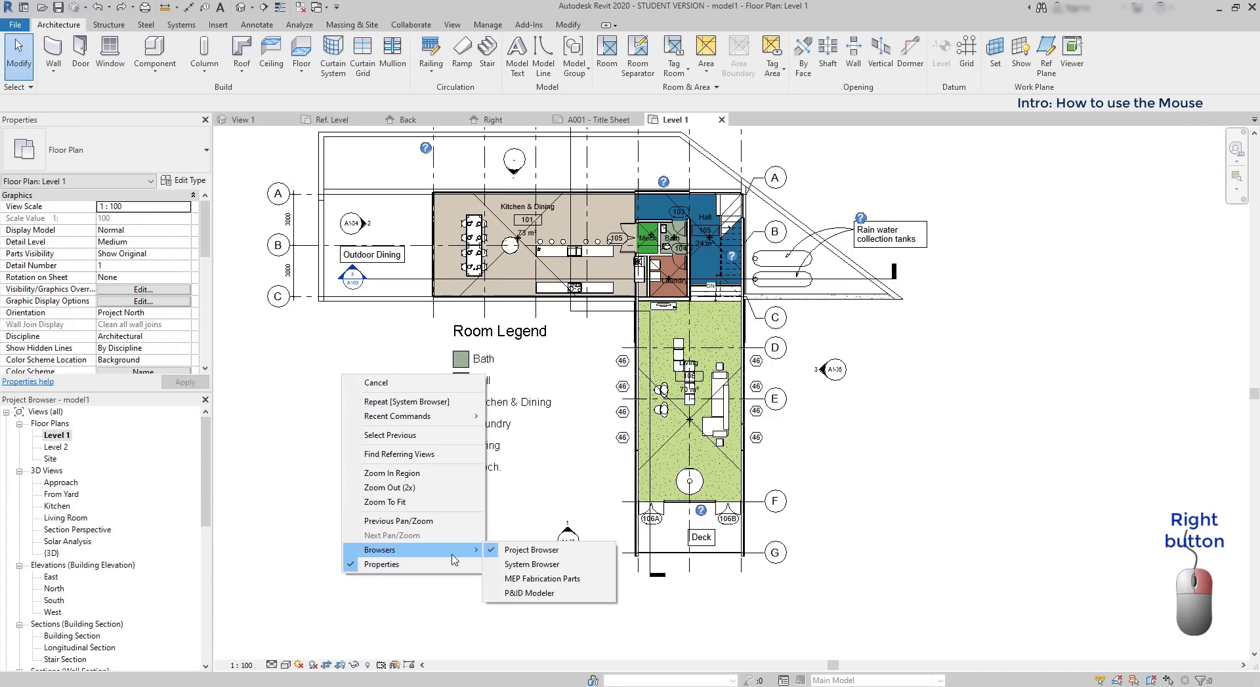
{"action": "left_click", "coordinate": [570, 566]}
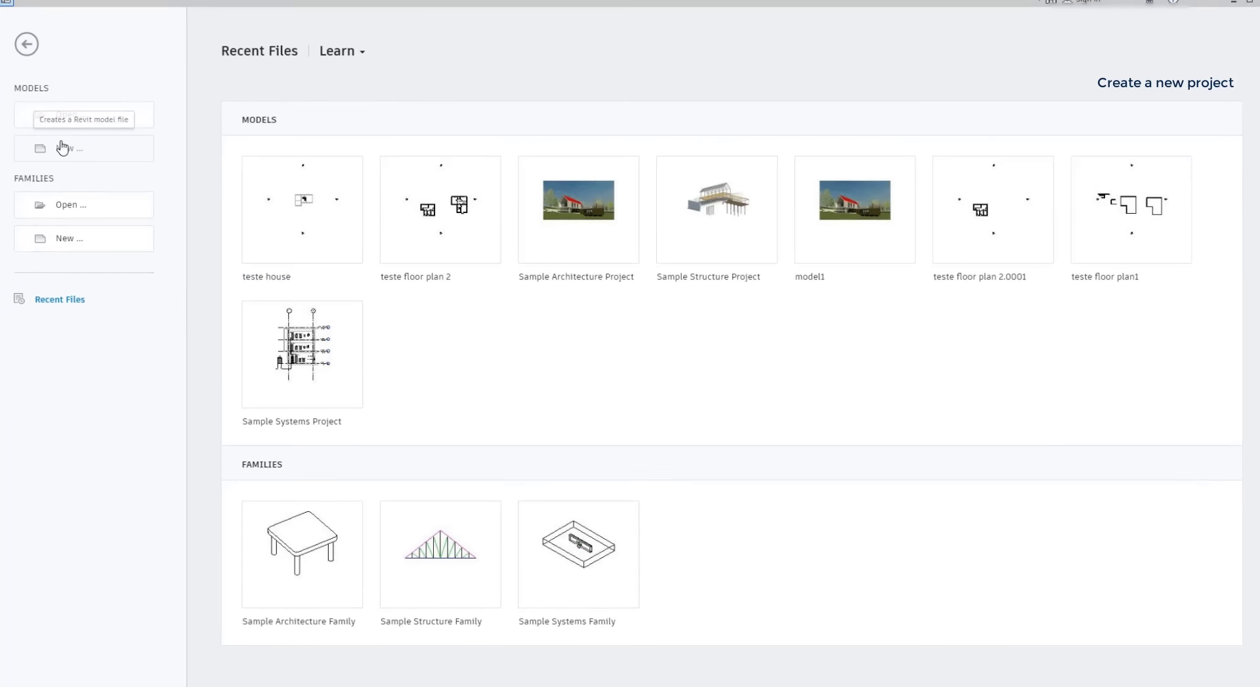
Step: Create a new project from the structural template and look through the Families group in its Project Browser
{"action": "left_click", "coordinate": [62, 148]}
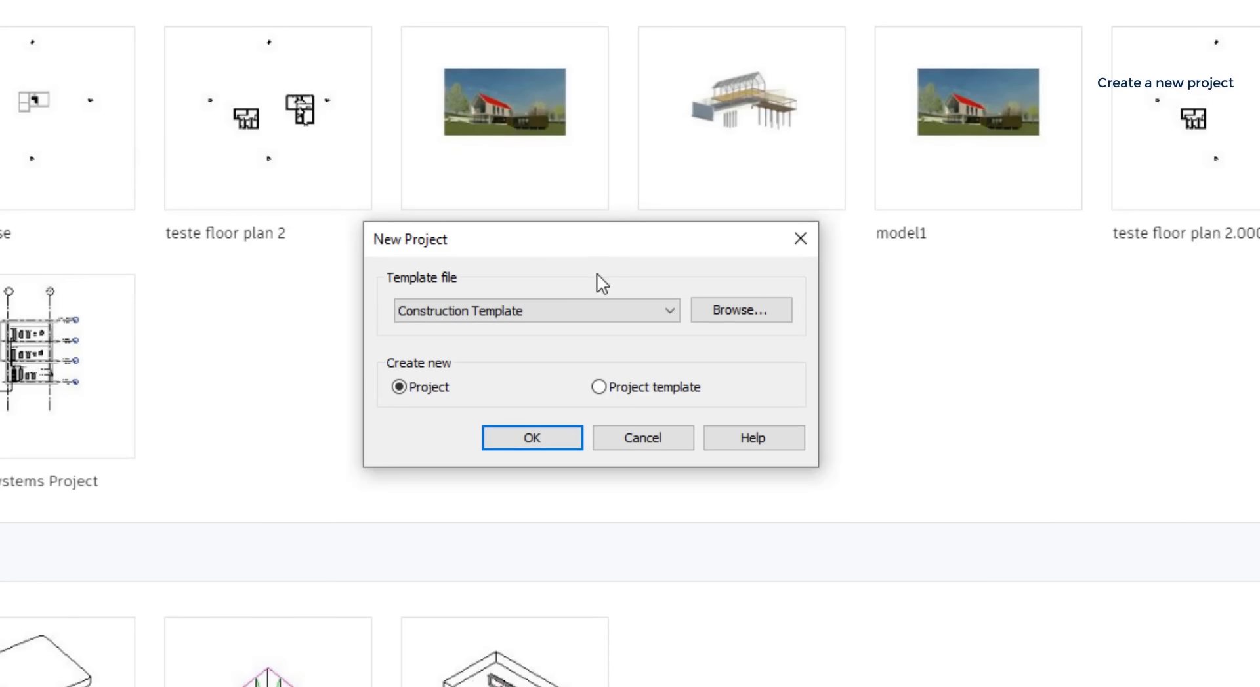
{"action": "left_click", "coordinate": [599, 311]}
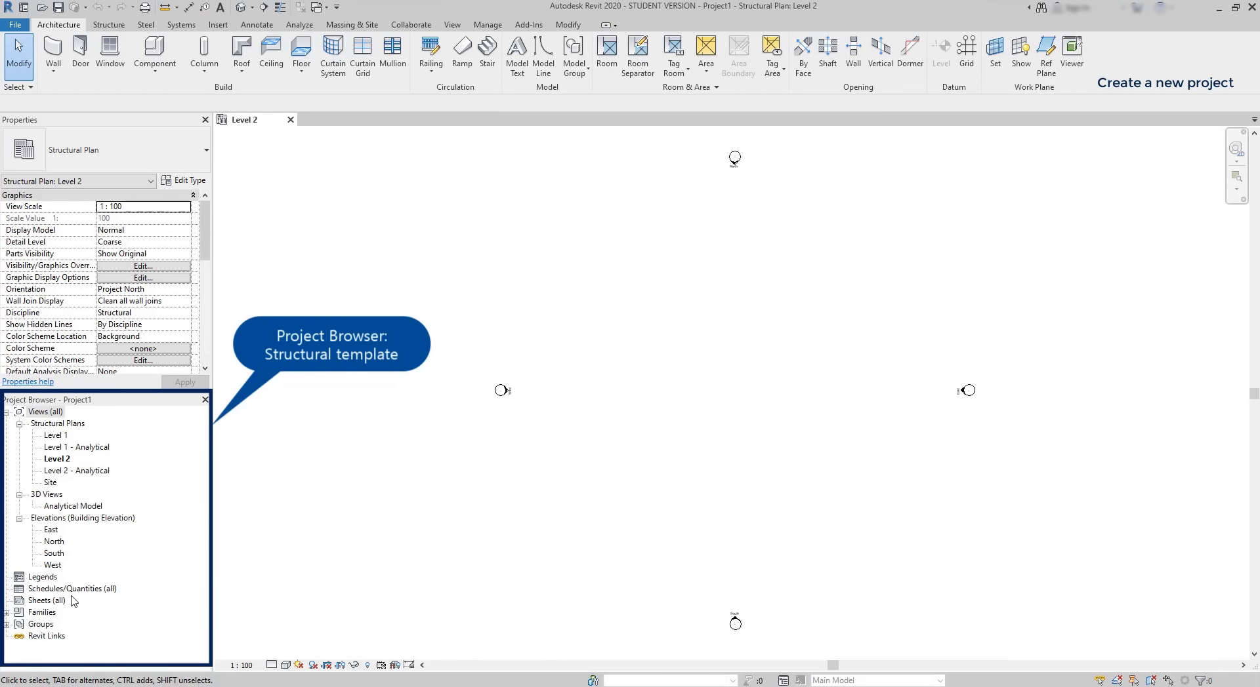
{"action": "left_click", "coordinate": [5, 617]}
{"action": "left_click", "coordinate": [6, 614]}
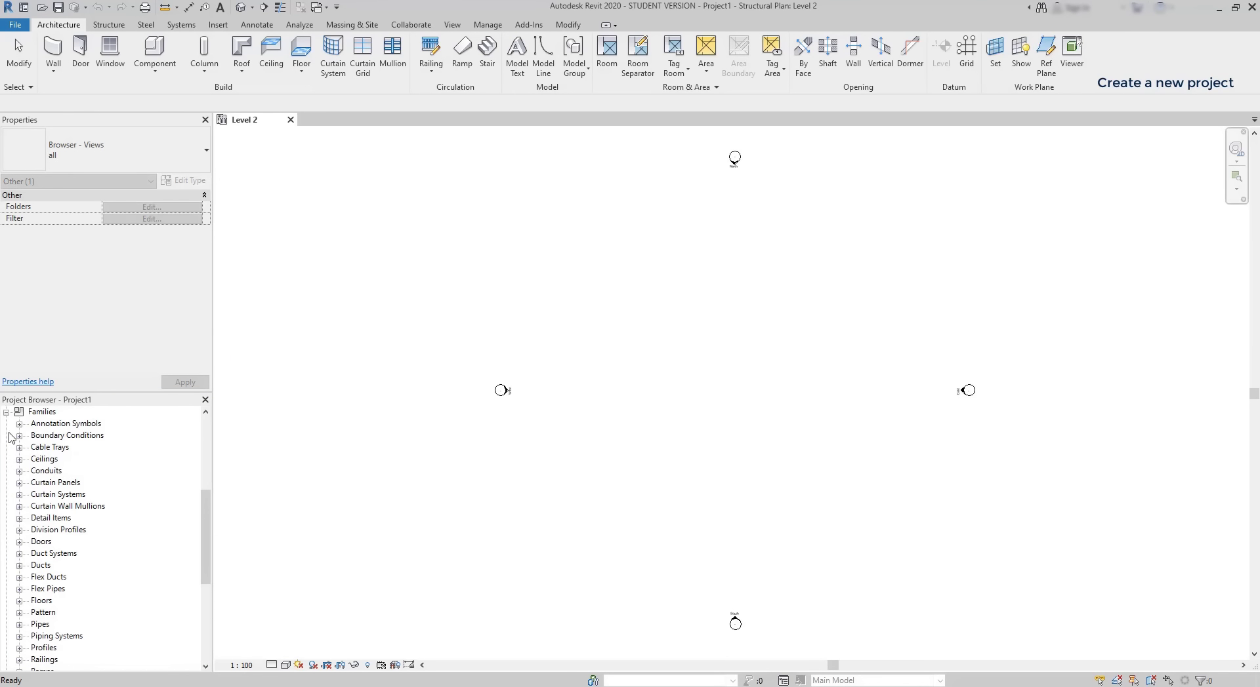
{"action": "left_click", "coordinate": [6, 412]}
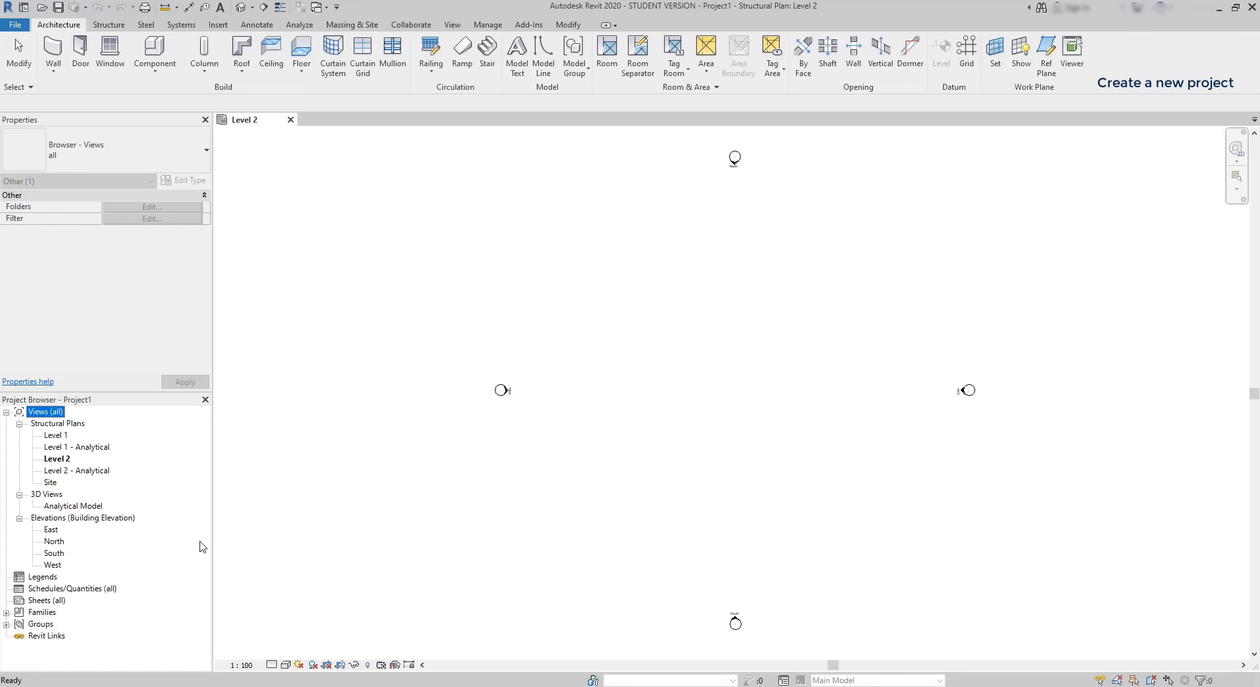
Step: Create another new project using the Architectural Template
{"action": "left_click", "coordinate": [16, 29]}
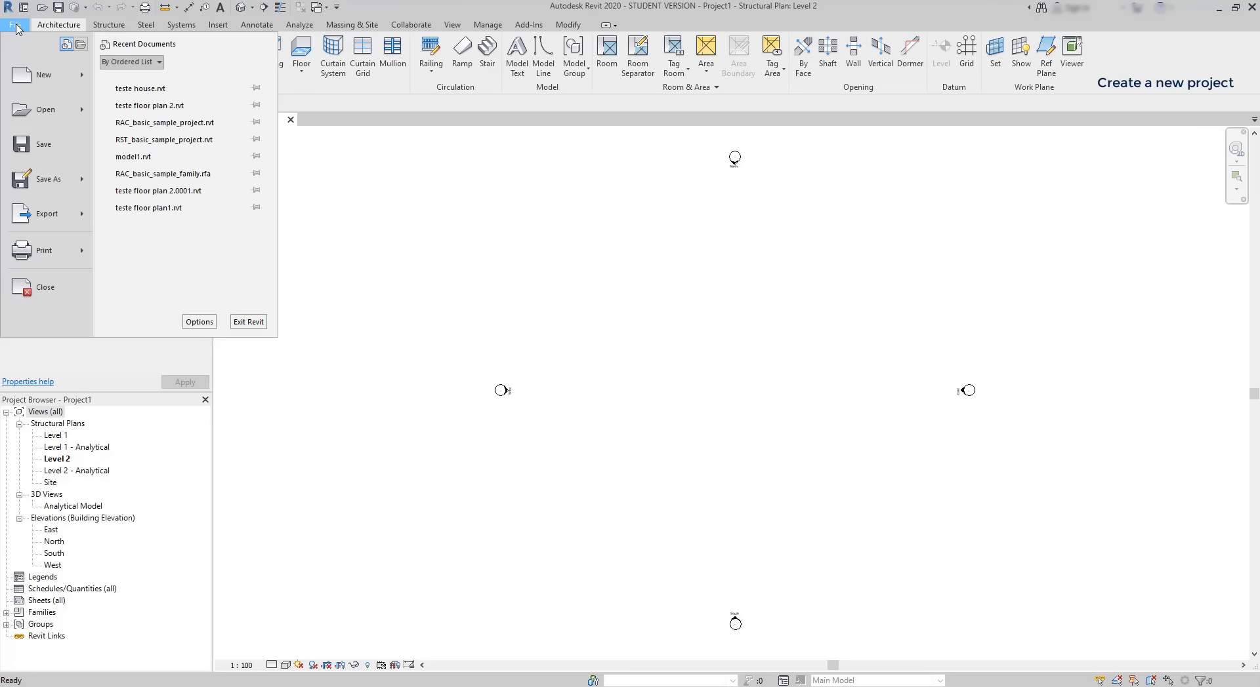
{"action": "mouse_move", "coordinate": [40, 83]}
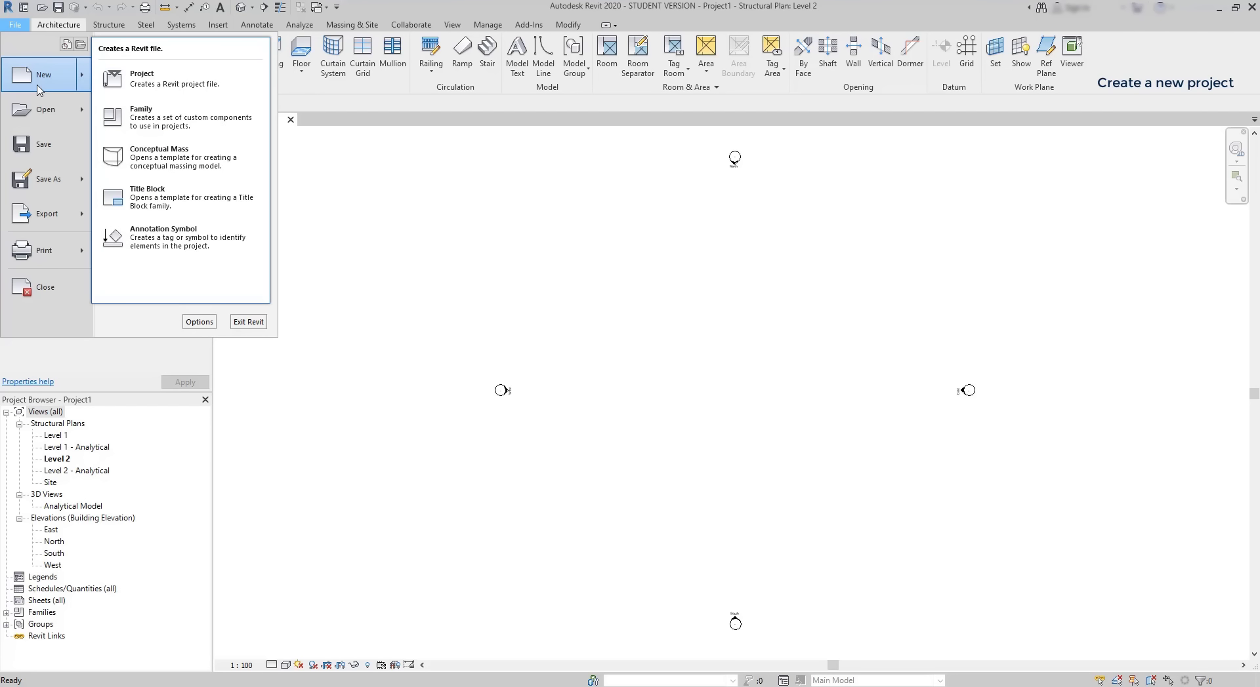
{"action": "left_click", "coordinate": [177, 84]}
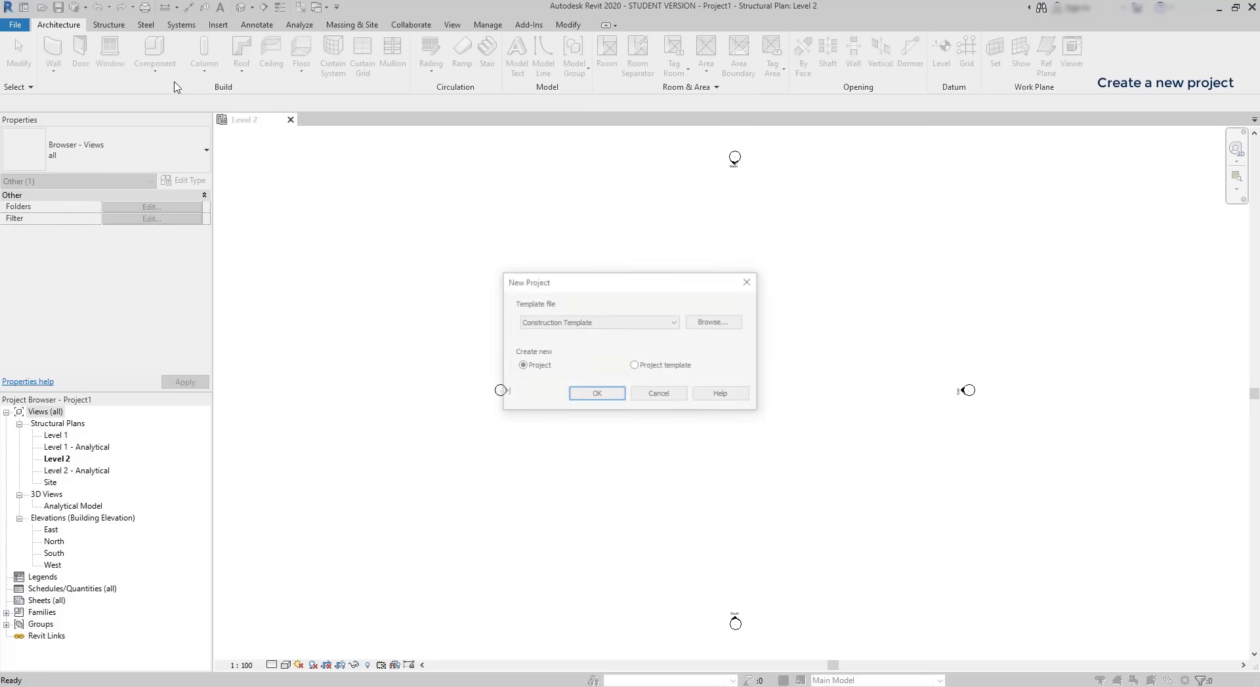
{"action": "left_click", "coordinate": [584, 322]}
{"action": "left_click", "coordinate": [586, 351]}
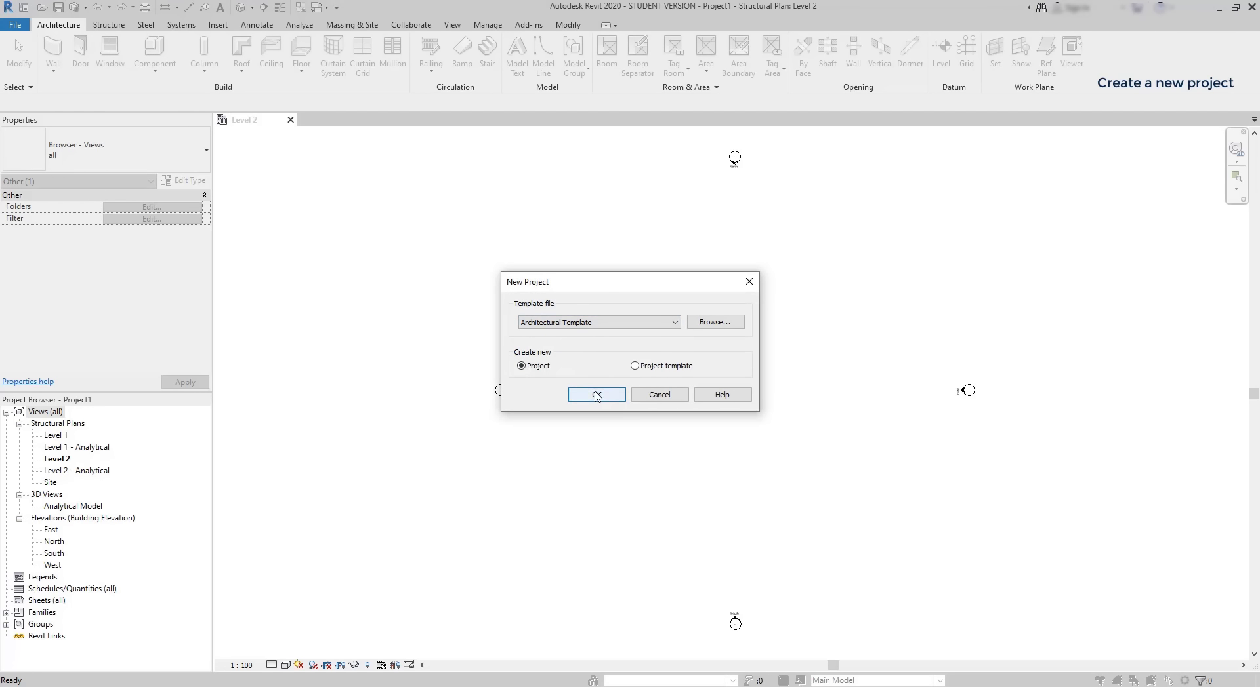
{"action": "left_click", "coordinate": [597, 394]}
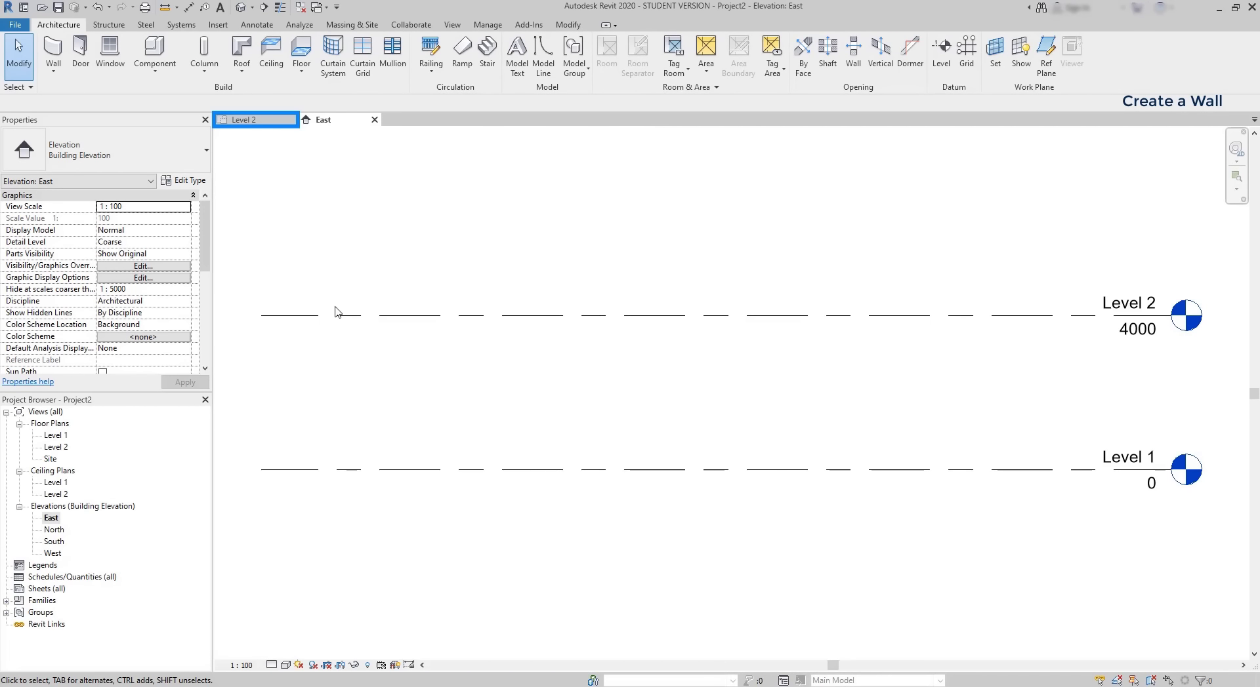
Step: Draw a 2000 mm horizontal Generic - 200mm wall on the Level 1 floor plan
{"action": "double_click", "coordinate": [62, 438]}
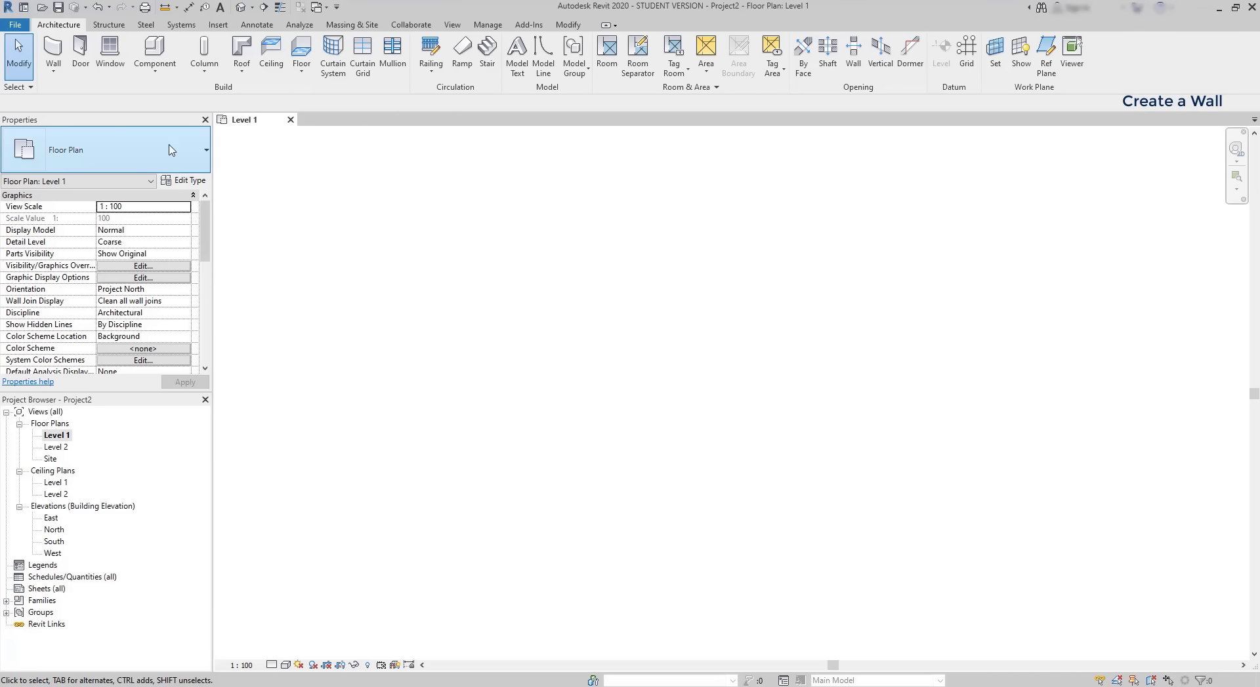
{"action": "left_click", "coordinate": [54, 58]}
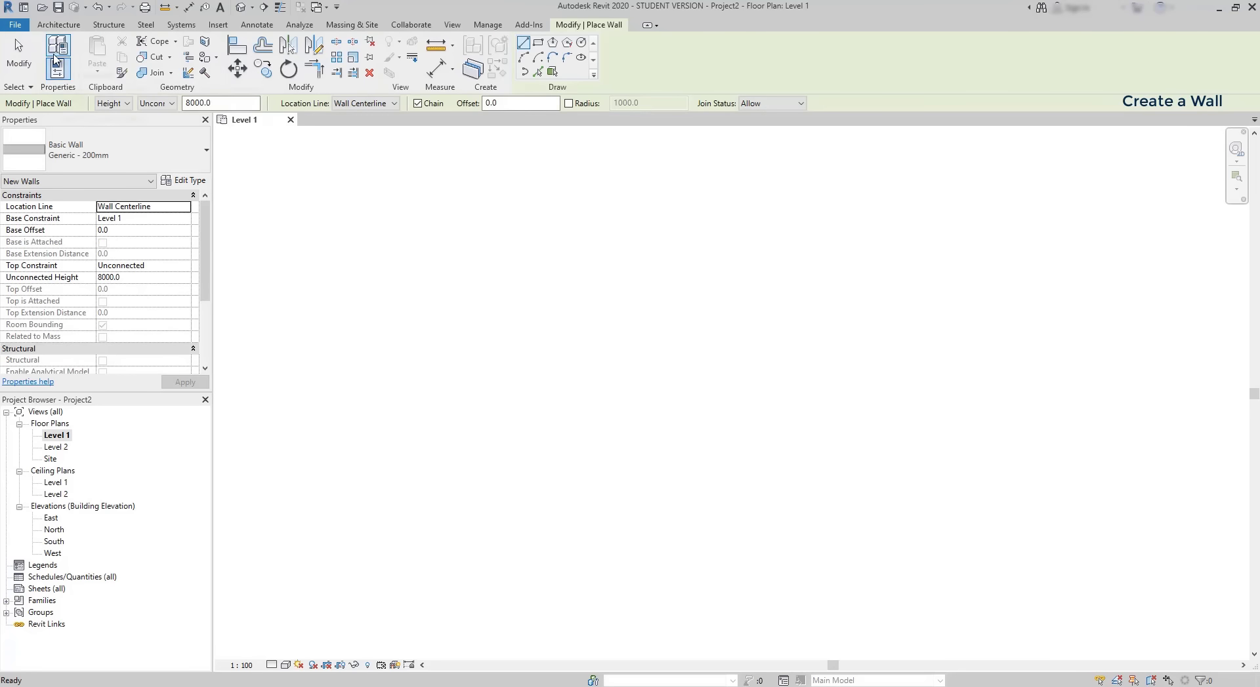
{"action": "left_click", "coordinate": [480, 411]}
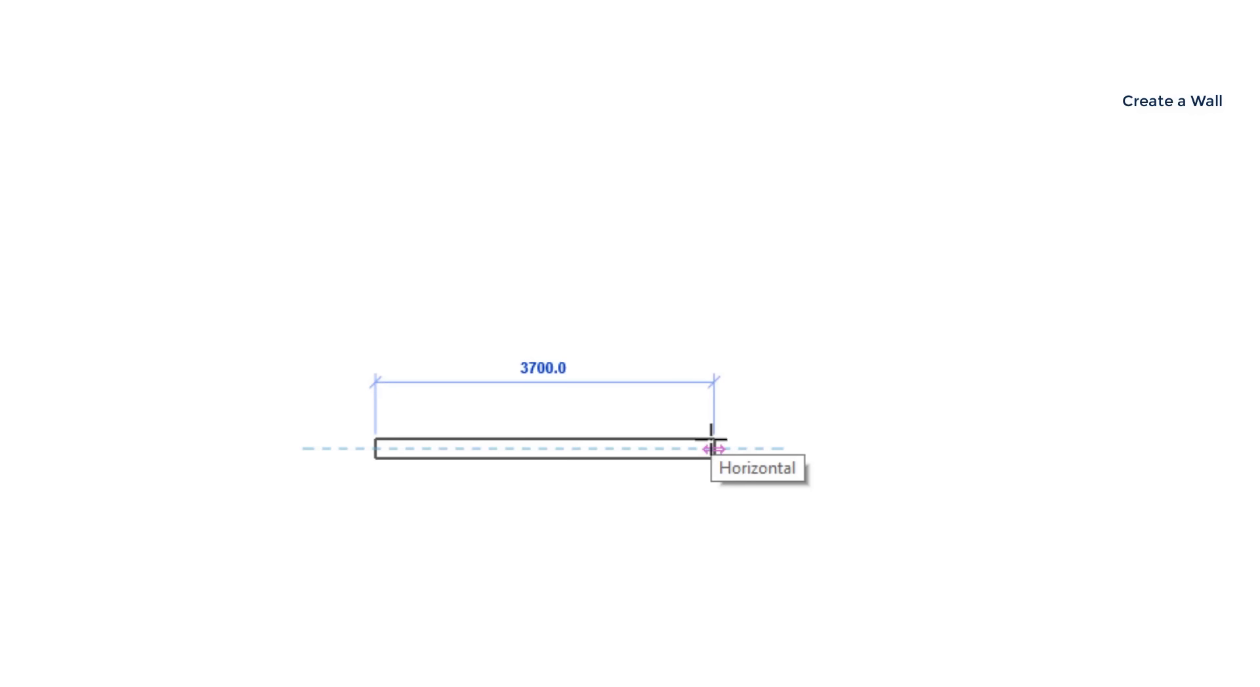
{"action": "type", "text": "2"}
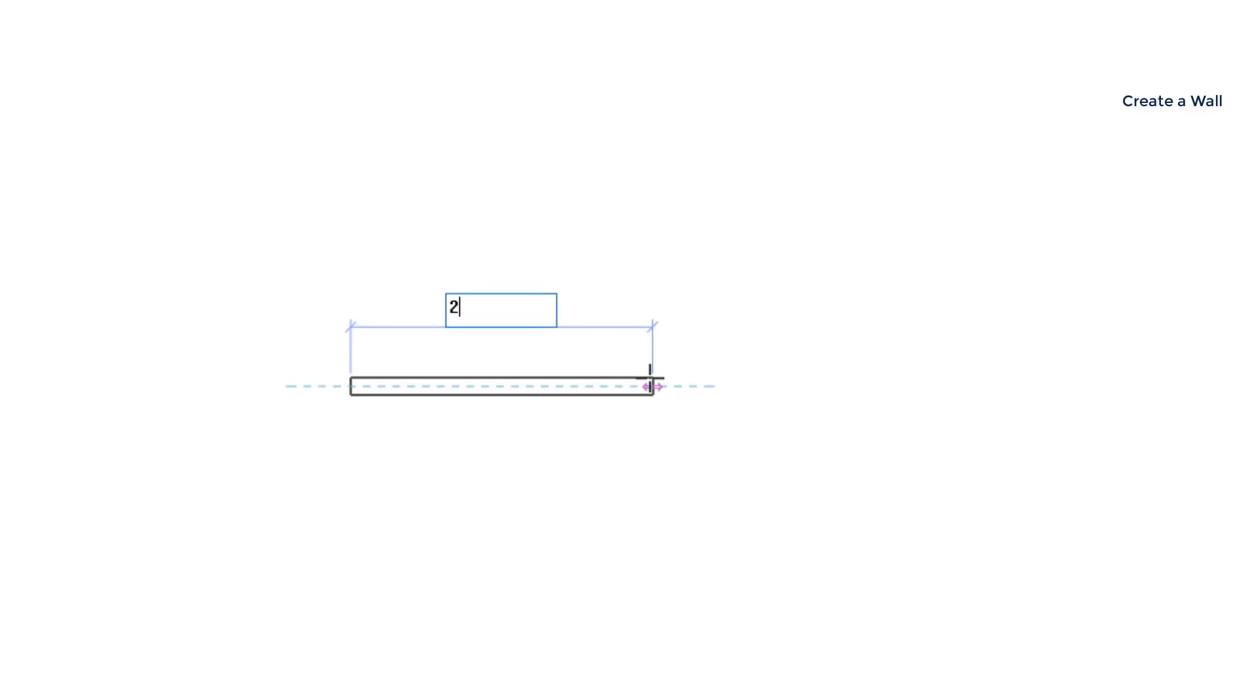
{"action": "type", "text": "000"}
{"action": "key", "text": "Return"}
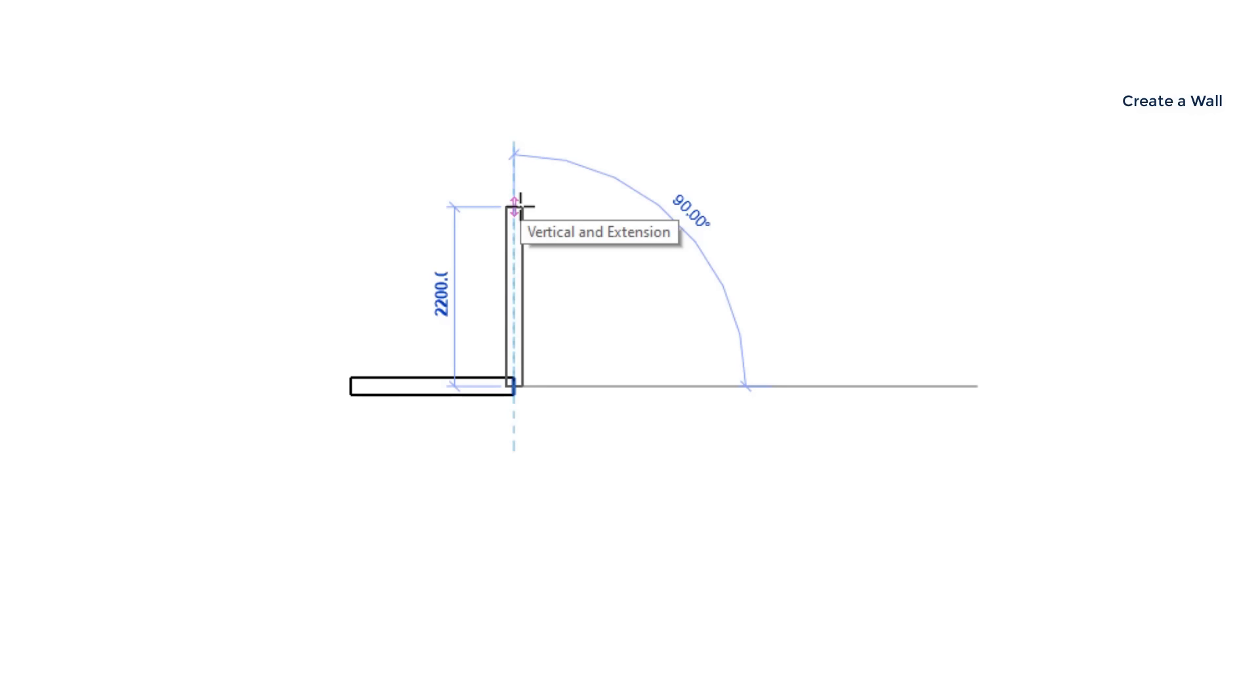
Step: Continue the wall chain with a 2500 mm vertical wall upward from the corner, and save the project as 2020-05-06 Learn Revit
{"action": "type", "text": "2"}
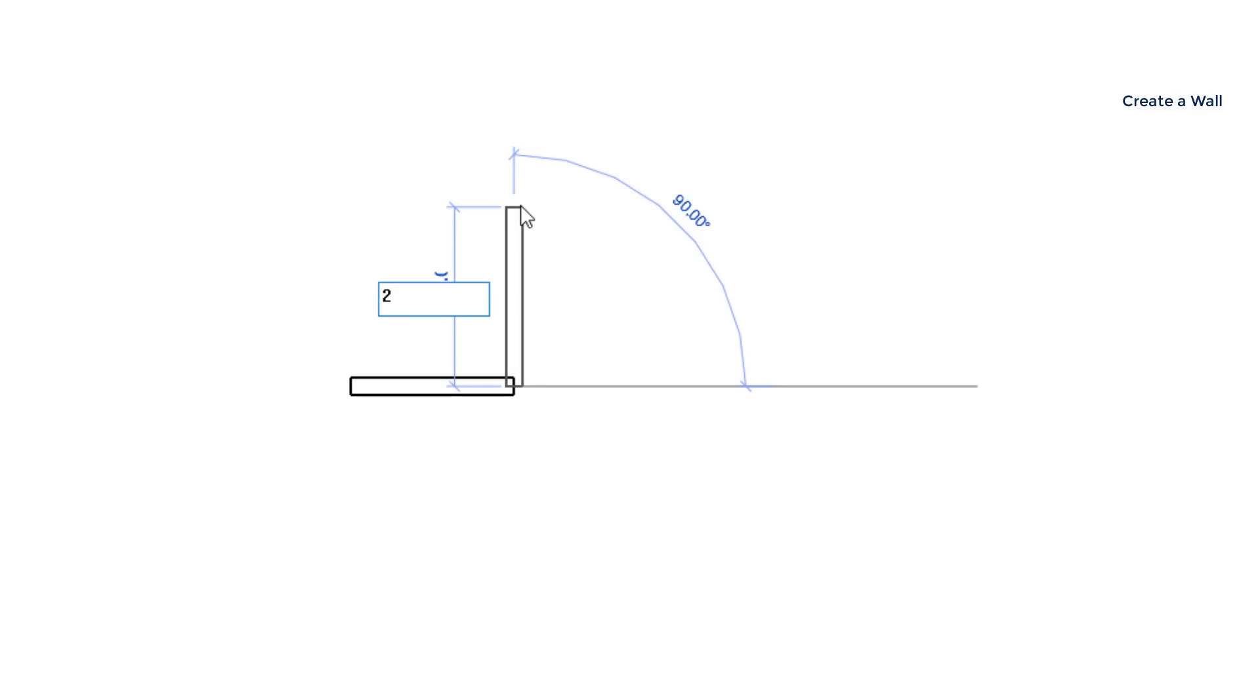
{"action": "type", "text": "500"}
{"action": "key", "text": "Return"}
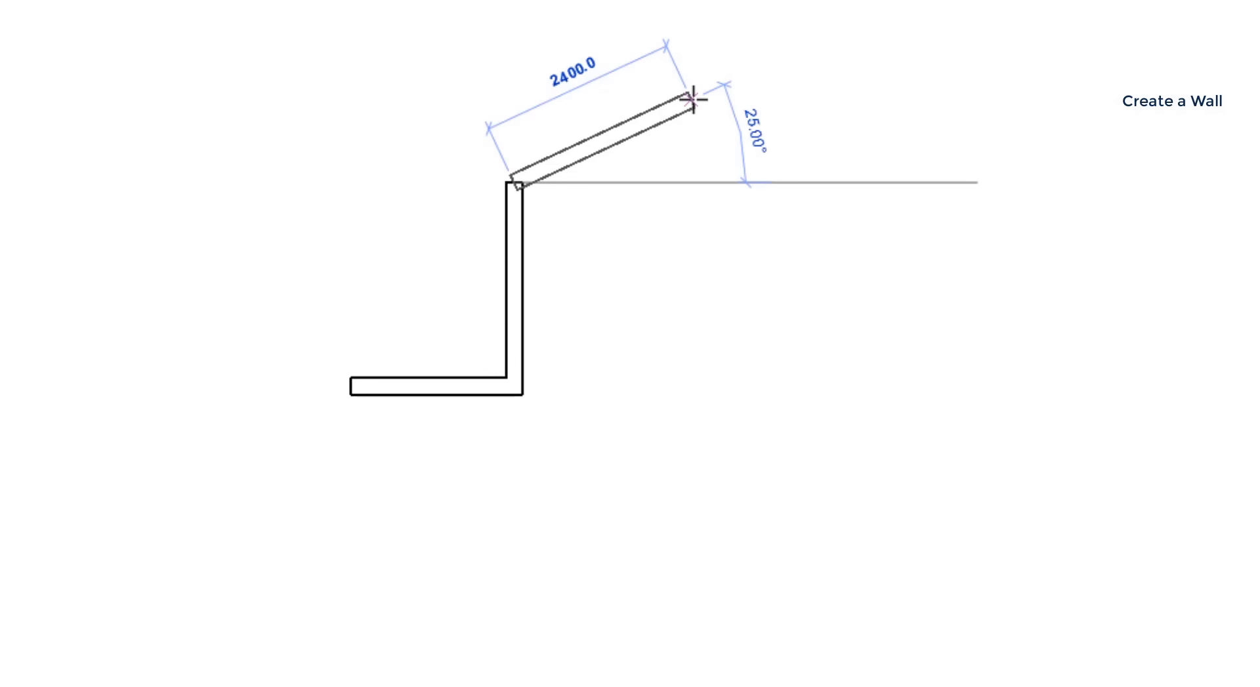
{"action": "key", "text": "Escape"}
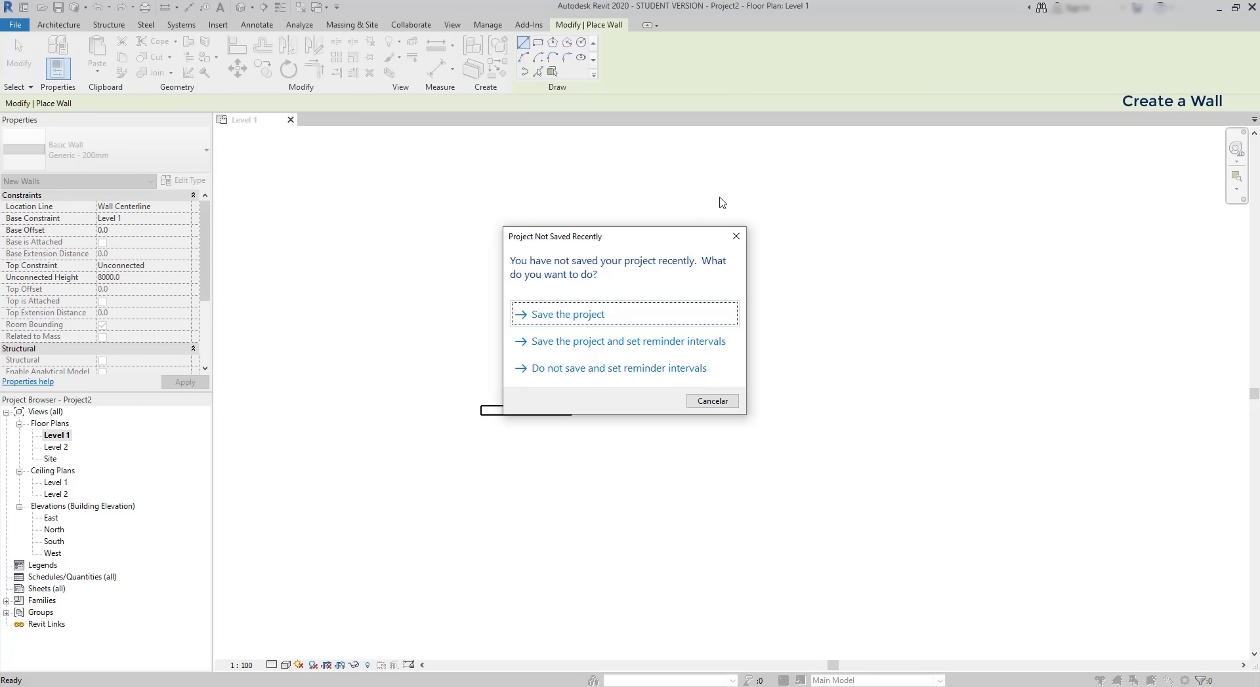
{"action": "left_click", "coordinate": [647, 325]}
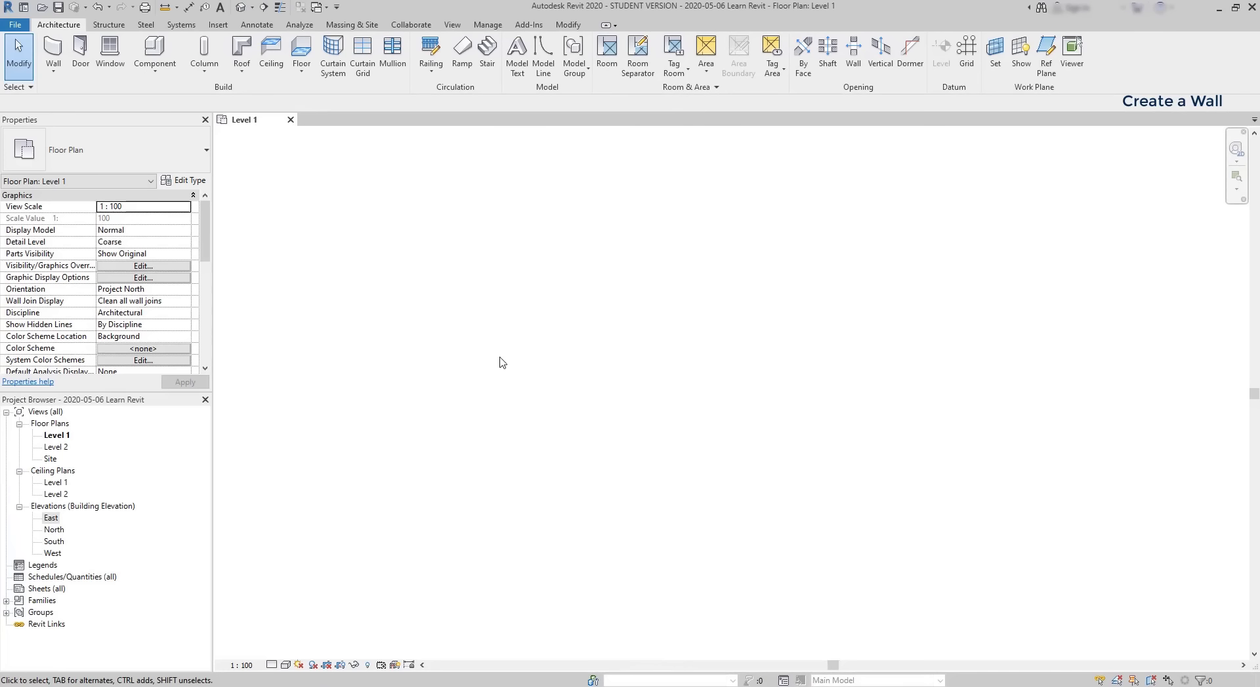
Step: Draw a stepped chain of orthogonal Generic - 200mm walls on Level 1, including an about 5600 mm horizontal and 3800 mm vertical segment
{"action": "left_click", "coordinate": [54, 50]}
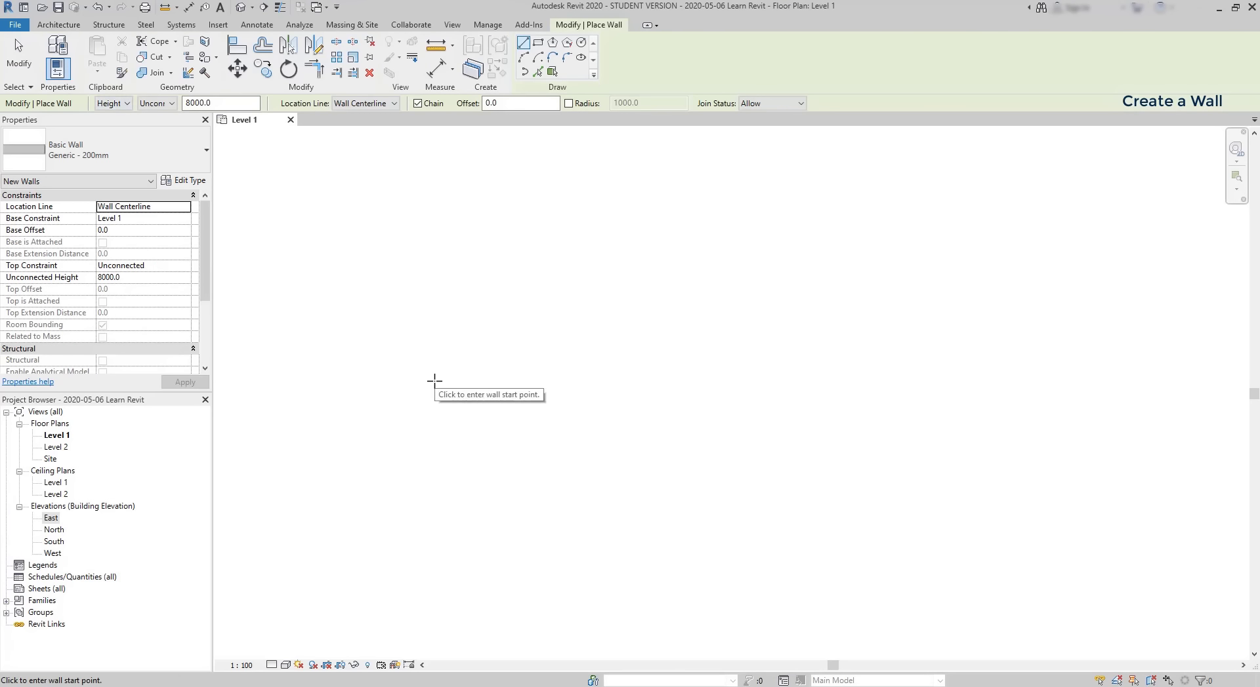
{"action": "left_click", "coordinate": [434, 380]}
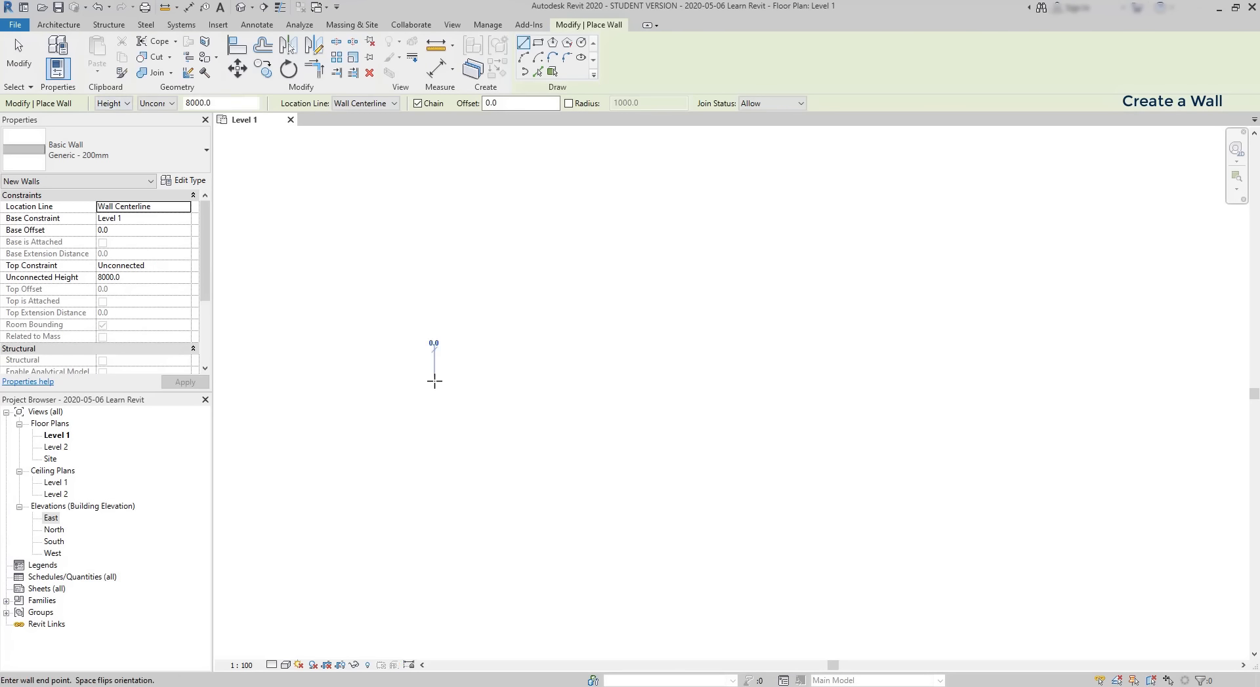
{"action": "left_click", "coordinate": [550, 380], "text": "shift"}
{"action": "left_click", "coordinate": [551, 298], "text": "shift"}
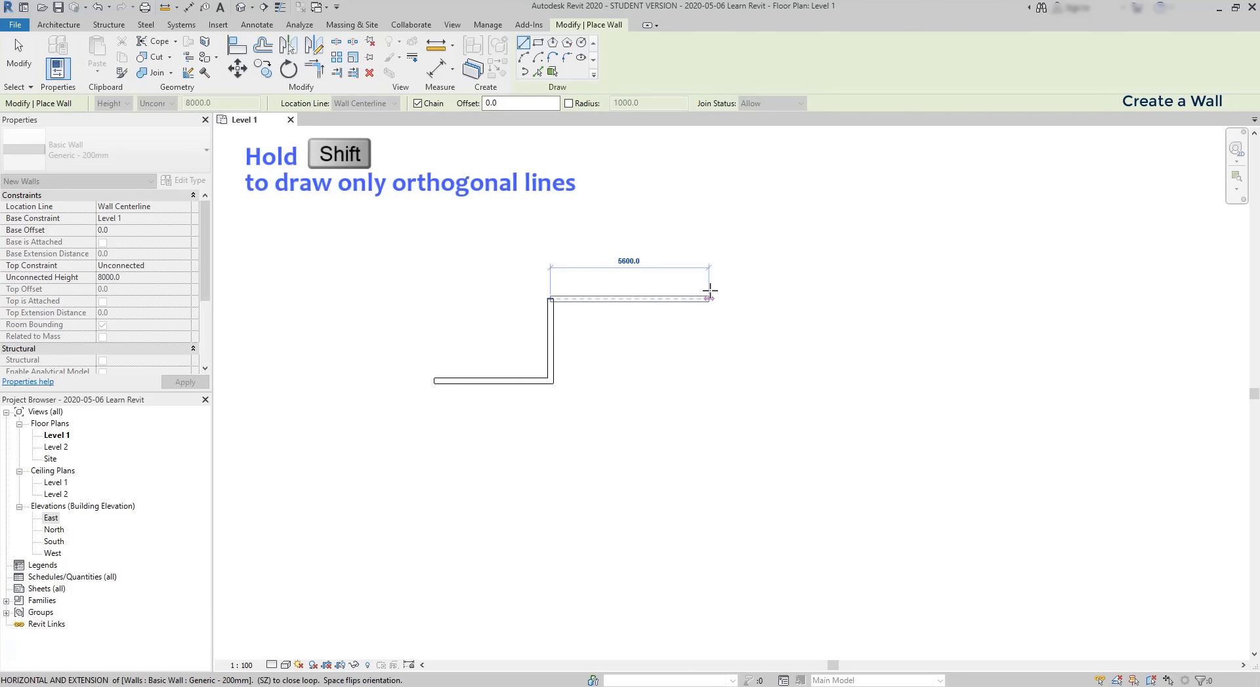
{"action": "left_click", "coordinate": [708, 192], "text": "shift"}
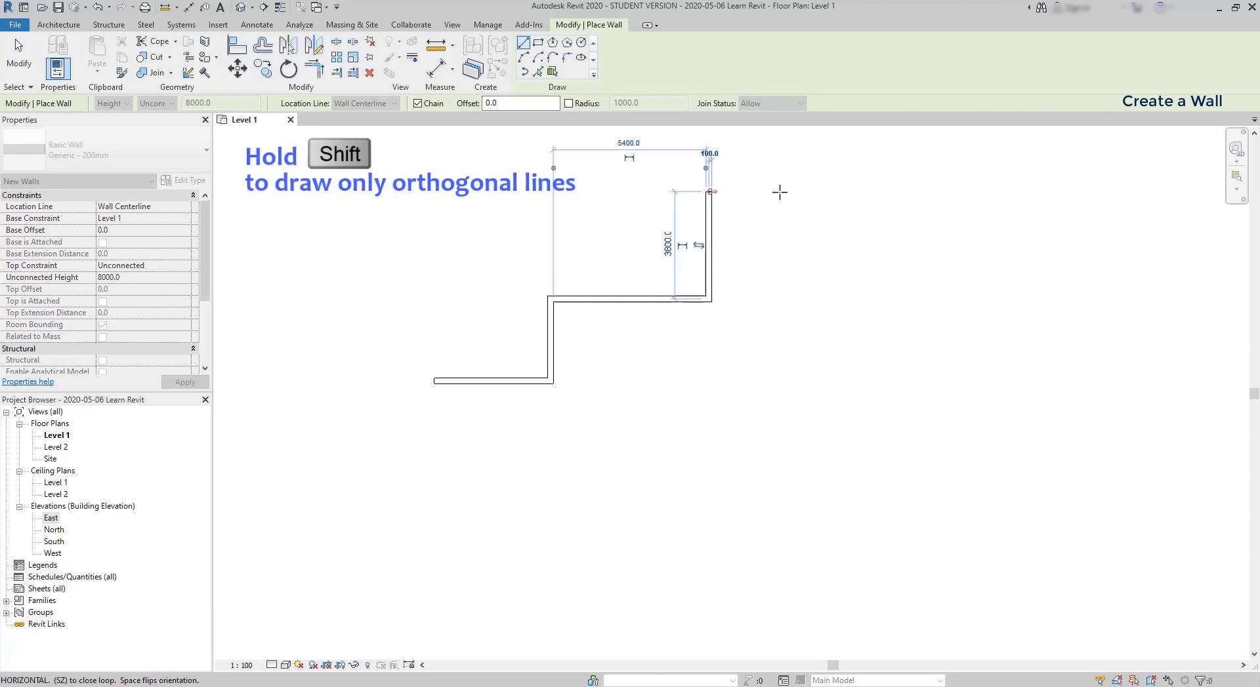
Step: Continue the chain with a long horizontal wall, an about 8200 mm wall downward and a wall back inward, and end the wall command
{"action": "left_click", "coordinate": [951, 192], "text": "shift"}
{"action": "left_click", "coordinate": [952, 423], "text": "shift"}
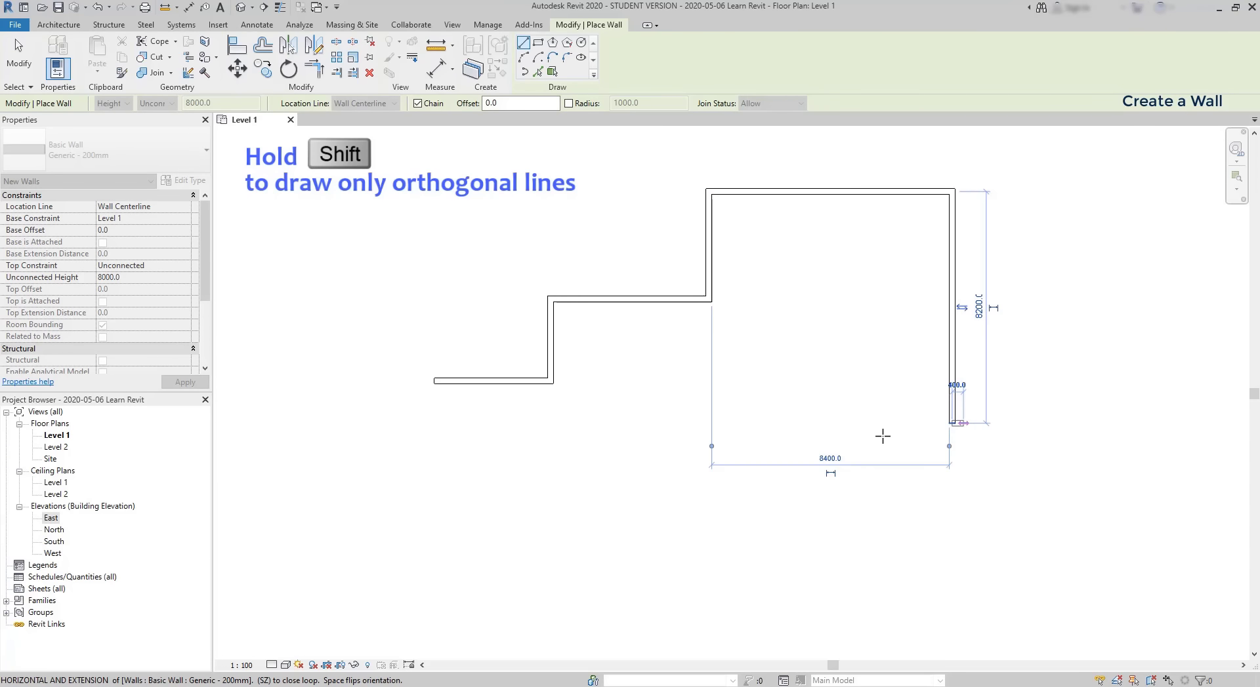
{"action": "left_click", "coordinate": [789, 424]}
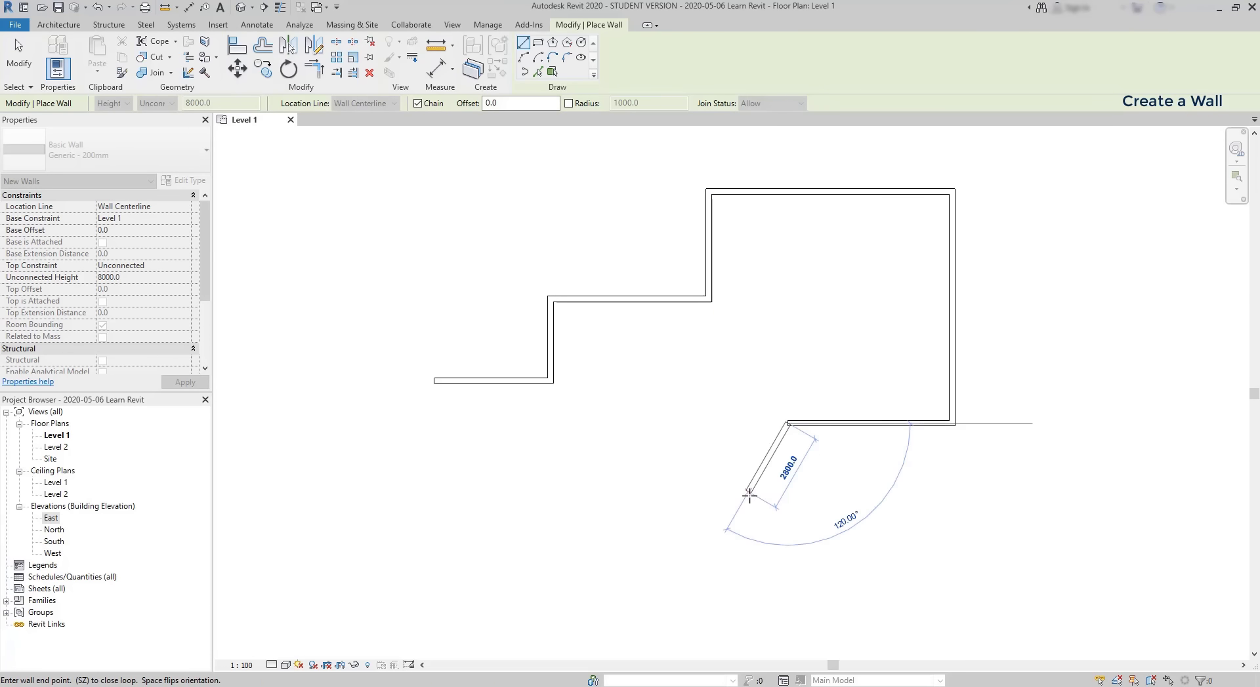
{"action": "key", "text": "Escape"}
{"action": "key", "text": "Escape"}
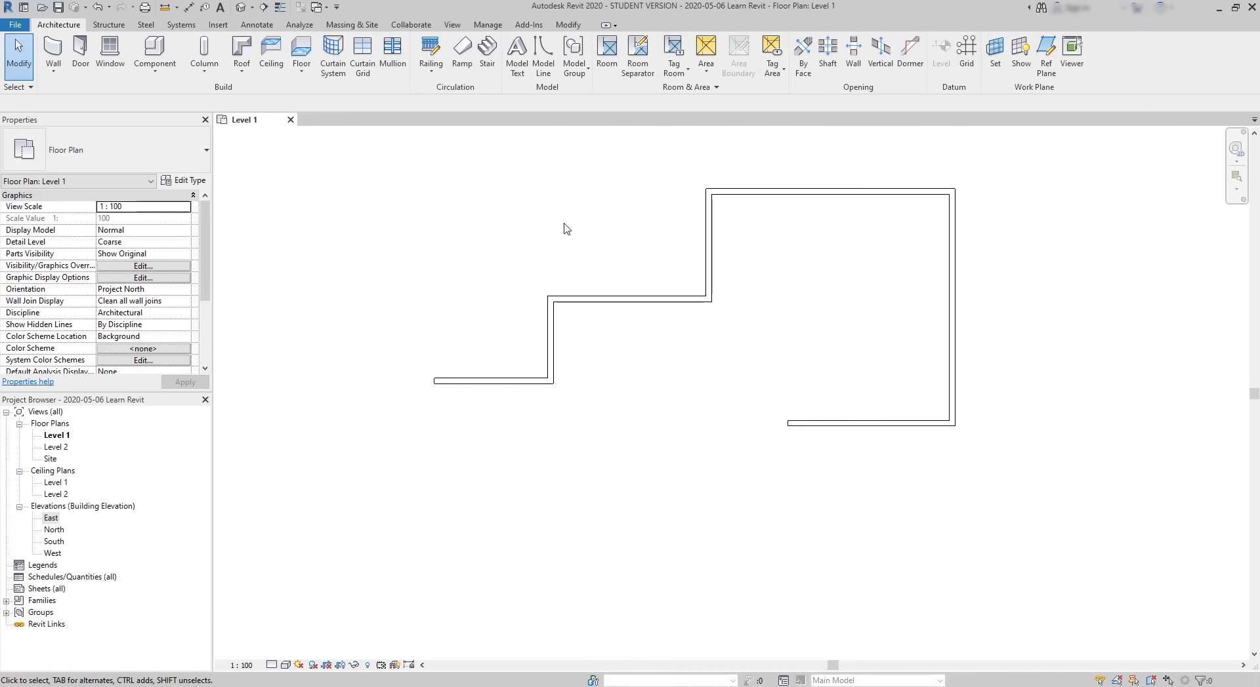
{"action": "key", "text": "w"}
{"action": "key", "text": "a"}
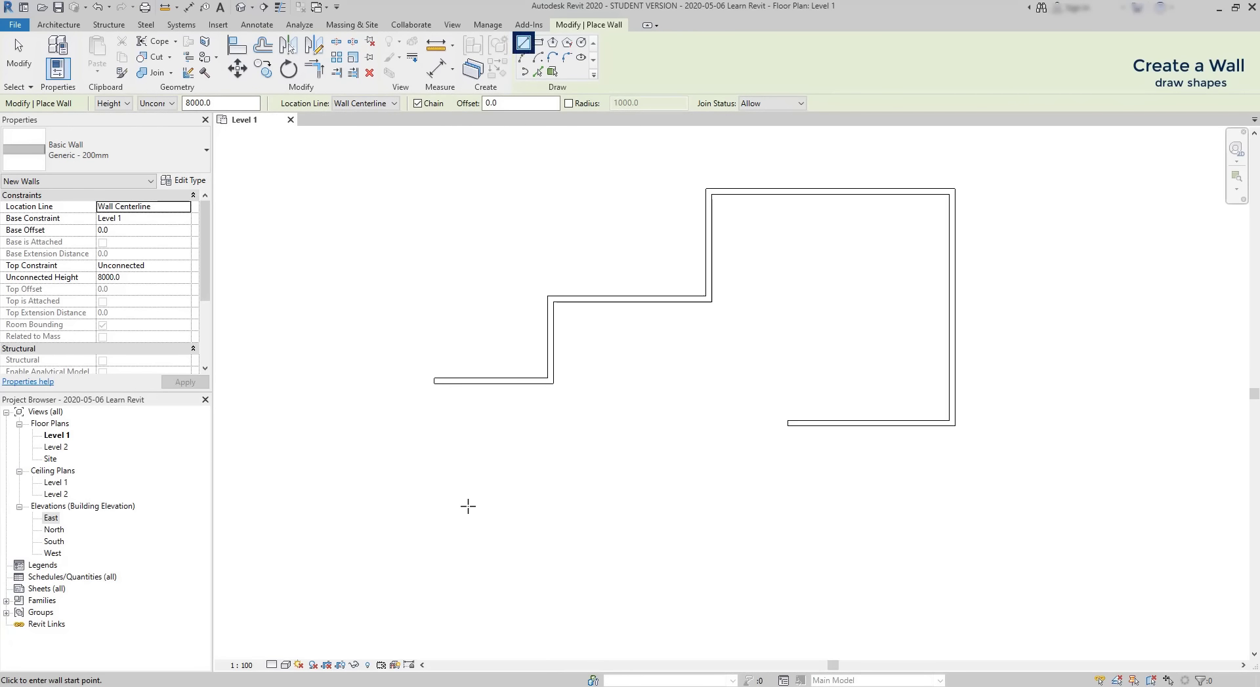
{"action": "left_click", "coordinate": [467, 506]}
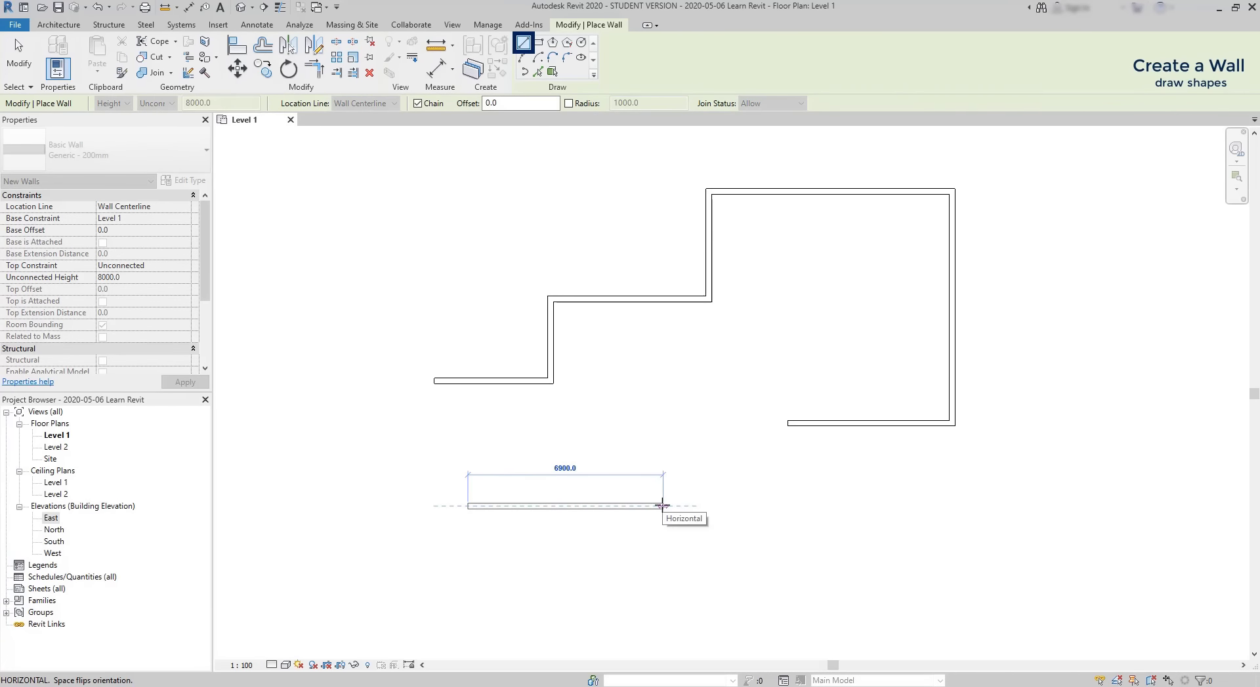
{"action": "key", "text": "Escape"}
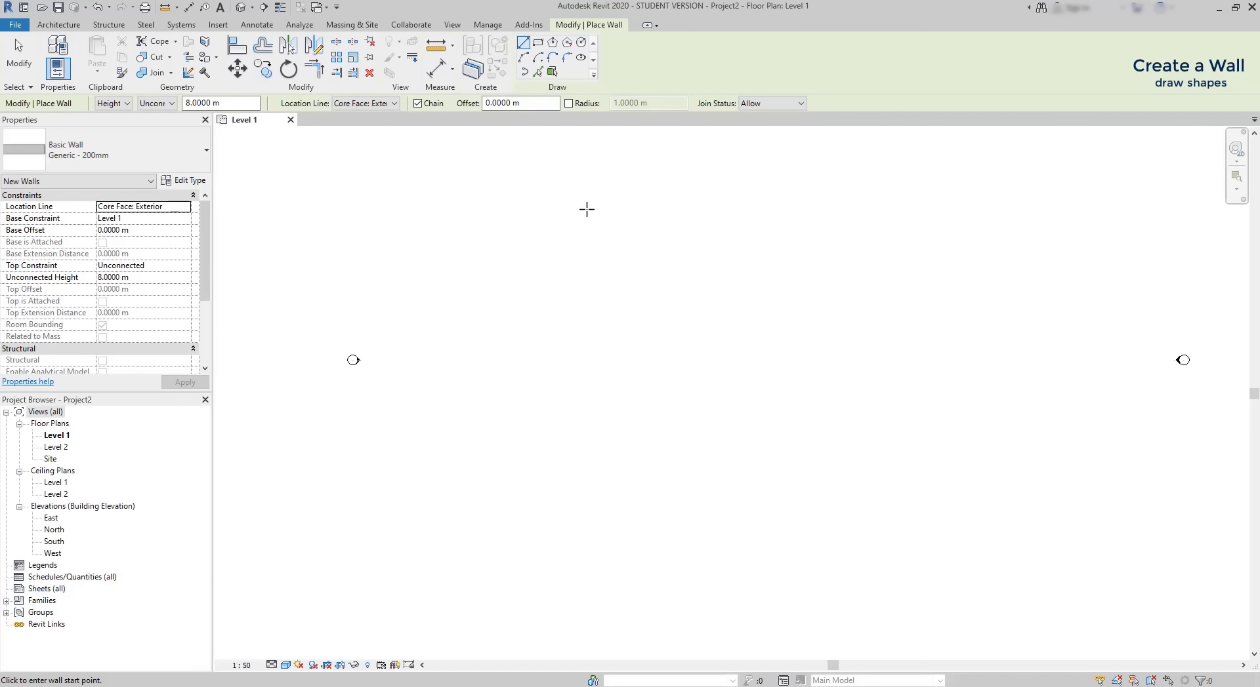
Step: Draw a rectangular loop of Generic - 200mm walls about 5.2 m by 2.7 m on the Level 1 plan
{"action": "left_click", "coordinate": [542, 50]}
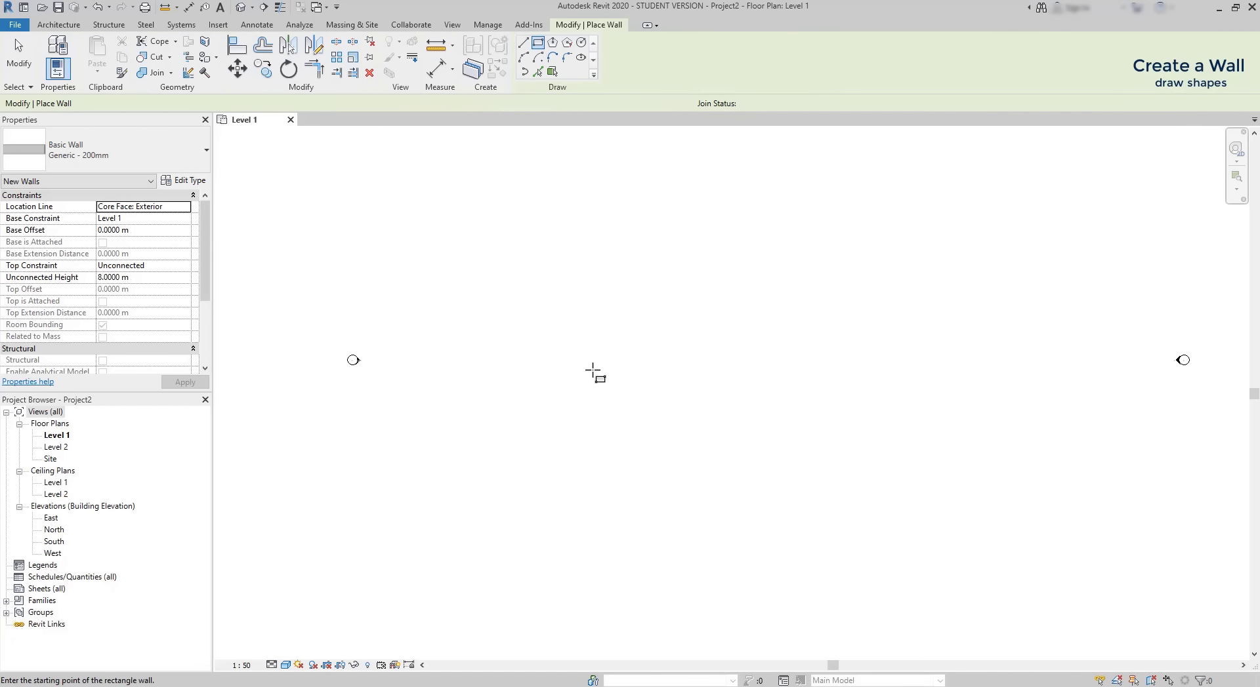
{"action": "left_click", "coordinate": [567, 427]}
{"action": "scroll", "coordinate": [657, 375], "scroll_direction": "up", "scroll_amount": 5}
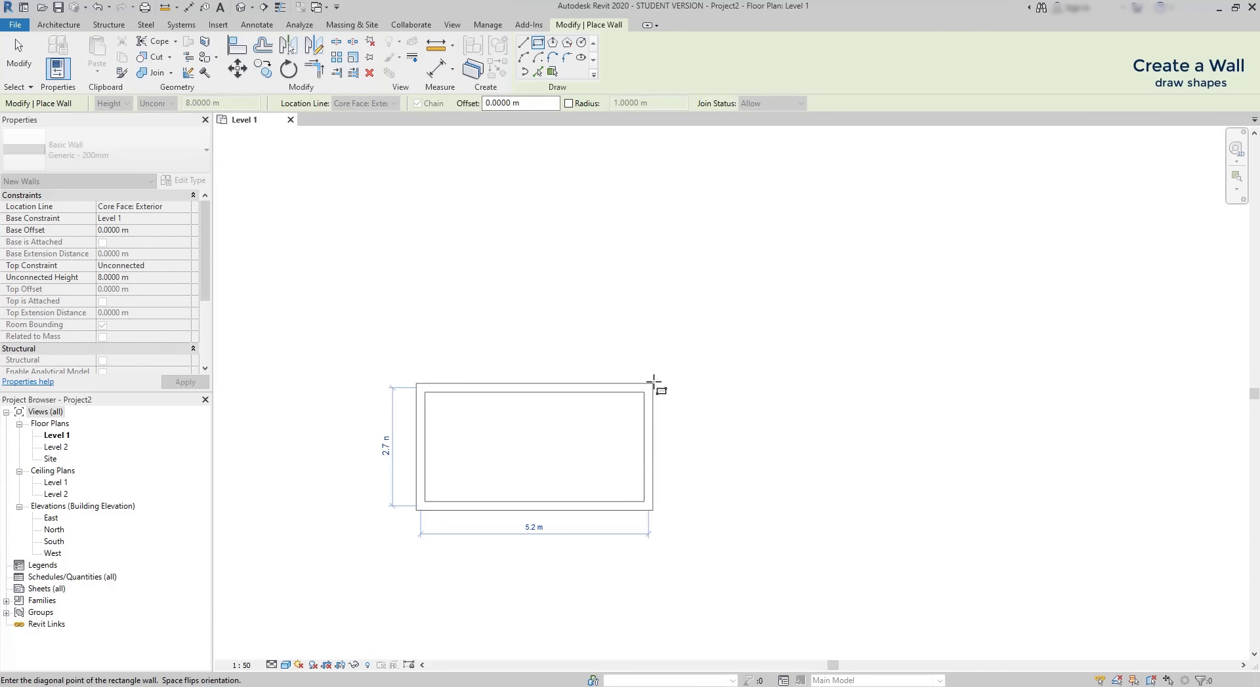
{"action": "left_click", "coordinate": [654, 382]}
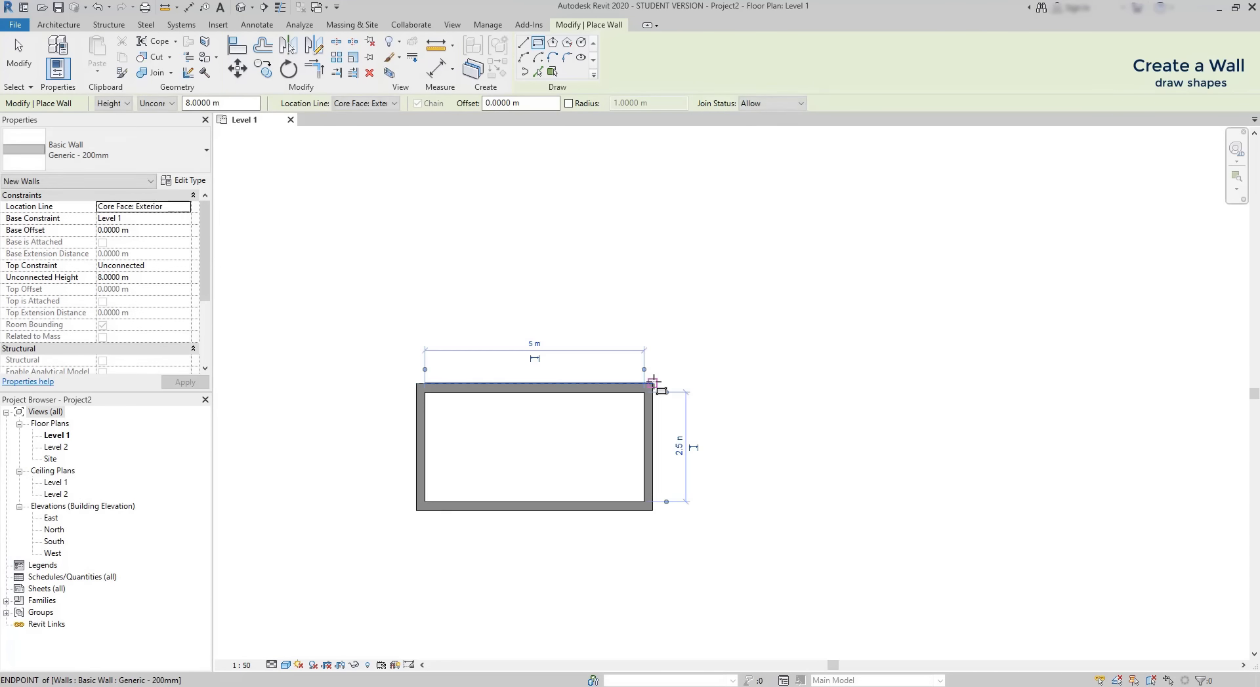
{"action": "key", "text": "Escape"}
Step: Set the distance between the rectangle's upper and lower walls to 3 m
{"action": "left_click", "coordinate": [610, 389]}
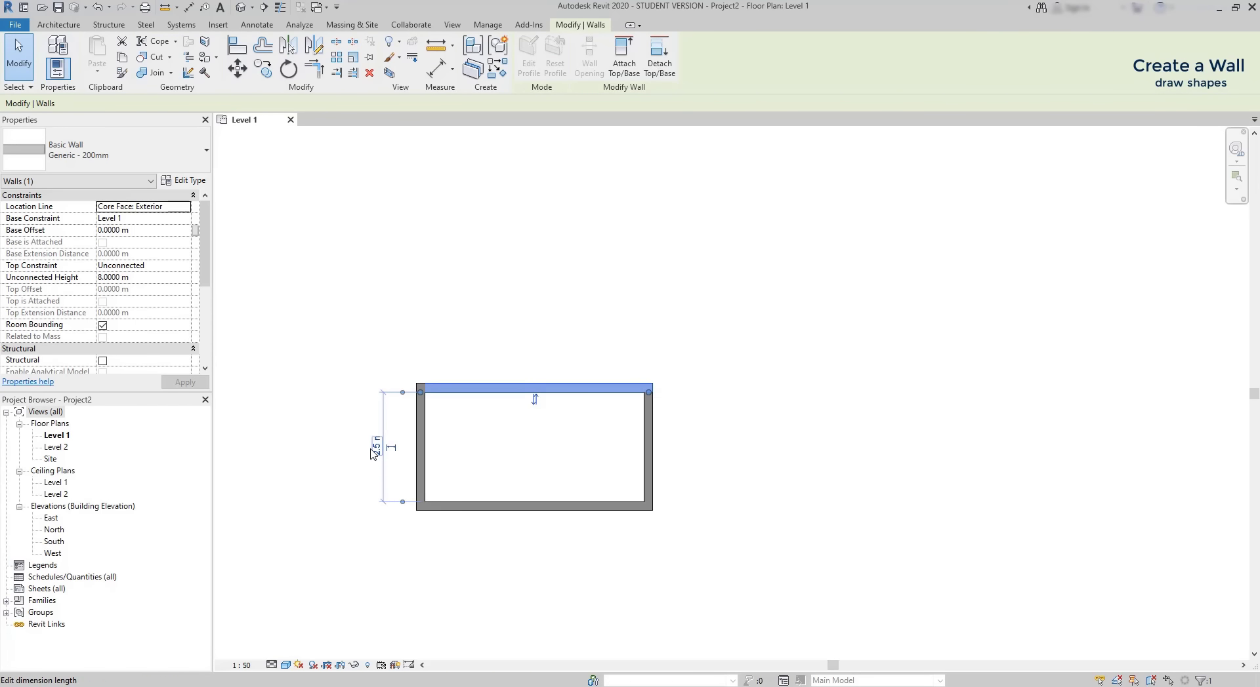
{"action": "left_click", "coordinate": [375, 451]}
{"action": "type", "text": "3"}
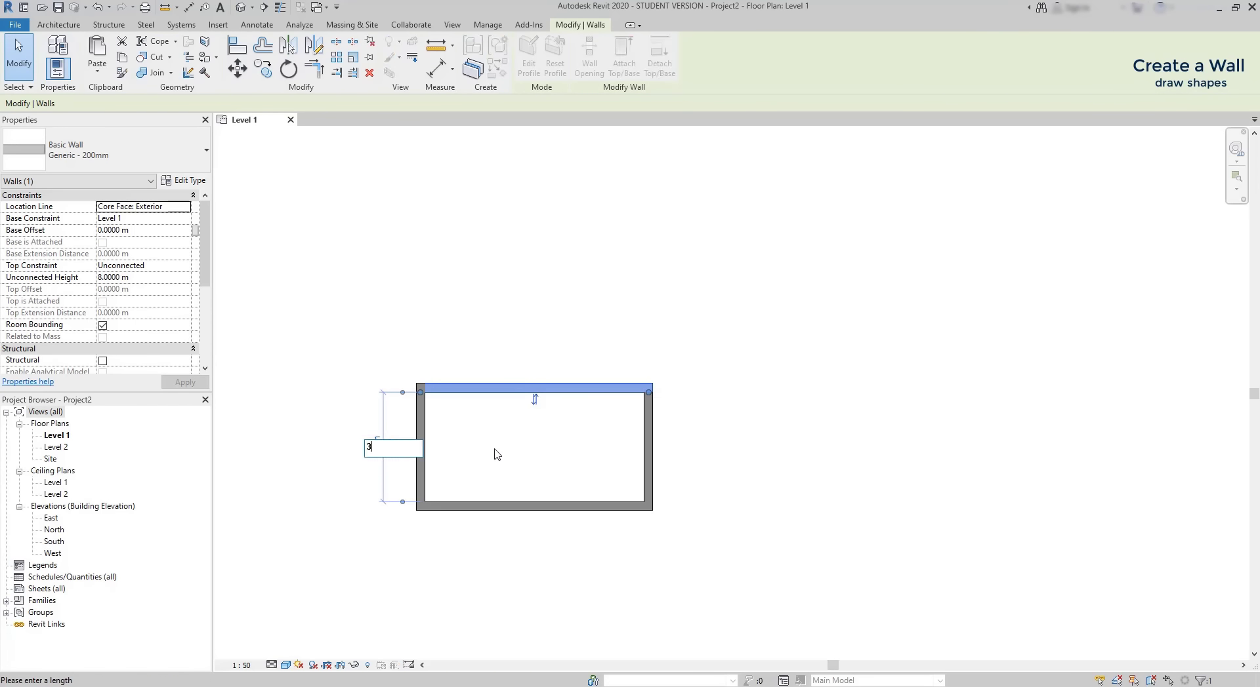
{"action": "key", "text": "Return"}
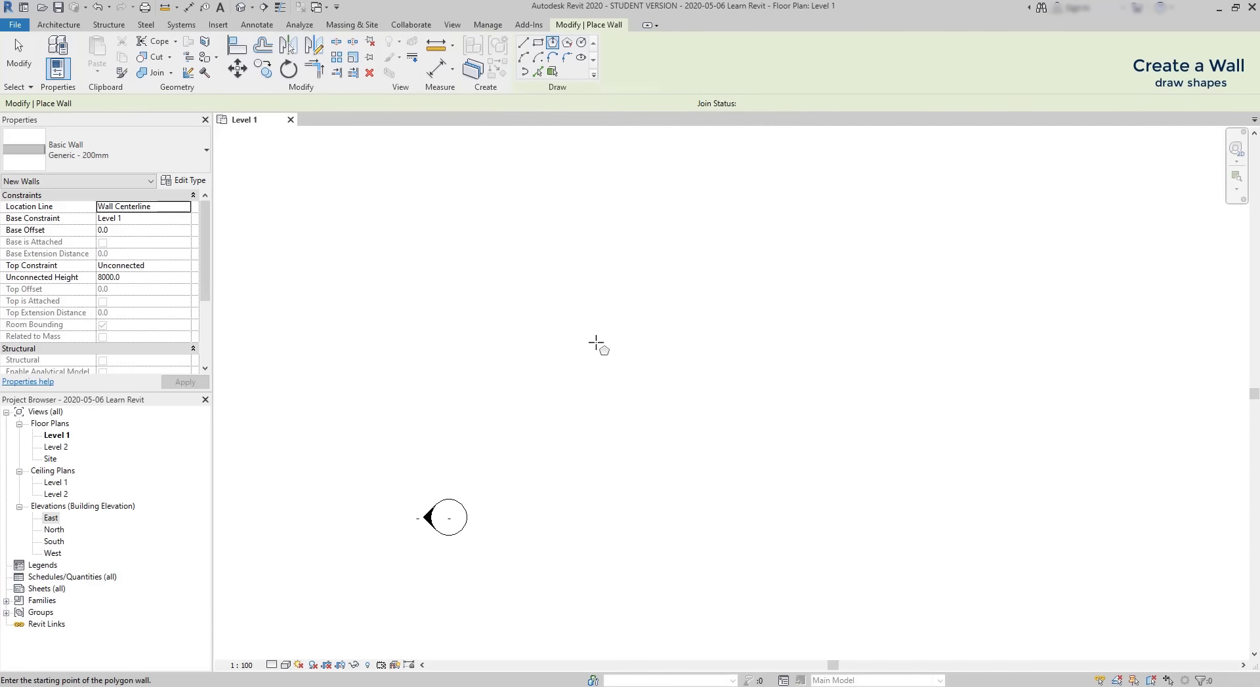
Step: Draw an inscribed polygon wall and a circular wall with a radius of about 3600 mm
{"action": "left_click", "coordinate": [551, 362]}
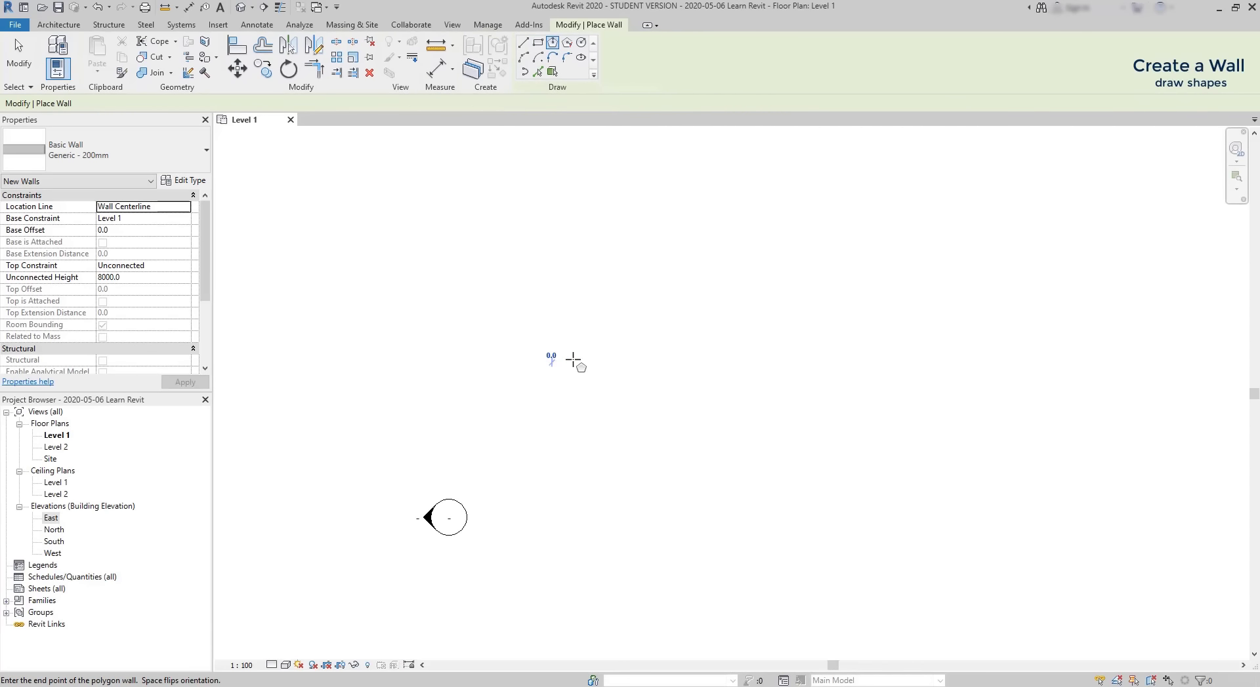
{"action": "left_click", "coordinate": [690, 342]}
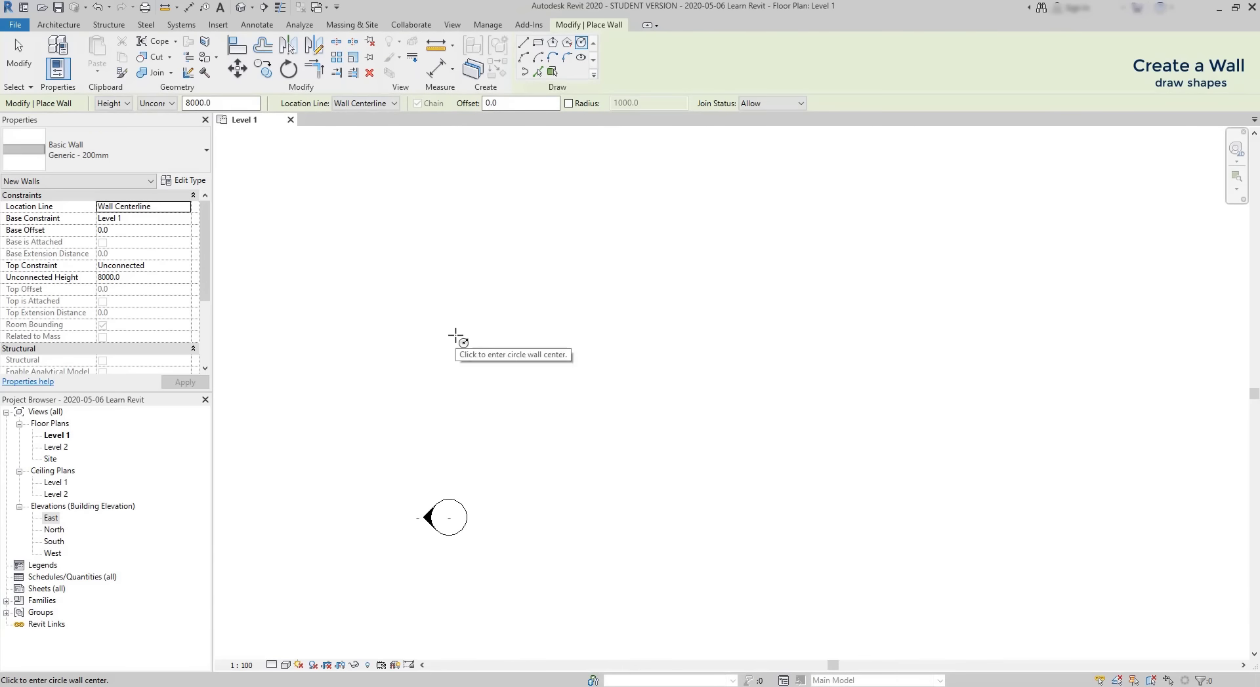
{"action": "left_click", "coordinate": [455, 336]}
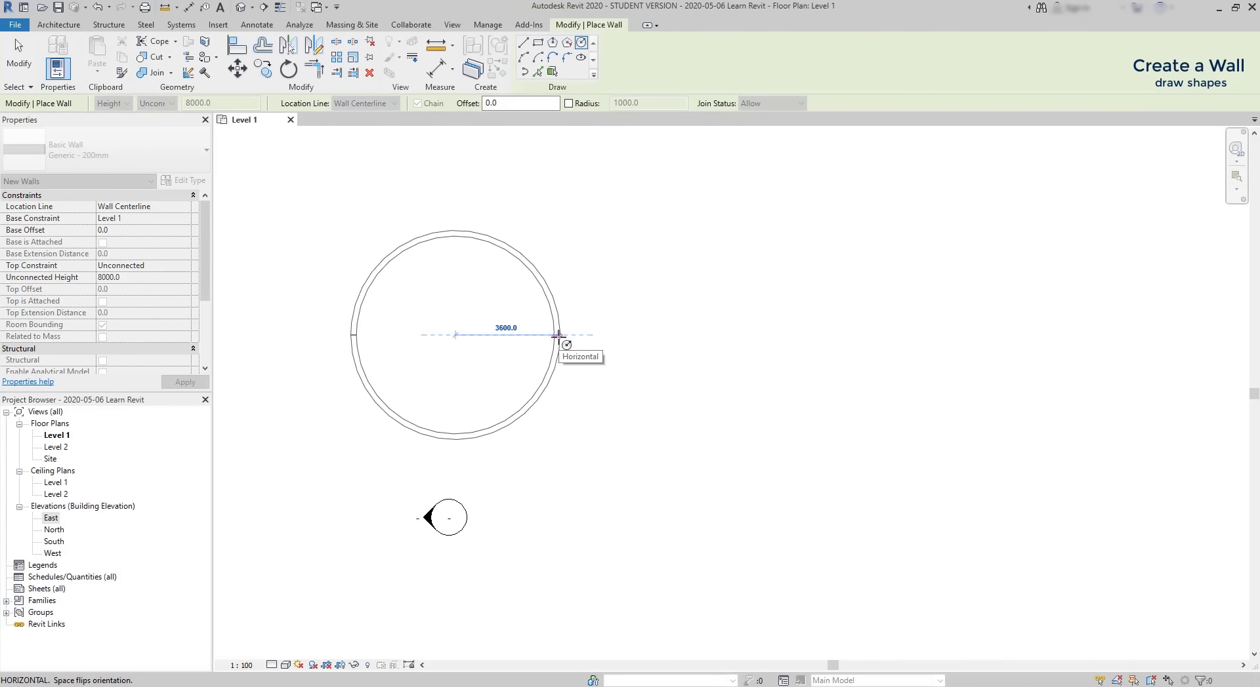
{"action": "type", "text": "38"}
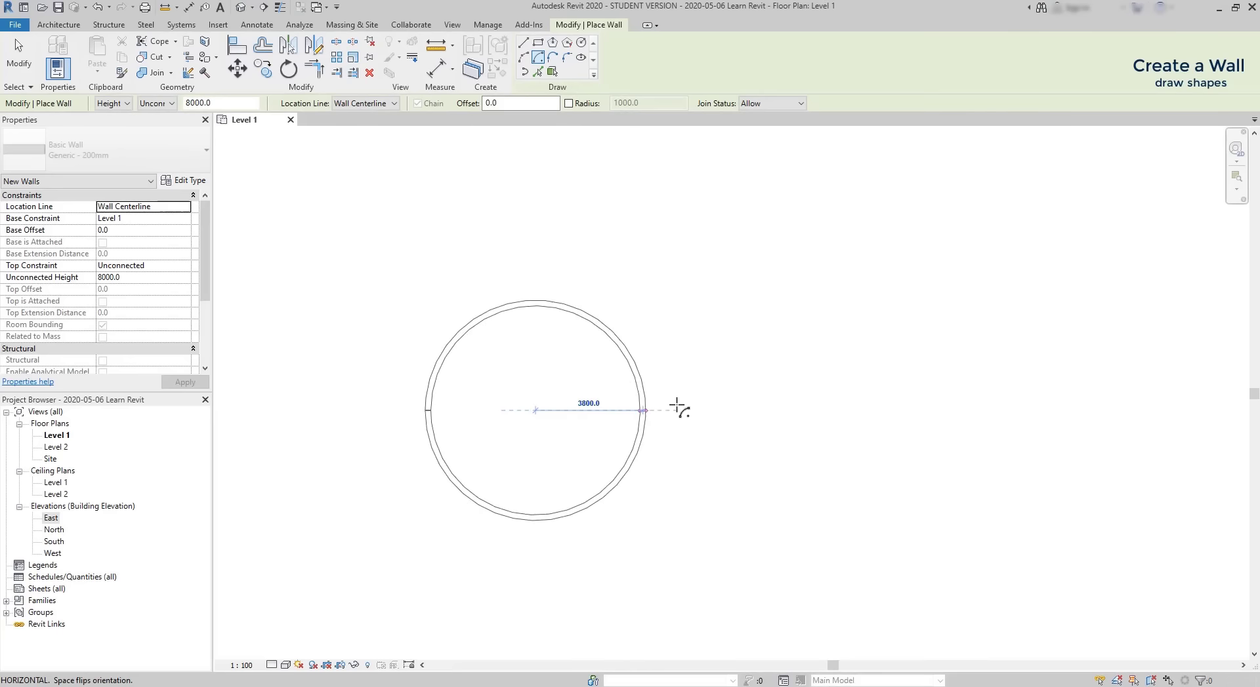
Step: Draw a center-ends arc wall with a radius of about 5200 mm and an elliptical wall with an about 4700 mm horizontal half-axis
{"action": "left_click", "coordinate": [683, 411]}
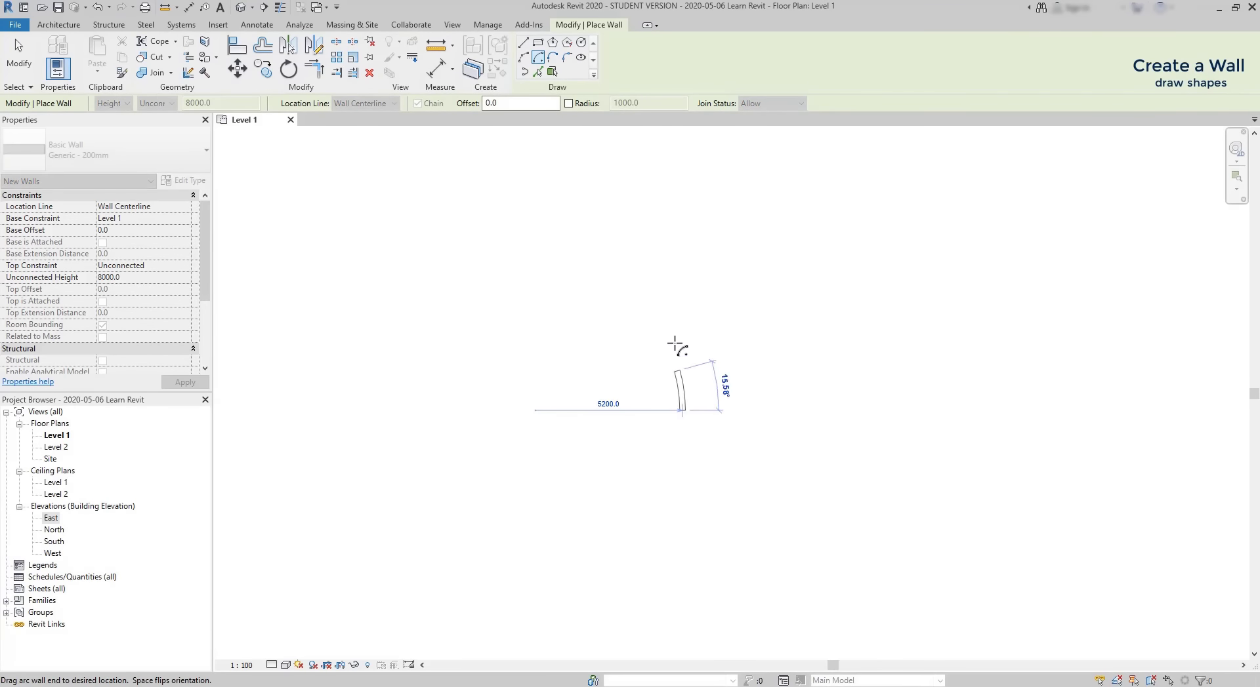
{"action": "left_click", "coordinate": [622, 278]}
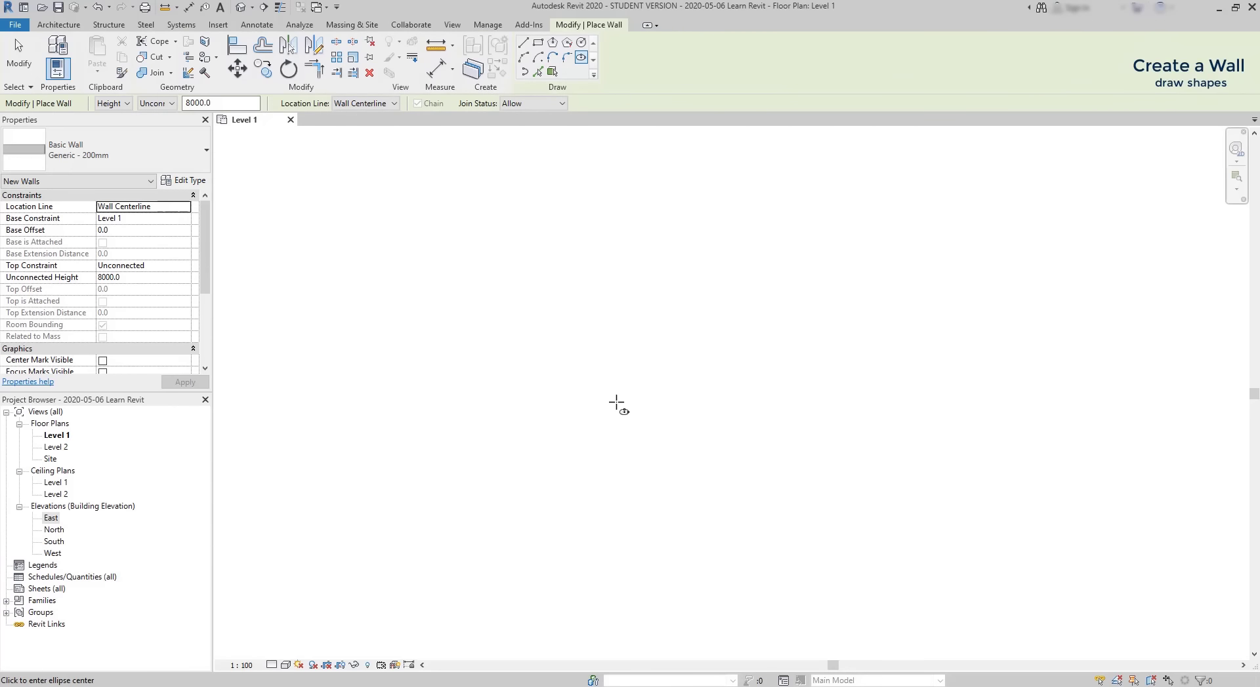
{"action": "left_click", "coordinate": [616, 402]}
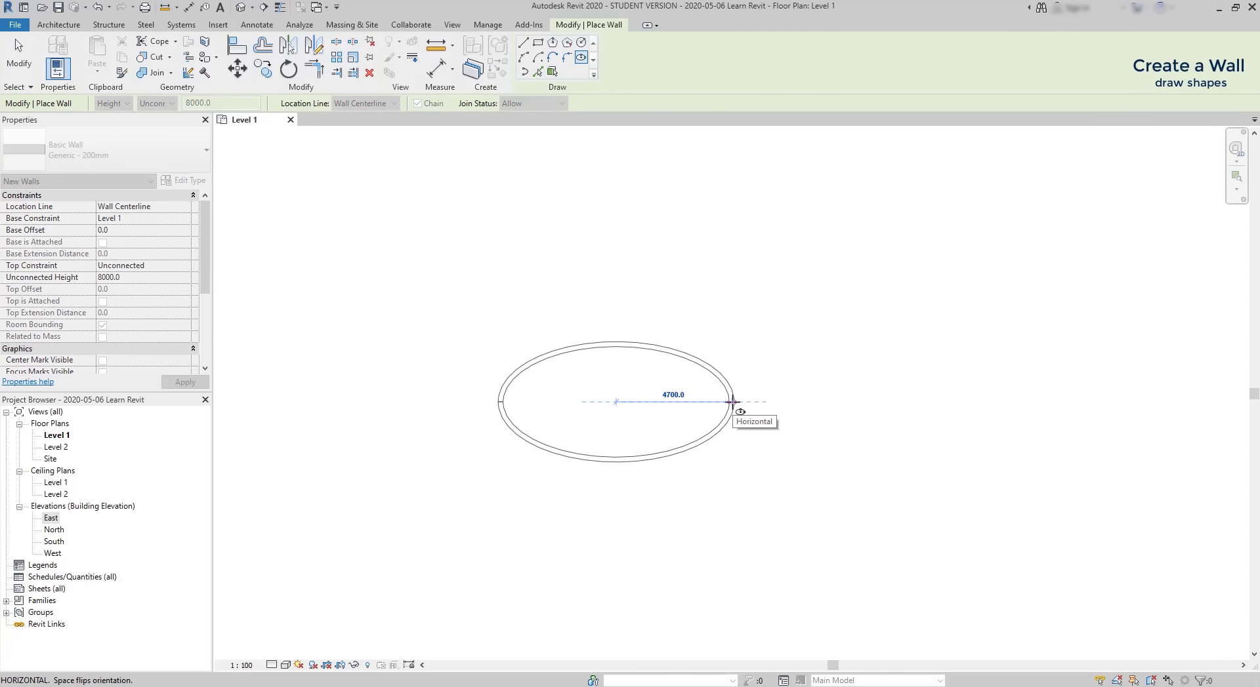
{"action": "left_click", "coordinate": [732, 401]}
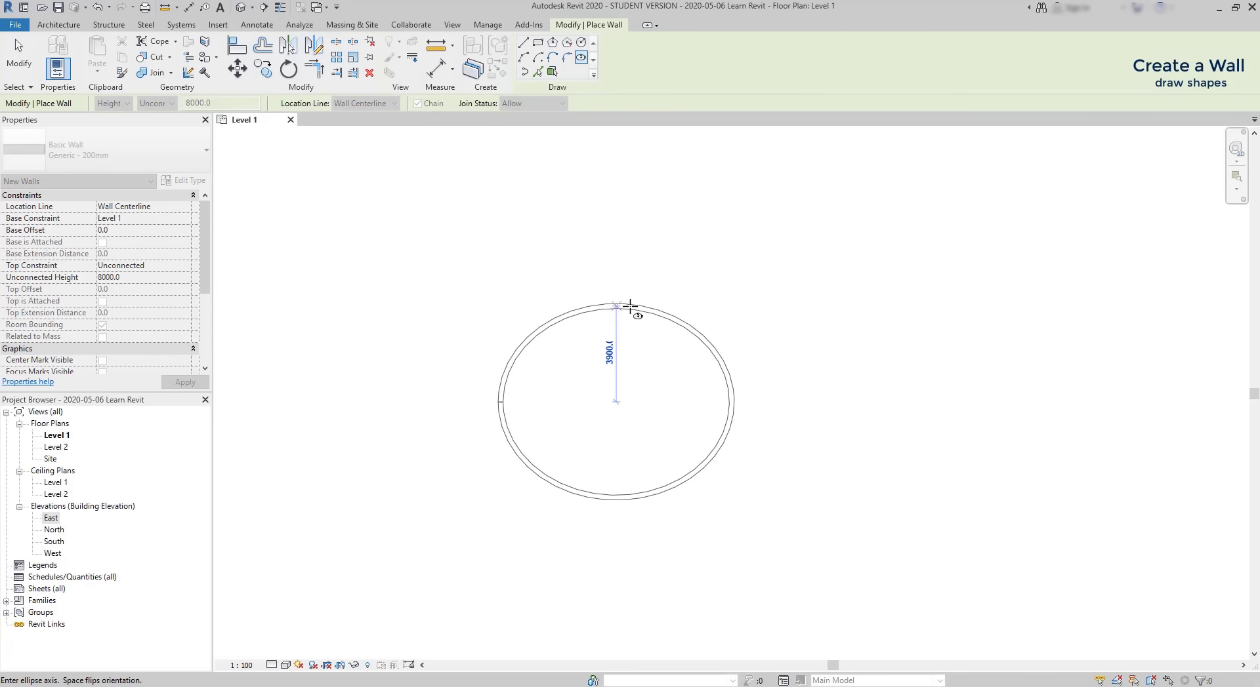
{"action": "left_click", "coordinate": [630, 318]}
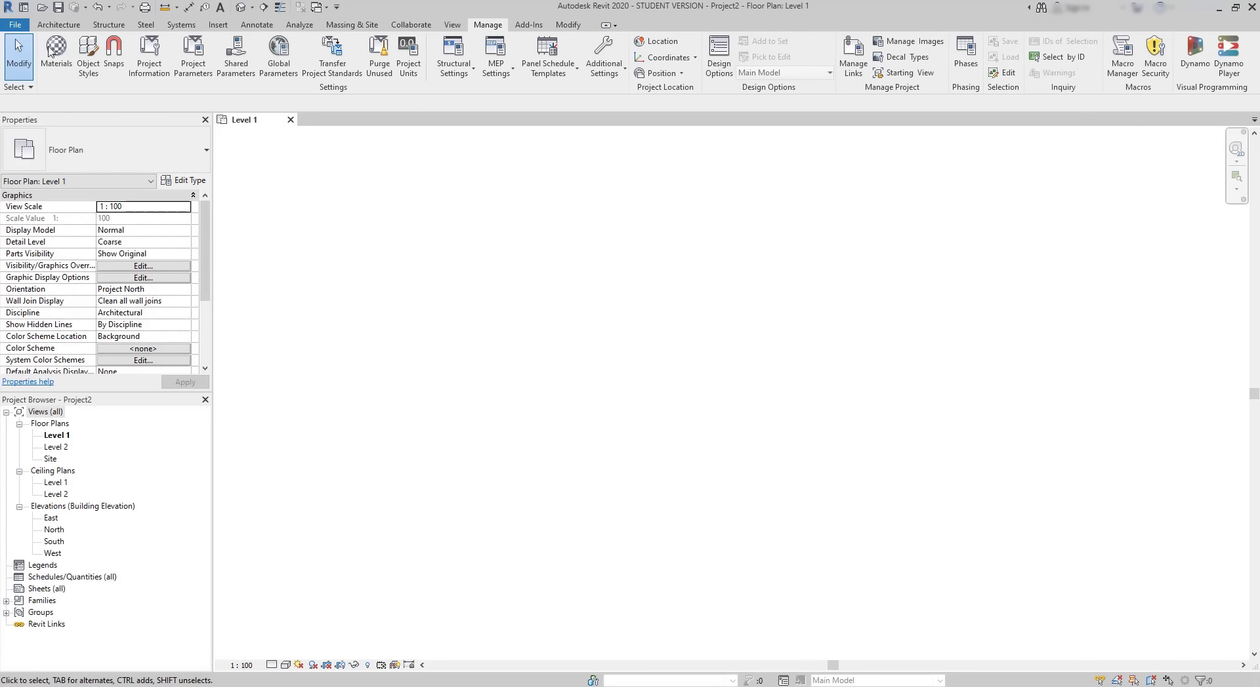
Step: Open the Project Units settings for Project2
{"action": "left_click", "coordinate": [52, 25]}
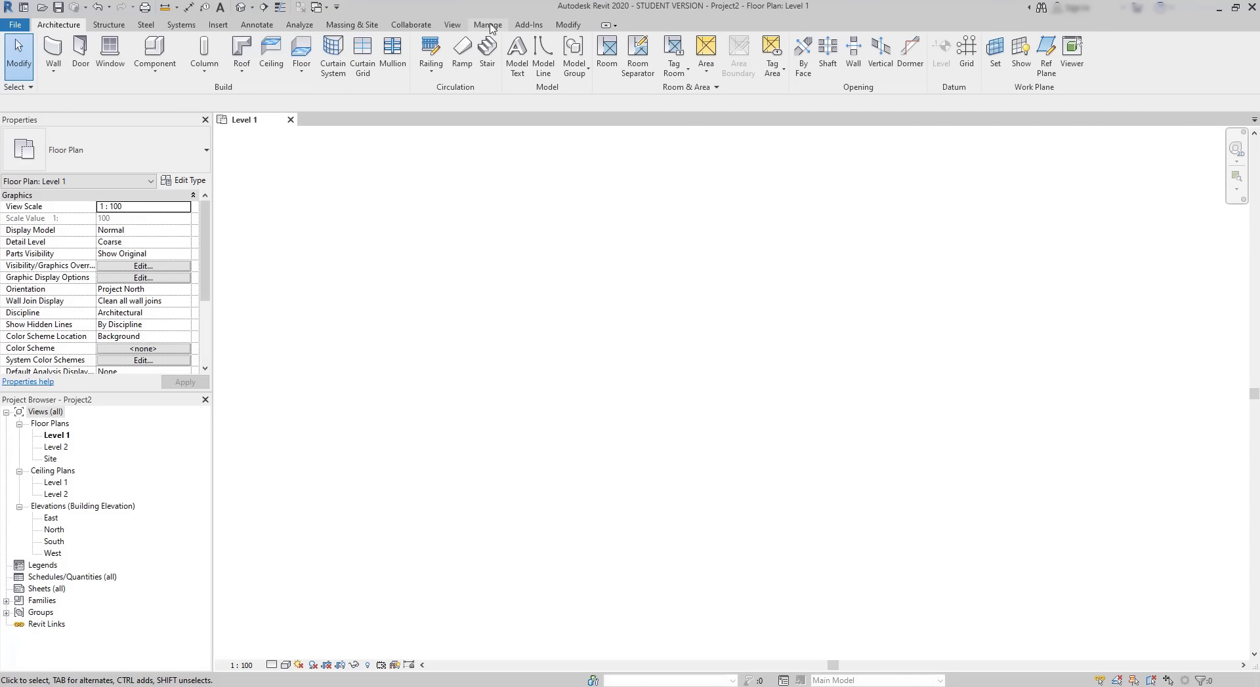
{"action": "left_click", "coordinate": [489, 25]}
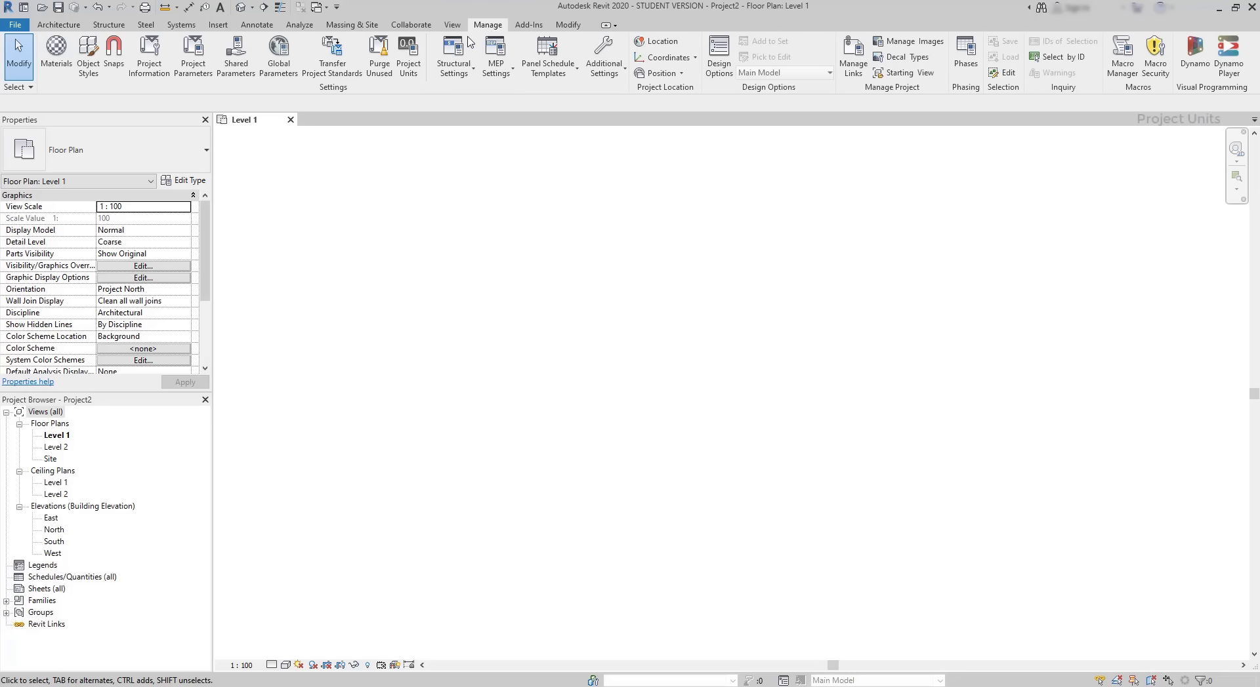
{"action": "left_click", "coordinate": [406, 64]}
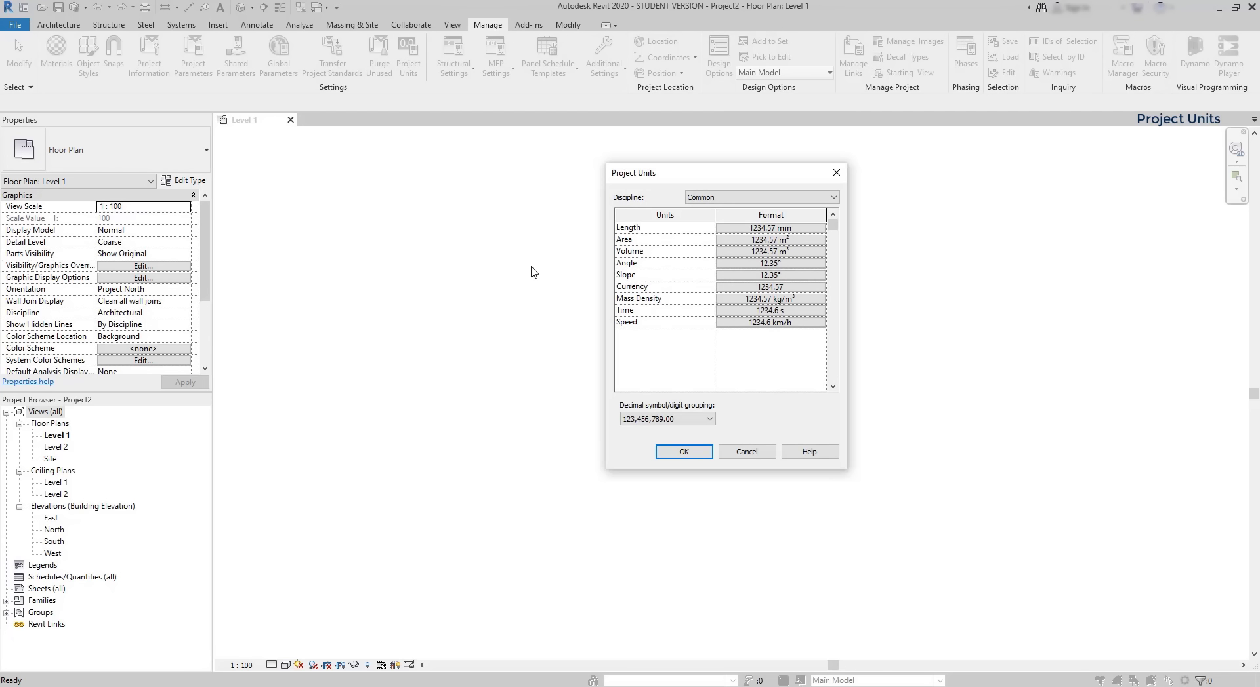
Step: Look through the unit formats of the Structural discipline in Project Units
{"action": "left_click", "coordinate": [769, 196]}
{"action": "left_click", "coordinate": [761, 197]}
{"action": "left_click", "coordinate": [721, 219]}
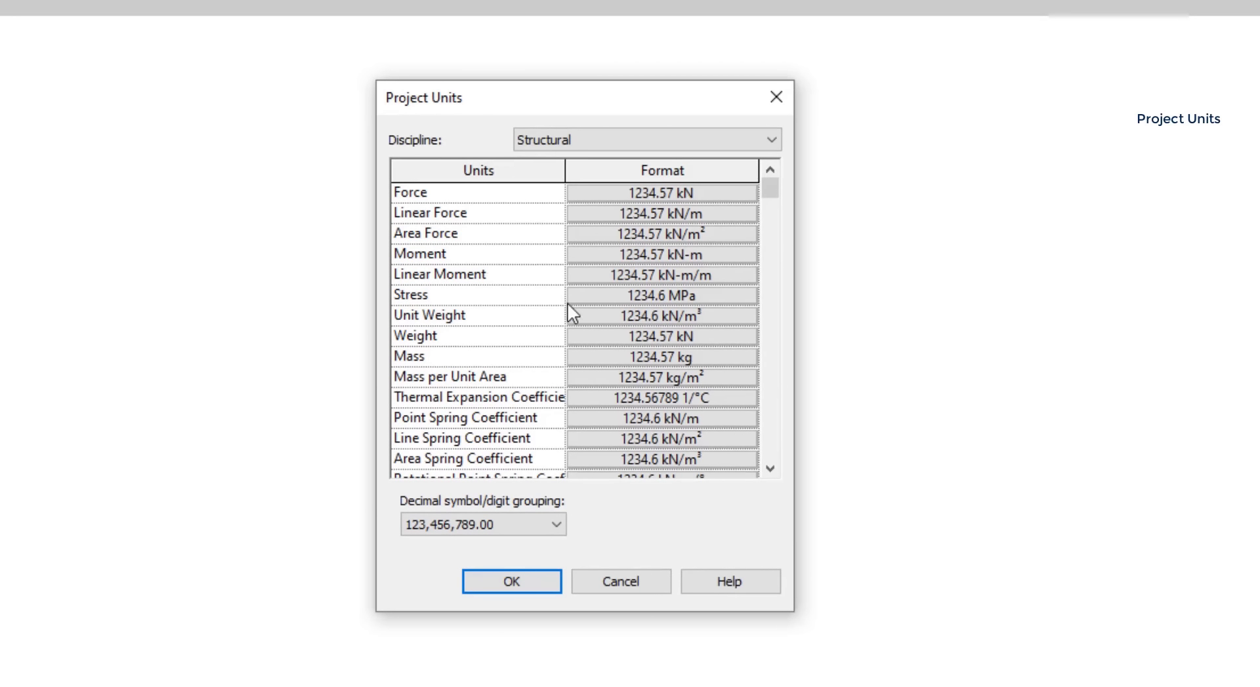
{"action": "left_click_drag", "start_coordinate": [772, 194], "coordinate": [770, 473]}
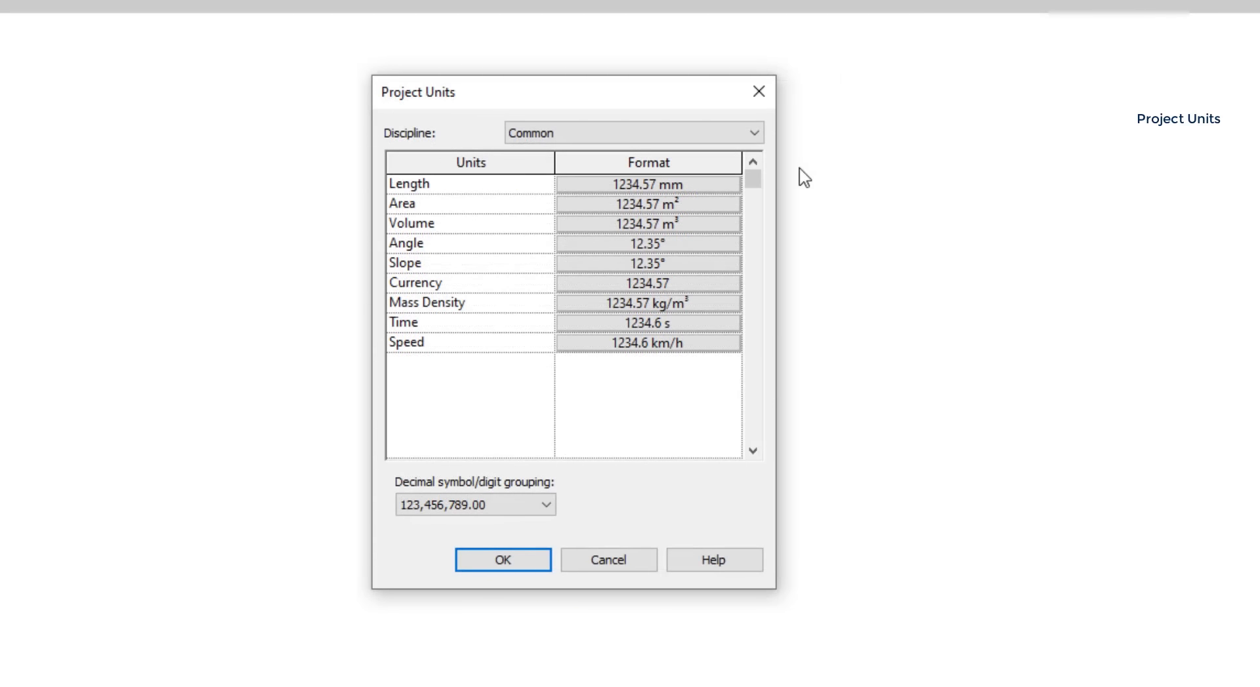
Step: Set the project's Length format to Meters with rounding to 2 decimal places
{"action": "left_click", "coordinate": [705, 188]}
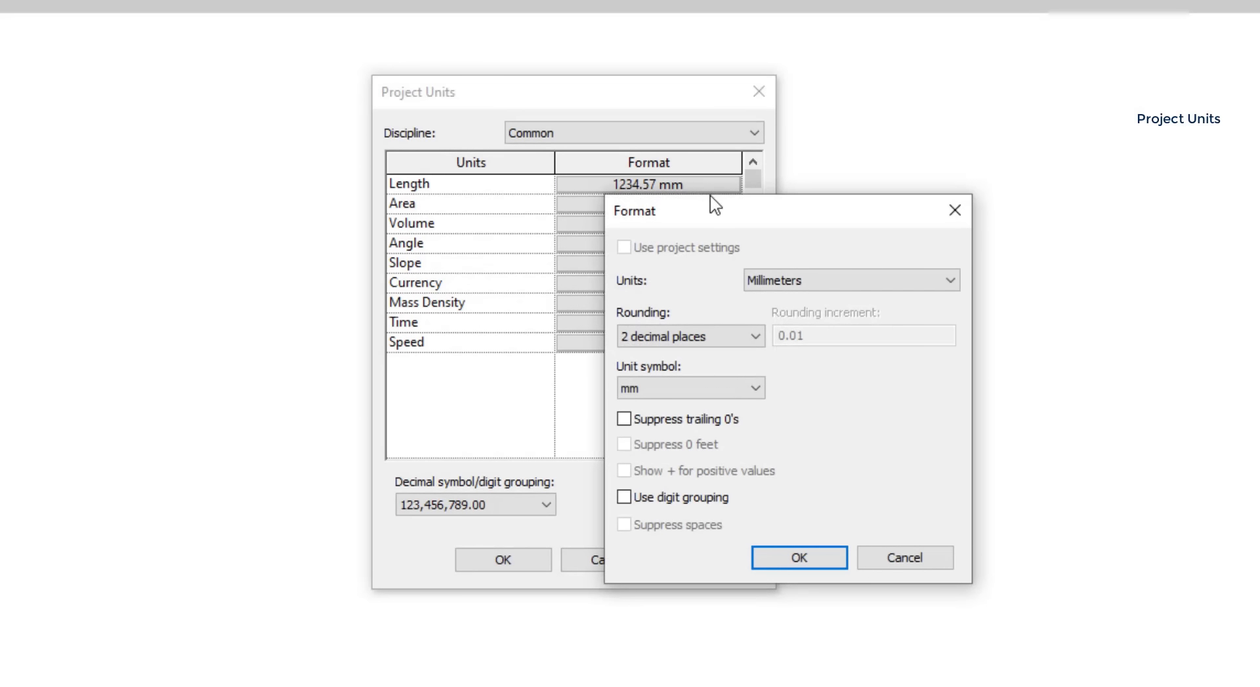
{"action": "left_click", "coordinate": [793, 282]}
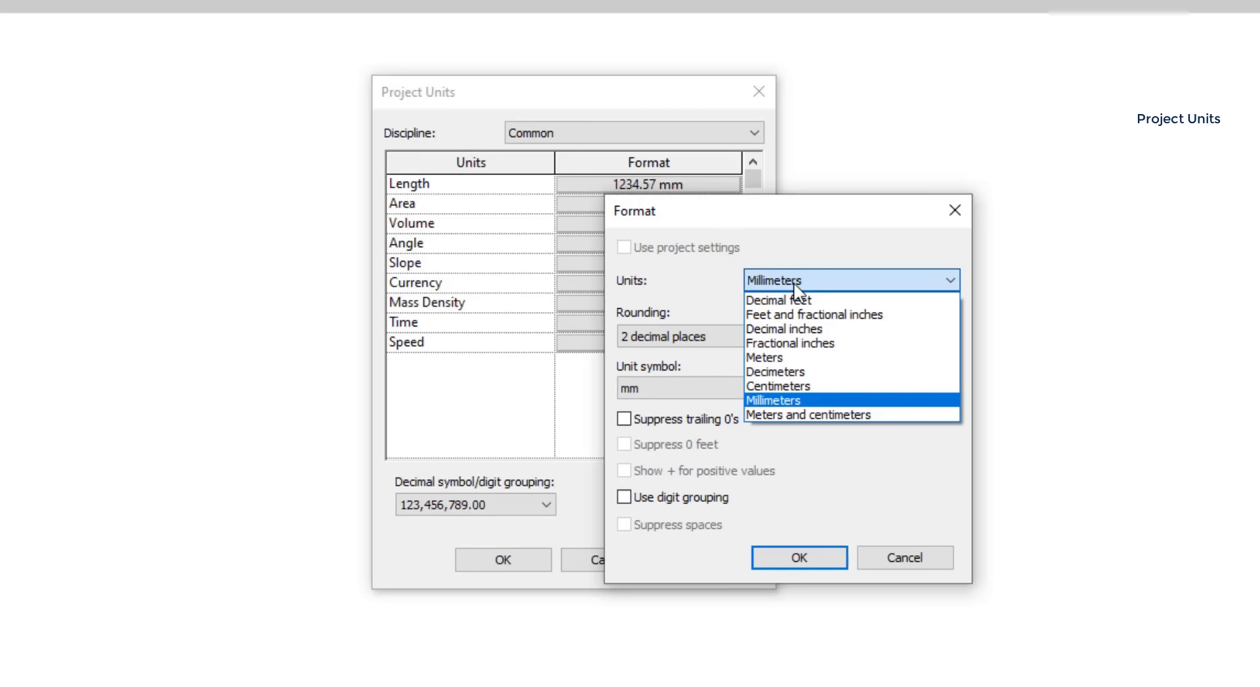
{"action": "left_click", "coordinate": [797, 358]}
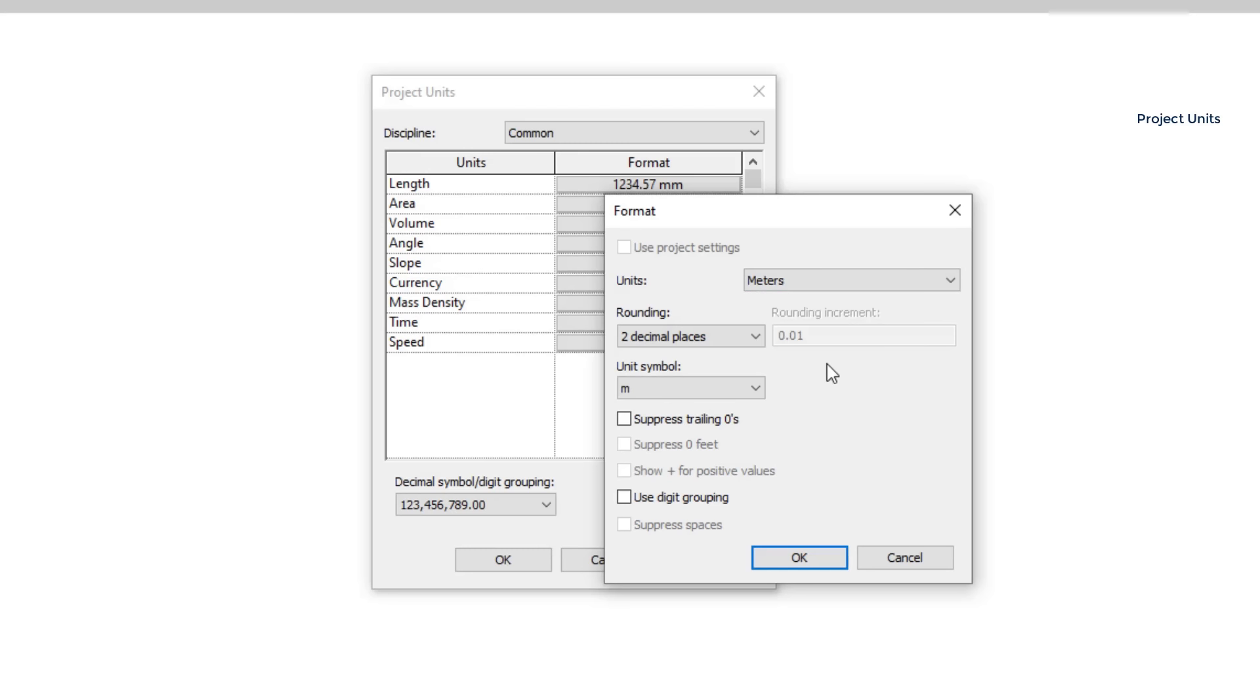
{"action": "left_click", "coordinate": [756, 337]}
{"action": "left_click", "coordinate": [758, 340]}
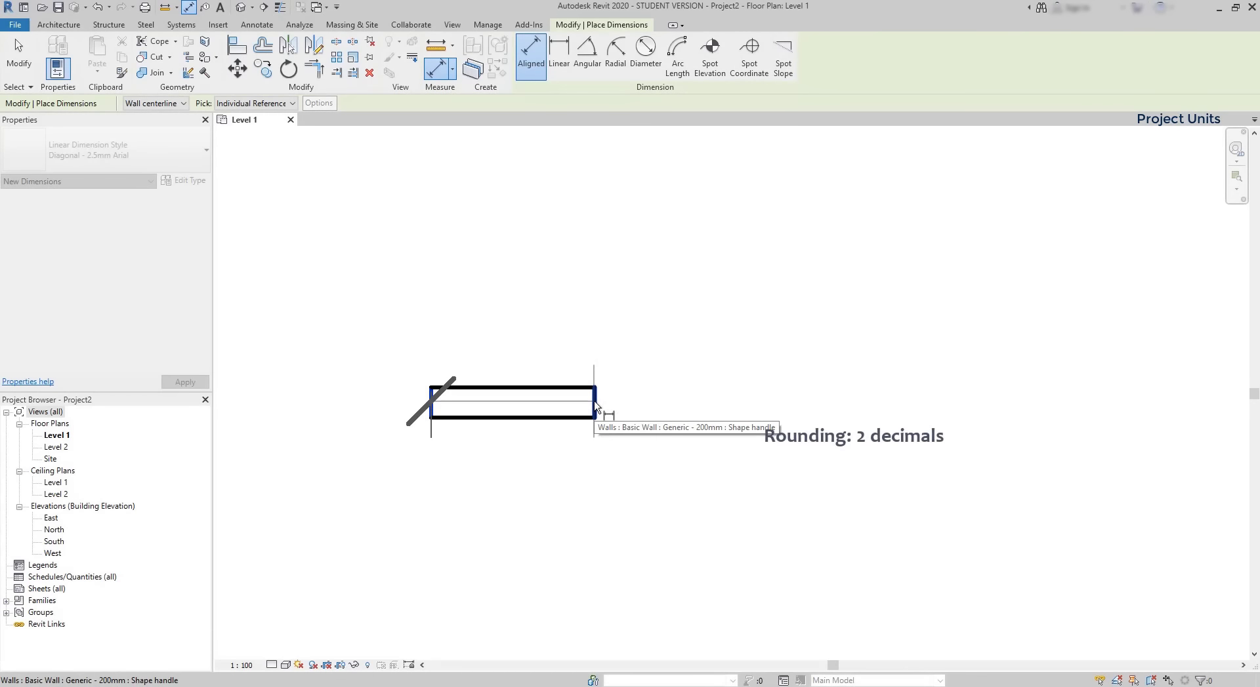
Step: Dimension the horizontal wall's length and keep m as the unit symbol in the Length format
{"action": "left_click", "coordinate": [595, 406]}
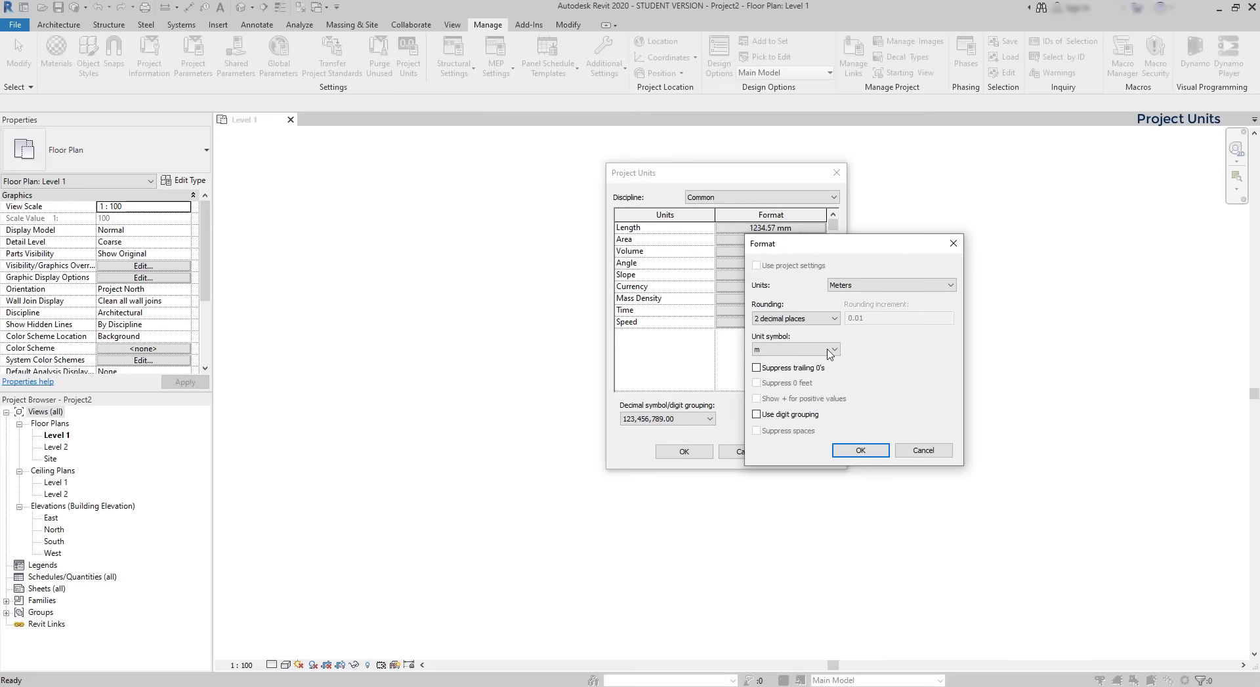
{"action": "left_click", "coordinate": [833, 350]}
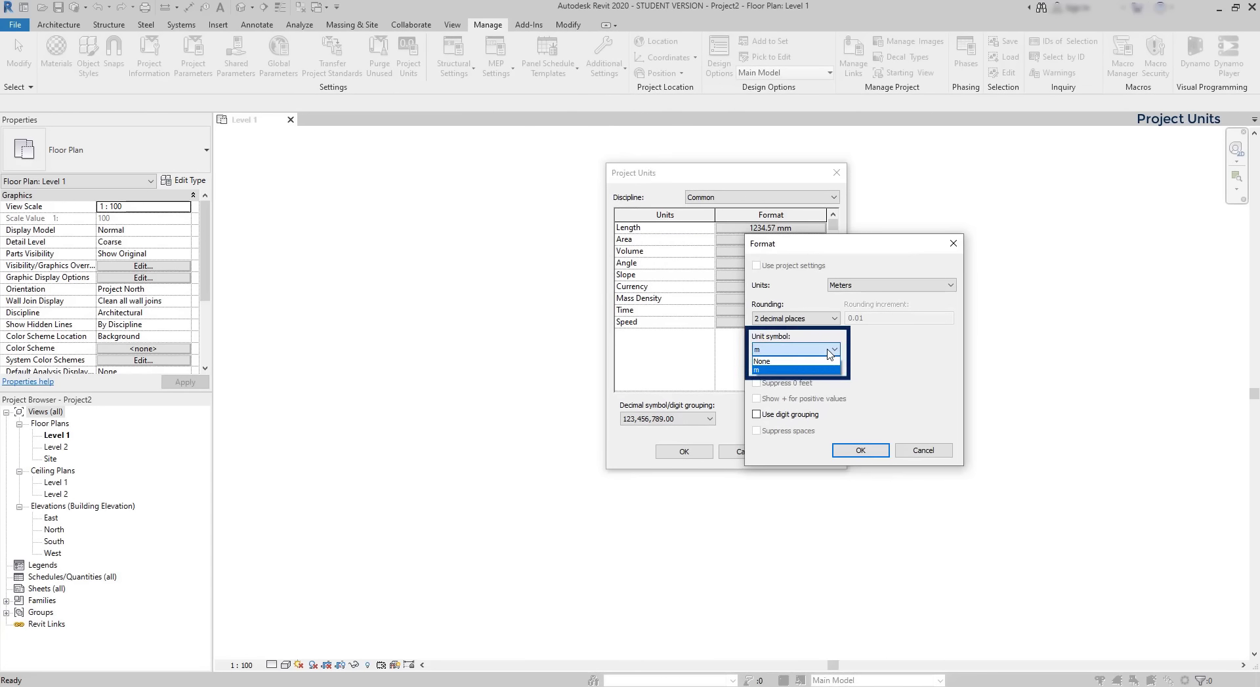
{"action": "left_click", "coordinate": [830, 352]}
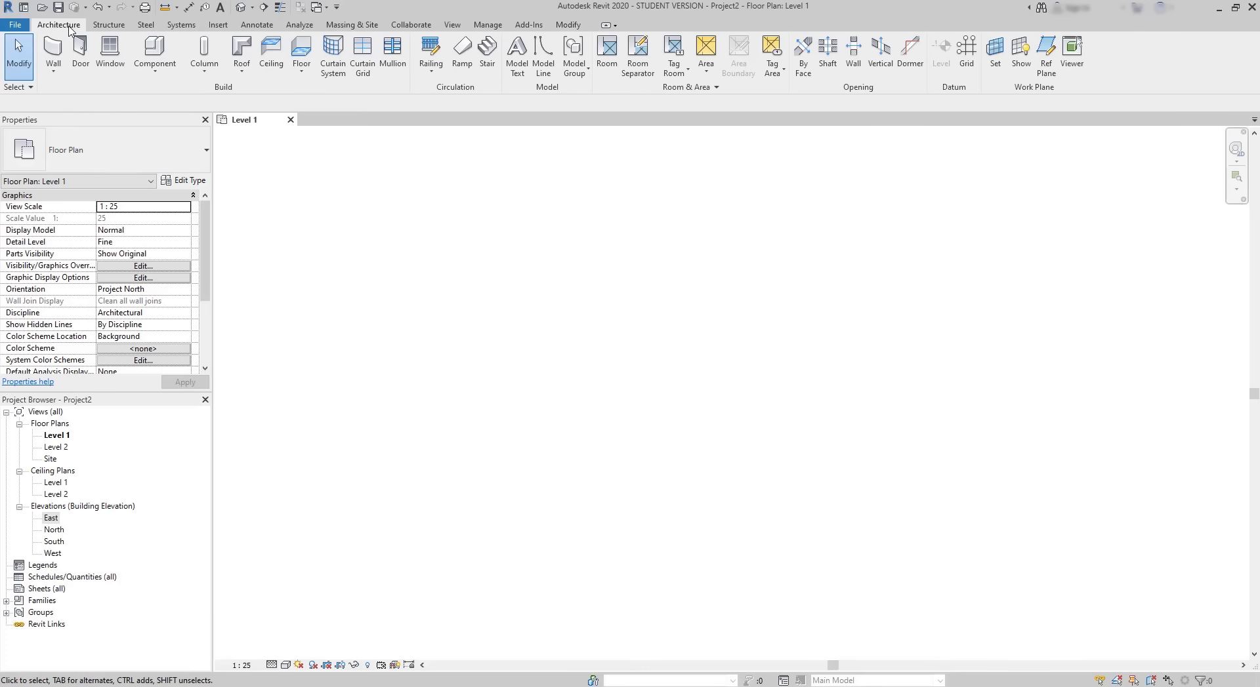
Step: Start drawing a straight architectural Generic - 200mm wall on Level 1 with Wall Centerline as its location line
{"action": "left_click", "coordinate": [56, 75]}
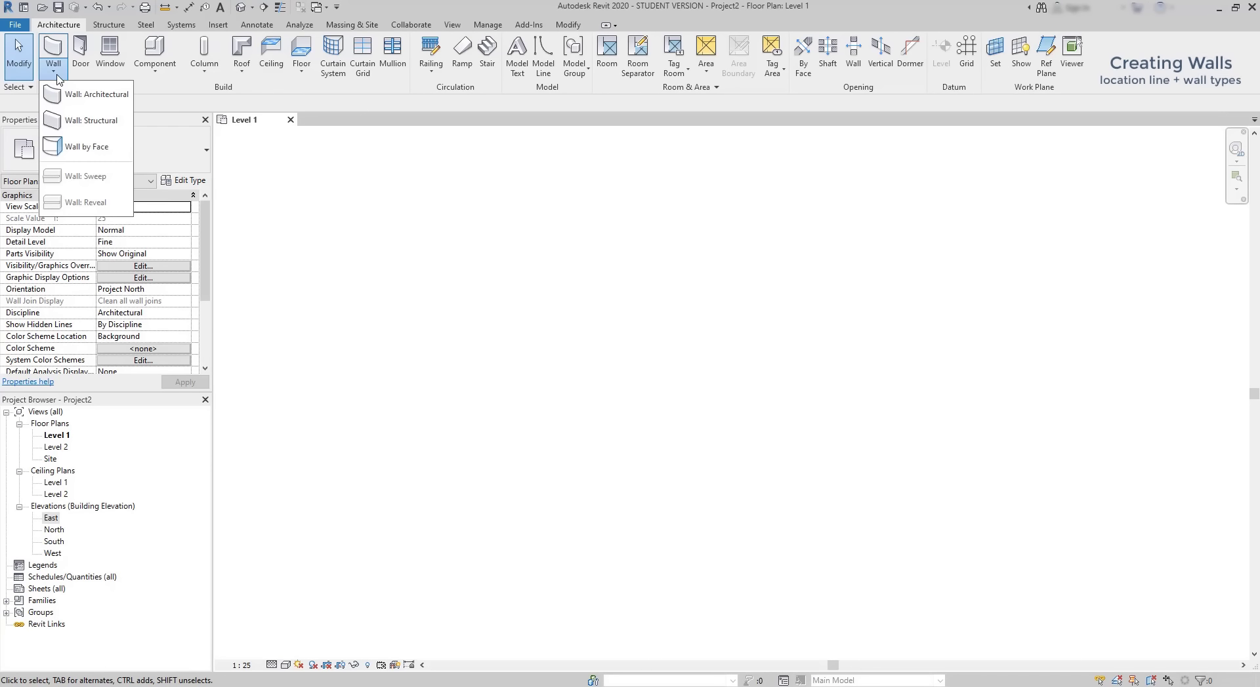
{"action": "left_click", "coordinate": [113, 102]}
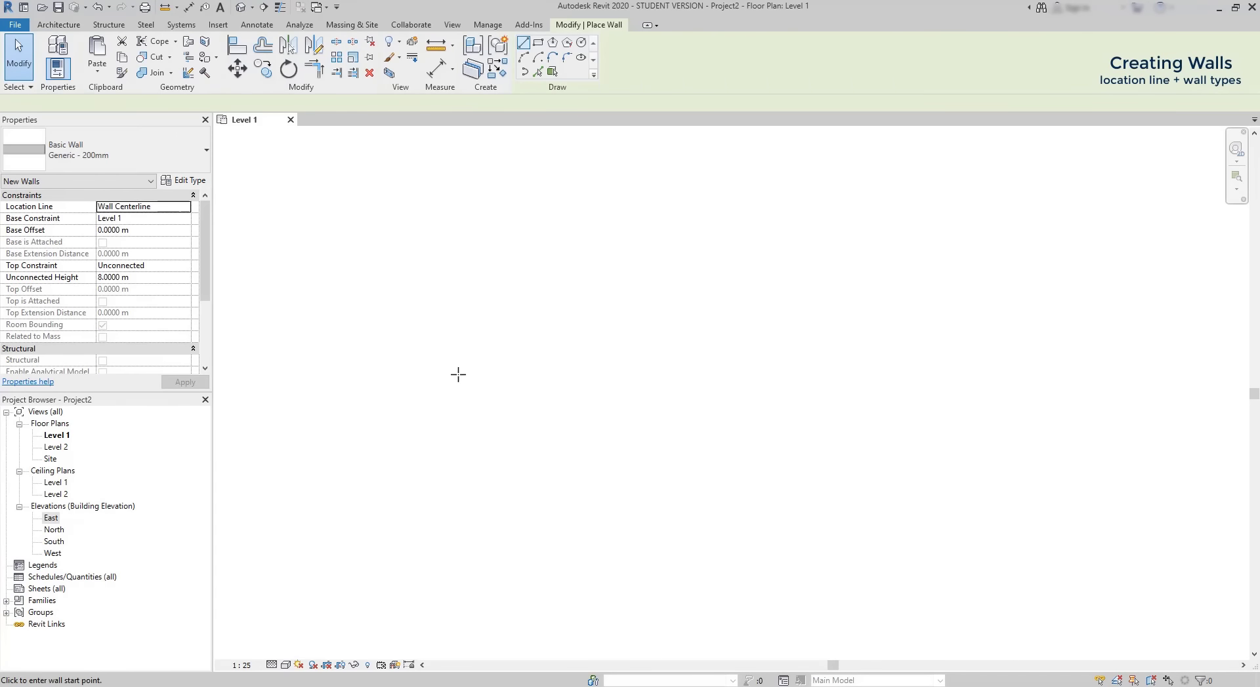
{"action": "left_click", "coordinate": [491, 397]}
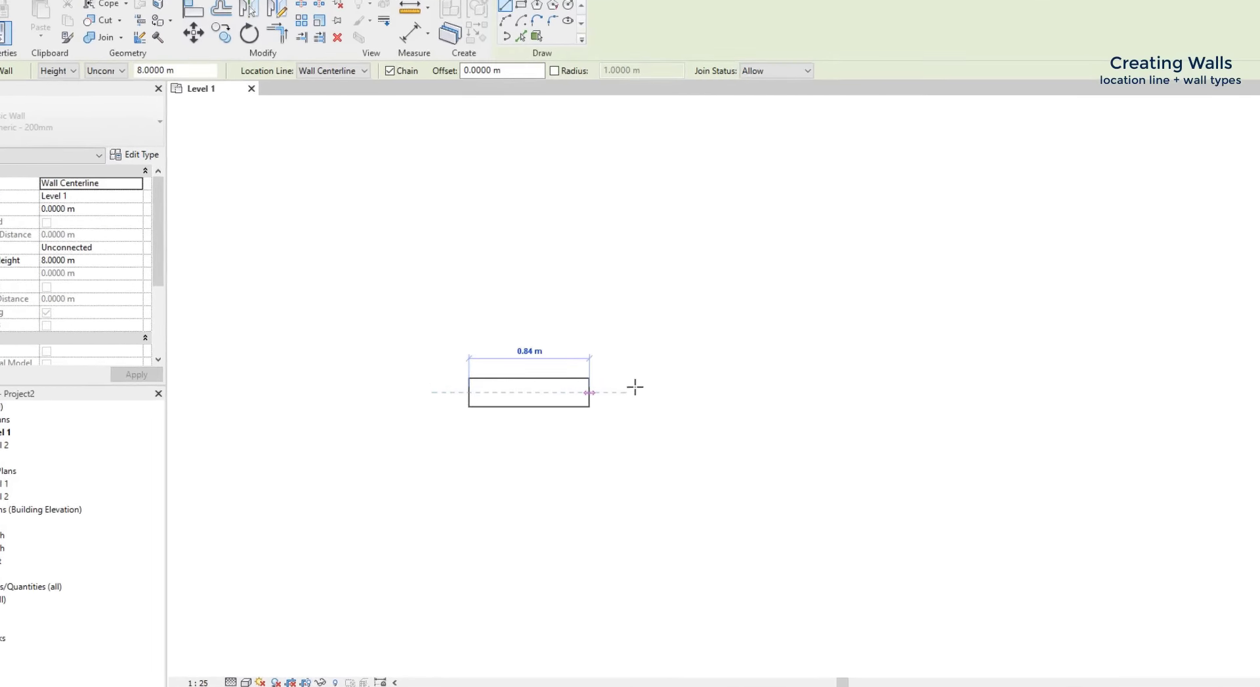
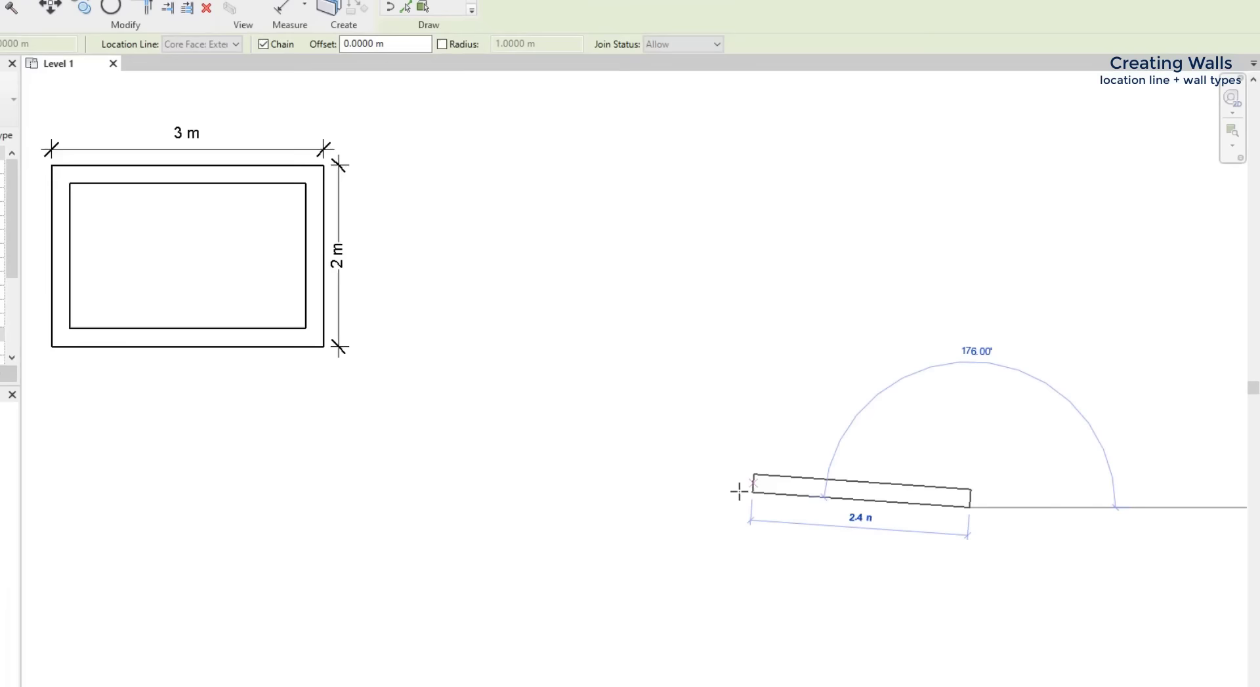
Step: Draw a closed 3 m by 2 m rectangle of walls clockwise along the Core Face: Exterior location line
{"action": "type", "text": "3"}
{"action": "key", "text": "Return"}
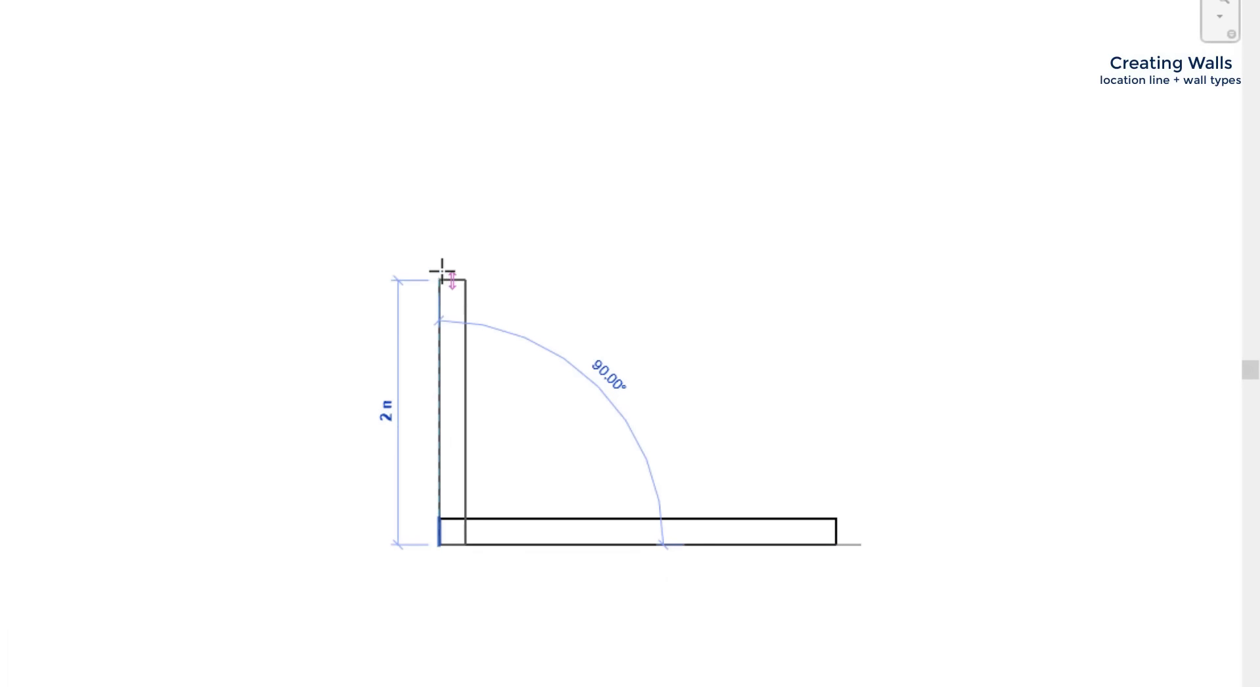
{"action": "type", "text": "2"}
{"action": "key", "text": "Return"}
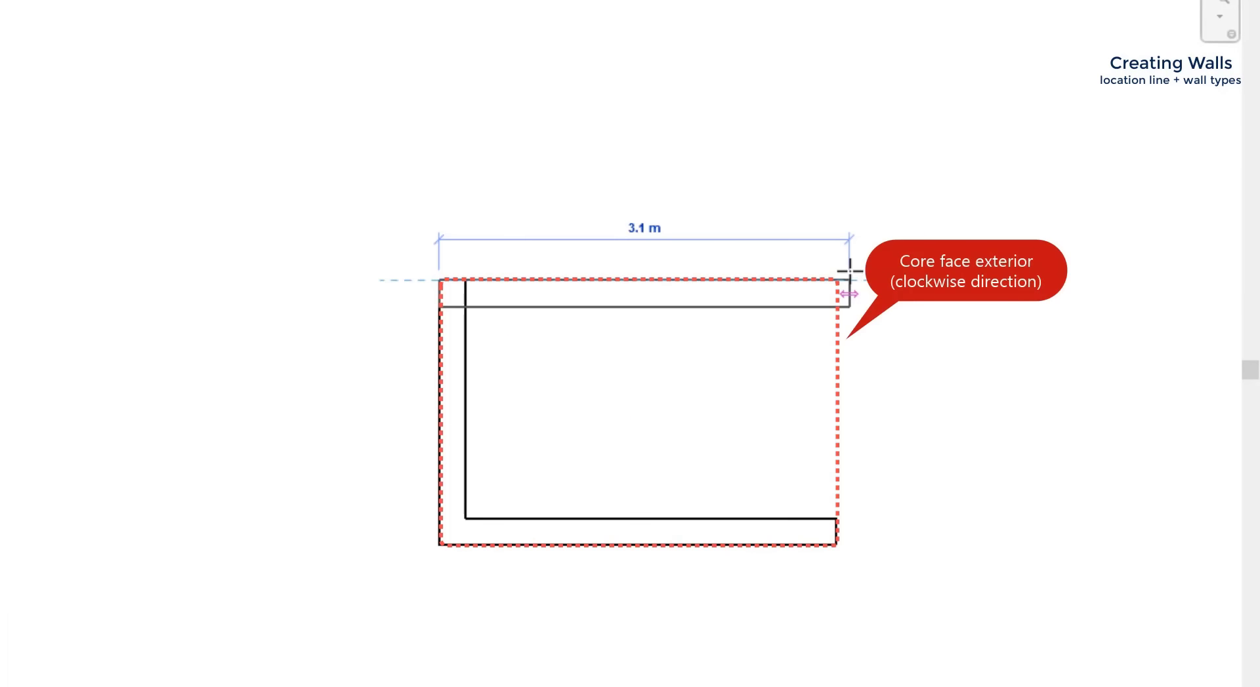
{"action": "type", "text": "3"}
{"action": "key", "text": "Return"}
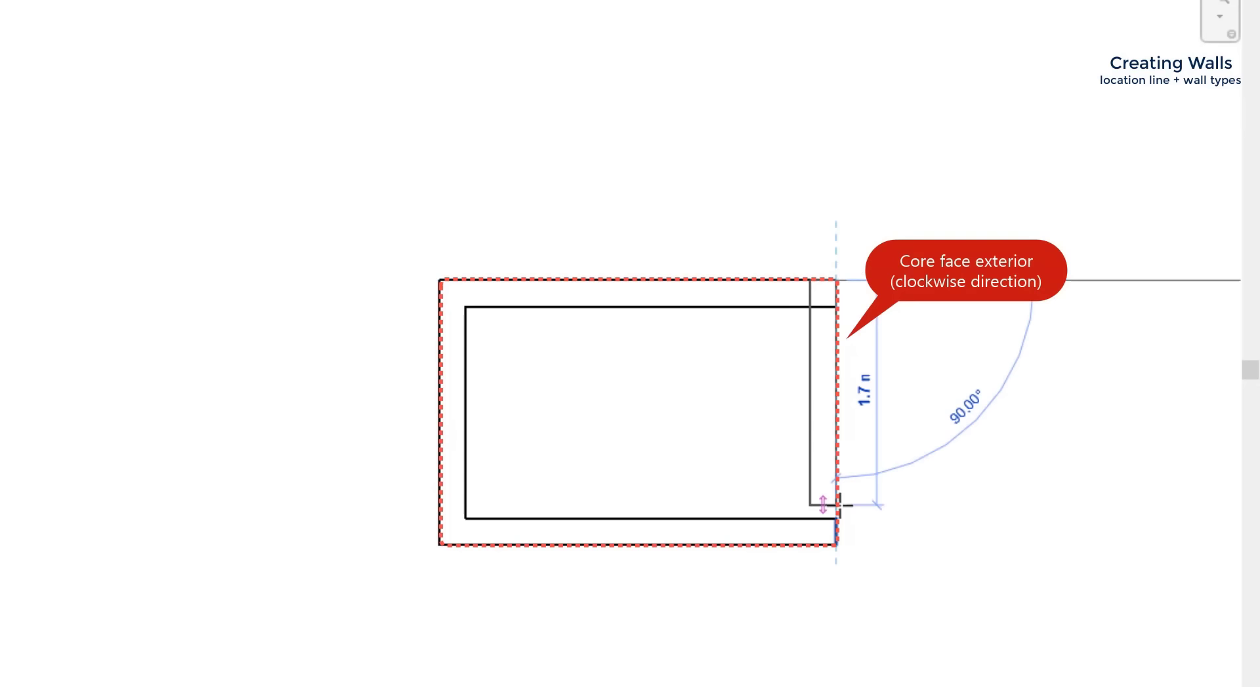
{"action": "left_click", "coordinate": [835, 545]}
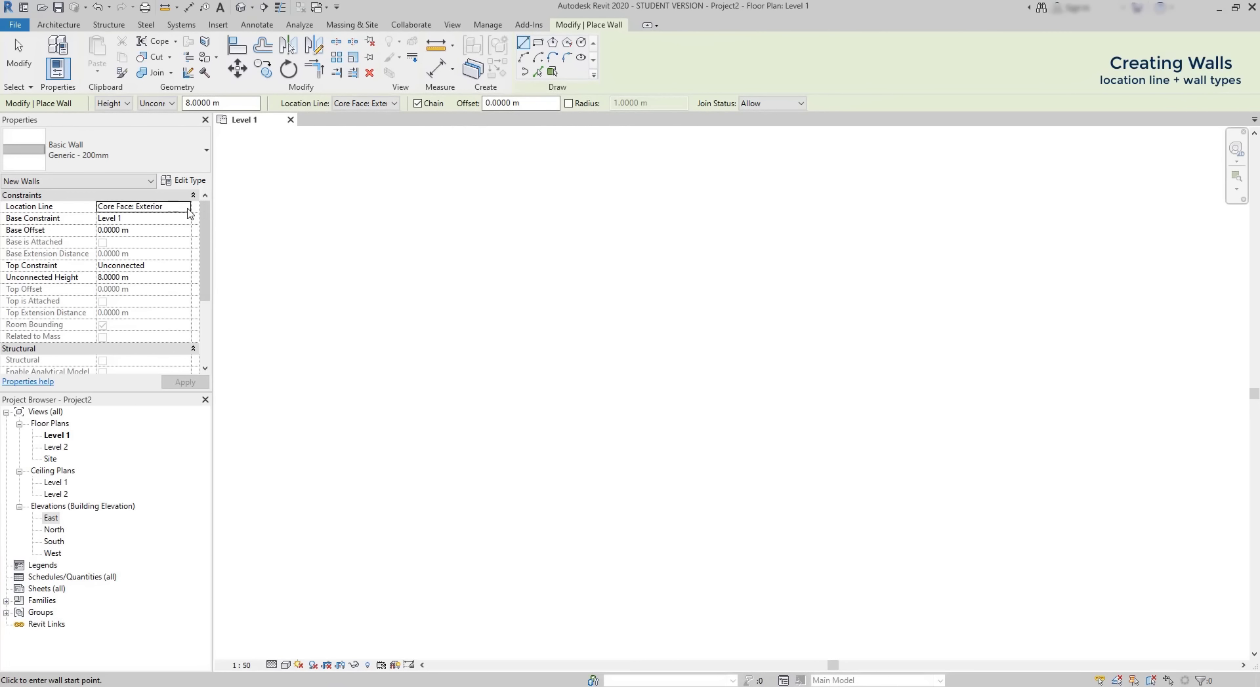
Step: Set the location line to Core Face: Interior and draw a clockwise wall rectangle about 2.4 m by 1.2 m
{"action": "left_click", "coordinate": [185, 206]}
{"action": "left_click", "coordinate": [152, 267]}
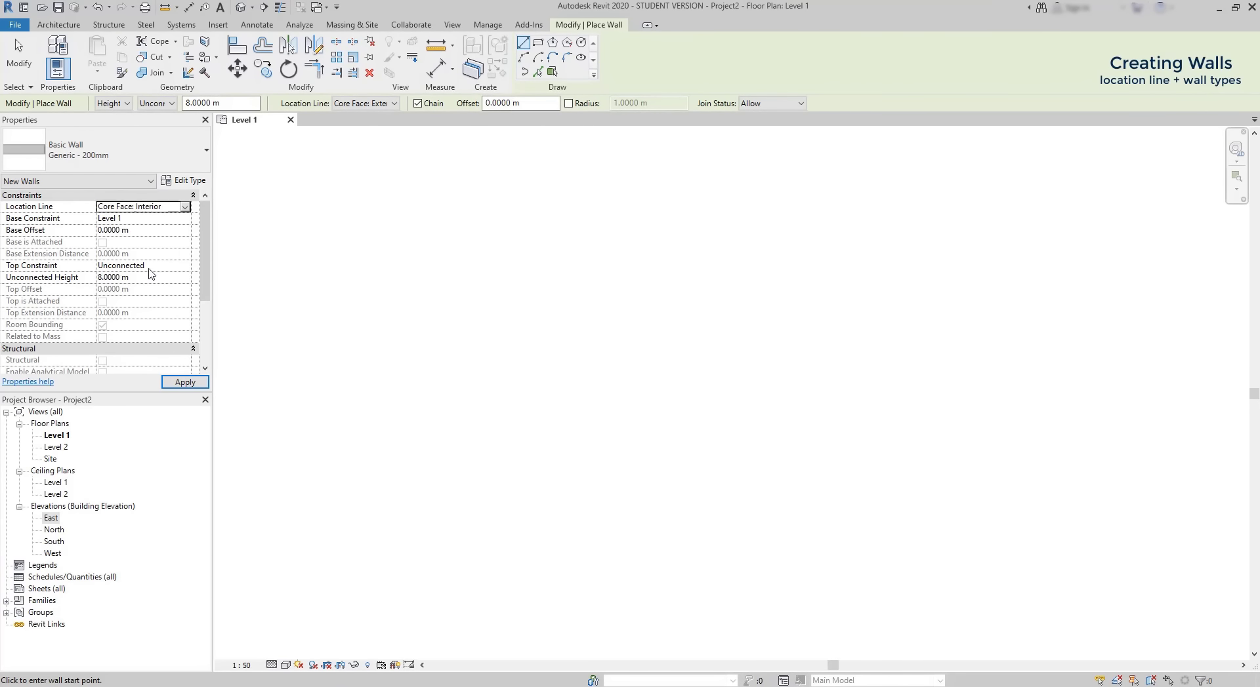
{"action": "left_click", "coordinate": [614, 356]}
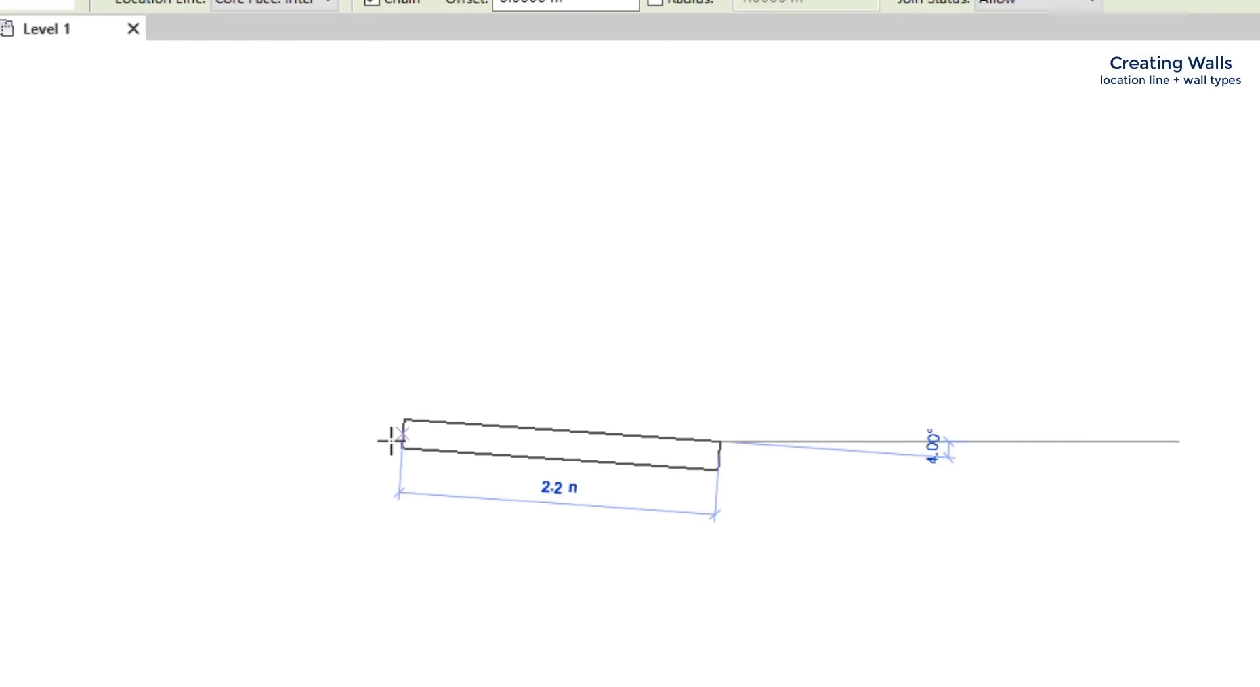
{"action": "left_click", "coordinate": [414, 357]}
{"action": "left_click", "coordinate": [373, 269]}
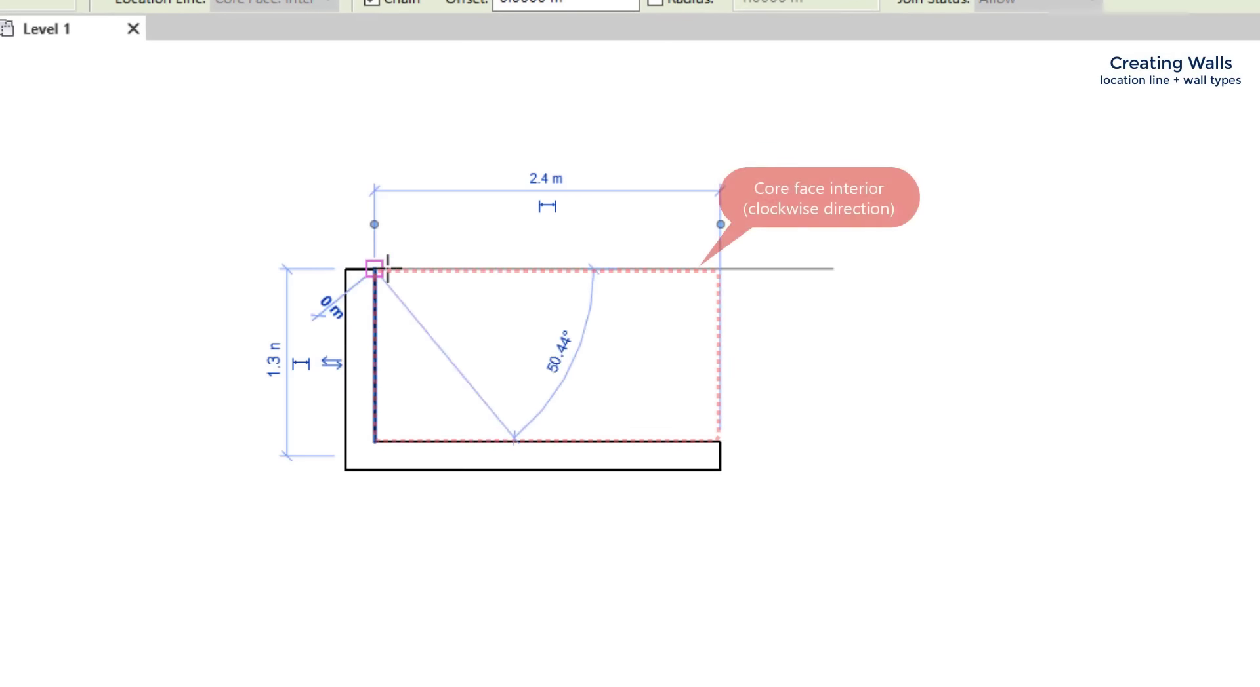
{"action": "left_click", "coordinate": [719, 269]}
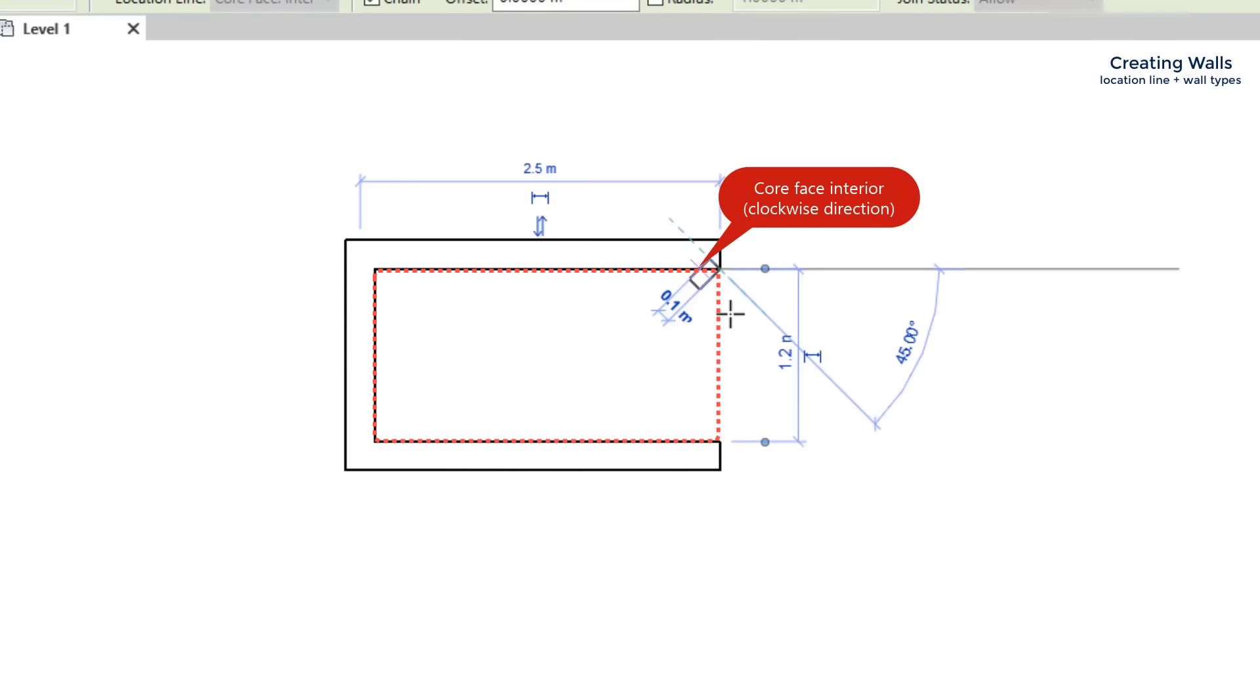
{"action": "left_click", "coordinate": [726, 428]}
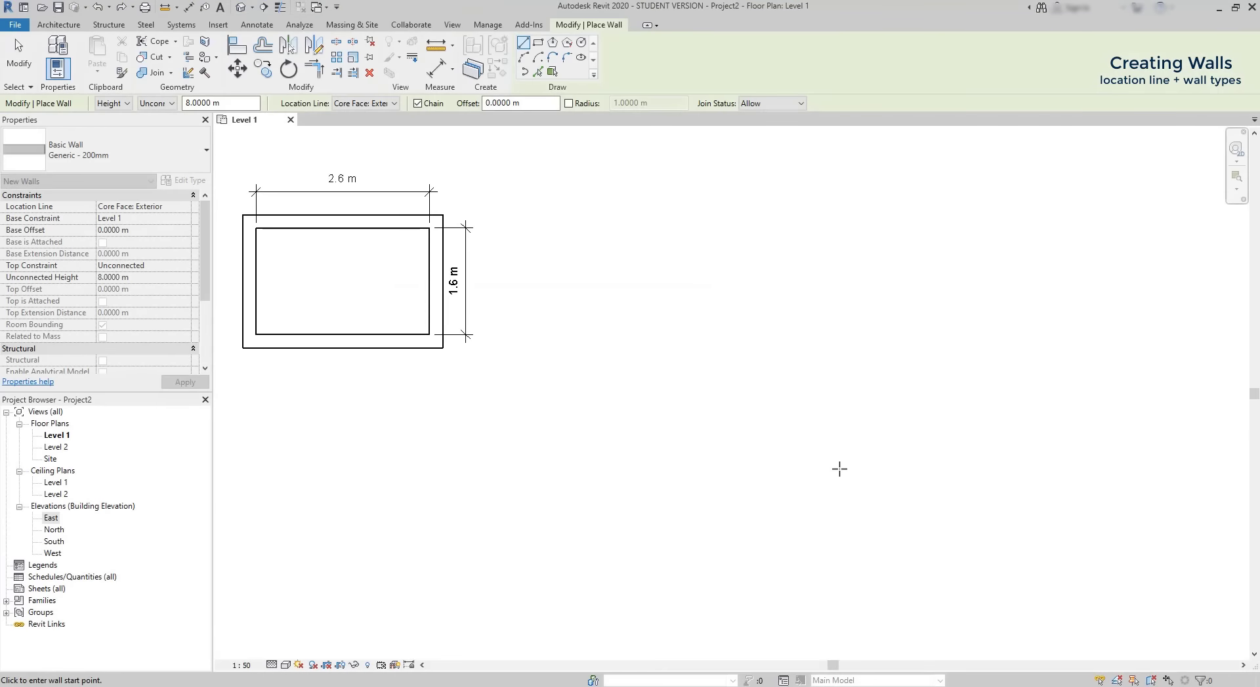
Step: Start a horizontal wall along Core Face: Exterior and flip it back and forth across its location line
{"action": "left_click", "coordinate": [842, 471]}
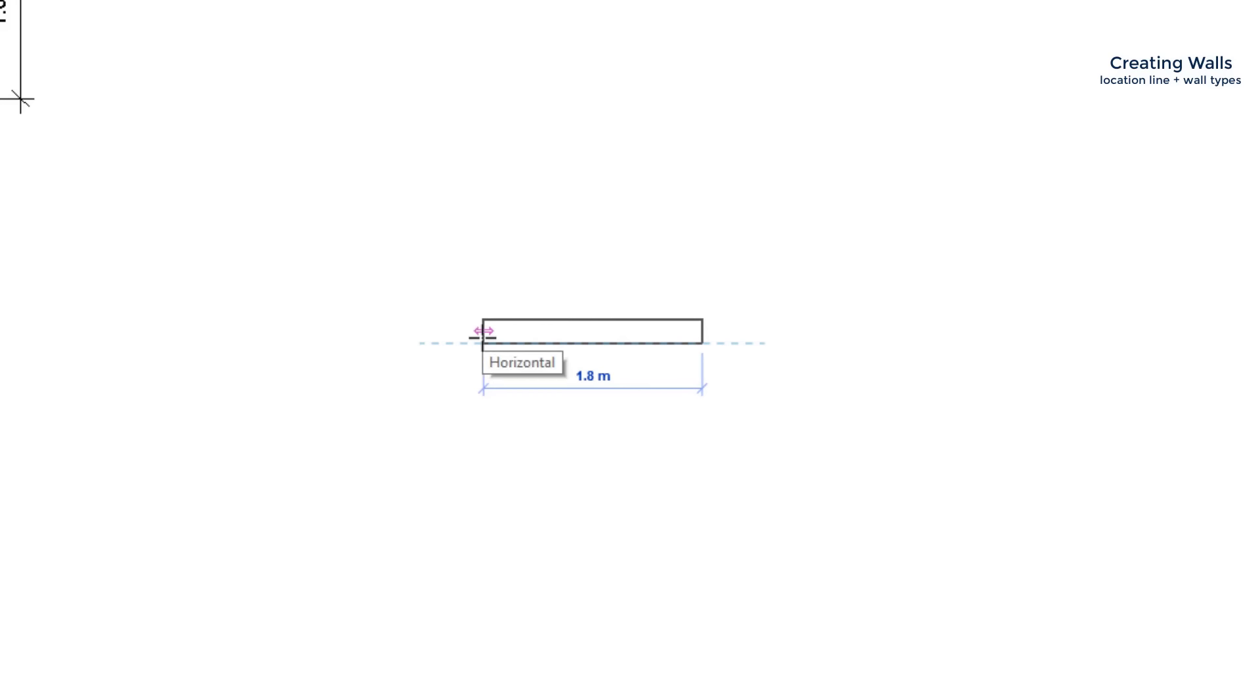
{"action": "key", "text": "space"}
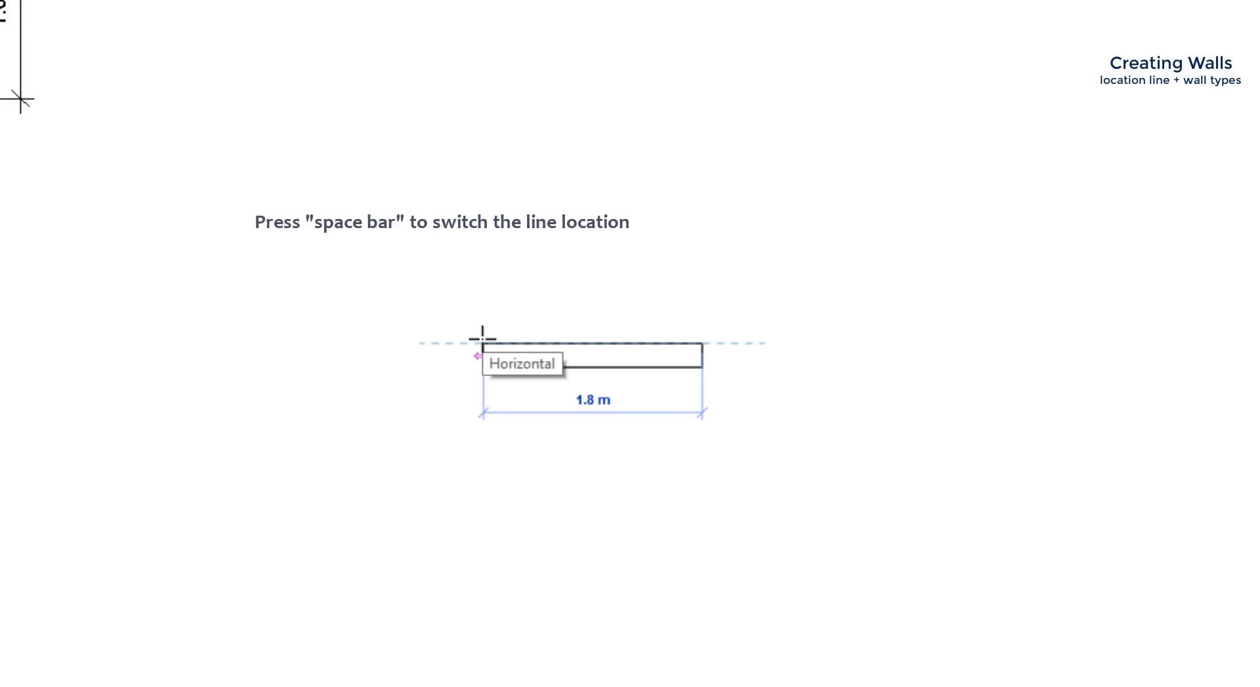
{"action": "key", "text": "space"}
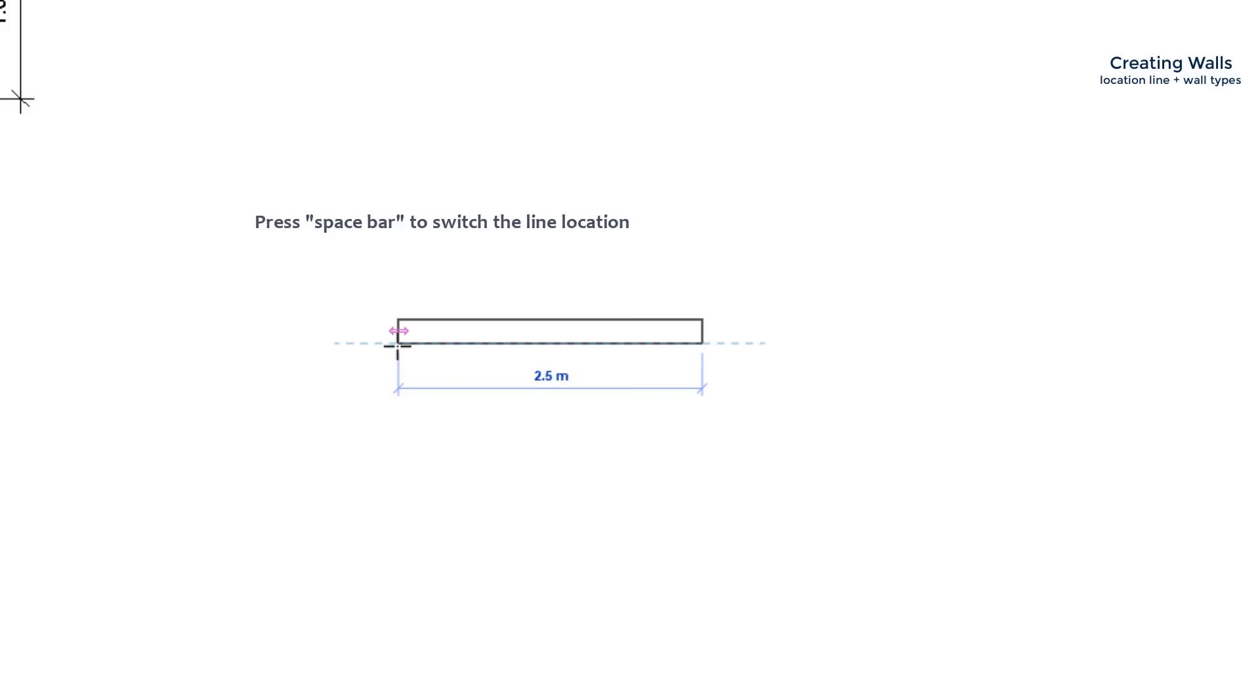
{"action": "key", "text": "space"}
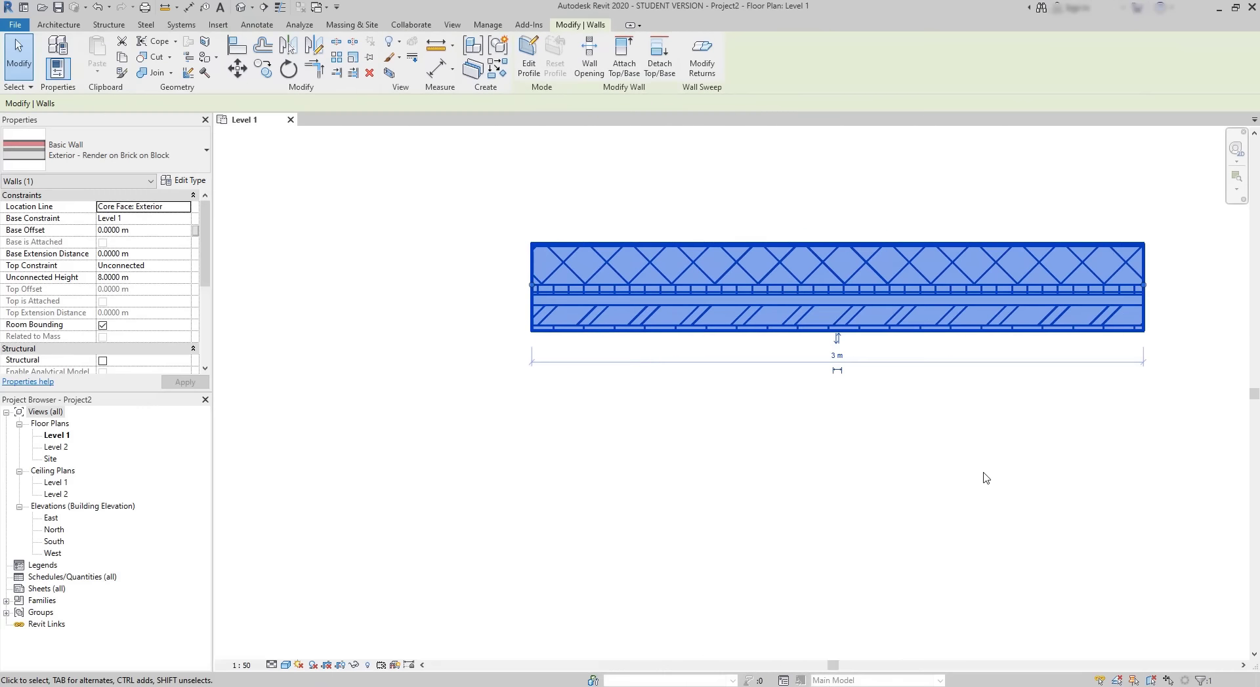
Step: Start a new architectural wall and choose the Exterior - Render on Brick on Block type
{"action": "left_click", "coordinate": [986, 478]}
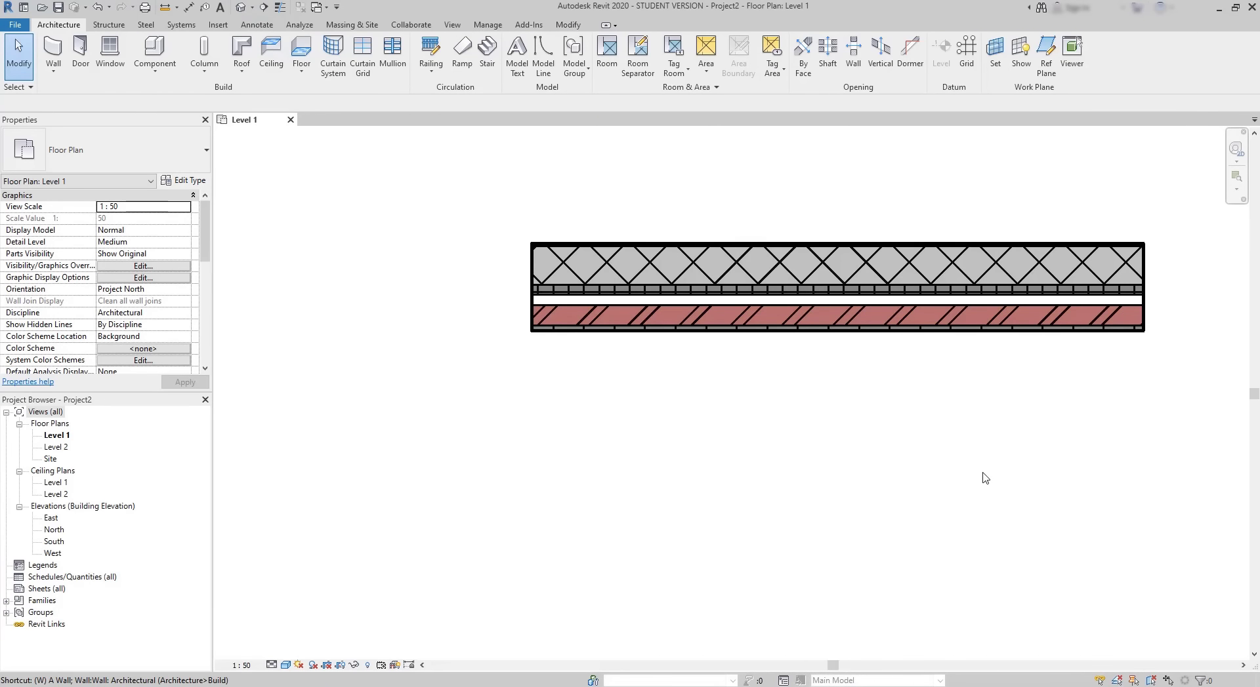
{"action": "key", "text": "w"}
{"action": "key", "text": "a"}
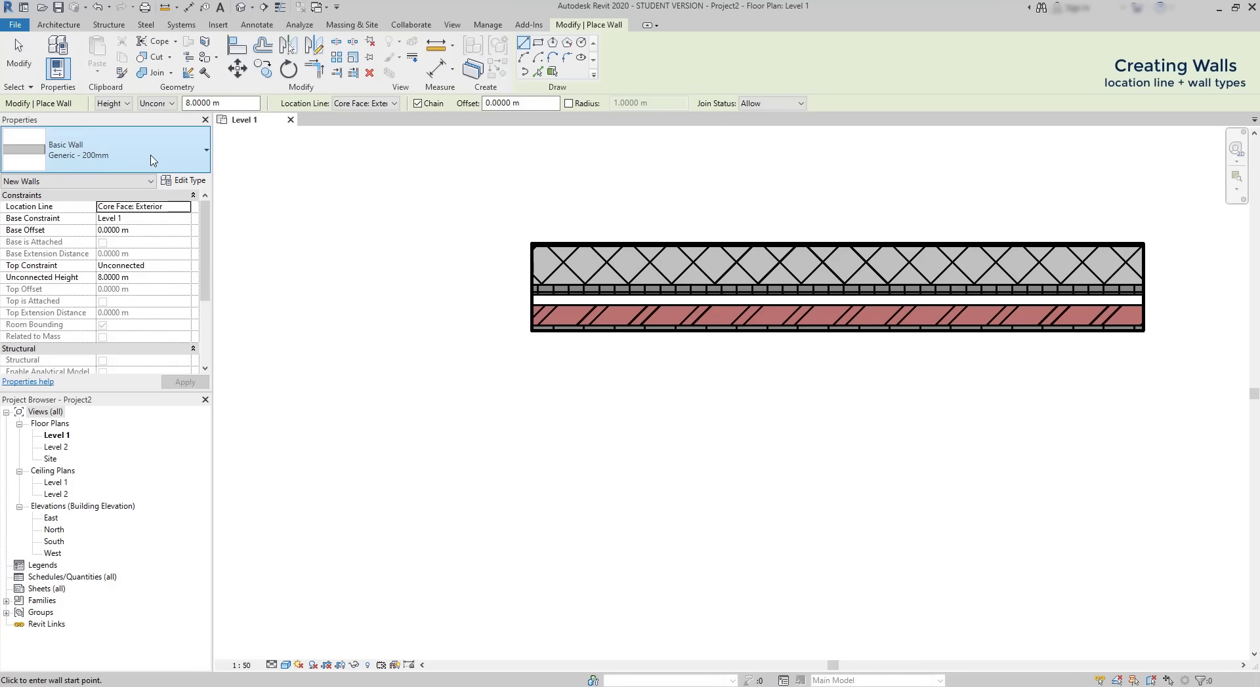
{"action": "left_click", "coordinate": [153, 161]}
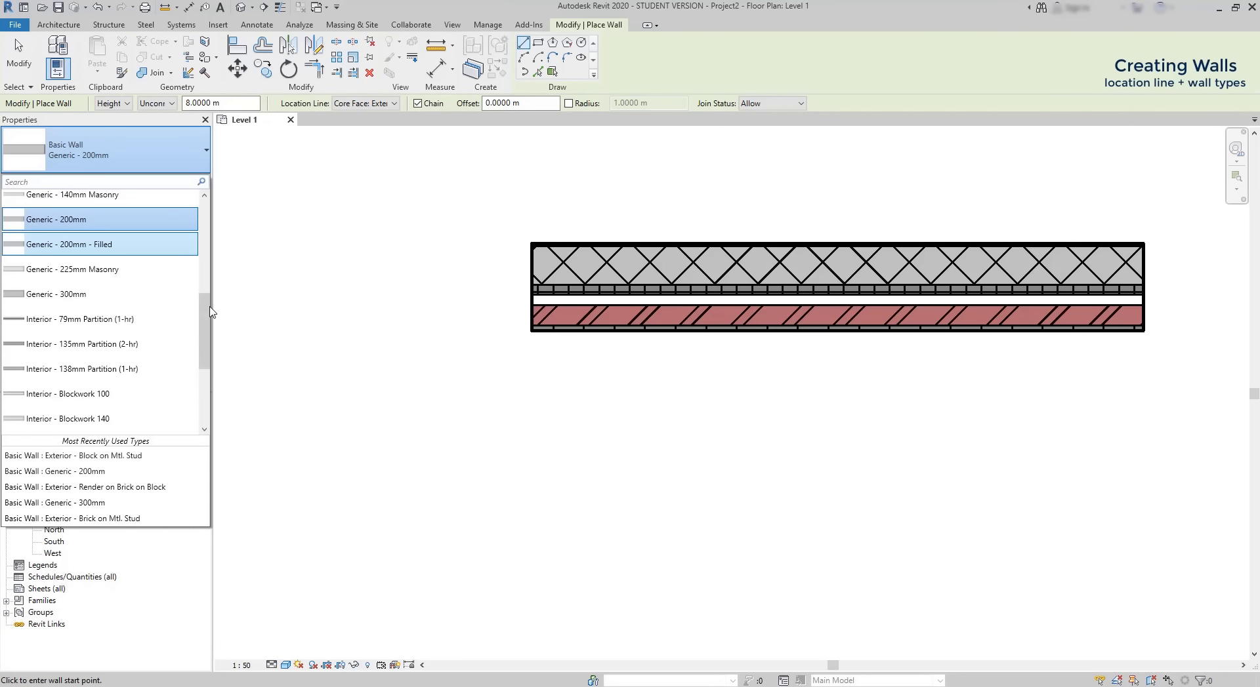
{"action": "left_click_drag", "start_coordinate": [211, 312], "coordinate": [211, 255]}
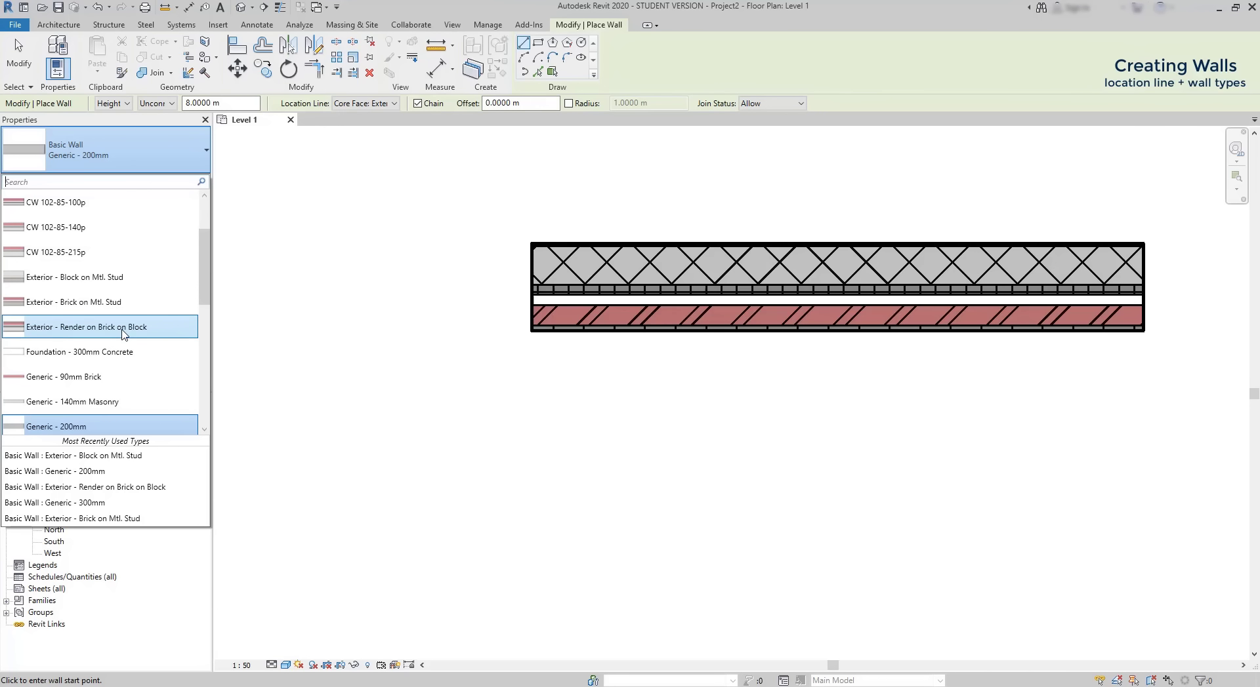
{"action": "left_click", "coordinate": [122, 327]}
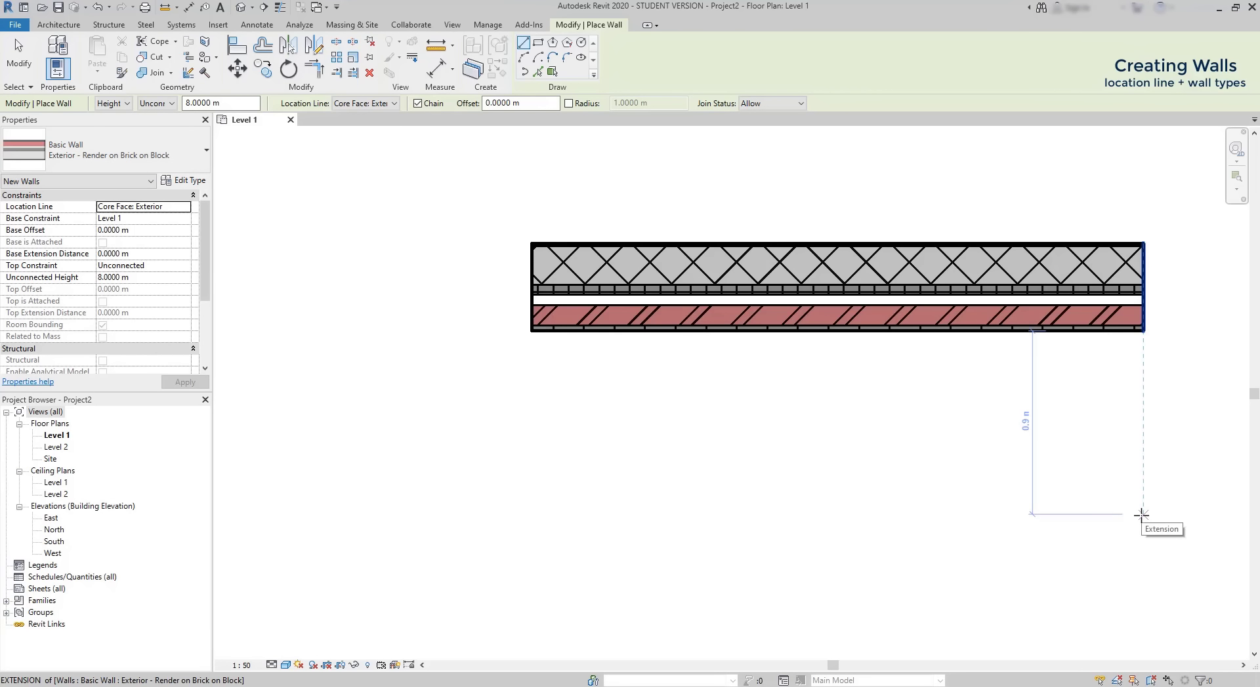
Step: Draw a horizontal wall about 3.02 m long below the existing one, with an angled segment rising from its left end
{"action": "left_click", "coordinate": [1151, 516]}
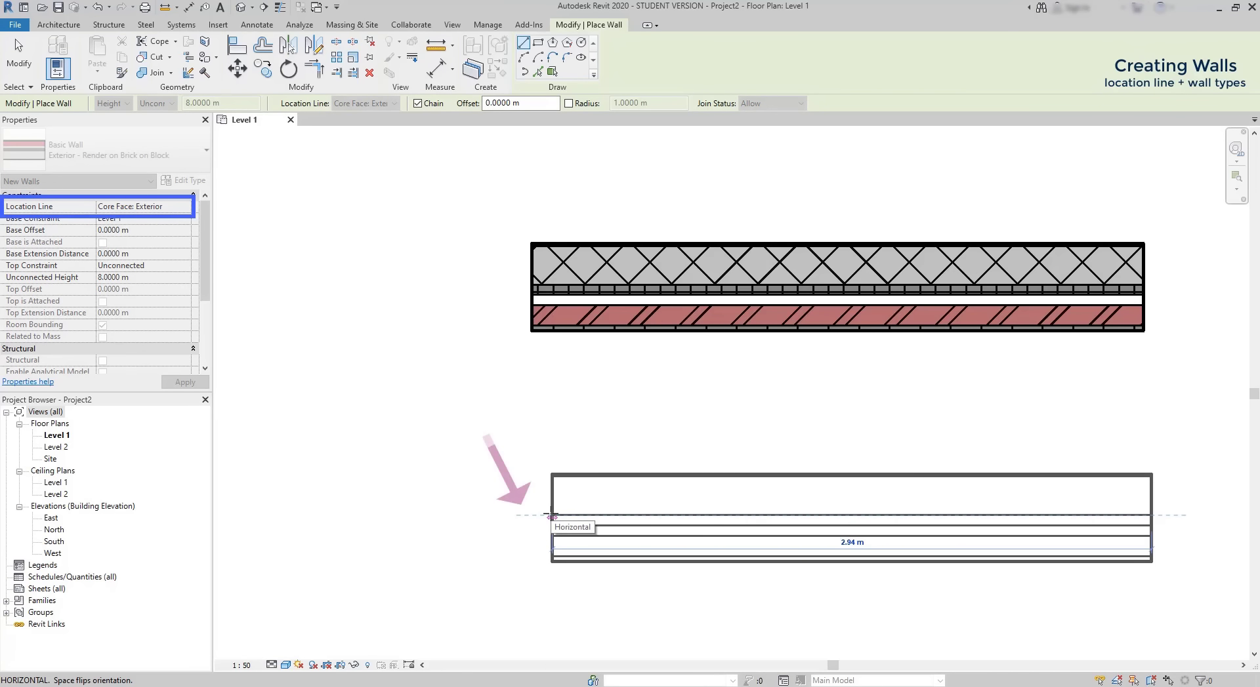
{"action": "left_click", "coordinate": [536, 516]}
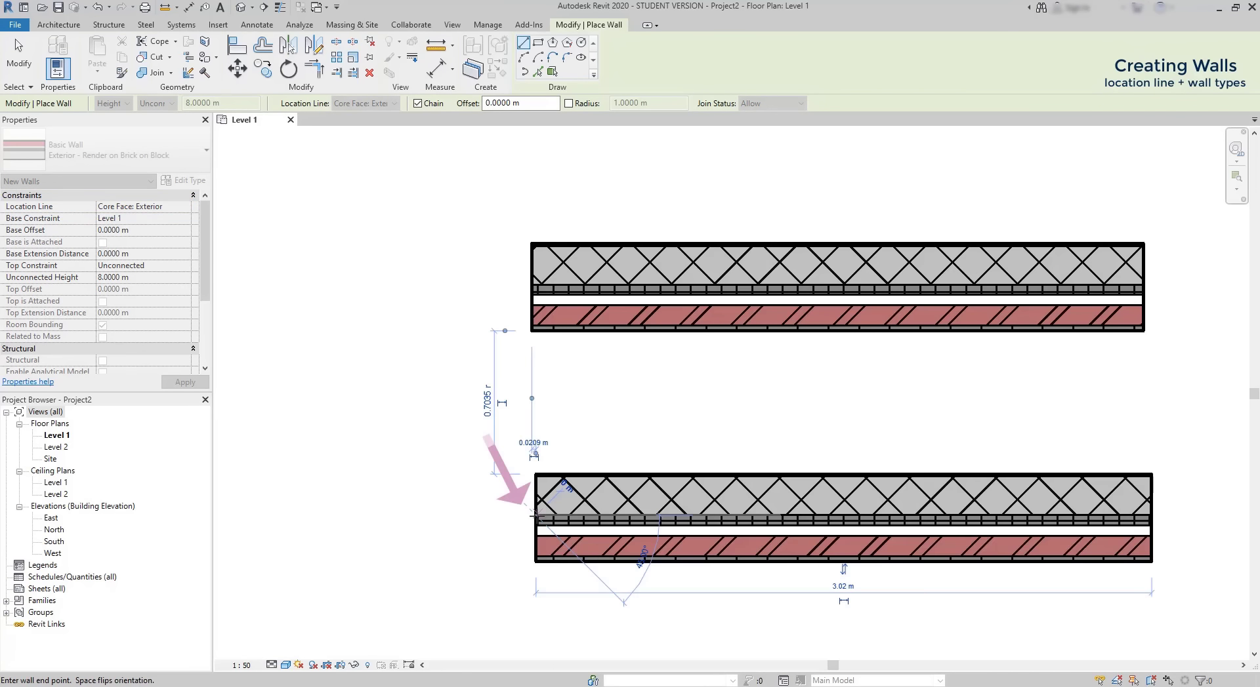
{"action": "left_click", "coordinate": [437, 398]}
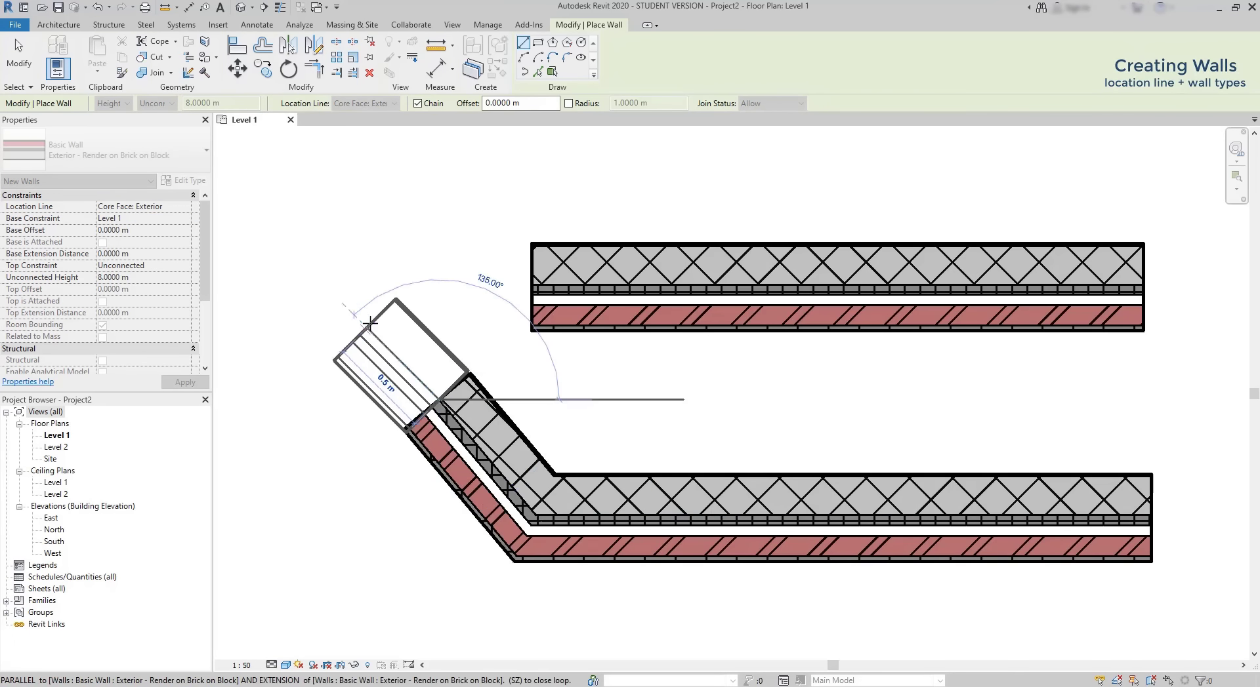
{"action": "key", "text": "Escape"}
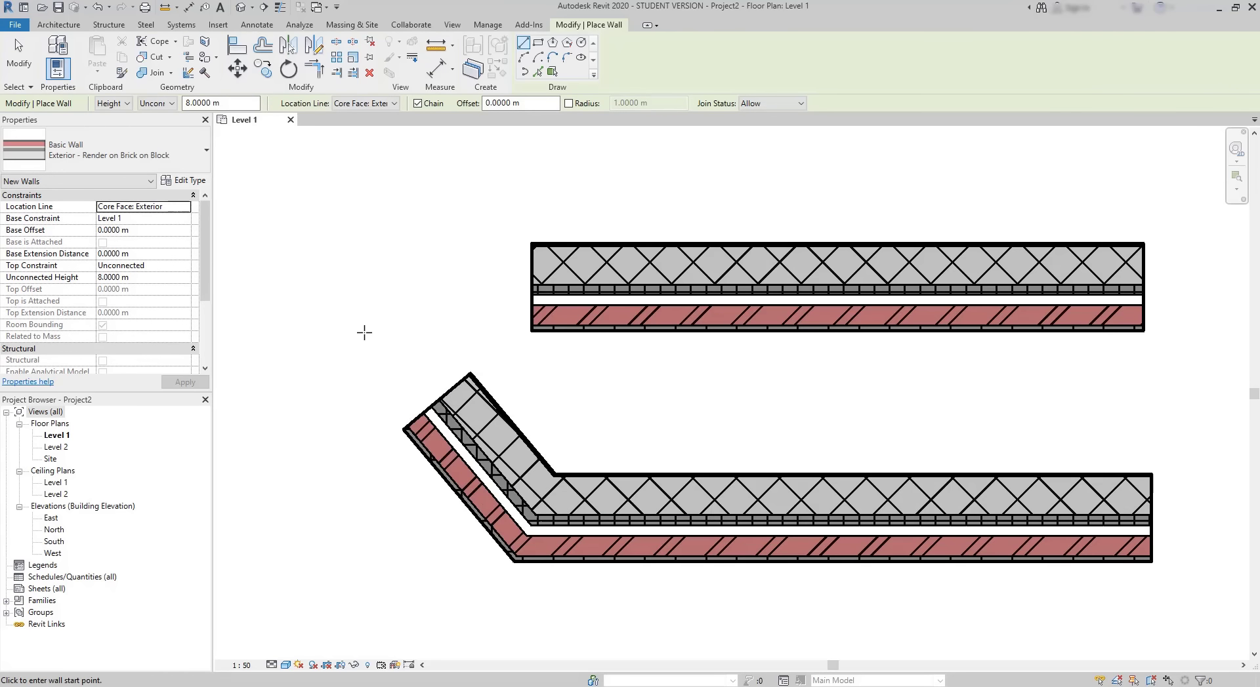
{"action": "key", "text": "Escape"}
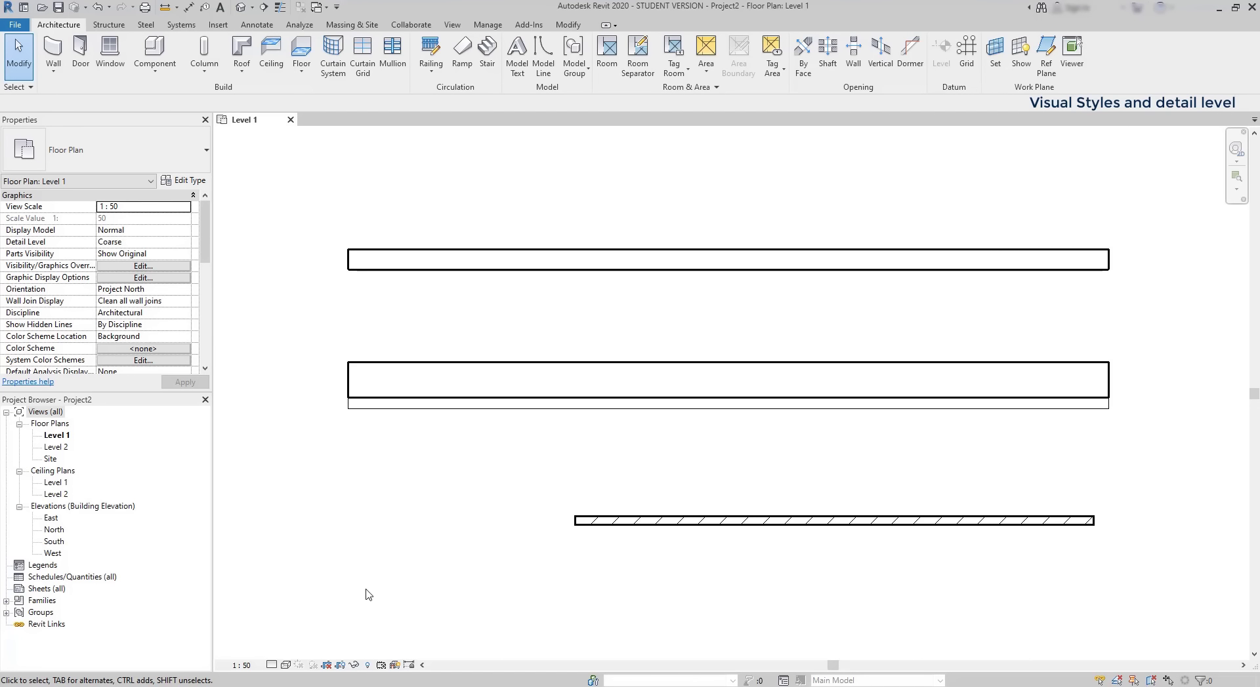
Step: Set the Level 1 plan view to the Consistent Colors visual style and the Medium detail level
{"action": "left_click", "coordinate": [286, 665]}
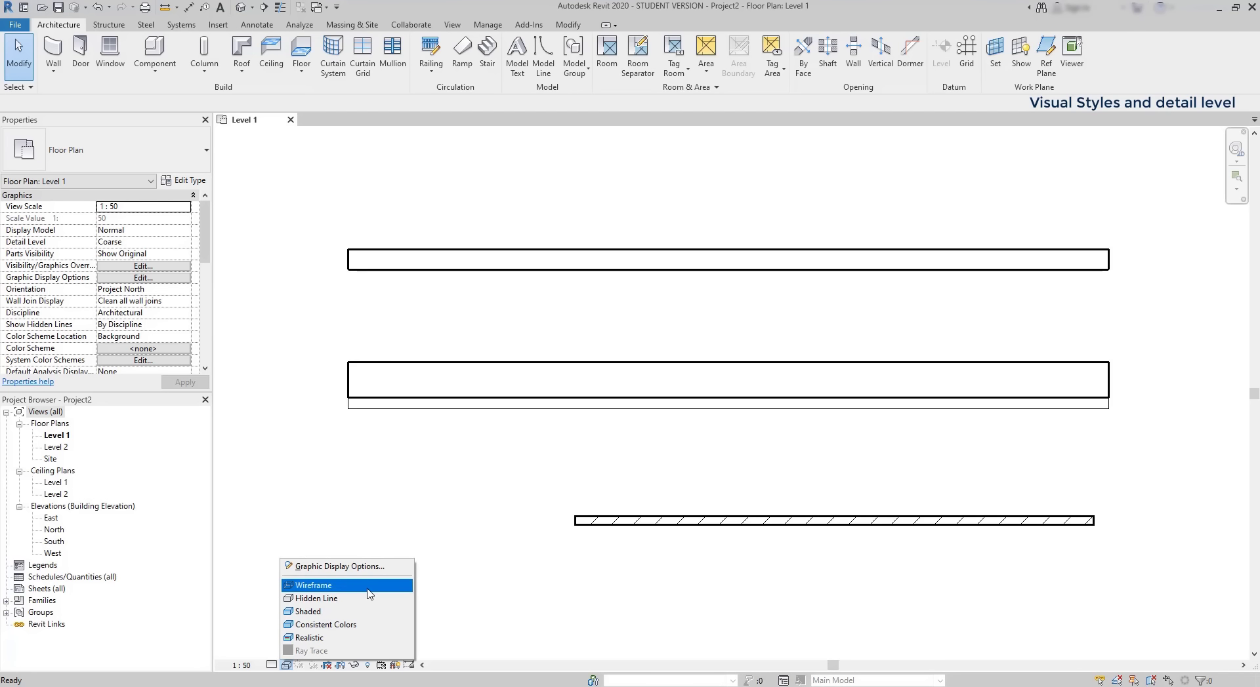
{"action": "left_click", "coordinate": [355, 626]}
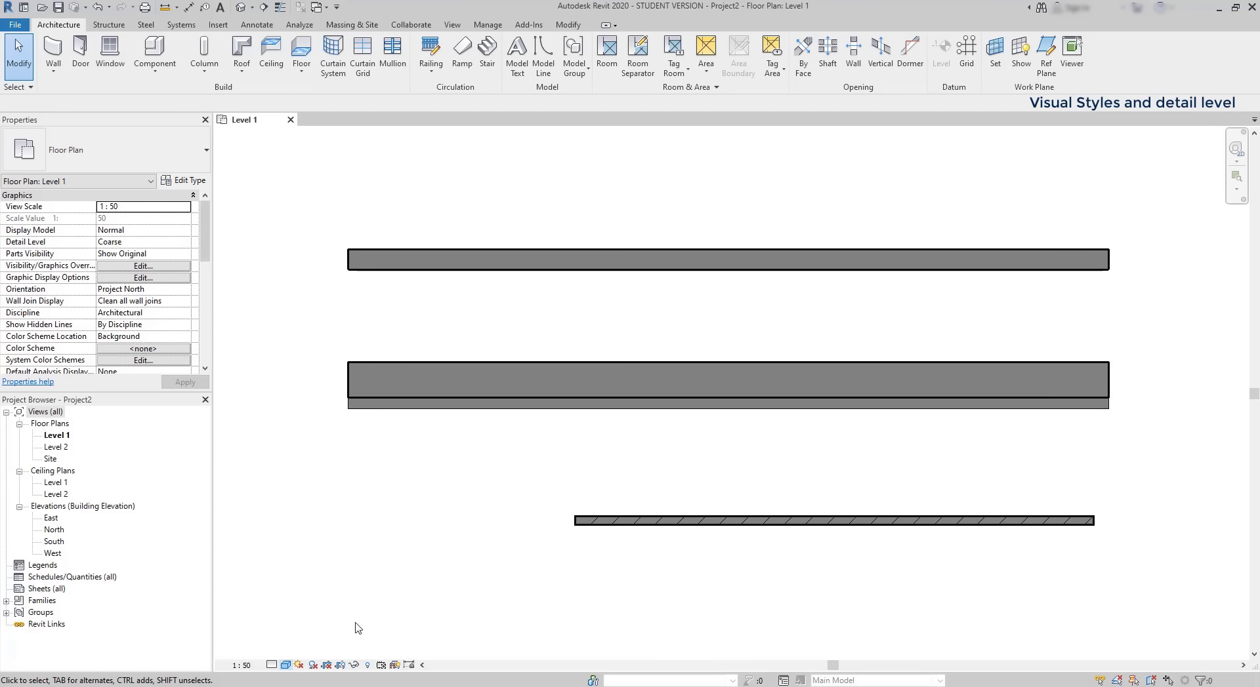
{"action": "left_click", "coordinate": [274, 665]}
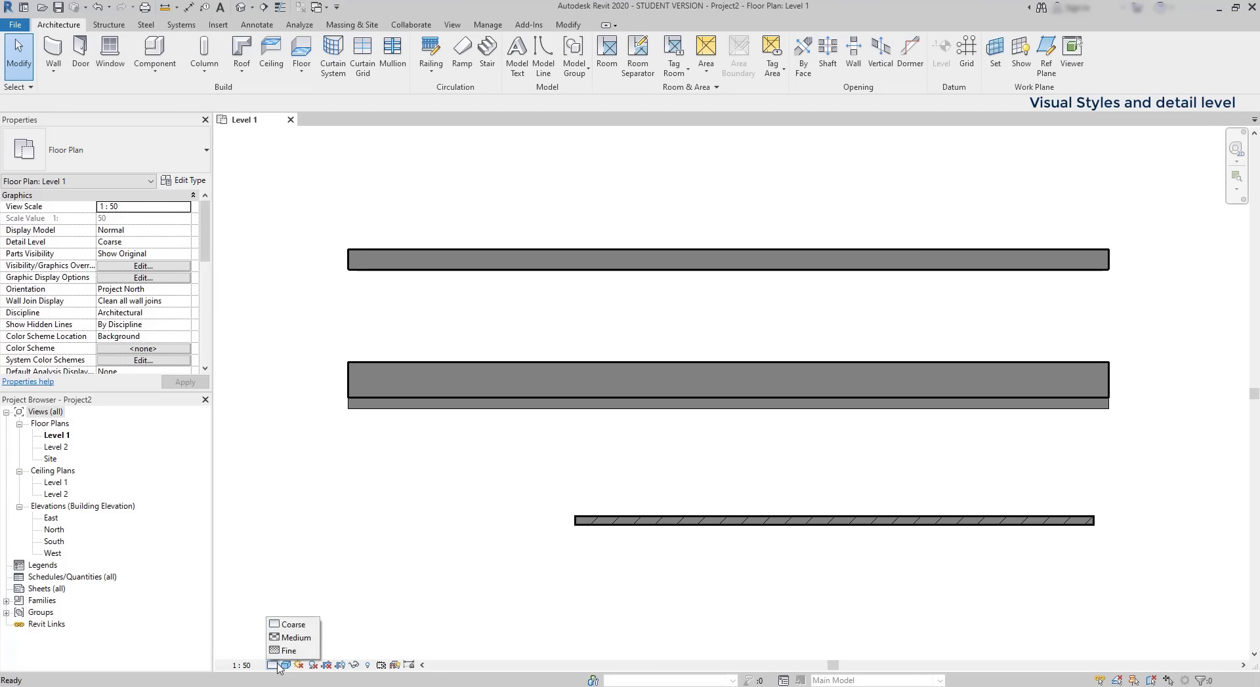
{"action": "left_click", "coordinate": [306, 639]}
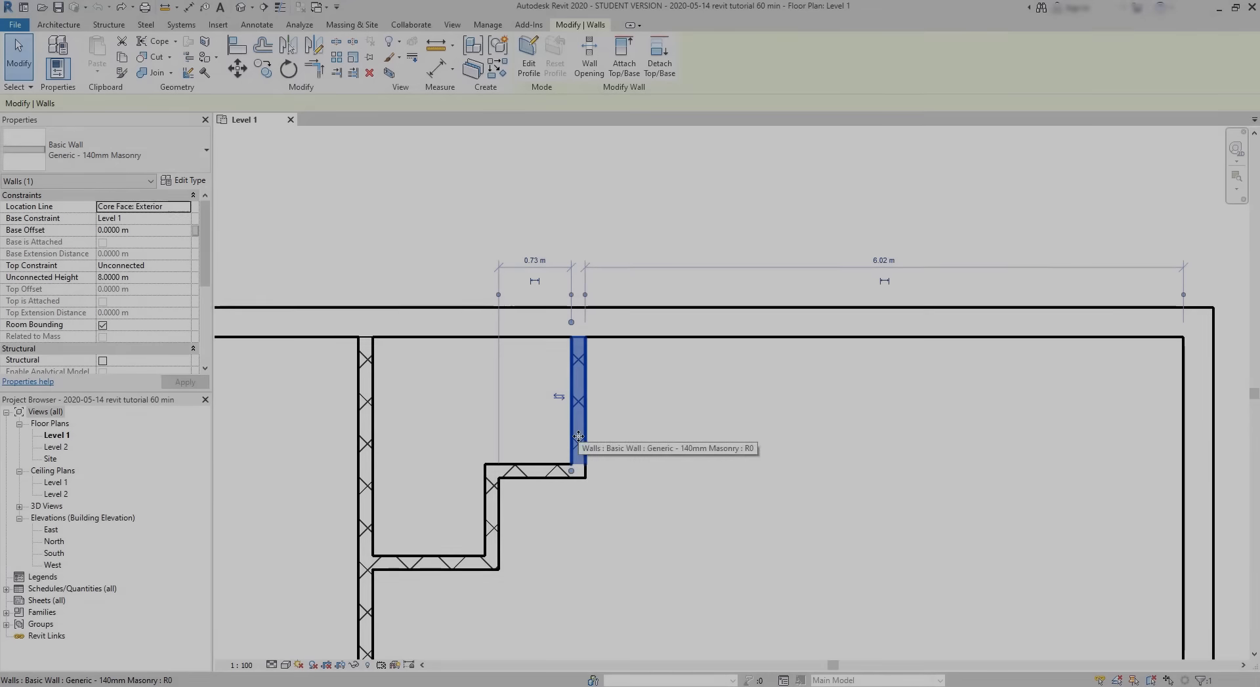
{"action": "left_click_drag", "start_coordinate": [578, 436], "coordinate": [730, 436]}
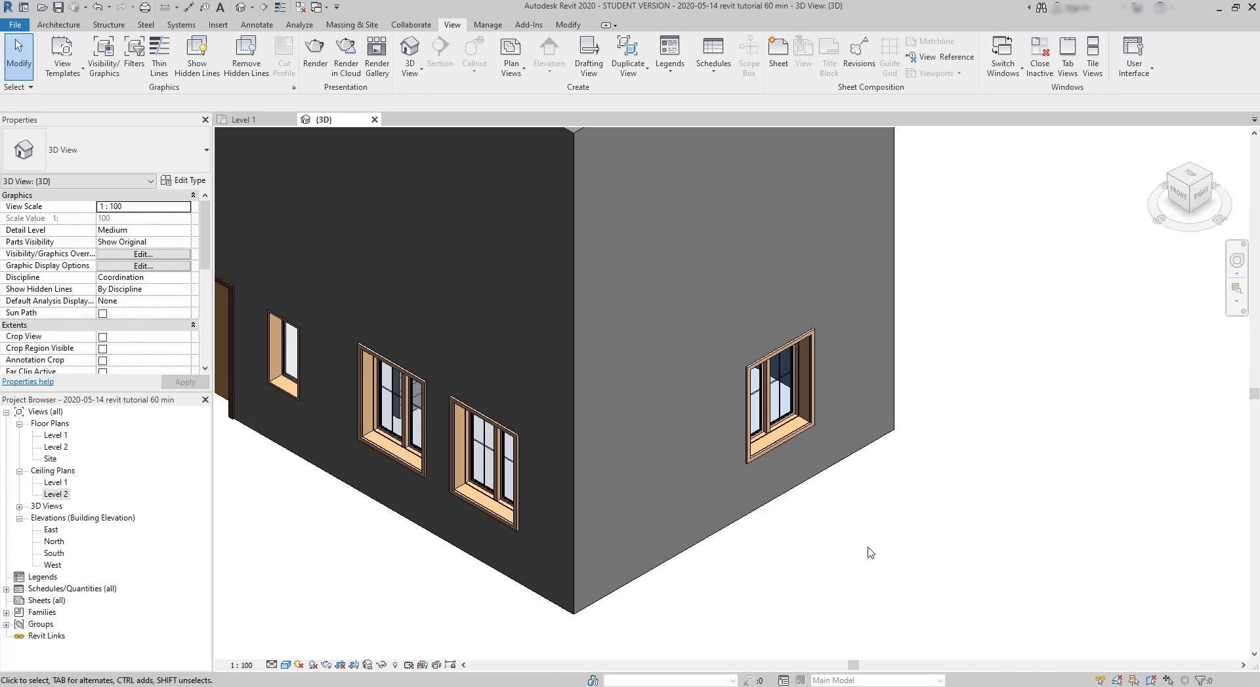
{"action": "left_click", "coordinate": [756, 438]}
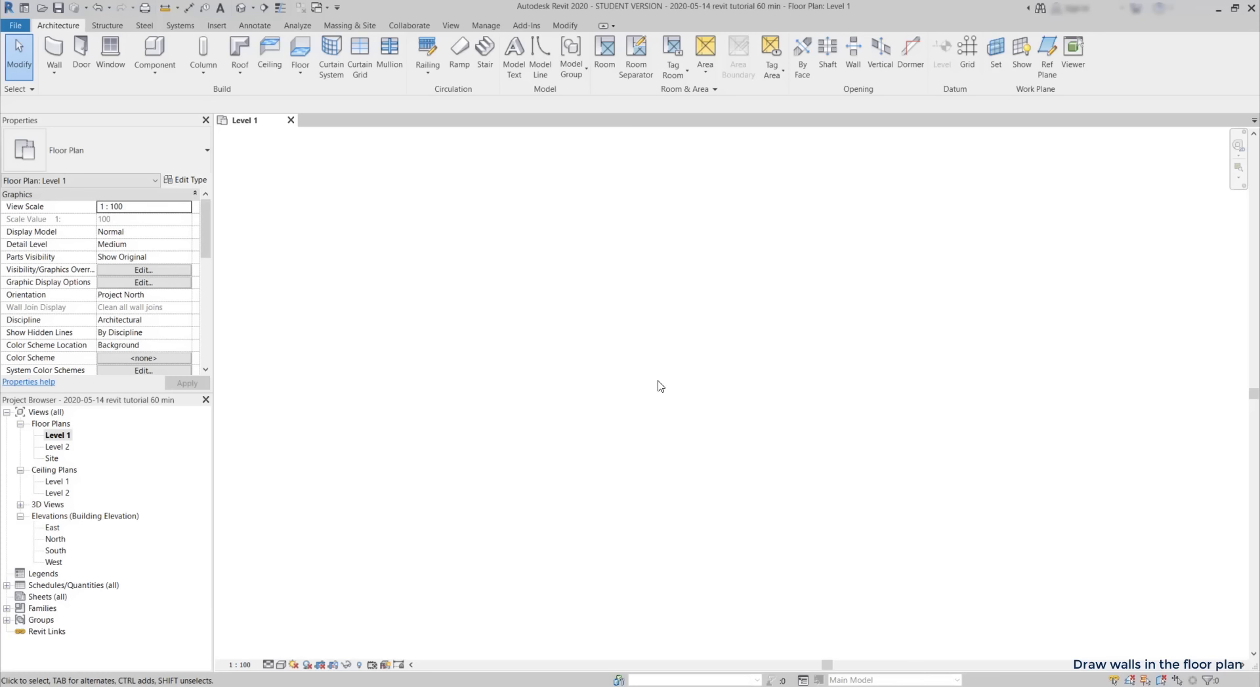
{"action": "left_click", "coordinate": [52, 77]}
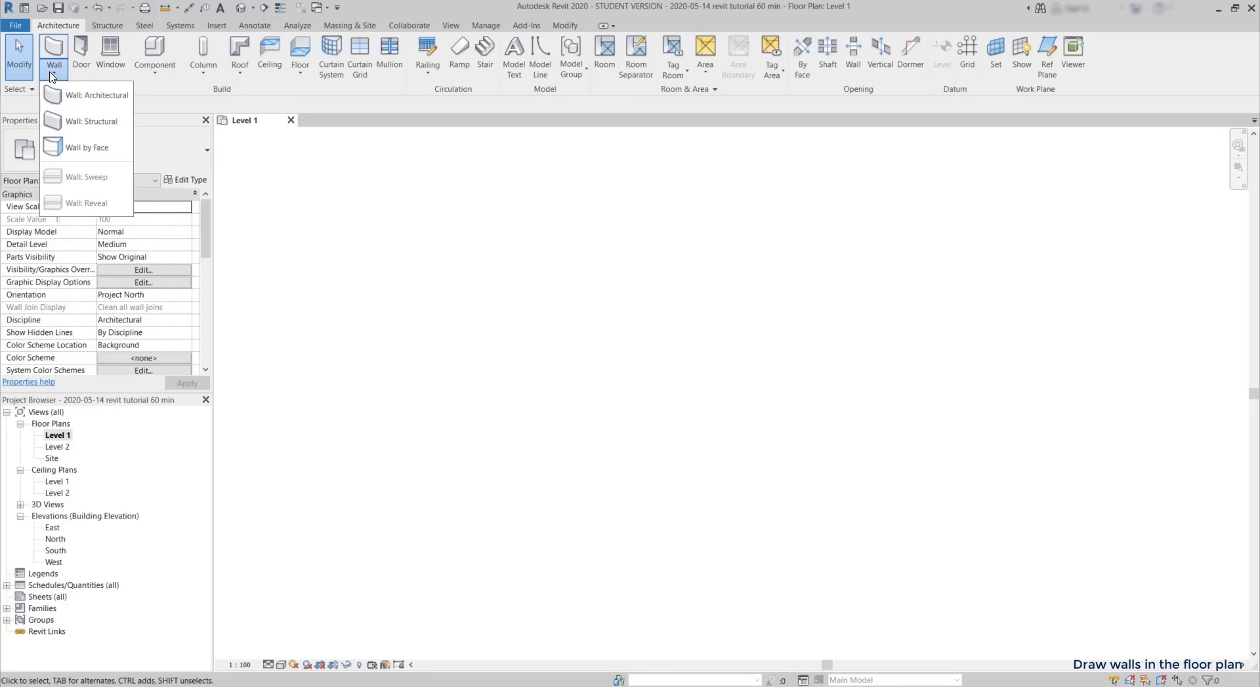
{"action": "left_click", "coordinate": [62, 95]}
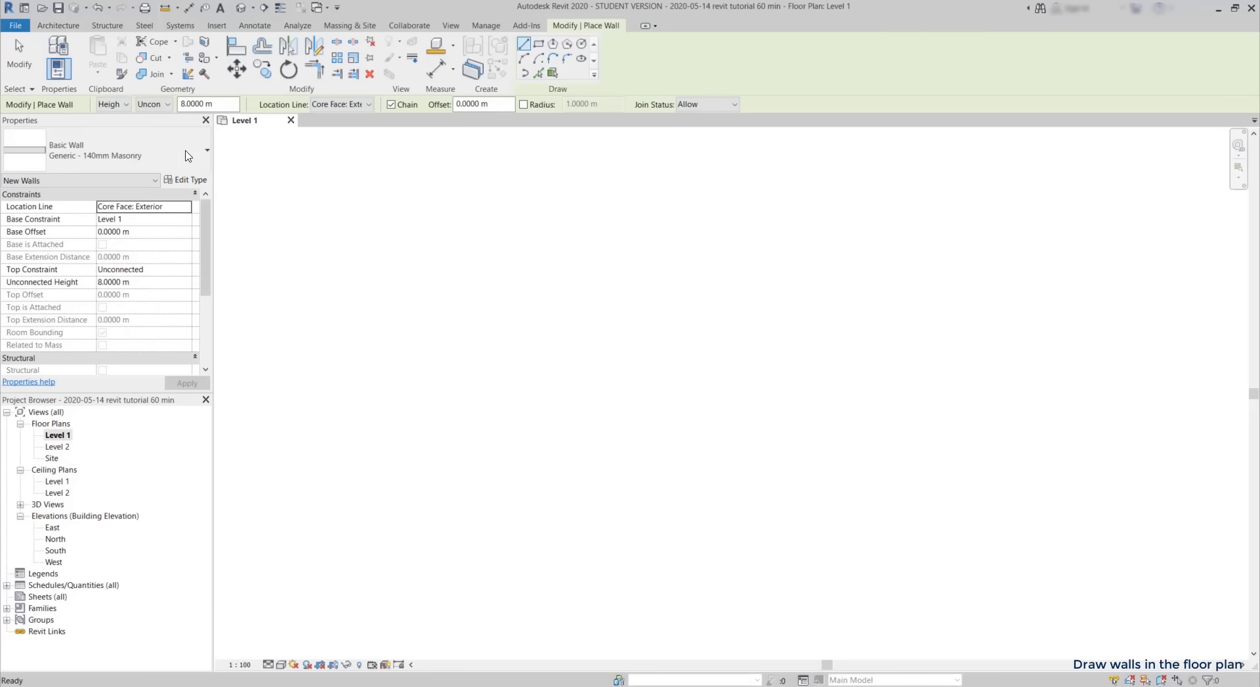
{"action": "left_click", "coordinate": [821, 442]}
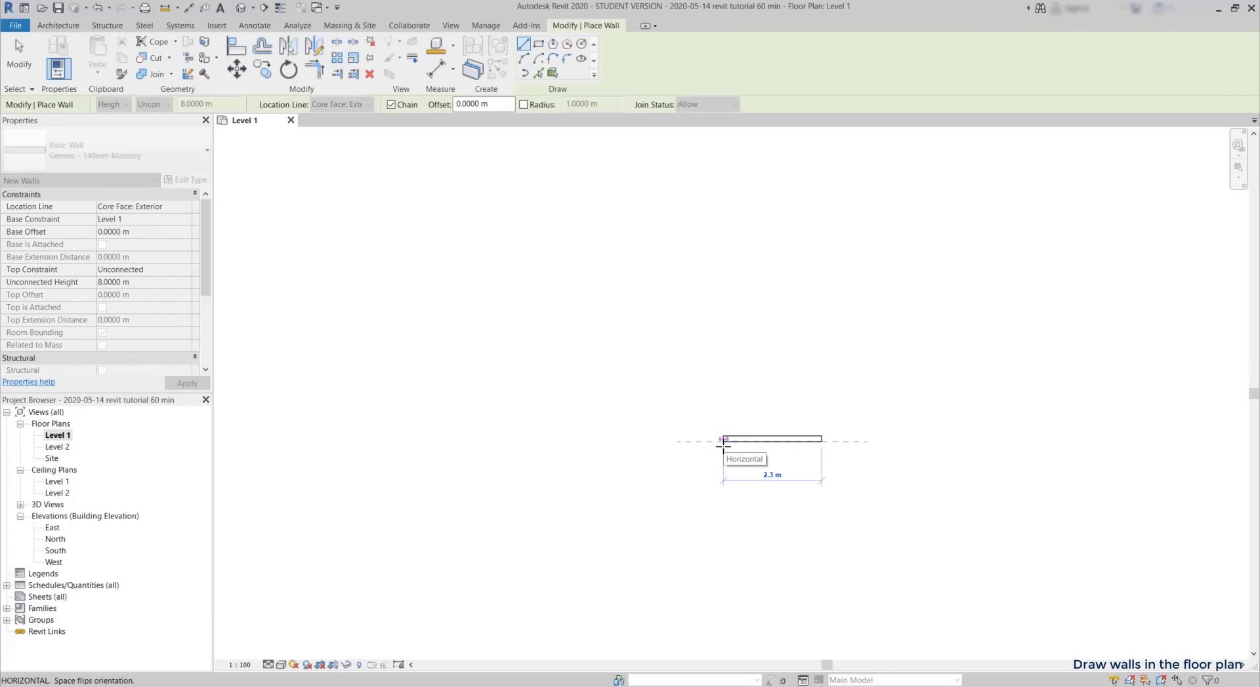
{"action": "scroll", "coordinate": [723, 446], "scroll_direction": "down", "scroll_amount": 2}
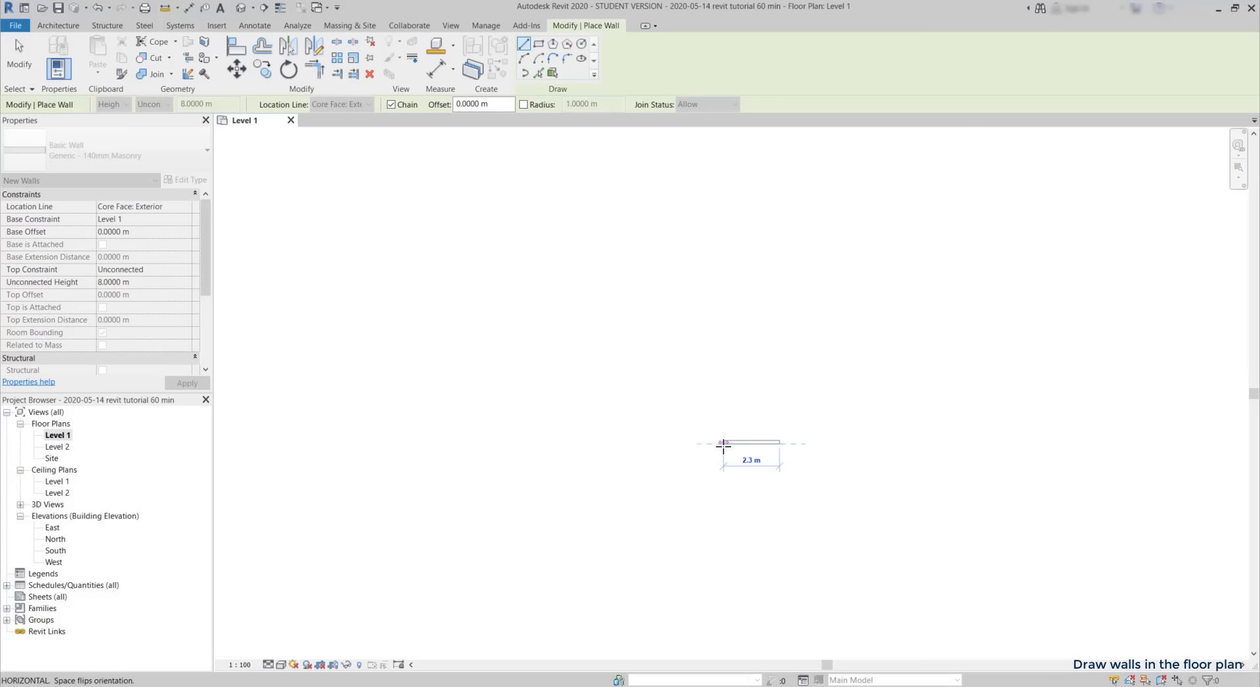
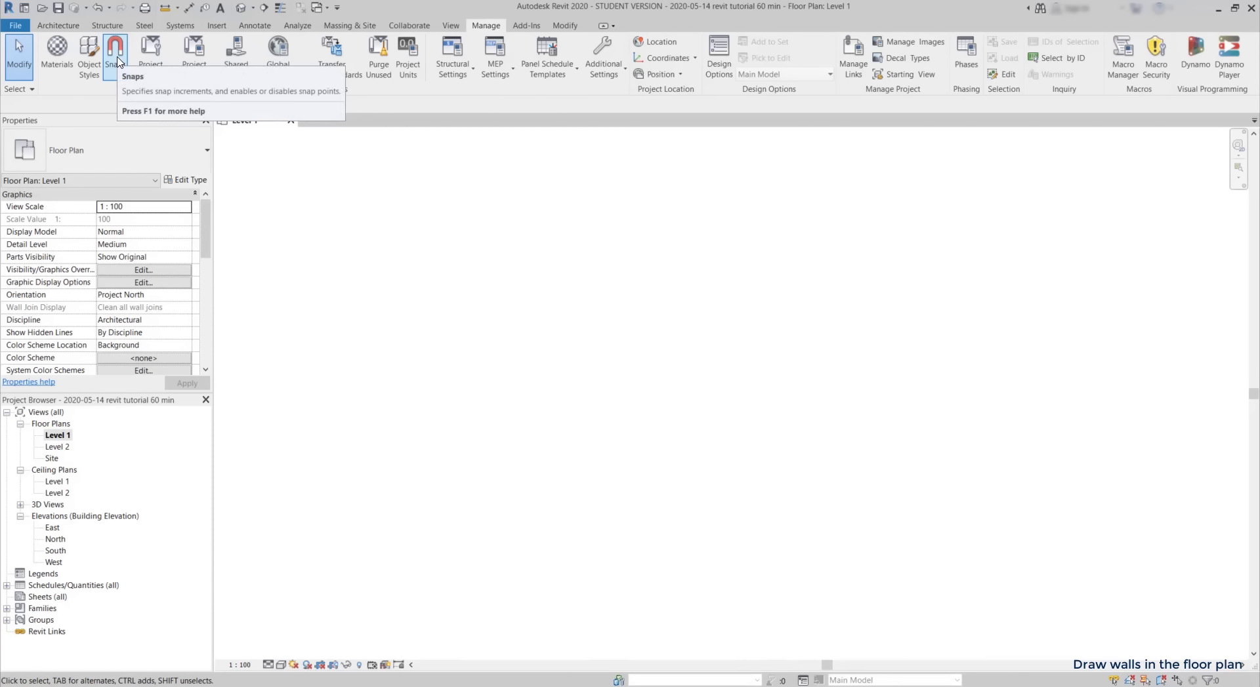
Step: Set the length dimension snap increments for the project to 1 m; 0.1 m; 0.01
{"action": "left_click", "coordinate": [116, 56]}
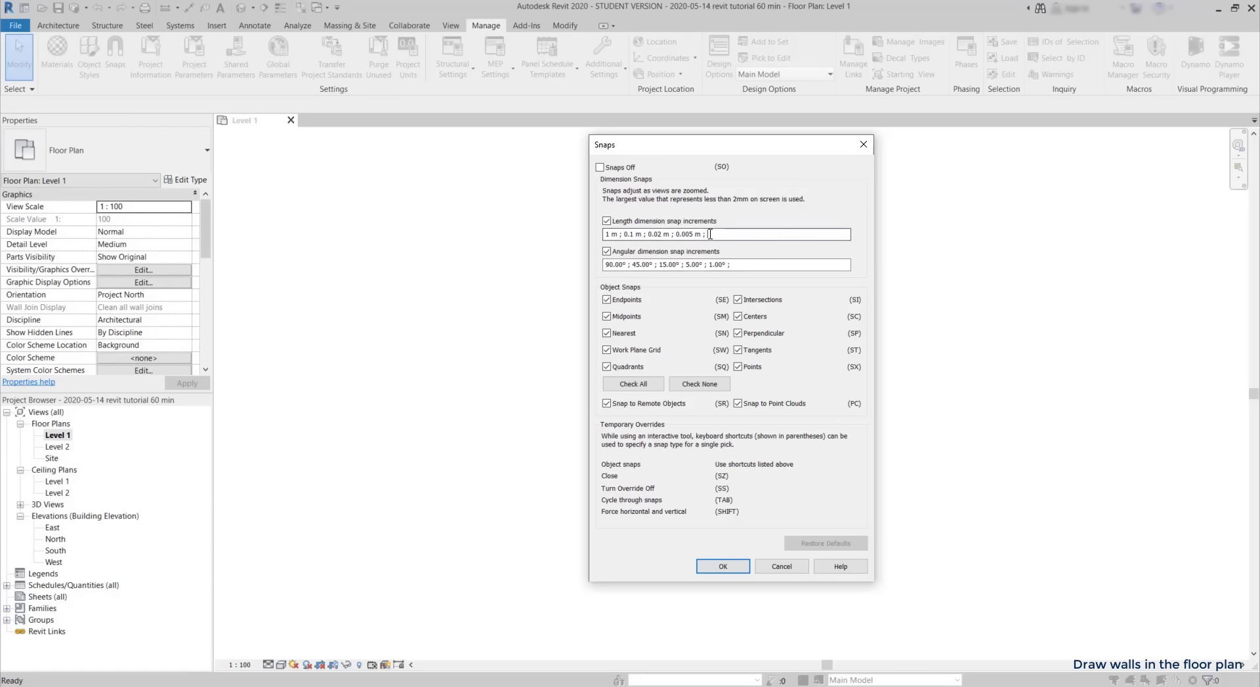
{"action": "left_click_drag", "start_coordinate": [710, 234], "coordinate": [658, 235]}
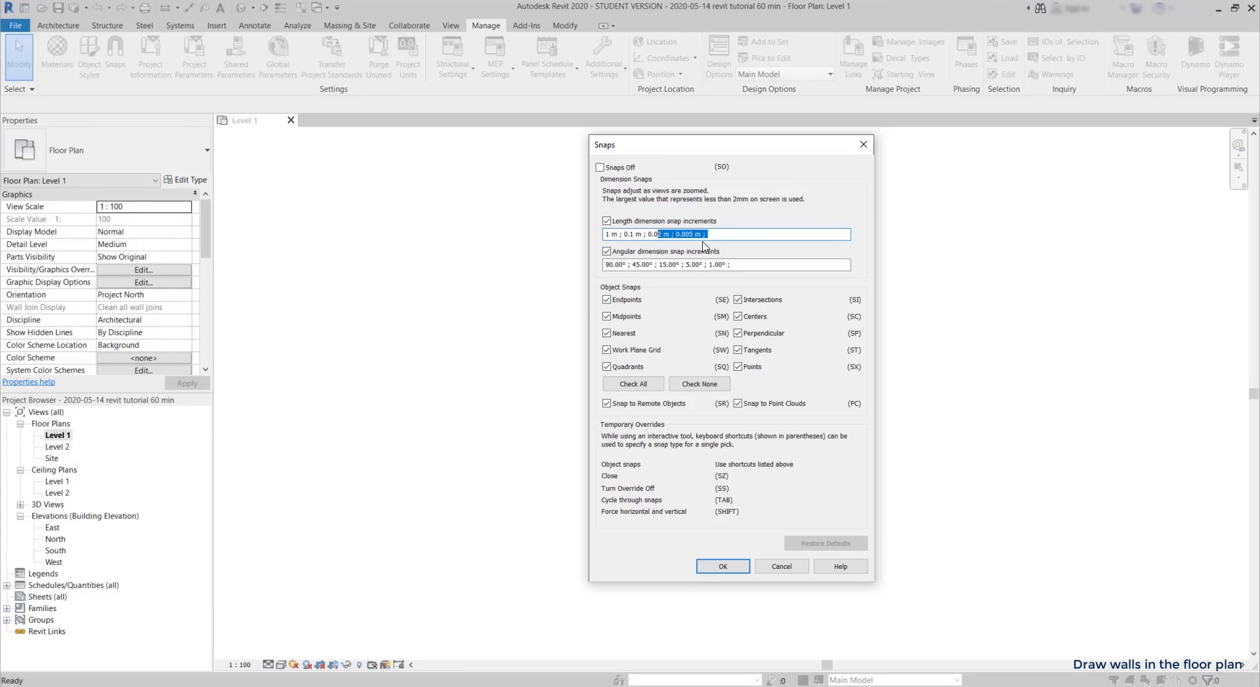
{"action": "key", "text": "BackSpace"}
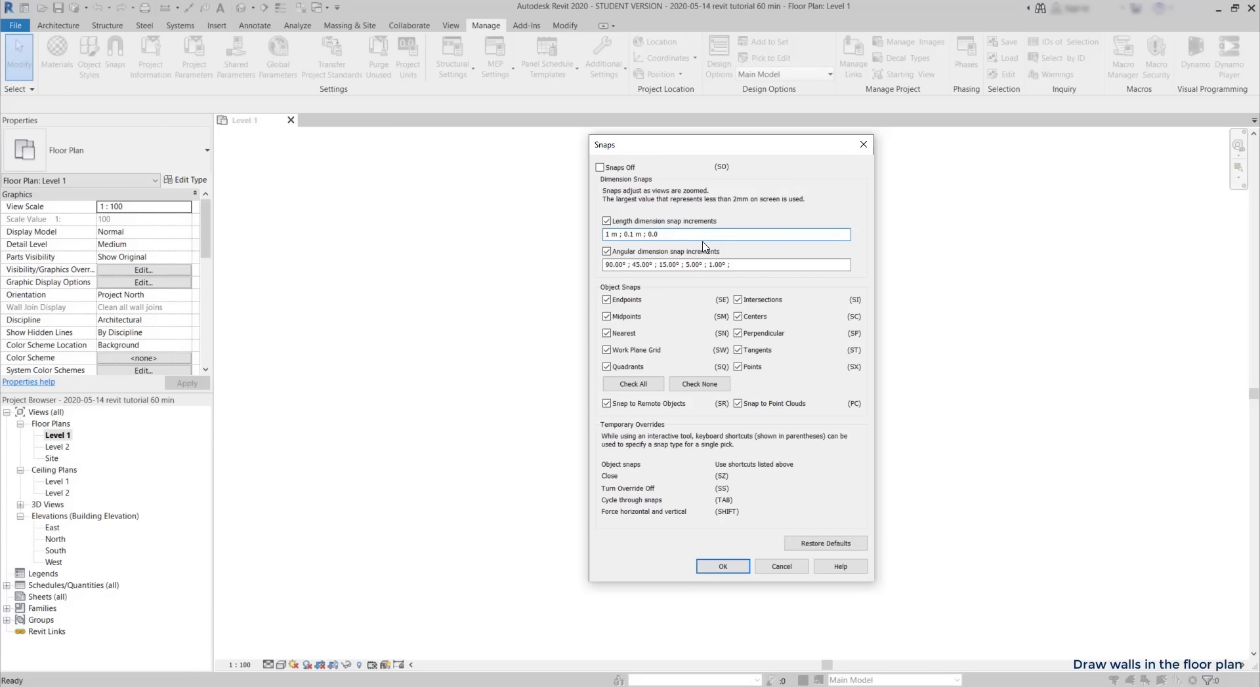
{"action": "type", "text": "1"}
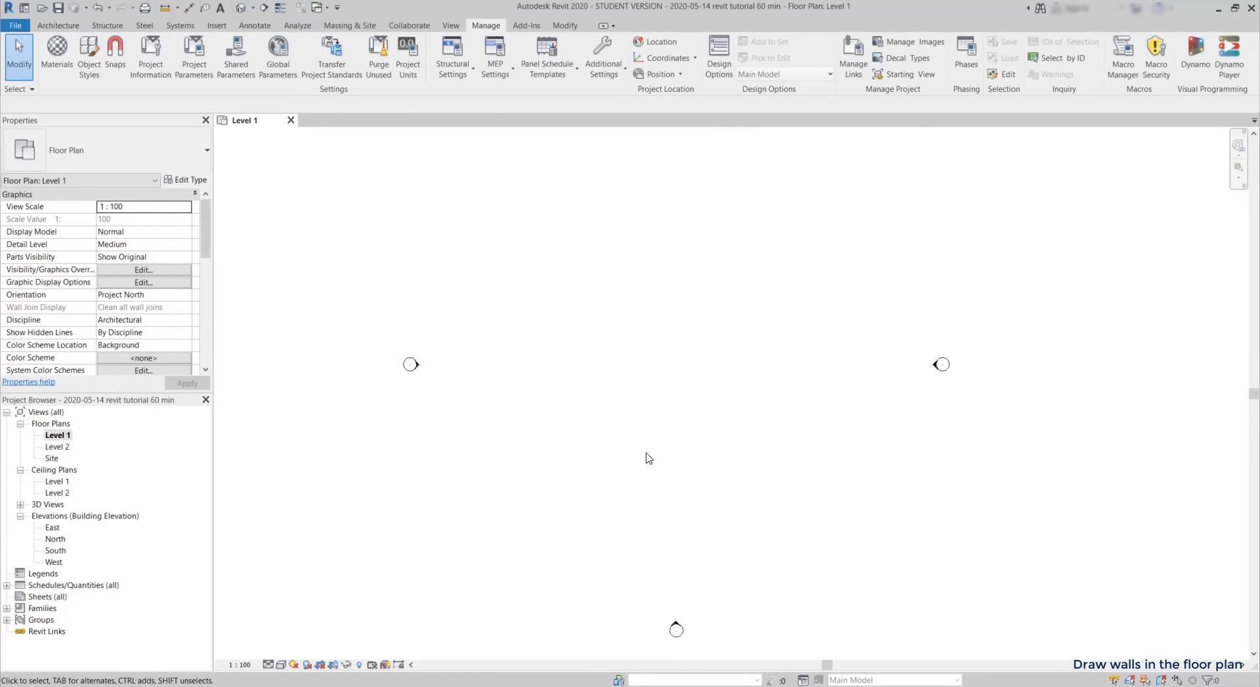
Step: Draw an architectural wall 4.6 m long horizontally to the left and continue it 8.3 m vertically upward
{"action": "key", "text": "w"}
{"action": "key", "text": "a"}
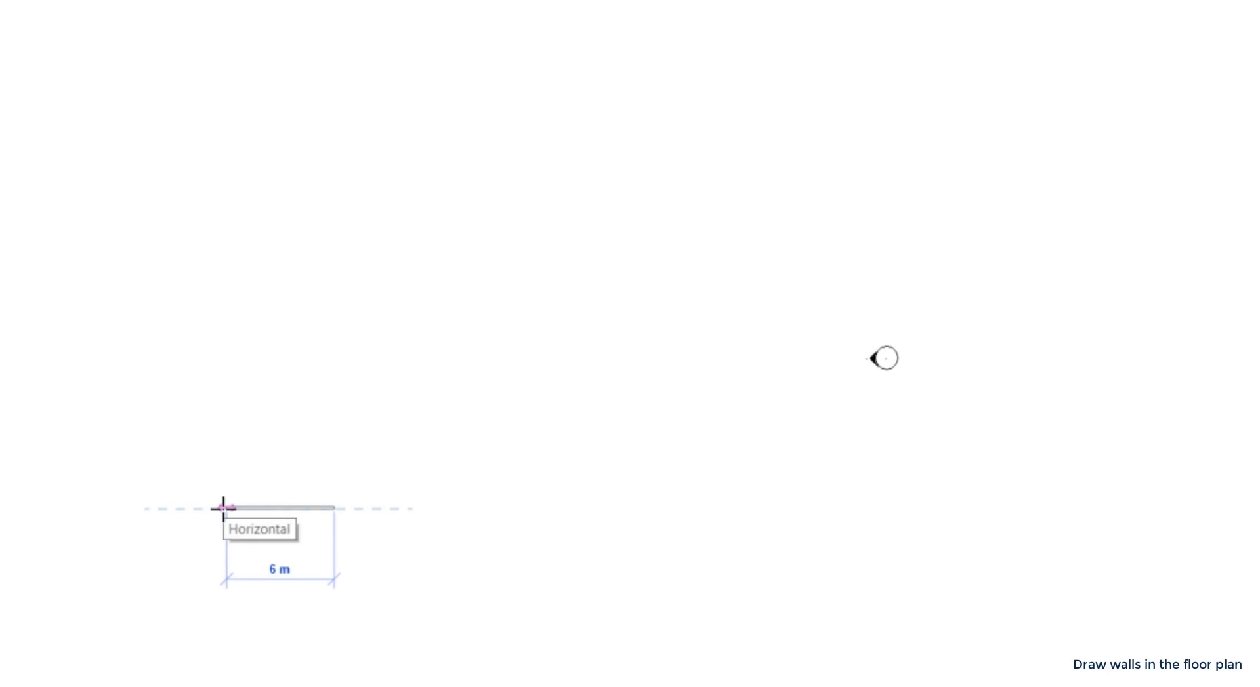
{"action": "type", "text": "4.6"}
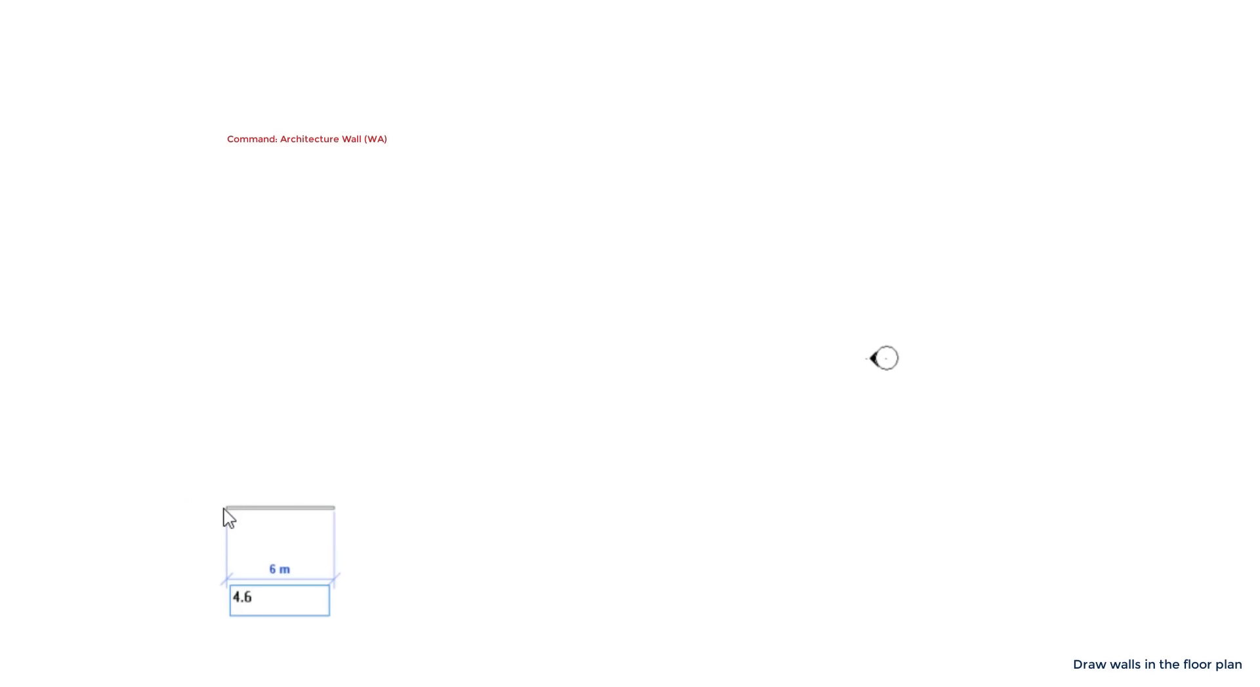
{"action": "key", "text": "Return"}
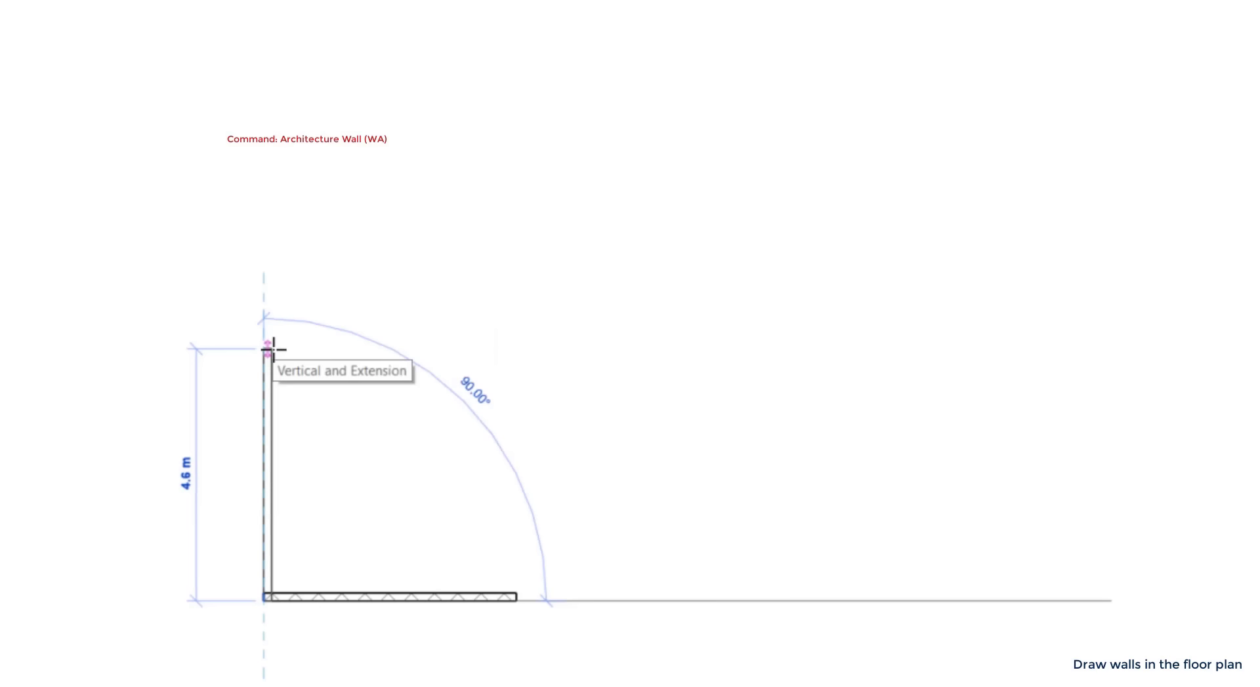
{"action": "type", "text": "8.3"}
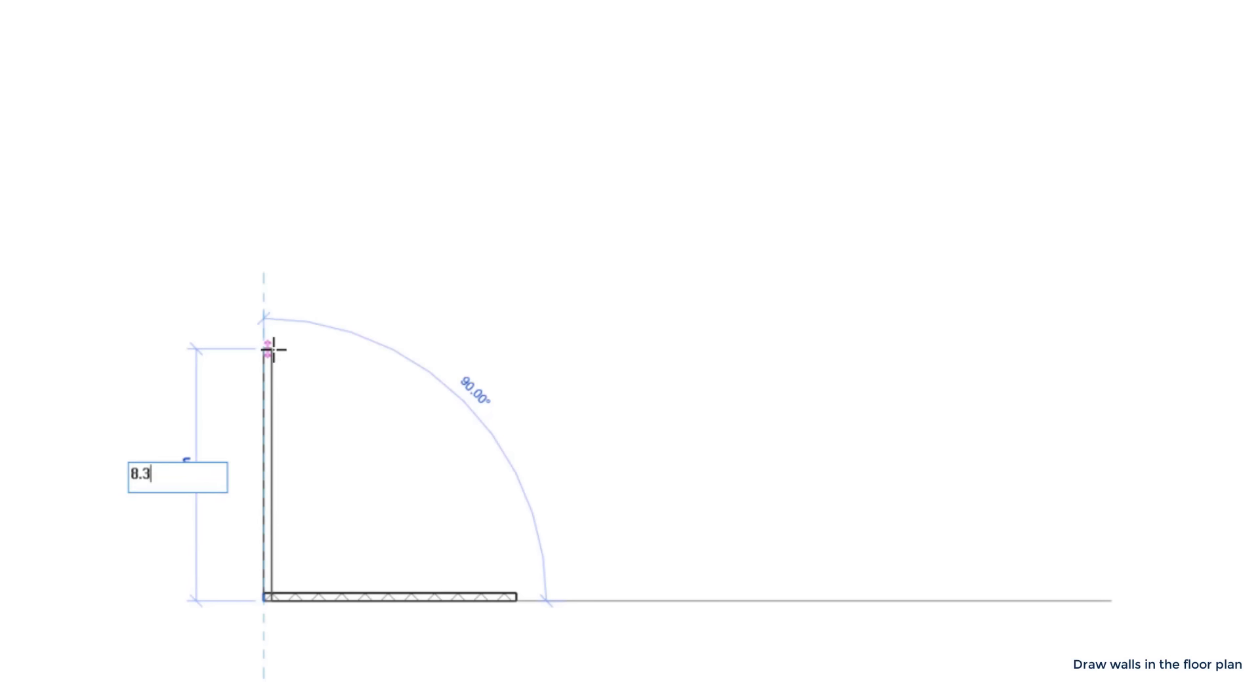
{"action": "key", "text": "Return"}
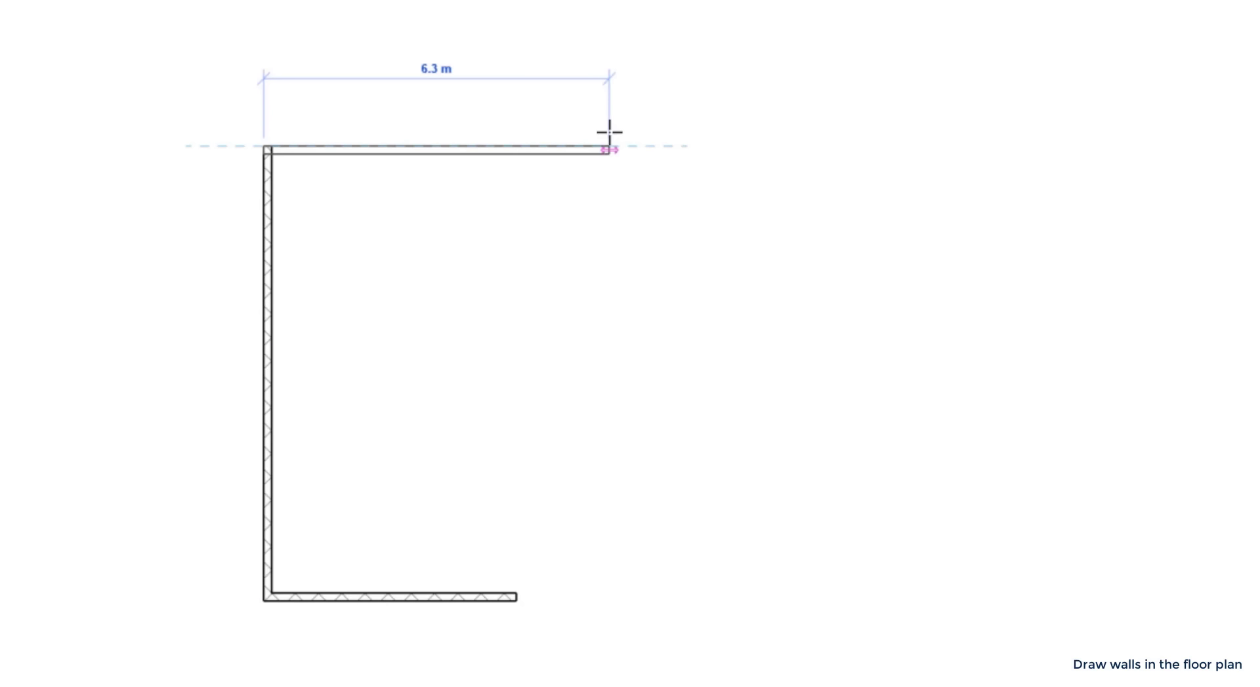
Step: Continue the wall chain 12.9 m horizontally to the right and 9 m vertically downward, ending the chain there
{"action": "type", "text": "12.83"}
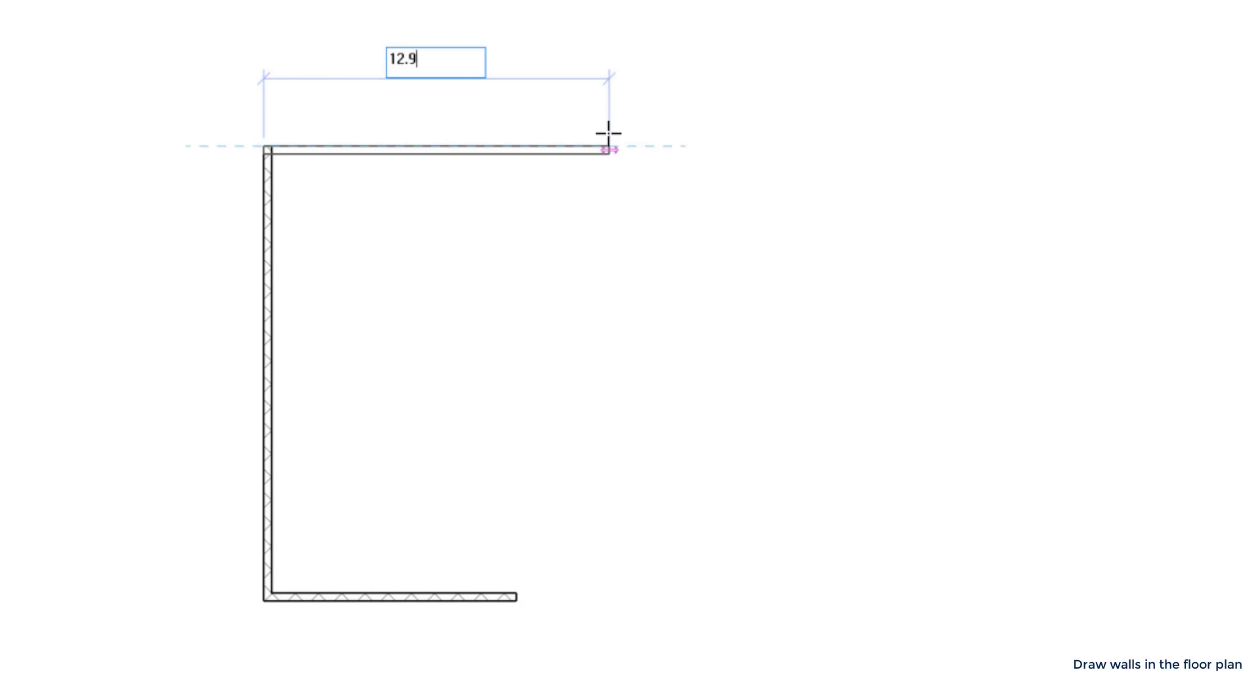
{"action": "key", "text": "Return"}
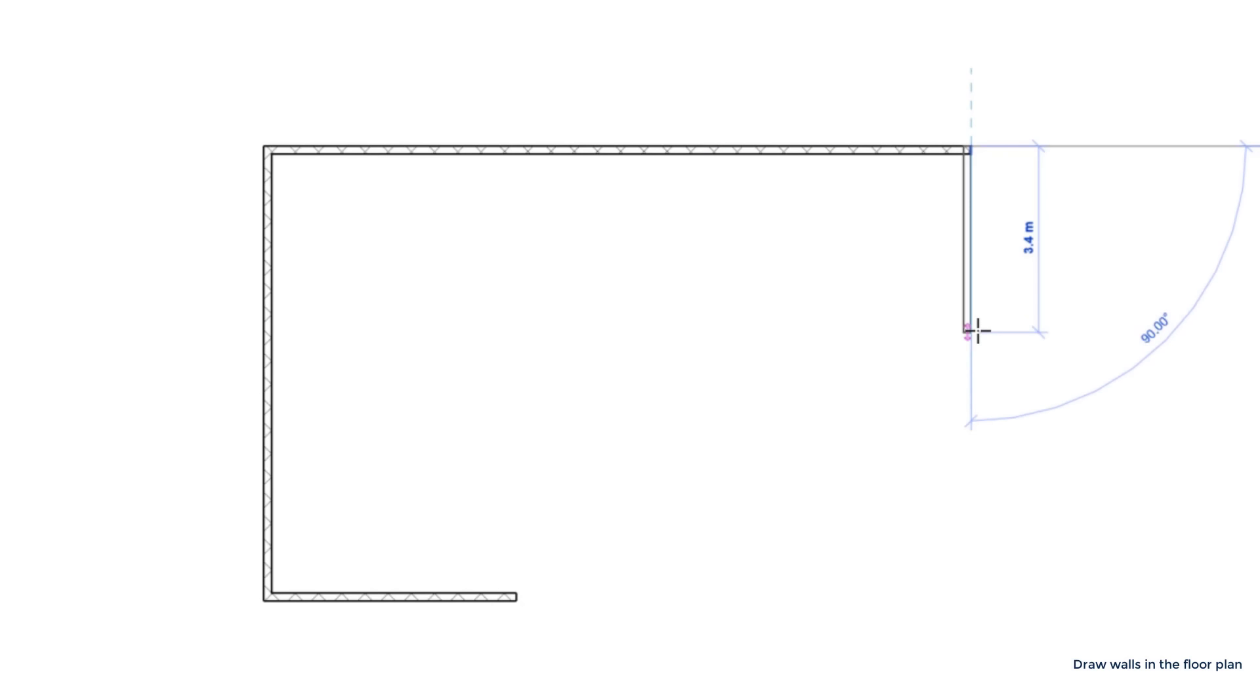
{"action": "type", "text": "9"}
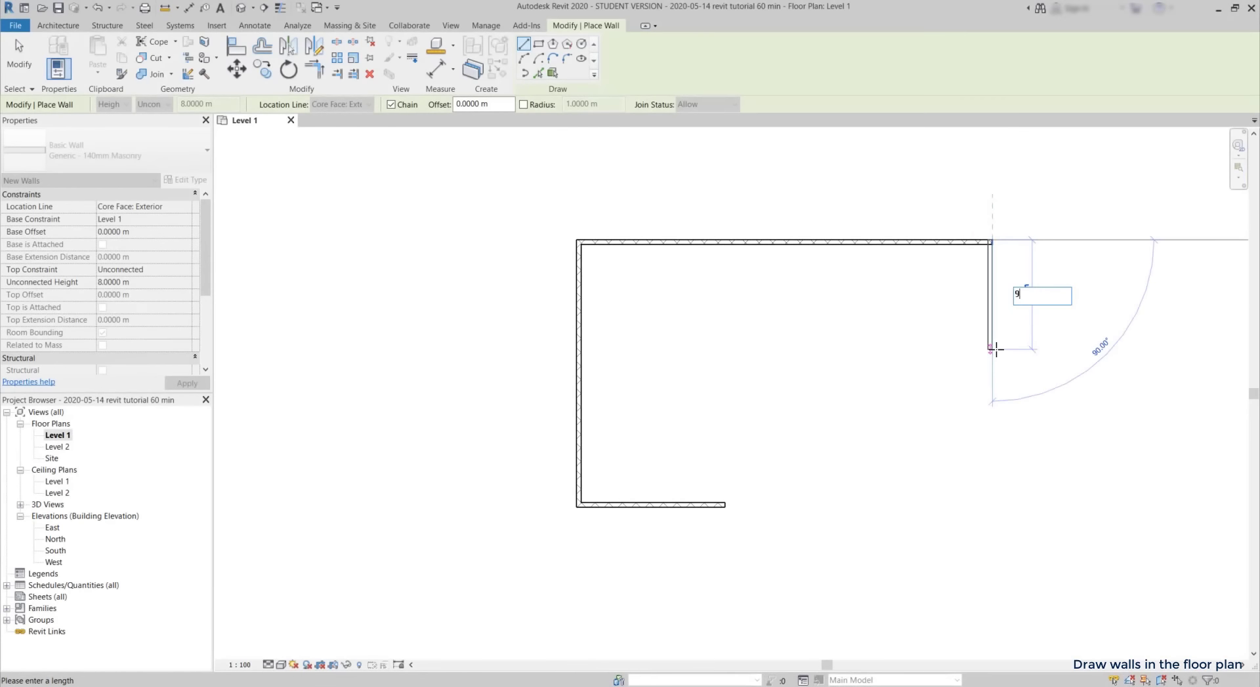
{"action": "key", "text": "Return"}
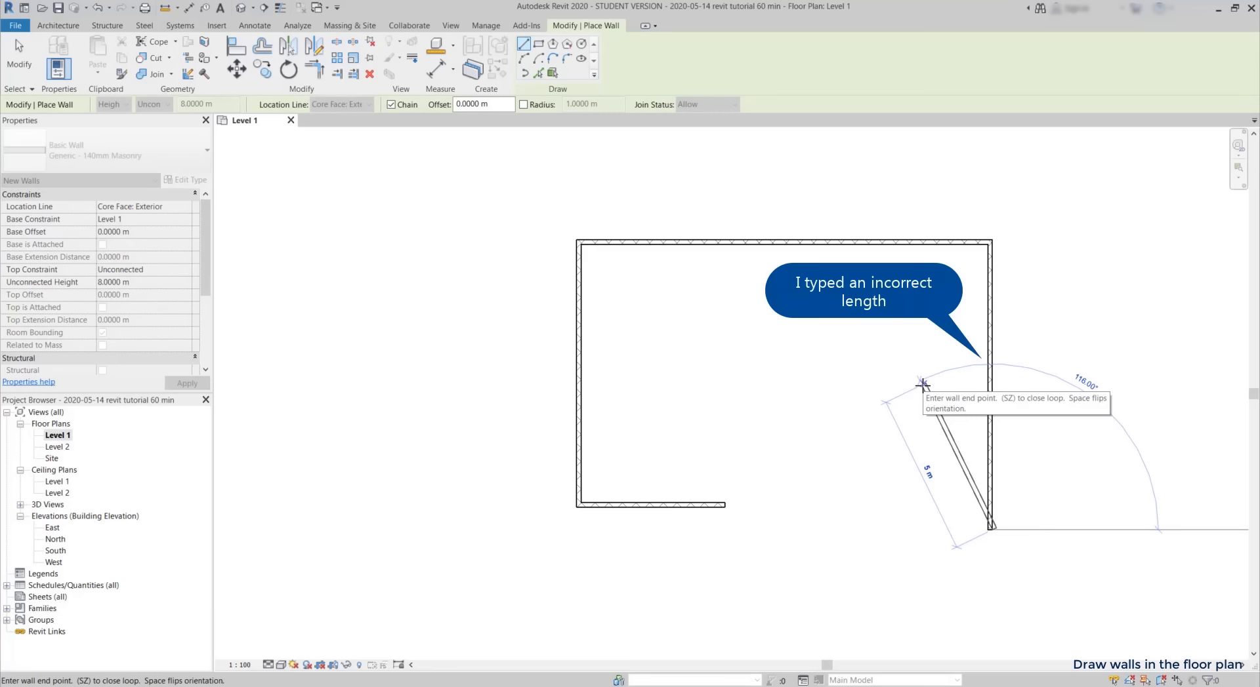
{"action": "key", "text": "Escape"}
{"action": "key", "text": "Escape"}
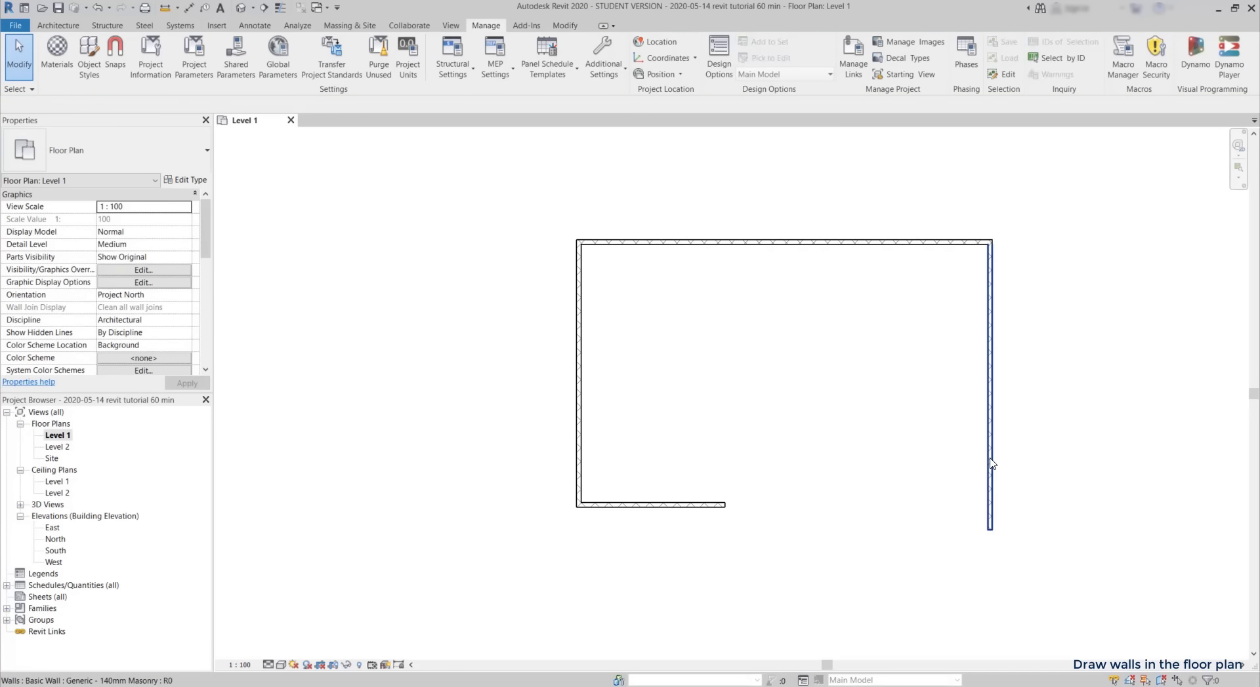
Step: Set the length of the right-hand vertical wall to 6 m
{"action": "left_click", "coordinate": [988, 460]}
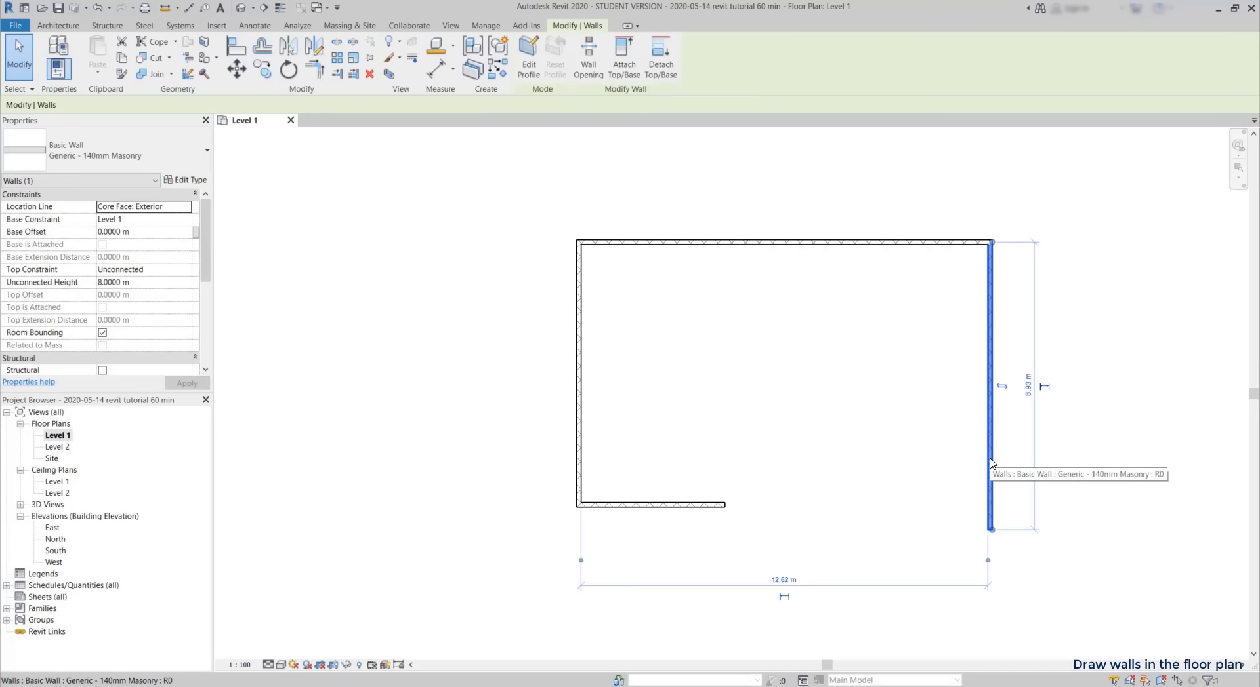
{"action": "left_click", "coordinate": [1028, 386]}
{"action": "type", "text": "6"}
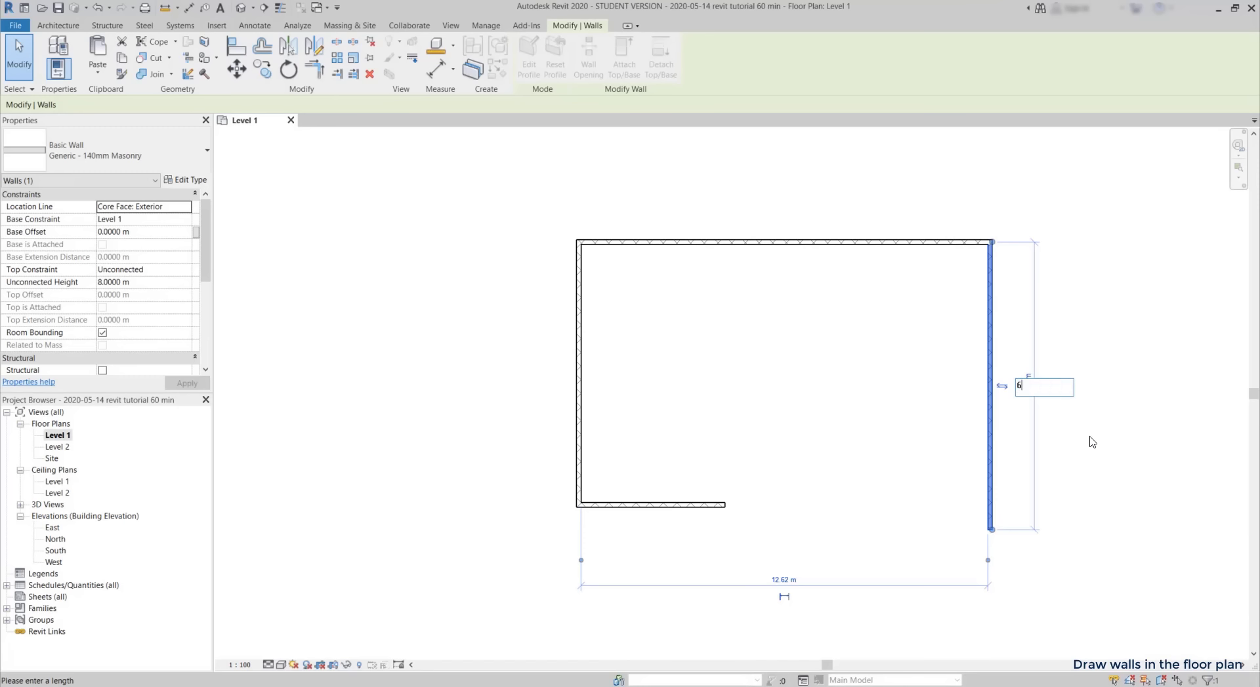
{"action": "key", "text": "Return"}
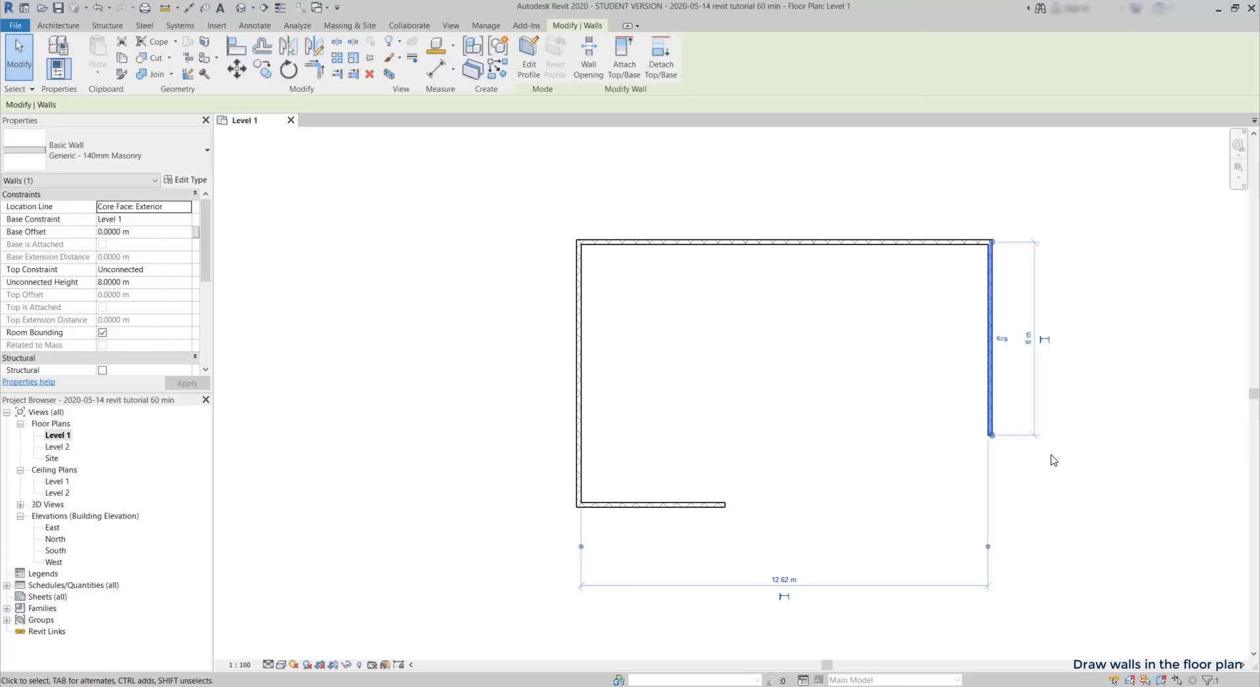
{"action": "key", "text": "Escape"}
Step: Draw an 8.3 m wall leftward from the right wall's lower end and close the outline down to the bottom wall's open end
{"action": "key", "text": "w"}
{"action": "key", "text": "a"}
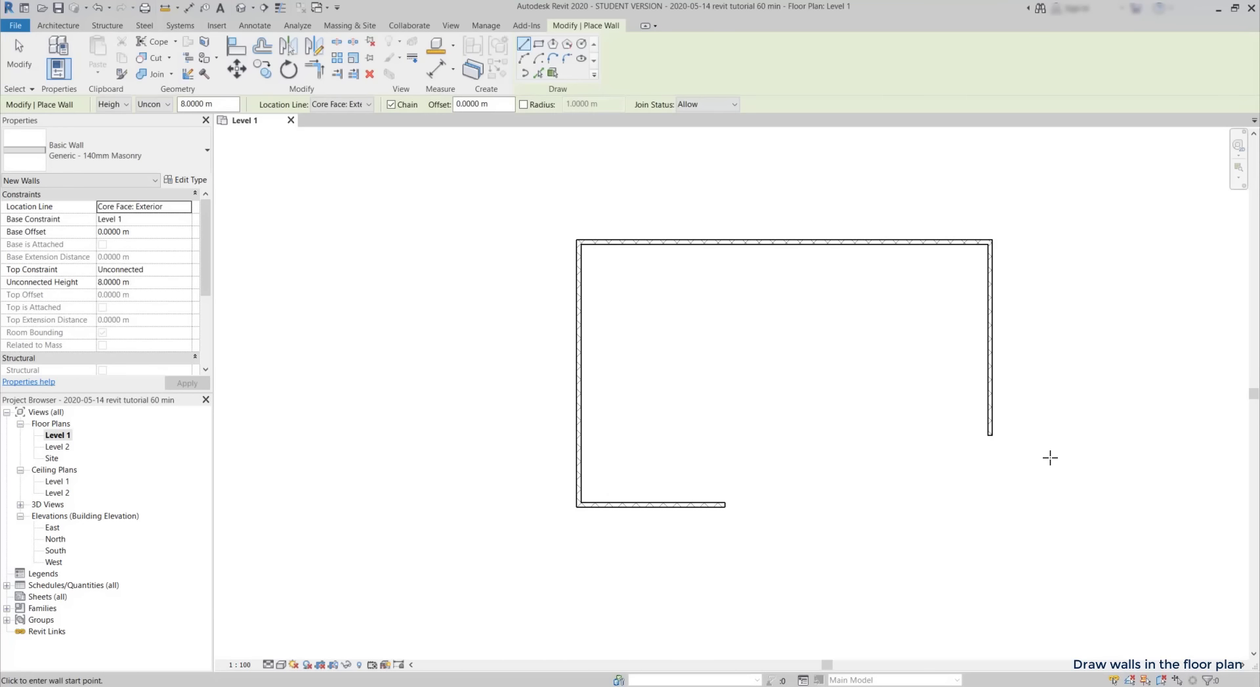
{"action": "scroll", "coordinate": [1015, 448], "scroll_direction": "up", "scroll_amount": 2}
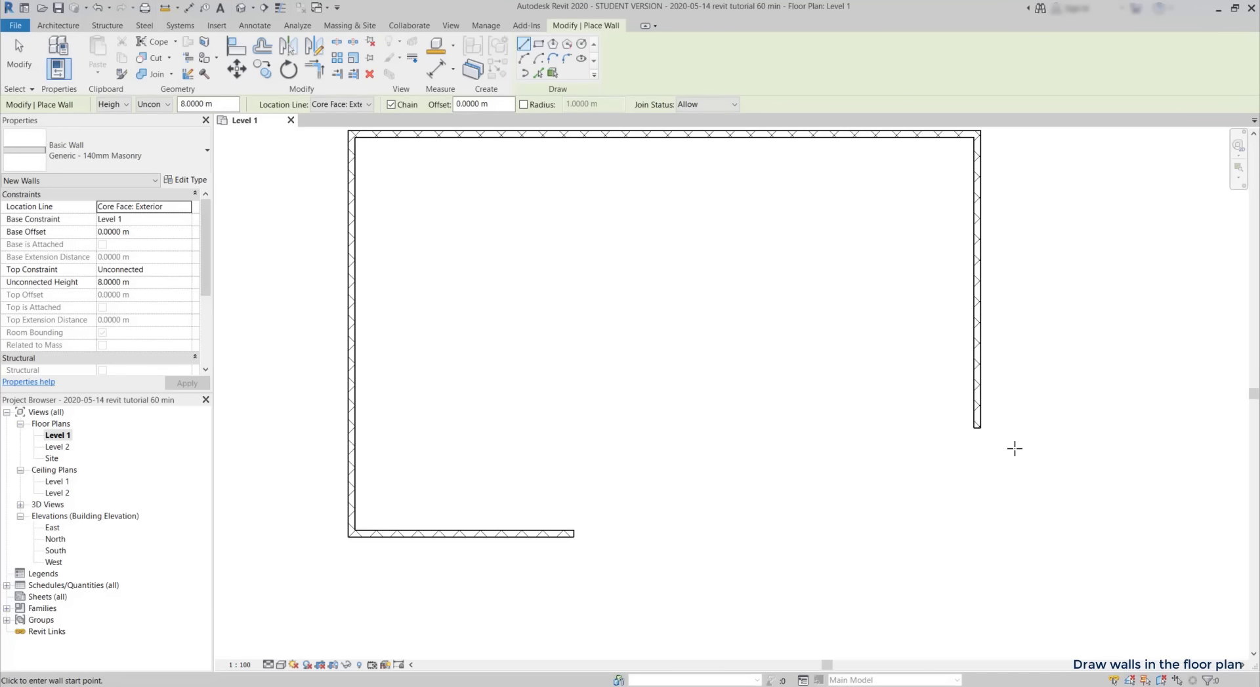
{"action": "left_click", "coordinate": [978, 427]}
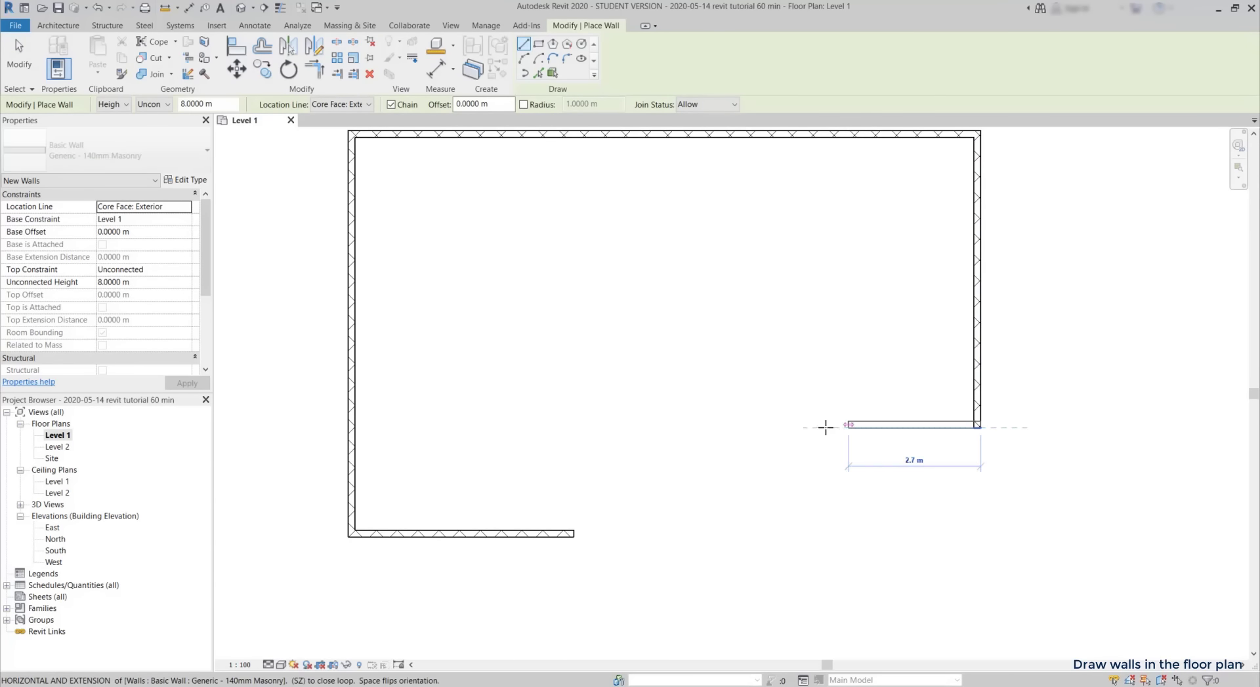
{"action": "type", "text": "8.3"}
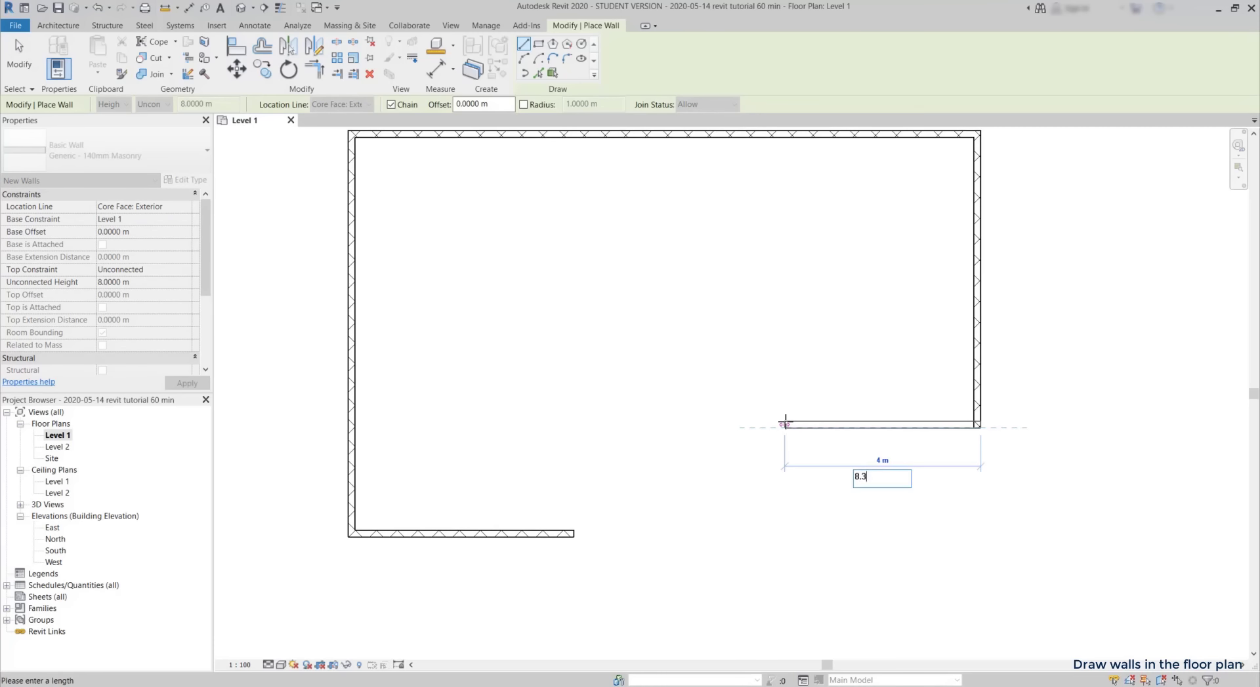
{"action": "key", "text": "Return"}
{"action": "left_click", "coordinate": [572, 534]}
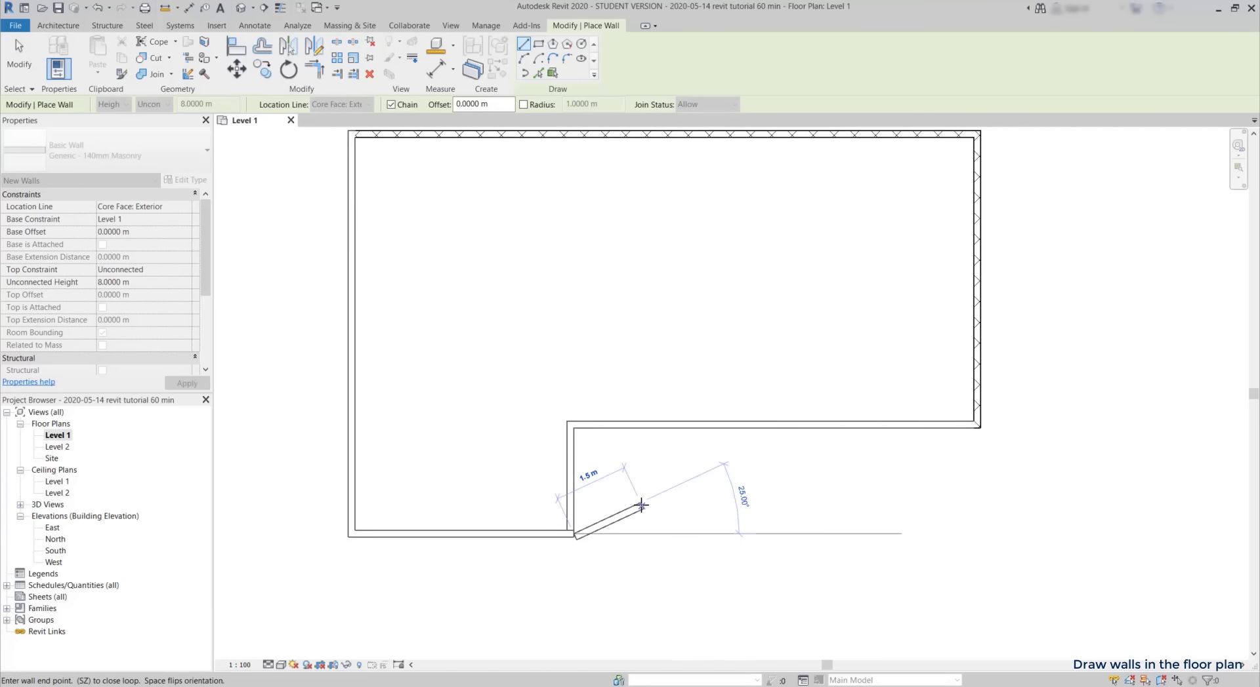
{"action": "key", "text": "Escape"}
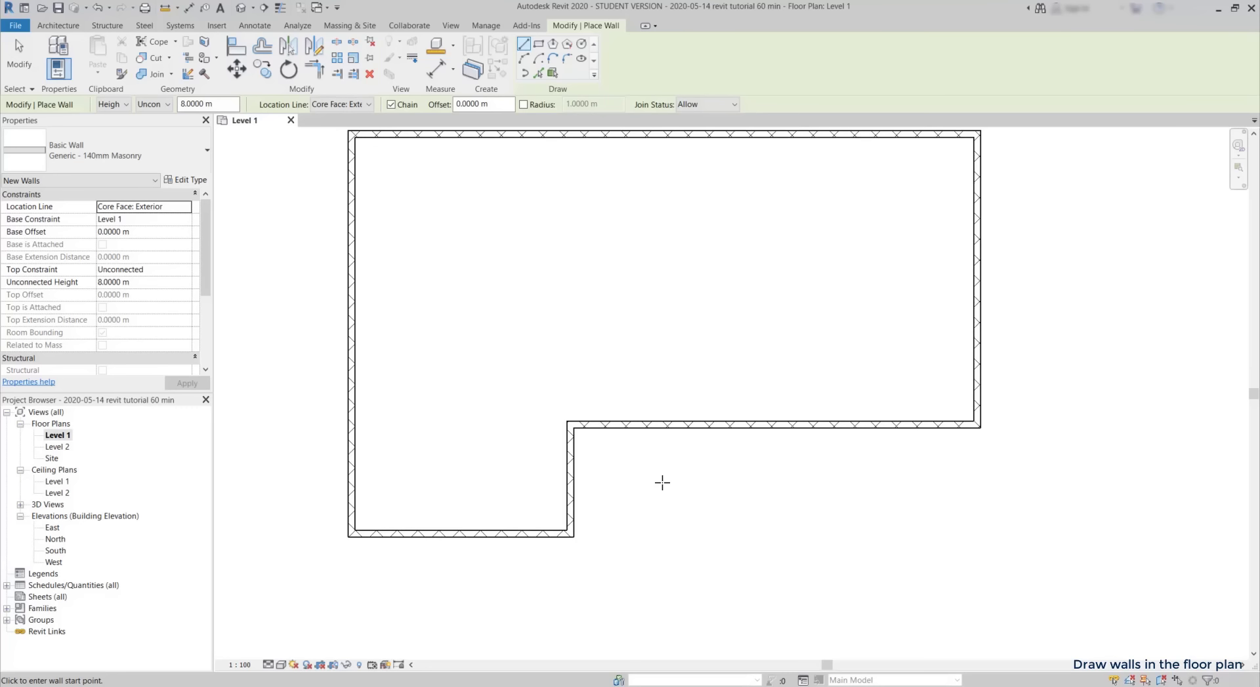
{"action": "key", "text": "Escape"}
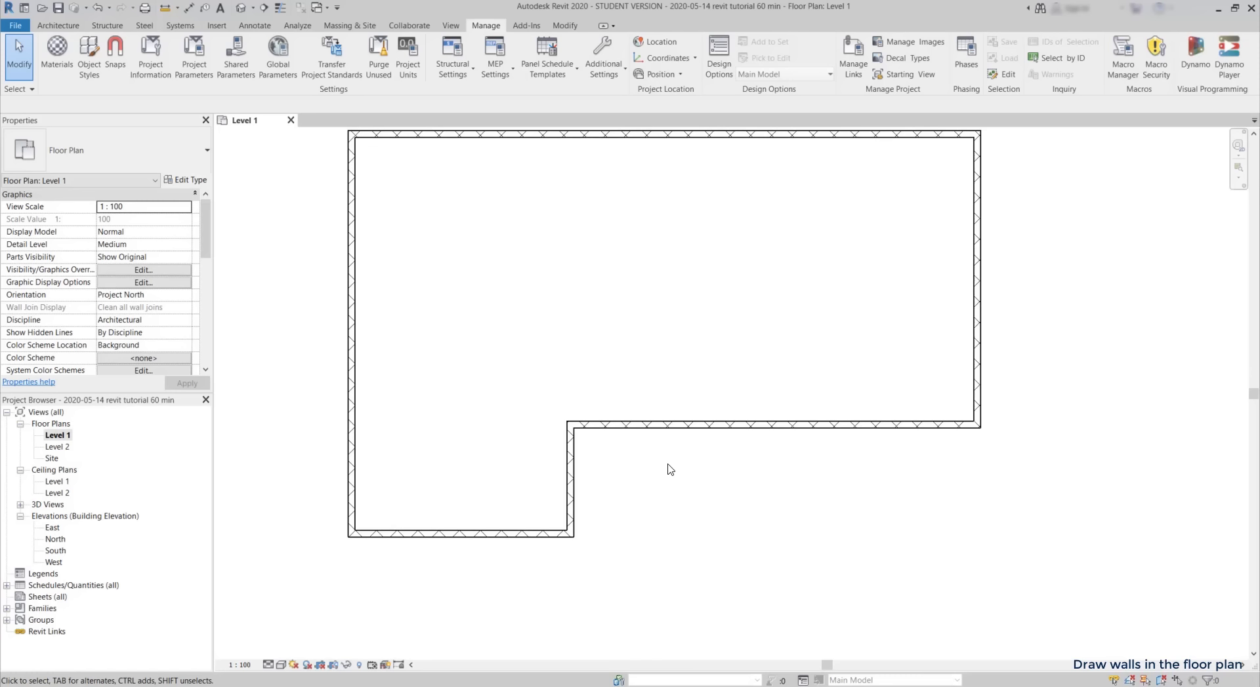
Step: Change all six exterior walls to the Generic - 300mm type with Core Face: Interior as their location line
{"action": "left_click_drag", "start_coordinate": [991, 596], "coordinate": [294, 136]}
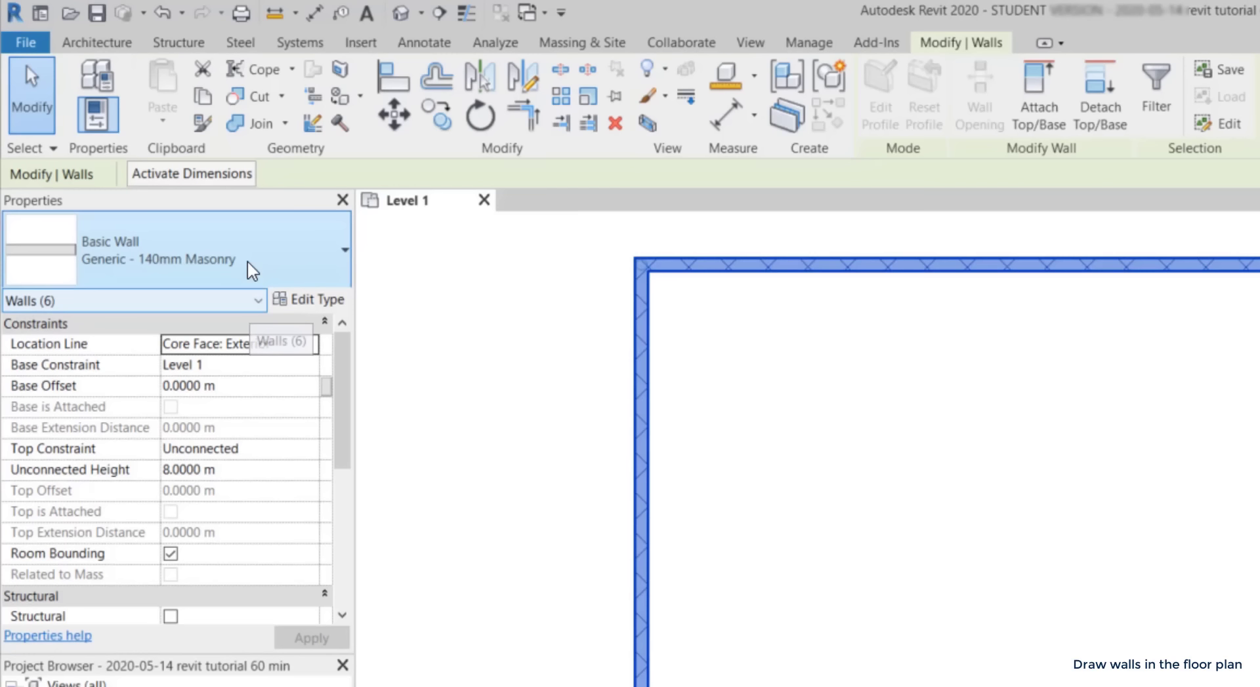
{"action": "left_click", "coordinate": [251, 269]}
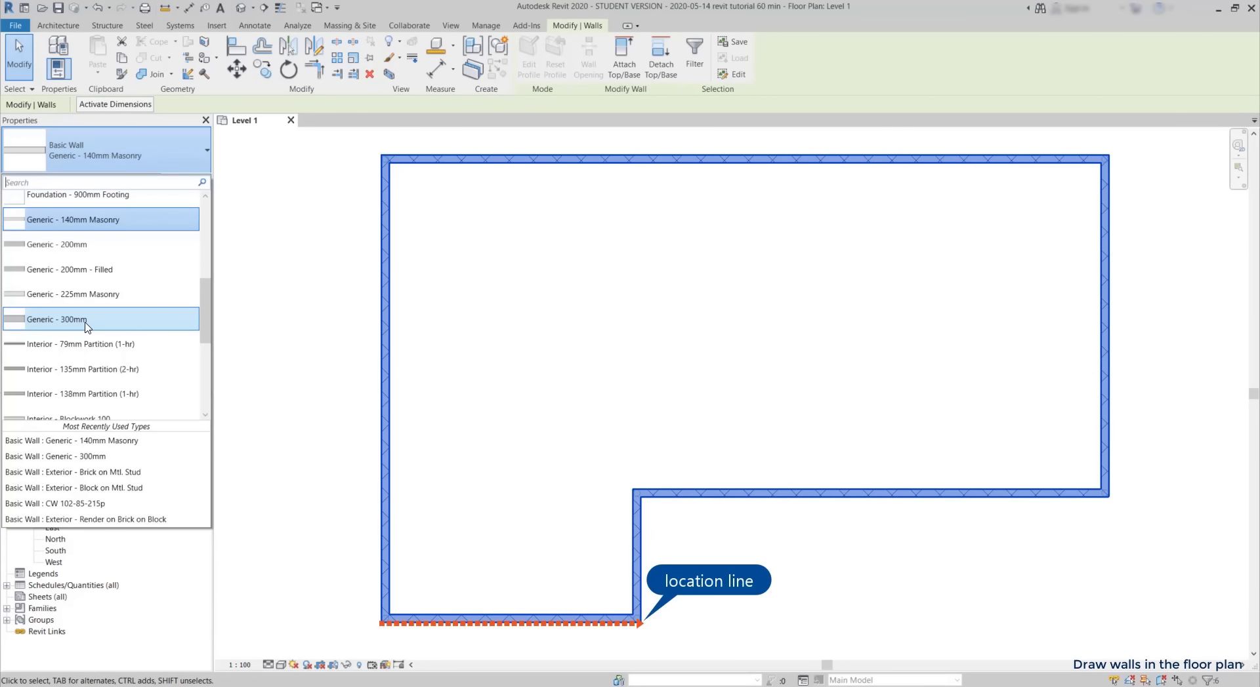
{"action": "left_click", "coordinate": [85, 321]}
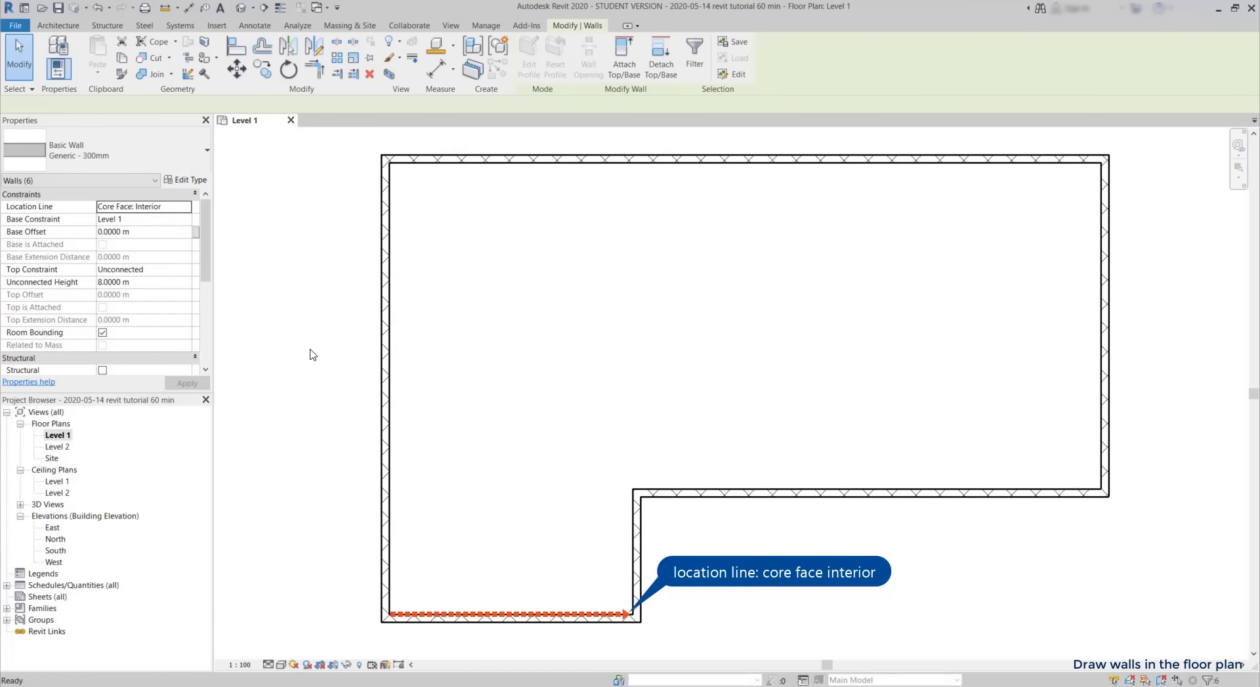
{"action": "left_click", "coordinate": [313, 355]}
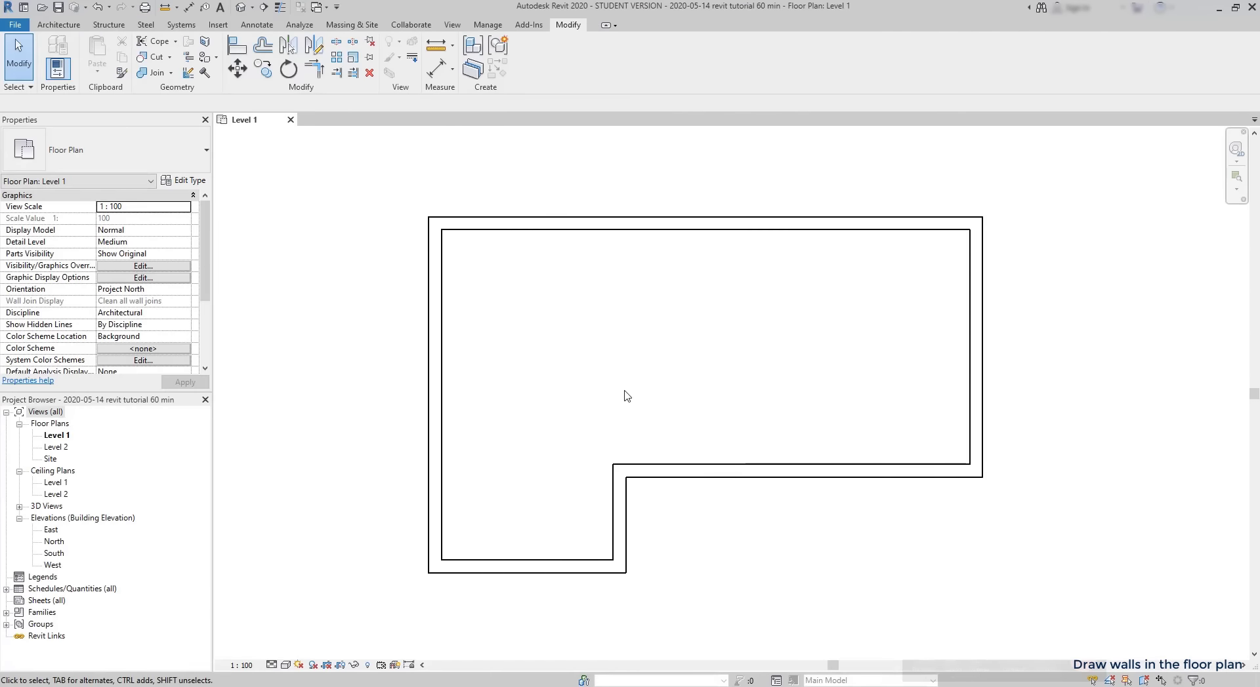
Step: Draw a vertical Generic - 140mm Masonry wall from the outline's inner notch corner up to the upper exterior wall's inner face
{"action": "left_click", "coordinate": [50, 30]}
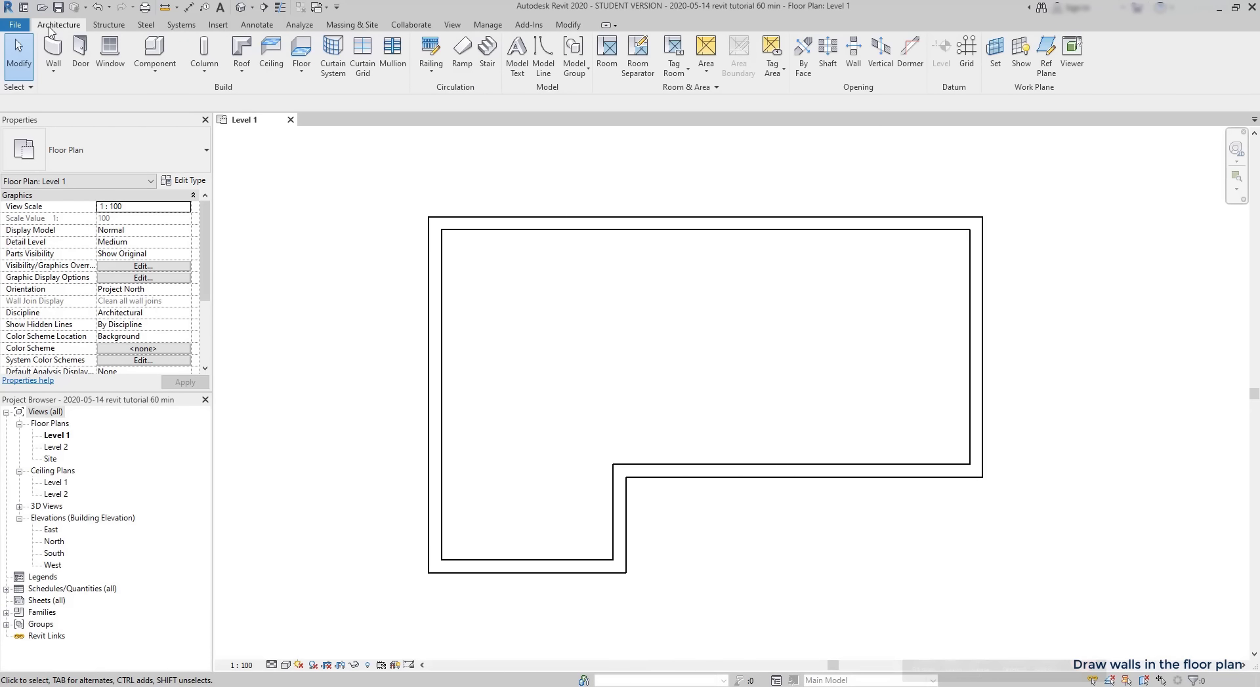
{"action": "left_click", "coordinate": [53, 75]}
{"action": "left_click", "coordinate": [85, 95]}
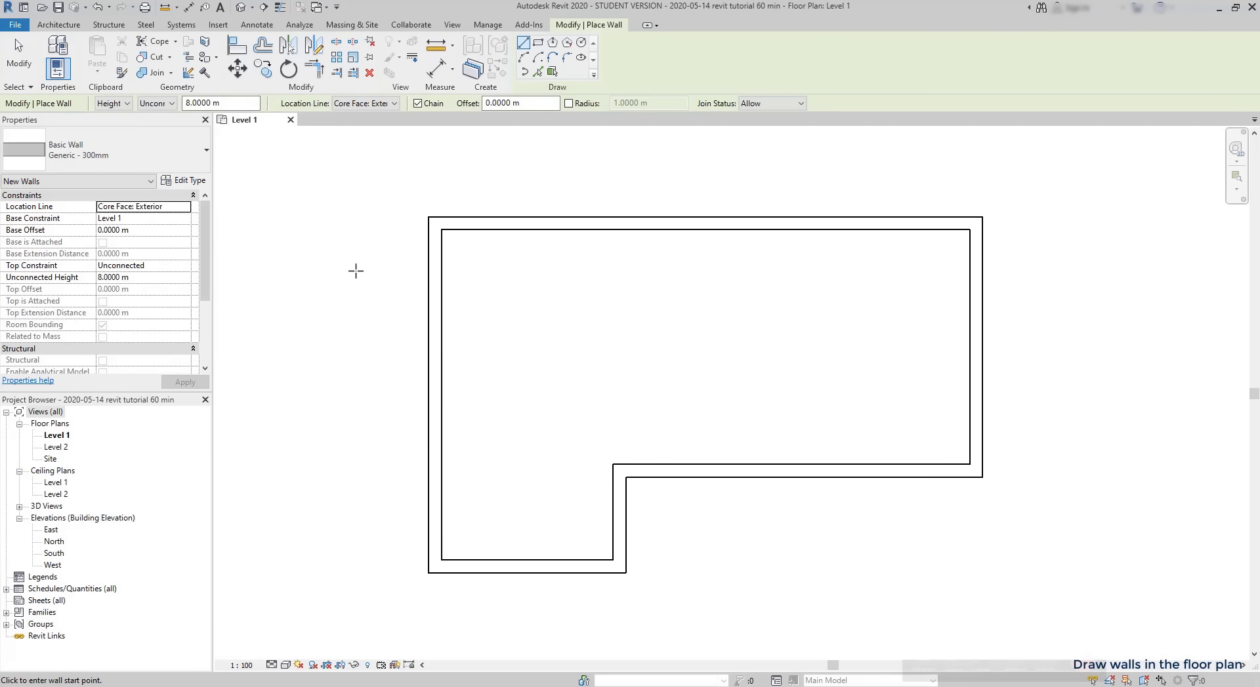
{"action": "left_click", "coordinate": [188, 168]}
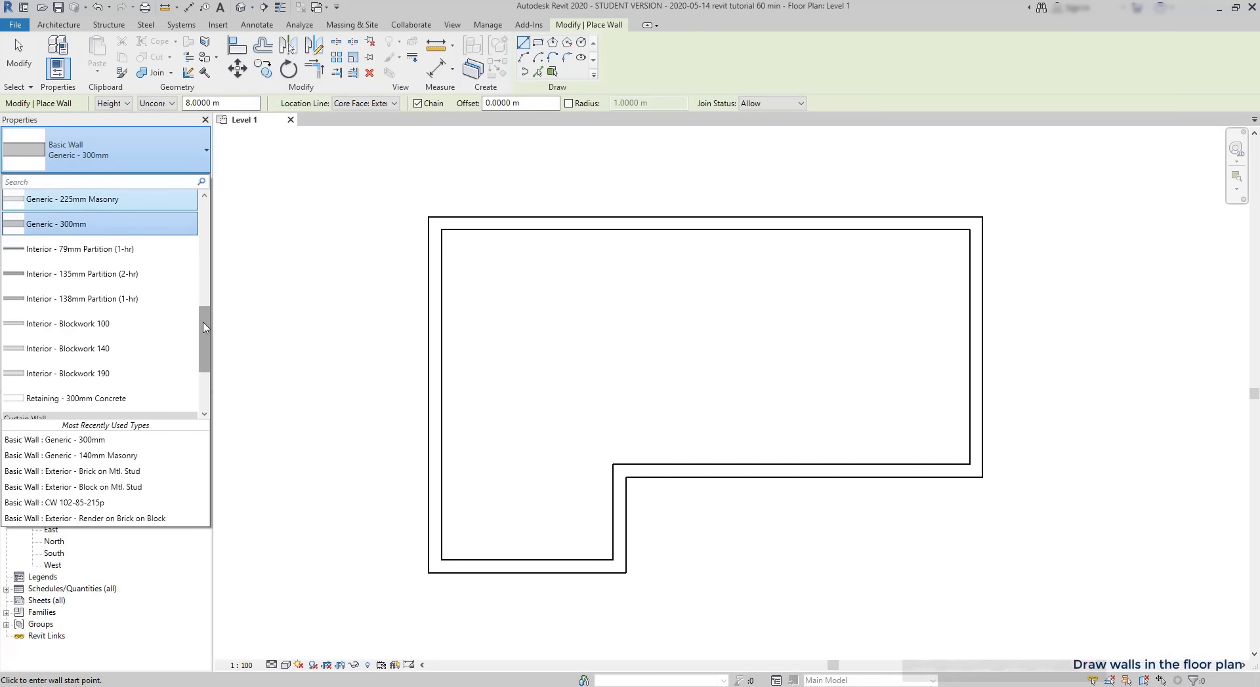
{"action": "left_click_drag", "start_coordinate": [205, 325], "coordinate": [202, 258]}
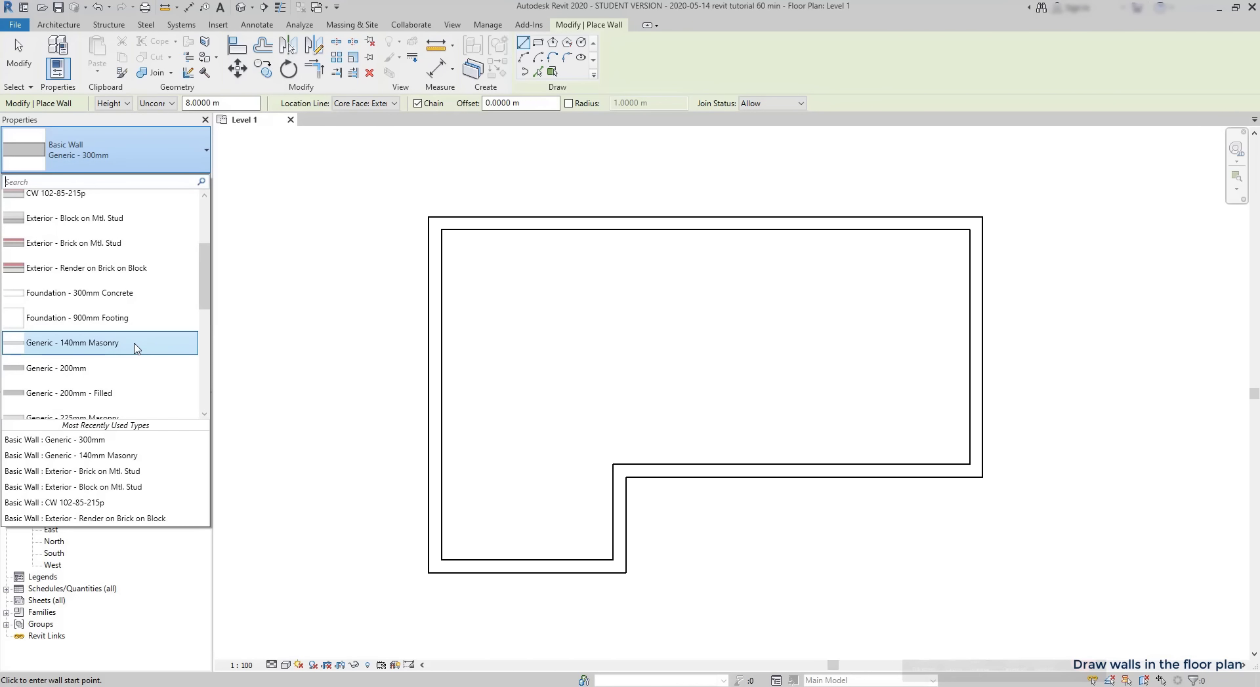
{"action": "left_click", "coordinate": [136, 346]}
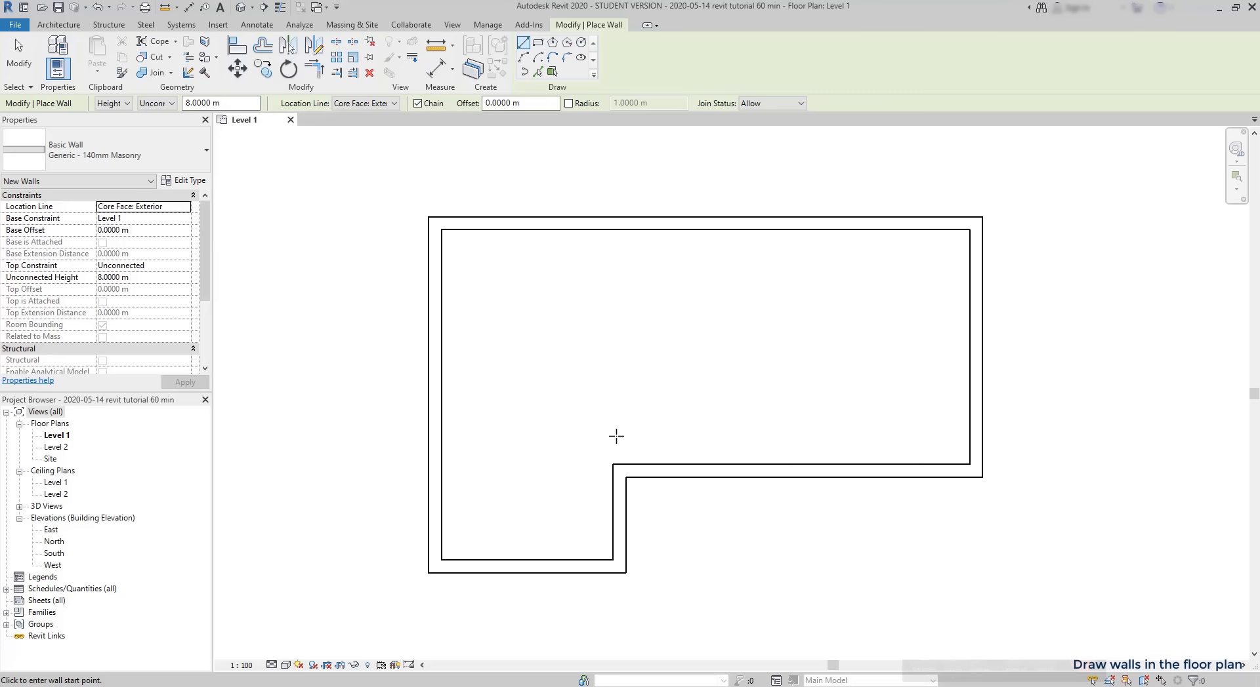
{"action": "left_click", "coordinate": [613, 465]}
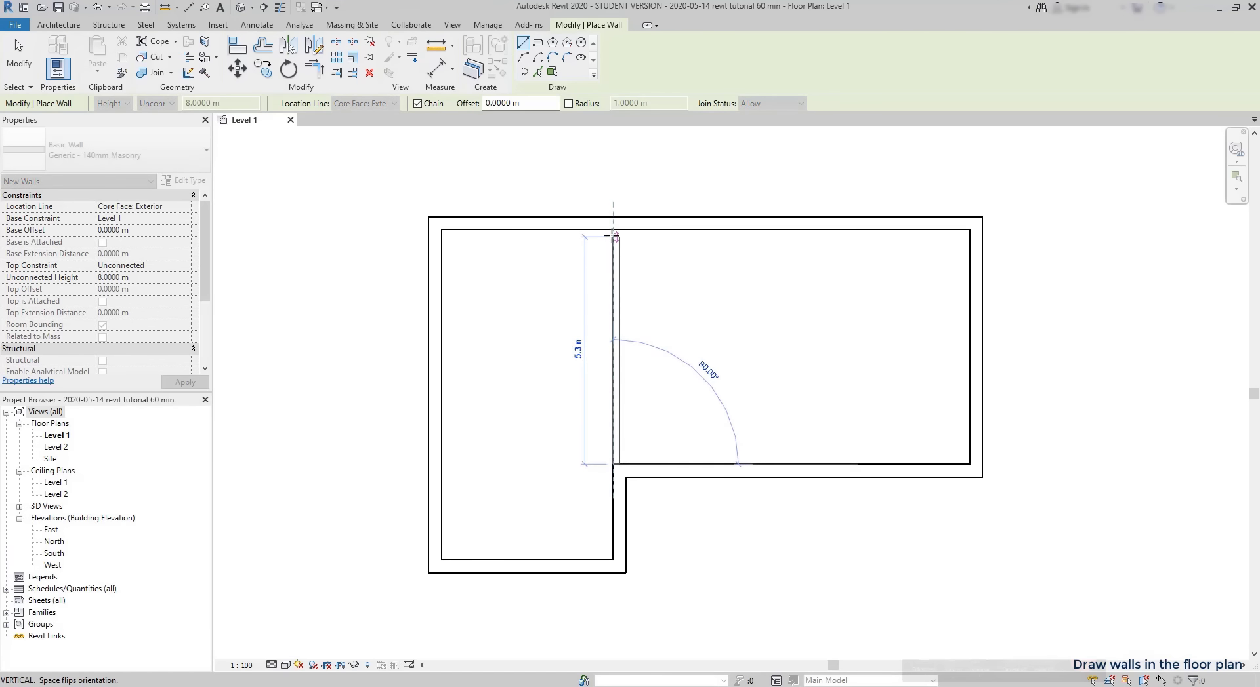
{"action": "left_click", "coordinate": [613, 230]}
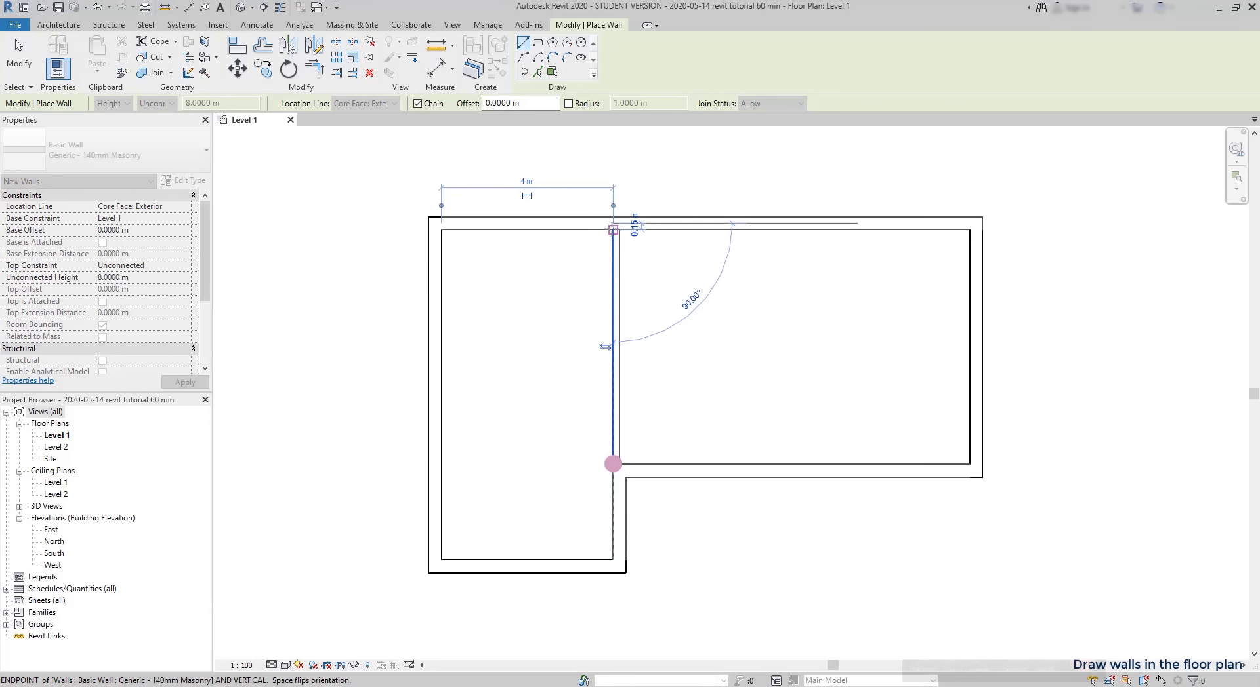
{"action": "left_click", "coordinate": [613, 231]}
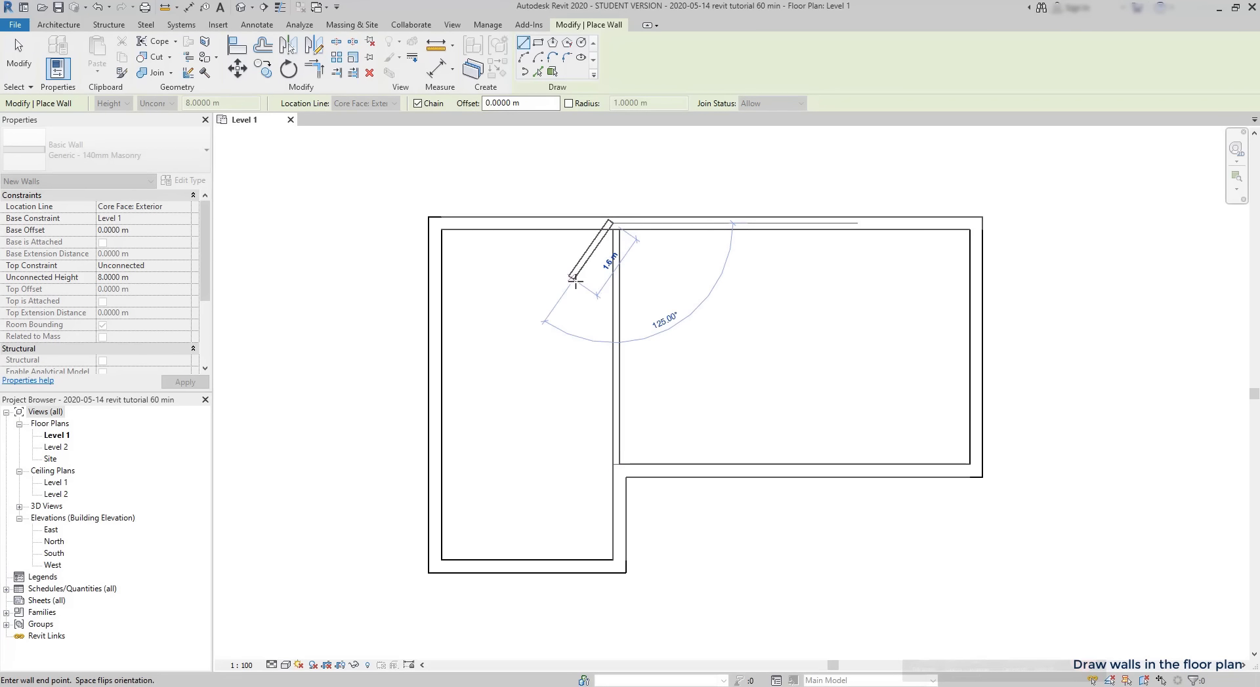
{"action": "key", "text": "Escape"}
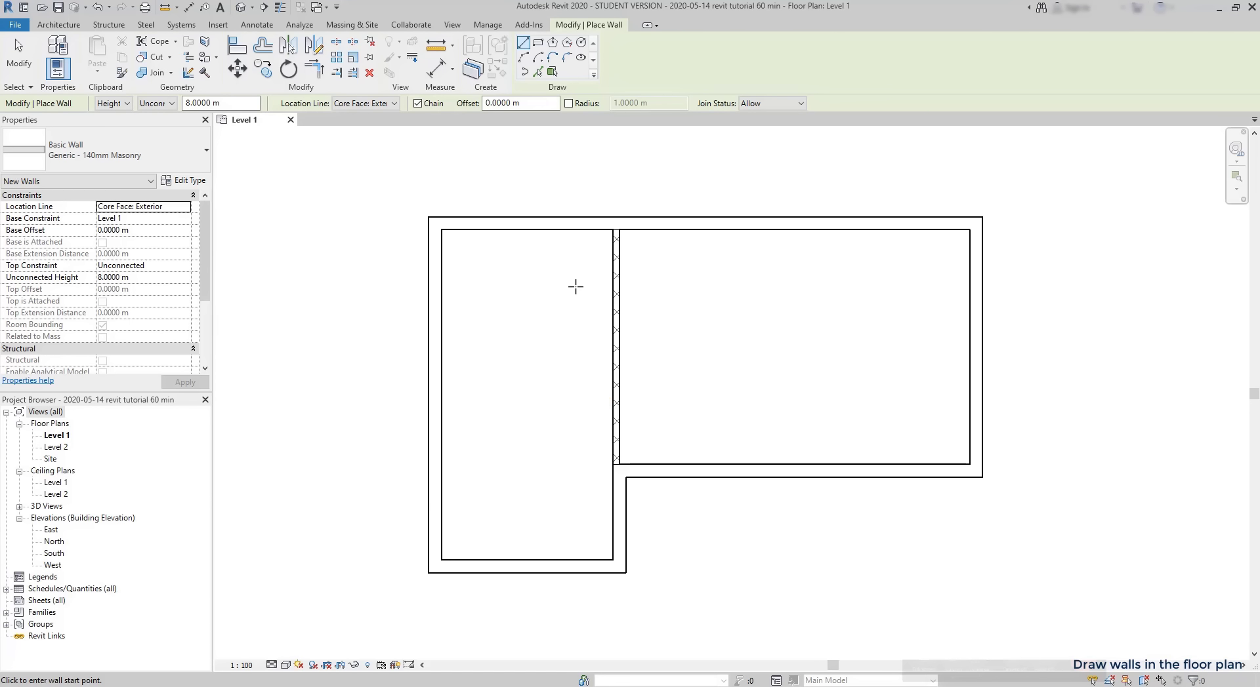
Step: Draw a horizontal partition from the left exterior wall, starting 3.8 m above its lower inner corner, across to the vertical partition
{"action": "left_click", "coordinate": [442, 560]}
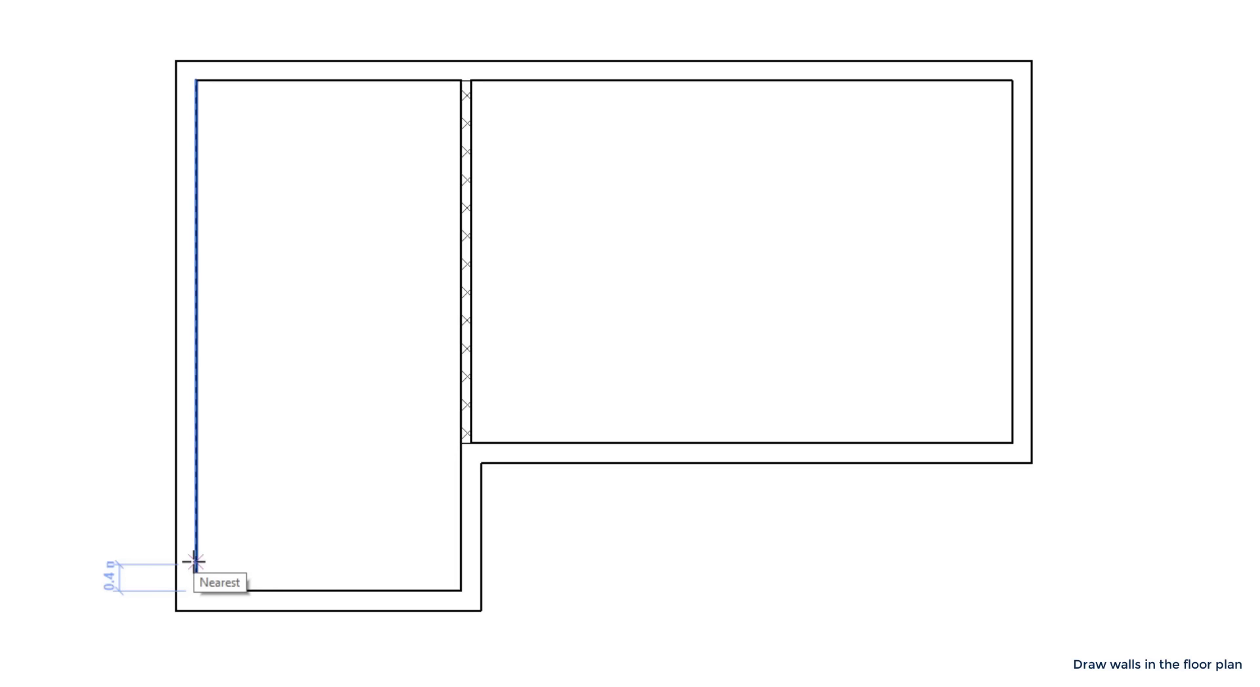
{"action": "type", "text": "3.8"}
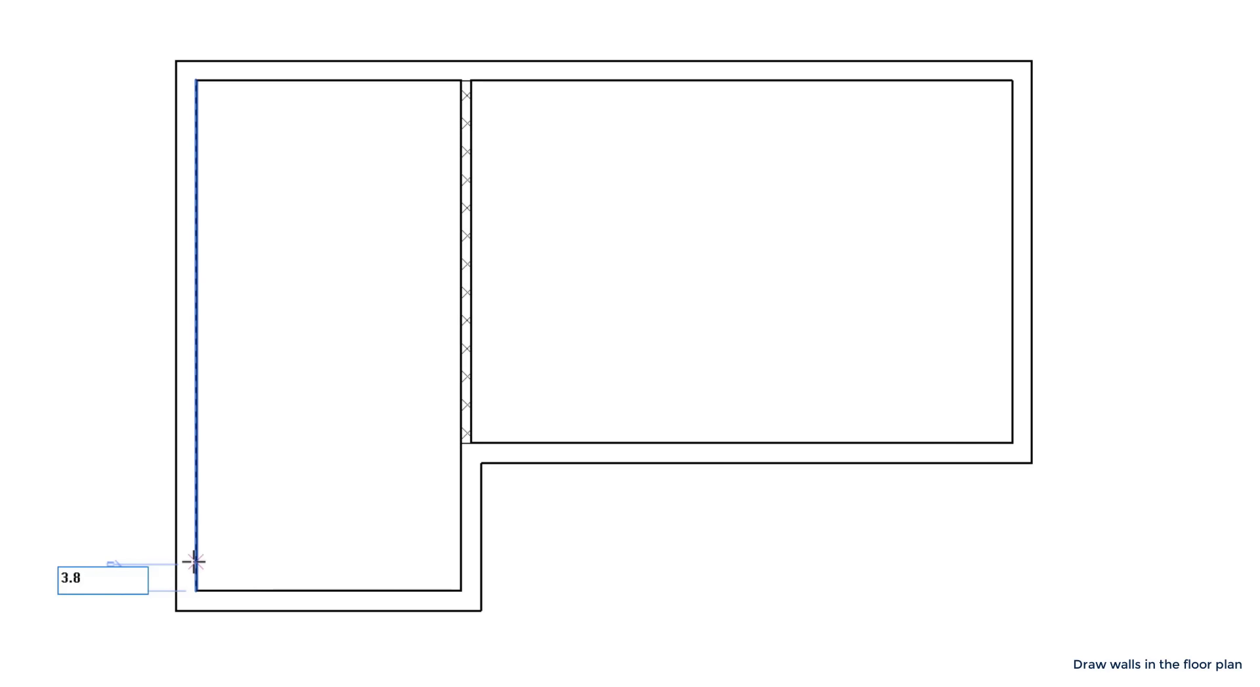
{"action": "key", "text": "Return"}
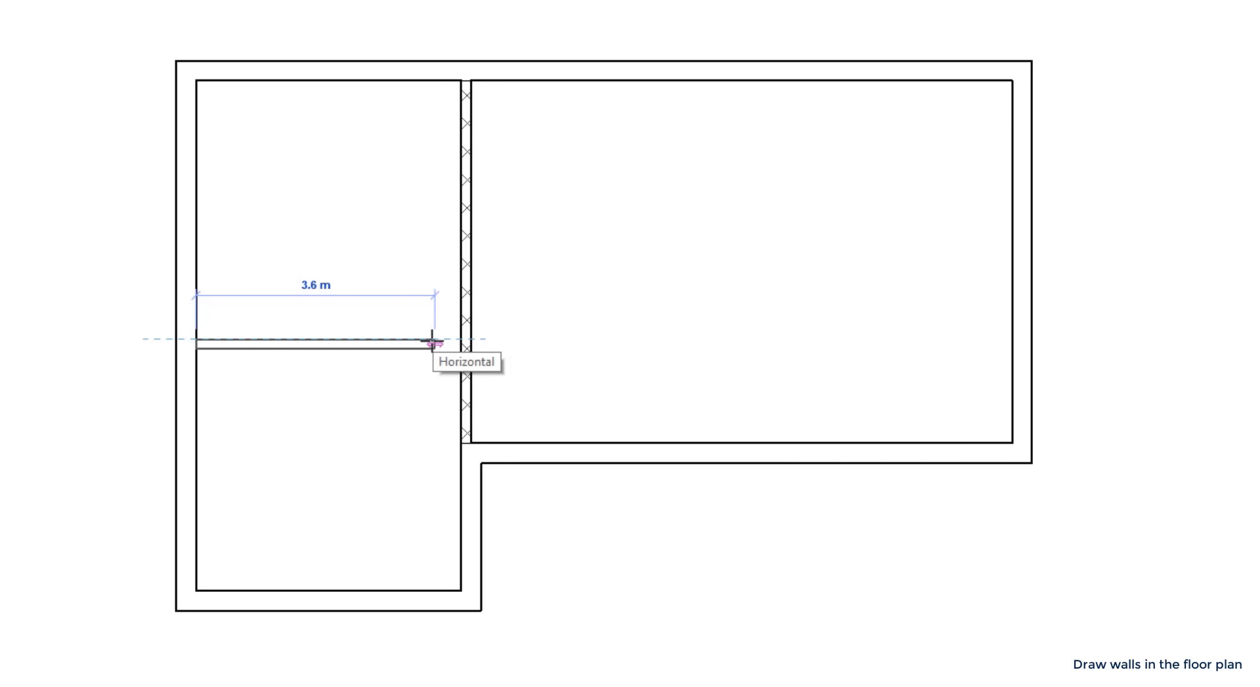
{"action": "left_click", "coordinate": [462, 342]}
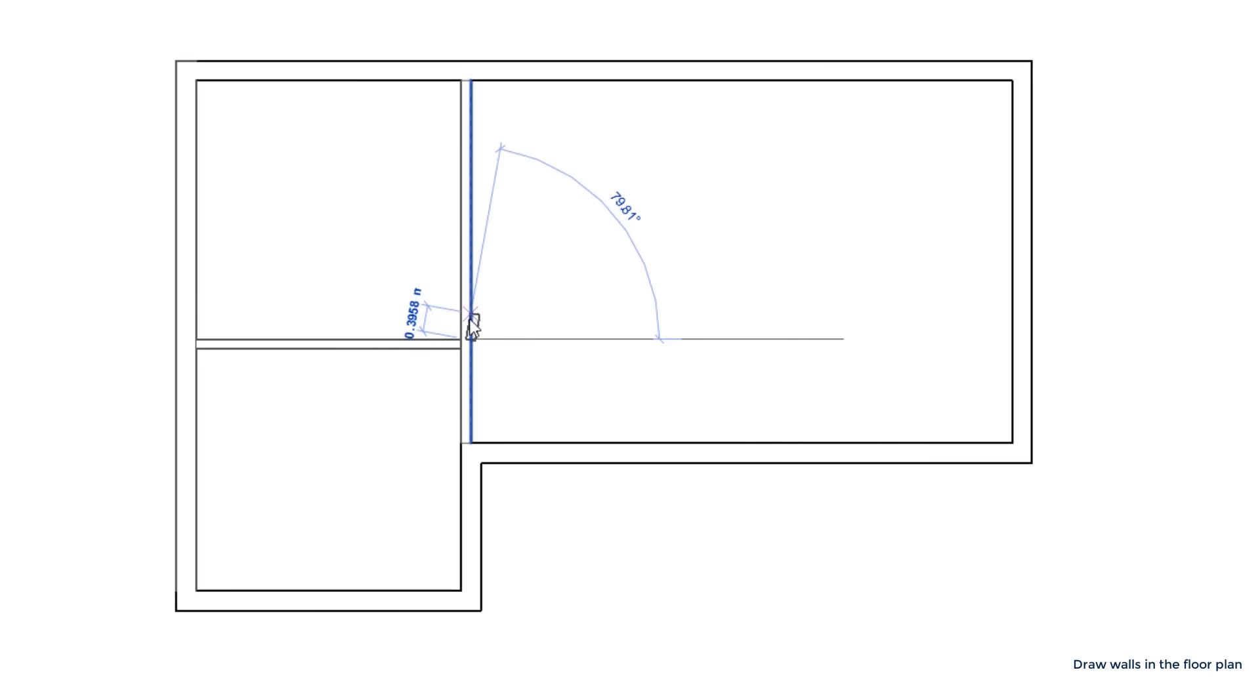
{"action": "key", "text": "Escape"}
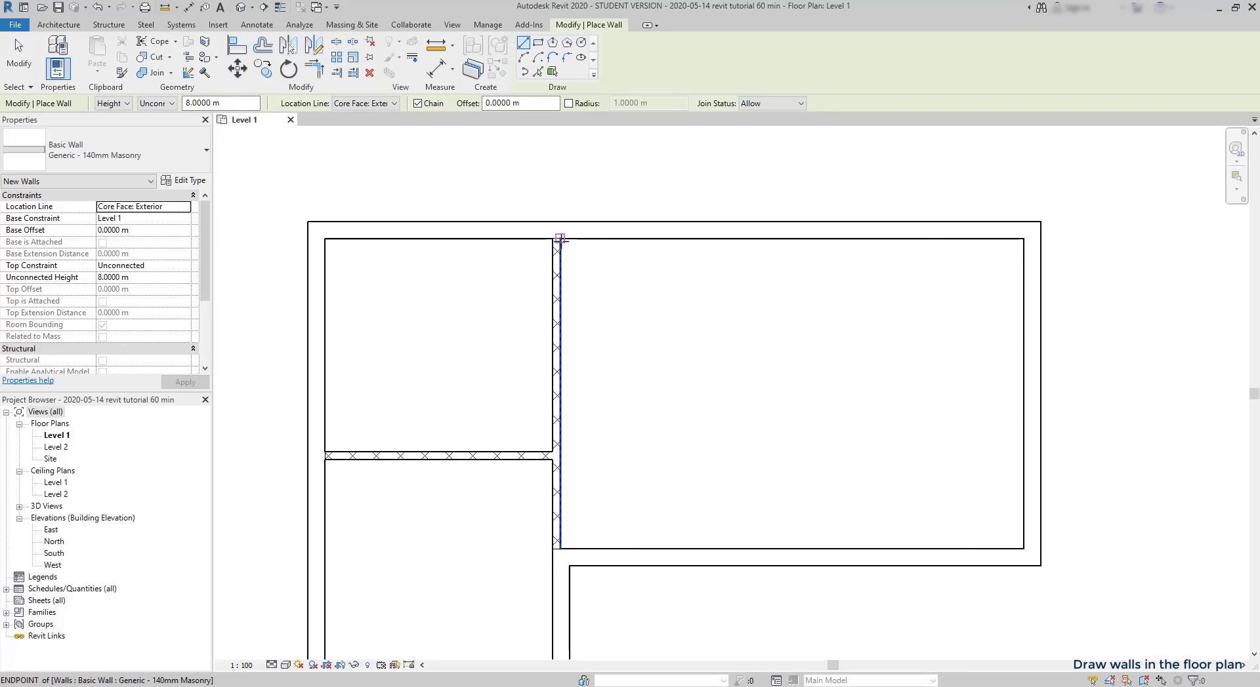
Step: Start a partition wall on the vertical partition's right face, 2.2 m below its upper end
{"action": "left_click", "coordinate": [560, 238]}
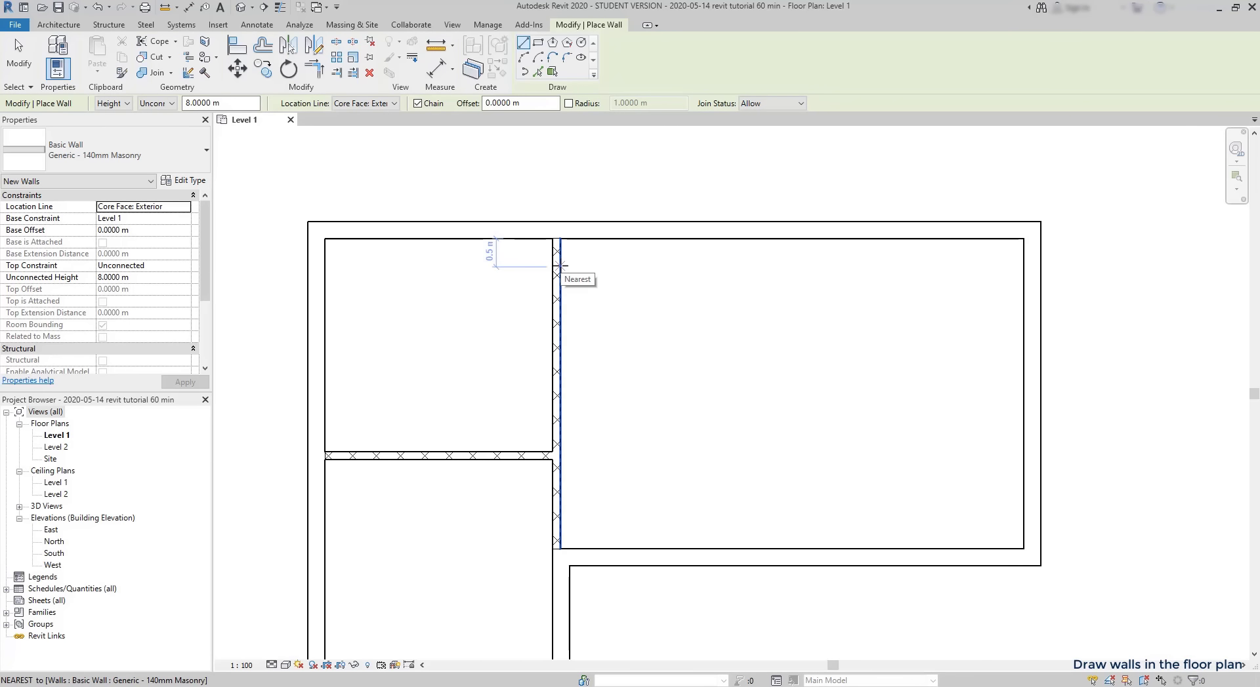
{"action": "type", "text": "2.2"}
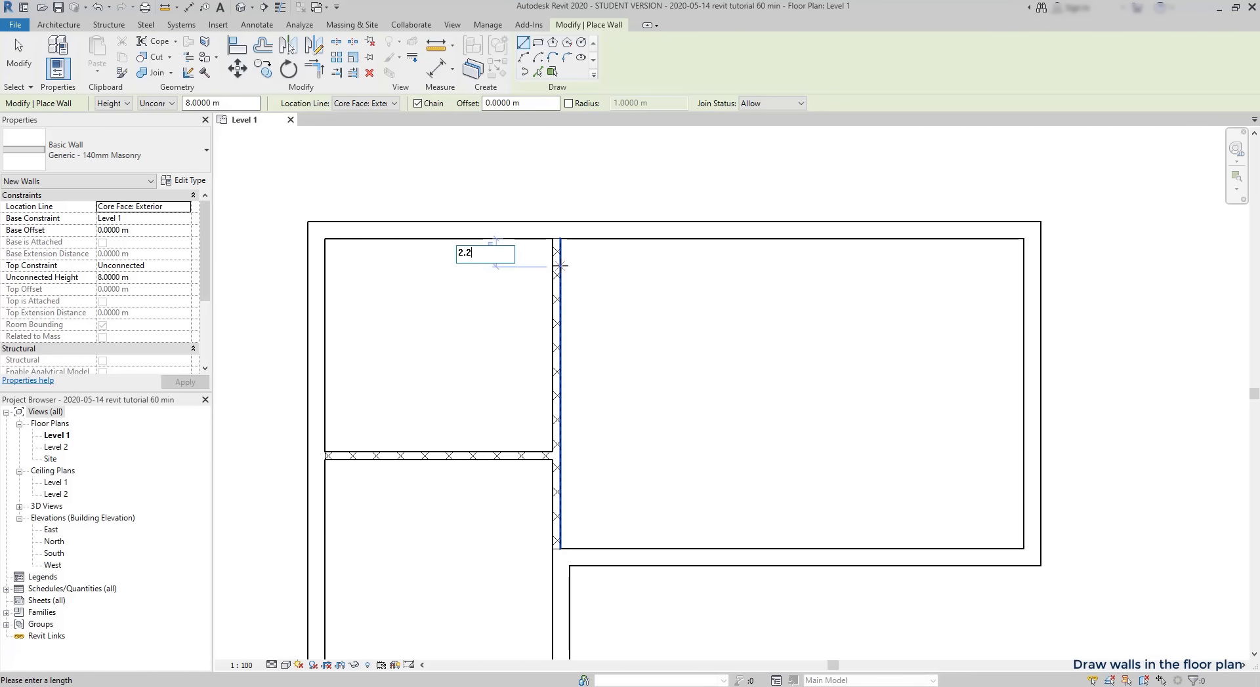
{"action": "key", "text": "Return"}
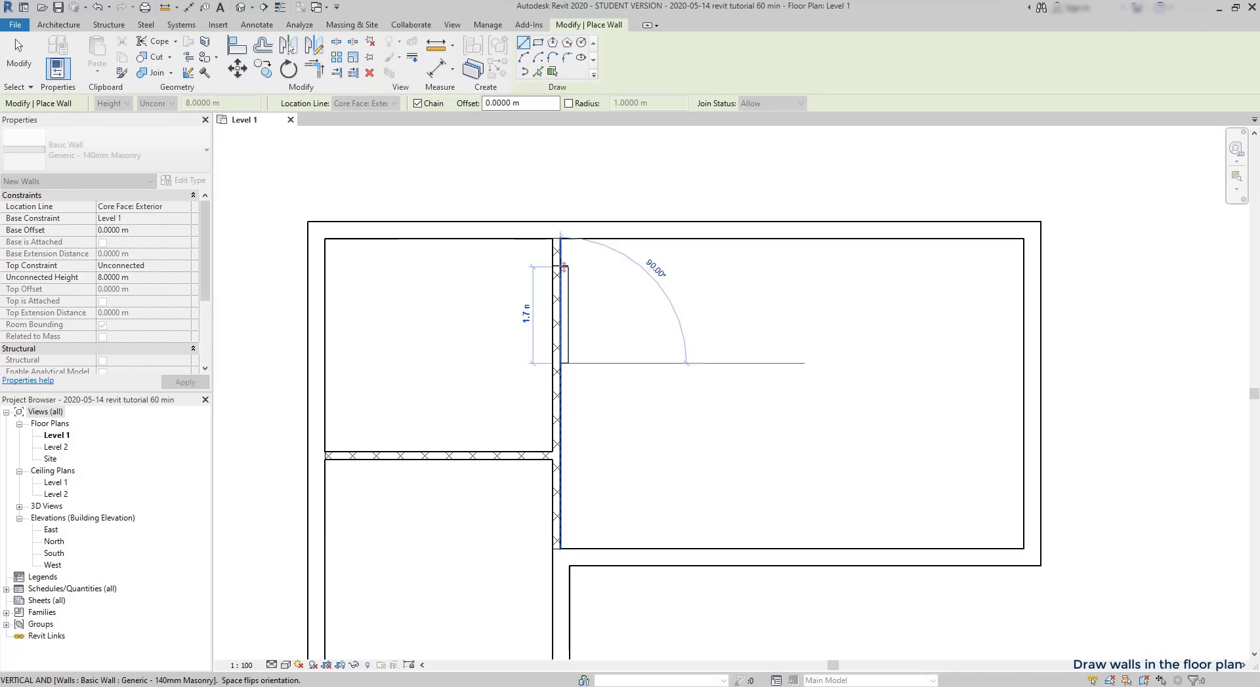
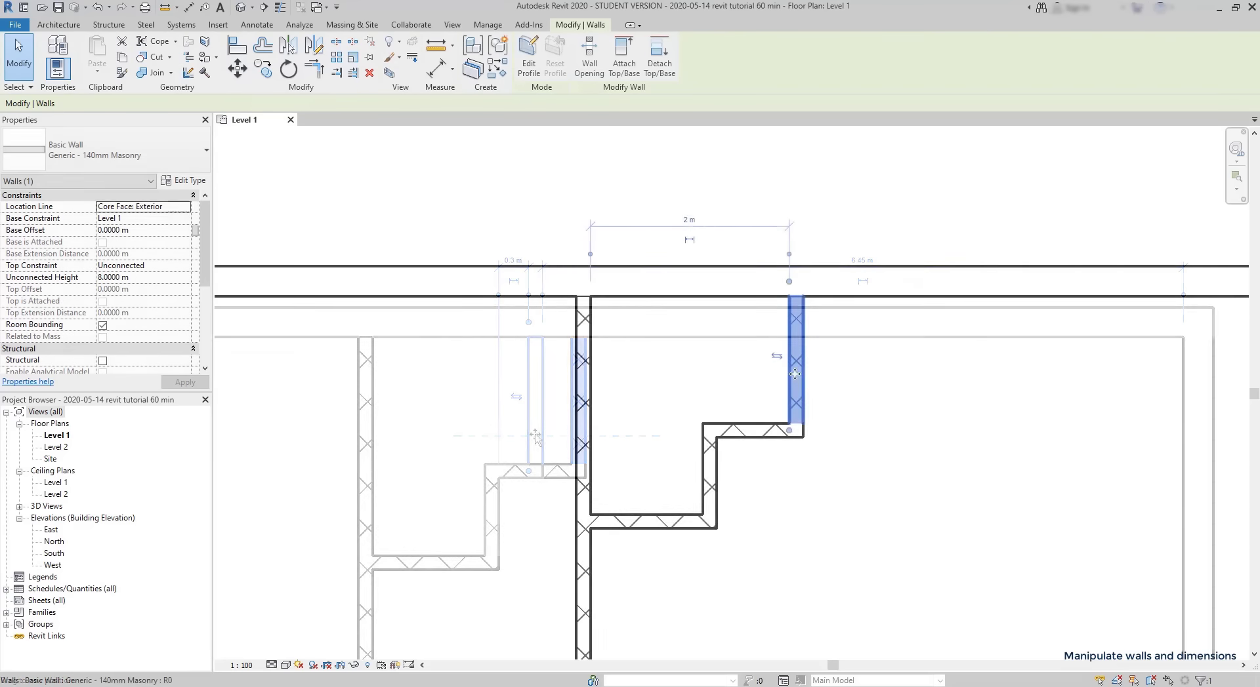
Step: Try moving the short vertical partition and the horizontal wall of the angled pair freely in the plan
{"action": "mouse_move", "coordinate": [790, 355]}
{"action": "left_mouse_down"}
{"action": "mouse_move", "coordinate": [808, 354]}
{"action": "mouse_move", "coordinate": [801, 106]}
{"action": "mouse_move", "coordinate": [823, 592]}
{"action": "left_mouse_up"}
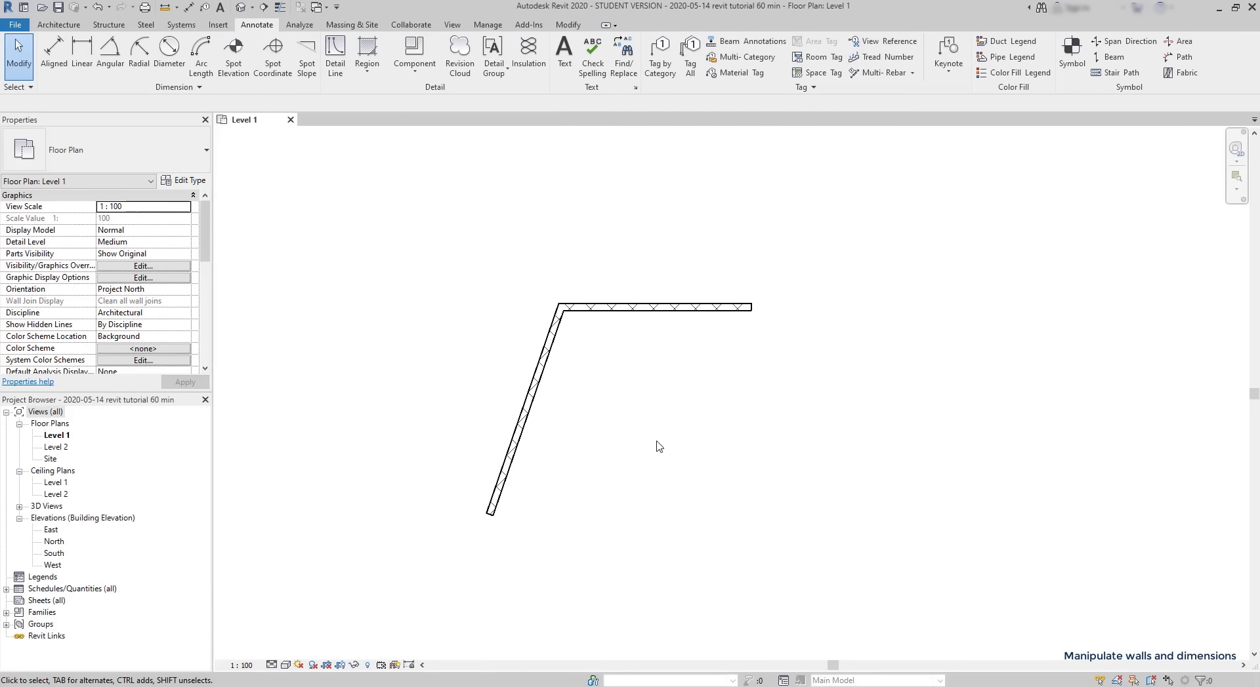
{"action": "left_click", "coordinate": [660, 312]}
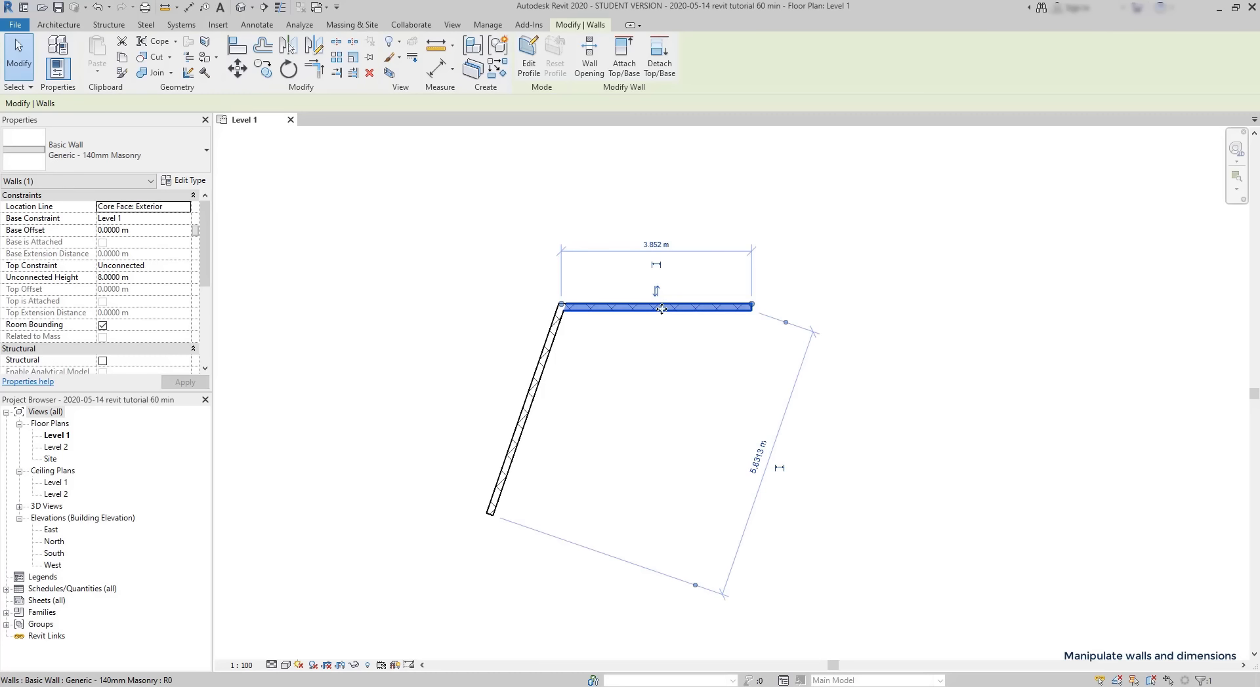
{"action": "left_click_drag", "start_coordinate": [662, 314], "coordinate": [813, 169]}
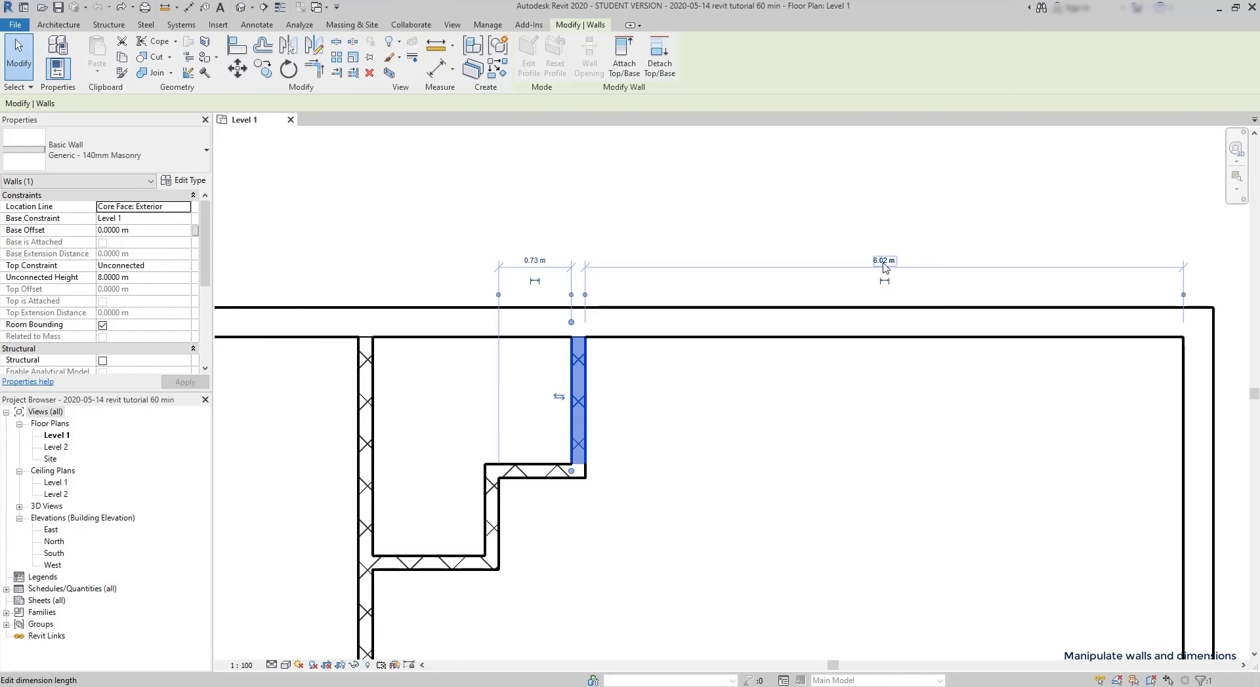
Step: Set the distance between the short vertical partition and the right exterior wall to 4 m
{"action": "left_click", "coordinate": [883, 260]}
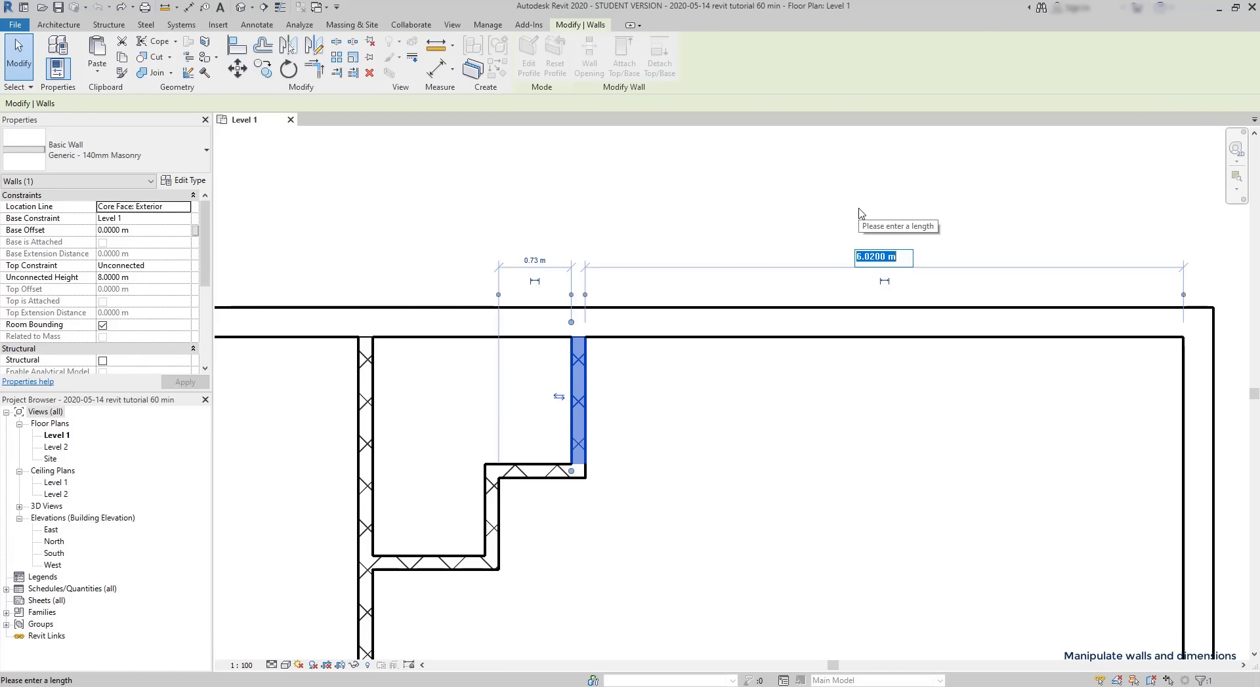
{"action": "type", "text": "4"}
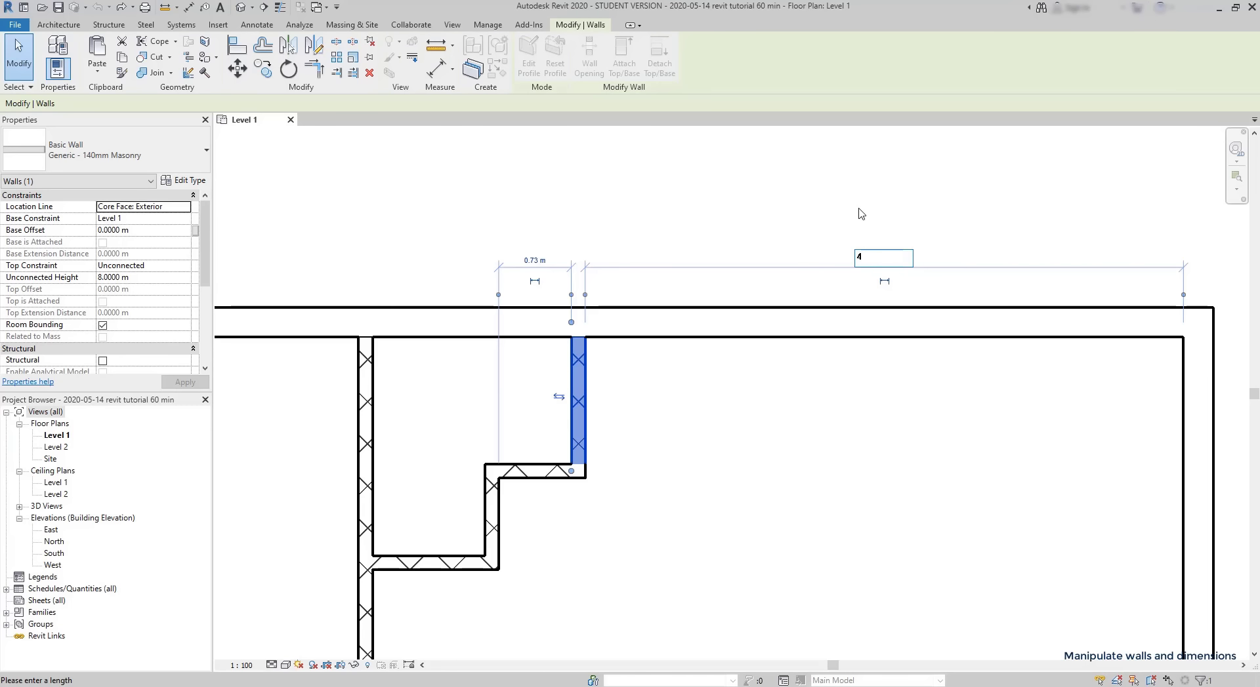
{"action": "key", "text": "Return"}
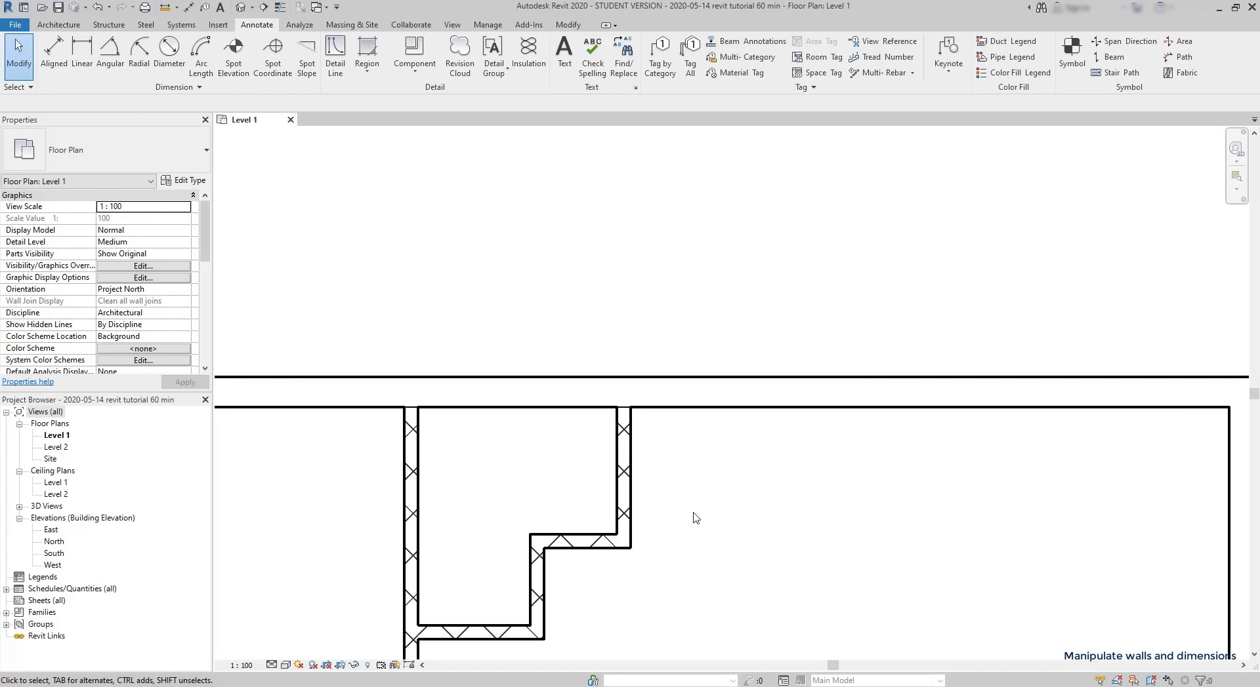
Step: Make the temporary dimension between the two short vertical partitions permanent and set the view scale to 1 : 50
{"action": "left_click", "coordinate": [627, 496]}
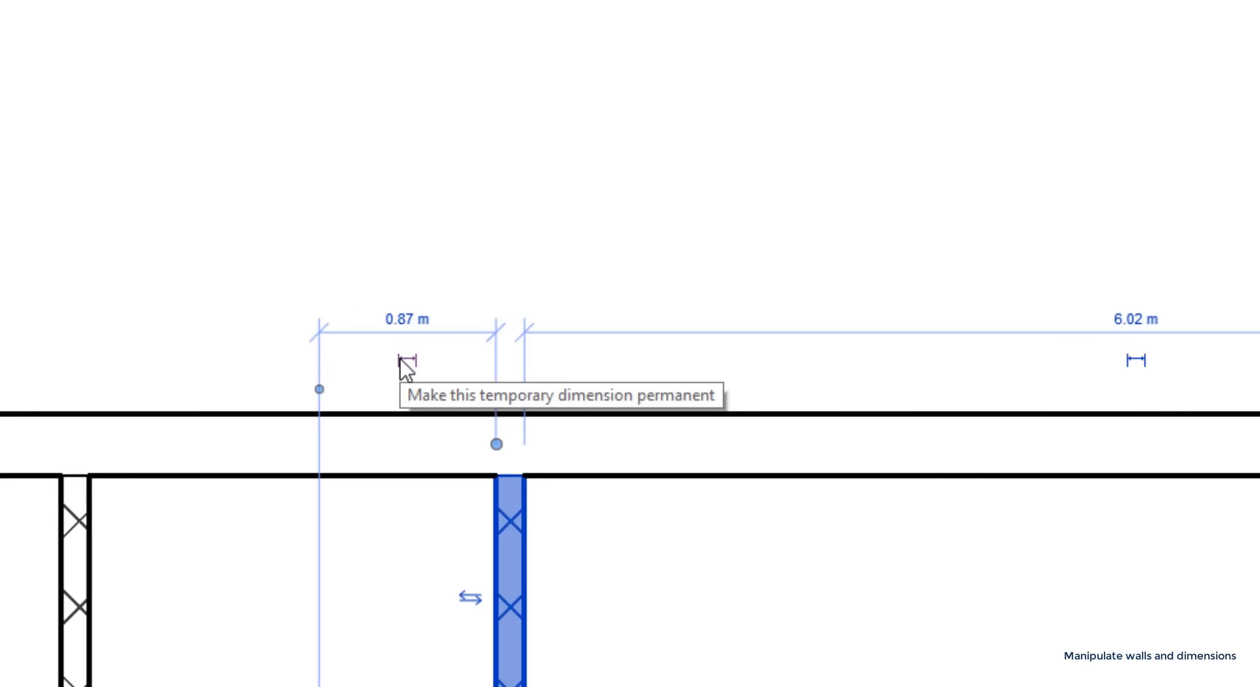
{"action": "left_click", "coordinate": [406, 362]}
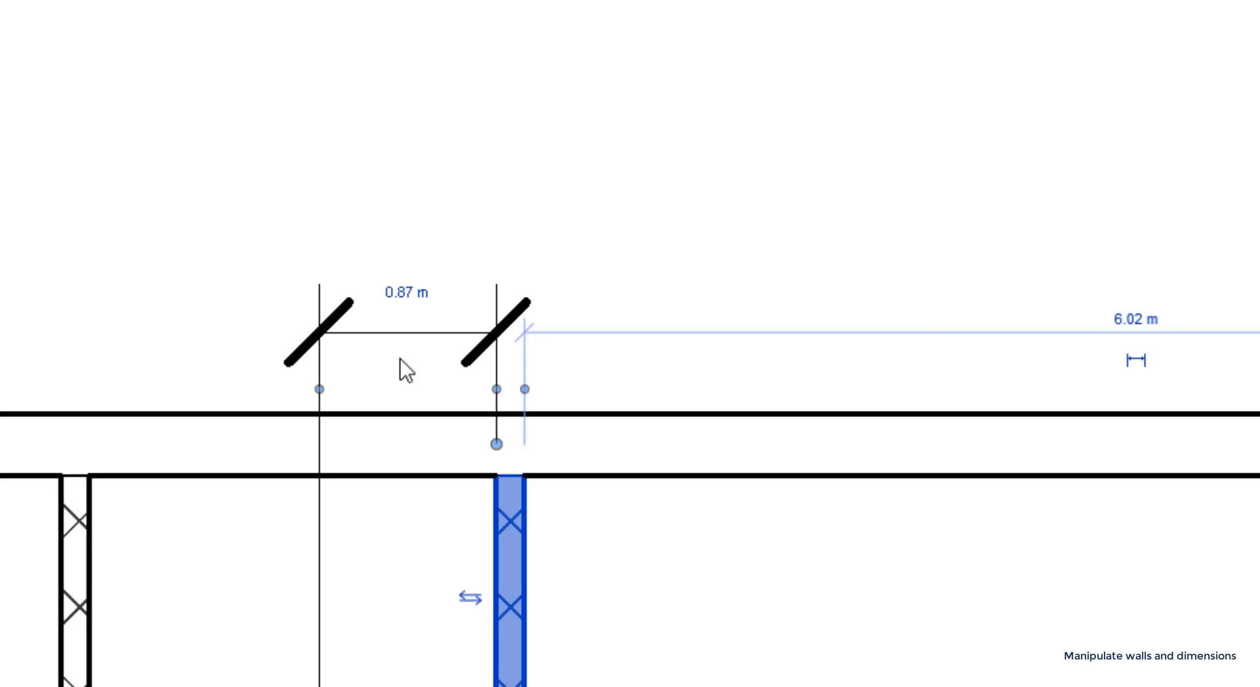
{"action": "key", "text": "Escape"}
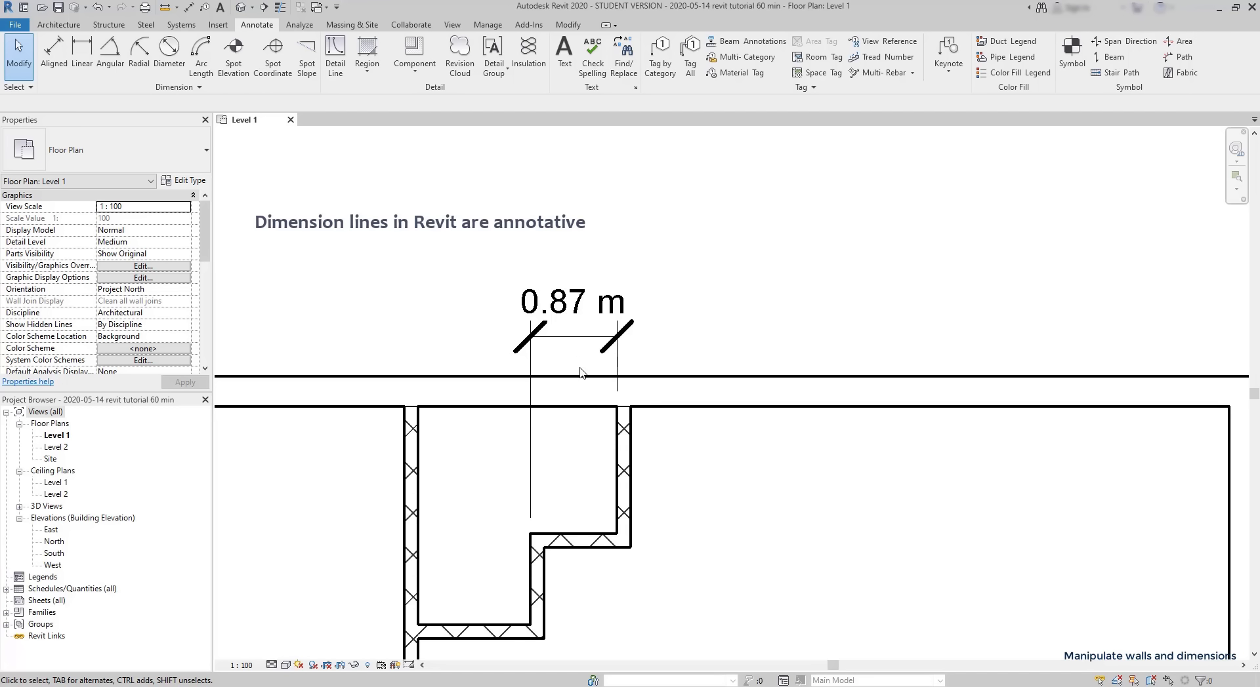
{"action": "left_click", "coordinate": [240, 666]}
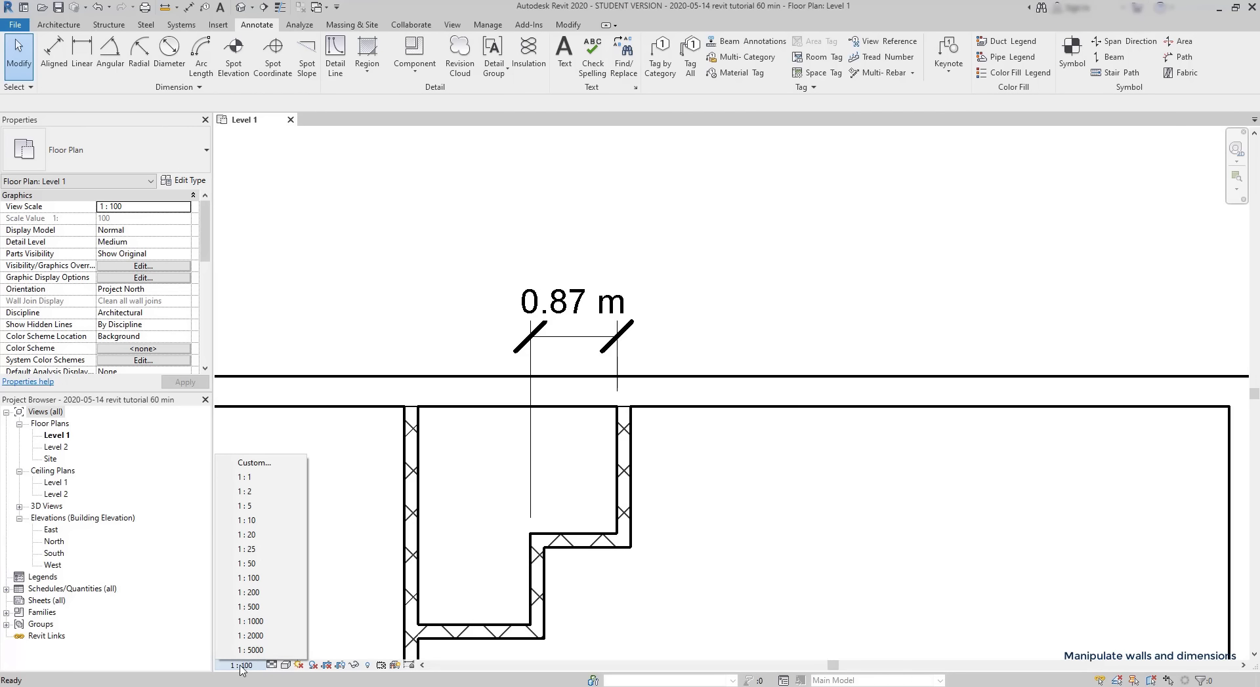
{"action": "left_click", "coordinate": [259, 568]}
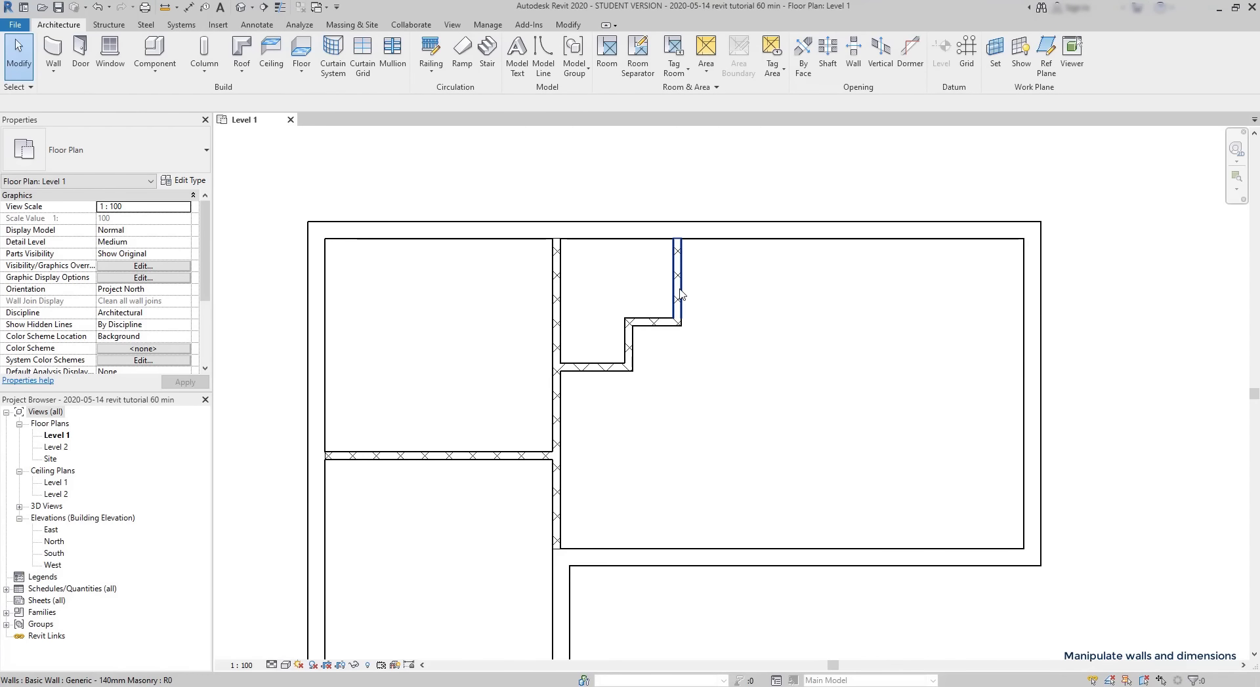
Step: Shift the short vertical partition's temporary dimension reference to the left face of the neighbouring stepped wall
{"action": "left_click", "coordinate": [678, 295]}
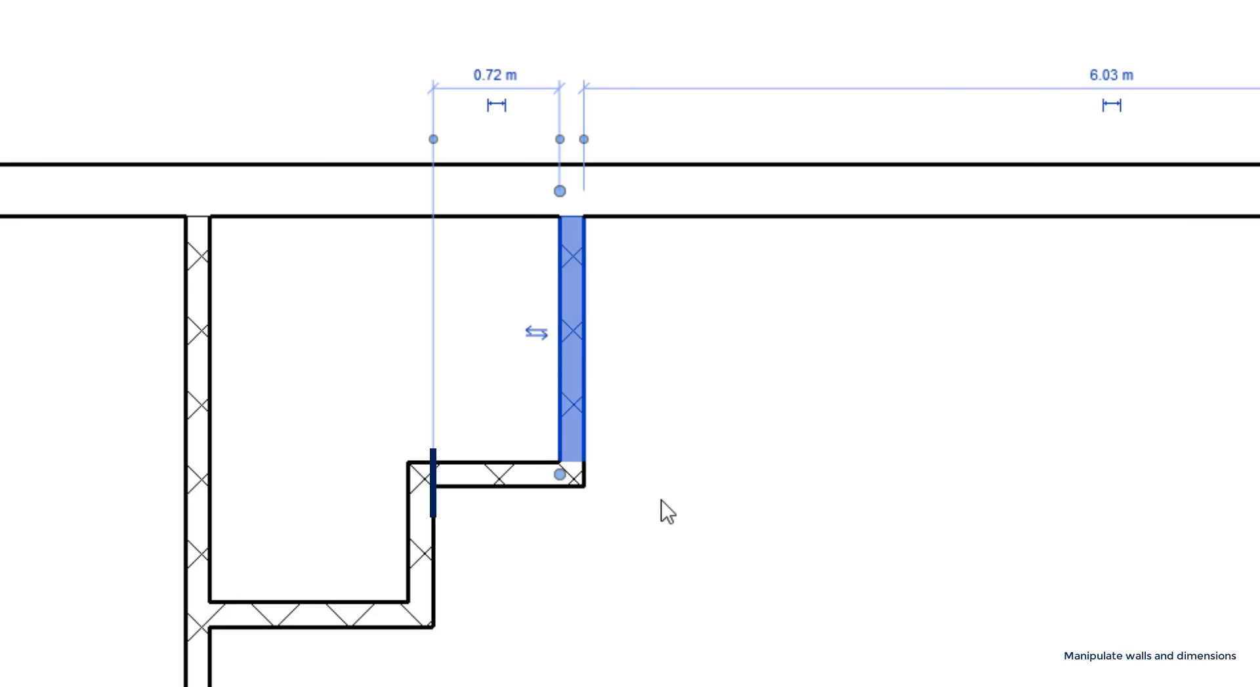
{"action": "left_click", "coordinate": [433, 139]}
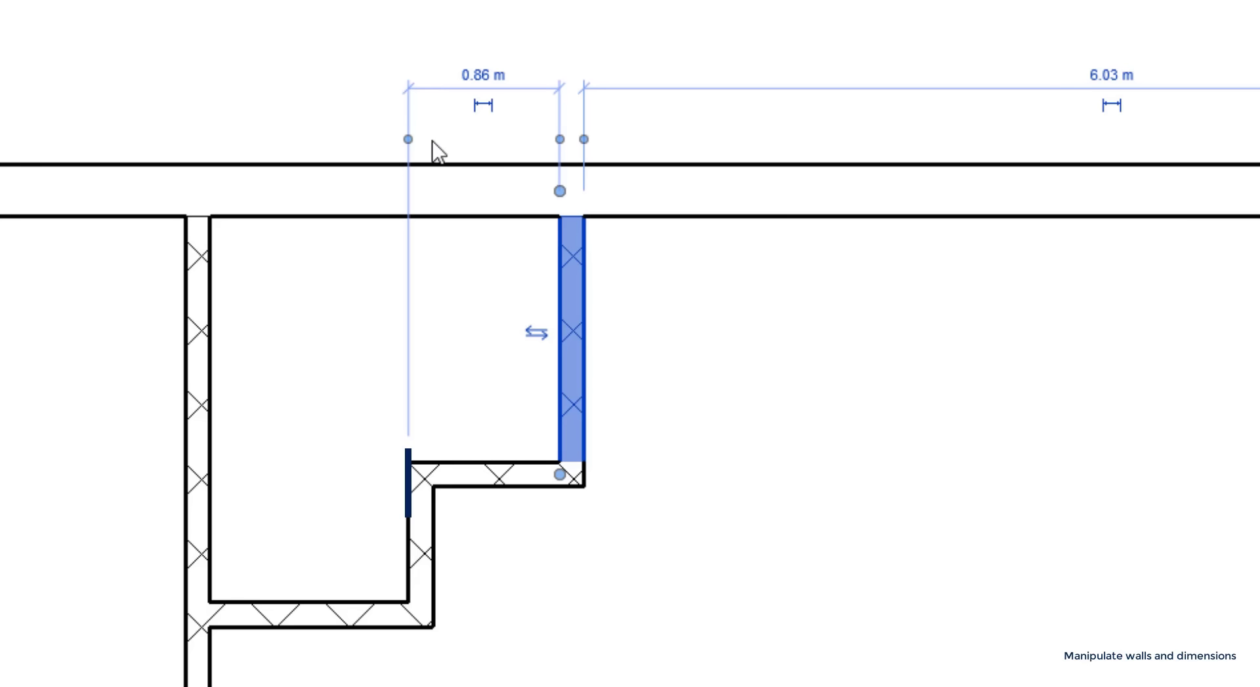
Step: Move the short vertical partition's temporary dimension reference from the stepped wall to the near face of the long vertical partition
{"action": "left_click", "coordinate": [408, 139]}
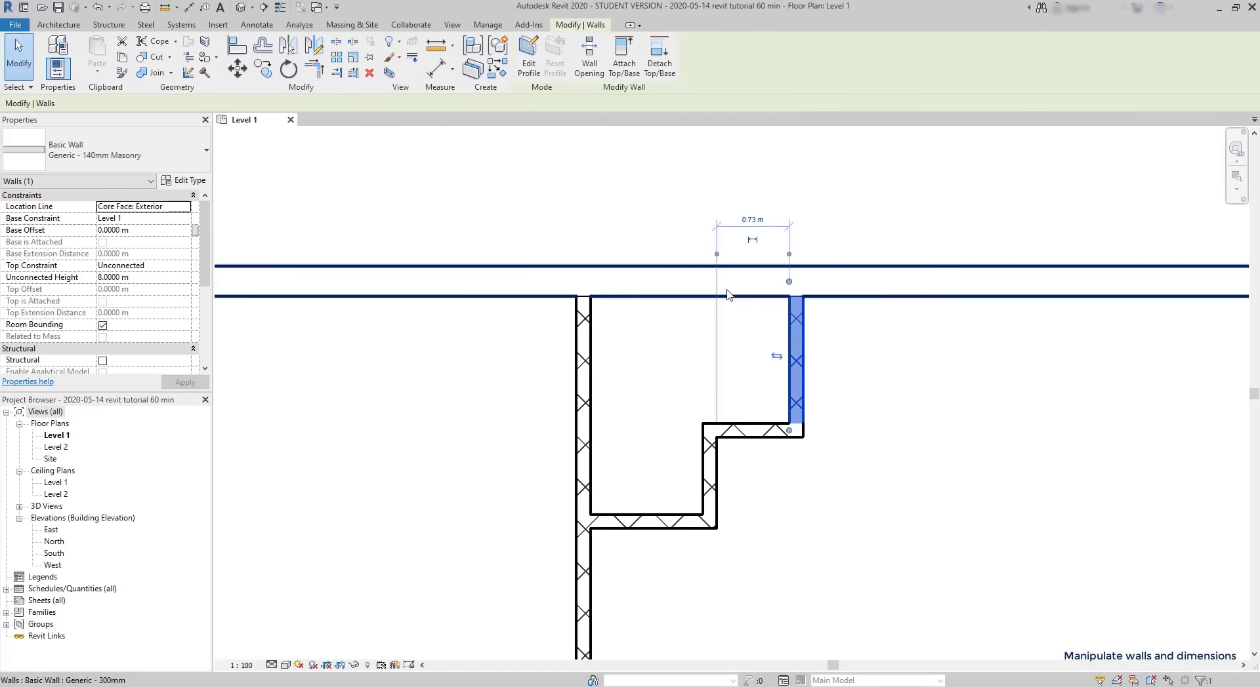
{"action": "left_click_drag", "start_coordinate": [717, 254], "coordinate": [594, 317]}
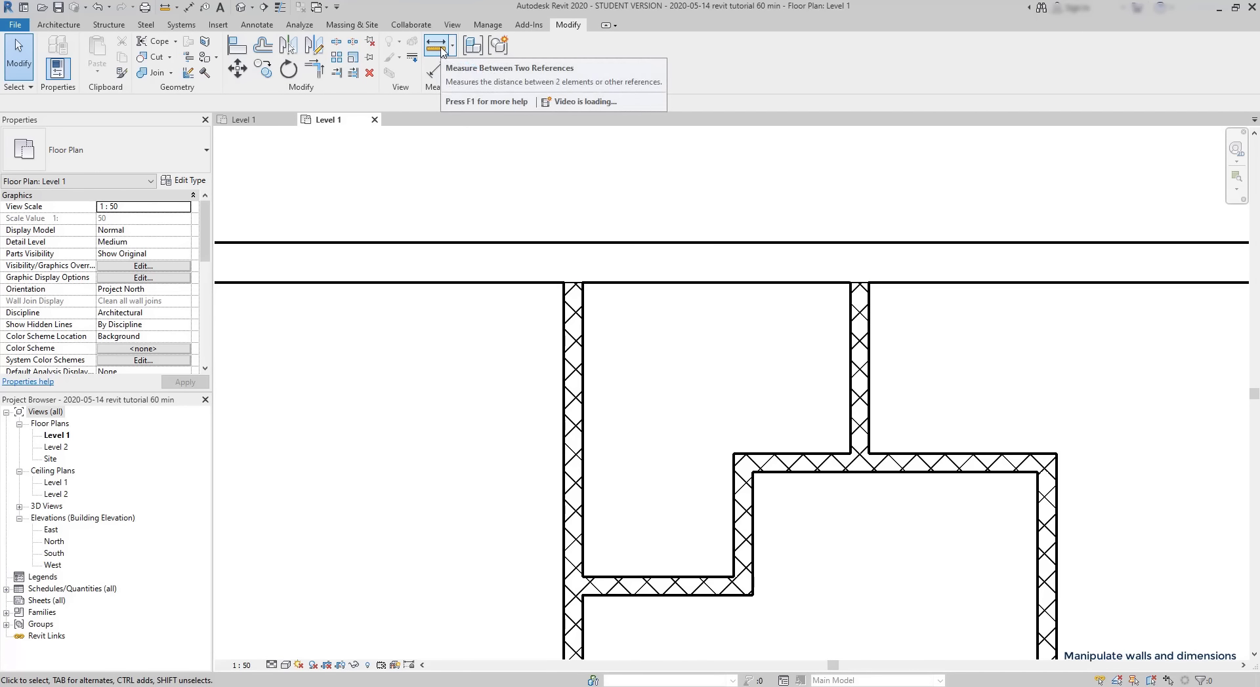
Step: Measure the distance between the facing sides of the long vertical partition and the short vertical partition
{"action": "left_click", "coordinate": [436, 46]}
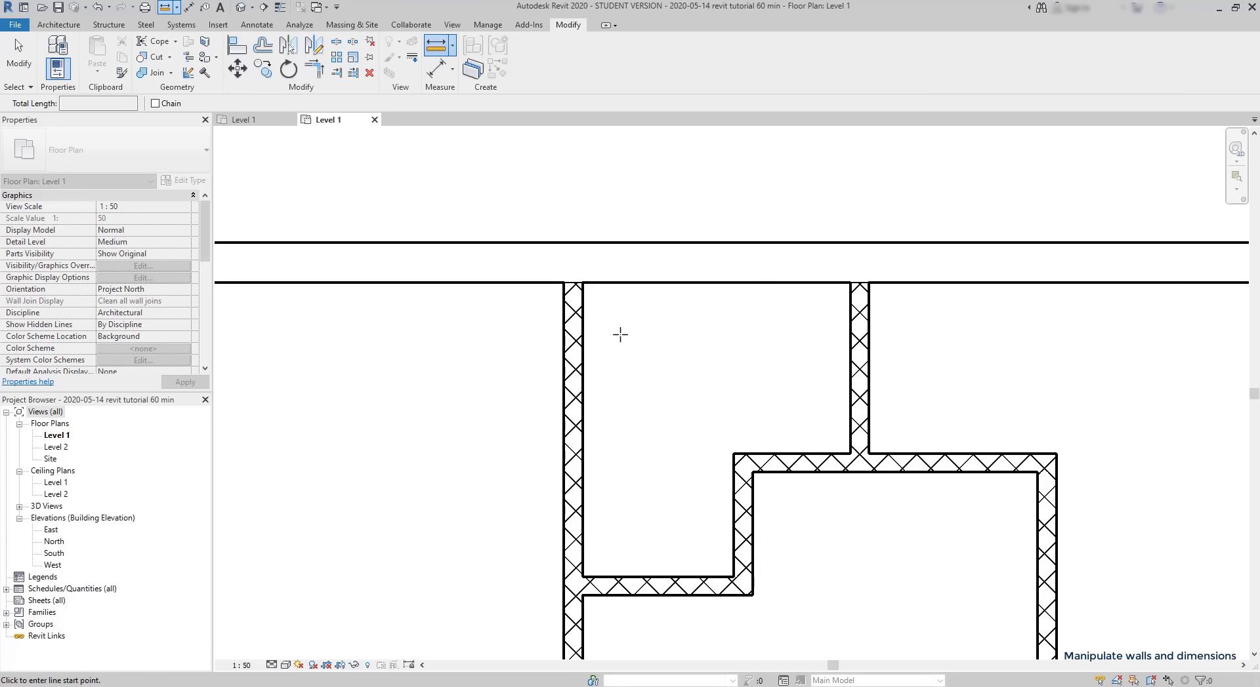
{"action": "left_click", "coordinate": [583, 317]}
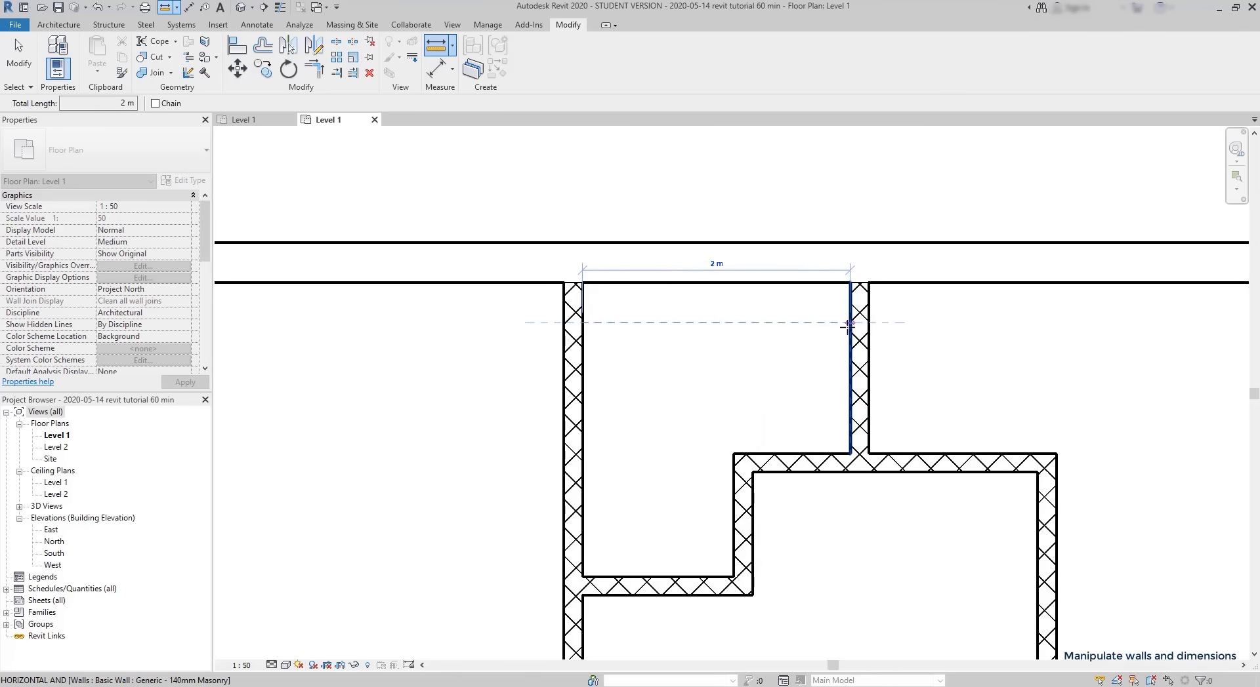
{"action": "left_click", "coordinate": [847, 328]}
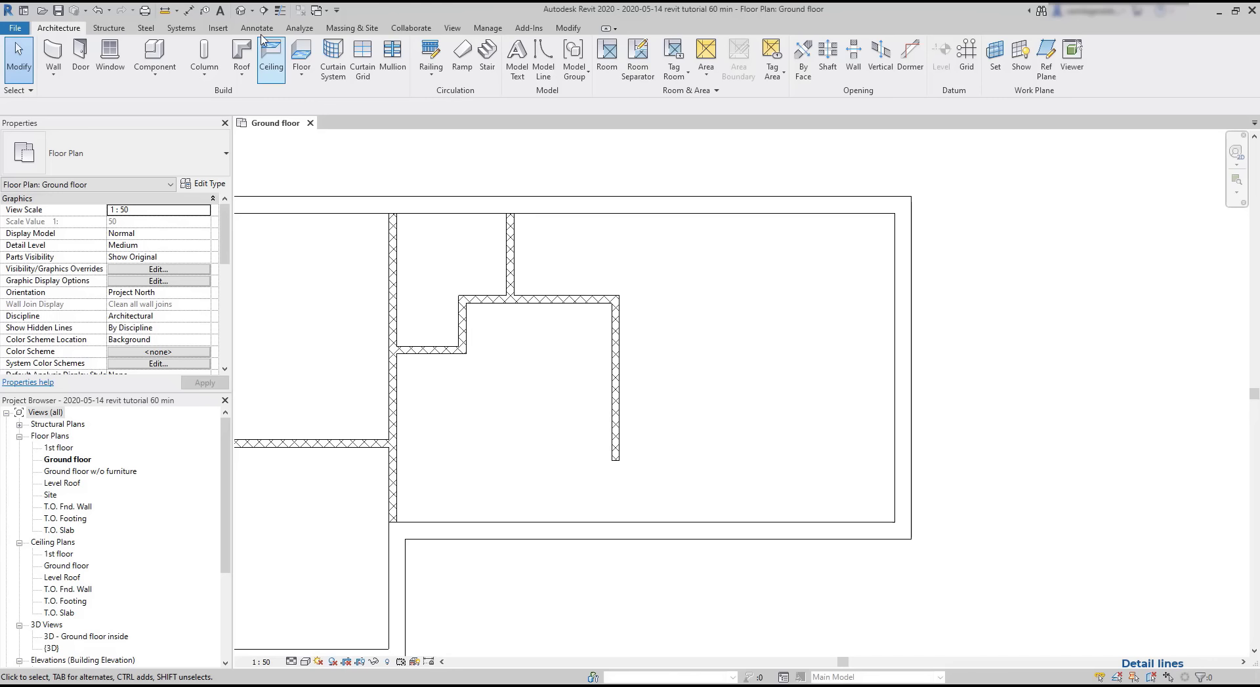
Step: Draw a 5 m horizontal detail line in Thin Lines style from the free end of the vertical partition to the right exterior wall's inner face
{"action": "left_click", "coordinate": [257, 27]}
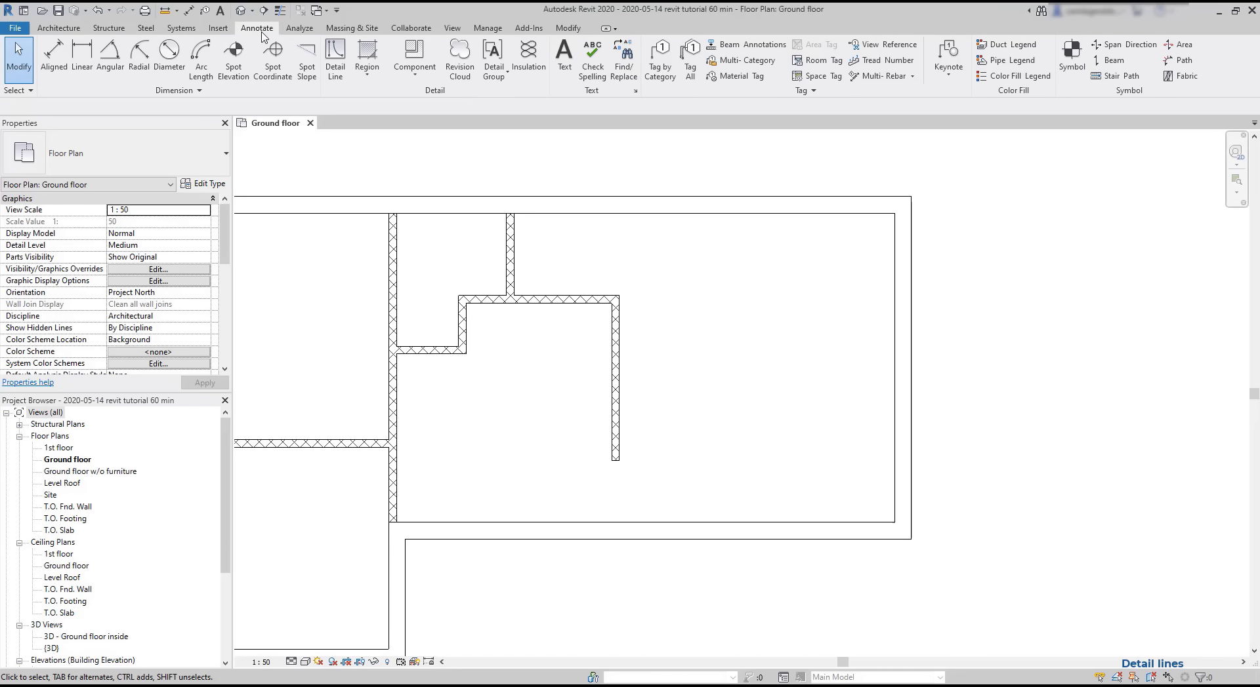
{"action": "left_click", "coordinate": [346, 59]}
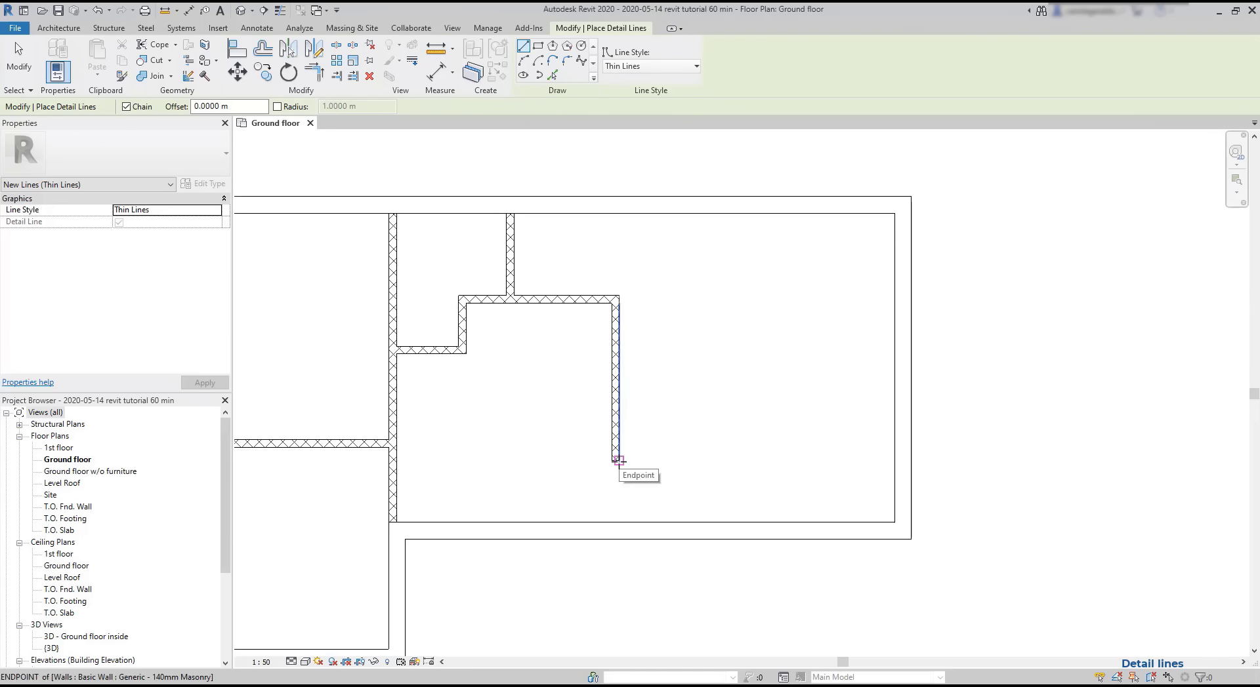
{"action": "left_click", "coordinate": [617, 460]}
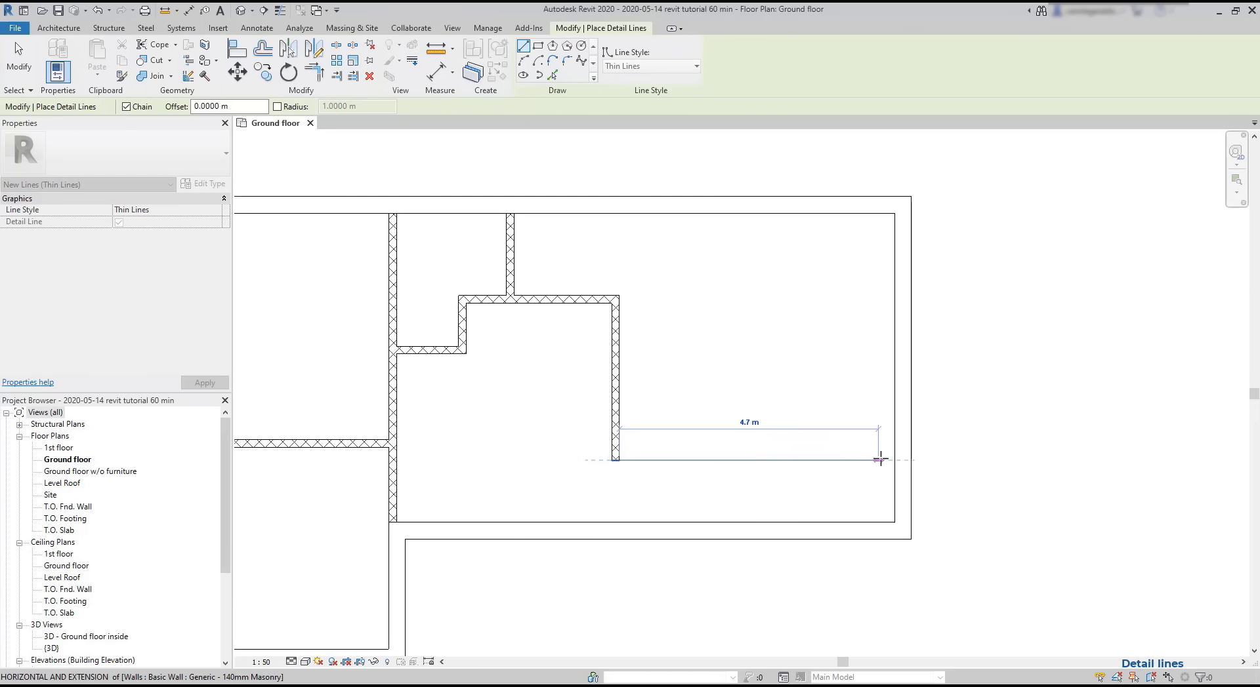
{"action": "left_click", "coordinate": [894, 460]}
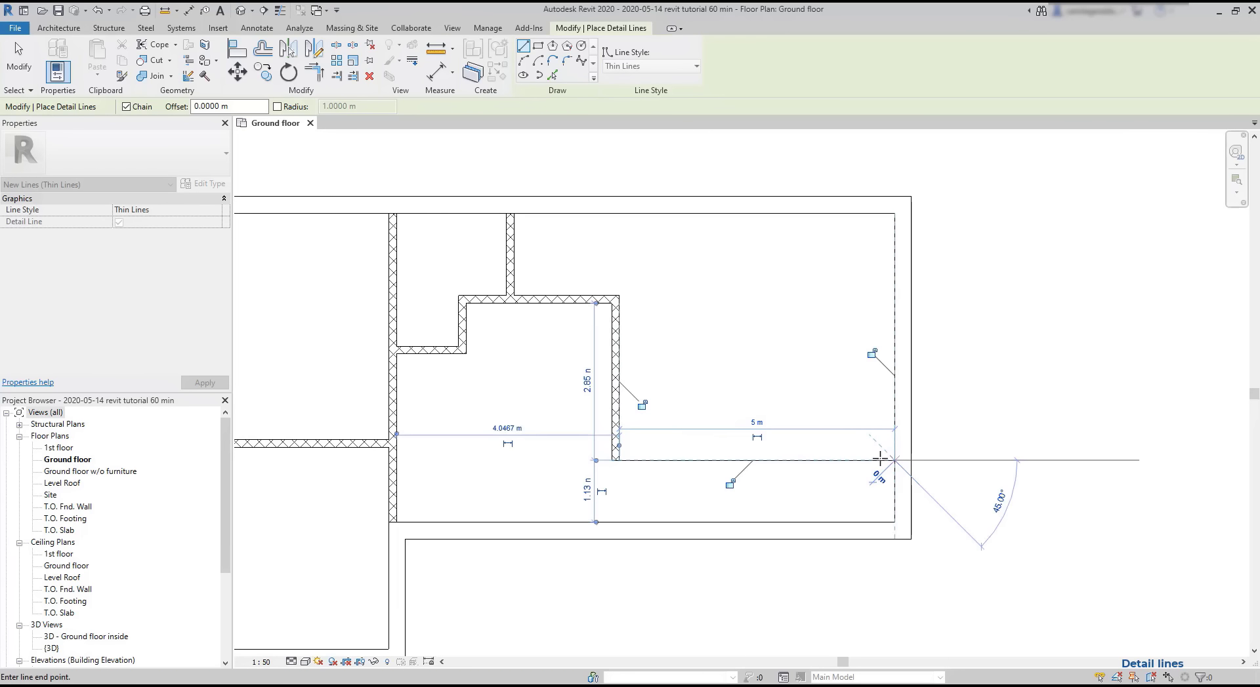
{"action": "key", "text": "Escape"}
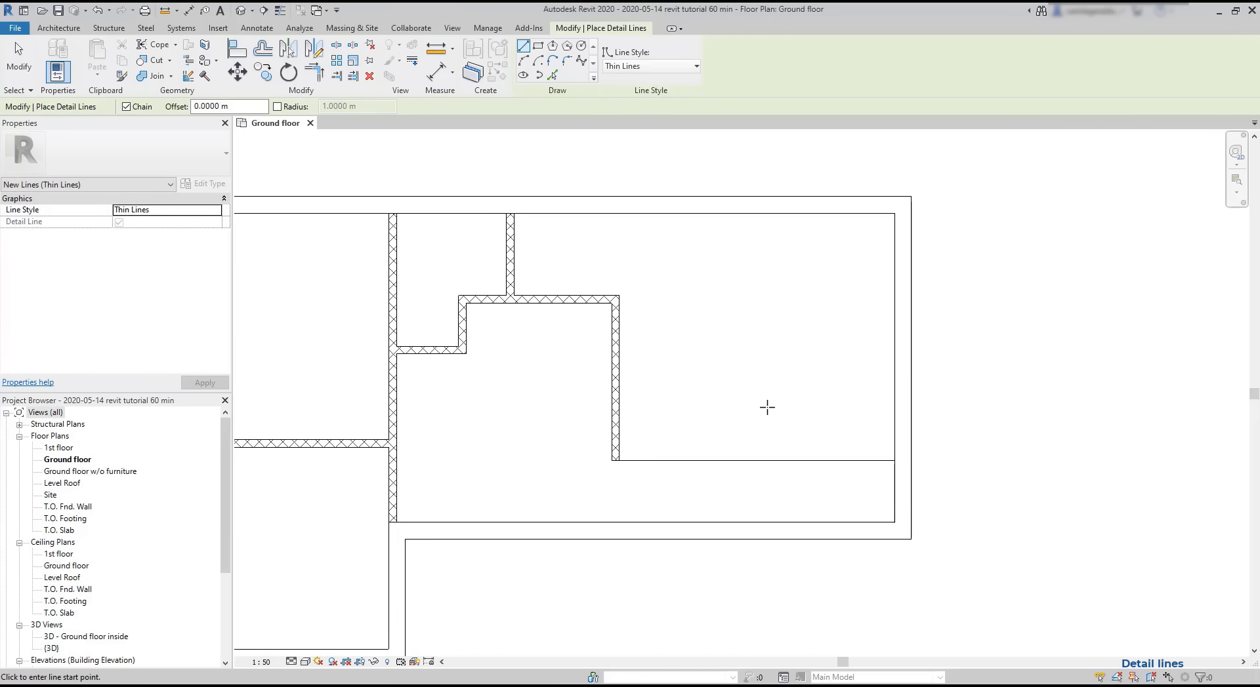
Step: Draw an interior wall with its location line set to Wall Centerline, from the detail line's midpoint up to the upper exterior wall
{"action": "key", "text": "w"}
{"action": "key", "text": "a"}
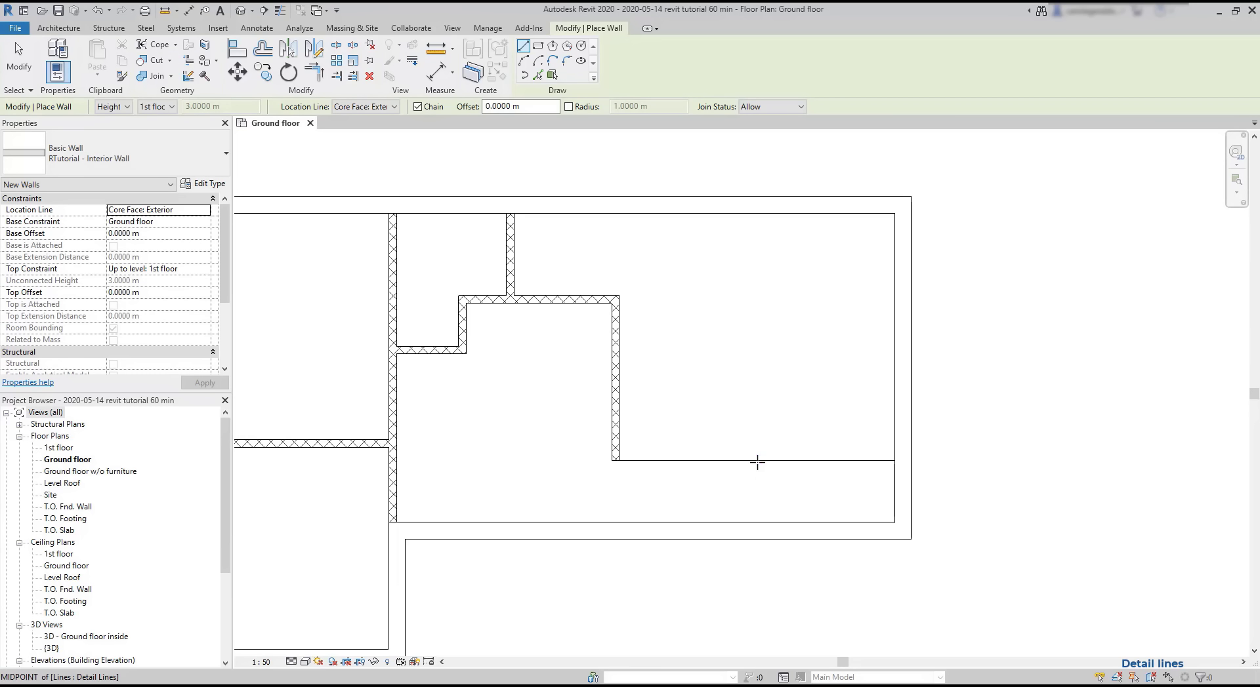
{"action": "left_click", "coordinate": [756, 460]}
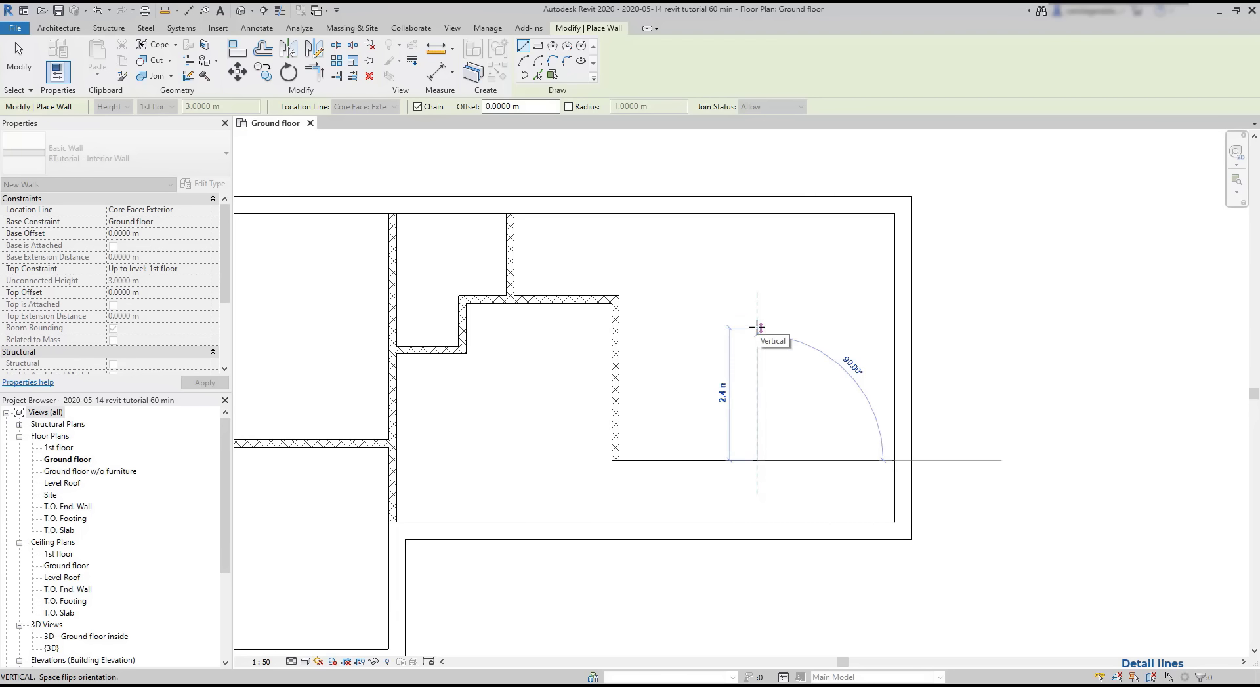
{"action": "key", "text": "Escape"}
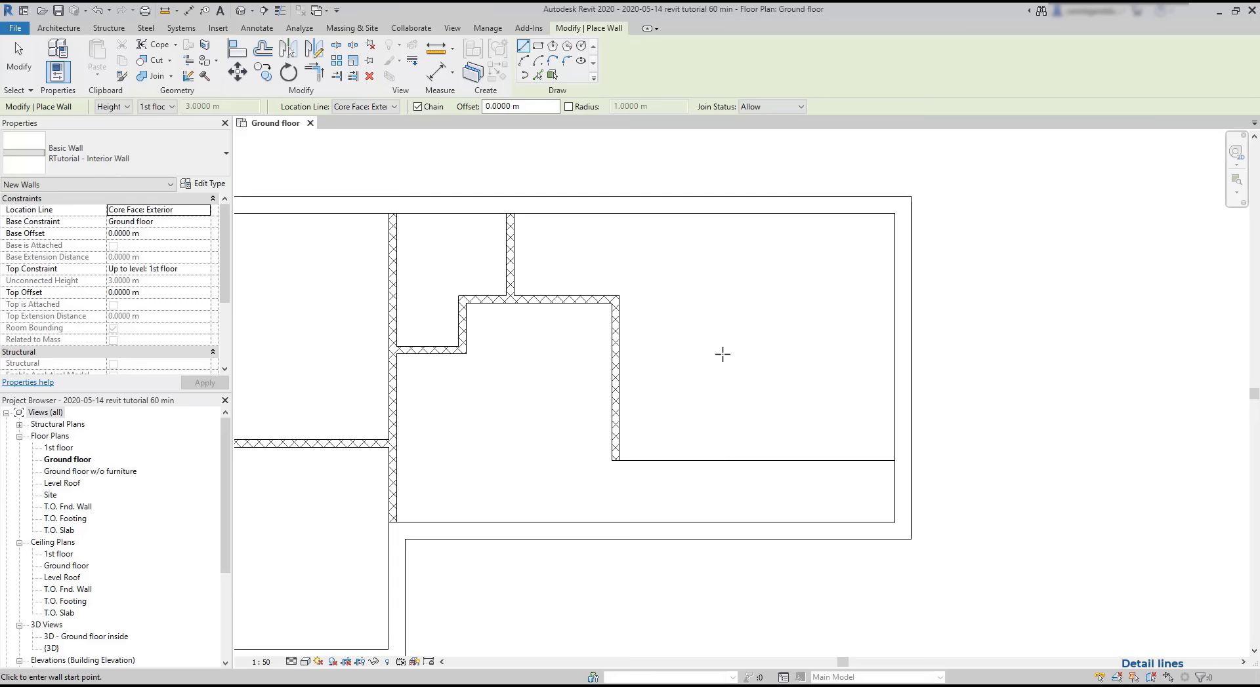
{"action": "left_click", "coordinate": [388, 106]}
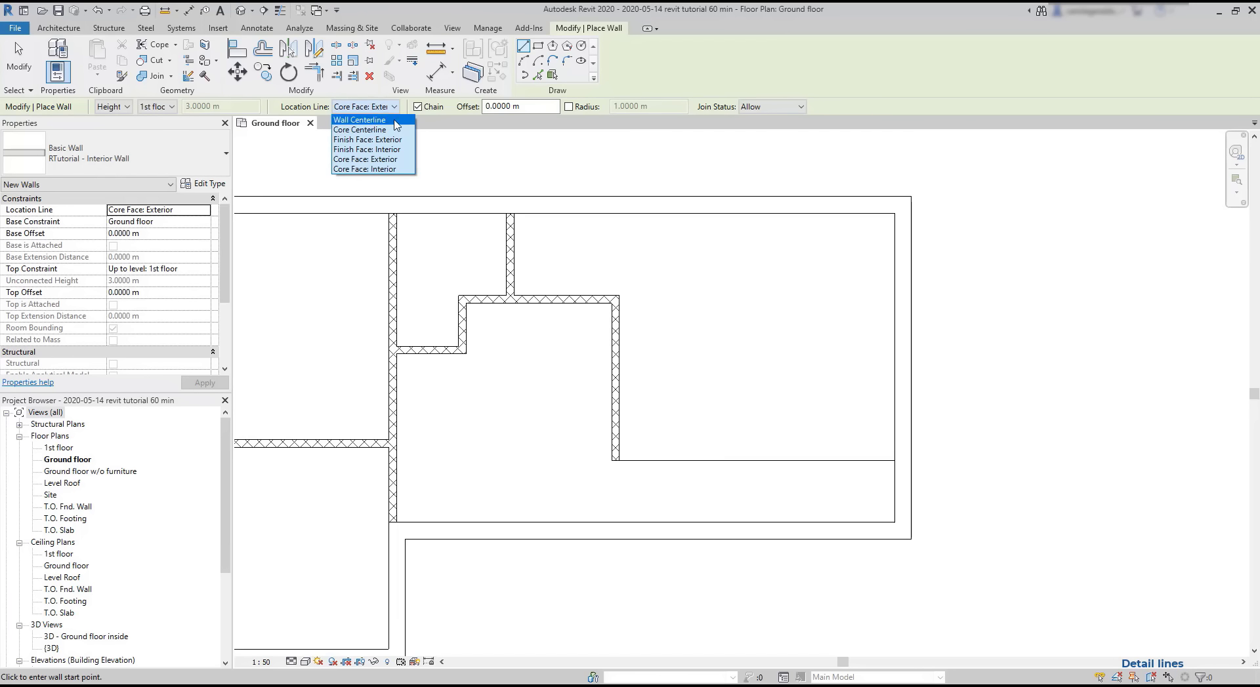
{"action": "left_click", "coordinate": [396, 123]}
{"action": "left_click", "coordinate": [756, 460]}
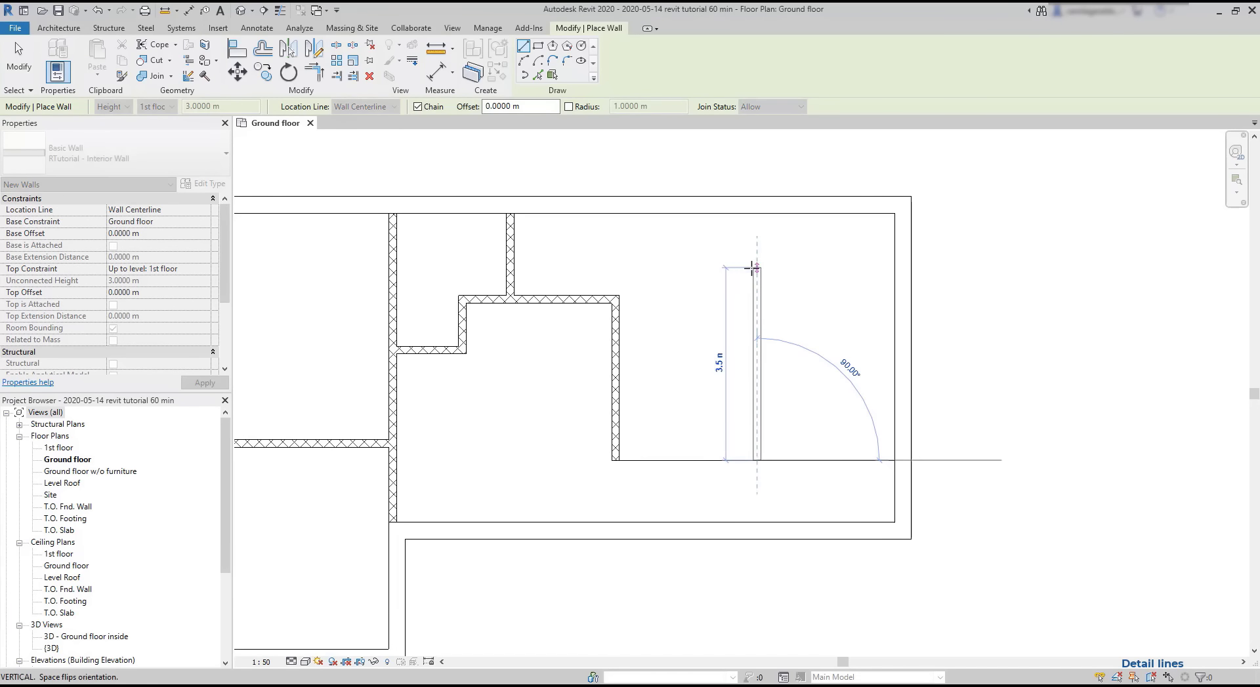
{"action": "left_click", "coordinate": [756, 206]}
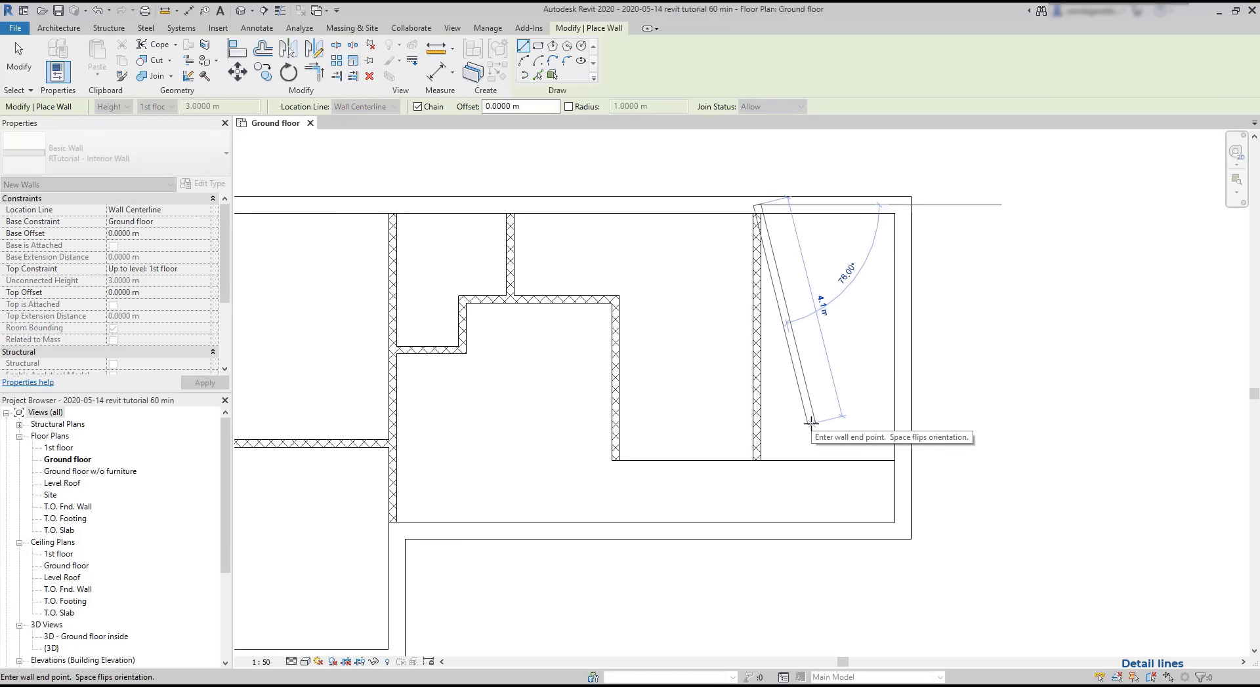
{"action": "key", "text": "Escape"}
{"action": "key", "text": "Escape"}
Step: Extend the new interior wall's lower end down to the lower exterior wall
{"action": "left_click", "coordinate": [761, 446]}
{"action": "left_click_drag", "start_coordinate": [757, 466], "coordinate": [757, 522]}
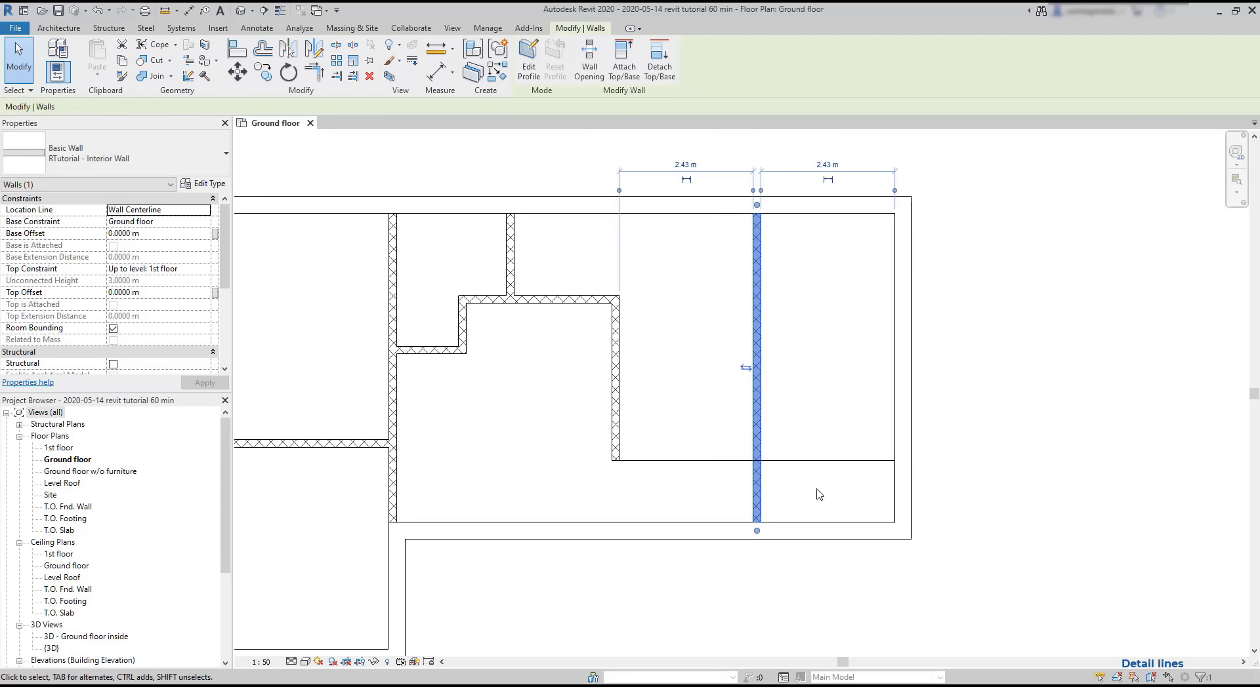
{"action": "key", "text": "Escape"}
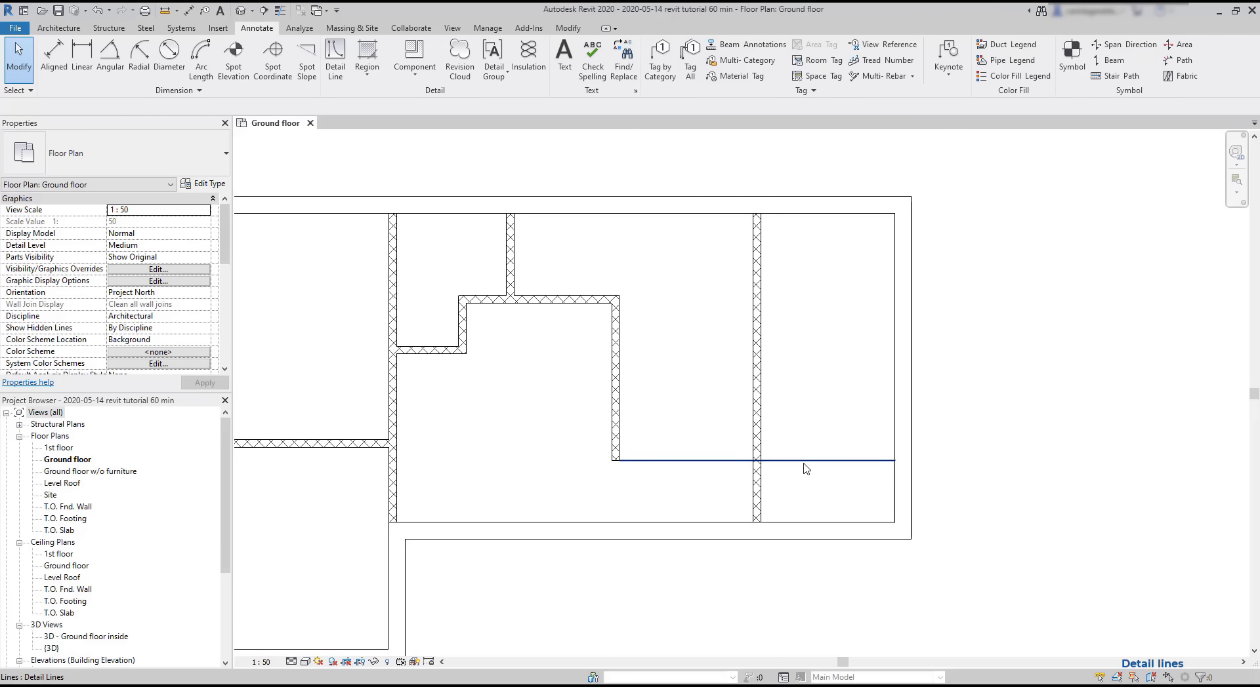
Step: Delete the horizontal detail line used as a guide for the new wall
{"action": "left_click", "coordinate": [806, 462]}
{"action": "key", "text": "Escape"}
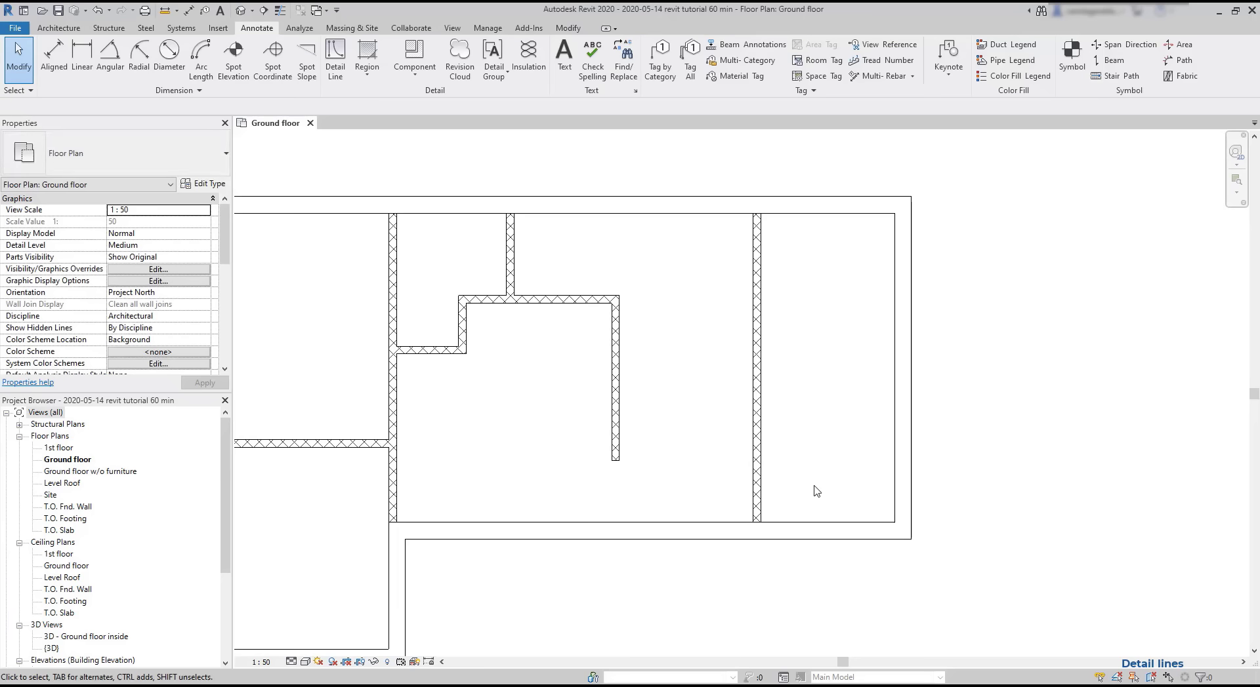
{"action": "middle_click_drag", "start_coordinate": [579, 415], "coordinate": [698, 444]}
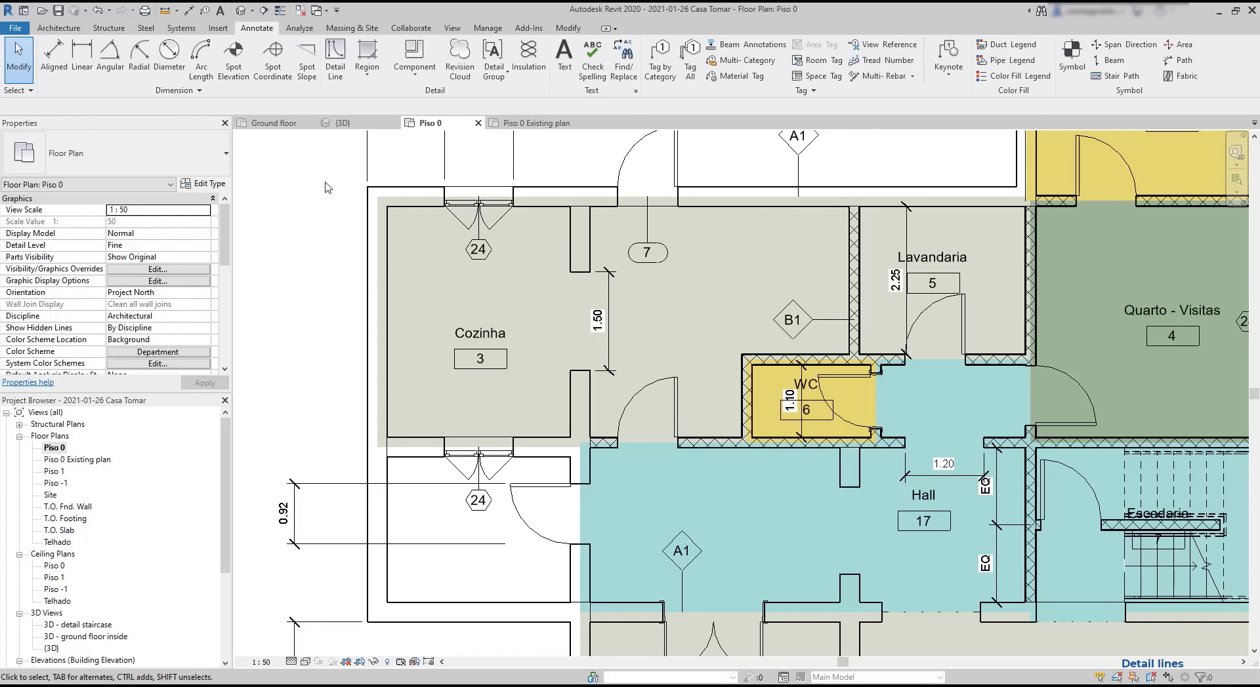
Step: In the Piso 0 plan, draw a vertical Hidden Lines detail line about 2.25 m long from the WC wall's upper-left corner to the exterior wall
{"action": "left_click", "coordinate": [335, 55]}
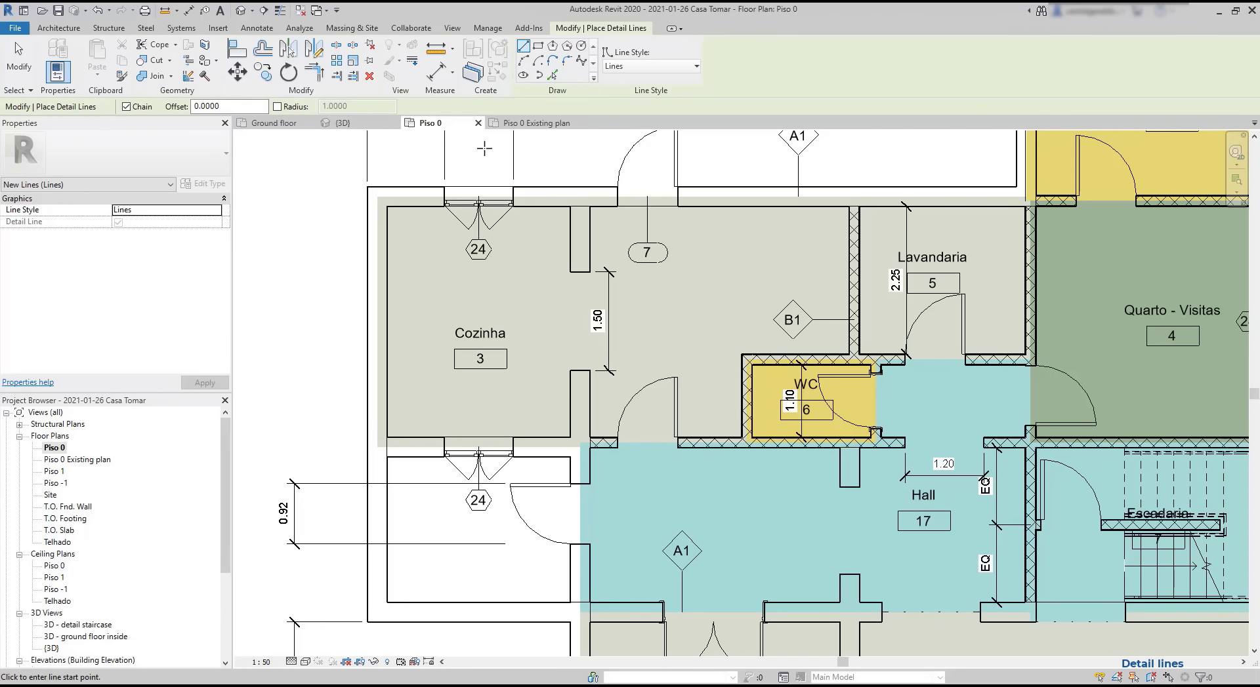
{"action": "left_click", "coordinate": [669, 68]}
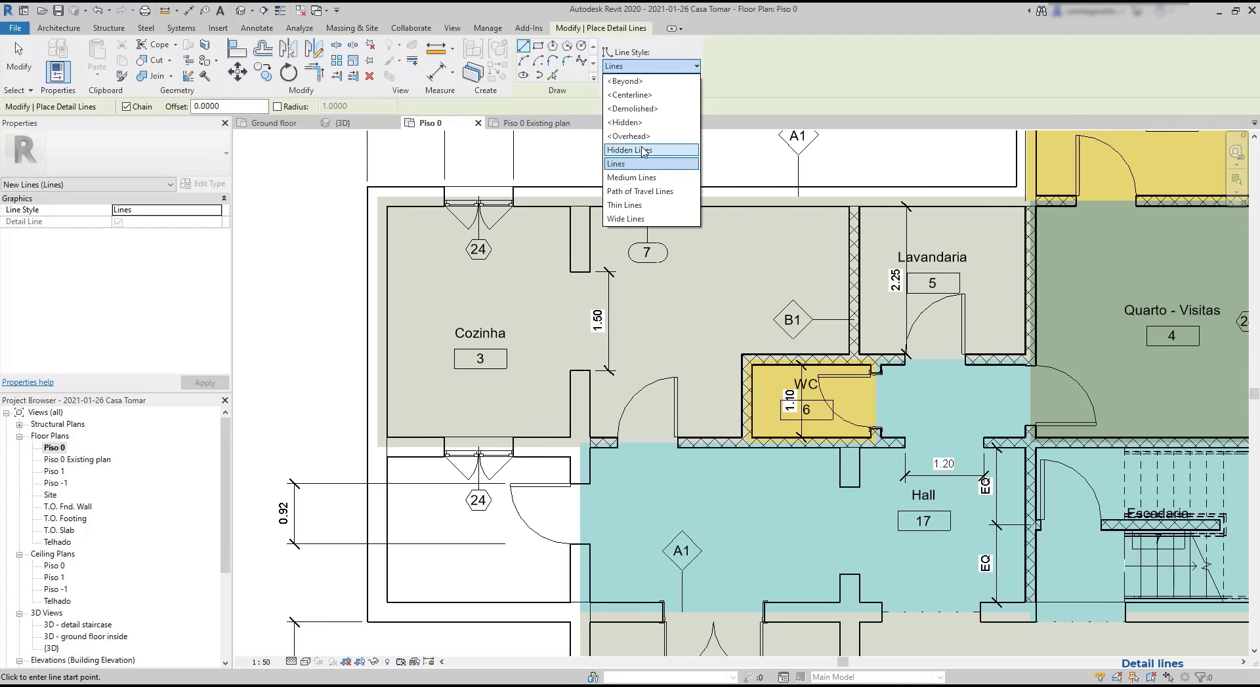
{"action": "left_click", "coordinate": [630, 149]}
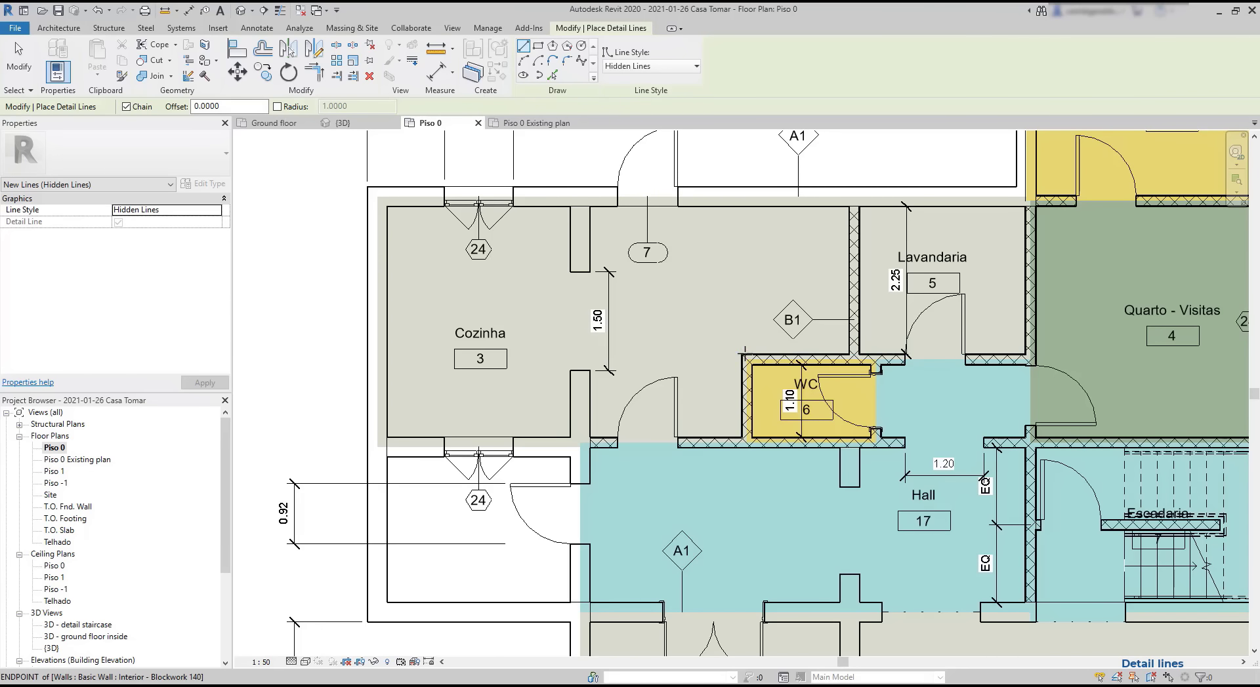
{"action": "left_click", "coordinate": [743, 354]}
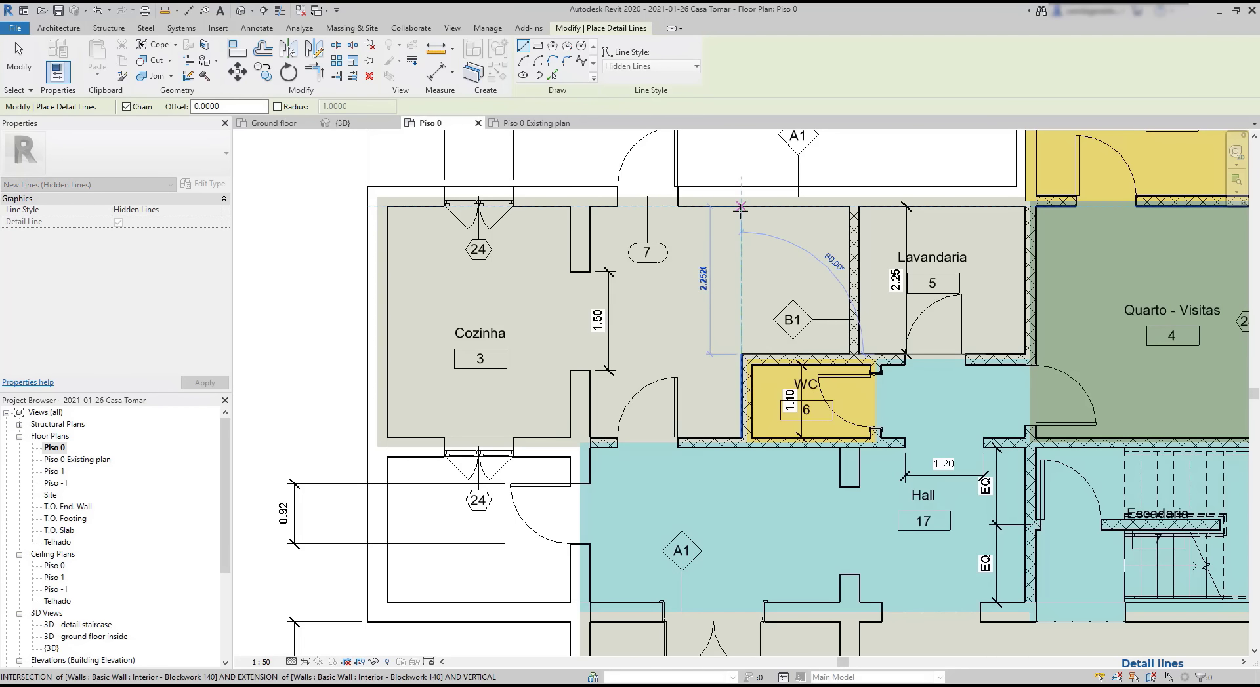
{"action": "left_click", "coordinate": [741, 208]}
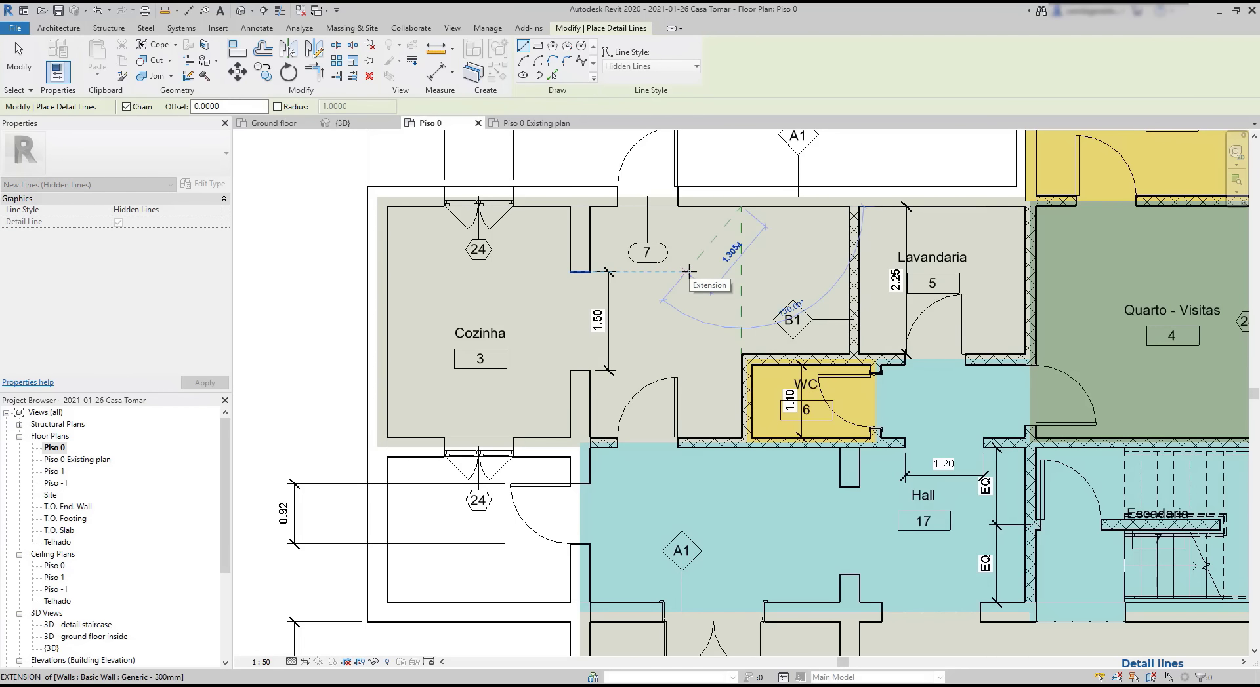
{"action": "key", "text": "Escape"}
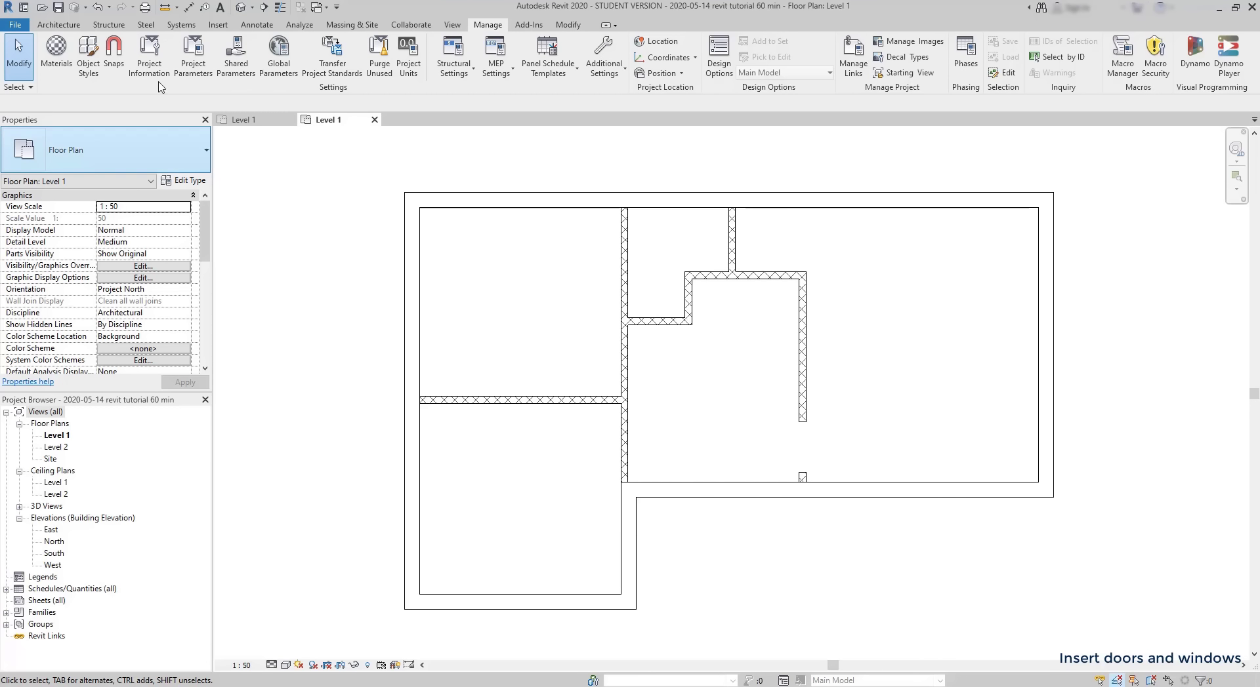
Step: Place an M_Single-Flush 0915 x 2134mm door in the left horizontal partition, 1 m from the vertical partition, with the hinge on the right
{"action": "left_click", "coordinate": [62, 24]}
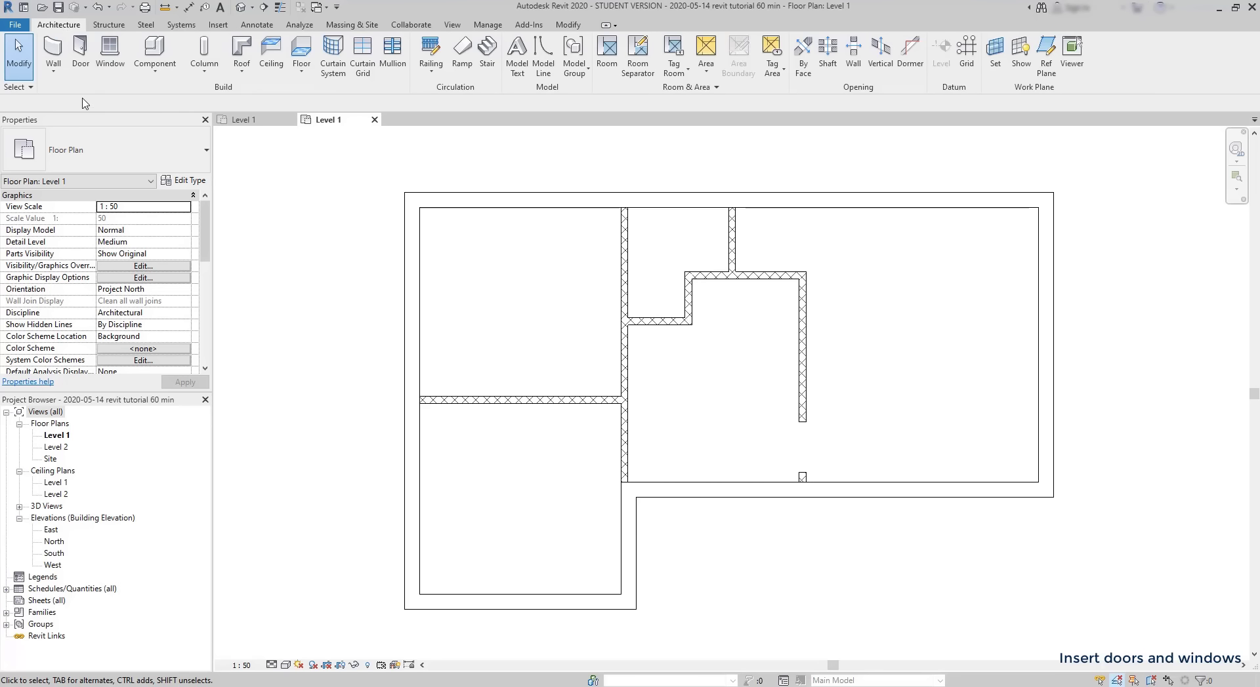
{"action": "left_click", "coordinate": [80, 52]}
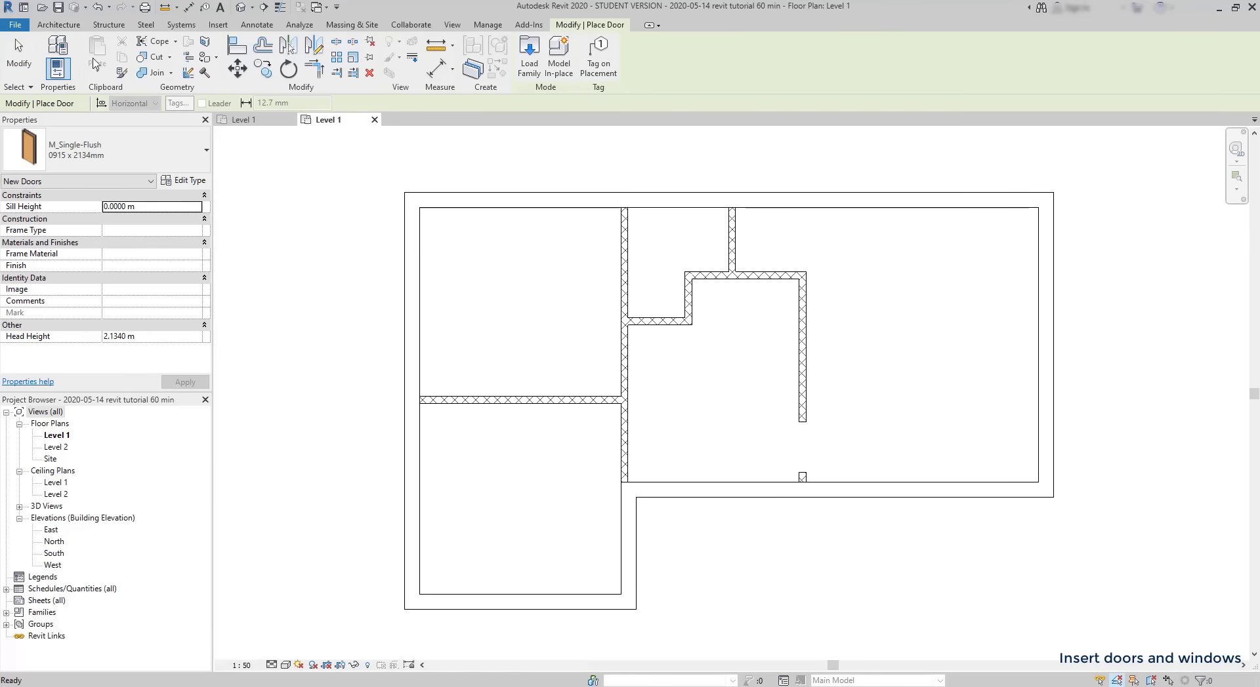
{"action": "scroll", "coordinate": [557, 412], "scroll_direction": "up", "scroll_amount": 3}
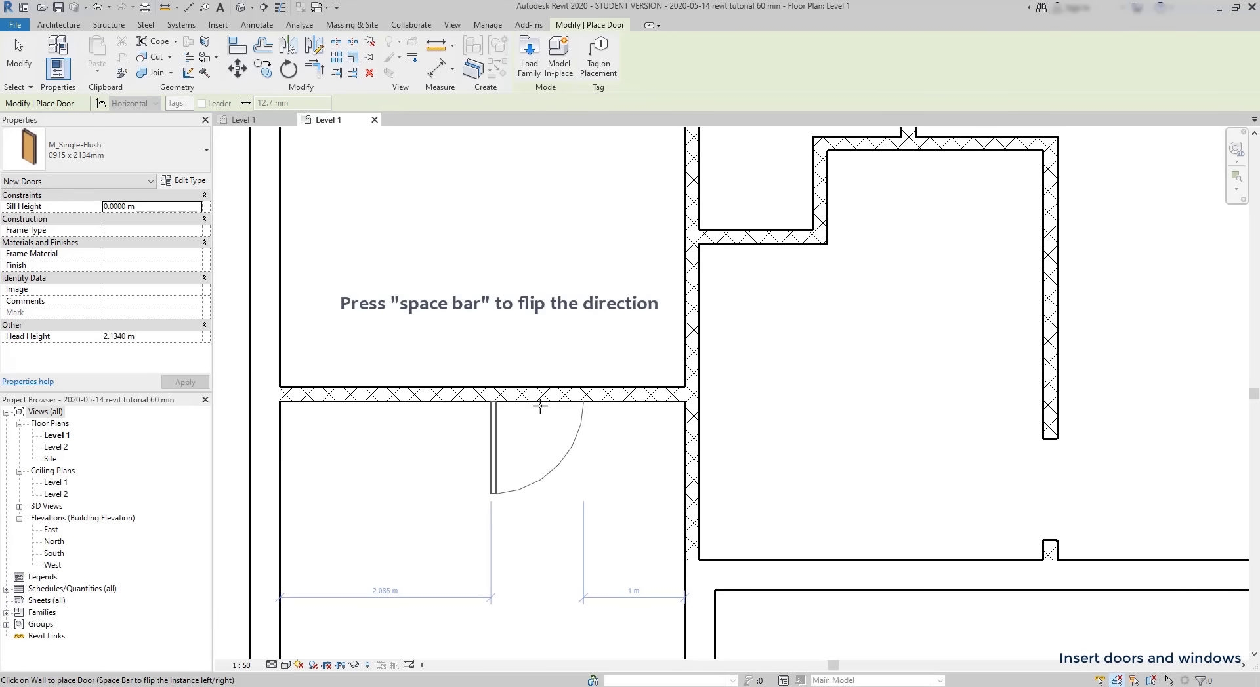
{"action": "key", "text": "space"}
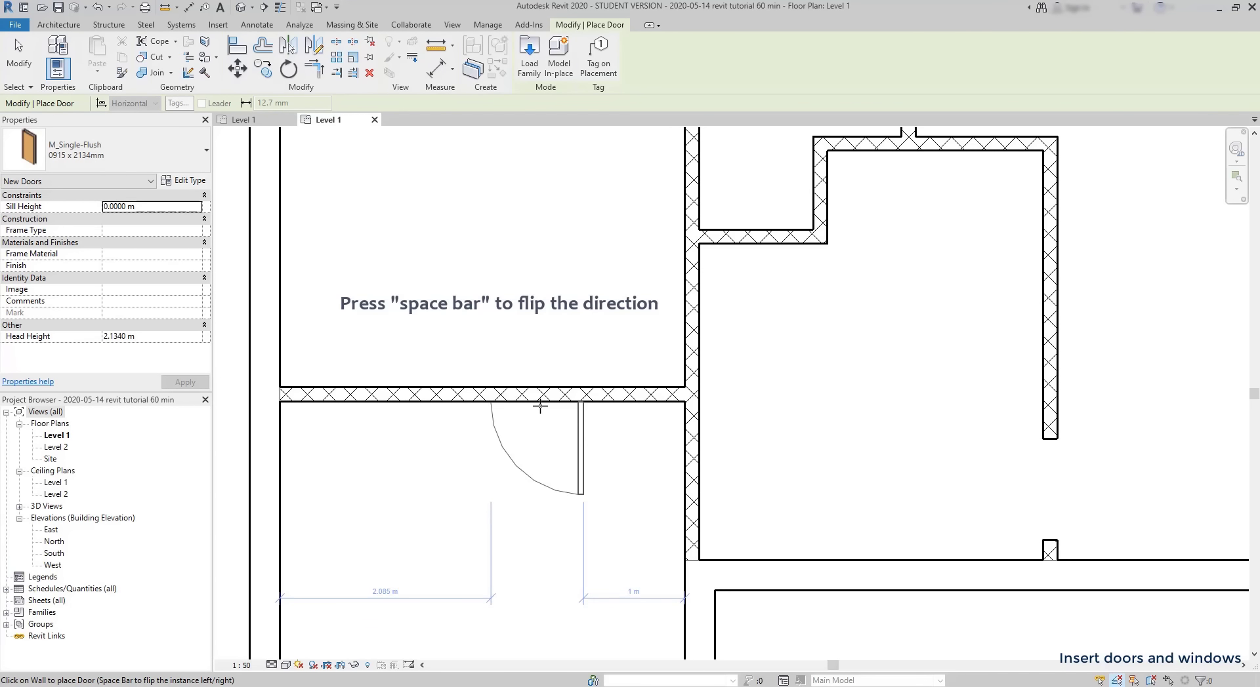
{"action": "key", "text": "space"}
{"action": "key", "text": "space"}
{"action": "left_click", "coordinate": [540, 407]}
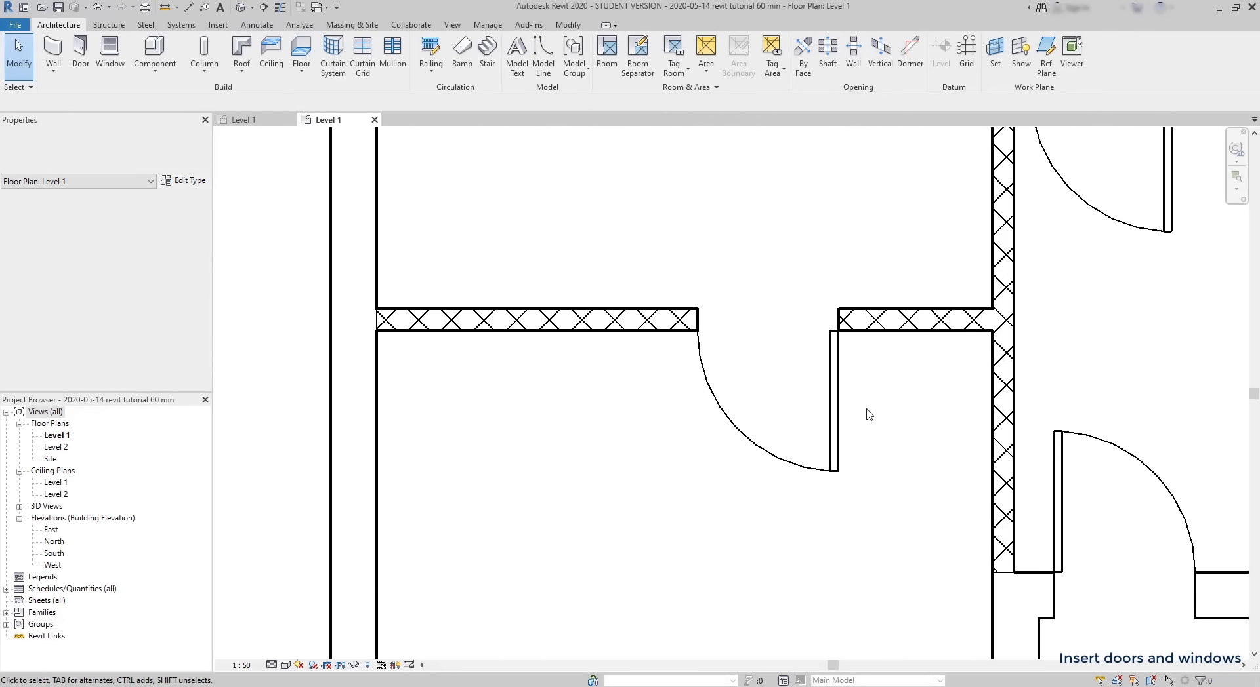
Step: Flip the placed door's hinge side and back again, and flip its facing so it opens into the room above
{"action": "left_click", "coordinate": [836, 398]}
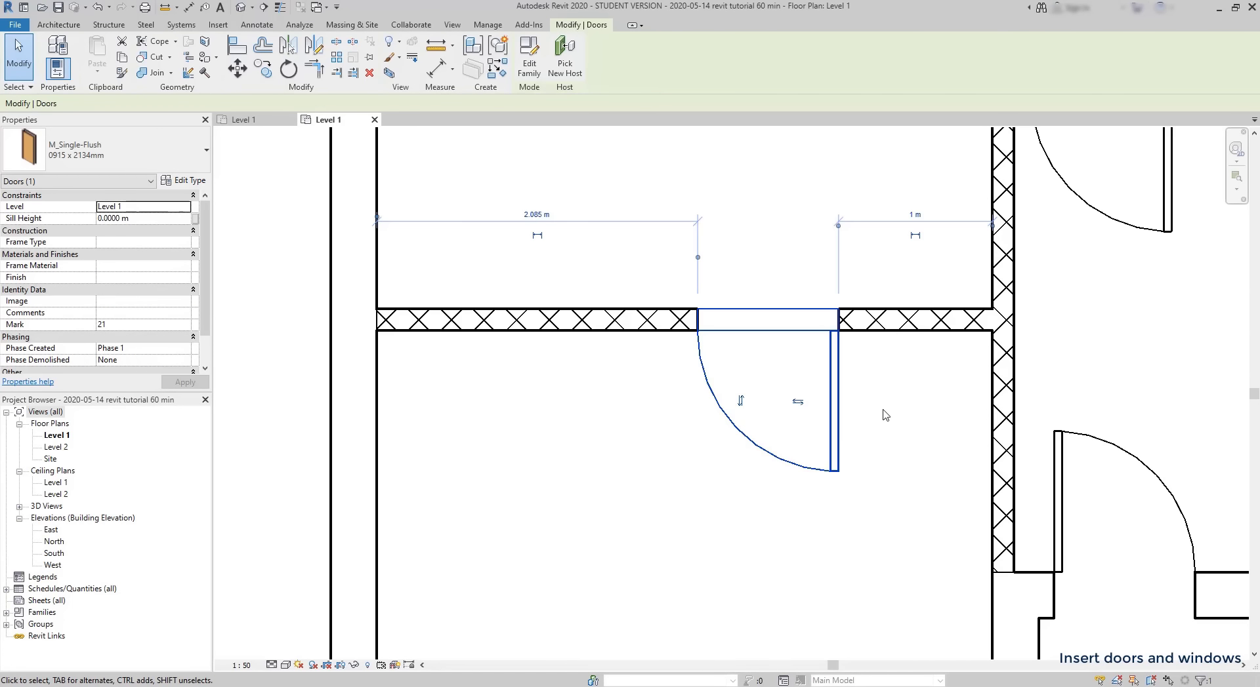
{"action": "left_click", "coordinate": [797, 402]}
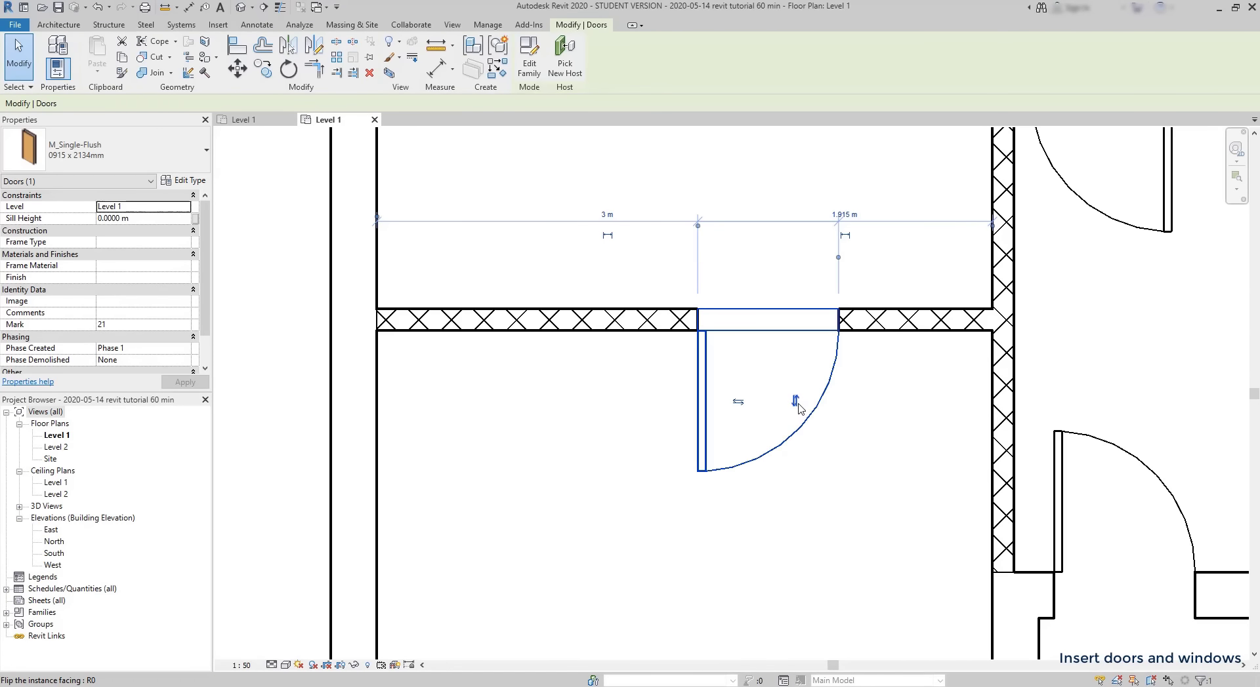
{"action": "left_click", "coordinate": [748, 404]}
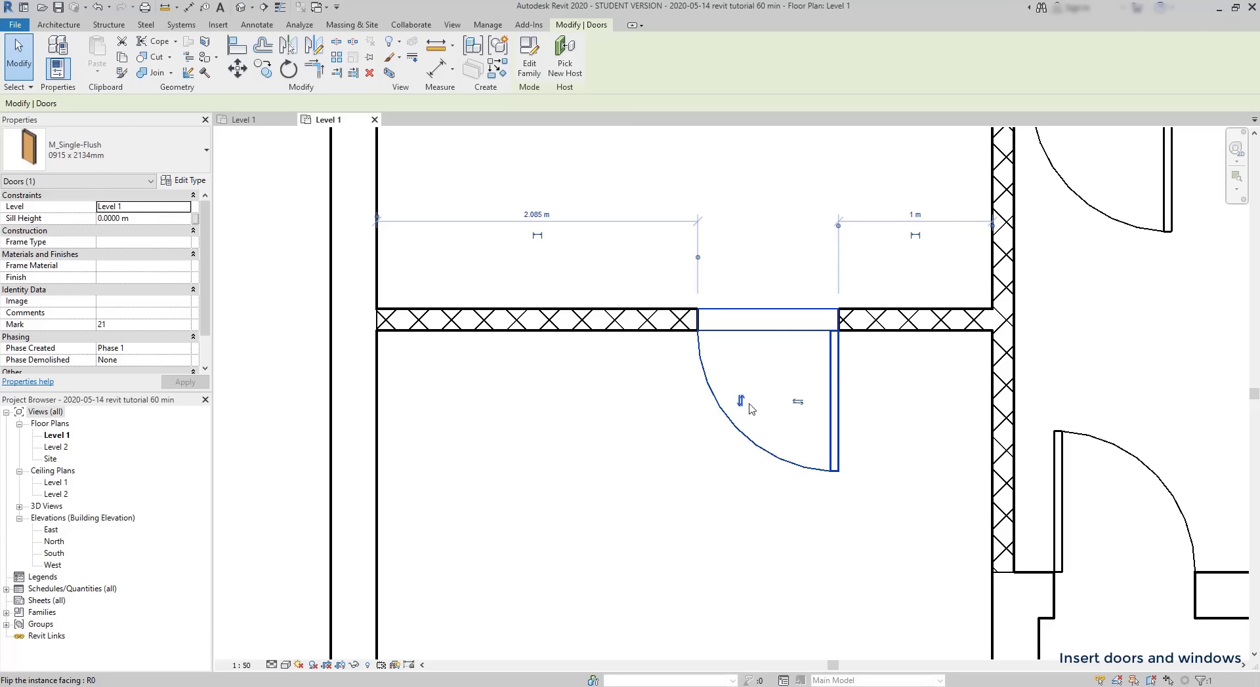
{"action": "left_click", "coordinate": [741, 404]}
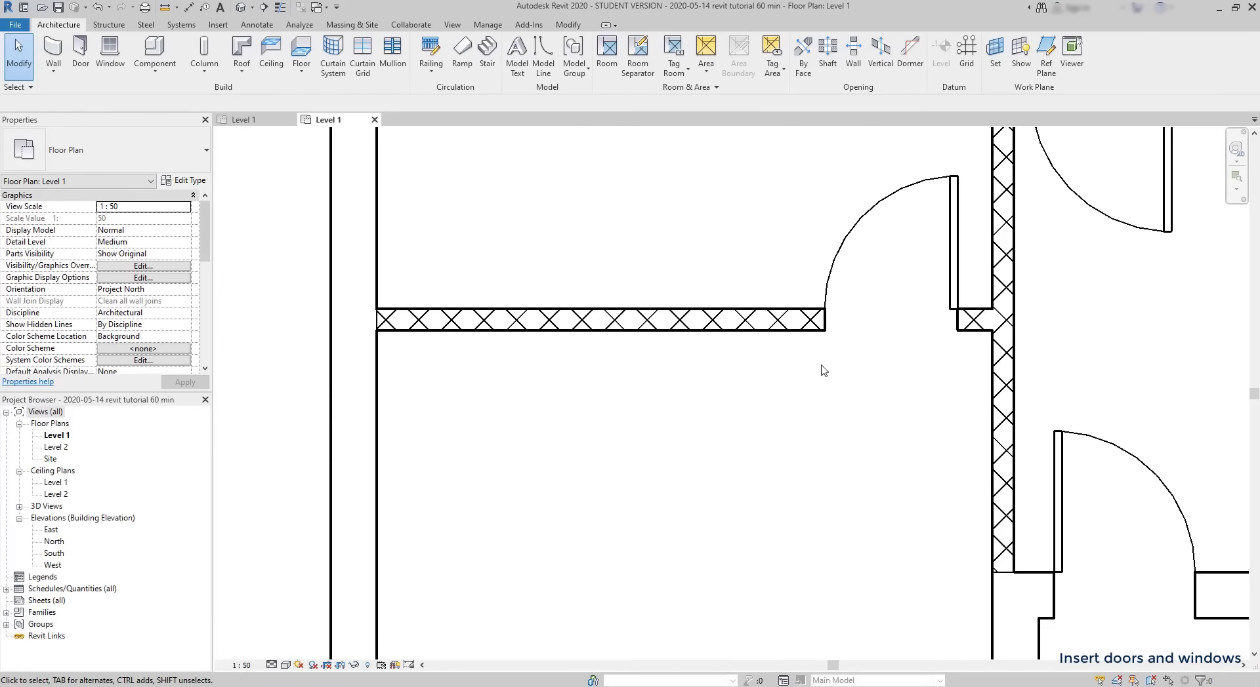
Step: Change the type of the door in the left horizontal partition to M_Single-Flush 0762 x 2032mm
{"action": "left_click", "coordinate": [832, 280]}
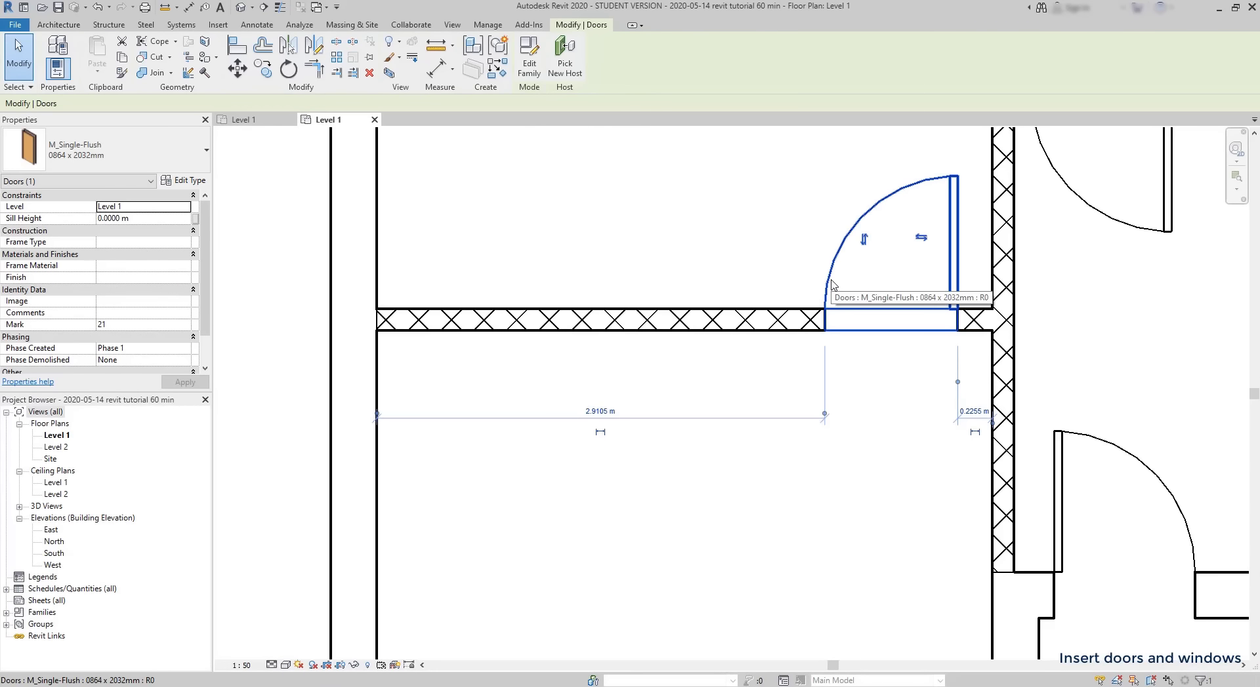
{"action": "left_click", "coordinate": [185, 150]}
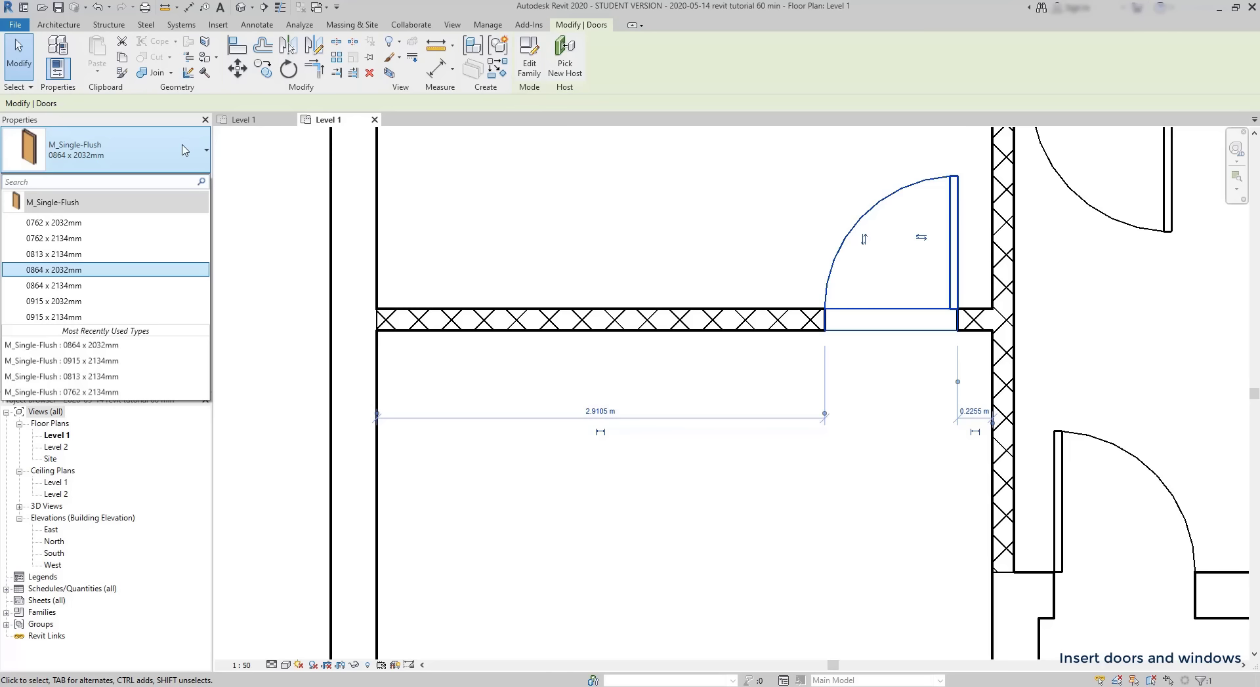
{"action": "left_click", "coordinate": [128, 224]}
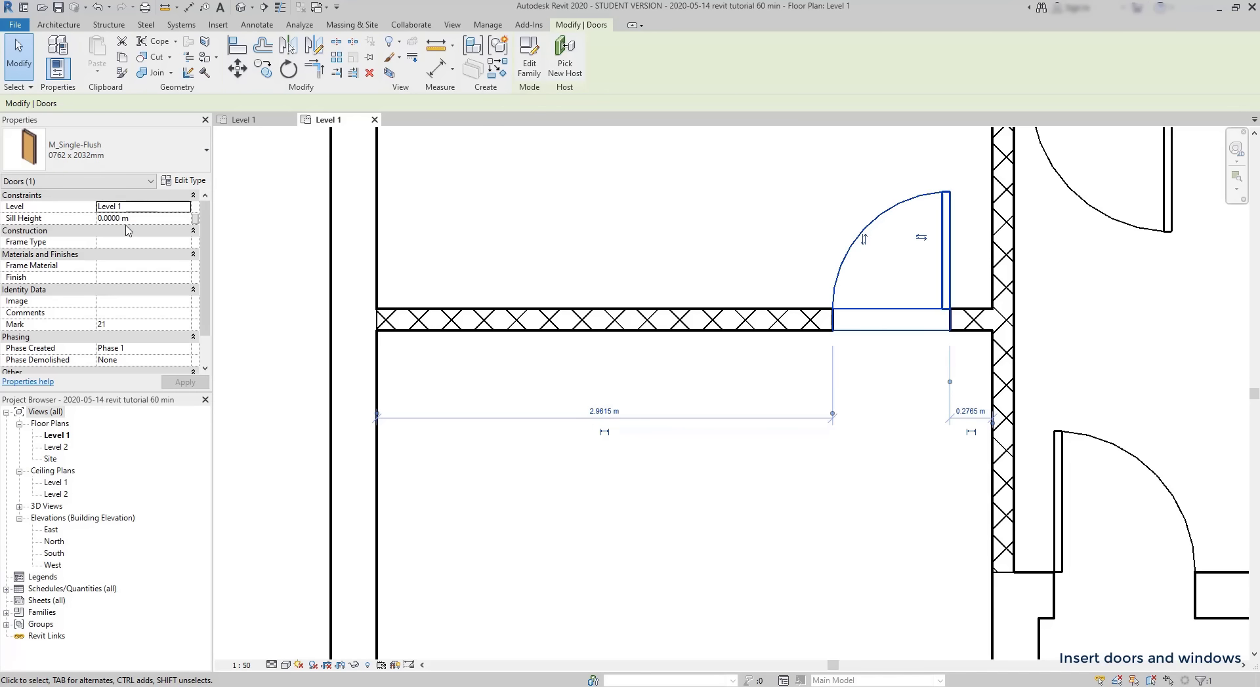
{"action": "left_click", "coordinate": [105, 150]}
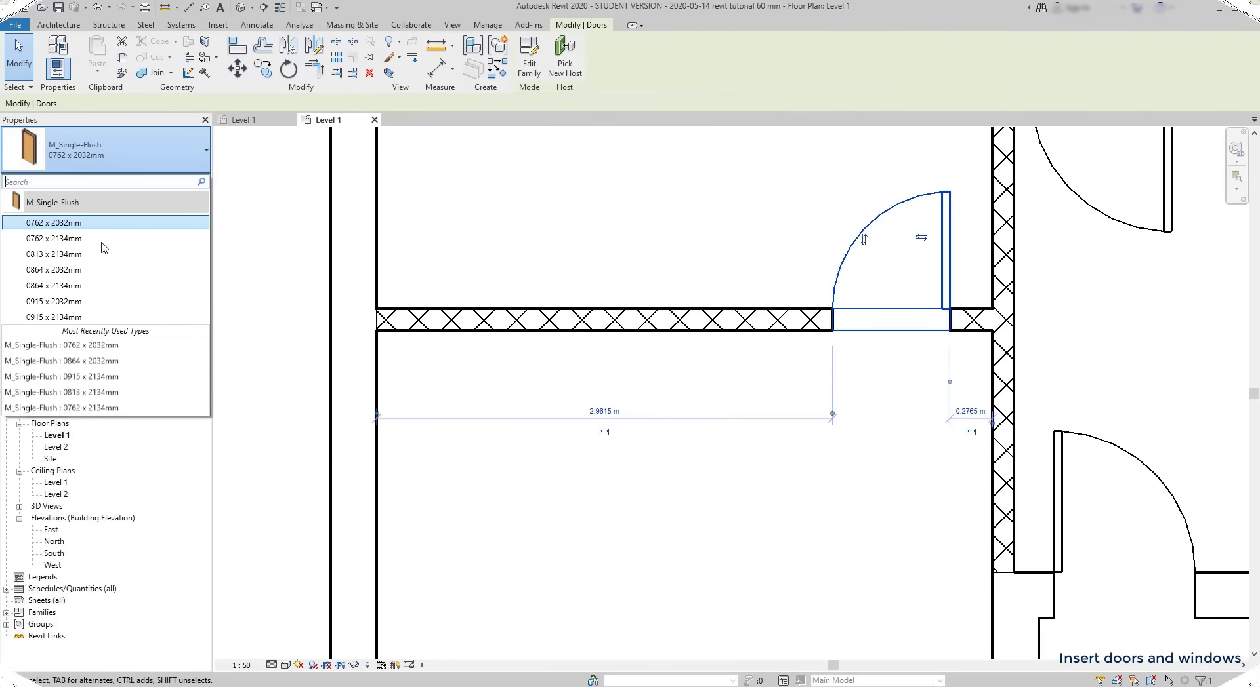
{"action": "left_click", "coordinate": [64, 318]}
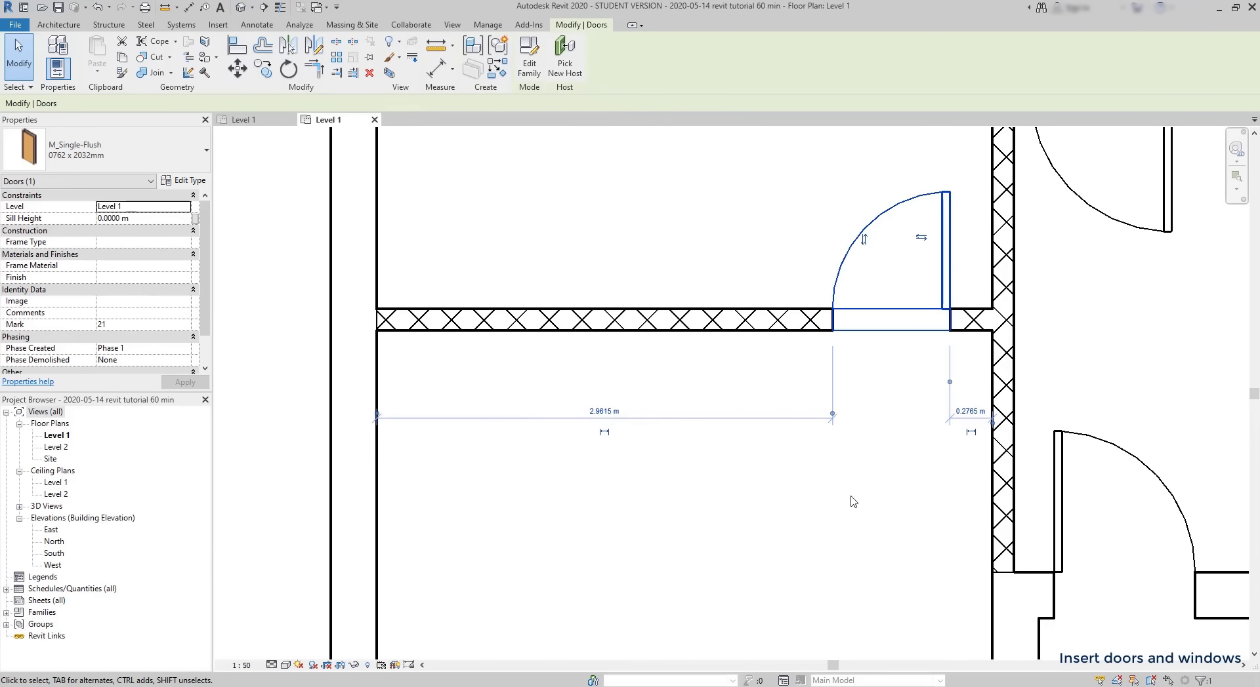
Step: Set the distance between that door and the vertical partition to 0.2 m
{"action": "left_click", "coordinate": [969, 412]}
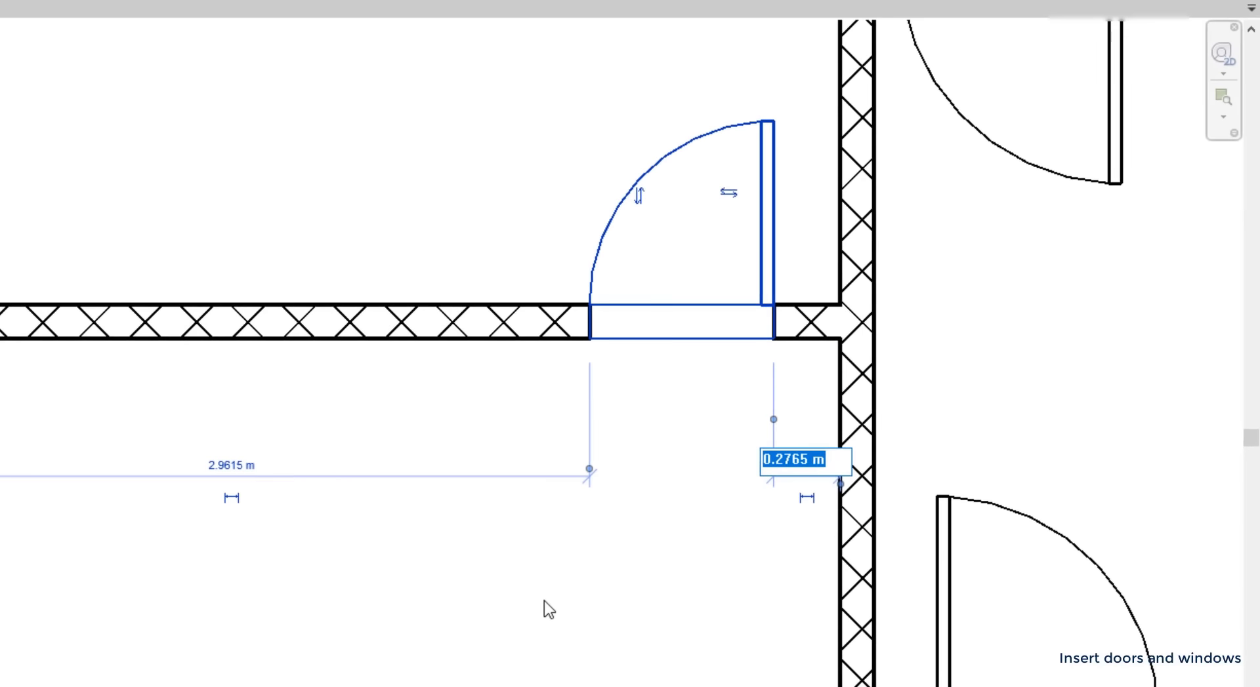
{"action": "type", "text": "0.2"}
{"action": "key", "text": "Return"}
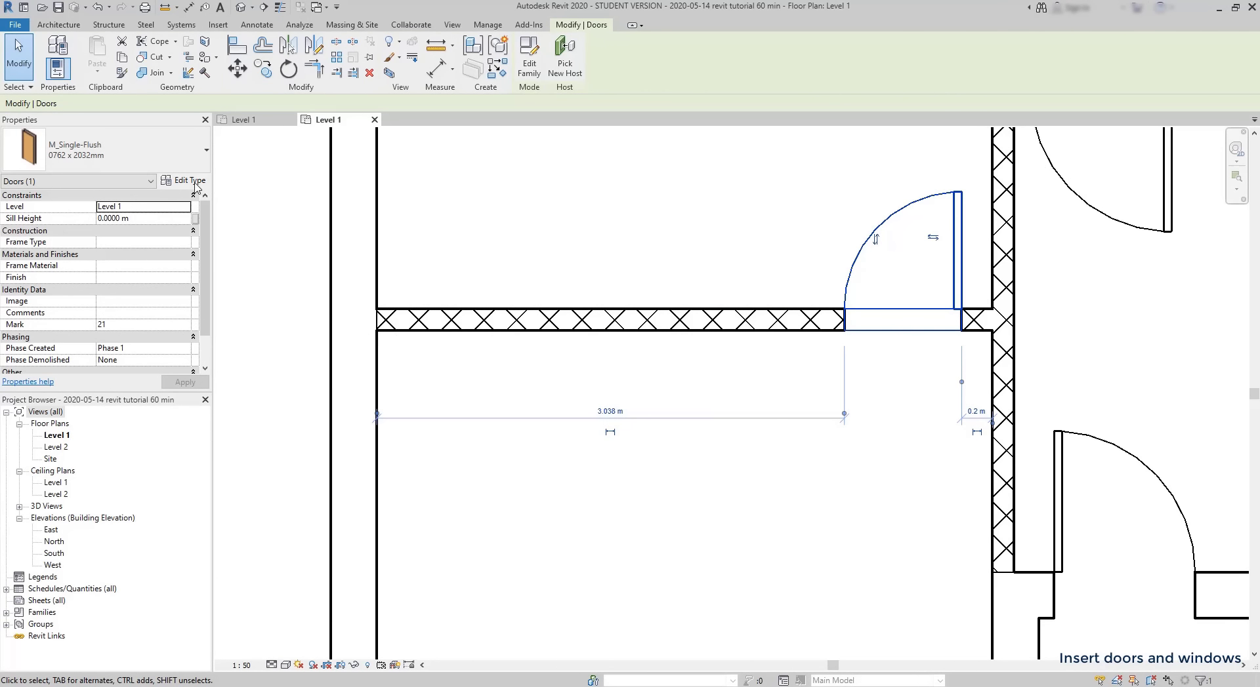
Step: Open the selected door's type properties and try editing the type's width, discarding the edit
{"action": "left_click", "coordinate": [191, 181]}
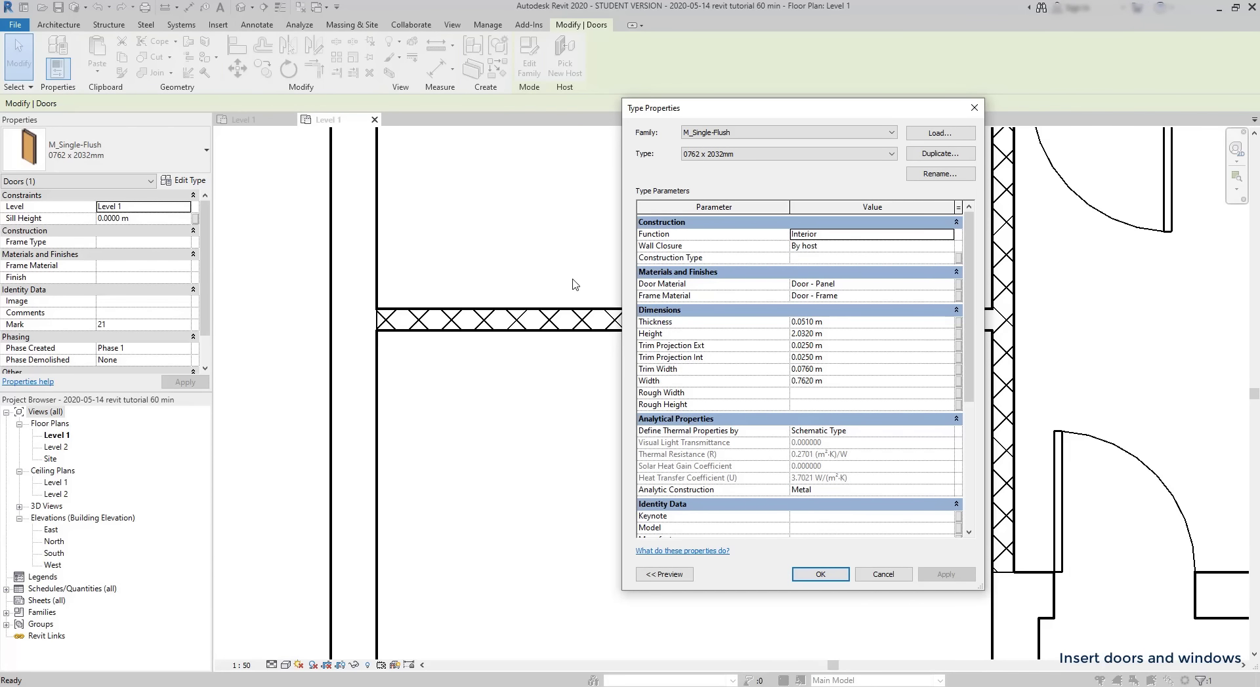
{"action": "scroll", "coordinate": [972, 348], "scroll_direction": "down", "scroll_amount": 2}
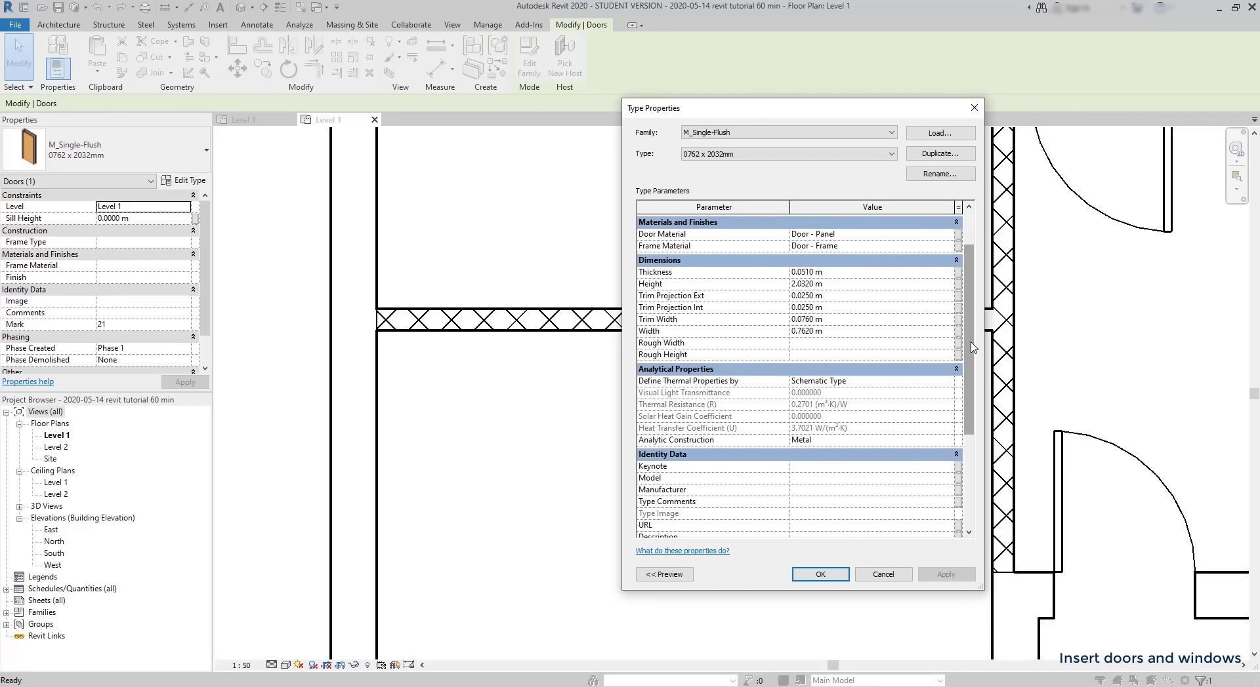
{"action": "left_click", "coordinate": [818, 331]}
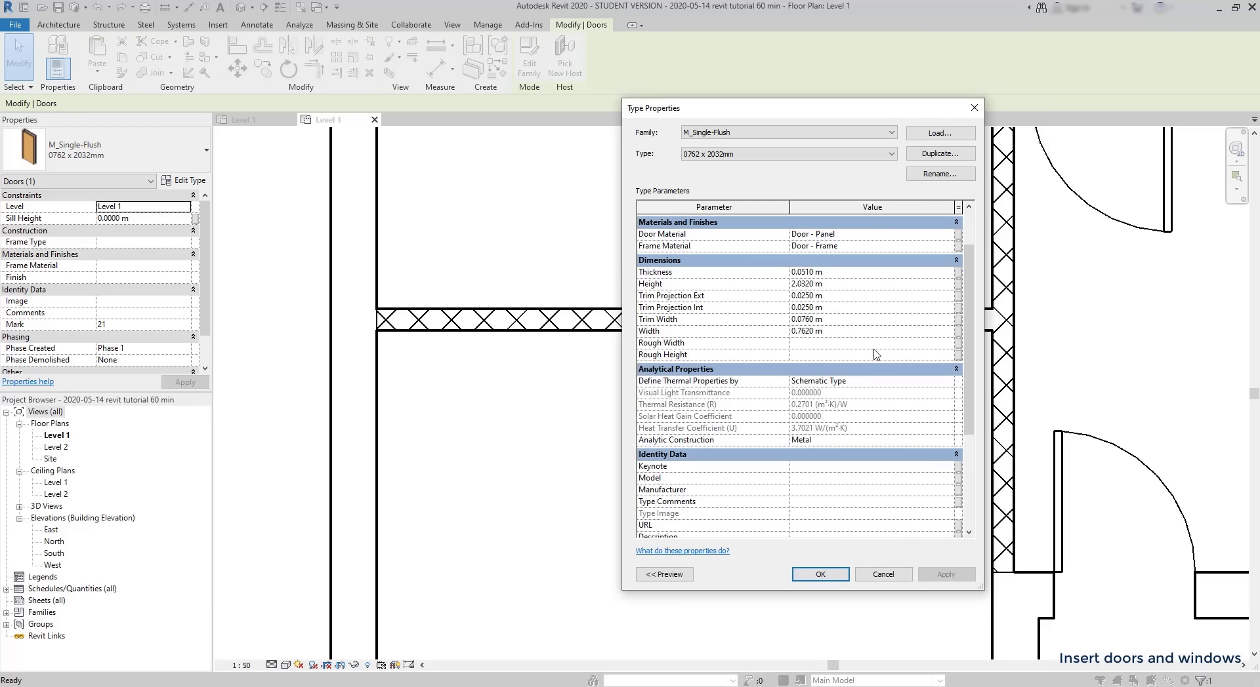
{"action": "key", "text": "BackSpace"}
{"action": "key", "text": "BackSpace"}
{"action": "key", "text": "BackSpace"}
{"action": "type", "text": "5"}
{"action": "key", "text": "Escape"}
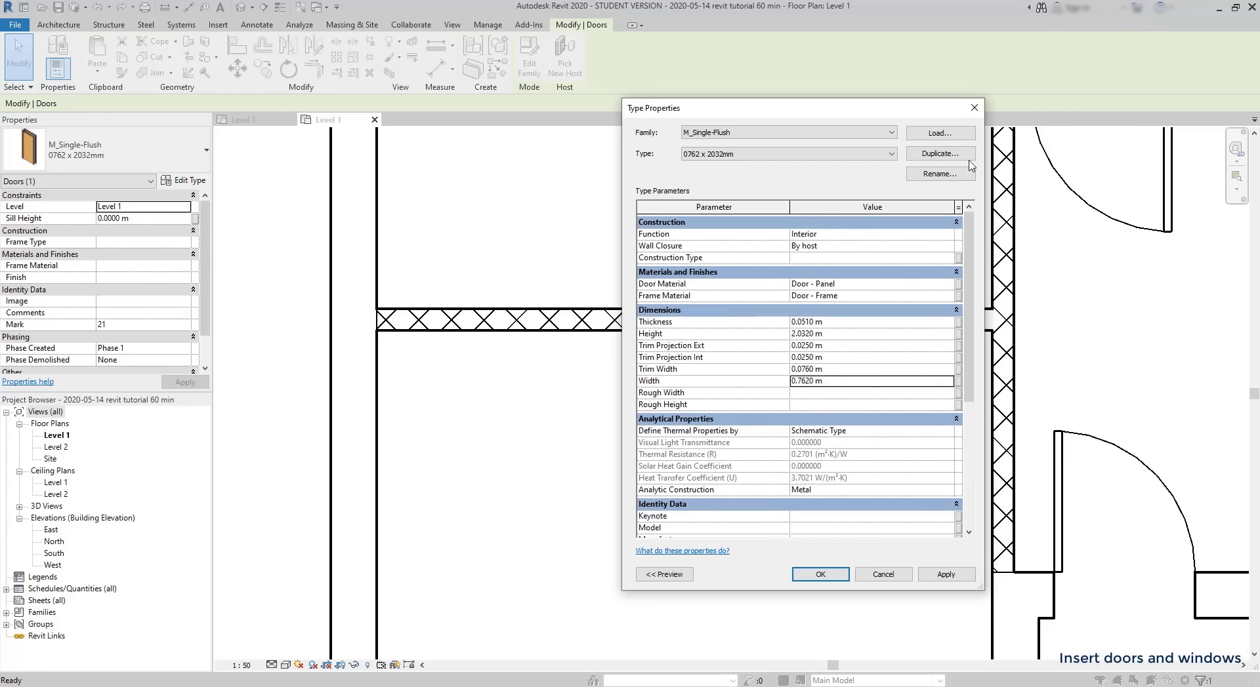
Step: Duplicate the door type under the name 085 x 2100mm 2 and open its height for editing
{"action": "left_click", "coordinate": [951, 154]}
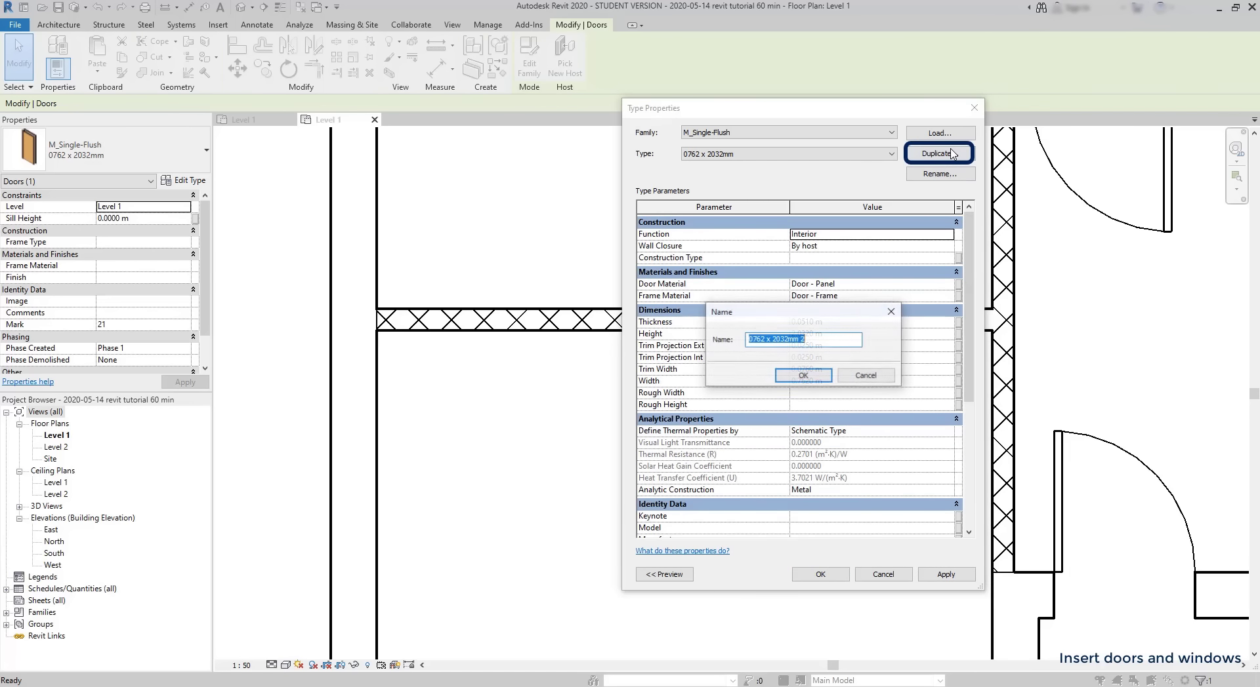
{"action": "key", "text": "shift+Left"}
{"action": "key", "text": "shift+Left"}
{"action": "key", "text": "shift+Left"}
{"action": "key", "text": "shift+Left"}
{"action": "type", "text": "085 x 2100"}
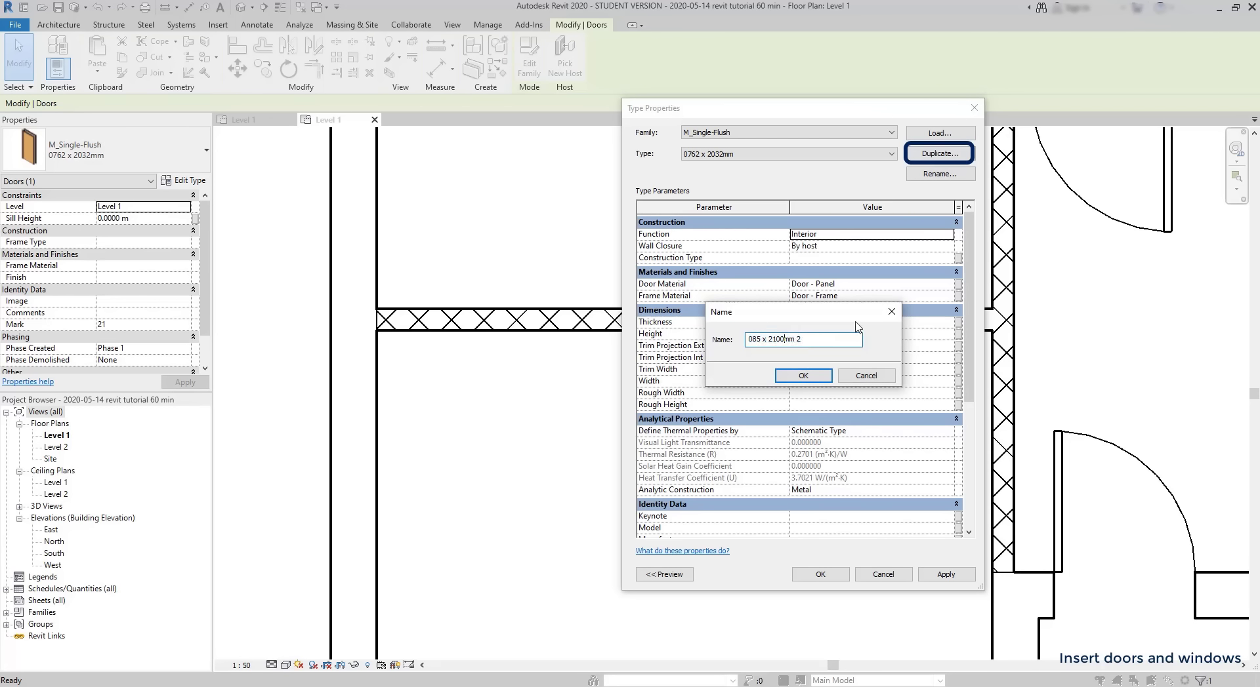
{"action": "left_click", "coordinate": [804, 377]}
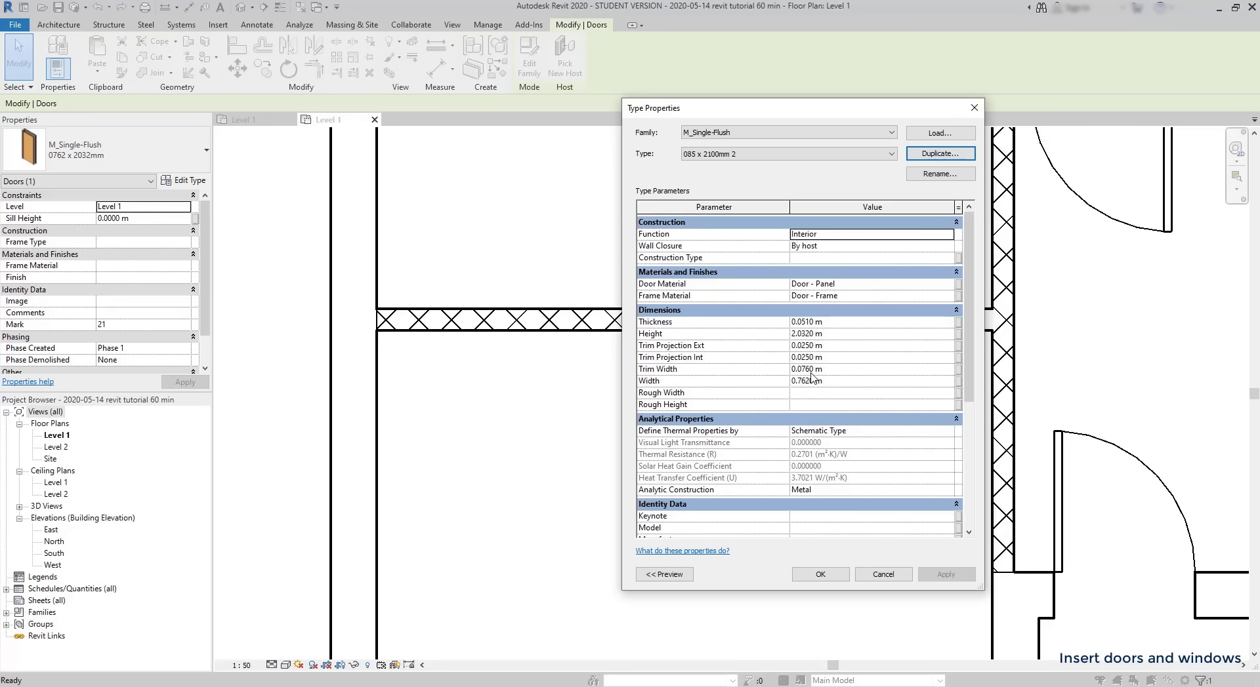
{"action": "left_click", "coordinate": [806, 334]}
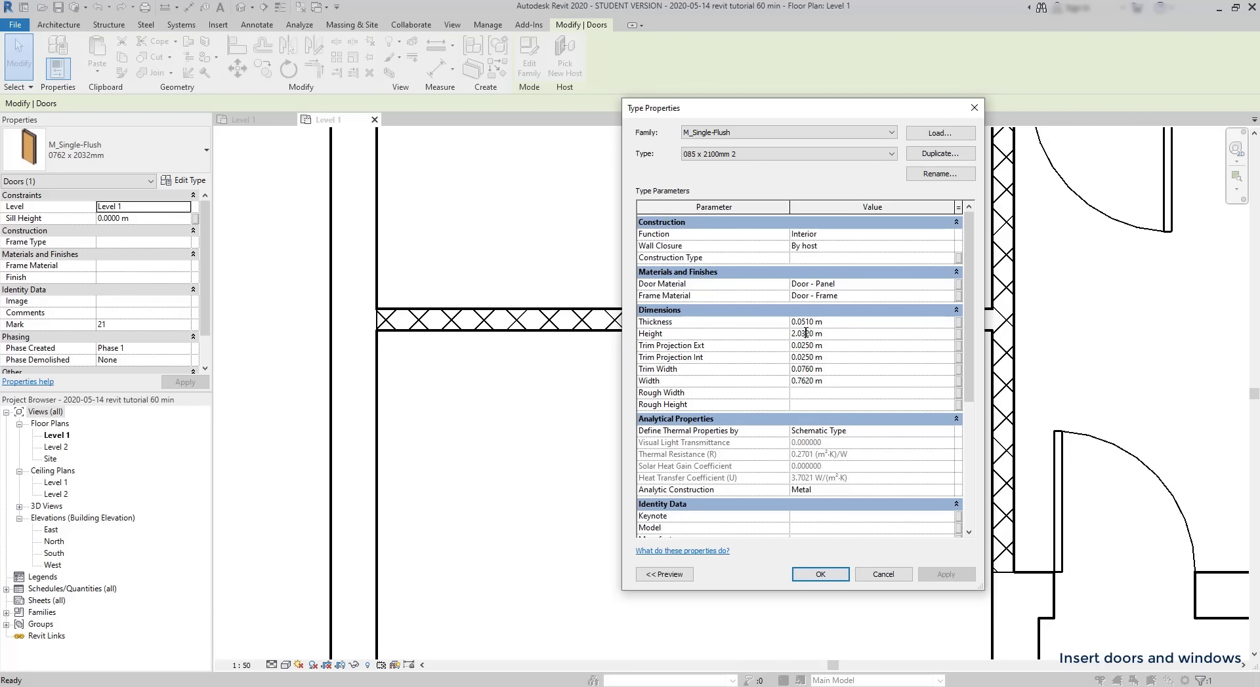
{"action": "key", "text": "BackSpace"}
{"action": "key", "text": "BackSpace"}
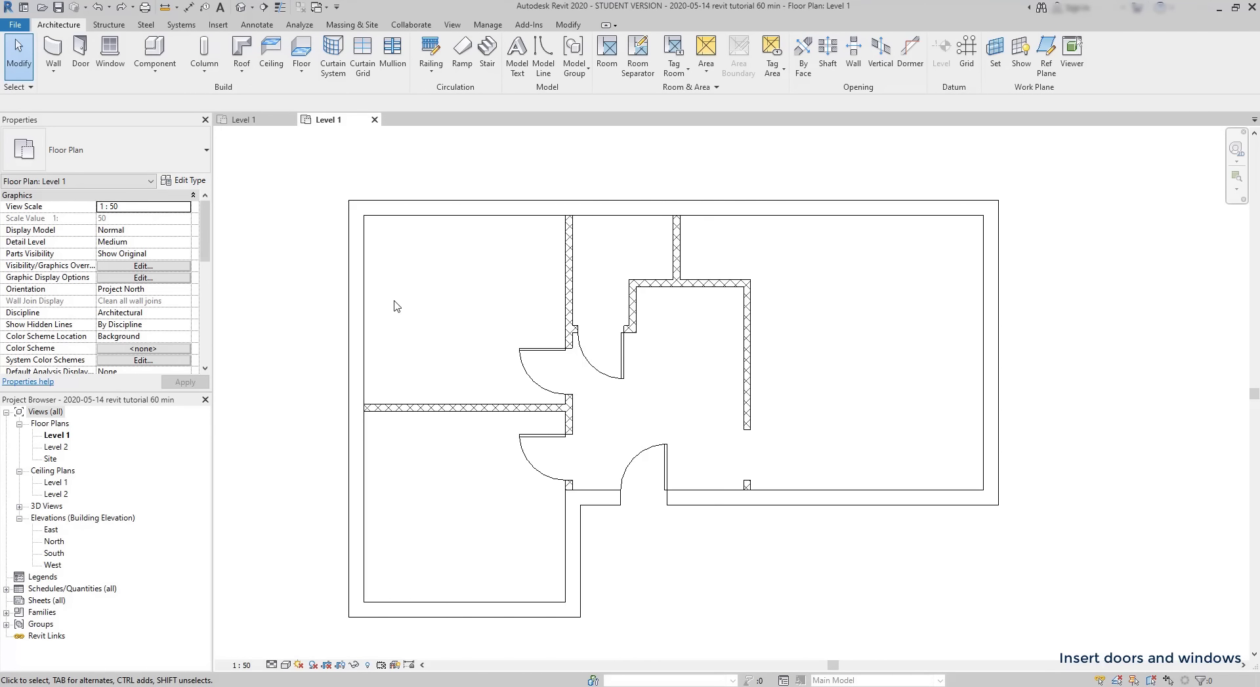
Step: Place three M_Fixed 0610 x 1220mm windows in the lower exterior wall: 0.2 m left of the partition, 1.2 m right of it, and 1.1 m further
{"action": "left_click", "coordinate": [109, 53]}
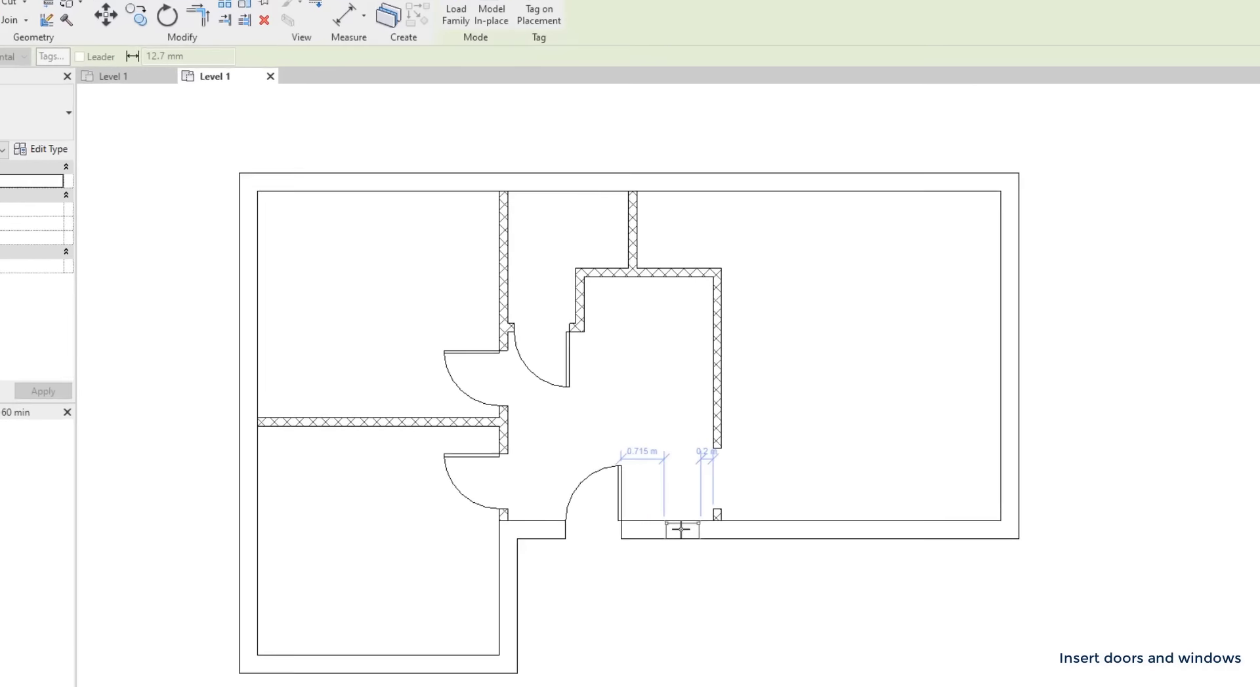
{"action": "left_click", "coordinate": [682, 530]}
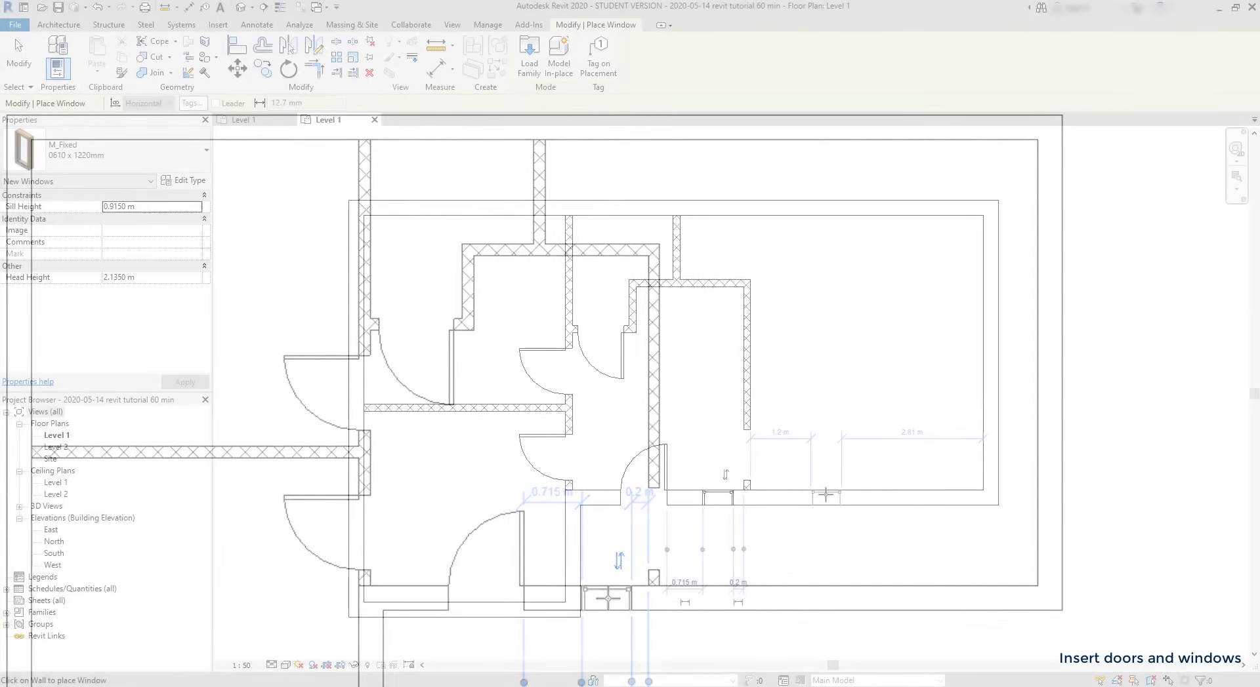
{"action": "left_click", "coordinate": [826, 497]}
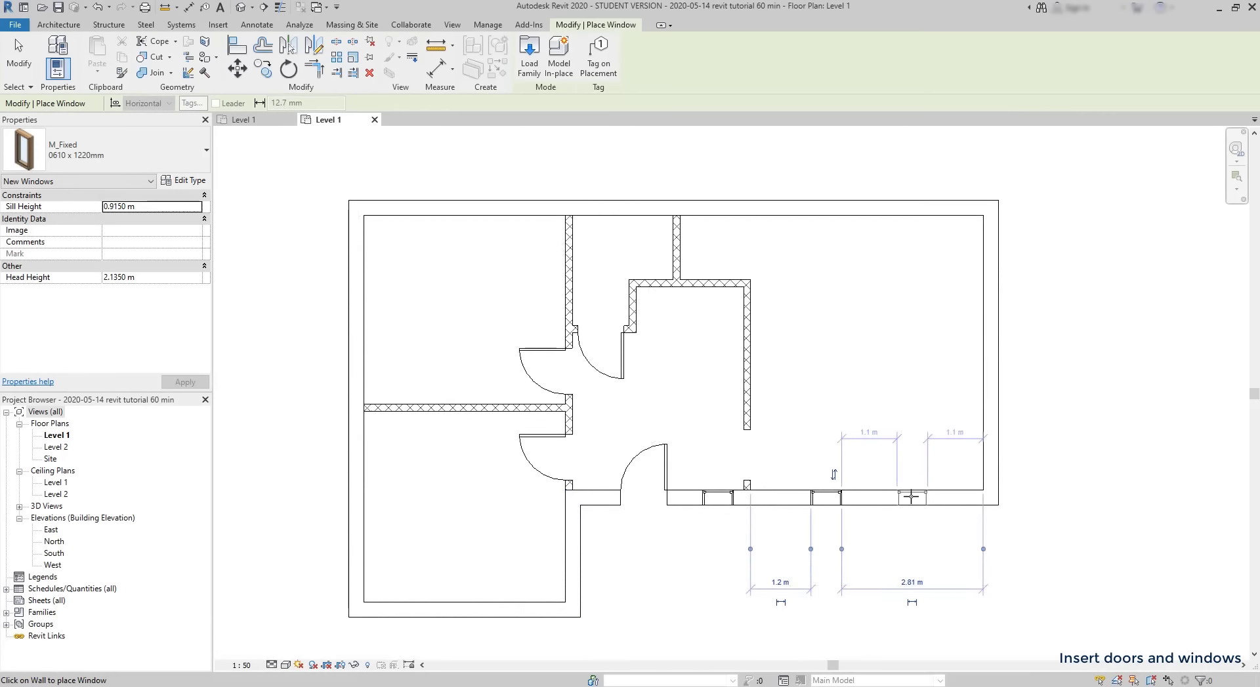
{"action": "scroll", "coordinate": [912, 497], "scroll_direction": "up", "scroll_amount": 1}
{"action": "left_click", "coordinate": [913, 491]}
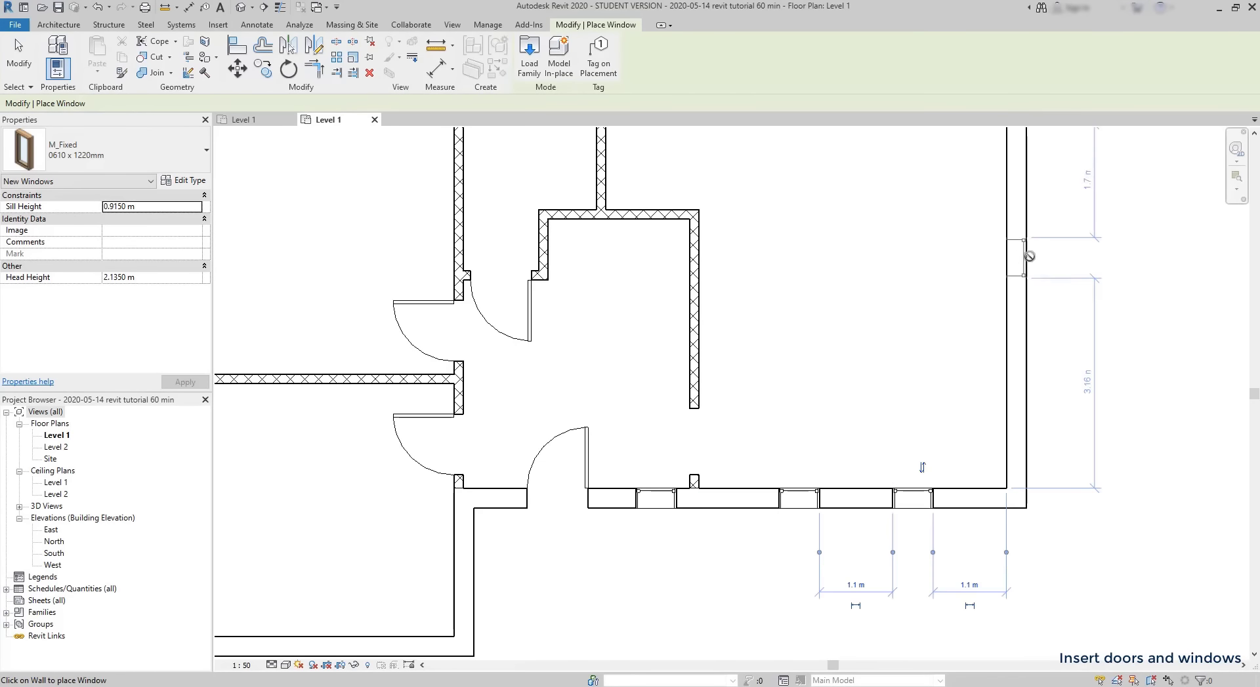
Step: Place an M_Fixed window in the right exterior wall, 1.6 m from the upper corner, and another in the upper wall, 1.5 m from that corner
{"action": "middle_click_drag", "start_coordinate": [1007, 253], "coordinate": [854, 328]}
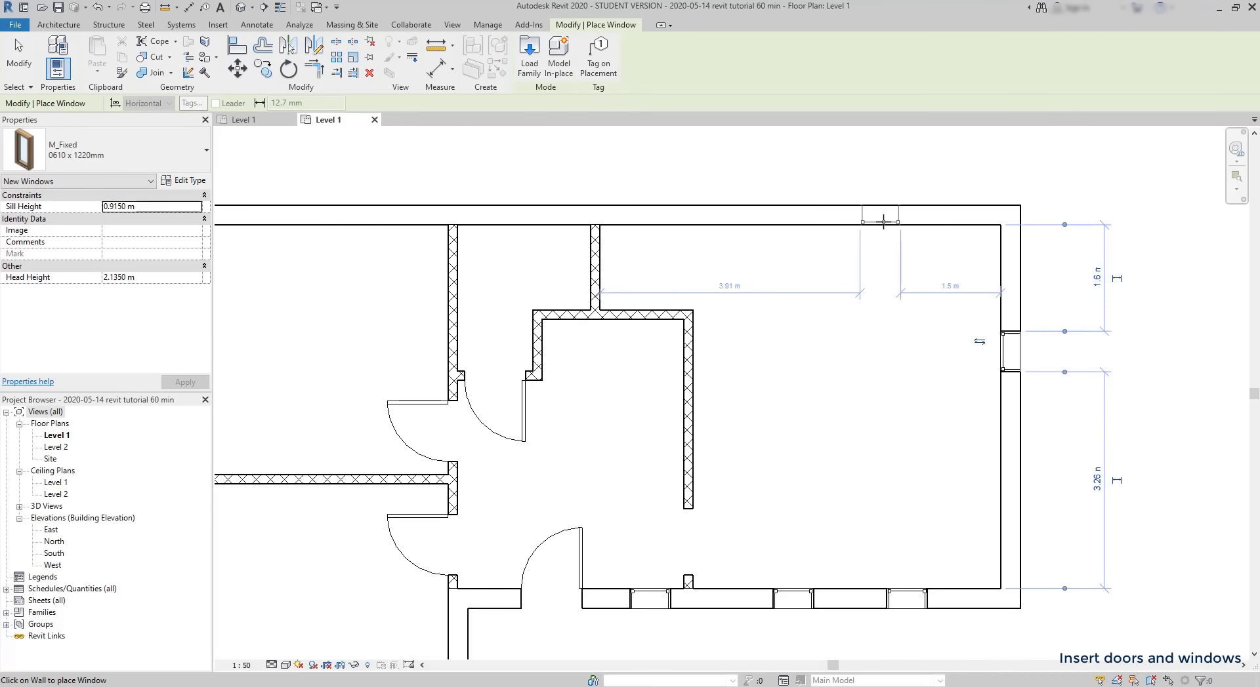
{"action": "left_click", "coordinate": [883, 222]}
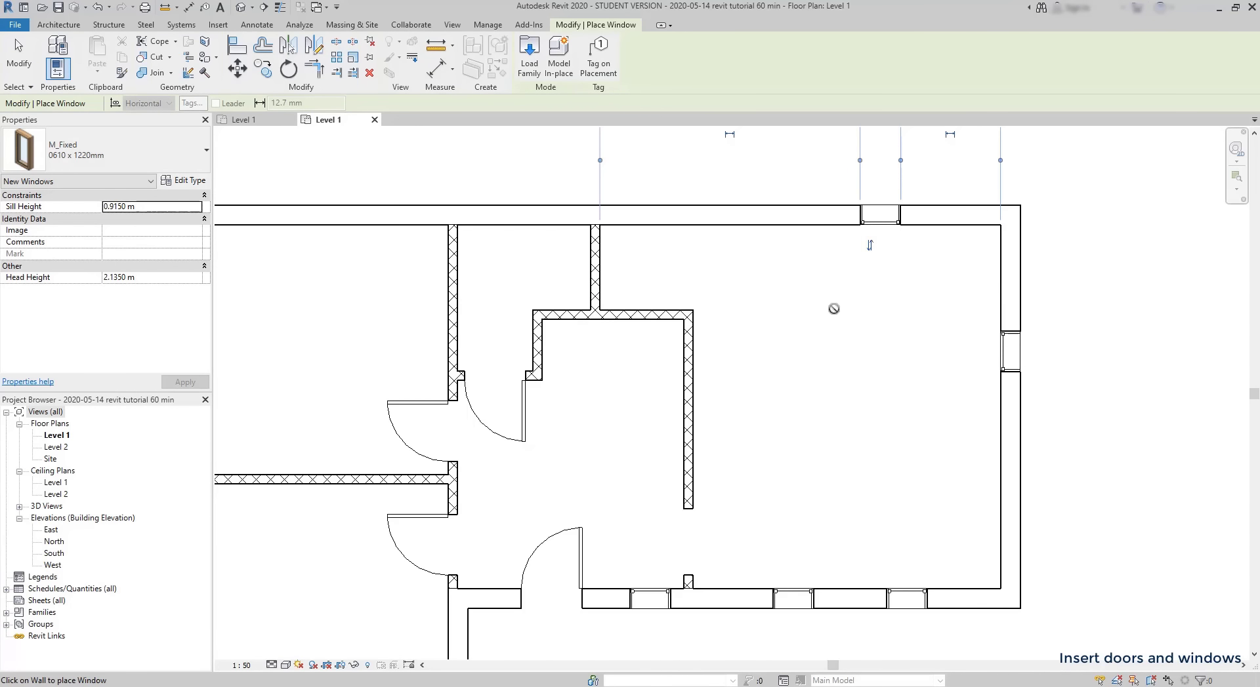
{"action": "scroll", "coordinate": [822, 309], "scroll_direction": "down", "scroll_amount": 1}
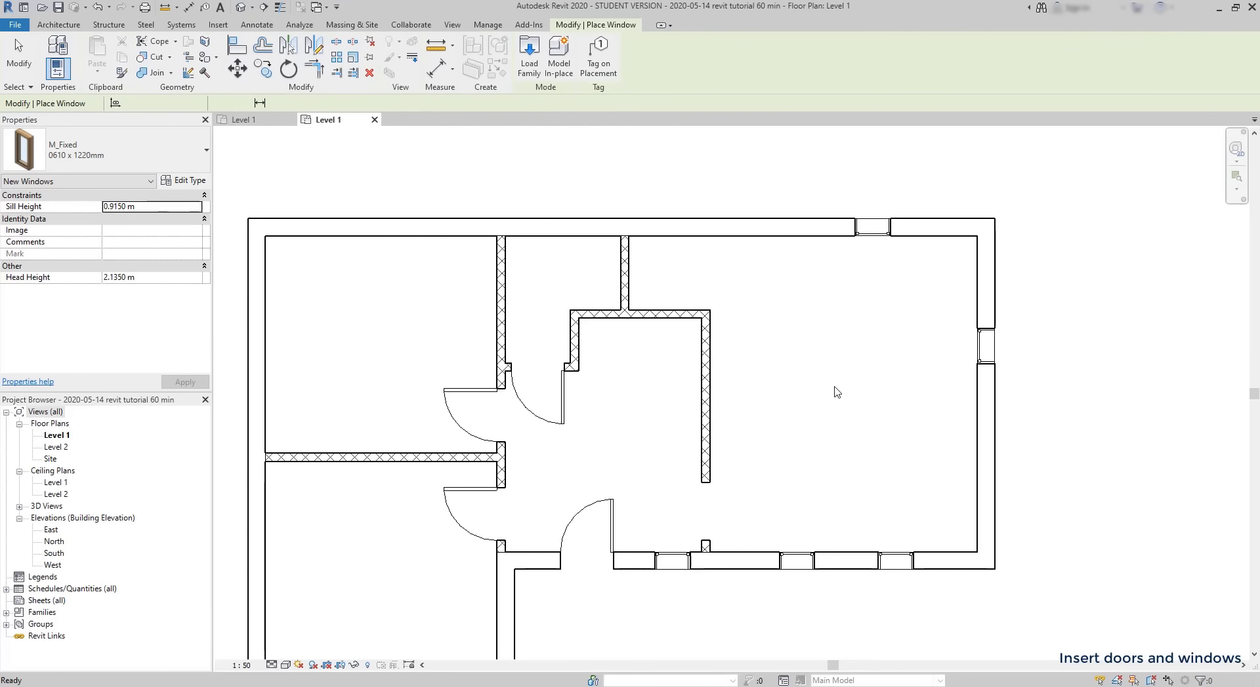
{"action": "key", "text": "Escape"}
{"action": "key", "text": "Escape"}
Step: Change the large room's four windows, two lower, one right and one upper, to M_Window-Casement-Double 1200 x 1500mm
{"action": "left_click", "coordinate": [796, 561]}
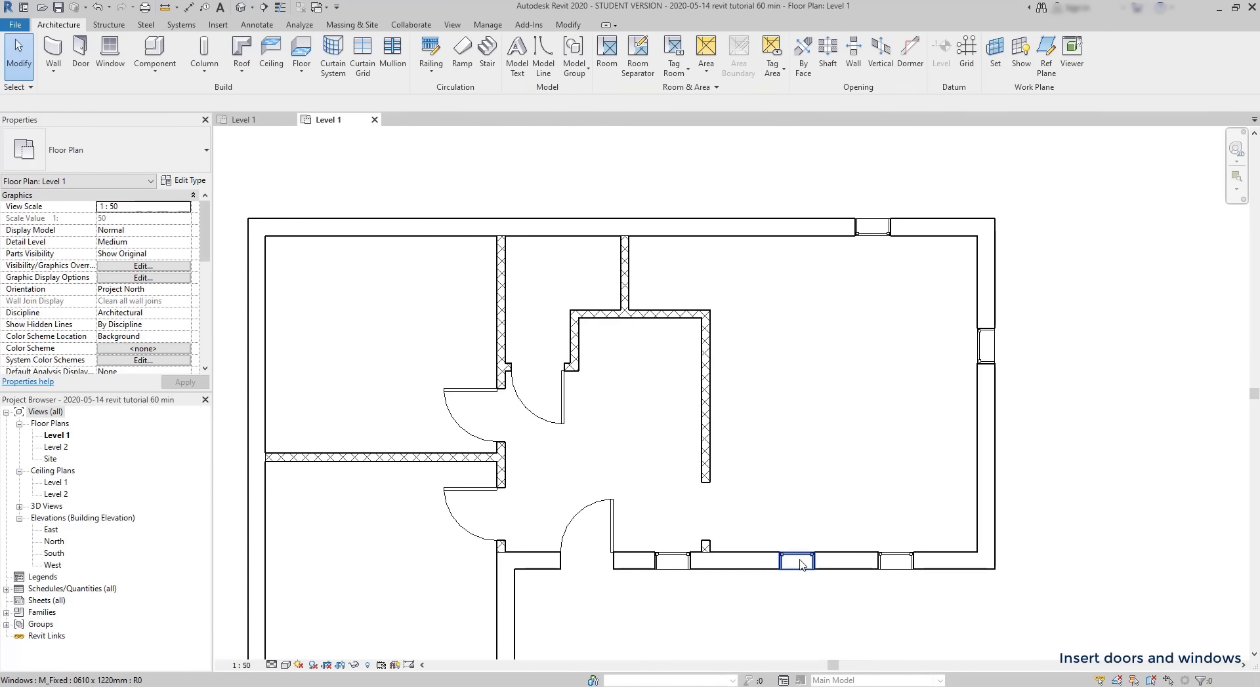
{"action": "left_click", "coordinate": [894, 561]}
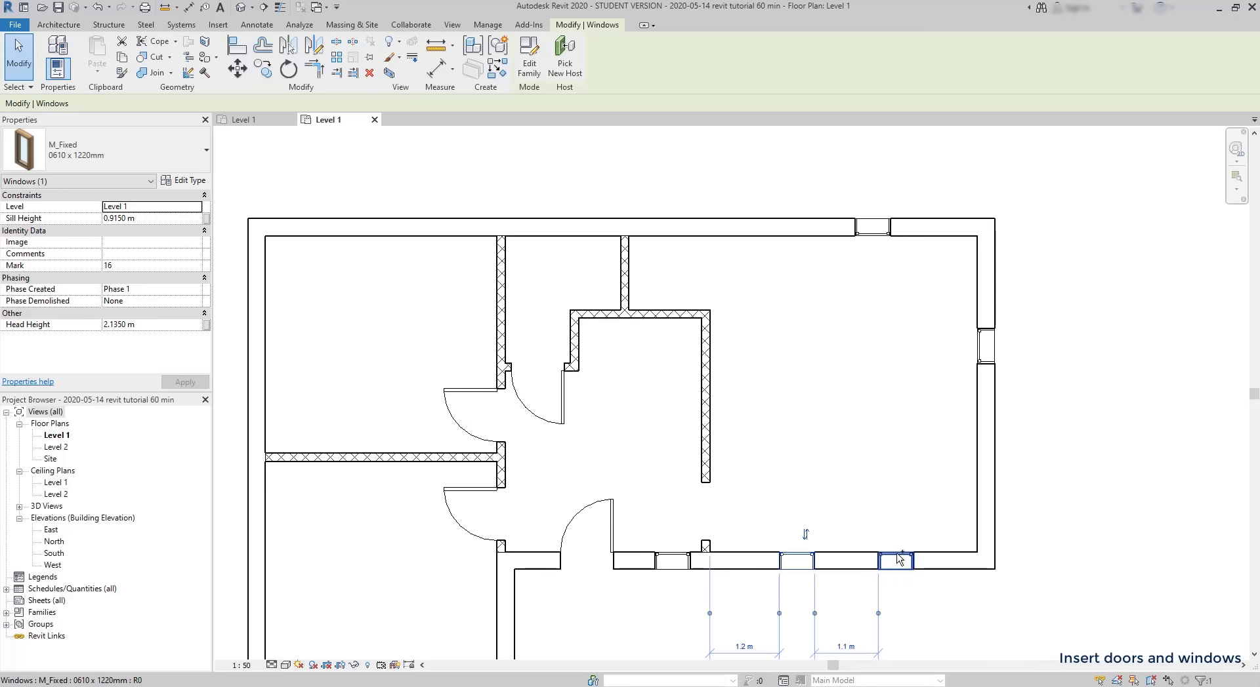
{"action": "left_click", "coordinate": [796, 561], "text": "ctrl"}
{"action": "left_click", "coordinate": [986, 346], "text": "ctrl"}
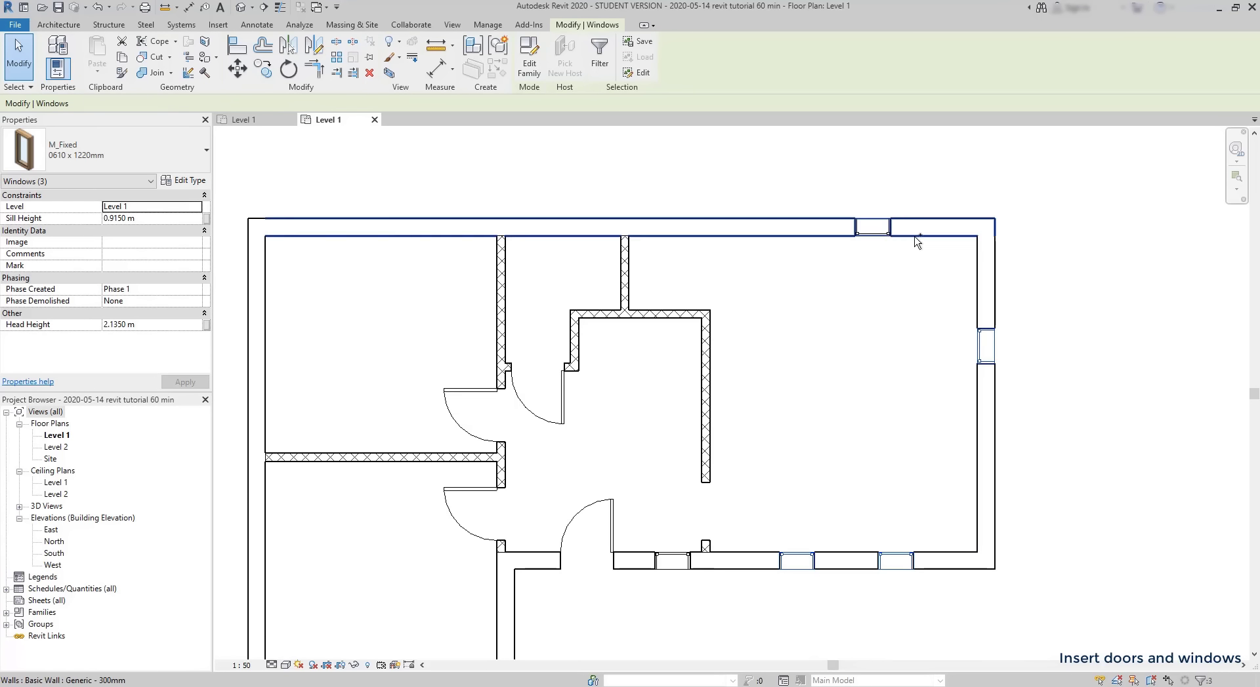
{"action": "left_click", "coordinate": [881, 235], "text": "ctrl"}
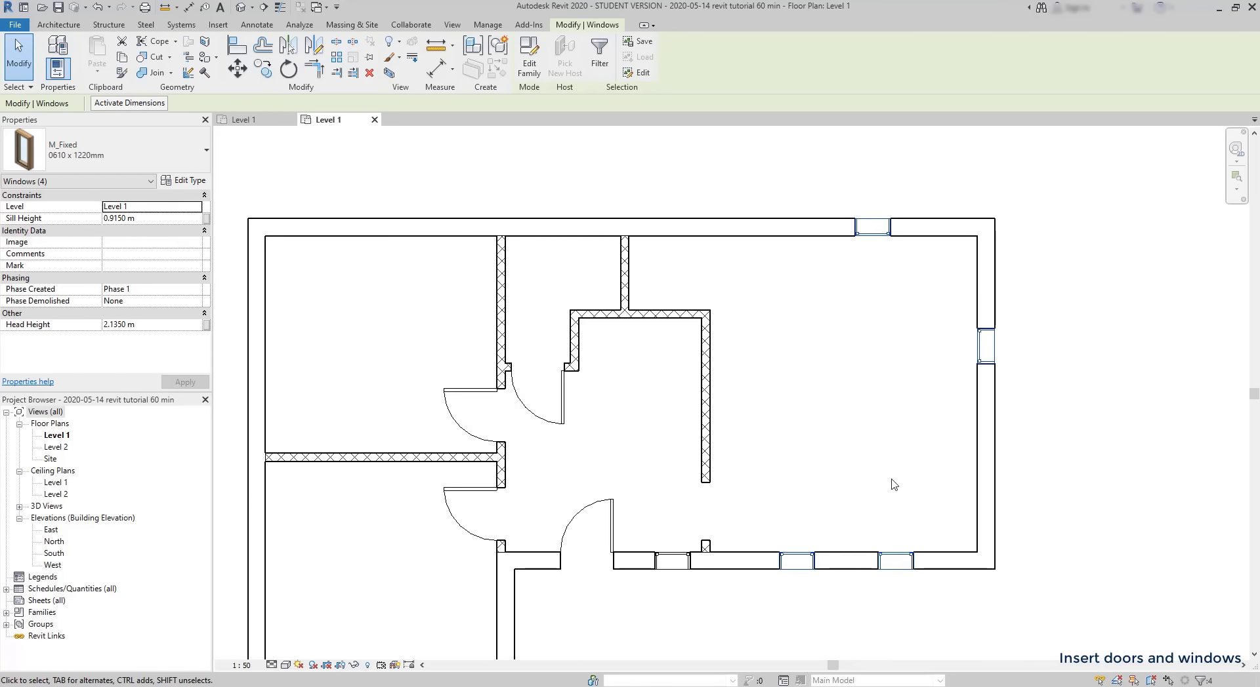
{"action": "left_click", "coordinate": [189, 155]}
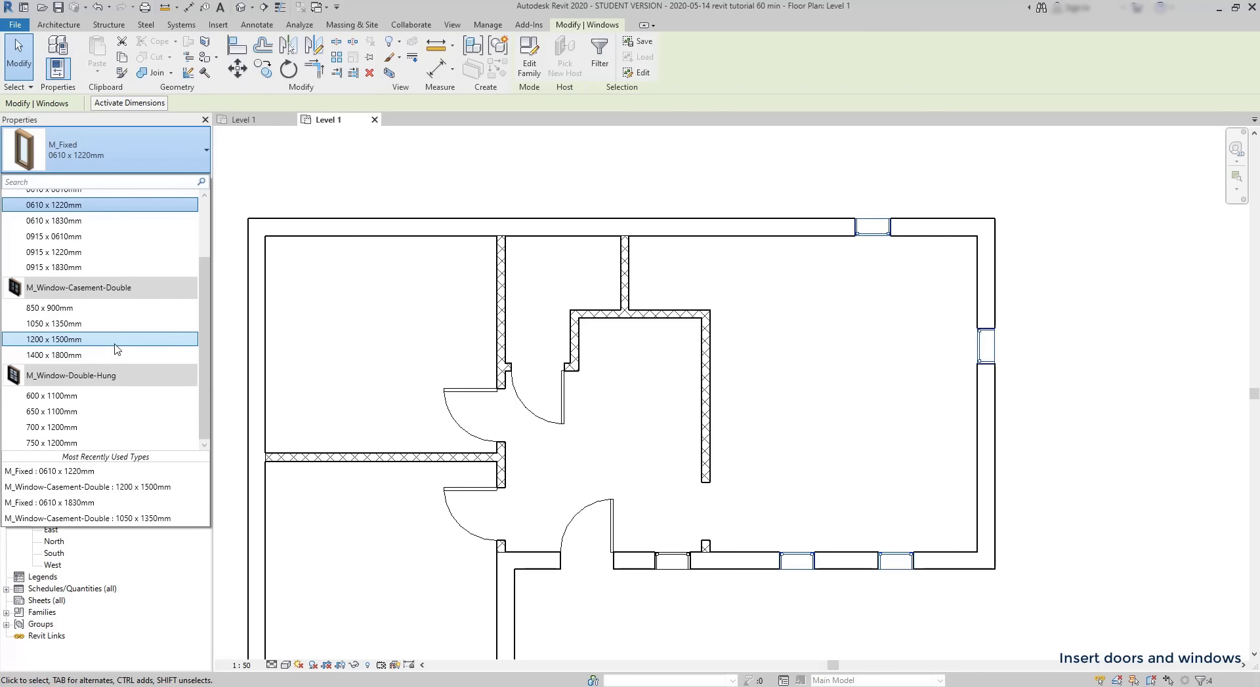
{"action": "left_click", "coordinate": [116, 339]}
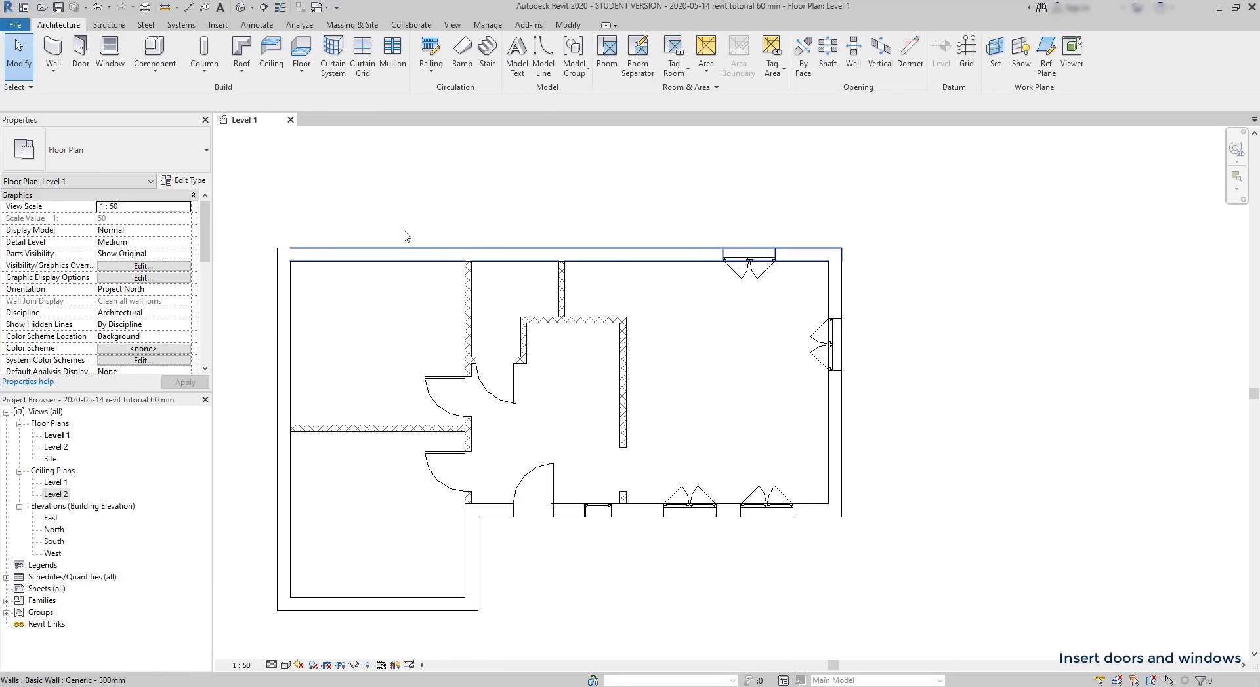
Step: Open the default 3D view of the house and set its visual style to Shaded
{"action": "left_click", "coordinate": [453, 25]}
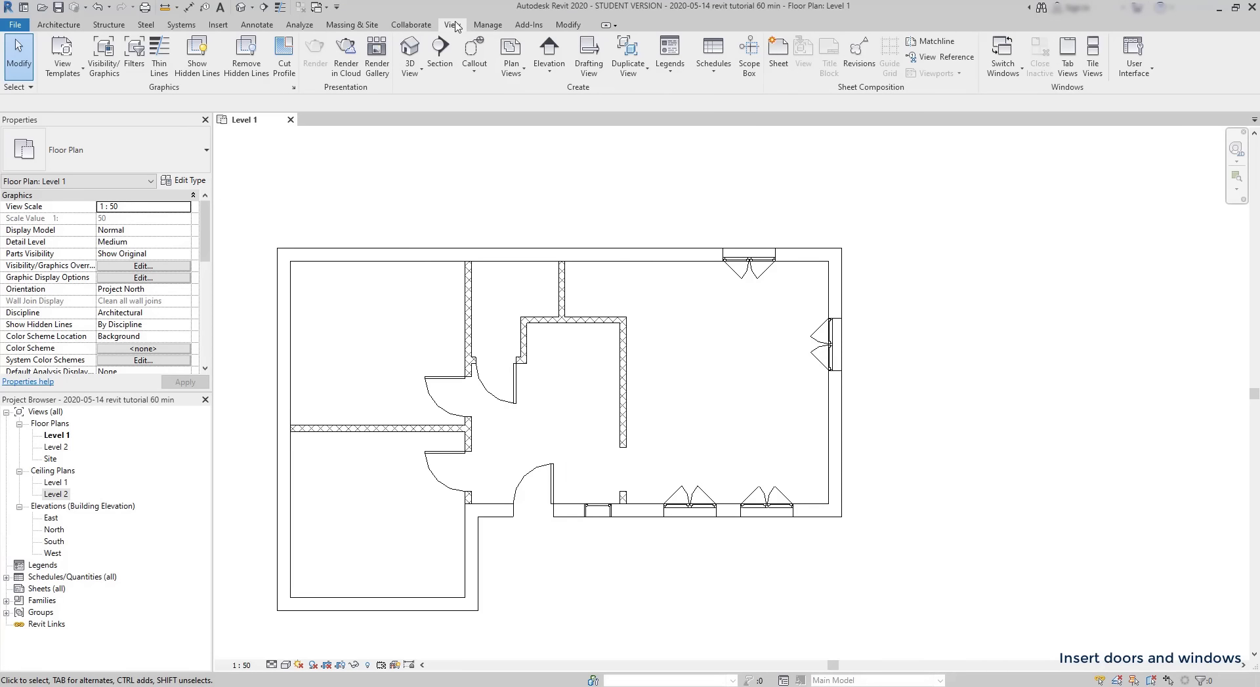
{"action": "left_click", "coordinate": [419, 72]}
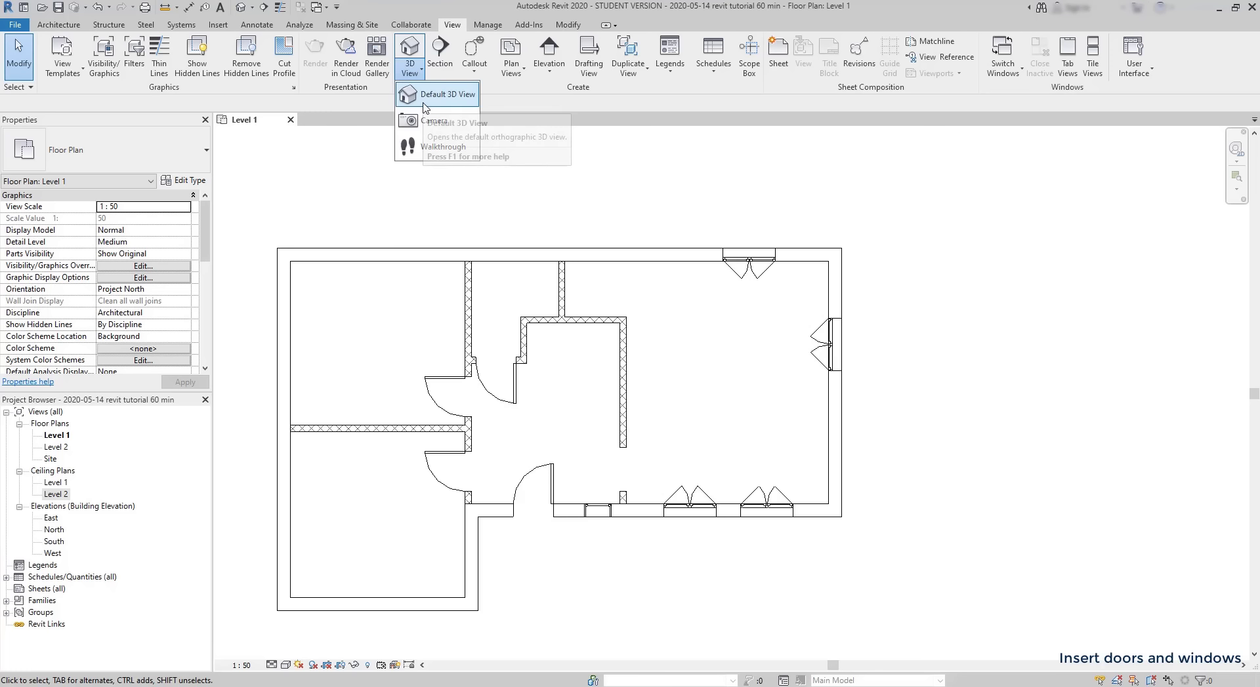
{"action": "left_click", "coordinate": [424, 107]}
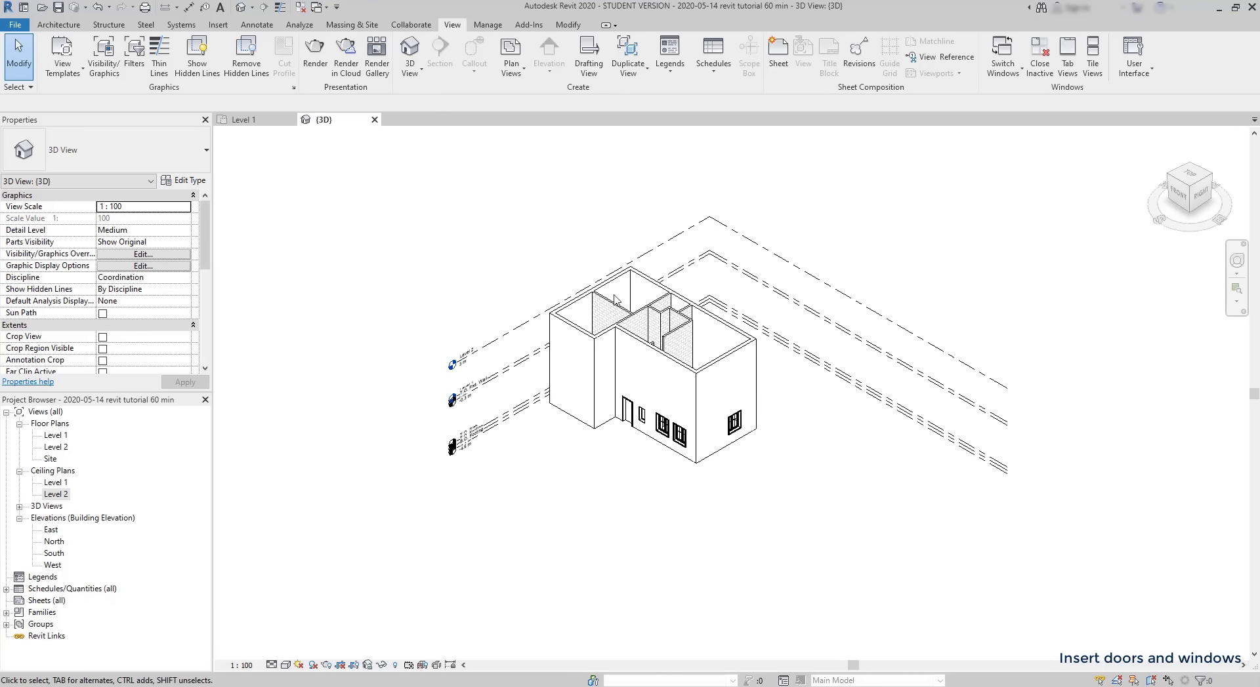
{"action": "scroll", "coordinate": [696, 397], "scroll_direction": "up", "scroll_amount": 5}
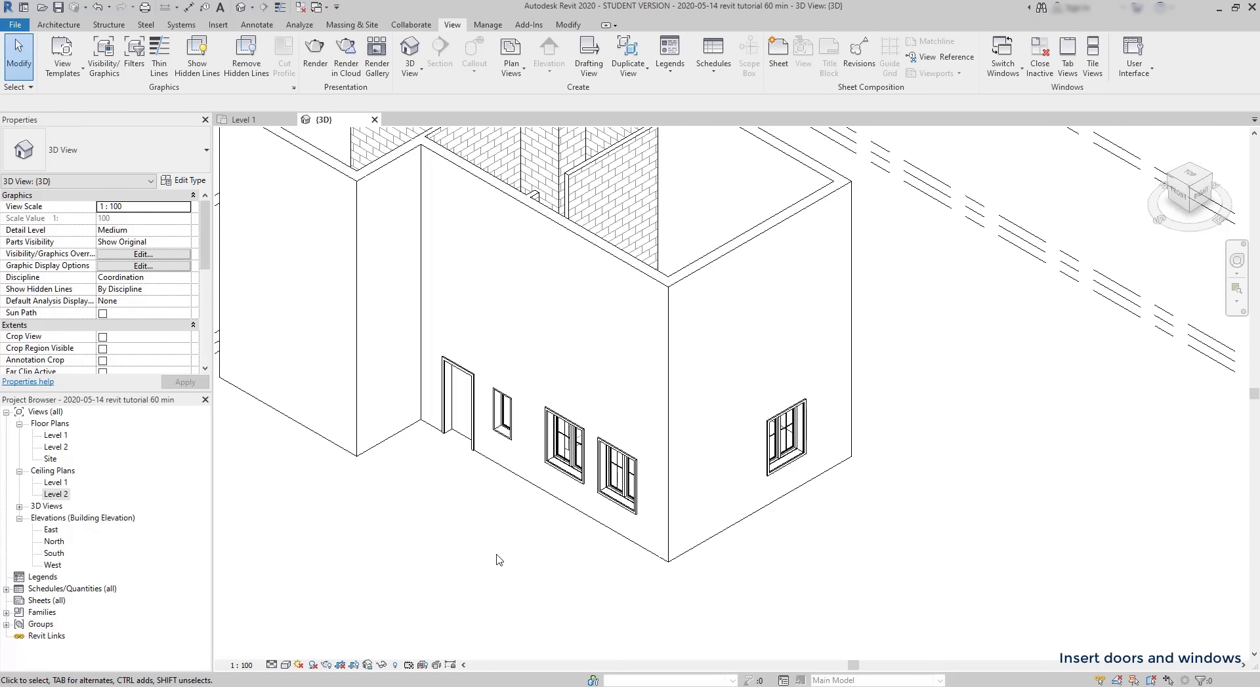
{"action": "left_click", "coordinate": [286, 666]}
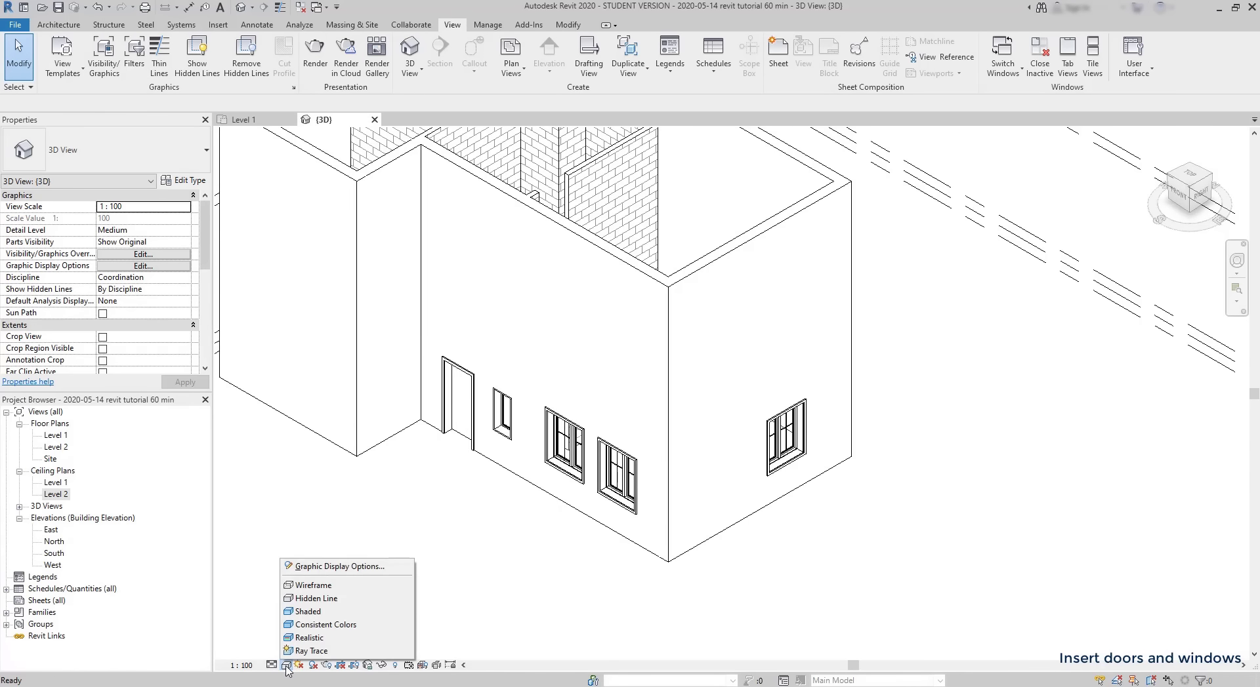
{"action": "left_click", "coordinate": [324, 612]}
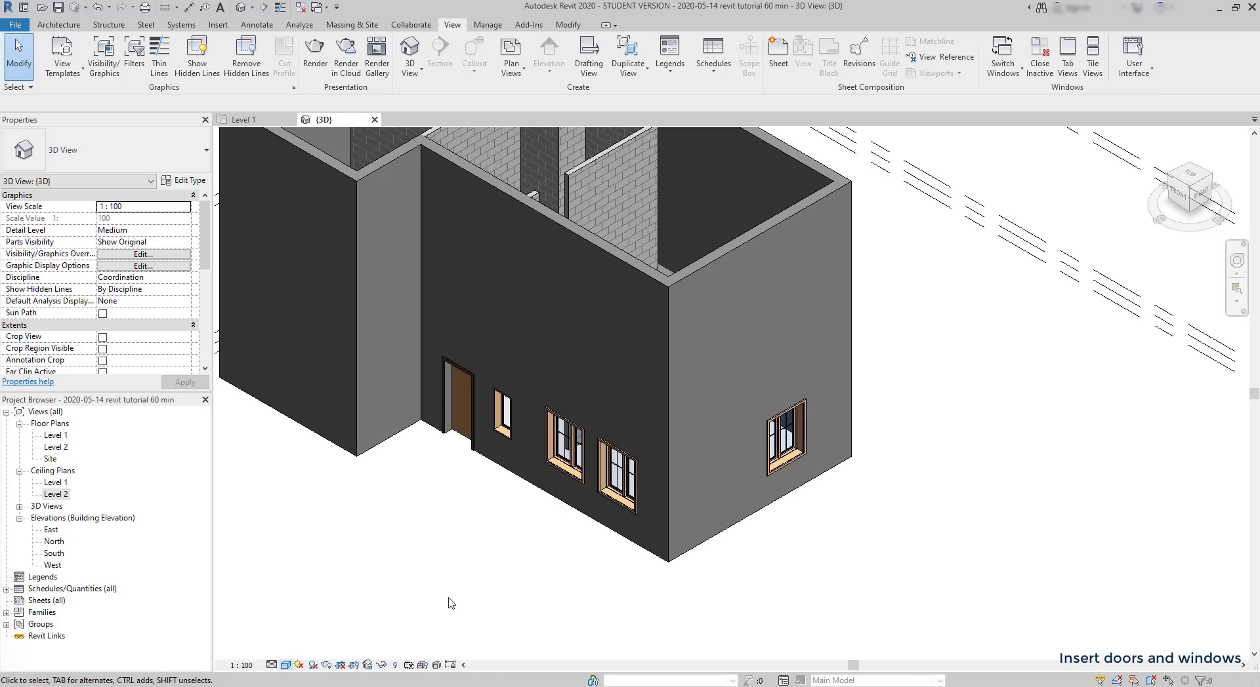
Step: Try a new sill height for the casement window in the right exterior wall
{"action": "scroll", "coordinate": [796, 507], "scroll_direction": "up", "scroll_amount": 3}
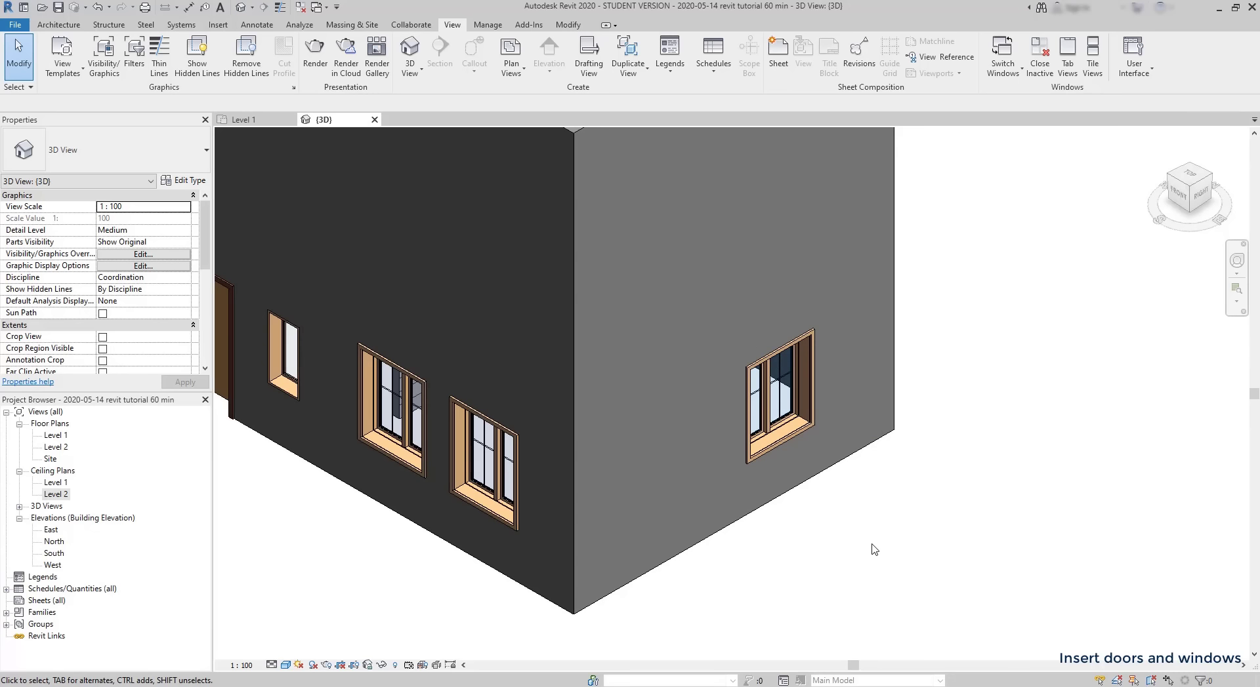
{"action": "left_click", "coordinate": [756, 437]}
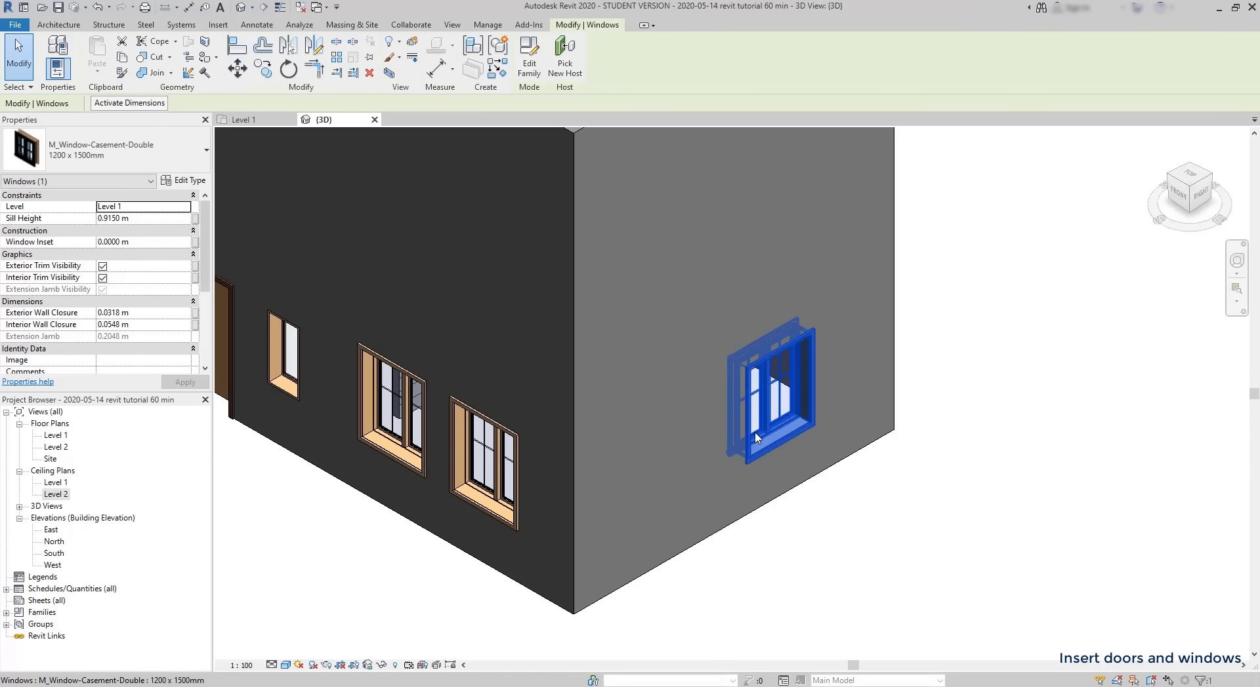
{"action": "left_click", "coordinate": [136, 218]}
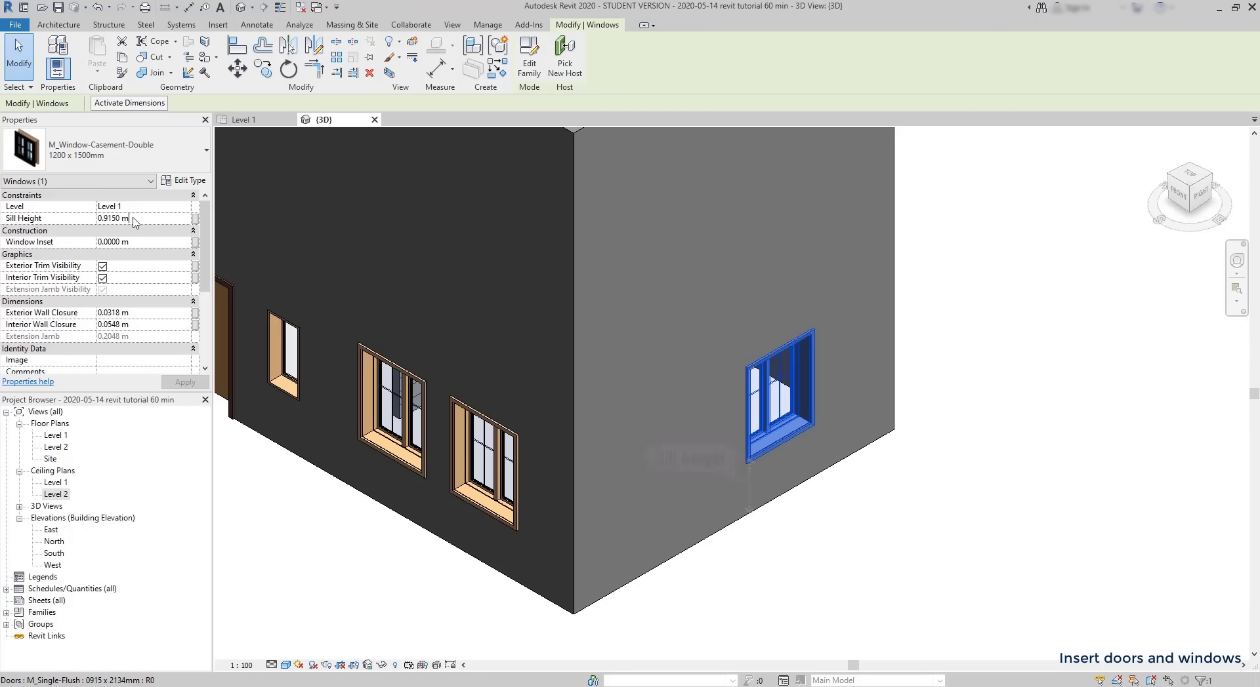
{"action": "left_click_drag", "start_coordinate": [137, 219], "coordinate": [37, 222]}
{"action": "type", "text": "1."}
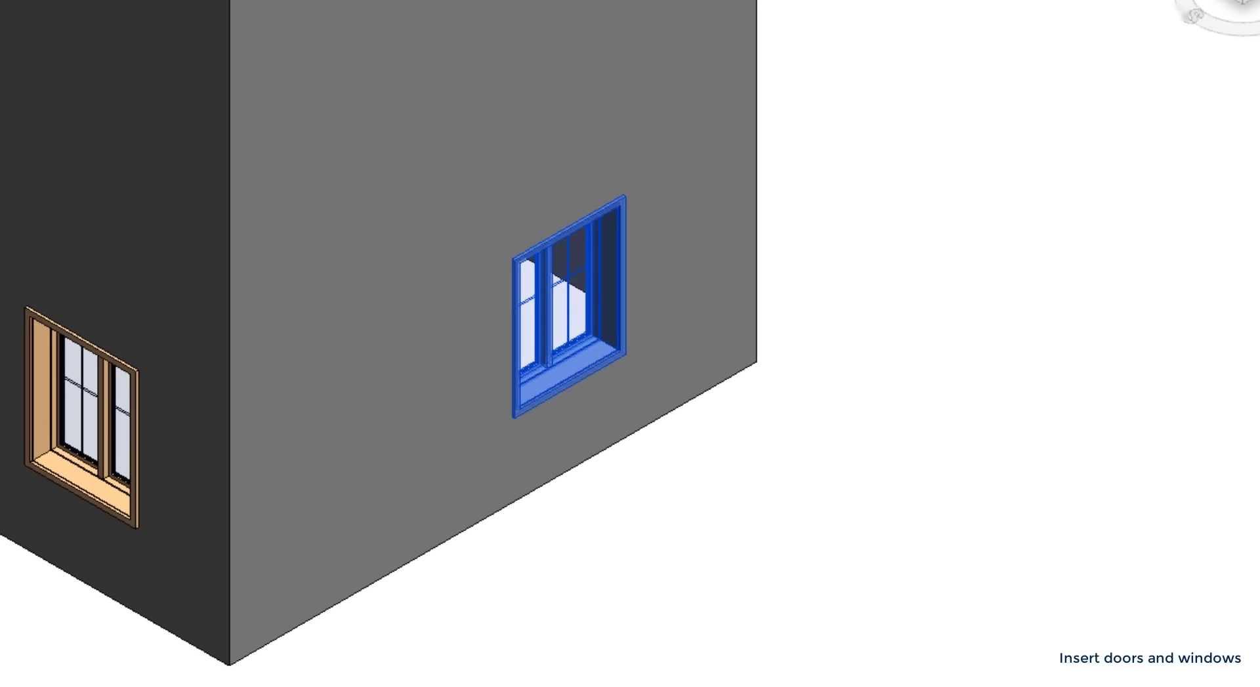
{"action": "key", "text": "Return"}
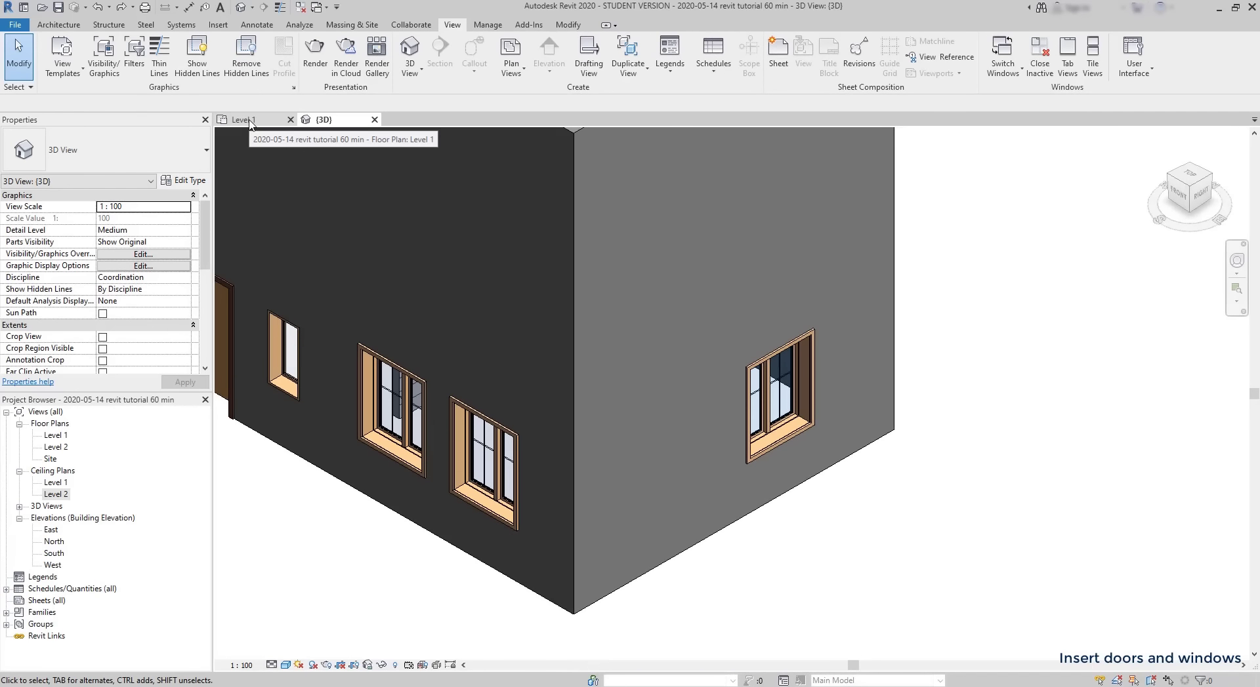
Step: In the Level 1 plan, select the whole house, limit the properties to windows and try a sill height of 1.2 m
{"action": "left_click", "coordinate": [250, 122]}
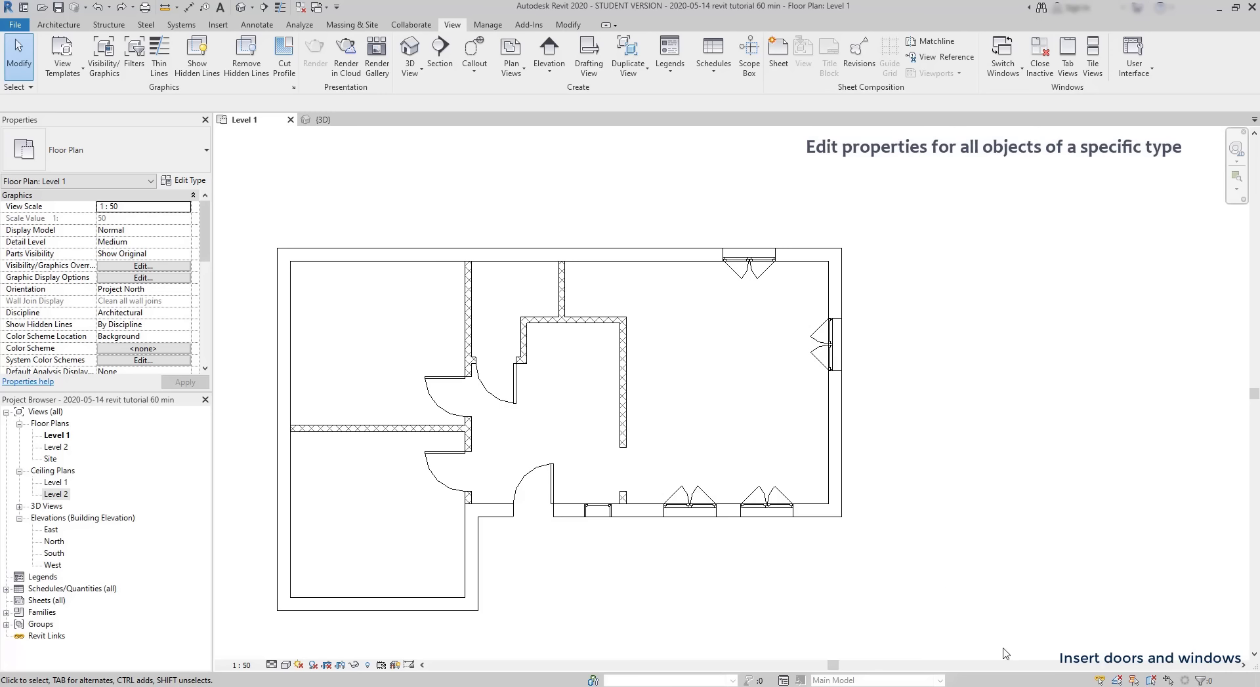
{"action": "left_click_drag", "start_coordinate": [956, 620], "coordinate": [248, 207]}
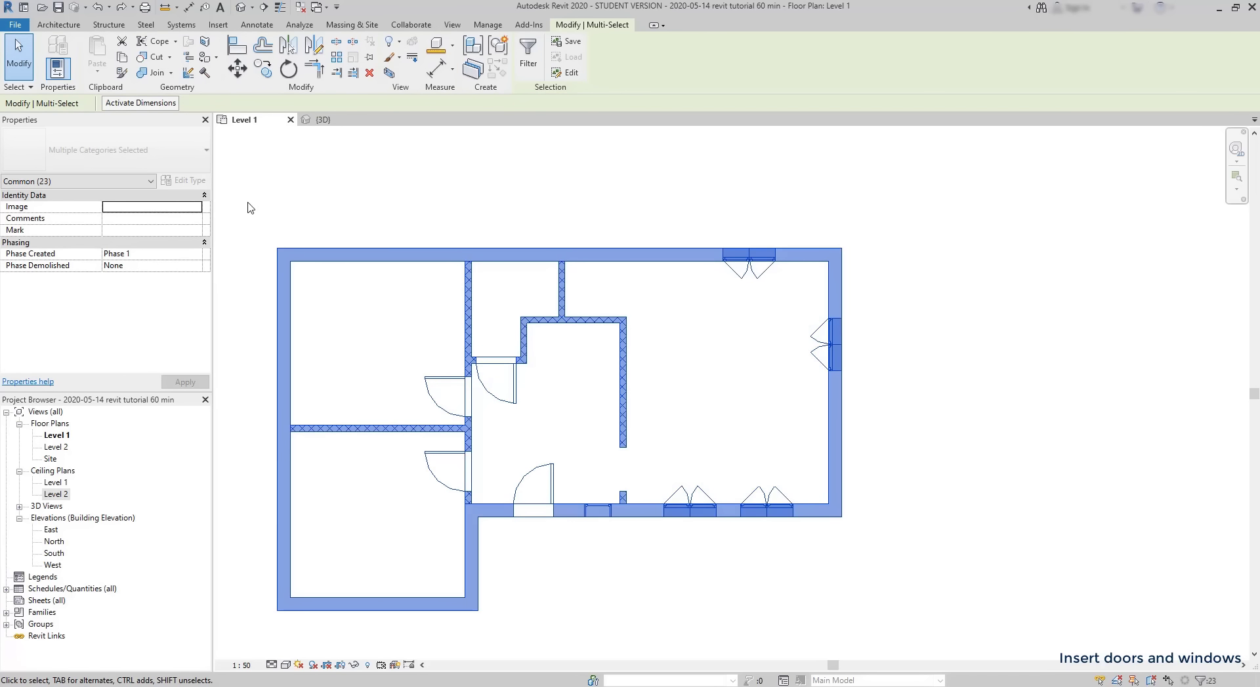
{"action": "left_click", "coordinate": [139, 183]}
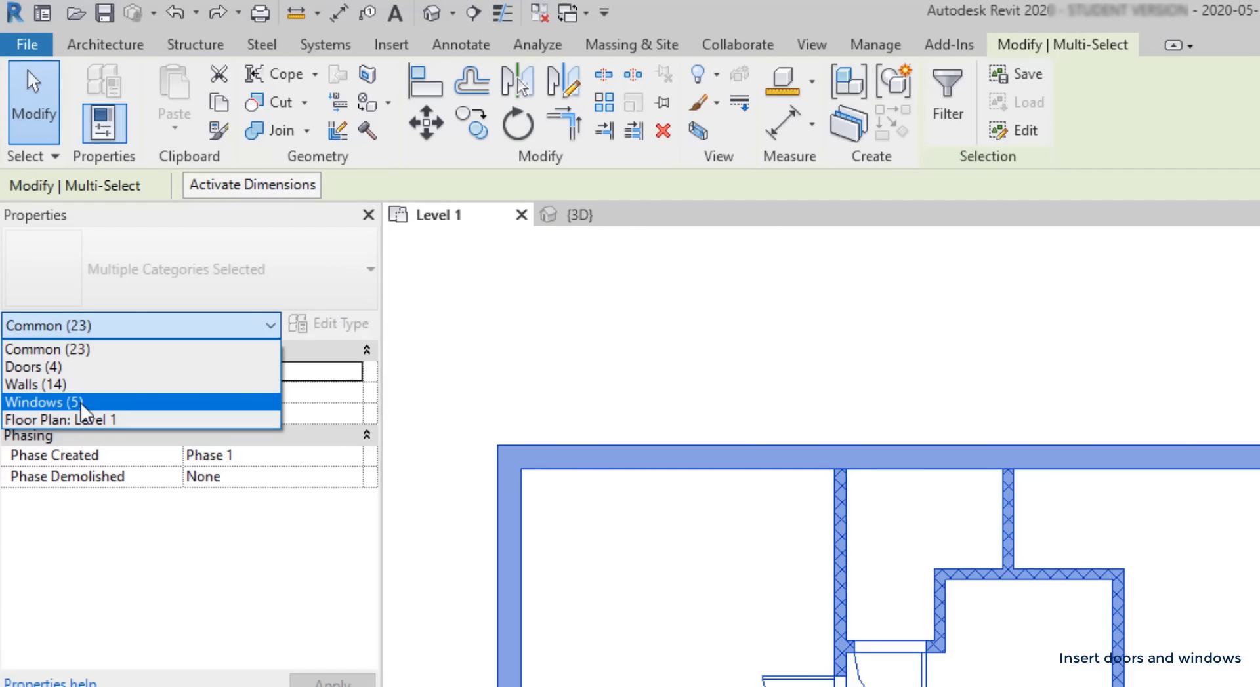
{"action": "left_click", "coordinate": [81, 403]}
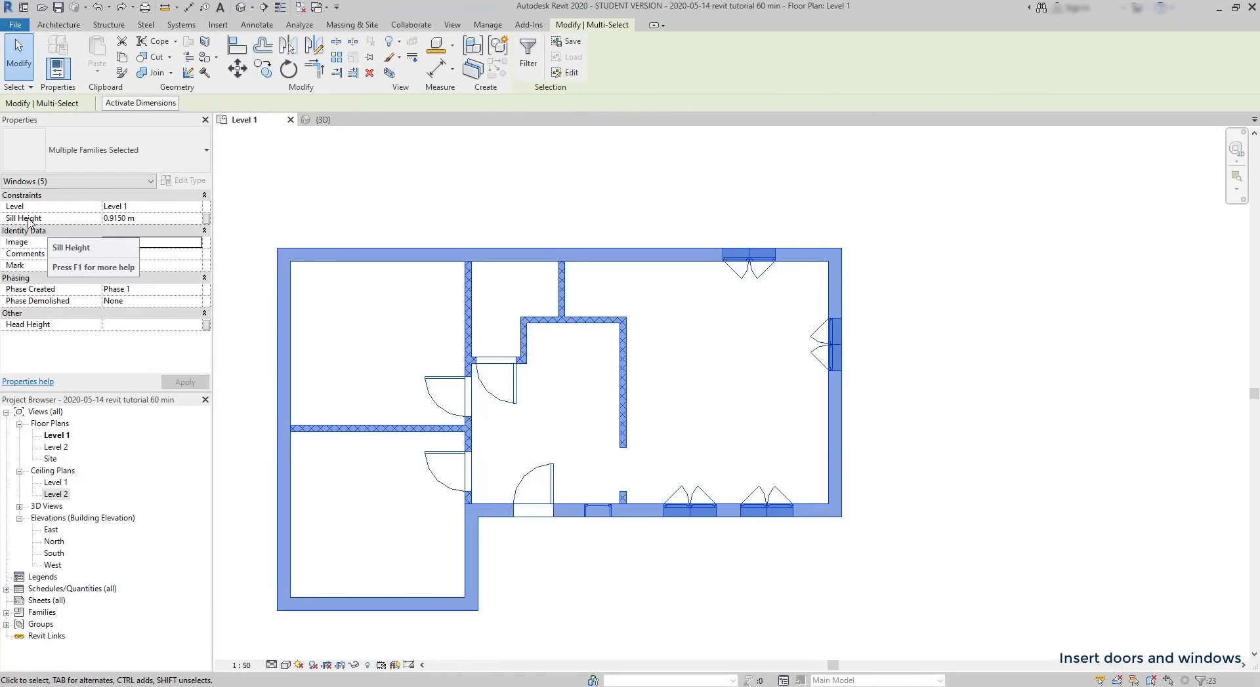
{"action": "double_click", "coordinate": [118, 219]}
{"action": "type", "text": "1.2"}
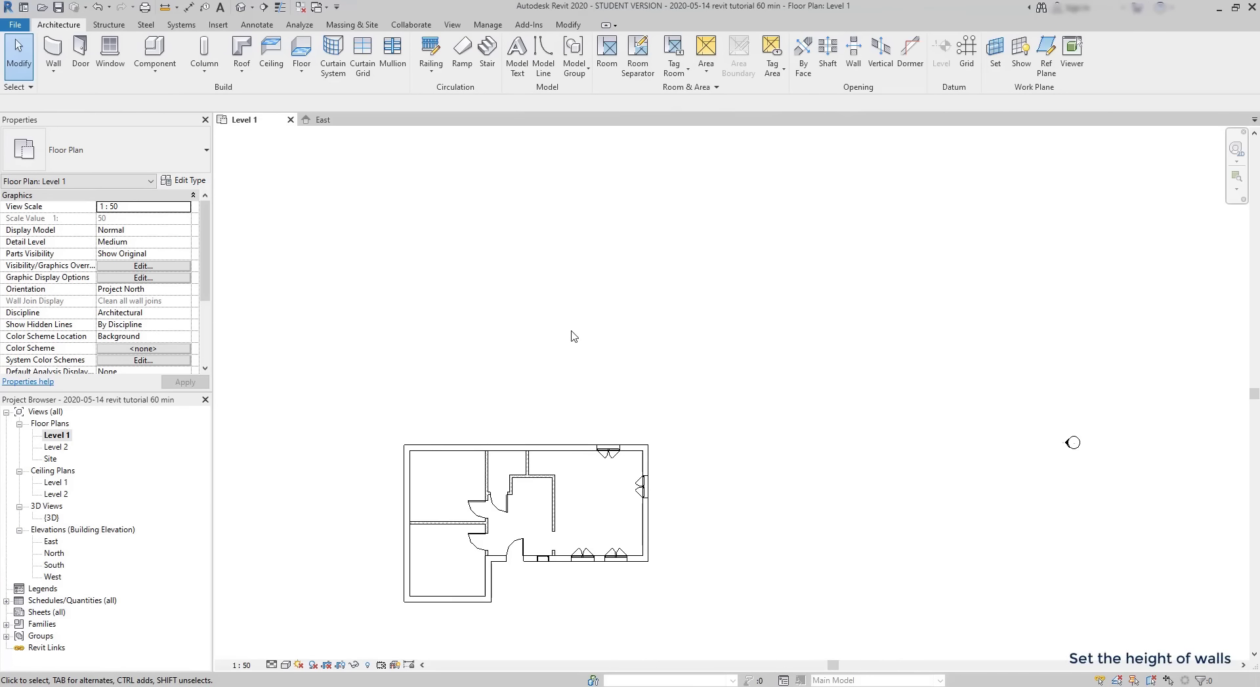
Step: Start the Wall command and set the height of new walls to reach up to Level 2
{"action": "key", "text": "w"}
{"action": "key", "text": "a"}
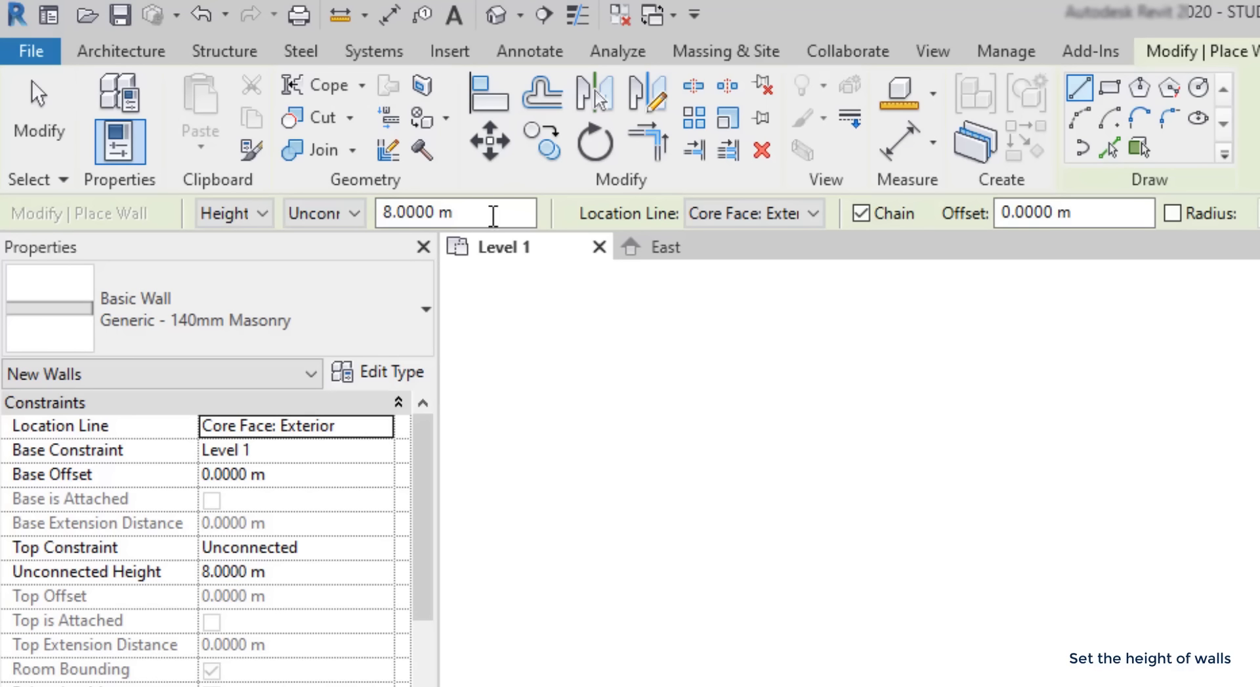
{"action": "left_click", "coordinate": [354, 214]}
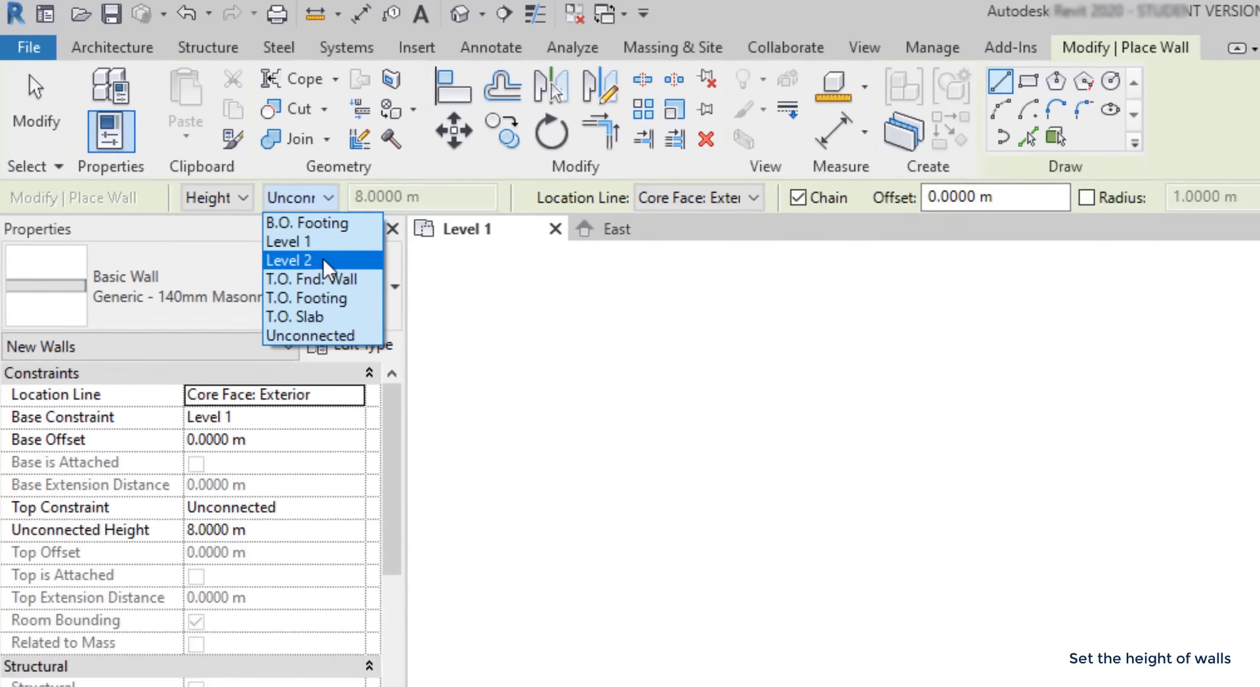
{"action": "left_click", "coordinate": [349, 281]}
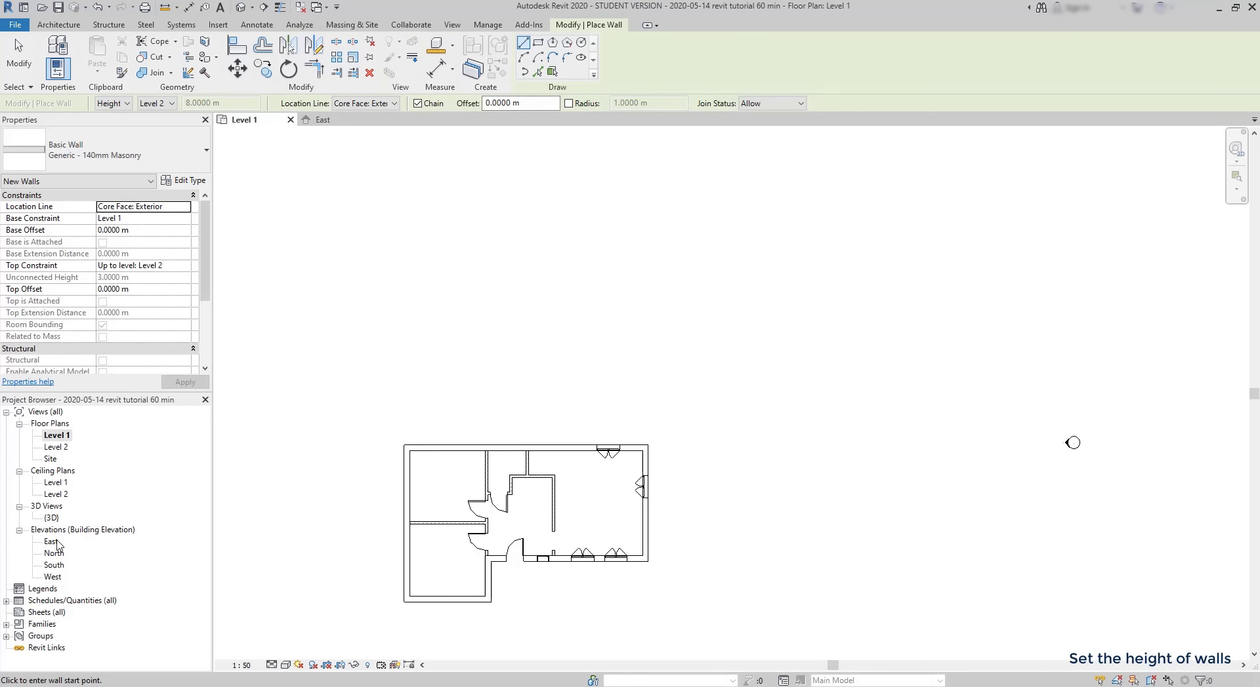
Step: Open the East elevation and select the house's walls to examine their height constraints
{"action": "double_click", "coordinate": [55, 542]}
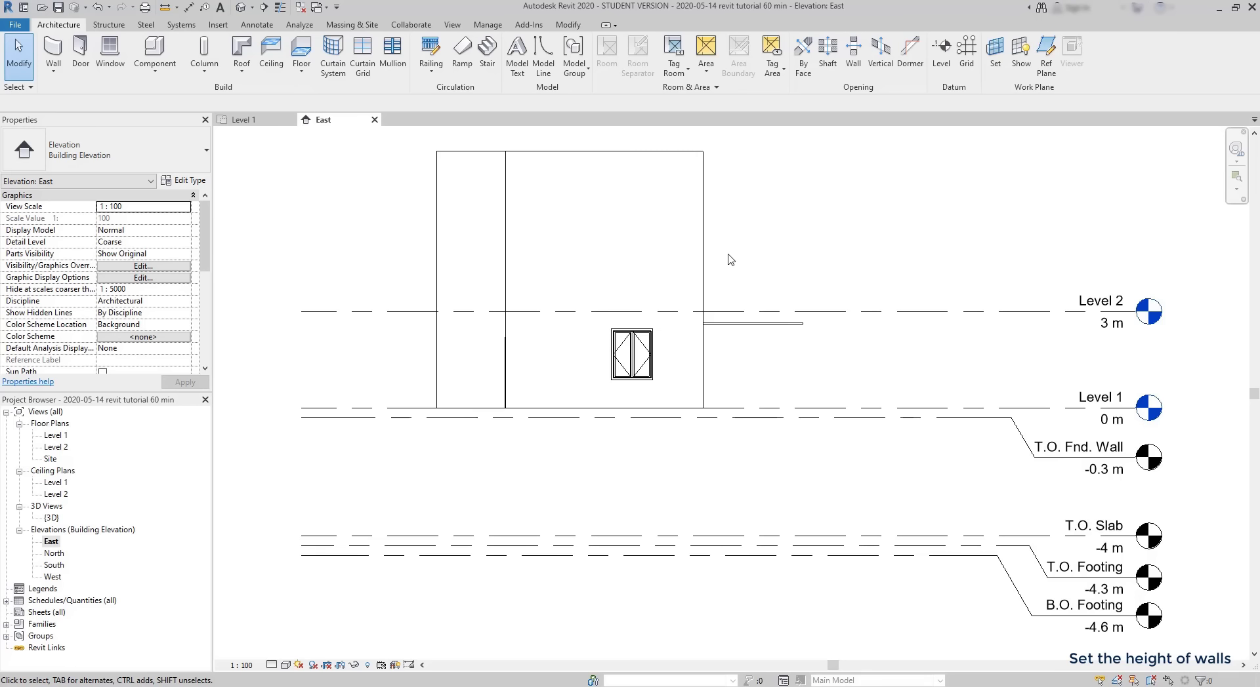
{"action": "left_click_drag", "start_coordinate": [730, 260], "coordinate": [413, 177]}
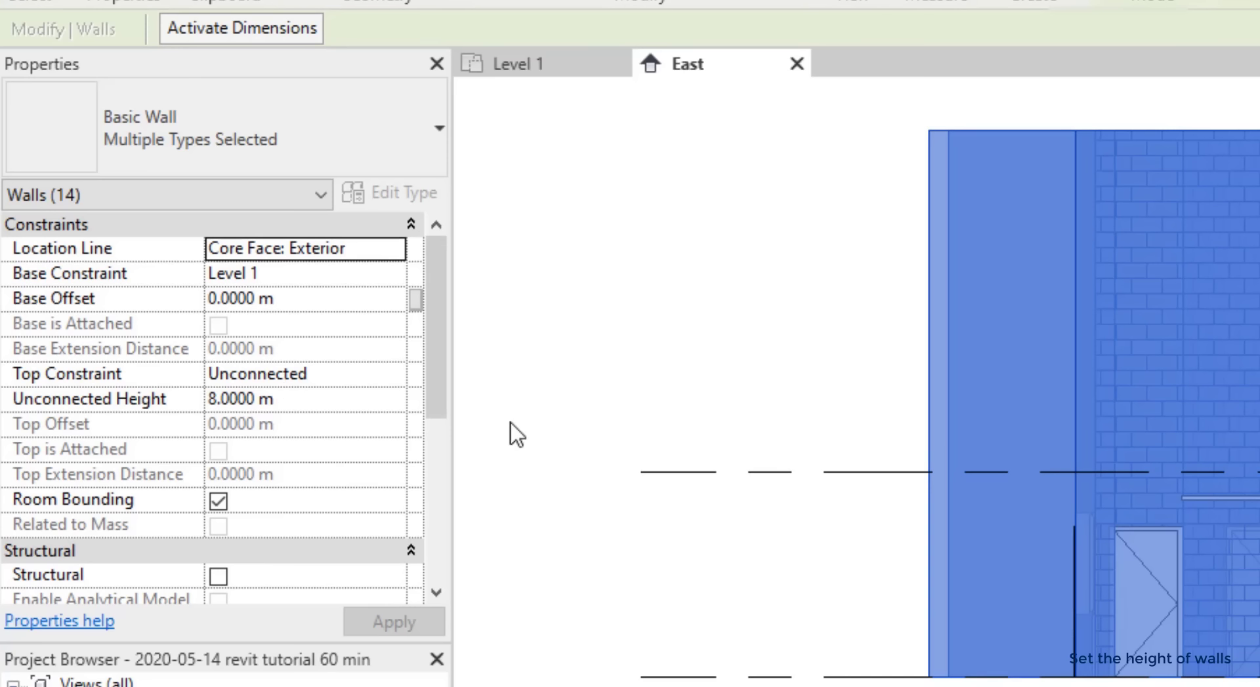
Step: In the Level 1 plan, select the whole house and set the top constraint of all its walls to Up to level: Level 2
{"action": "left_click", "coordinate": [561, 72]}
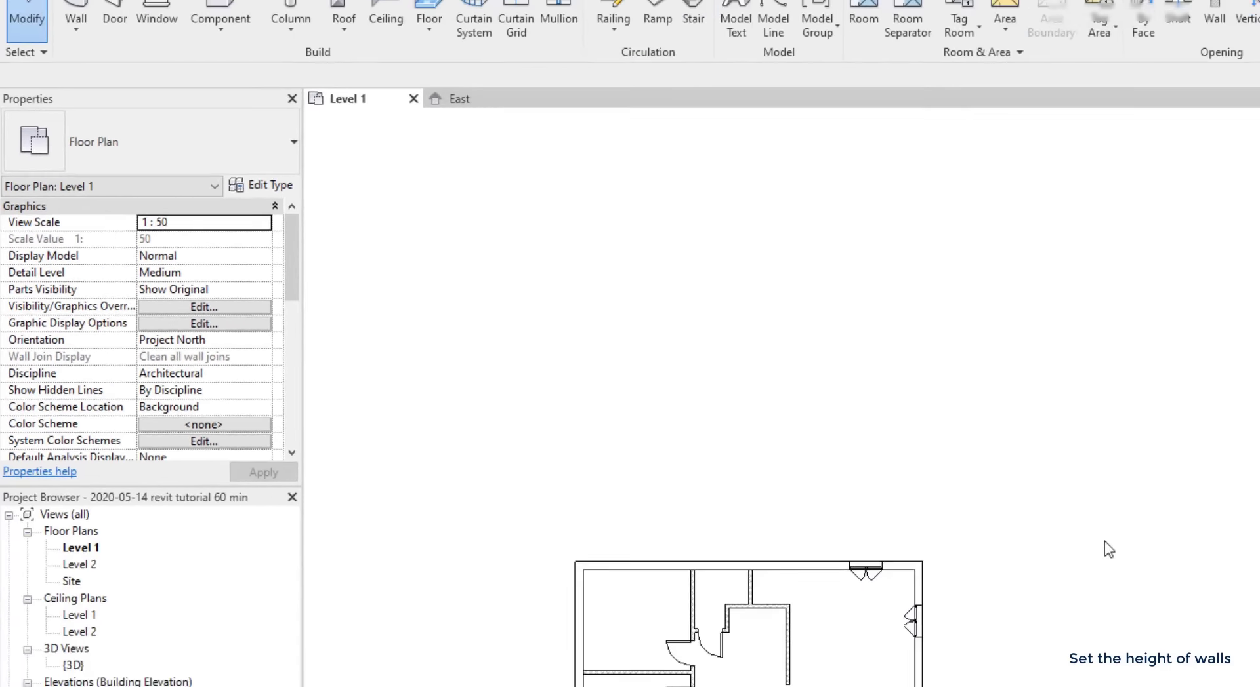
{"action": "left_click_drag", "start_coordinate": [741, 641], "coordinate": [330, 413]}
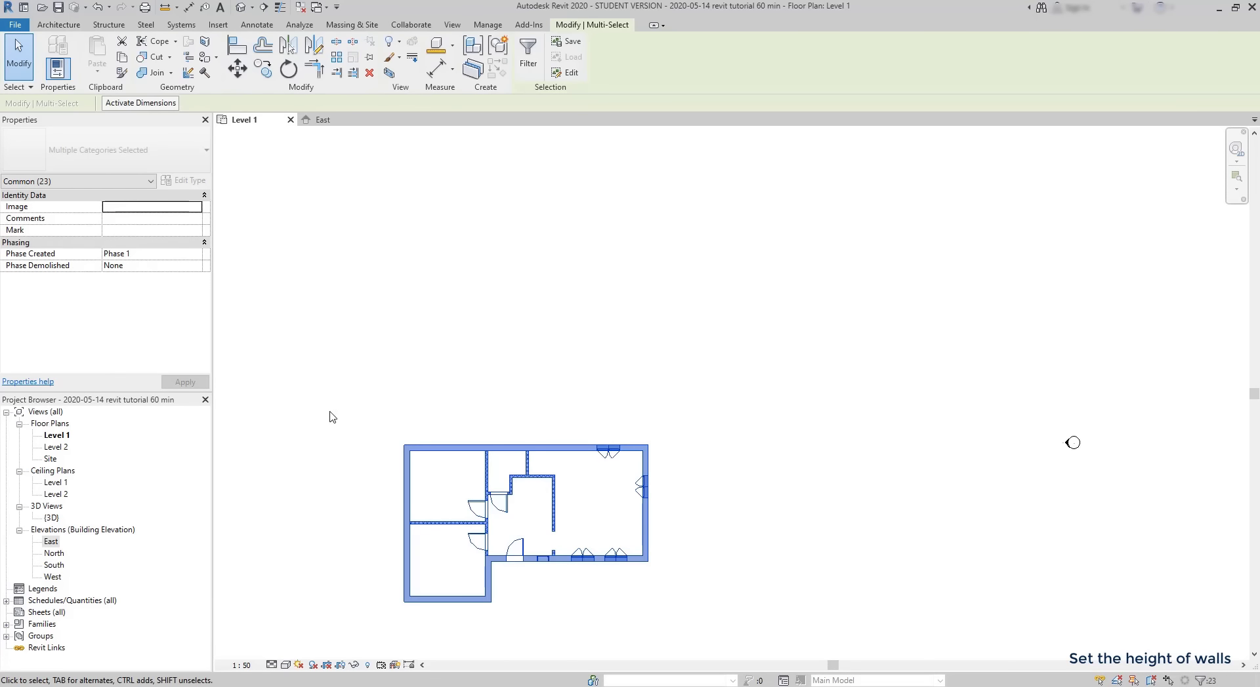
{"action": "left_click", "coordinate": [136, 183]}
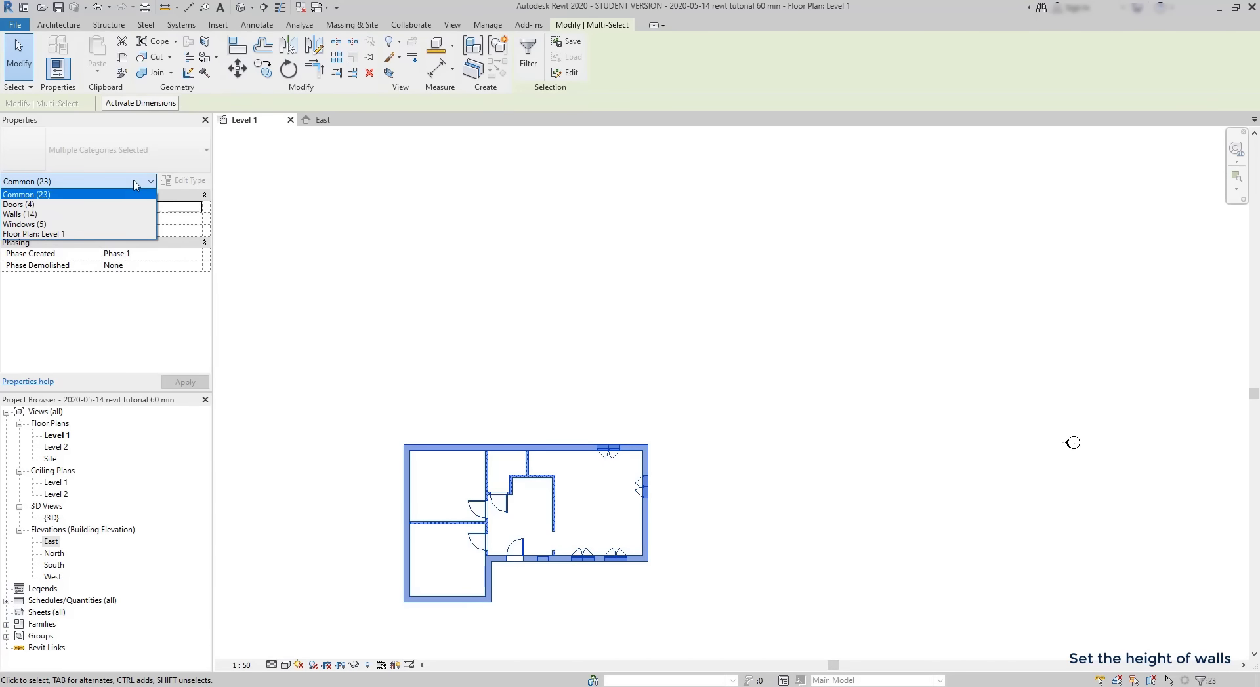
{"action": "left_click", "coordinate": [92, 214]}
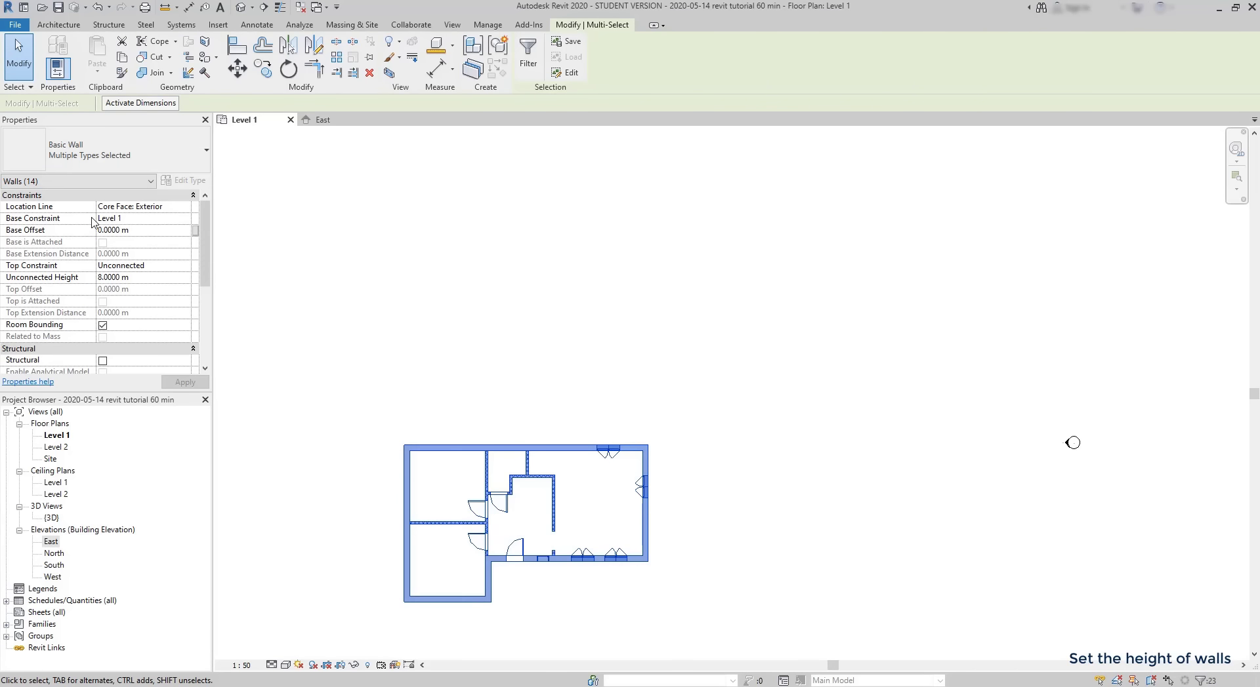
{"action": "left_click", "coordinate": [160, 265]}
{"action": "left_click", "coordinate": [185, 266]}
{"action": "left_click_drag", "start_coordinate": [193, 291], "coordinate": [193, 304]}
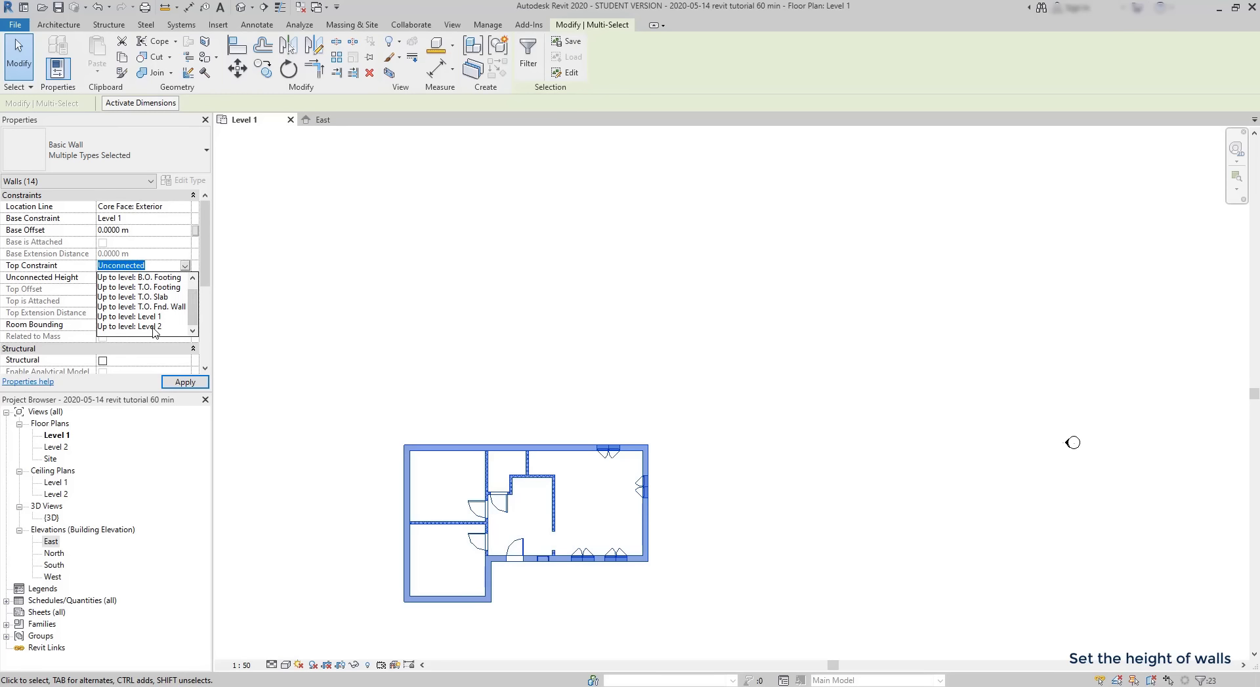
{"action": "left_click", "coordinate": [154, 327]}
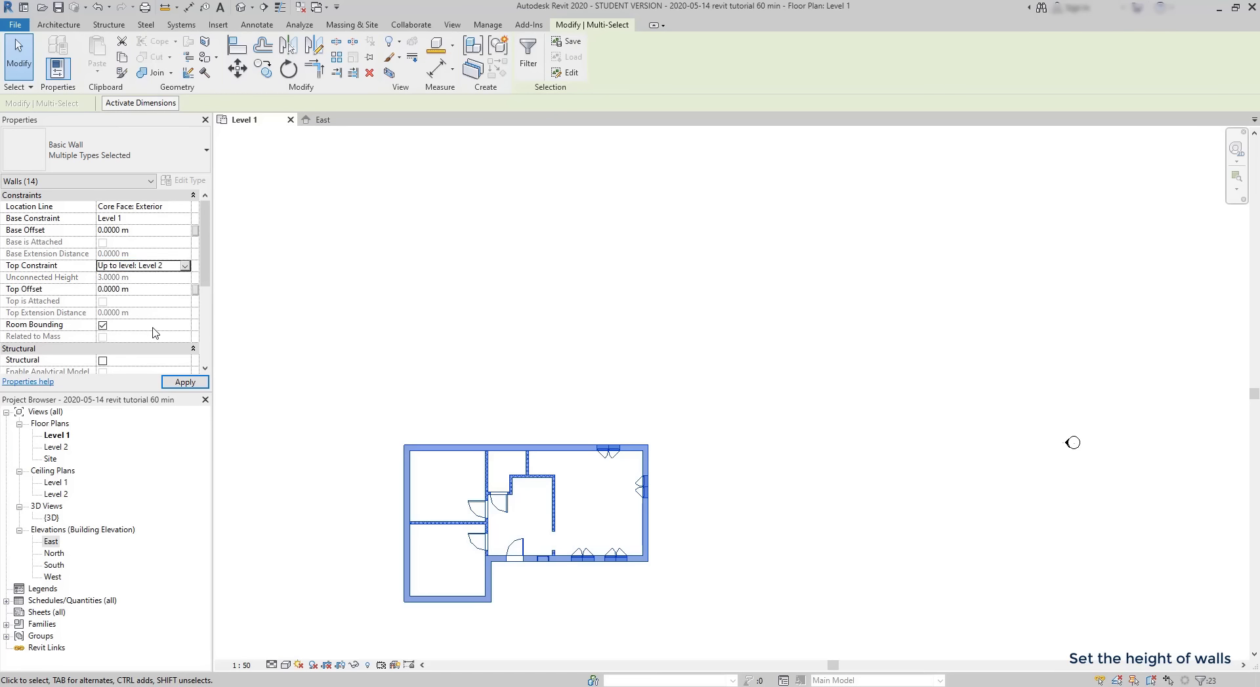
{"action": "left_click", "coordinate": [341, 341]}
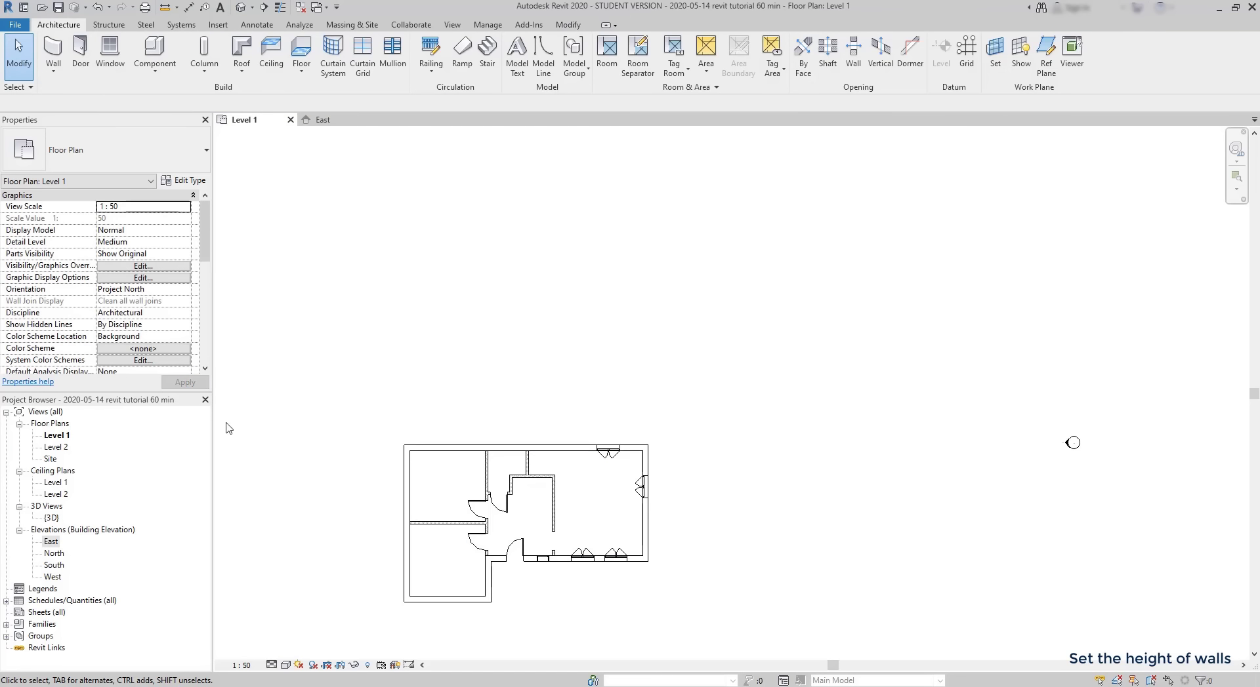
Step: In the East elevation, set the elevation of Level 2 to 2.8 m
{"action": "double_click", "coordinate": [51, 541]}
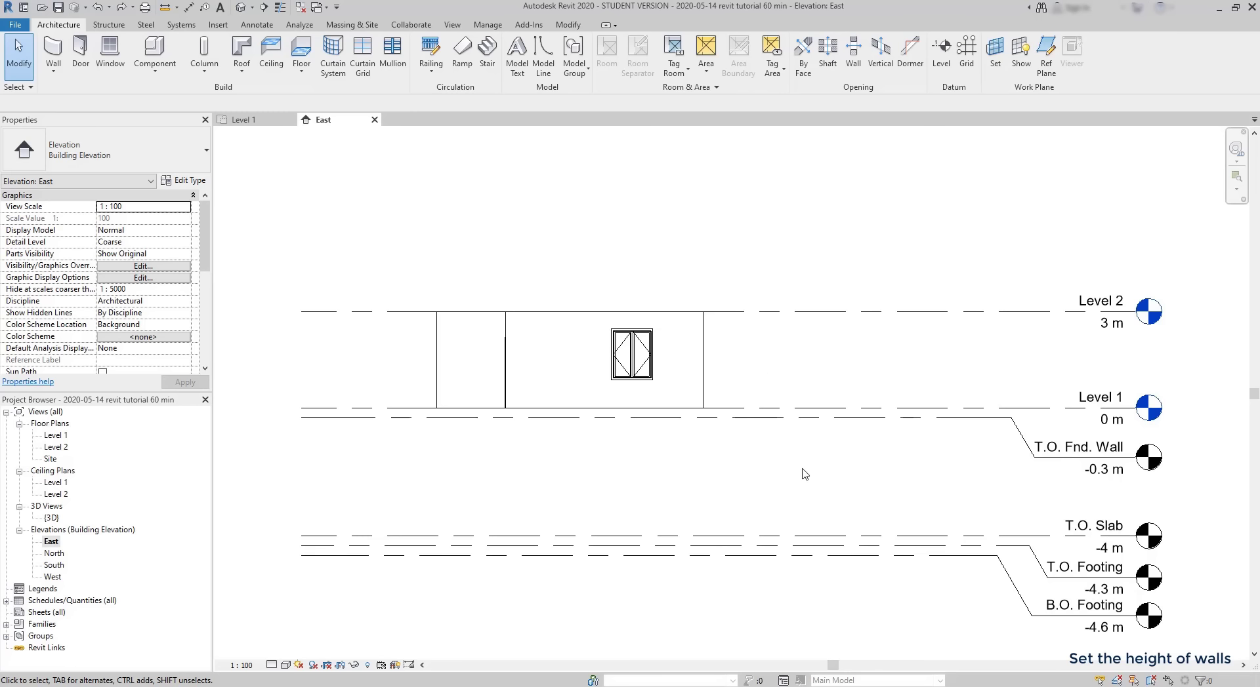
{"action": "left_click", "coordinate": [1038, 313]}
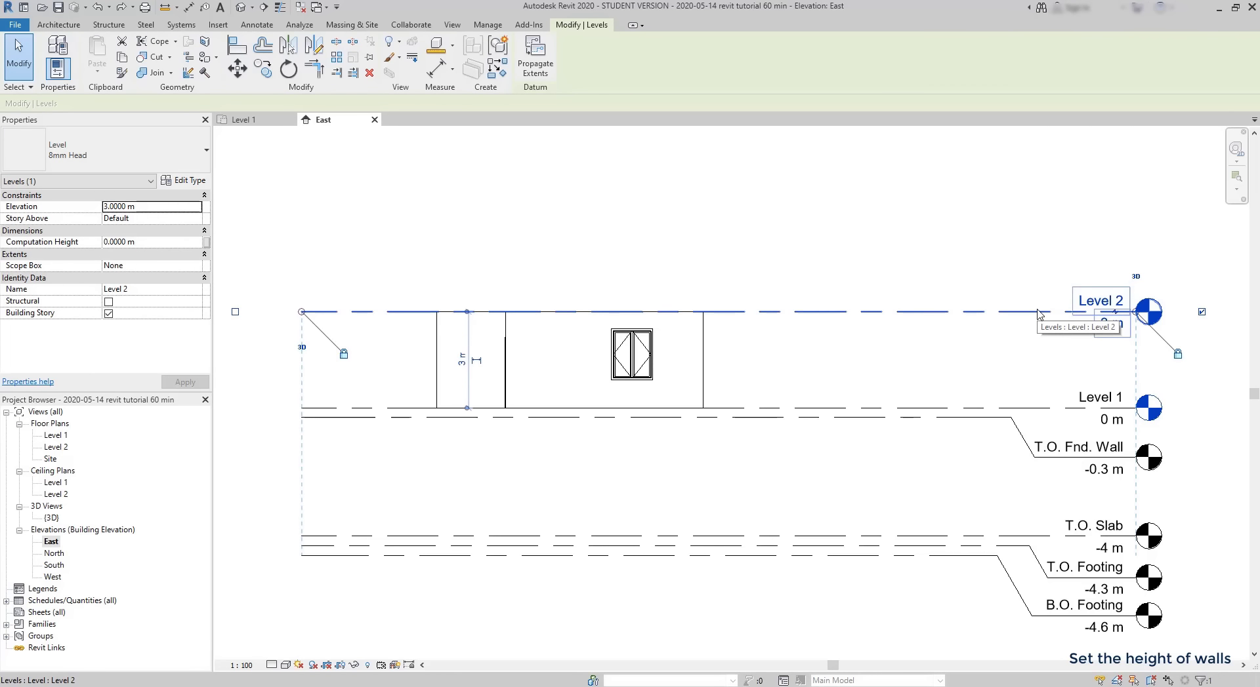
{"action": "left_click", "coordinate": [1111, 324]}
{"action": "left_click", "coordinate": [1123, 323]}
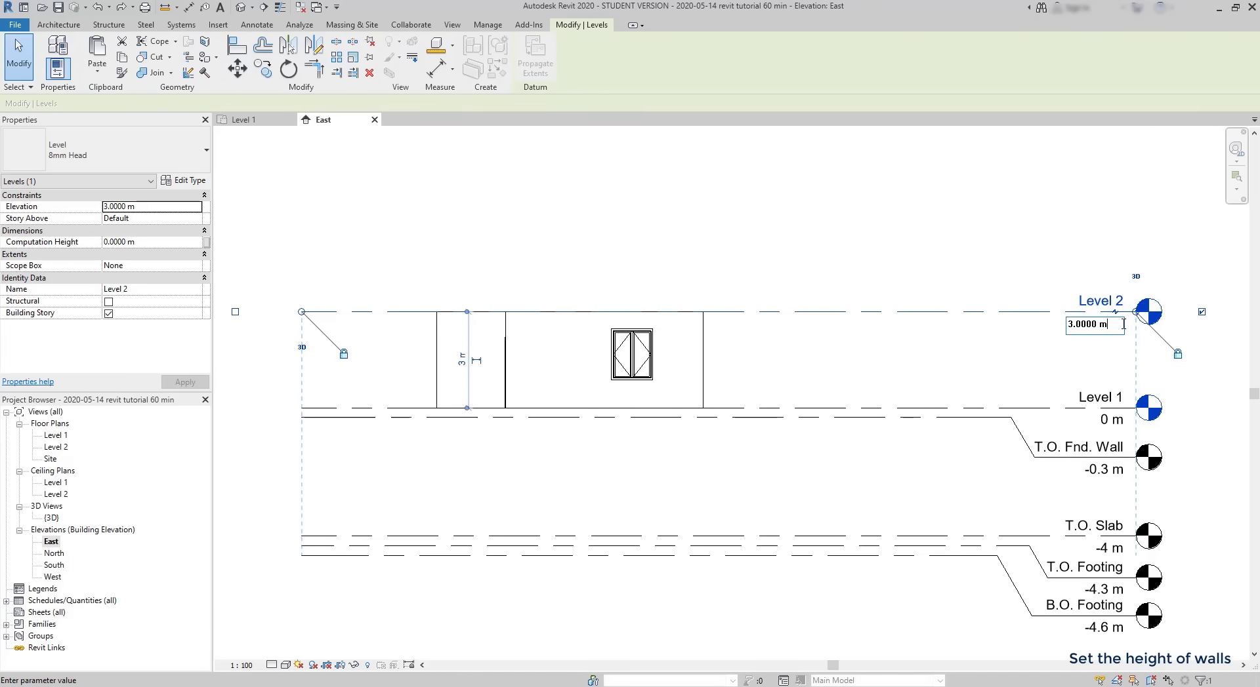
{"action": "left_click_drag", "start_coordinate": [1123, 324], "coordinate": [994, 329]}
{"action": "type", "text": "2.8"}
{"action": "key", "text": "Return"}
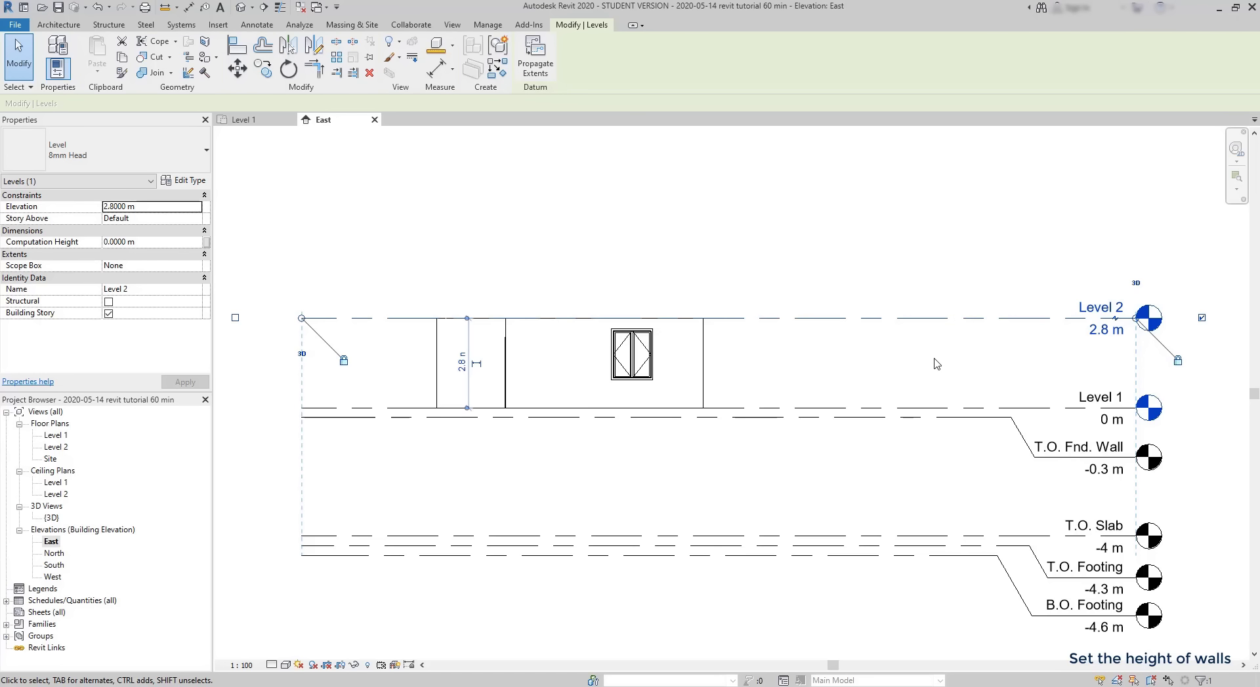
Step: Rename Level 1 to "Ground floor" and rename its corresponding views as well
{"action": "left_click", "coordinate": [1118, 397]}
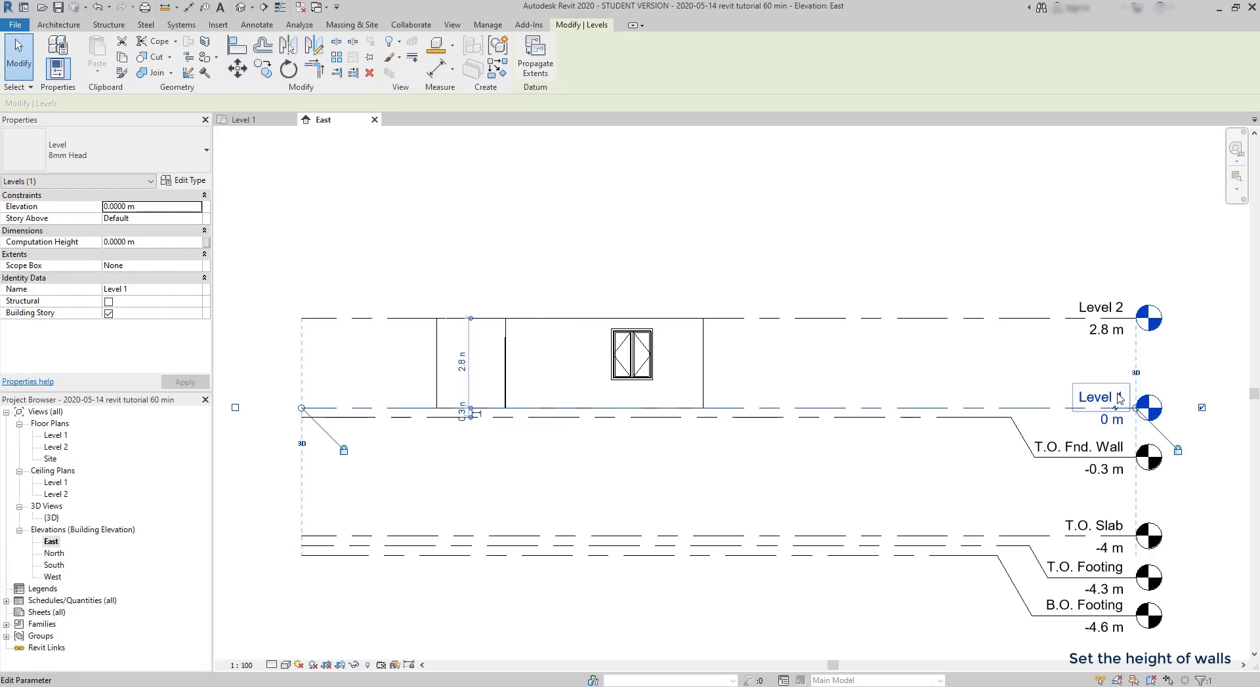
{"action": "left_click", "coordinate": [1118, 397]}
{"action": "left_click_drag", "start_coordinate": [1113, 397], "coordinate": [1028, 393]}
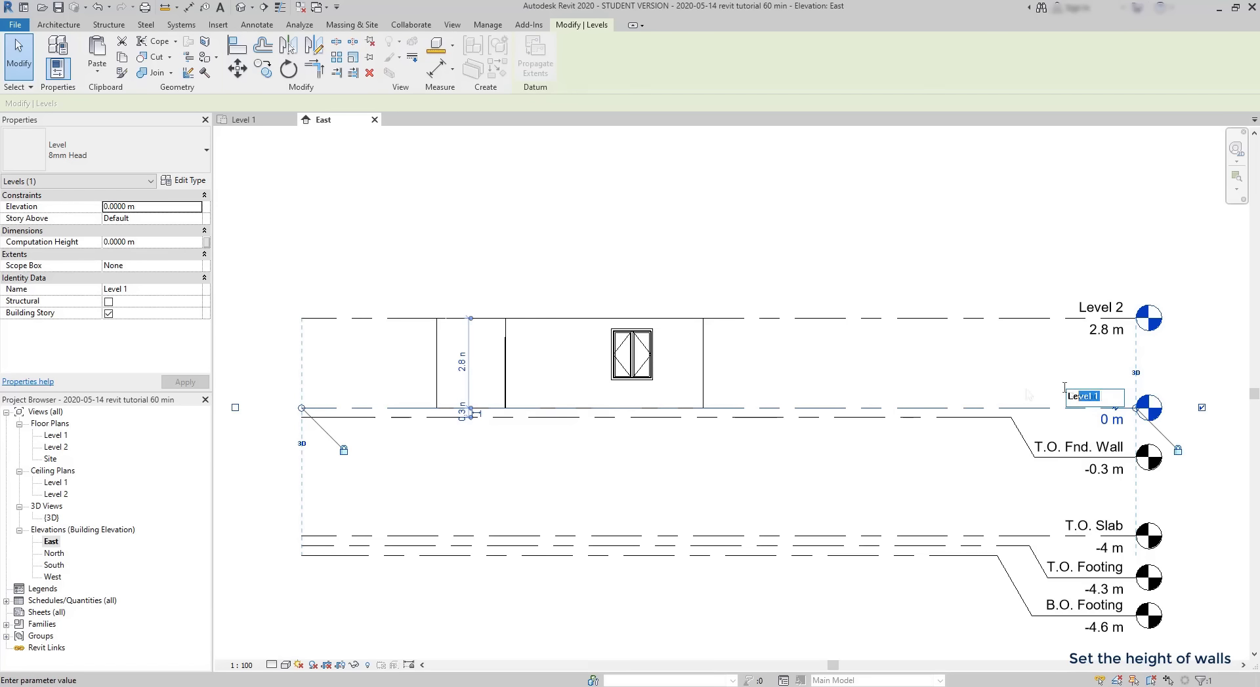
{"action": "type", "text": "Ground floor"}
{"action": "key", "text": "Return"}
{"action": "left_click", "coordinate": [679, 351]}
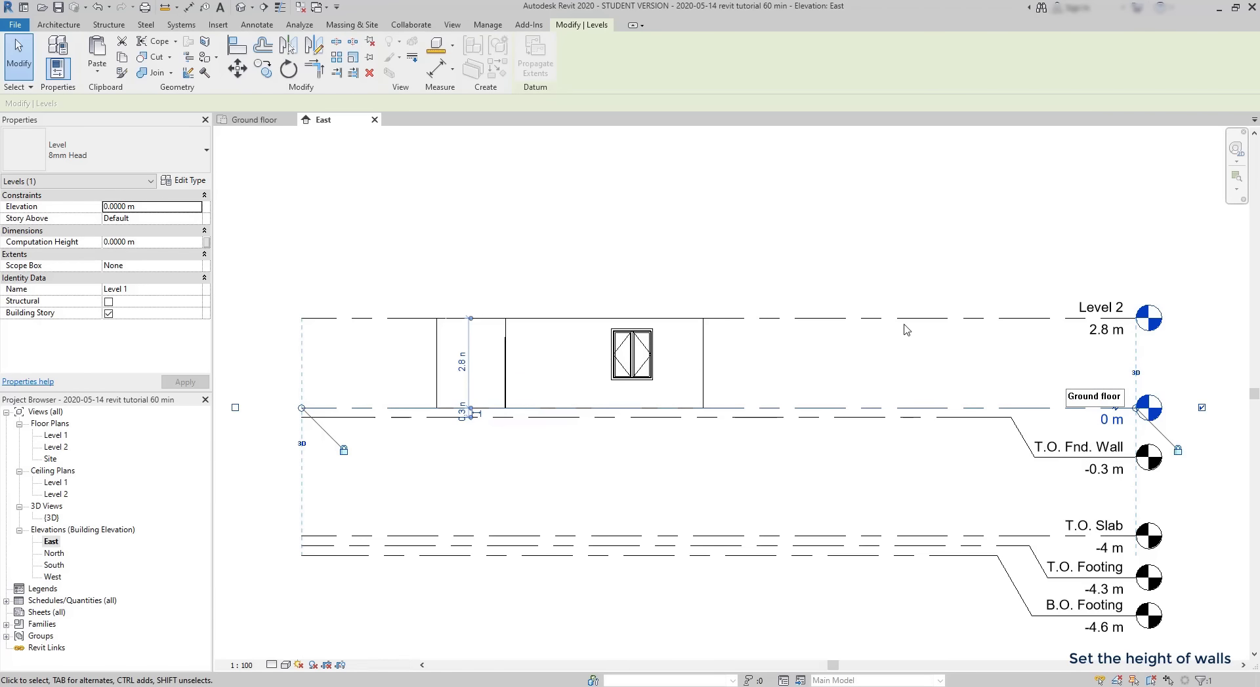
Step: Rename Level 2 to "1st floor" and rename its corresponding views as well
{"action": "left_click", "coordinate": [1100, 307]}
{"action": "left_click", "coordinate": [1100, 307]}
{"action": "type", "text": "1st floor"}
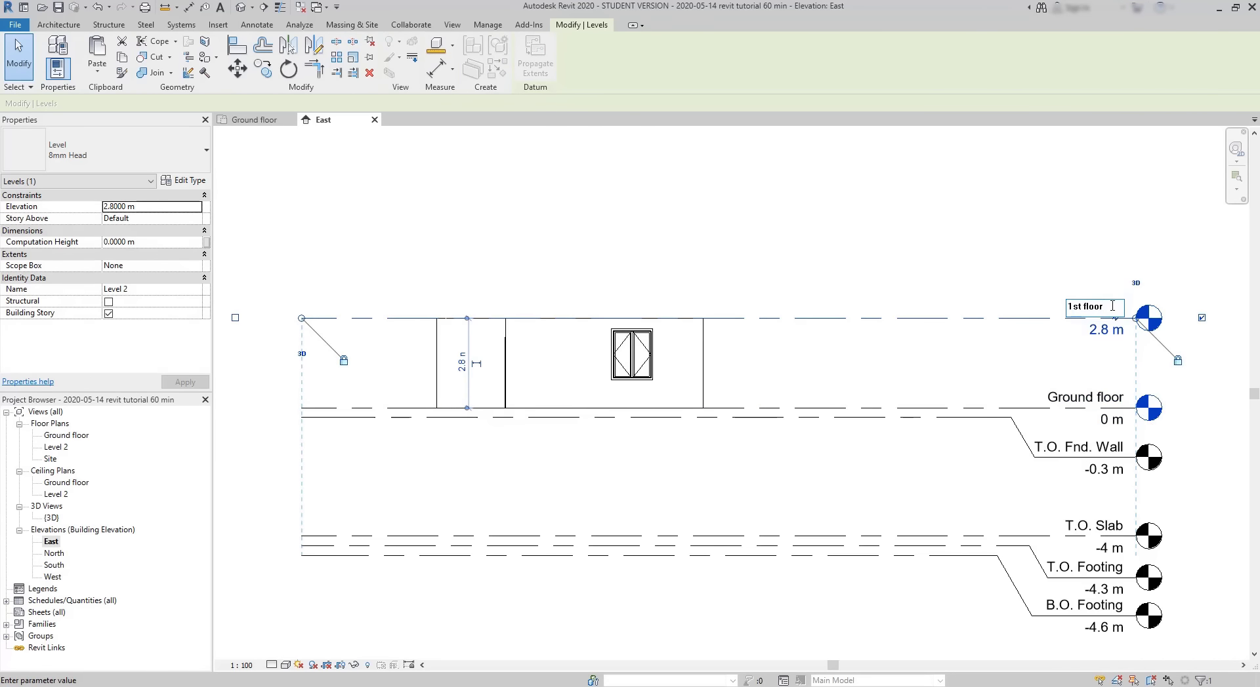
{"action": "key", "text": "Return"}
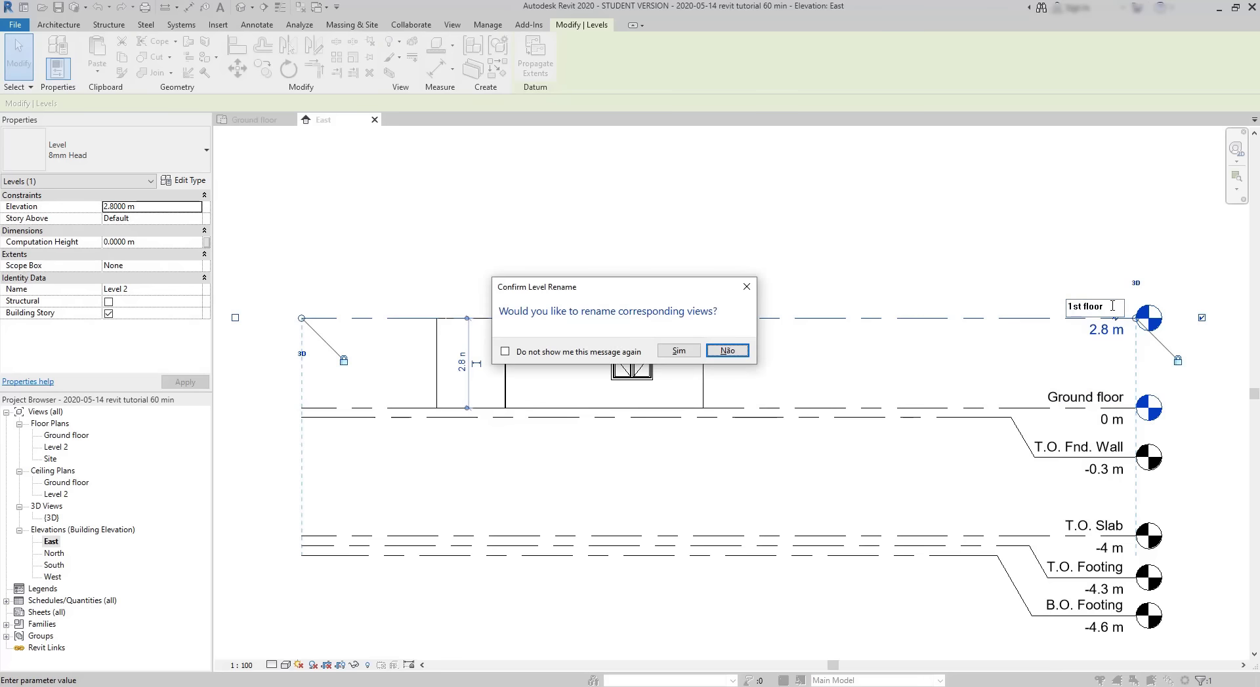
{"action": "left_click", "coordinate": [678, 352]}
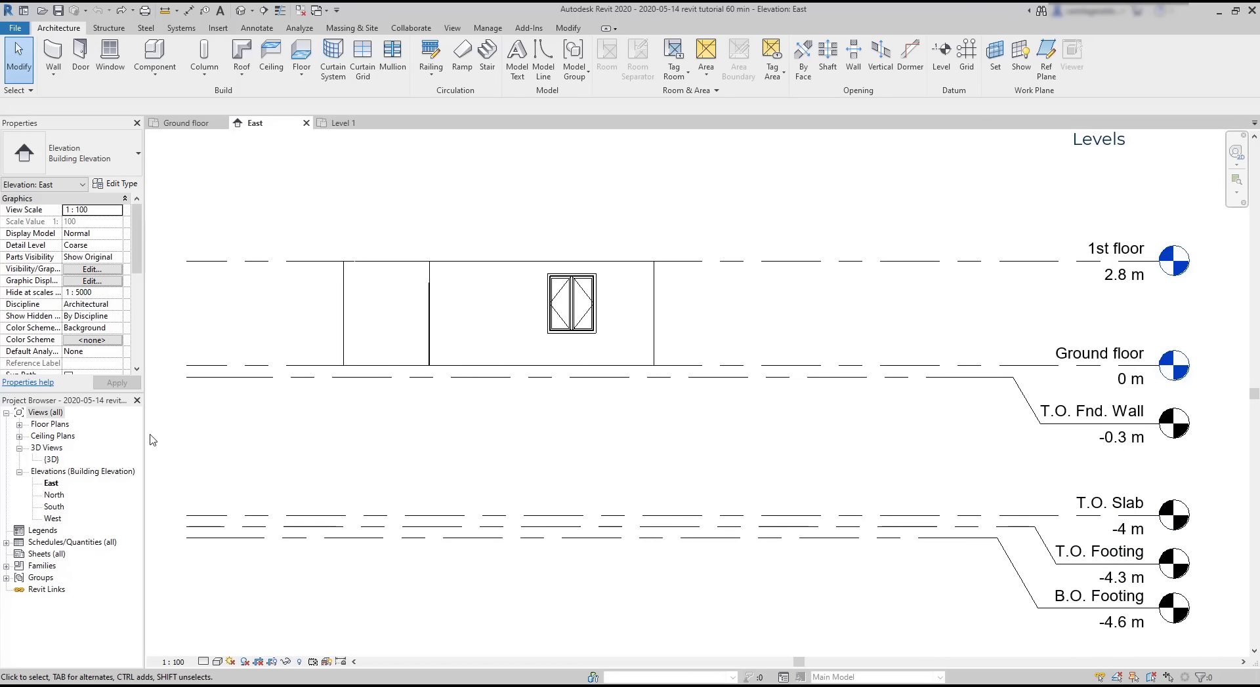
Step: Expand the list of floor plan views and create a new floor plan for the T.O. Footing level
{"action": "left_click", "coordinate": [23, 429]}
{"action": "left_click", "coordinate": [21, 426]}
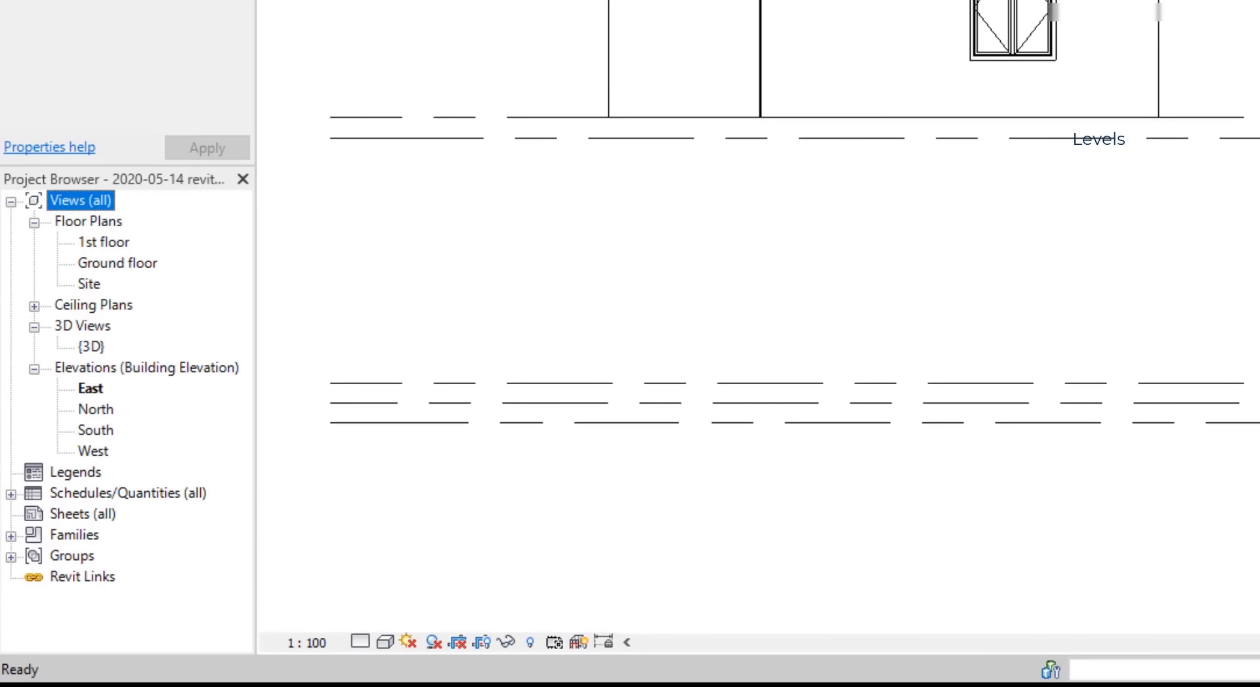
{"action": "left_click", "coordinate": [118, 245]}
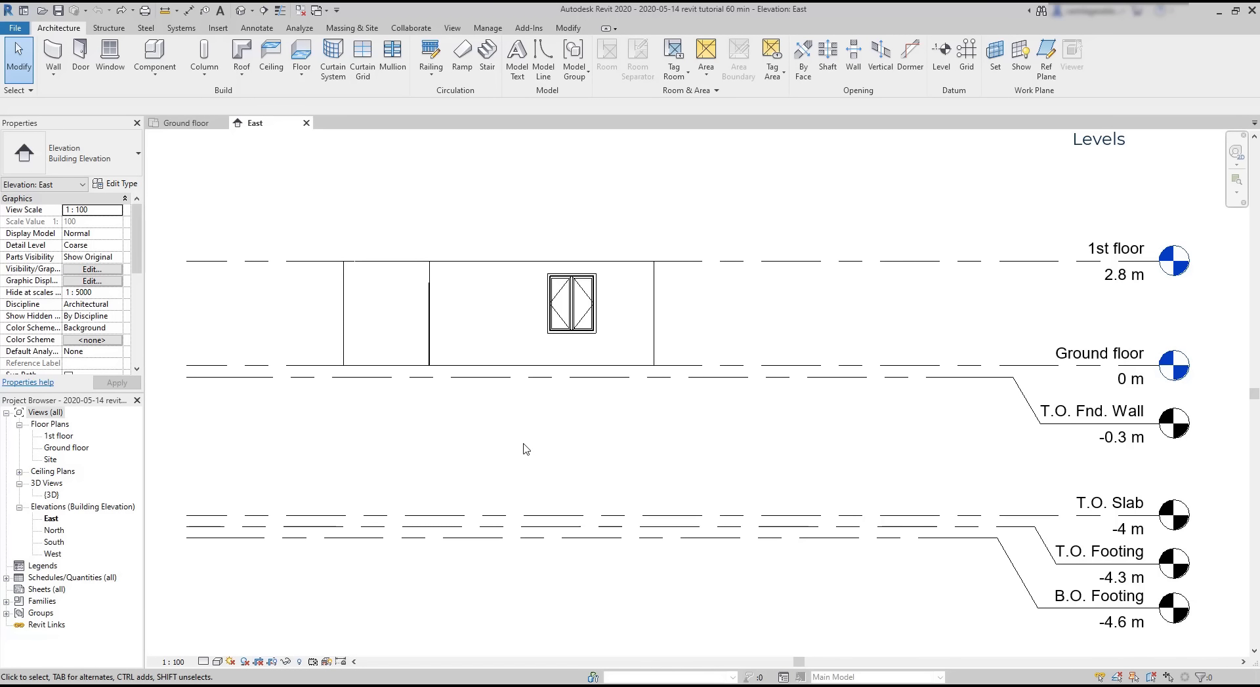
{"action": "left_click", "coordinate": [452, 29]}
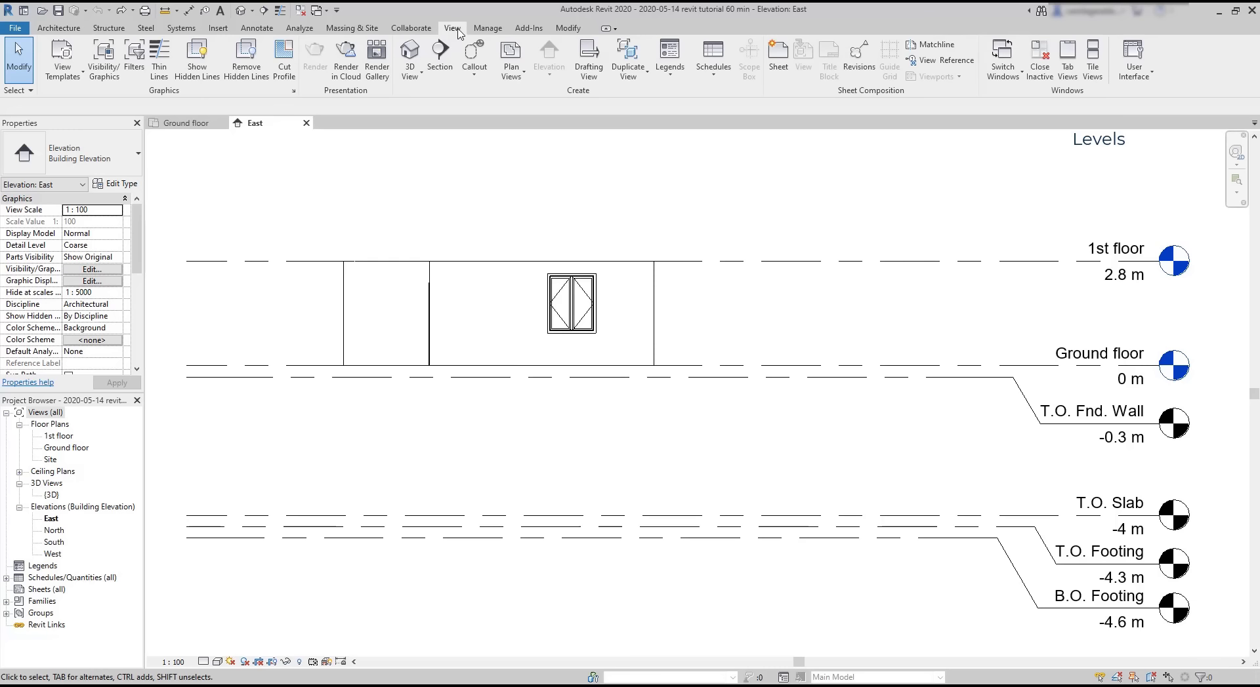
{"action": "left_click", "coordinate": [518, 77]}
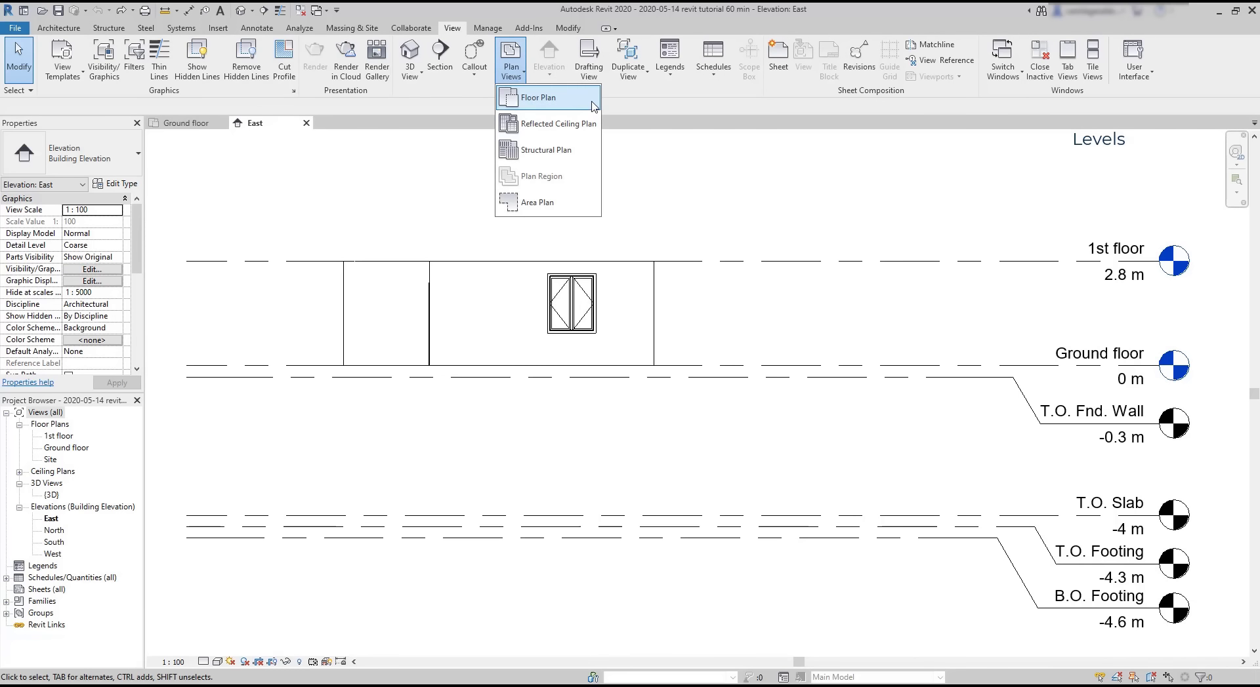
{"action": "left_click", "coordinate": [593, 105]}
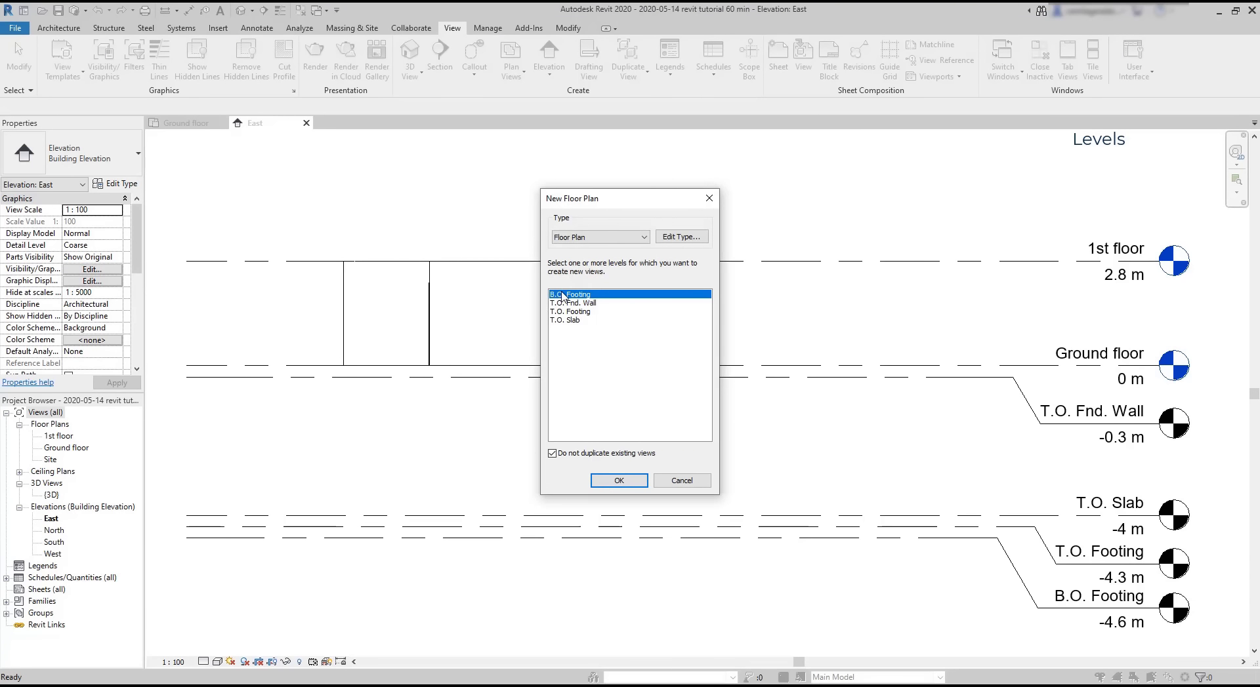
{"action": "left_click", "coordinate": [574, 312]}
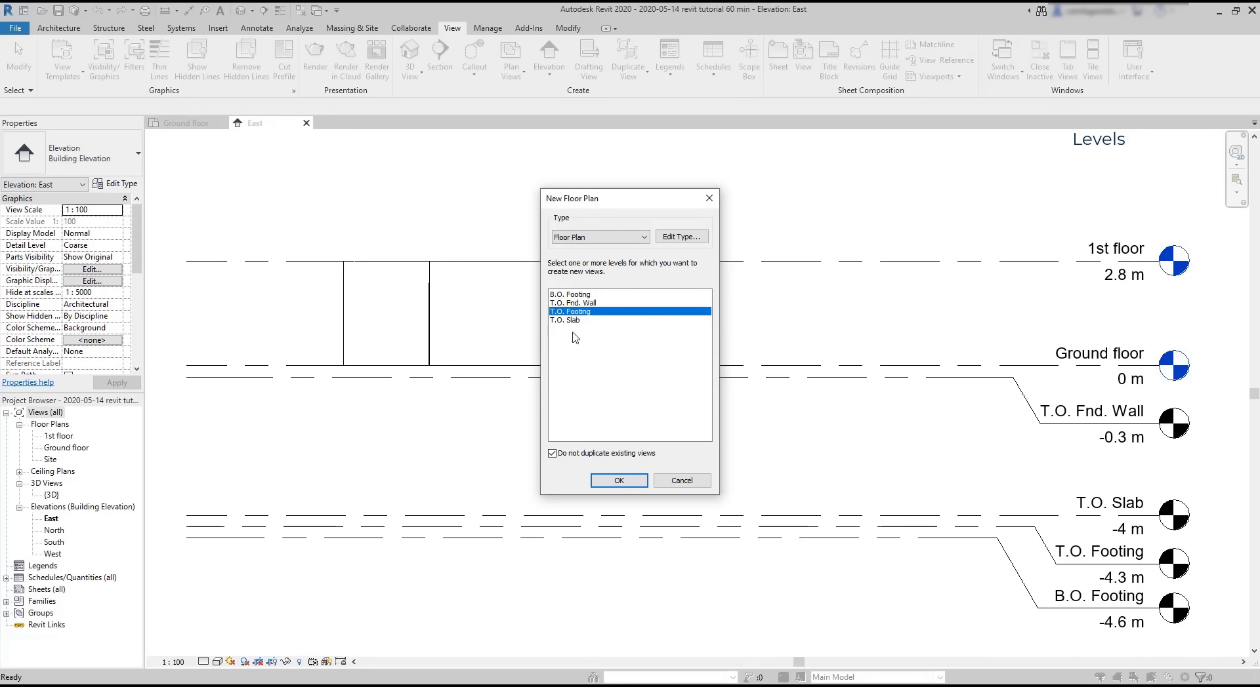
{"action": "left_click", "coordinate": [612, 483]}
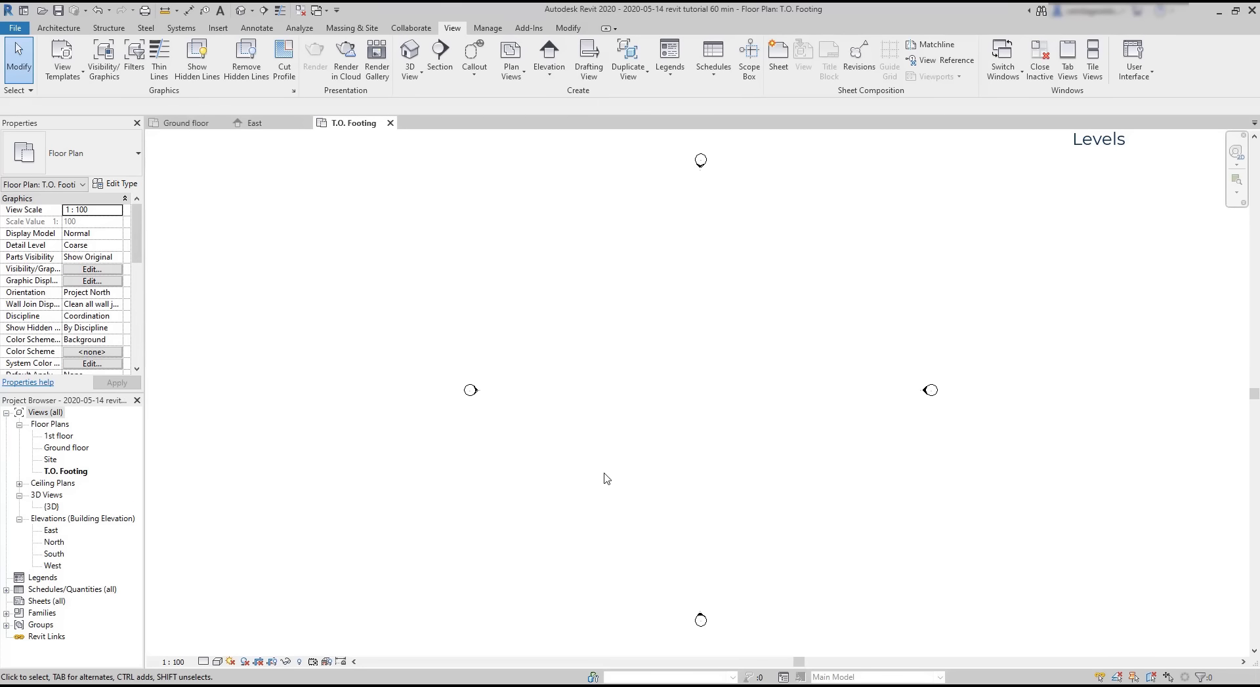
Step: Return to the East elevation and create floor plans for the T.O. Fnd. Wall and T.O. Slab levels
{"action": "double_click", "coordinate": [57, 531]}
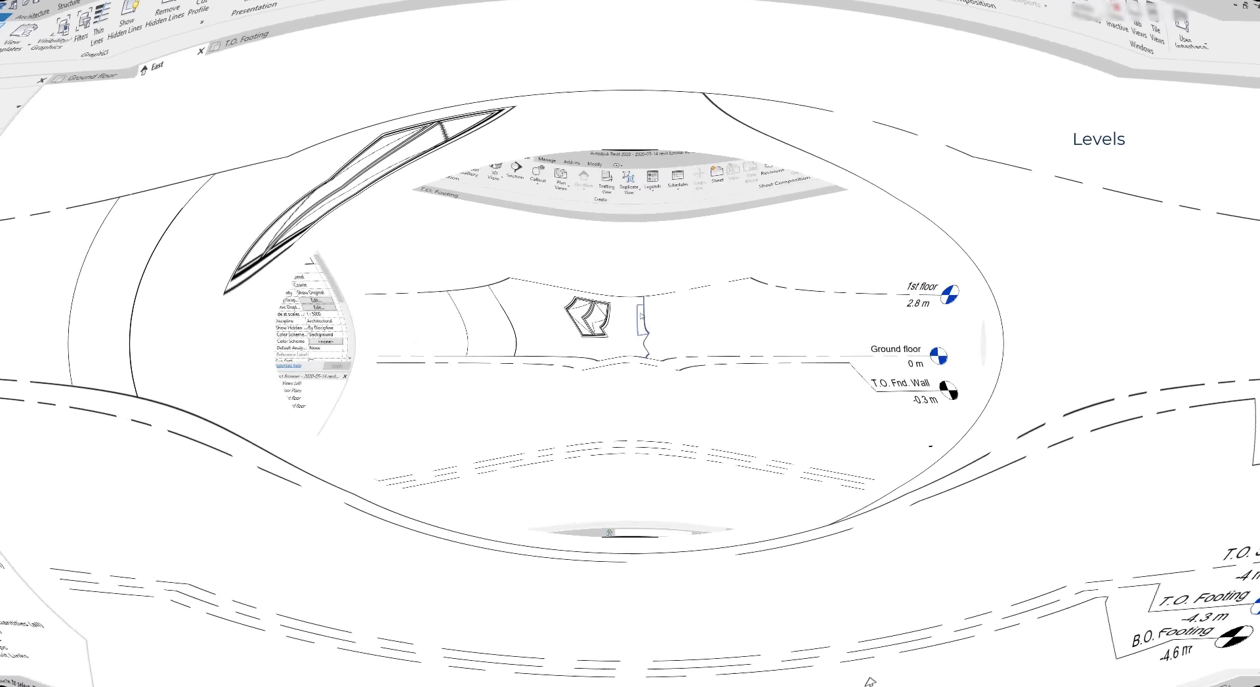
{"action": "left_click", "coordinate": [518, 71]}
{"action": "left_click", "coordinate": [533, 98]}
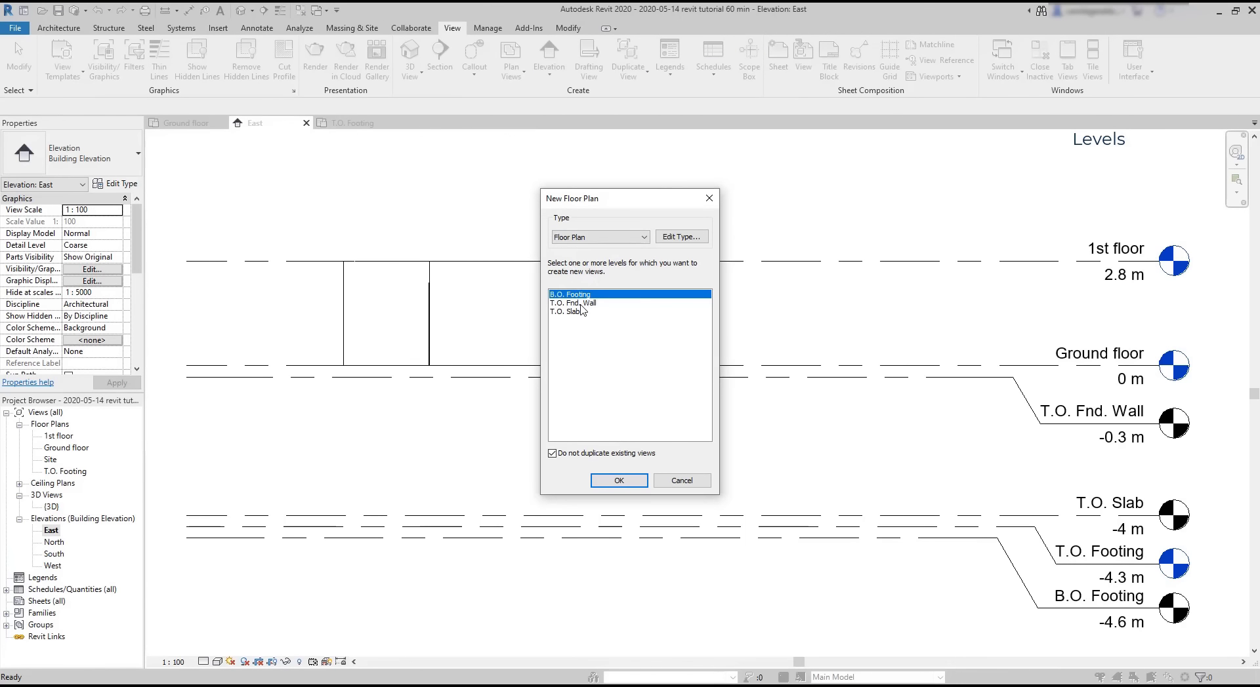
{"action": "left_click", "coordinate": [580, 304]}
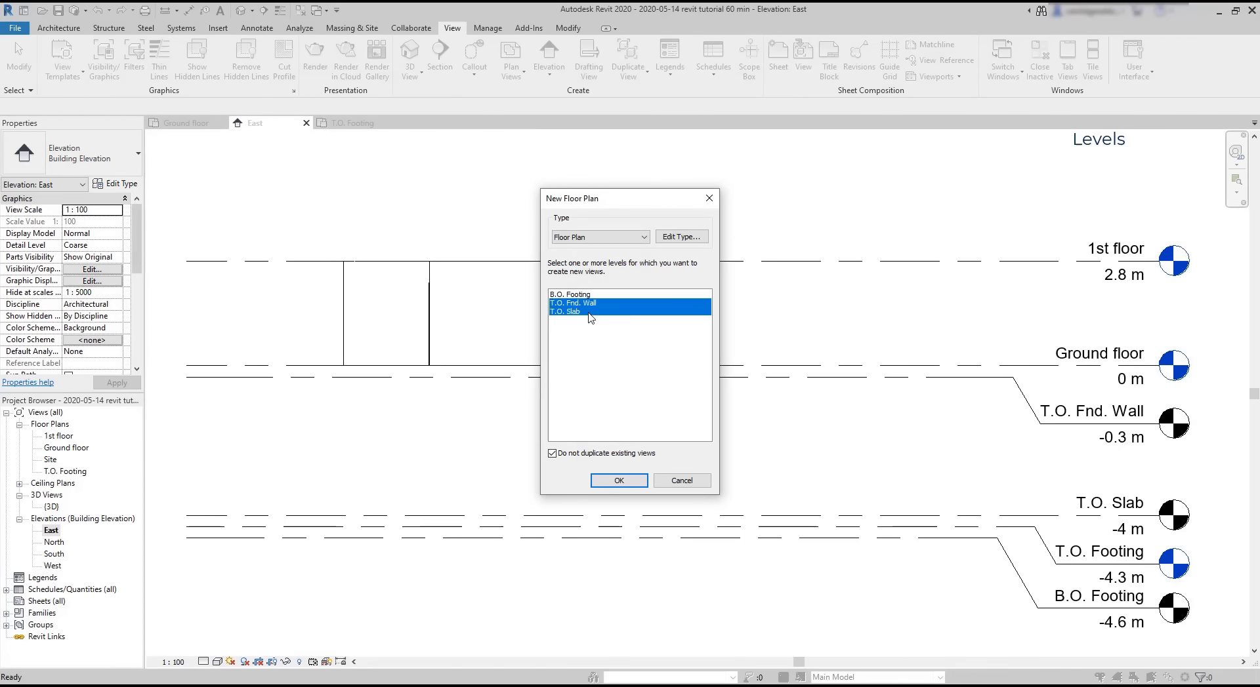
{"action": "left_click", "coordinate": [588, 313], "text": "shift"}
{"action": "left_click", "coordinate": [623, 483]}
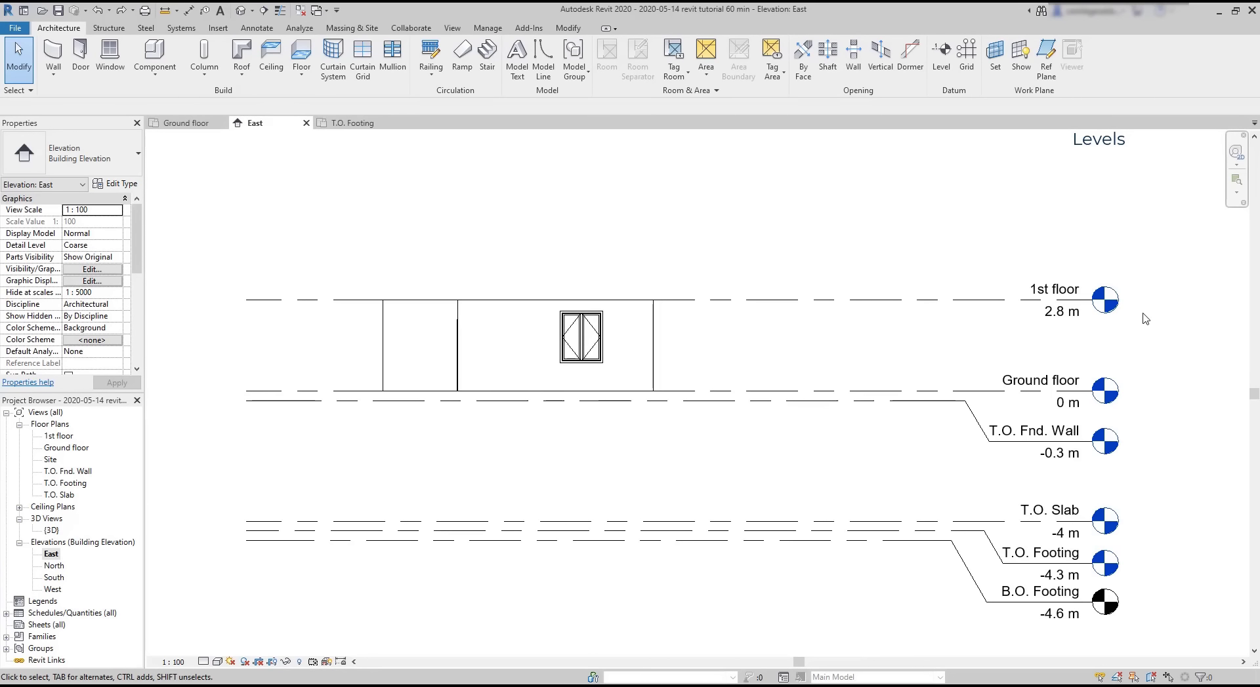
Step: Draw a new level 3 m above 1st floor in the East elevation, aligned with both ends of the existing levels
{"action": "left_click", "coordinate": [942, 53]}
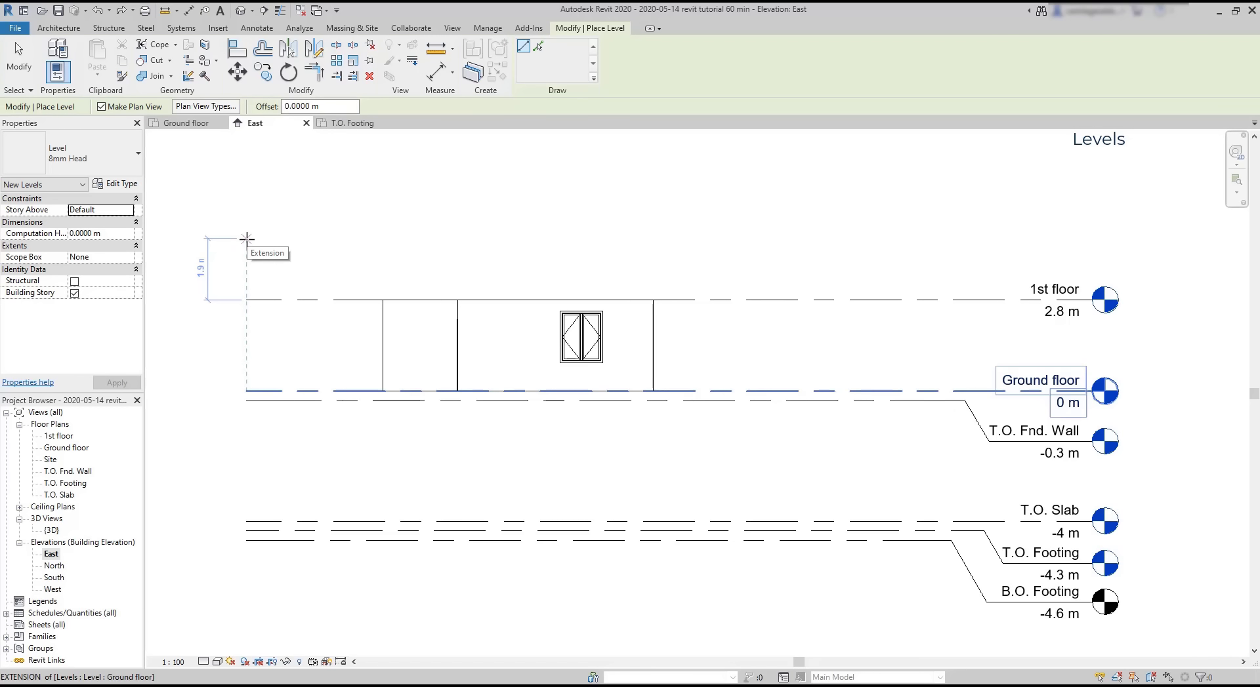
{"action": "type", "text": "3"}
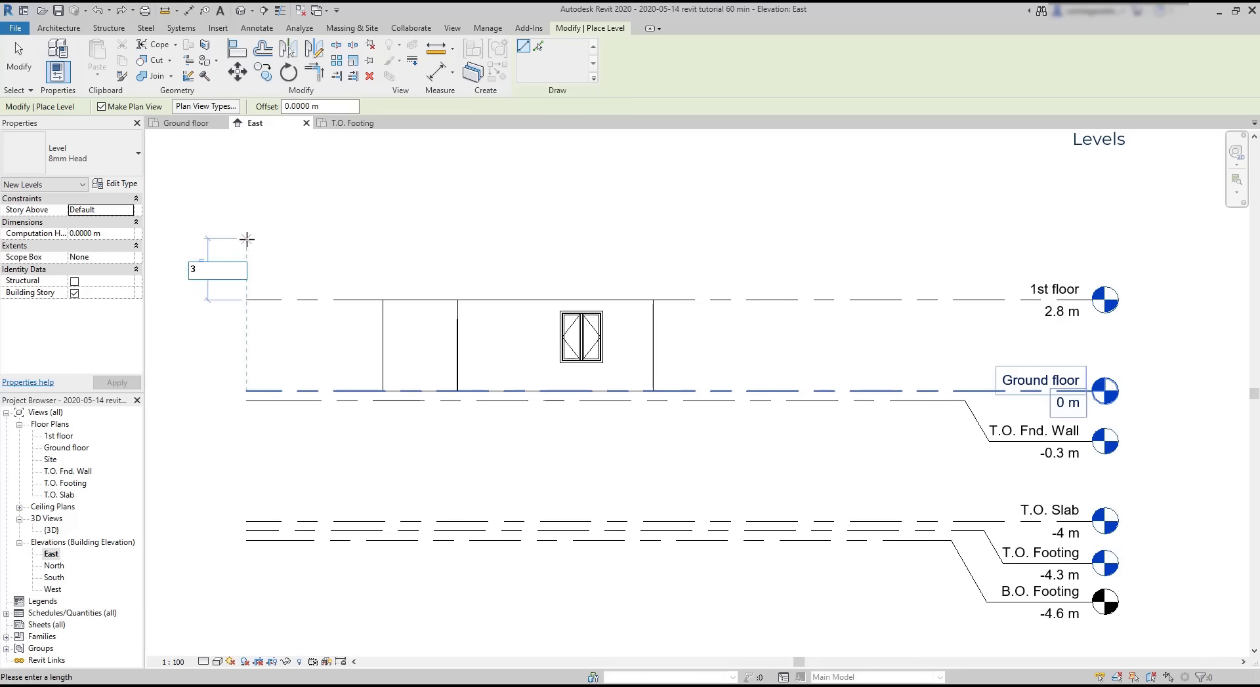
{"action": "key", "text": "Return"}
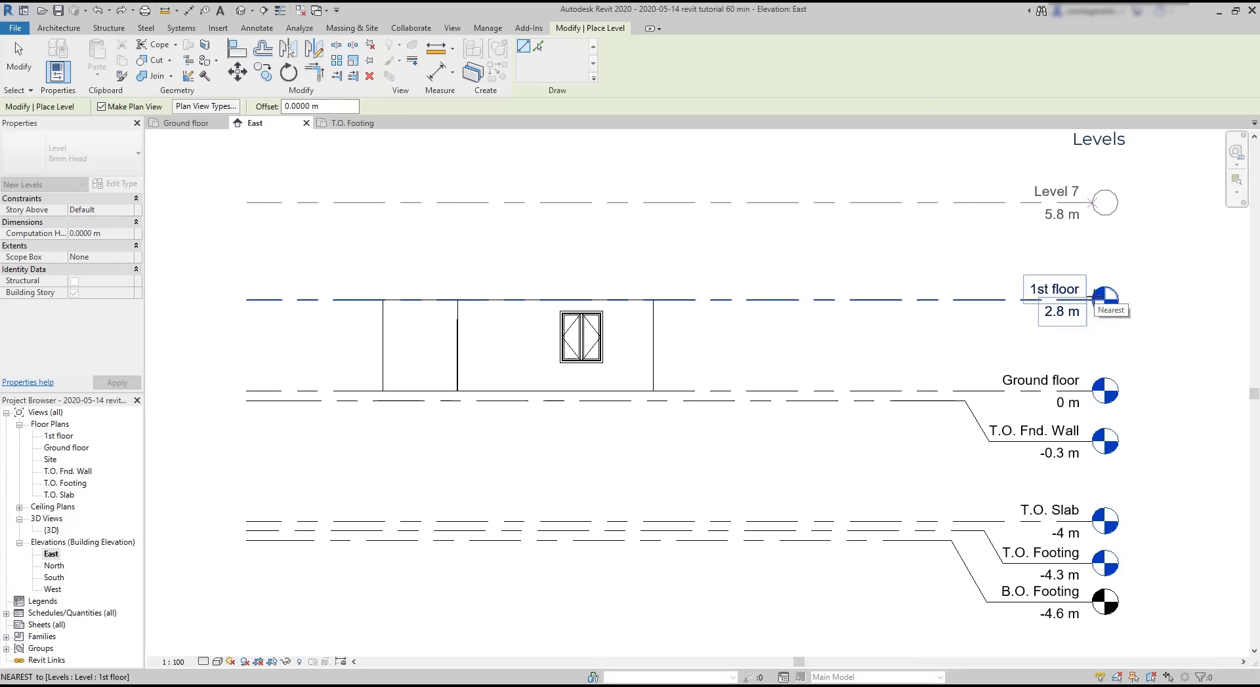
{"action": "left_click", "coordinate": [1093, 296]}
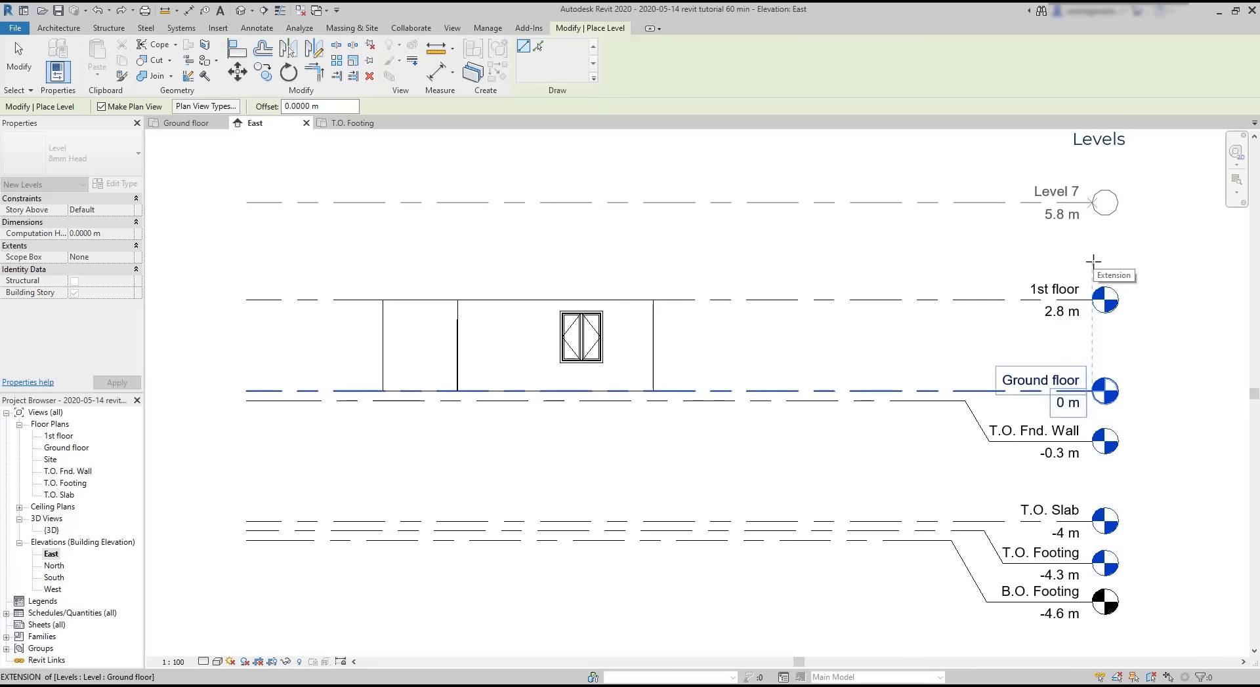
{"action": "left_click", "coordinate": [1093, 262]}
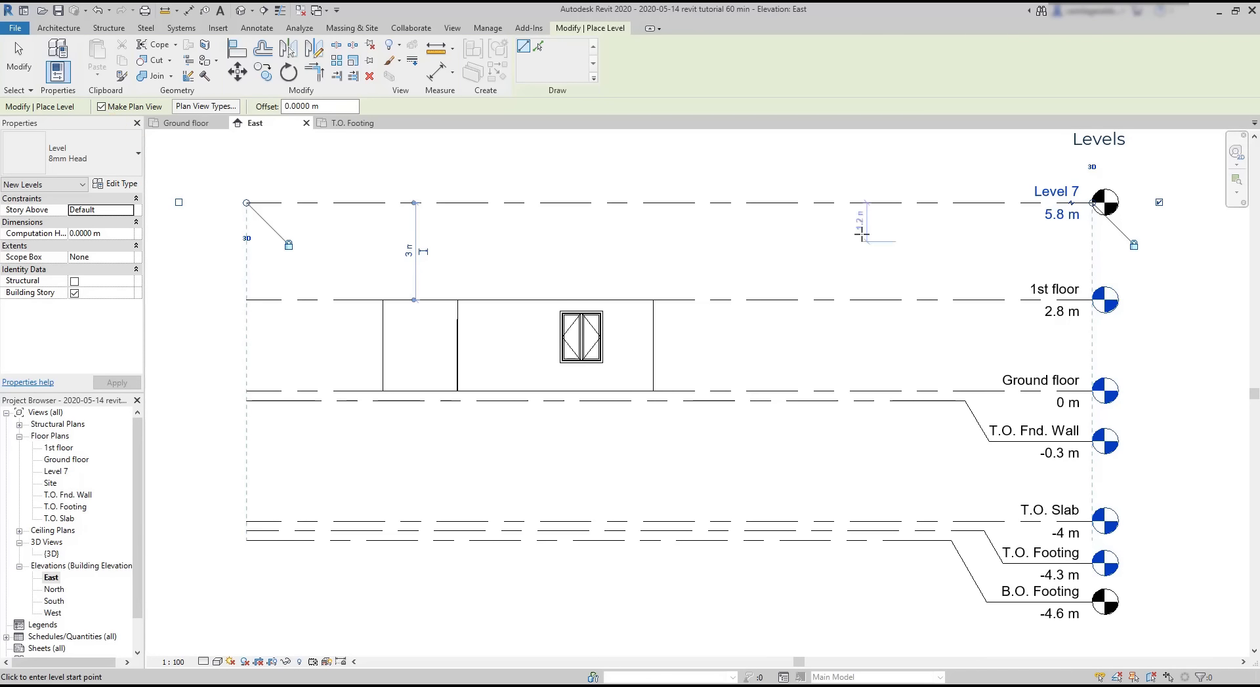
{"action": "left_click", "coordinate": [18, 56]}
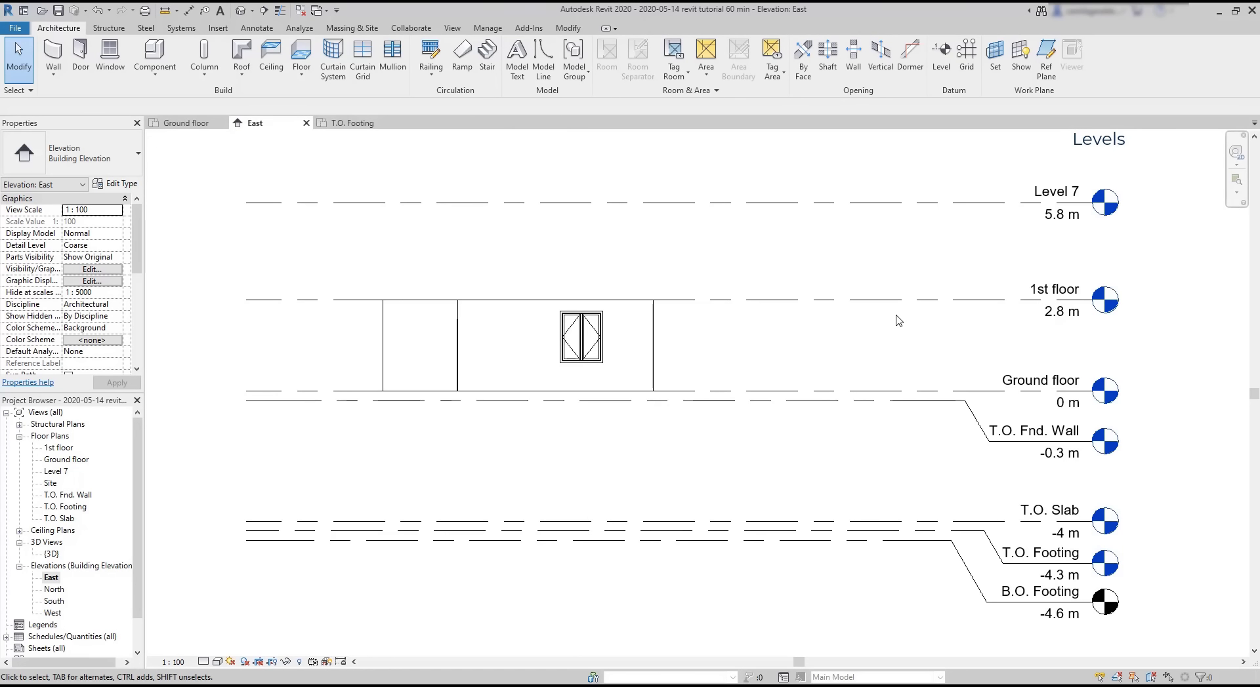
Step: Set the distance between the Ground floor and 1st floor levels to 3 m
{"action": "left_click", "coordinate": [904, 302]}
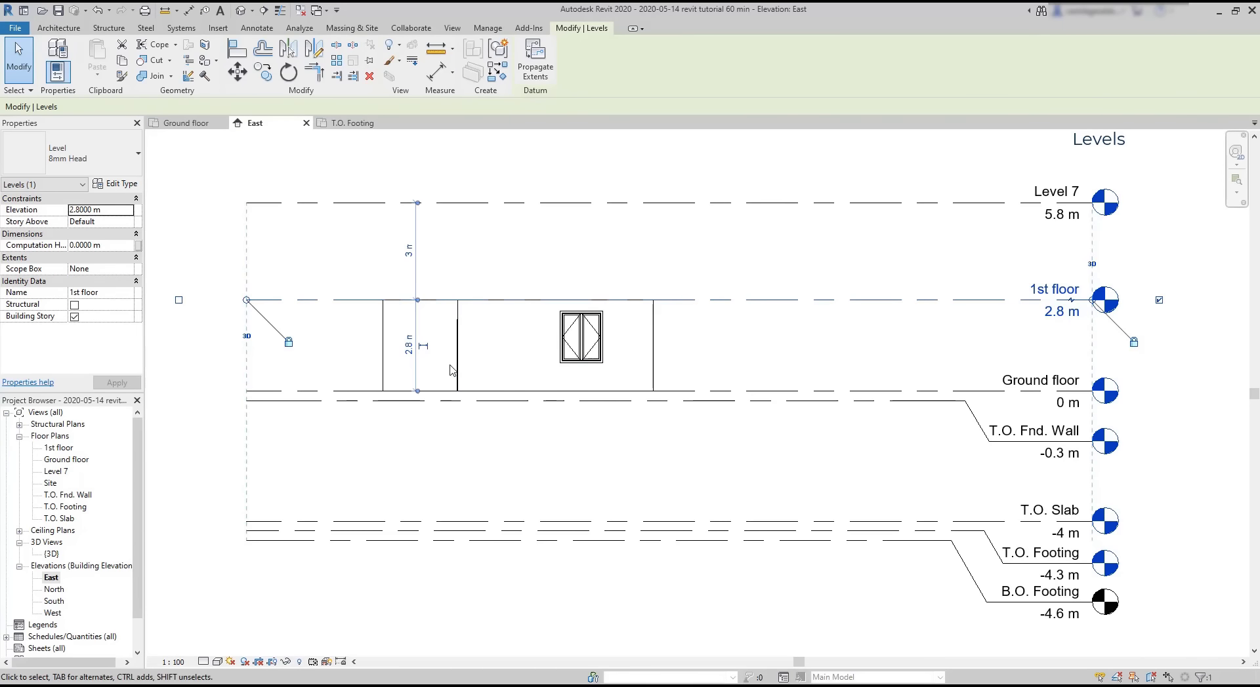
{"action": "left_click", "coordinate": [409, 346]}
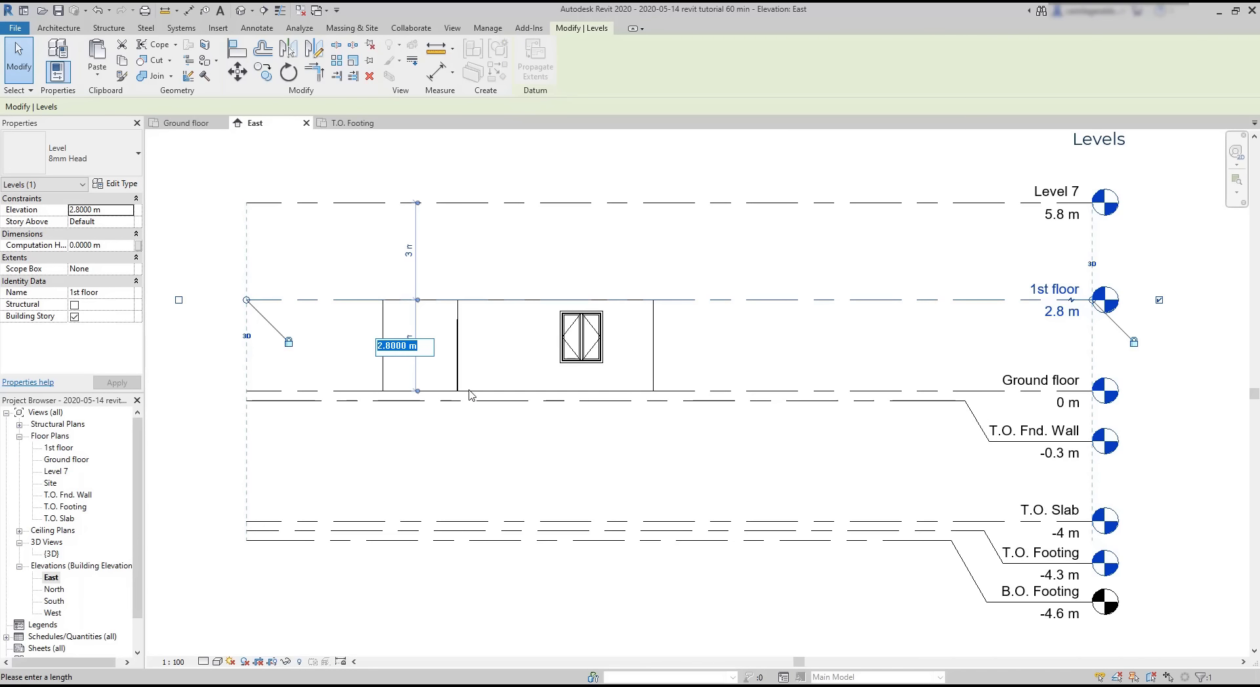
{"action": "type", "text": "3"}
{"action": "key", "text": "Return"}
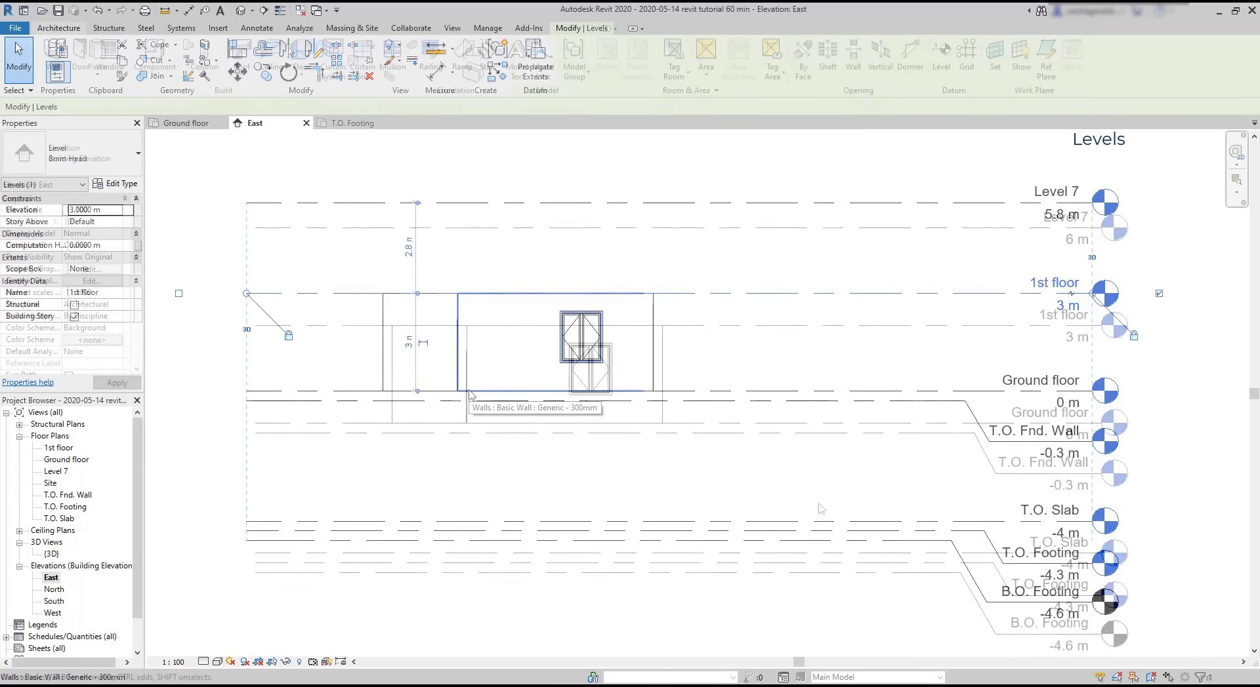
{"action": "left_click", "coordinate": [820, 507]}
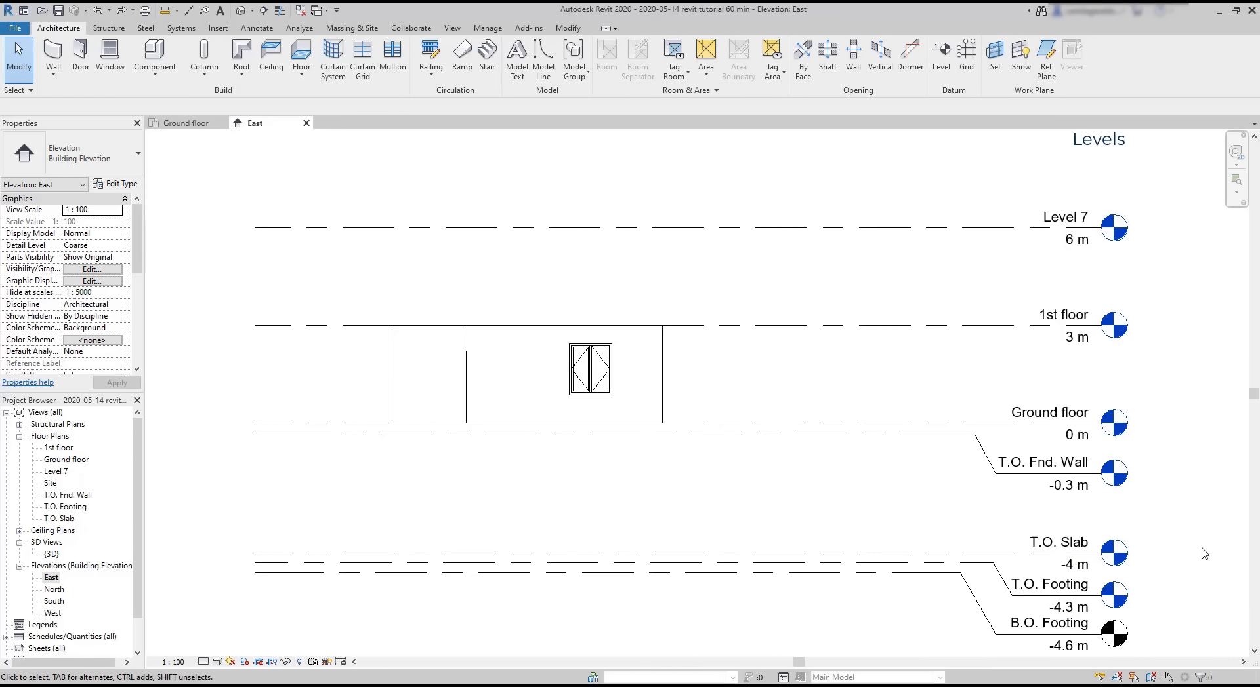
Step: Delete the four foundation levels below Ground floor, from T.O. Fnd. Wall to B.O. Footing, along with their views
{"action": "middle_click_drag", "start_coordinate": [1195, 548], "coordinate": [1183, 510]}
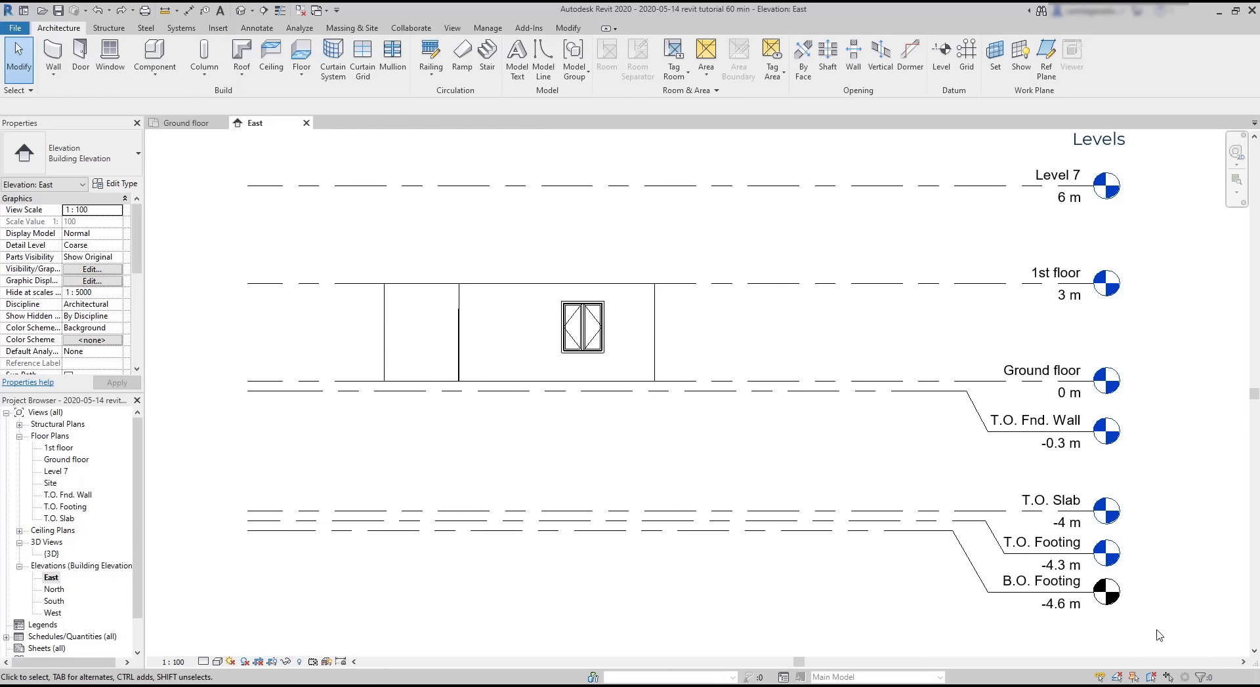
{"action": "left_click_drag", "start_coordinate": [1156, 631], "coordinate": [791, 430]}
{"action": "key", "text": "Delete"}
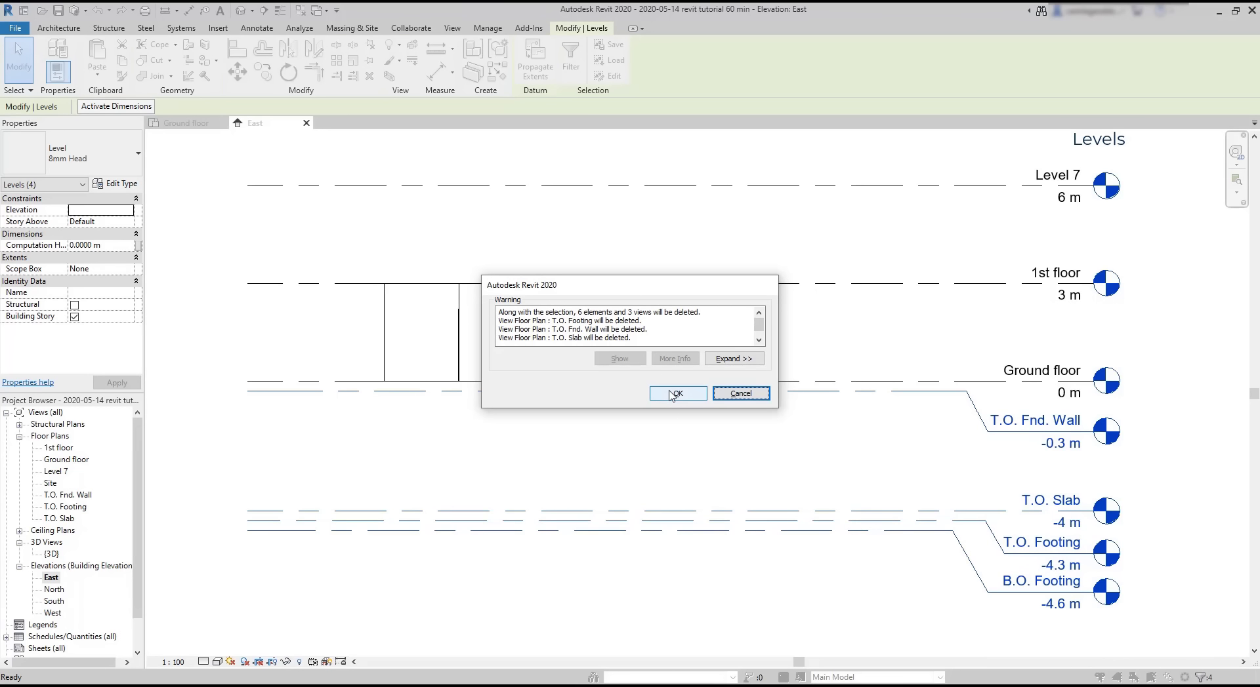
{"action": "left_click", "coordinate": [674, 393]}
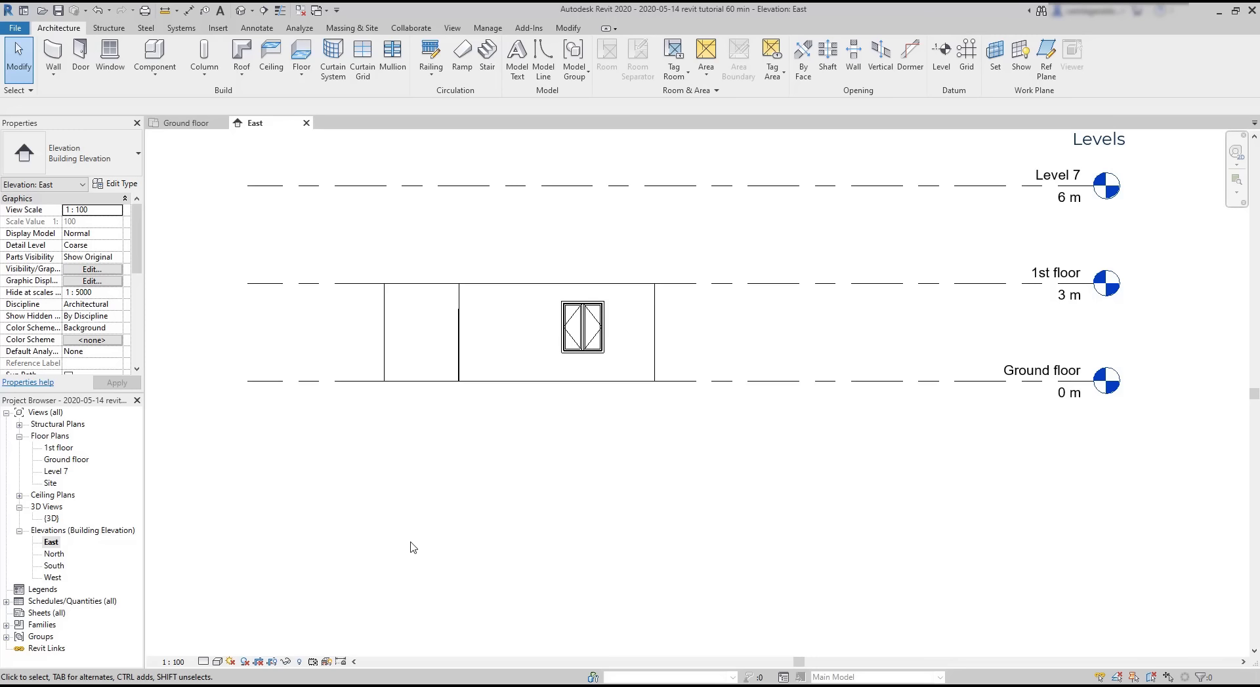
Step: Draw two aligned levels below Ground floor: one 0.3 m beneath it and another 3.7 m further down
{"action": "left_click", "coordinate": [942, 55]}
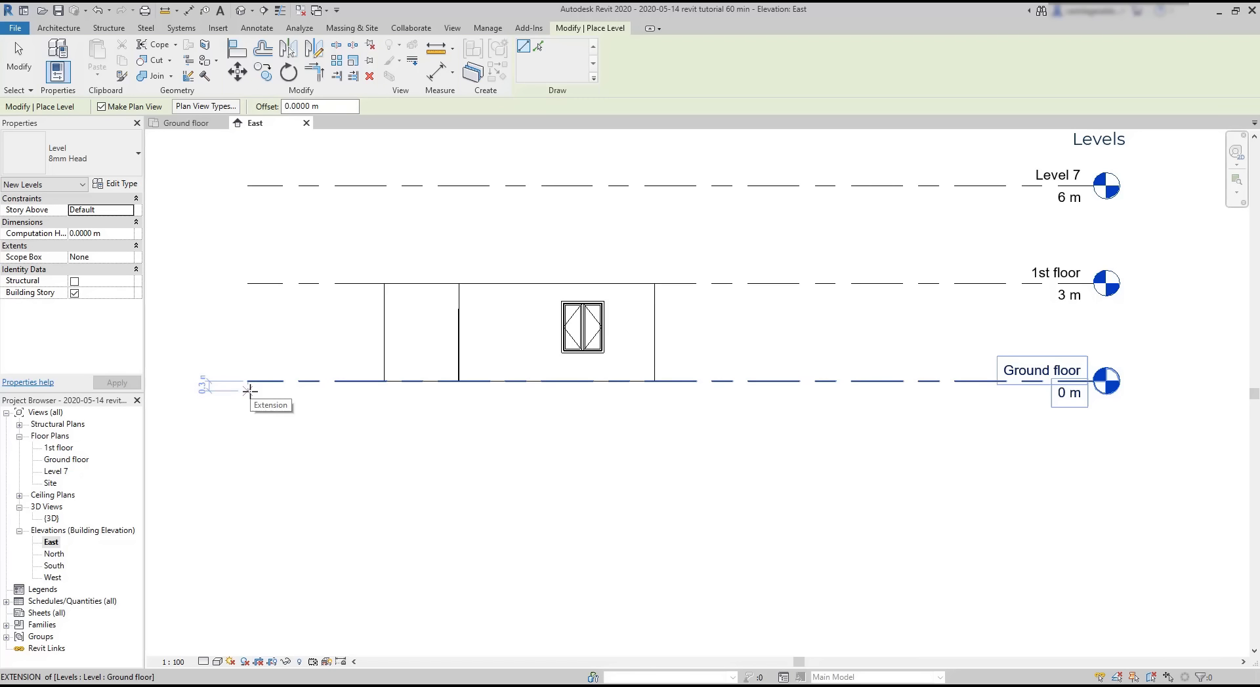
{"action": "left_click", "coordinate": [250, 391]}
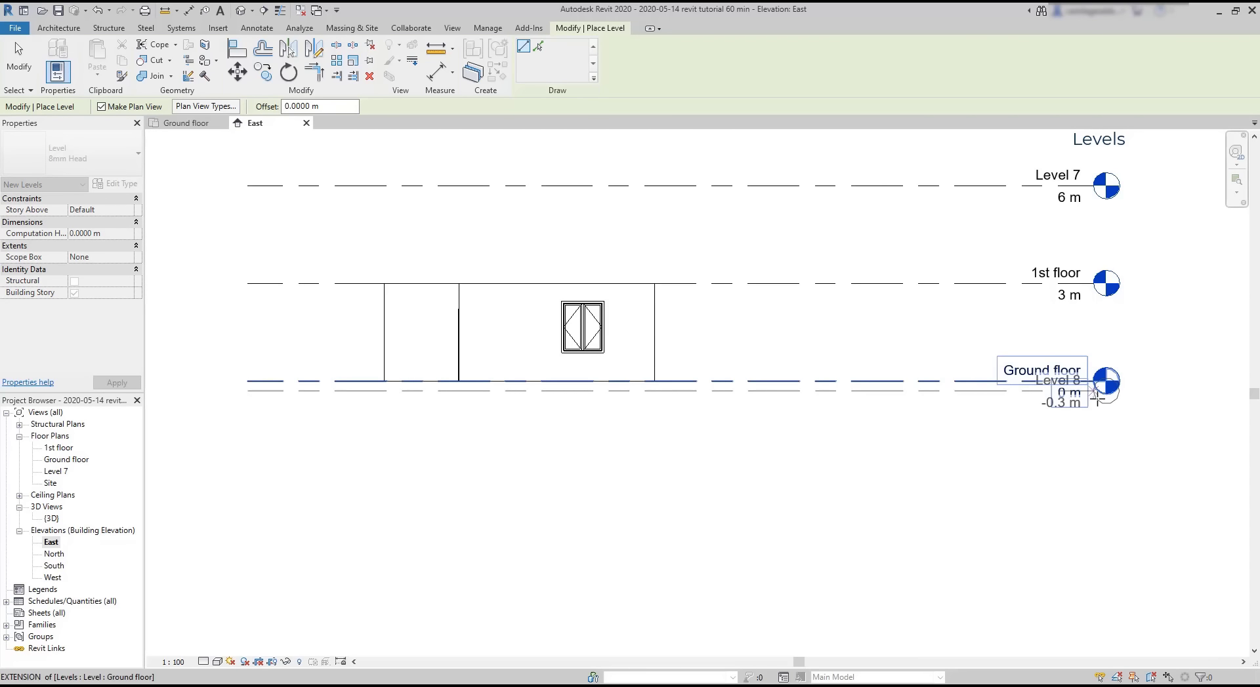
{"action": "left_click", "coordinate": [1094, 392]}
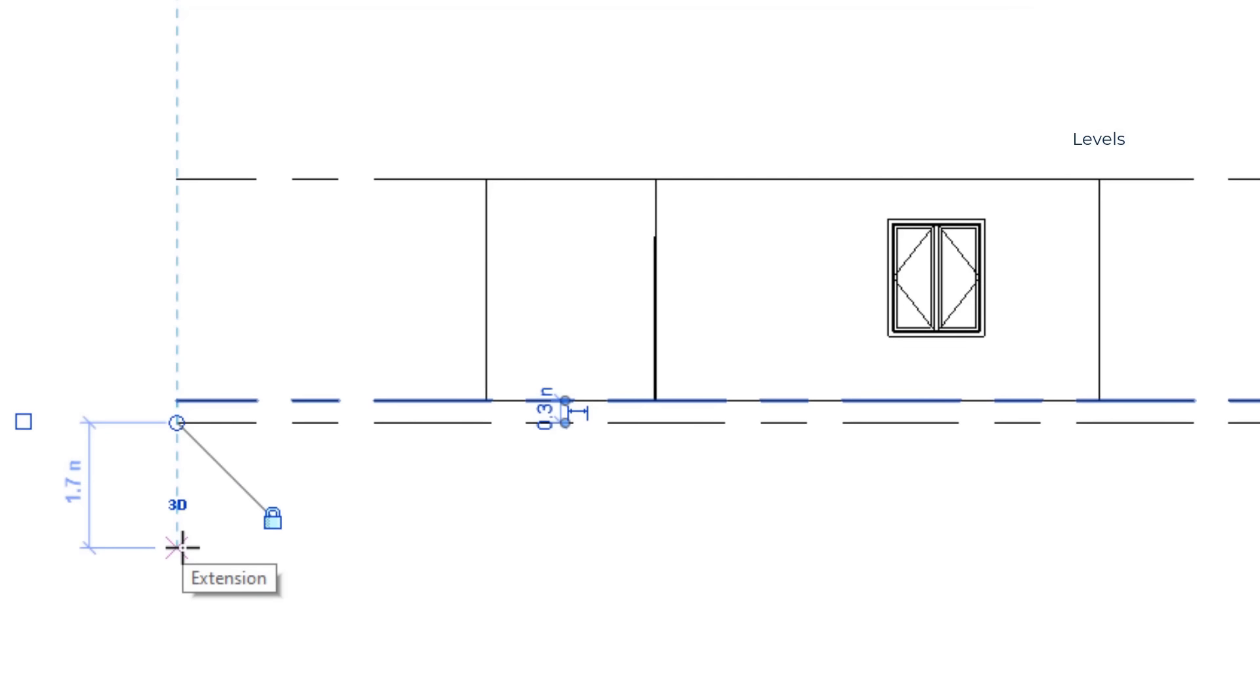
{"action": "type", "text": "3.7"}
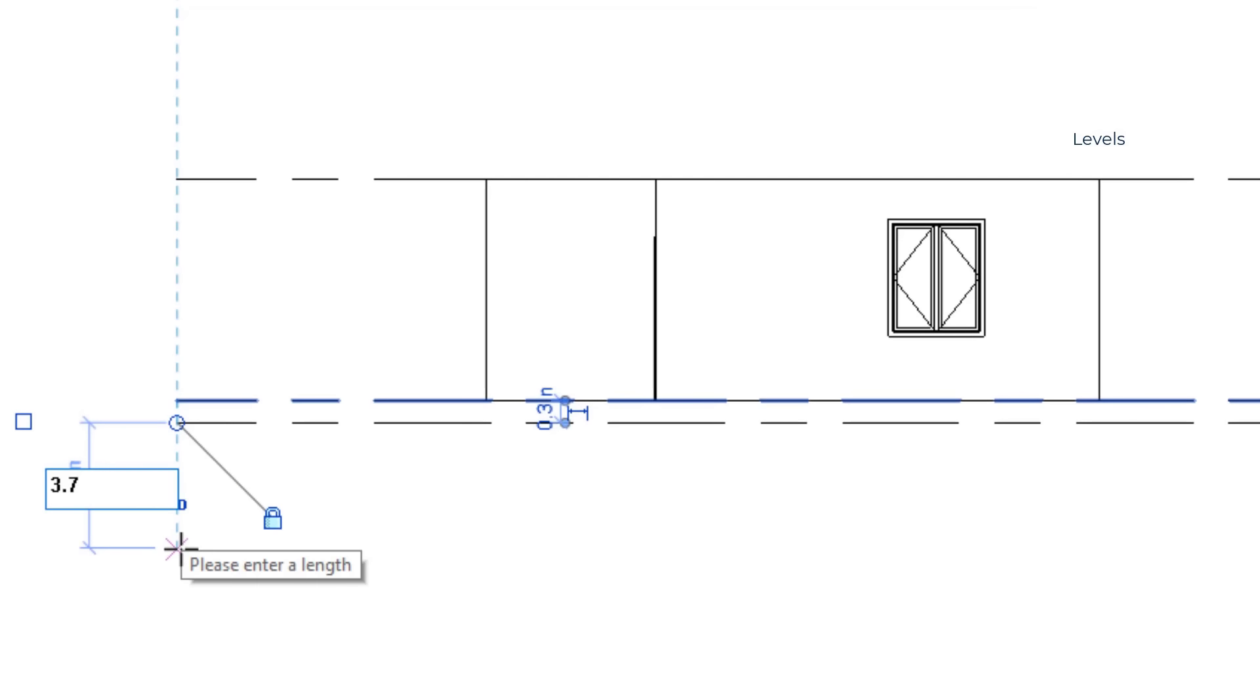
{"action": "key", "text": "Return"}
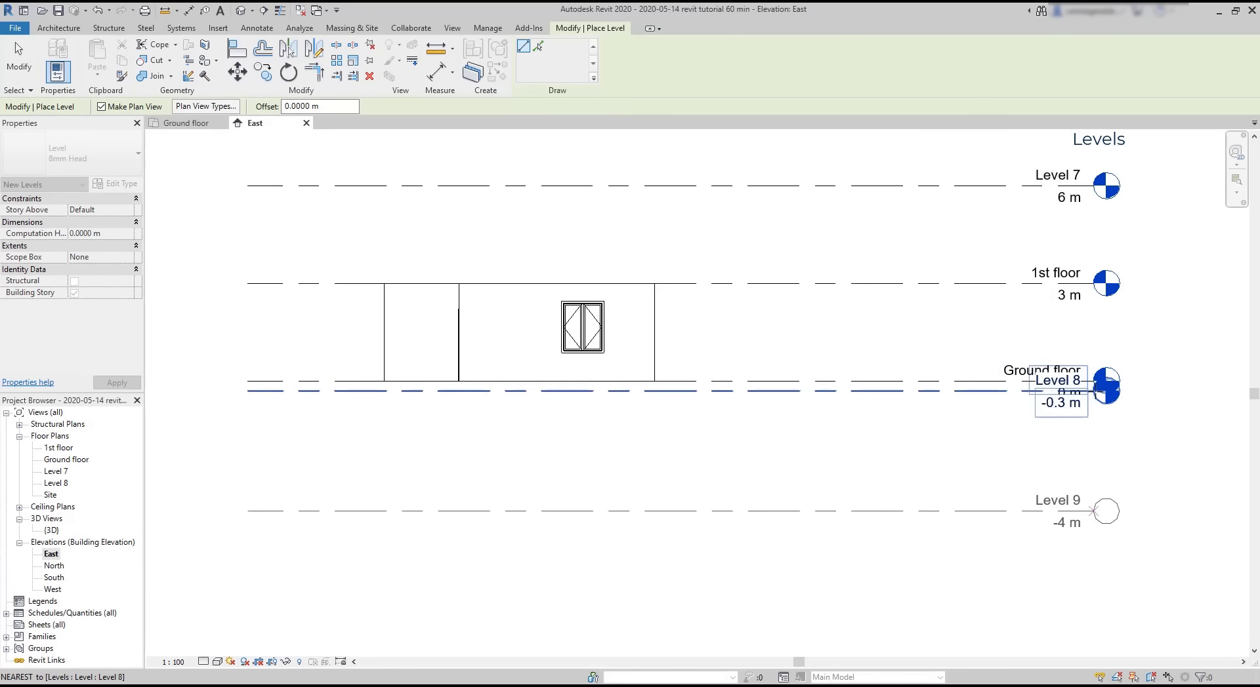
{"action": "left_click", "coordinate": [1092, 511]}
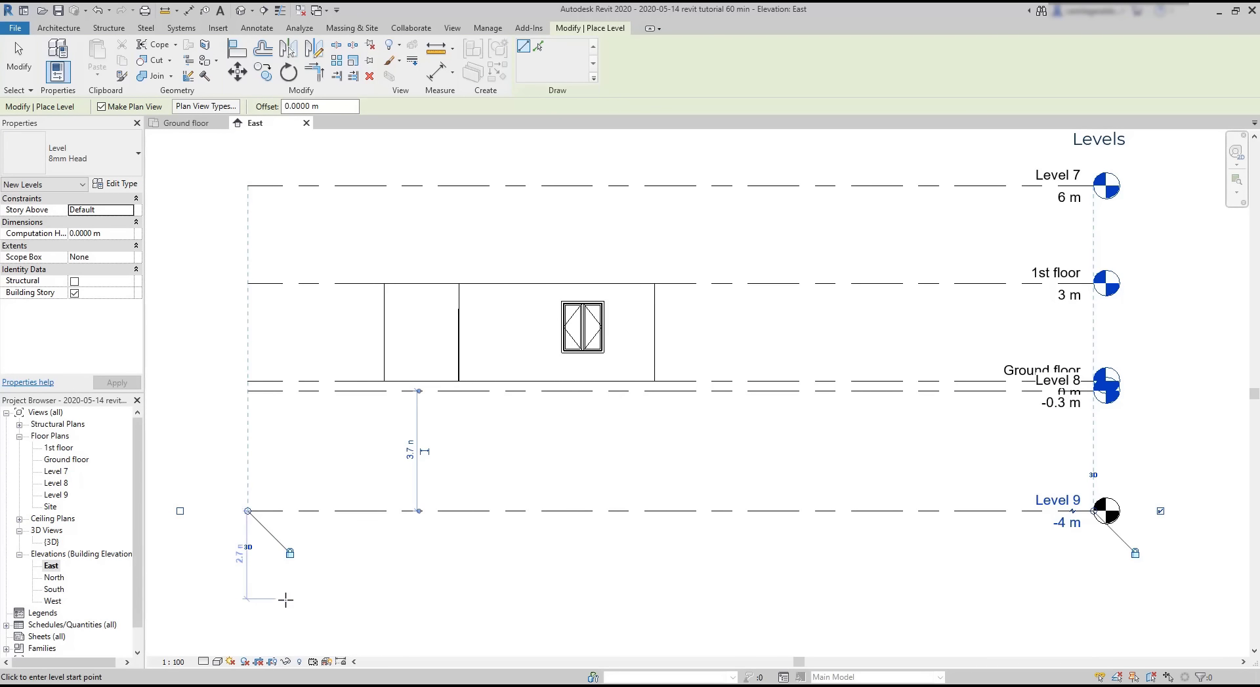
Step: Draw two more aligned levels beneath the -4 m level, each 0.3 m below the previous one
{"action": "type", "text": "0.3"}
{"action": "key", "text": "Return"}
{"action": "left_click", "coordinate": [1093, 521]}
{"action": "type", "text": "0"}
{"action": "key", "text": "Return"}
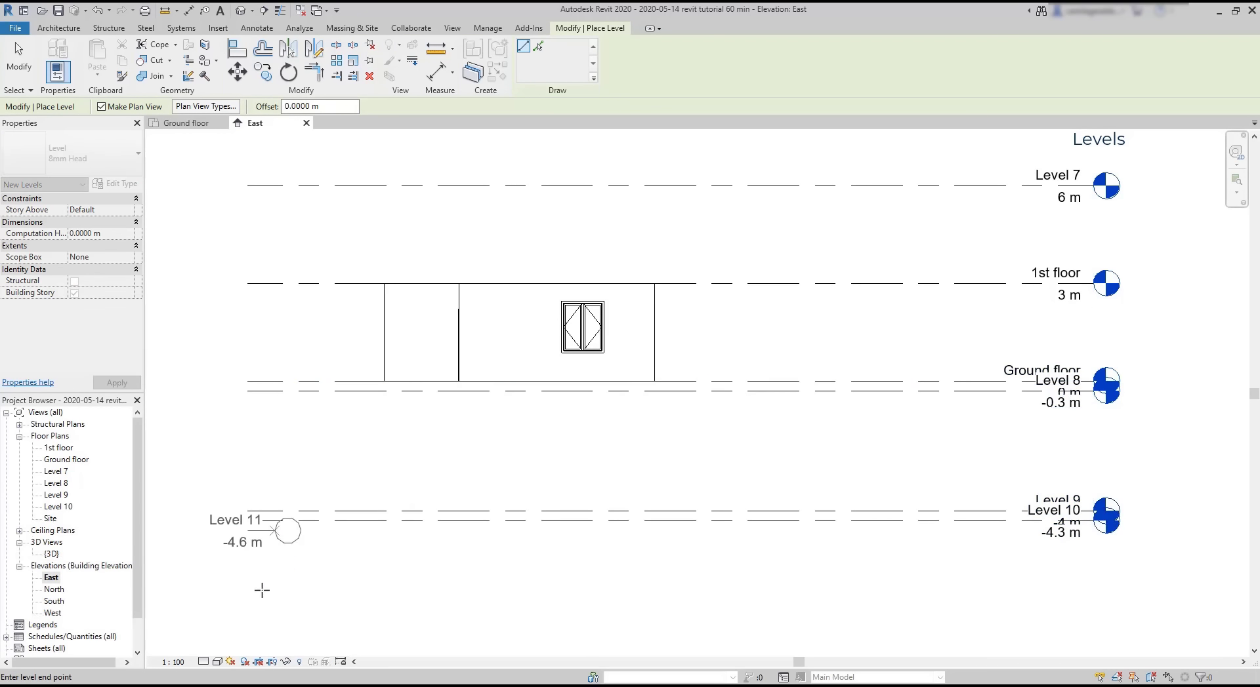
{"action": "left_click", "coordinate": [1092, 532]}
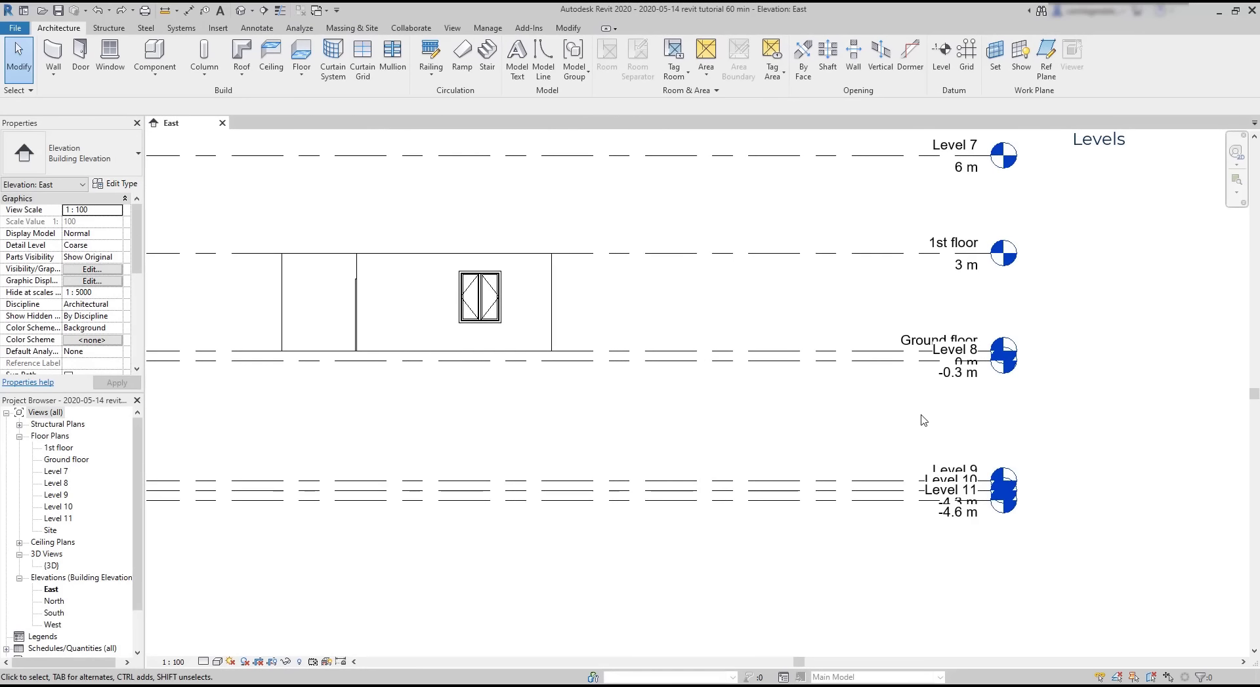
Step: Add an elbow to the 1st floor level line to offset its head from the line
{"action": "left_click", "coordinate": [980, 263]}
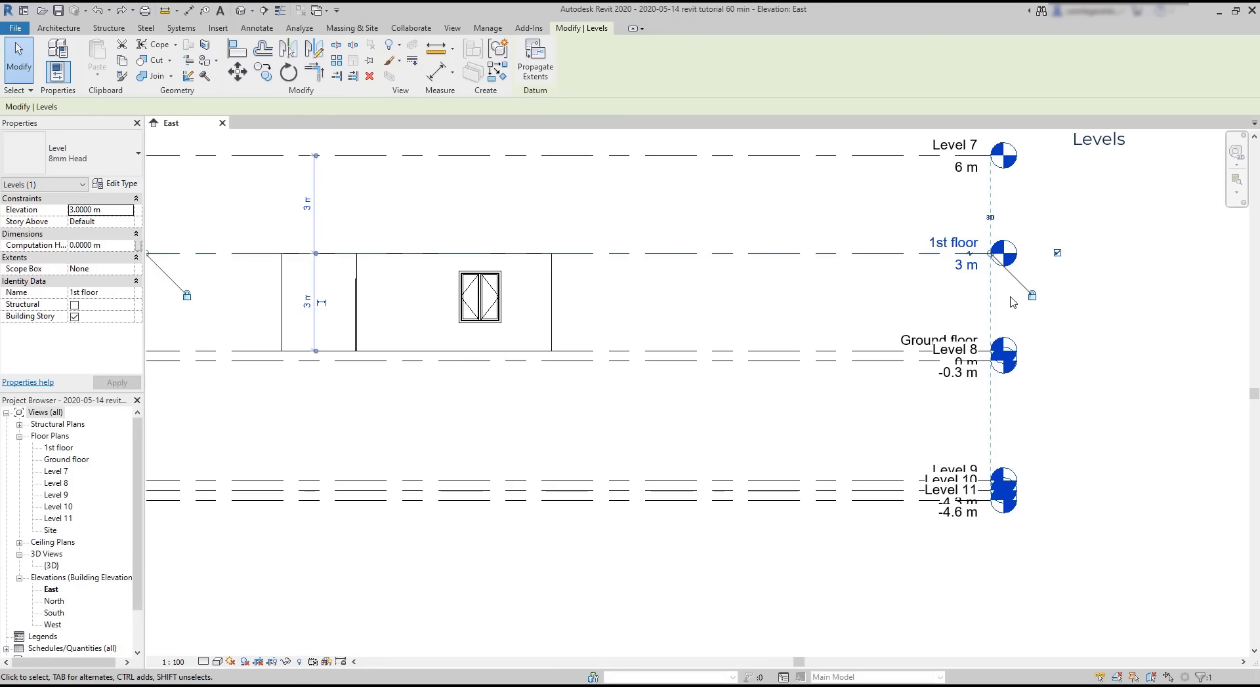
{"action": "scroll", "coordinate": [1011, 300], "scroll_direction": "up", "scroll_amount": 3}
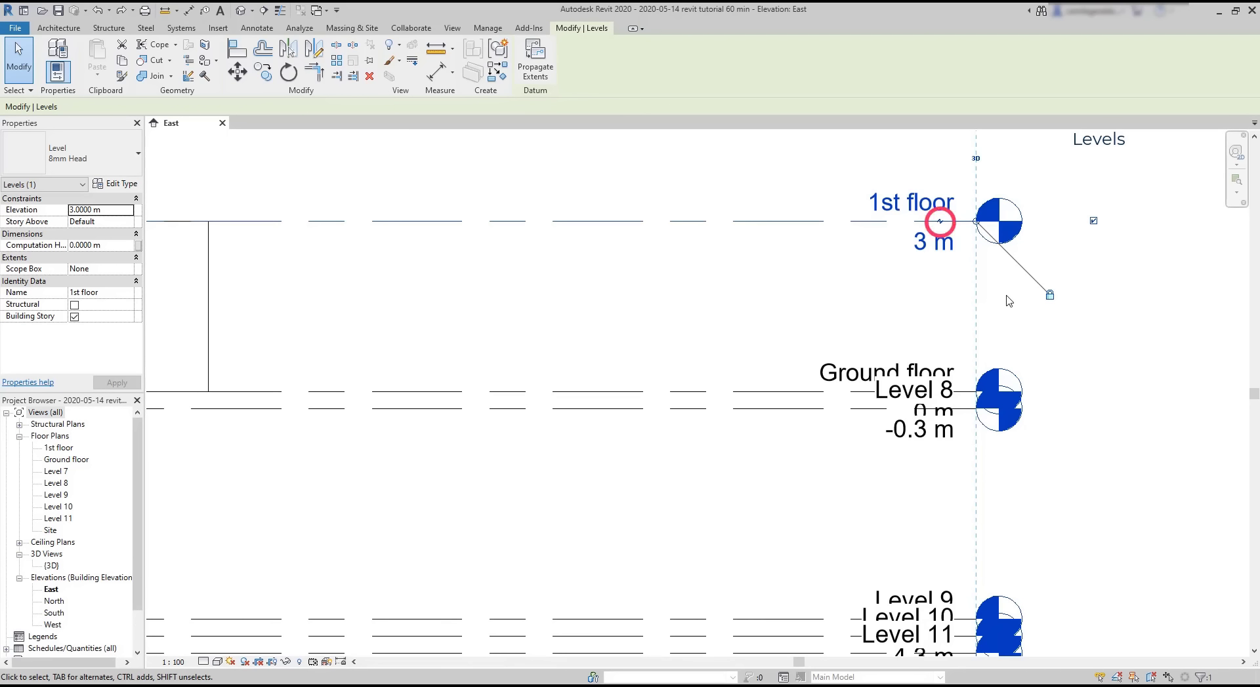
{"action": "left_click", "coordinate": [940, 221]}
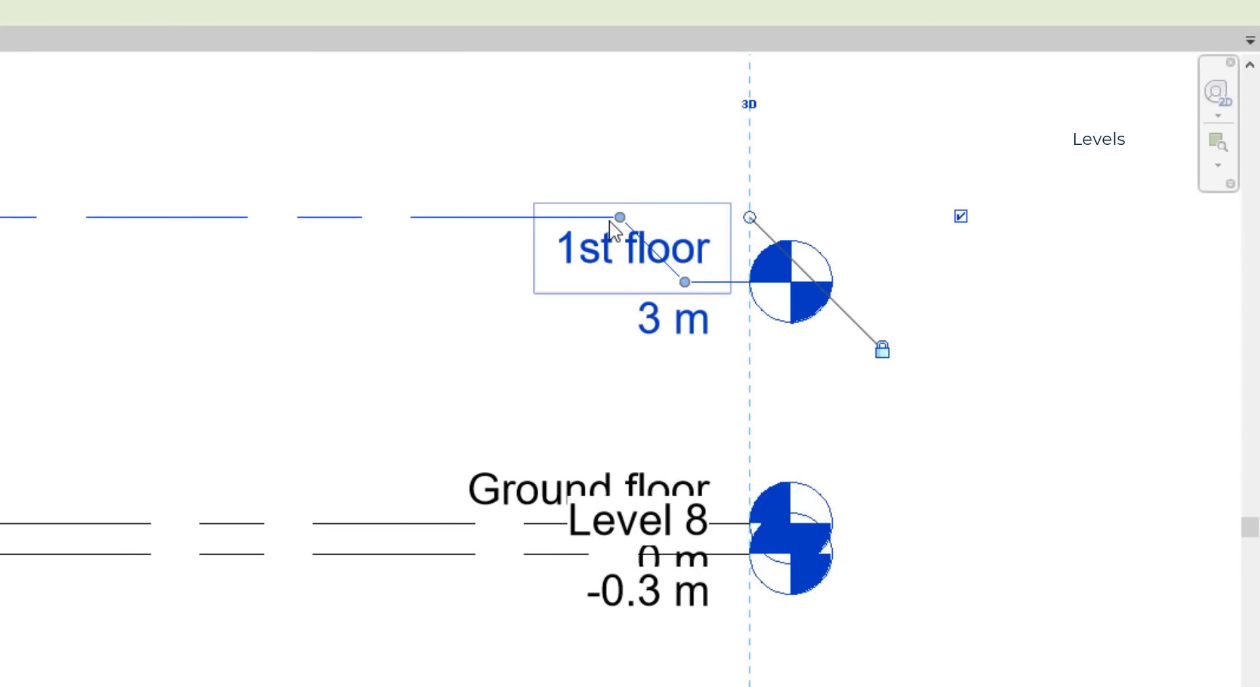
Step: Reshape the elbow on the 1st floor level line, moving its bend farther from the head and lowering the head
{"action": "left_click_drag", "start_coordinate": [620, 216], "coordinate": [444, 221]}
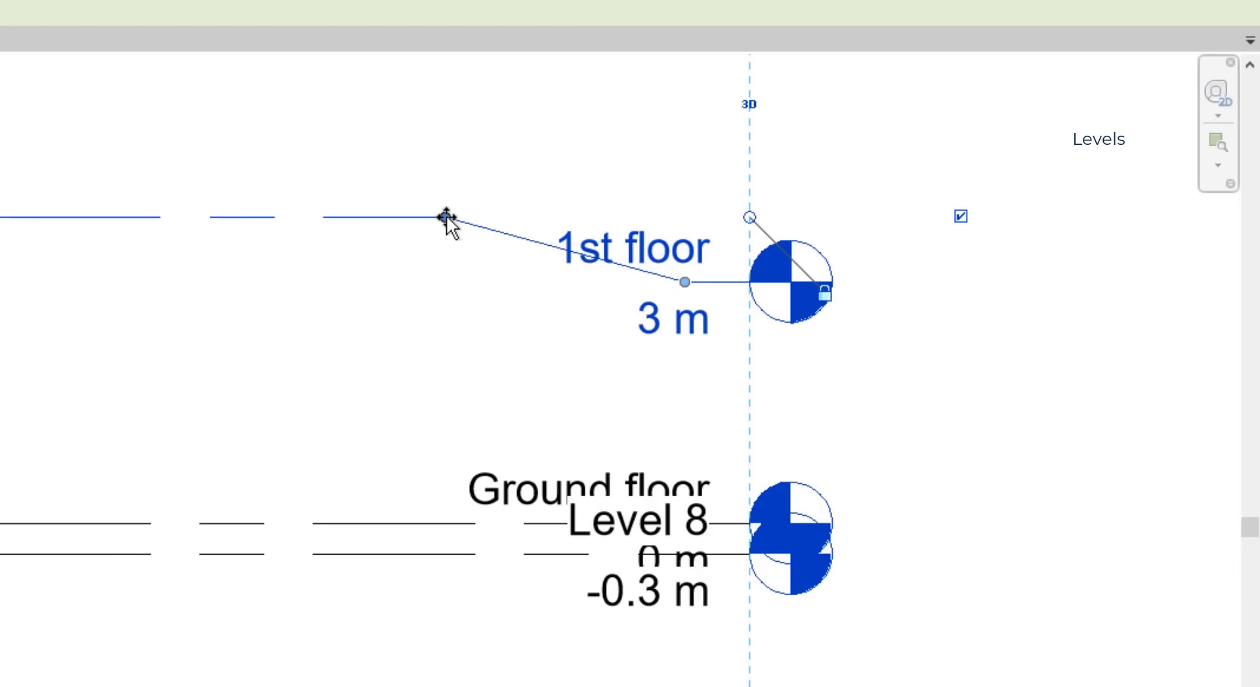
{"action": "left_click_drag", "start_coordinate": [684, 283], "coordinate": [683, 321]}
{"action": "left_click", "coordinate": [342, 403]}
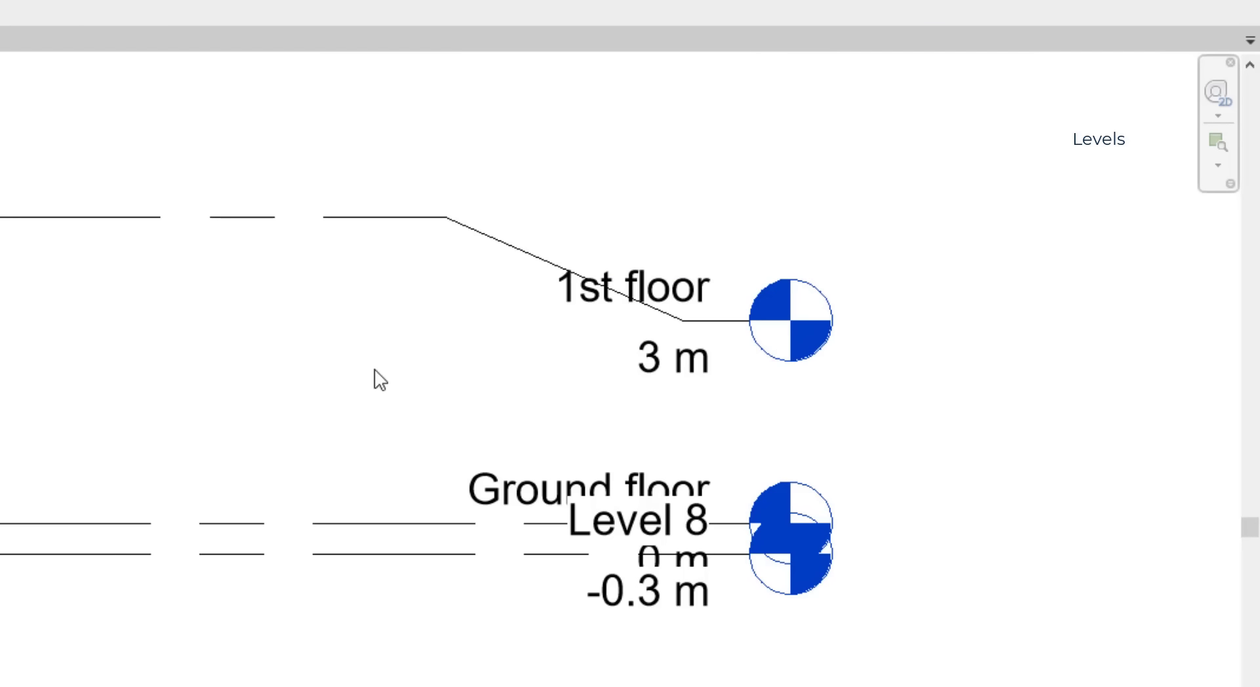
{"action": "scroll", "coordinate": [381, 380], "scroll_direction": "down", "scroll_amount": 1}
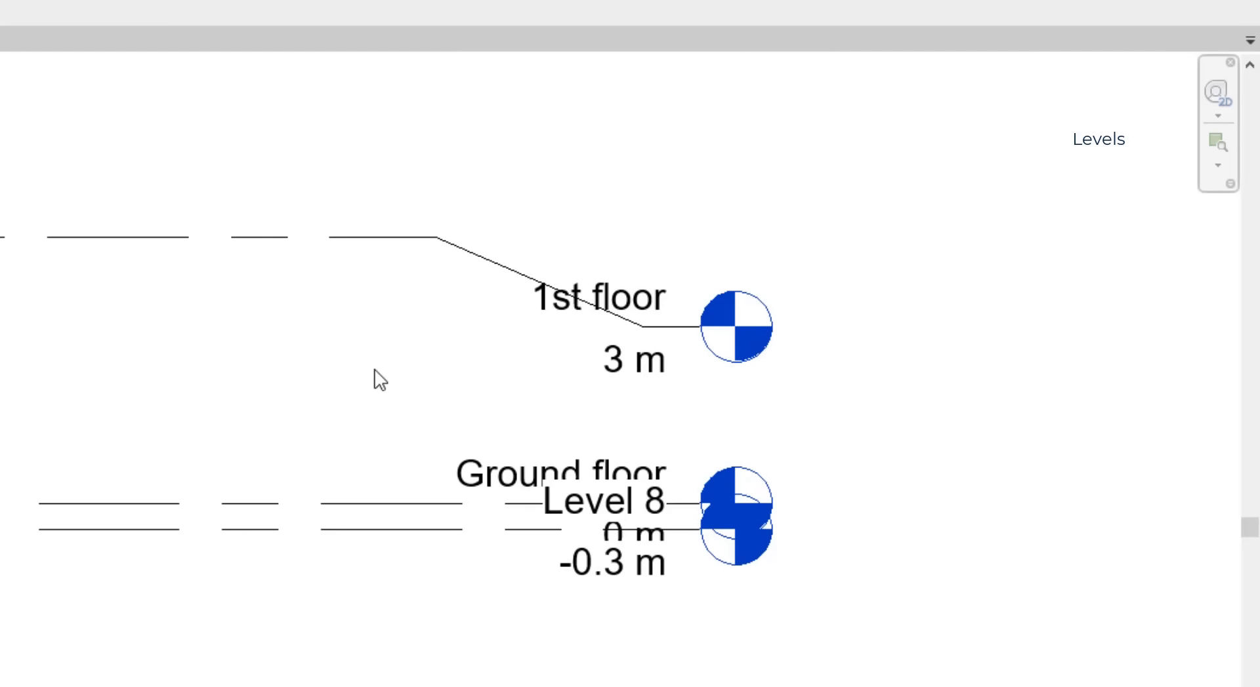
{"action": "scroll", "coordinate": [387, 382], "scroll_direction": "up", "scroll_amount": 1}
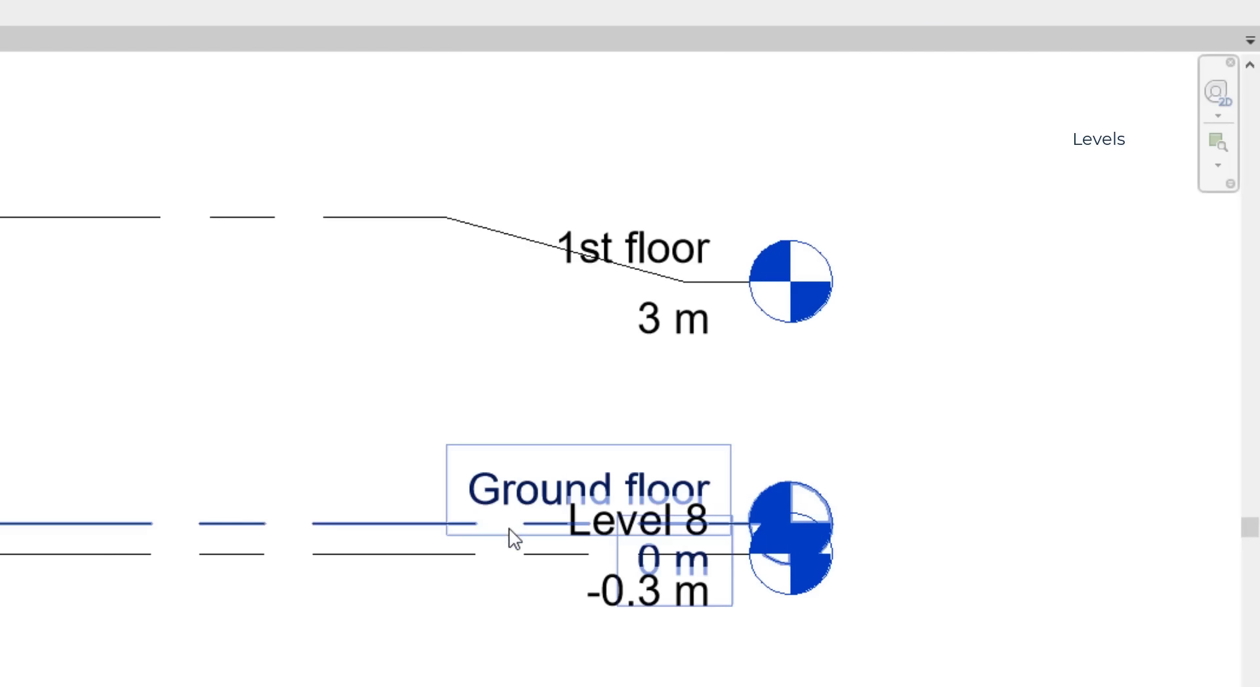
Step: Add an elbow to the -0.3 m level line to separate its head from the Ground floor label
{"action": "left_click", "coordinate": [518, 563]}
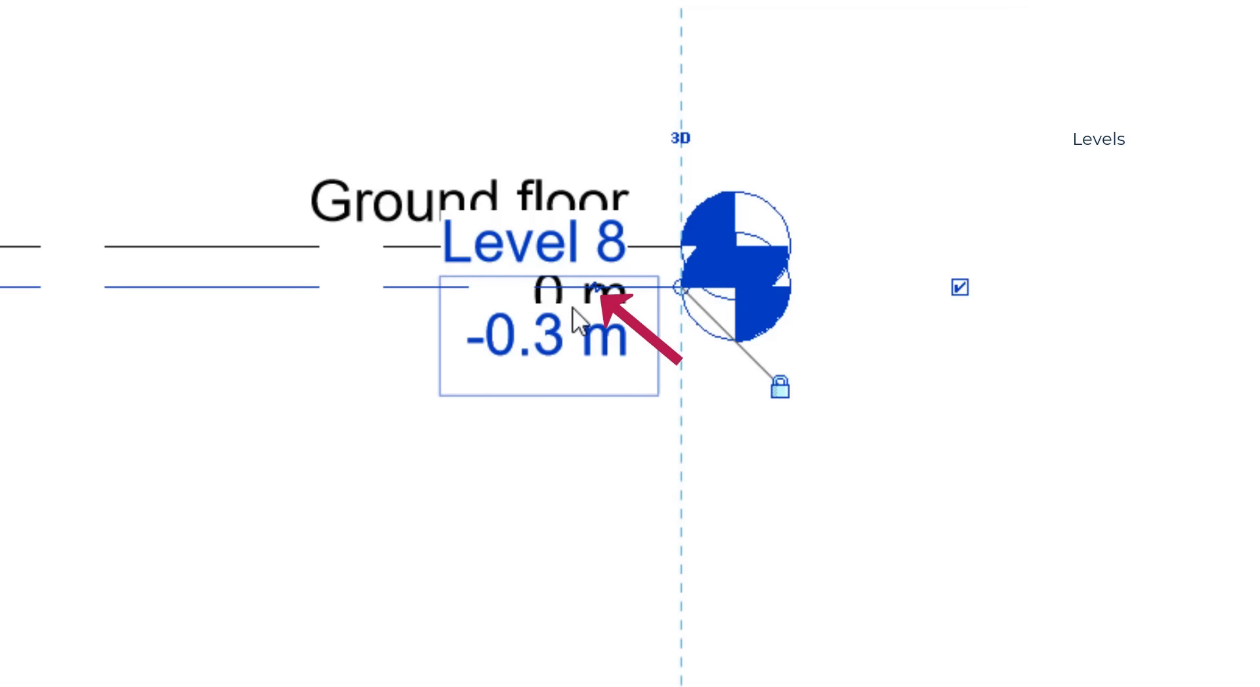
{"action": "left_click", "coordinate": [597, 289]}
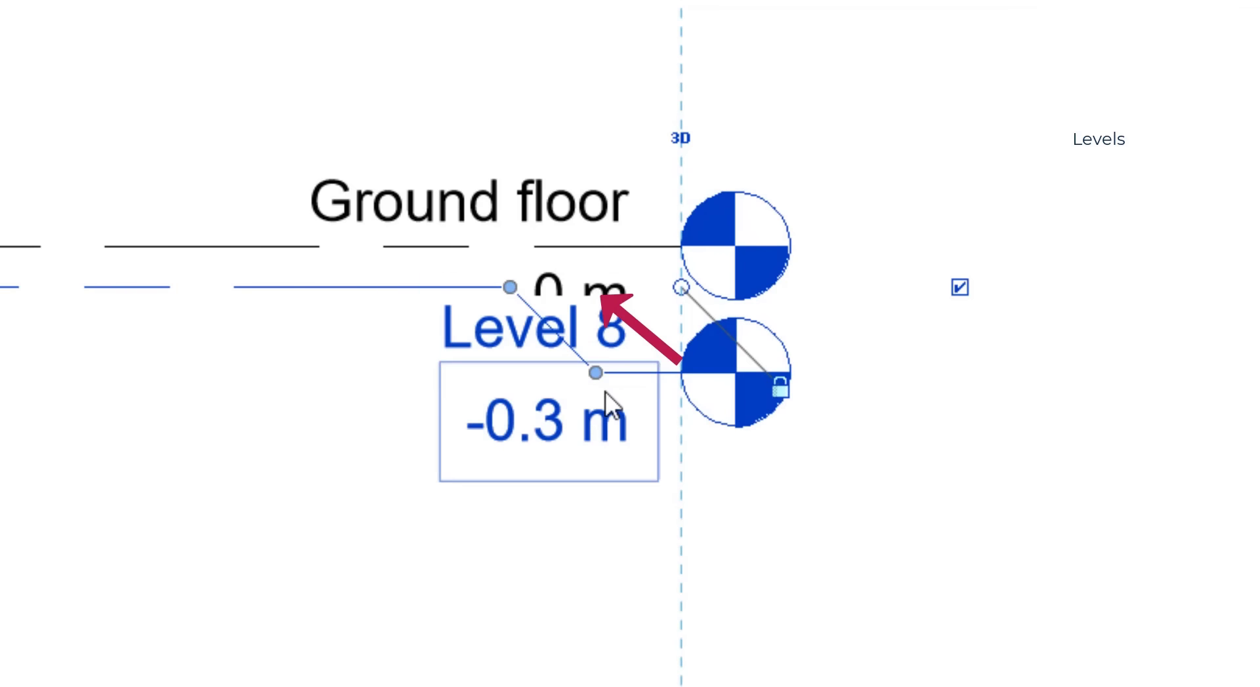
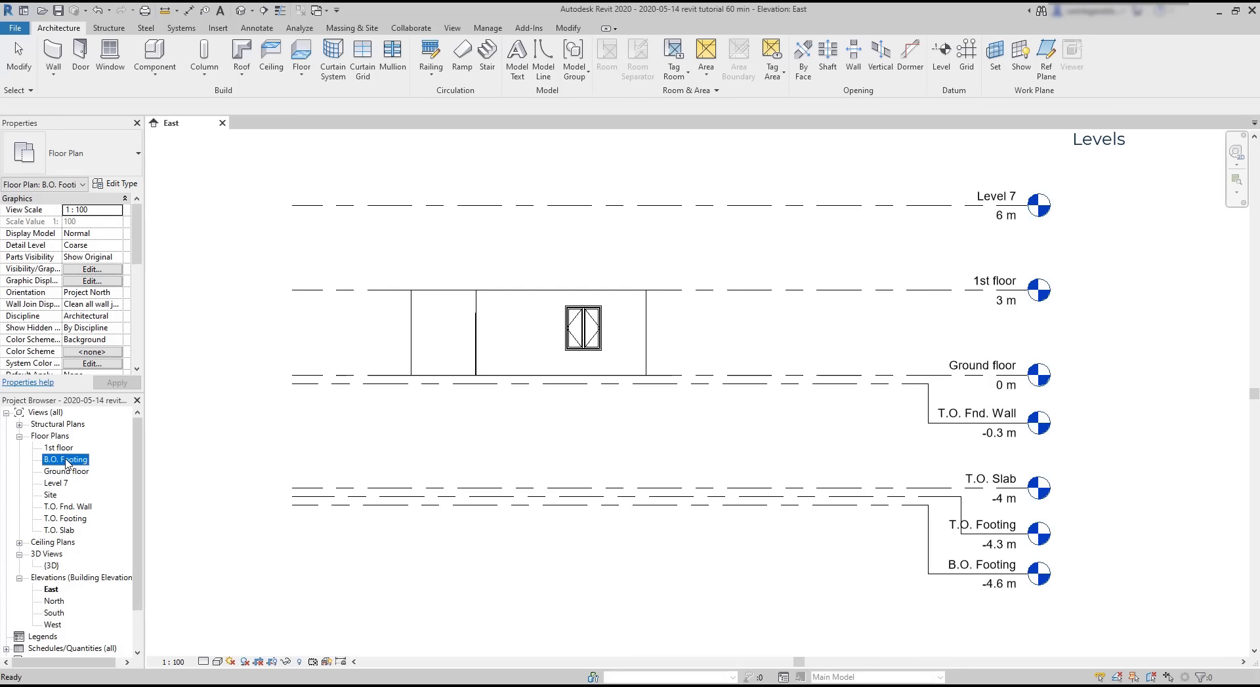
Step: Delete the B.O. Footing views from the floor plans, ceiling plans and structural plans
{"action": "key", "text": "Delete"}
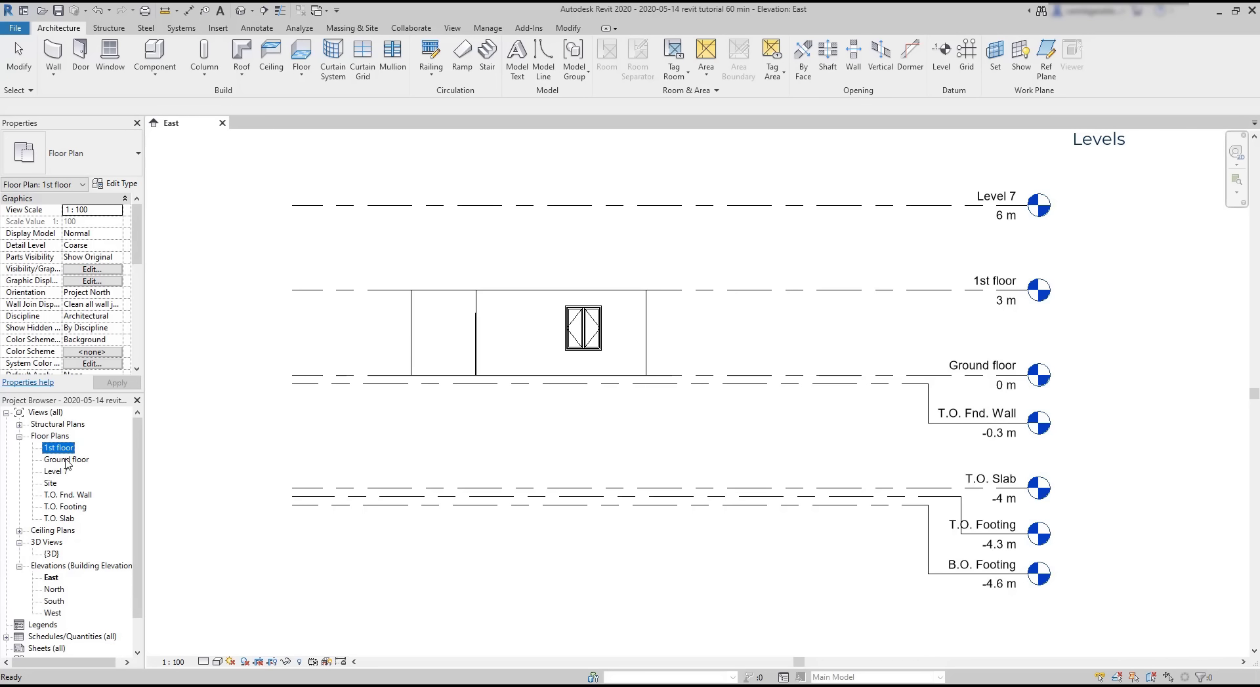
{"action": "left_click", "coordinate": [20, 531]}
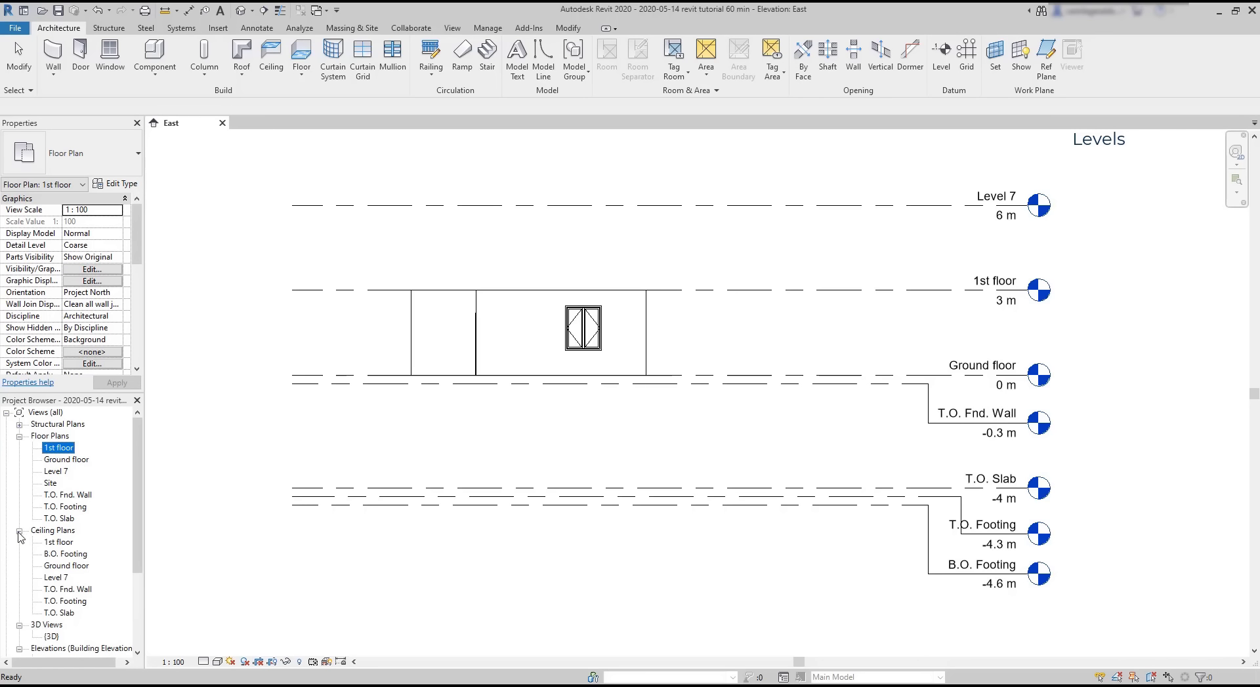
{"action": "left_click", "coordinate": [55, 555]}
{"action": "key", "text": "Delete"}
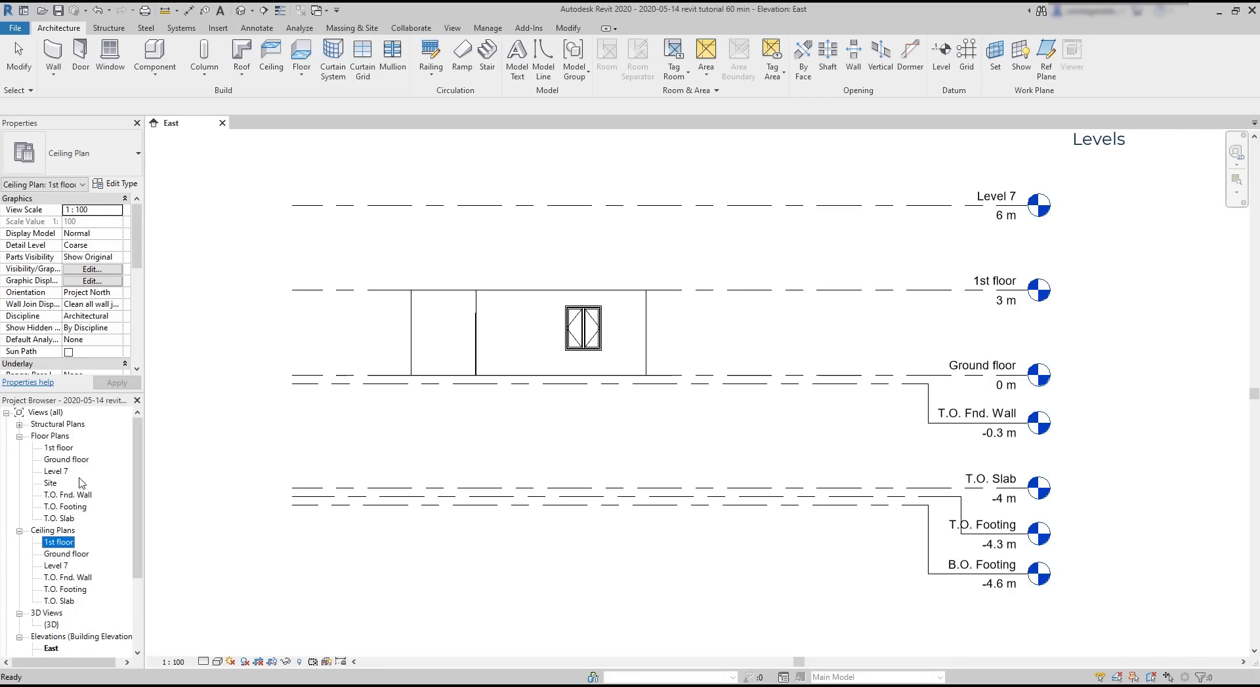
{"action": "left_click", "coordinate": [20, 425]}
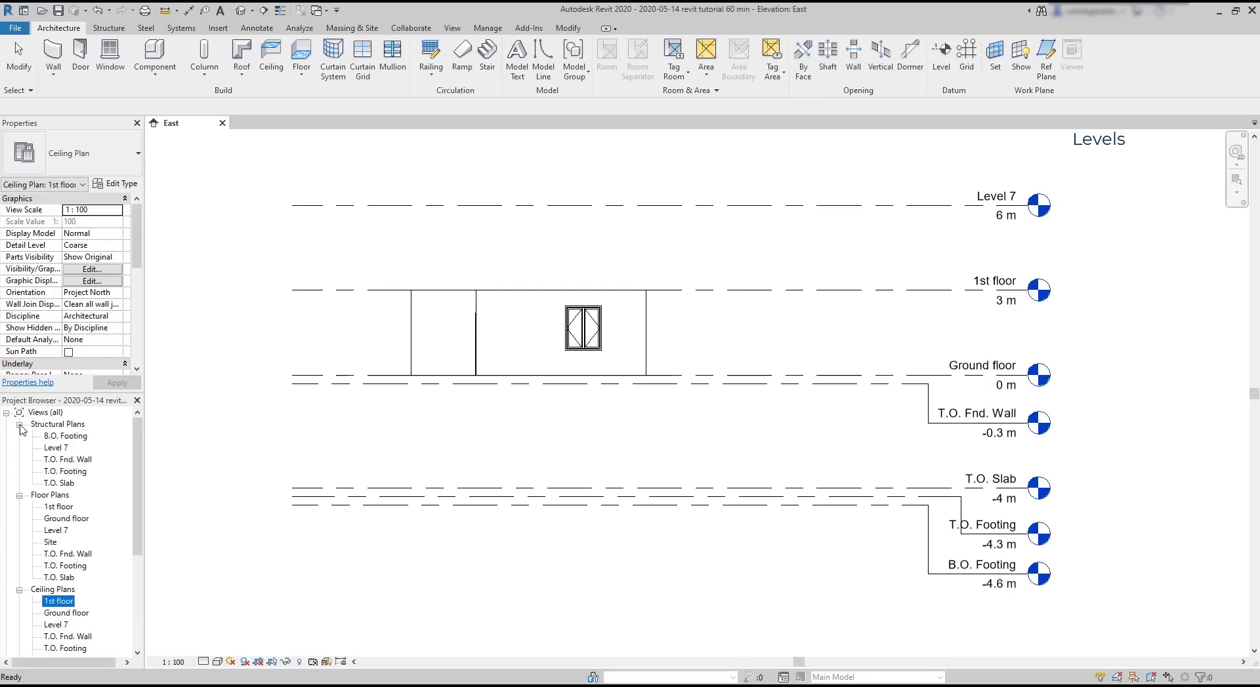
{"action": "left_click", "coordinate": [78, 438]}
{"action": "key", "text": "Delete"}
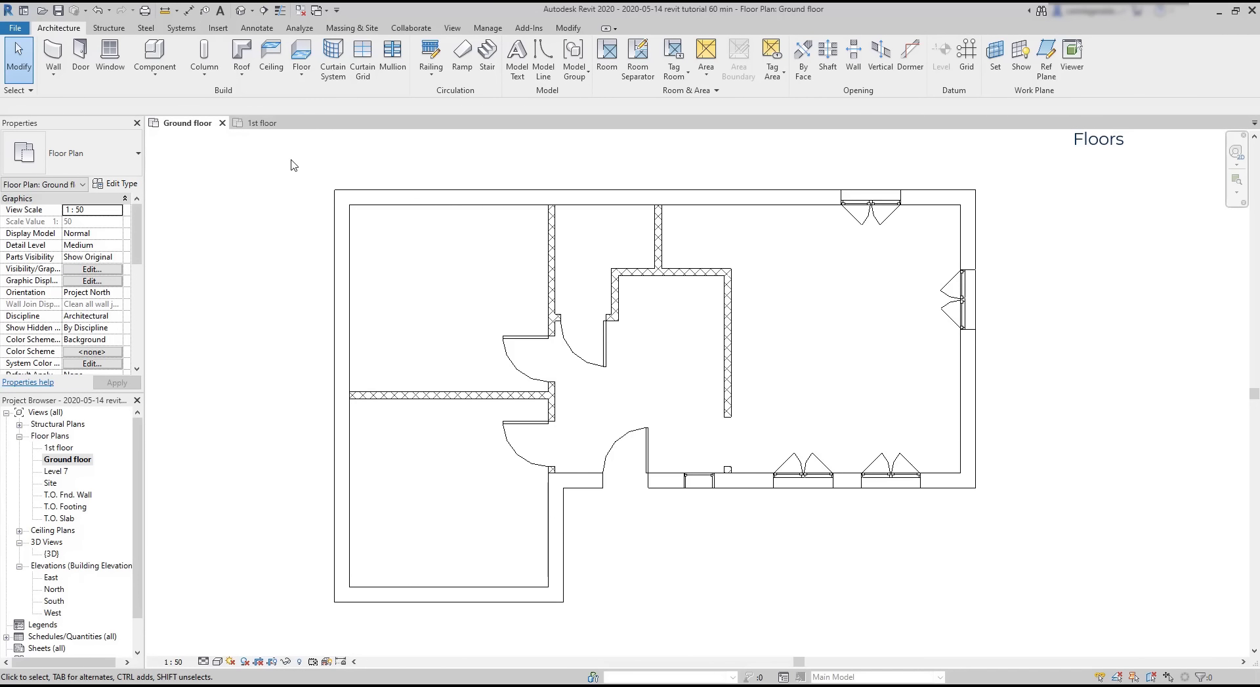
{"action": "left_click", "coordinate": [301, 72]}
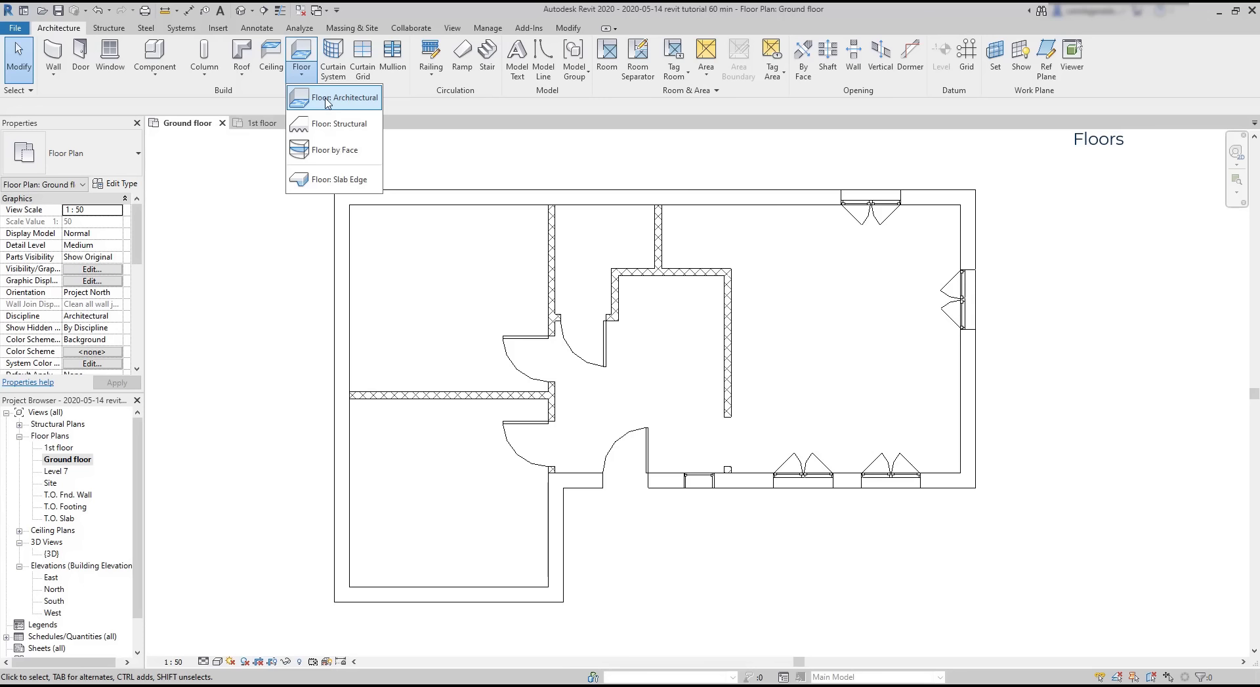
{"action": "left_click", "coordinate": [327, 102]}
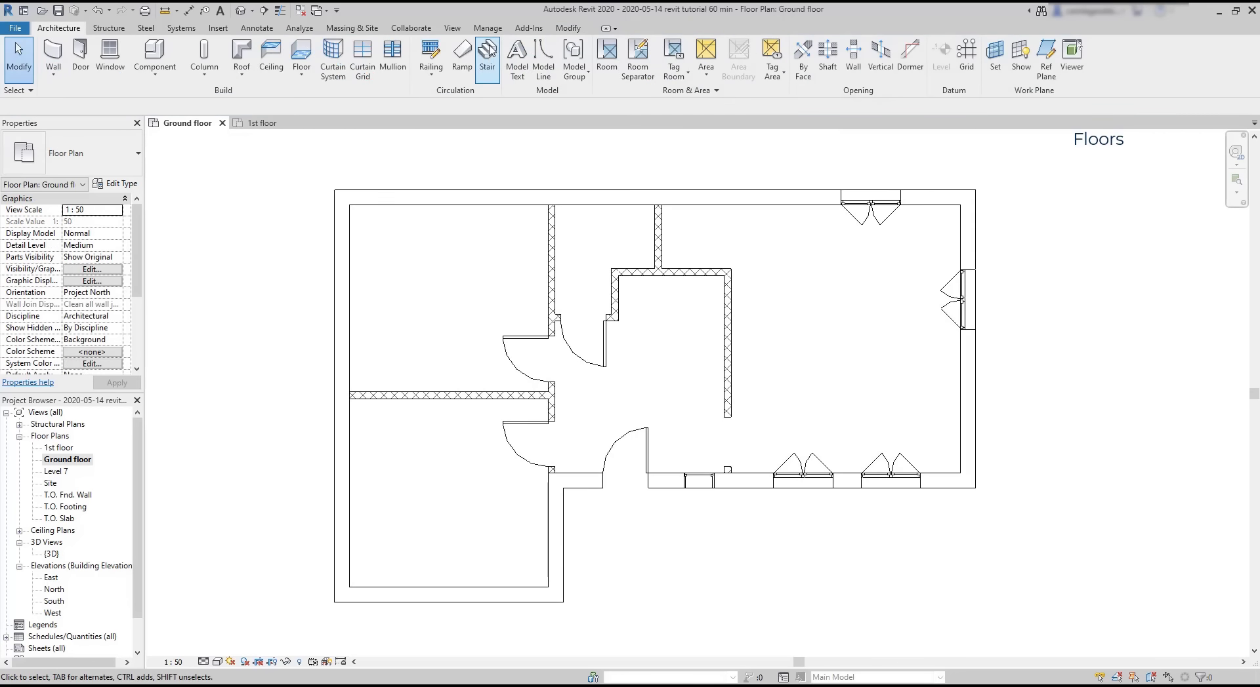
{"action": "left_click", "coordinate": [489, 49]}
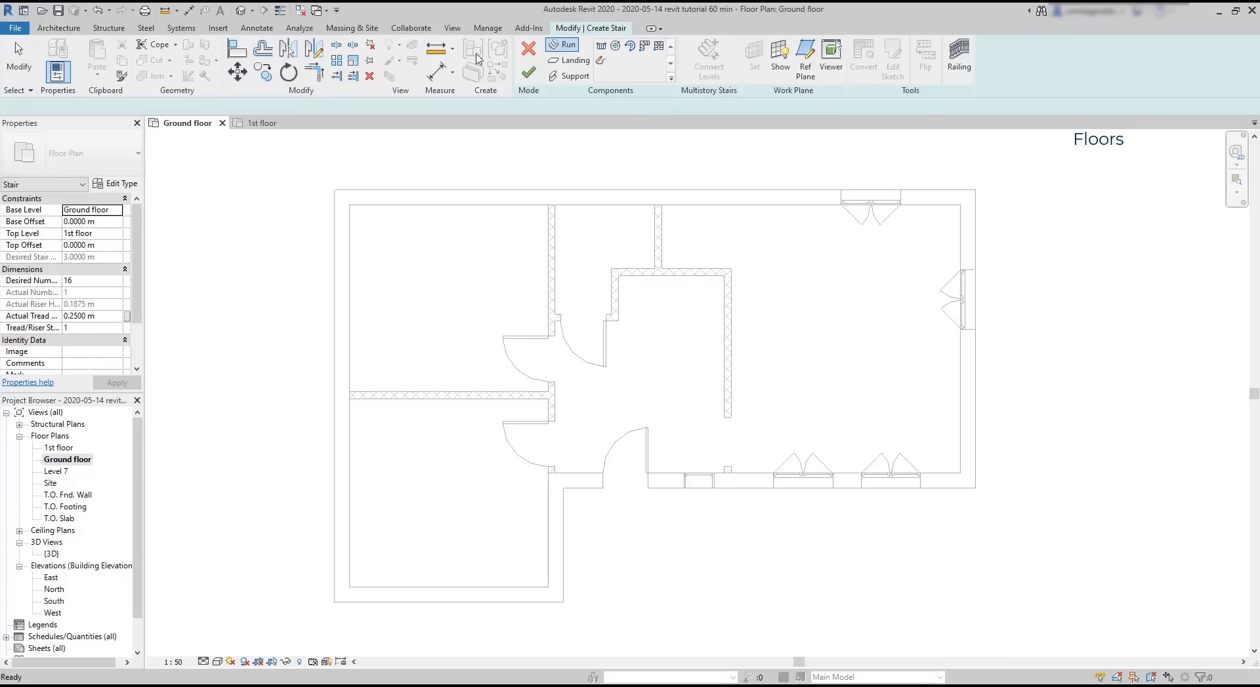
{"action": "left_click", "coordinate": [528, 49]}
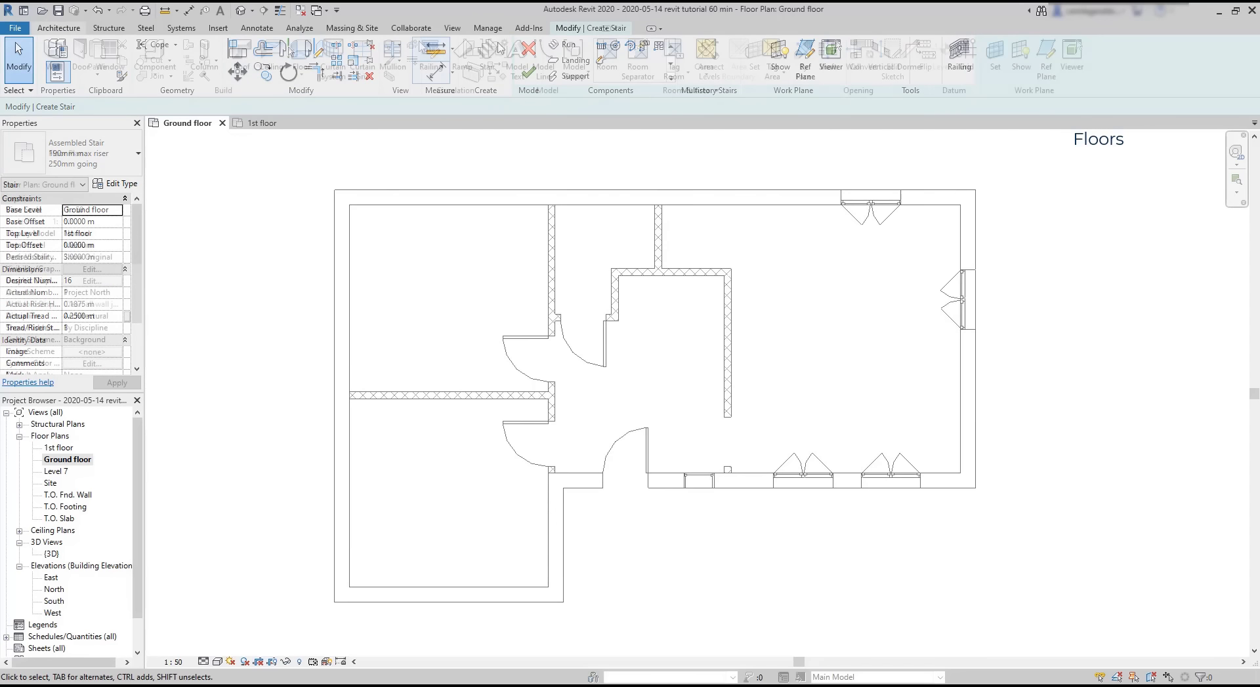
{"action": "left_click", "coordinate": [436, 49]}
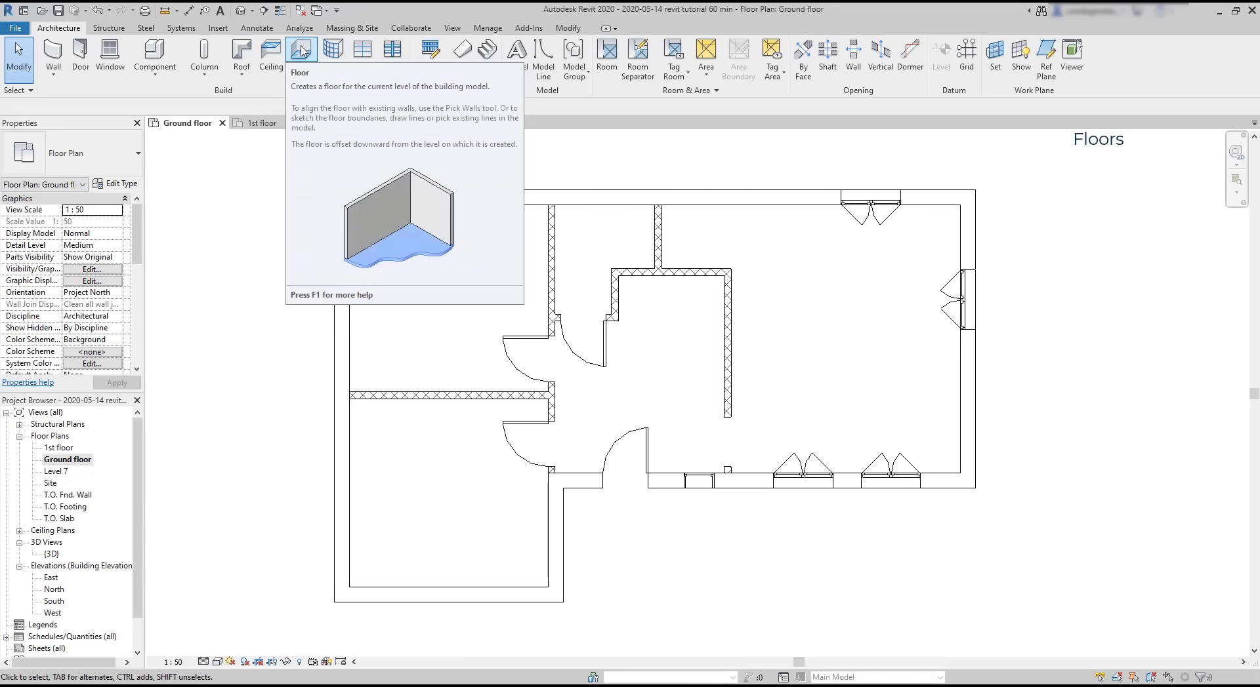
Step: Create a Generic 150mm floor on the Ground floor level by picking the six exterior walls as its boundary
{"action": "left_click", "coordinate": [301, 52]}
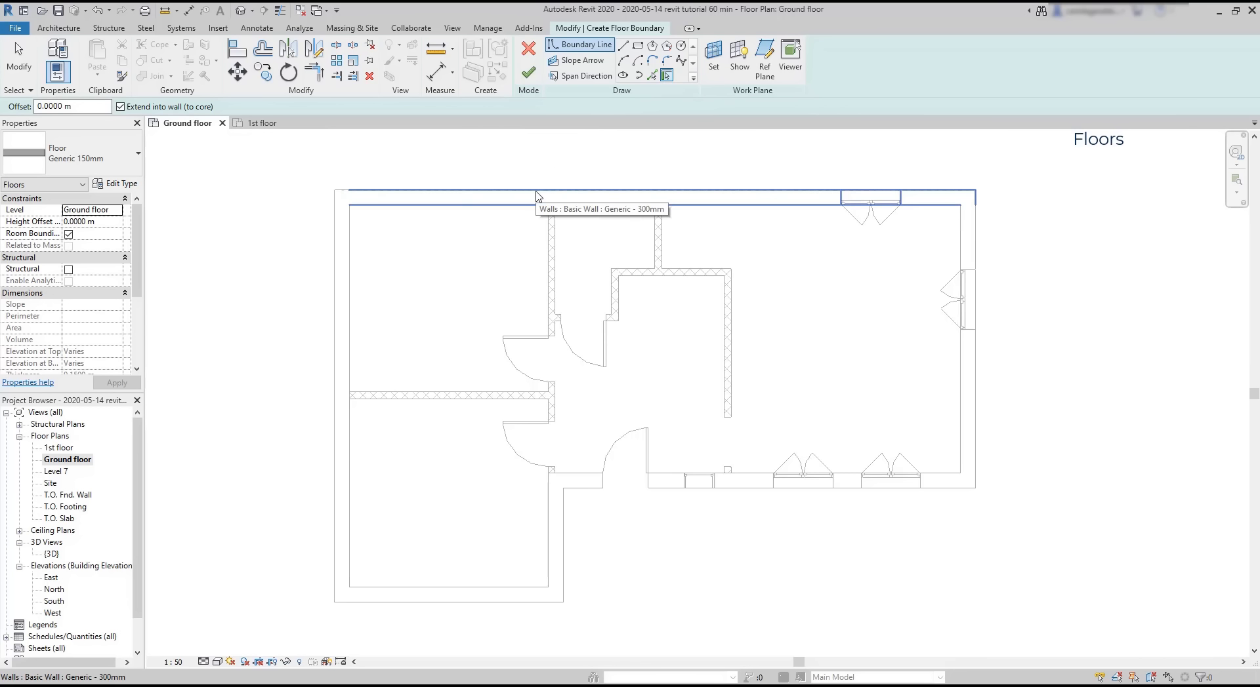
{"action": "left_click", "coordinate": [535, 197]}
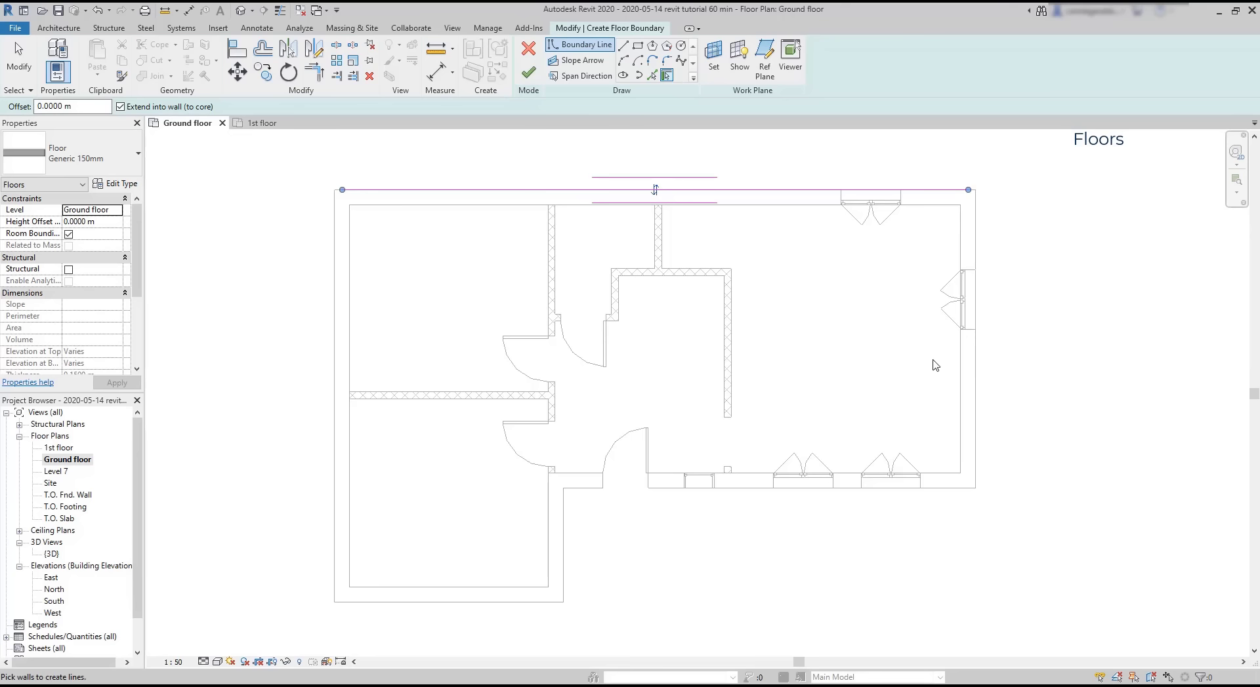
{"action": "left_click", "coordinate": [962, 411]}
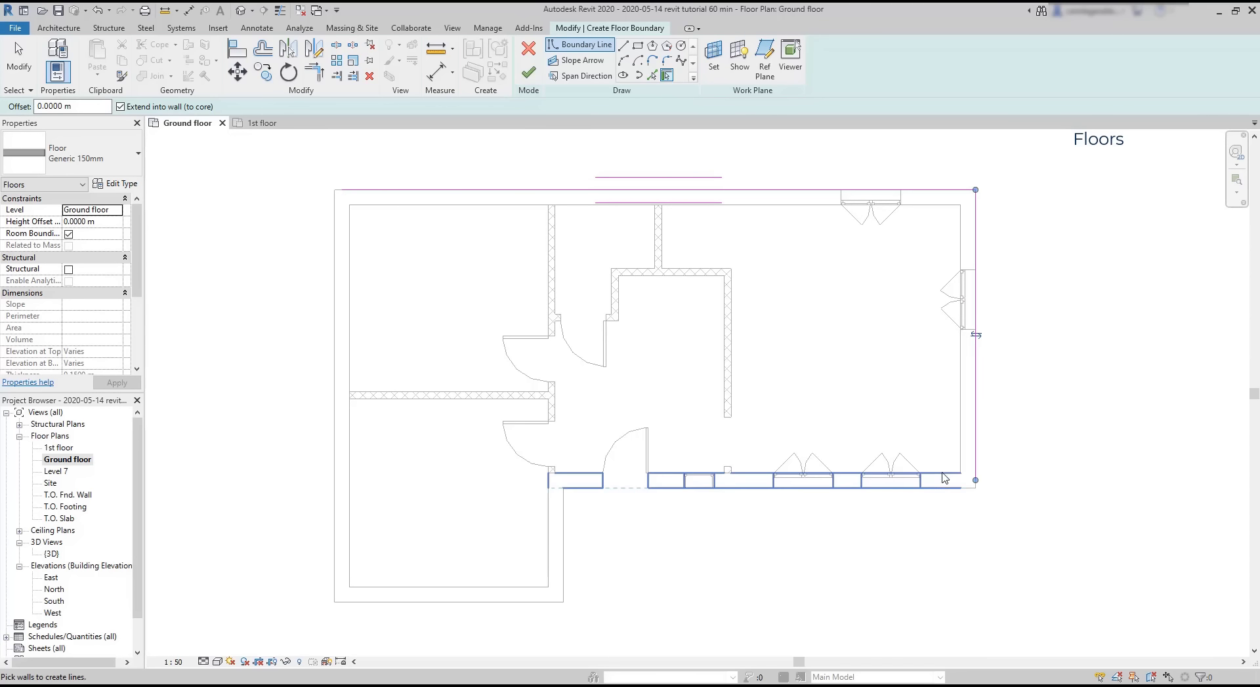
{"action": "left_click", "coordinate": [721, 481]}
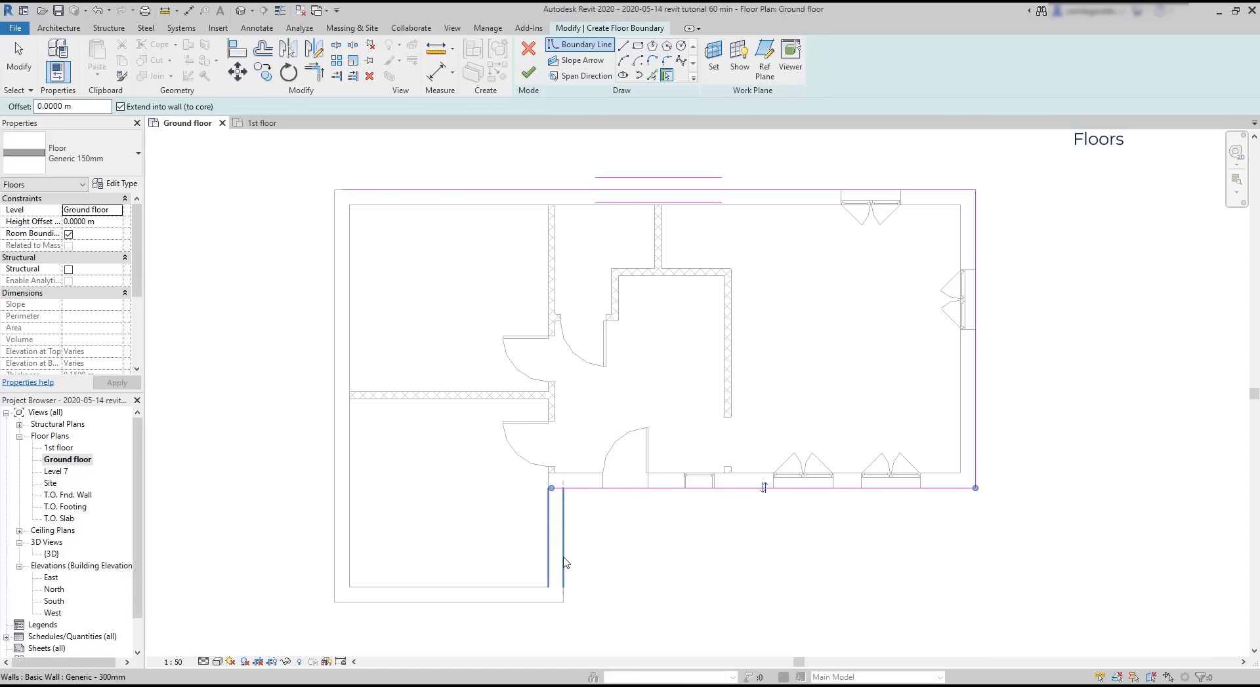
{"action": "left_click", "coordinate": [564, 562]}
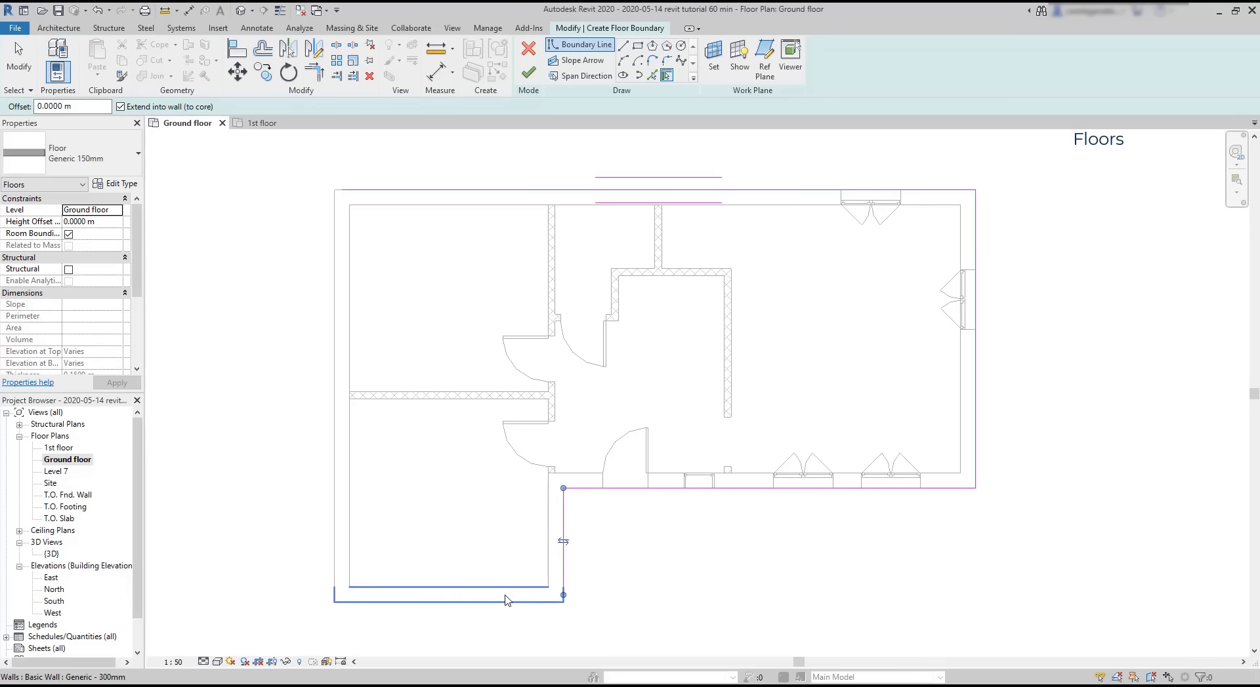
{"action": "left_click", "coordinate": [502, 597]}
{"action": "left_click", "coordinate": [342, 544]}
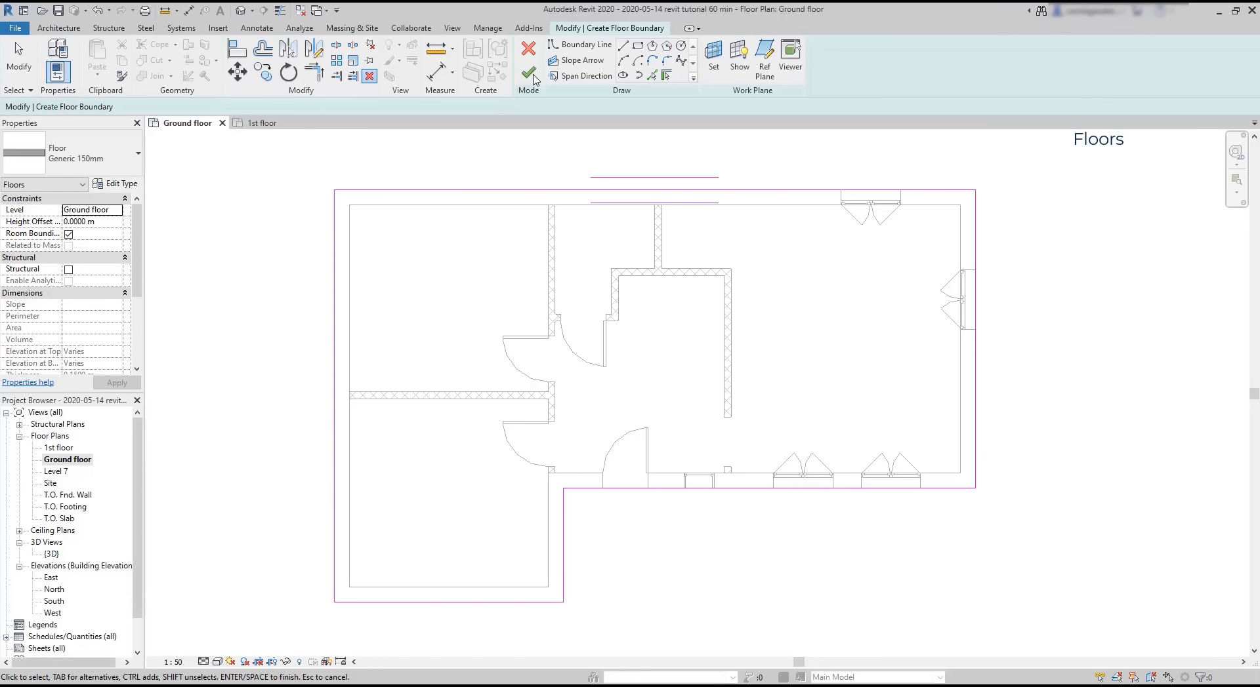
{"action": "left_click", "coordinate": [531, 73]}
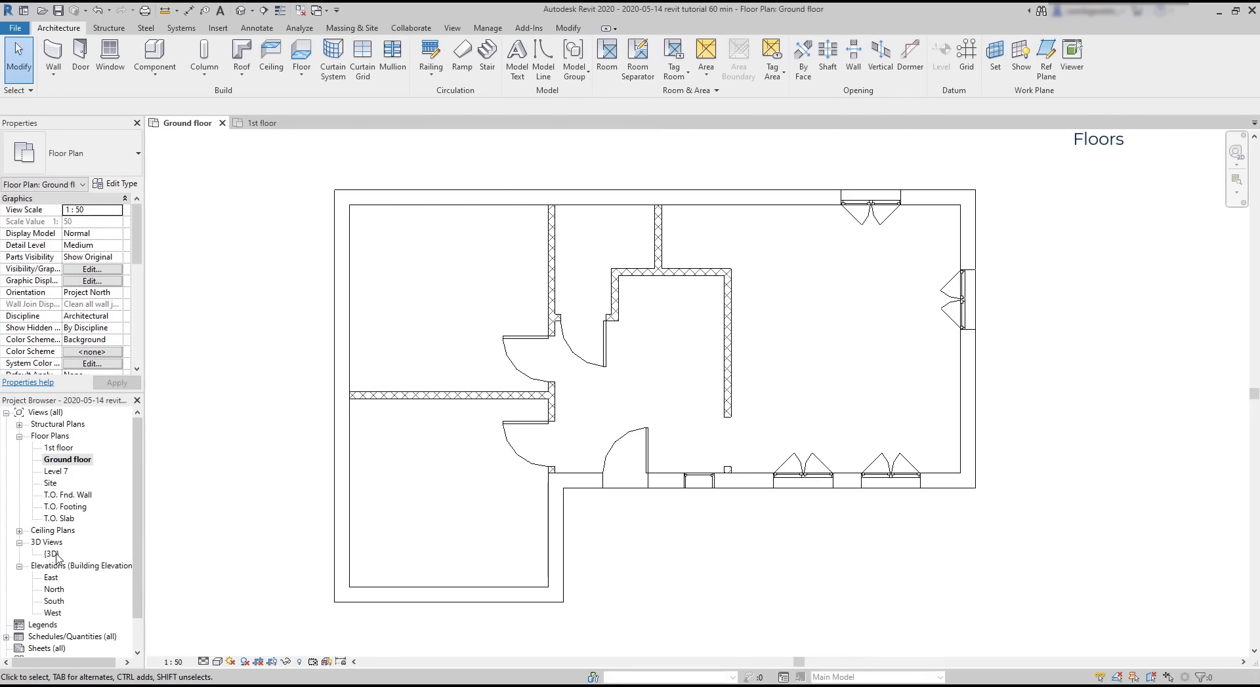
Step: Open the 3D view, select the new floor slab and examine it beneath the walls
{"action": "double_click", "coordinate": [52, 555]}
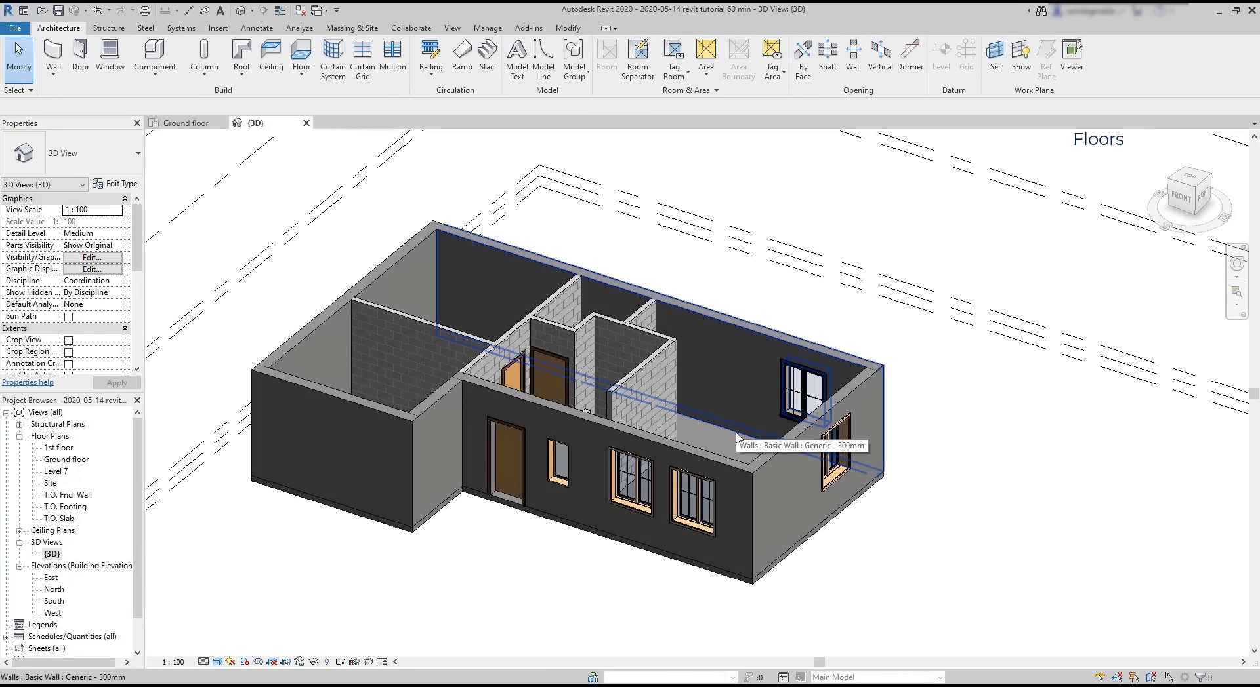
{"action": "left_click", "coordinate": [754, 587]}
{"action": "middle_click_drag", "start_coordinate": [753, 461], "coordinate": [878, 523], "text": "shift"}
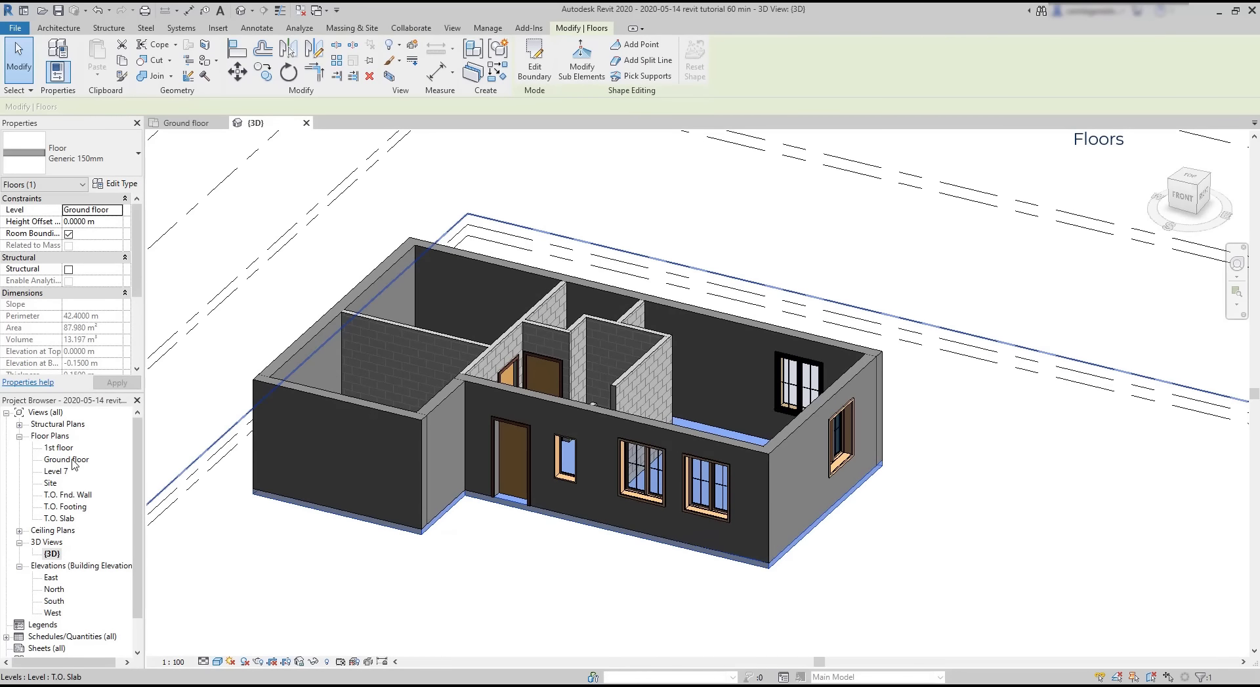
Step: Return to the Ground floor plan and select the floor at the west exterior wall, cycling past the overlapping walls
{"action": "double_click", "coordinate": [72, 461]}
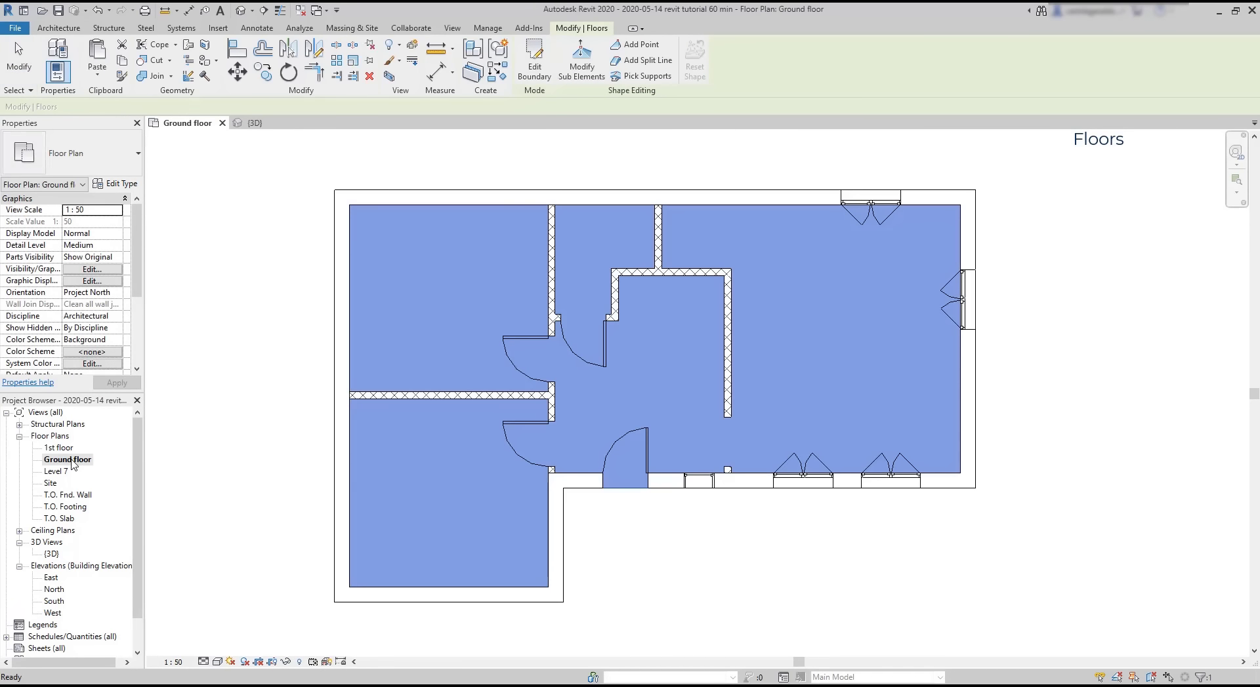
{"action": "left_click", "coordinate": [254, 507]}
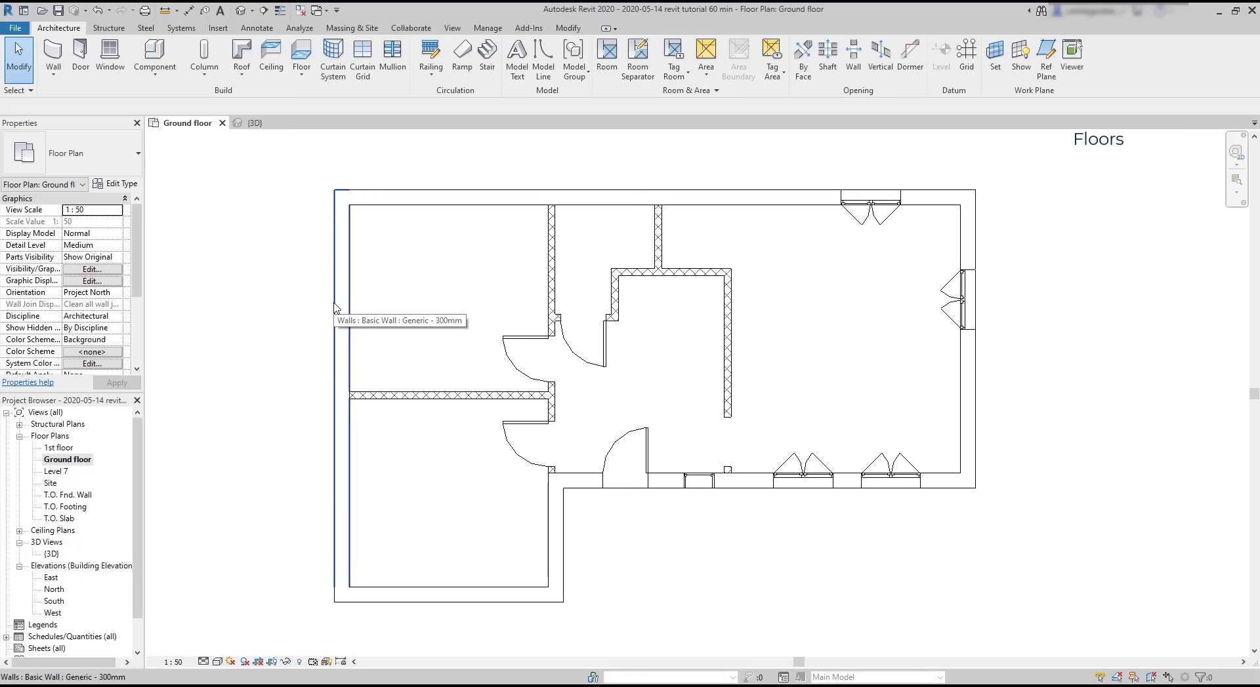
{"action": "key", "text": "Tab"}
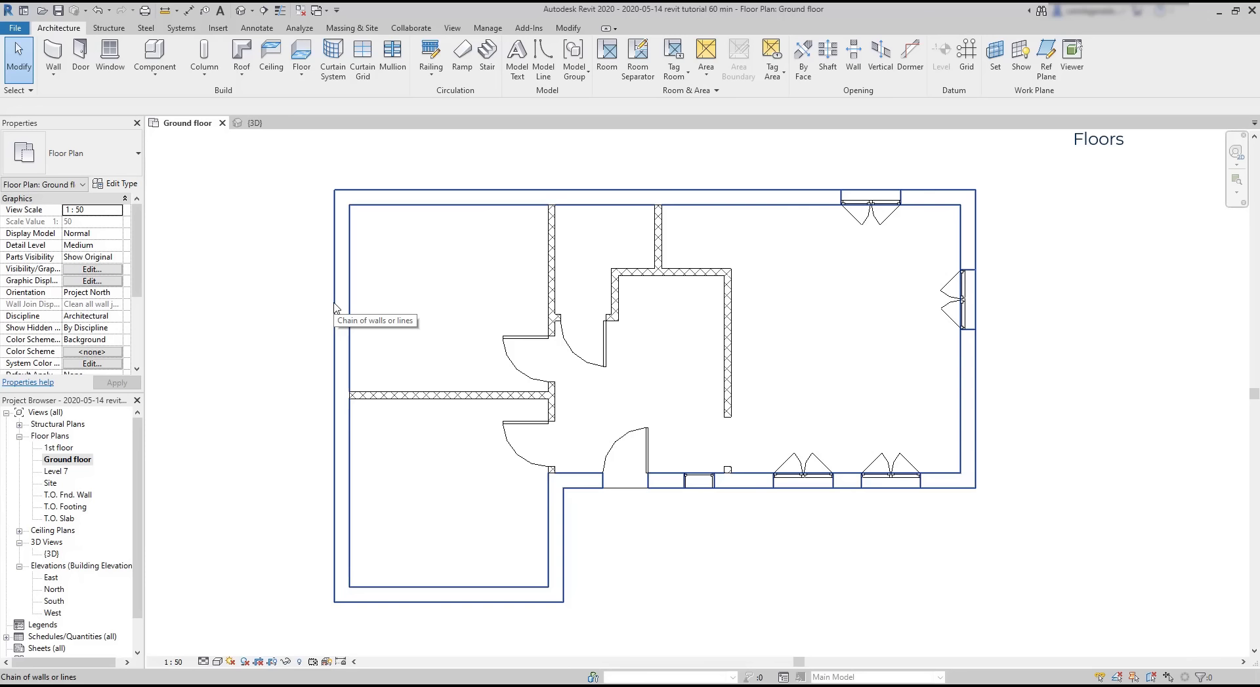
{"action": "key", "text": "Tab"}
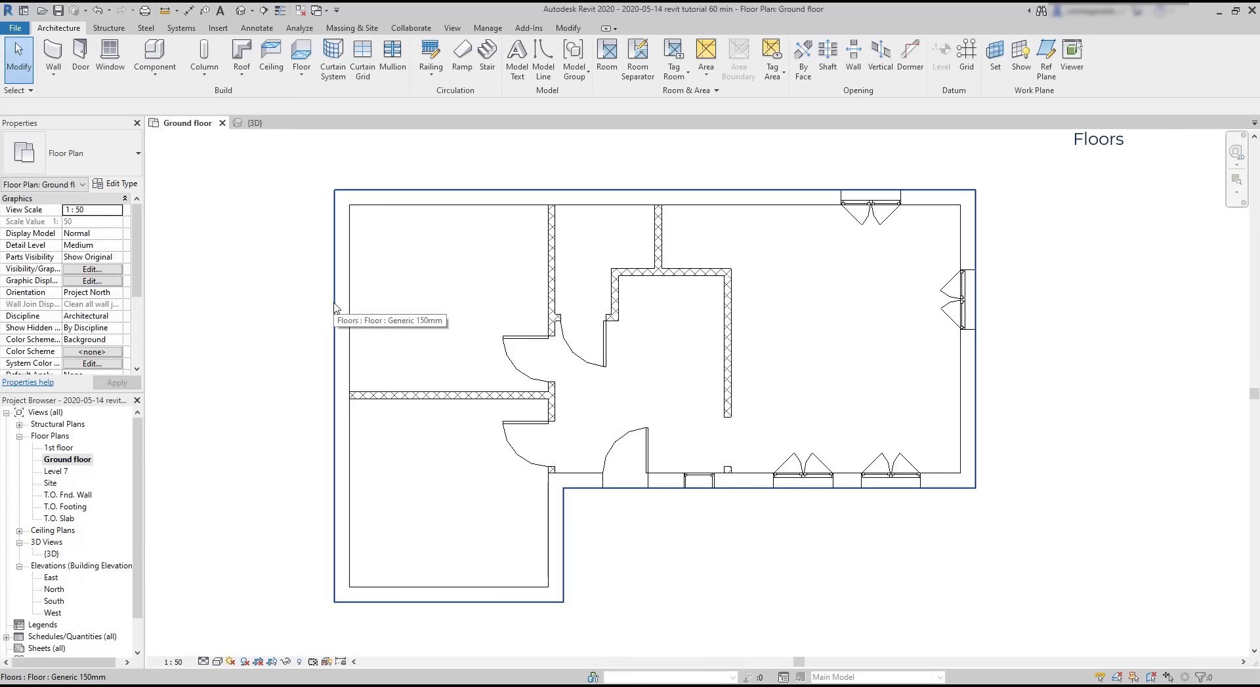
{"action": "left_click", "coordinate": [335, 308]}
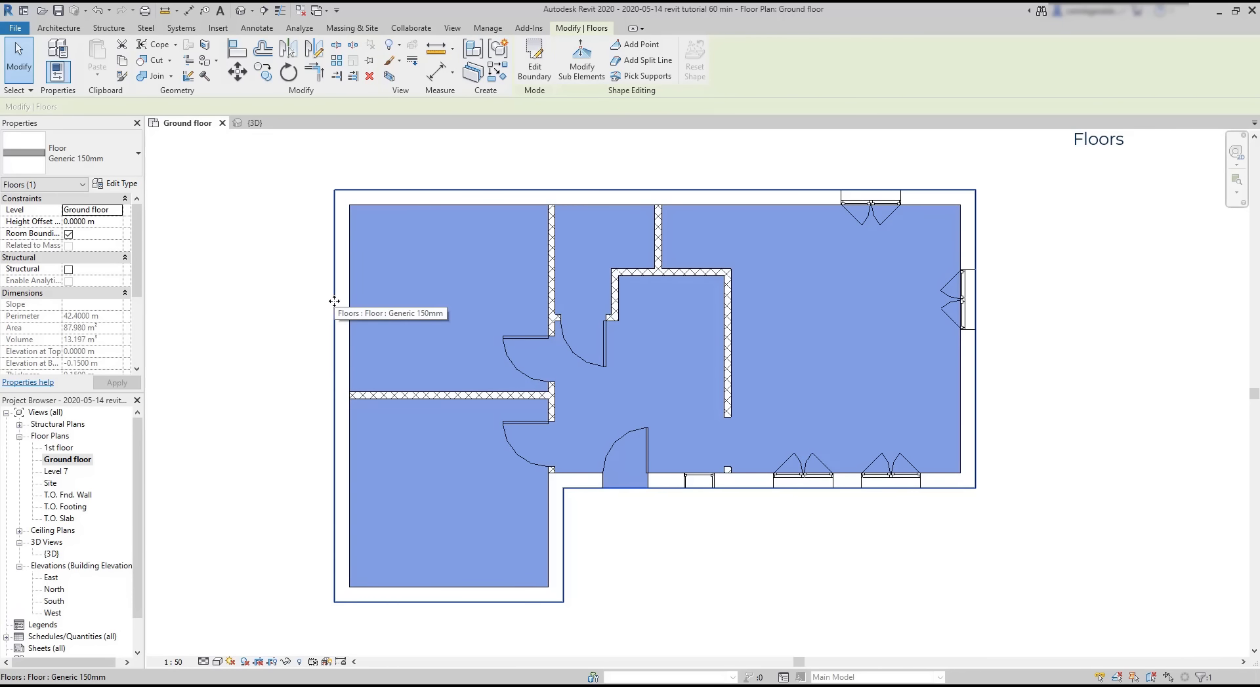
Step: Edit the floor's boundary and move its west edge inward to the interior partition wall, at a 4 m offset
{"action": "double_click", "coordinate": [335, 301]}
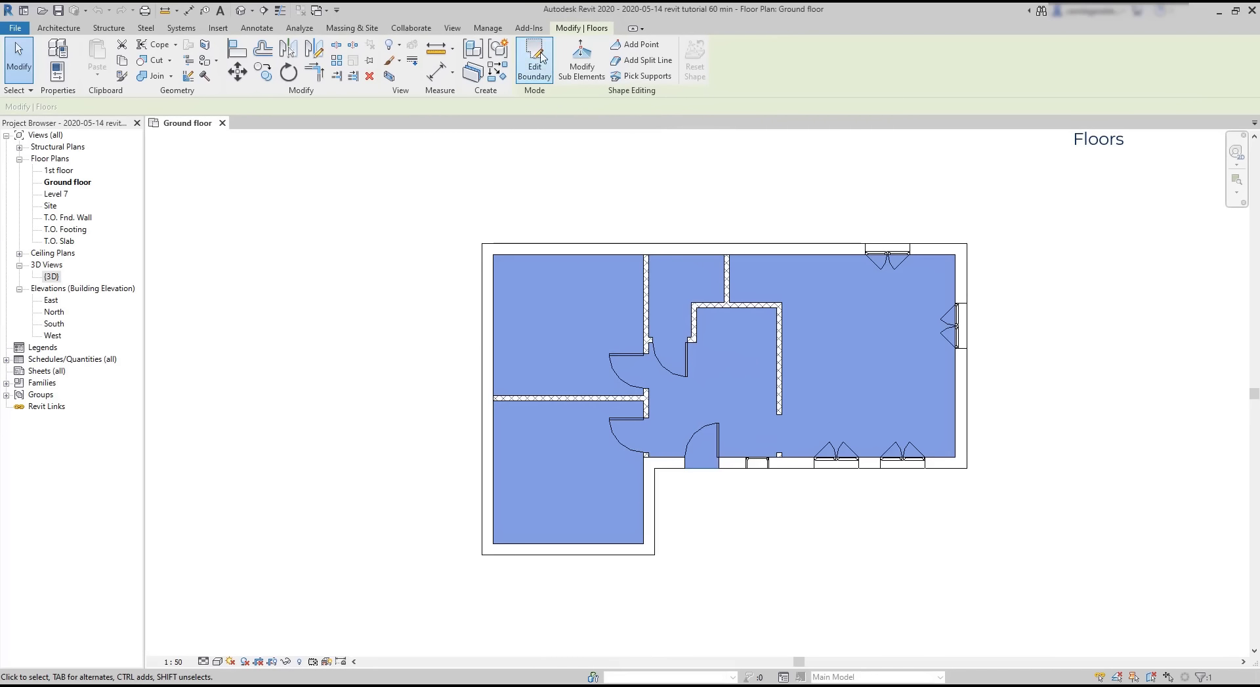
{"action": "left_click", "coordinate": [534, 59]}
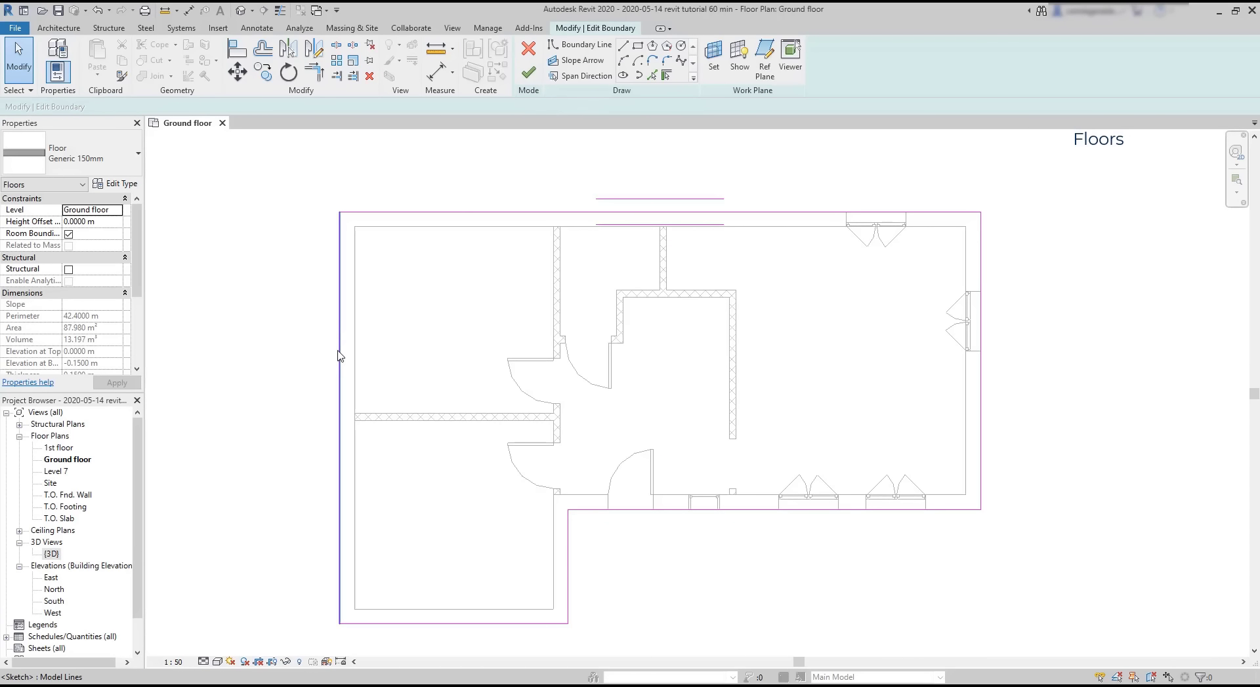
{"action": "left_click", "coordinate": [340, 350]}
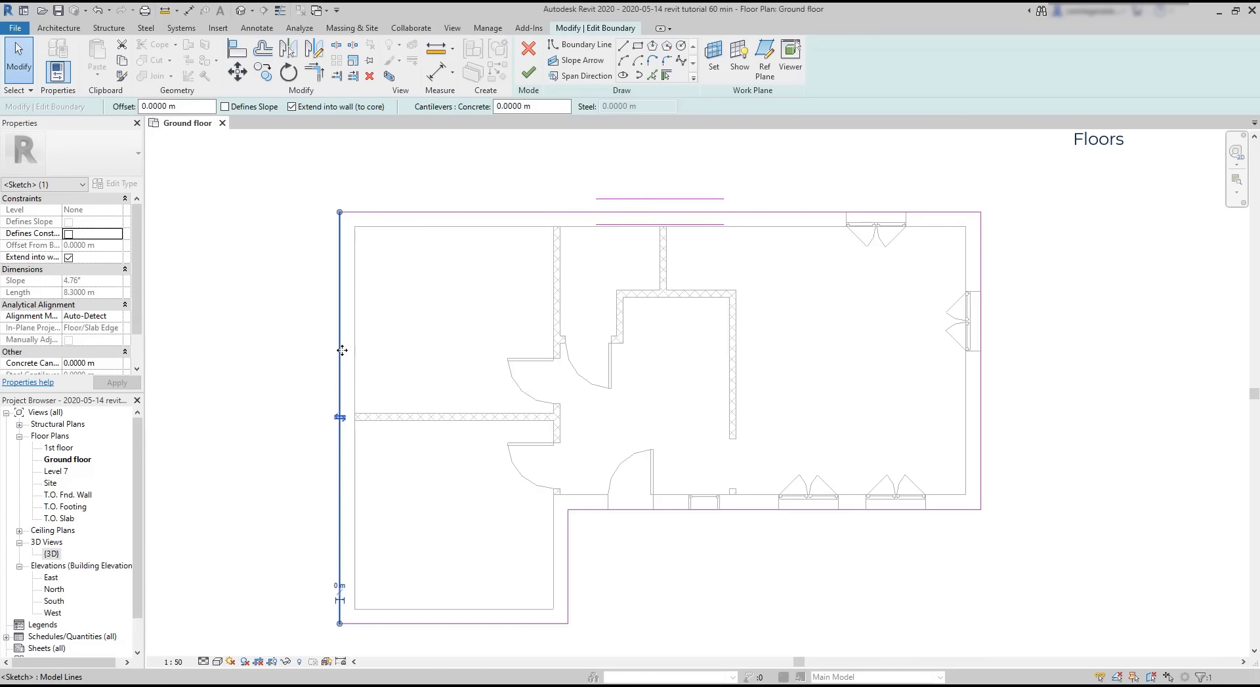
{"action": "left_click_drag", "start_coordinate": [341, 350], "coordinate": [553, 354]}
{"action": "scroll", "coordinate": [435, 353], "scroll_direction": "down", "scroll_amount": 2}
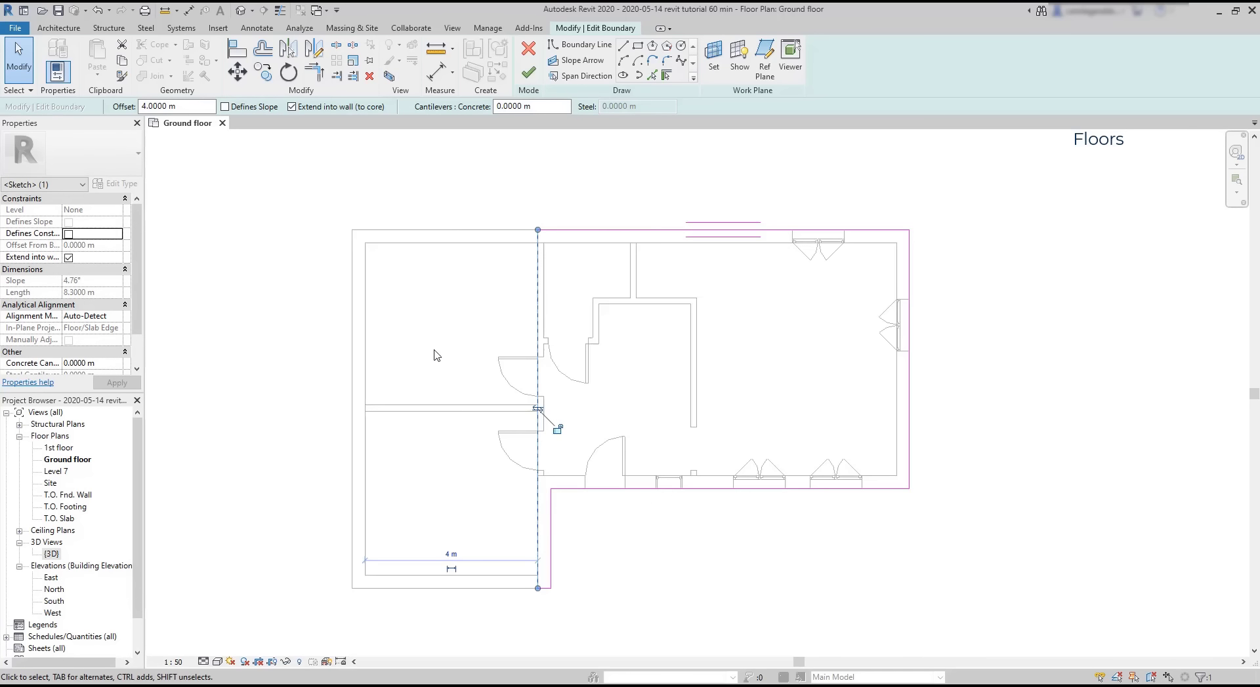
{"action": "scroll", "coordinate": [772, 378], "scroll_direction": "up", "scroll_amount": 2}
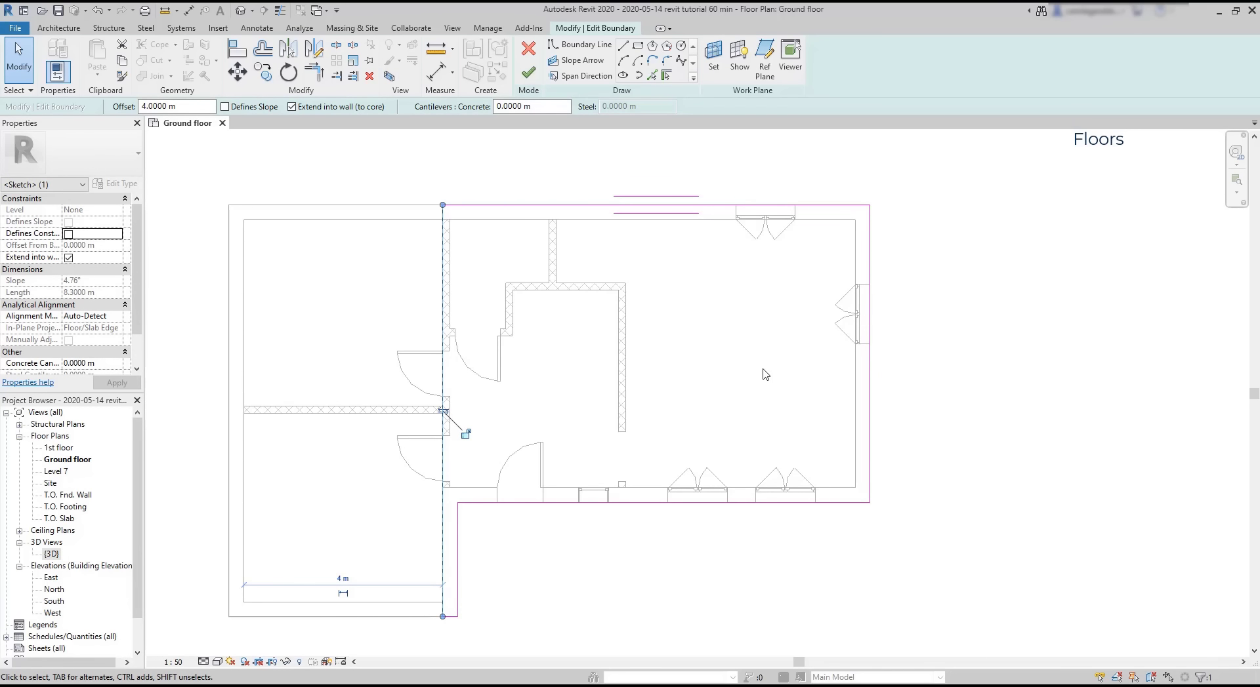
{"action": "left_click", "coordinate": [763, 374]}
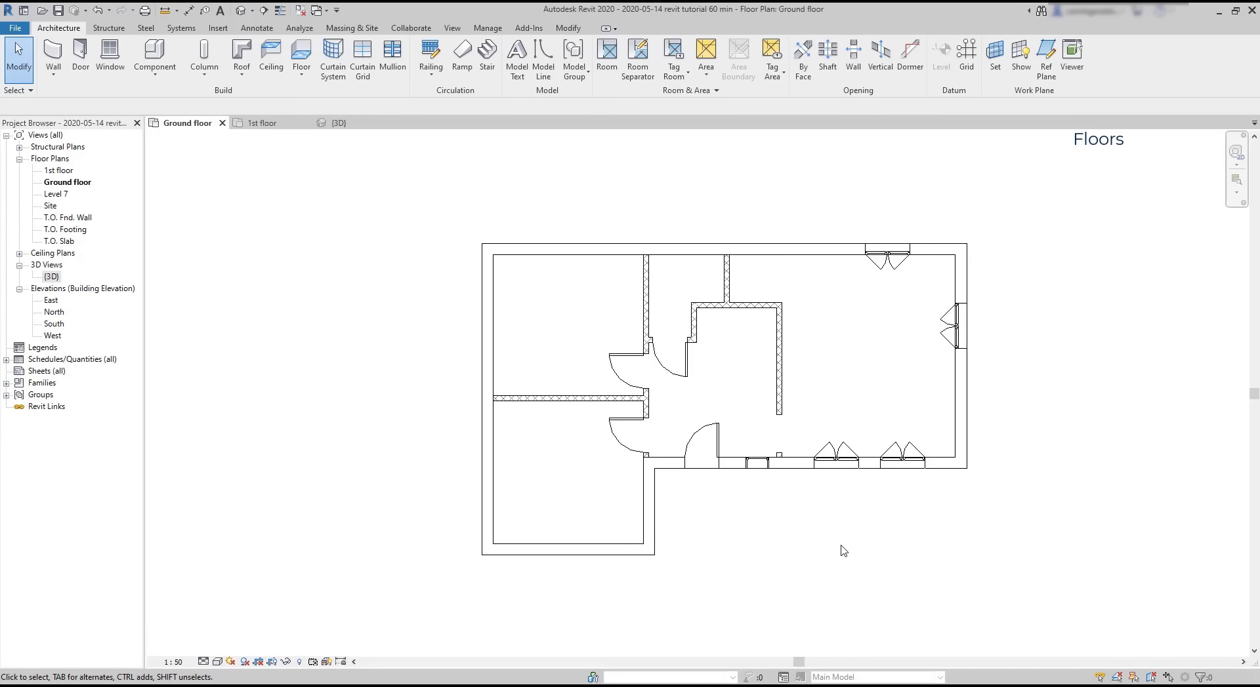
Step: Start a floor in the 1st floor plan and draw its closed L-shaped boundary with lines along the exterior walls' outer corners
{"action": "left_click", "coordinate": [263, 124]}
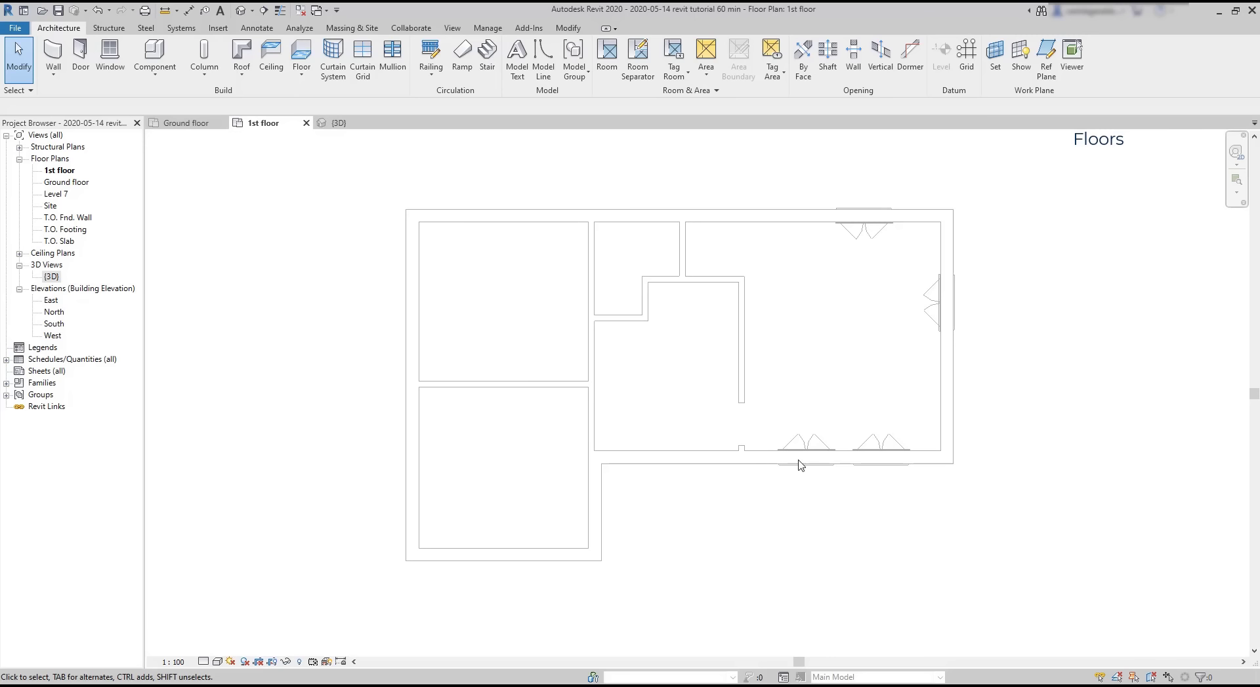
{"action": "left_click_drag", "start_coordinate": [1065, 613], "coordinate": [310, 137]}
{"action": "left_click", "coordinate": [302, 50]}
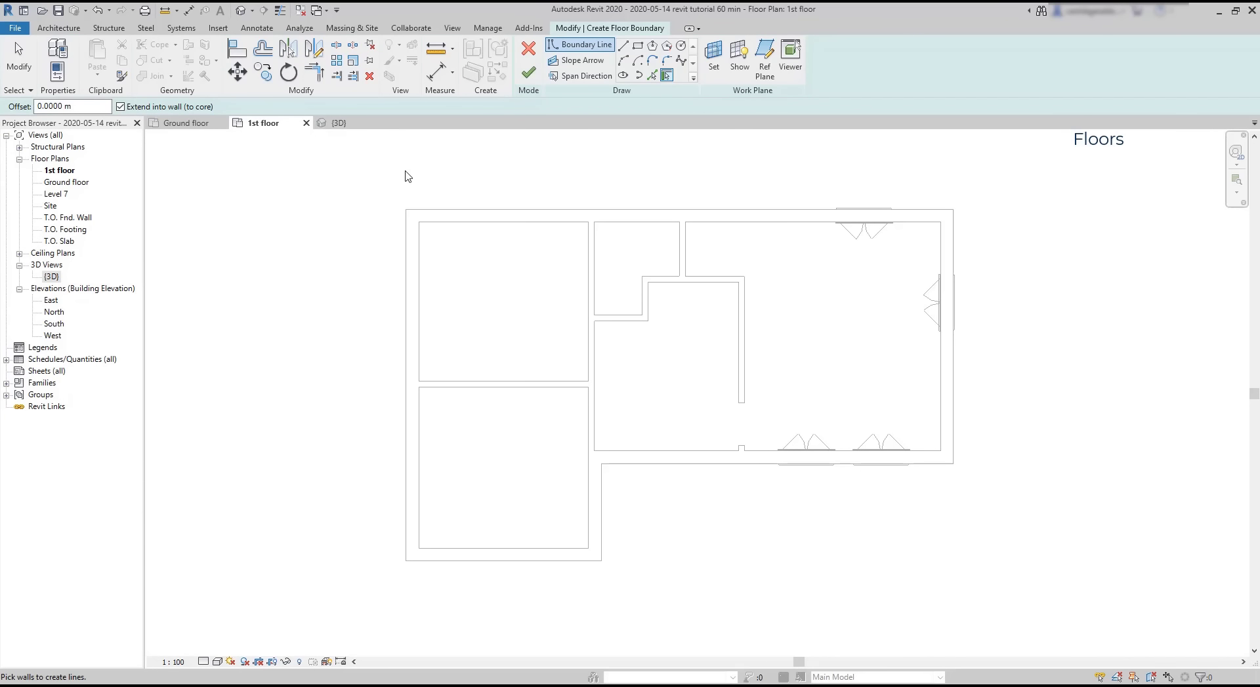
{"action": "left_click", "coordinate": [624, 47]}
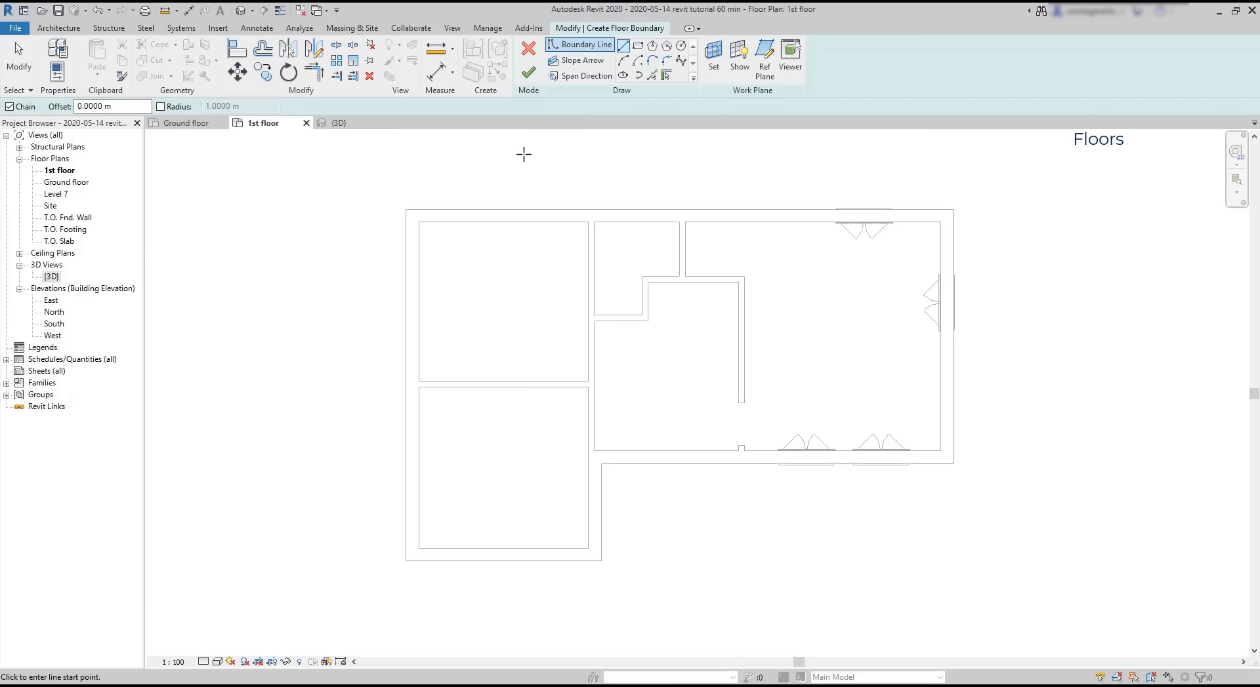
{"action": "left_click", "coordinate": [406, 209]}
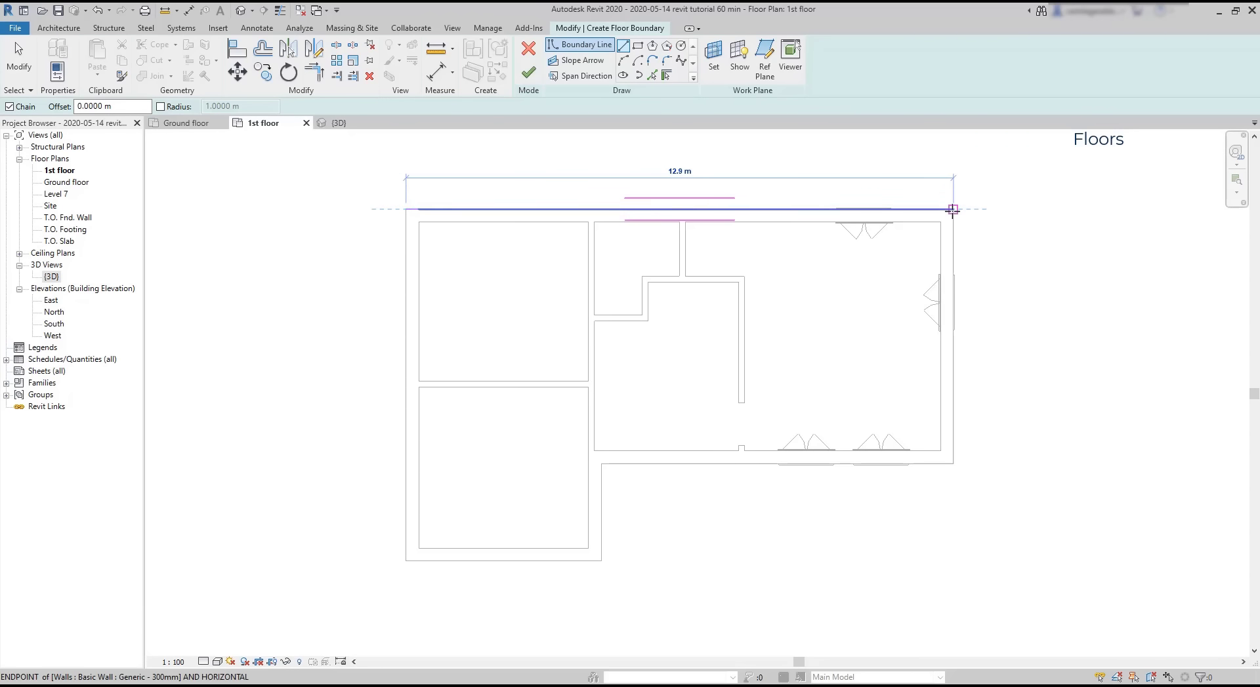
{"action": "left_click", "coordinate": [953, 209]}
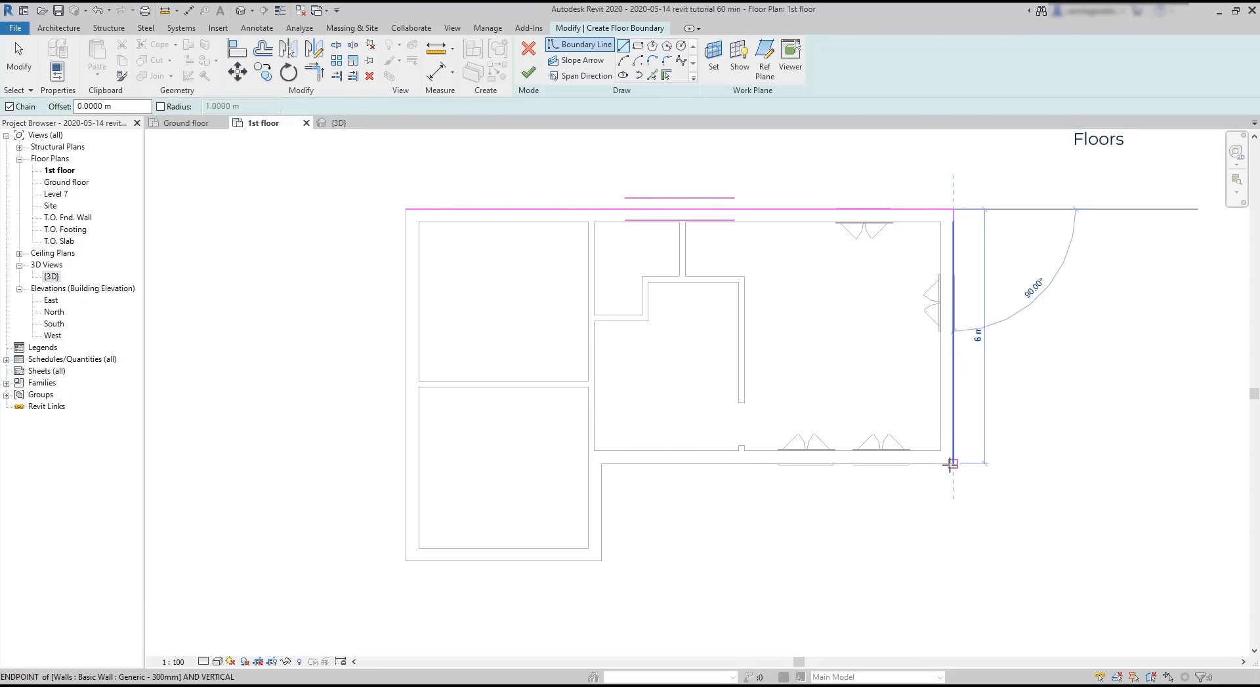
{"action": "left_click", "coordinate": [953, 464]}
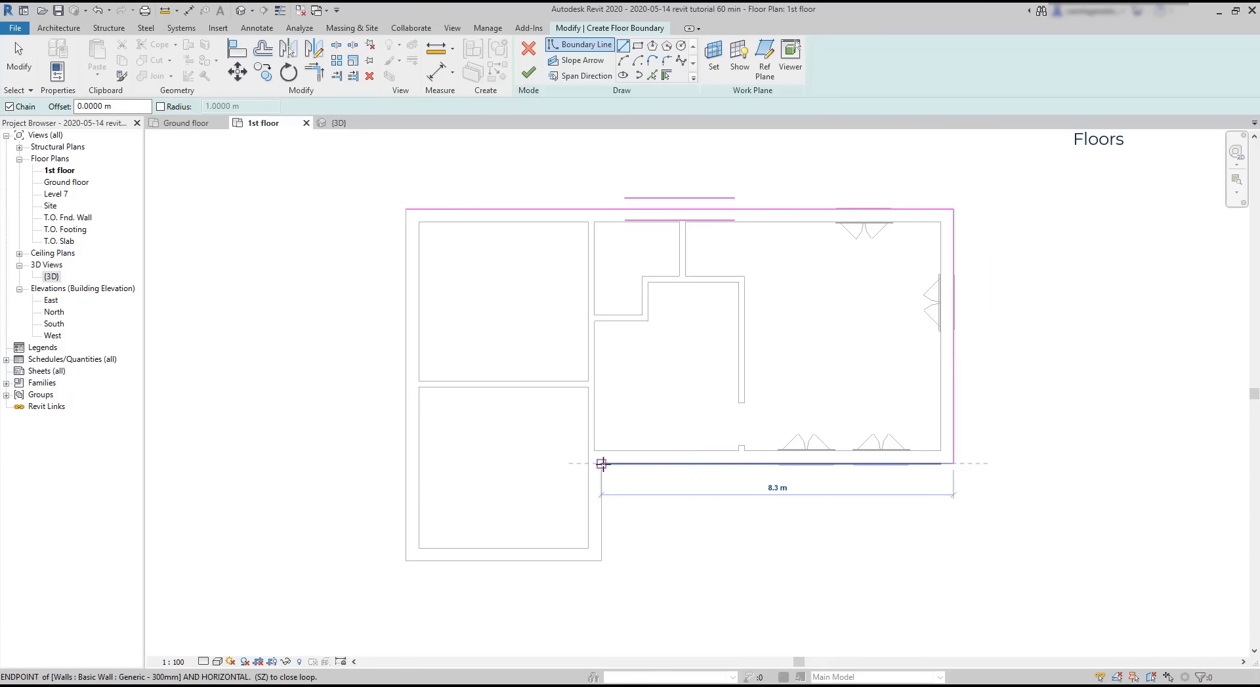
{"action": "left_click", "coordinate": [602, 463]}
{"action": "left_click", "coordinate": [601, 561]}
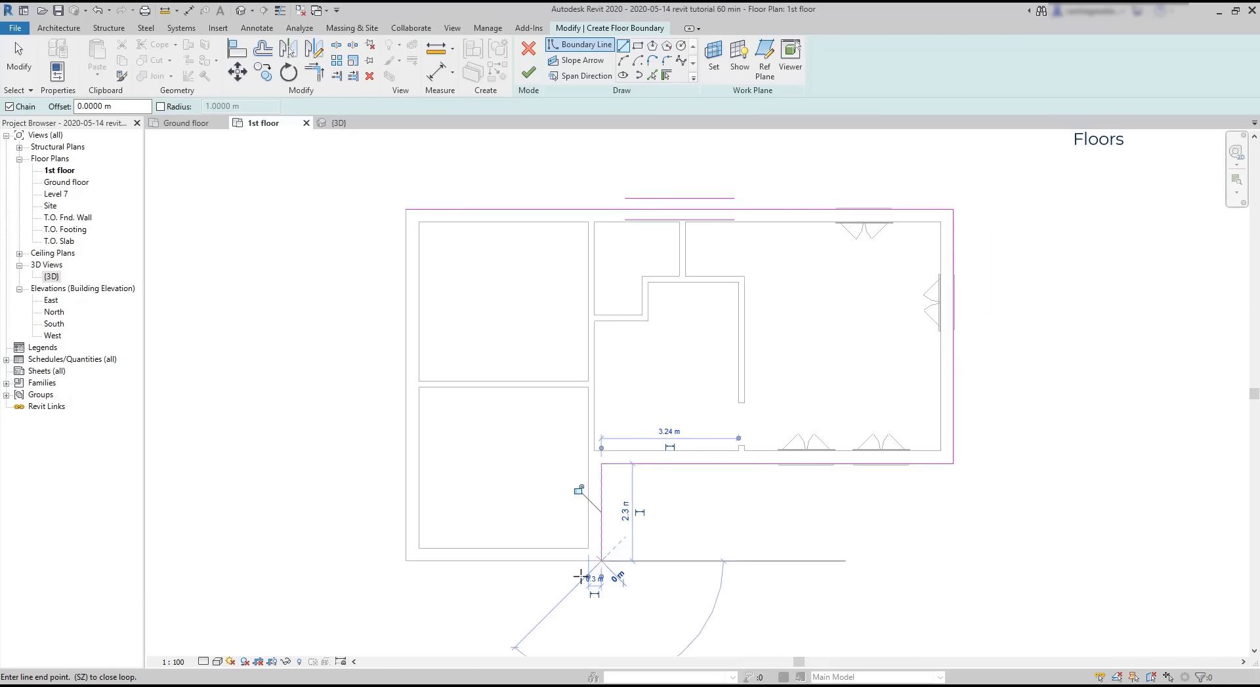
{"action": "left_click", "coordinate": [406, 561]}
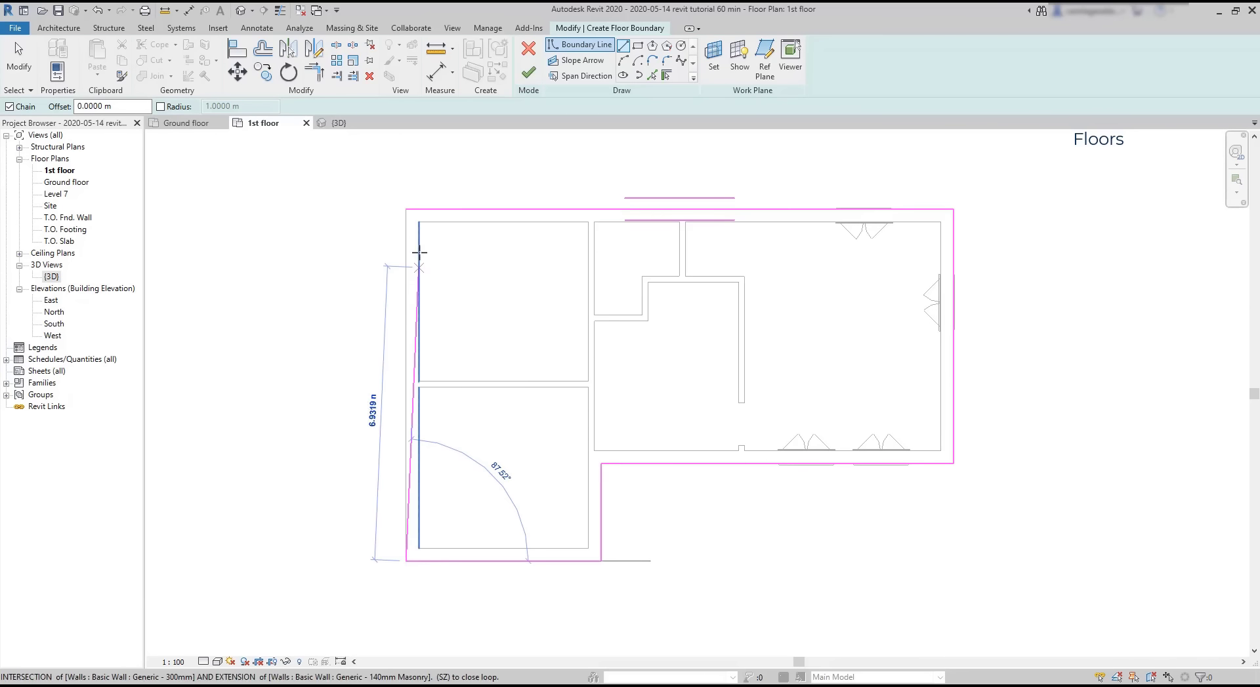
{"action": "left_click", "coordinate": [406, 209]}
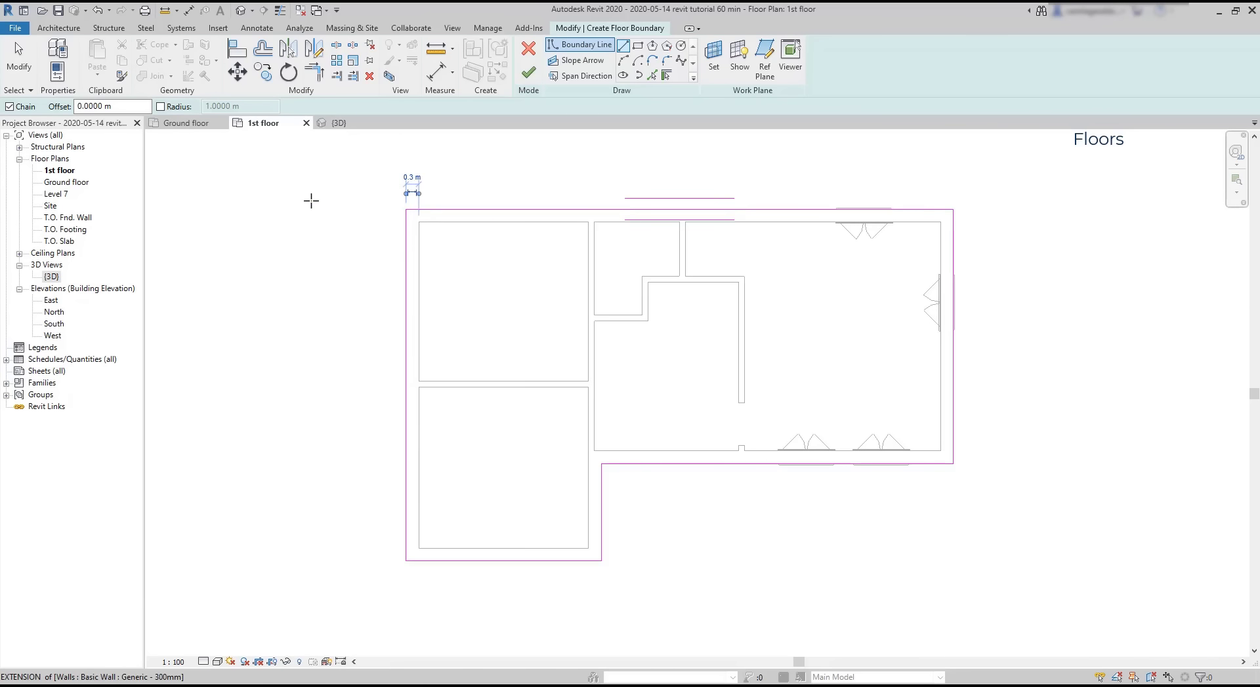
Step: Finish the 1st floor slab, attach the walls below to its bottom and deselect the slab
{"action": "left_click", "coordinate": [528, 72]}
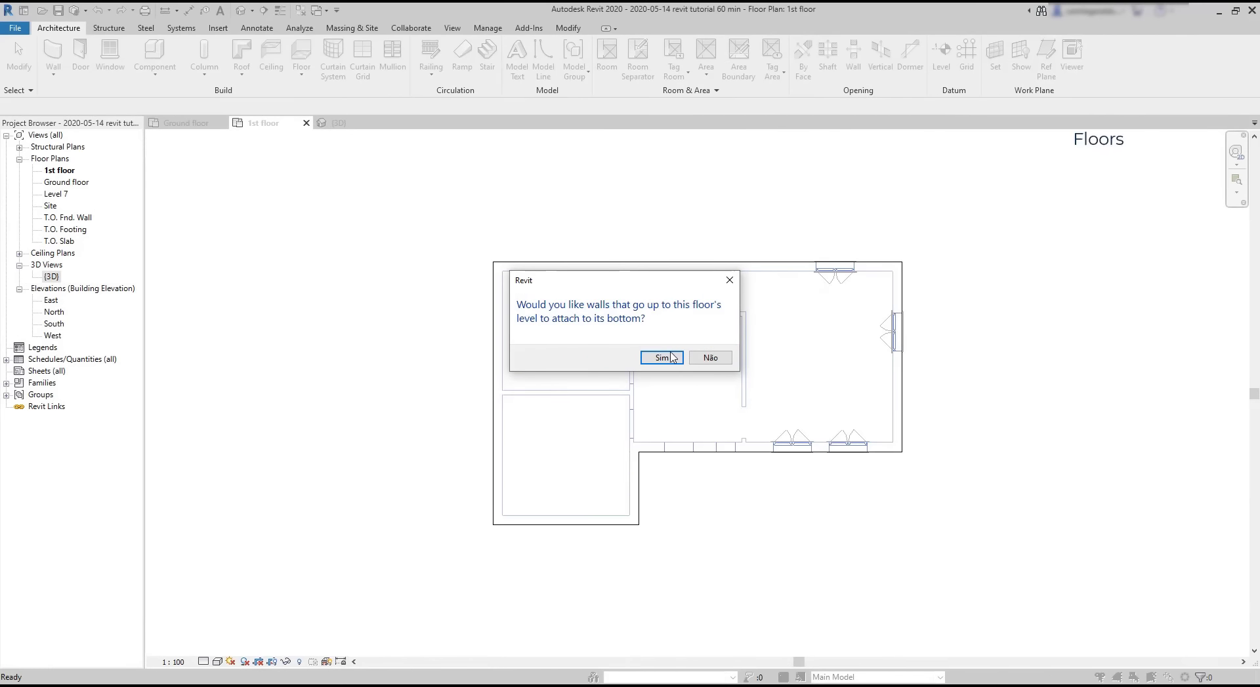
{"action": "left_click", "coordinate": [661, 358]}
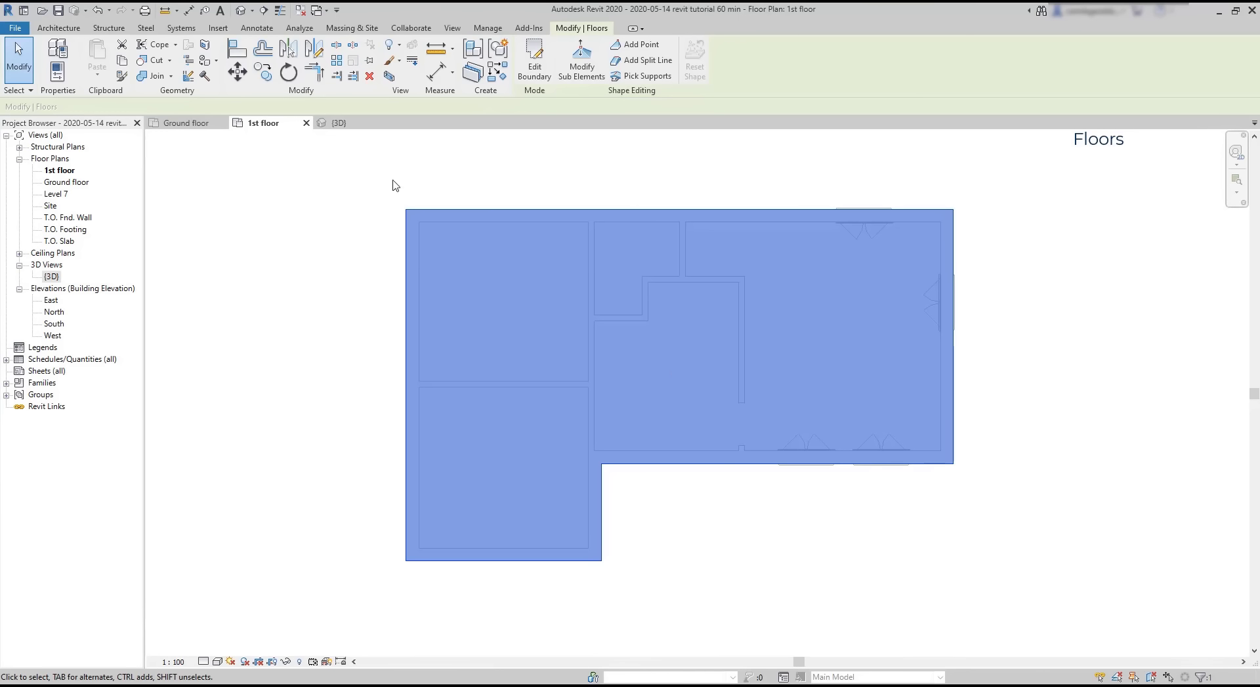
{"action": "left_click", "coordinate": [365, 164]}
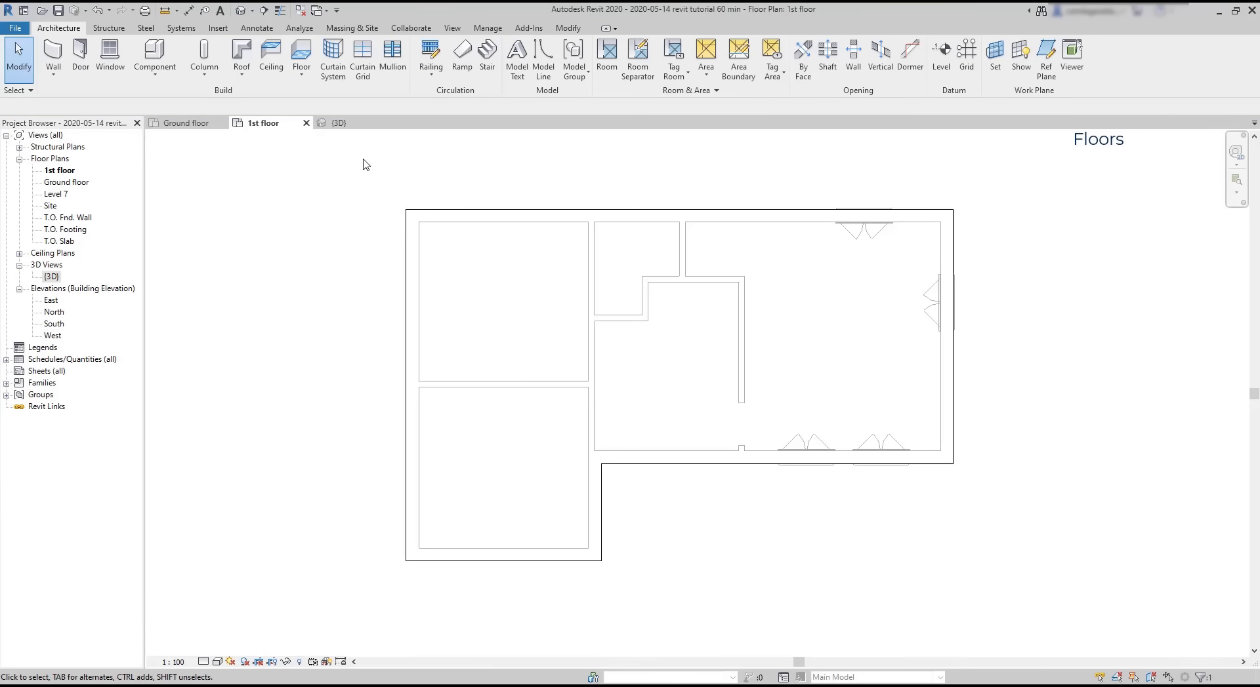
Step: Open the 3D view and examine the new slab on top of the house from the outside
{"action": "left_click", "coordinate": [337, 125]}
{"action": "scroll", "coordinate": [748, 416], "scroll_direction": "up", "scroll_amount": 5}
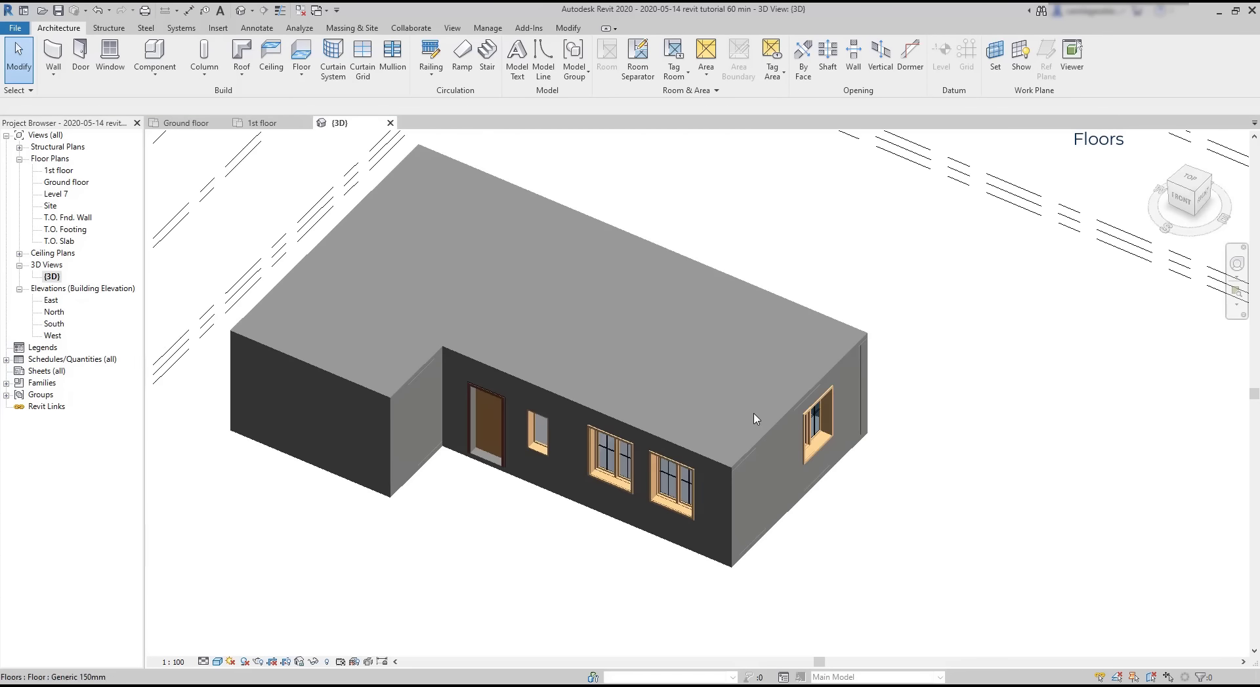
{"action": "middle_click_drag", "start_coordinate": [712, 514], "coordinate": [692, 434], "text": "shift"}
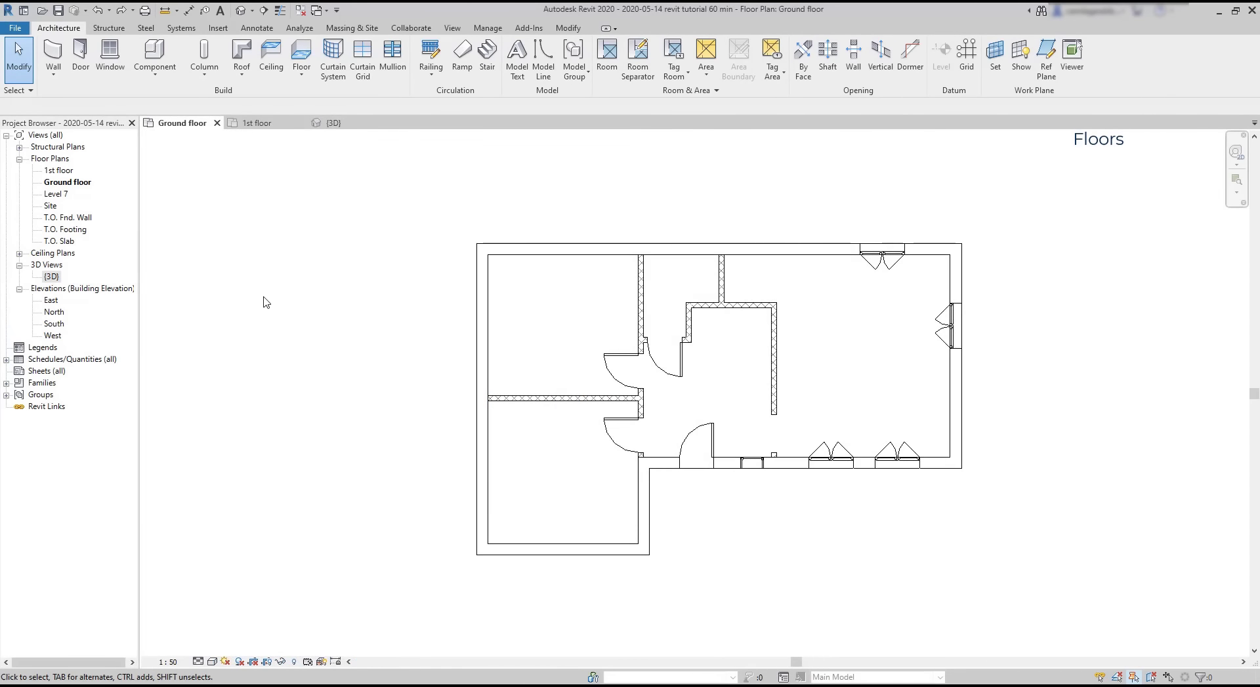
Step: Show the Properties palette again, arrange it above the Project Browser and scroll through the Ground floor view's properties
{"action": "right_click", "coordinate": [233, 281]}
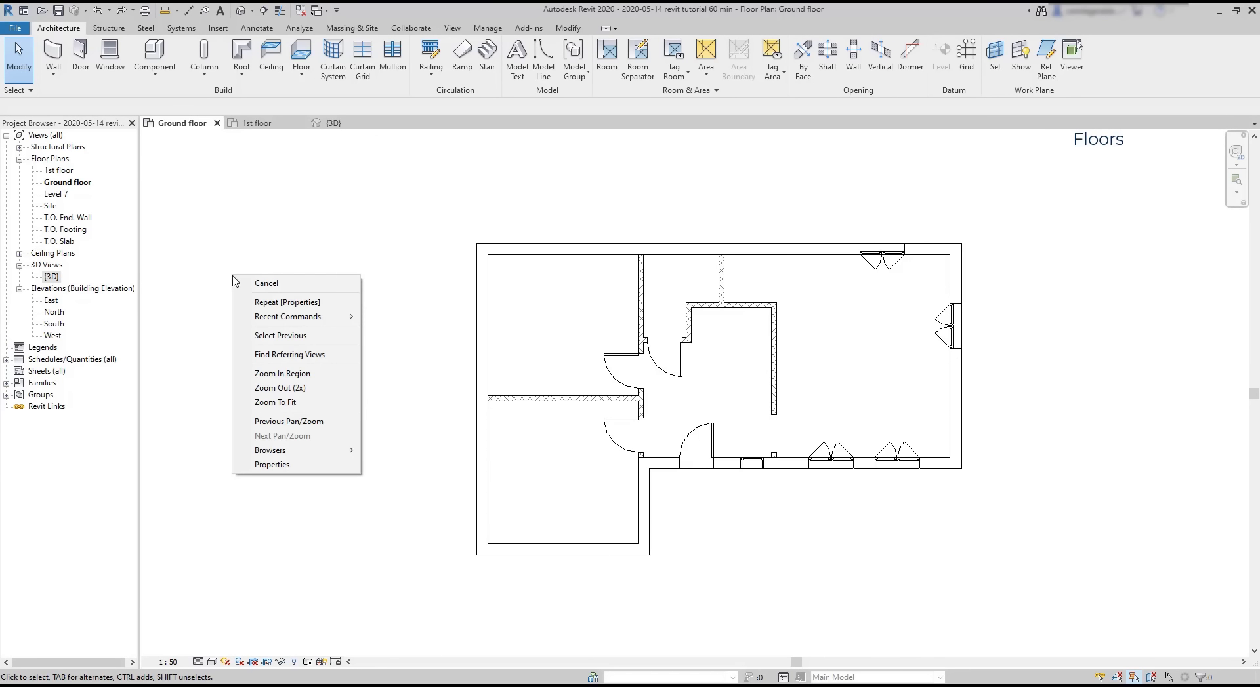
{"action": "left_click", "coordinate": [345, 471]}
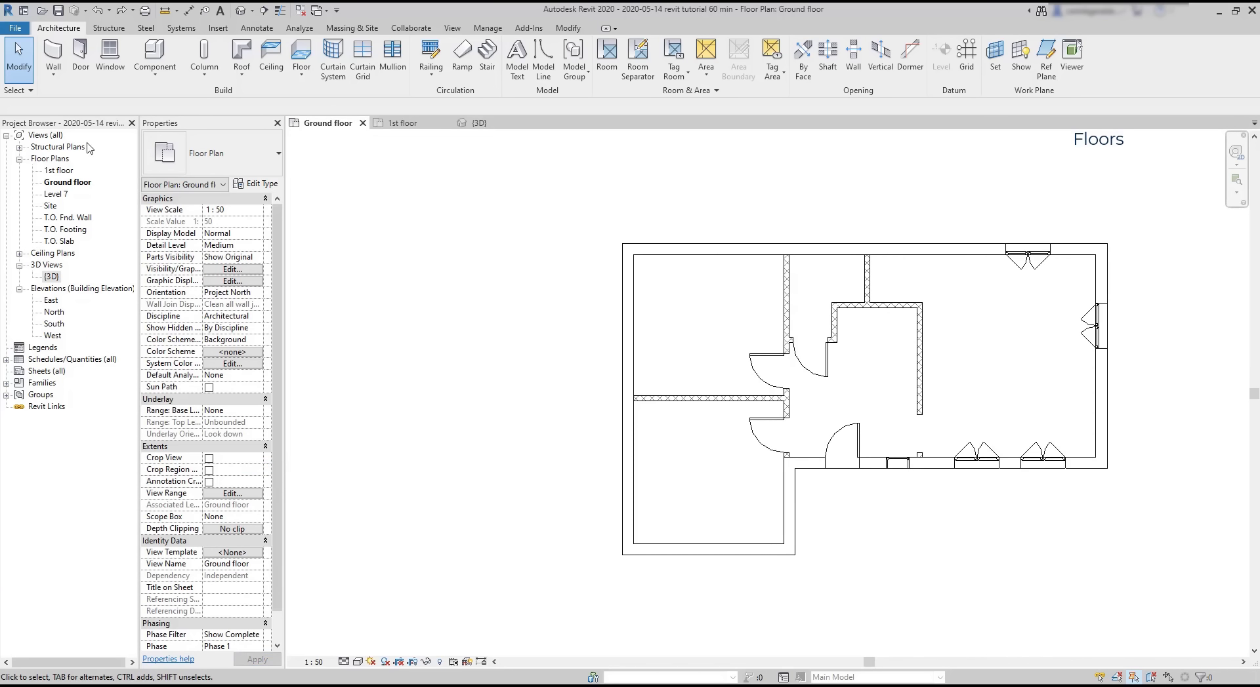
{"action": "left_click_drag", "start_coordinate": [87, 126], "coordinate": [18, 674]}
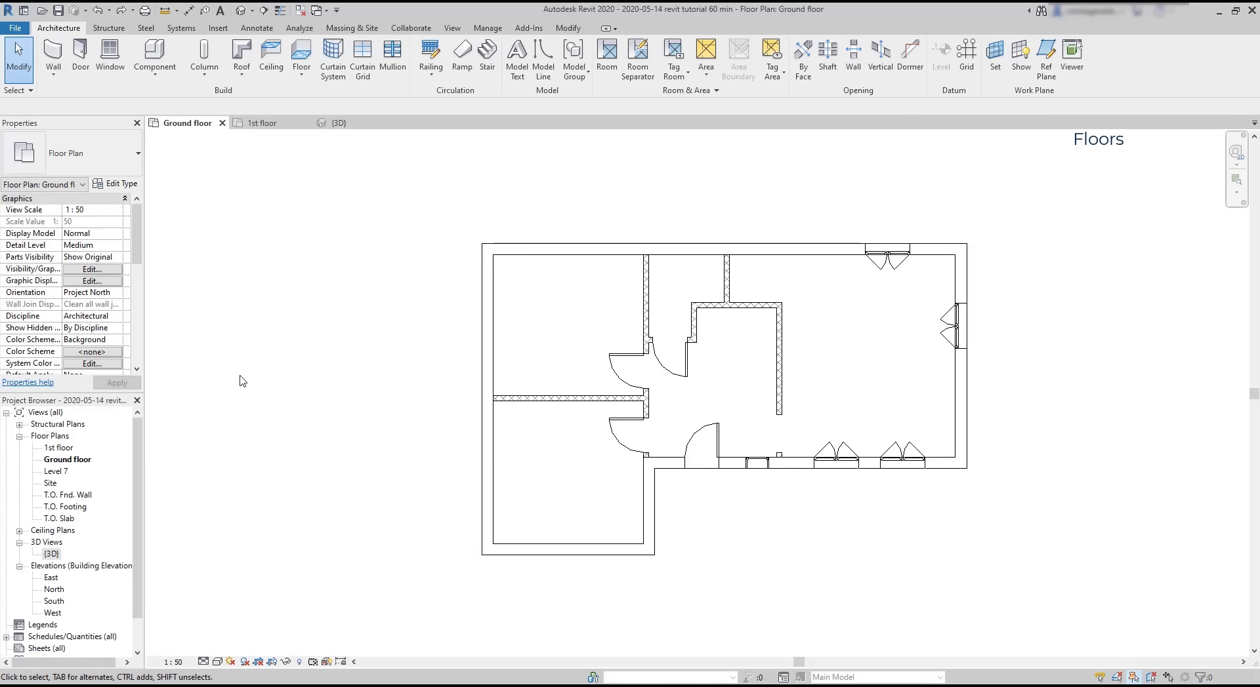
{"action": "left_click_drag", "start_coordinate": [138, 244], "coordinate": [133, 317]}
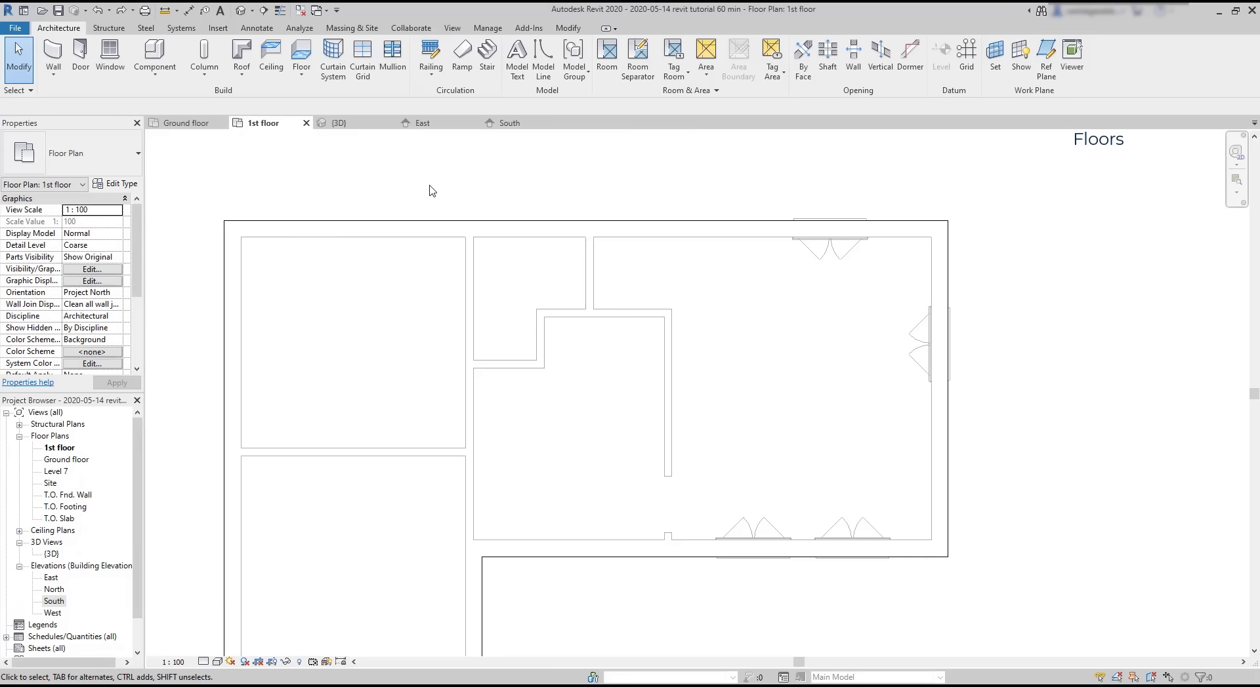
Step: Edit the 1st floor slab's boundary and draw a rectangular opening, 2.85 m long, along the inner faces of the central interior walls
{"action": "double_click", "coordinate": [445, 223]}
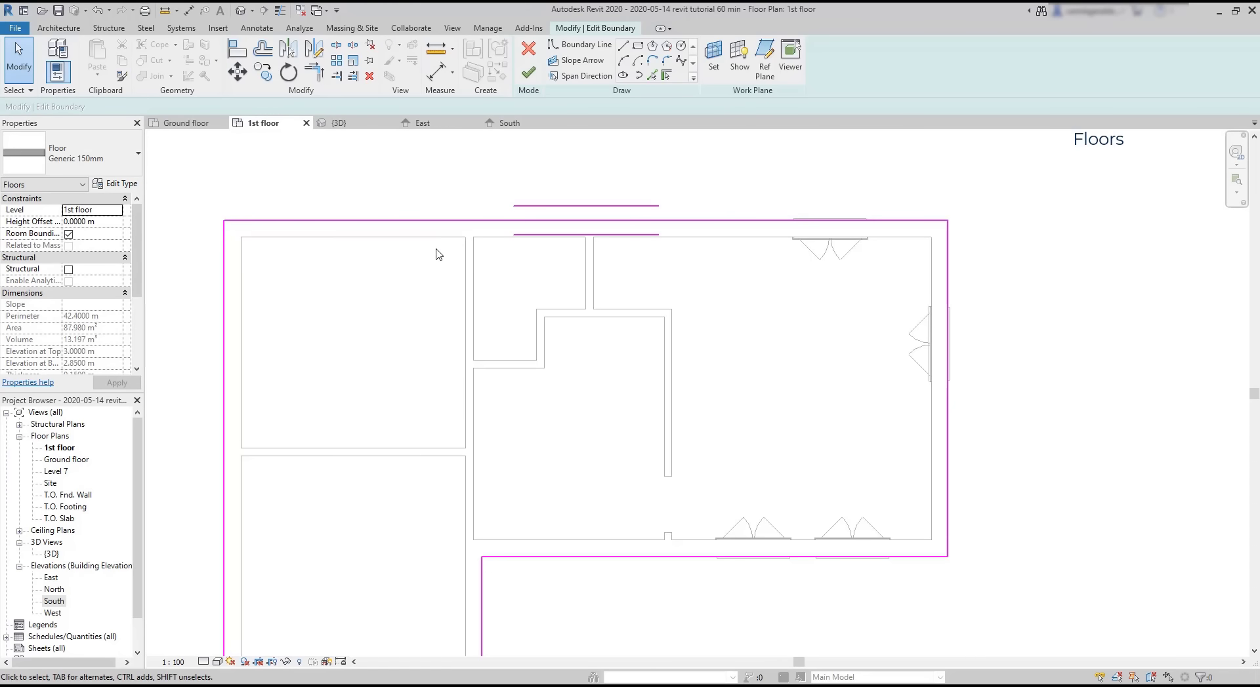
{"action": "left_click", "coordinate": [623, 45]}
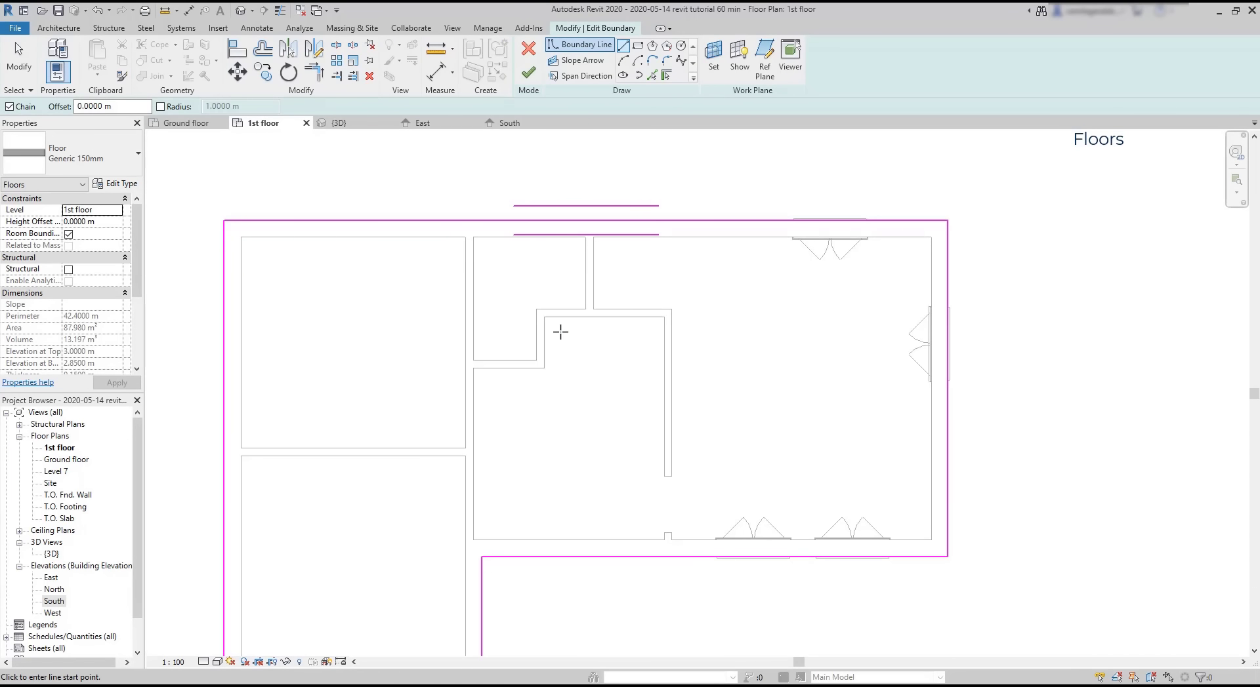
{"action": "left_click", "coordinate": [545, 317]}
{"action": "left_click", "coordinate": [664, 317]}
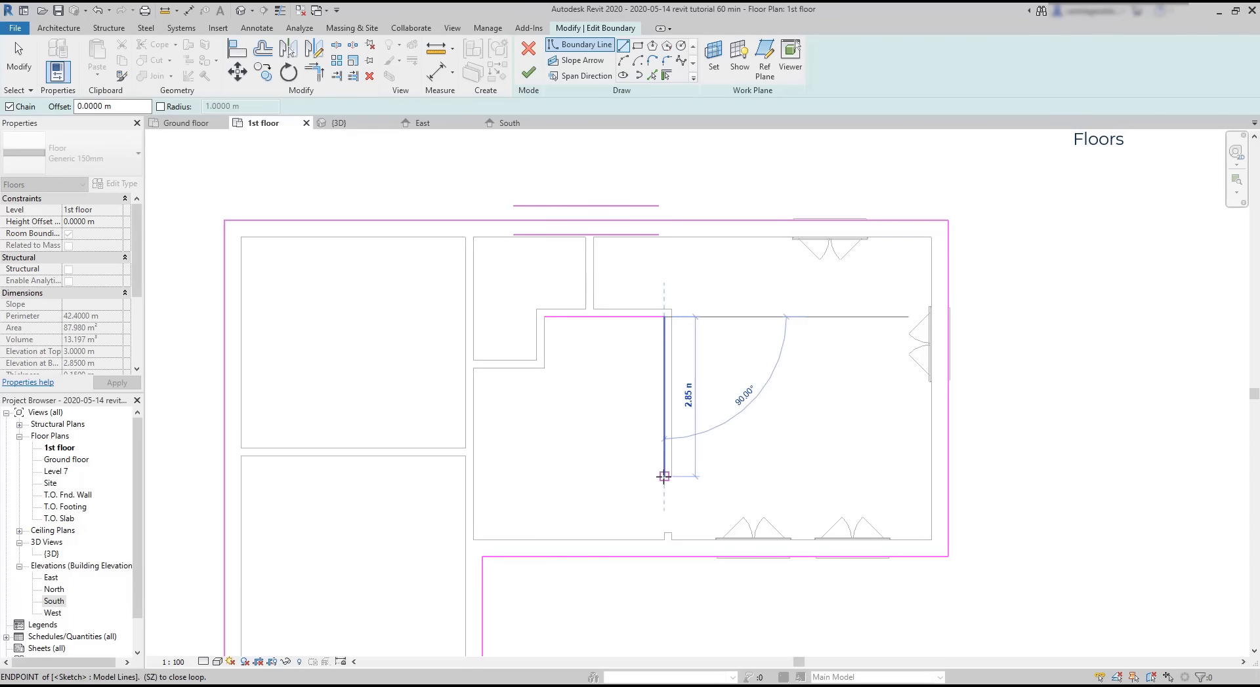
{"action": "left_click", "coordinate": [664, 477]}
{"action": "left_click", "coordinate": [544, 477]}
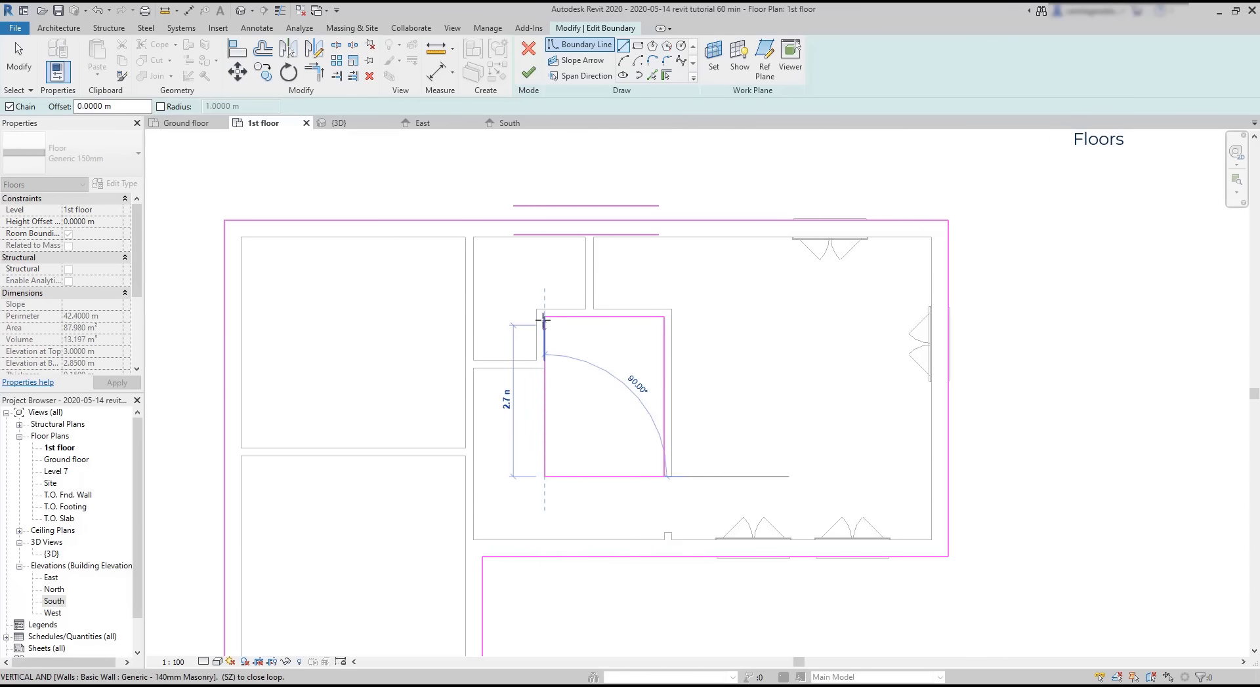
Step: Close the rectangular stairwell opening in the 1st floor slab's boundary, finish the sketch and attach the walls to the floor's bottom
{"action": "left_click", "coordinate": [544, 318]}
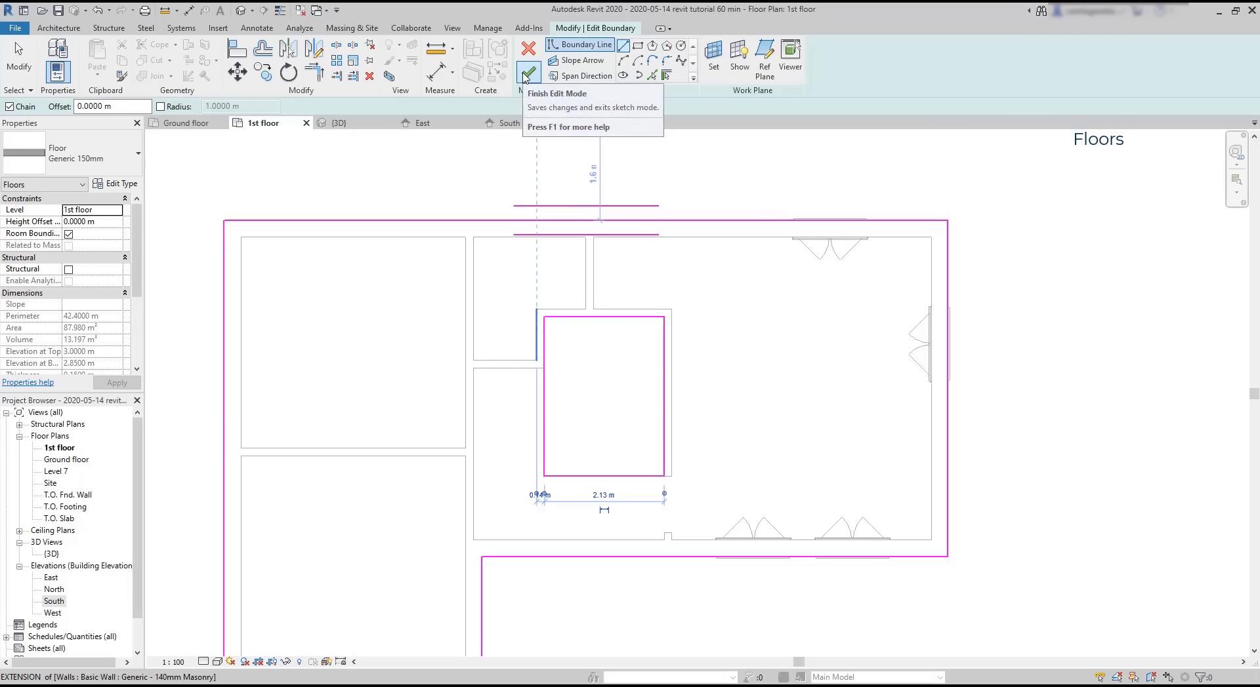
{"action": "left_click", "coordinate": [524, 75]}
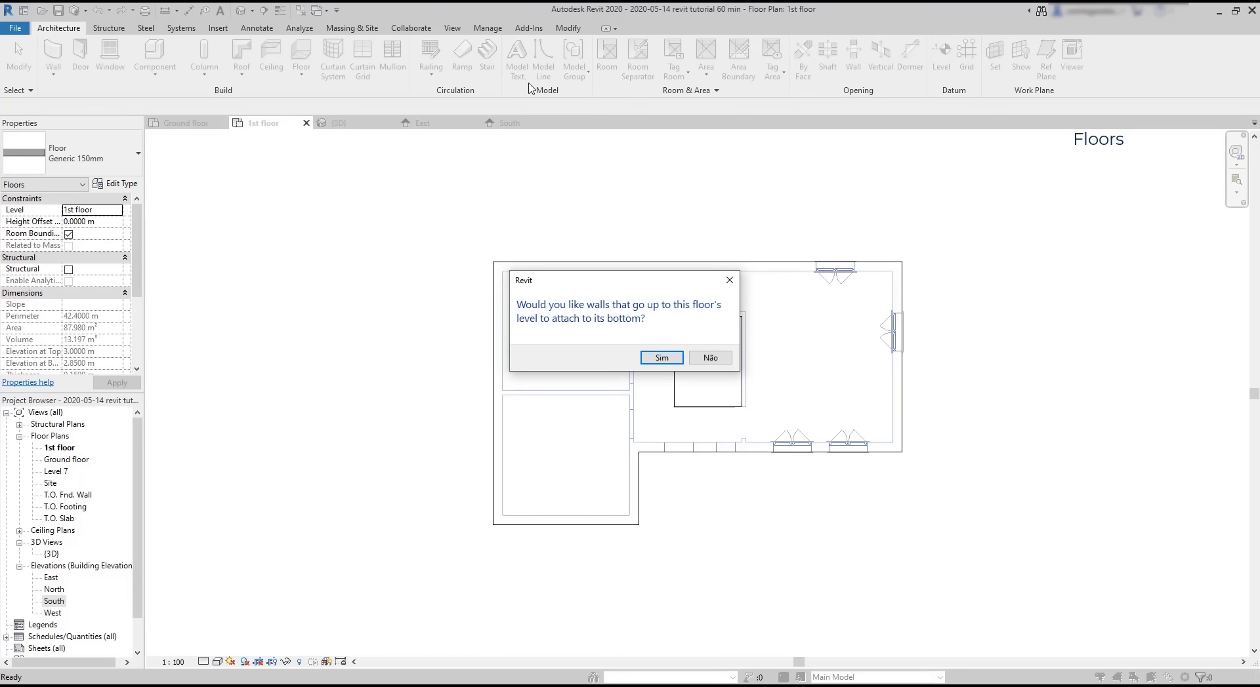
{"action": "left_click", "coordinate": [659, 359]}
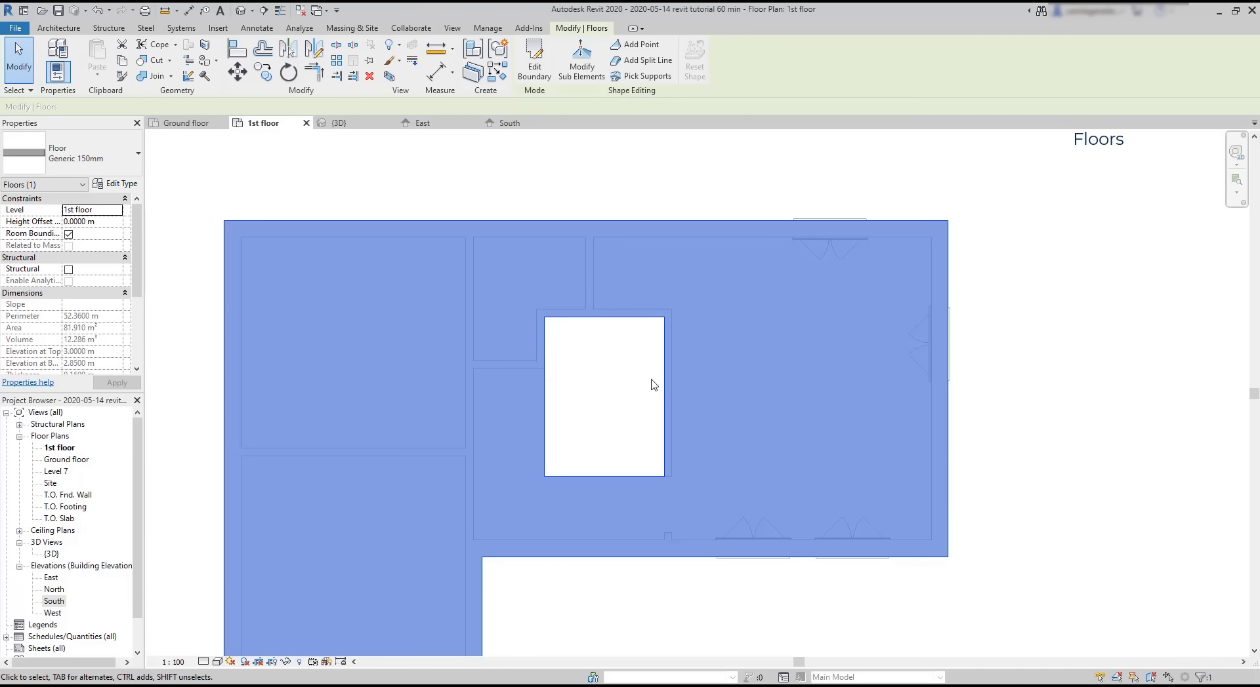
Step: Reopen the floor's boundary in 3D and extend the stairwell opening's edges to the outer faces of the surrounding masonry walls
{"action": "left_click", "coordinate": [379, 124]}
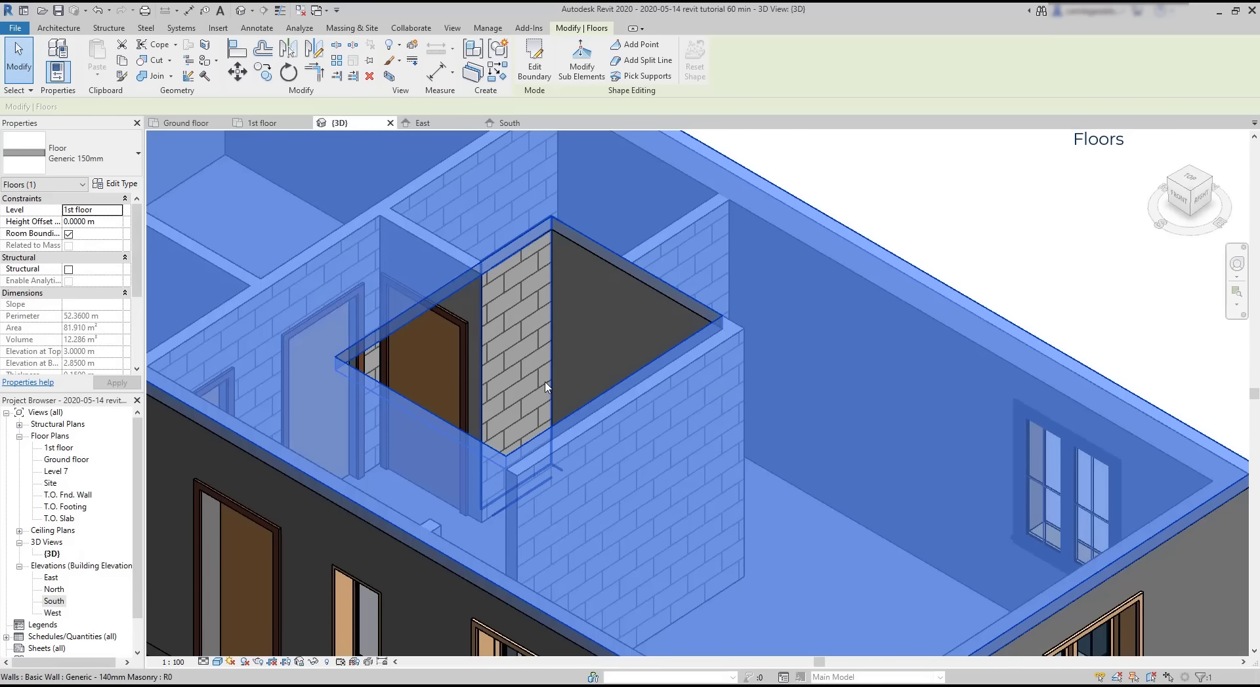
{"action": "middle_click_drag", "start_coordinate": [530, 372], "coordinate": [783, 328], "text": "shift"}
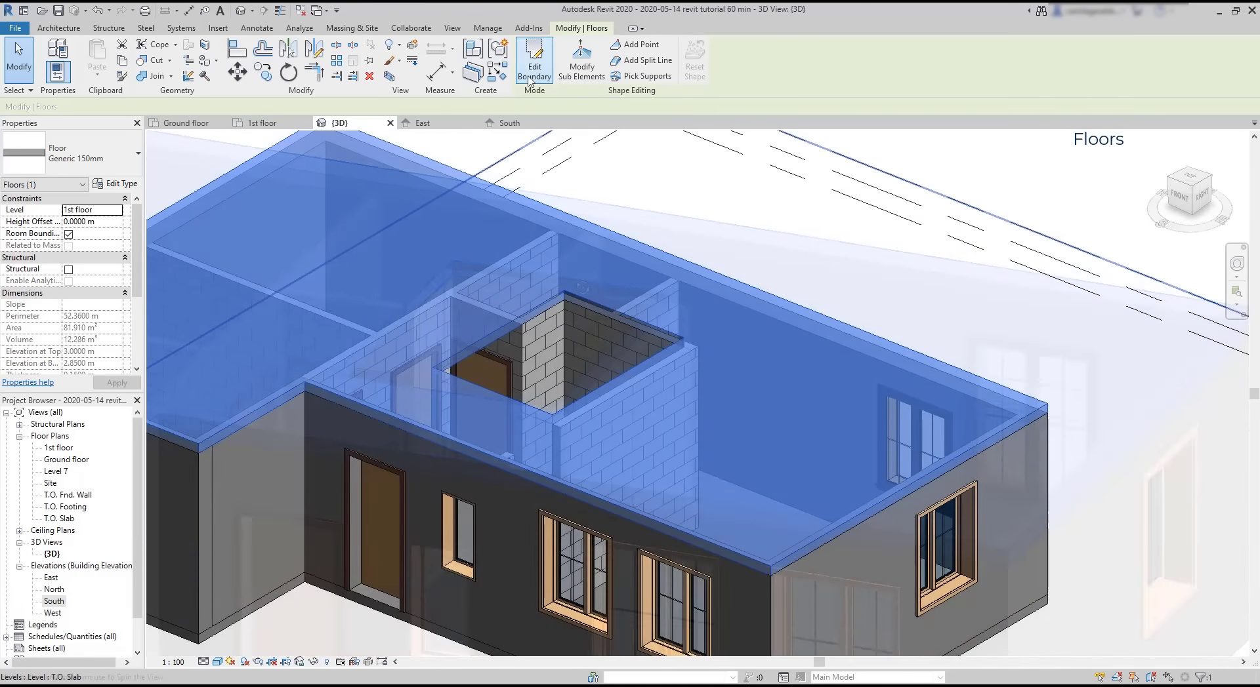
{"action": "left_click", "coordinate": [534, 58]}
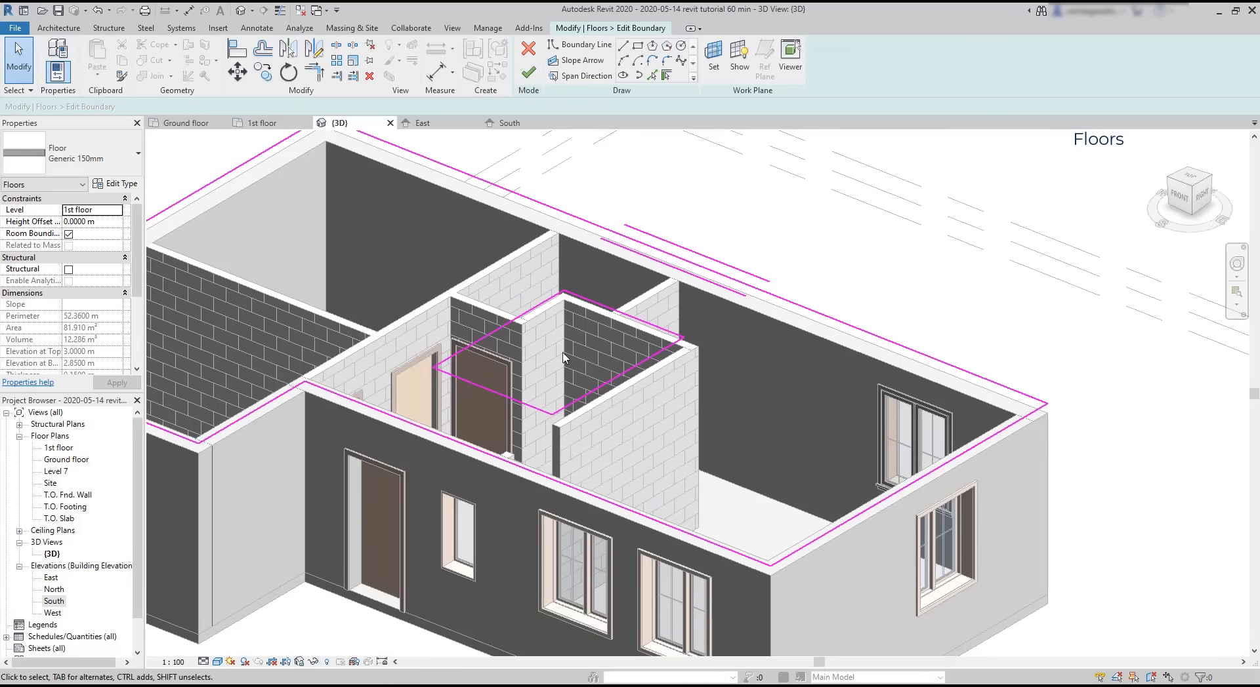
{"action": "middle_click_drag", "start_coordinate": [563, 360], "coordinate": [653, 630], "text": "shift"}
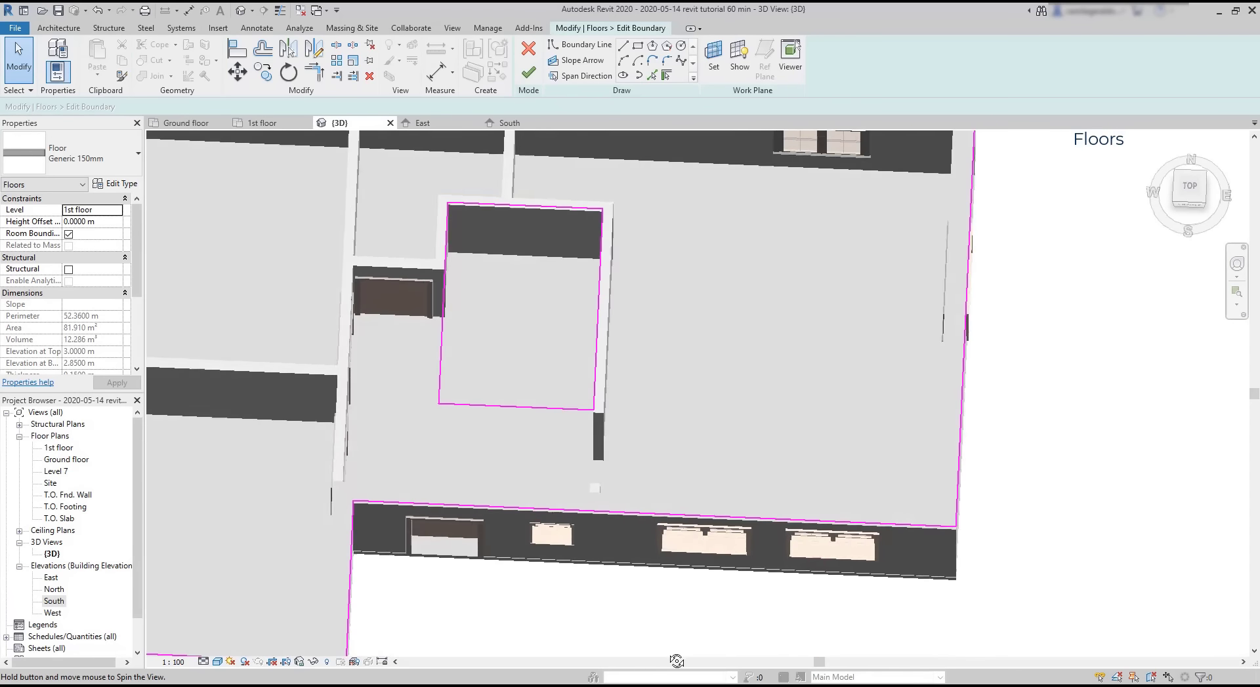
{"action": "left_click", "coordinate": [595, 407]}
{"action": "left_click_drag", "start_coordinate": [593, 411], "coordinate": [603, 412]}
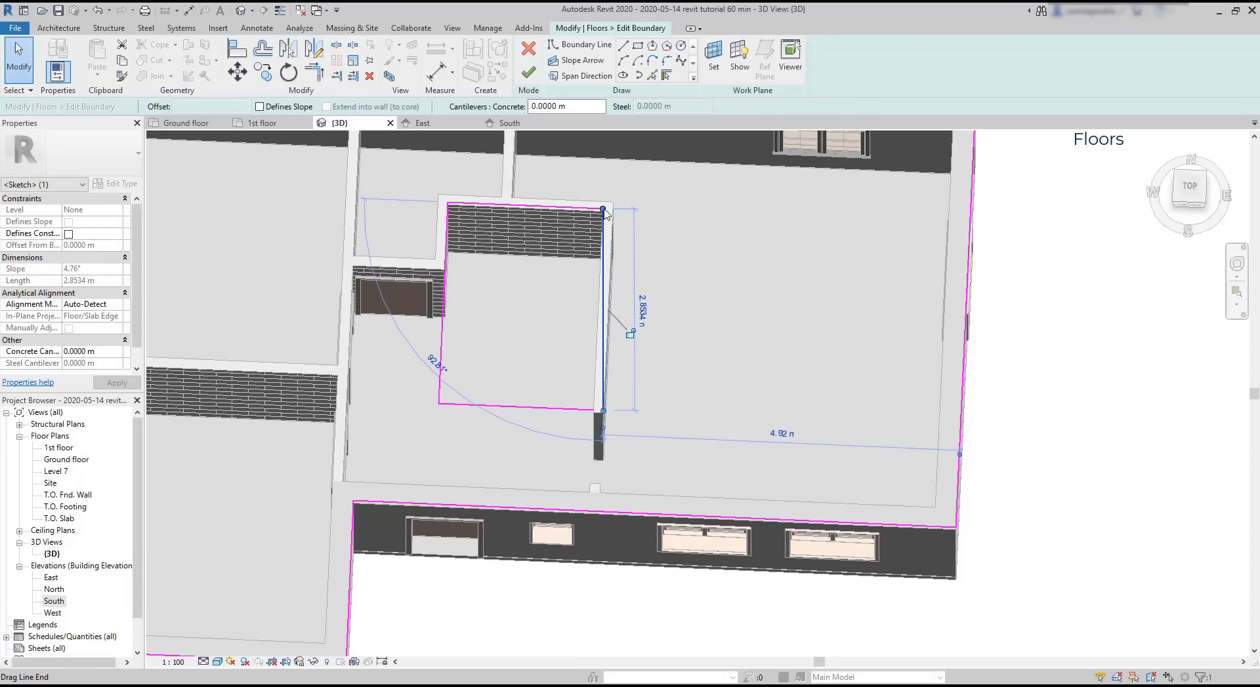
{"action": "mouse_move", "coordinate": [602, 210]}
{"action": "left_mouse_down"}
{"action": "mouse_move", "coordinate": [613, 200]}
{"action": "mouse_move", "coordinate": [584, 202]}
{"action": "mouse_move", "coordinate": [614, 201]}
{"action": "left_mouse_up"}
{"action": "left_click", "coordinate": [584, 200]}
{"action": "scroll", "coordinate": [610, 197], "scroll_direction": "up", "scroll_amount": 2}
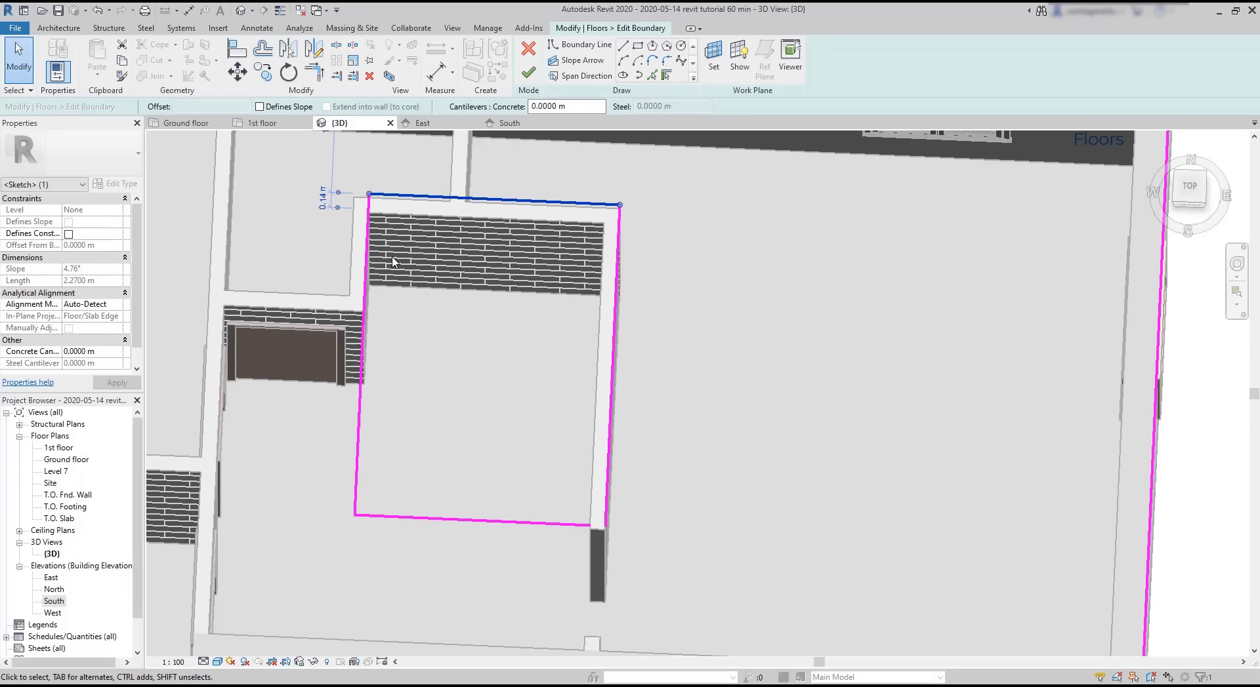
{"action": "left_click", "coordinate": [369, 242]}
{"action": "left_click_drag", "start_coordinate": [370, 242], "coordinate": [357, 245]}
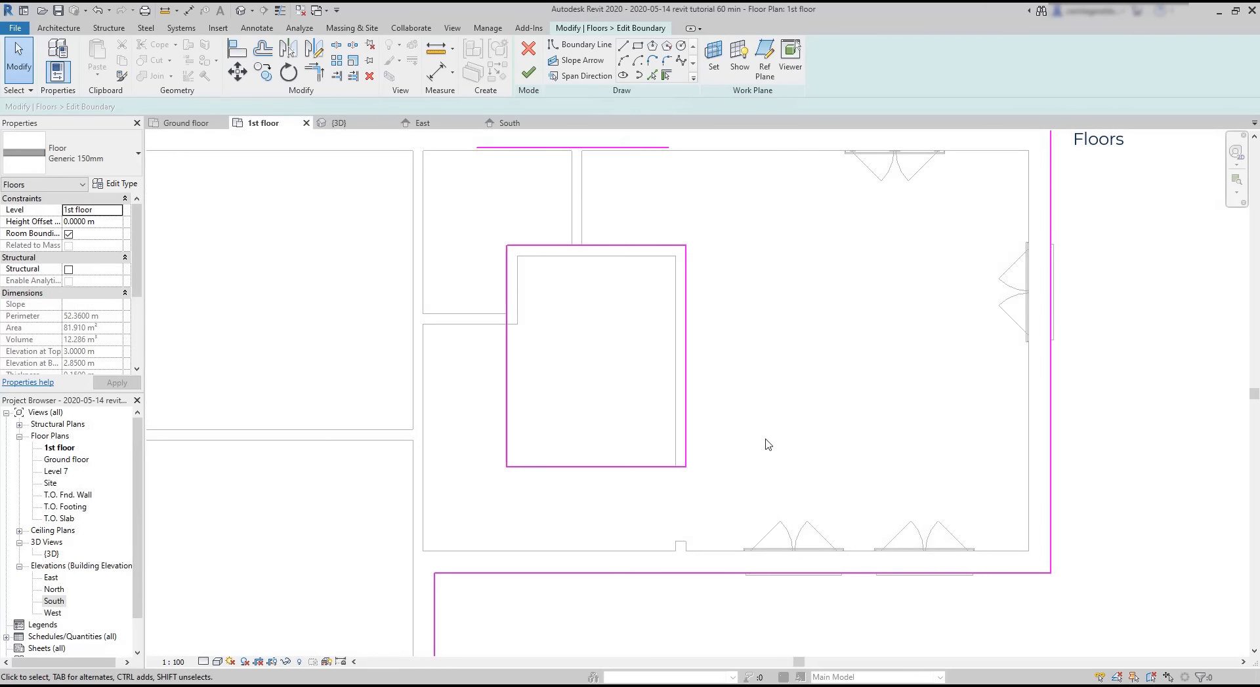
Step: Finish the enlarged floor opening's boundary edit and check the walls around the stairwell in 3D
{"action": "scroll", "coordinate": [768, 445], "scroll_direction": "down", "scroll_amount": 1}
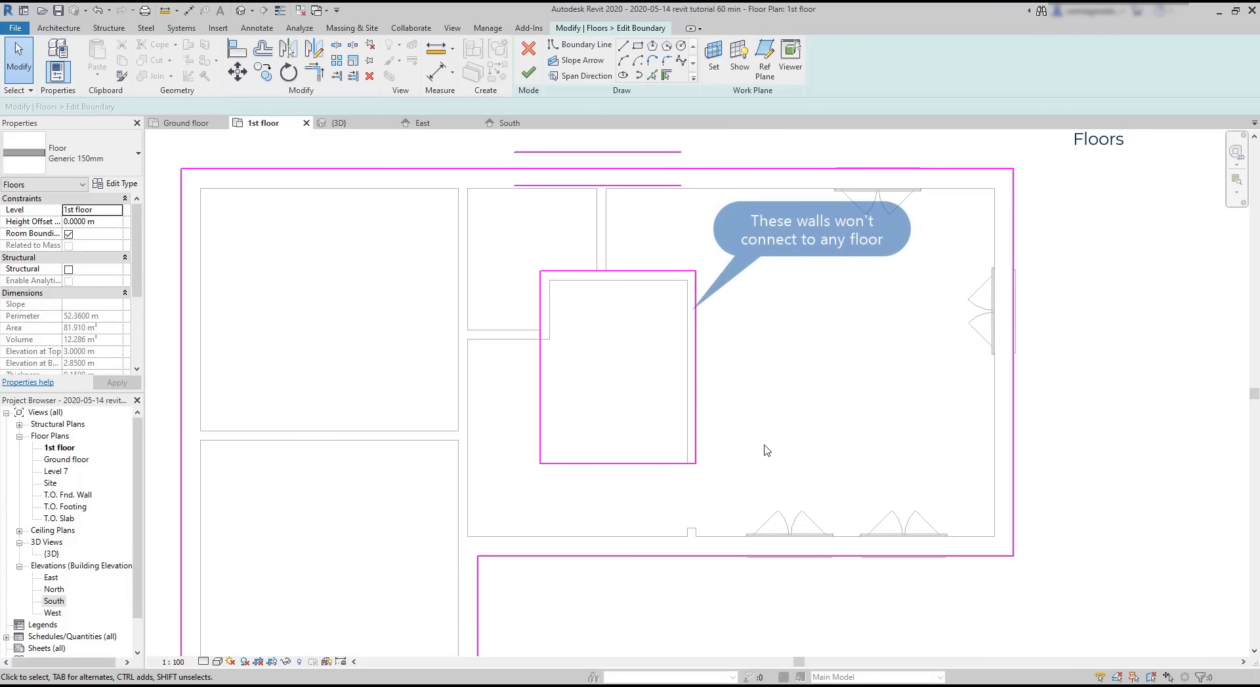
{"action": "left_click", "coordinate": [528, 72]}
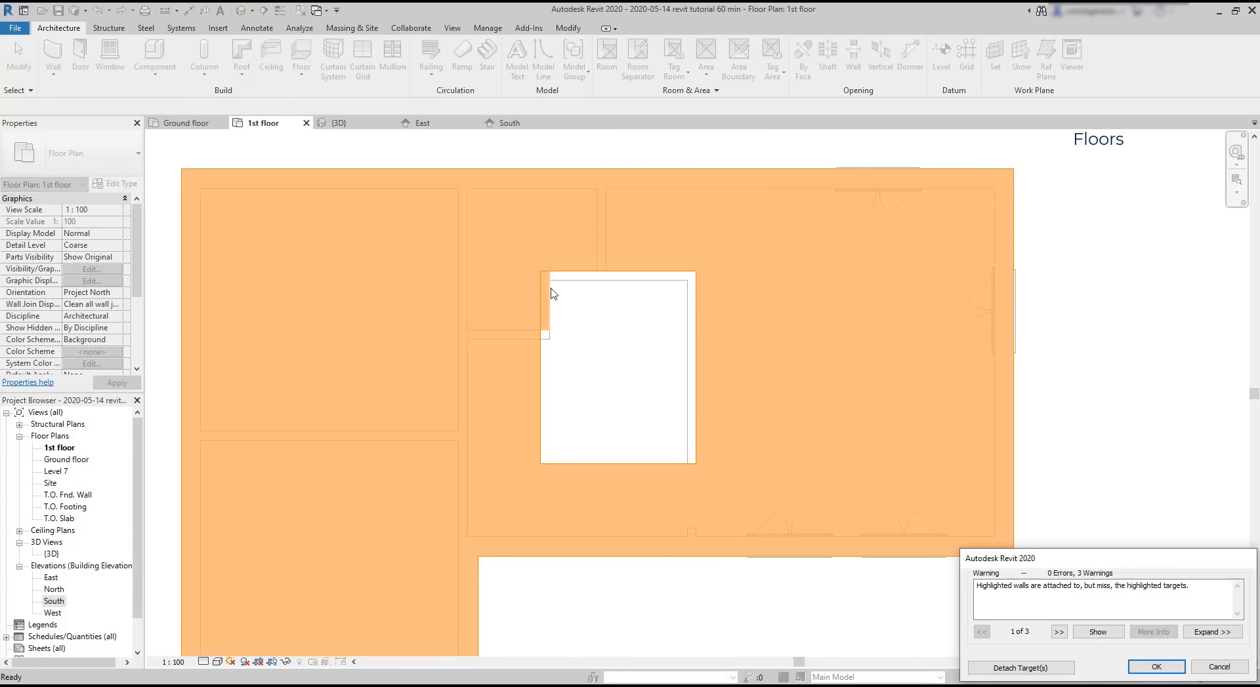
{"action": "middle_click_drag", "start_coordinate": [368, 391], "coordinate": [337, 388], "text": "shift"}
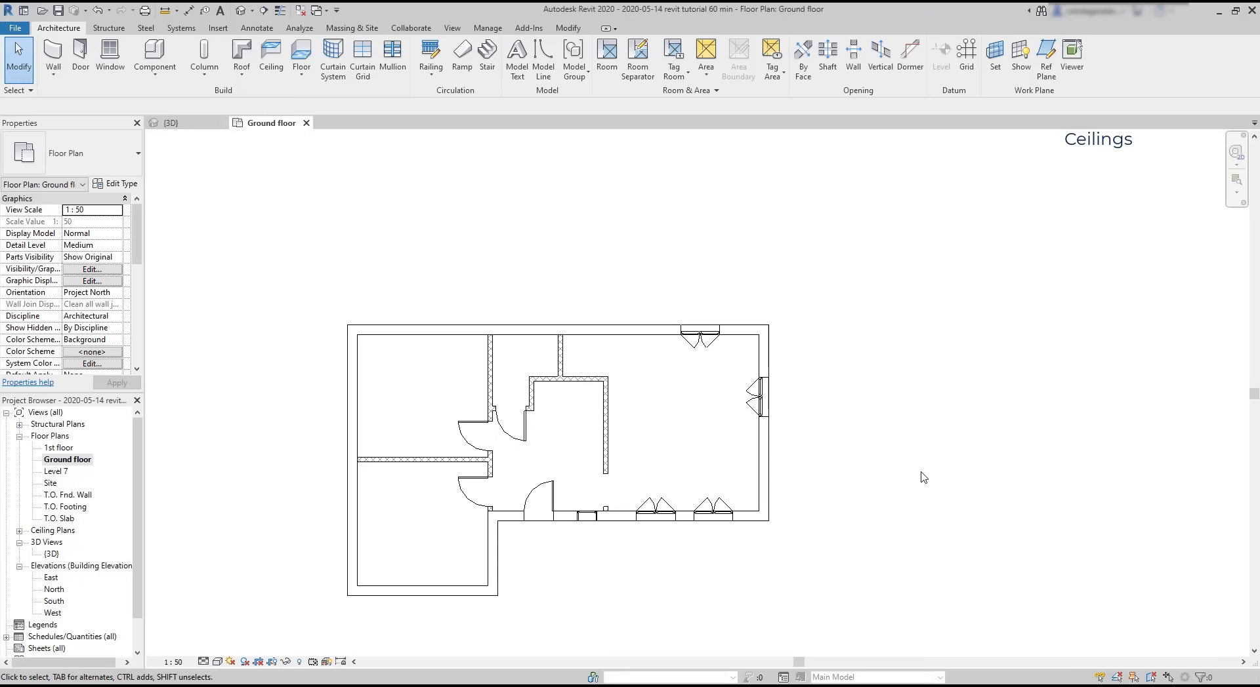
Step: Place an automatic 600 x 1200mm grid compound ceiling in the upper-left ground floor room and open the Ground floor ceiling plan
{"action": "left_click", "coordinate": [272, 63]}
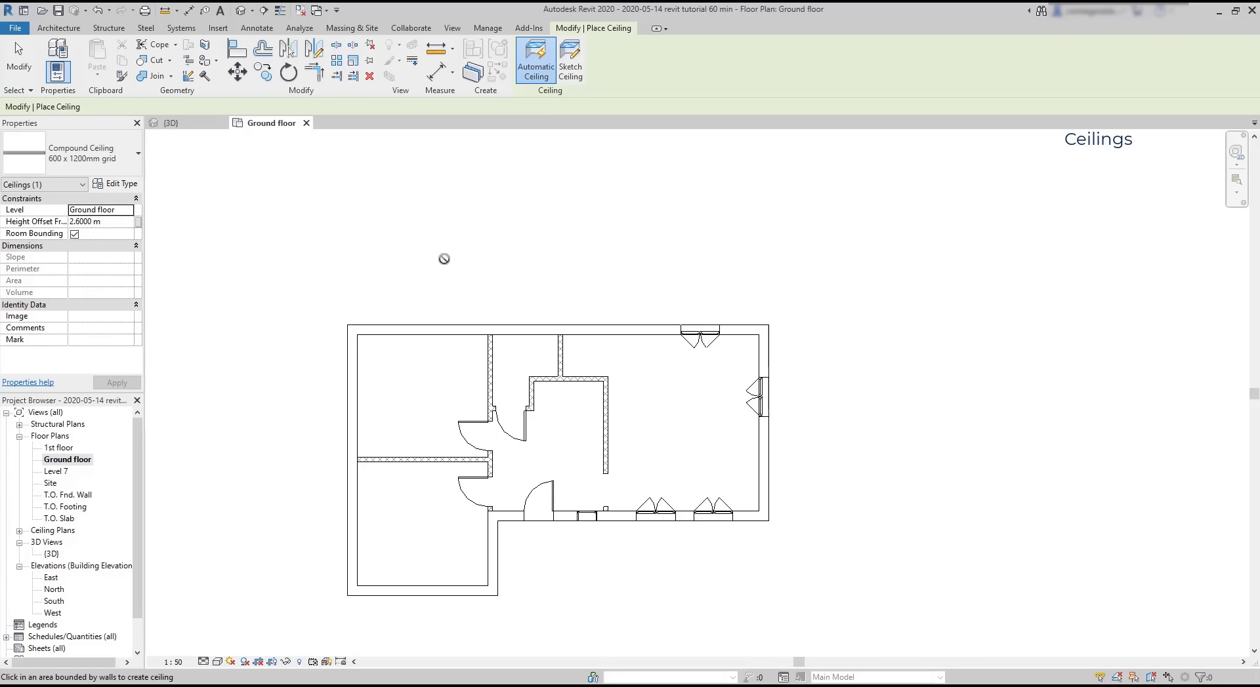
{"action": "left_click", "coordinate": [422, 366]}
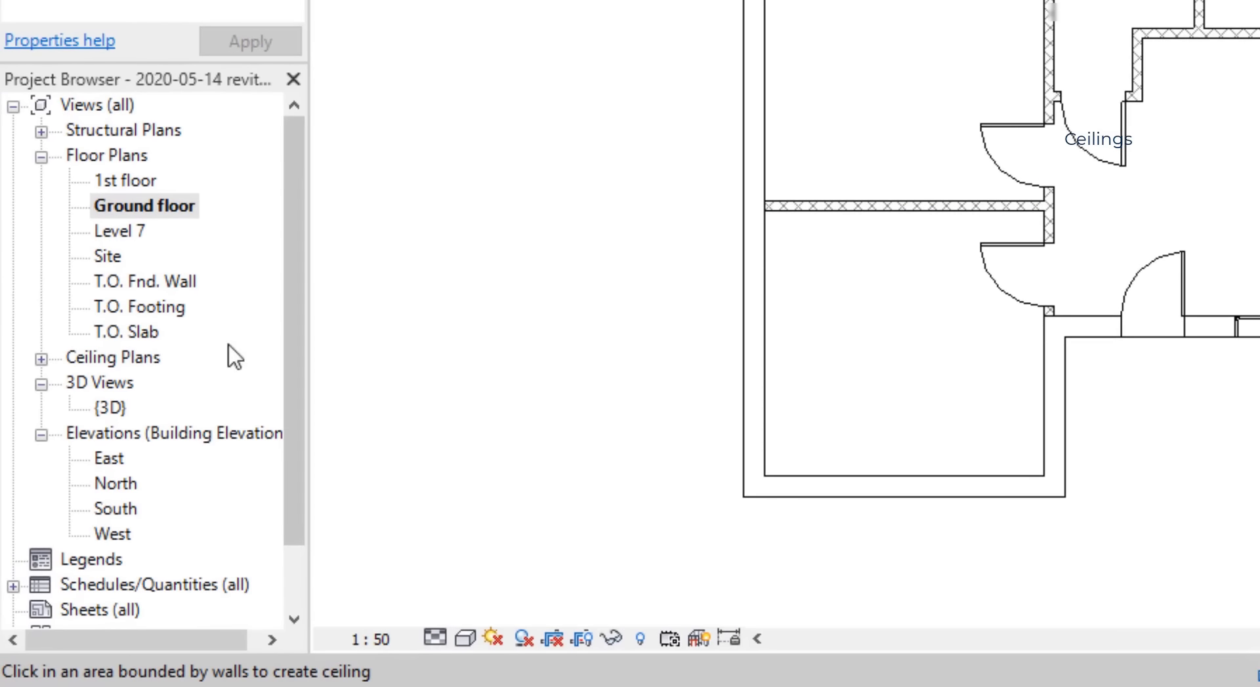
{"action": "left_click", "coordinate": [41, 360]}
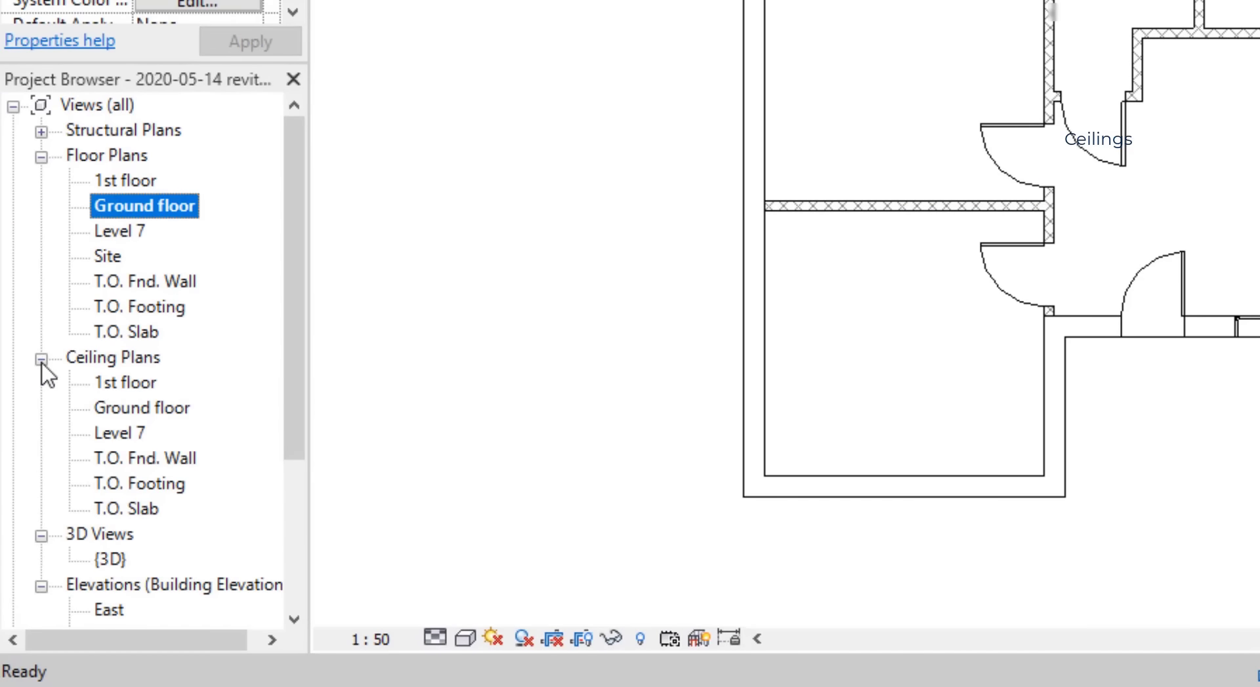
{"action": "double_click", "coordinate": [115, 407]}
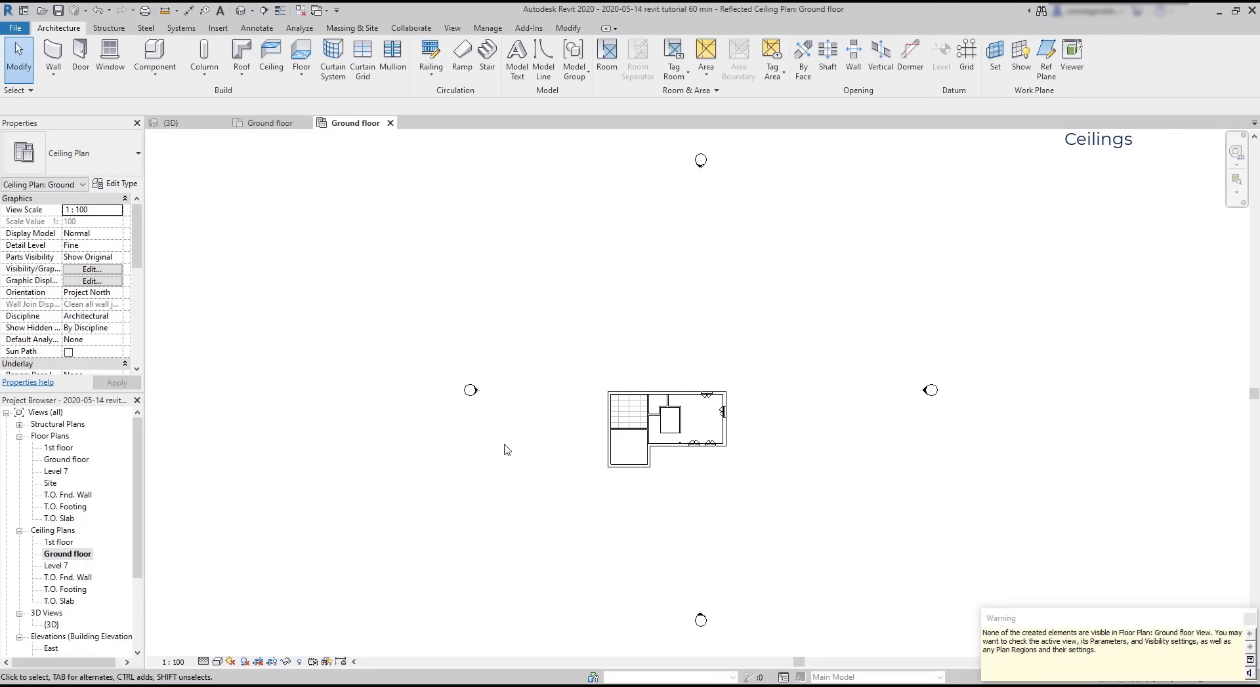
{"action": "scroll", "coordinate": [682, 413], "scroll_direction": "up", "scroll_amount": 5}
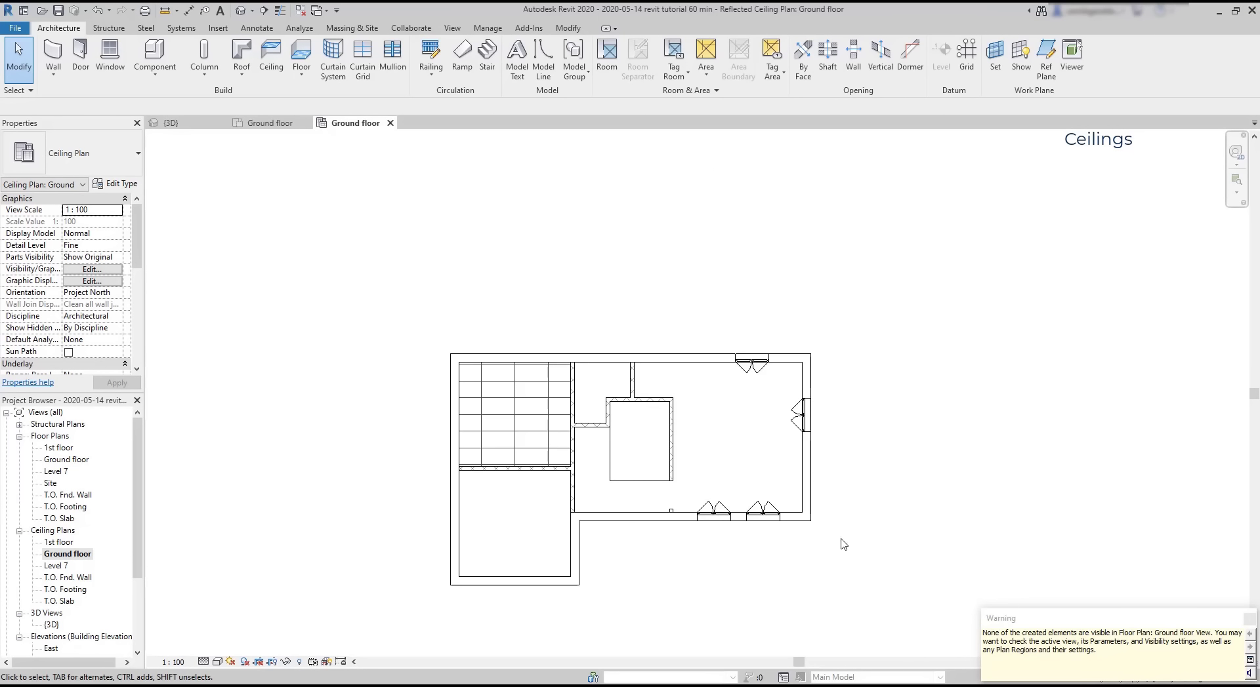
Step: Change the upper-left room's ceiling type to Compound Ceiling 600 x 600mm grid
{"action": "scroll", "coordinate": [729, 561], "scroll_direction": "up", "scroll_amount": 2}
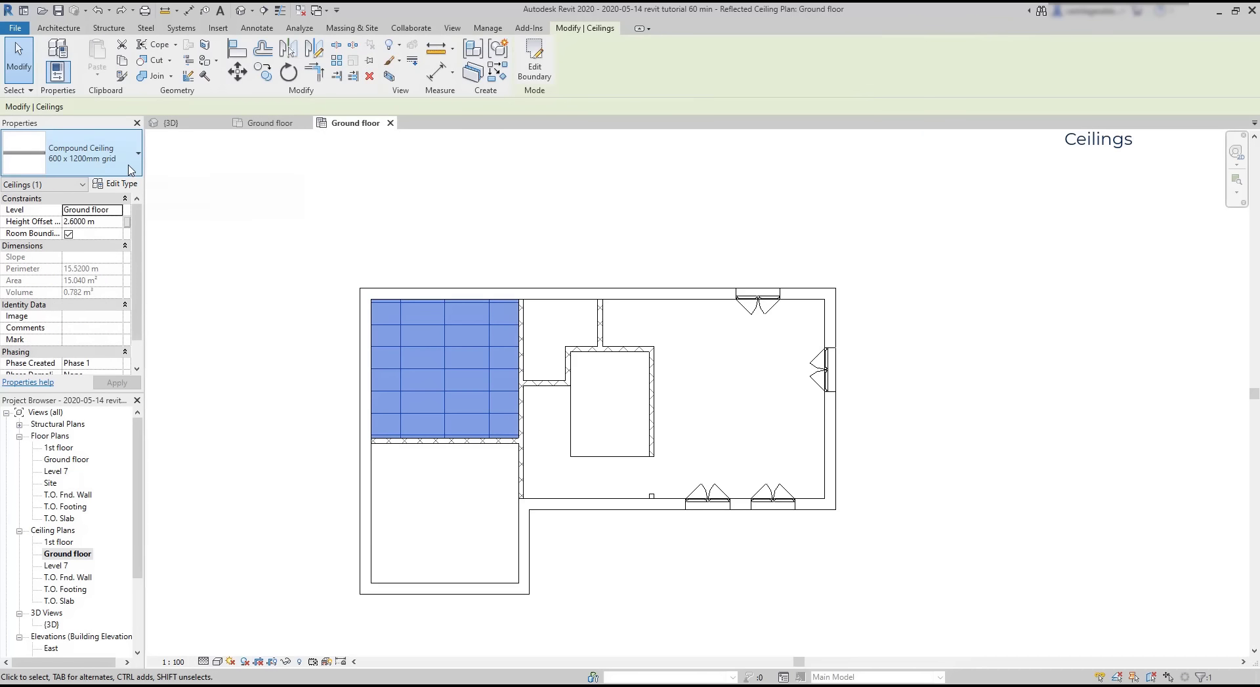
{"action": "left_click", "coordinate": [130, 170]}
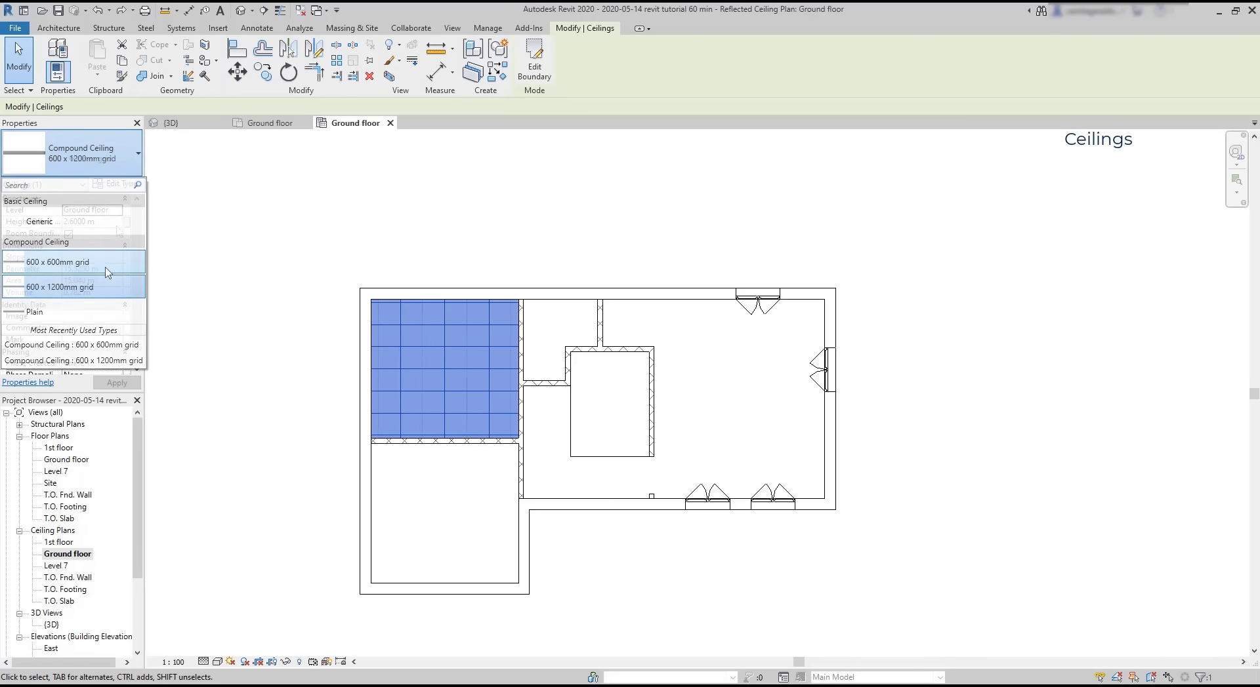
{"action": "left_click", "coordinate": [106, 270]}
Step: Try the Basic Ceiling Generic type on the upper-left room's ceiling
{"action": "left_click", "coordinate": [130, 158]}
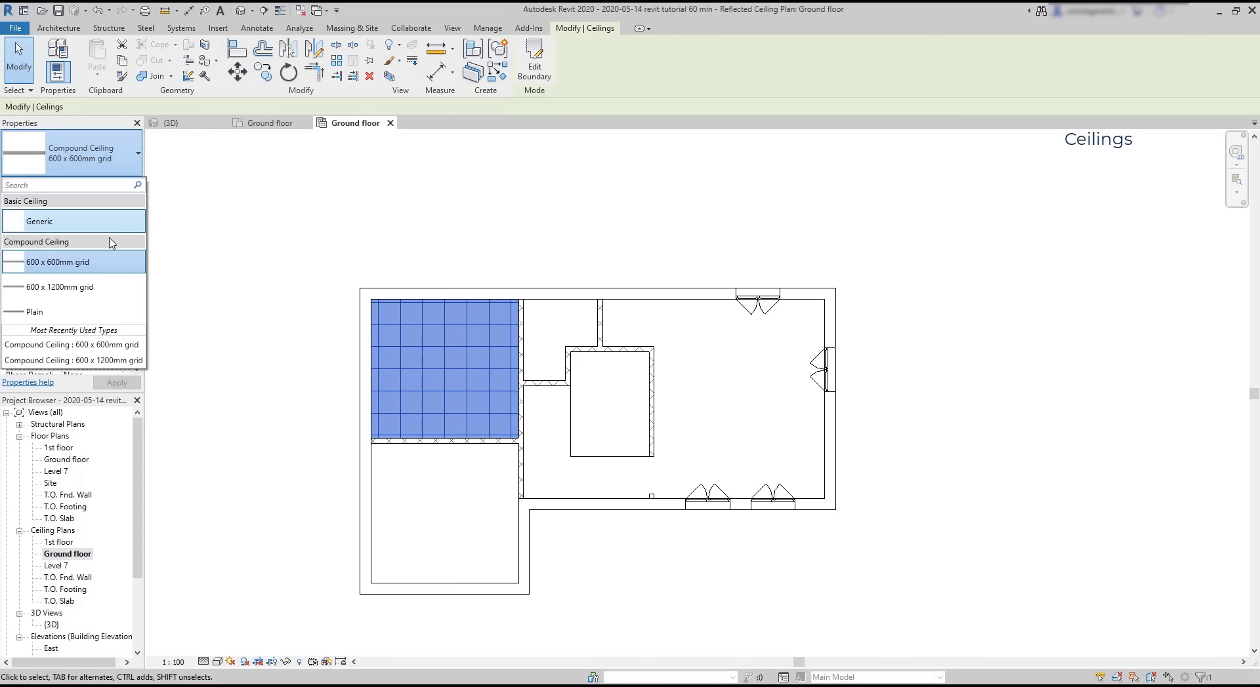
{"action": "left_click", "coordinate": [118, 235]}
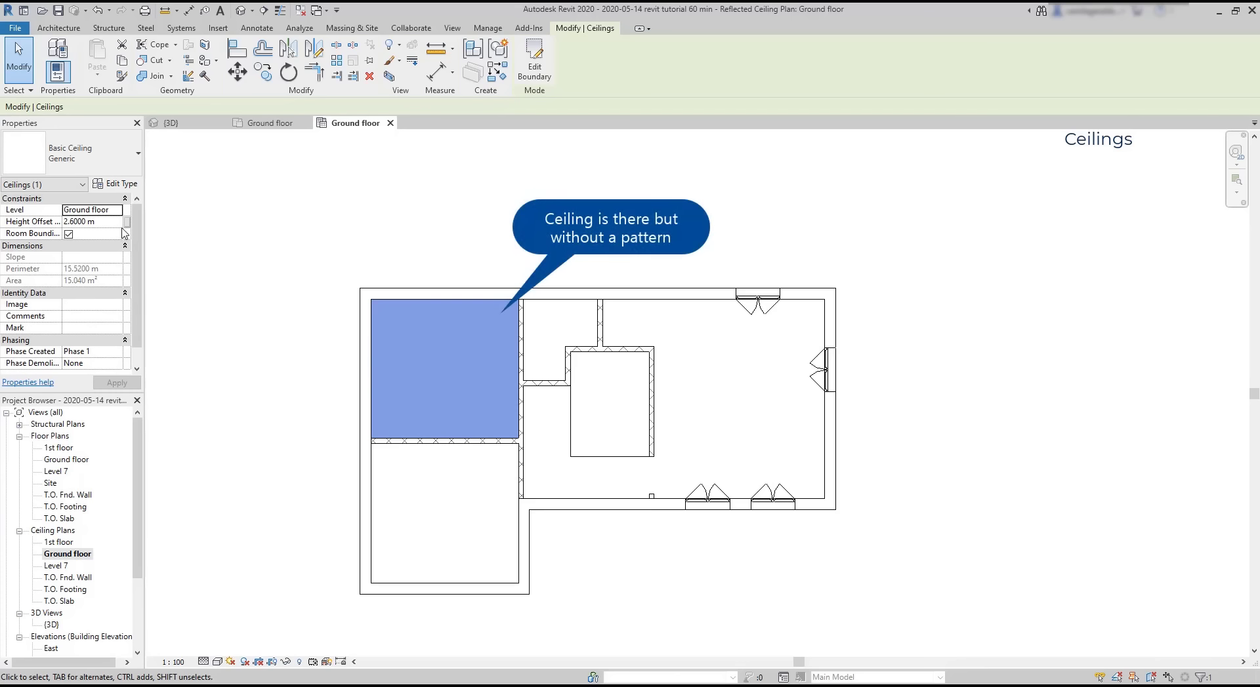
{"action": "left_click", "coordinate": [313, 372]}
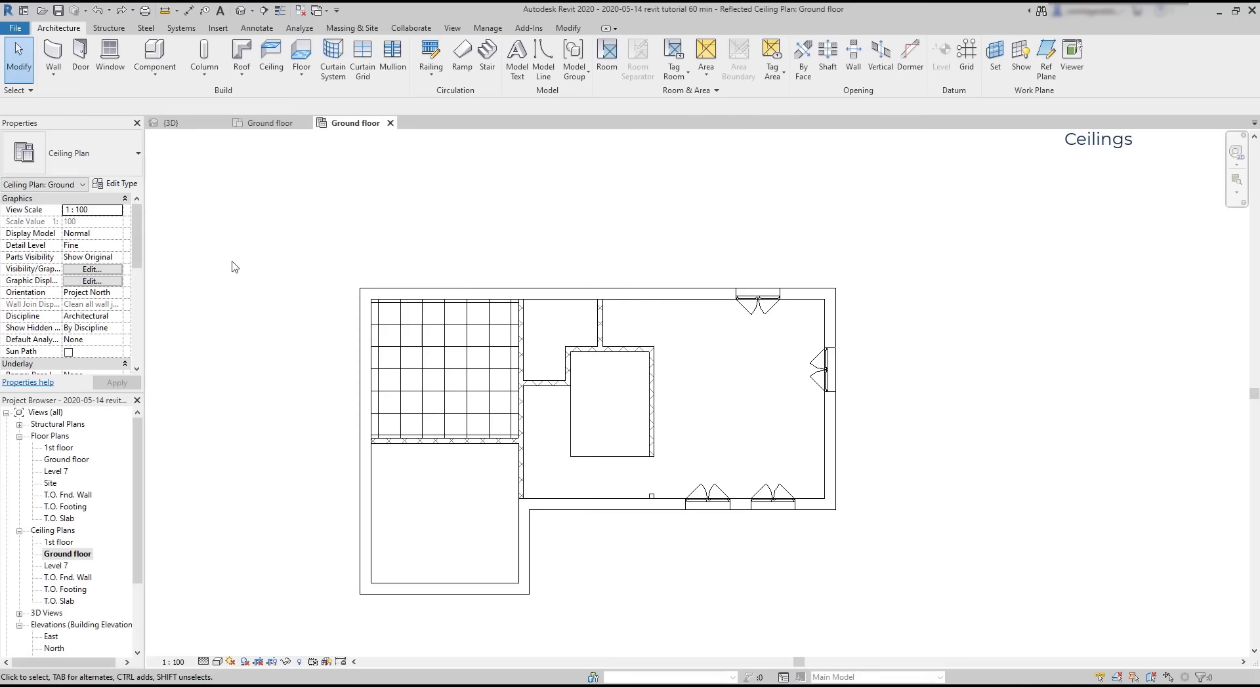
Step: Place automatic 600 x 600mm grid ceilings in the lower-left room and in the small L-shaped room
{"action": "left_click", "coordinate": [270, 53]}
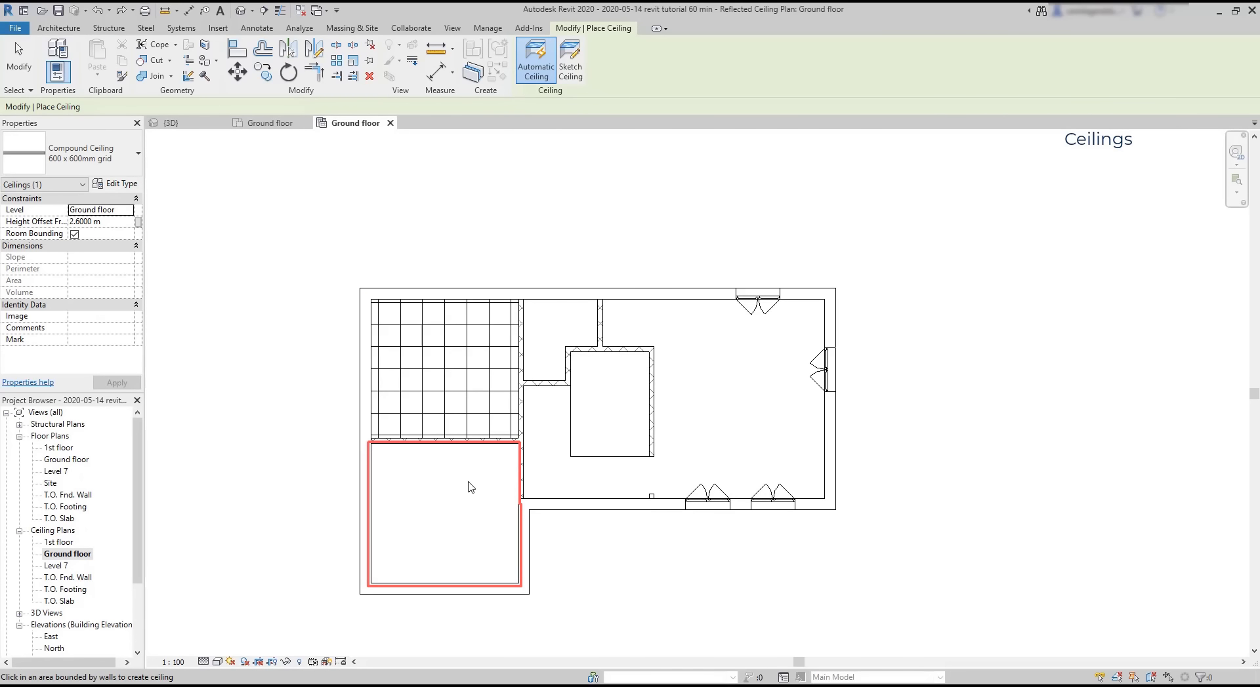
{"action": "left_click", "coordinate": [471, 486]}
{"action": "left_click", "coordinate": [548, 352]}
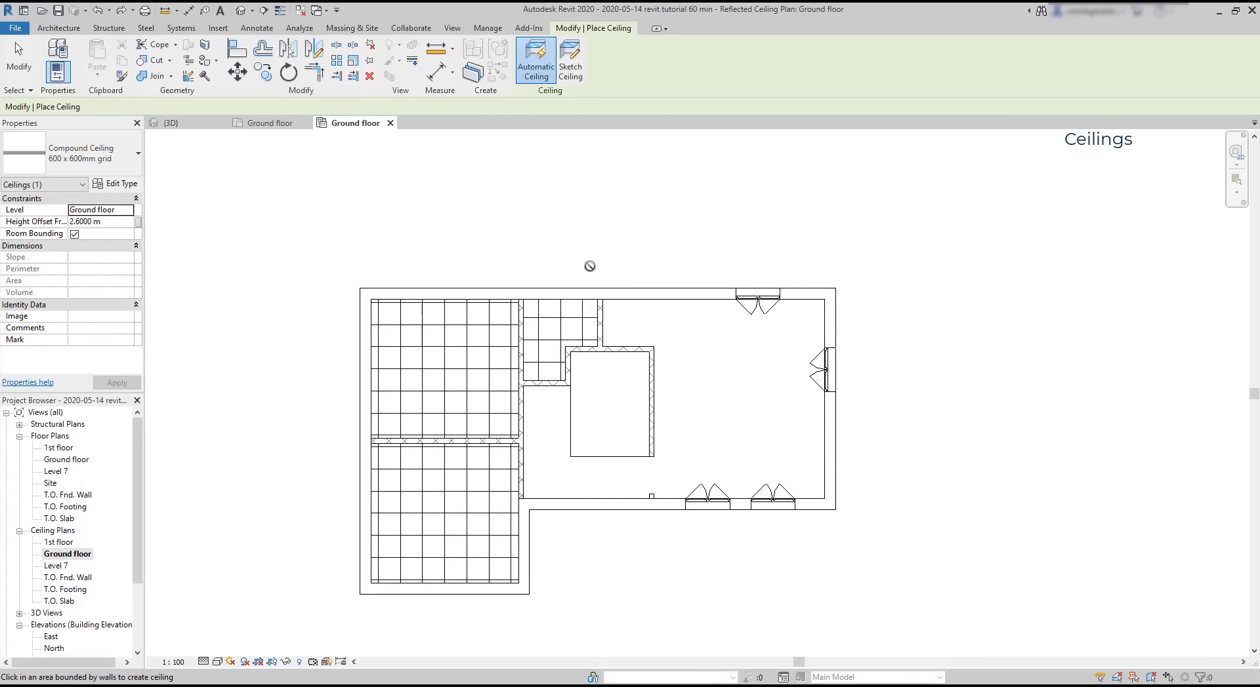
{"action": "key", "text": "Escape"}
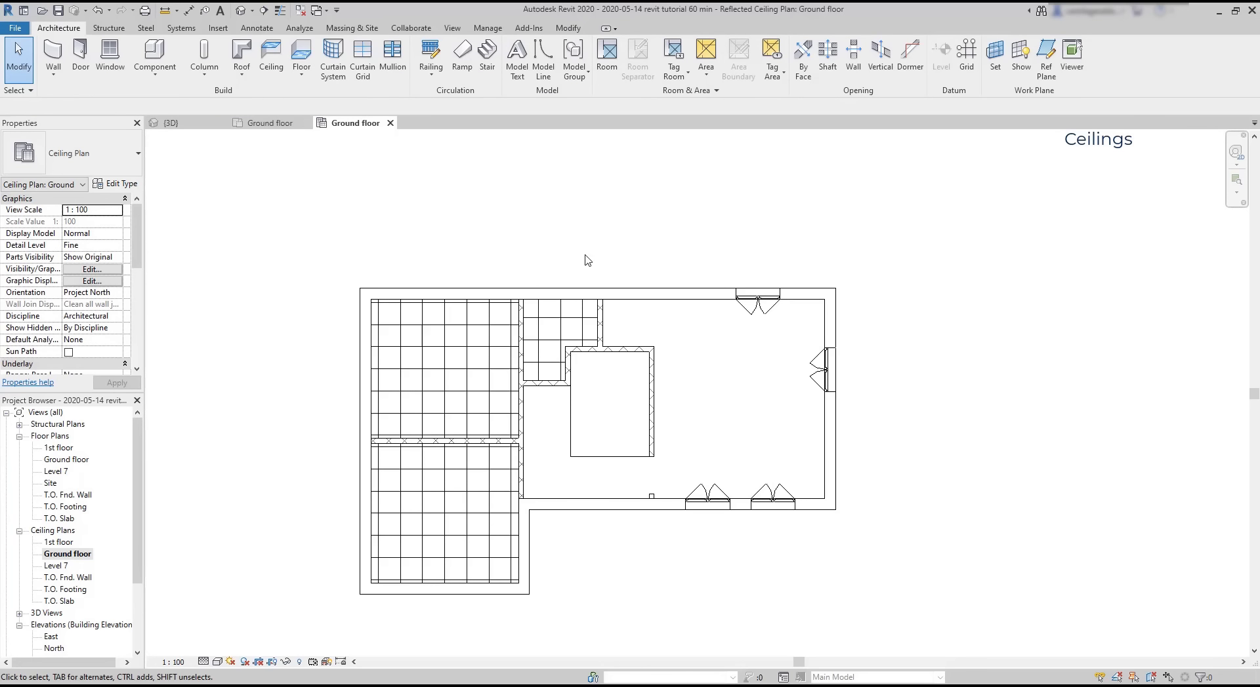
Step: Shift the small L-shaped room's ceiling grid slightly downward by one of its horizontal grid lines
{"action": "left_click", "coordinate": [558, 341]}
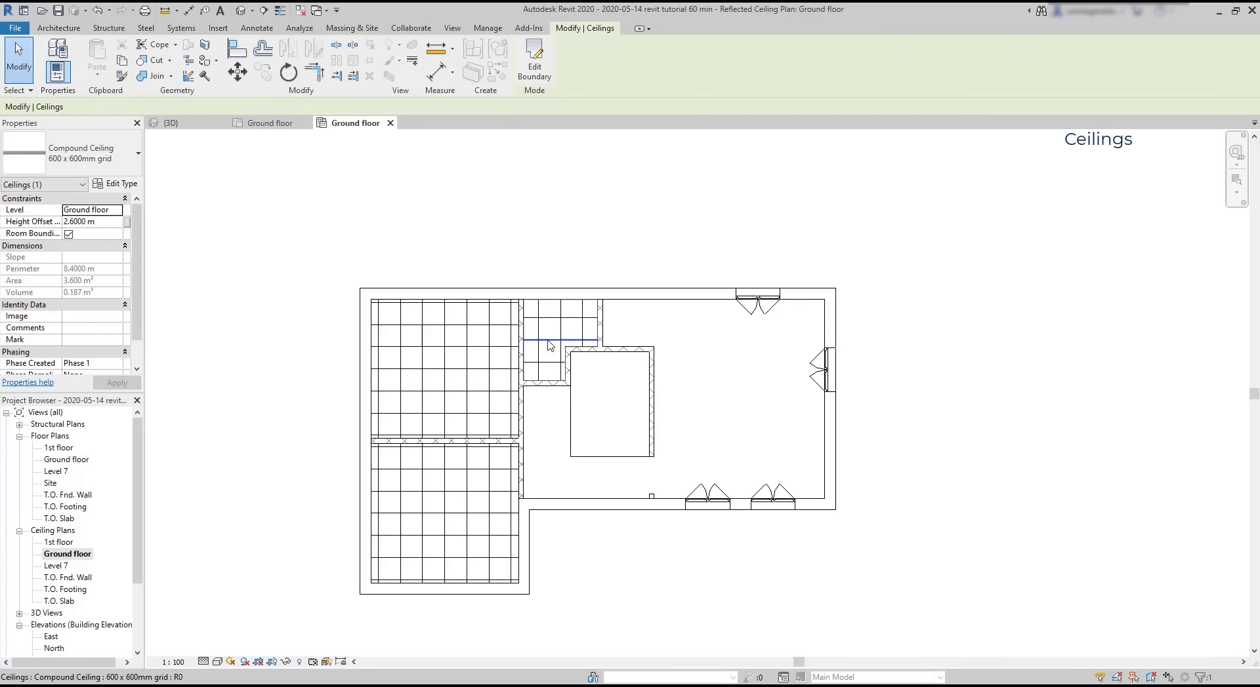
{"action": "scroll", "coordinate": [564, 344], "scroll_direction": "up", "scroll_amount": 4}
{"action": "key", "text": "Escape"}
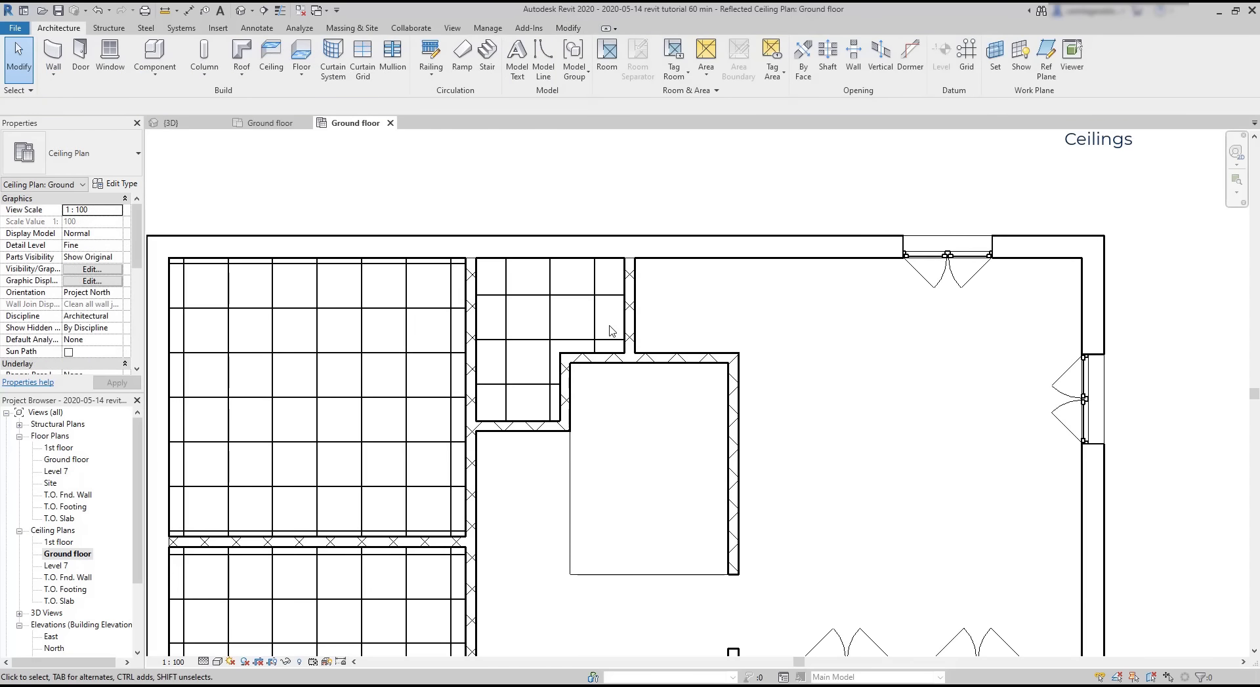
{"action": "left_click", "coordinate": [498, 295]}
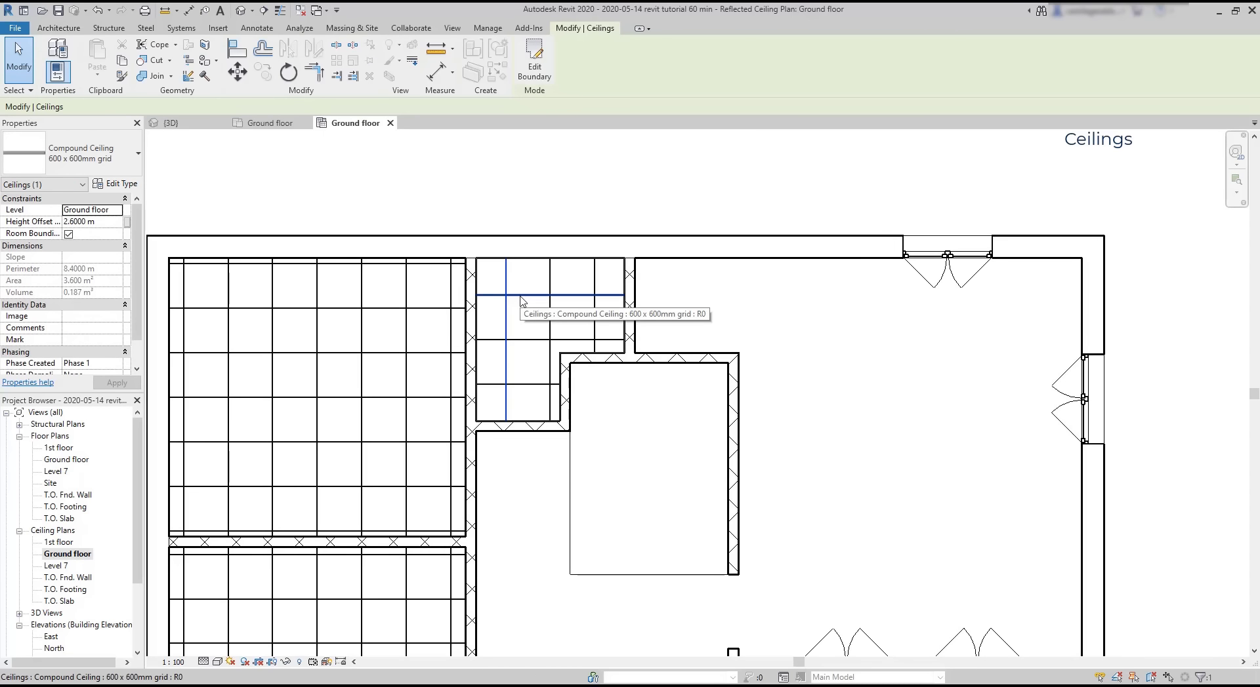
{"action": "key", "text": "Escape"}
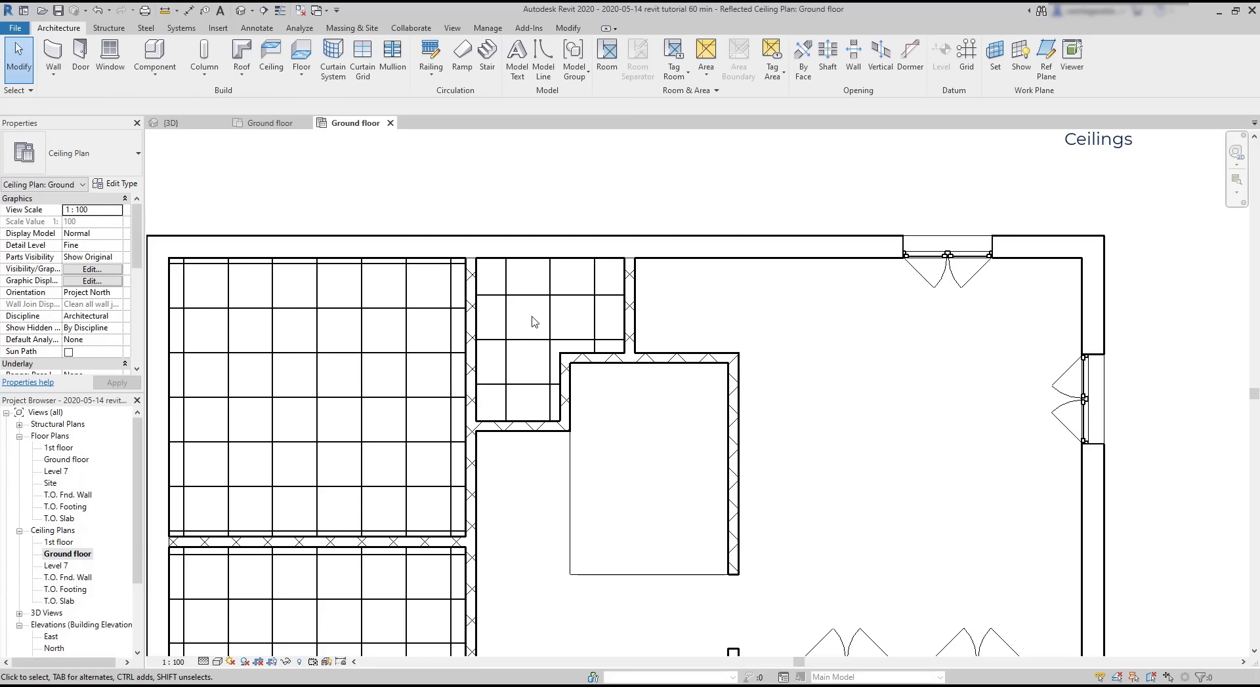
{"action": "left_click", "coordinate": [534, 295]}
{"action": "mouse_move", "coordinate": [534, 295]}
{"action": "left_mouse_down"}
{"action": "mouse_move", "coordinate": [531, 326]}
{"action": "mouse_move", "coordinate": [533, 303]}
{"action": "left_mouse_up"}
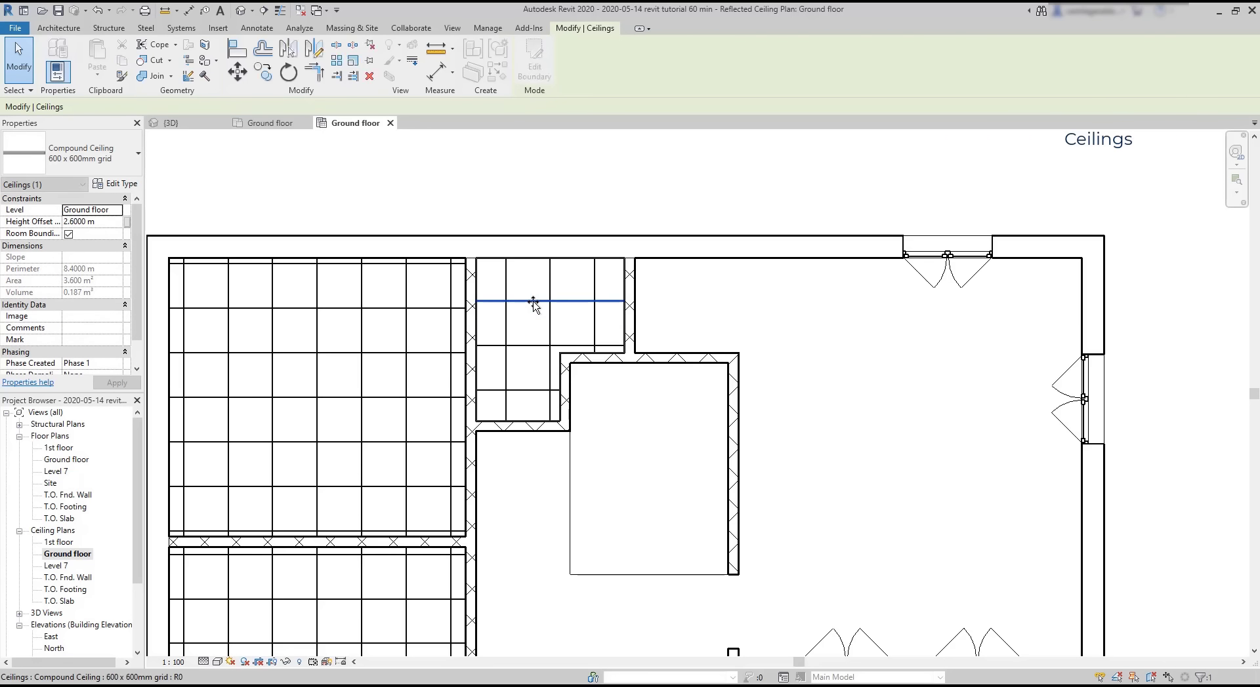
Step: Reposition the small room's ceiling grid with the Move tool, using a point on the selected horizontal grid line as the base
{"action": "key", "text": "m"}
{"action": "key", "text": "v"}
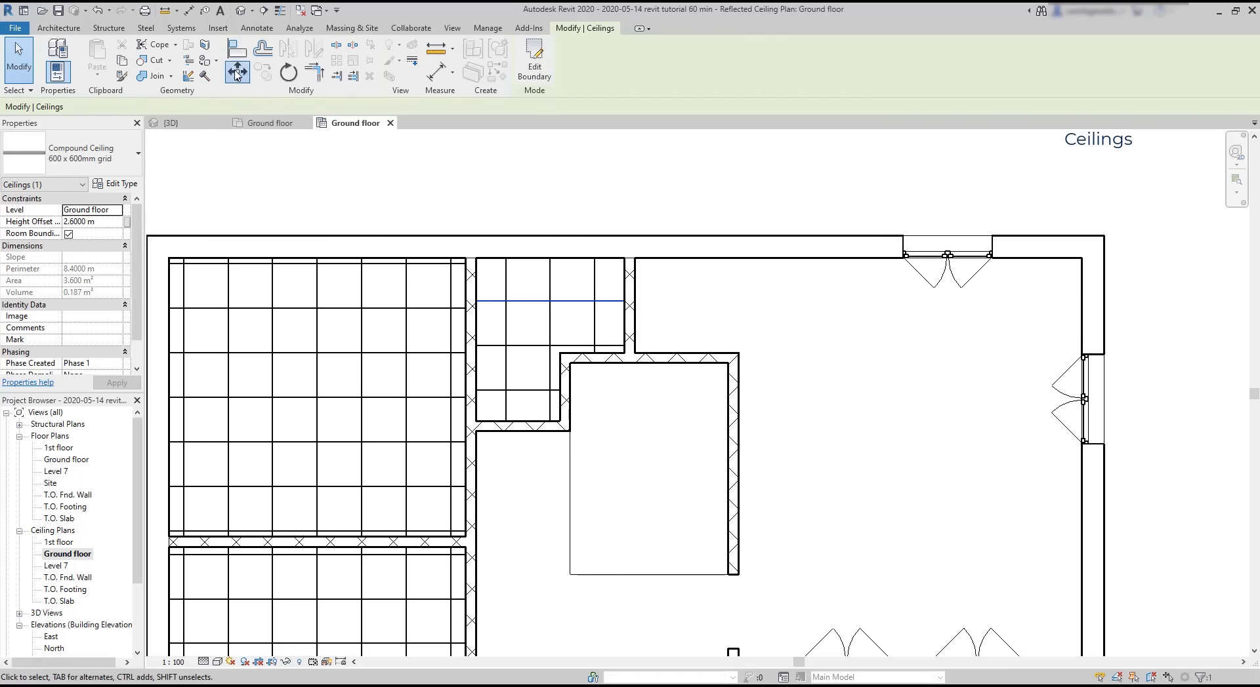
{"action": "left_click", "coordinate": [551, 300]}
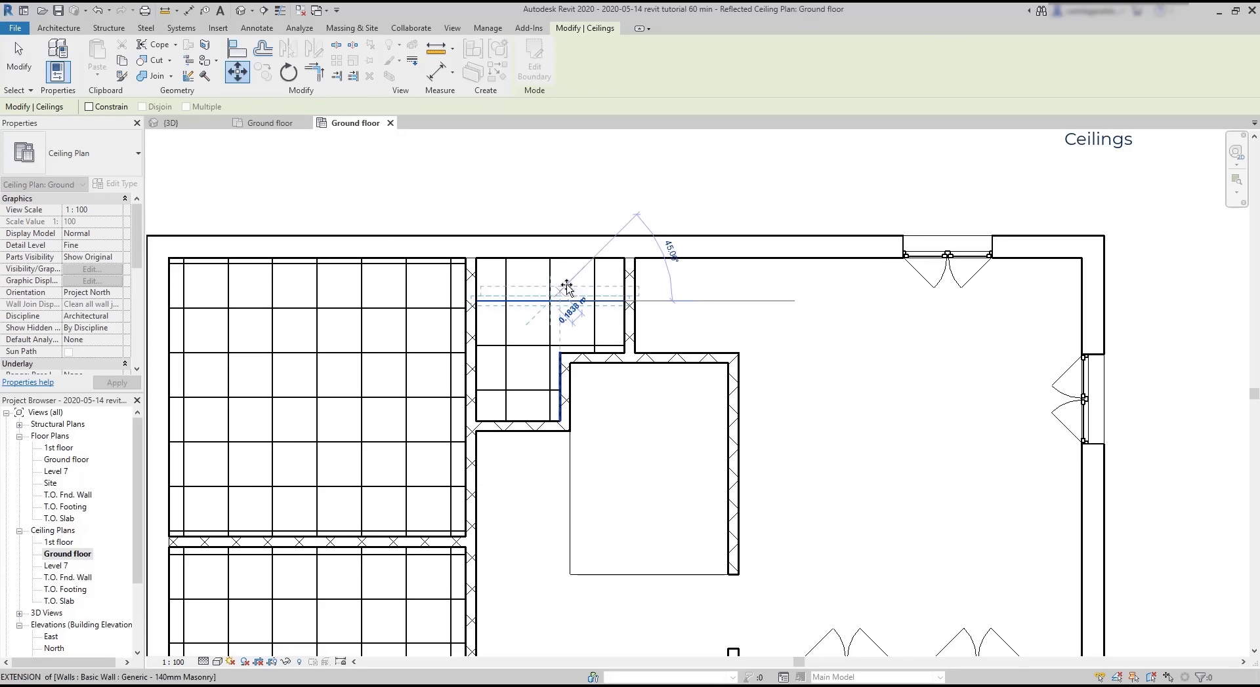
{"action": "key", "text": "Escape"}
{"action": "key", "text": "Escape"}
Step: Select the small L-shaped room's grid ceiling and add the upper-left room's ceiling to the selection
{"action": "scroll", "coordinate": [550, 326], "scroll_direction": "down", "scroll_amount": 3}
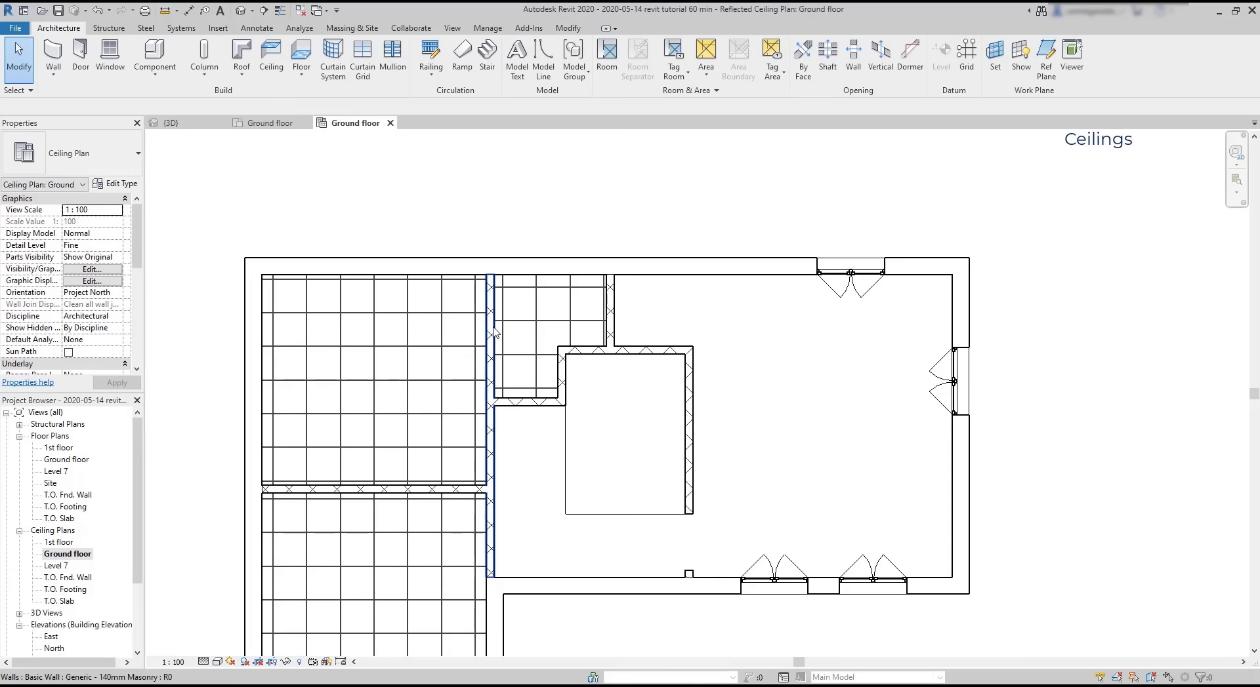
{"action": "key", "text": "Tab"}
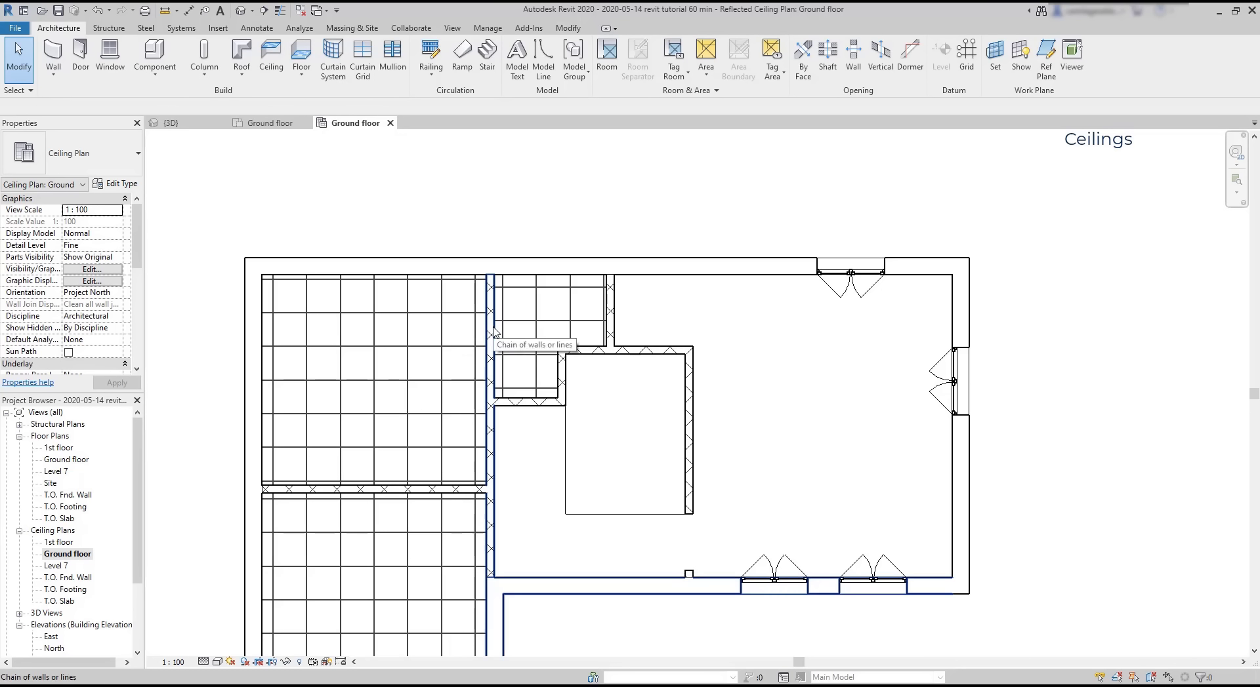
{"action": "key", "text": "Tab"}
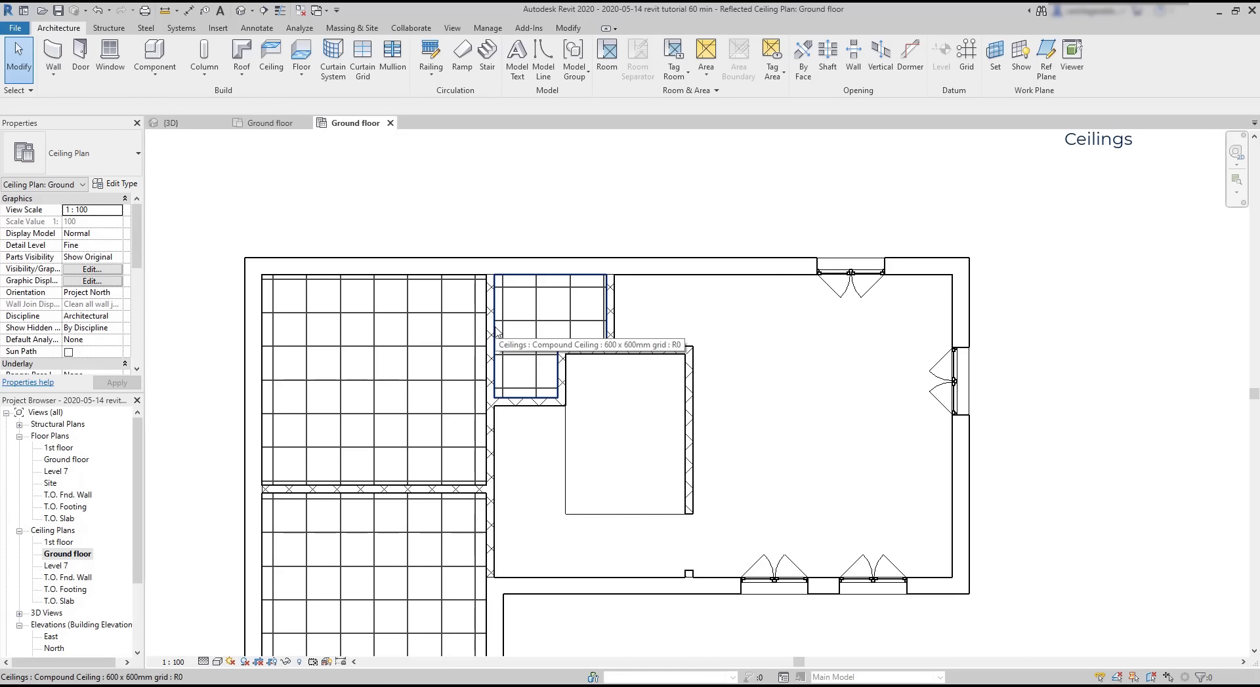
{"action": "left_click", "coordinate": [495, 331]}
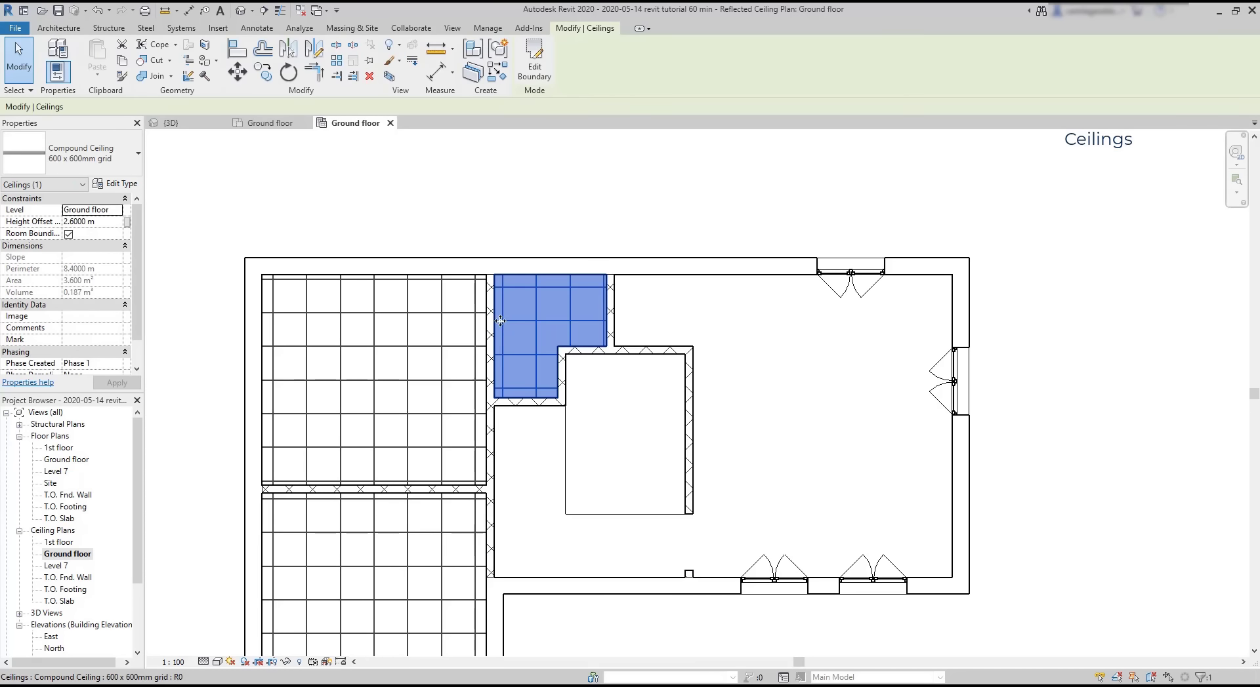
{"action": "scroll", "coordinate": [563, 212], "scroll_direction": "down", "scroll_amount": 2}
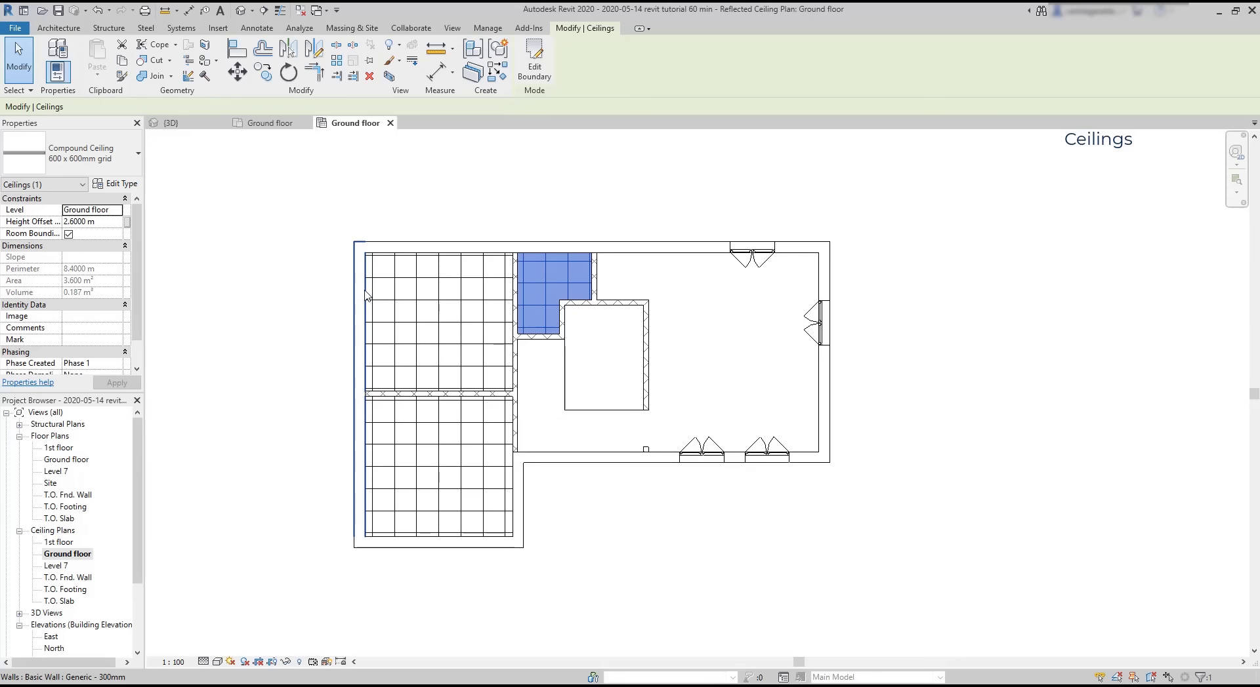
{"action": "key", "text": "Tab"}
{"action": "key", "text": "Tab"}
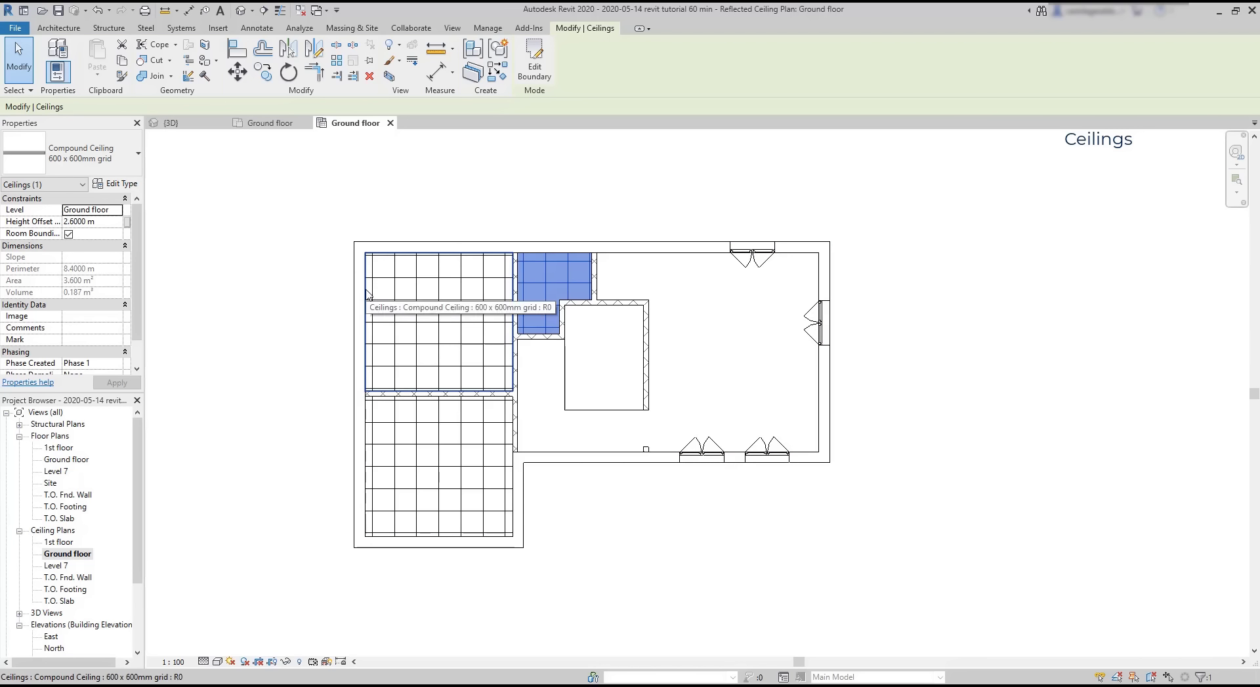
{"action": "left_click", "coordinate": [366, 295], "text": "ctrl"}
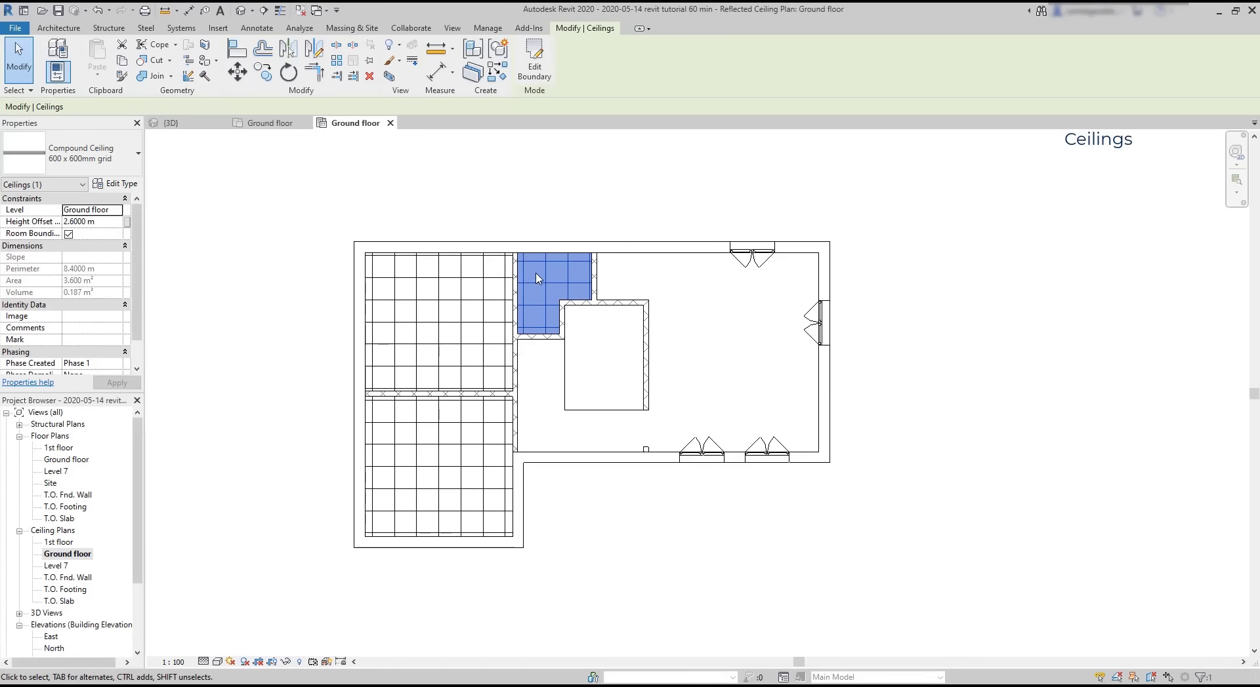
Step: Select all instances of the small room's ceiling type that are visible in the view
{"action": "right_click", "coordinate": [535, 274]}
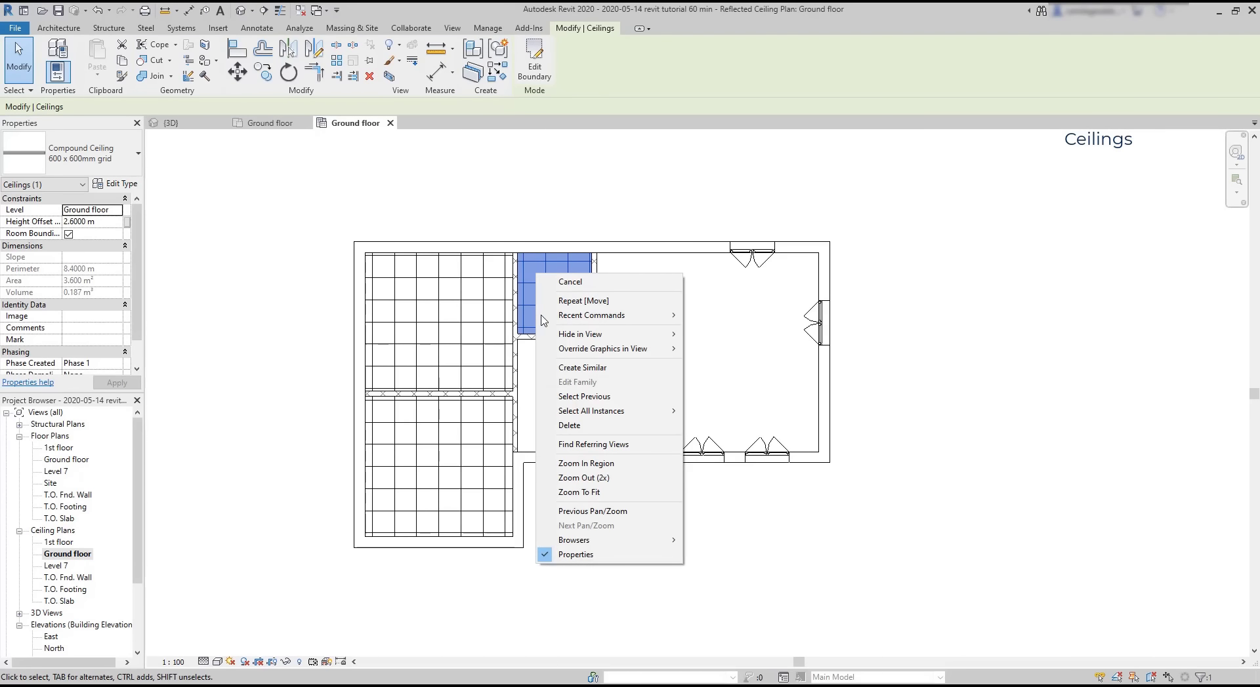
{"action": "mouse_move", "coordinate": [651, 411]}
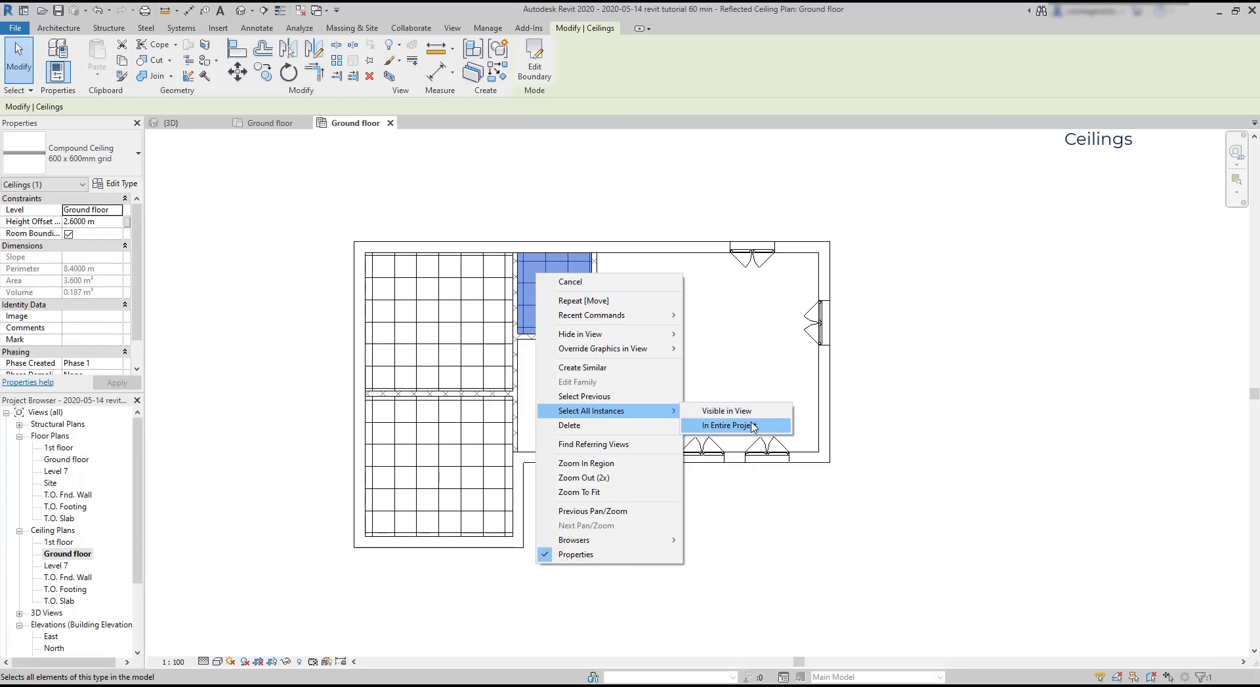
{"action": "left_click", "coordinate": [757, 415]}
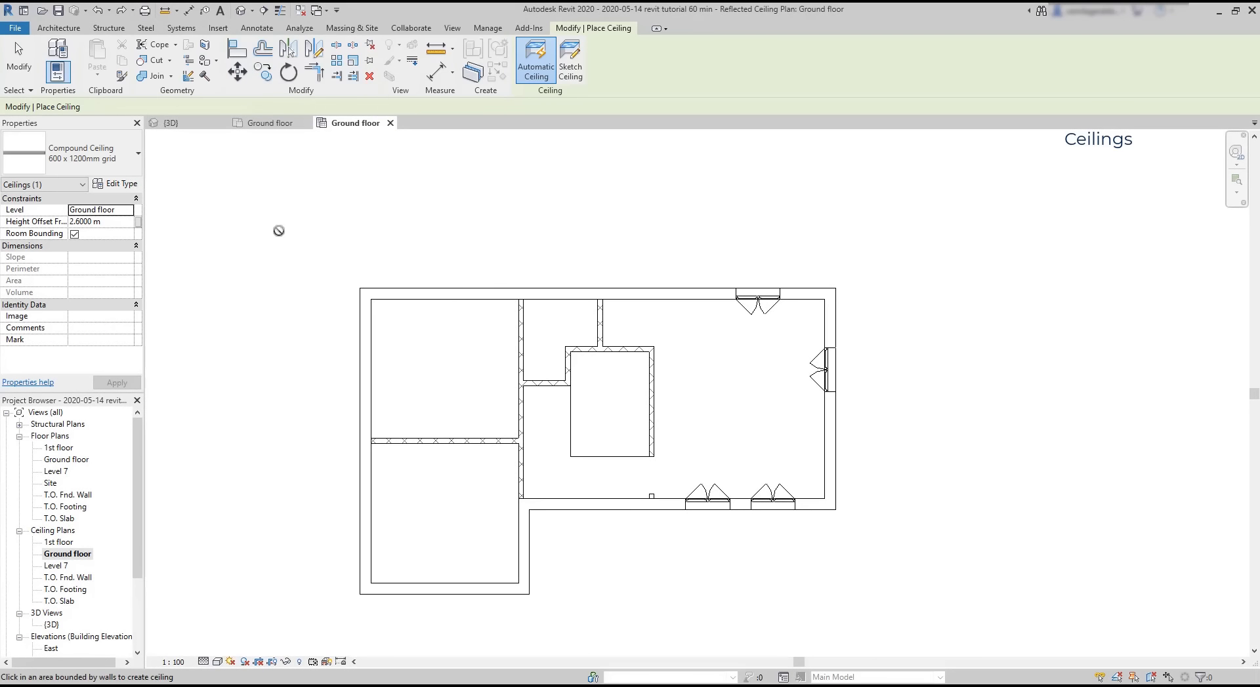
Step: Try an automatic ceiling of the Basic Ceiling Generic type in the upper-left room
{"action": "left_click", "coordinate": [137, 172]}
{"action": "scroll", "coordinate": [137, 175], "scroll_direction": "up", "scroll_amount": 1}
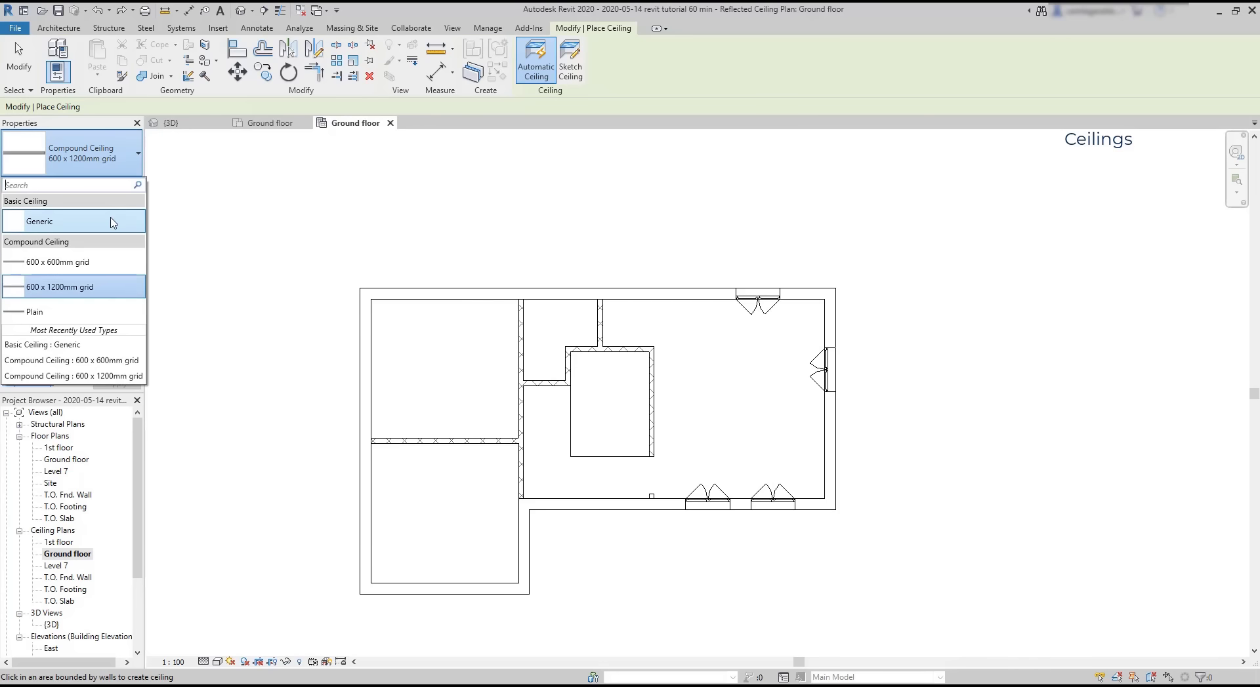
{"action": "left_click", "coordinate": [112, 221]}
{"action": "left_click", "coordinate": [373, 354]}
Step: Place an automatic 600 x 600mm grid ceiling in the upper-left room
{"action": "left_click", "coordinate": [91, 269]}
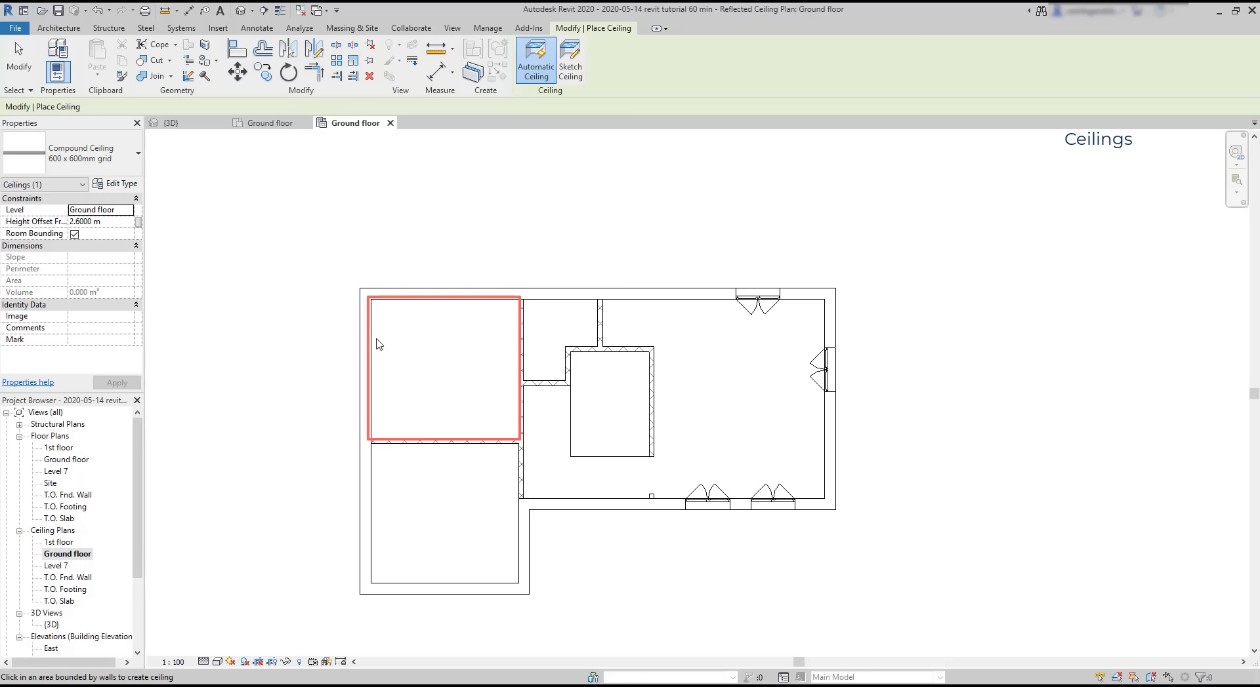
{"action": "left_click", "coordinate": [378, 343]}
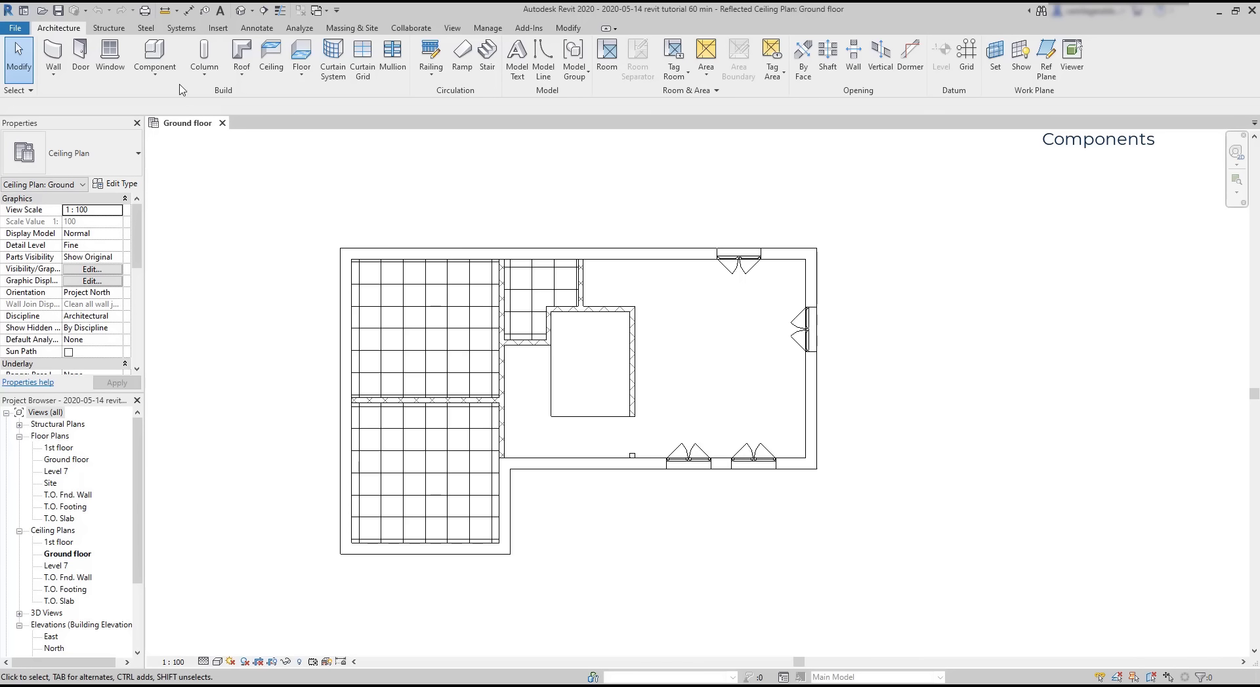
Step: Start placing a component, look through the available component types, and open the Load Family dialog
{"action": "left_click", "coordinate": [152, 56]}
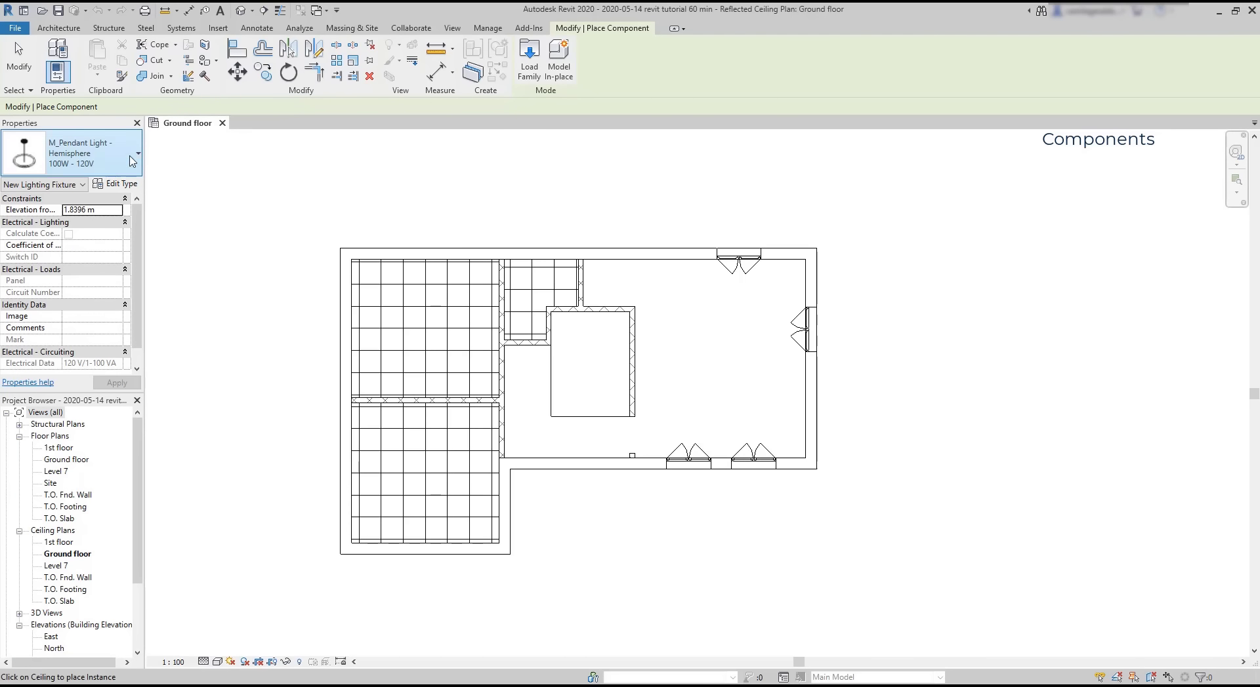
{"action": "left_click", "coordinate": [92, 153]}
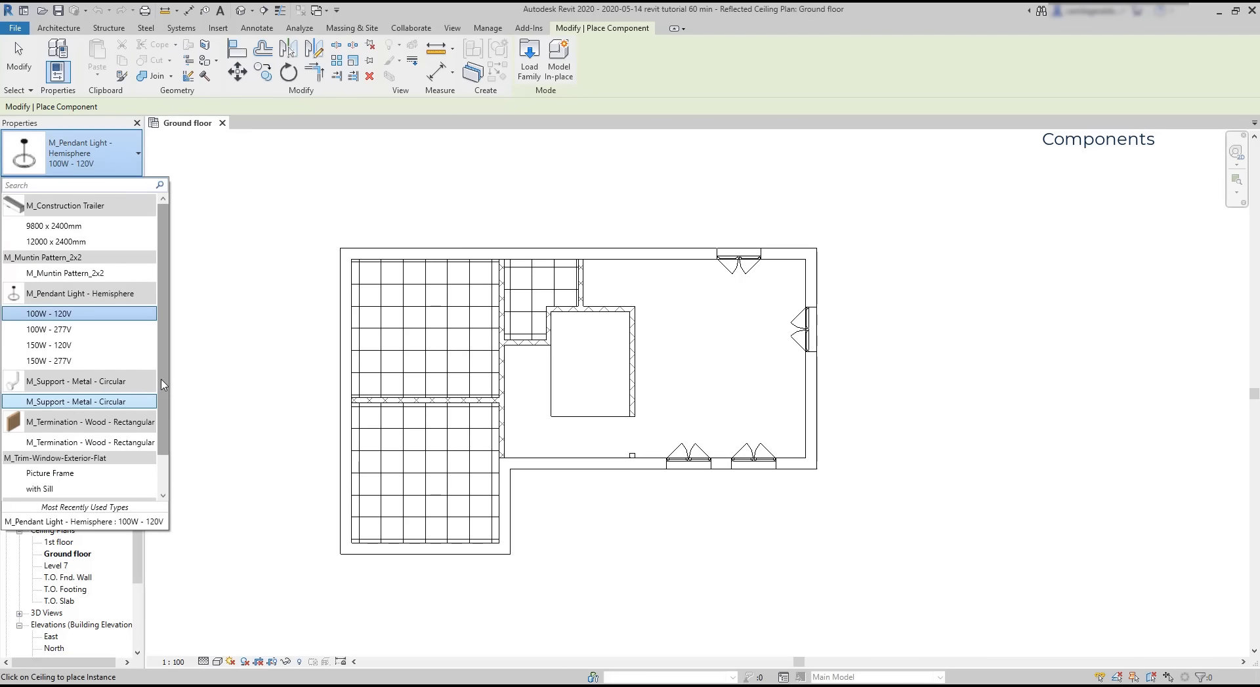
{"action": "scroll", "coordinate": [163, 413], "scroll_direction": "down", "scroll_amount": 1}
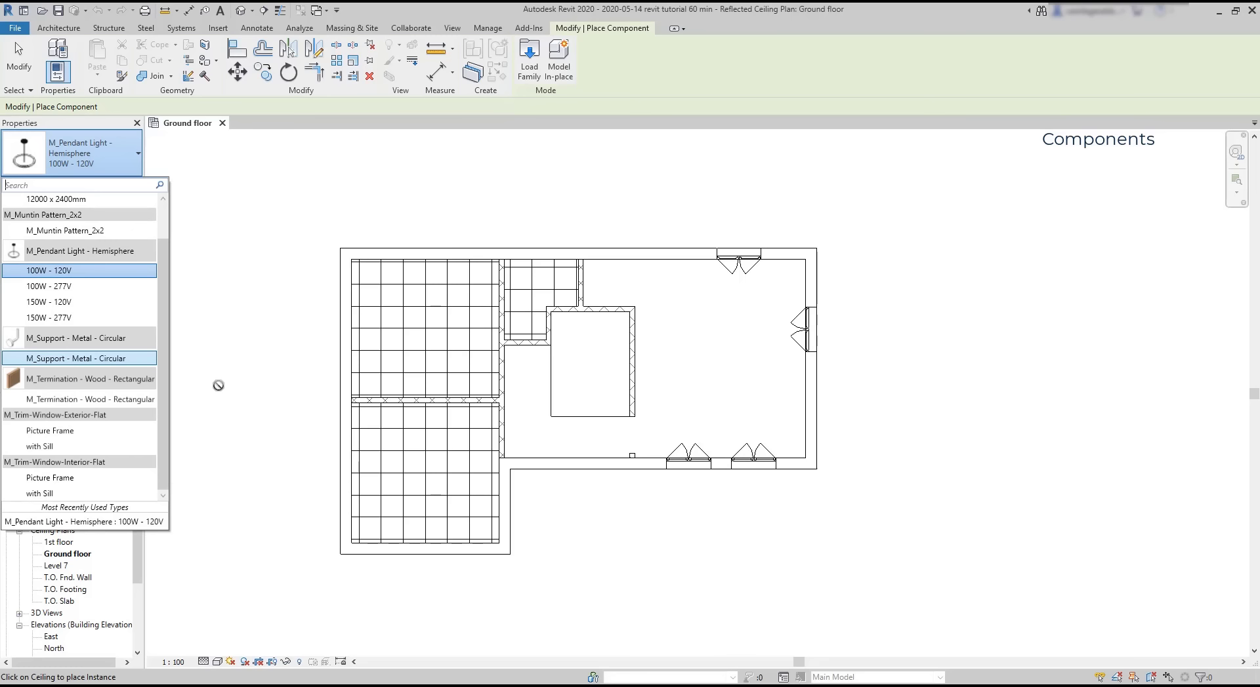
{"action": "left_click", "coordinate": [302, 249]}
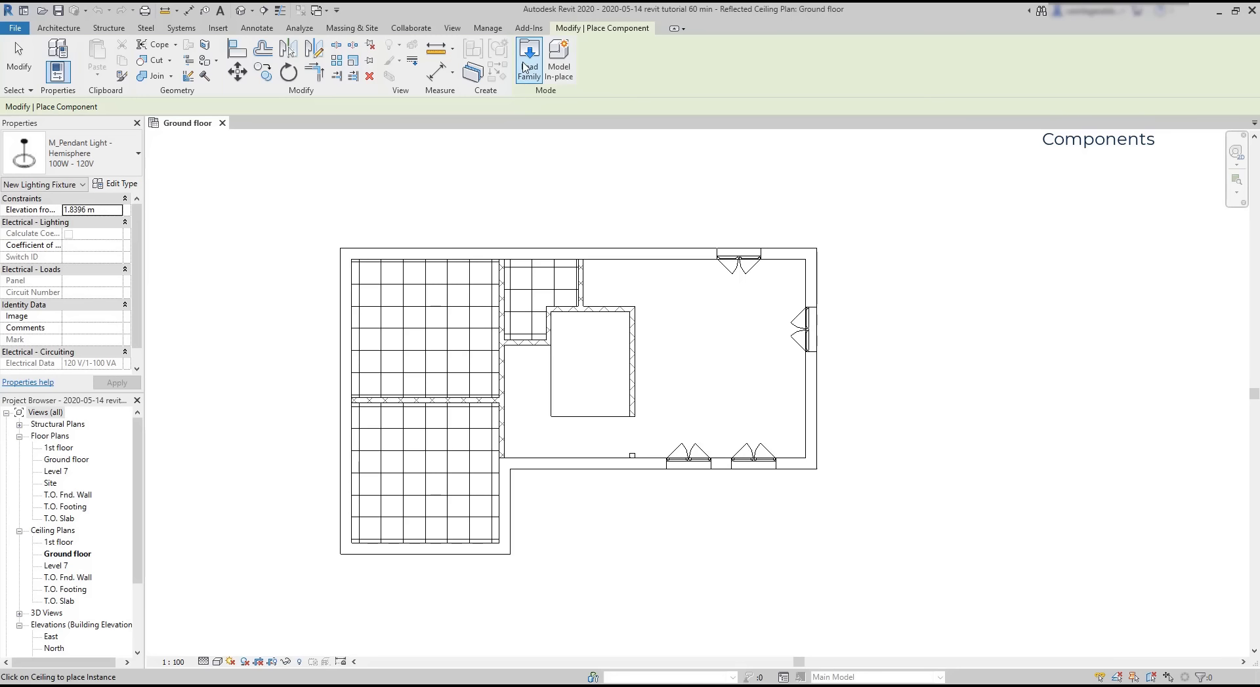
{"action": "left_click", "coordinate": [525, 67]}
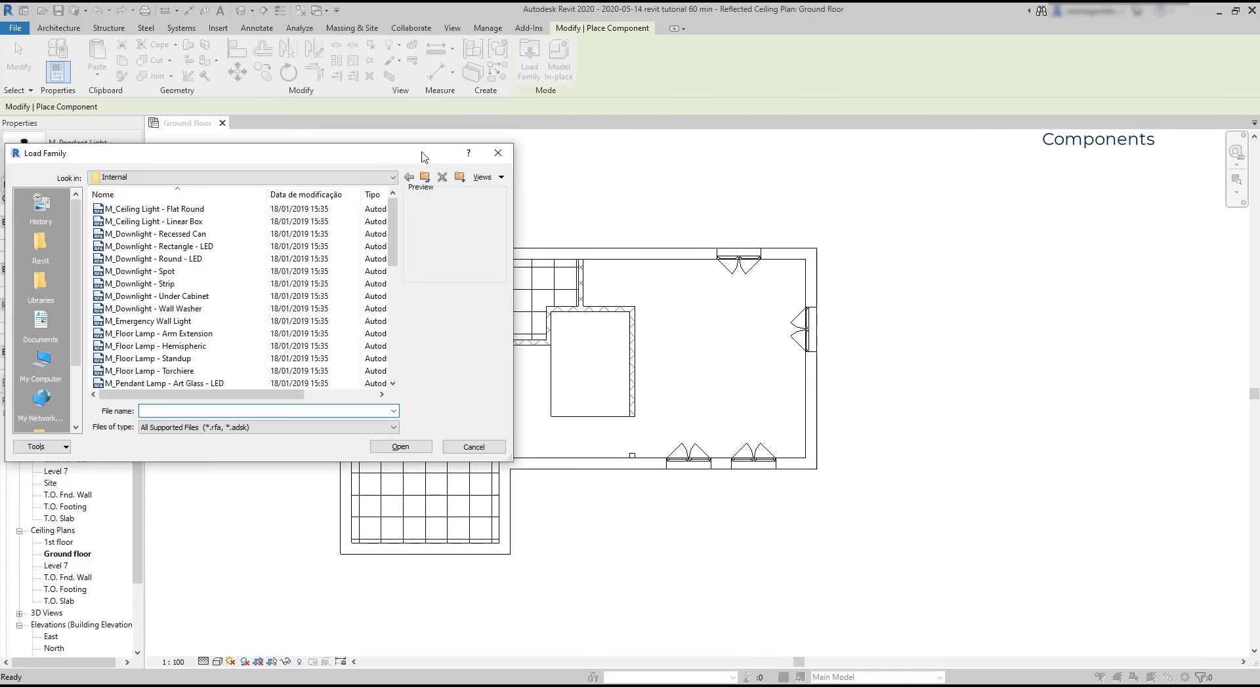
{"action": "left_click_drag", "start_coordinate": [423, 156], "coordinate": [594, 156]}
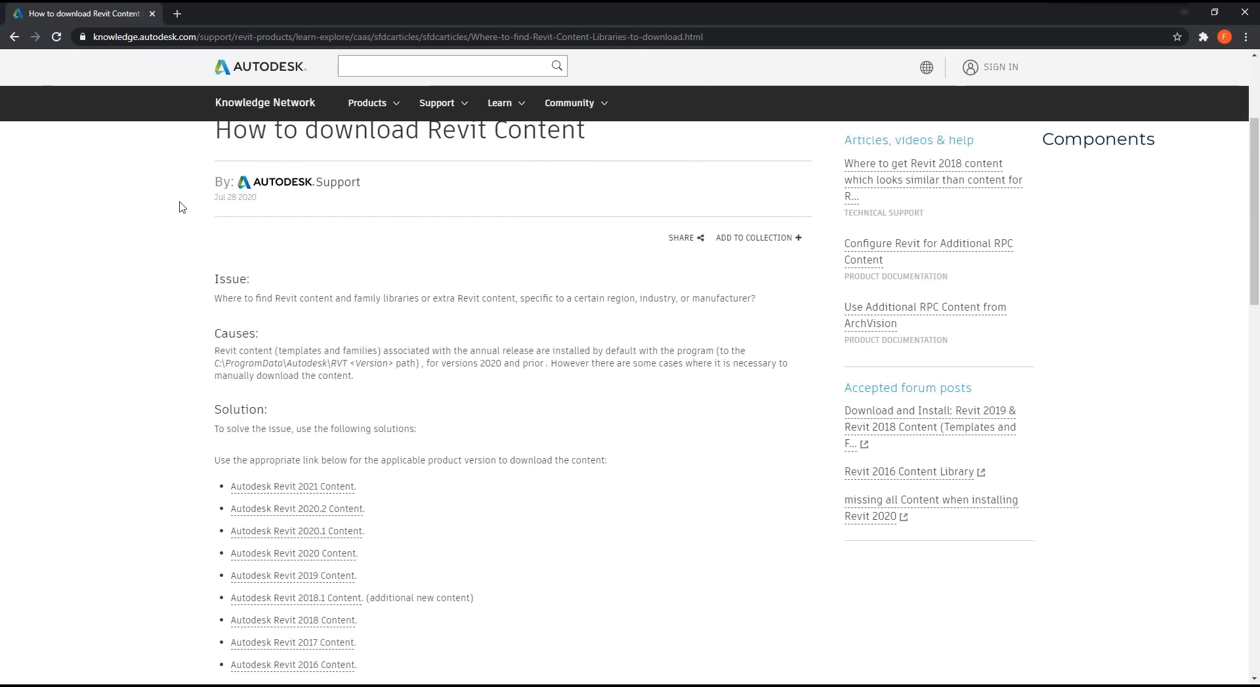
Step: Switch to the web browser, open the Autodesk Revit 2020 Content page and look through its library downloads by country and language
{"action": "left_click", "coordinate": [268, 555]}
{"action": "scroll", "coordinate": [166, 389], "scroll_direction": "down", "scroll_amount": 3}
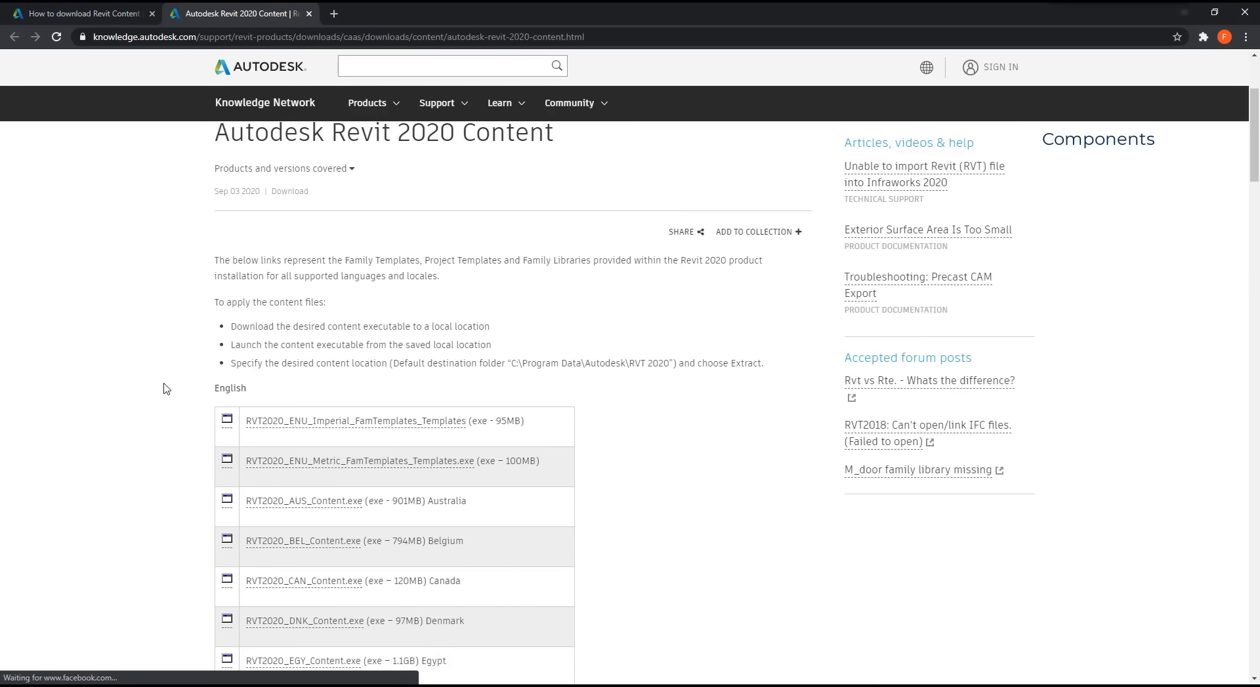
{"action": "scroll", "coordinate": [166, 389], "scroll_direction": "down", "scroll_amount": 6}
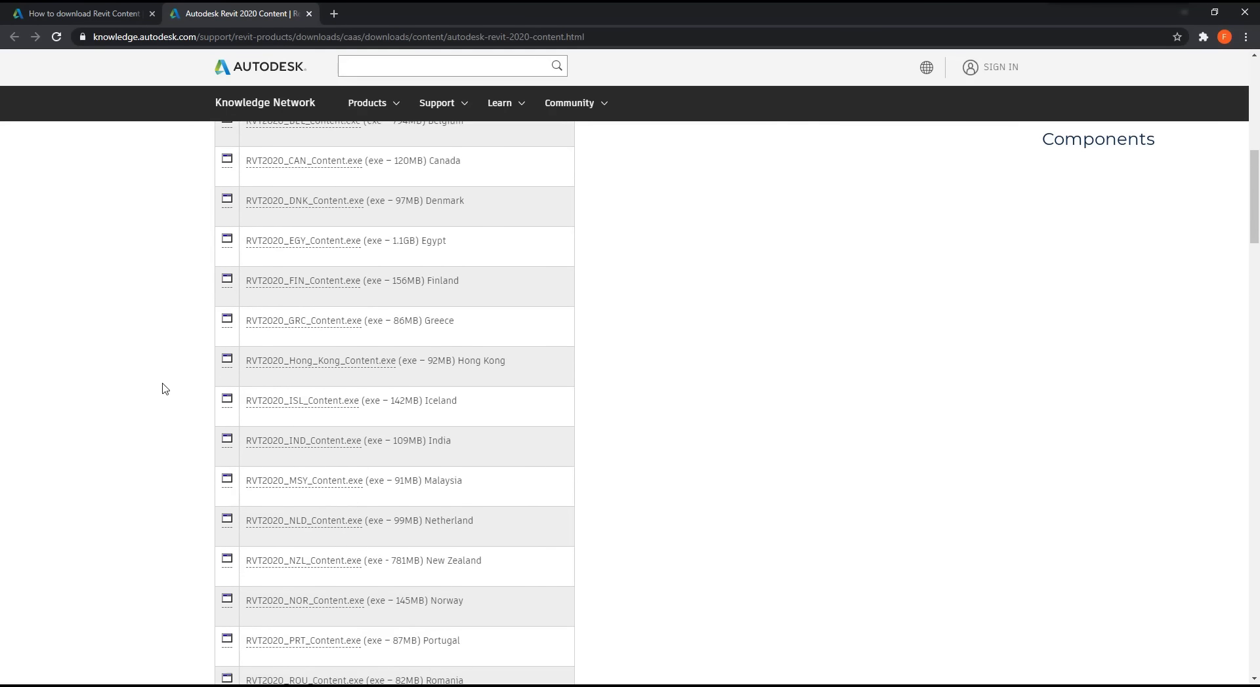
{"action": "scroll", "coordinate": [165, 389], "scroll_direction": "down", "scroll_amount": 8}
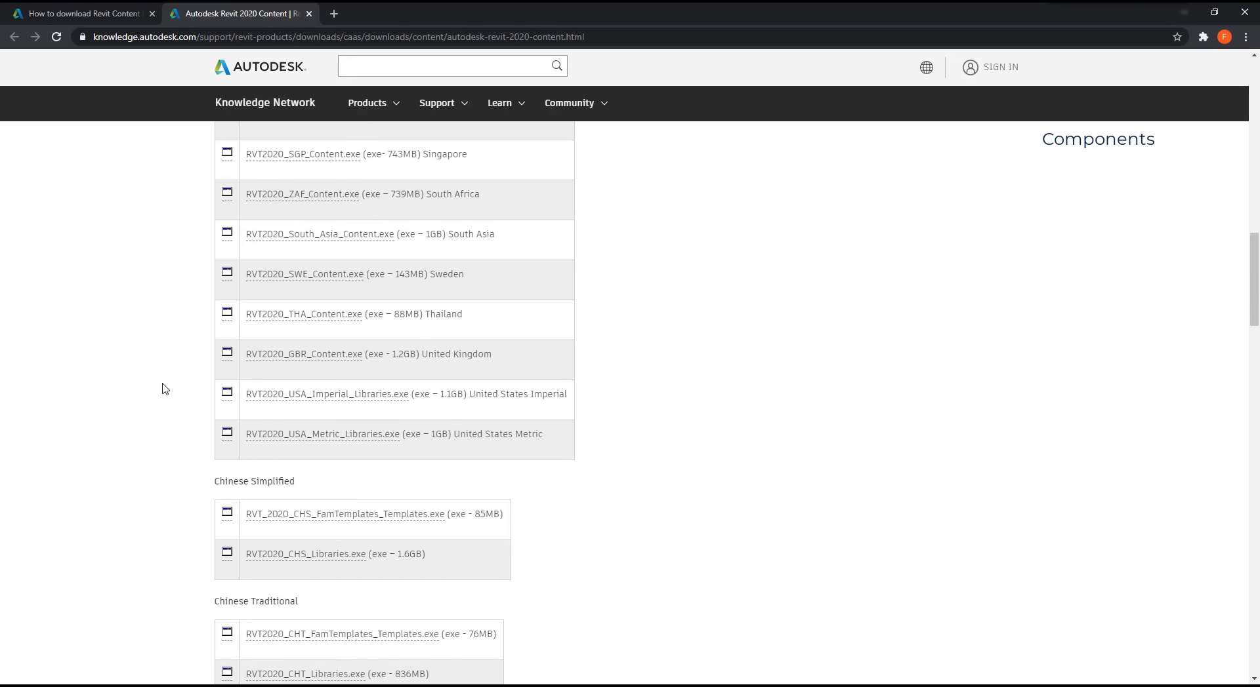
{"action": "scroll", "coordinate": [165, 389], "scroll_direction": "down", "scroll_amount": 7}
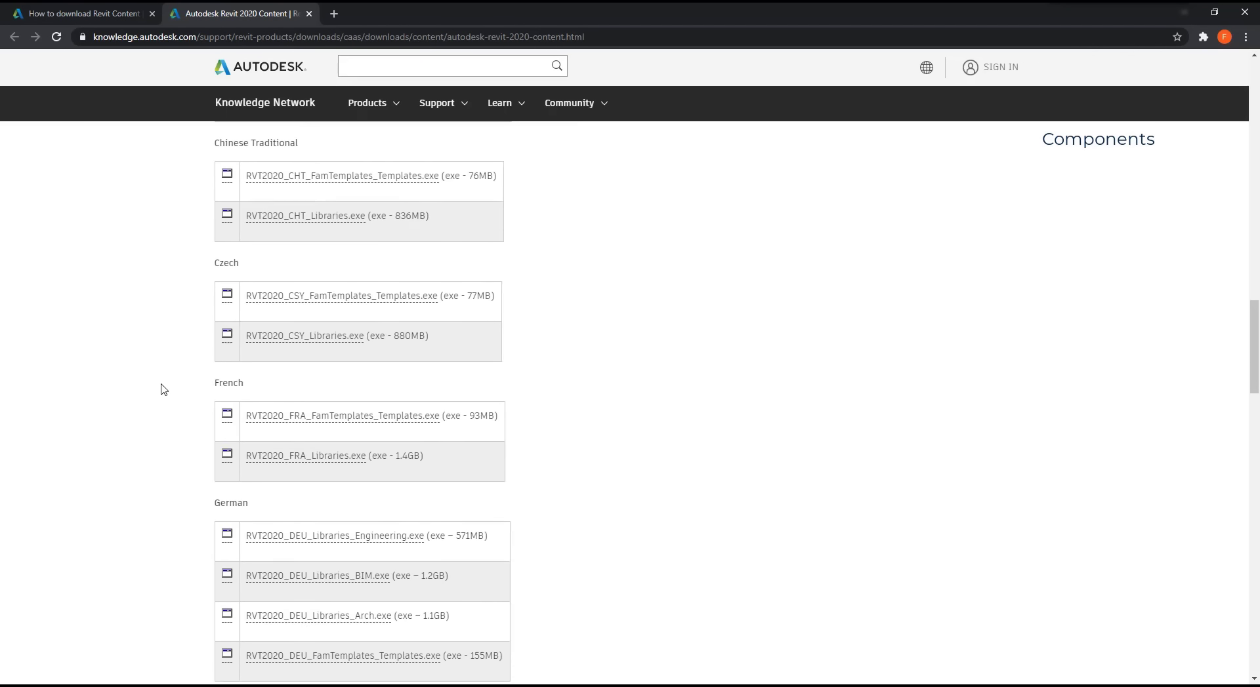
{"action": "scroll", "coordinate": [164, 389], "scroll_direction": "down", "scroll_amount": 2}
{"action": "scroll", "coordinate": [163, 390], "scroll_direction": "down", "scroll_amount": 2}
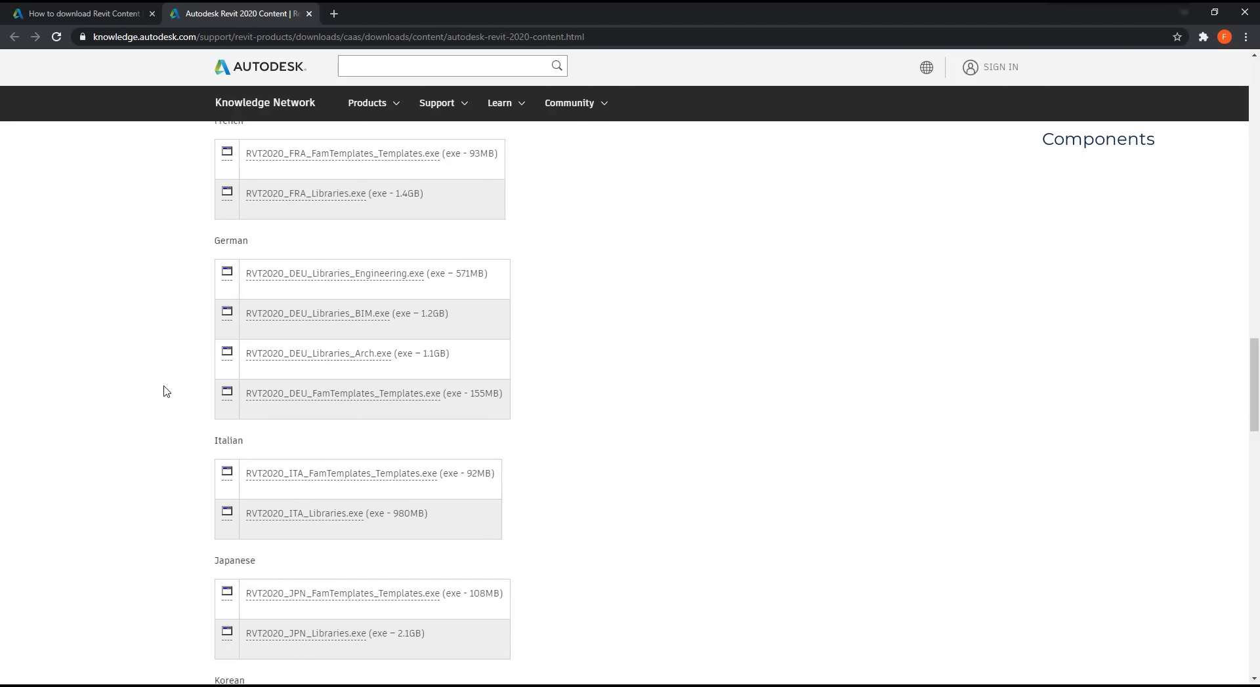
{"action": "scroll", "coordinate": [166, 392], "scroll_direction": "down", "scroll_amount": 2}
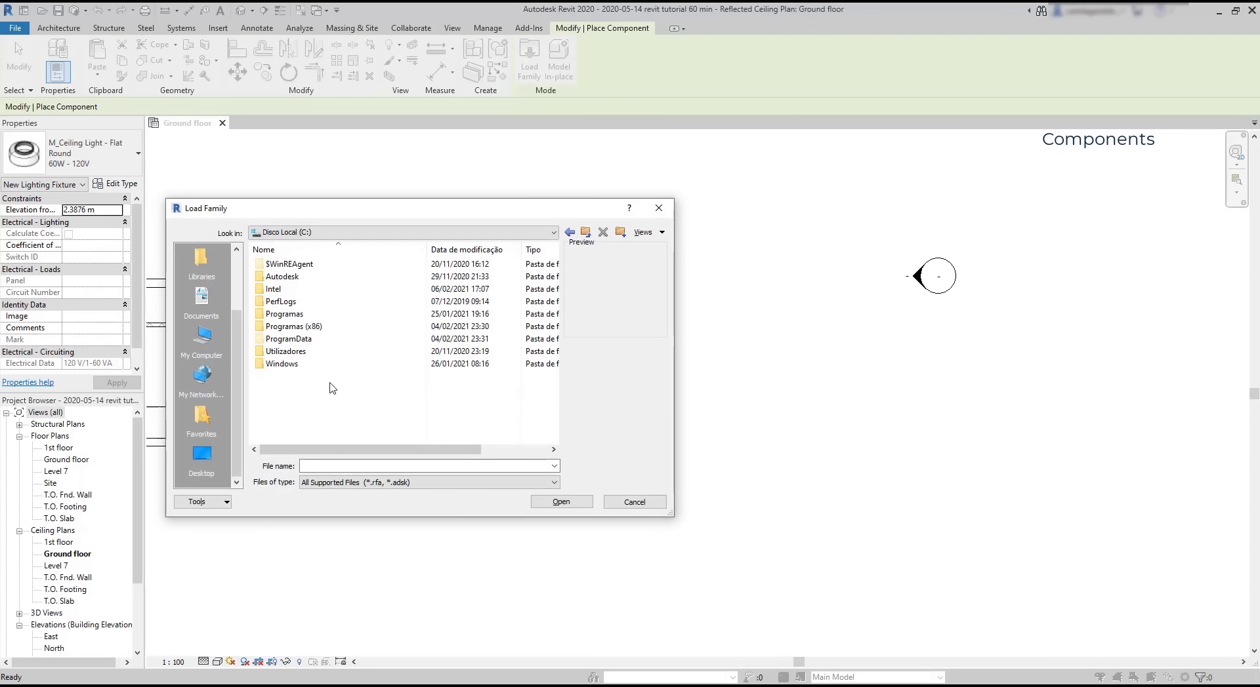
Step: Switch back to Revit and browse for families in the C: drive folder ProgramData\Autodesk\RVT 2020\Libraries
{"action": "double_click", "coordinate": [308, 339]}
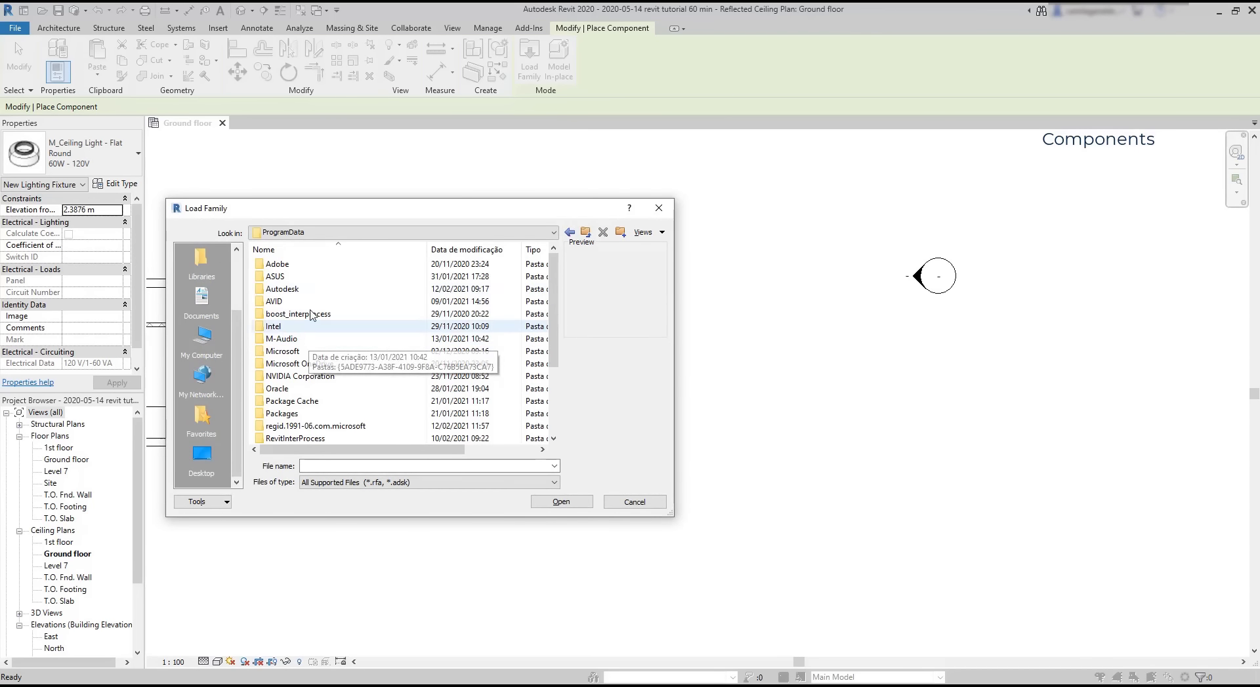
{"action": "double_click", "coordinate": [316, 290]}
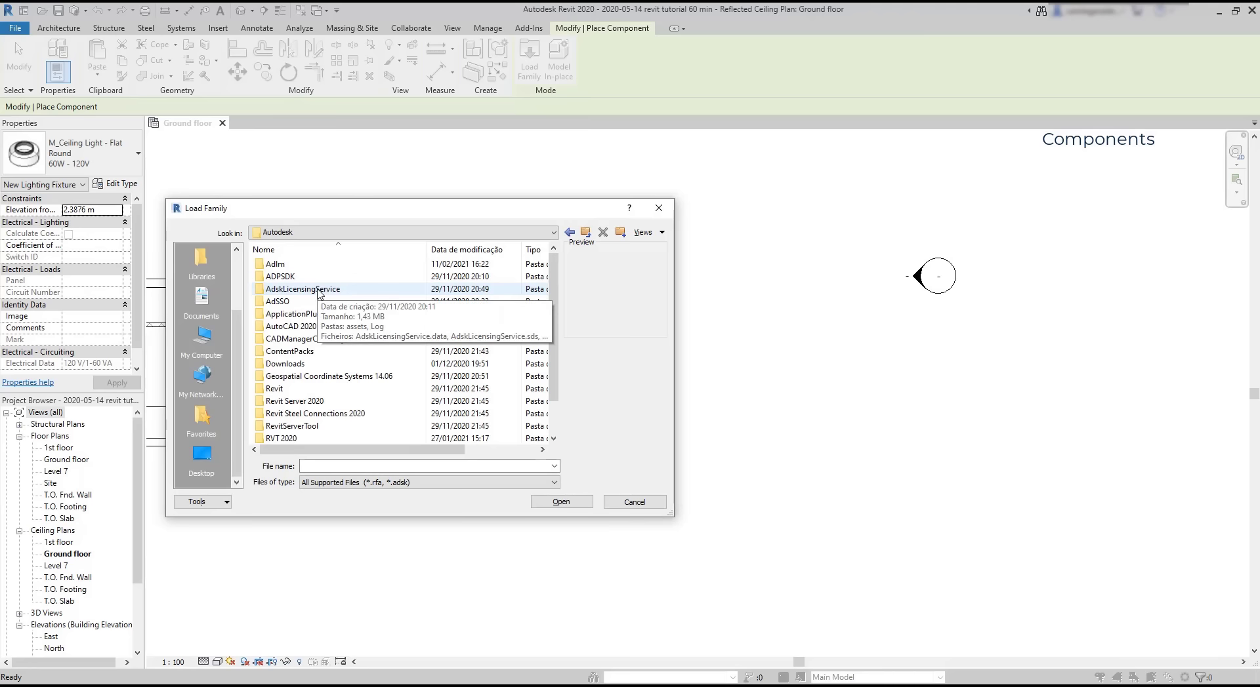
{"action": "double_click", "coordinate": [295, 440]}
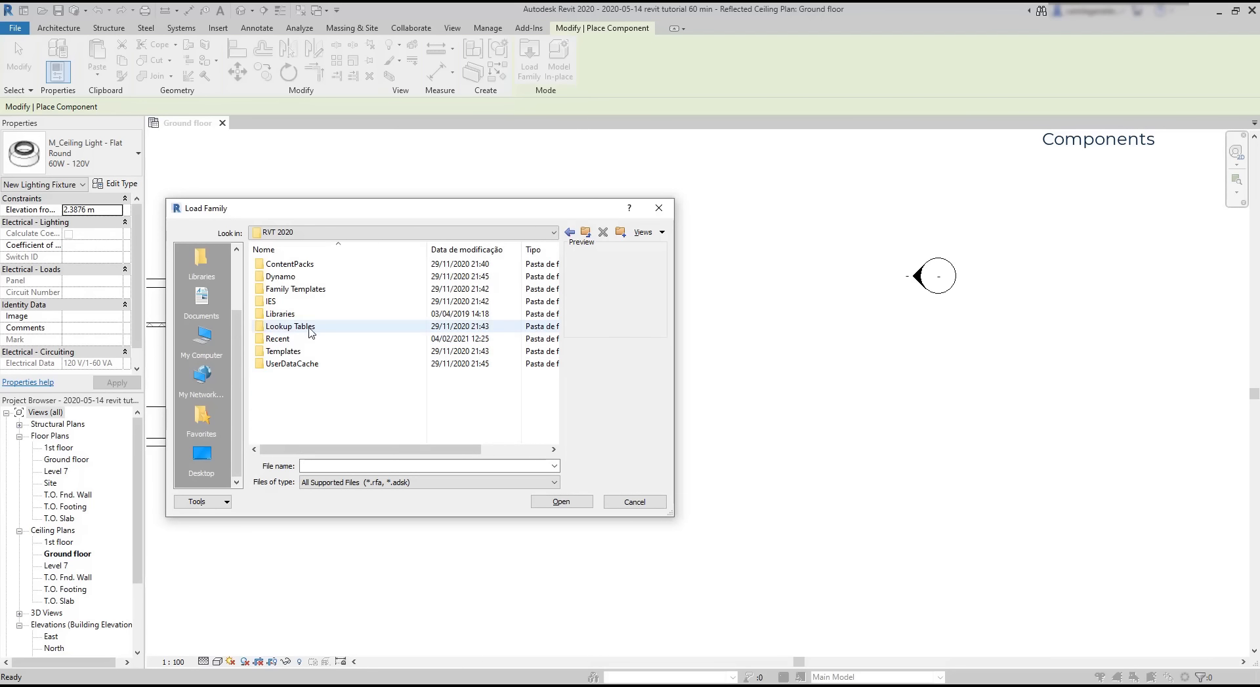
{"action": "double_click", "coordinate": [306, 315]}
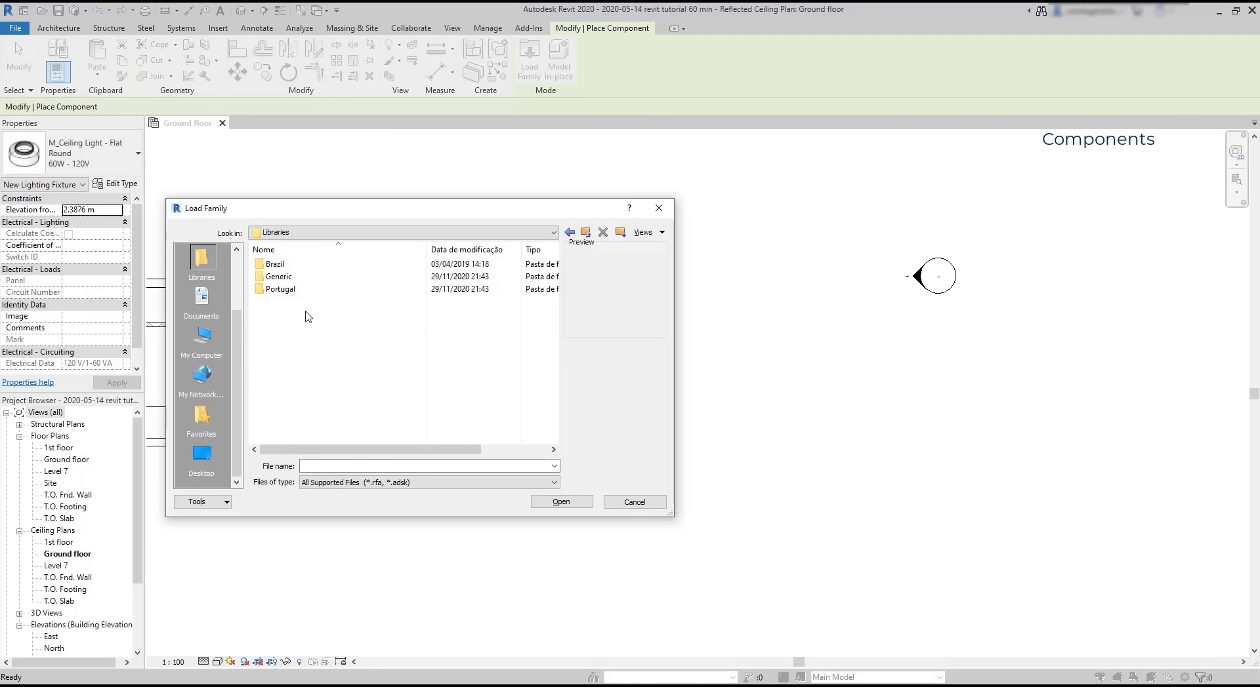
Step: Return to the RVT 2020 folder and add its Libraries folder to the Load Family dialog's places
{"action": "key", "text": "BackSpace"}
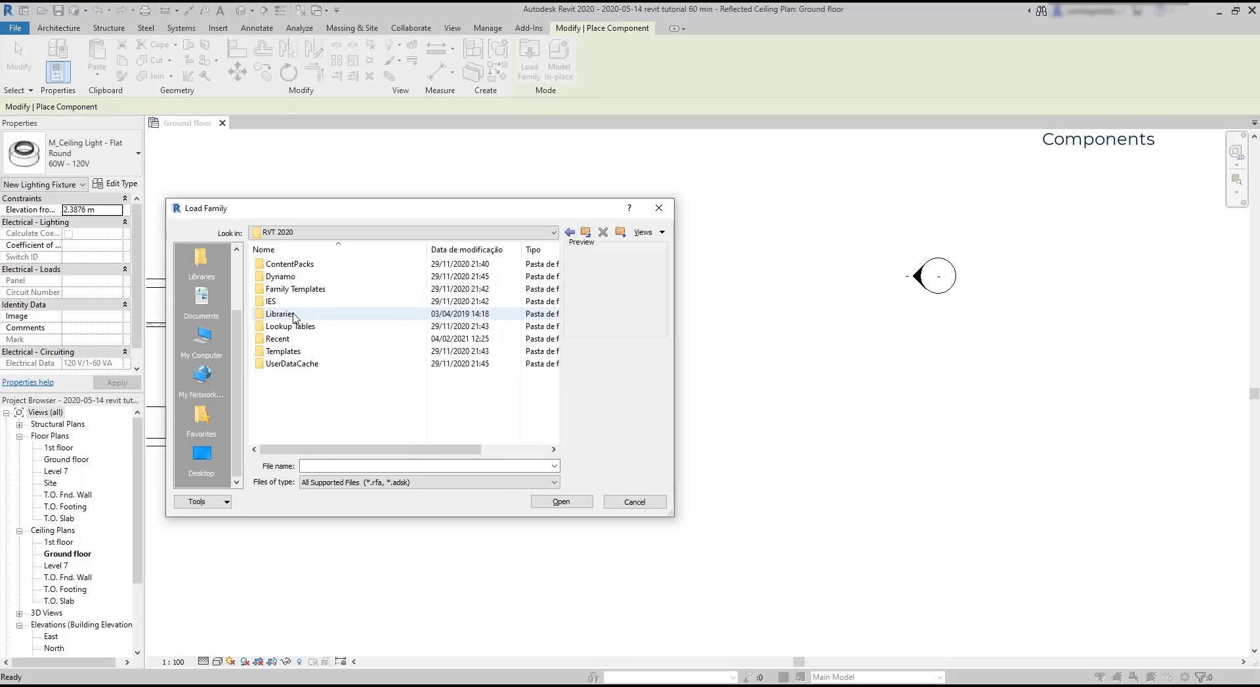
{"action": "left_click_drag", "start_coordinate": [294, 317], "coordinate": [202, 289]}
{"action": "left_click_drag", "start_coordinate": [202, 287], "coordinate": [202, 288]}
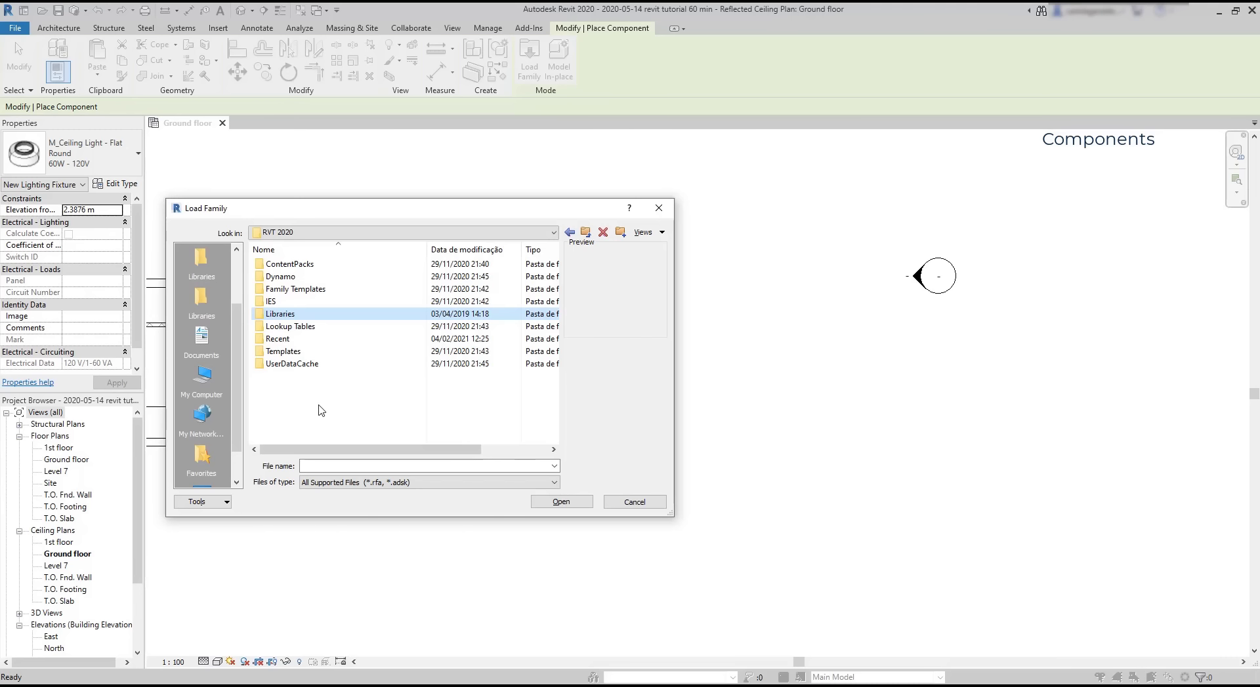
Step: Remove the duplicate Libraries shortcut from the Load Family dialog's places
{"action": "left_click", "coordinate": [204, 305]}
{"action": "right_click", "coordinate": [205, 307]}
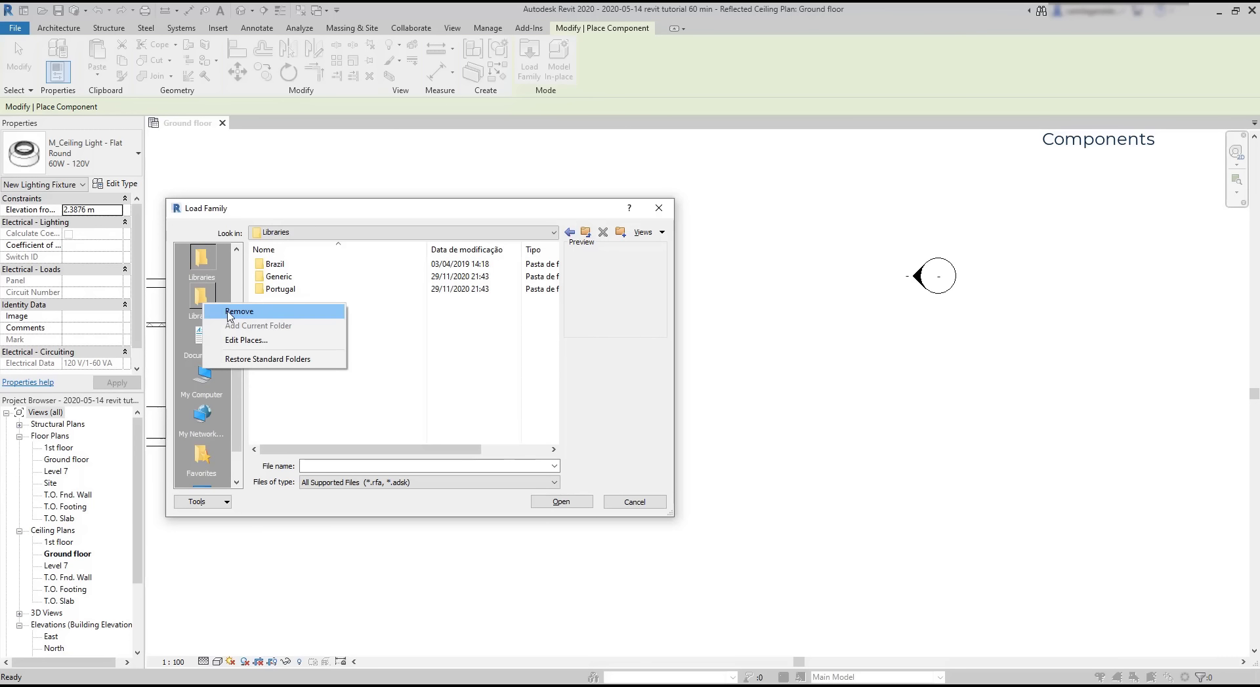
{"action": "left_click", "coordinate": [231, 312]}
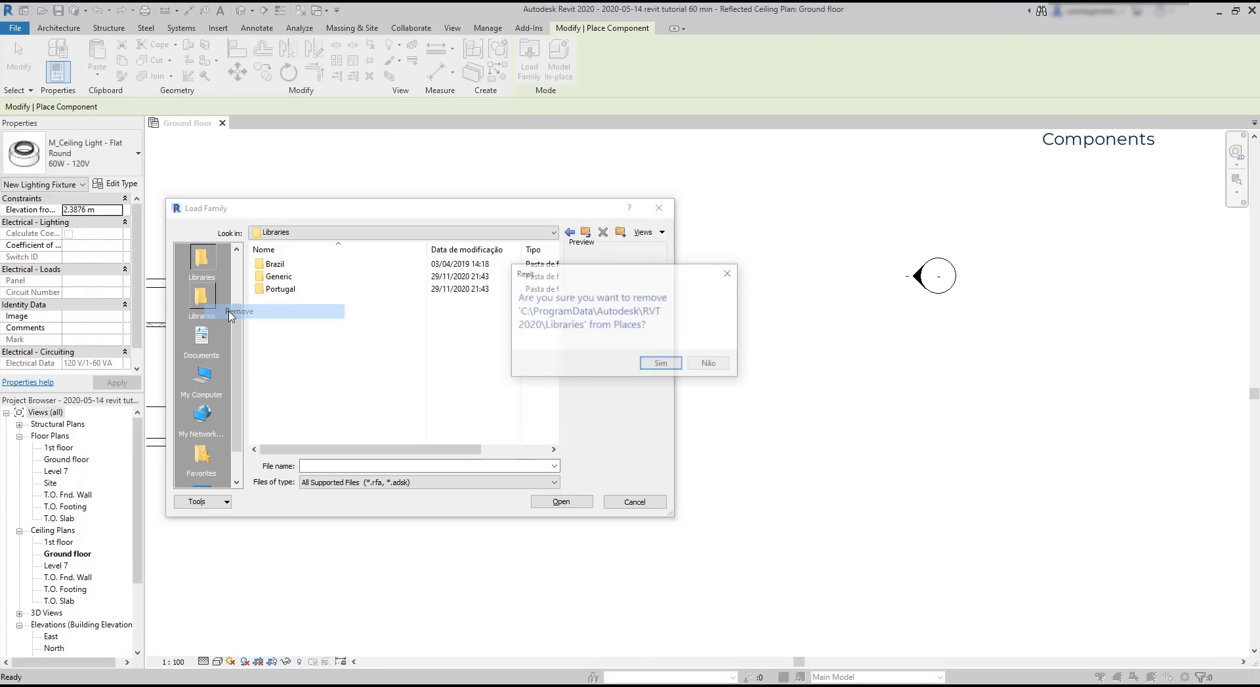
{"action": "left_click", "coordinate": [662, 362]}
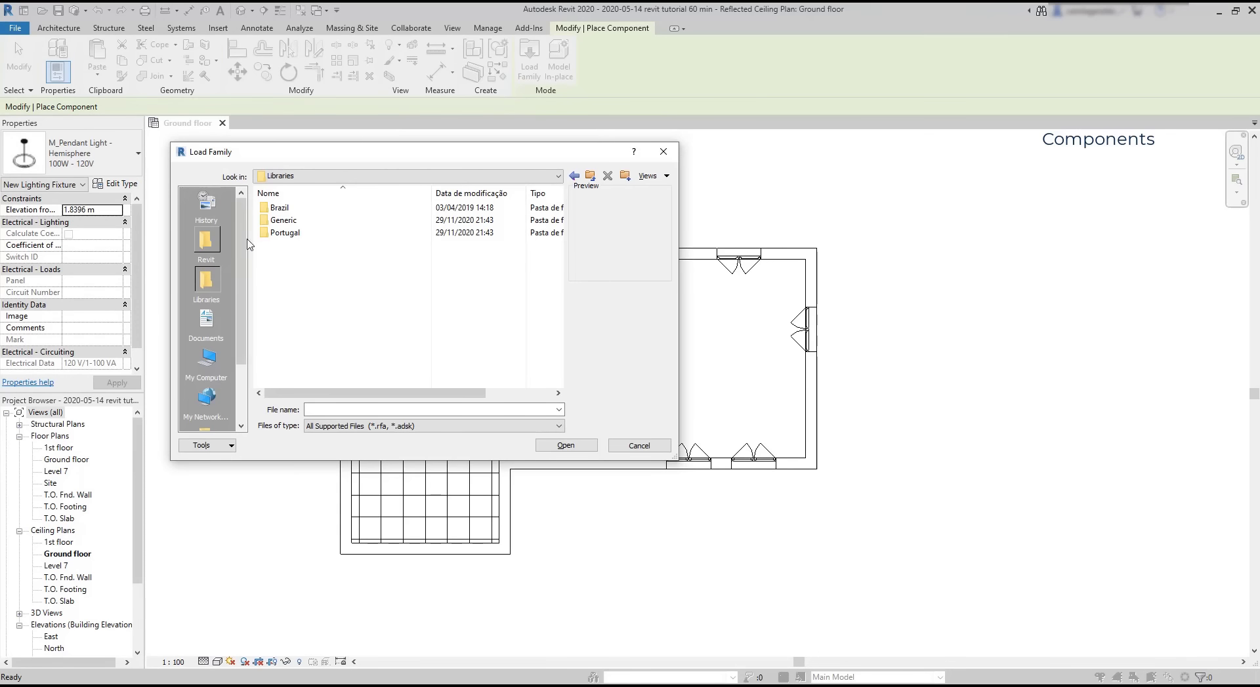
Step: Load the M_Ceiling Light - Flat Round family from the Portugal library's Lighting, Architectural, Internal folder
{"action": "double_click", "coordinate": [283, 233]}
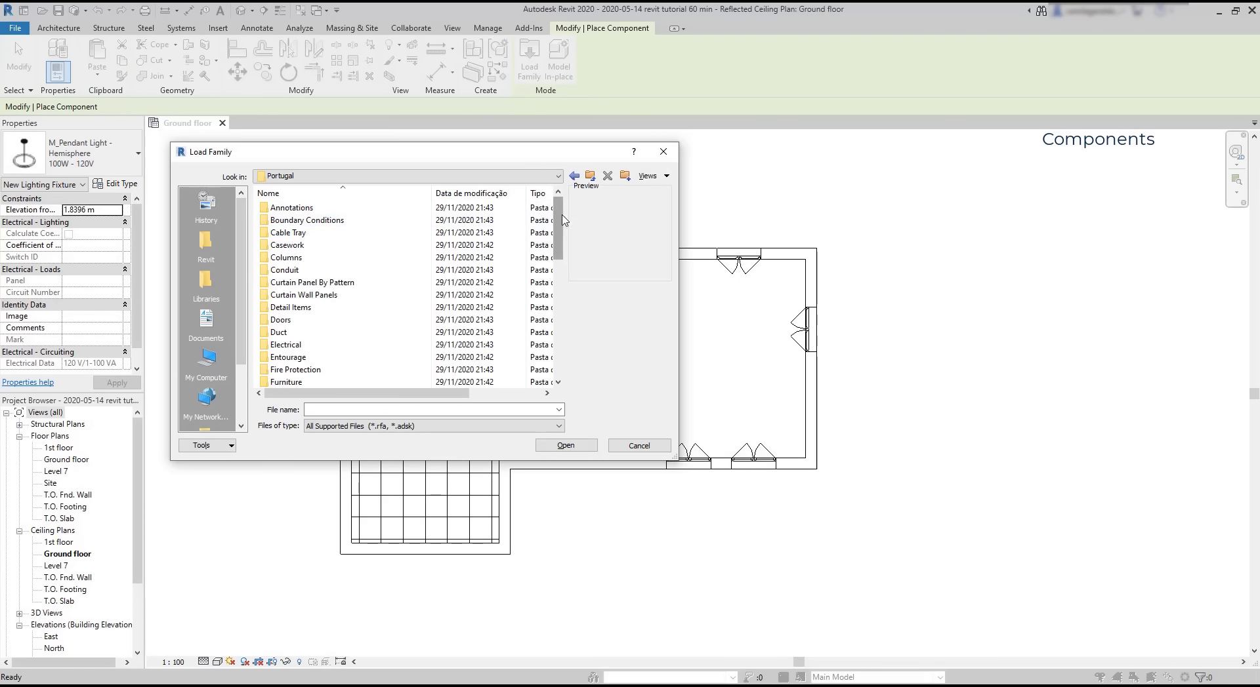
{"action": "scroll", "coordinate": [368, 328], "scroll_direction": "down", "scroll_amount": 2}
{"action": "double_click", "coordinate": [347, 359]}
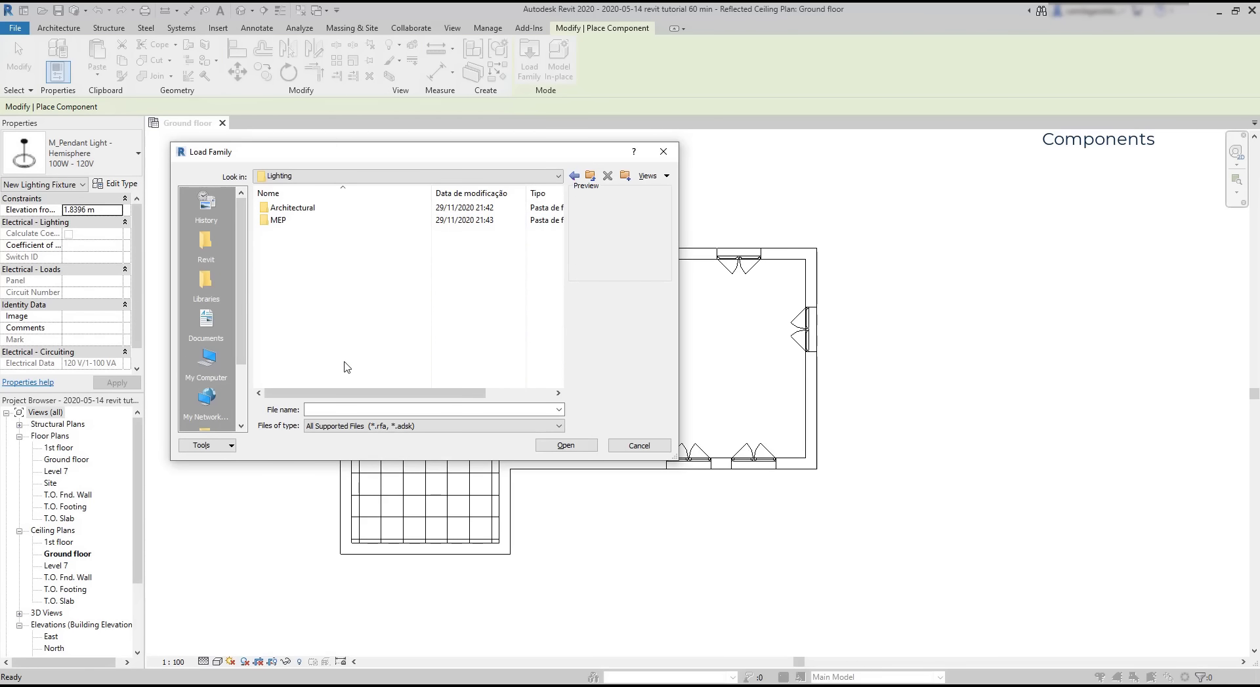
{"action": "double_click", "coordinate": [317, 208]}
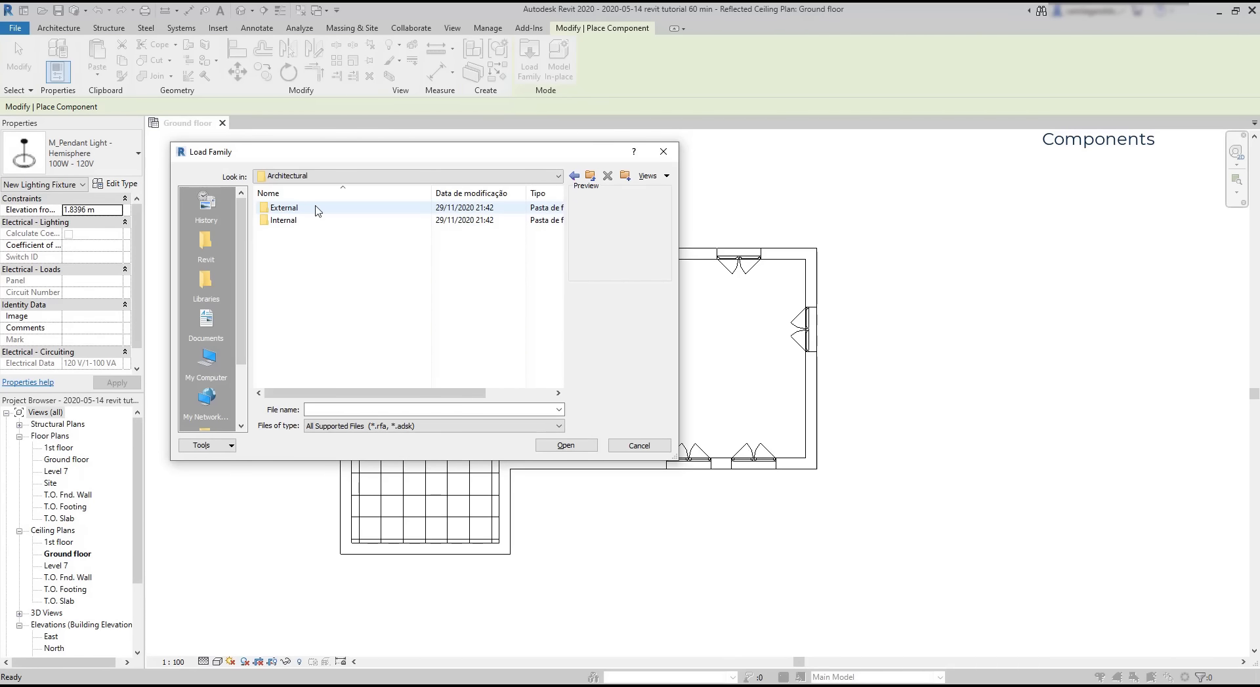
{"action": "double_click", "coordinate": [318, 222]}
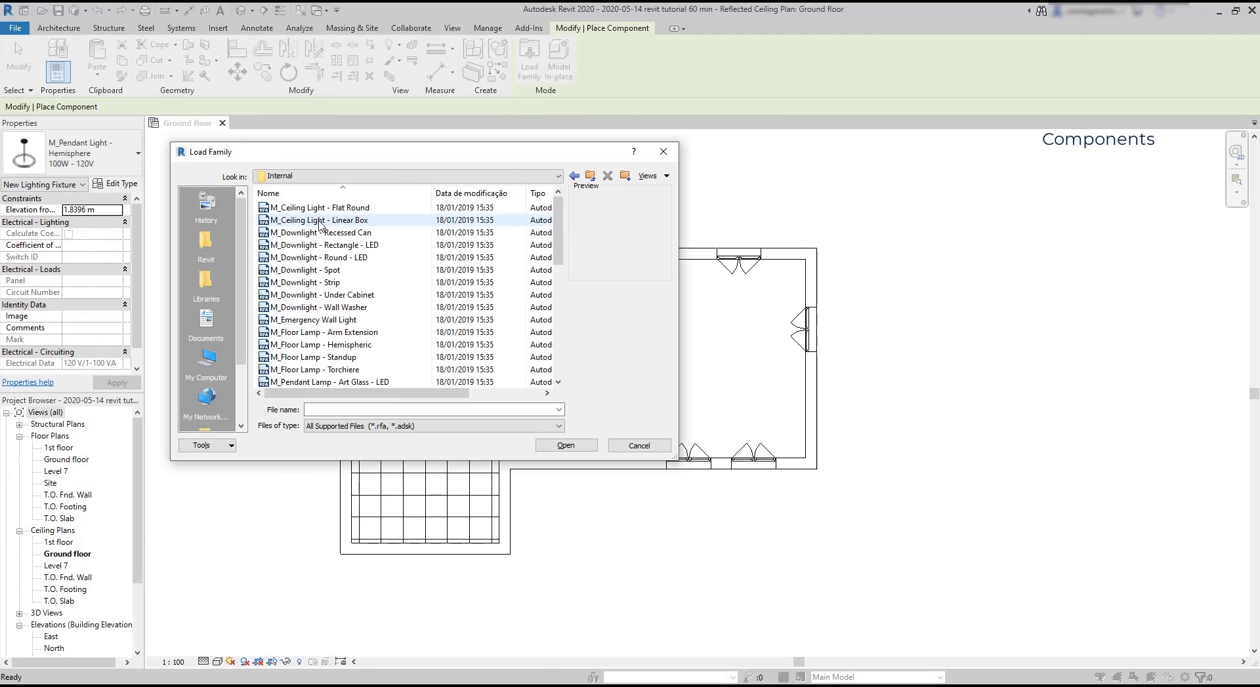
{"action": "left_click", "coordinate": [407, 226]}
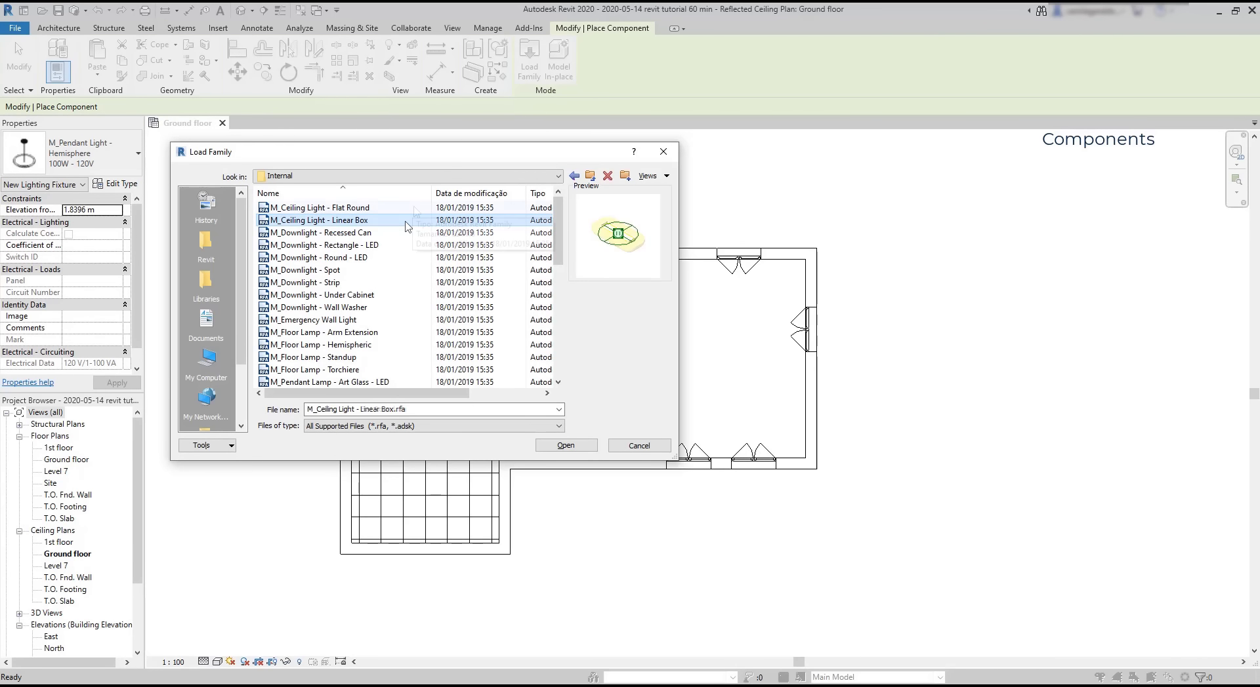
{"action": "left_click", "coordinate": [387, 208]}
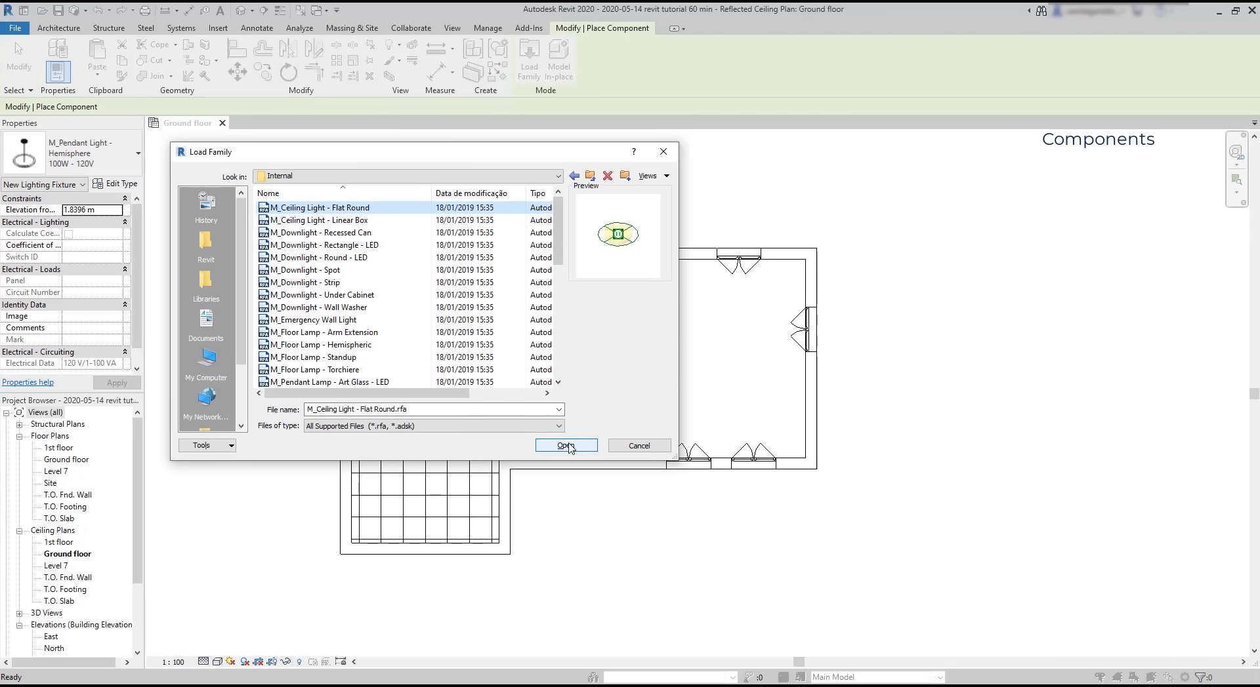
{"action": "left_click", "coordinate": [566, 446]}
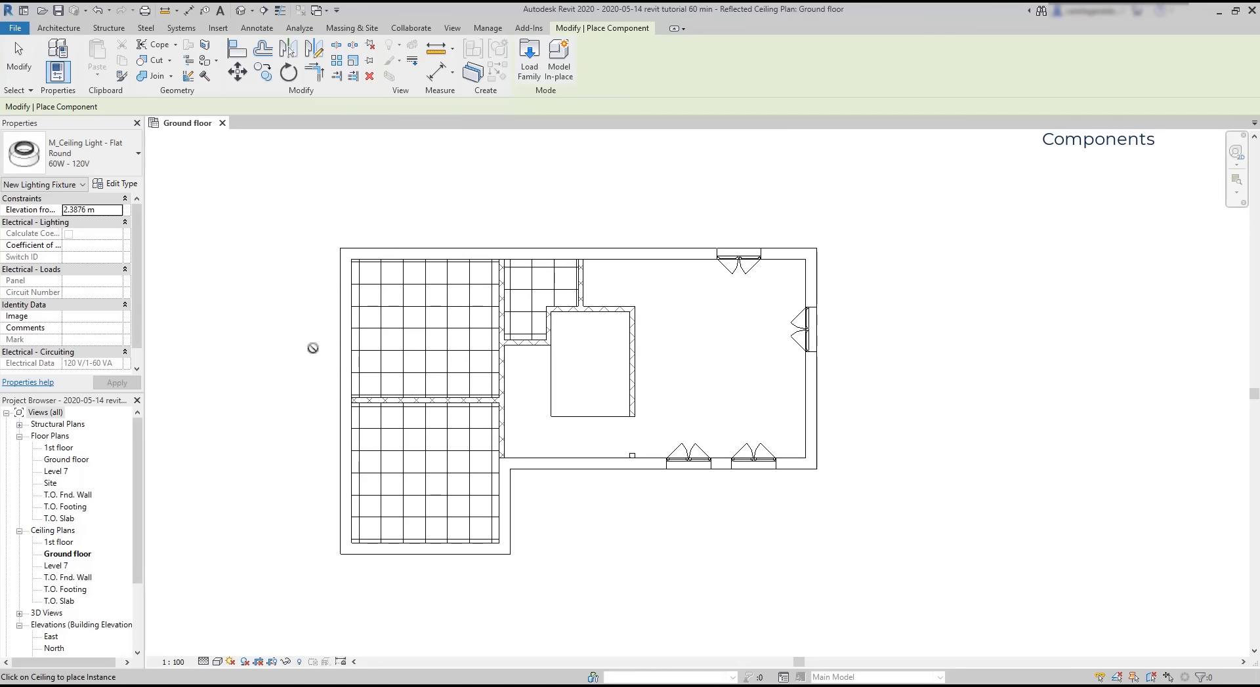
Step: Place two flat round ceiling lights on grid intersections of the plan's upper-left room, two tiles apart along the same vertical grid line
{"action": "scroll", "coordinate": [416, 371], "scroll_direction": "up", "scroll_amount": 2}
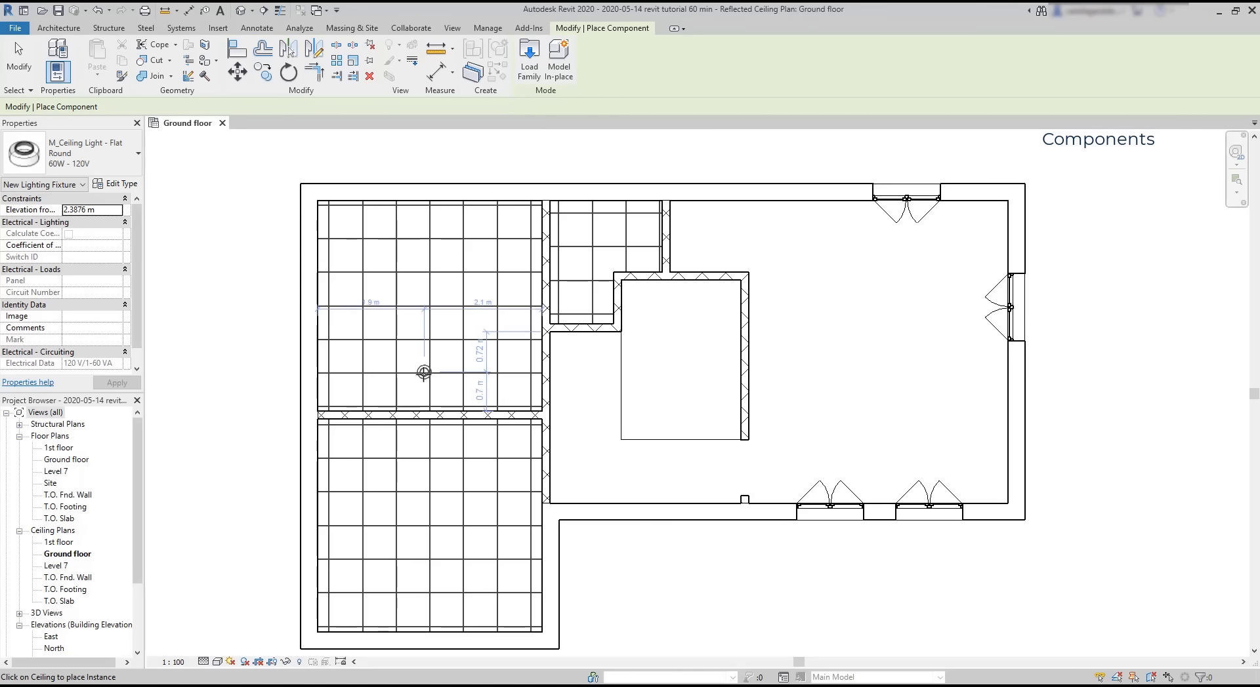
{"action": "scroll", "coordinate": [423, 372], "scroll_direction": "up", "scroll_amount": 3}
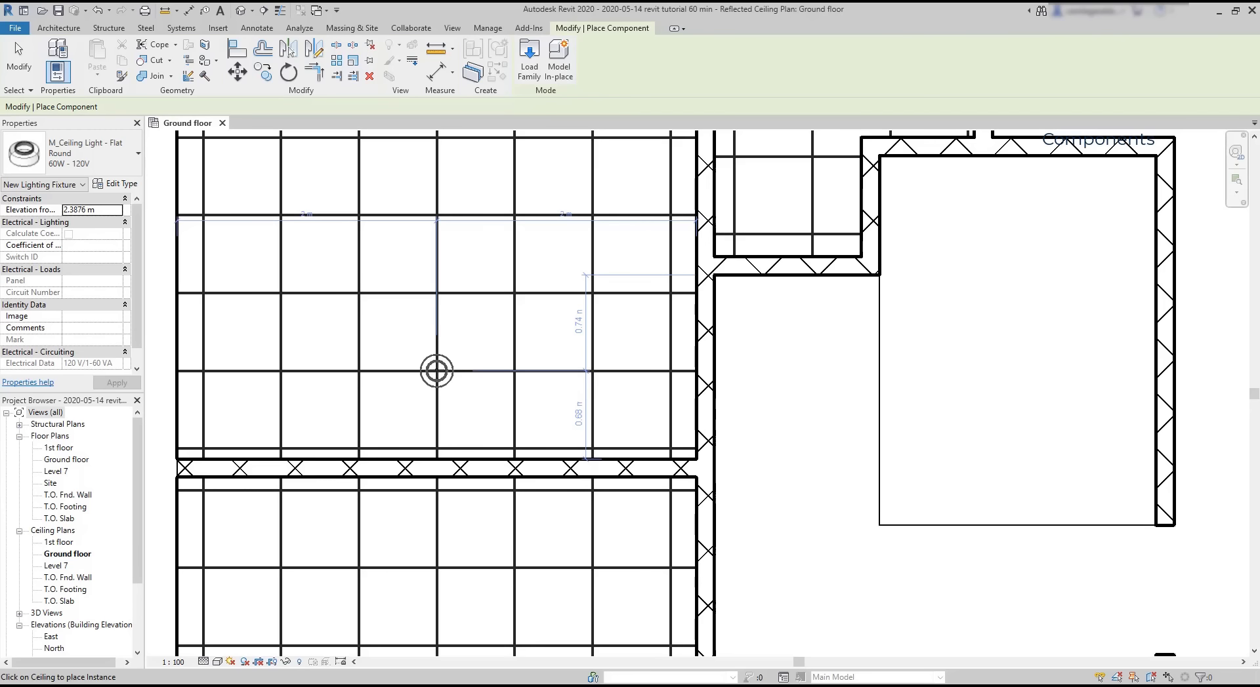
{"action": "left_click", "coordinate": [436, 372]}
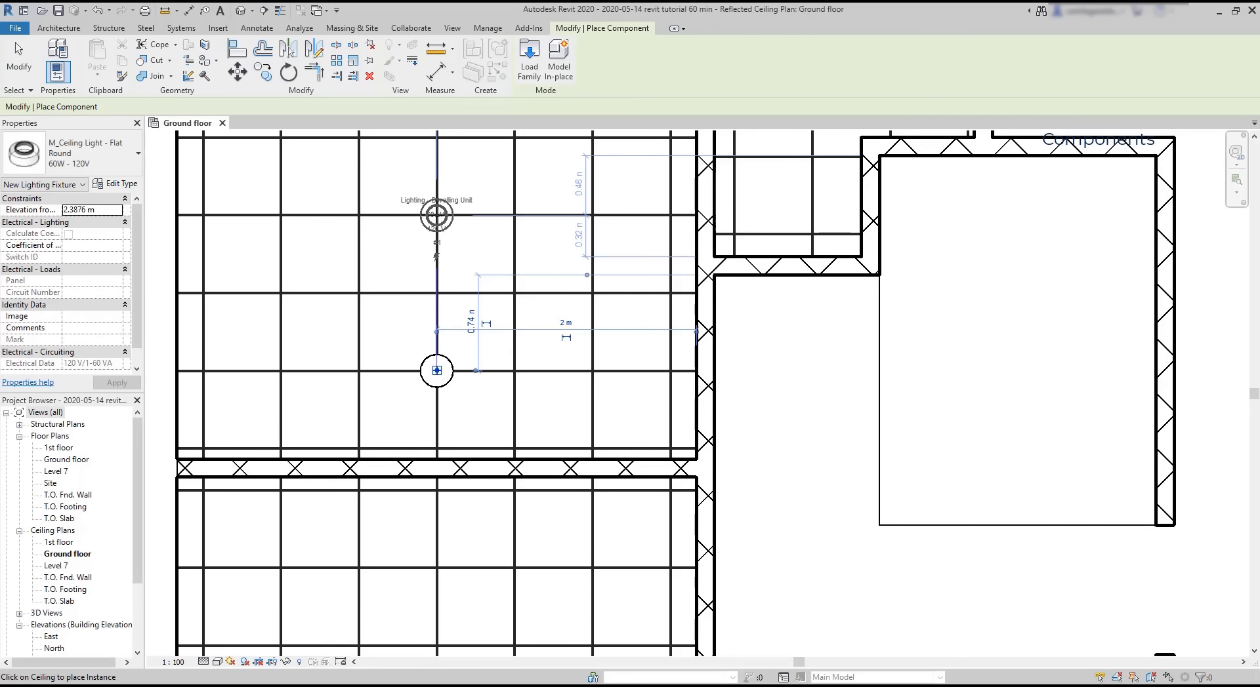
{"action": "scroll", "coordinate": [437, 213], "scroll_direction": "up", "scroll_amount": 2}
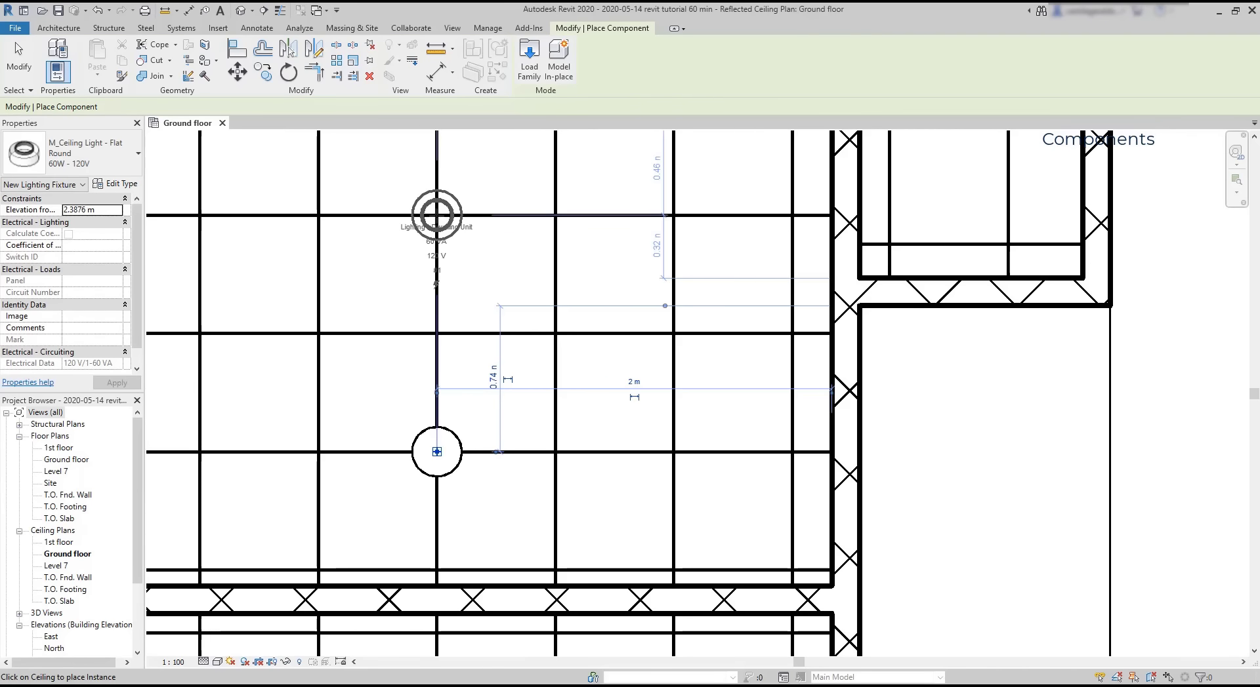
{"action": "left_click", "coordinate": [436, 214]}
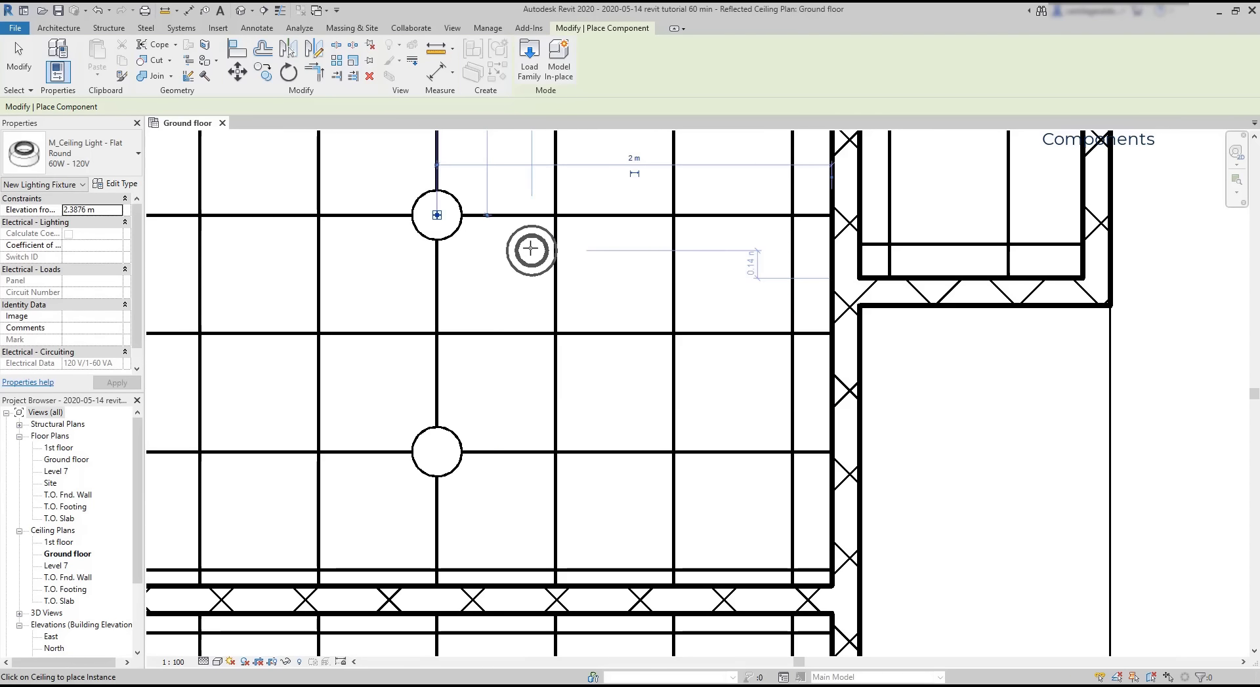
{"action": "scroll", "coordinate": [519, 290], "scroll_direction": "down", "scroll_amount": 1}
{"action": "scroll", "coordinate": [518, 290], "scroll_direction": "down", "scroll_amount": 2}
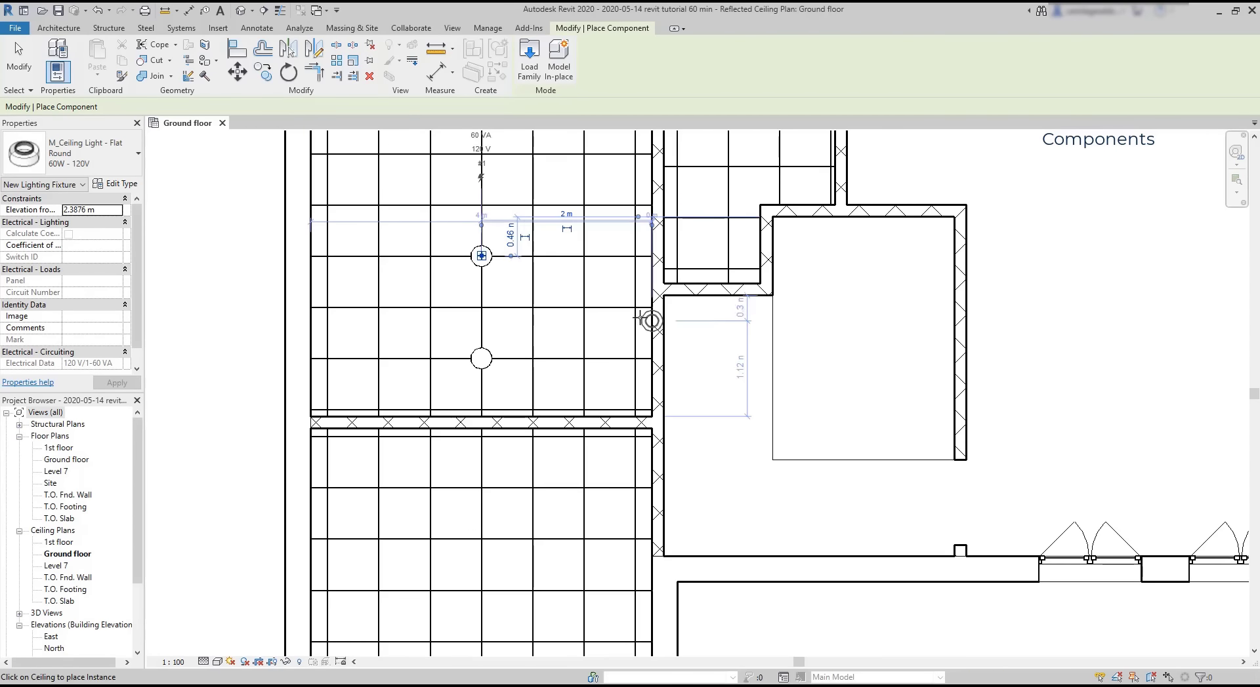
{"action": "scroll", "coordinate": [470, 237], "scroll_direction": "down", "scroll_amount": 1}
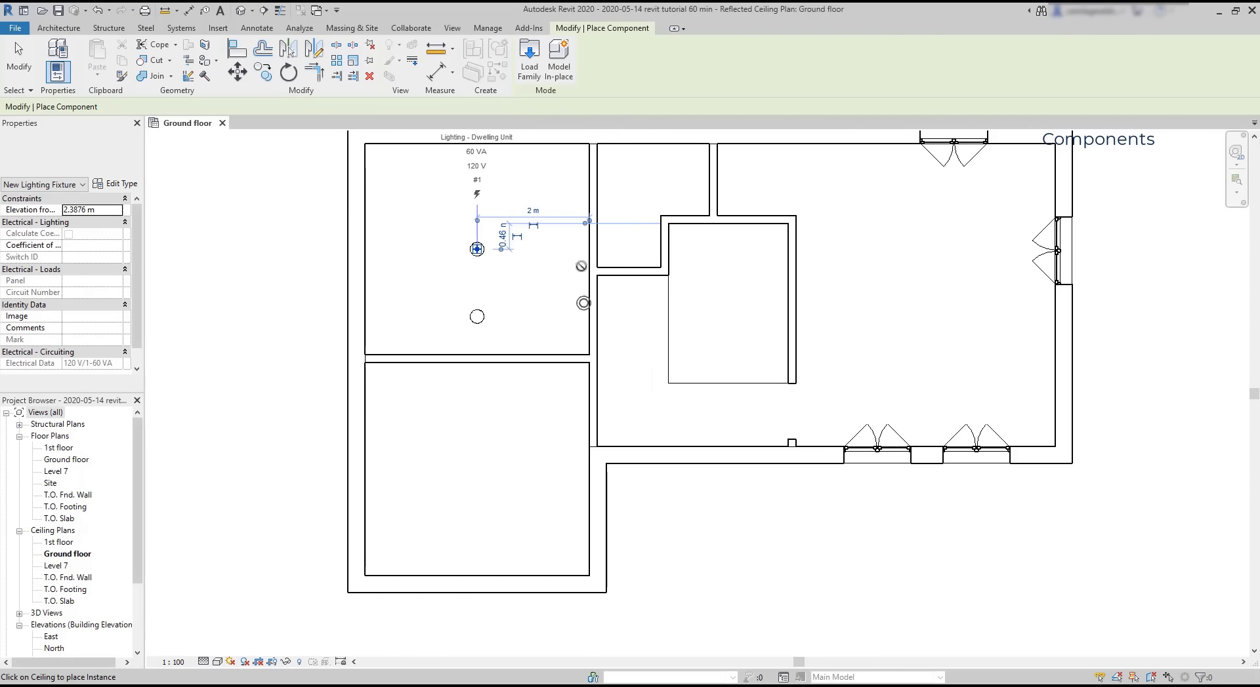
{"action": "scroll", "coordinate": [472, 177], "scroll_direction": "up", "scroll_amount": 4}
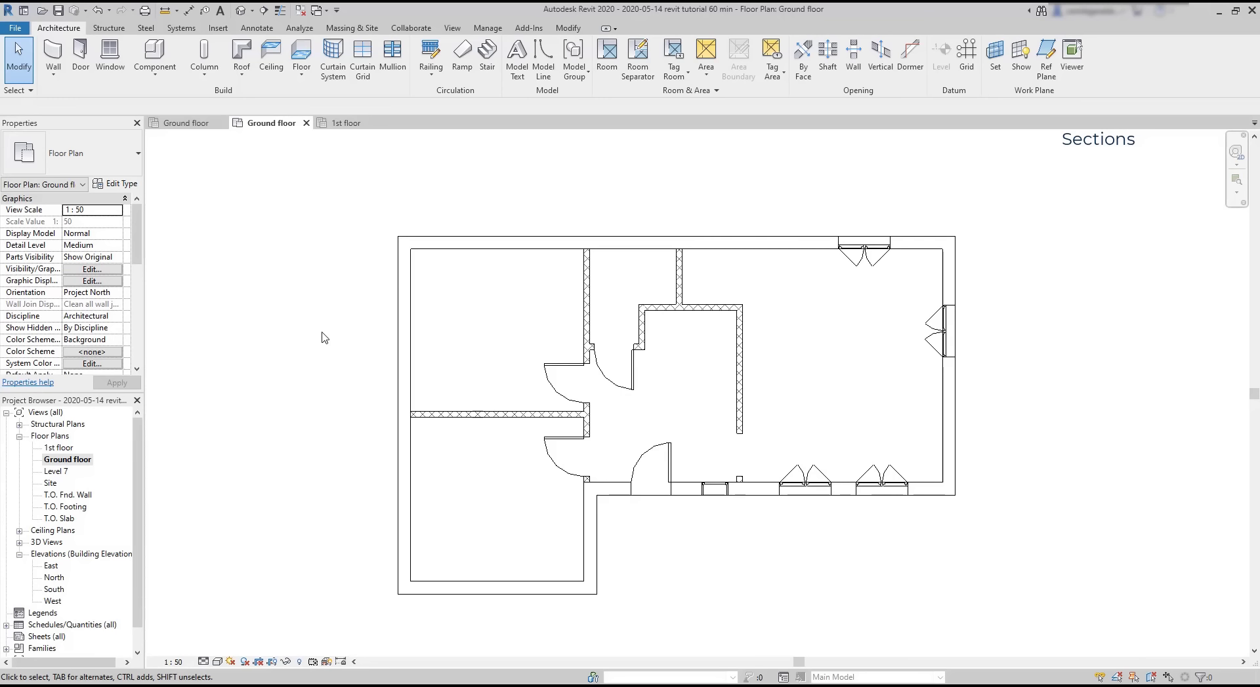
Step: Draw a horizontal building section across the whole ground floor plan, passing through the upper-left room and the stair area
{"action": "left_click", "coordinate": [218, 27]}
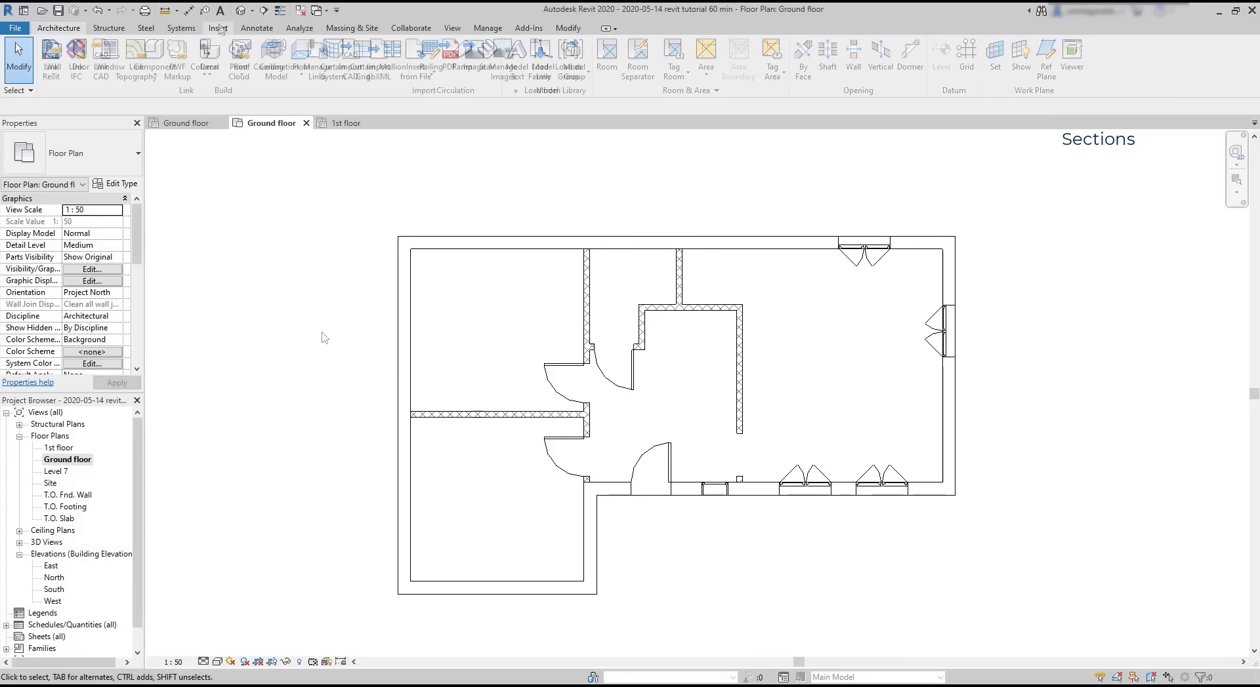
{"action": "left_click", "coordinate": [460, 28]}
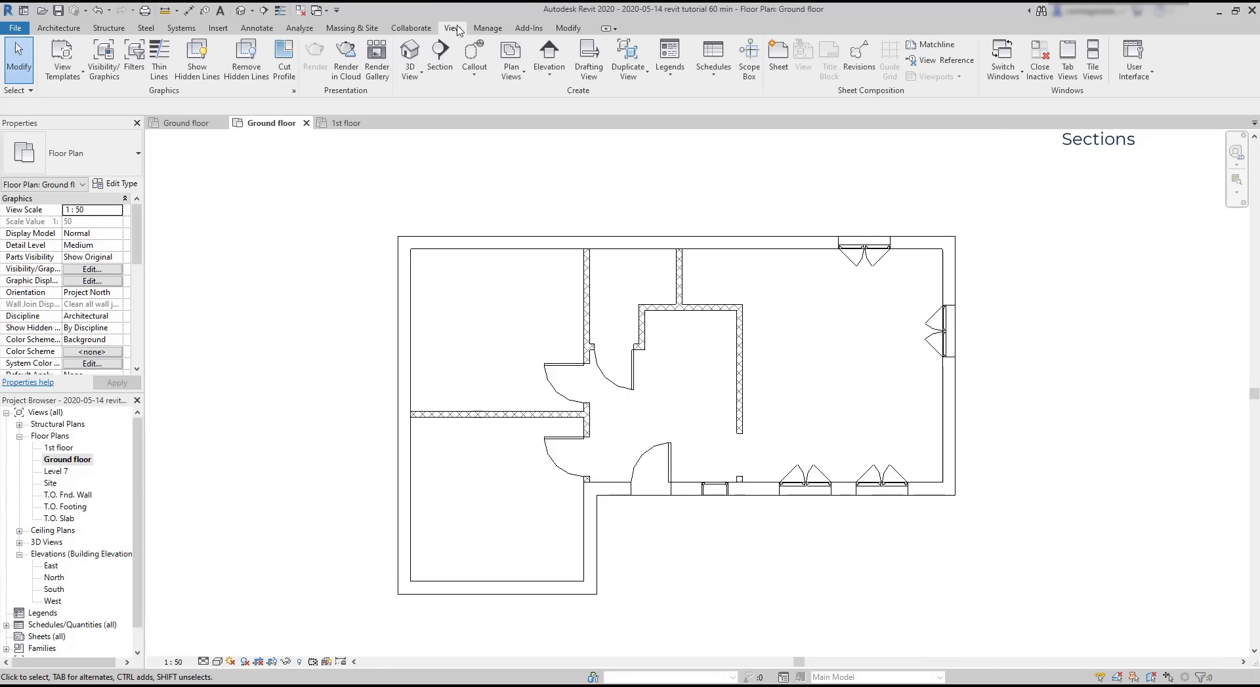
{"action": "left_click", "coordinate": [440, 62]}
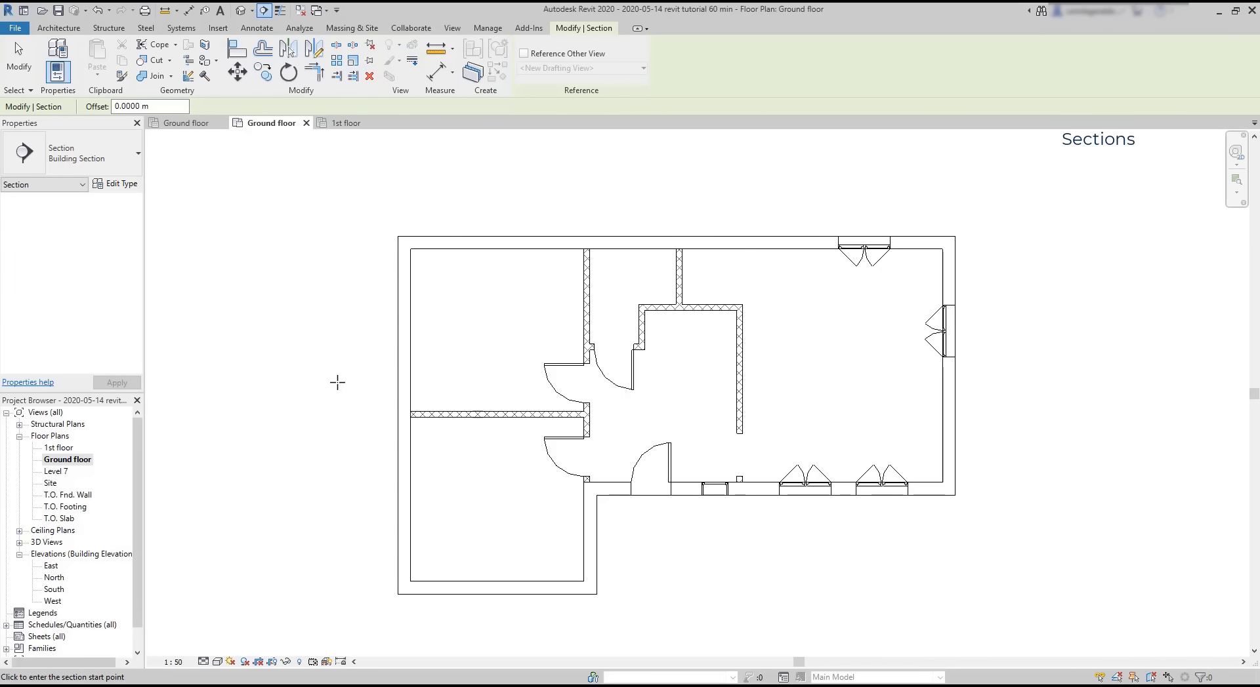
{"action": "left_click", "coordinate": [337, 380]}
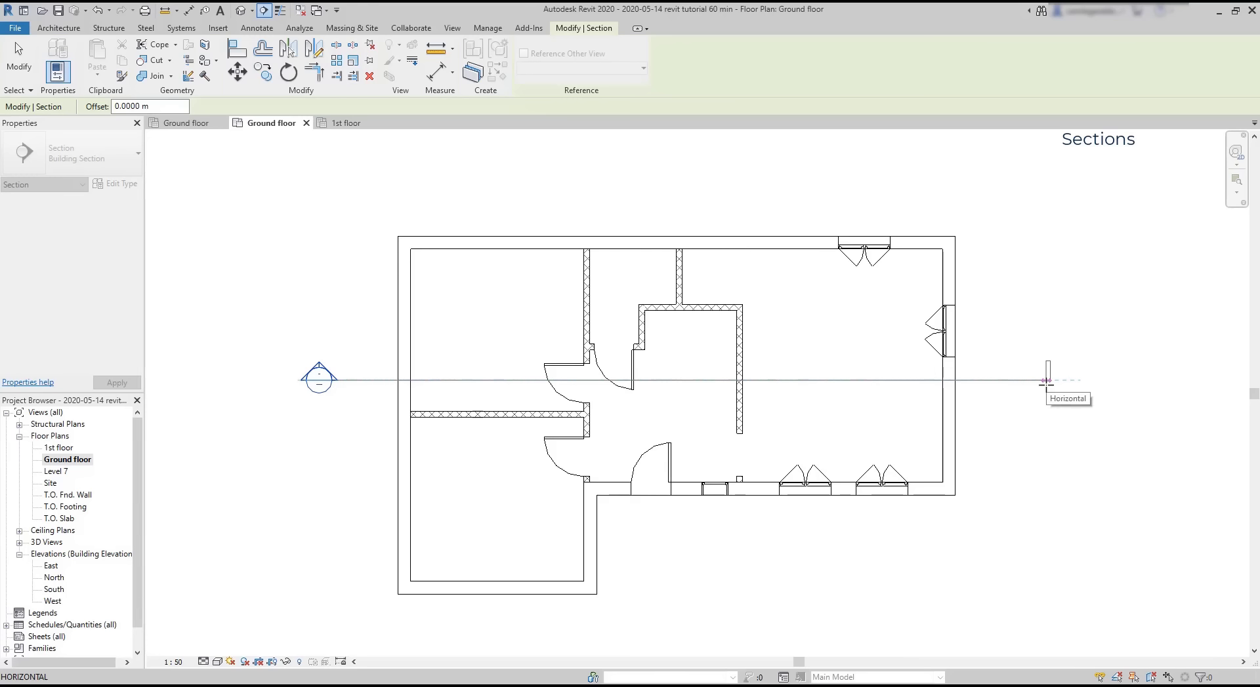
{"action": "left_click", "coordinate": [1046, 380]}
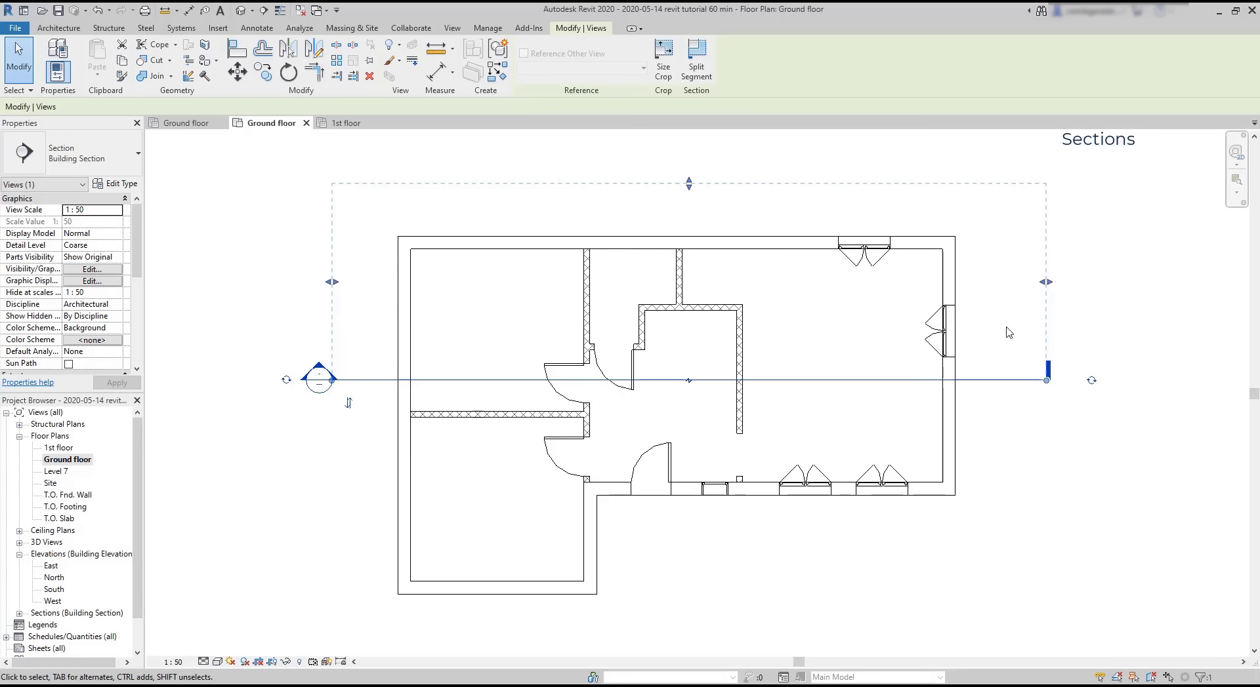
Step: Pull the section's far boundary slightly closer to the house's upper wall, and flip its viewing direction down and back up
{"action": "mouse_move", "coordinate": [688, 186]}
{"action": "left_mouse_down"}
{"action": "mouse_move", "coordinate": [744, 495]}
{"action": "mouse_move", "coordinate": [749, 430]}
{"action": "mouse_move", "coordinate": [689, 191]}
{"action": "mouse_move", "coordinate": [688, 205]}
{"action": "left_mouse_up"}
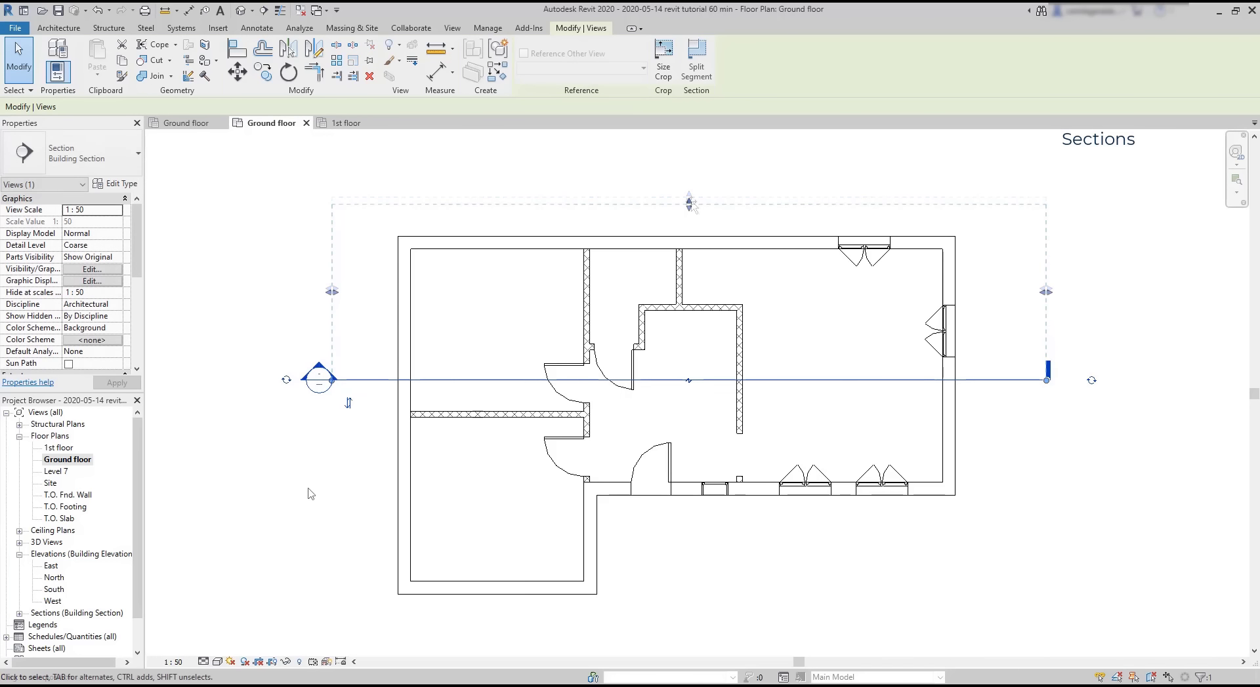
{"action": "left_click", "coordinate": [348, 405]}
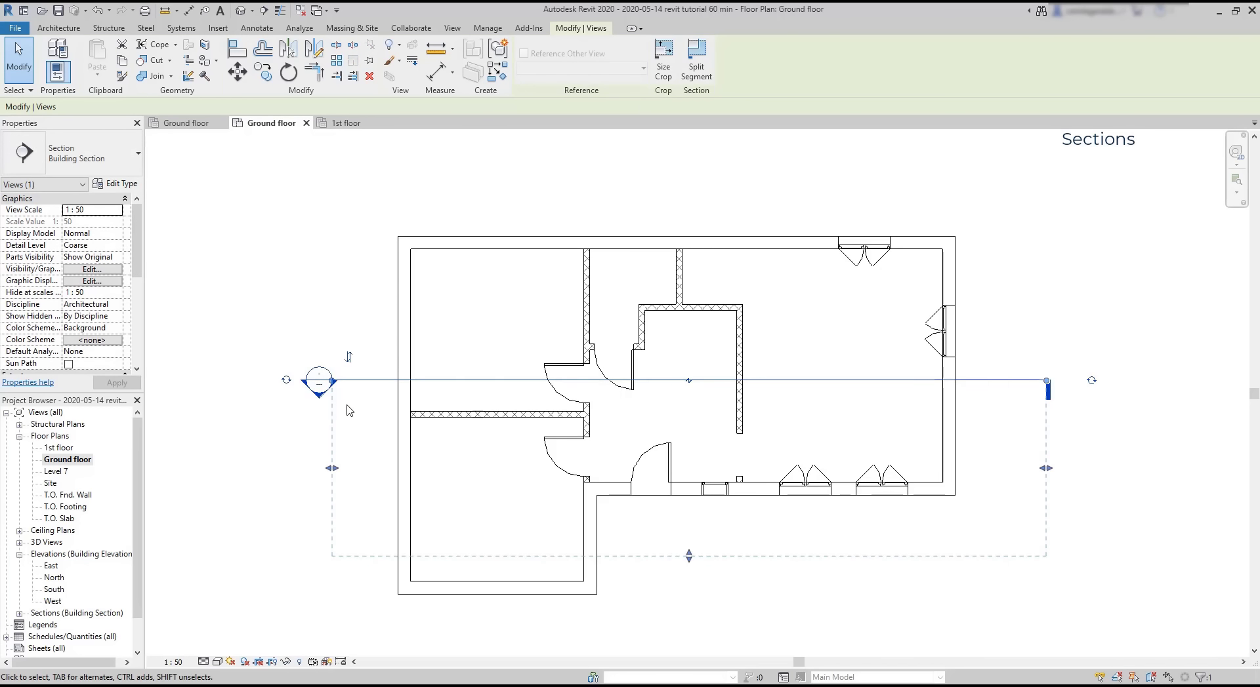
{"action": "left_click", "coordinate": [348, 357]}
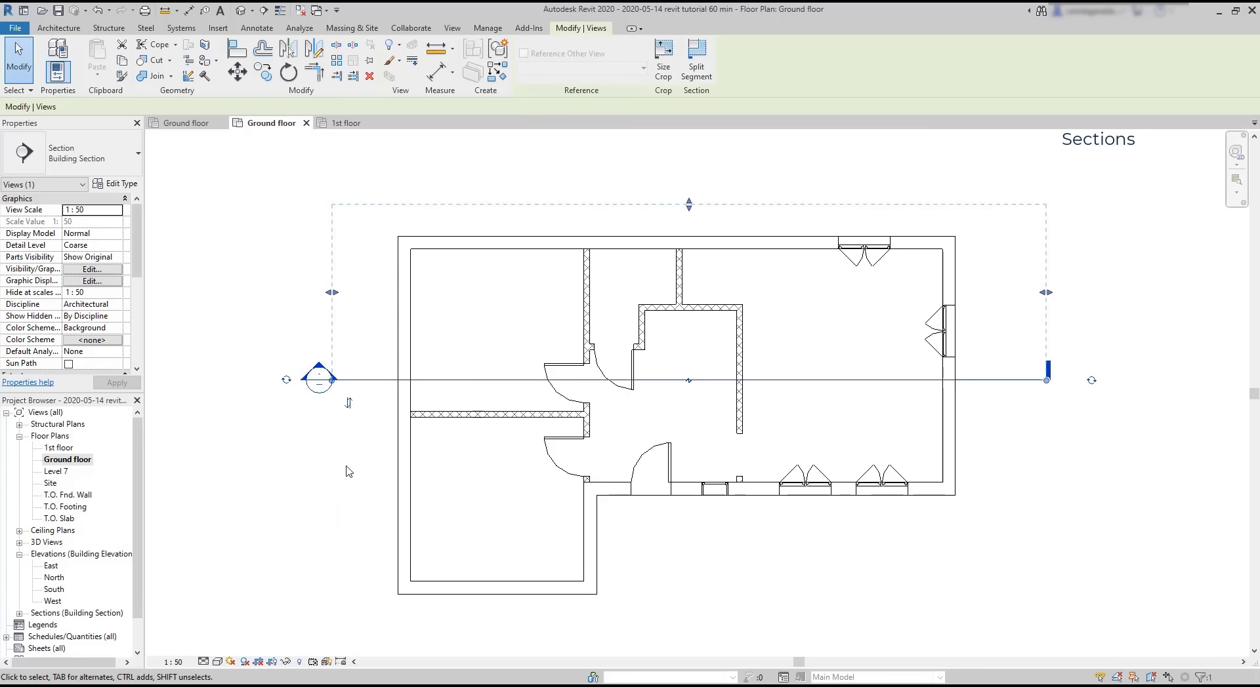
Step: Open the Section 1 view, shorten its depth on the ground floor plan to just beyond the cut line, and reopen it
{"action": "left_click", "coordinate": [19, 614]}
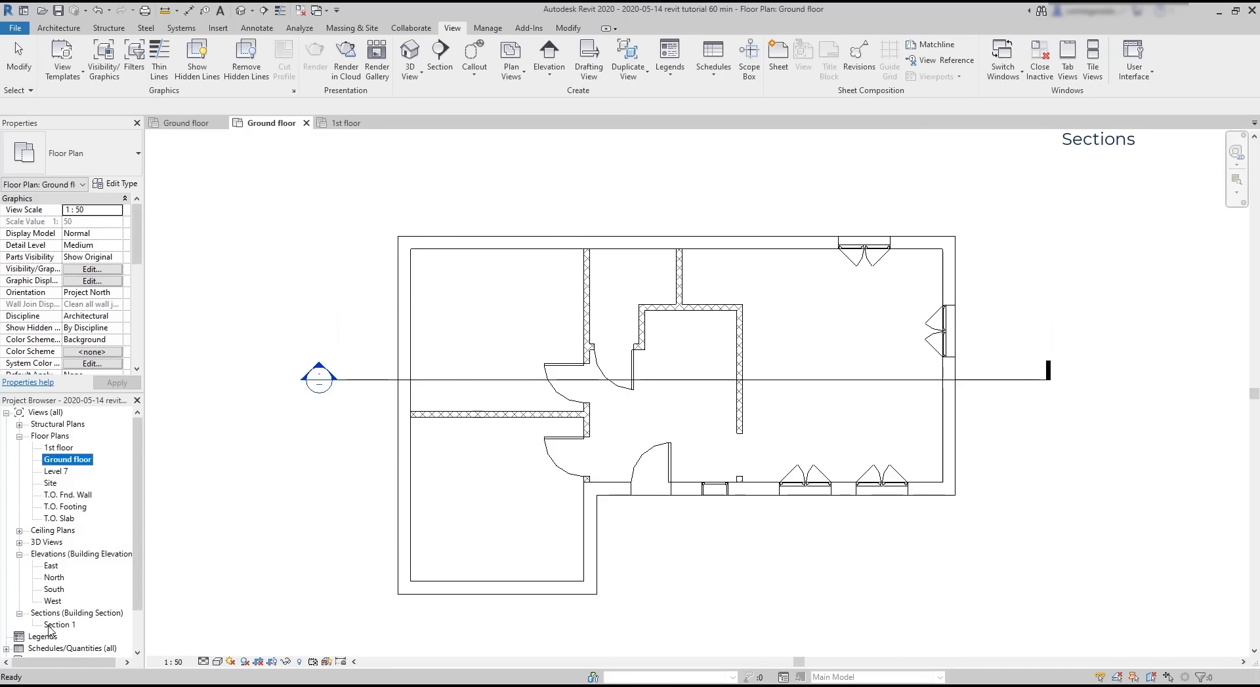
{"action": "double_click", "coordinate": [58, 624]}
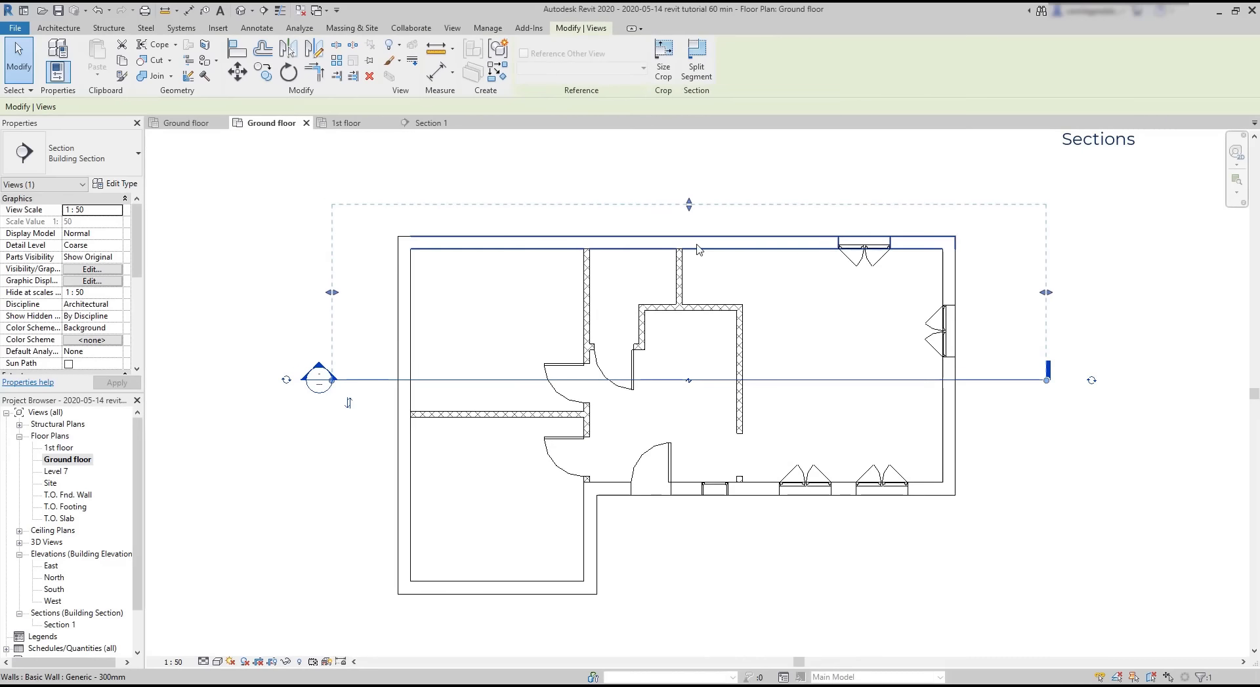
{"action": "left_click_drag", "start_coordinate": [692, 211], "coordinate": [684, 361]}
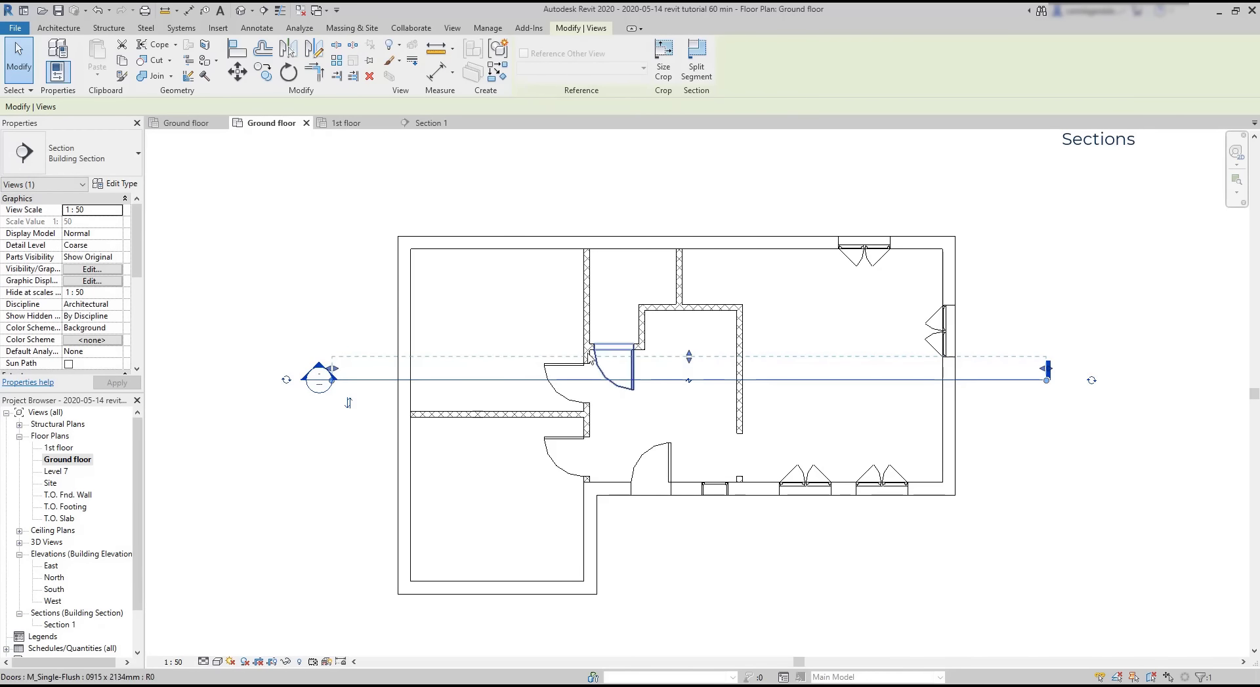
{"action": "double_click", "coordinate": [54, 627]}
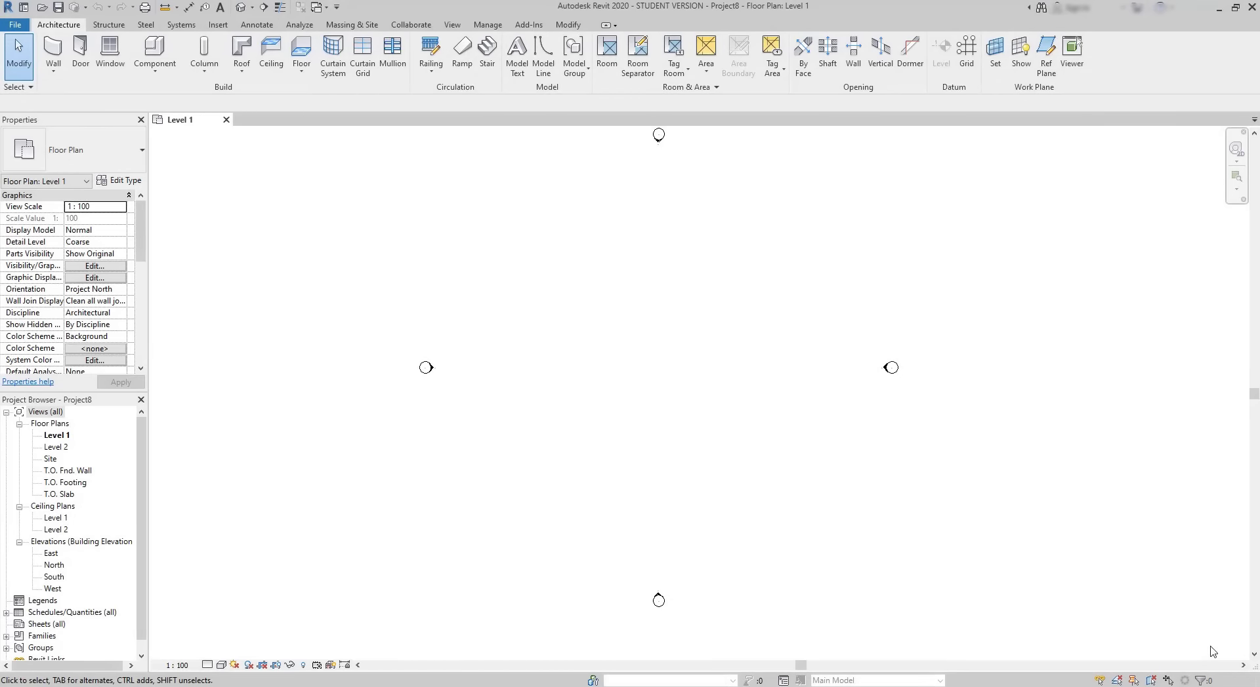
Step: Copy the ceiling light in the upper-left room from its centre to the grid intersection two tiles to its right
{"action": "left_click", "coordinate": [568, 26]}
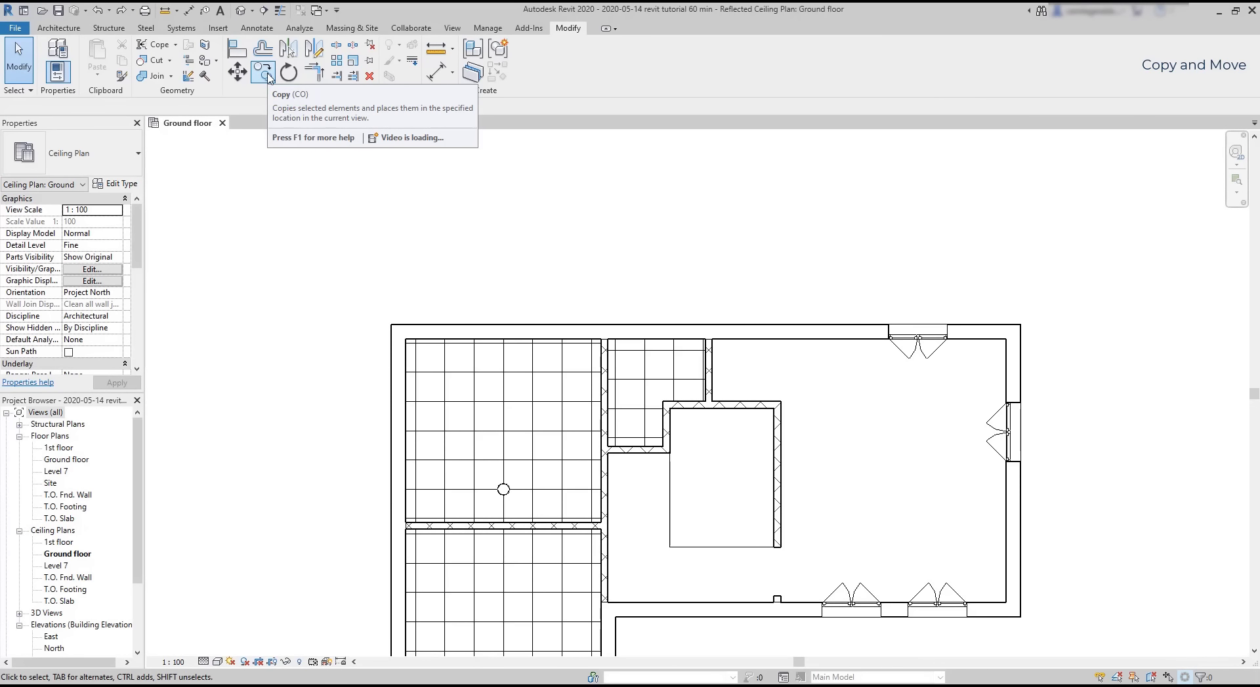
{"action": "left_click", "coordinate": [266, 74]}
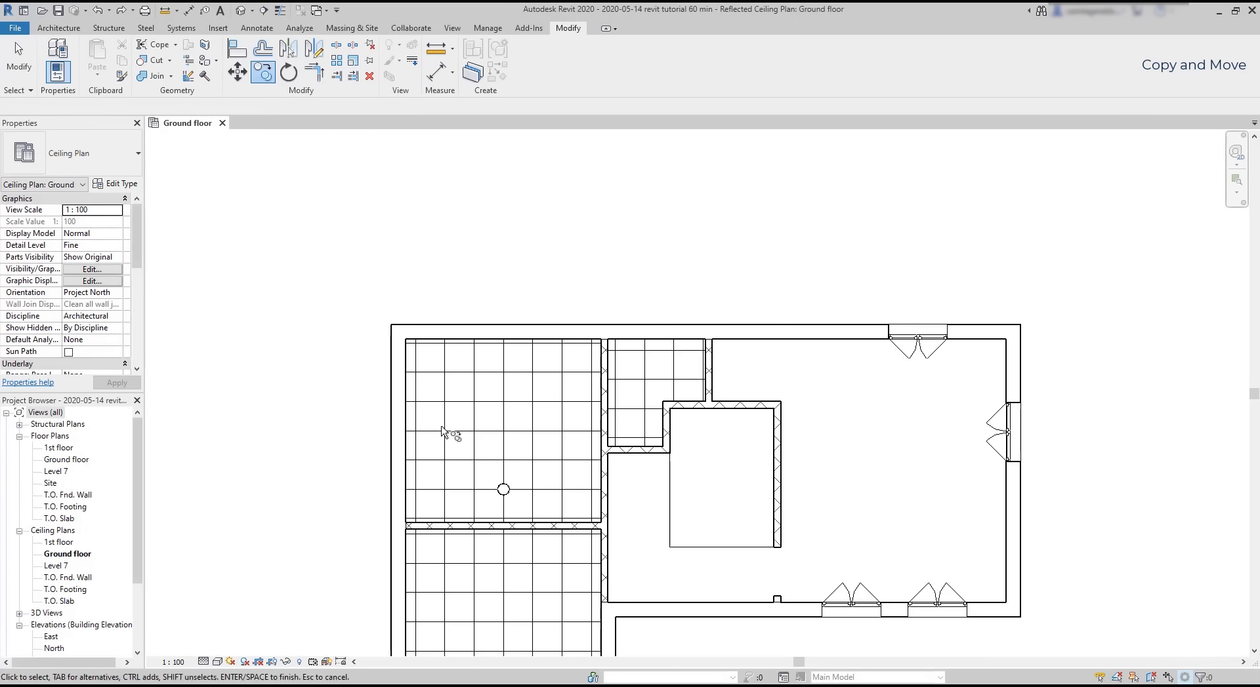
{"action": "scroll", "coordinate": [508, 511], "scroll_direction": "up", "scroll_amount": 5}
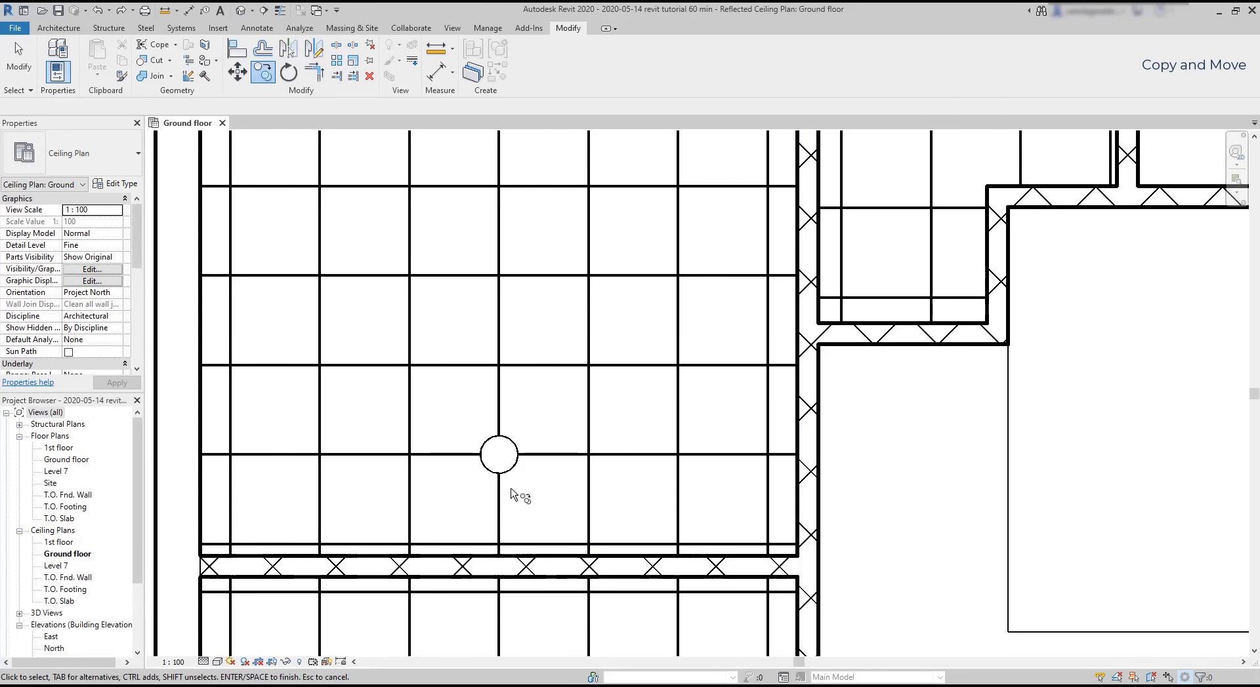
{"action": "left_click", "coordinate": [515, 468]}
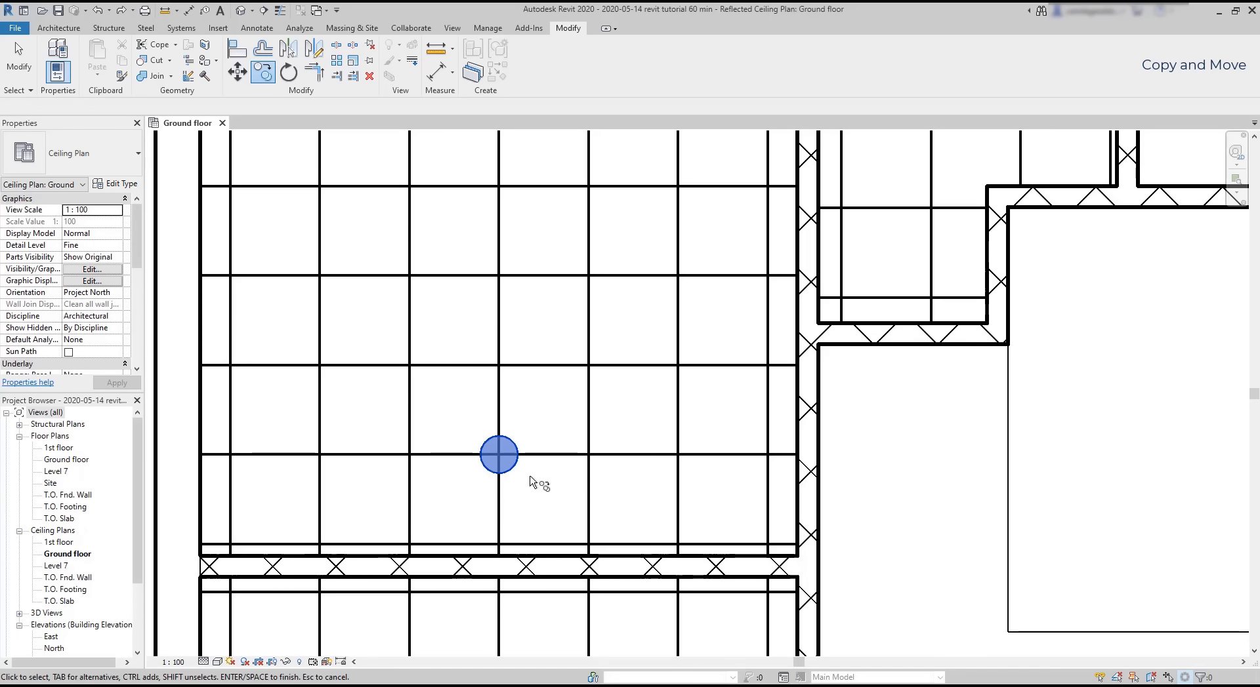
{"action": "key", "text": "Return"}
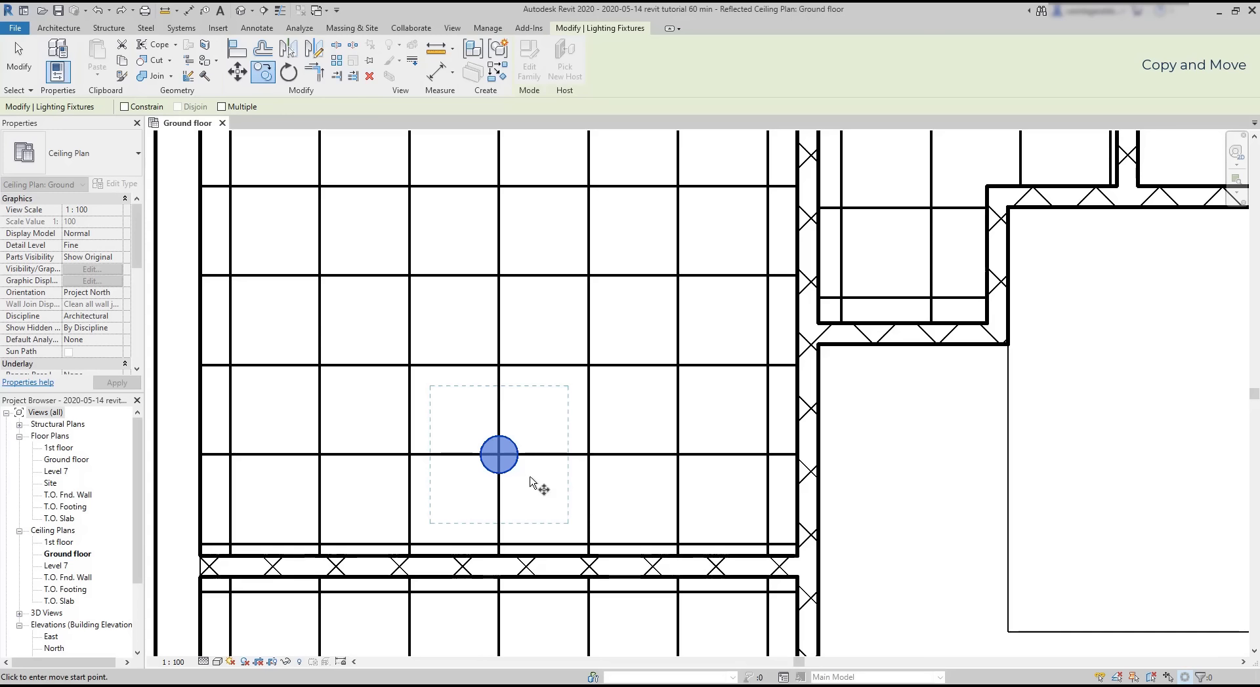
{"action": "left_click", "coordinate": [499, 455]}
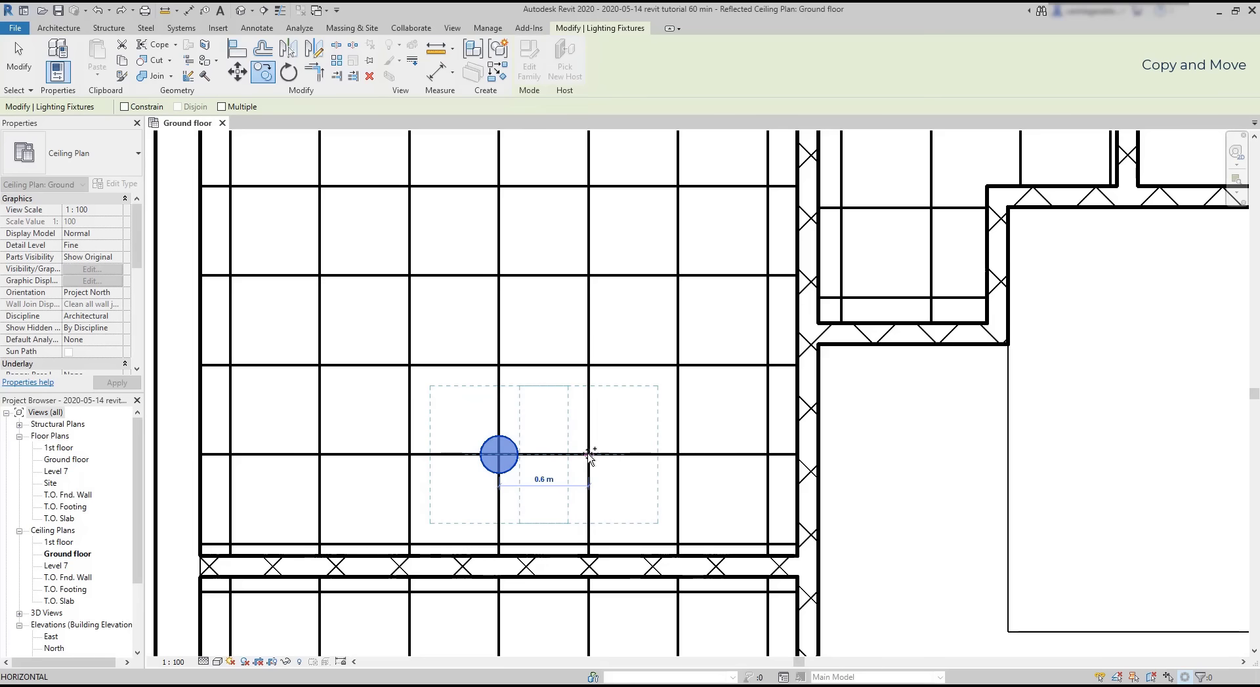
{"action": "left_click", "coordinate": [679, 454]}
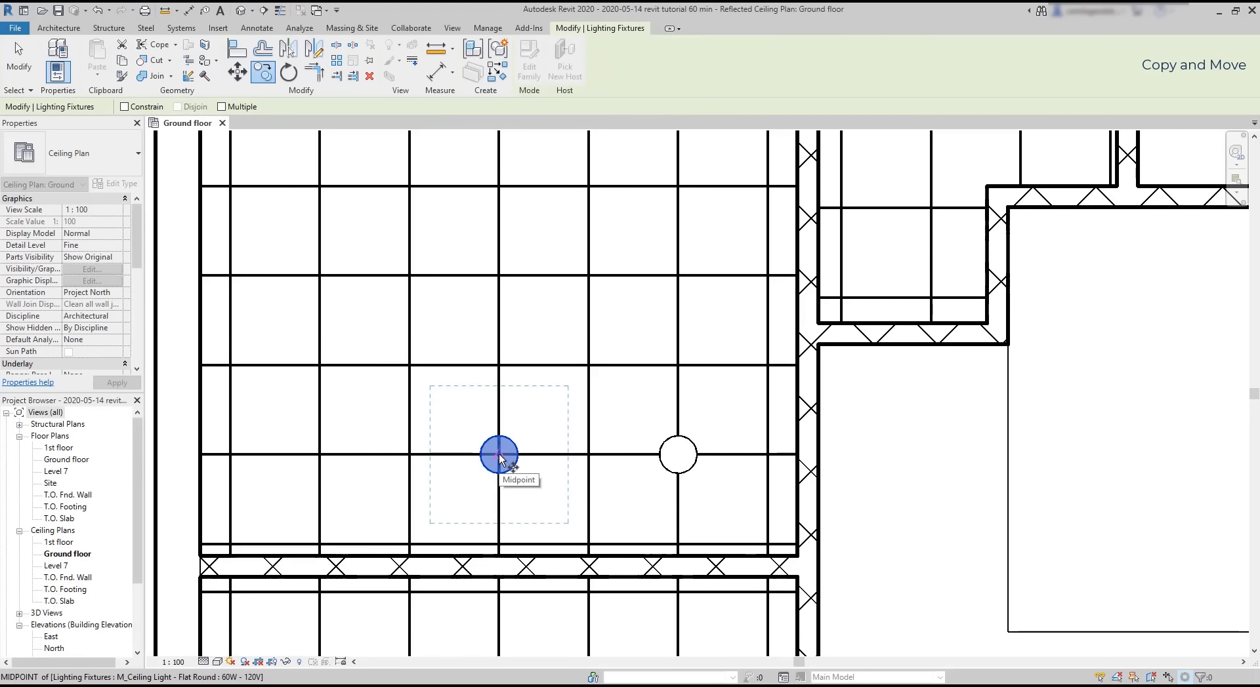
Step: Copy the middle ceiling light in the upper-left room from its centre to the grid intersection two tiles to its left
{"action": "left_click", "coordinate": [499, 454]}
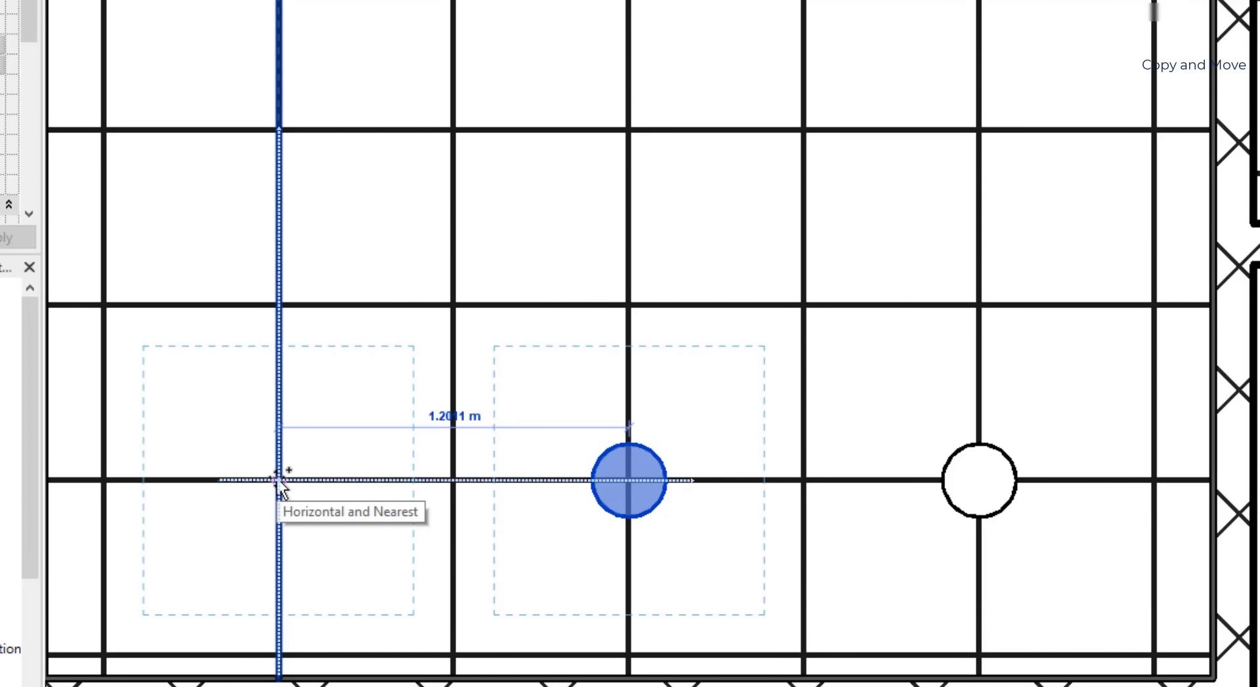
{"action": "scroll", "coordinate": [279, 482], "scroll_direction": "down", "scroll_amount": 3}
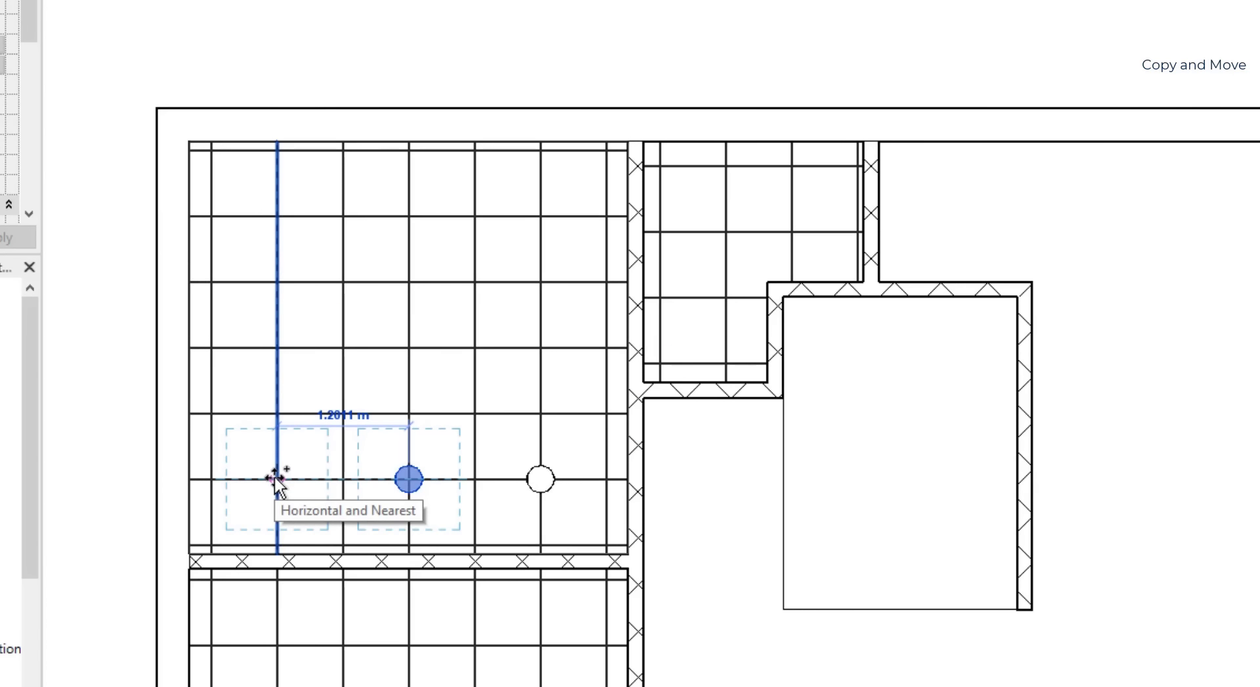
{"action": "left_click", "coordinate": [276, 479]}
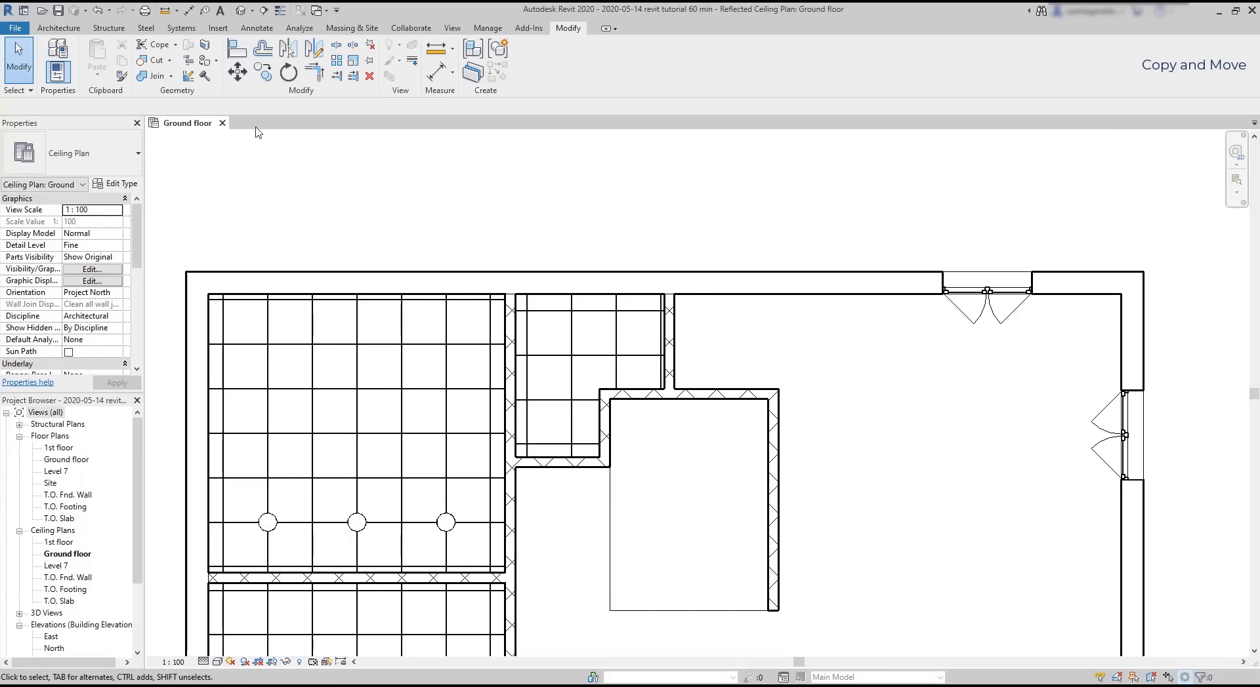
Step: Try to move the middle and right ceiling lights in the upper-left room up by one grid tile
{"action": "left_click", "coordinate": [237, 72]}
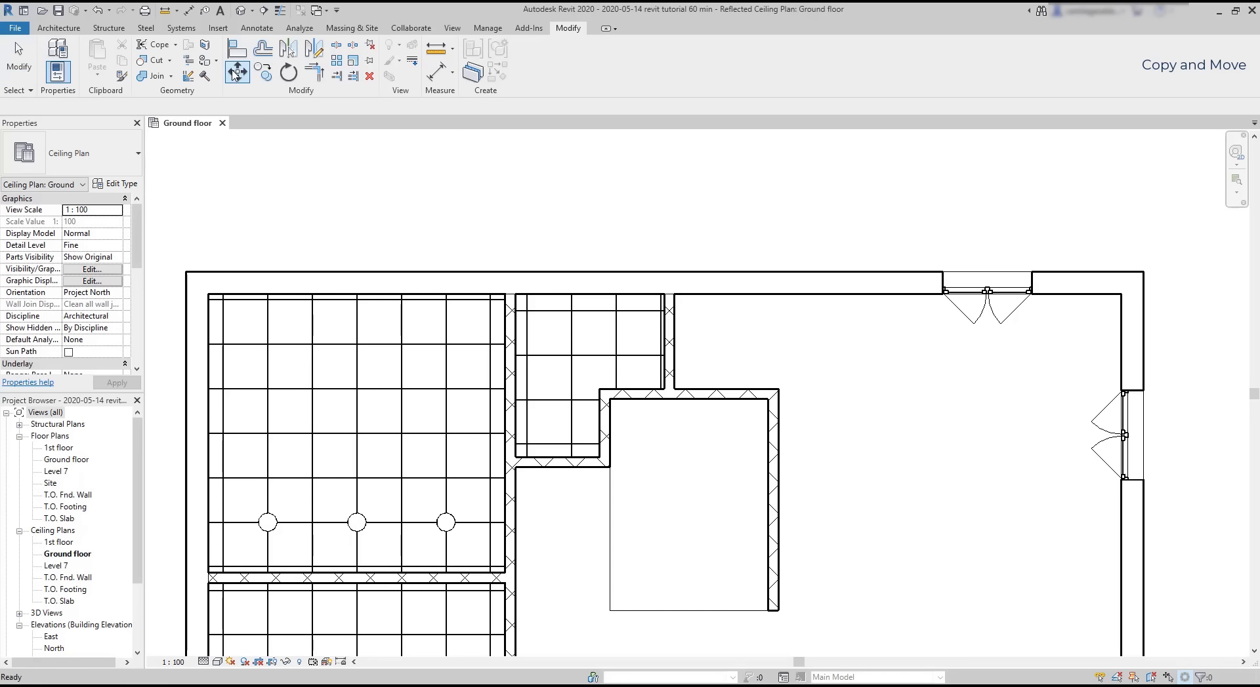
{"action": "left_click", "coordinate": [358, 523]}
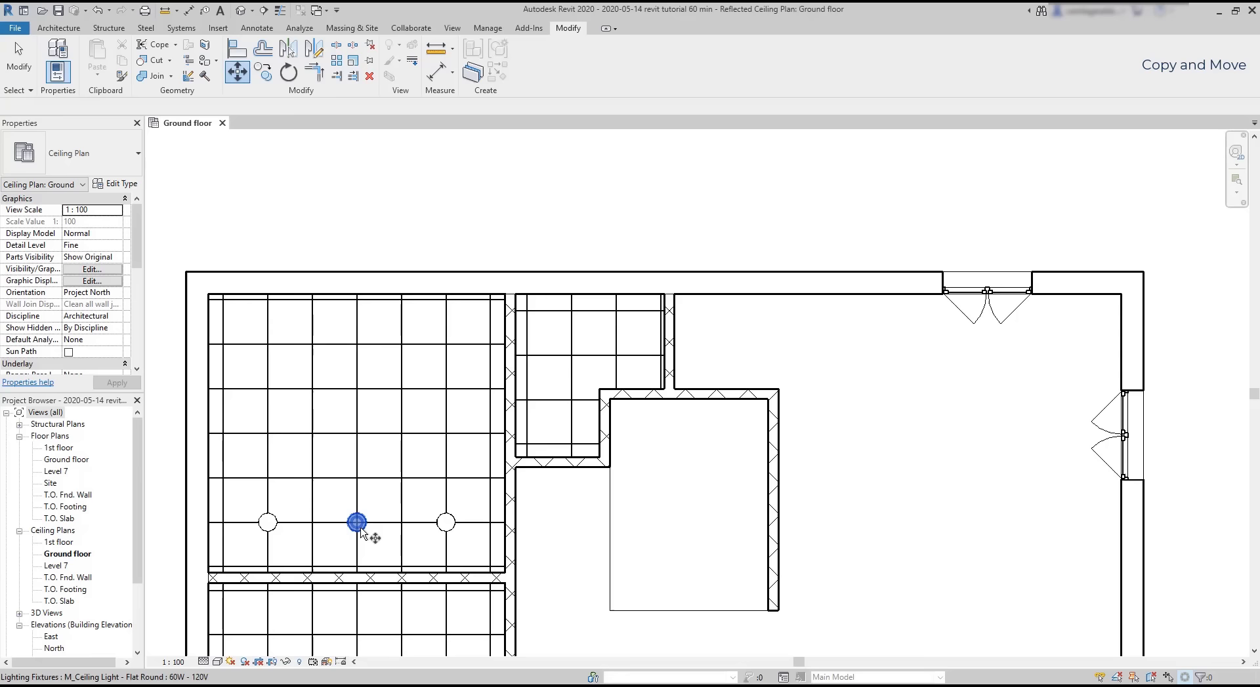
{"action": "left_click", "coordinate": [447, 526]}
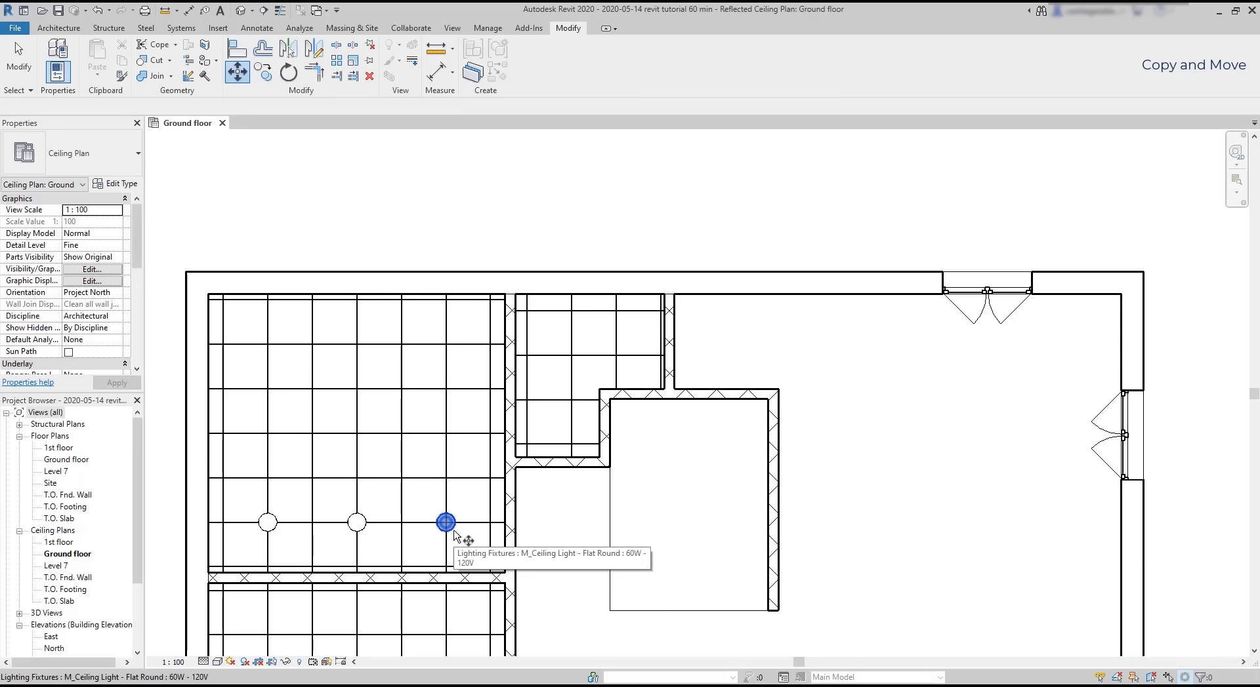
{"action": "left_click", "coordinate": [366, 532], "text": "ctrl"}
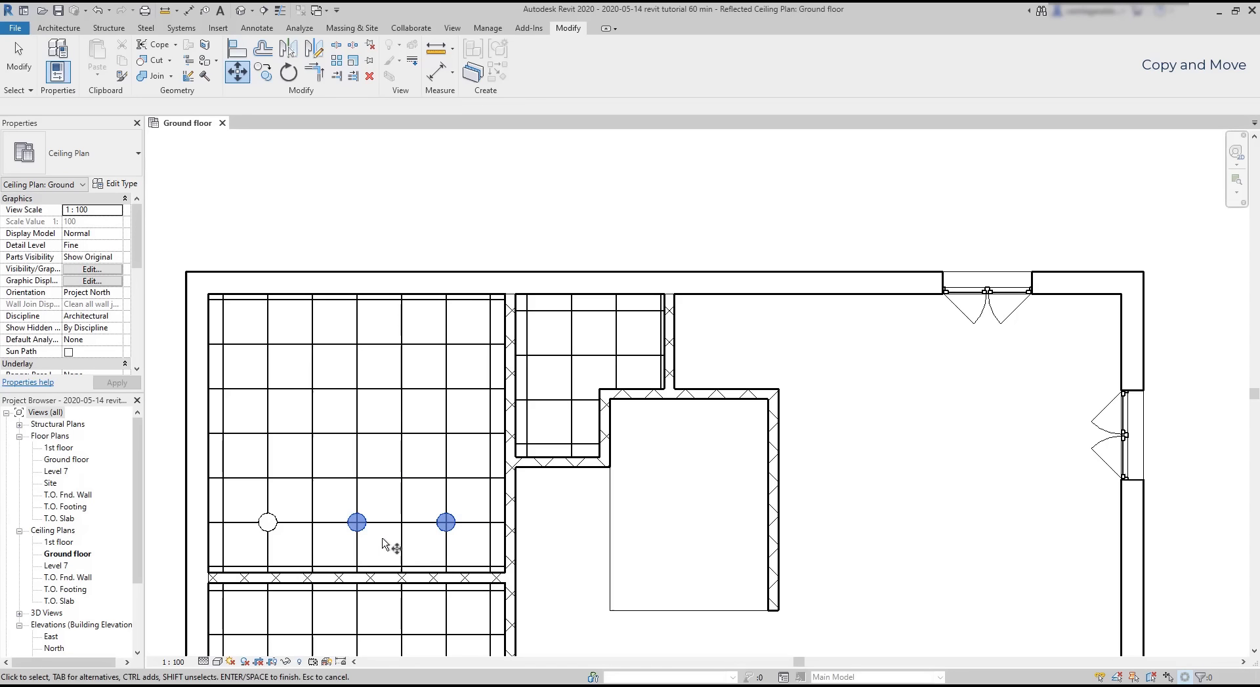
{"action": "key", "text": "Return"}
{"action": "scroll", "coordinate": [394, 535], "scroll_direction": "up", "scroll_amount": 4}
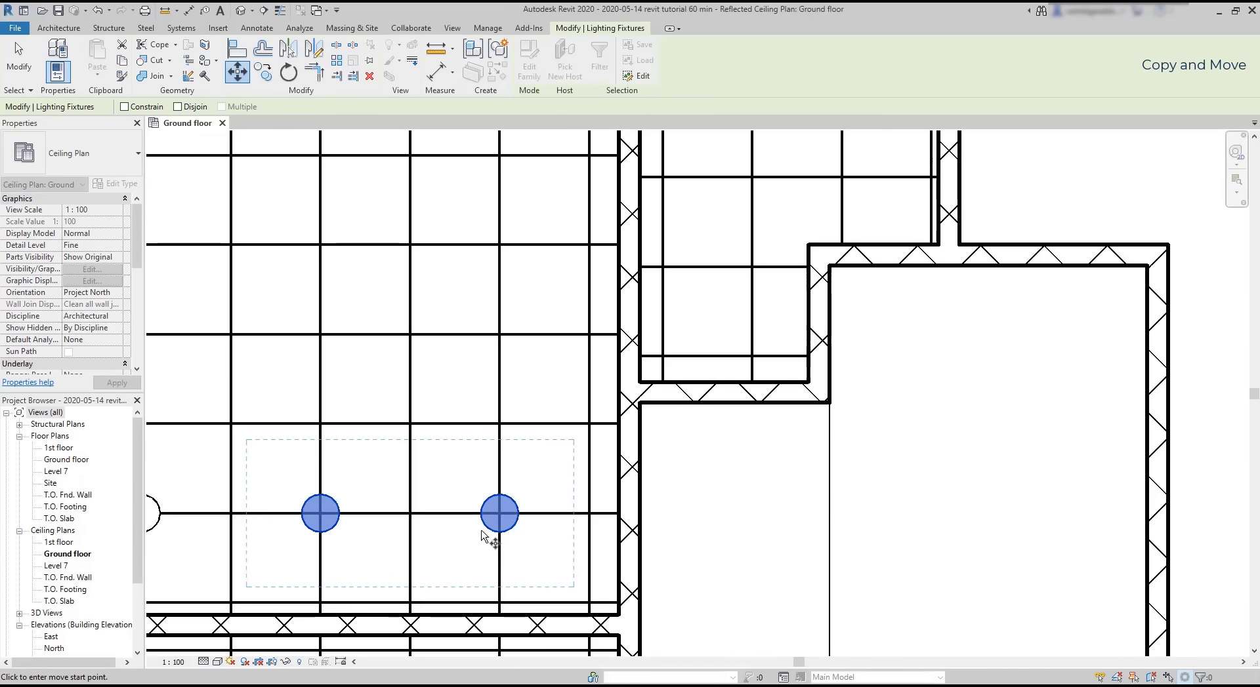
{"action": "left_click", "coordinate": [500, 519]}
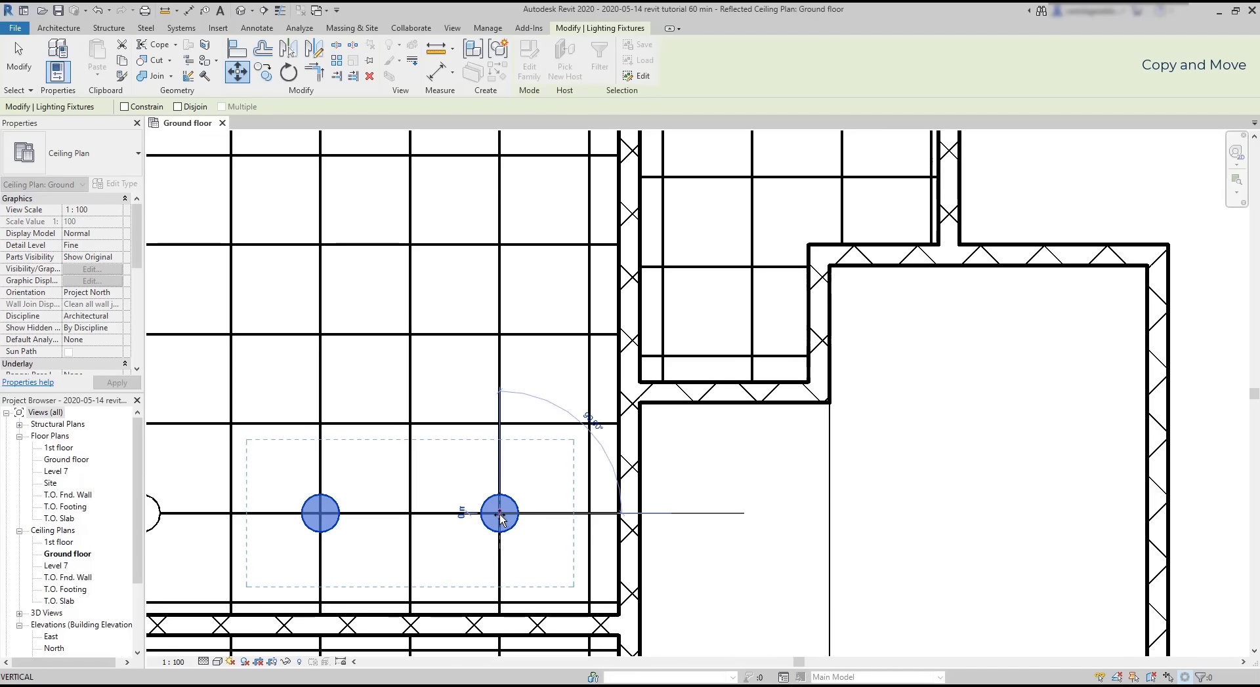
{"action": "left_click", "coordinate": [499, 425]}
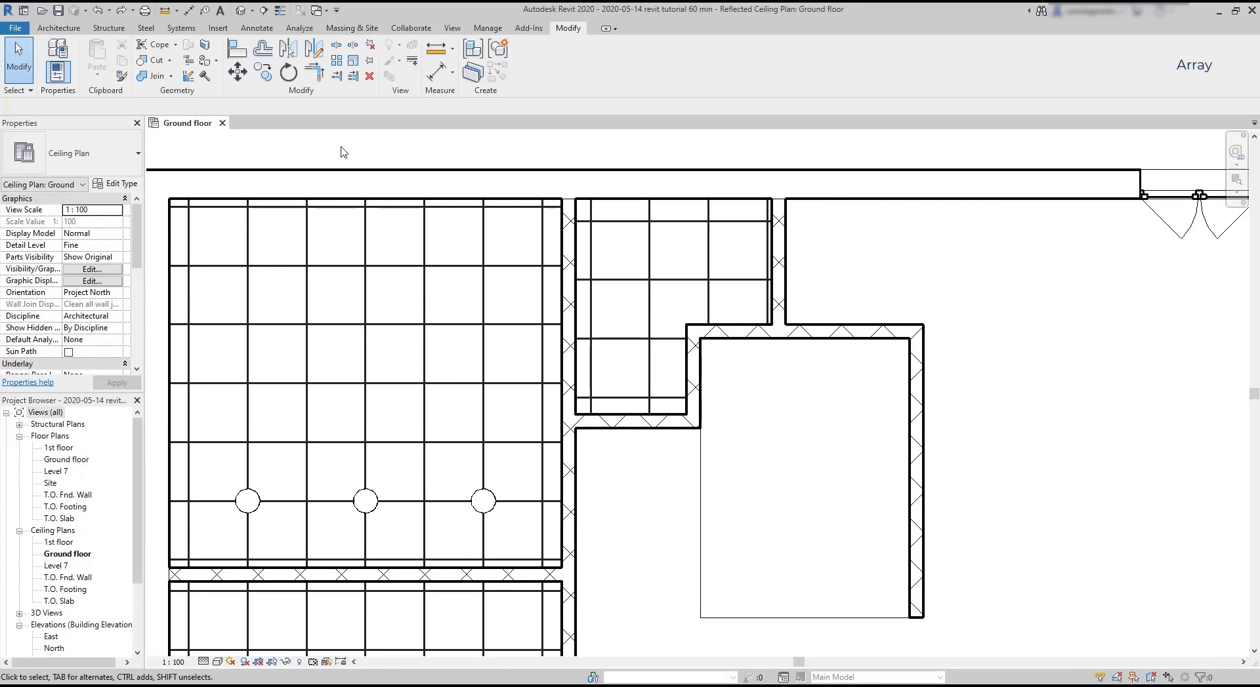
Step: Array the row of three ceiling lights upward as a grouped linear array of 4, with the second row one tile above
{"action": "left_click", "coordinate": [339, 66]}
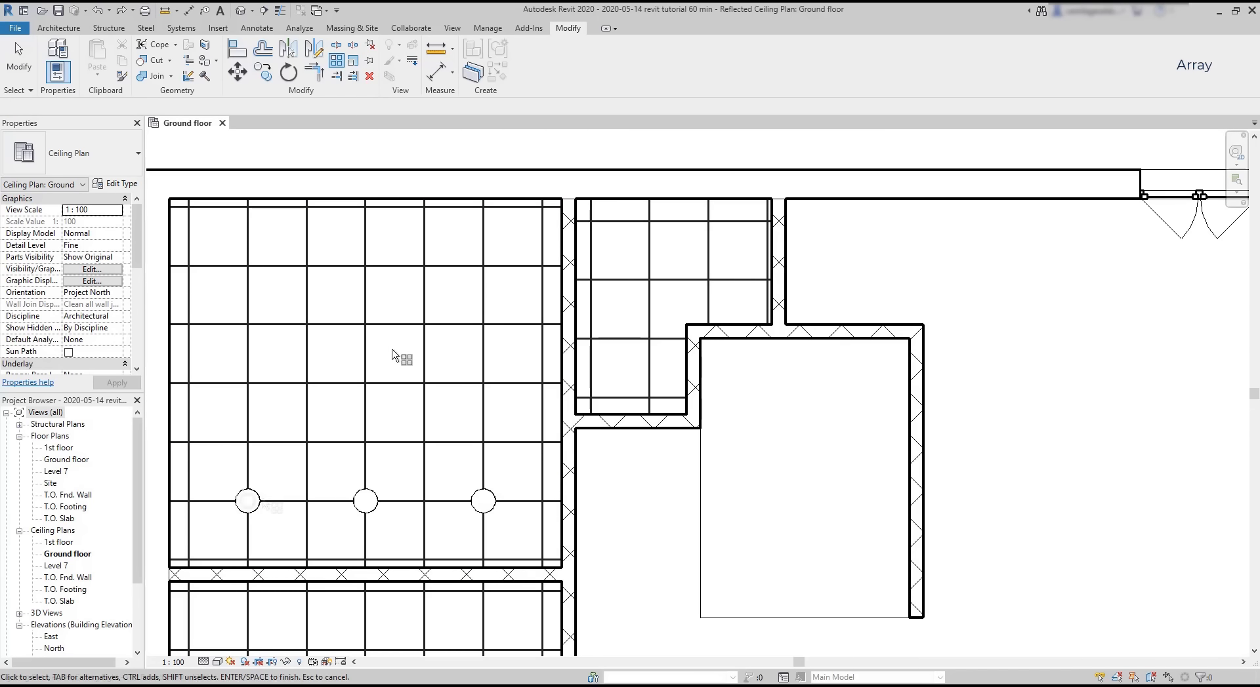
{"action": "left_click", "coordinate": [248, 502]}
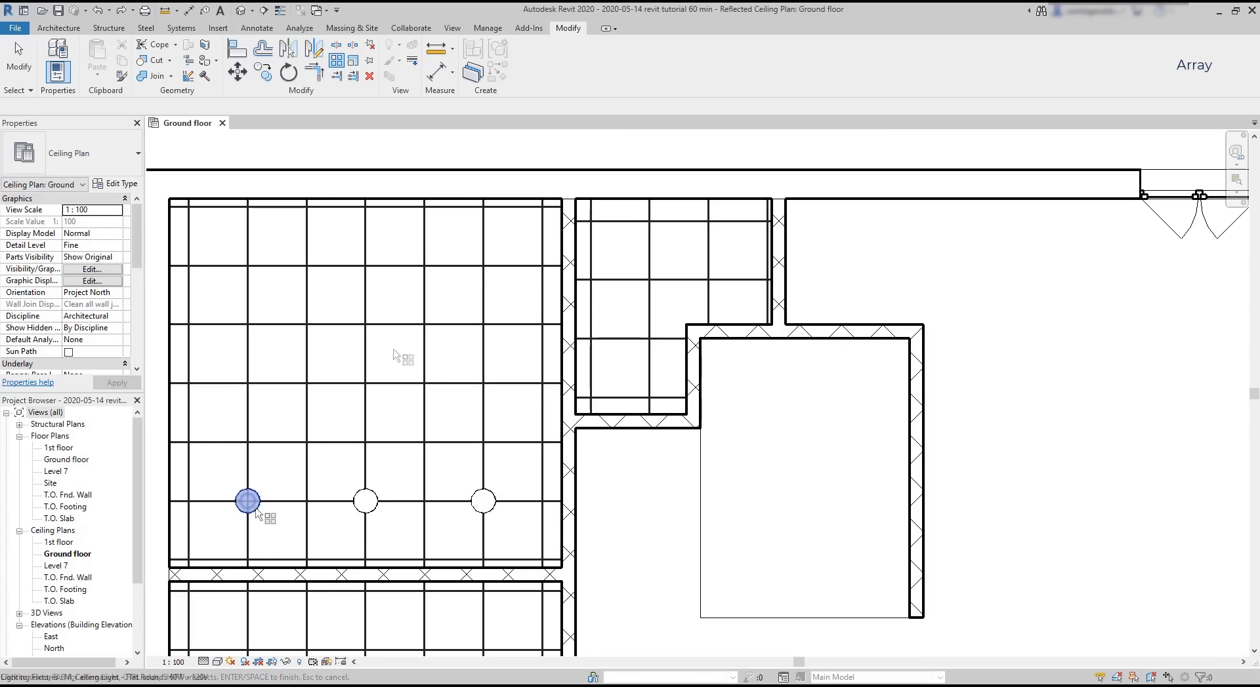
{"action": "left_click", "coordinate": [363, 504]}
{"action": "left_click", "coordinate": [482, 505]}
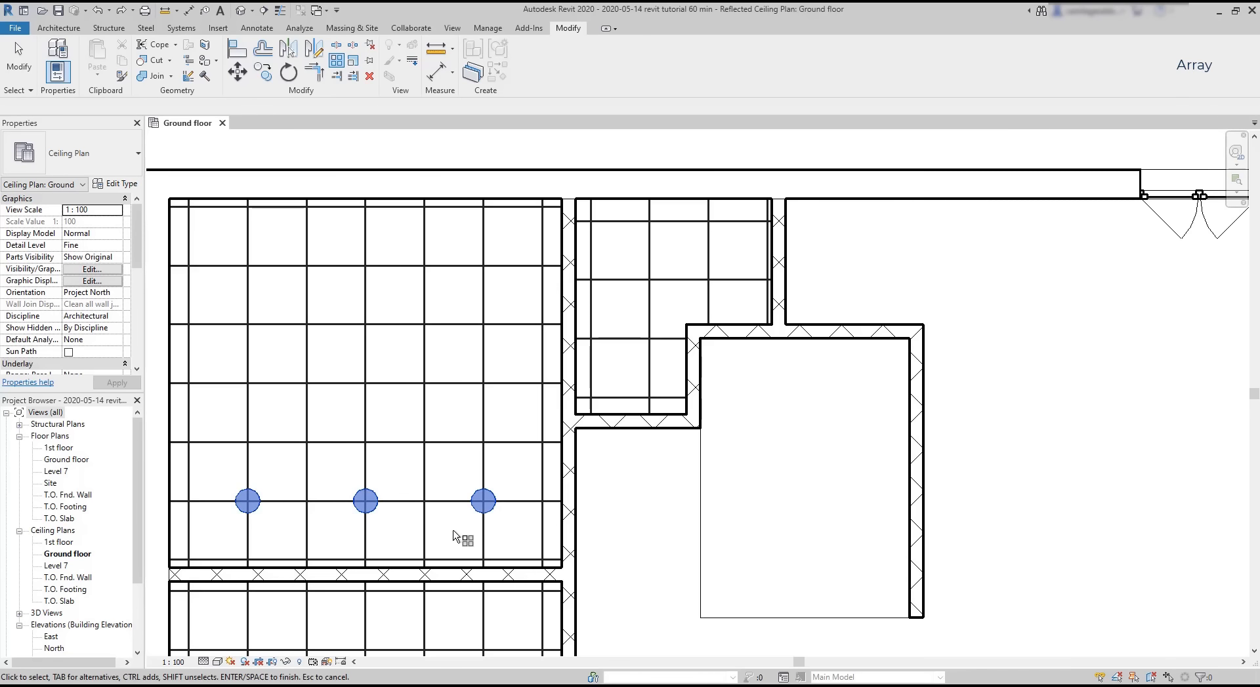
{"action": "key", "text": "Return"}
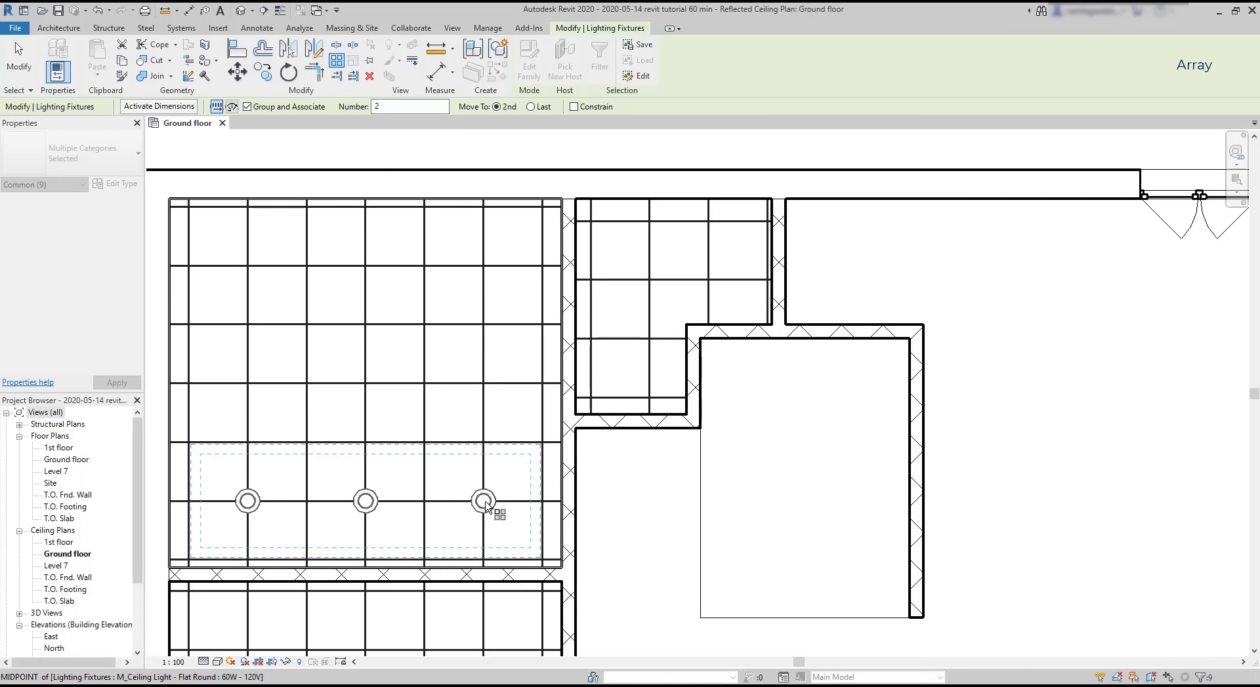
{"action": "left_click", "coordinate": [484, 503]}
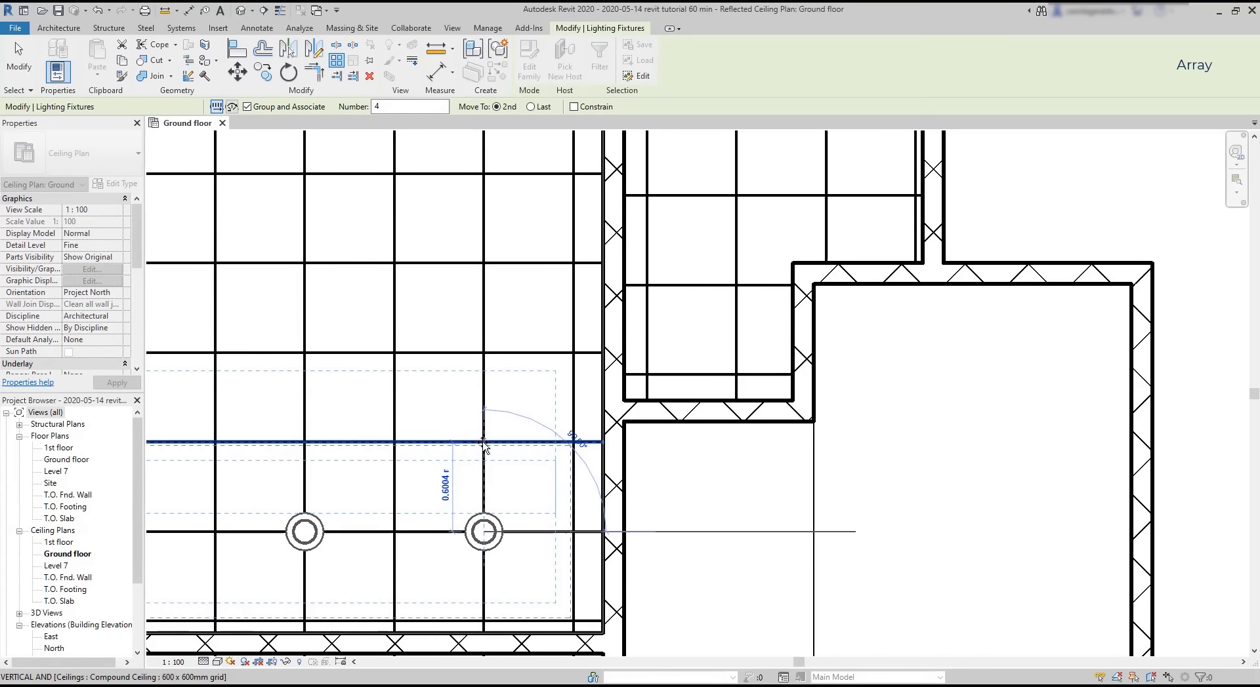
{"action": "left_click", "coordinate": [483, 446]}
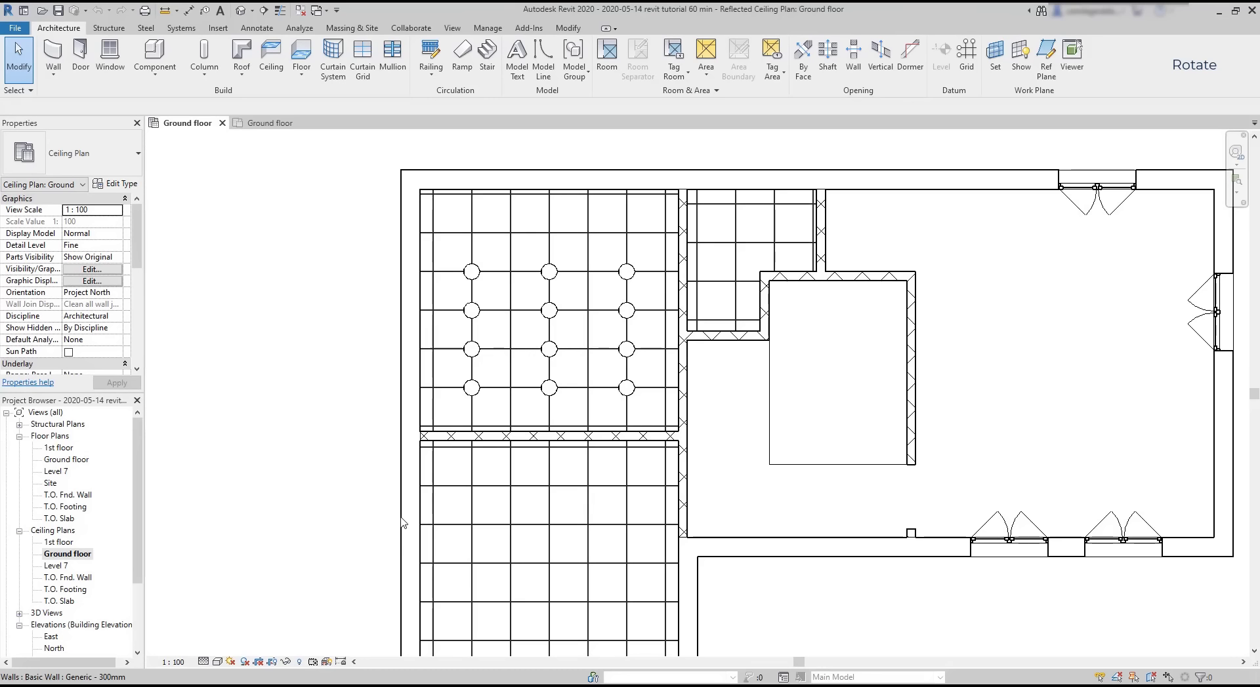
Step: Open the Ground floor floor plan and load the M_Table-Dining Round w Chairs family from the Furniture Tables folder
{"action": "double_click", "coordinate": [56, 460]}
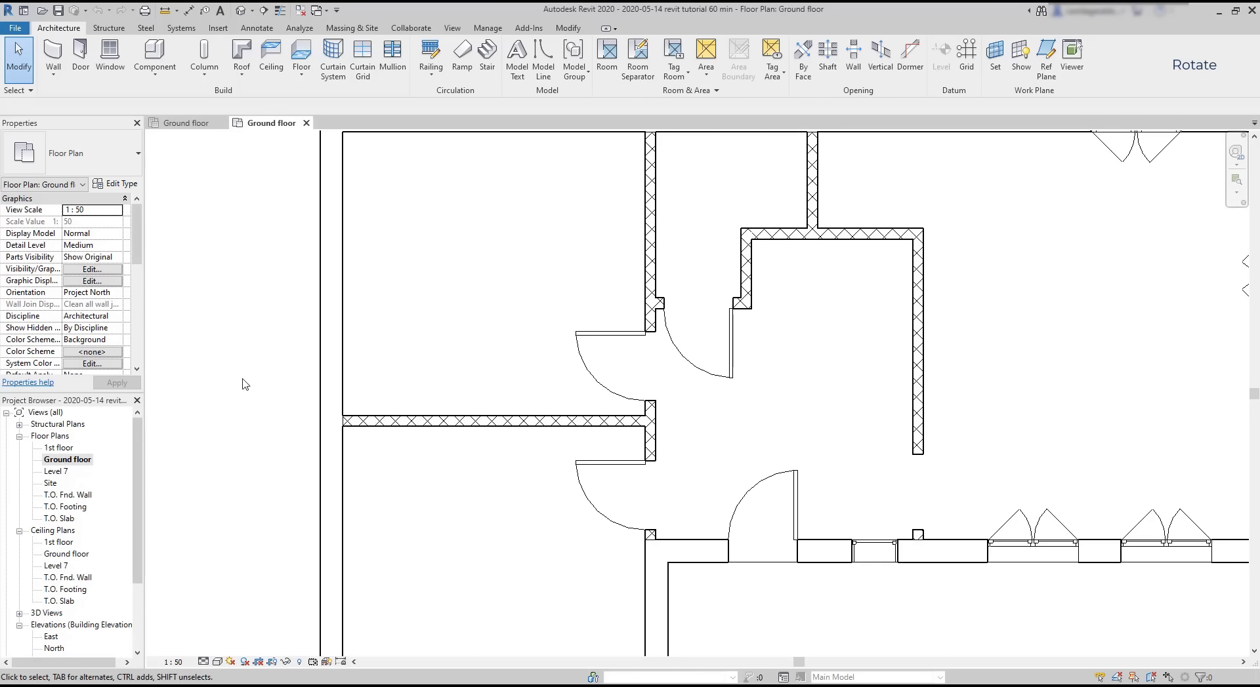
{"action": "left_click", "coordinate": [166, 66]}
{"action": "left_click", "coordinate": [92, 153]}
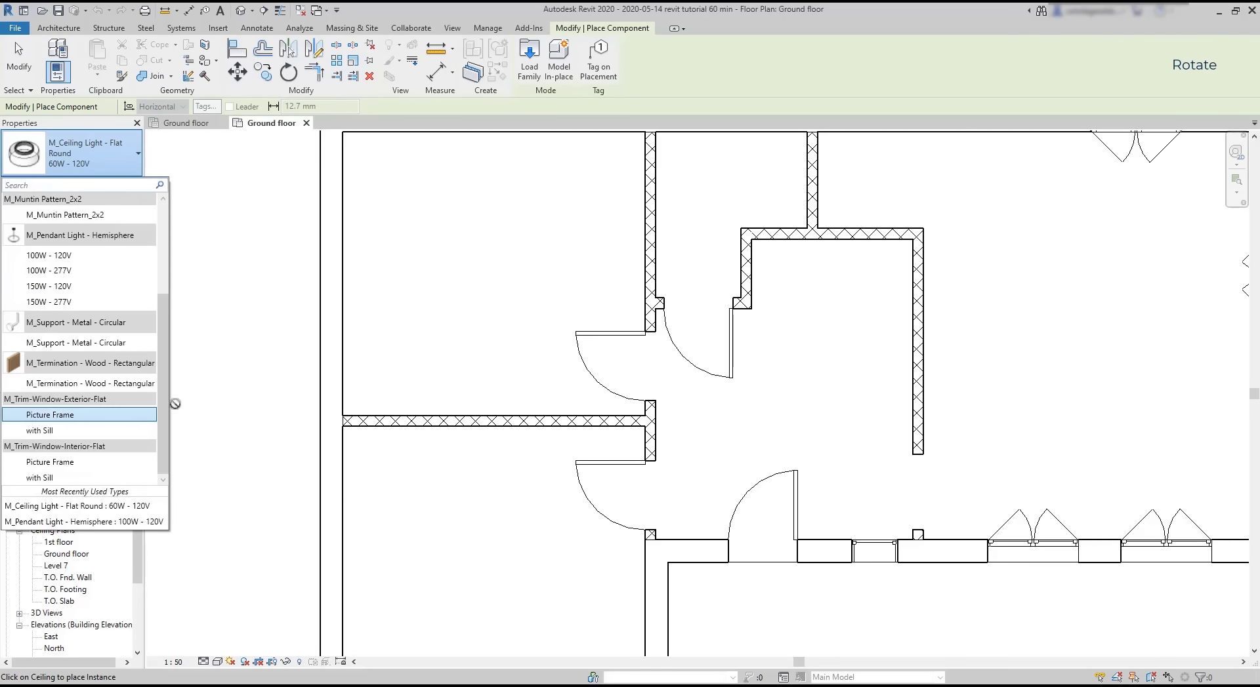
{"action": "left_click", "coordinate": [537, 54]}
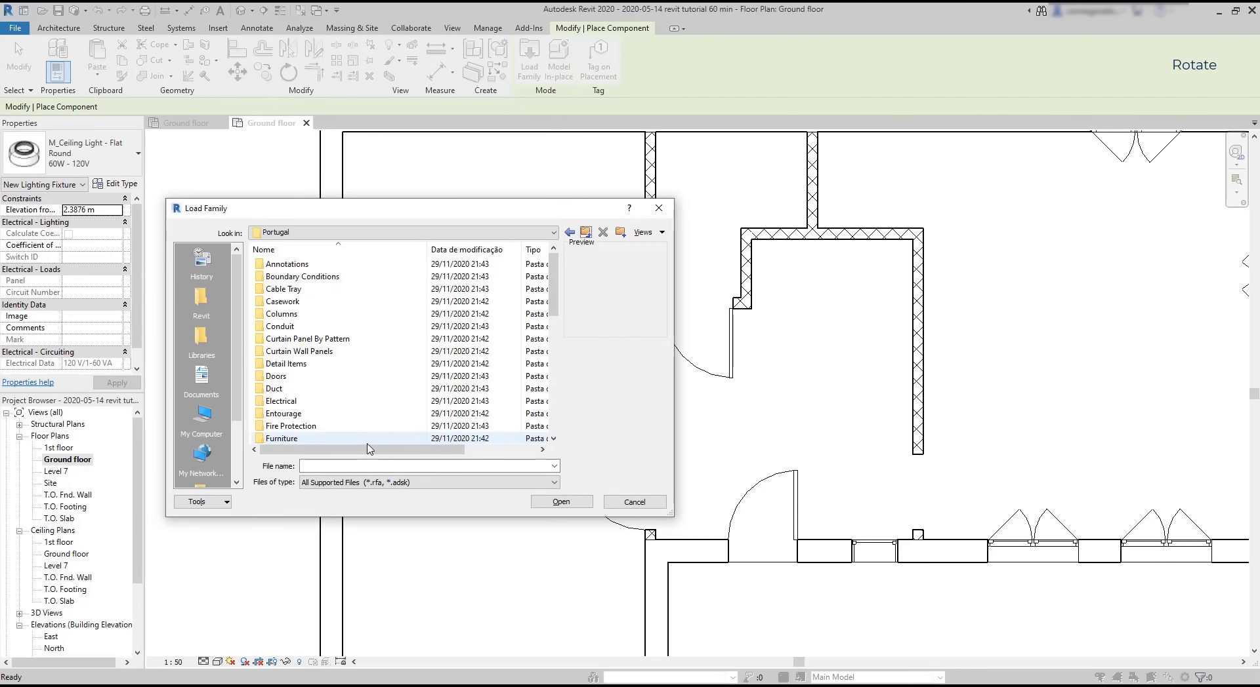
{"action": "double_click", "coordinate": [368, 440]}
{"action": "double_click", "coordinate": [276, 301]}
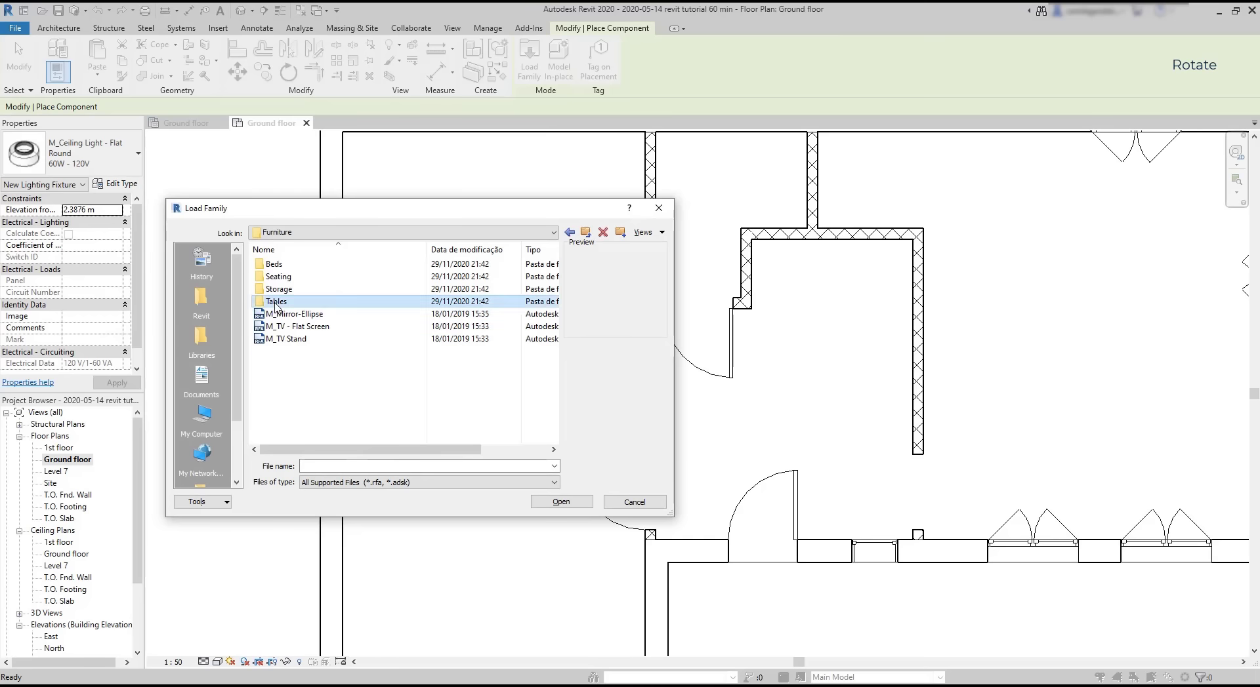
{"action": "left_click", "coordinate": [275, 302]}
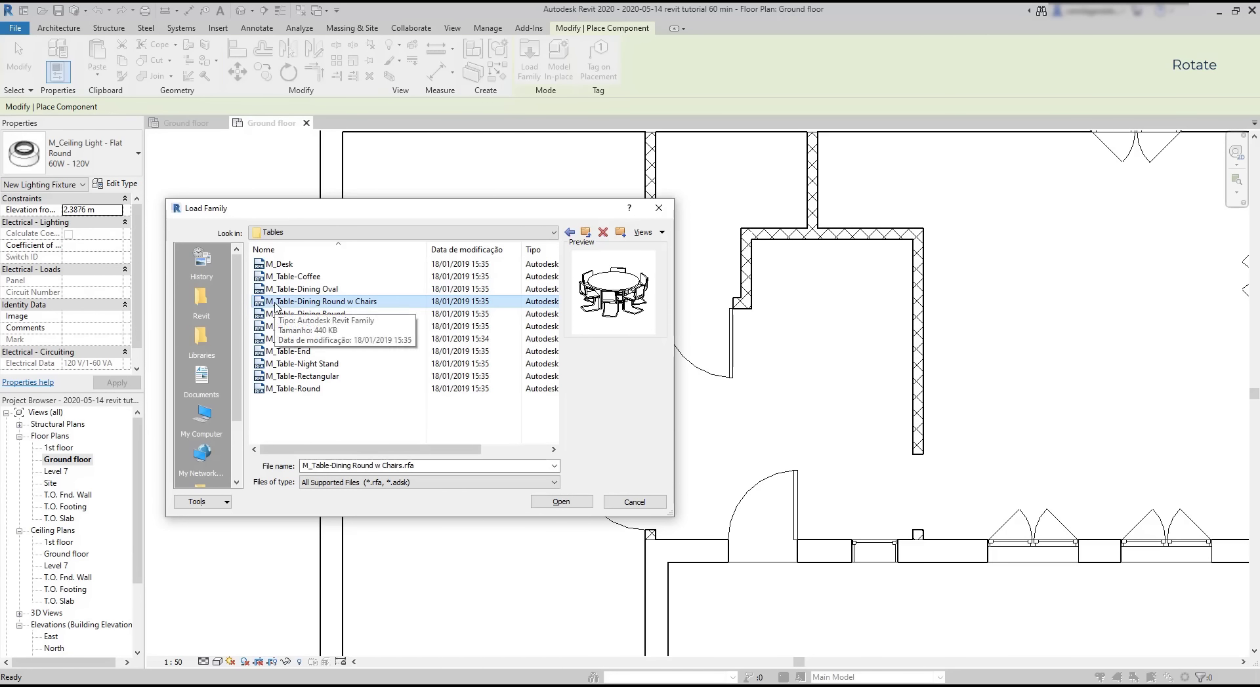
{"action": "double_click", "coordinate": [276, 303]}
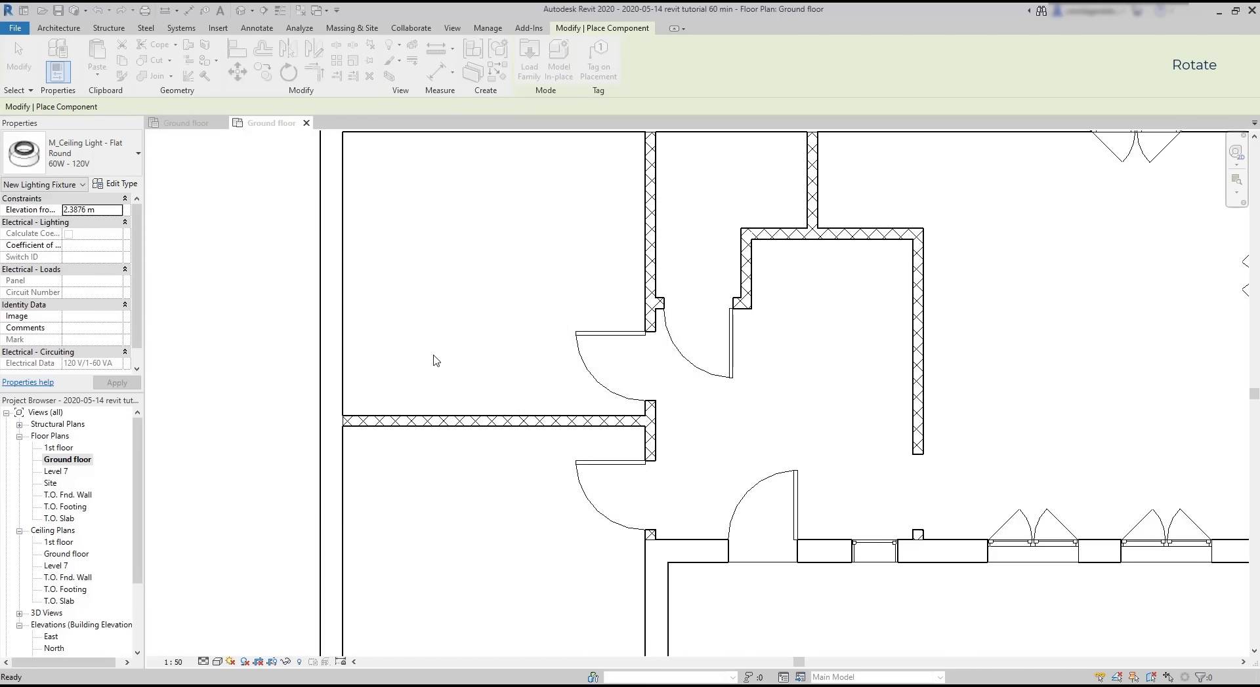
Step: Place one 0915mm Diameter round dining table with chairs in the middle of the upper-left room
{"action": "scroll", "coordinate": [436, 352], "scroll_direction": "down", "scroll_amount": 2}
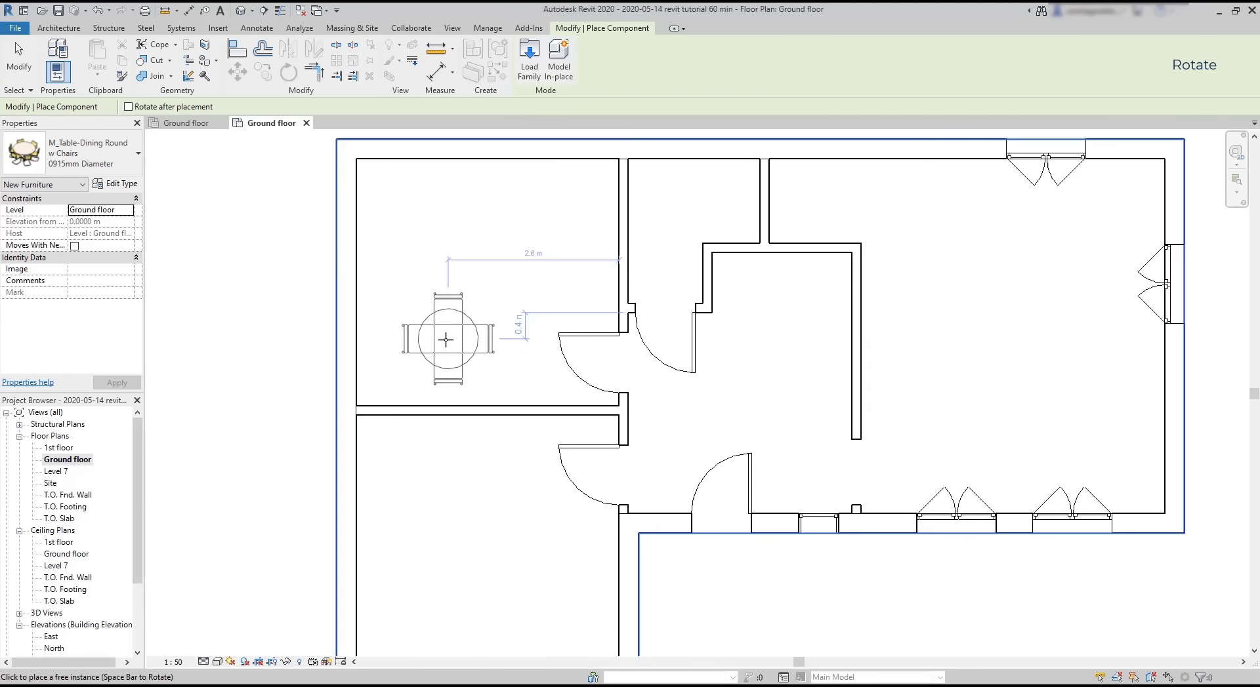
{"action": "left_click", "coordinate": [446, 338]}
{"action": "scroll", "coordinate": [426, 367], "scroll_direction": "up", "scroll_amount": 3}
{"action": "key", "text": "Escape"}
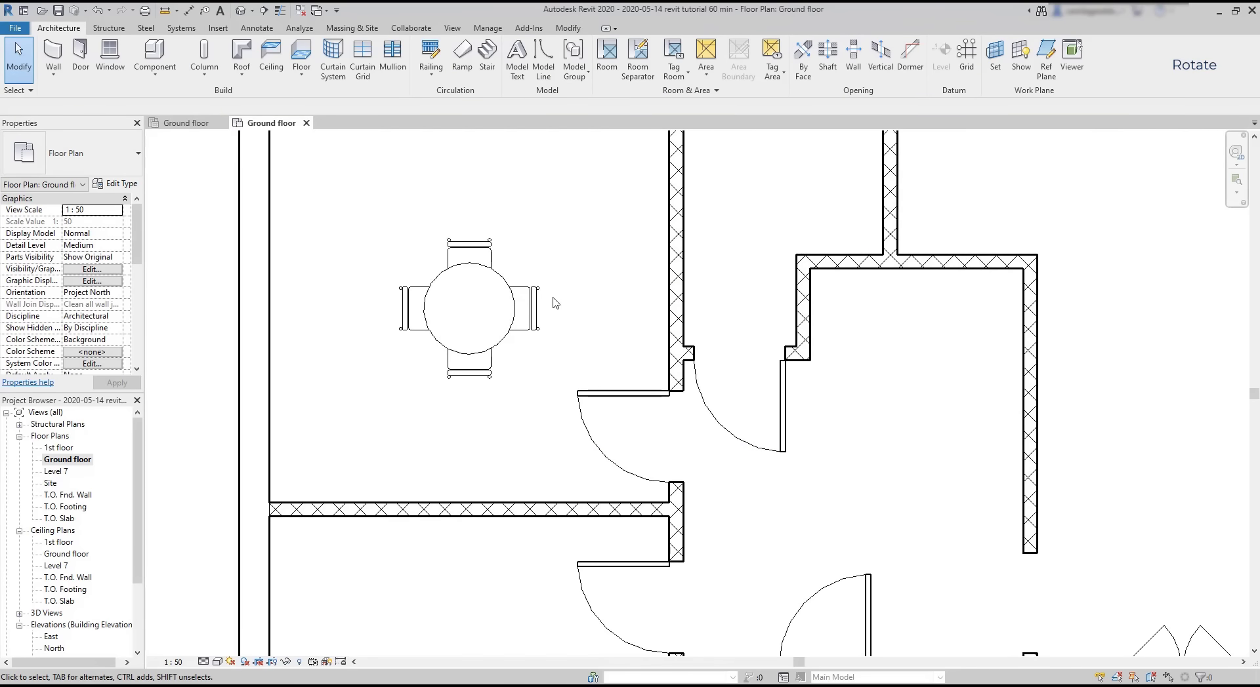
Step: Rotate the round dining table with chairs clockwise by about 45° around its centre
{"action": "left_click", "coordinate": [568, 28]}
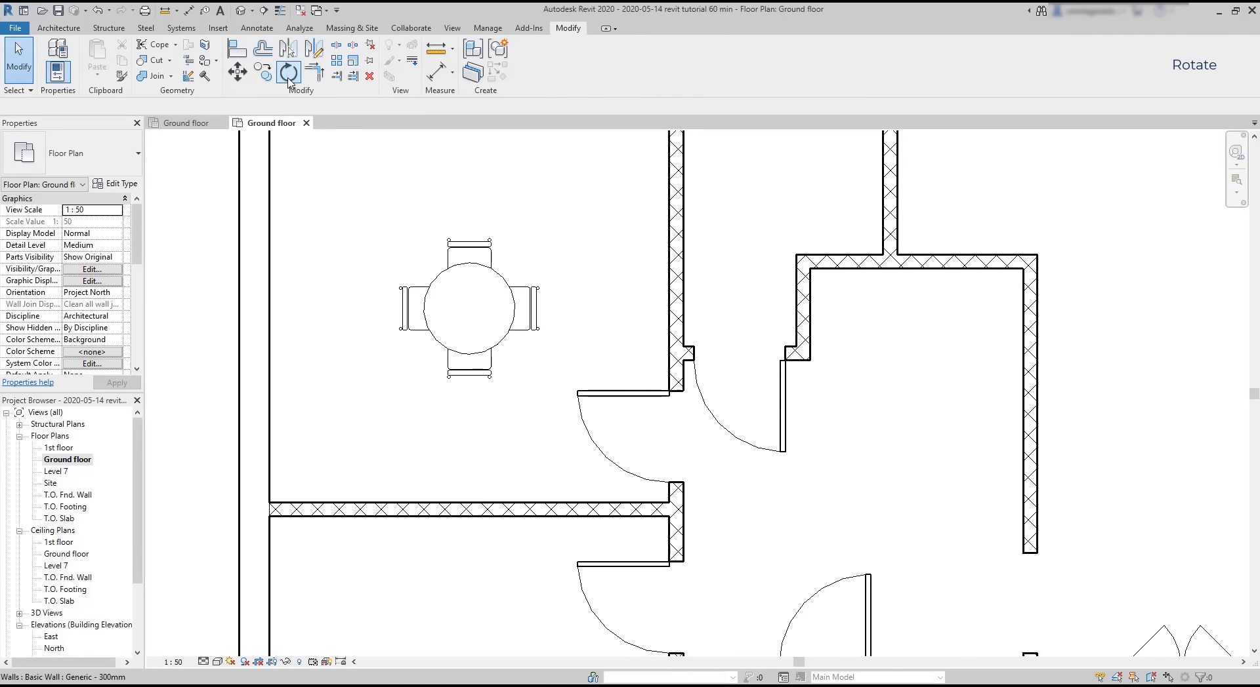
{"action": "left_click", "coordinate": [288, 74]}
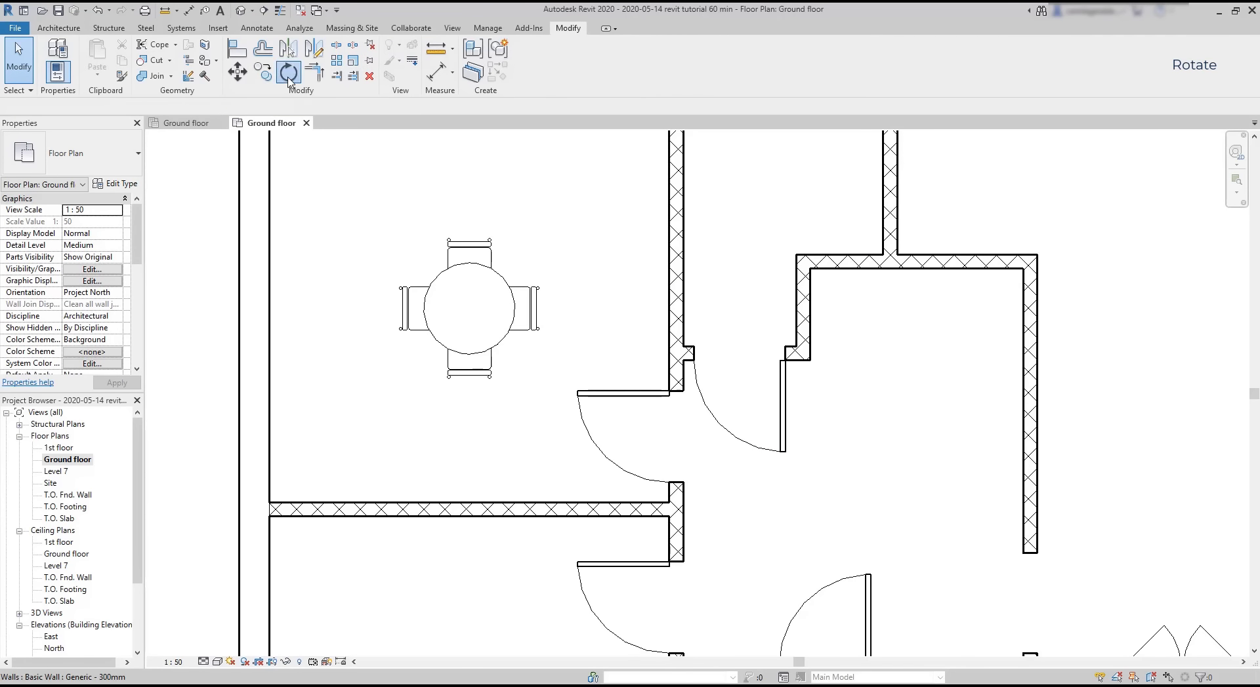
{"action": "left_click", "coordinate": [469, 287]}
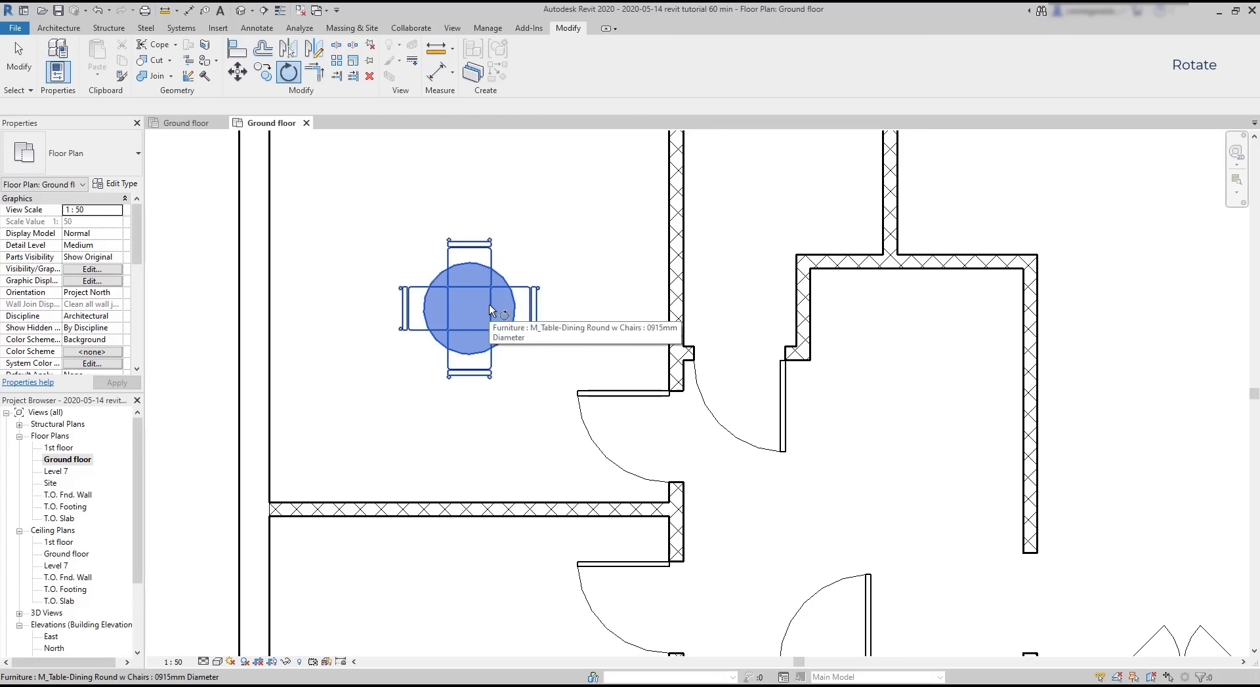
{"action": "left_click", "coordinate": [490, 304]}
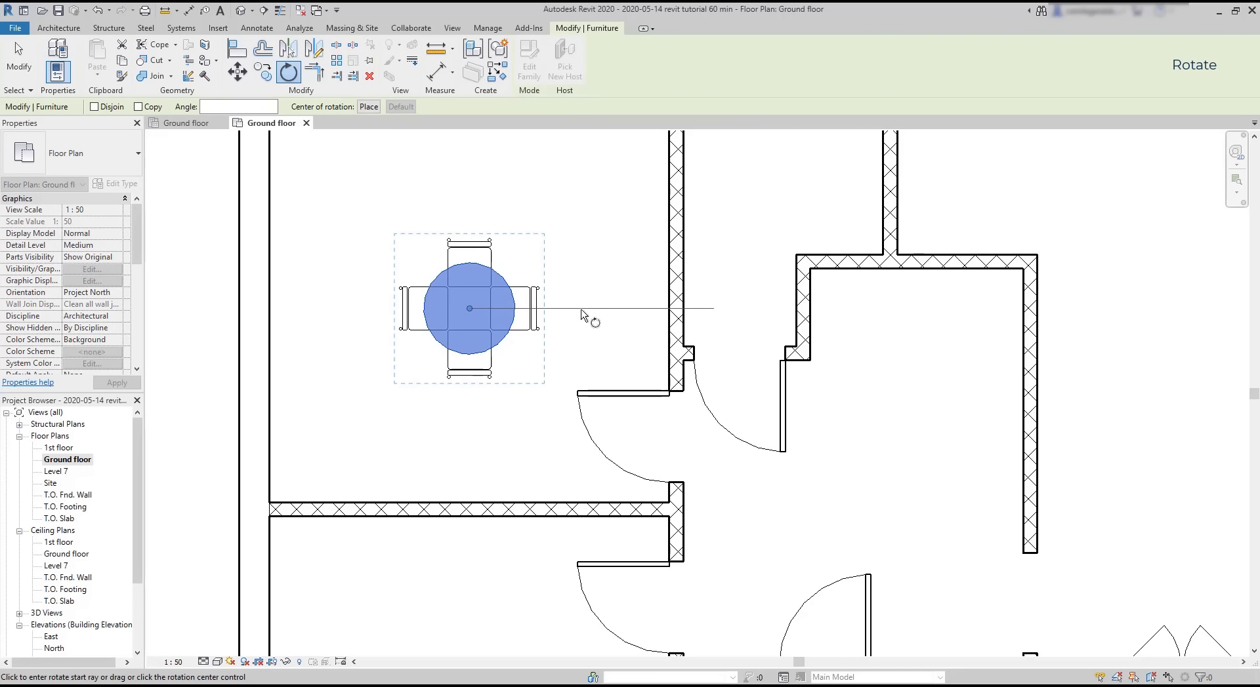
{"action": "left_click", "coordinate": [543, 313]}
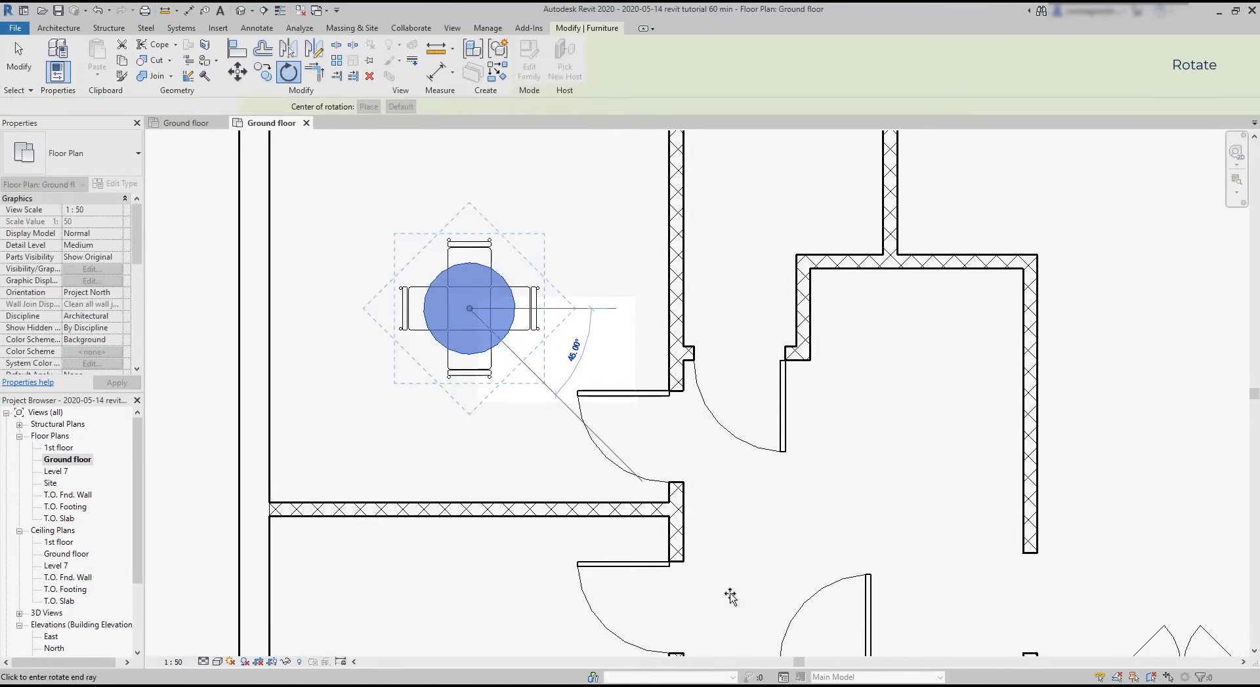
{"action": "left_click", "coordinate": [731, 598]}
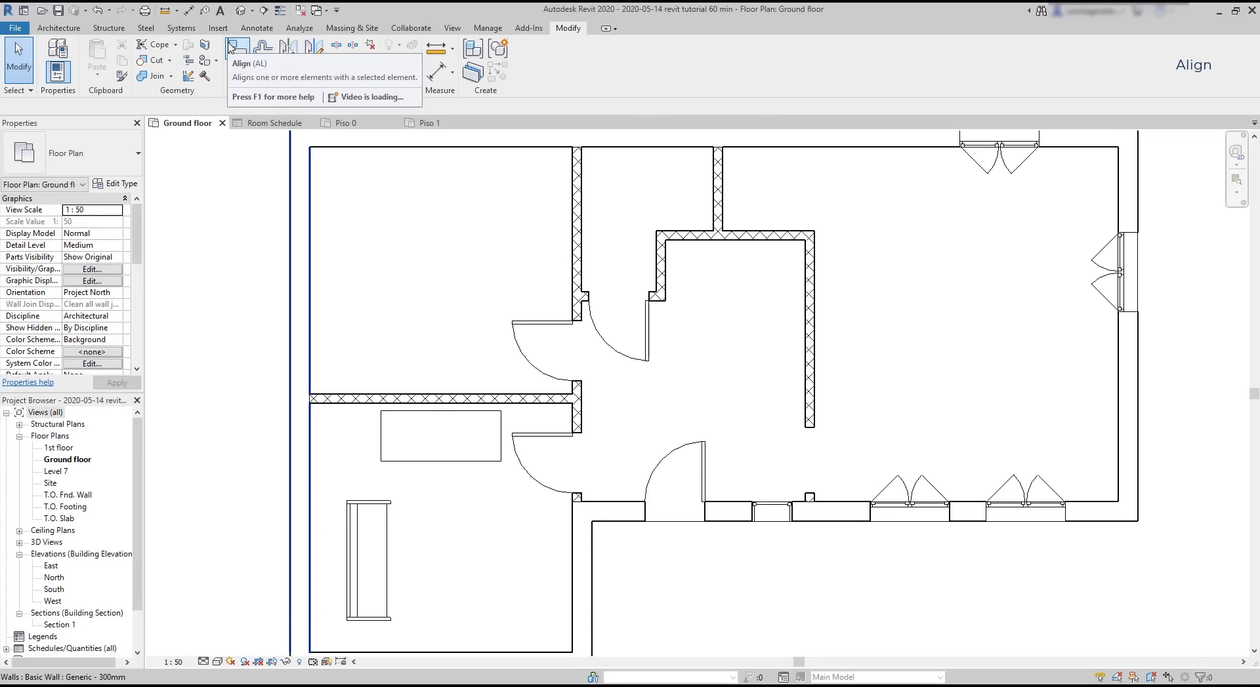
Step: Try to align the partition between the two left rooms with the horizontal wall above the stair area
{"action": "left_click", "coordinate": [231, 49]}
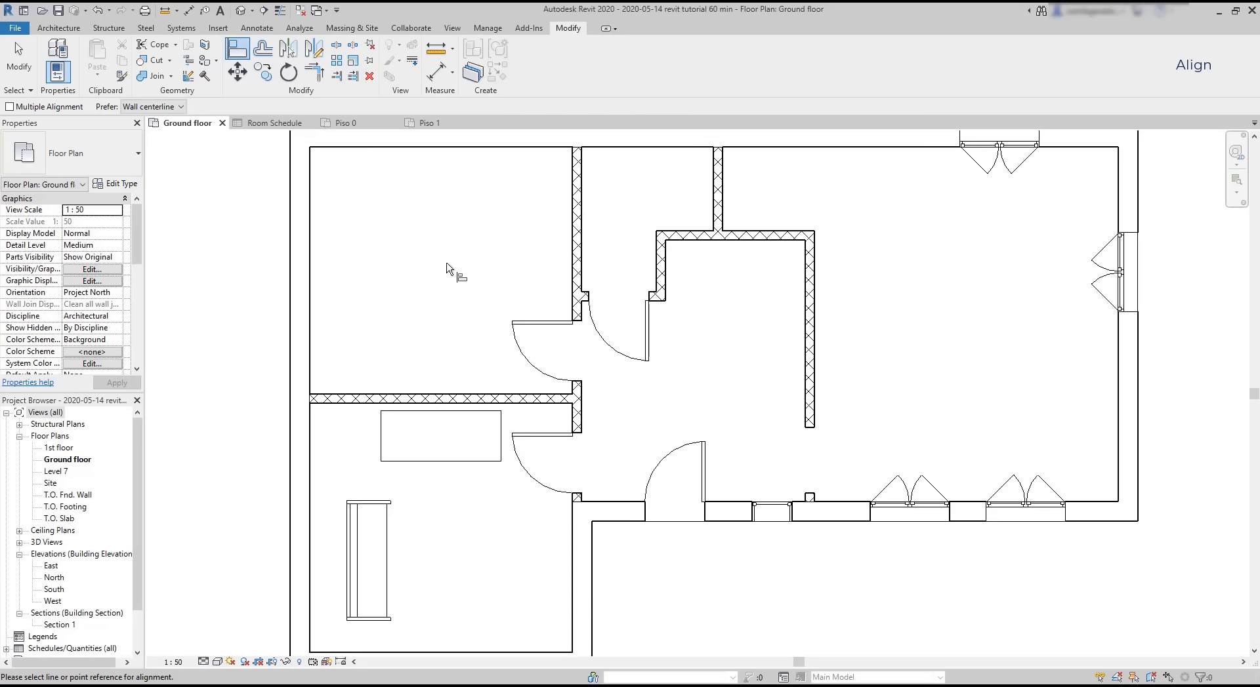
{"action": "left_click", "coordinate": [701, 240]}
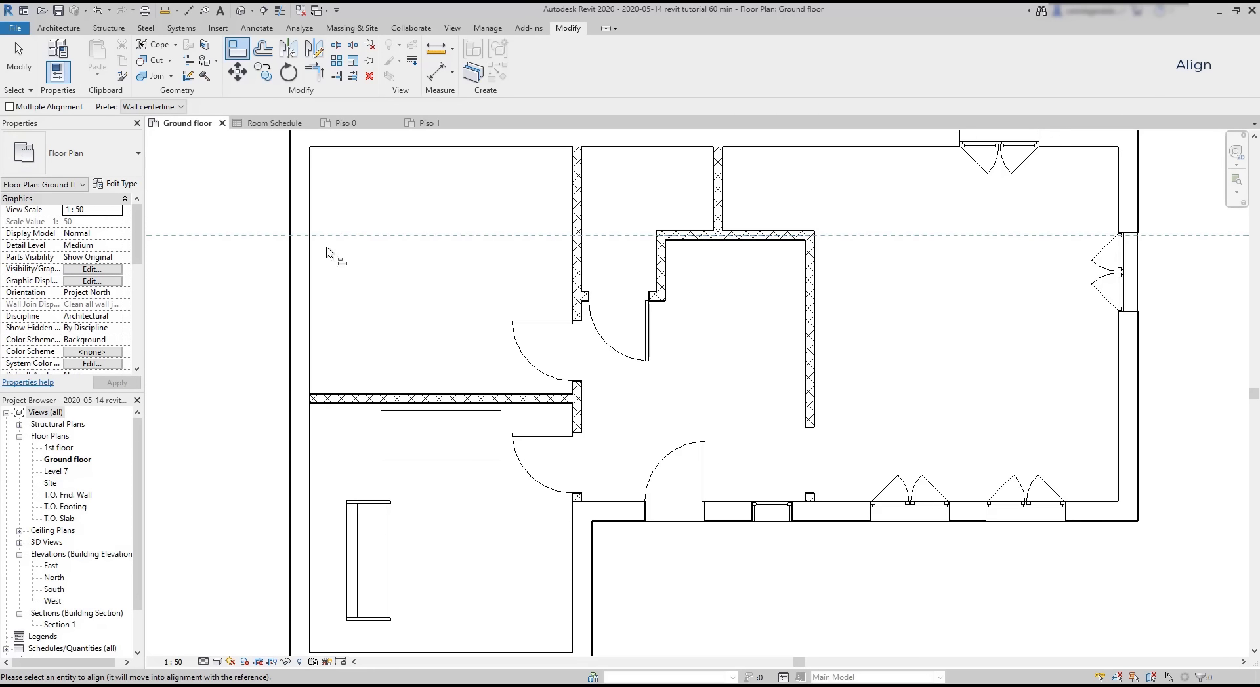
{"action": "left_click", "coordinate": [357, 400]}
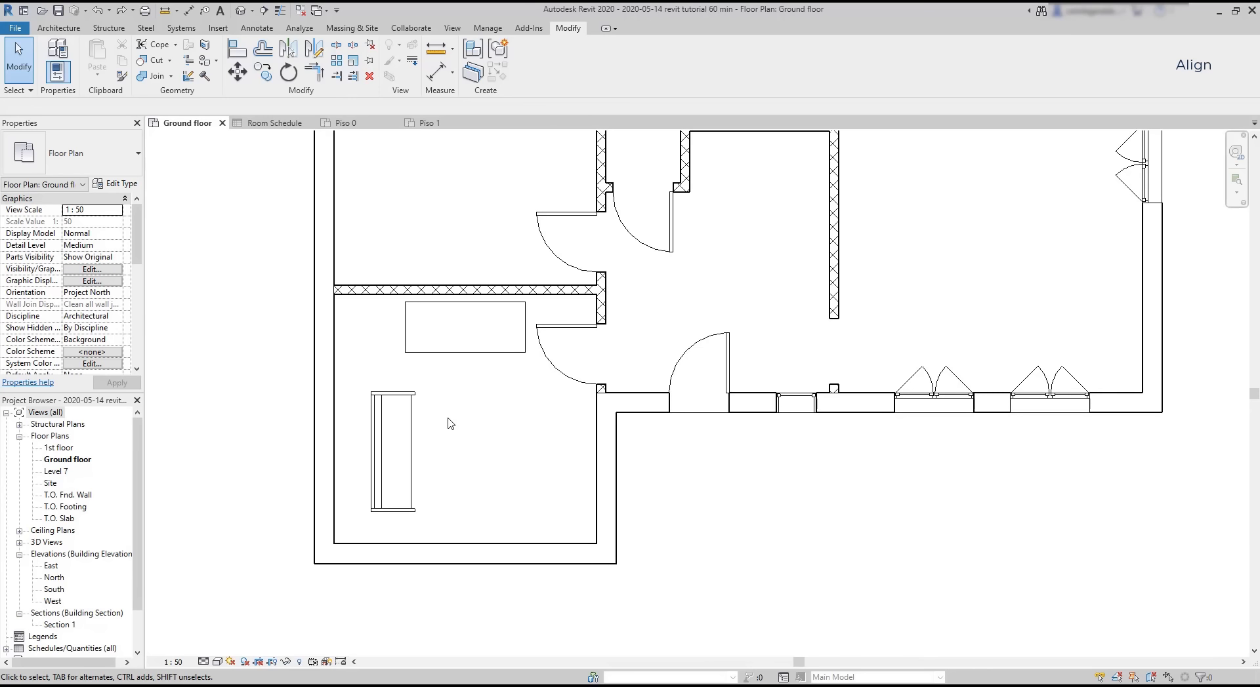
Step: Move the sofa in the lower-left room away from the outer wall to a spot below the rectangular table
{"action": "left_click", "coordinate": [401, 467]}
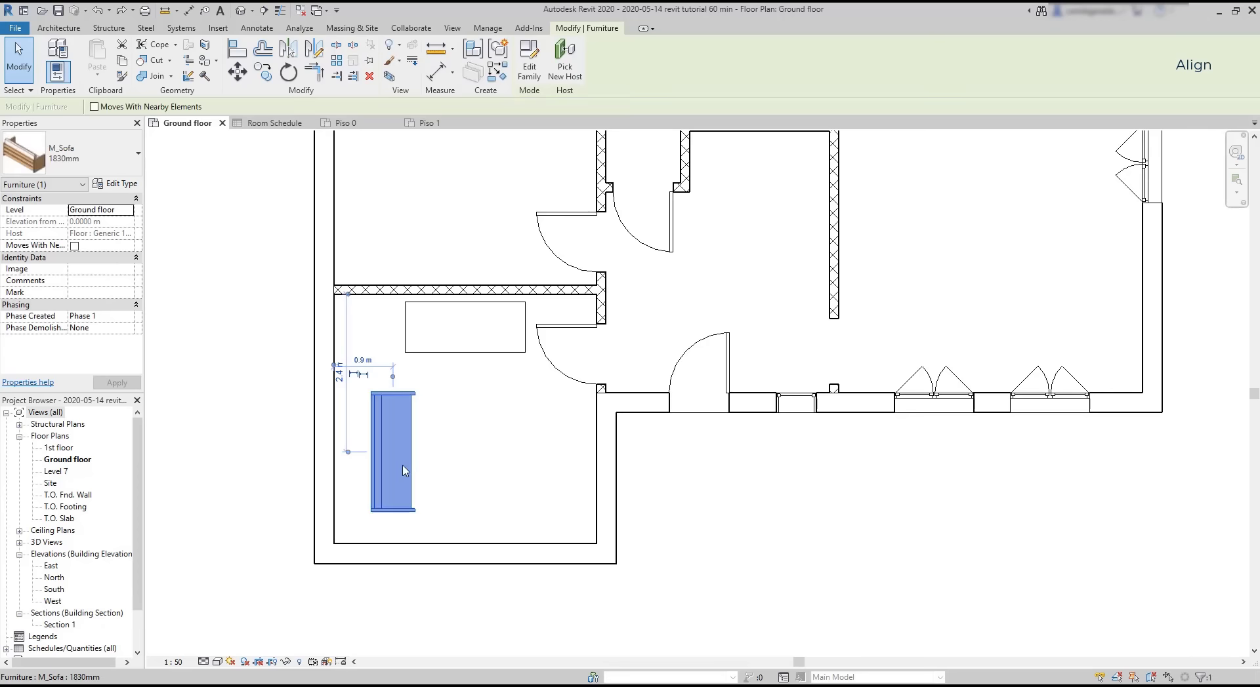
{"action": "left_click_drag", "start_coordinate": [382, 475], "coordinate": [341, 453]}
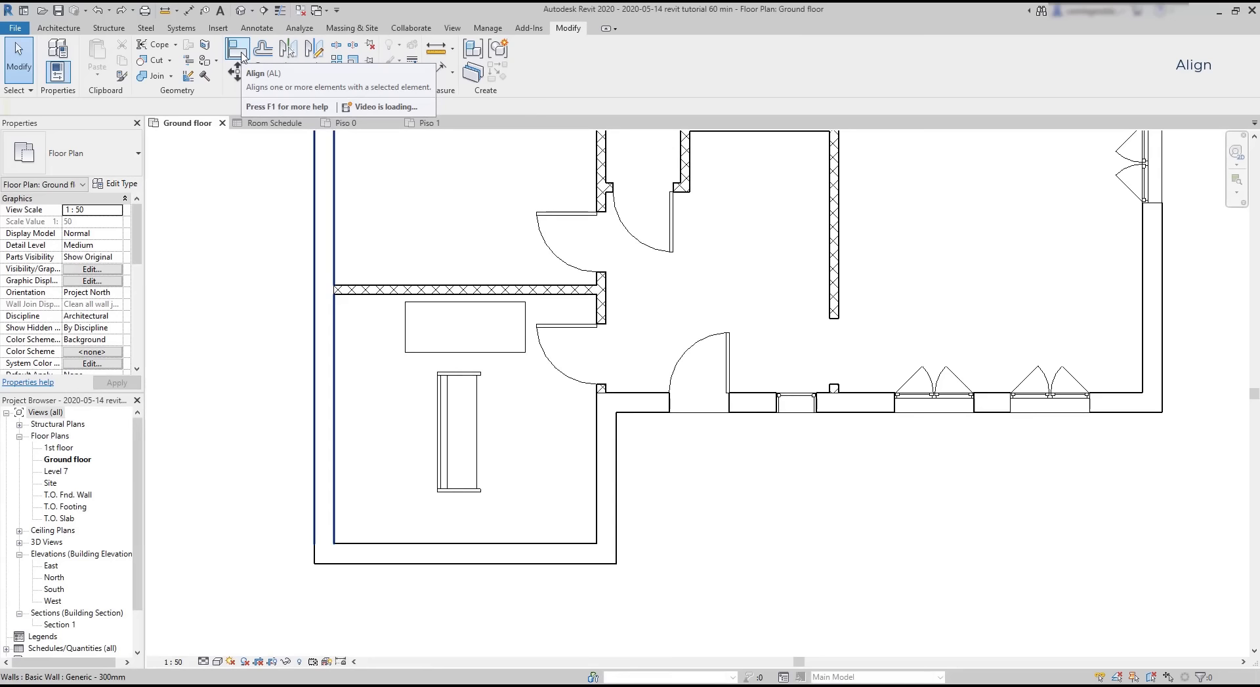
Step: Align the sofa's back edge with the inner face of the lower-left room's outer wall, using the Wall faces preference
{"action": "left_click", "coordinate": [246, 61]}
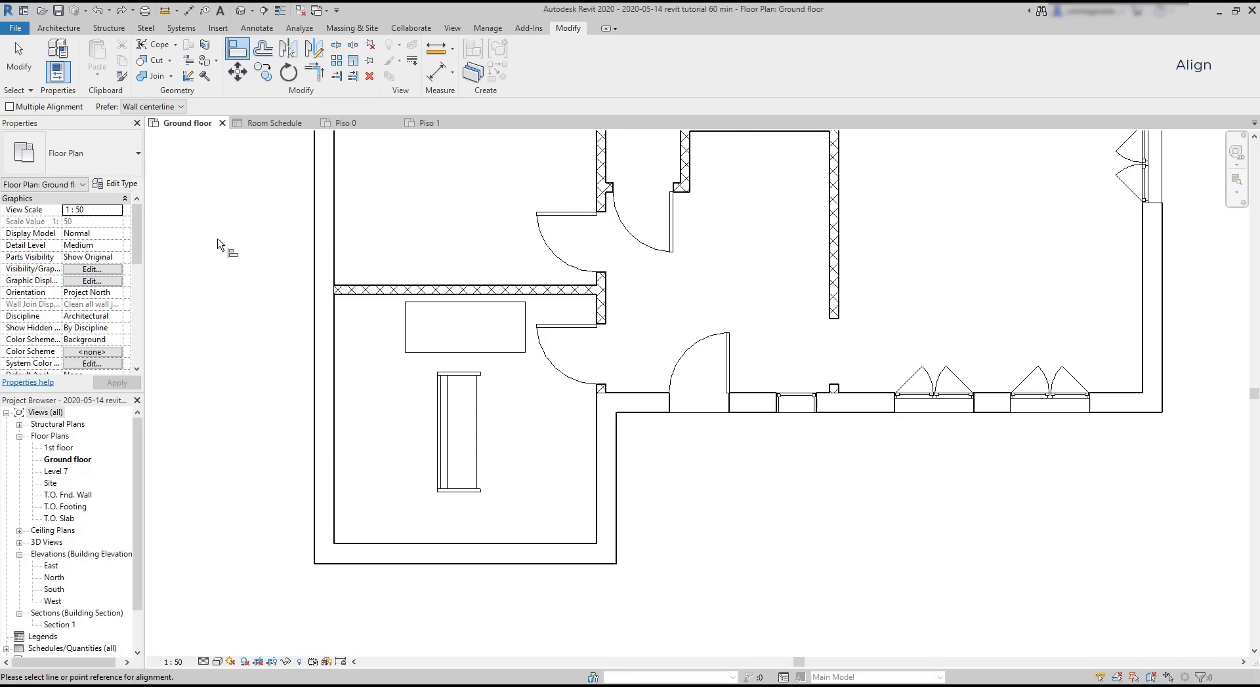
{"action": "left_click", "coordinate": [159, 108]}
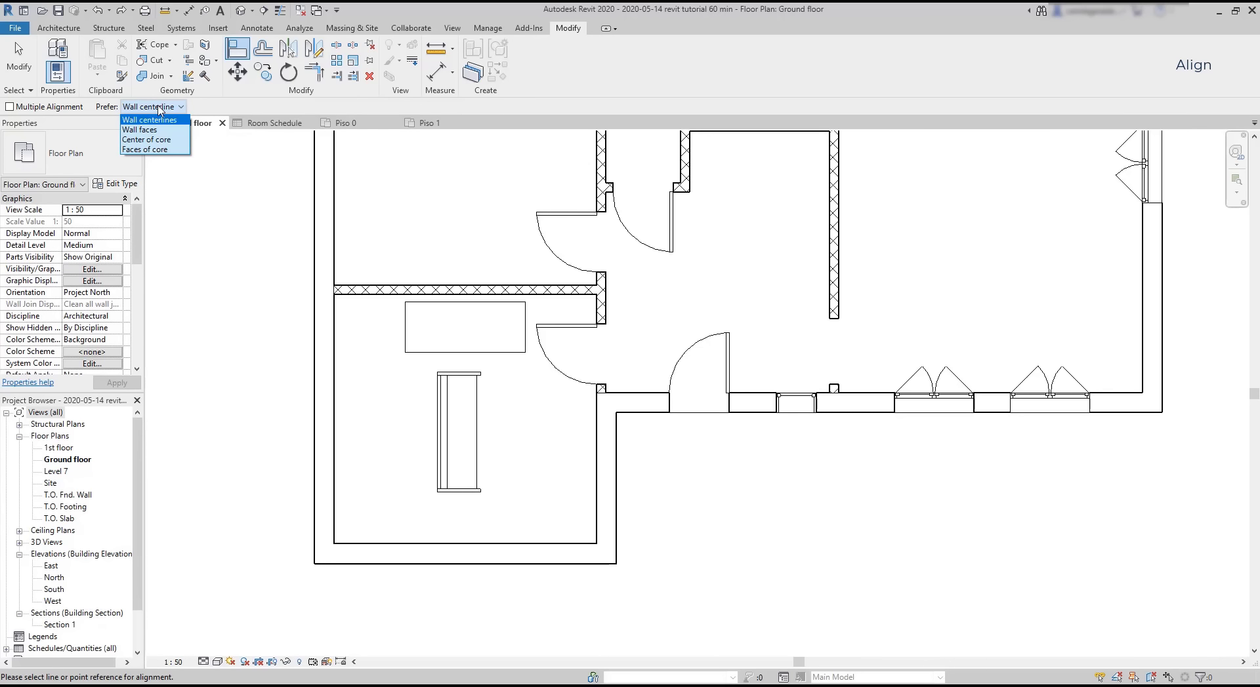
{"action": "left_click", "coordinate": [161, 135]}
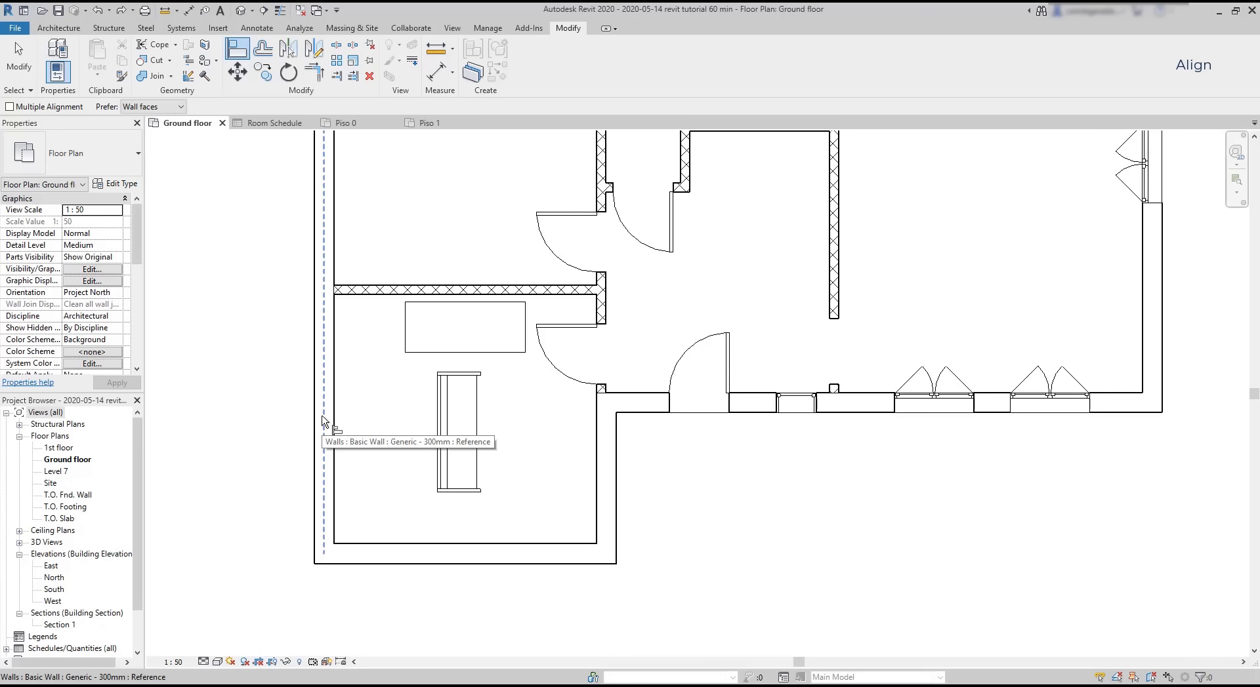
{"action": "key", "text": "Escape"}
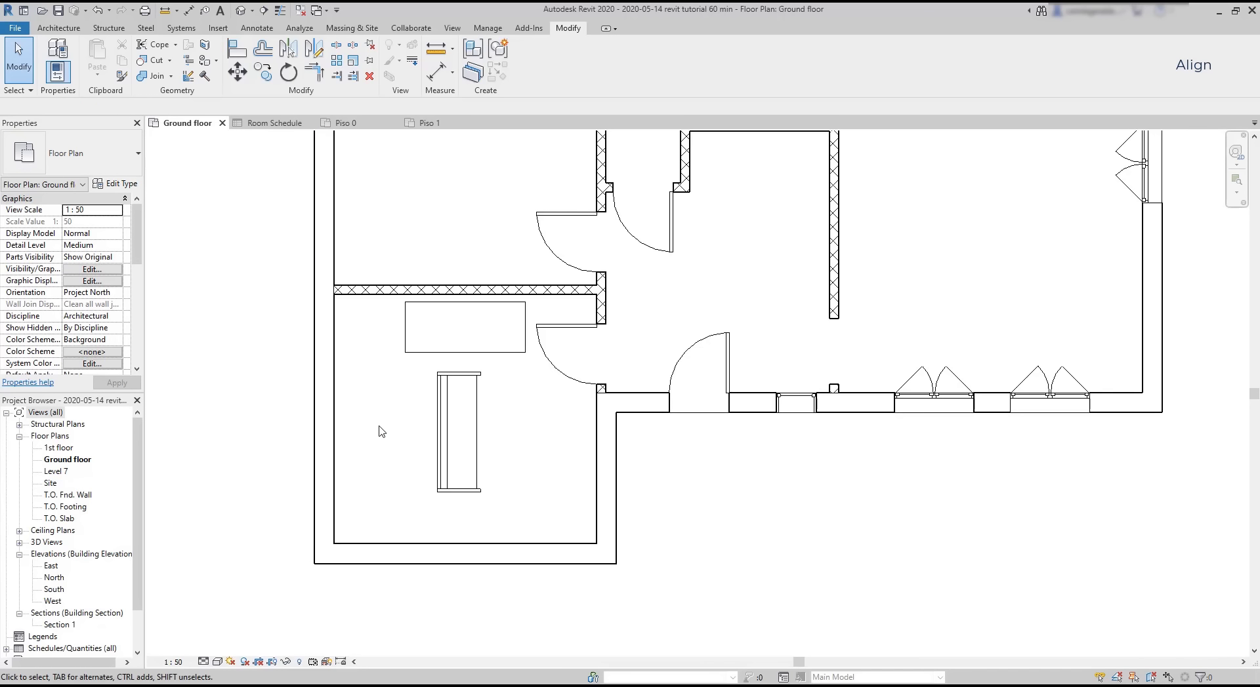
{"action": "left_click", "coordinate": [236, 55]}
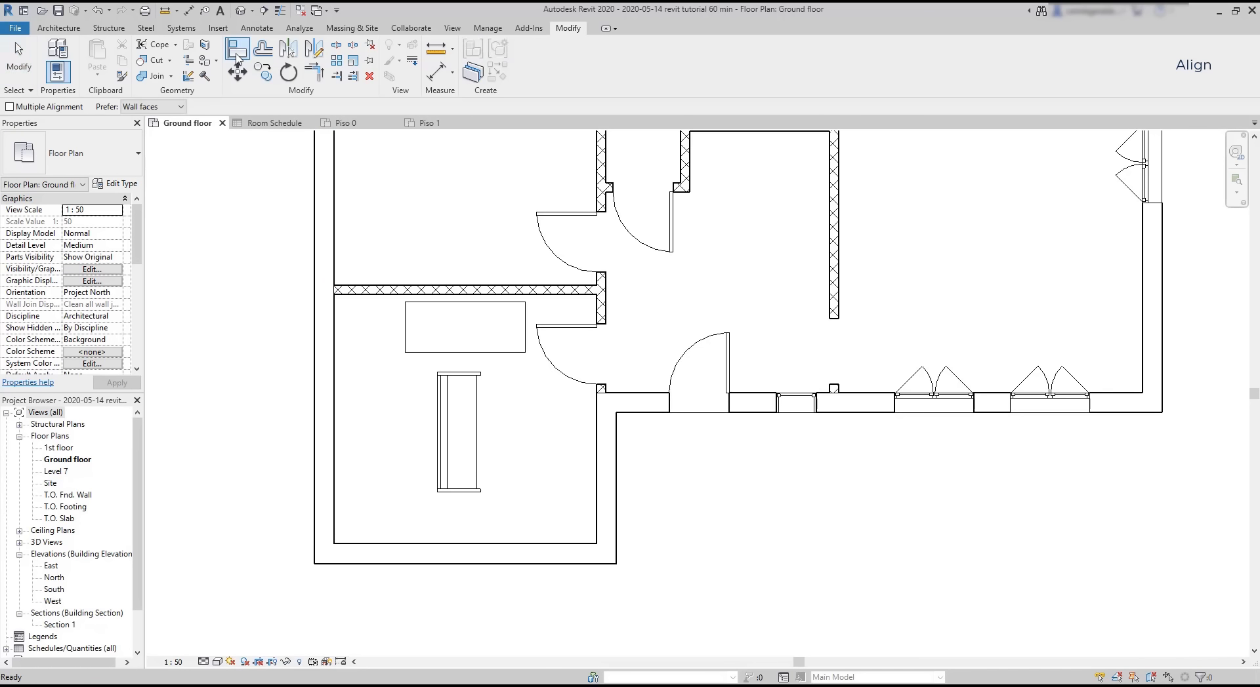
{"action": "left_click", "coordinate": [336, 332]}
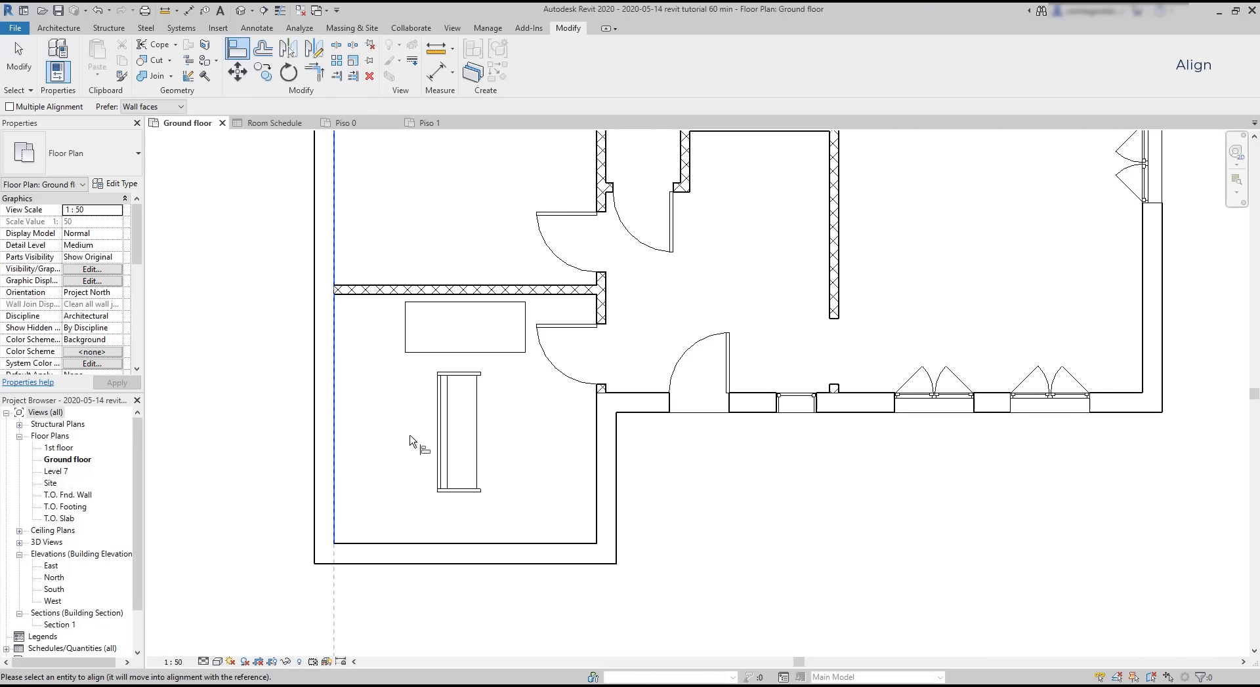
{"action": "scroll", "coordinate": [436, 463], "scroll_direction": "up", "scroll_amount": 2}
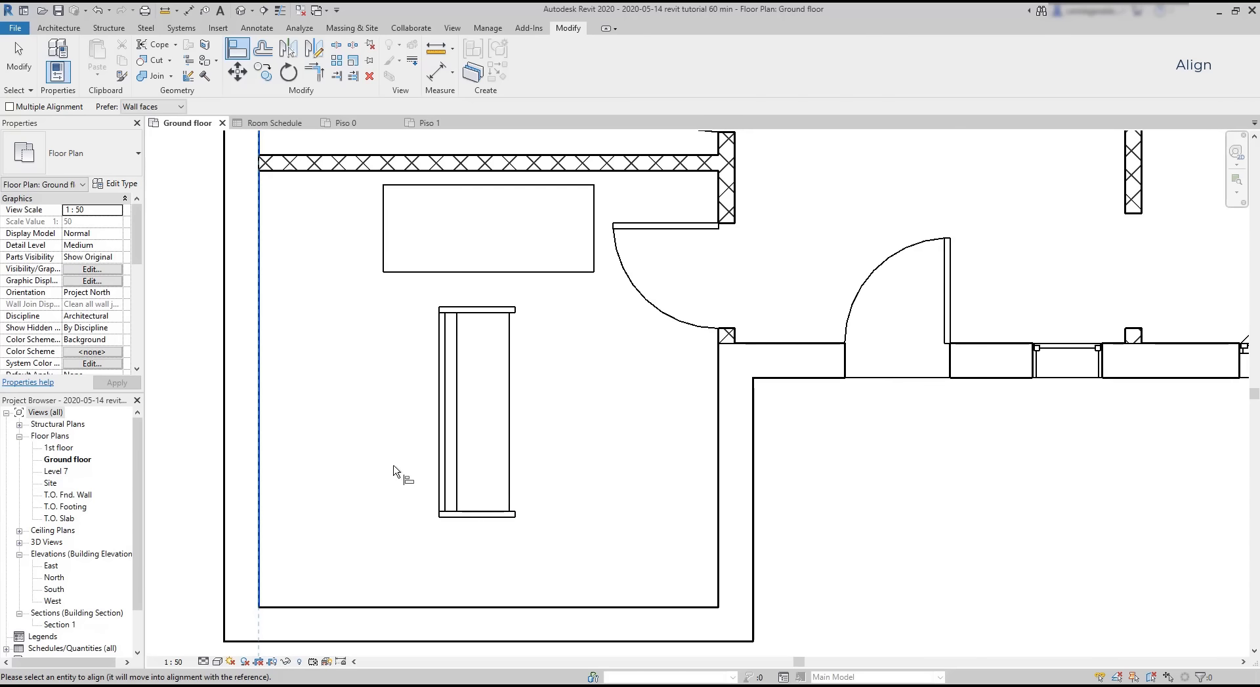
{"action": "left_click", "coordinate": [438, 469]}
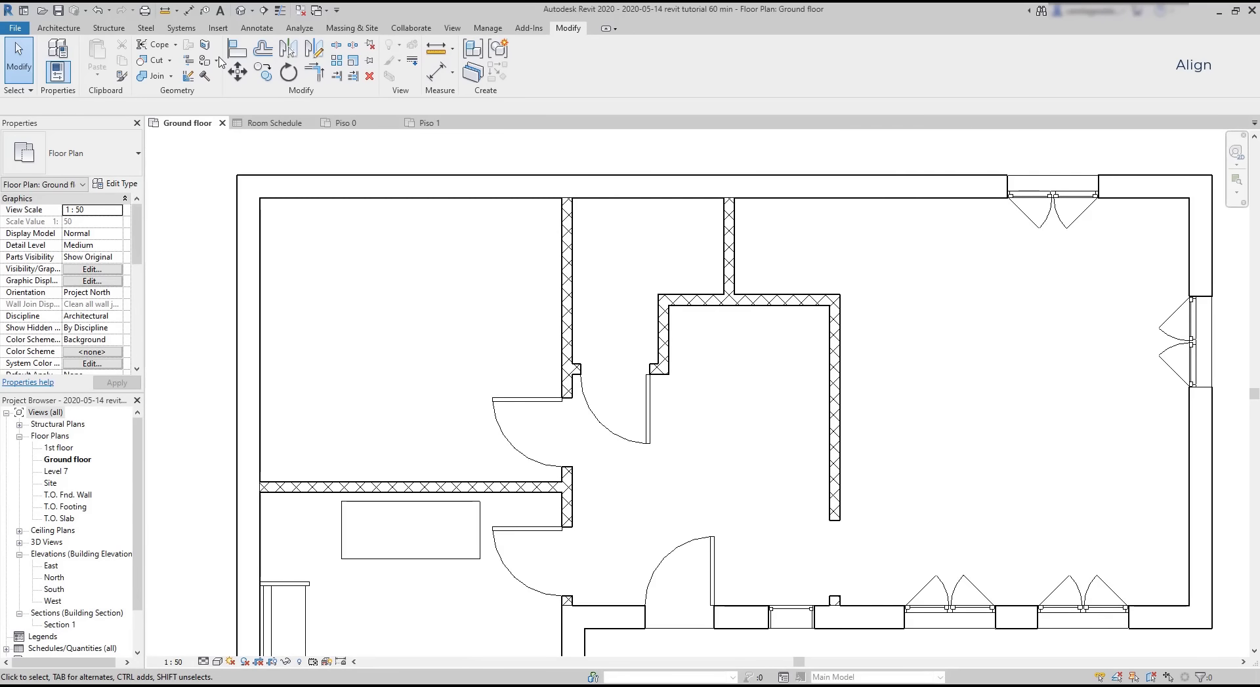
Step: Align the partition between the two left rooms with the upper face of the wall above the stair area and lock the alignment
{"action": "left_click", "coordinate": [238, 49]}
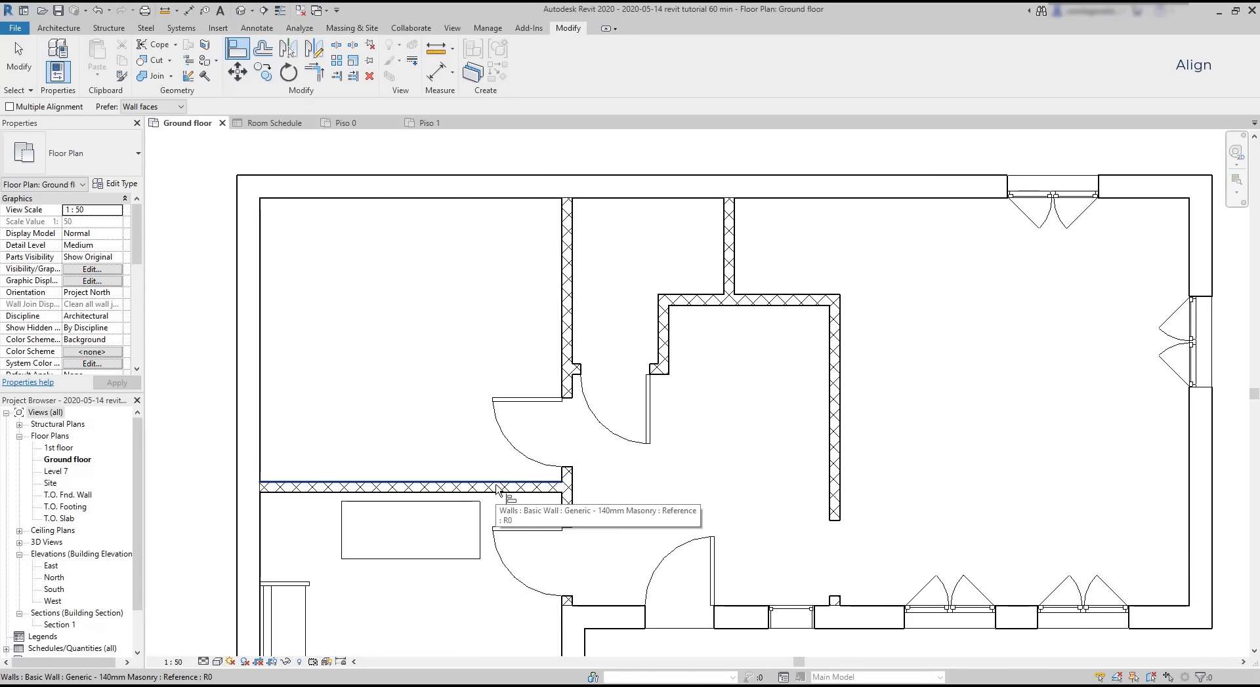
{"action": "left_click", "coordinate": [699, 297]}
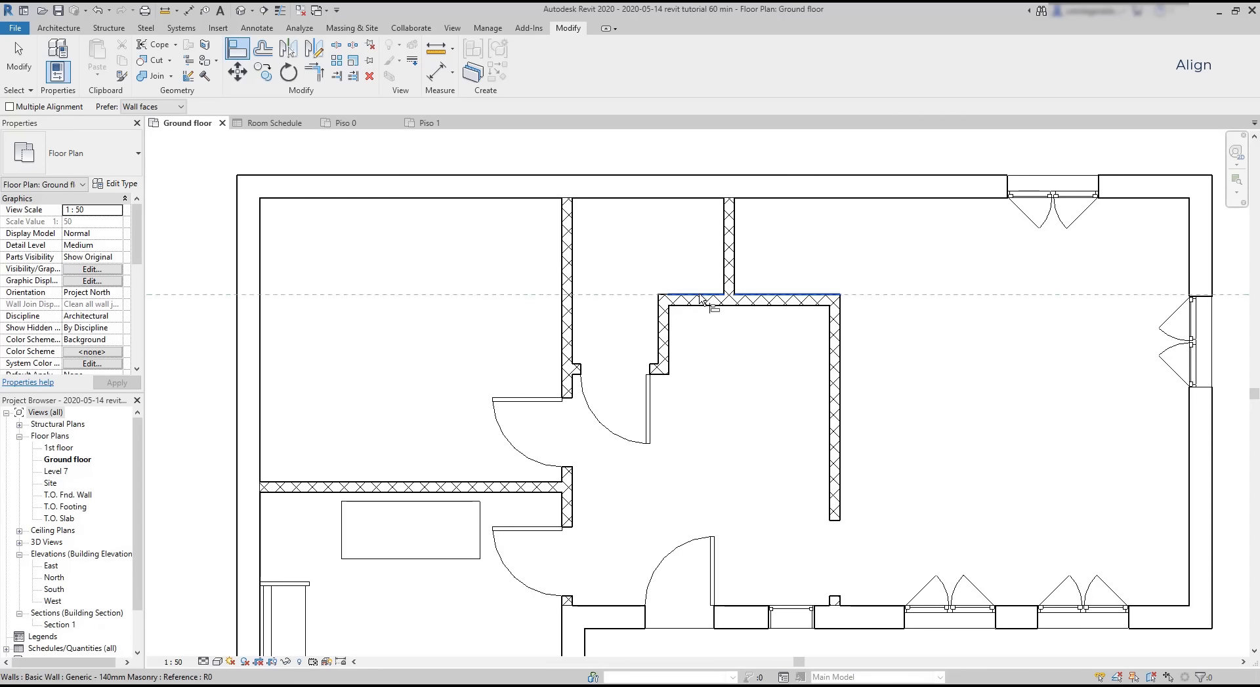
{"action": "left_click", "coordinate": [470, 486]}
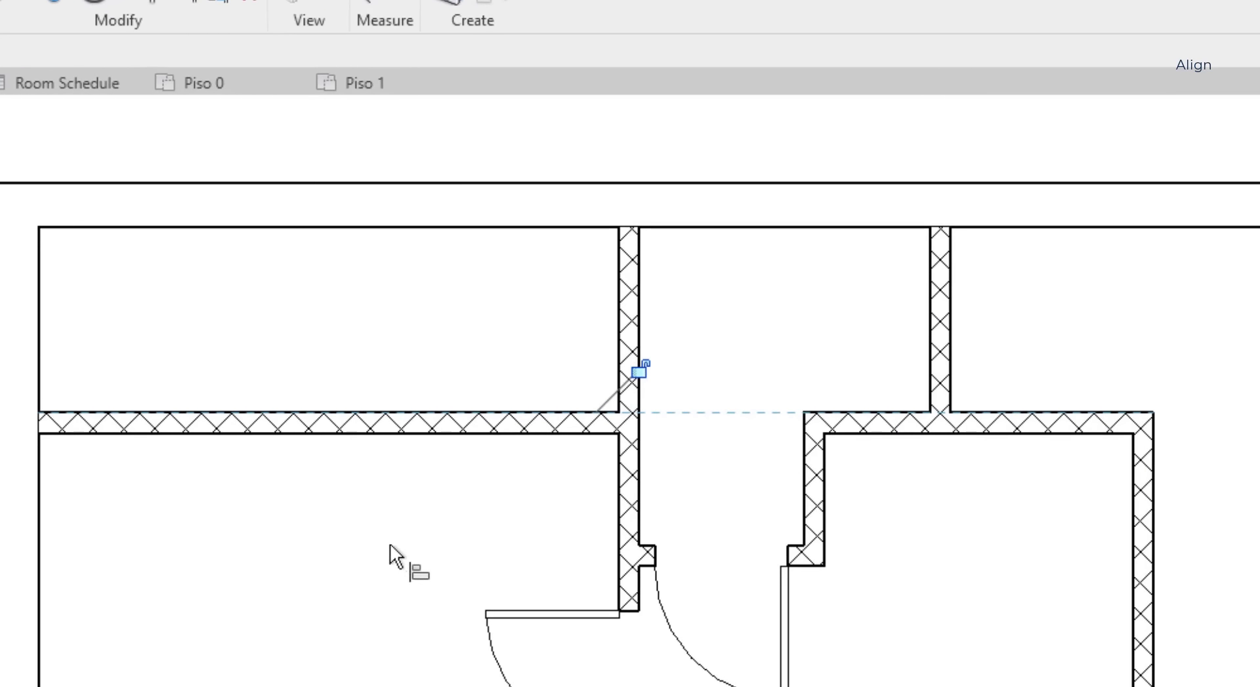
{"action": "scroll", "coordinate": [699, 348], "scroll_direction": "up", "scroll_amount": 3}
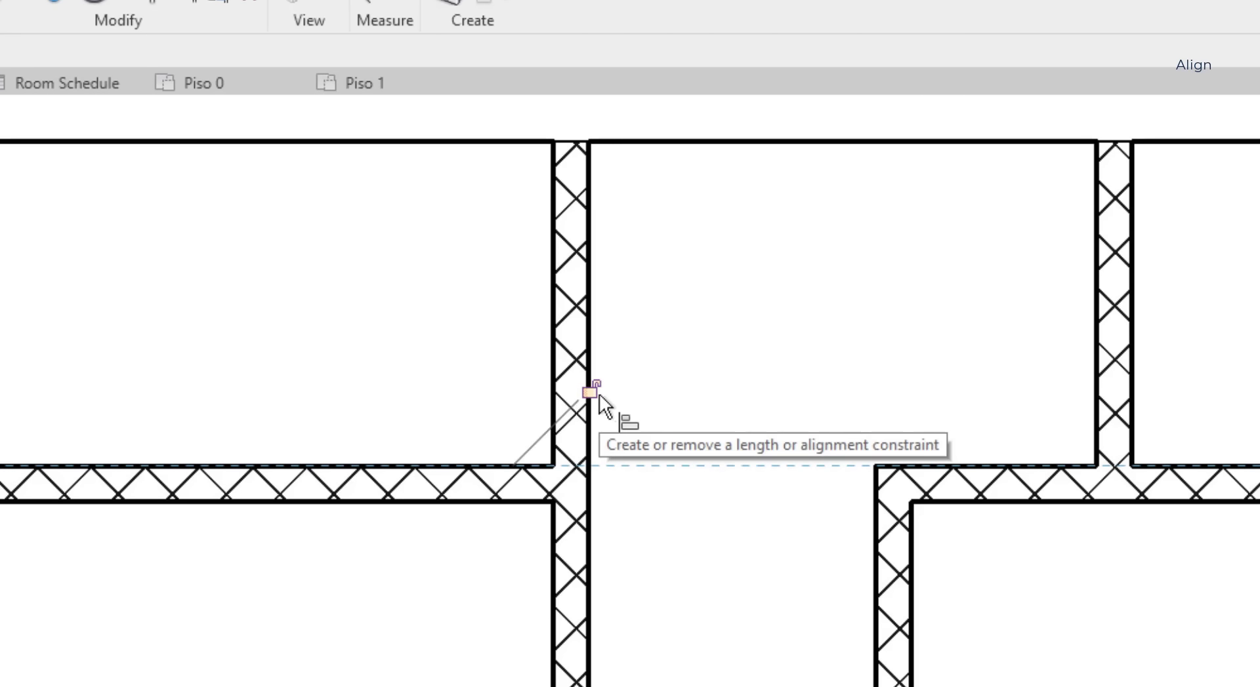
{"action": "left_click", "coordinate": [599, 394]}
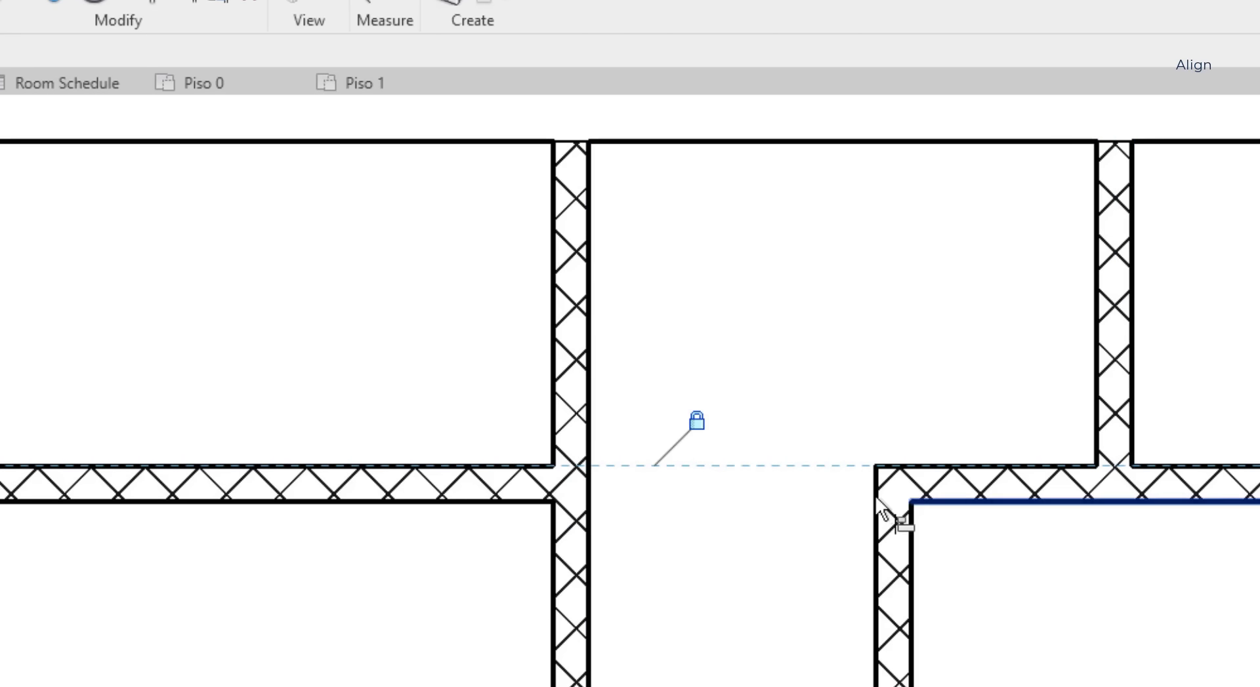
{"action": "scroll", "coordinate": [724, 490], "scroll_direction": "down", "scroll_amount": 3}
{"action": "key", "text": "Escape"}
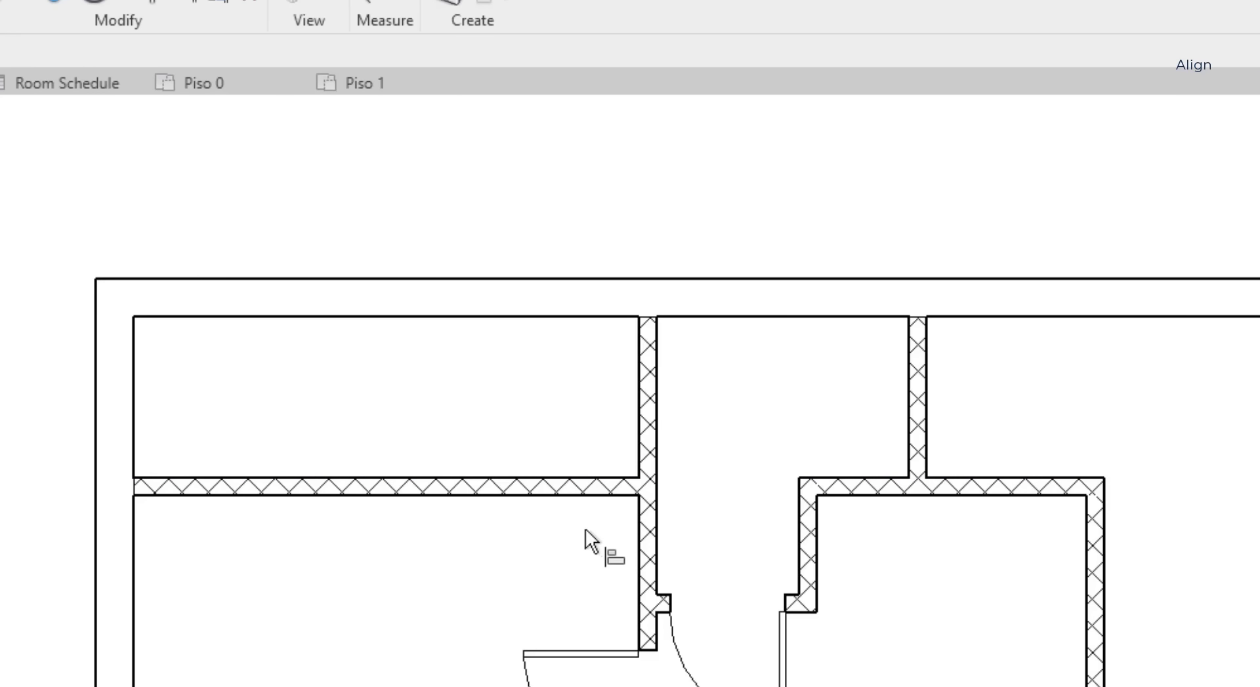
Step: Try to move the locked partition between the left rooms downward in the plan
{"action": "left_click", "coordinate": [594, 488]}
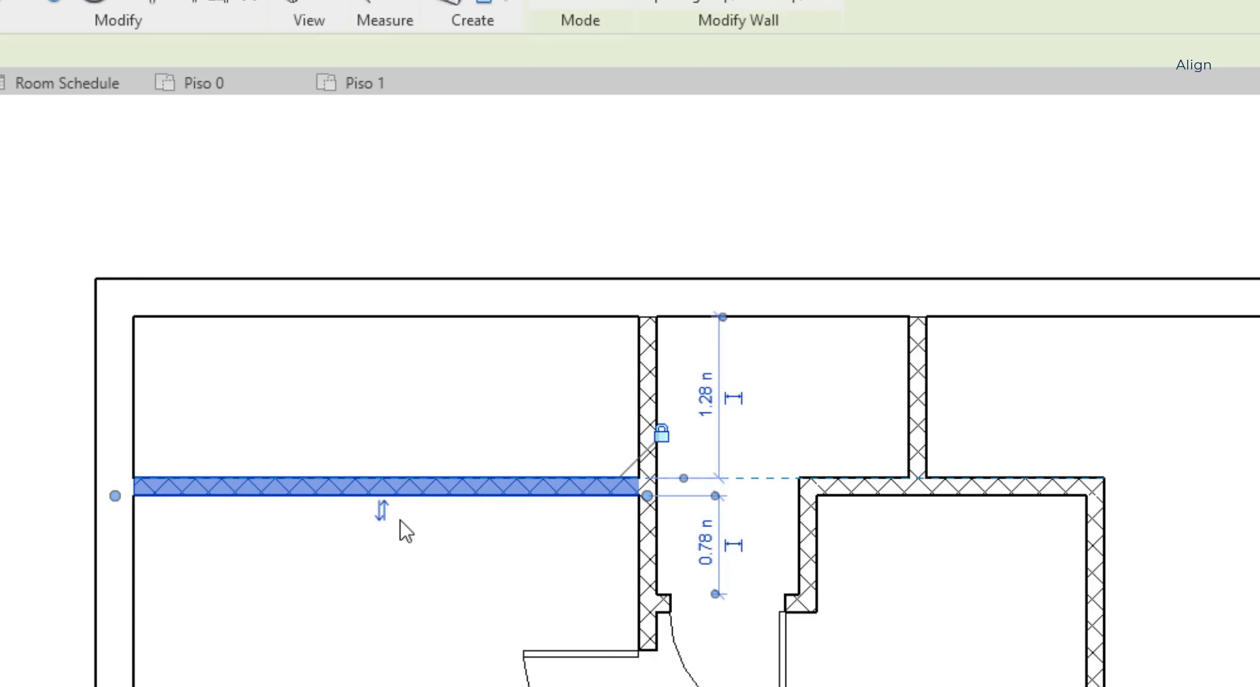
{"action": "left_click_drag", "start_coordinate": [427, 479], "coordinate": [428, 534]}
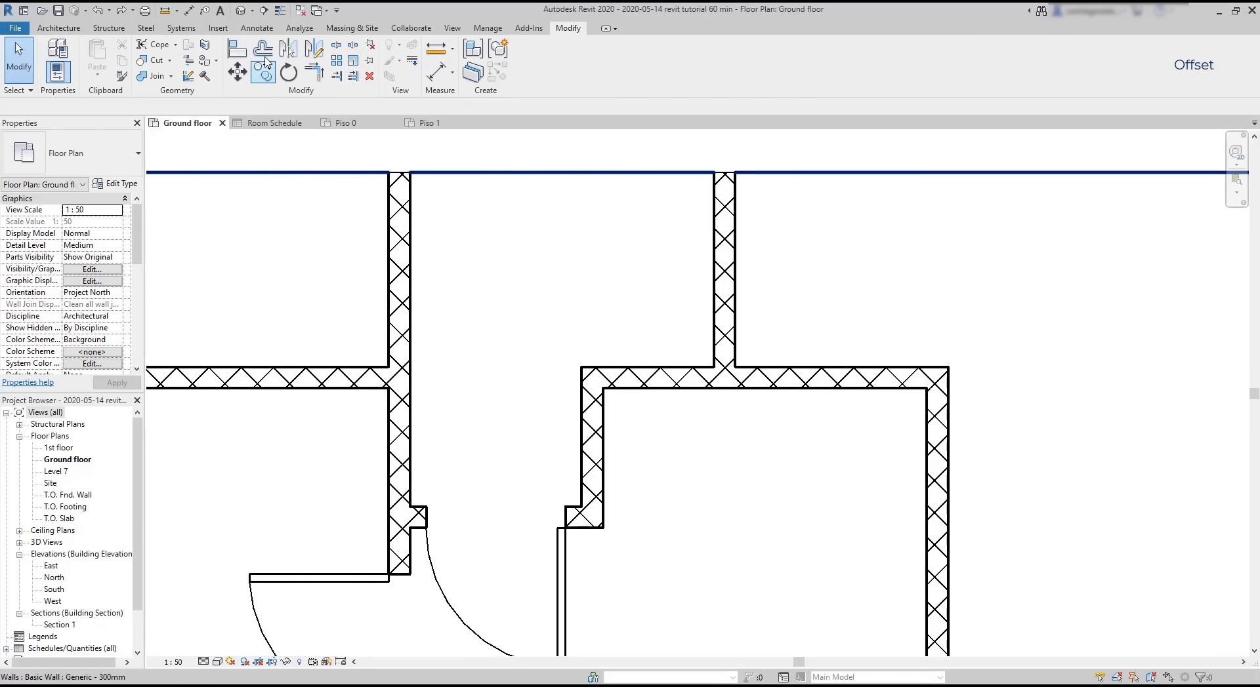
Step: Try offsetting the short vertical wall above the stair area 0.5 m to its right as a copy
{"action": "left_click", "coordinate": [264, 53]}
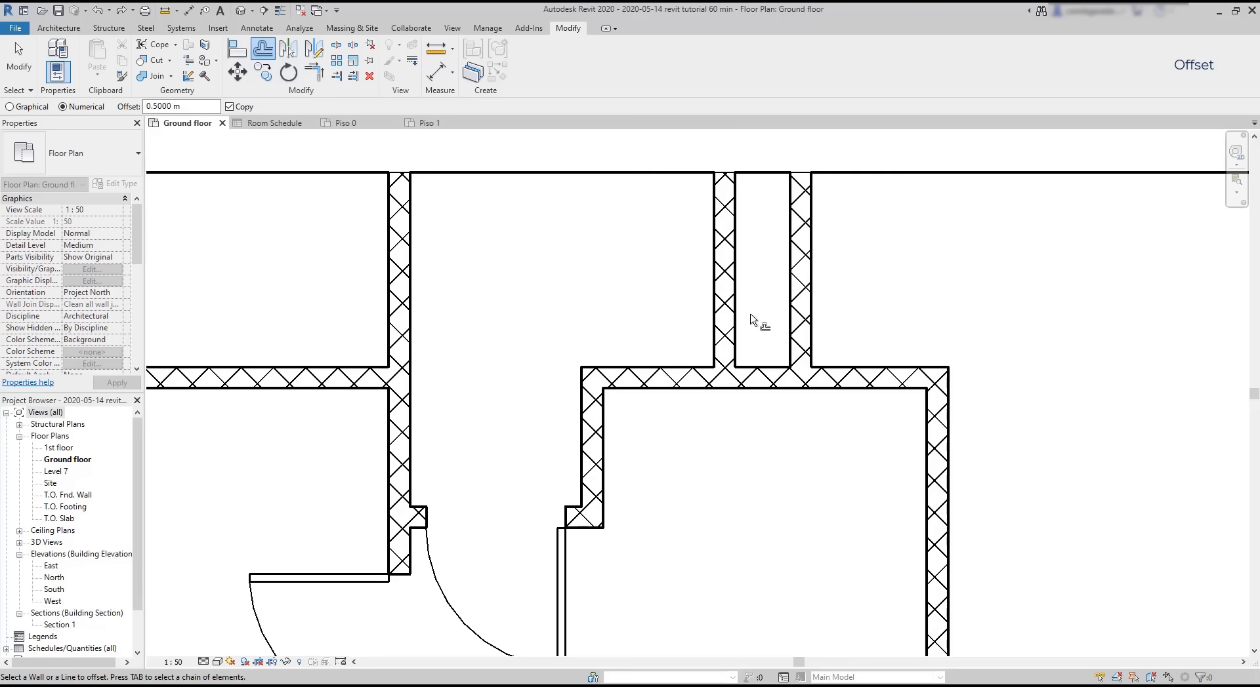
{"action": "key", "text": "Escape"}
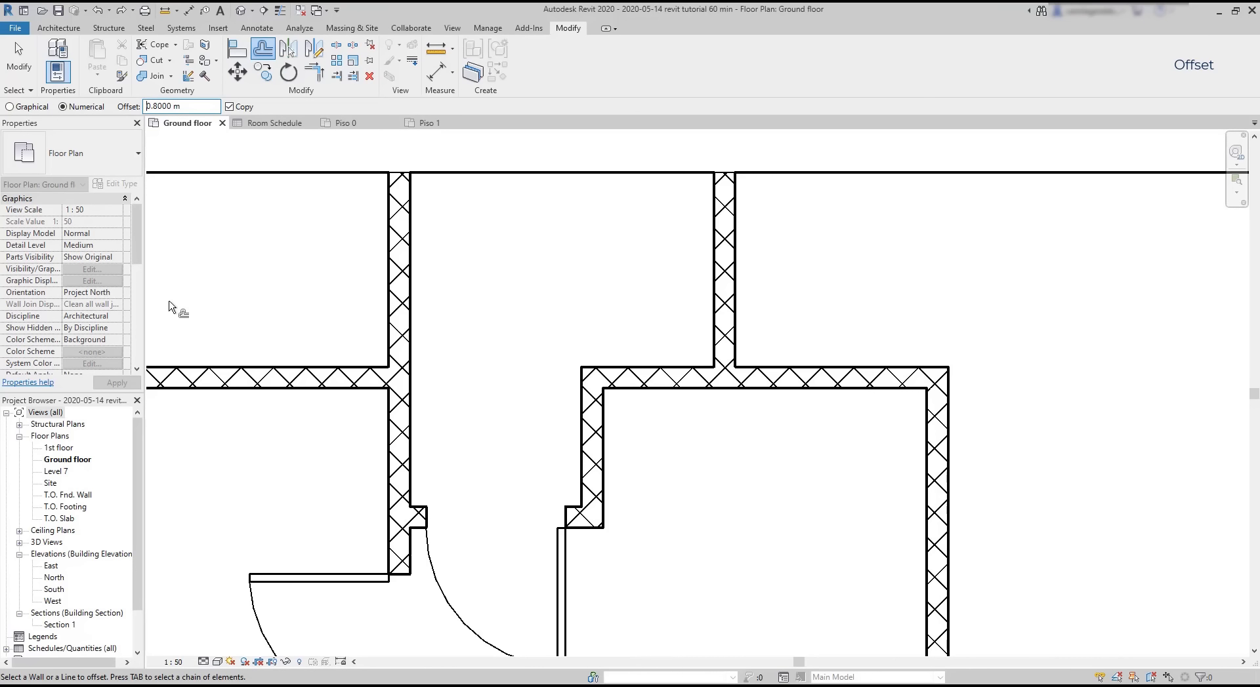
Step: Try offsetting the short vertical wall above the stair area 0.8 m to its left without keeping a copy
{"action": "left_click", "coordinate": [230, 107]}
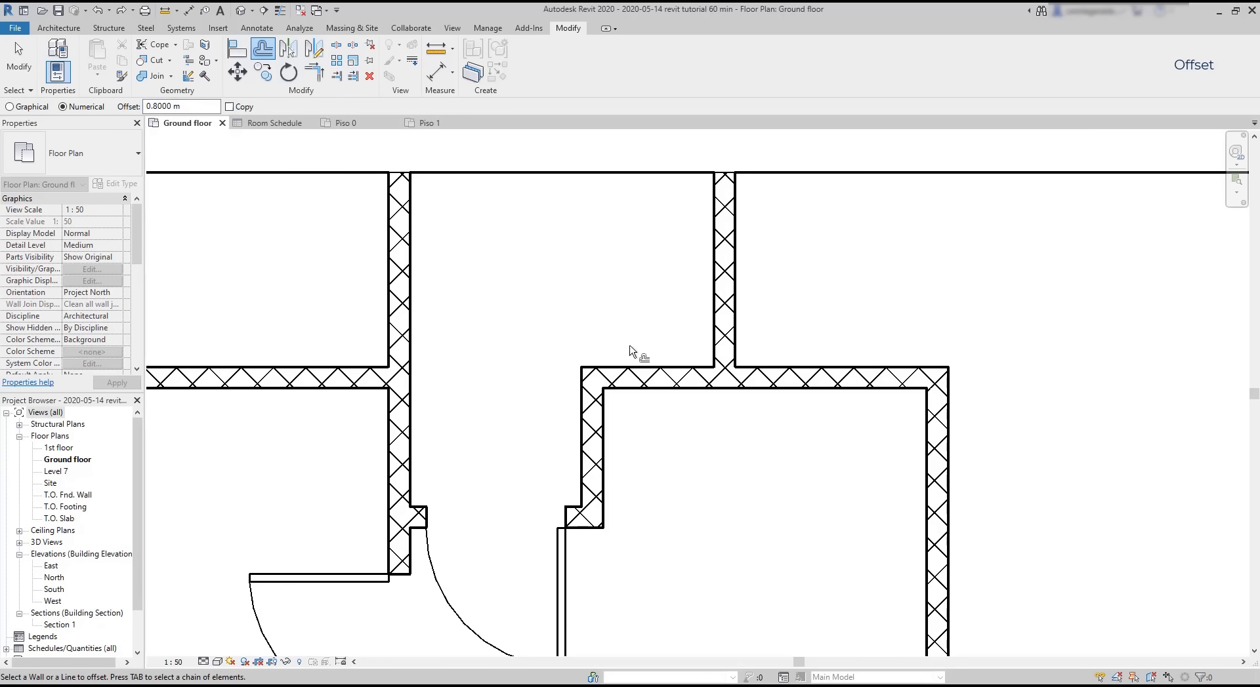
{"action": "left_click", "coordinate": [719, 338]}
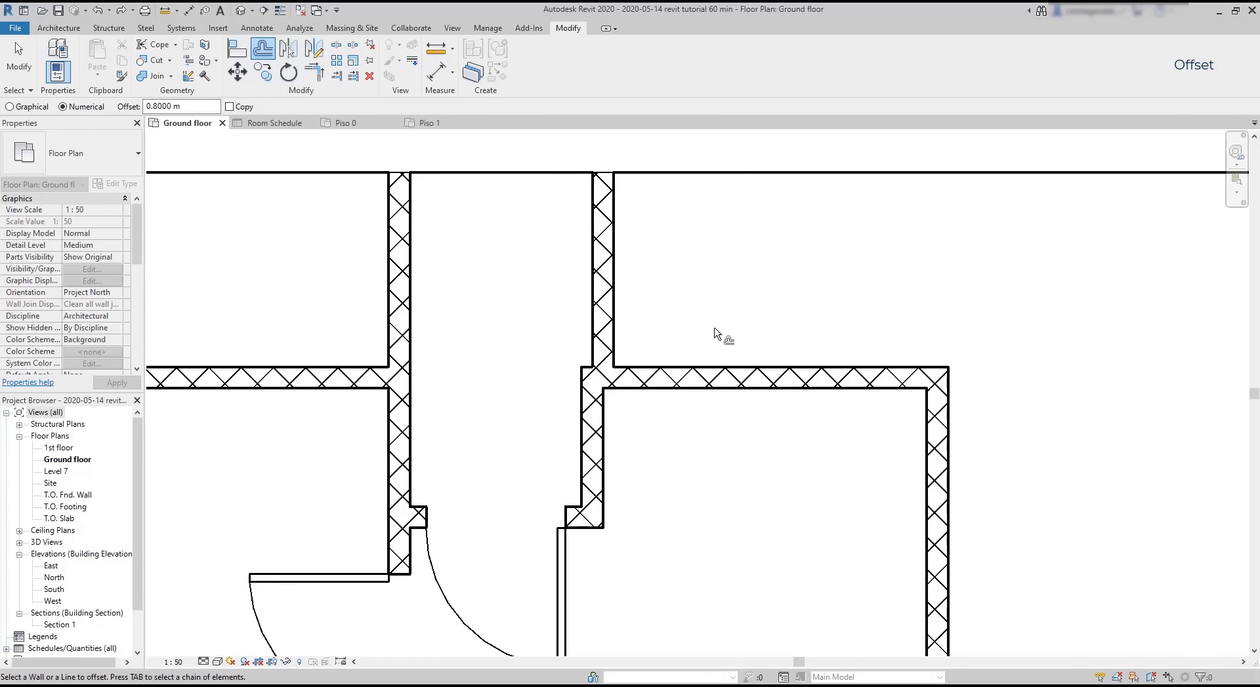
{"action": "key", "text": "ctrl+z"}
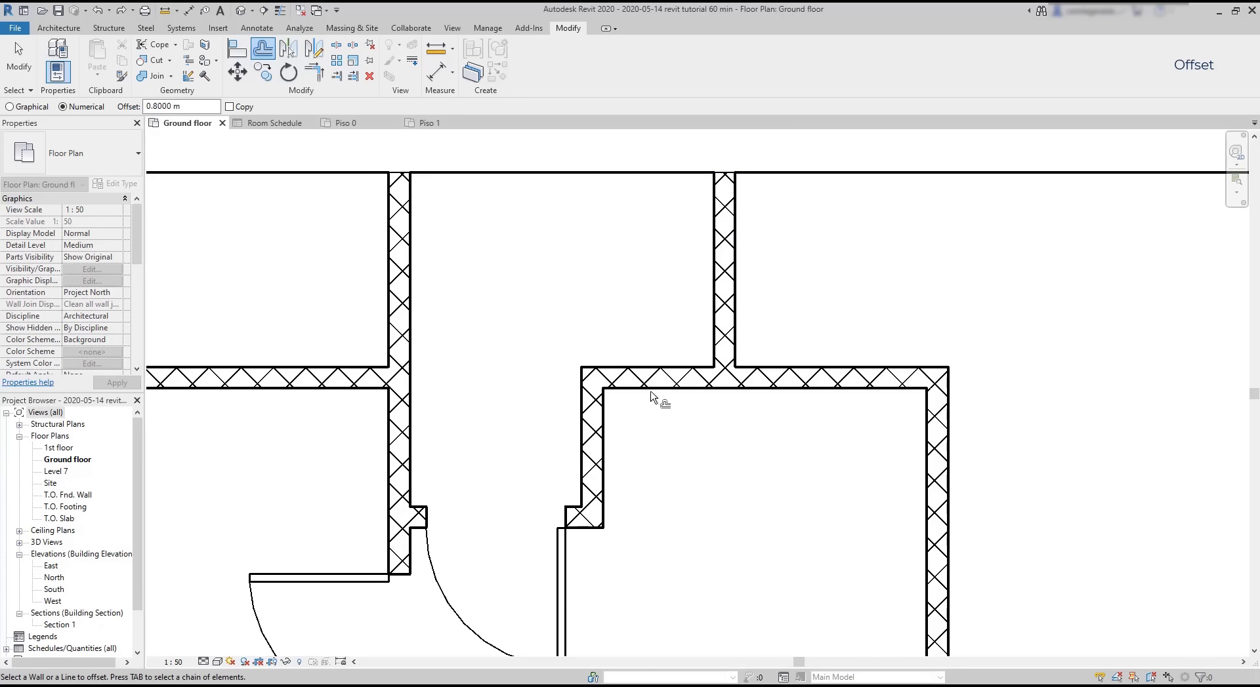
Step: Try a graphical offset of the short vertical wall without a copy, 1.4 m to the stair wall's outer corner
{"action": "left_click", "coordinate": [38, 107]}
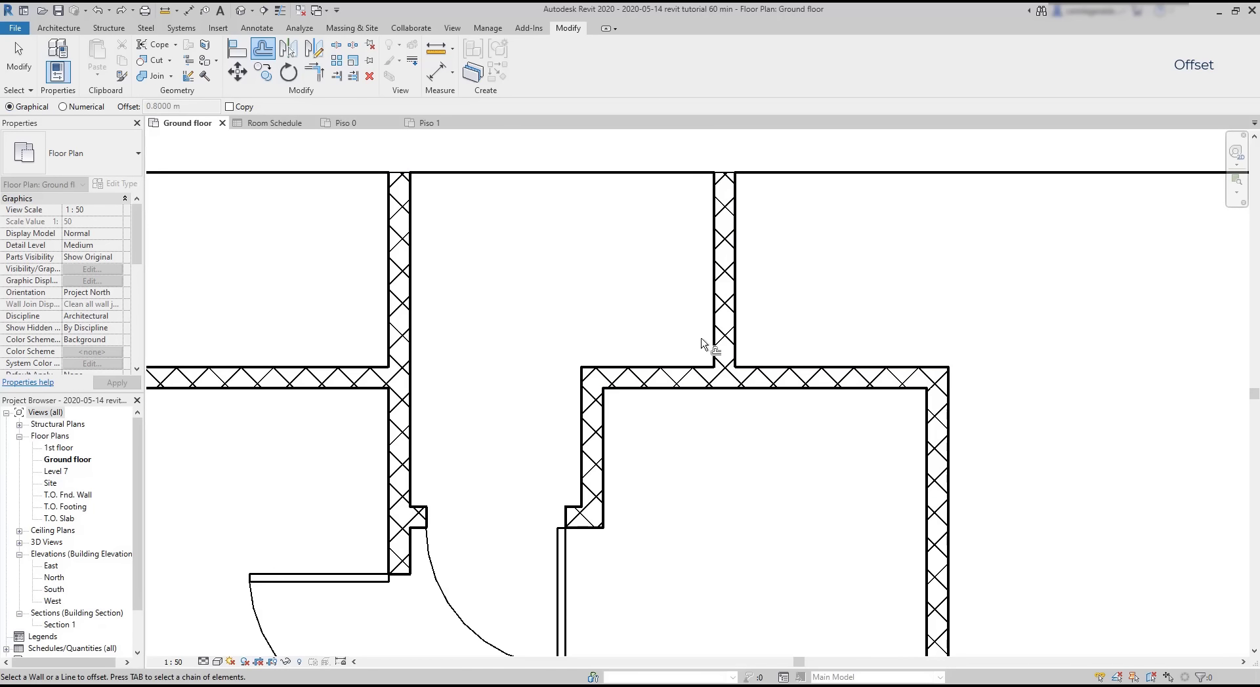
{"action": "left_click", "coordinate": [726, 341]}
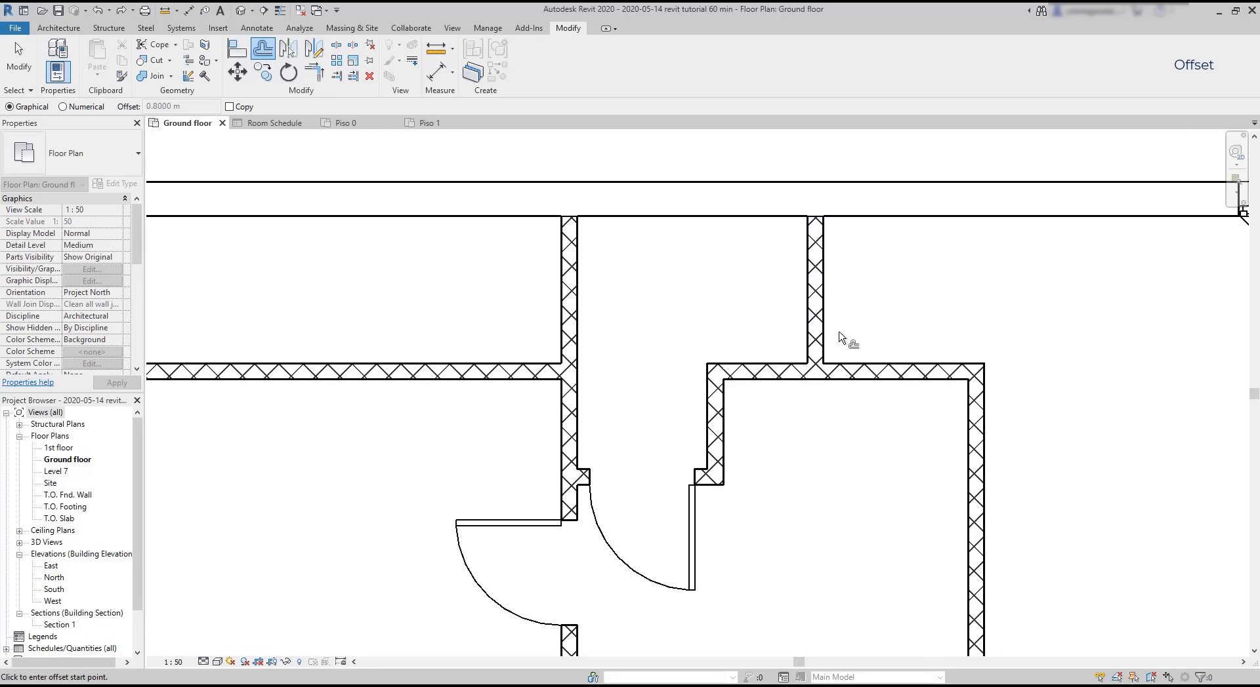
{"action": "left_click", "coordinate": [829, 359]}
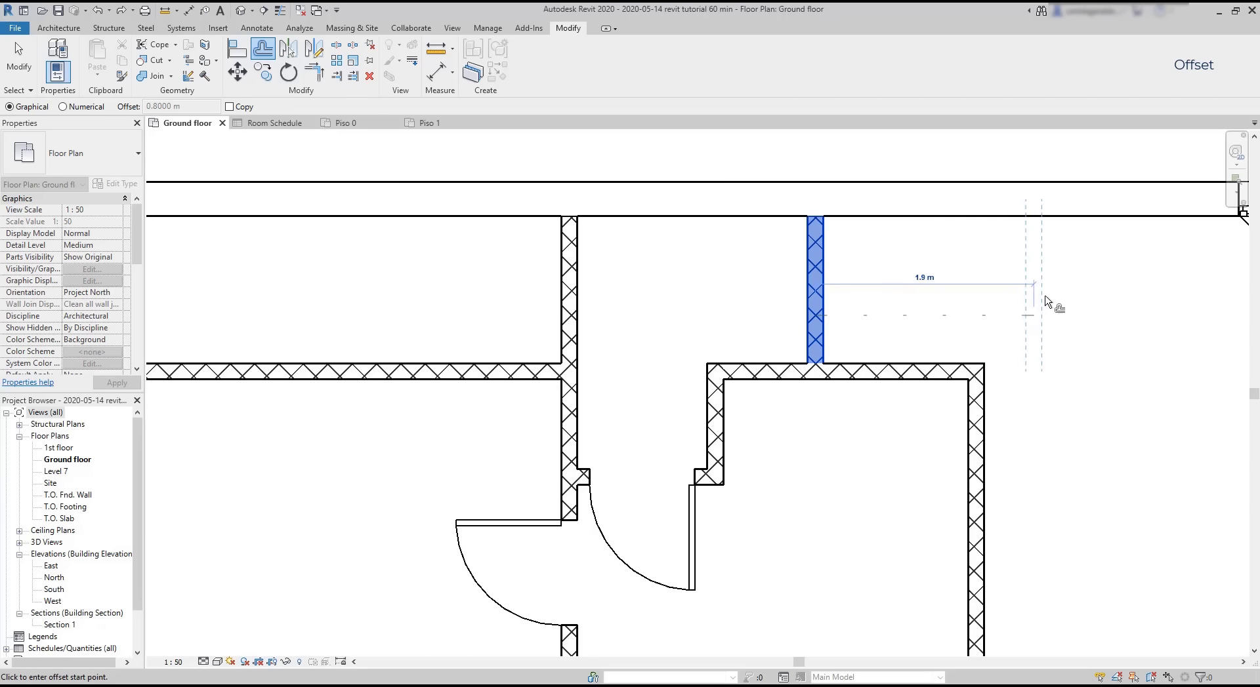
{"action": "left_click", "coordinate": [985, 364]}
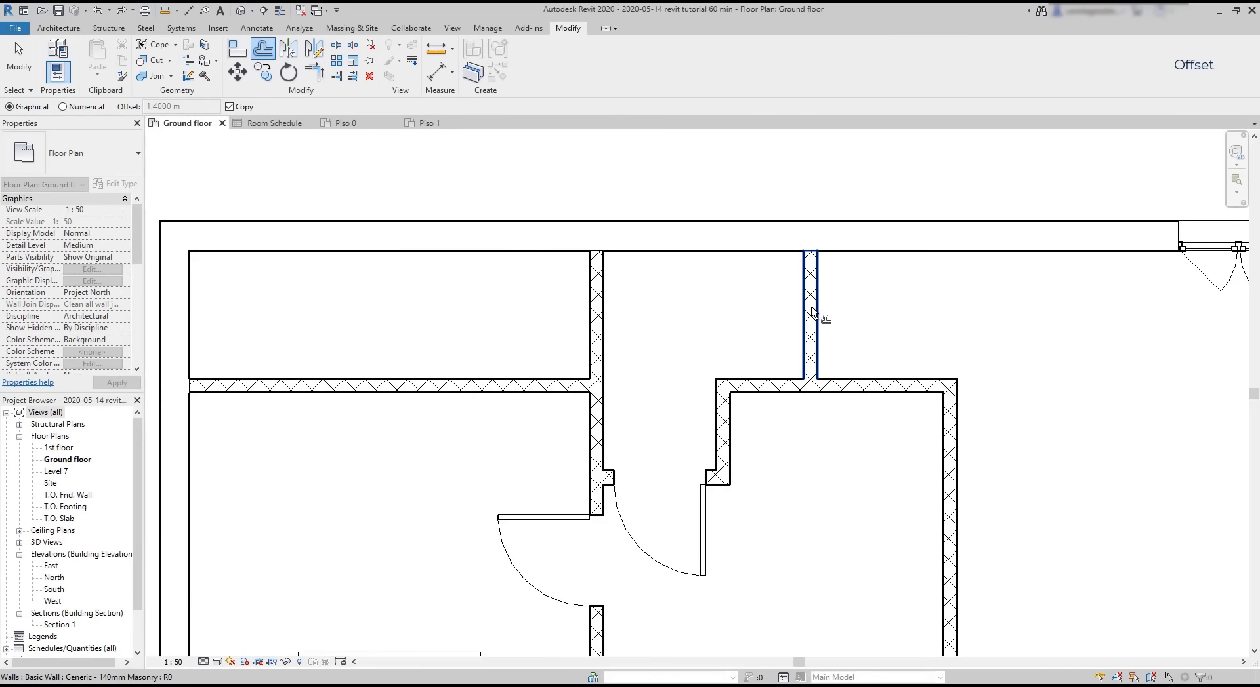
Step: Try a graphical offset of the short vertical wall as a copy, 3.615 m over to the edge of the upper window
{"action": "left_click", "coordinate": [814, 261]}
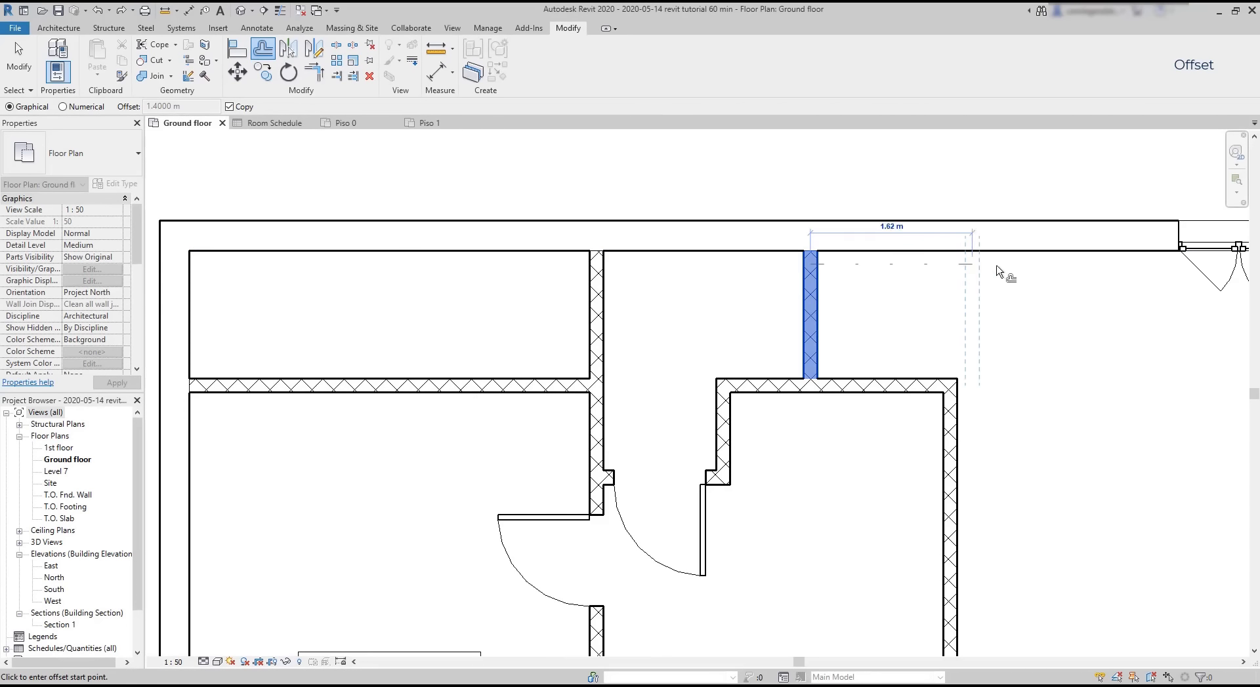
{"action": "left_click", "coordinate": [1173, 256]}
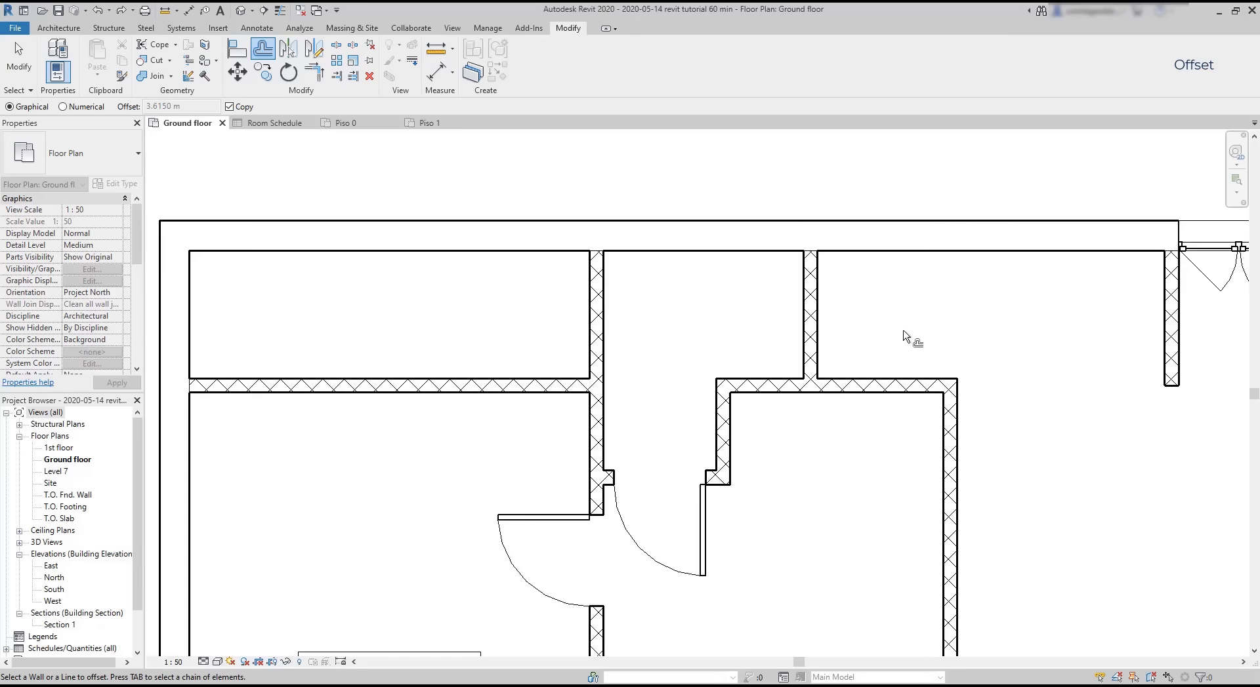
Step: Try to offset the left and upper exterior walls together as copies using a graphical offset
{"action": "scroll", "coordinate": [918, 341], "scroll_direction": "down", "scroll_amount": 2}
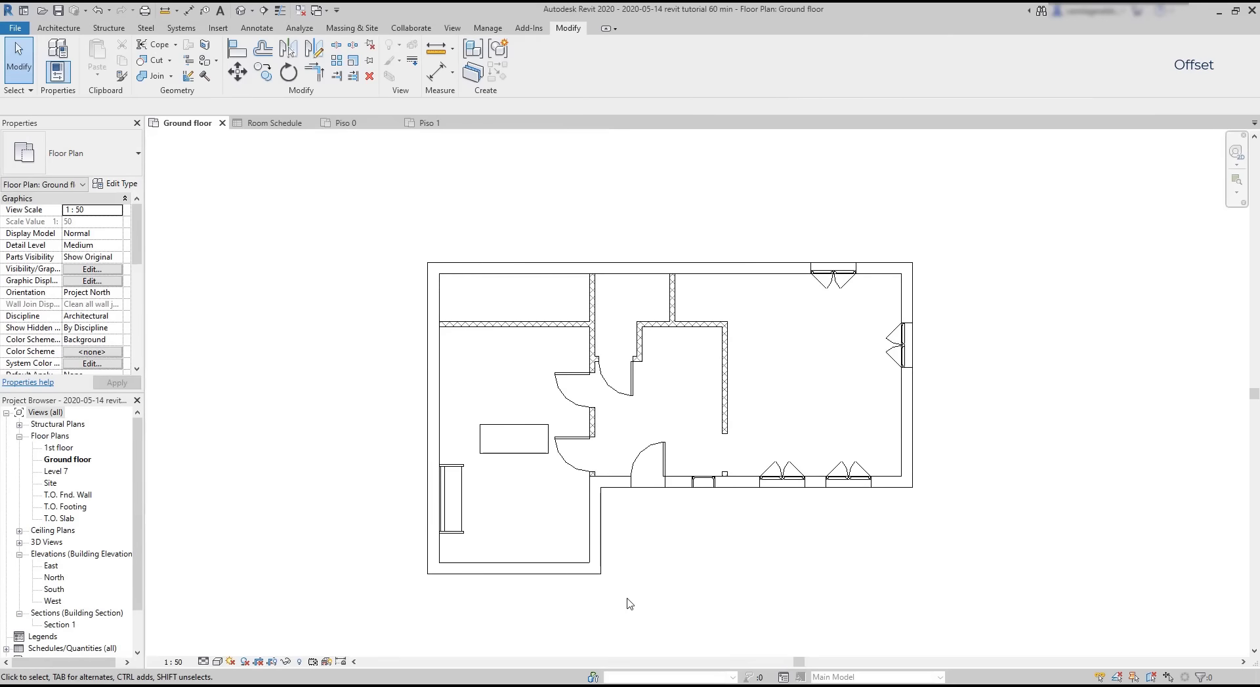
{"action": "left_click", "coordinate": [432, 321]}
{"action": "left_click", "coordinate": [489, 269], "text": "ctrl"}
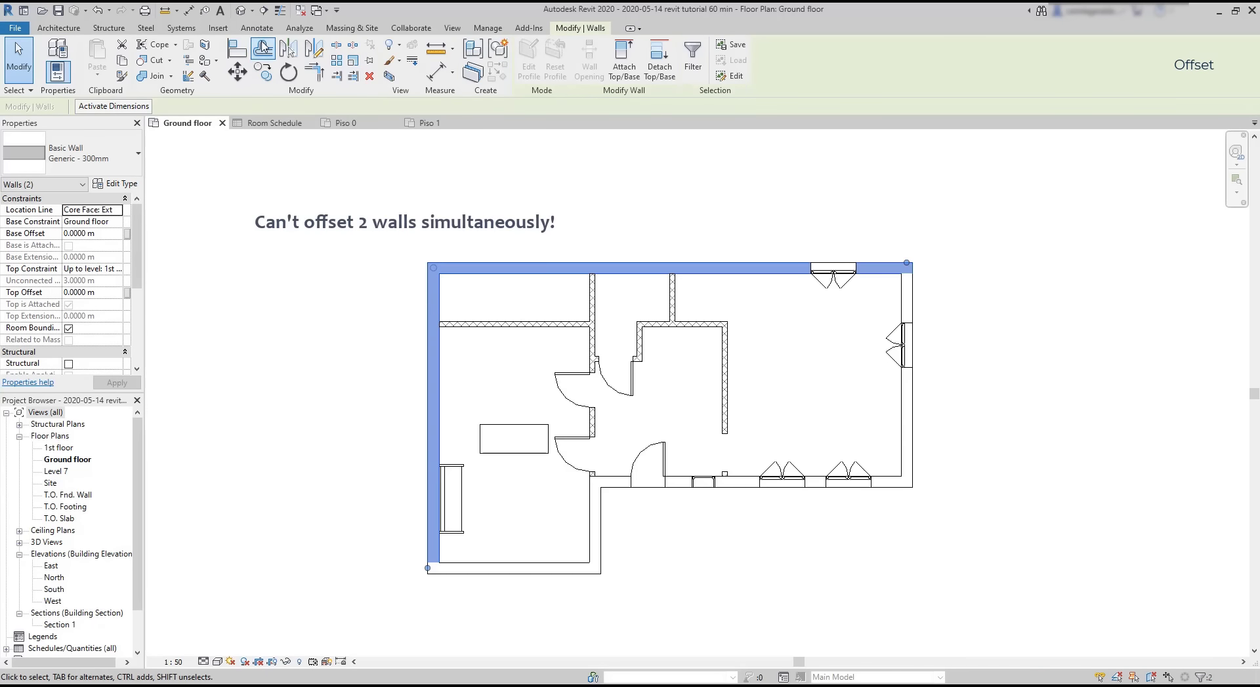
{"action": "left_click", "coordinate": [263, 47]}
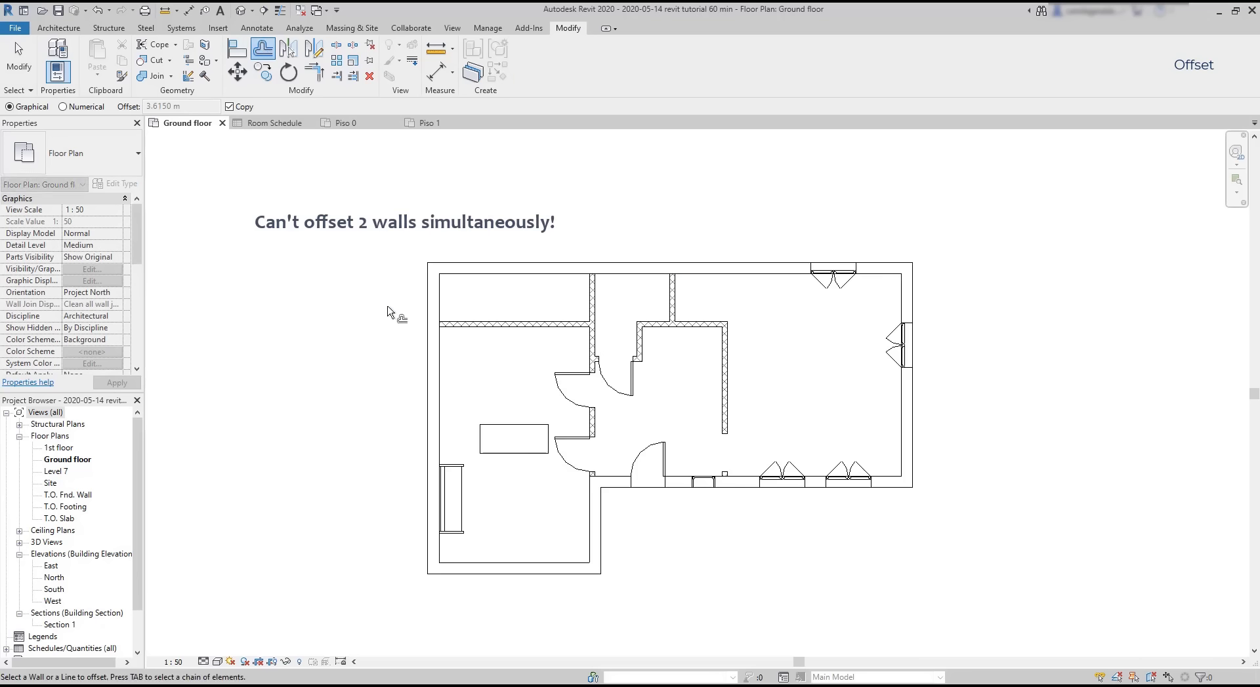
{"action": "left_click", "coordinate": [427, 329]}
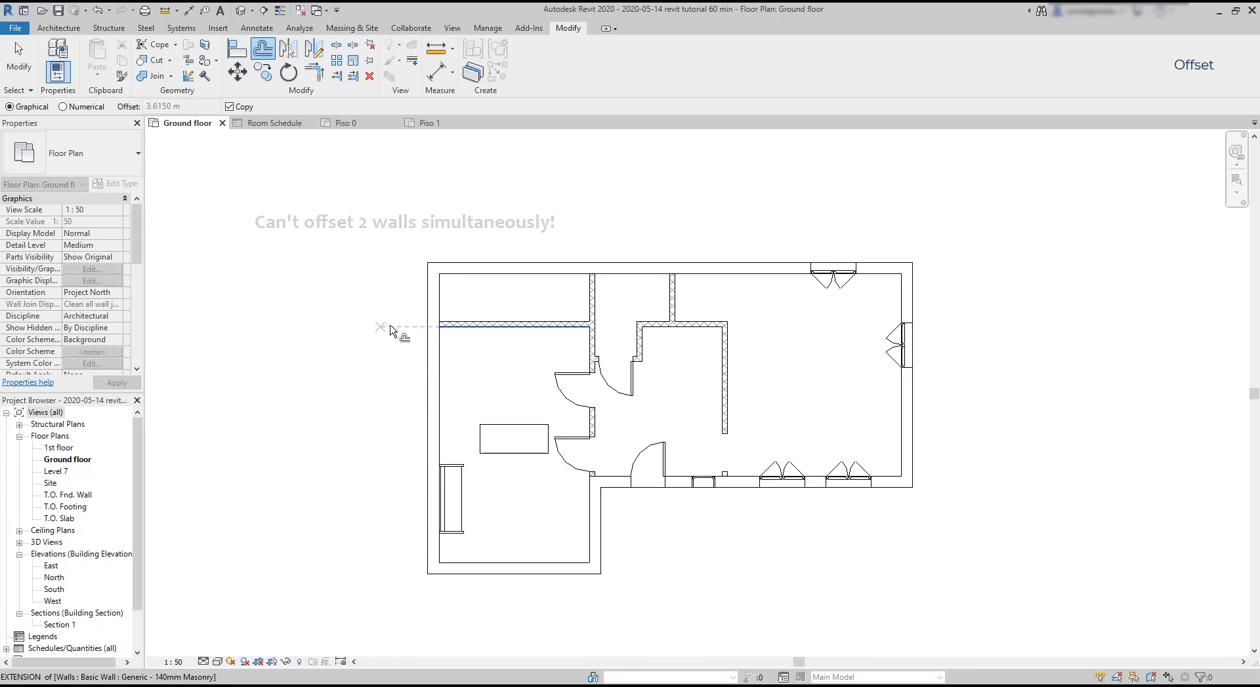
{"action": "left_click", "coordinate": [426, 328]}
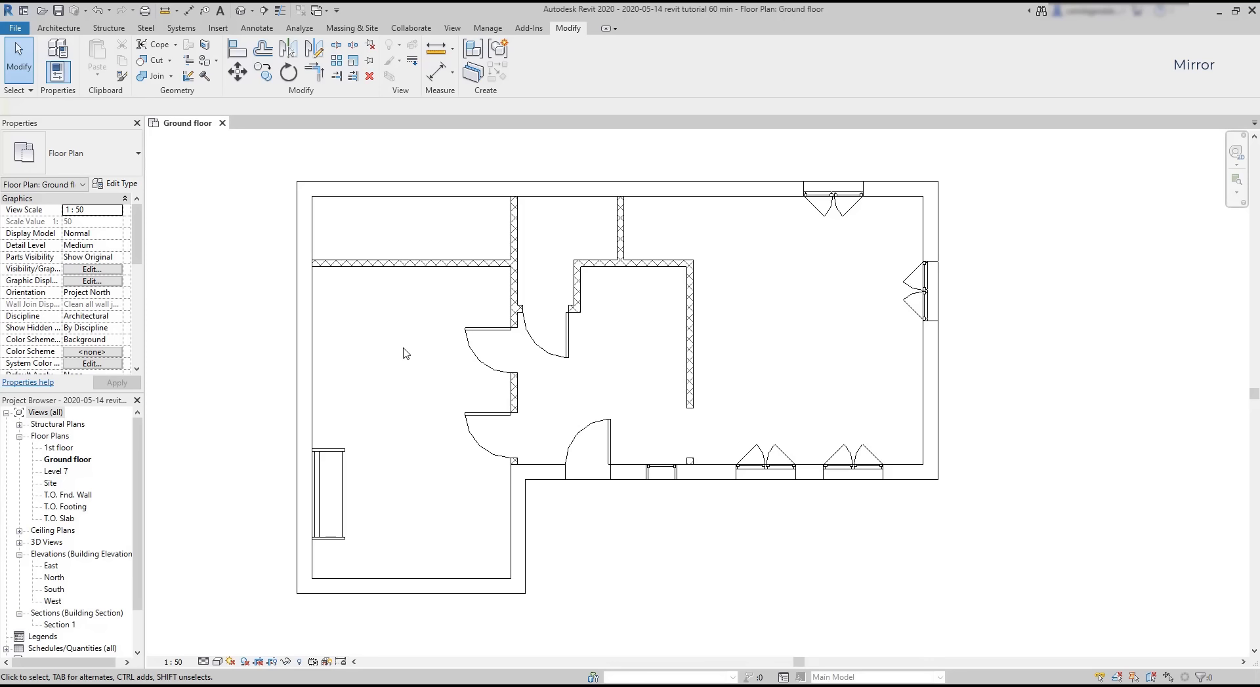
Step: Unlock the alignment of the partition between the left rooms and move it down between the two room doors
{"action": "left_click", "coordinate": [445, 265]}
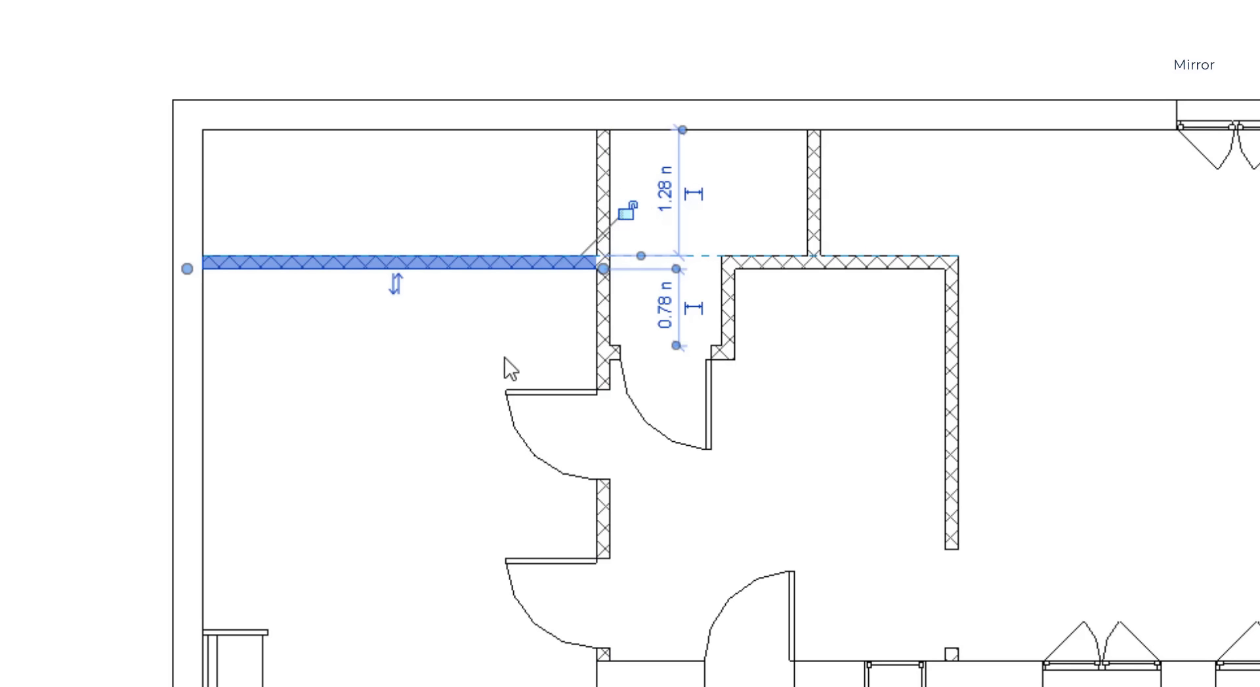
{"action": "left_click_drag", "start_coordinate": [509, 262], "coordinate": [447, 521]}
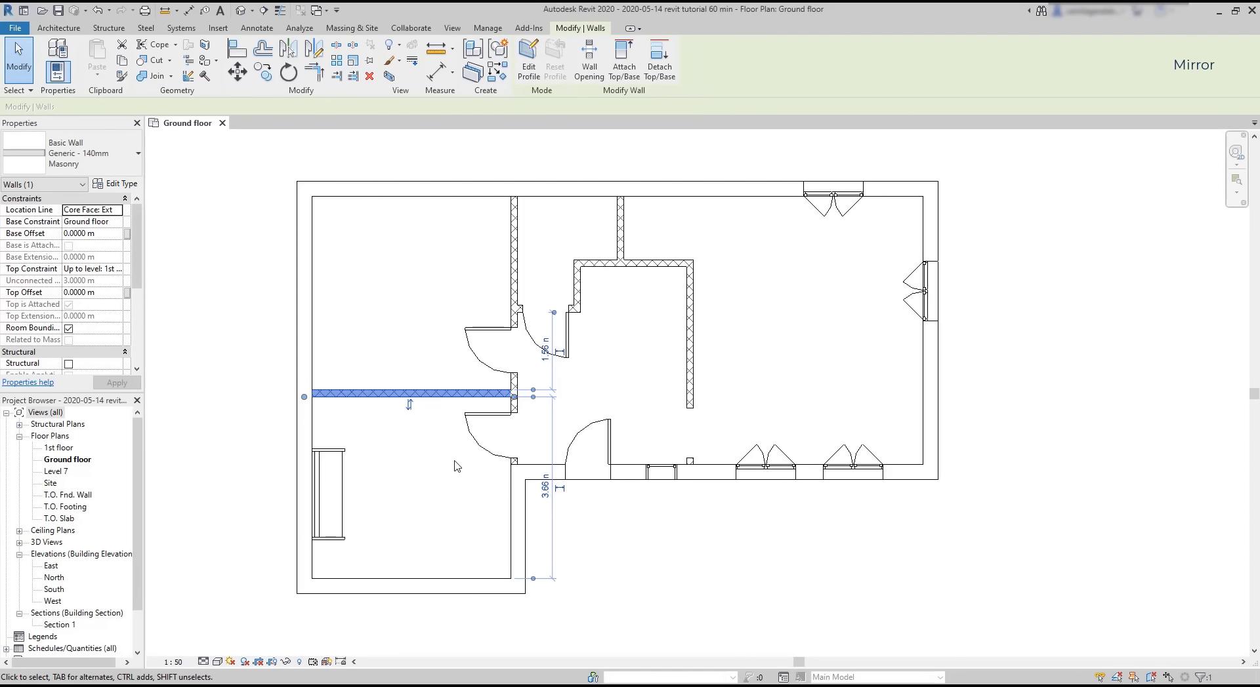
{"action": "key", "text": "Escape"}
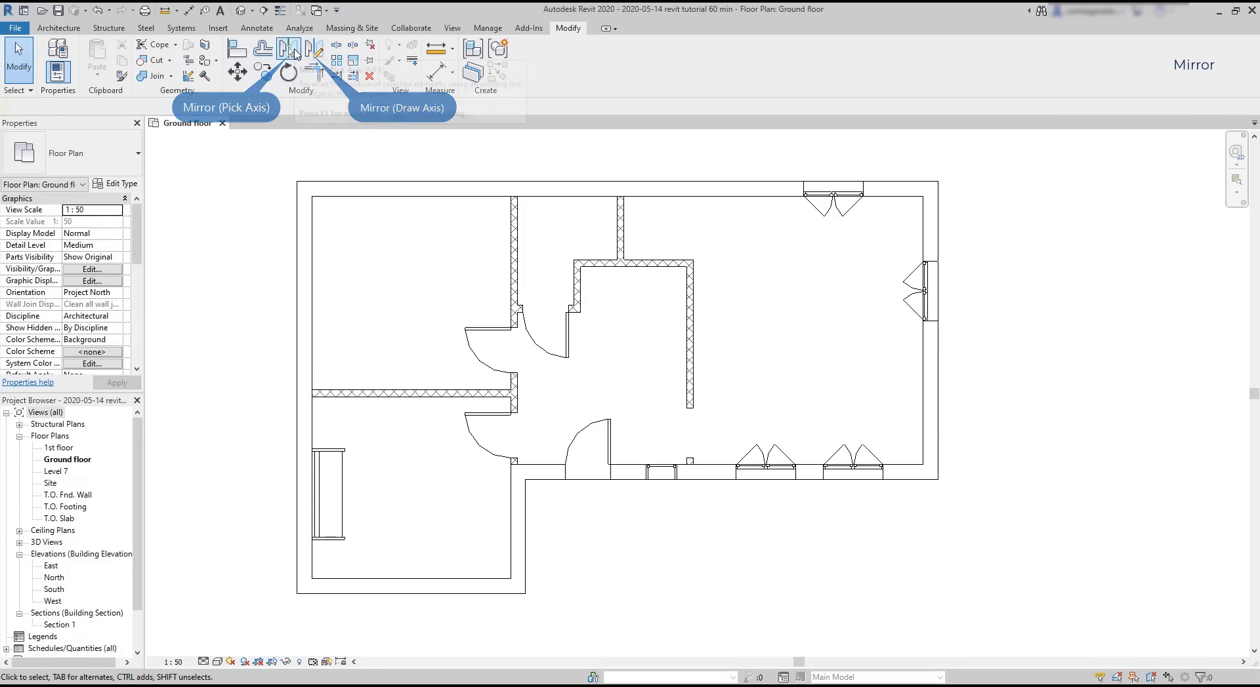
Step: Mirror a copy of the lower-left room's sofa into the upper room, picking the partition between the rooms as the axis
{"action": "left_click", "coordinate": [293, 53]}
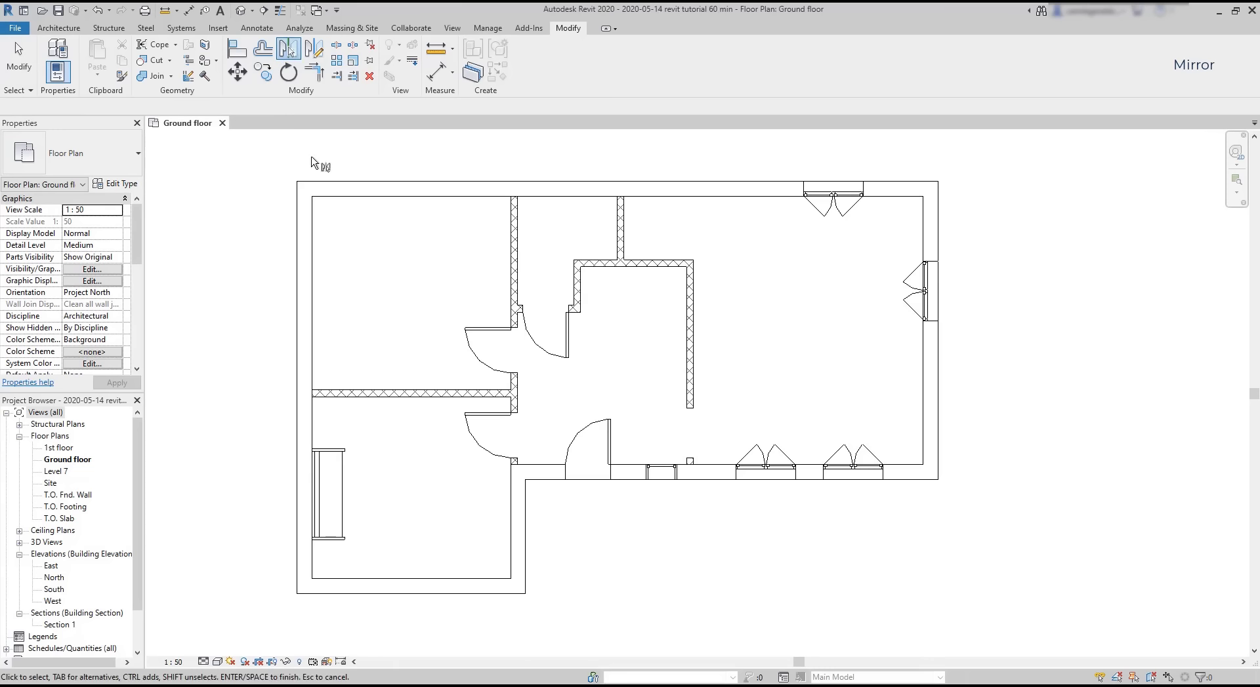
{"action": "left_click", "coordinate": [336, 451]}
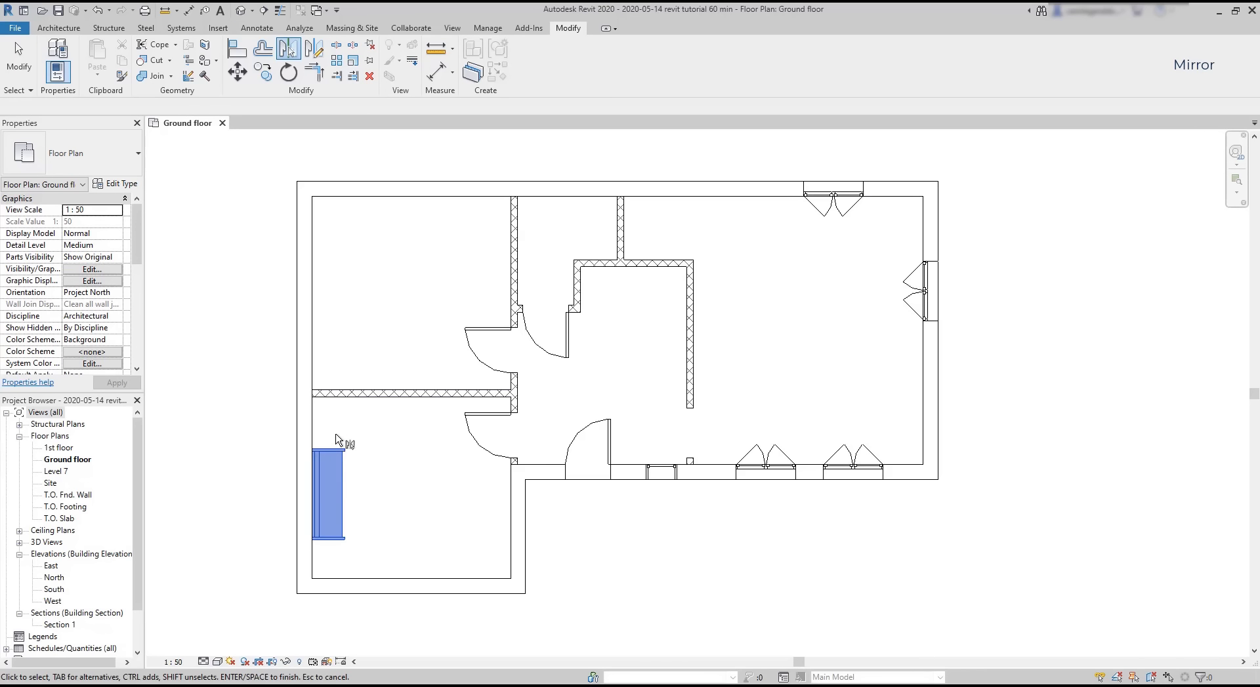
{"action": "key", "text": "Return"}
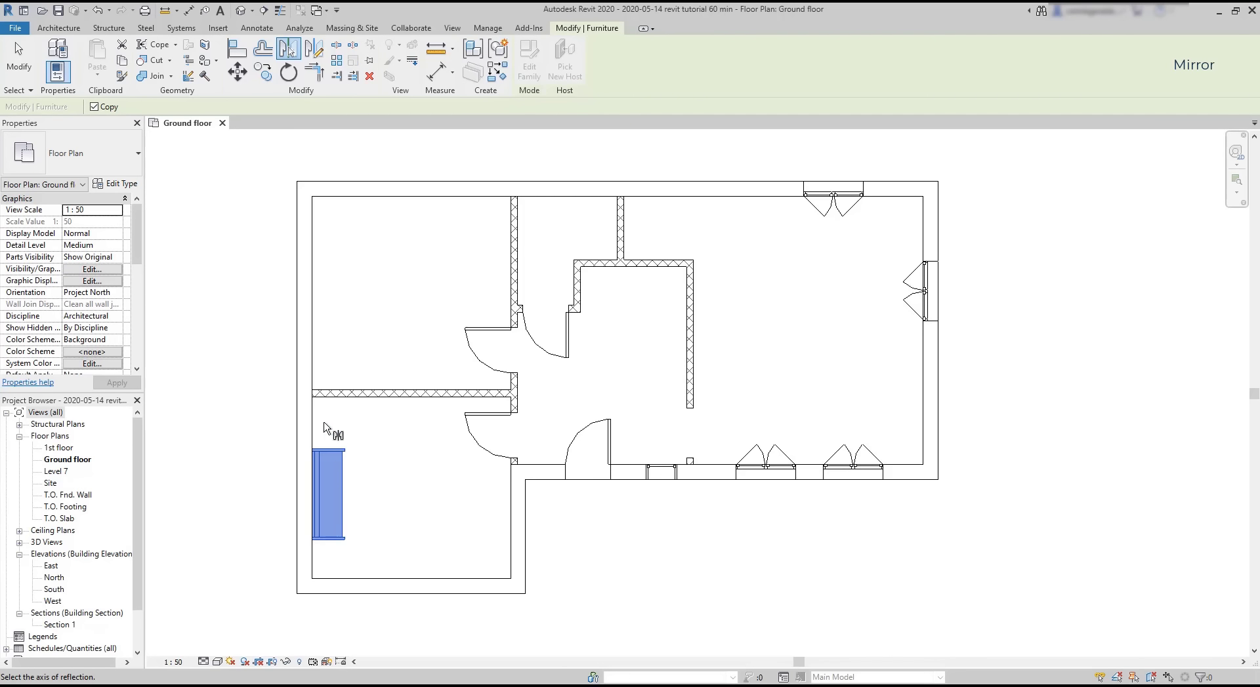
{"action": "scroll", "coordinate": [324, 428], "scroll_direction": "up", "scroll_amount": 1}
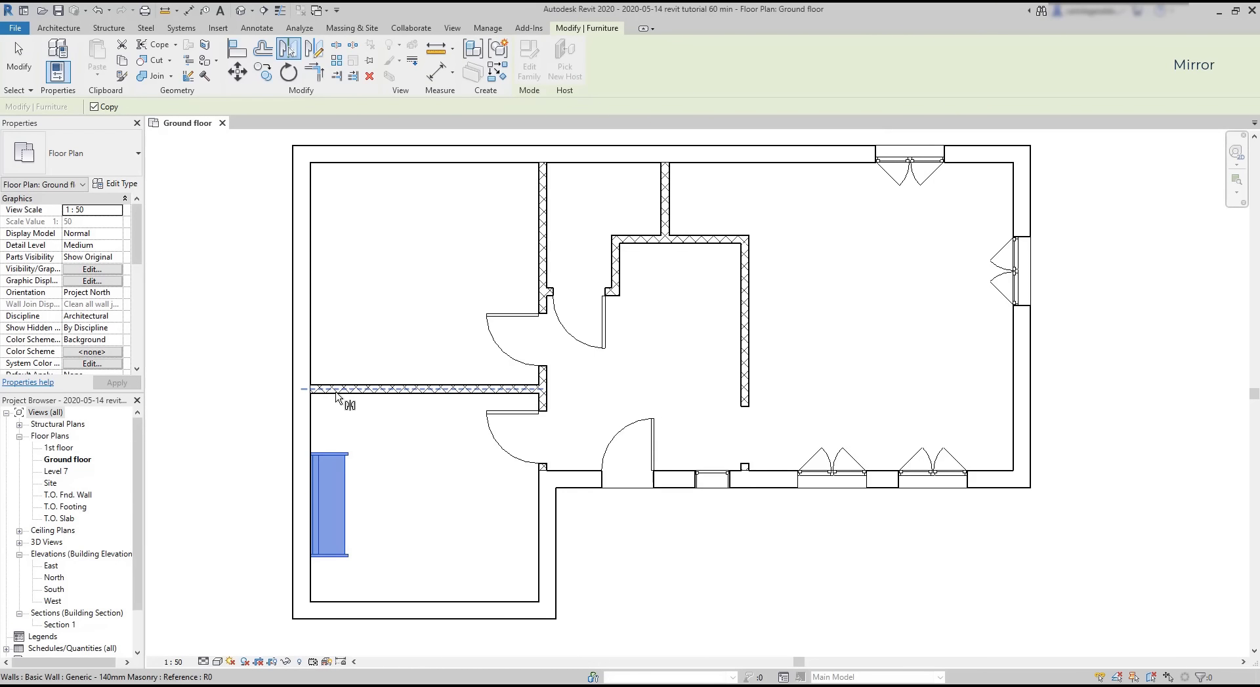
{"action": "left_click", "coordinate": [338, 395]}
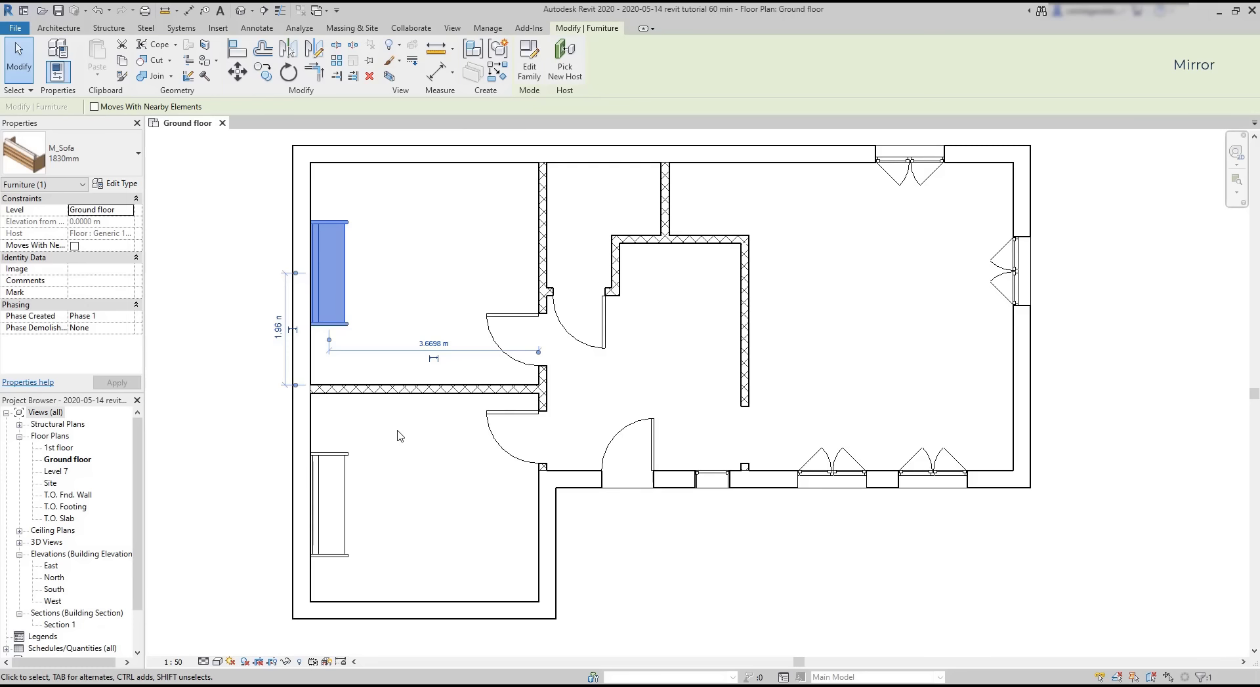
{"action": "key", "text": "Escape"}
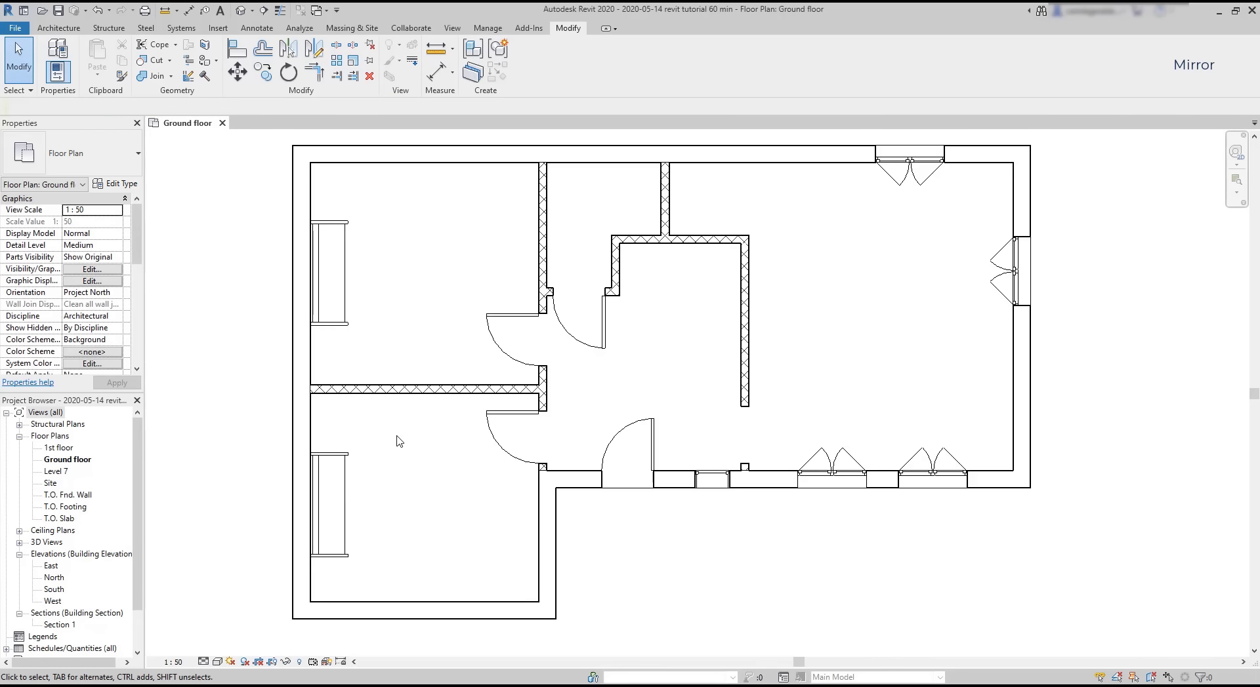
Step: Try mirroring a copy of the lower-left room's sofa about a drawn vertical axis from the bottom wall's midpoint
{"action": "left_click", "coordinate": [319, 52]}
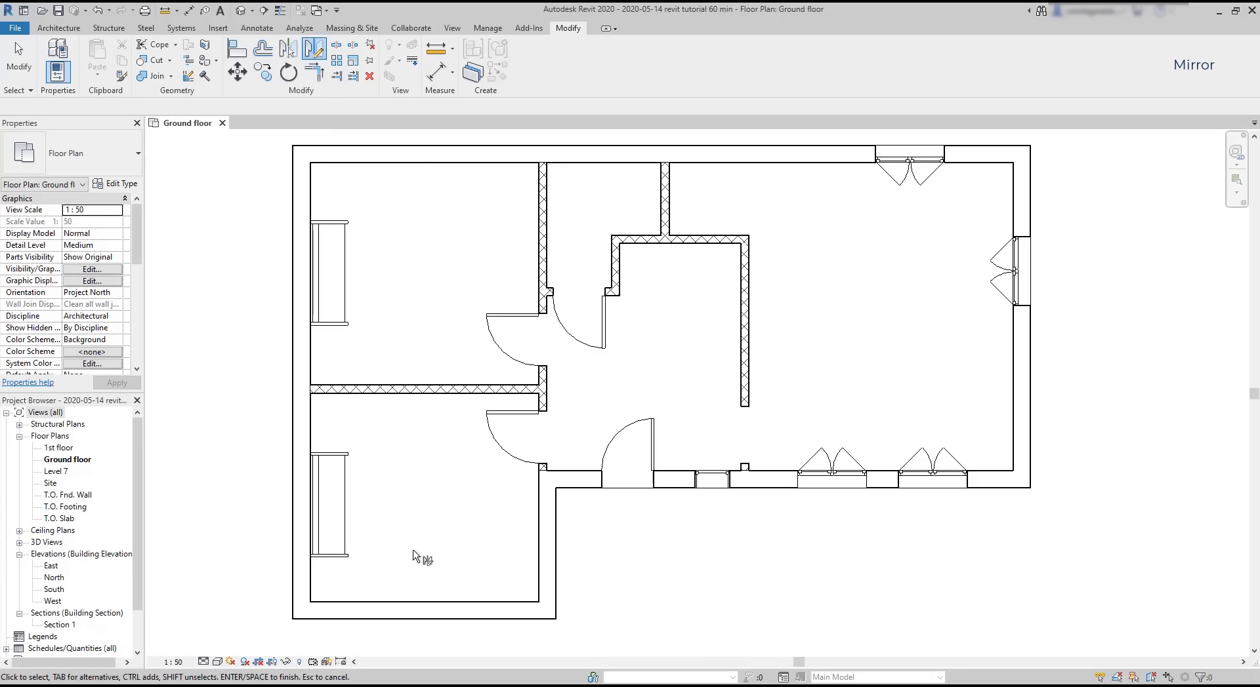
{"action": "left_click", "coordinate": [347, 557]}
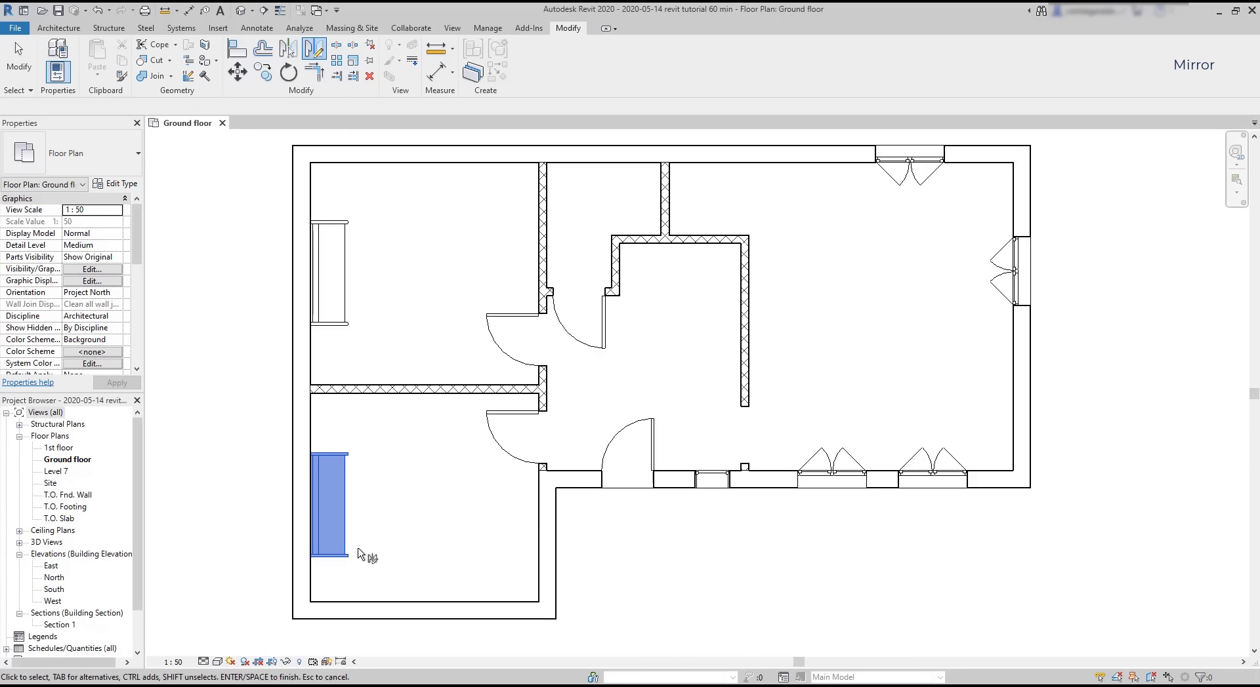
{"action": "key", "text": "Return"}
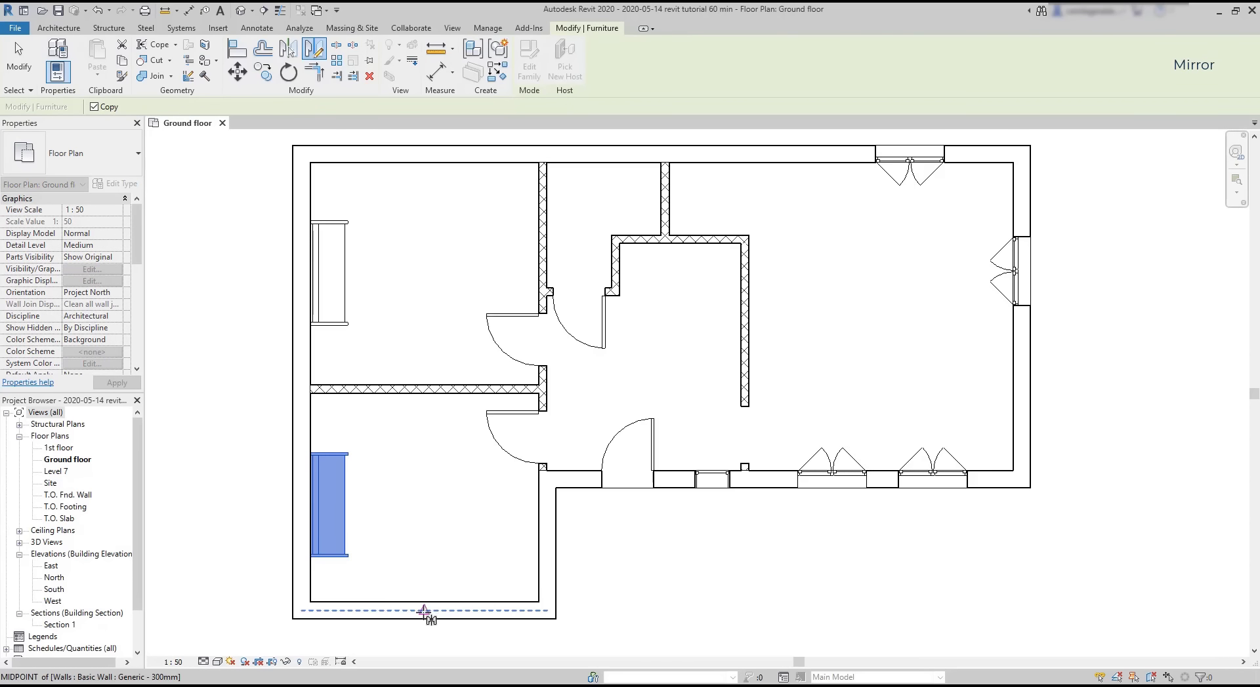
{"action": "left_click", "coordinate": [424, 612]}
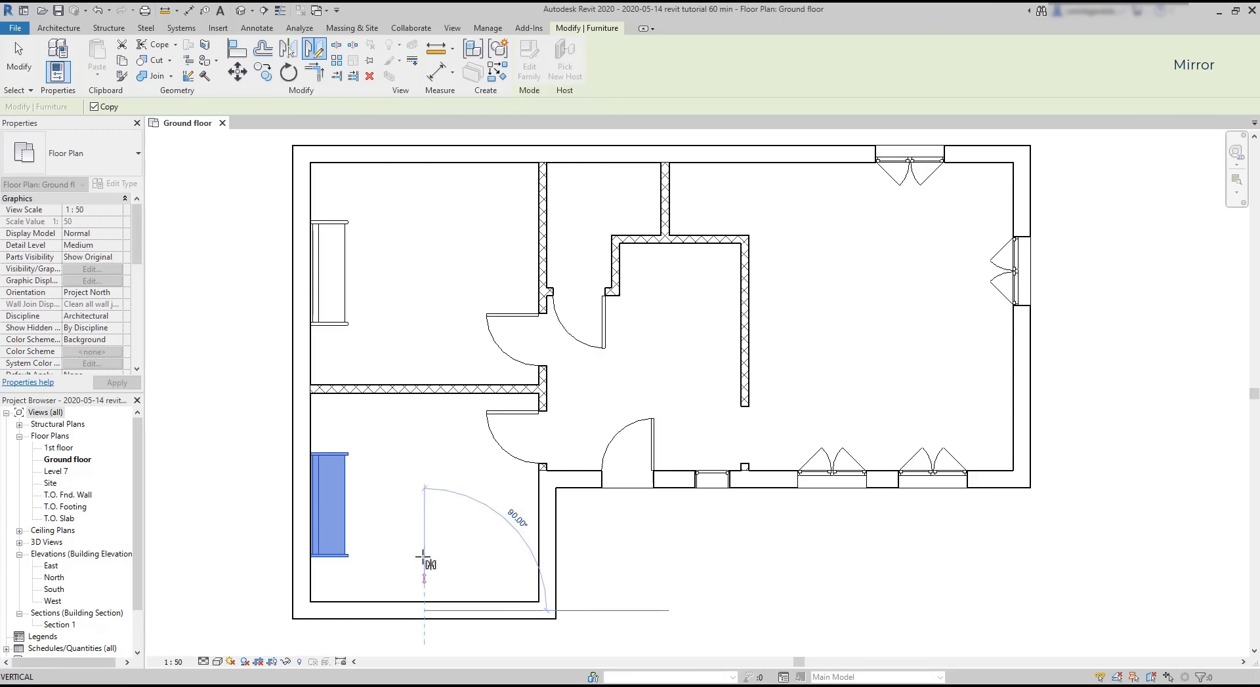
{"action": "left_click", "coordinate": [422, 470]}
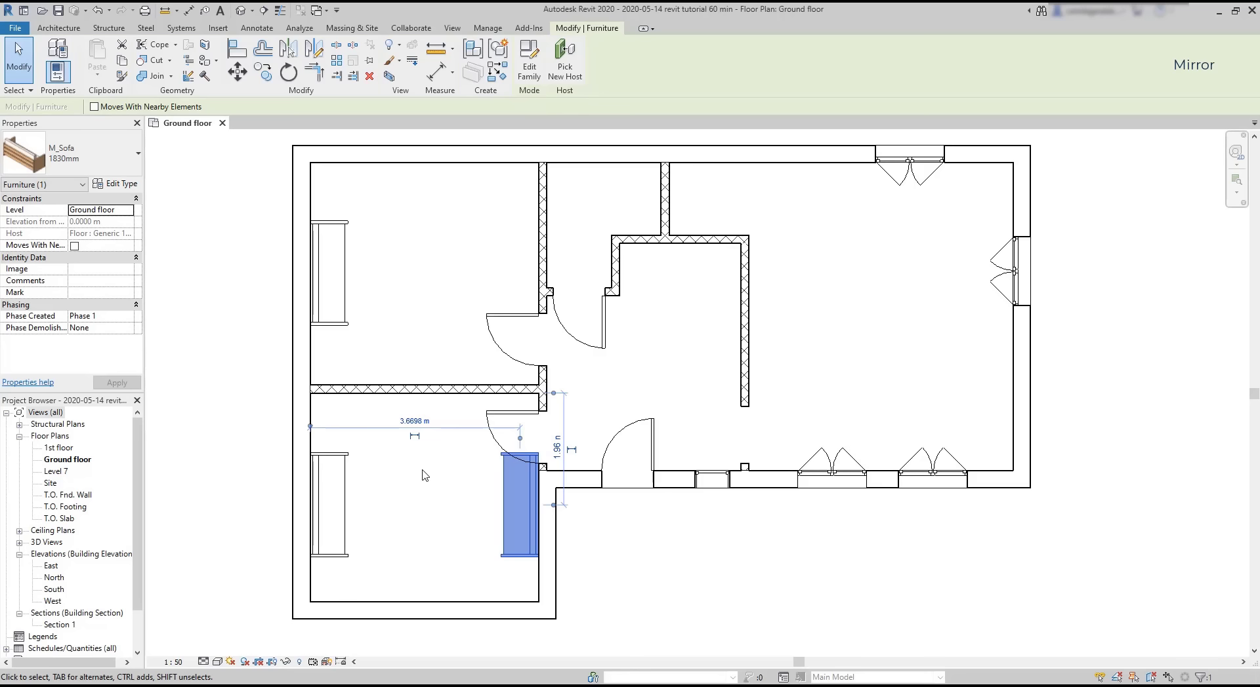
{"action": "key", "text": "Escape"}
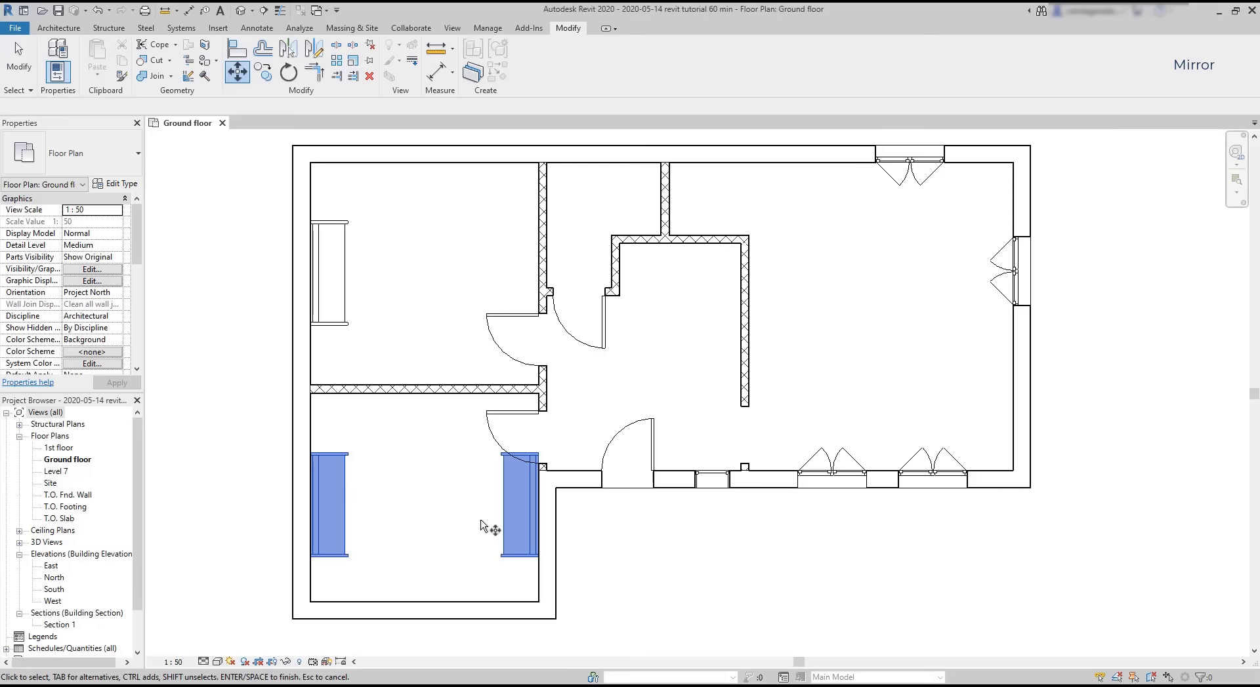
Step: Try moving both sofas in the lower-left room about 0.3 m straight down along the side wall
{"action": "key", "text": "Return"}
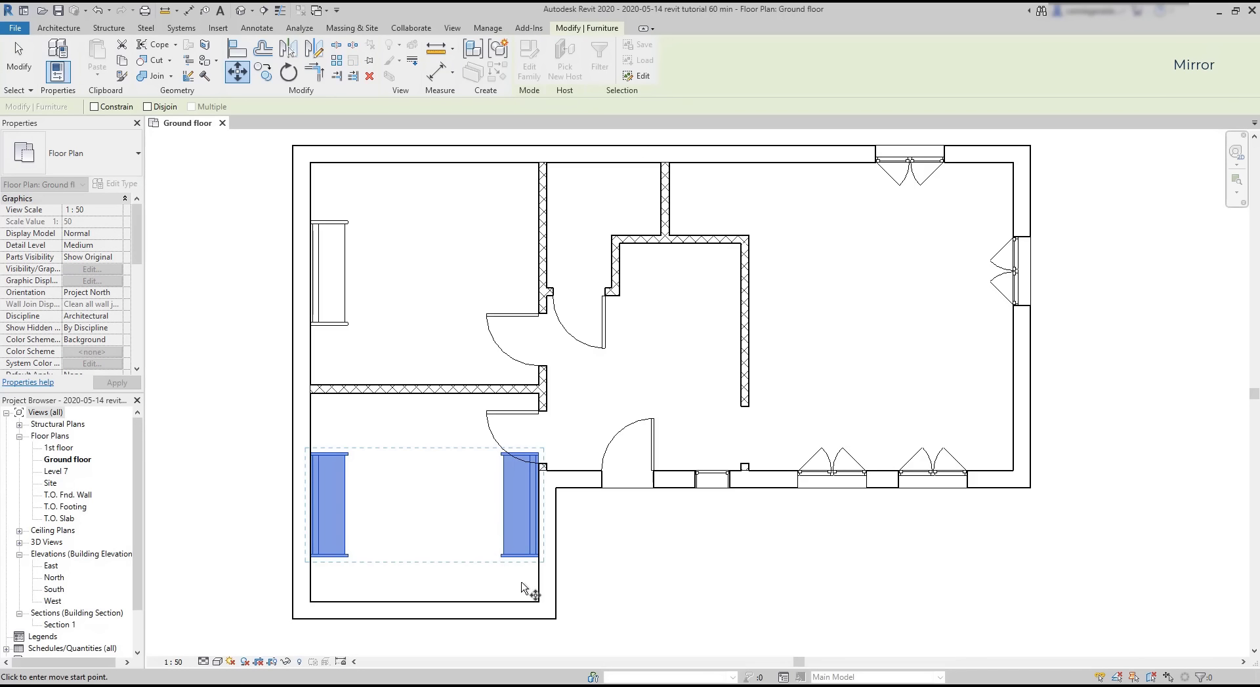
{"action": "scroll", "coordinate": [526, 581], "scroll_direction": "up", "scroll_amount": 2}
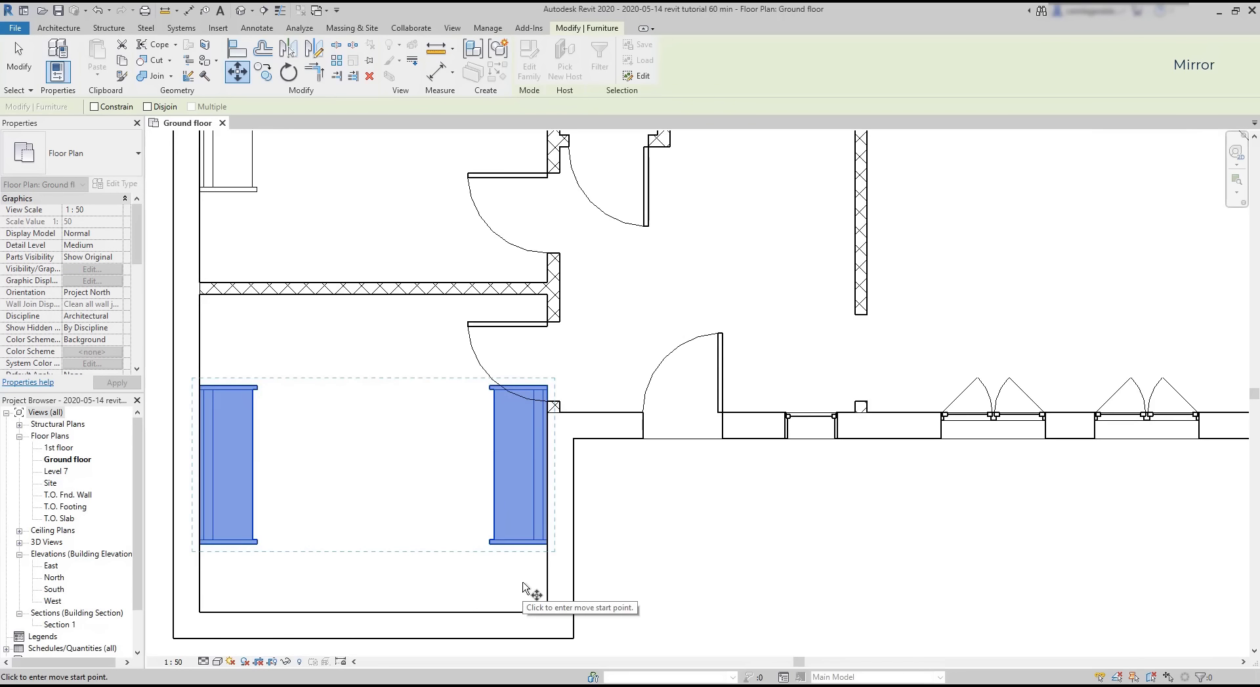
{"action": "left_click", "coordinate": [547, 545]}
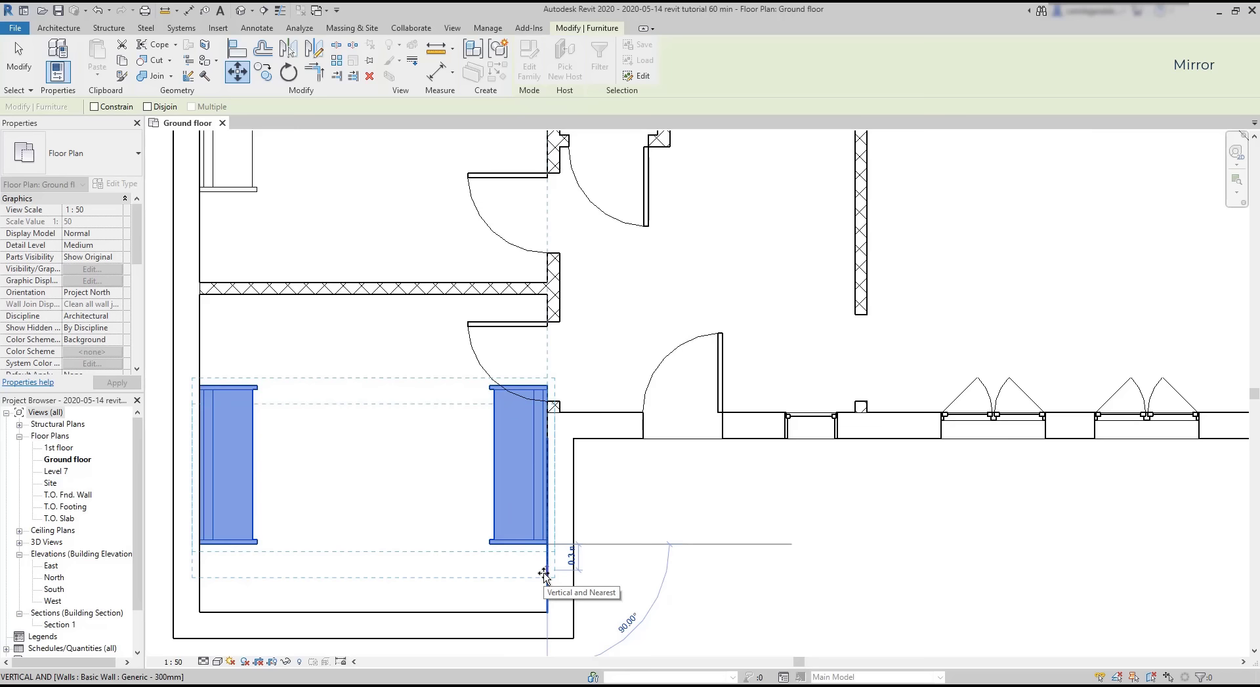
{"action": "left_click", "coordinate": [544, 574]}
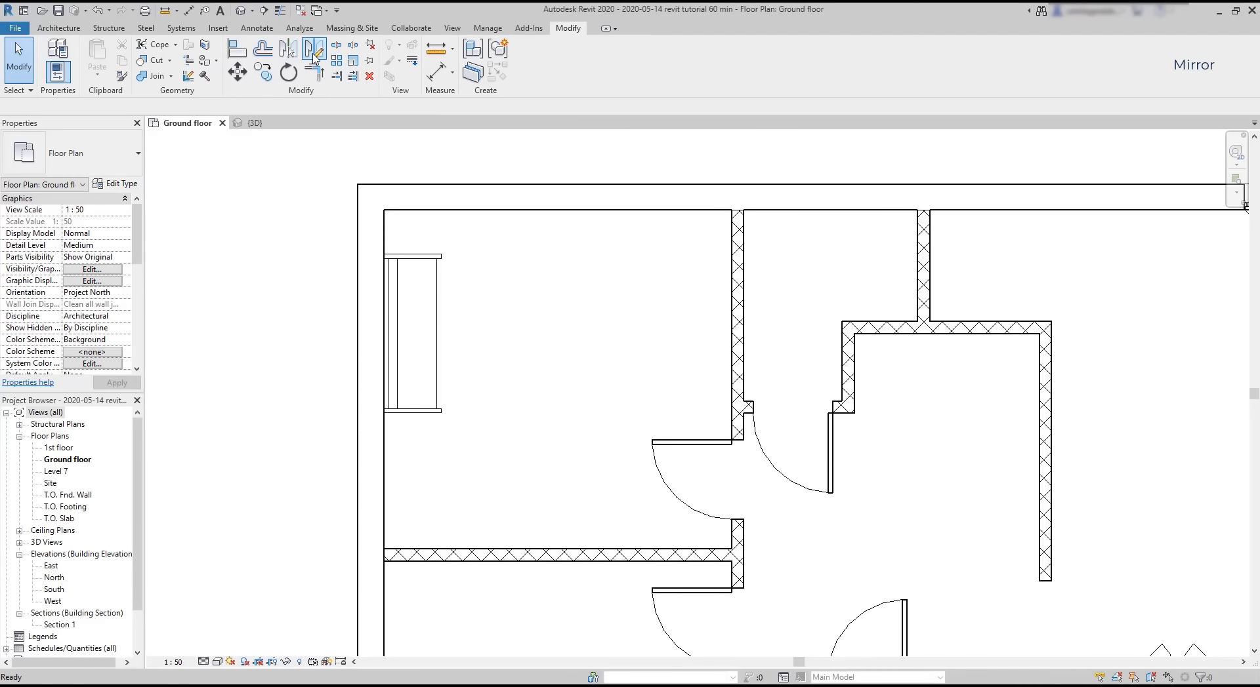
Step: Try mirroring the upper-left room's sofa without a copy about a drawn vertical axis from the partition's midpoint
{"action": "left_click", "coordinate": [316, 57]}
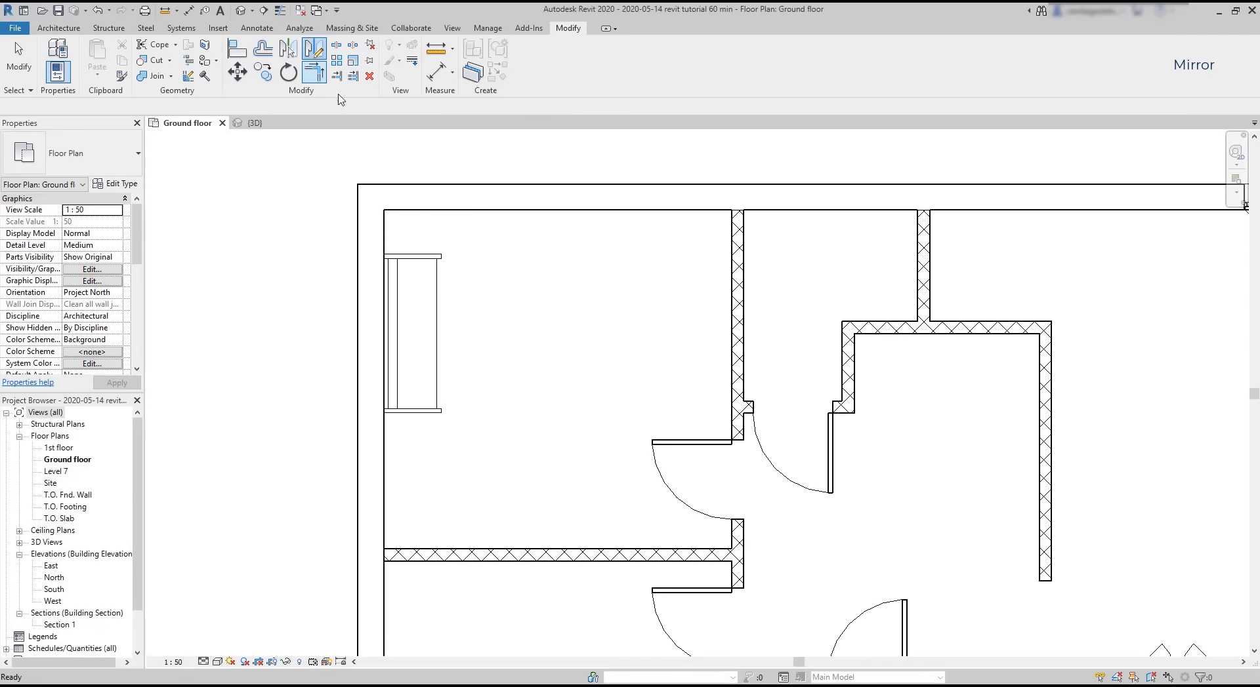
{"action": "left_click", "coordinate": [425, 254]}
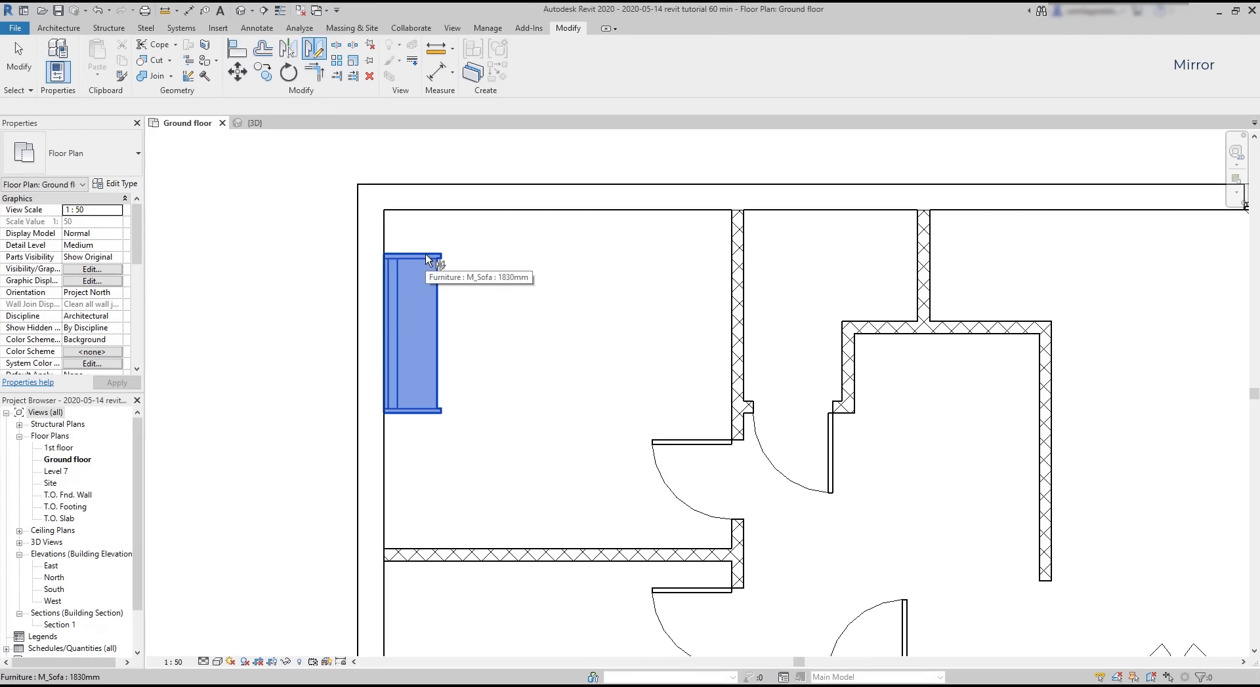
{"action": "left_click", "coordinate": [425, 253]}
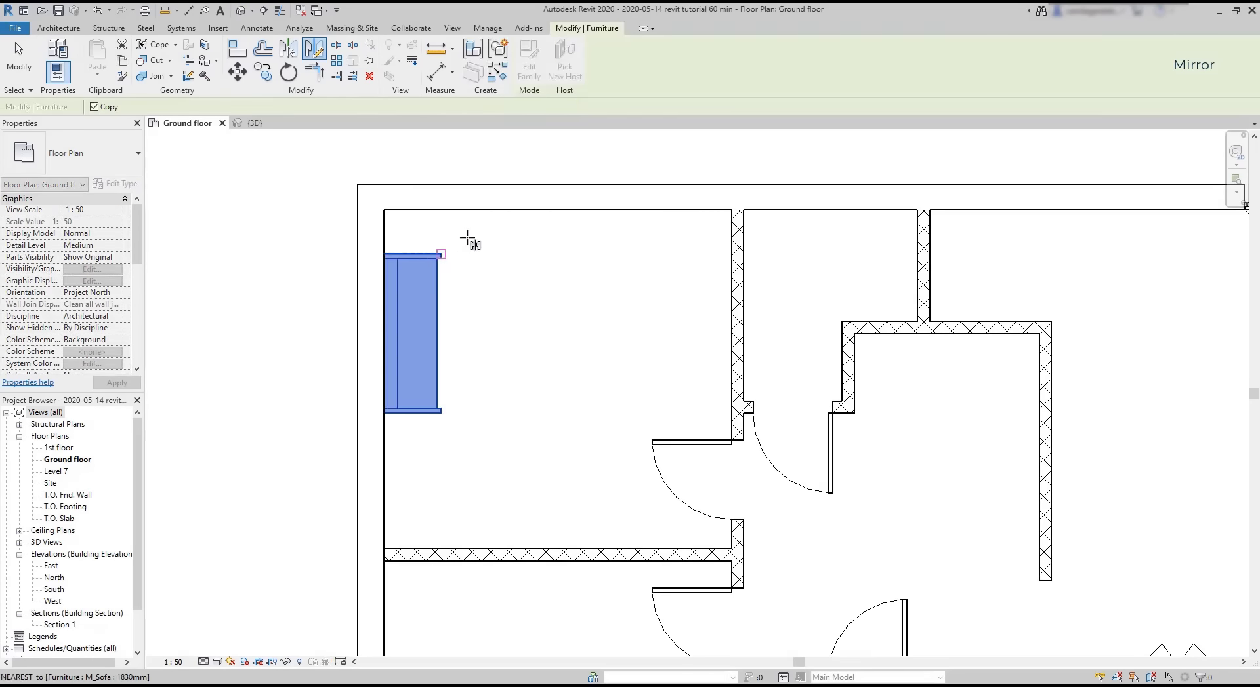
{"action": "left_click", "coordinate": [562, 556]}
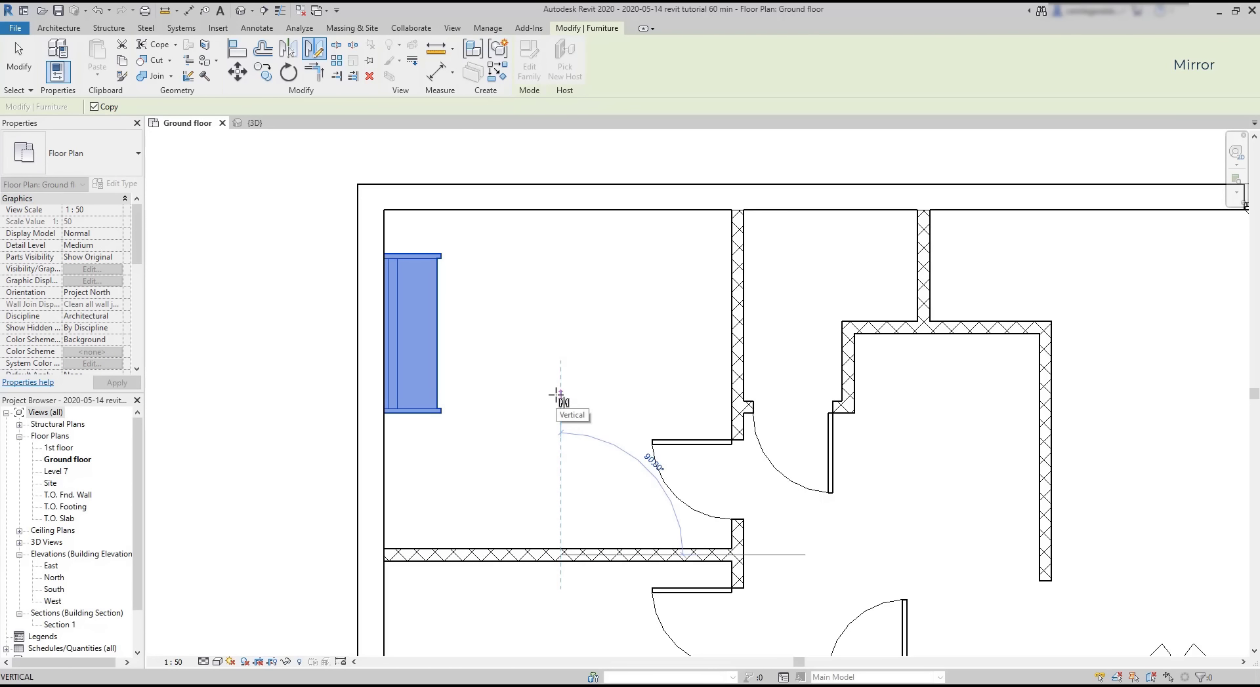
{"action": "left_click", "coordinate": [94, 107]}
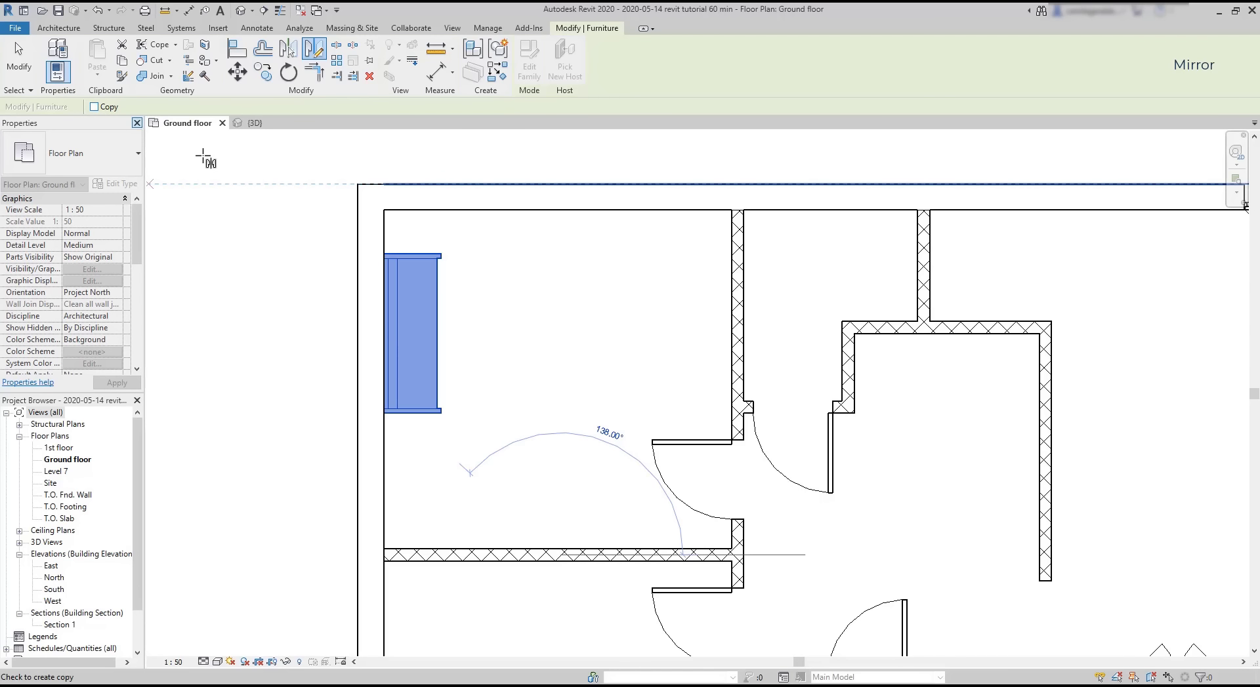
{"action": "left_click", "coordinate": [556, 385]}
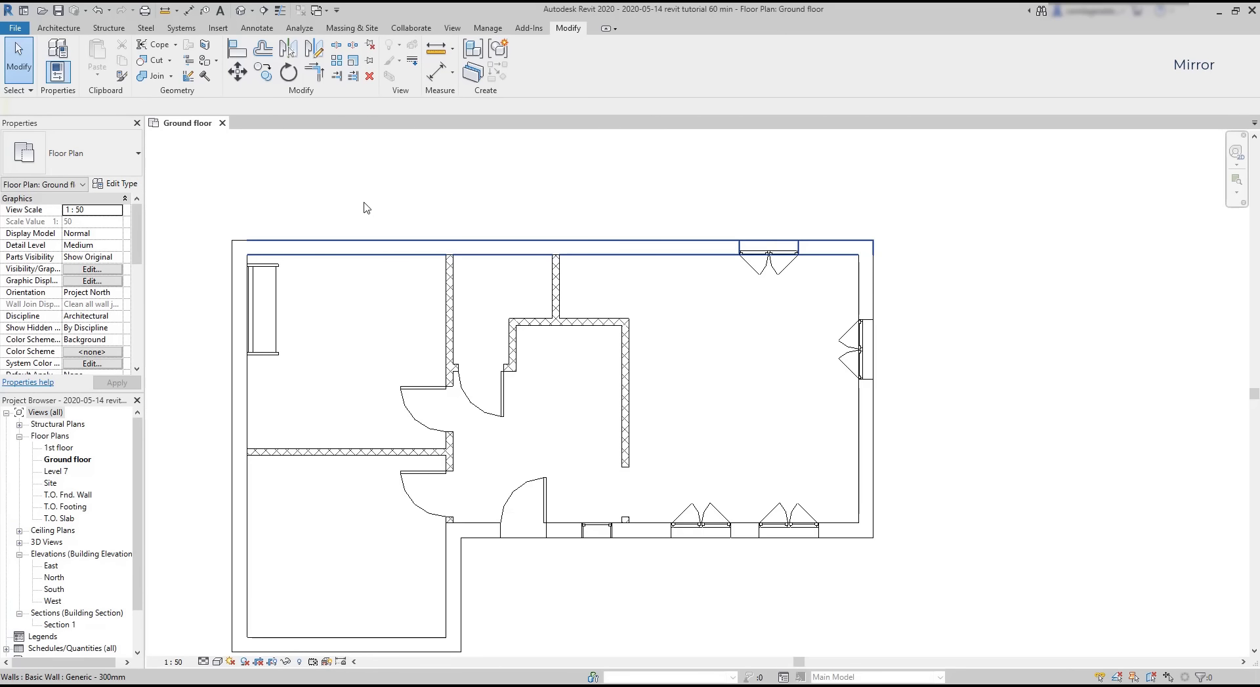
Step: Try mirroring copies of both left-room doors onto the left exterior wall about a drawn vertical axis from the partition's midpoint
{"action": "left_click", "coordinate": [366, 208]}
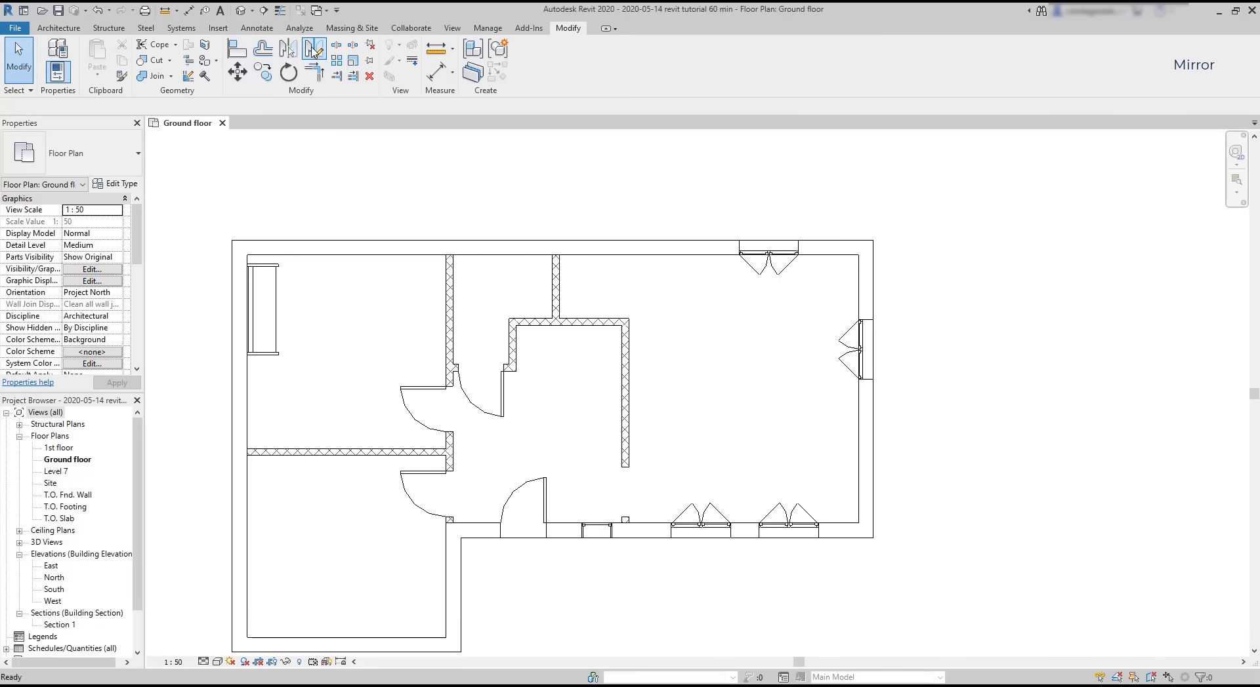
{"action": "left_click", "coordinate": [313, 48]}
{"action": "left_click", "coordinate": [426, 407]}
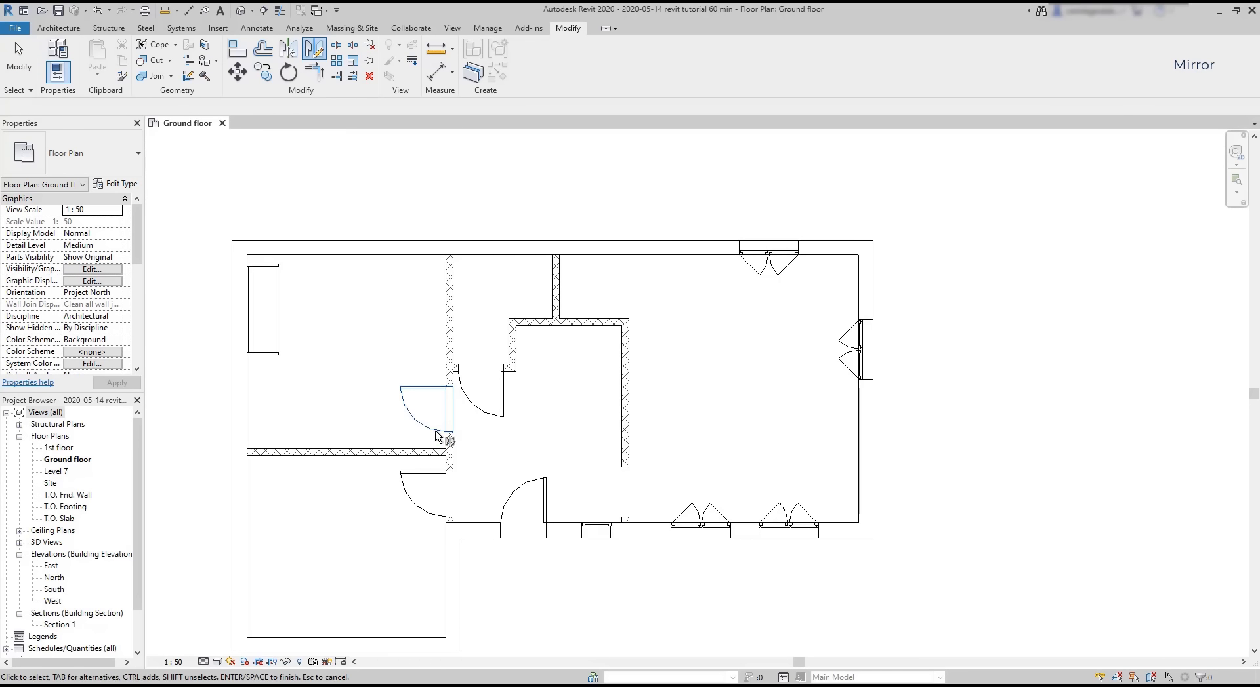
{"action": "left_click", "coordinate": [422, 502]}
{"action": "key", "text": "Return"}
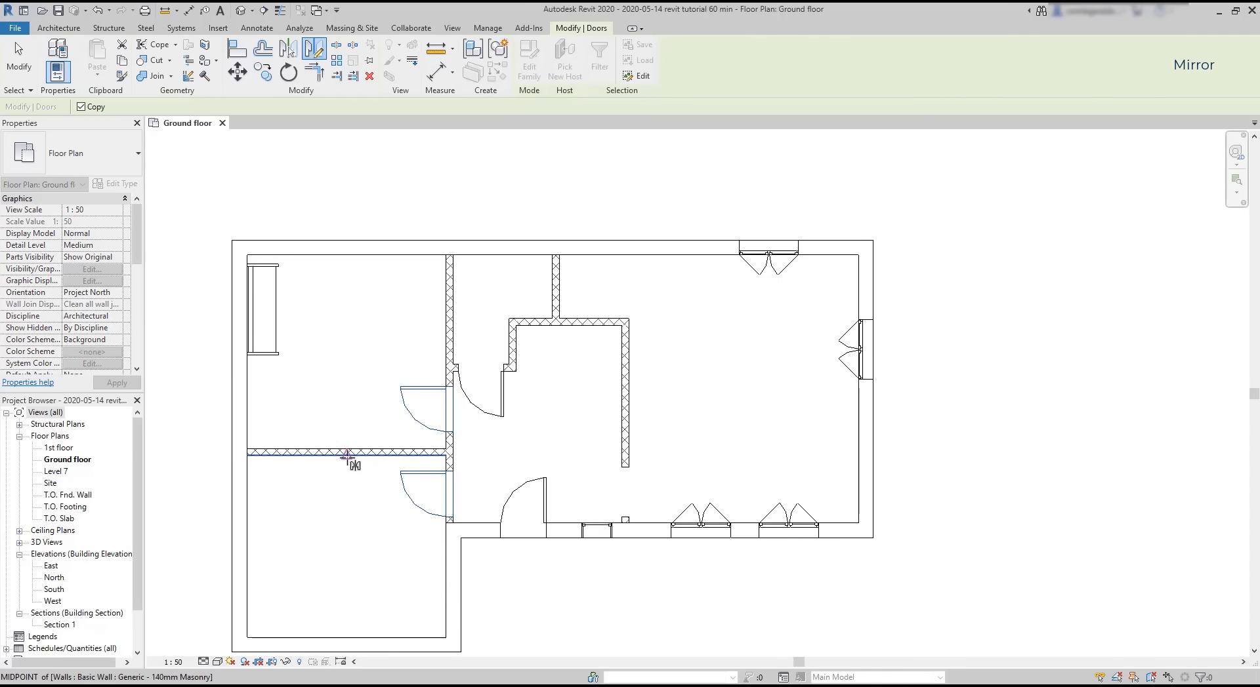
{"action": "left_click", "coordinate": [347, 455]}
{"action": "left_click", "coordinate": [347, 363]}
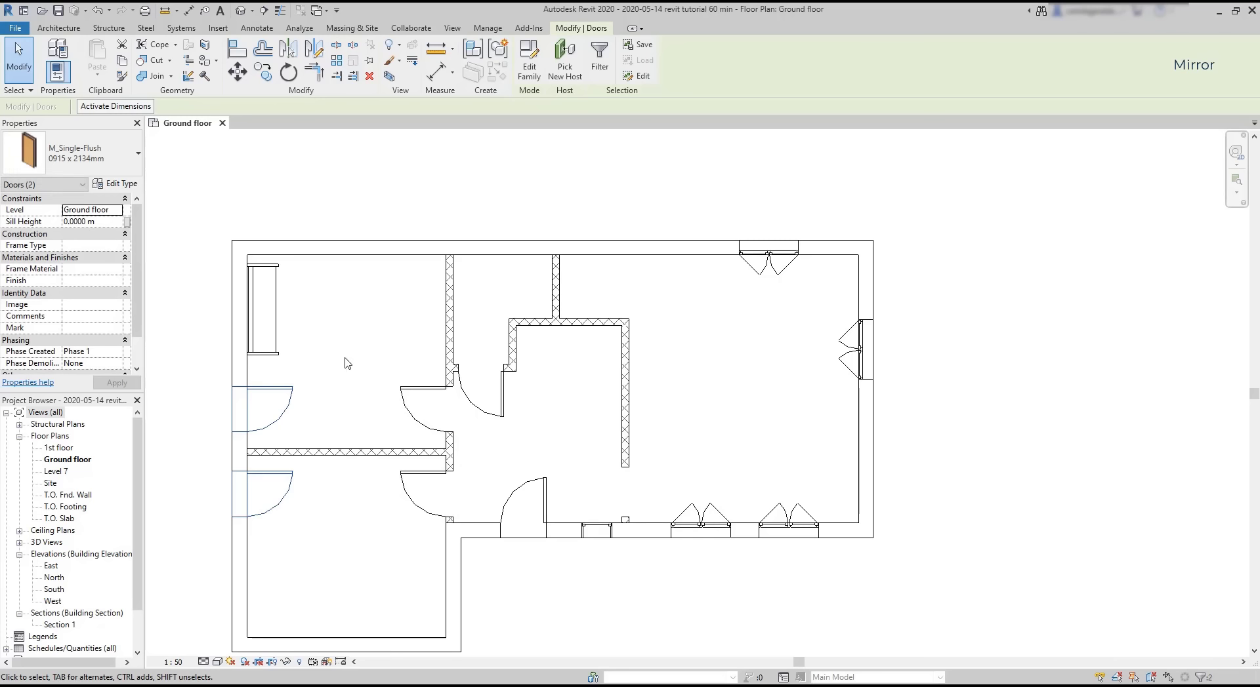
{"action": "key", "text": "d"}
{"action": "key", "text": "m"}
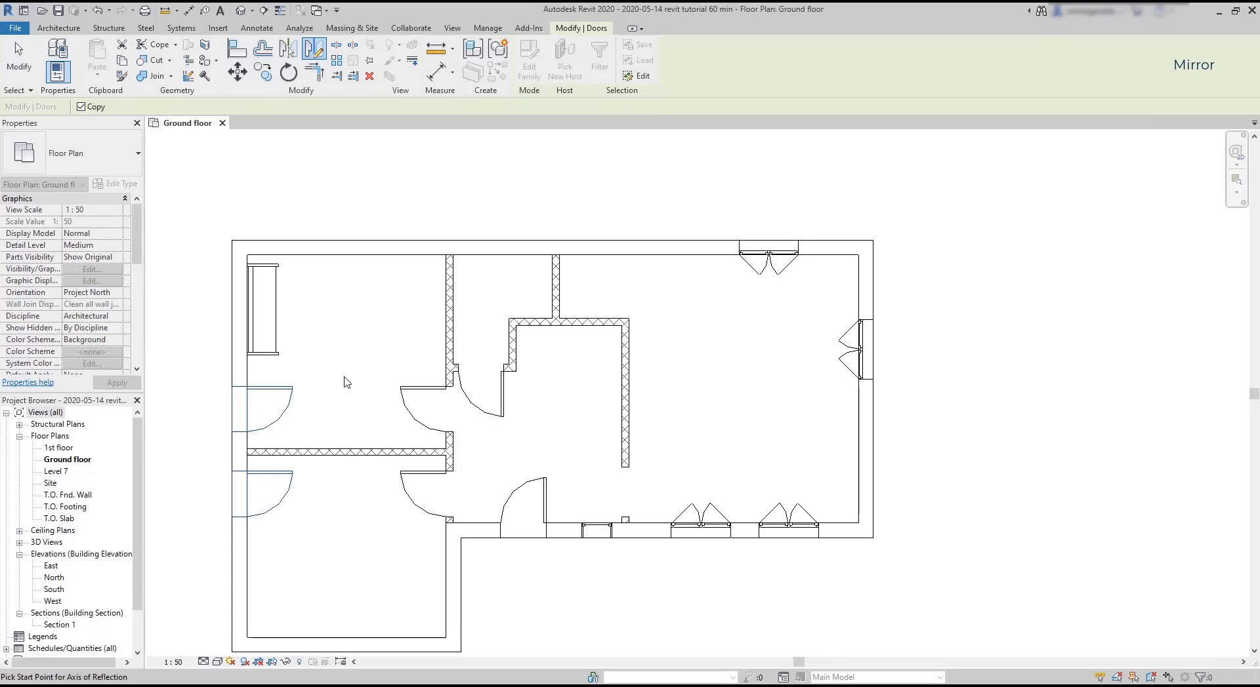
{"action": "key", "text": "Escape"}
{"action": "key", "text": "Escape"}
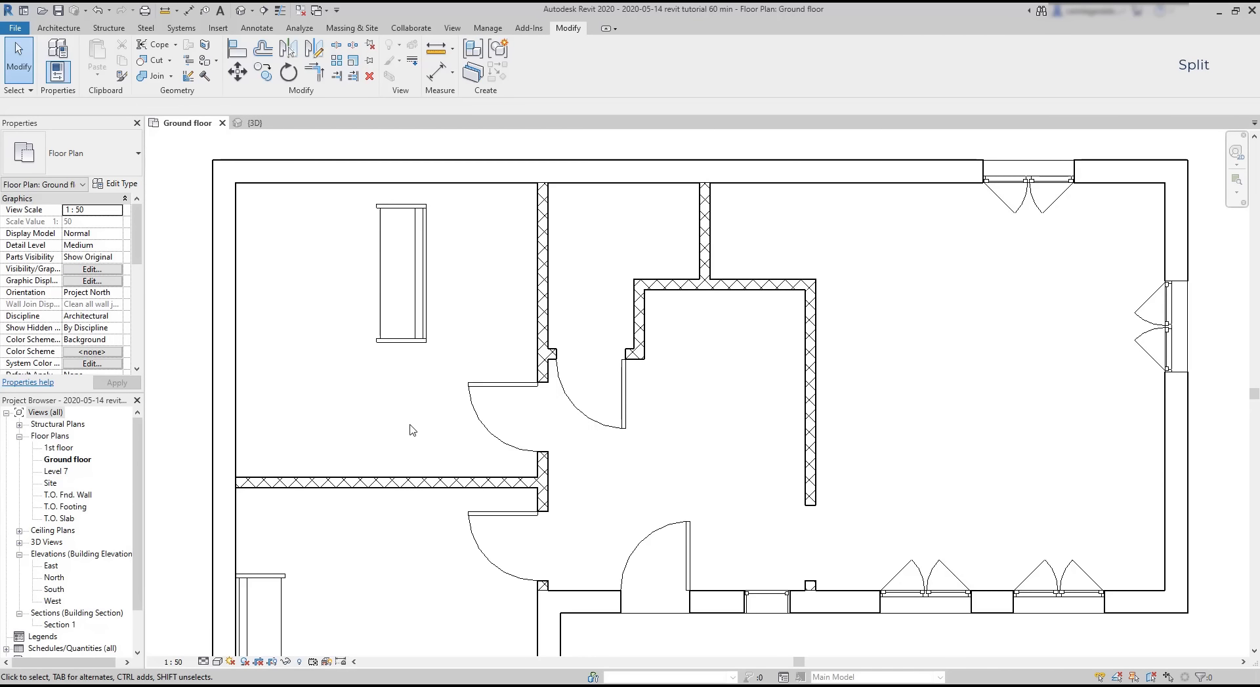
Step: Rotate the upper-left room's sofa about half a turn around its centre so that its back faces the left exterior wall
{"action": "left_click", "coordinate": [428, 322]}
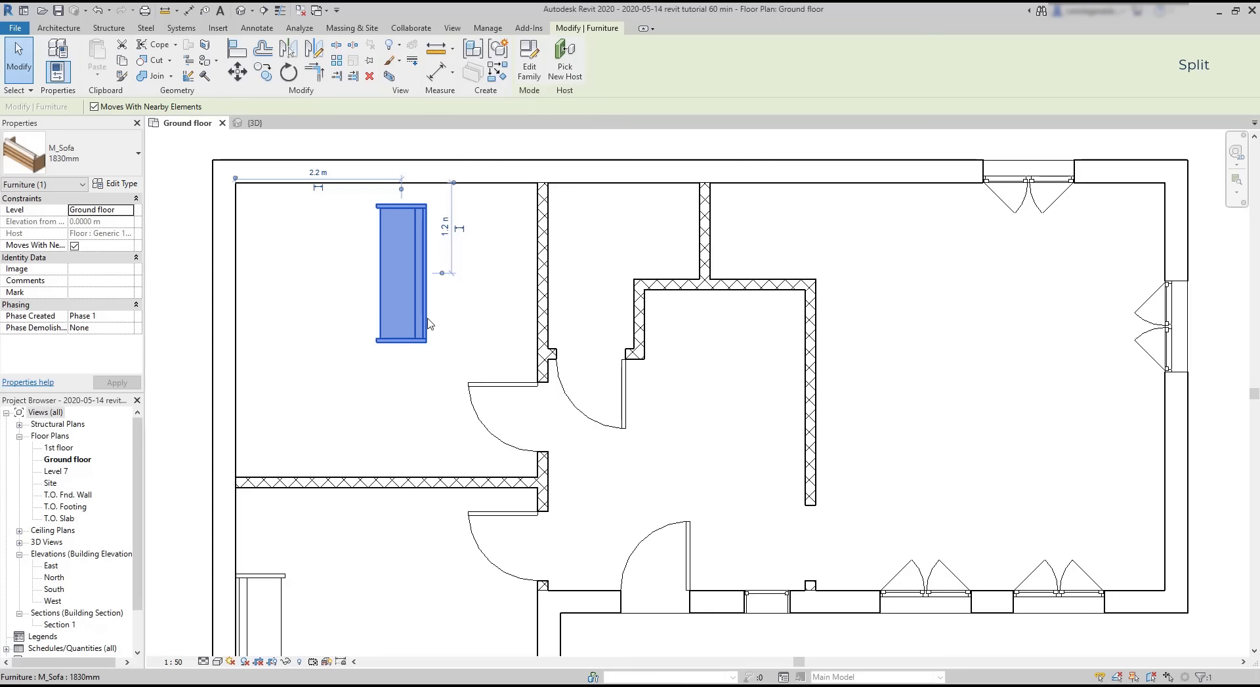
{"action": "left_click", "coordinate": [289, 72]}
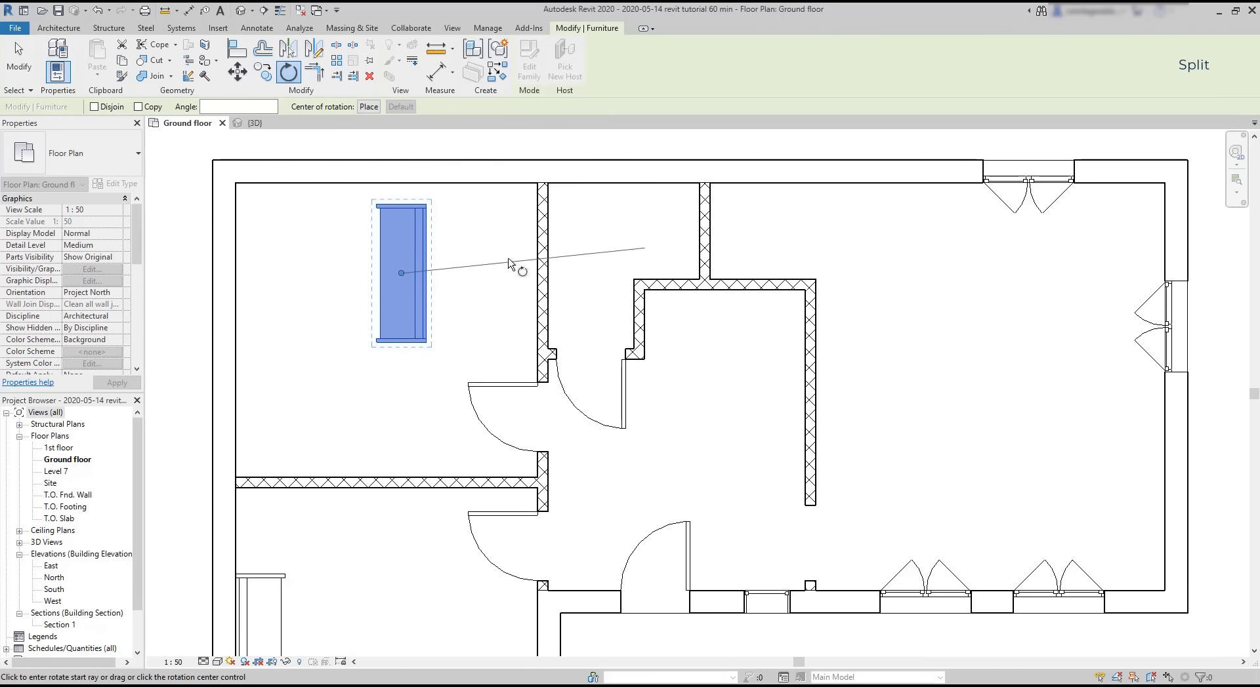
{"action": "left_click", "coordinate": [402, 183]}
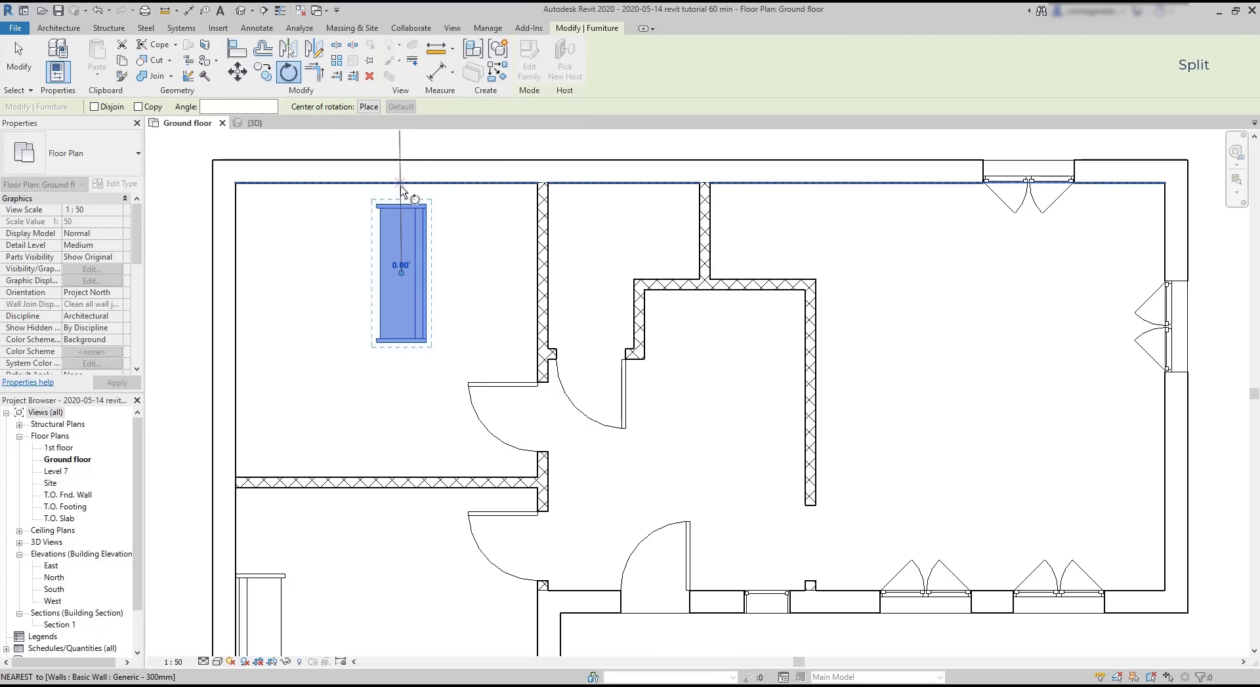
{"action": "left_click", "coordinate": [407, 450]}
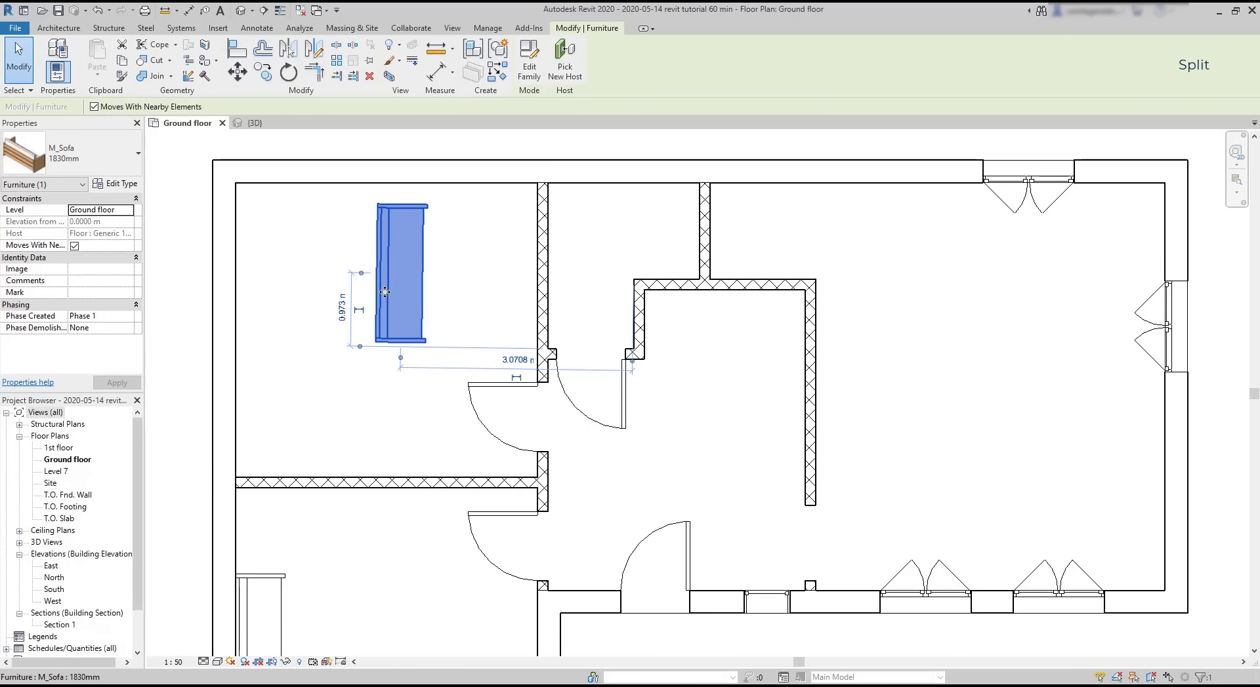
Step: Move the rotated sofa toward the left exterior wall and align its back with the wall's inner face
{"action": "left_click_drag", "start_coordinate": [380, 292], "coordinate": [254, 311]}
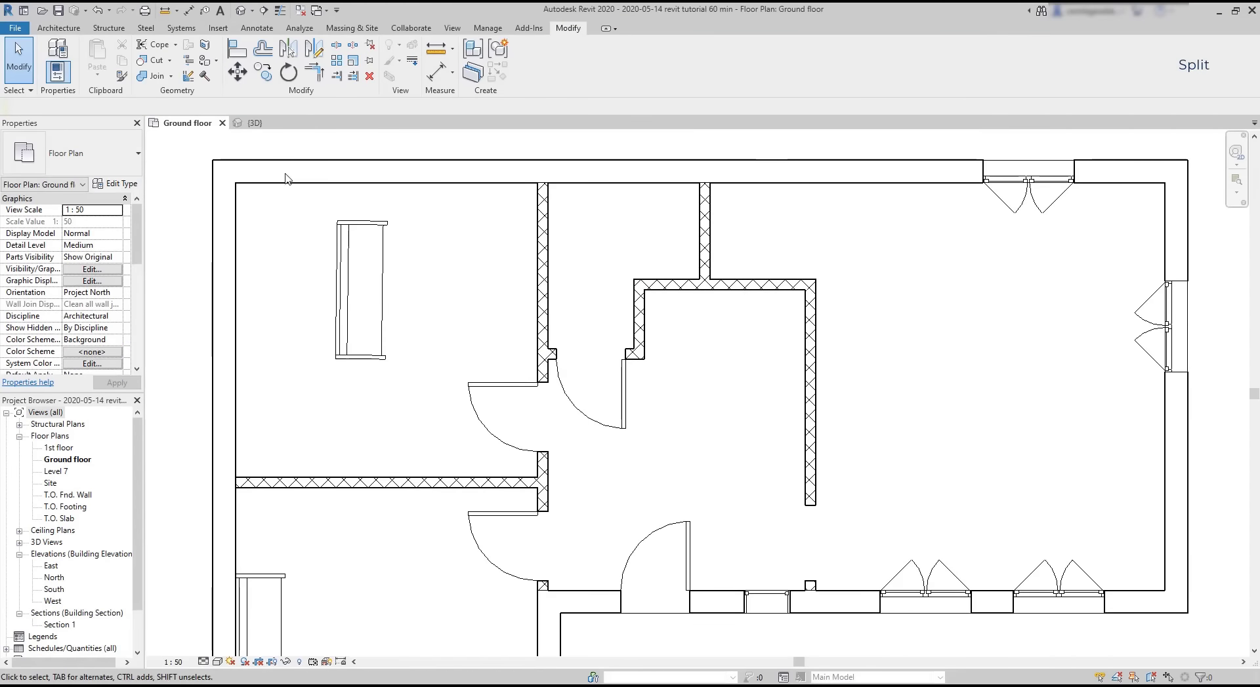
{"action": "left_click", "coordinate": [237, 58]}
{"action": "left_click", "coordinate": [237, 275]}
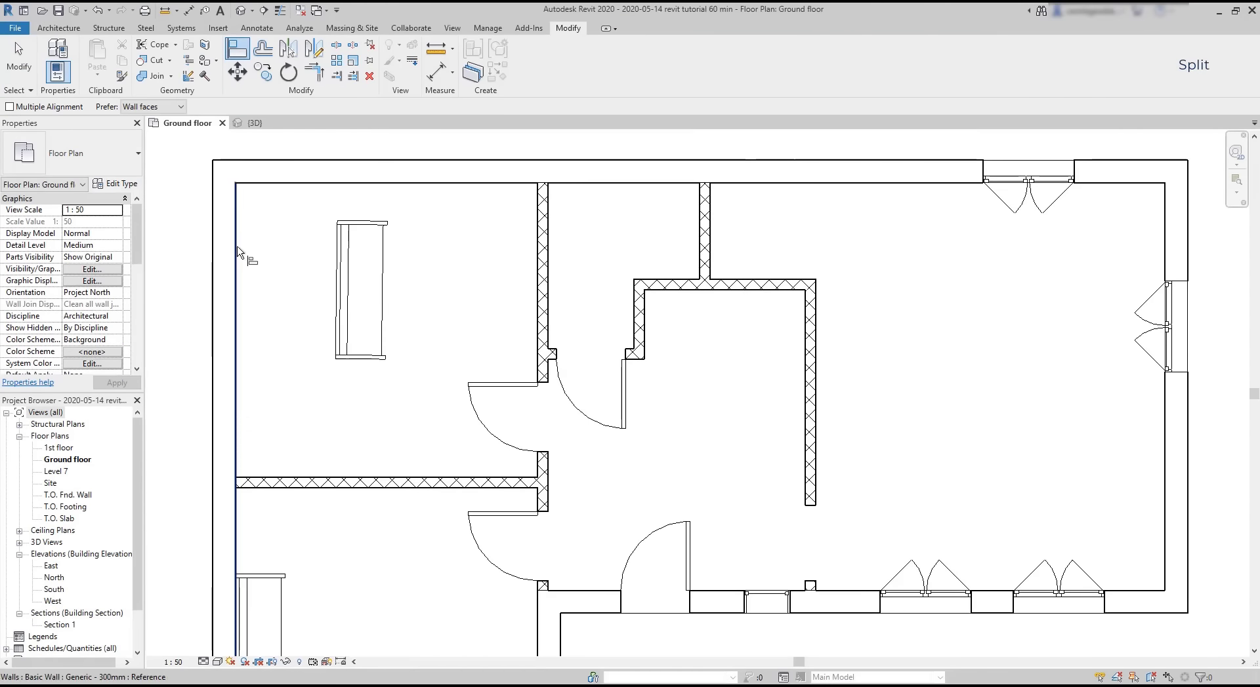
{"action": "left_click", "coordinate": [337, 342]}
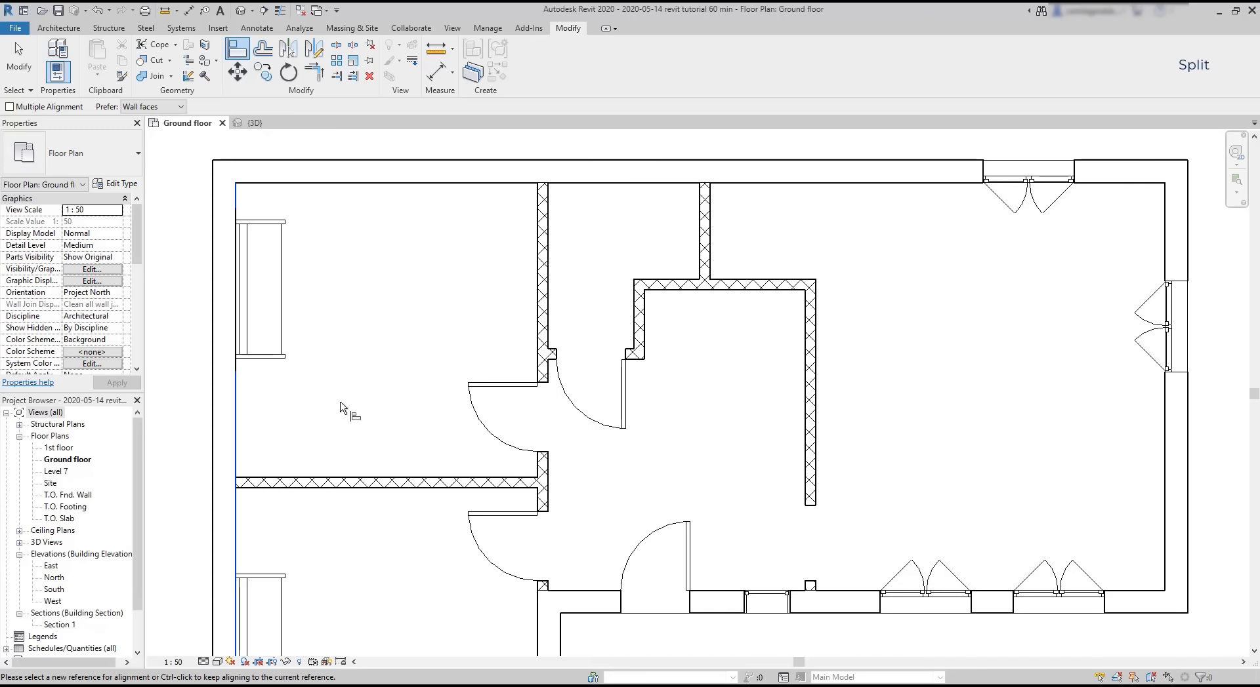
Step: Split the horizontal partition between the two left rooms at two points to form a separate middle segment
{"action": "key", "text": "Escape"}
{"action": "key", "text": "Escape"}
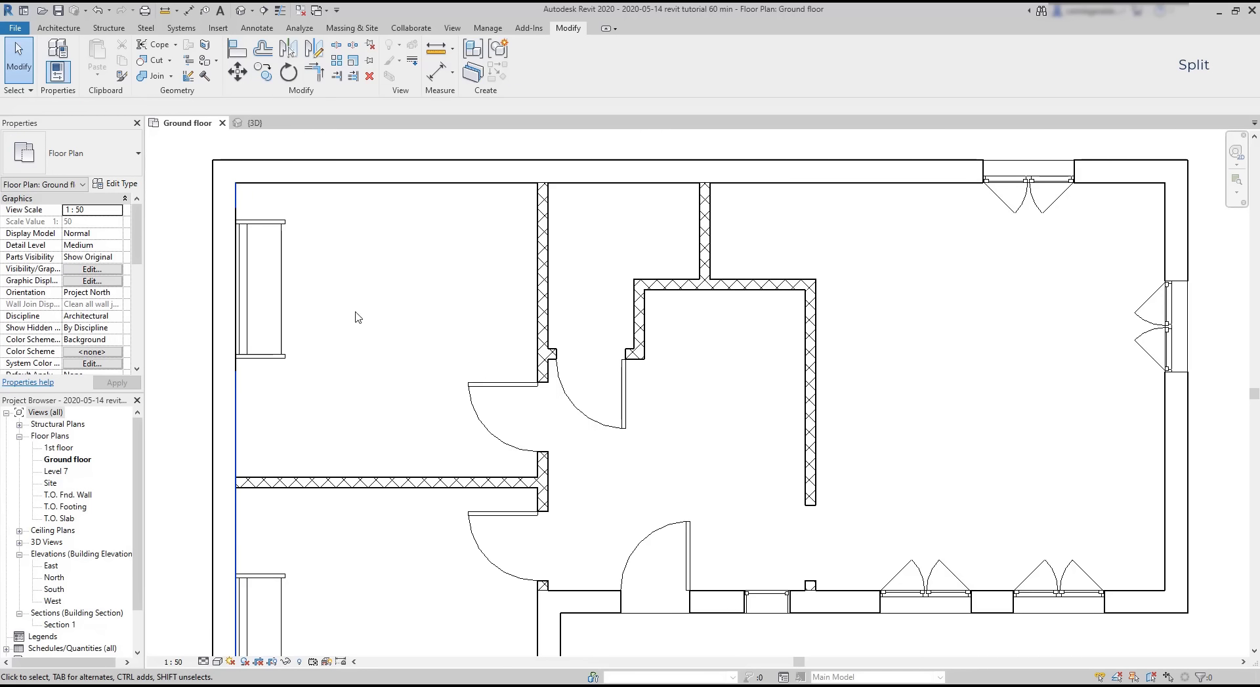
{"action": "left_click", "coordinate": [336, 44]}
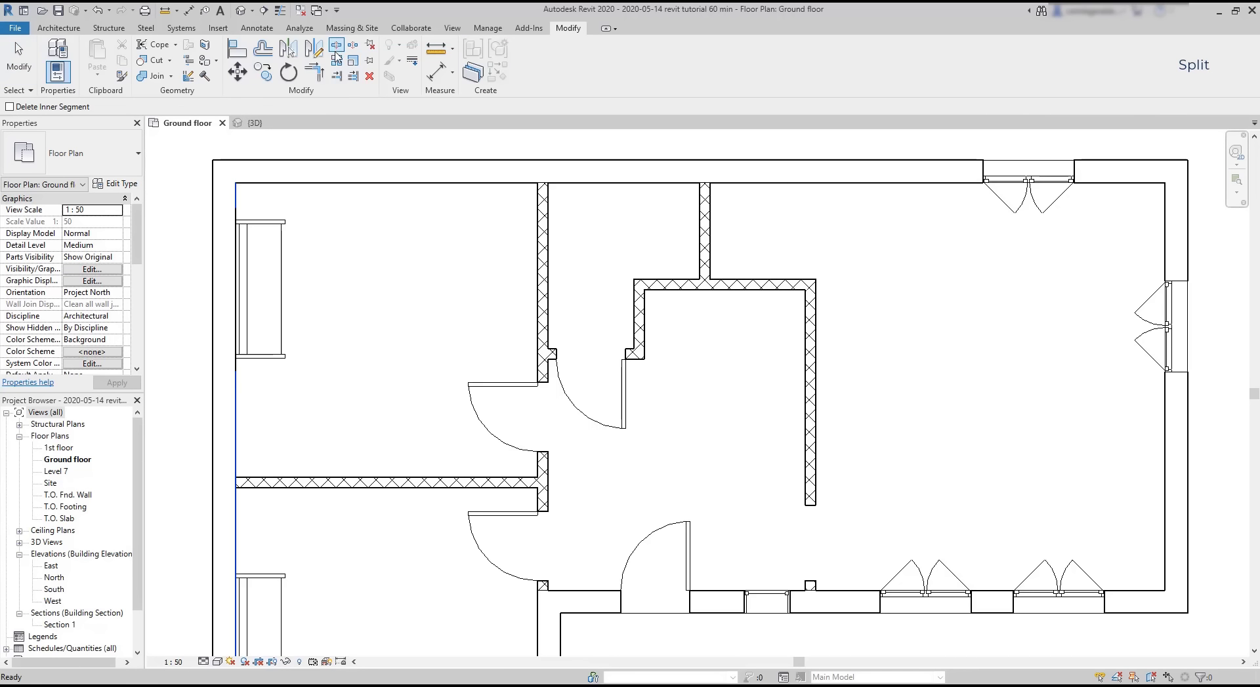
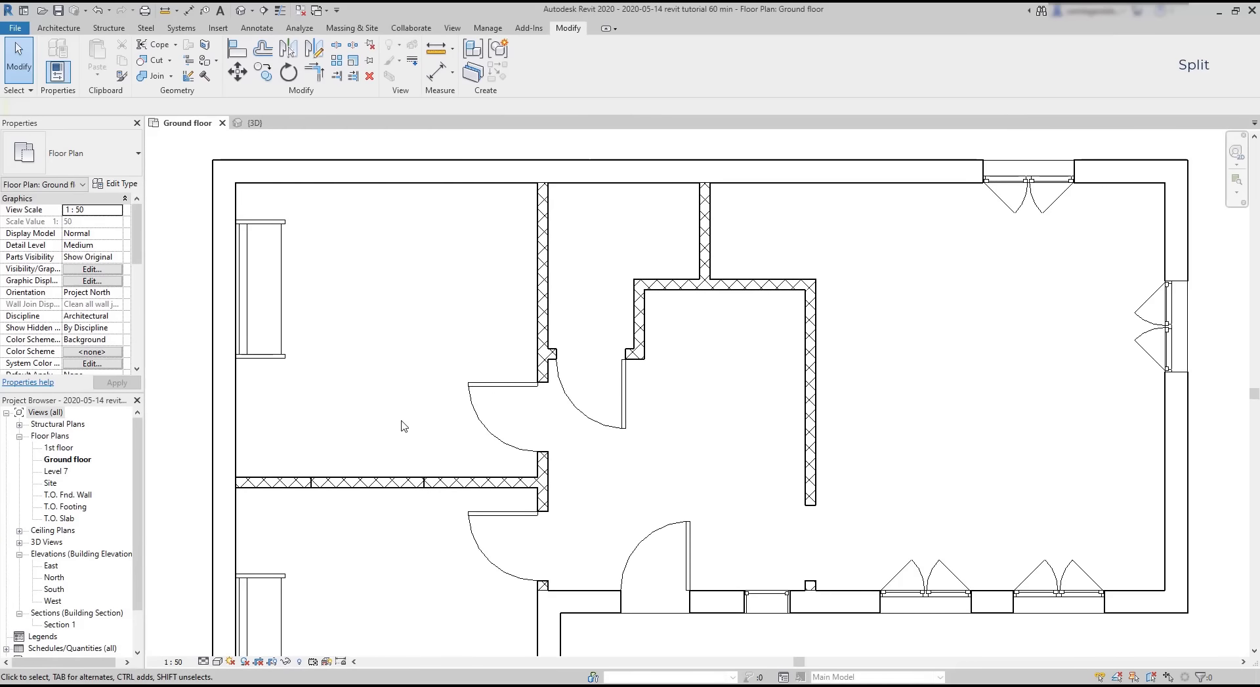
Step: Examine the split partition's middle segment in the 3D view
{"action": "left_click", "coordinate": [268, 125]}
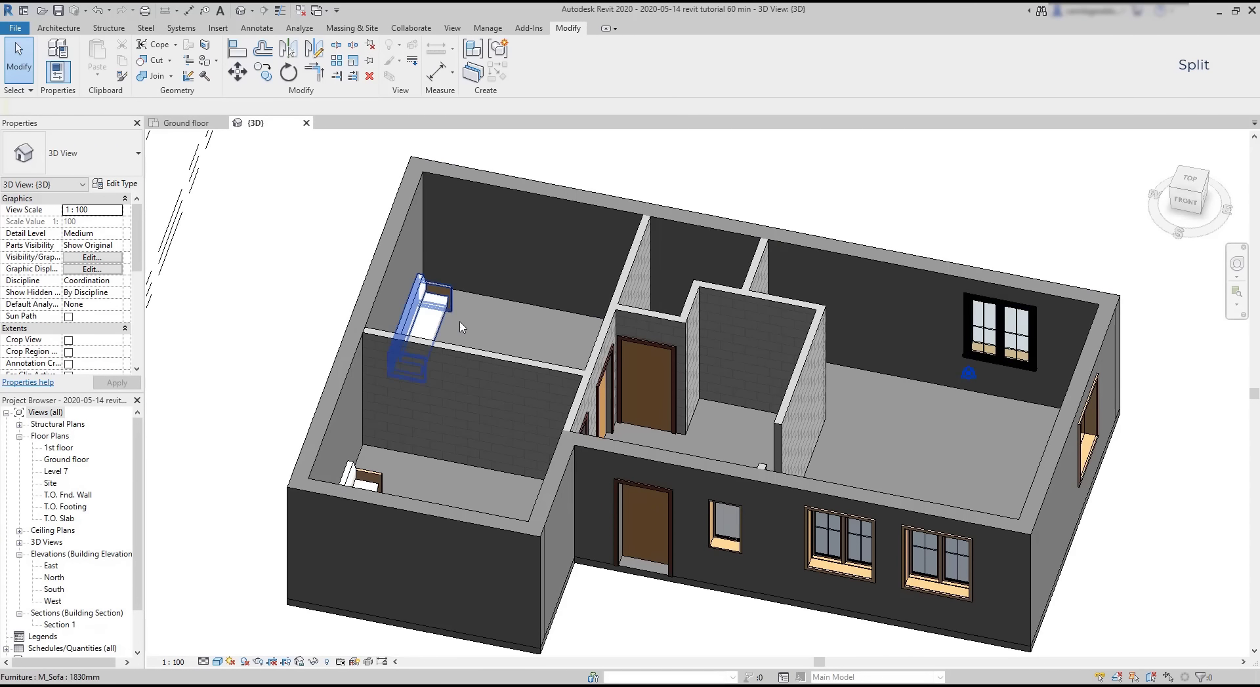
{"action": "middle_click_drag", "start_coordinate": [510, 499], "coordinate": [472, 424]}
{"action": "scroll", "coordinate": [358, 361], "scroll_direction": "up", "scroll_amount": 2}
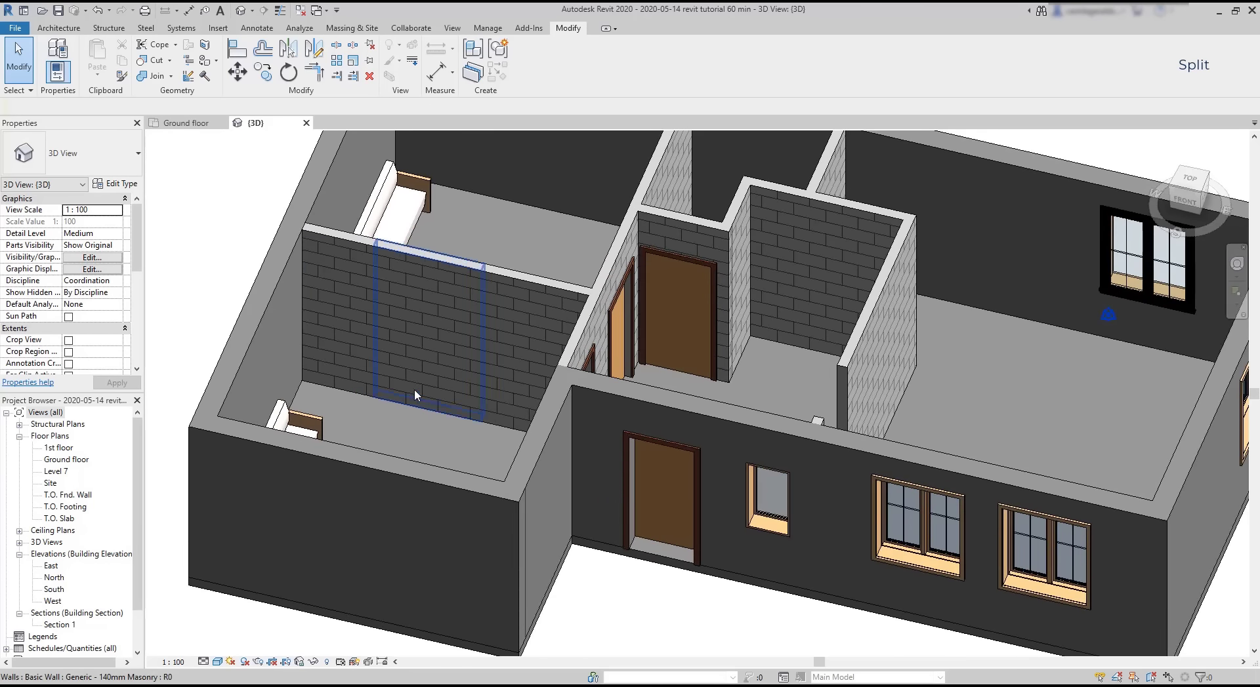
{"action": "left_click", "coordinate": [422, 380]}
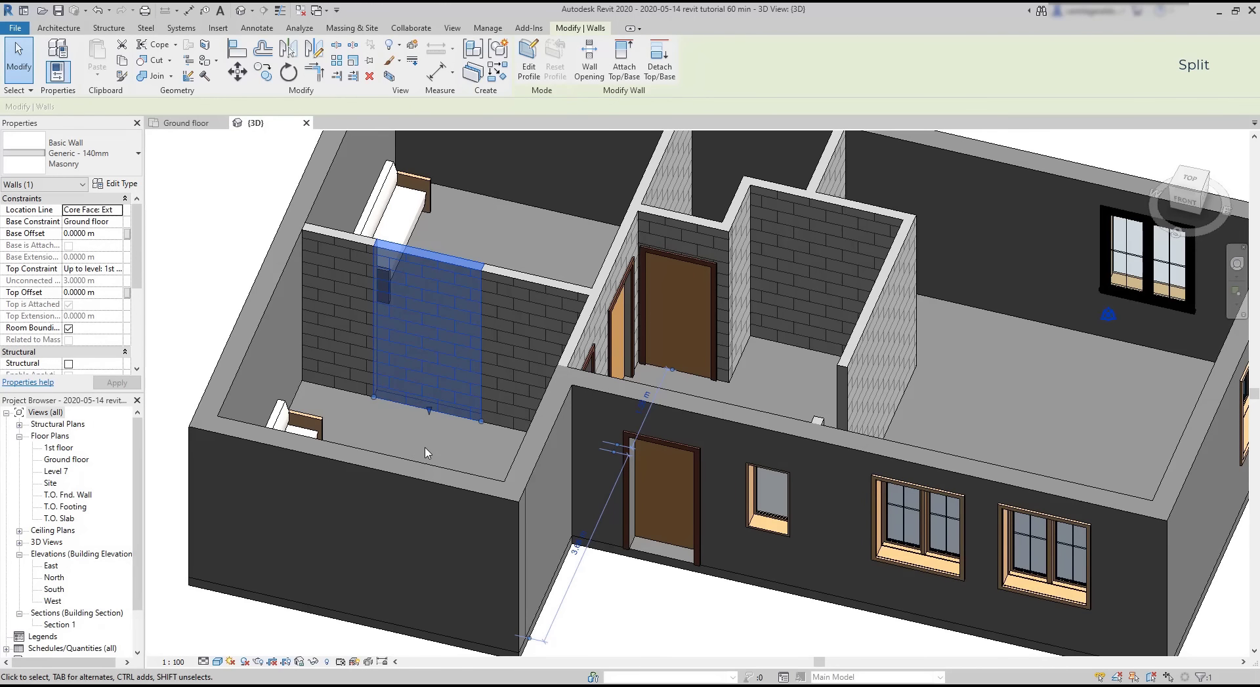
{"action": "key", "text": "Escape"}
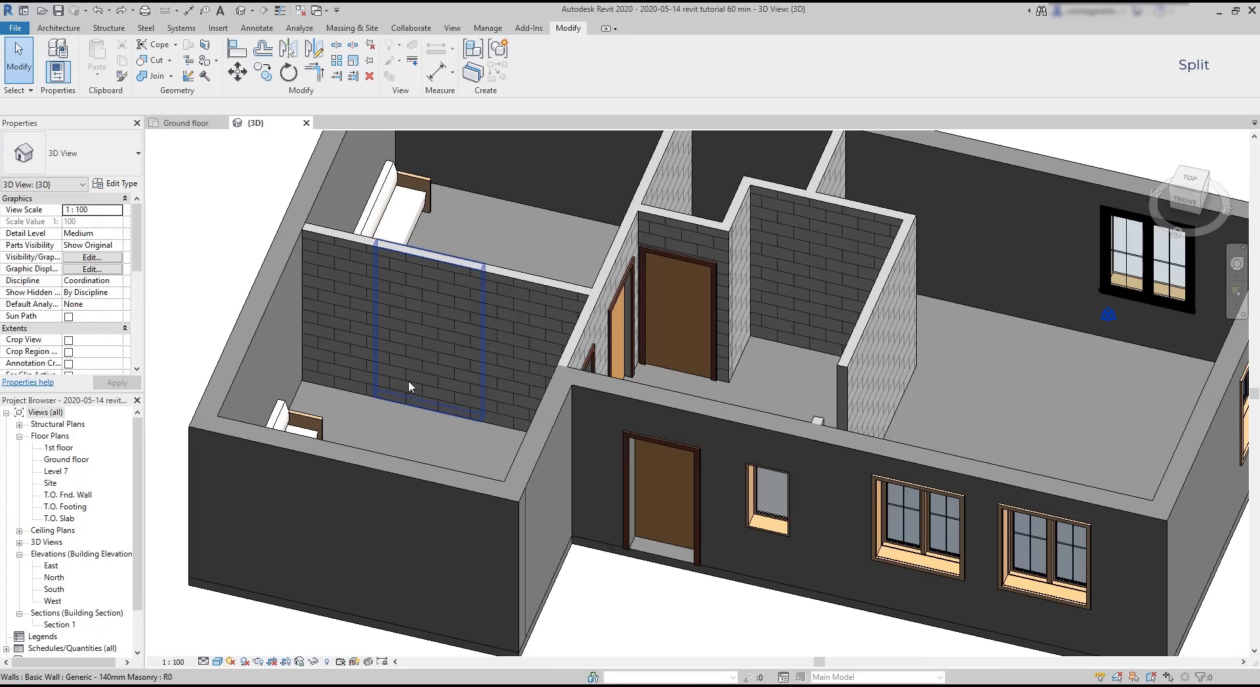
Step: Split the partition's middle segment horizontally at a height of 2.1 m and delete its lower portion to form an opening
{"action": "left_click", "coordinate": [339, 47]}
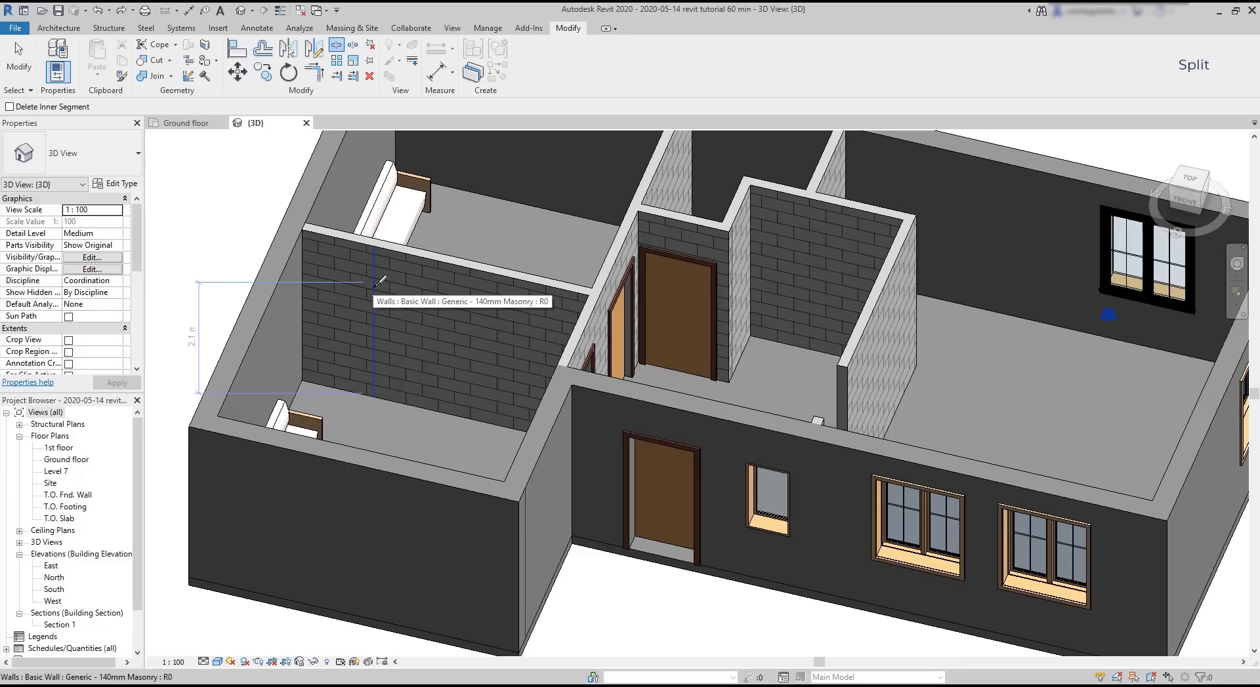
{"action": "left_click", "coordinate": [378, 282]}
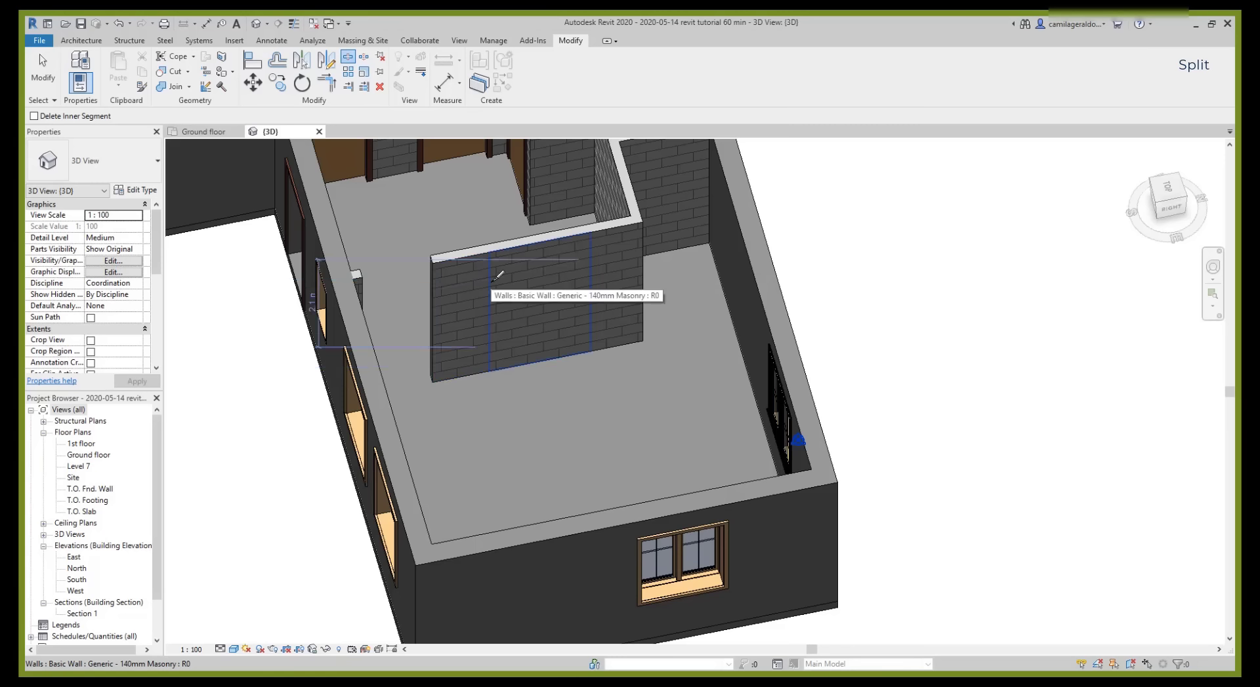
{"action": "left_click", "coordinate": [498, 276]}
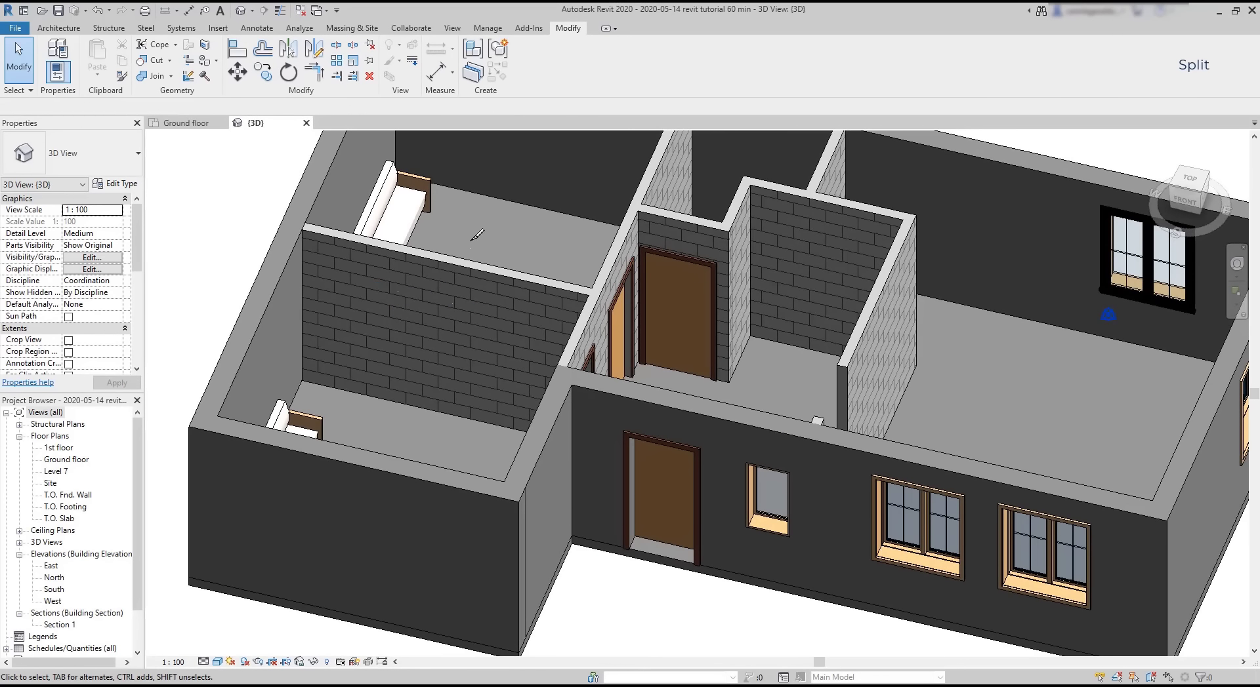
{"action": "left_click", "coordinate": [432, 333]}
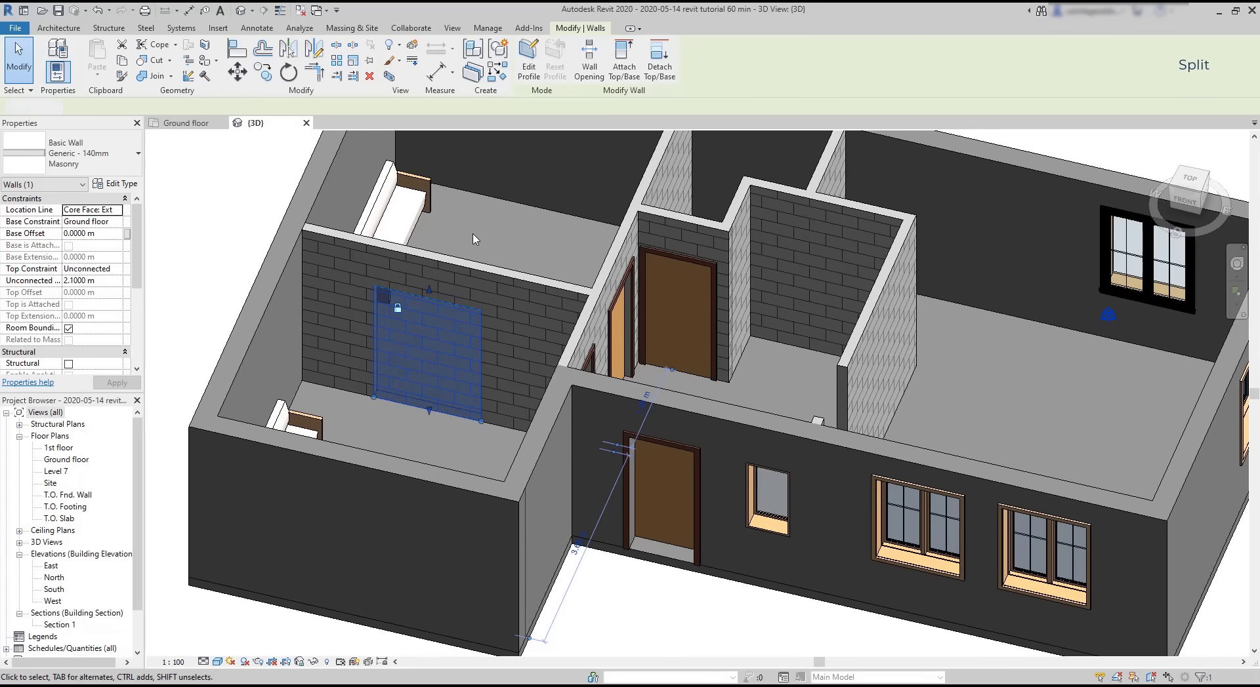
{"action": "key", "text": "Delete"}
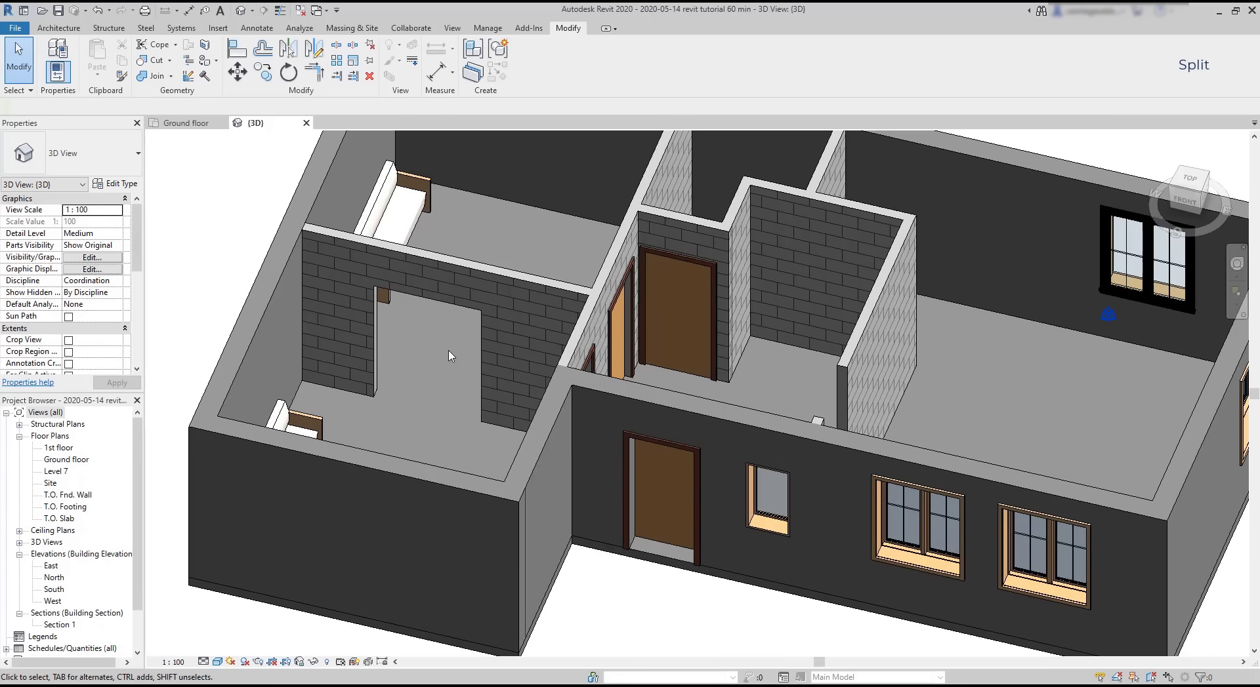
Step: Set the base offset of the wall piece above the new opening to 2.0 m
{"action": "middle_click_drag", "start_coordinate": [450, 365], "coordinate": [588, 220], "text": "shift"}
{"action": "scroll", "coordinate": [482, 392], "scroll_direction": "up", "scroll_amount": 3}
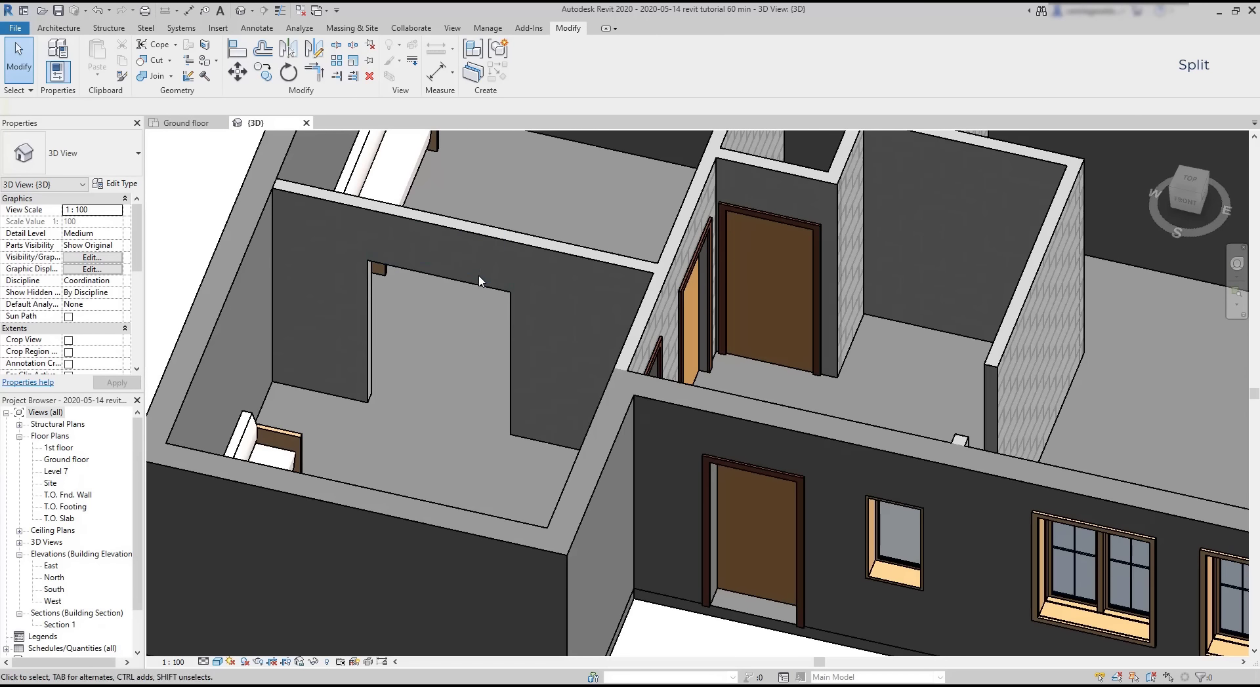
{"action": "left_click", "coordinate": [441, 259]}
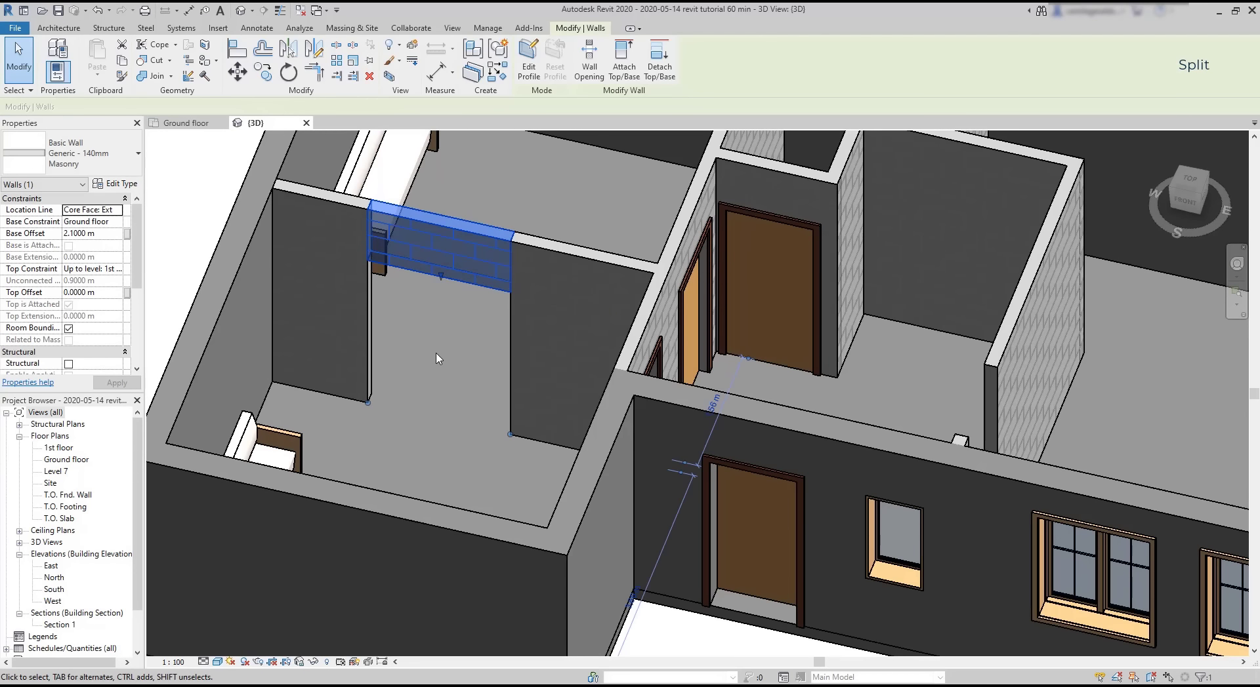
{"action": "left_click", "coordinate": [74, 235]}
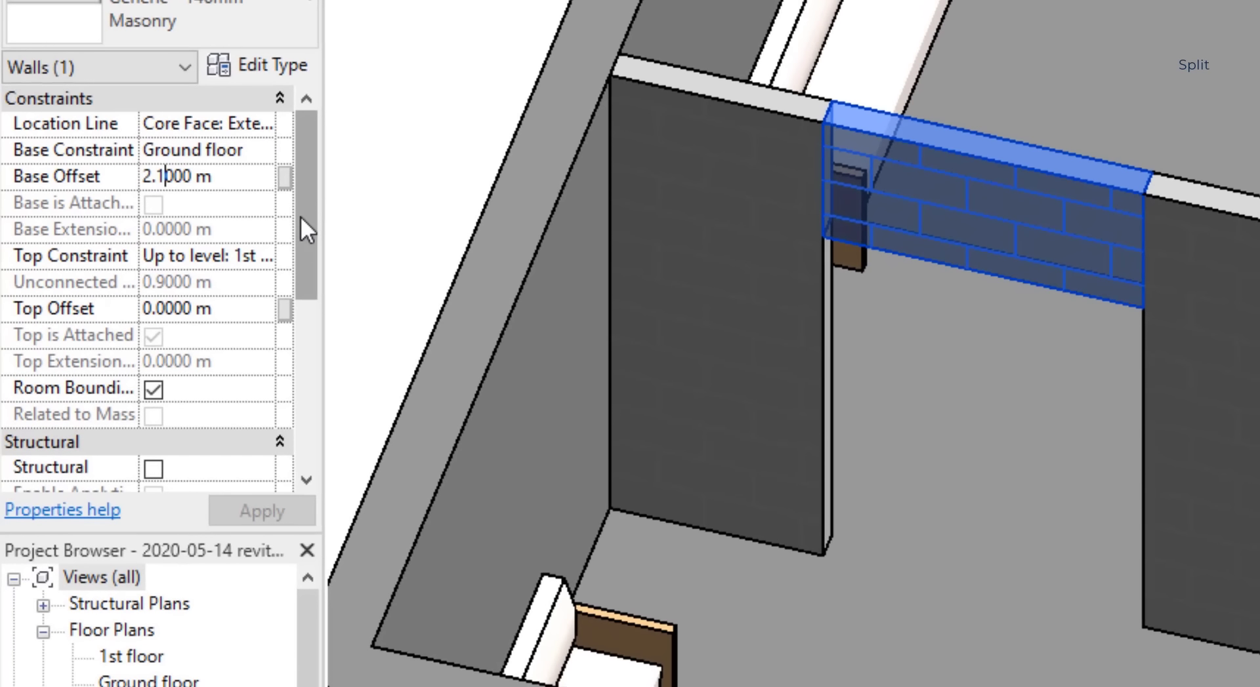
{"action": "key", "text": "BackSpace"}
{"action": "type", "text": "0"}
{"action": "key", "text": "Return"}
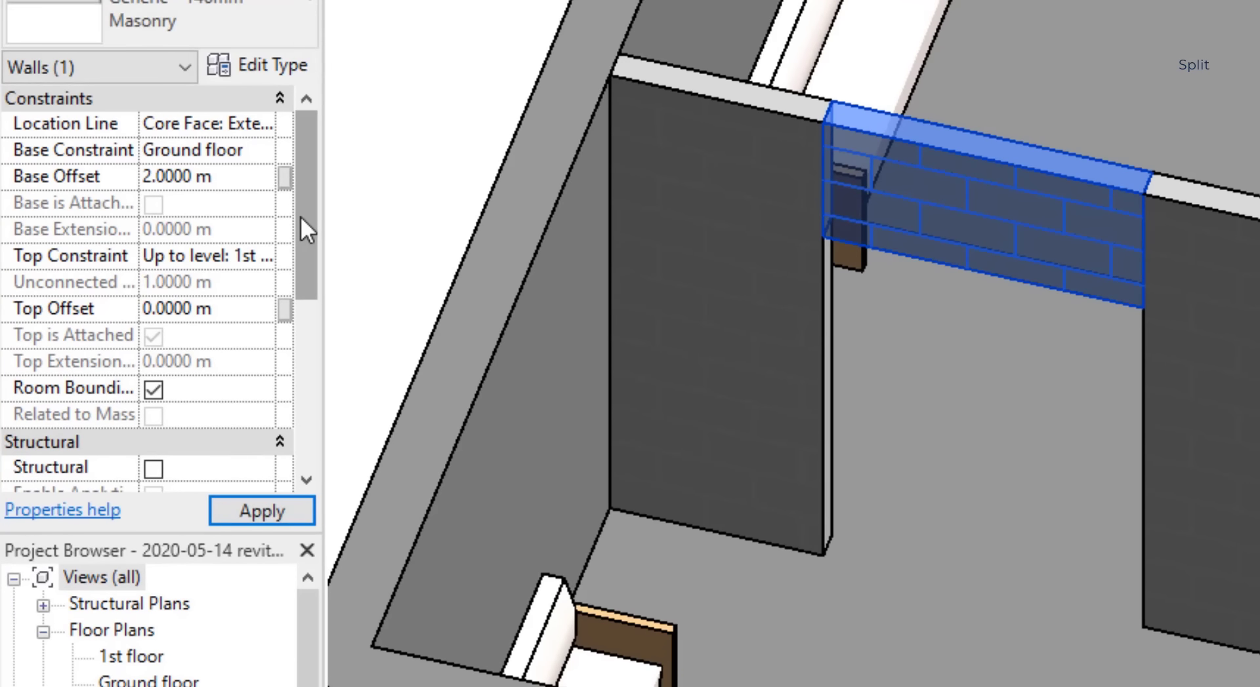
{"action": "left_click", "coordinate": [285, 517]}
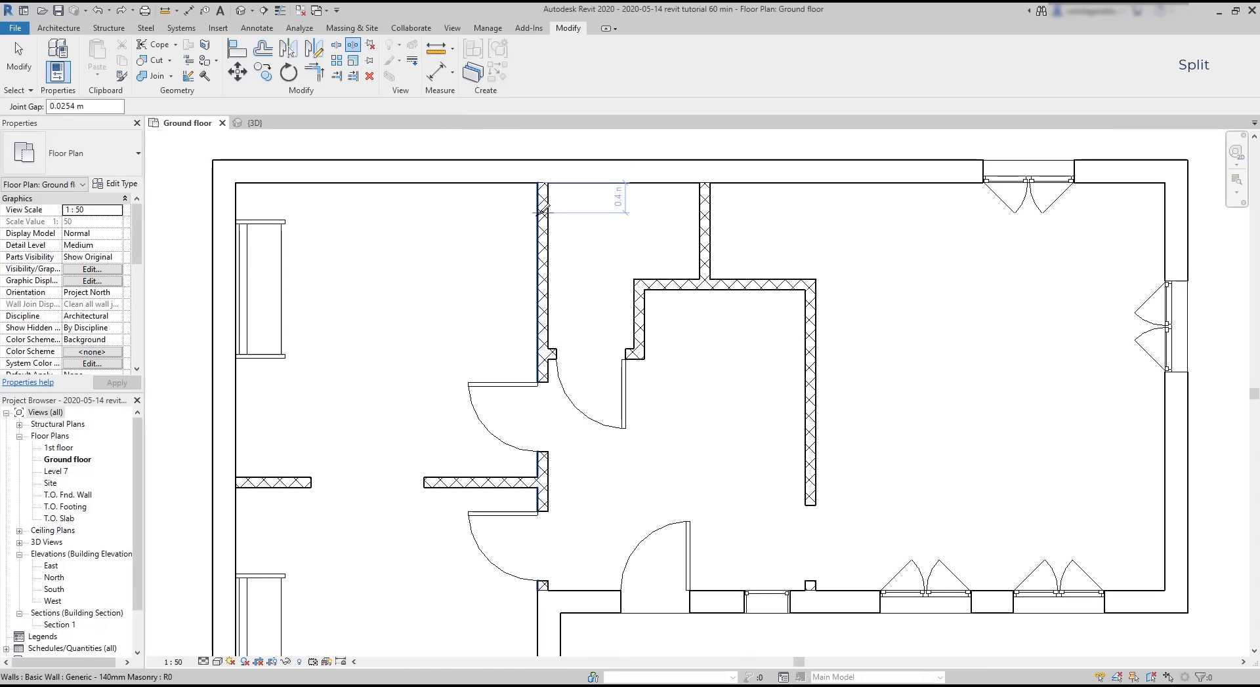
Step: Try splitting the vertical partition of the upper-left room with a 0.0254 m joint gap about 0.49 m below the upper exterior wall
{"action": "left_click", "coordinate": [543, 219]}
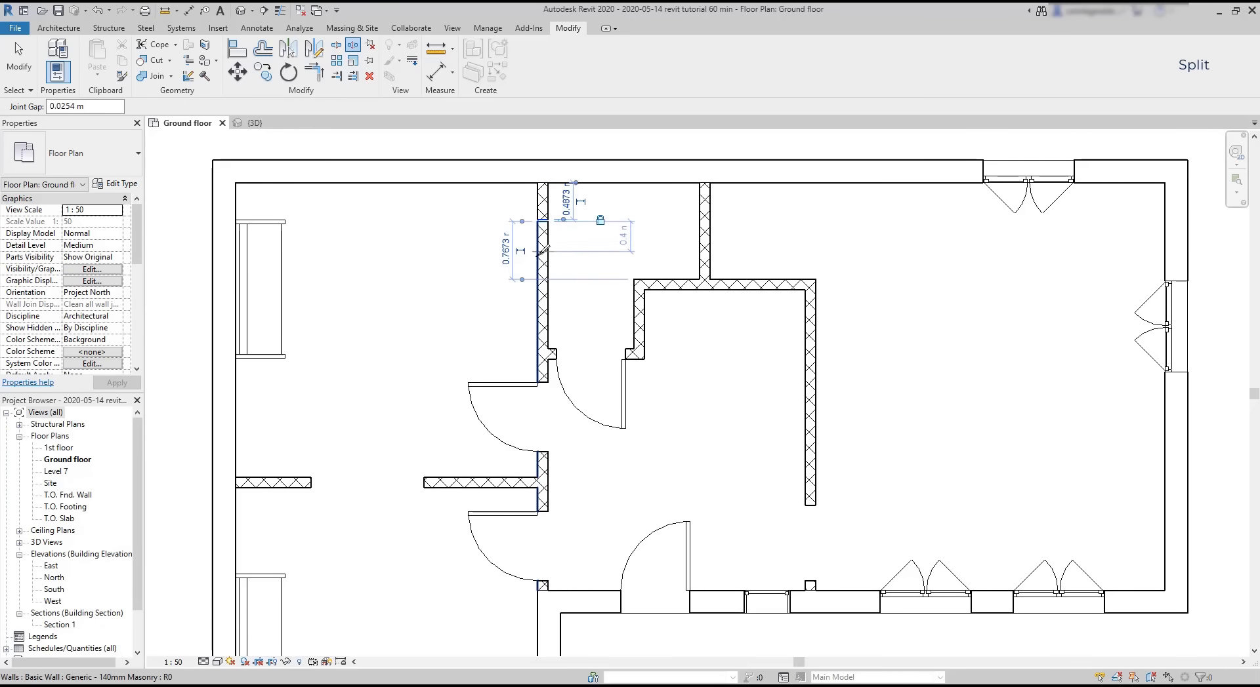
{"action": "scroll", "coordinate": [544, 282], "scroll_direction": "up", "scroll_amount": 2}
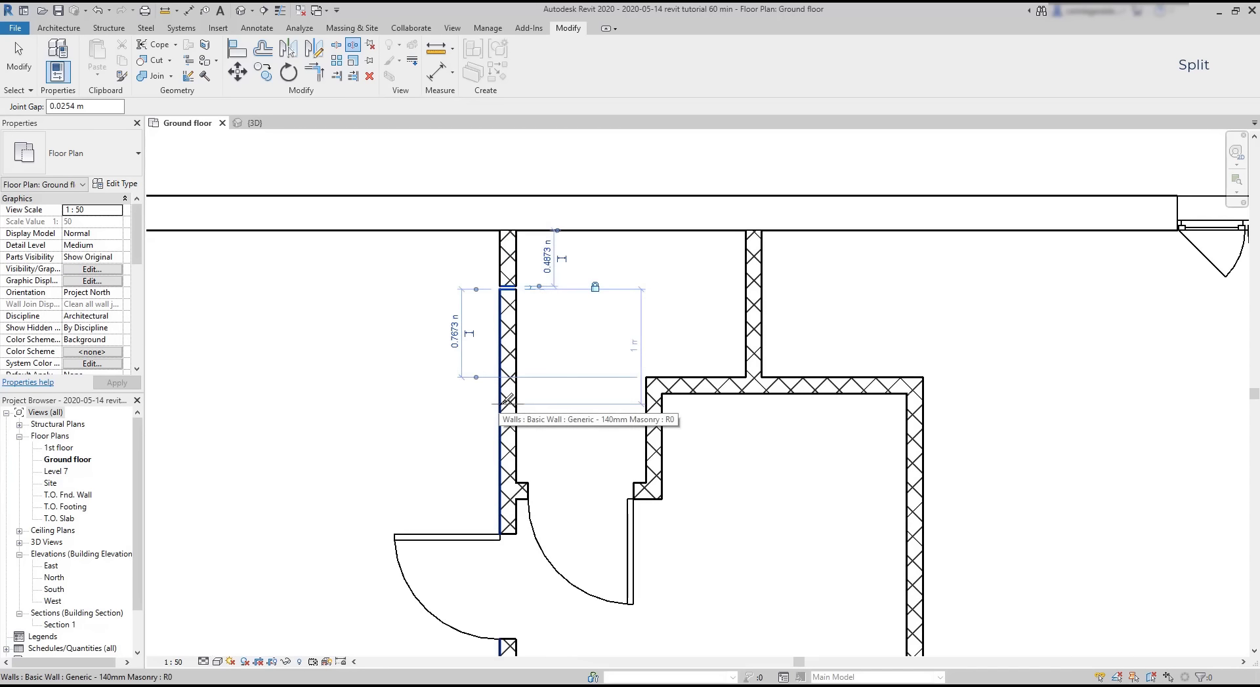
{"action": "left_click", "coordinate": [506, 403]}
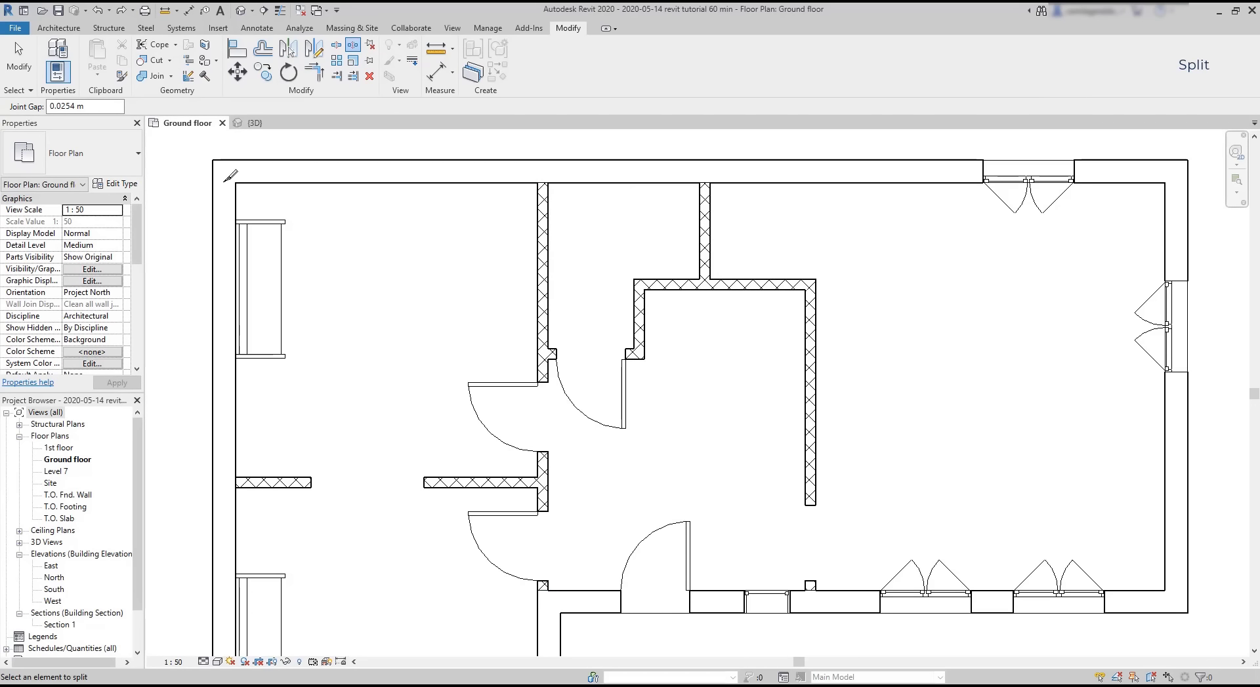
Step: Try splitting the same vertical partition with a joint gap of 0.1 m about 0.75 m below the upper exterior wall
{"action": "left_click", "coordinate": [101, 105]}
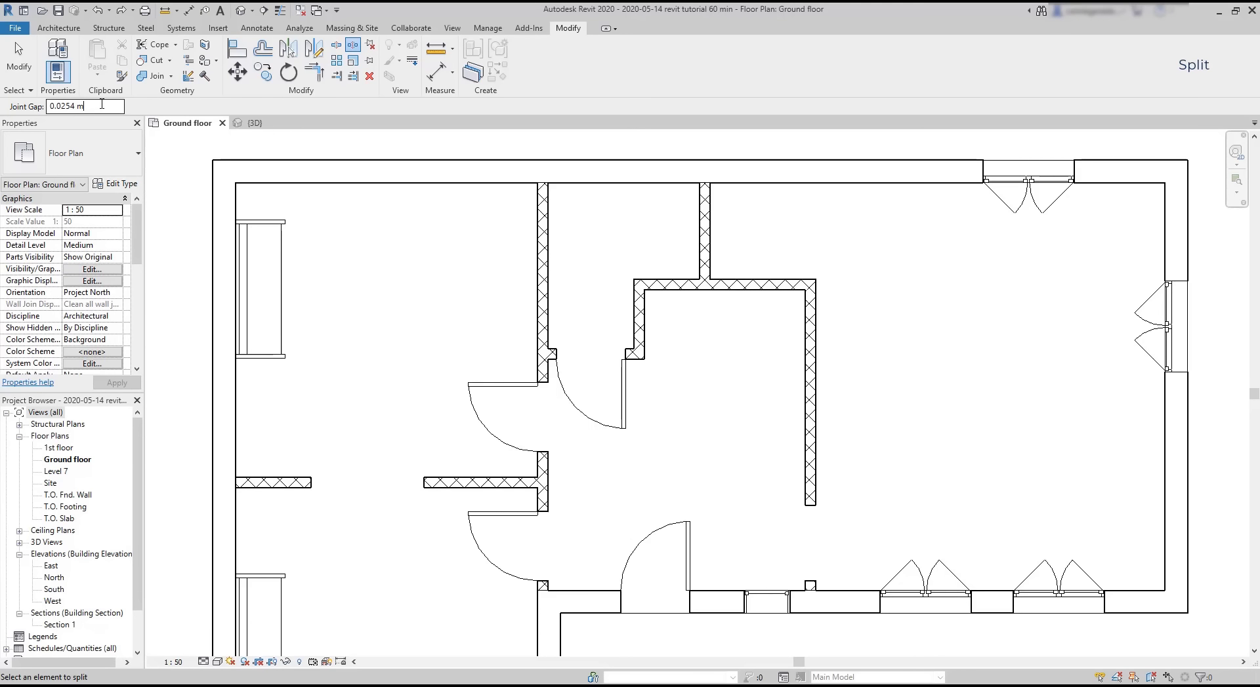
{"action": "left_click_drag", "start_coordinate": [101, 105], "coordinate": [27, 103]}
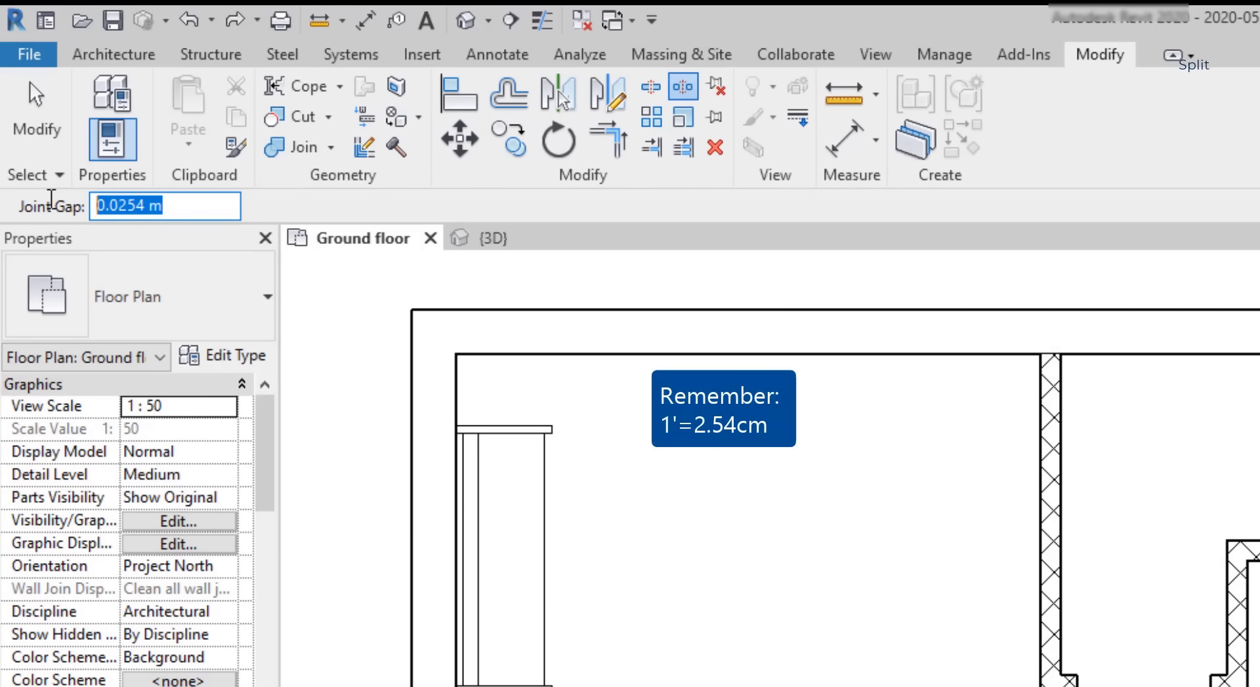
{"action": "type", "text": "0.1"}
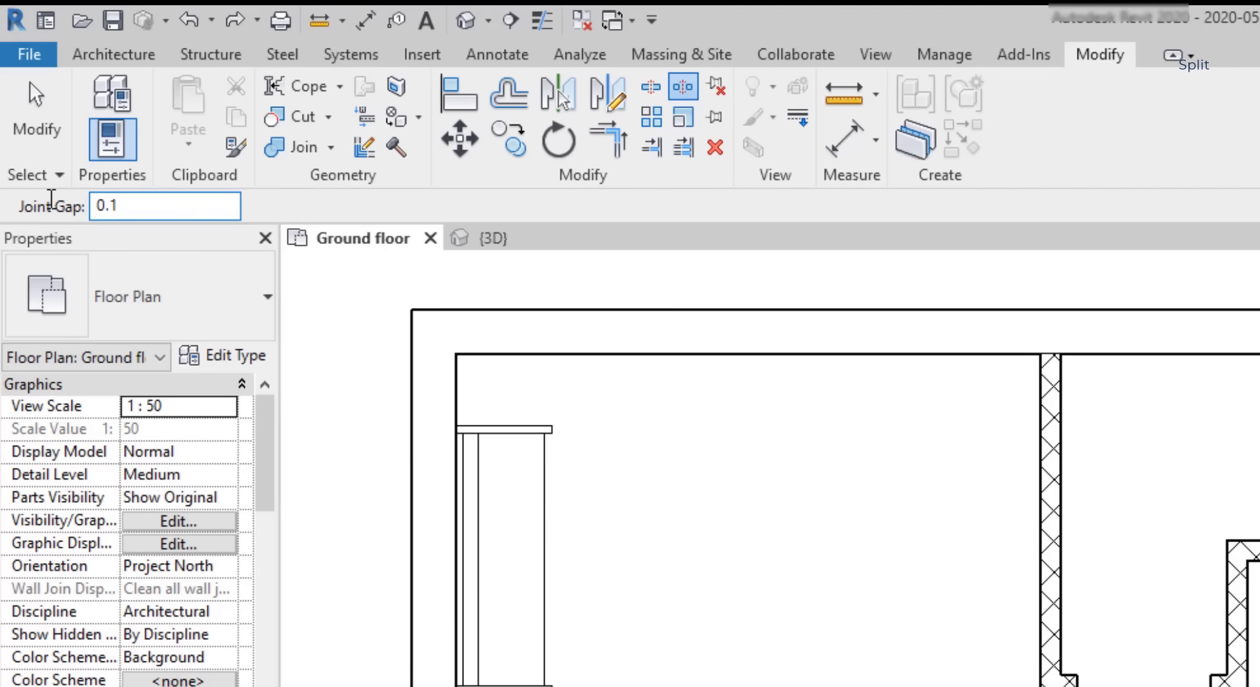
{"action": "key", "text": "Return"}
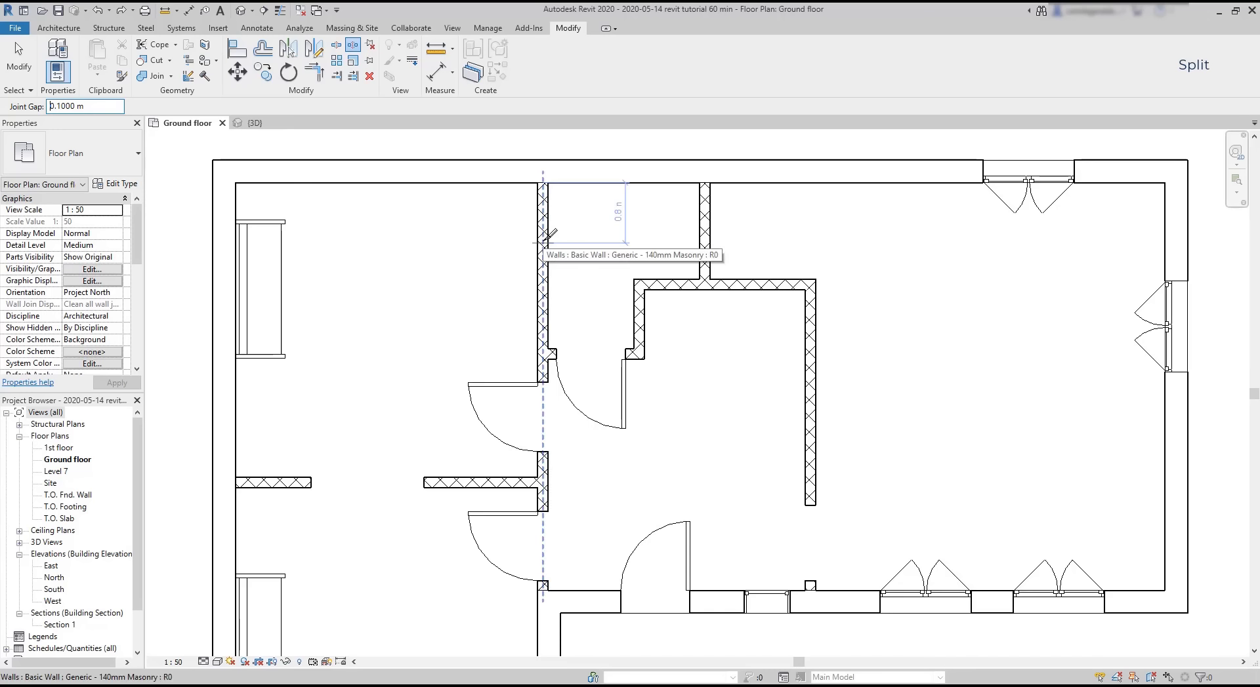
{"action": "left_click", "coordinate": [546, 238]}
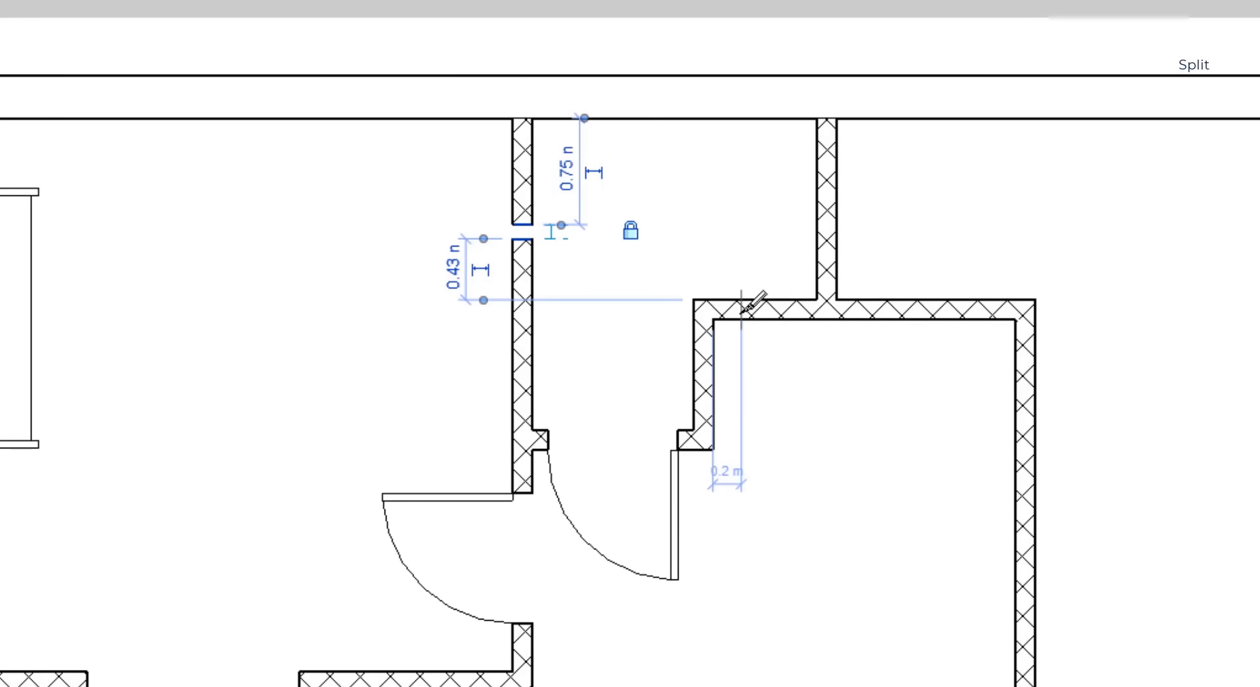
{"action": "scroll", "coordinate": [536, 217], "scroll_direction": "up", "scroll_amount": 3}
{"action": "scroll", "coordinate": [536, 217], "scroll_direction": "up", "scroll_amount": 2}
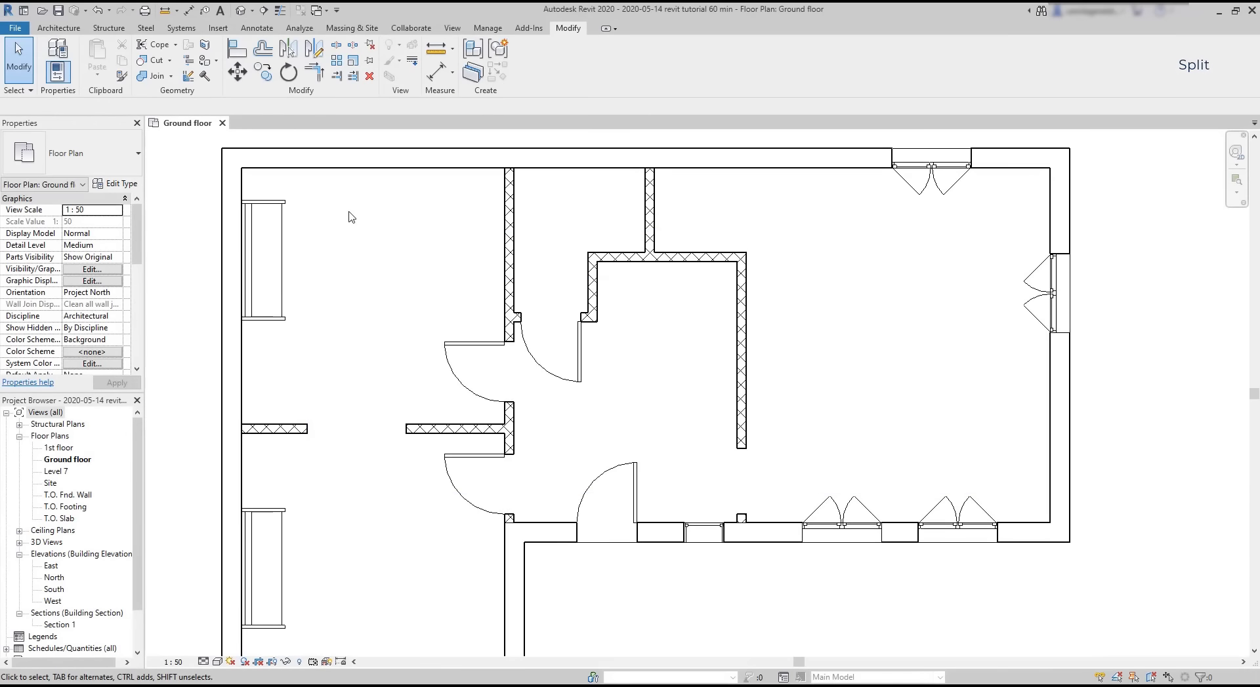
Step: Extend the partition beside the large right-hand room across its gap to the lower exterior wall with Trim/Extend Single Element
{"action": "left_click", "coordinate": [336, 44]}
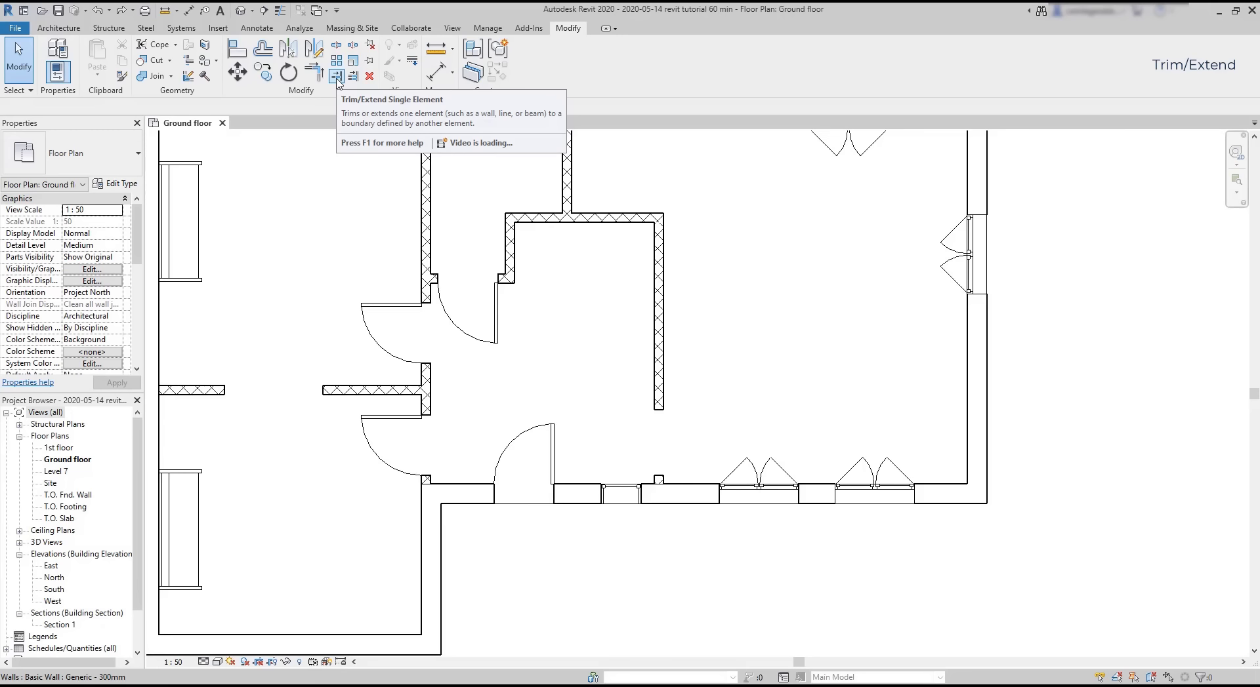
{"action": "left_click", "coordinate": [336, 76]}
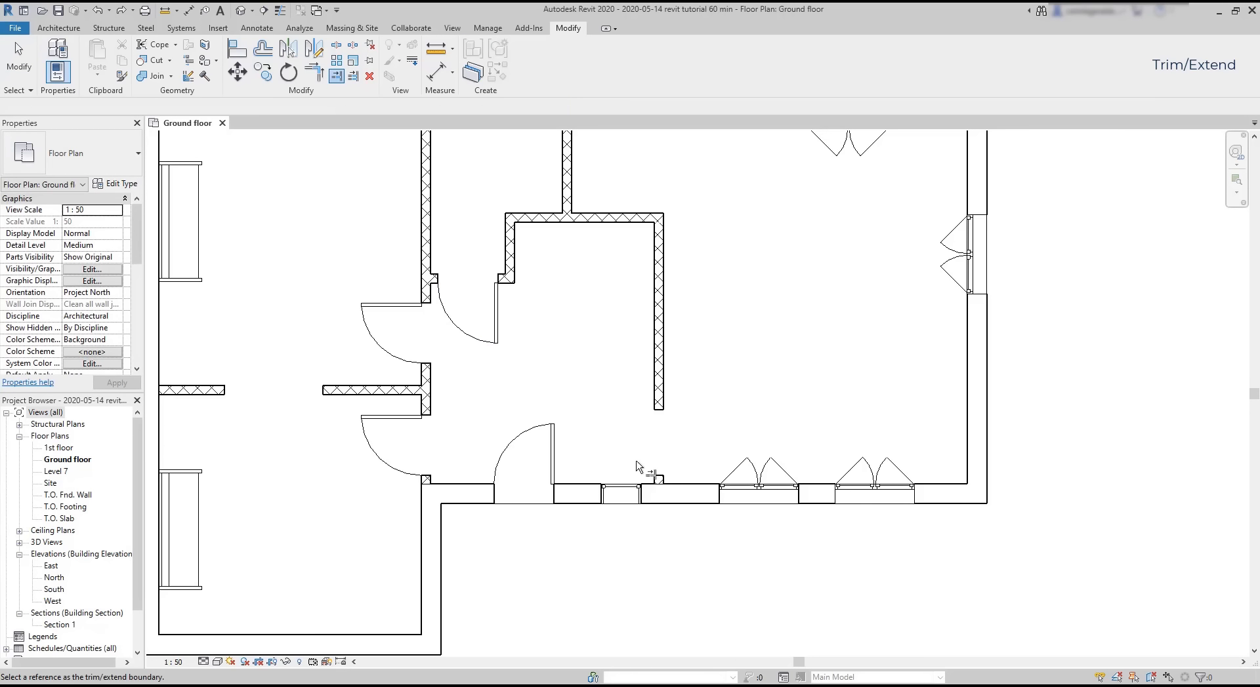
{"action": "left_click", "coordinate": [660, 412]}
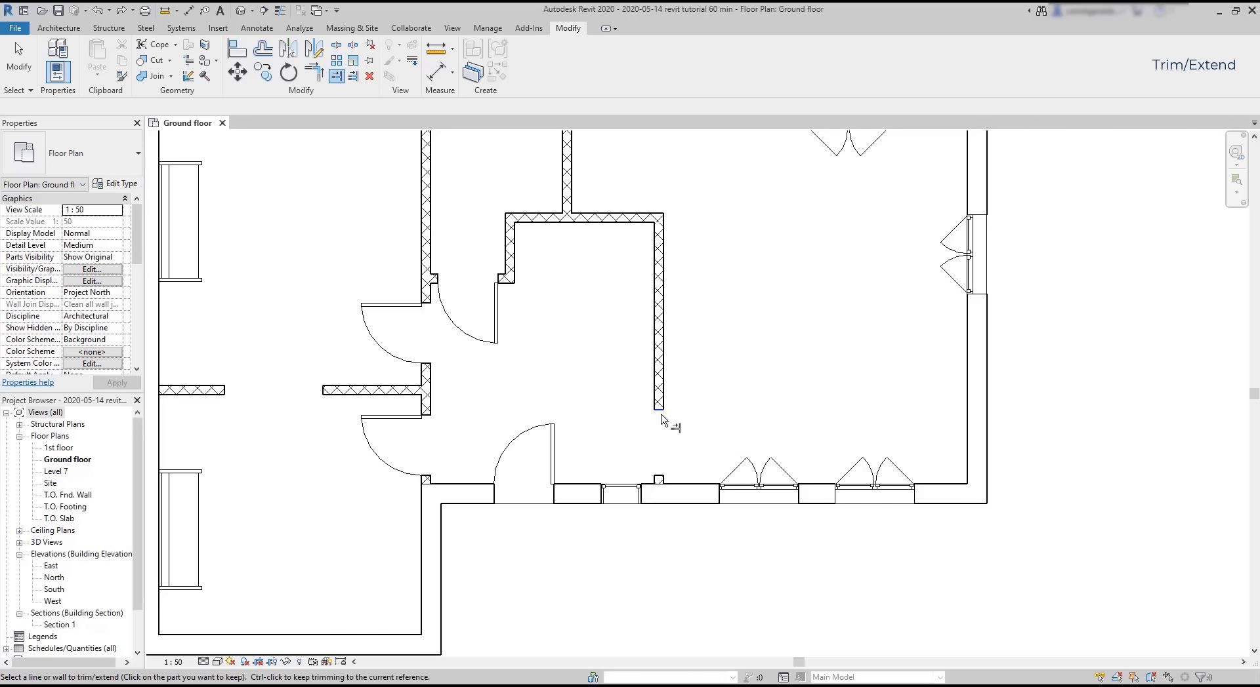
{"action": "left_click", "coordinate": [659, 480]}
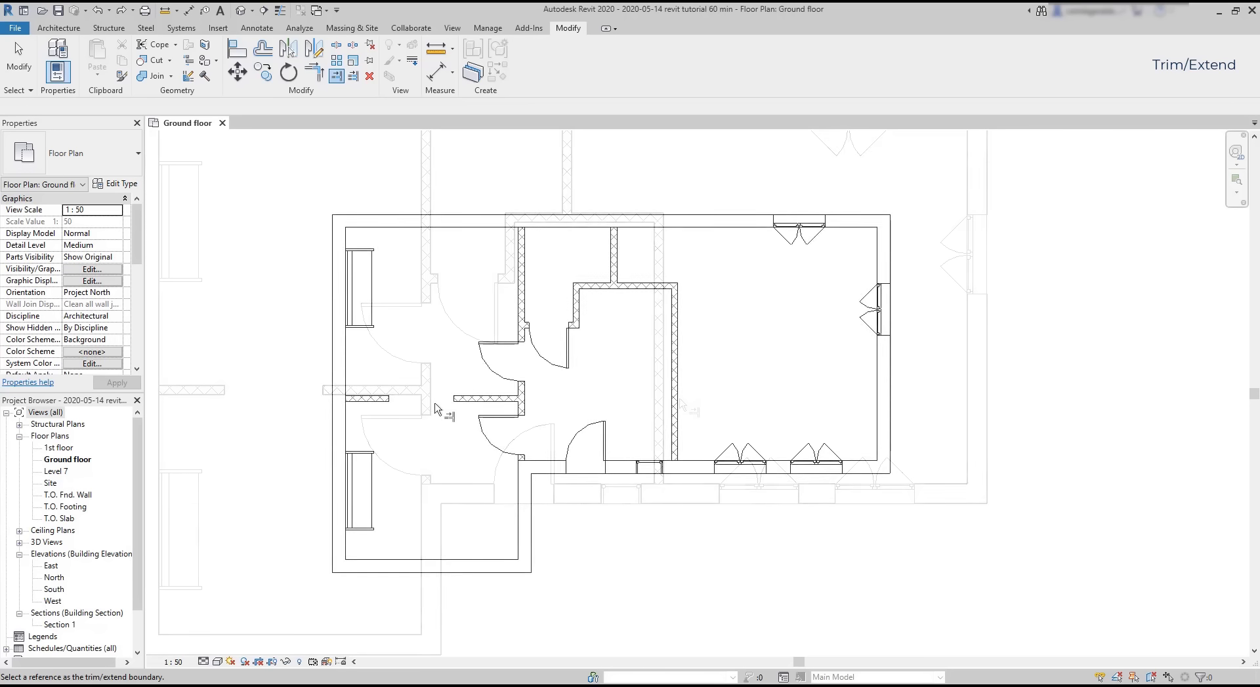
Step: Try extending the horizontal partition's segments across the opening between the two left rooms
{"action": "scroll", "coordinate": [415, 412], "scroll_direction": "up", "scroll_amount": 4}
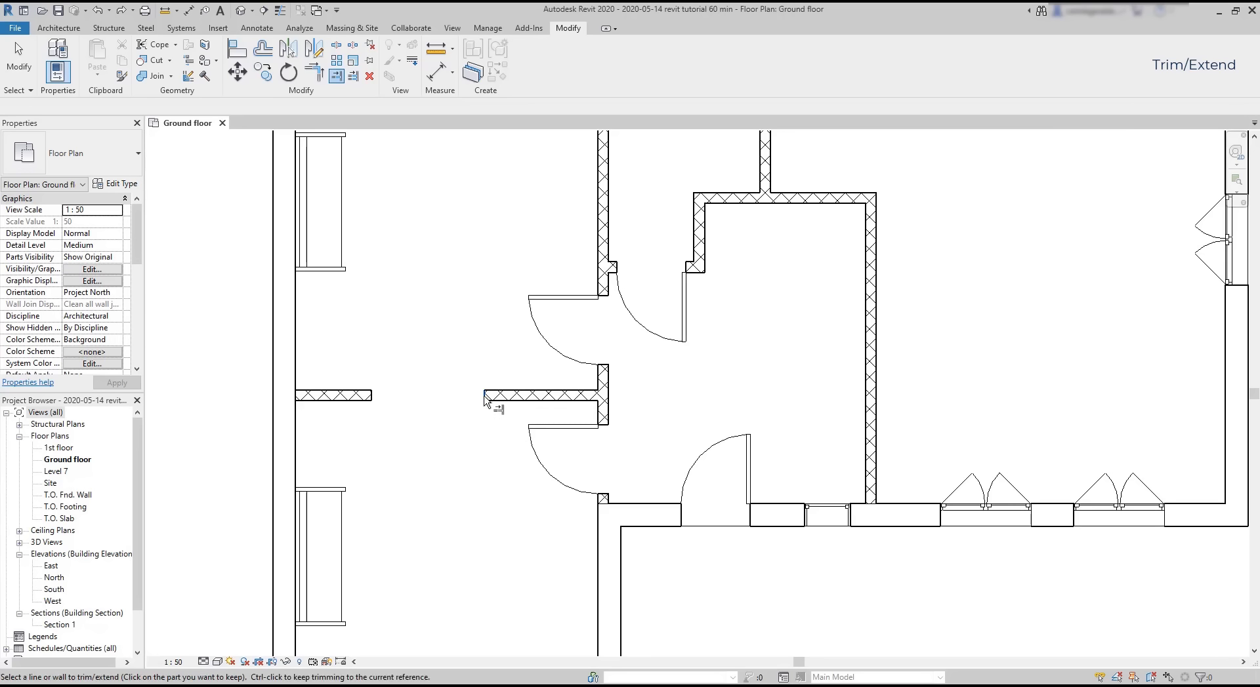
{"action": "left_click", "coordinate": [486, 398]}
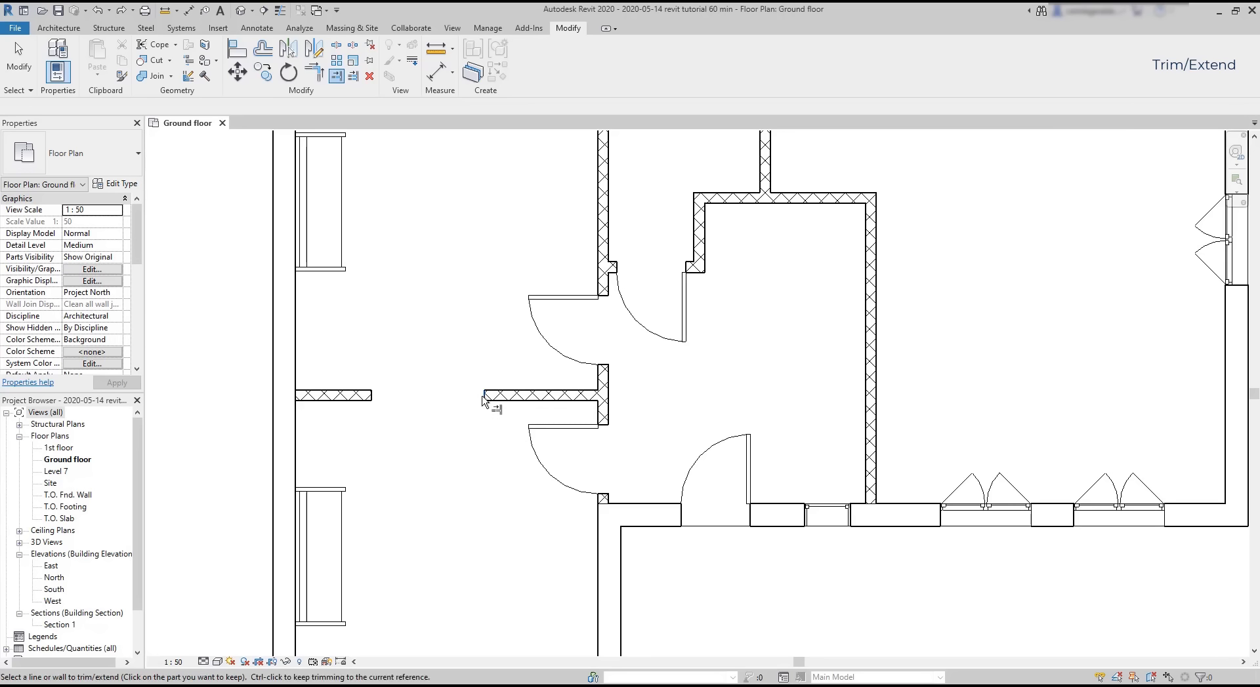
{"action": "left_click", "coordinate": [372, 397]}
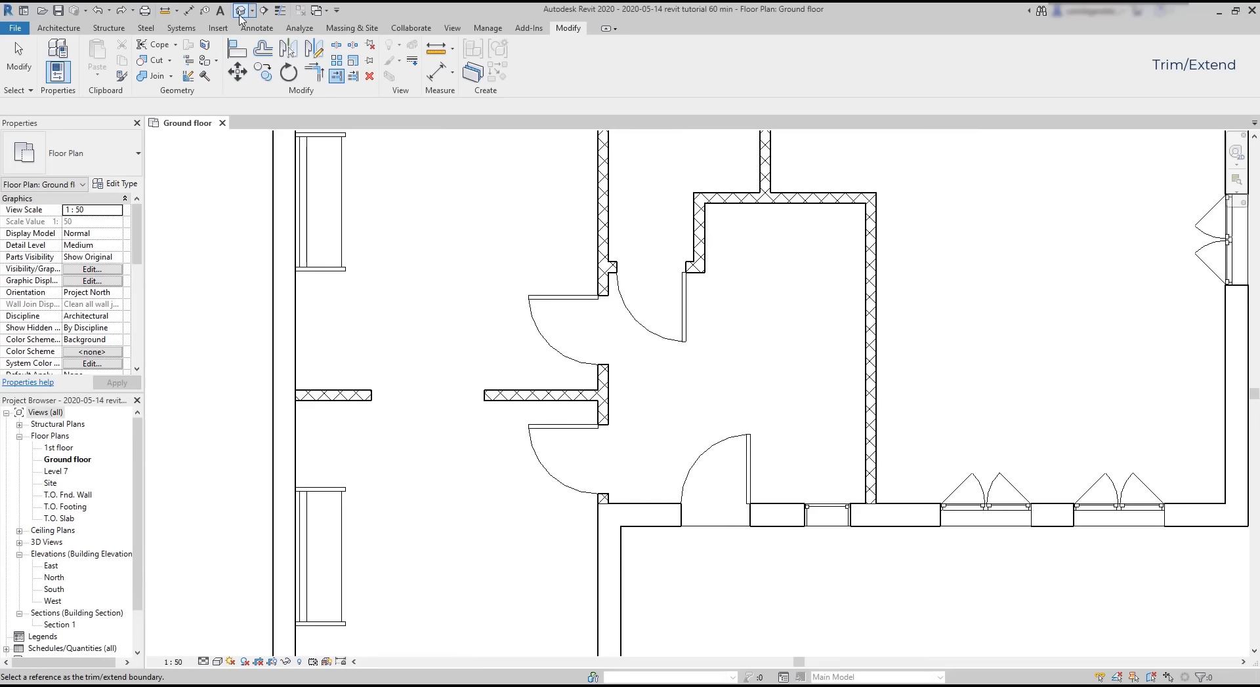
Step: Examine the ground floor partitions and the opening between the two left rooms in the default 3D view
{"action": "left_click", "coordinate": [240, 11]}
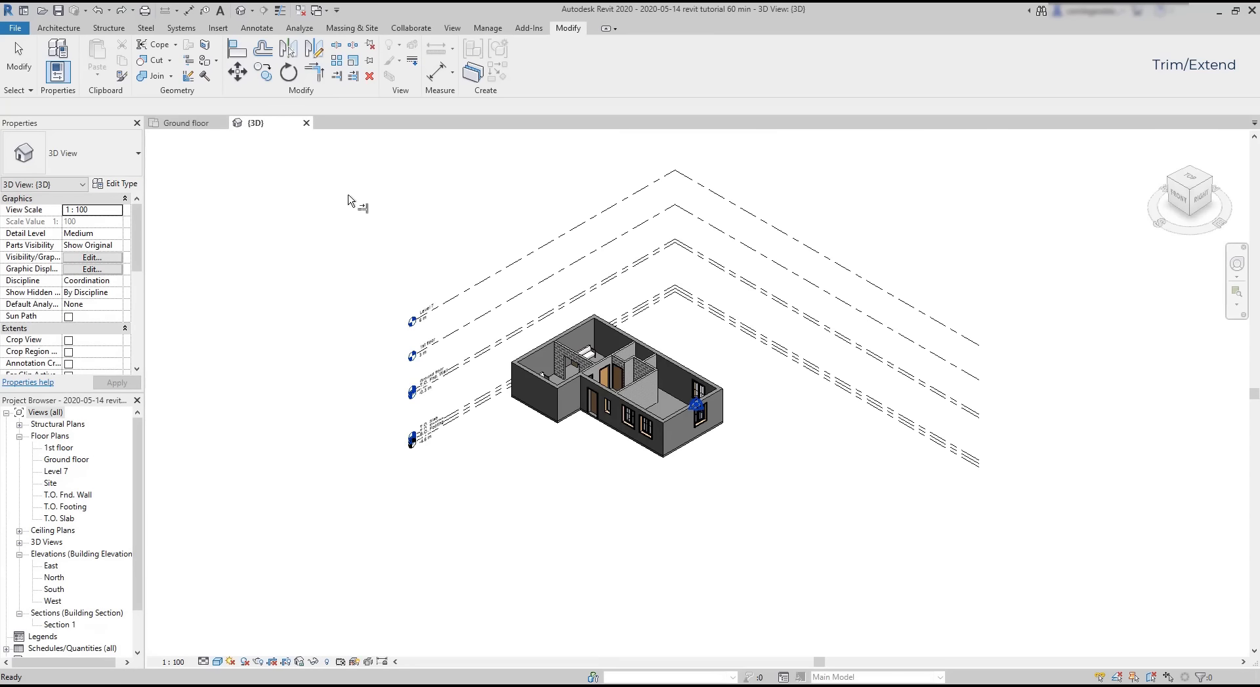
{"action": "scroll", "coordinate": [560, 347], "scroll_direction": "up", "scroll_amount": 6}
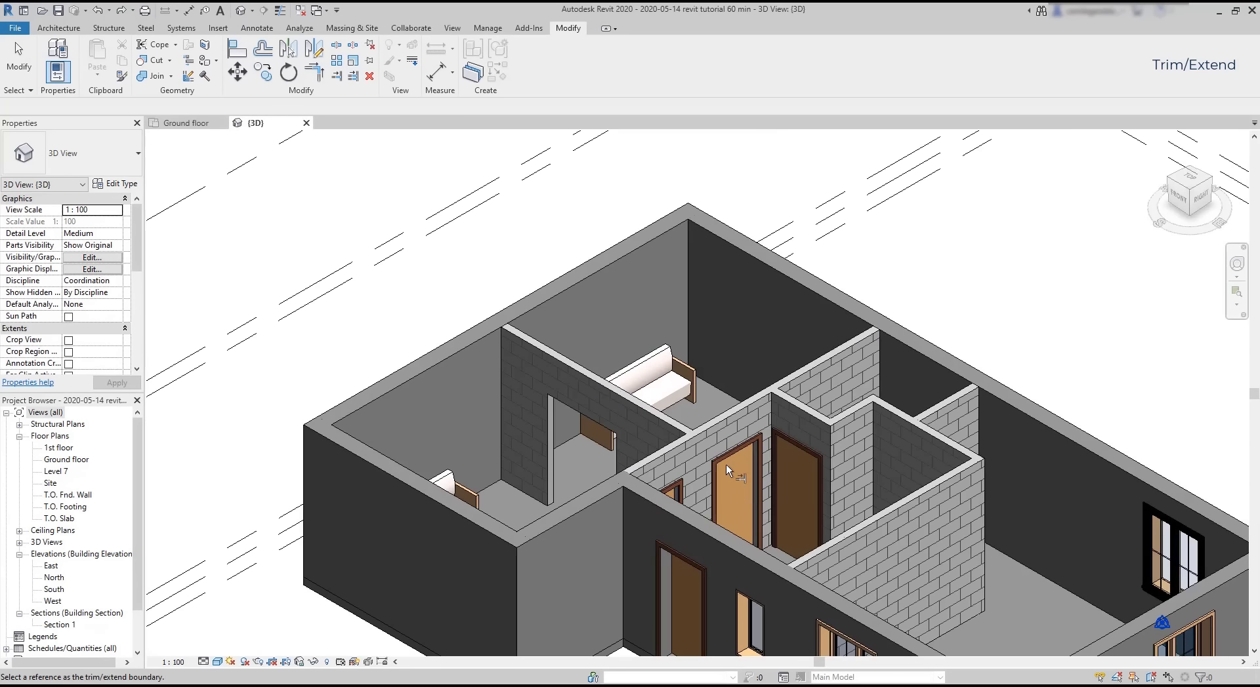
{"action": "scroll", "coordinate": [597, 475], "scroll_direction": "up", "scroll_amount": 2}
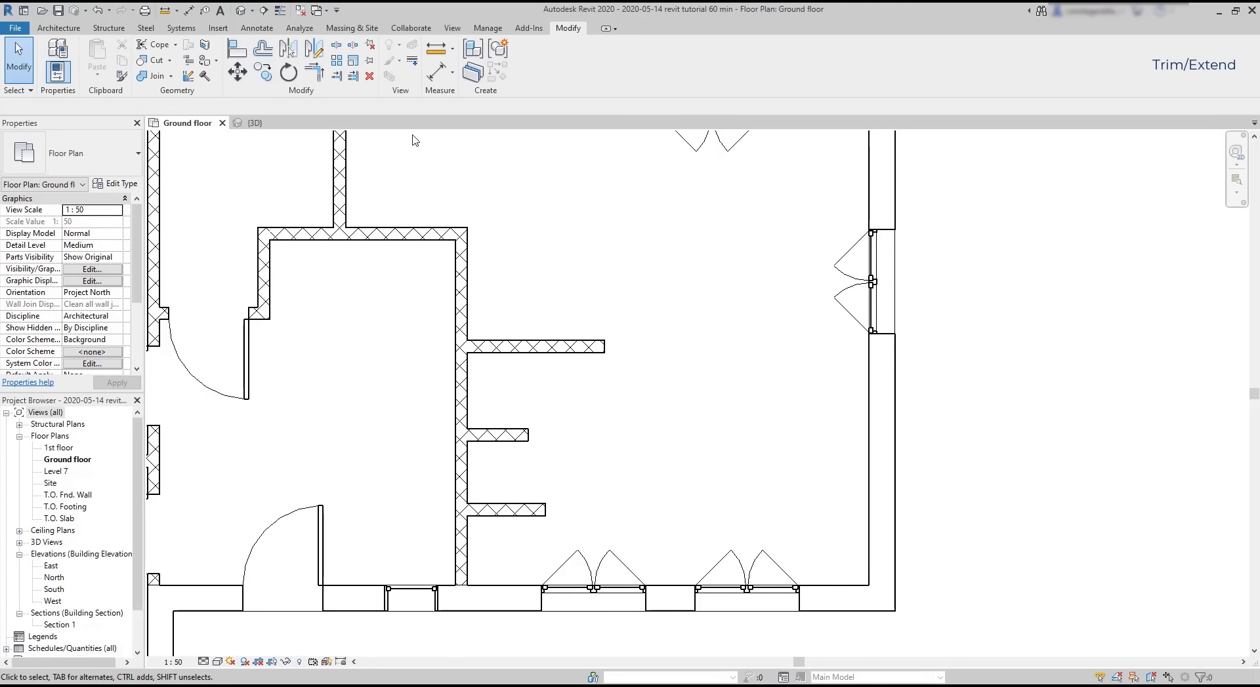
Step: Extend the three short horizontal partitions of the large right-hand room to the right exterior wall with Trim/Extend Single Element
{"action": "left_click", "coordinate": [337, 77]}
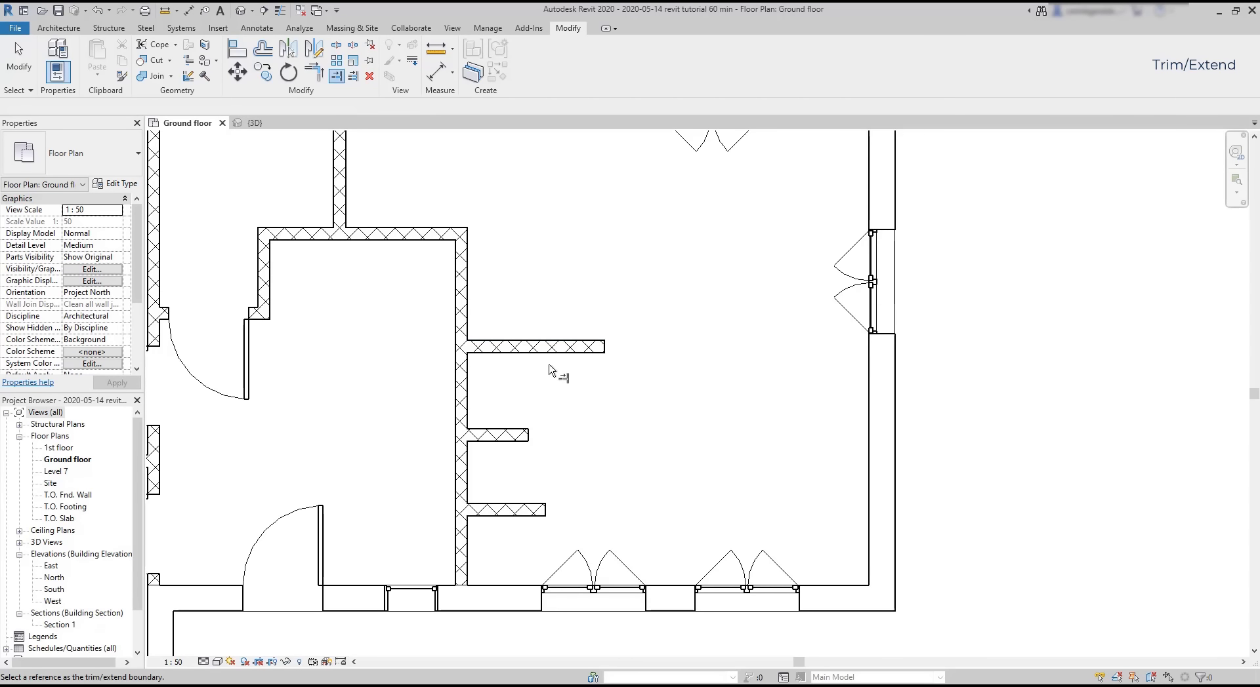
{"action": "left_click", "coordinate": [869, 482]}
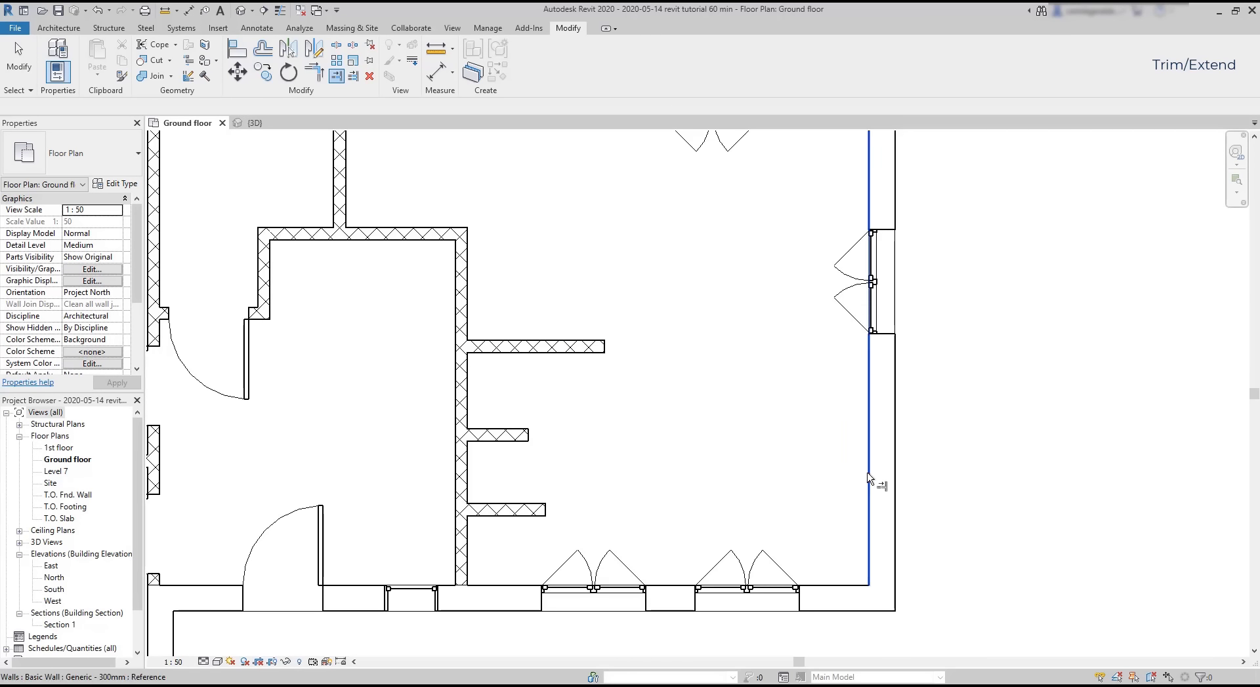
{"action": "left_click", "coordinate": [518, 510]}
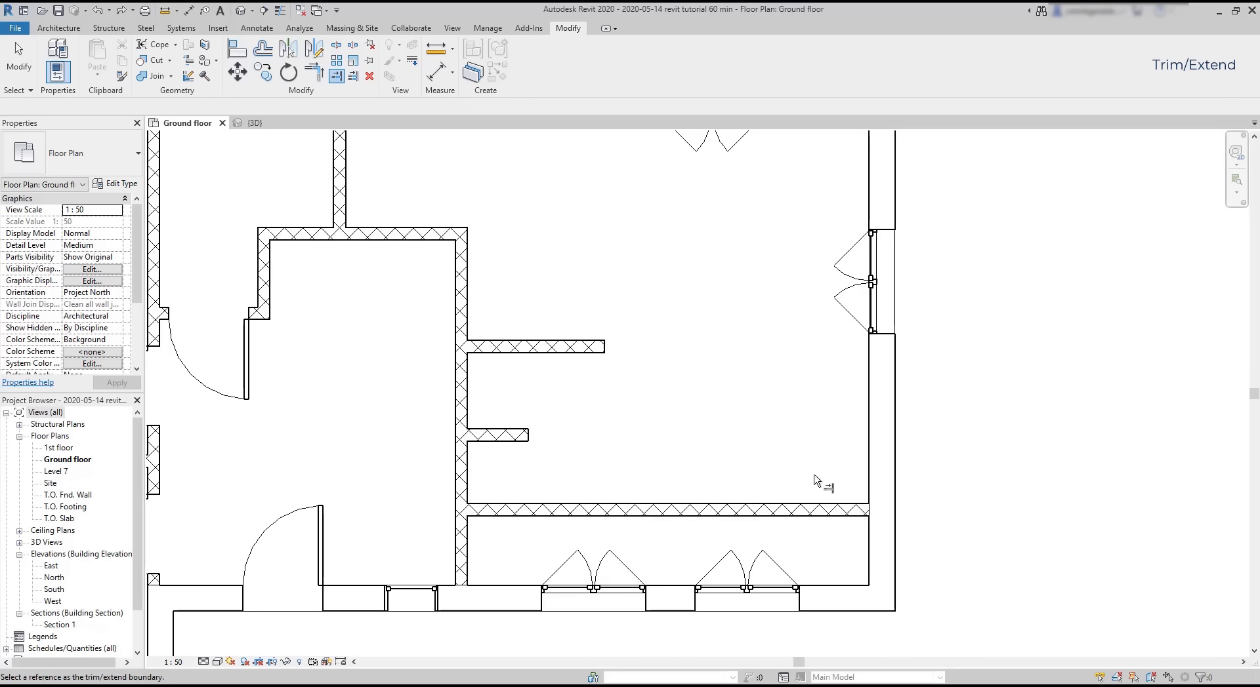
{"action": "left_click", "coordinate": [870, 469]}
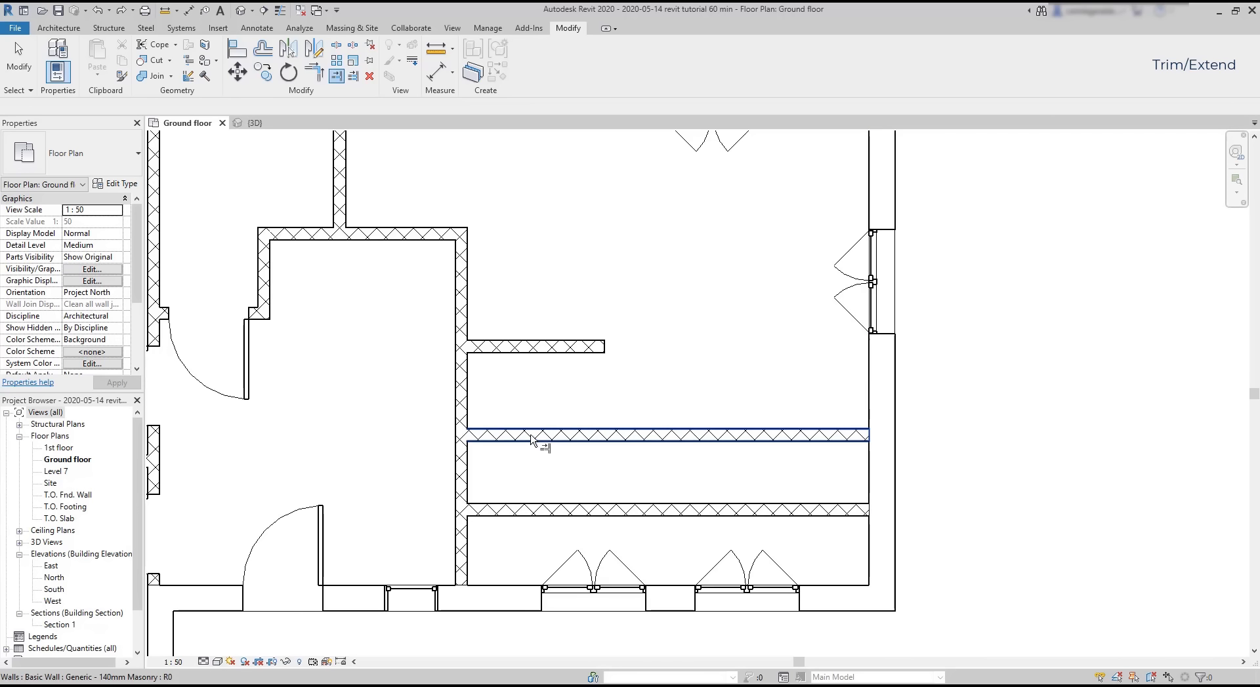
{"action": "left_click", "coordinate": [533, 439]}
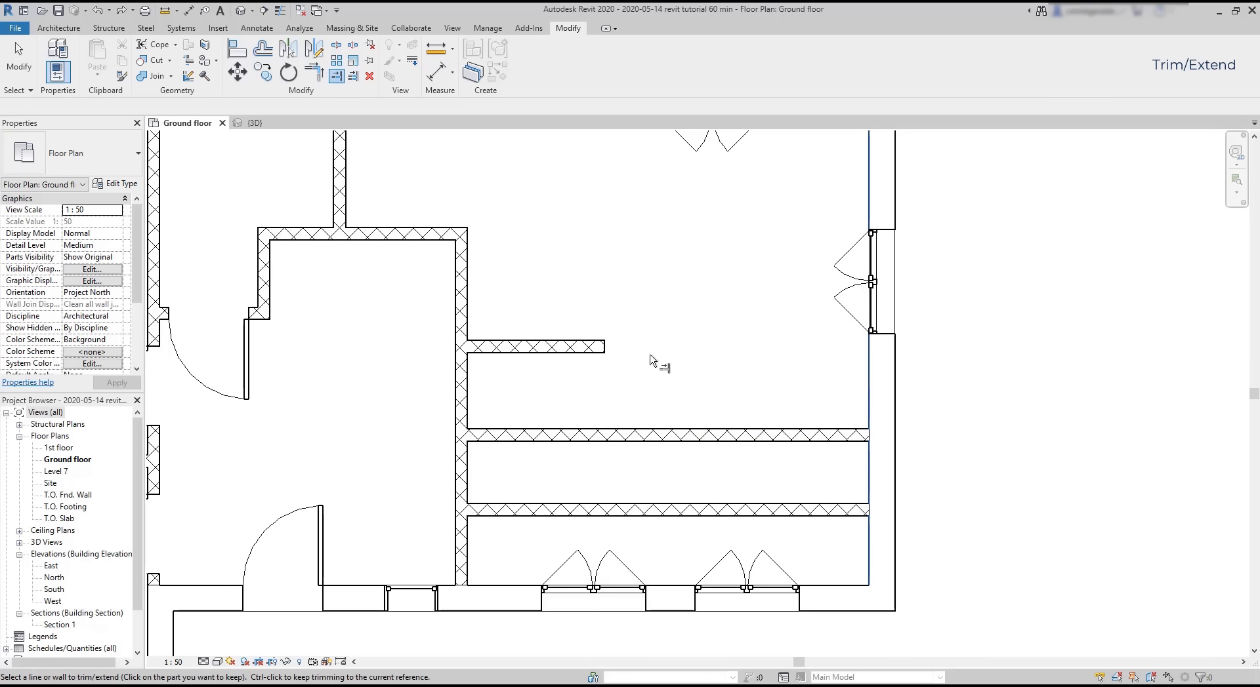
{"action": "left_click", "coordinate": [604, 348]}
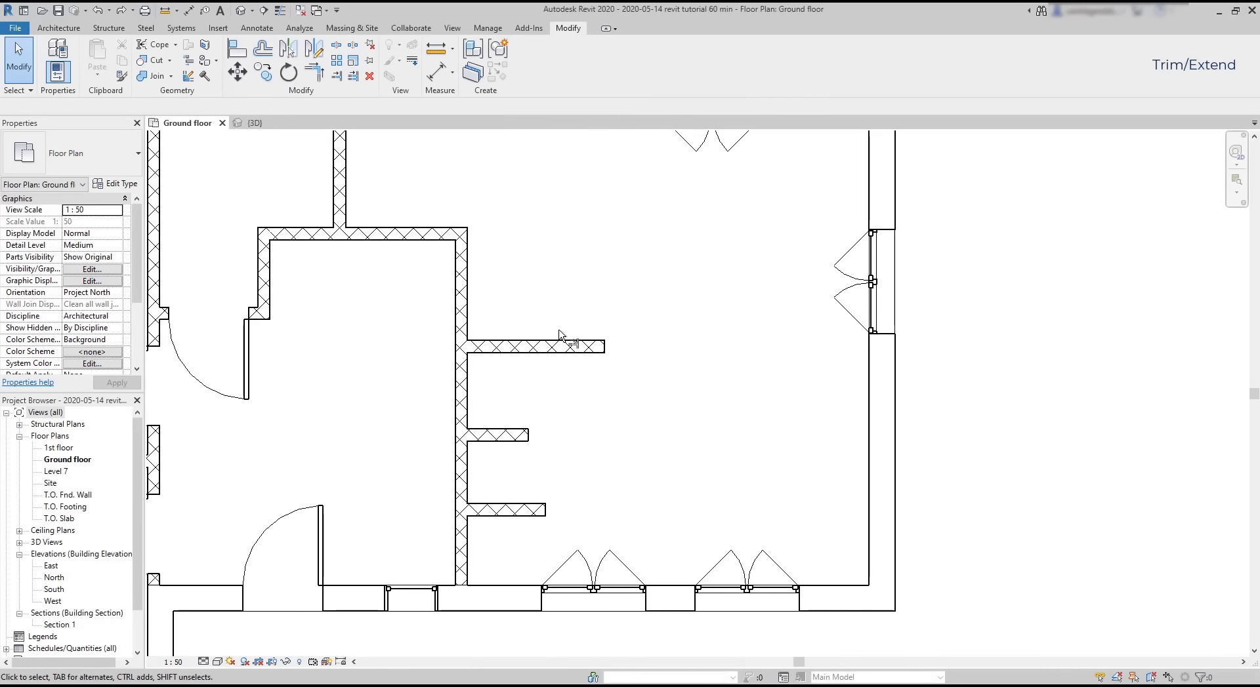
Step: Extend the three short horizontal partitions together to the right exterior wall with Trim/Extend Multiple Elements
{"action": "left_click", "coordinate": [353, 77]}
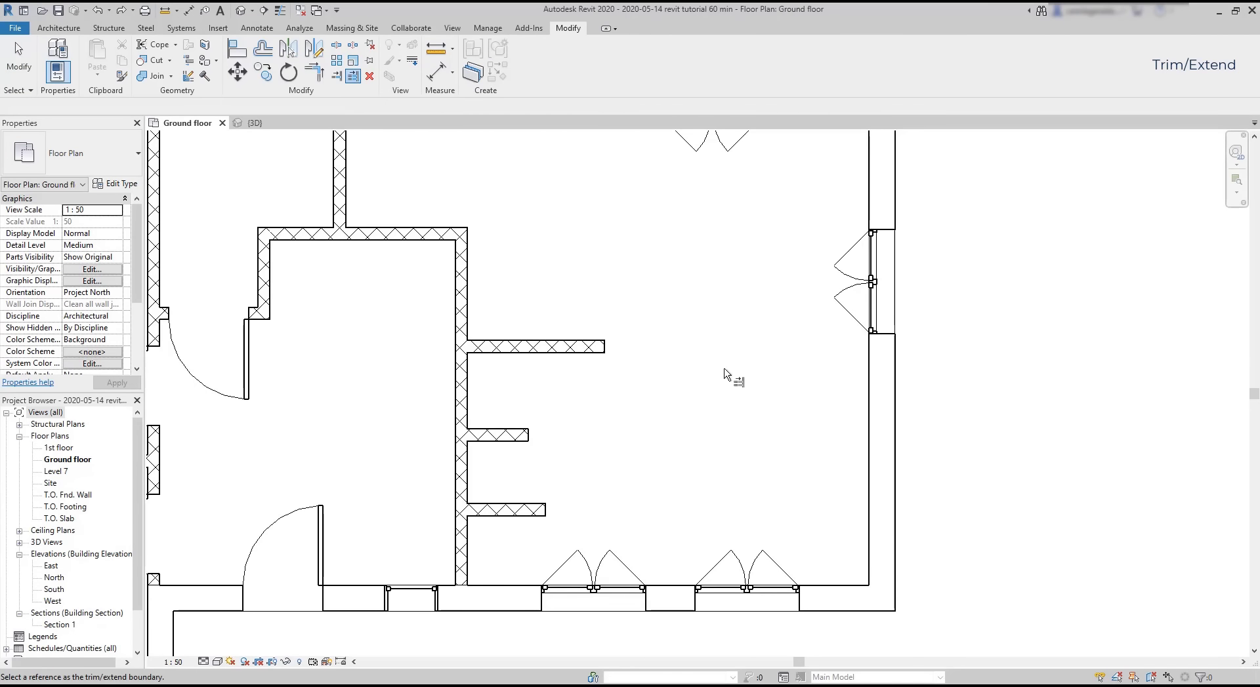
{"action": "left_click", "coordinate": [867, 472]}
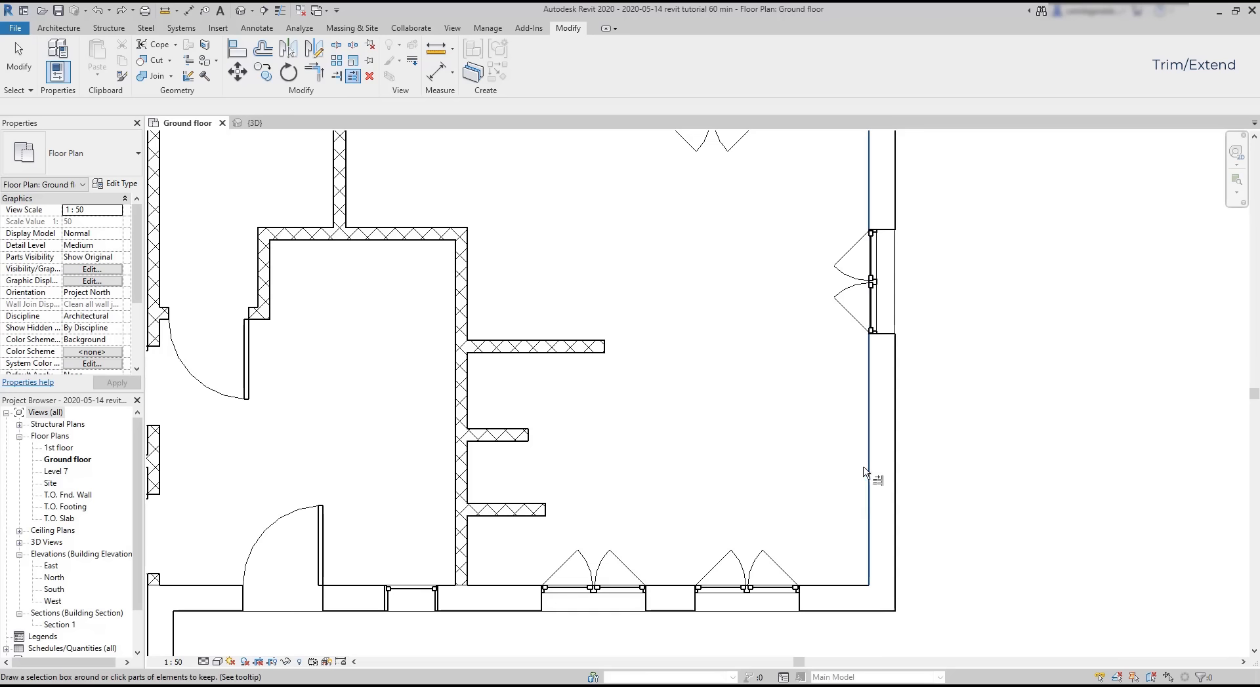
{"action": "left_click", "coordinate": [543, 509]}
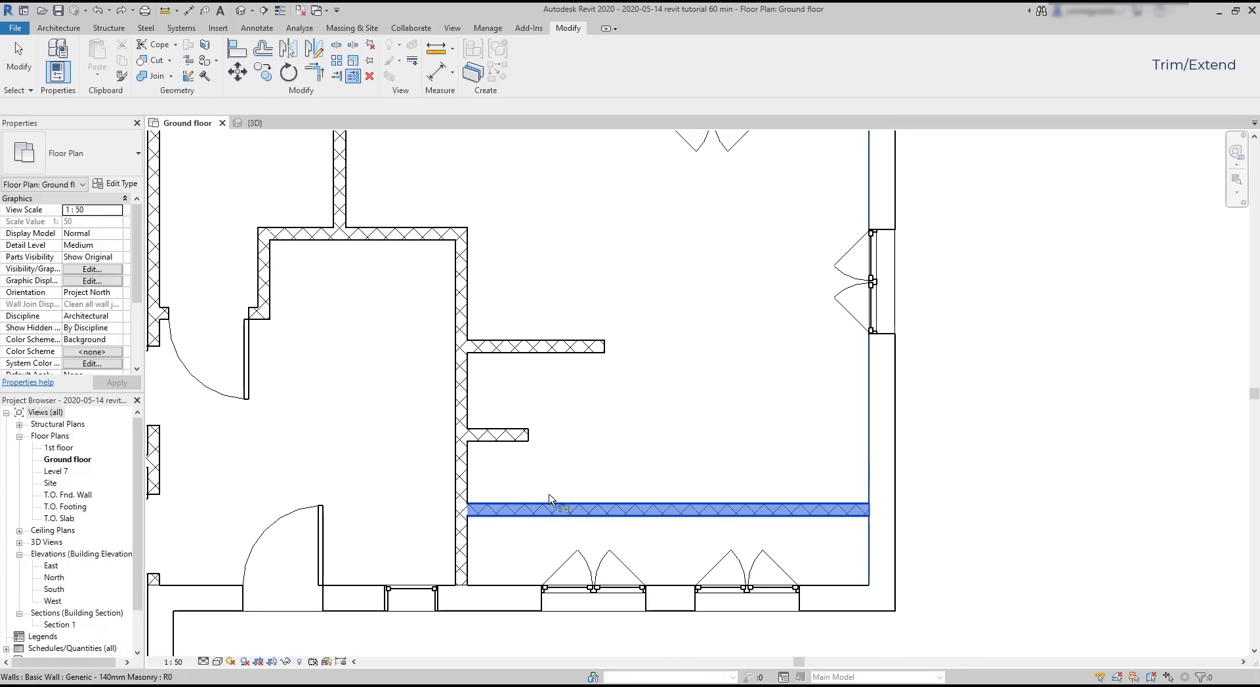
{"action": "left_click", "coordinate": [530, 438]}
{"action": "left_click", "coordinate": [610, 348]}
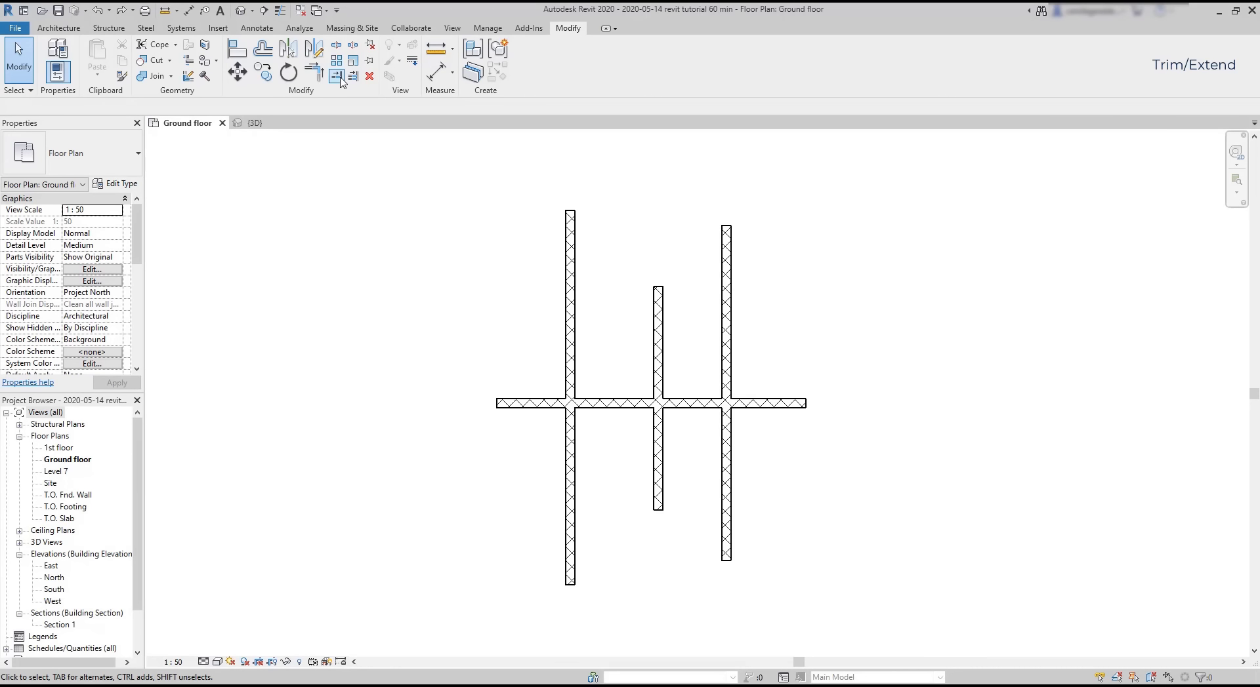
Step: Trim the right and middle vertical practice walls at the horizontal wall with Trim/Extend Single Element, keeping their lower parts
{"action": "left_click", "coordinate": [338, 78]}
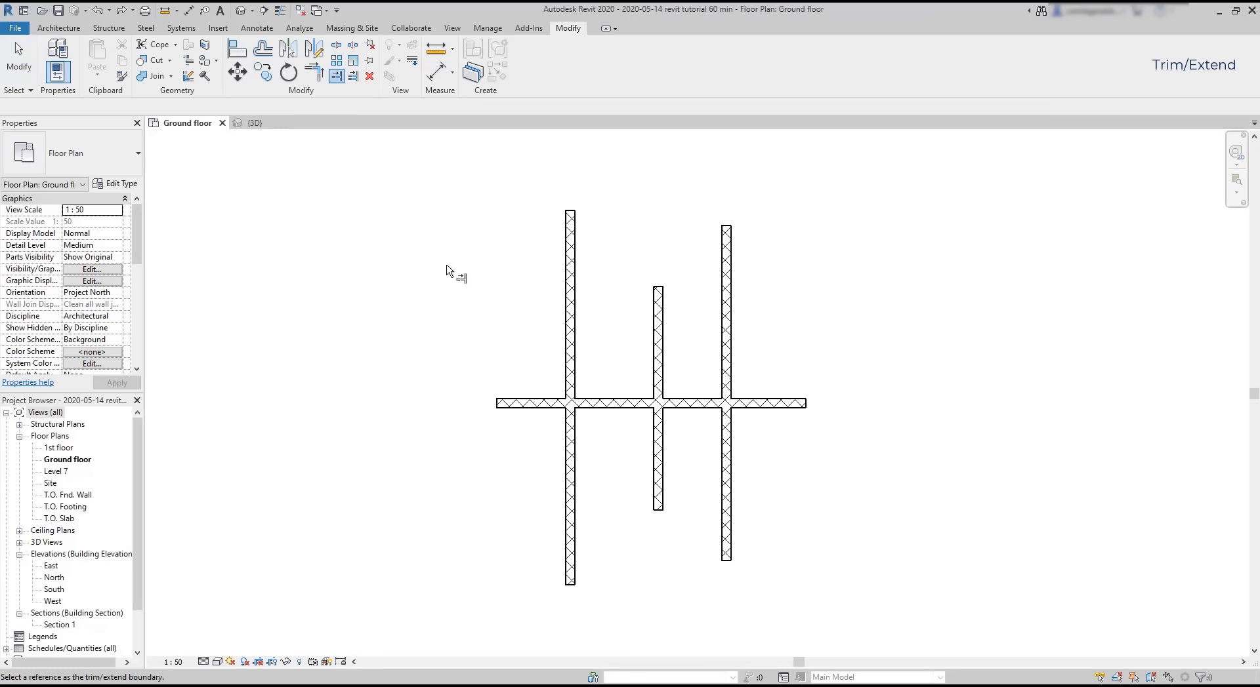
{"action": "left_click", "coordinate": [612, 401]}
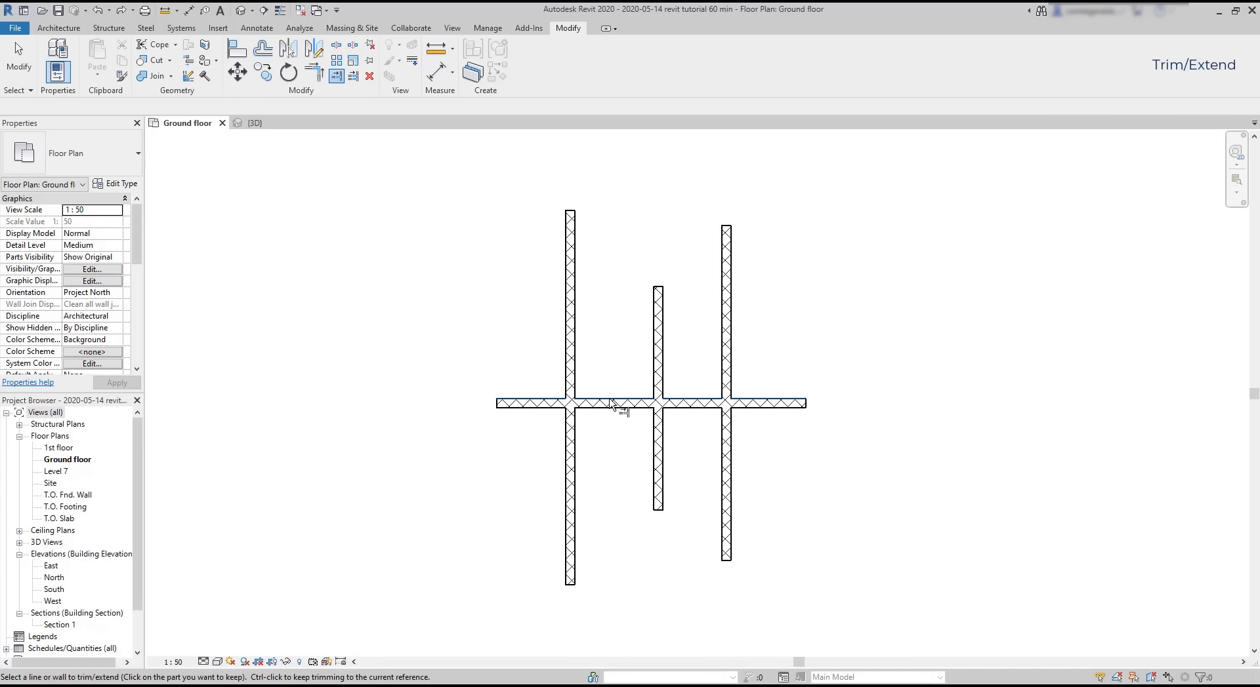
{"action": "left_click", "coordinate": [725, 452]}
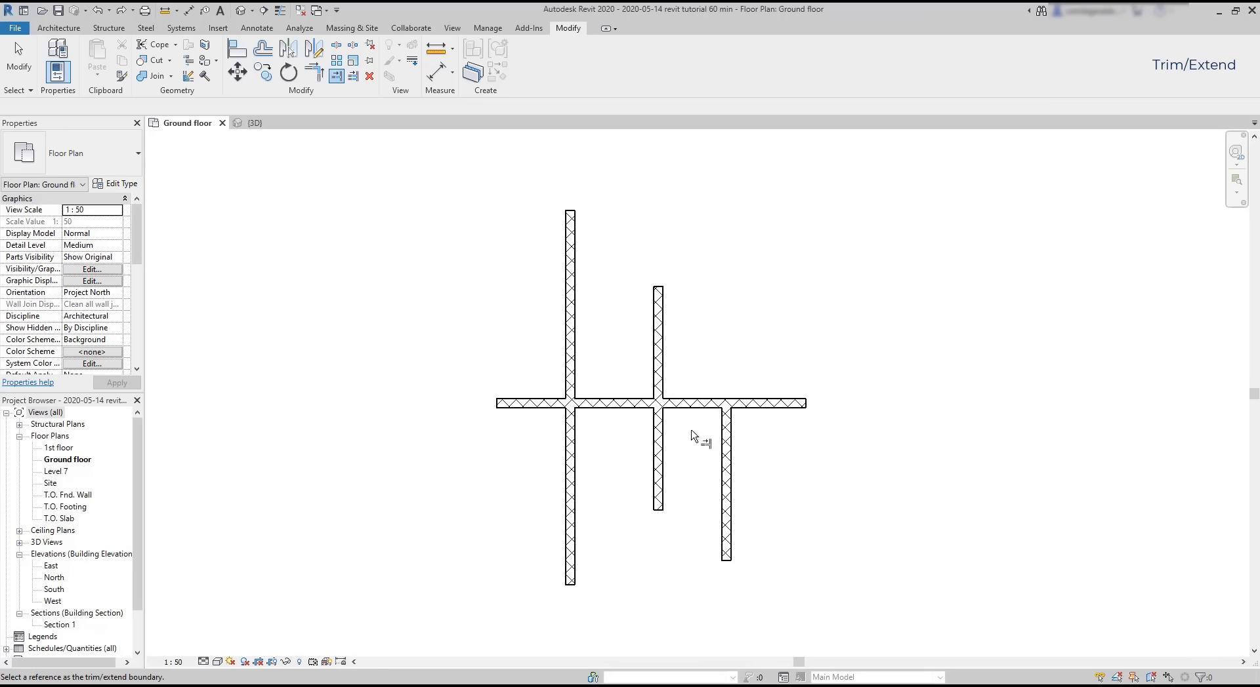
{"action": "left_click", "coordinate": [639, 406]}
{"action": "left_click", "coordinate": [658, 467]}
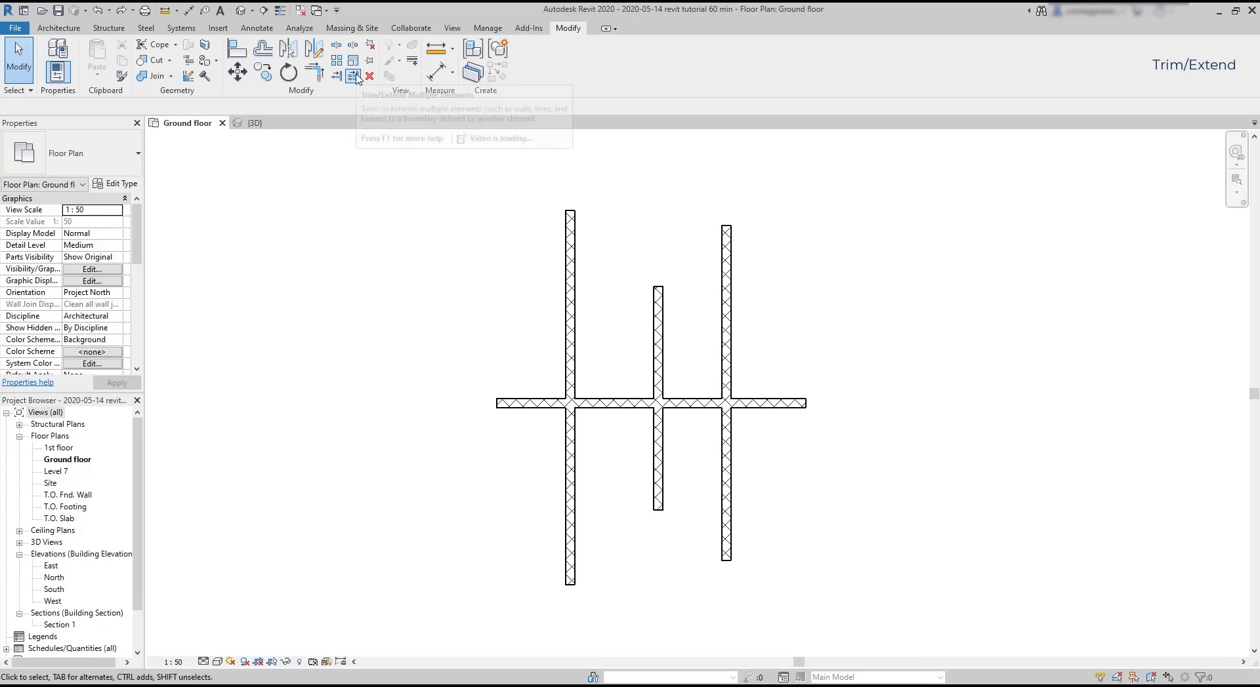
Step: Trim all three vertical practice walls at the horizontal wall with Trim/Extend Multiple Elements, keeping their upper parts
{"action": "left_click", "coordinate": [355, 76]}
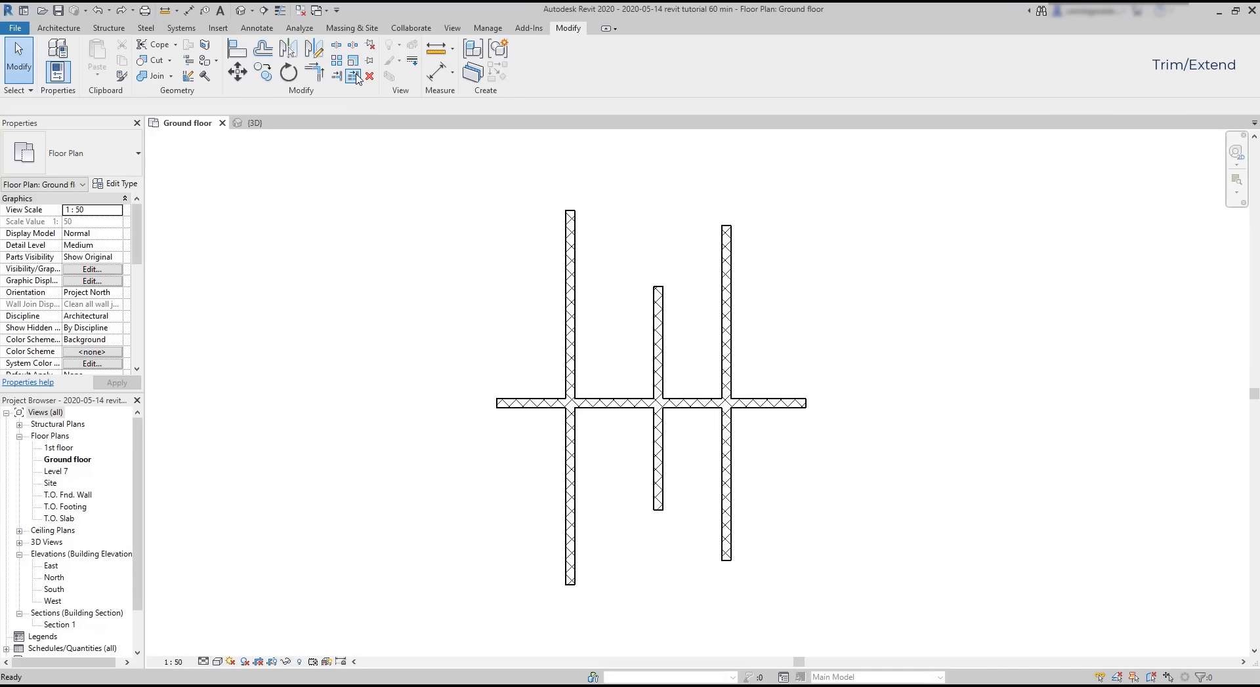
{"action": "left_click", "coordinate": [609, 406]}
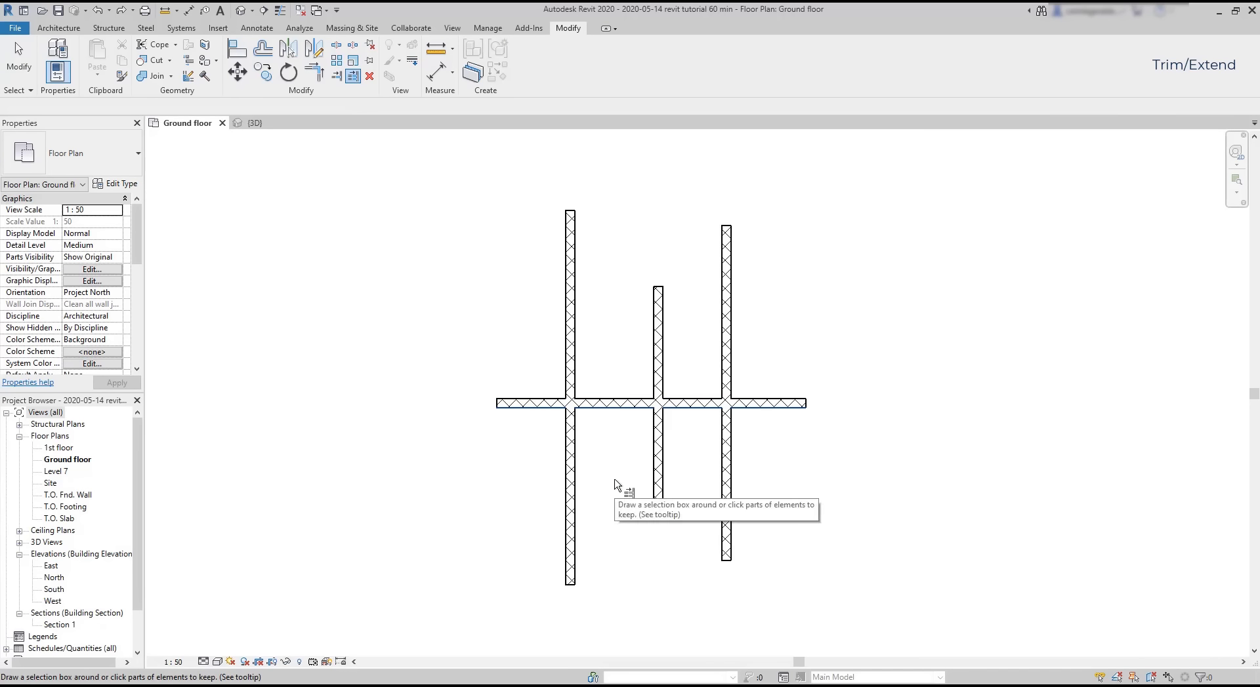
{"action": "left_click", "coordinate": [570, 381]}
{"action": "left_click", "coordinate": [658, 387]}
{"action": "left_click", "coordinate": [725, 370]}
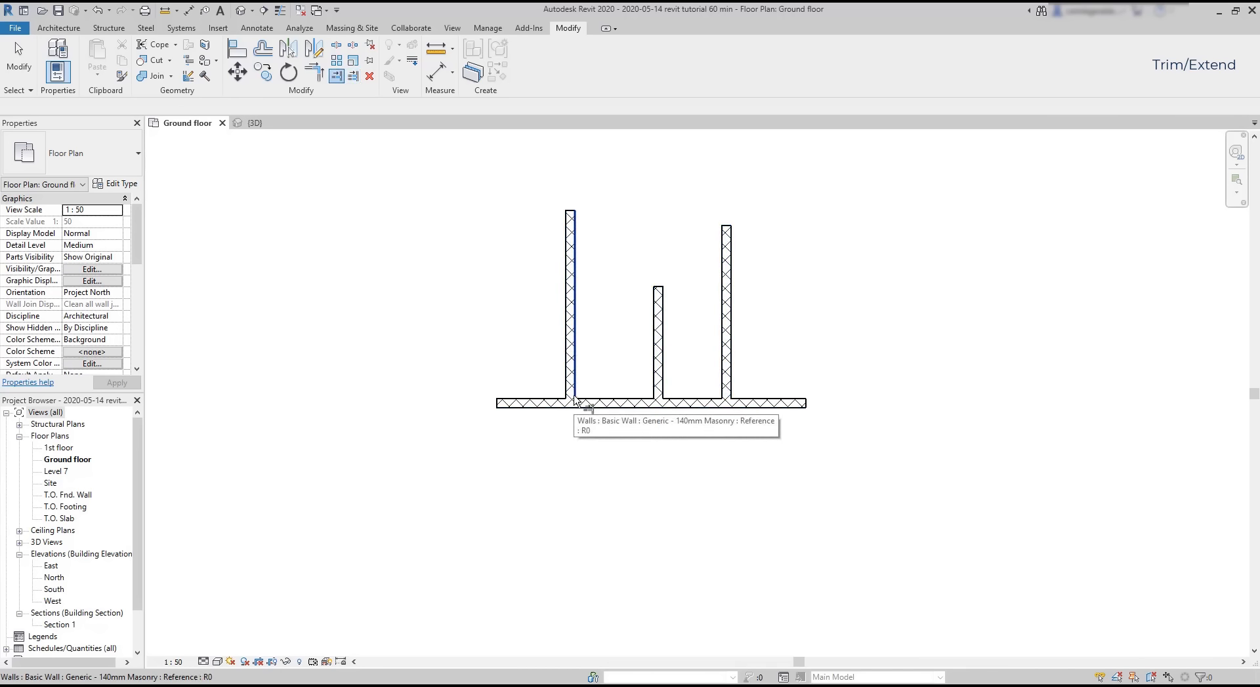
Step: Try trimming the horizontal practice wall at the leftmost vertical wall, keeping its left end
{"action": "left_click", "coordinate": [574, 399]}
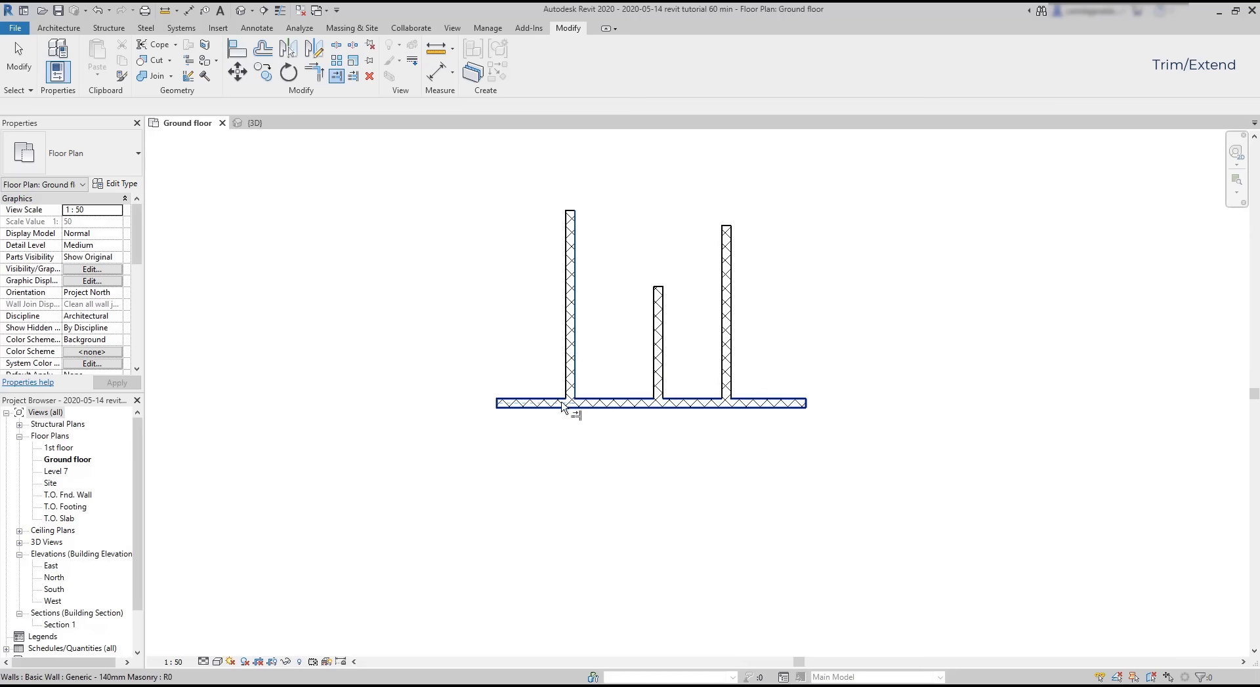
{"action": "left_click", "coordinate": [554, 409]}
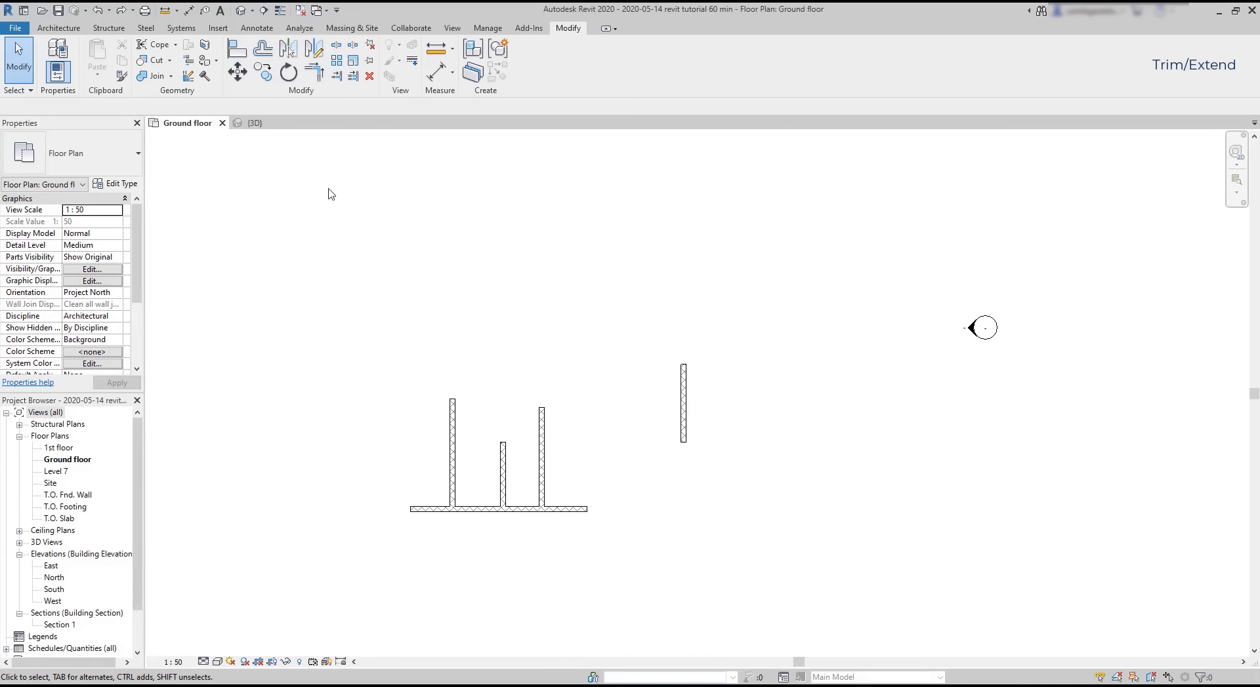
Step: Join the horizontal practice wall and the separate vertical wall on its right with Trim/Extend to Corner
{"action": "left_click", "coordinate": [320, 76]}
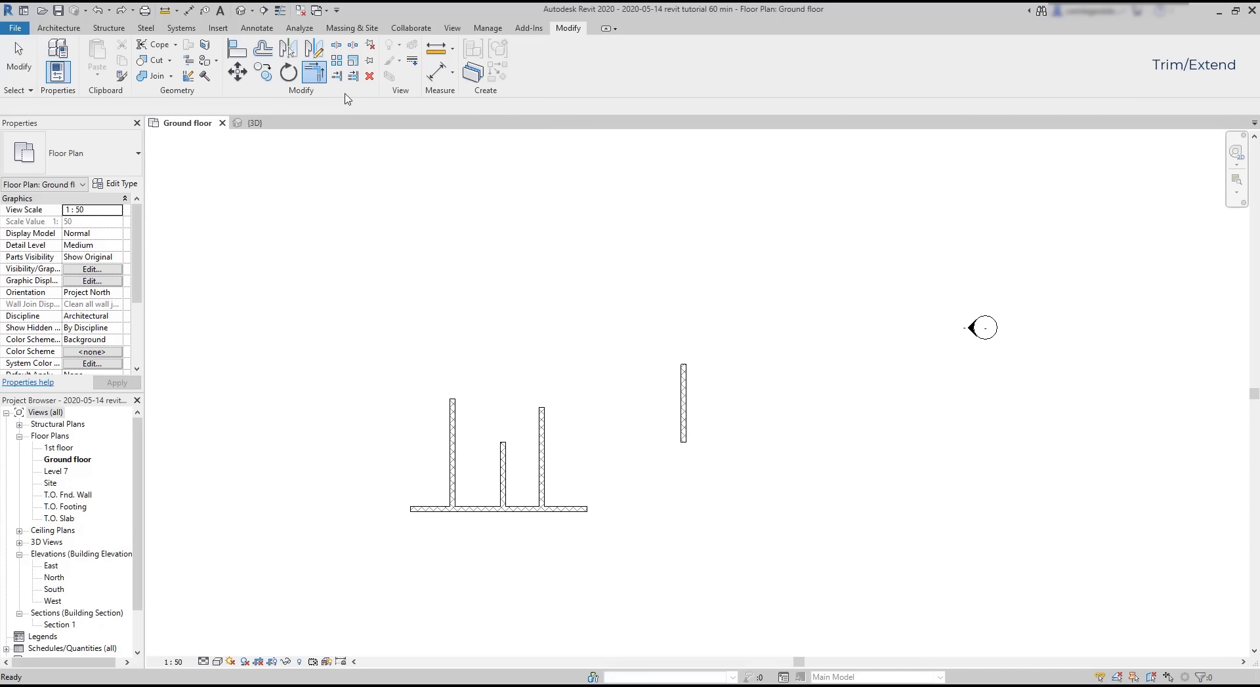
{"action": "left_click", "coordinate": [586, 513]}
{"action": "left_click", "coordinate": [686, 445]}
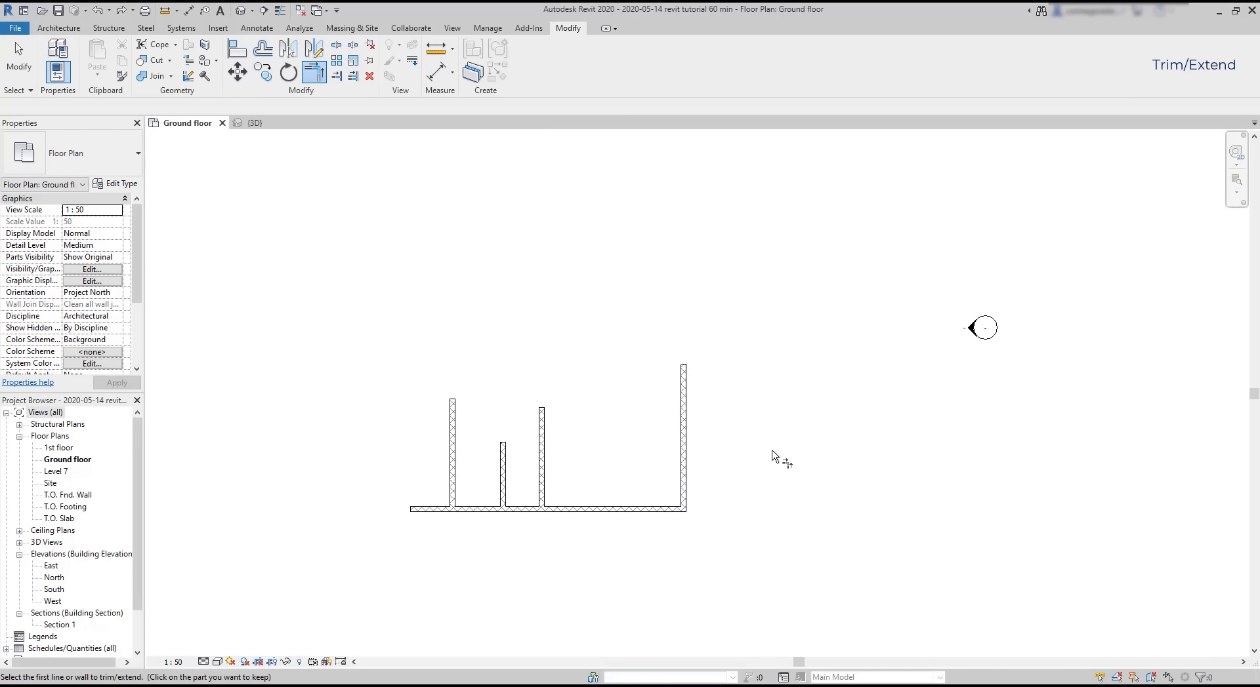
{"action": "key", "text": "Escape"}
{"action": "key", "text": "Escape"}
Step: Try joining the house's shortened vertical partition and the lower exterior wall with Trim/Extend to Corner
{"action": "scroll", "coordinate": [830, 433], "scroll_direction": "down", "scroll_amount": 3}
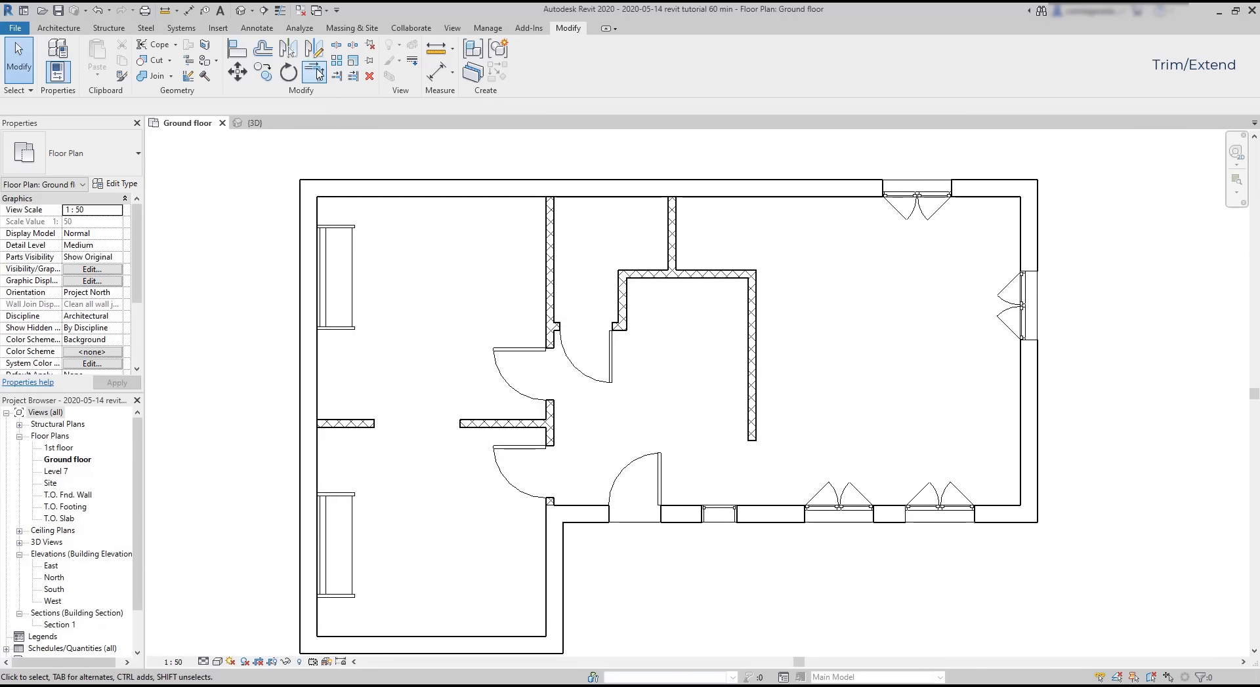
{"action": "left_click", "coordinate": [317, 74]}
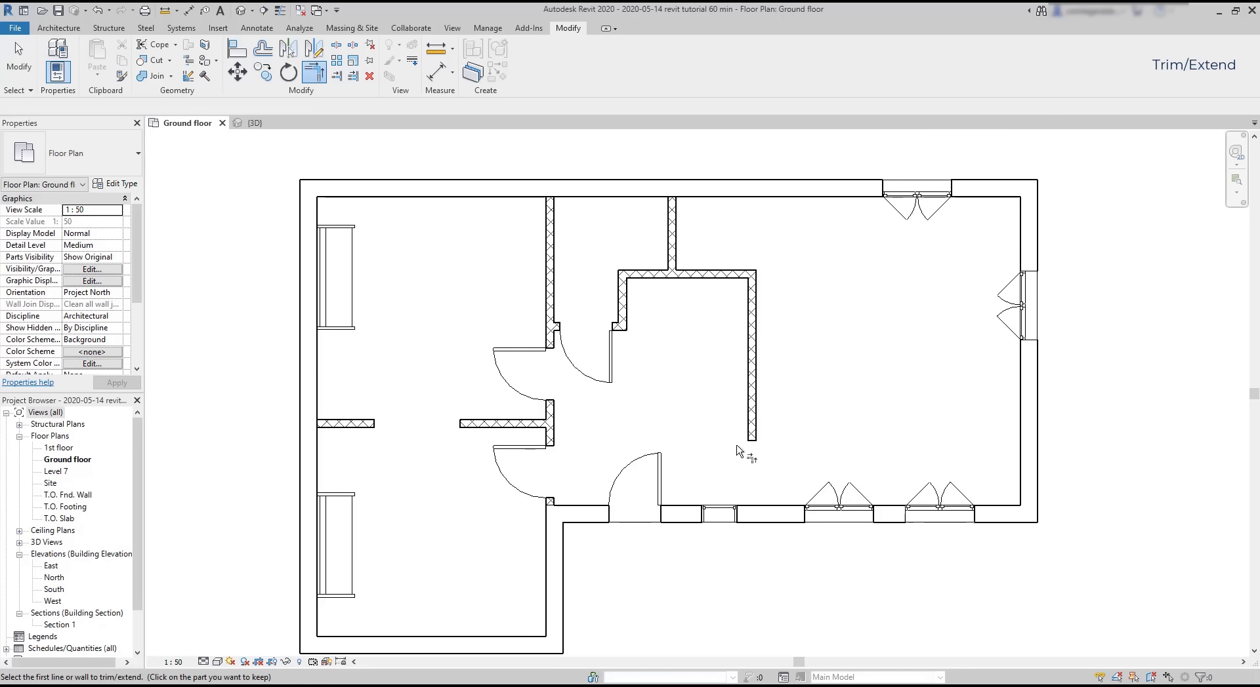
{"action": "left_click", "coordinate": [752, 433]}
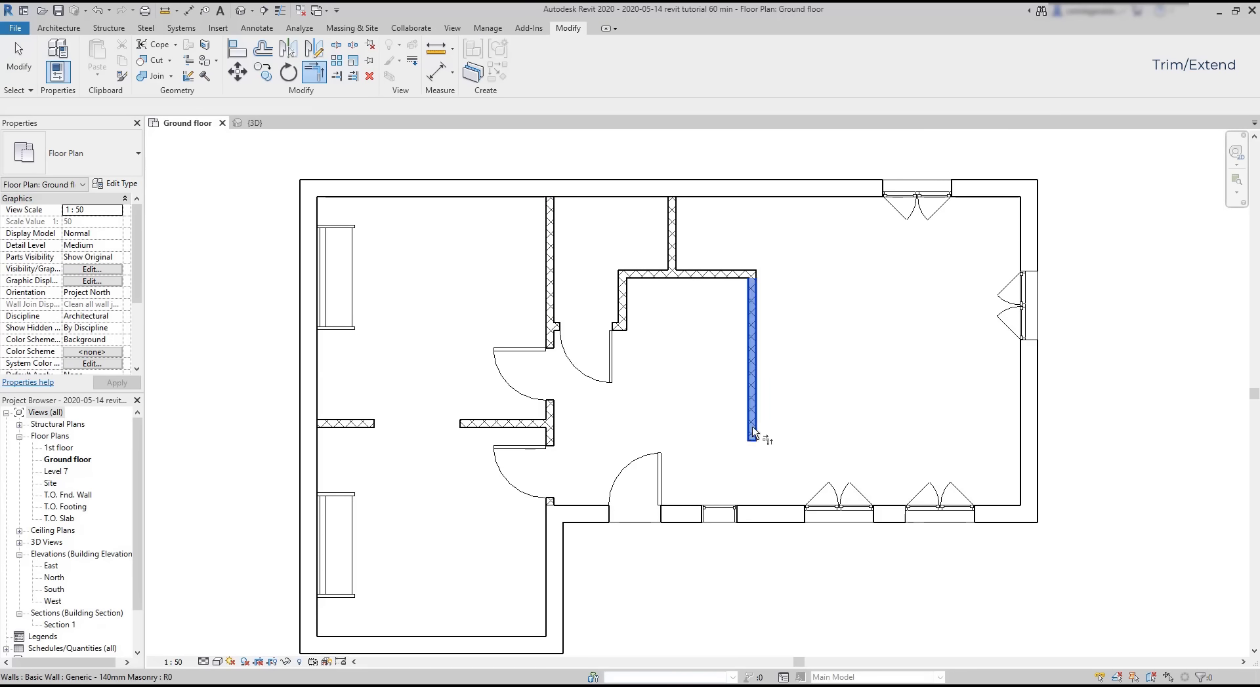
{"action": "left_click", "coordinate": [782, 517]}
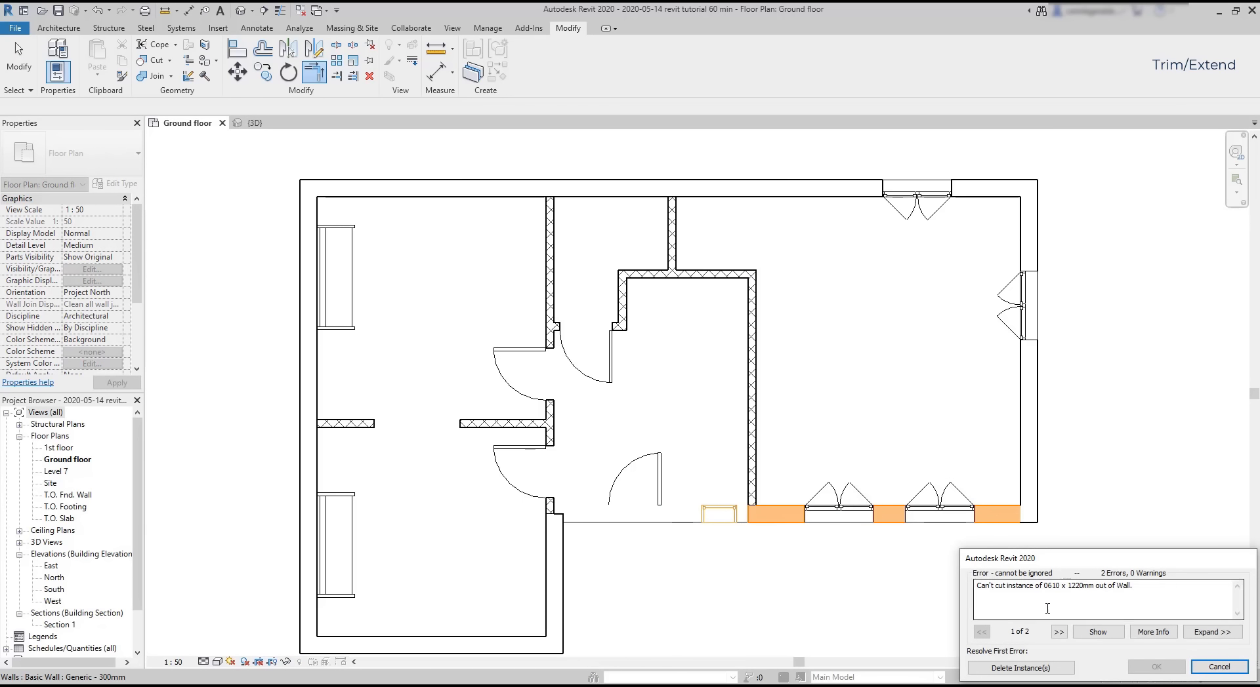
{"action": "left_click", "coordinate": [1222, 667]}
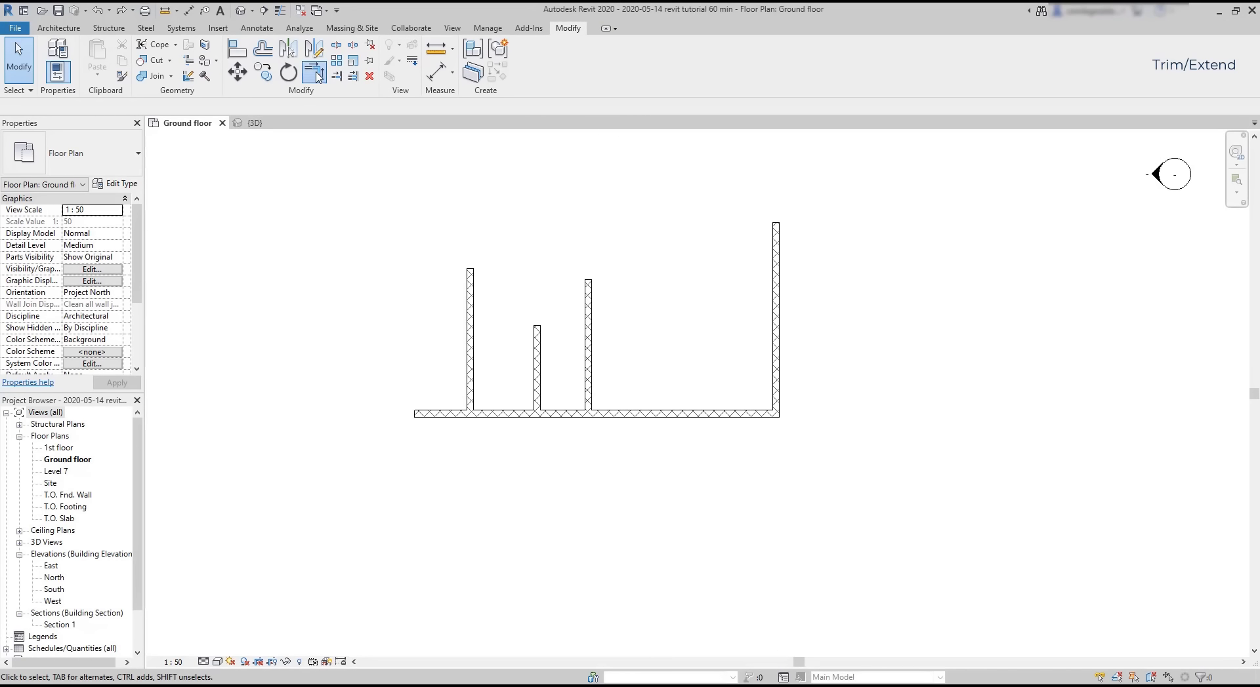
Step: Trim the horizontal practice wall and the leftmost vertical wall to a corner, keeping the horizontal wall's right part
{"action": "left_click", "coordinate": [305, 78]}
{"action": "left_click", "coordinate": [496, 414]}
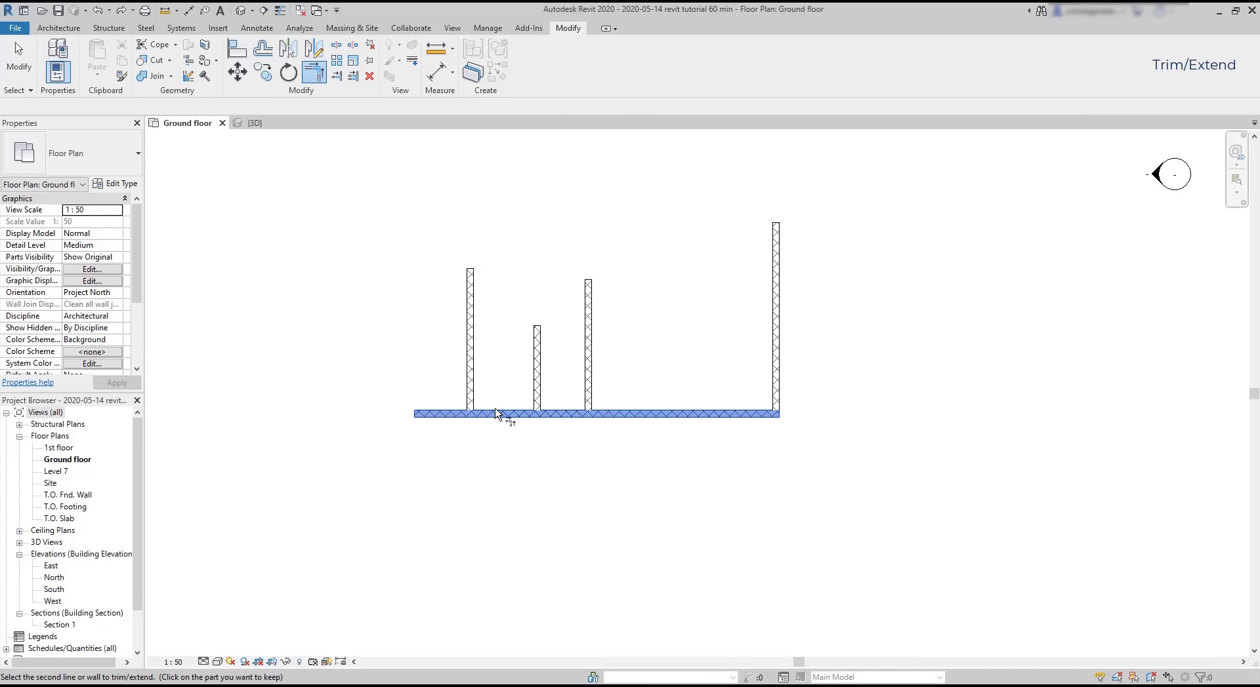
{"action": "left_click", "coordinate": [469, 385]}
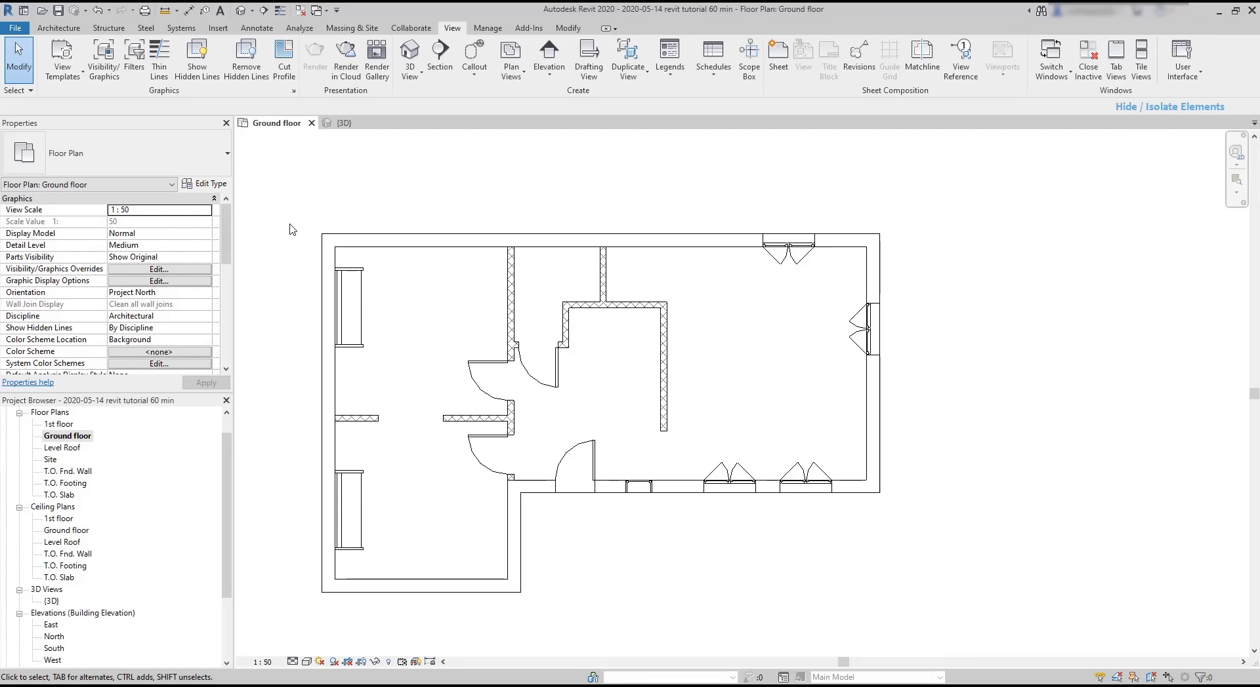
Step: Temporarily hide the 1st floor slab in the 3D view using Hide Element
{"action": "left_click", "coordinate": [362, 127]}
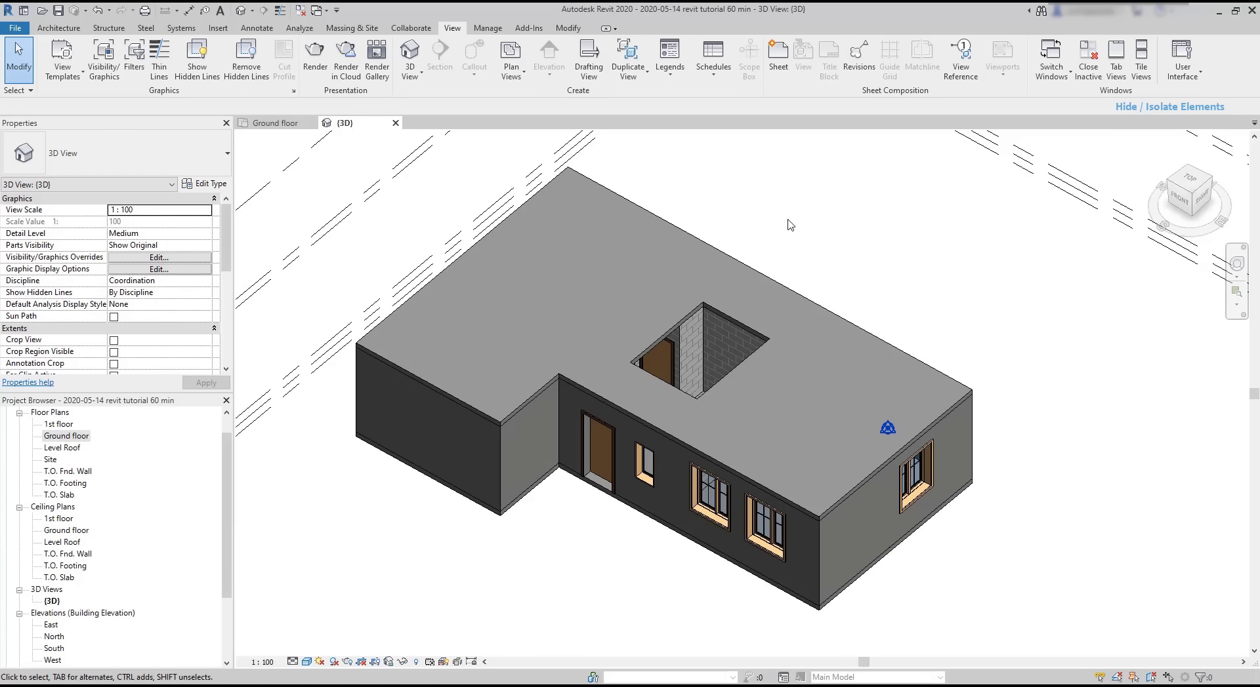
{"action": "left_click", "coordinate": [776, 287]}
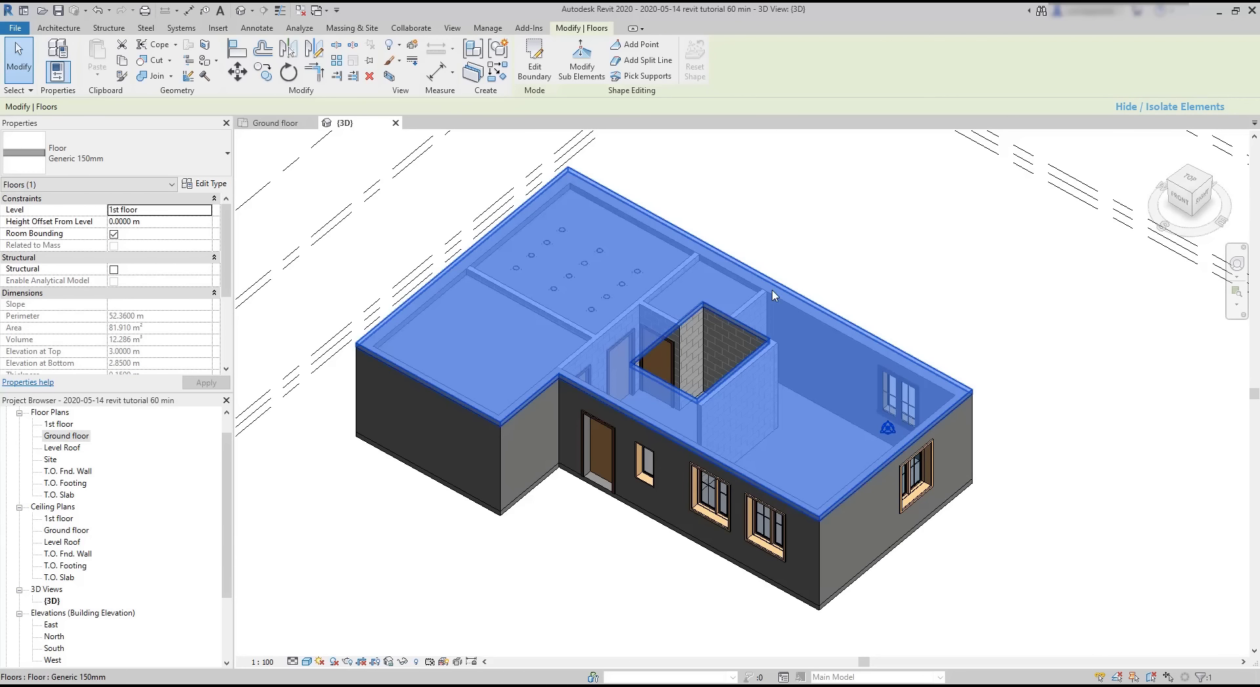
{"action": "left_click", "coordinate": [401, 663]}
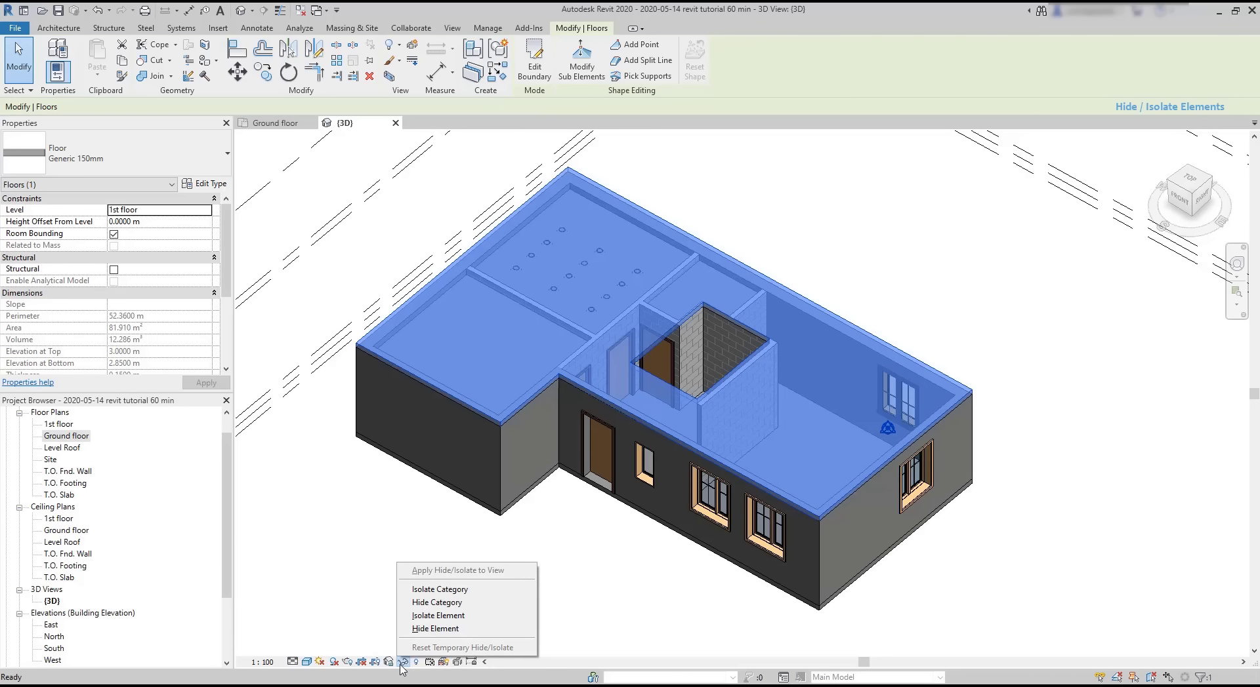
{"action": "left_click", "coordinate": [486, 631]}
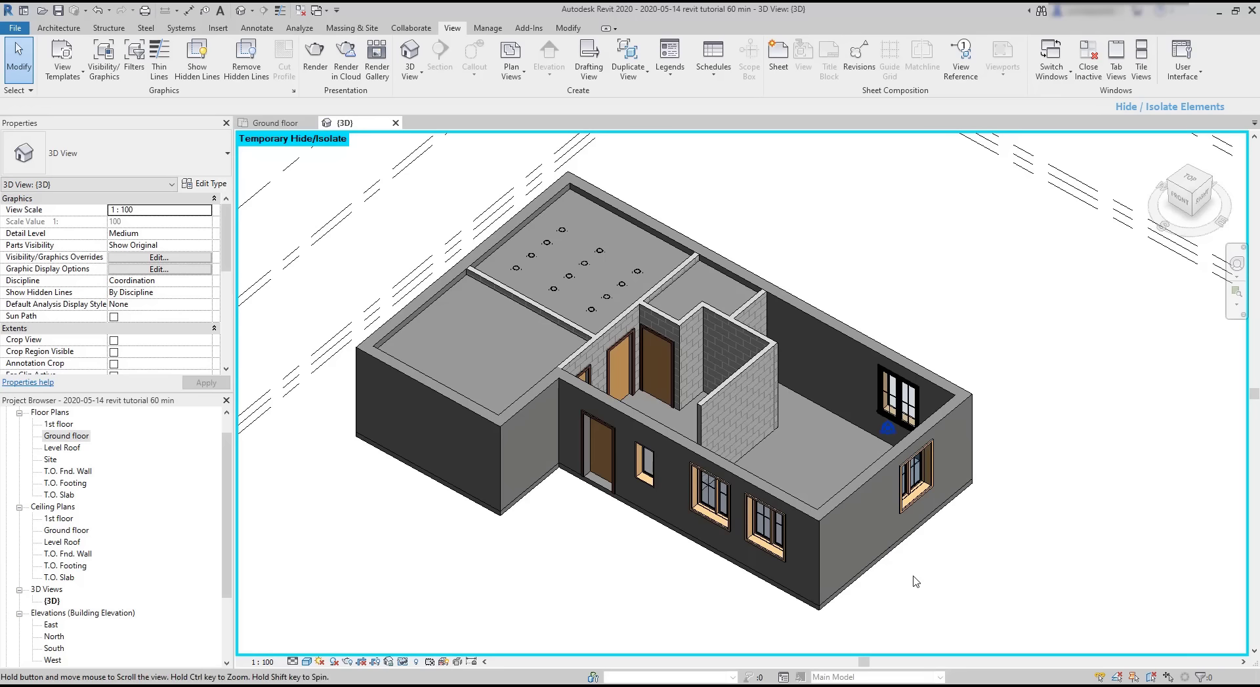
Step: Temporarily hide the front wall's casement window nearest the building corner in the 3D view using Hide Element
{"action": "middle_click_drag", "start_coordinate": [915, 582], "coordinate": [882, 548]}
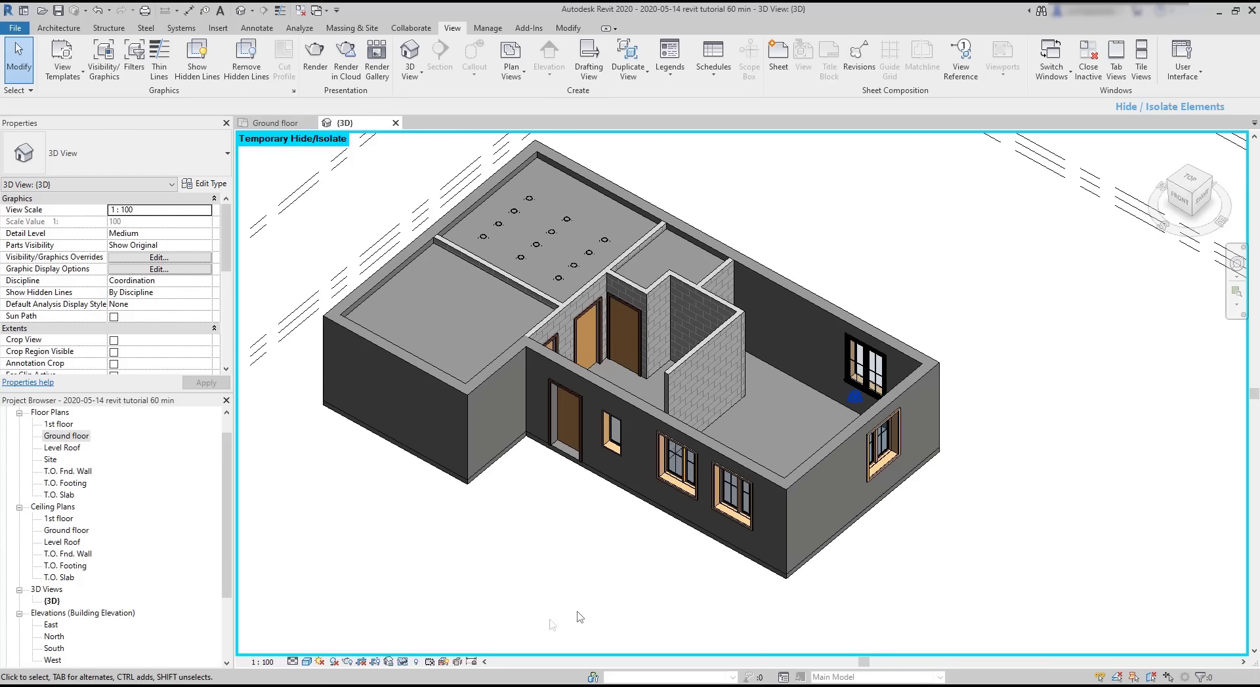
{"action": "left_click", "coordinate": [726, 513]}
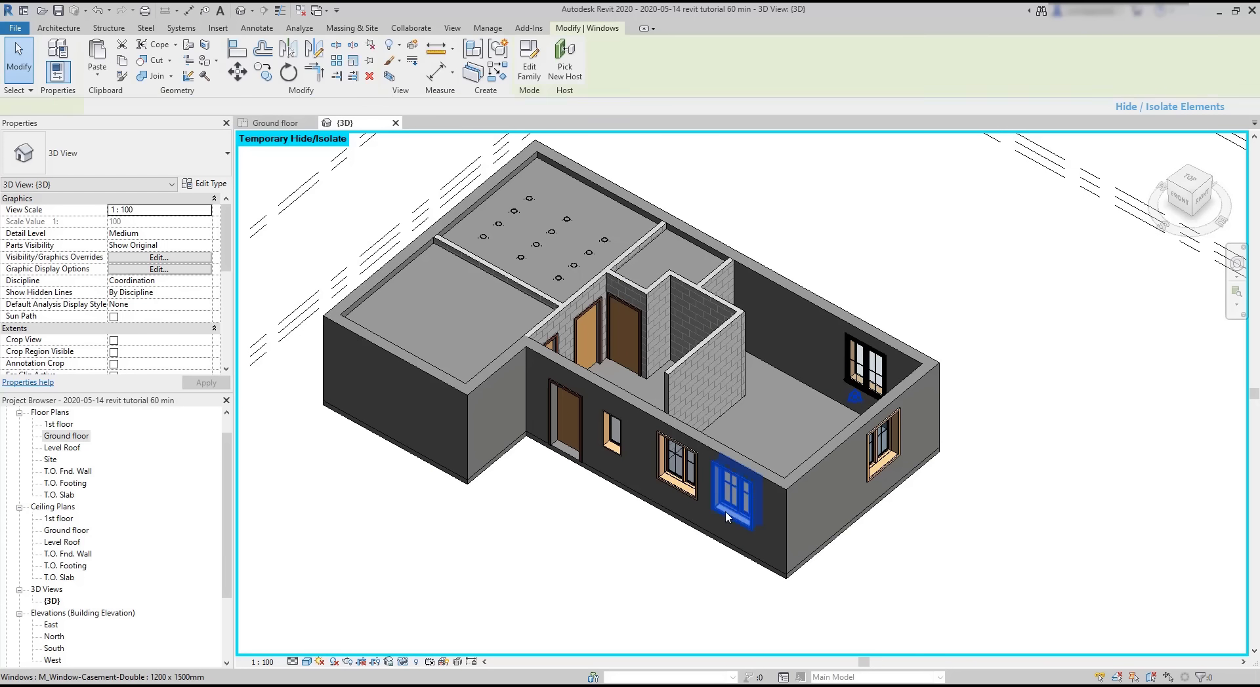
{"action": "left_click", "coordinate": [405, 664]}
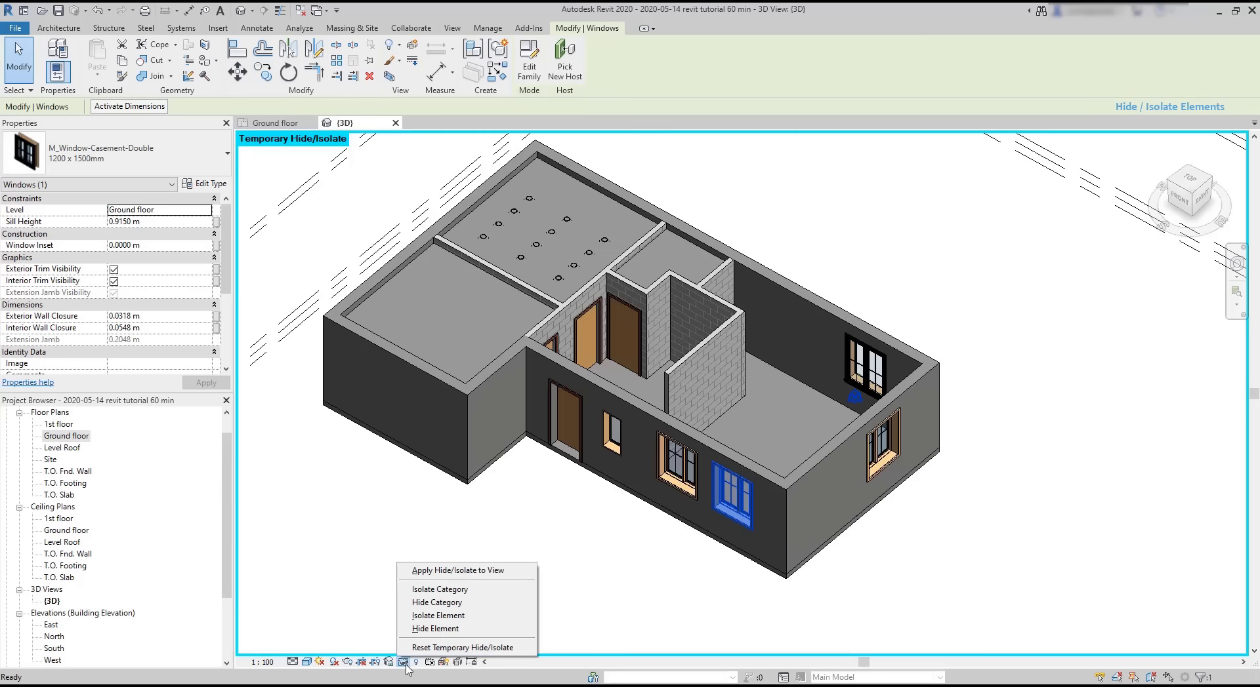
{"action": "left_click", "coordinate": [491, 632]}
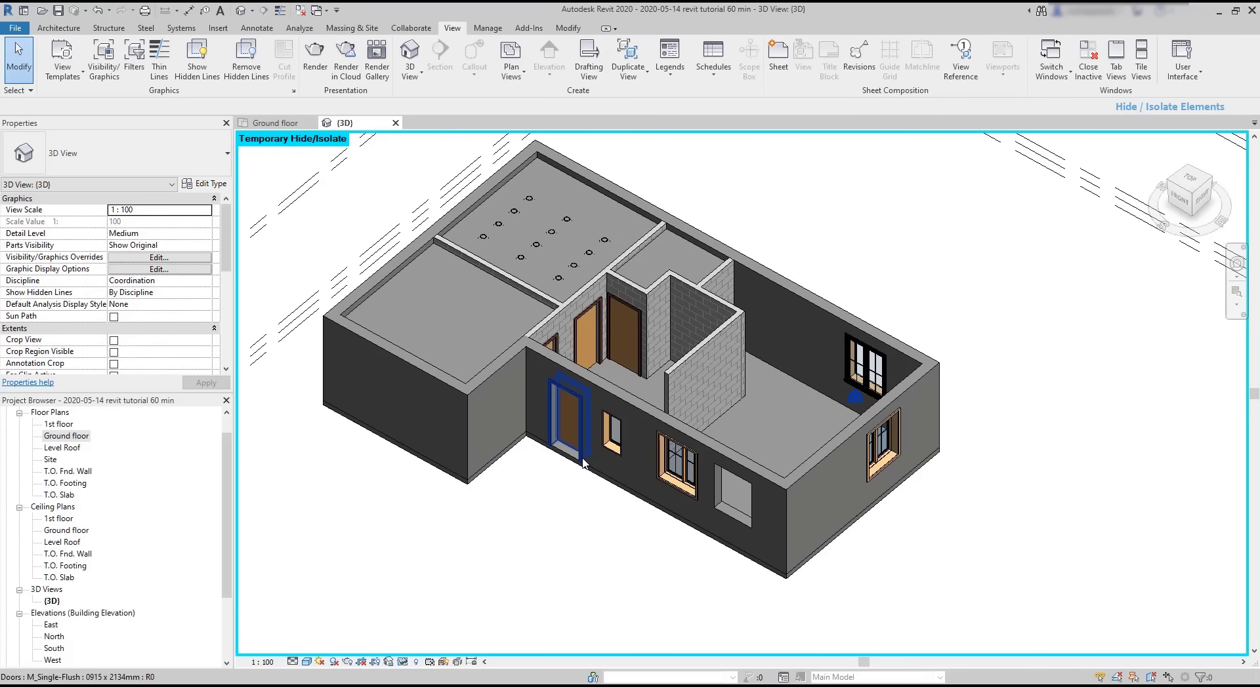
Step: Temporarily hide all doors in the 3D view by applying Hide Category to the front entrance door
{"action": "left_click", "coordinate": [564, 420]}
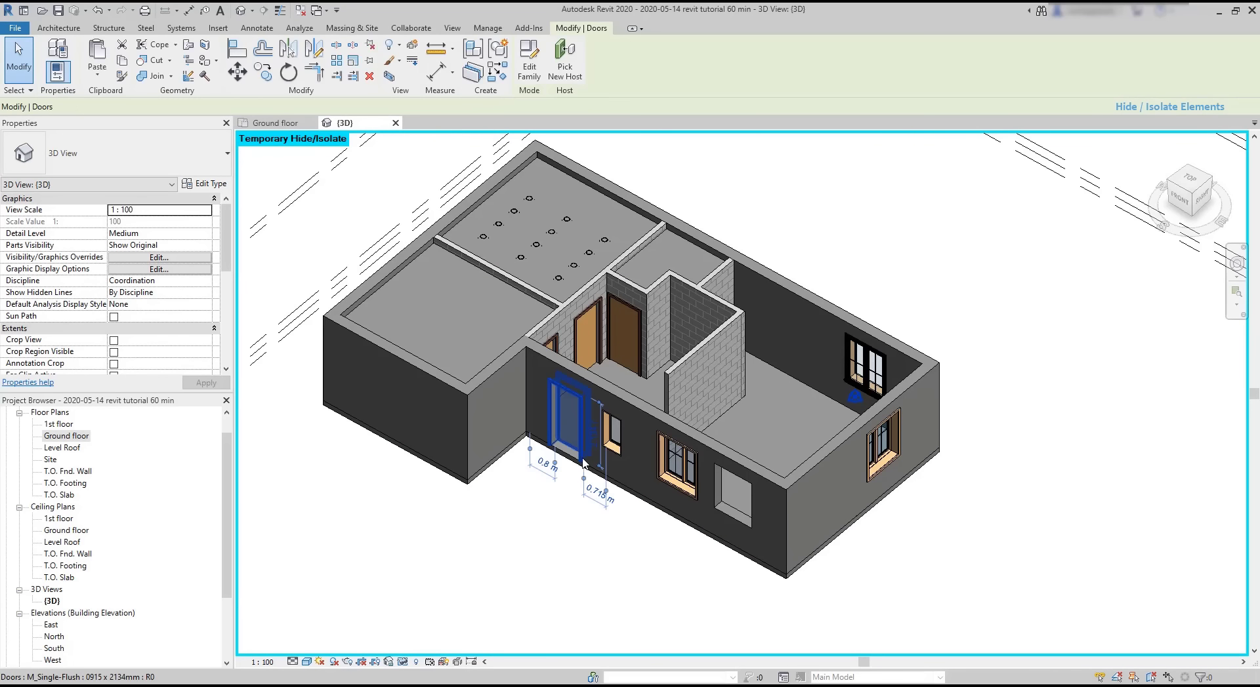
{"action": "left_click", "coordinate": [402, 662]}
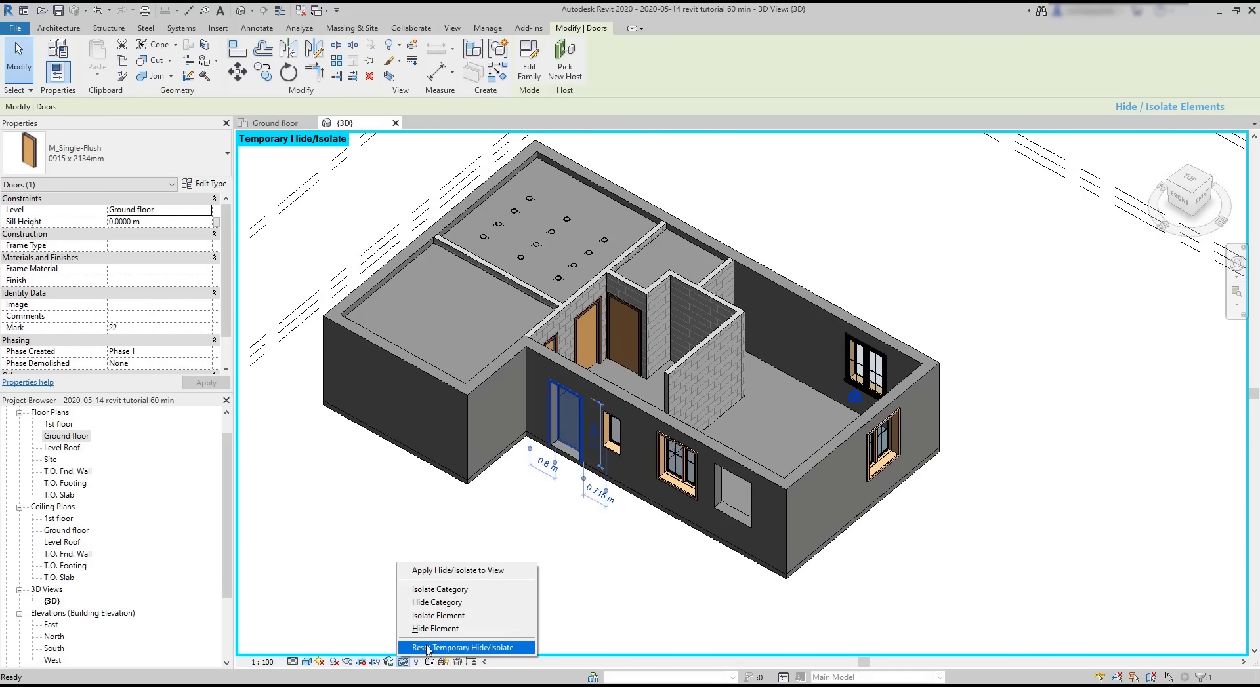
{"action": "left_click", "coordinate": [488, 604]}
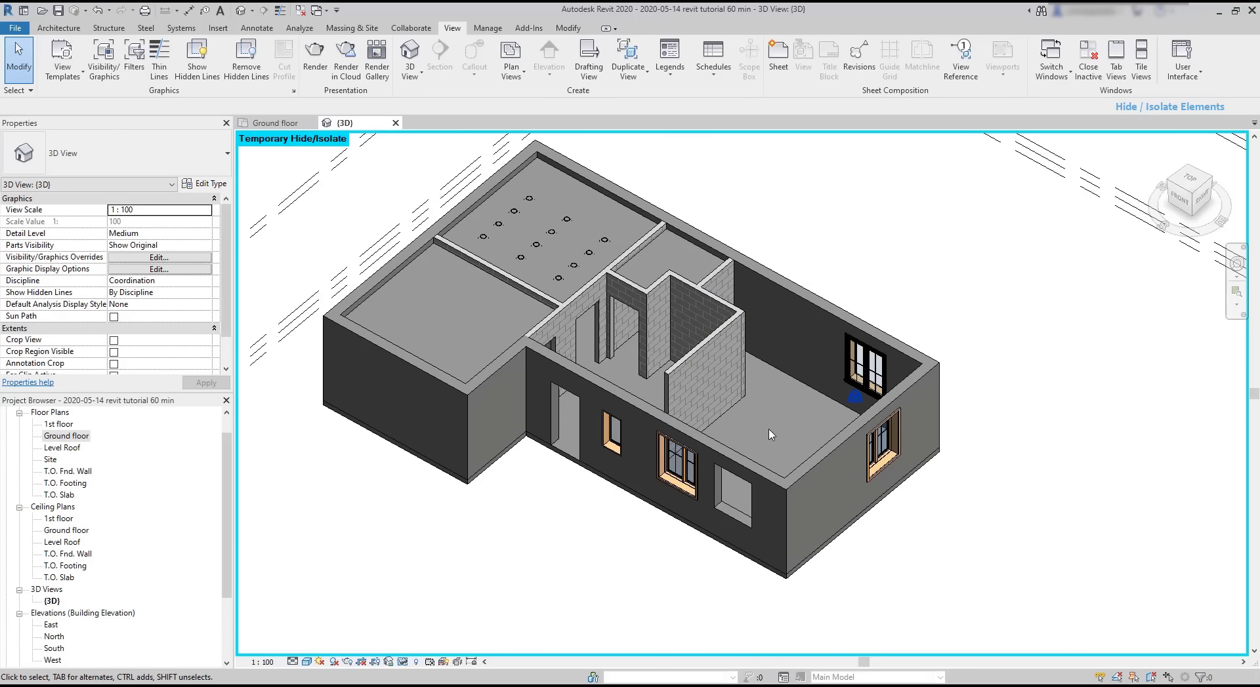
{"action": "middle_click_drag", "start_coordinate": [768, 414], "coordinate": [807, 367], "text": "shift"}
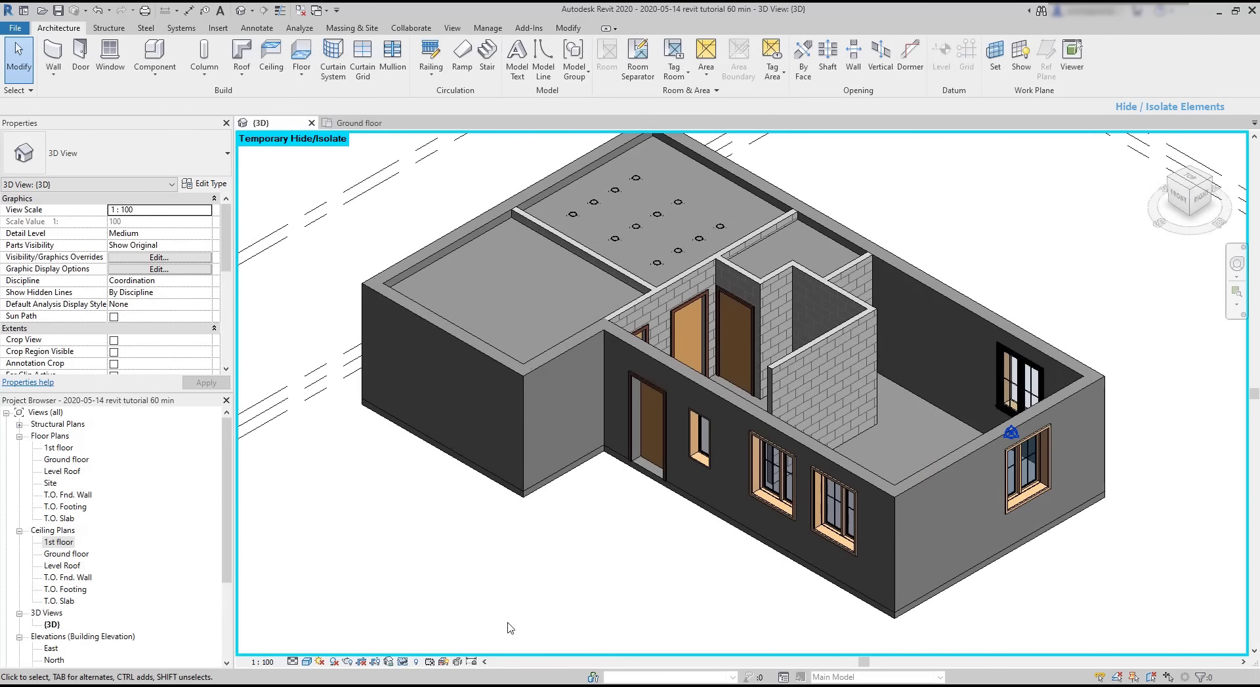
Step: Temporarily isolate the front wall's casement window farther from the corner using Isolate Element, and restore the other elements
{"action": "left_click", "coordinate": [791, 504]}
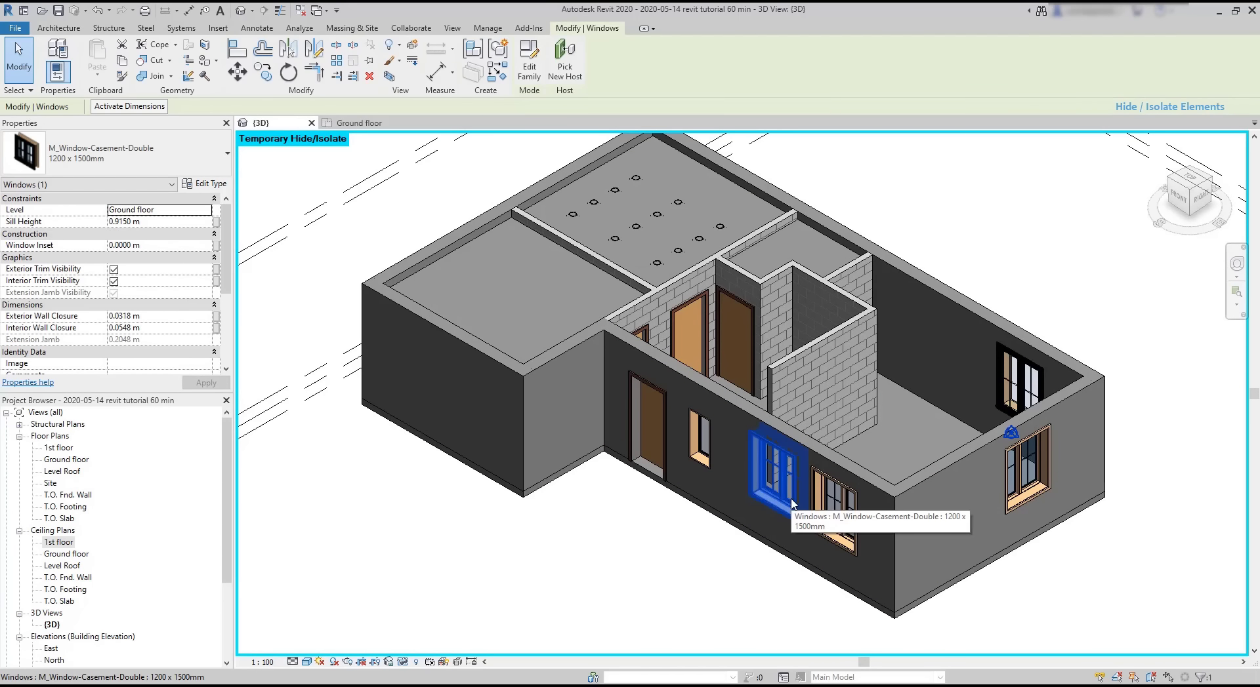
{"action": "left_click", "coordinate": [402, 662]}
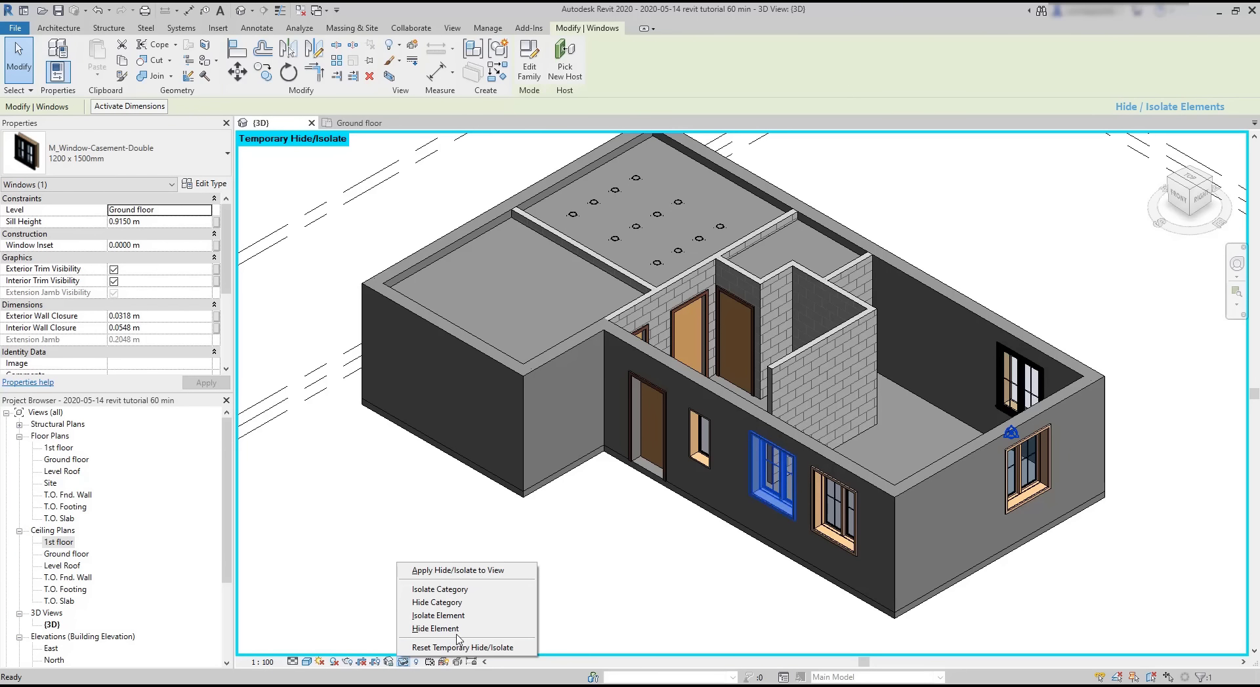
{"action": "left_click", "coordinate": [479, 616]}
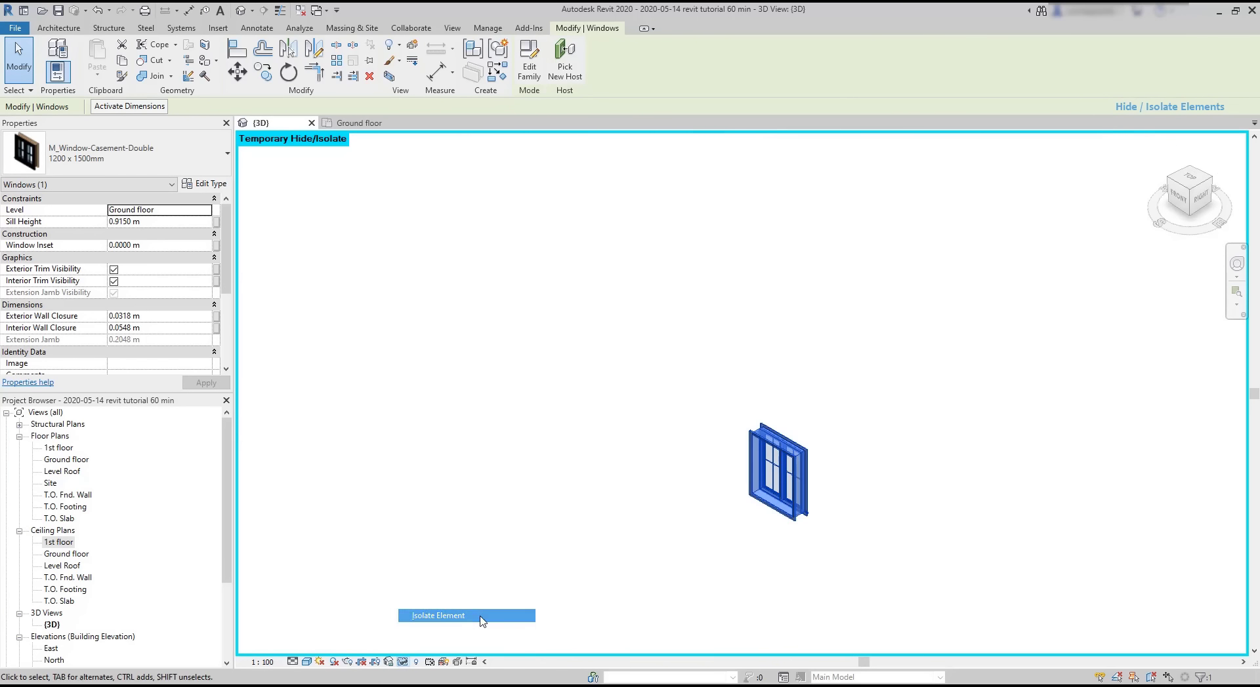
{"action": "left_click", "coordinate": [404, 664]}
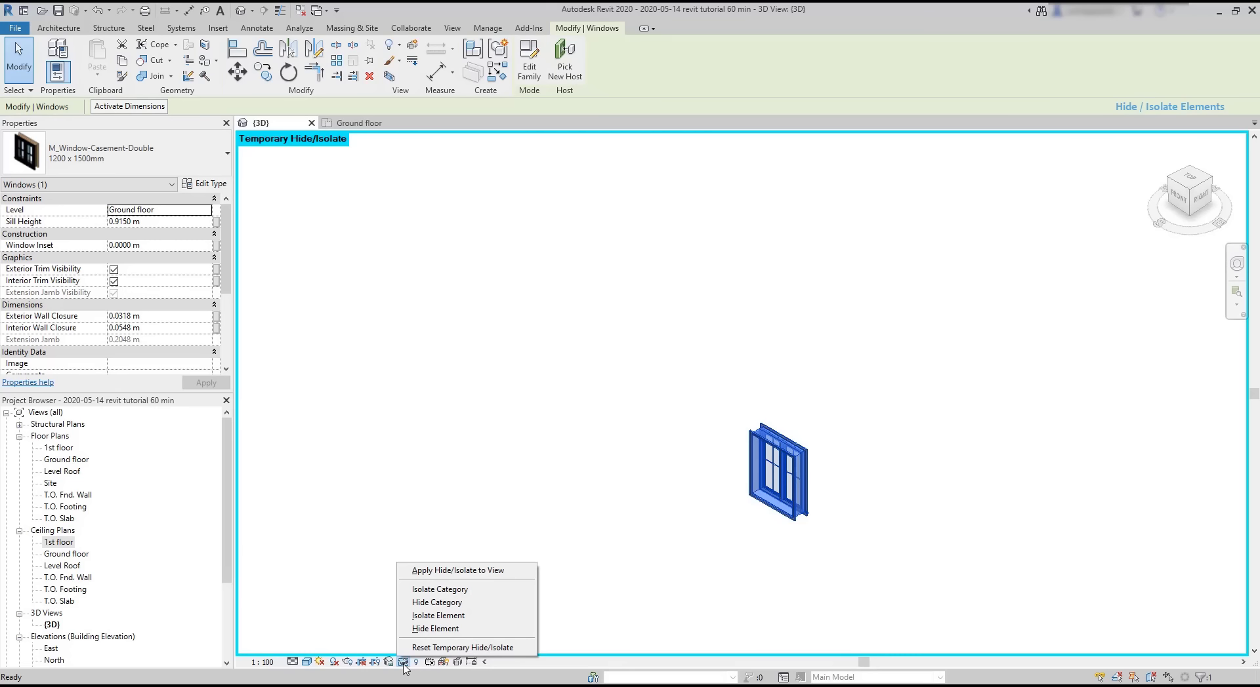
{"action": "left_click", "coordinate": [463, 647]}
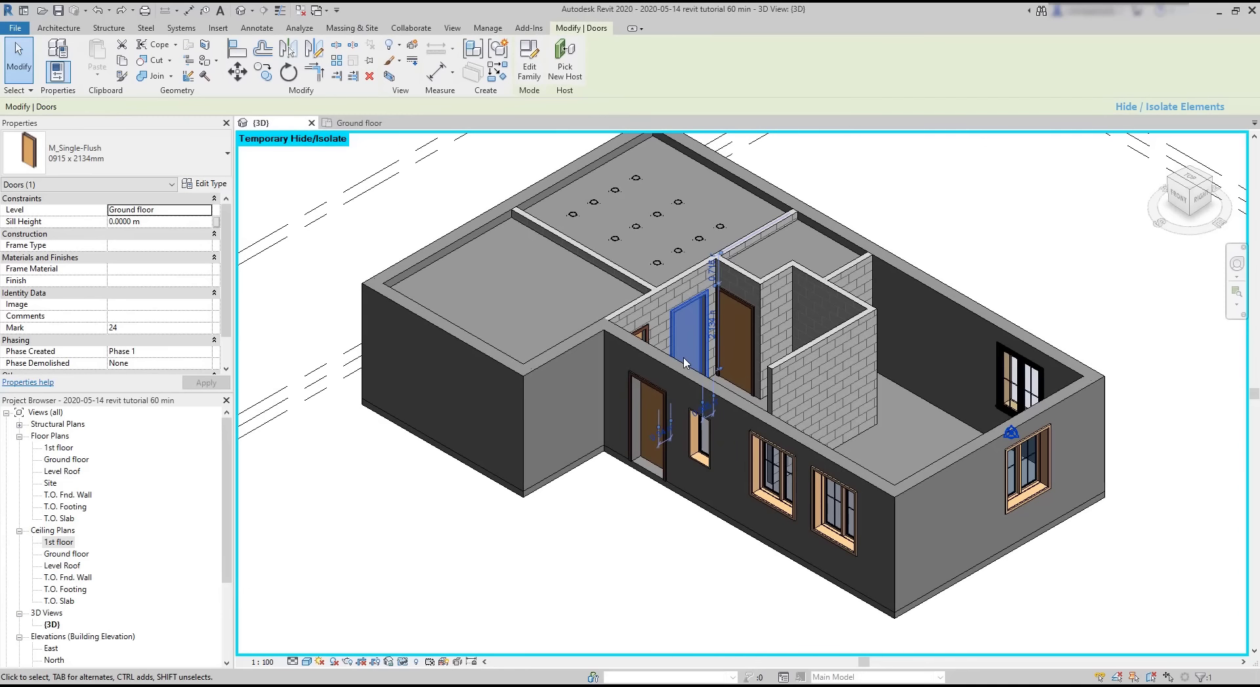
Step: Temporarily isolate all doors in the 3D view by applying Isolate Category to the selected interior door
{"action": "left_click", "coordinate": [402, 663]}
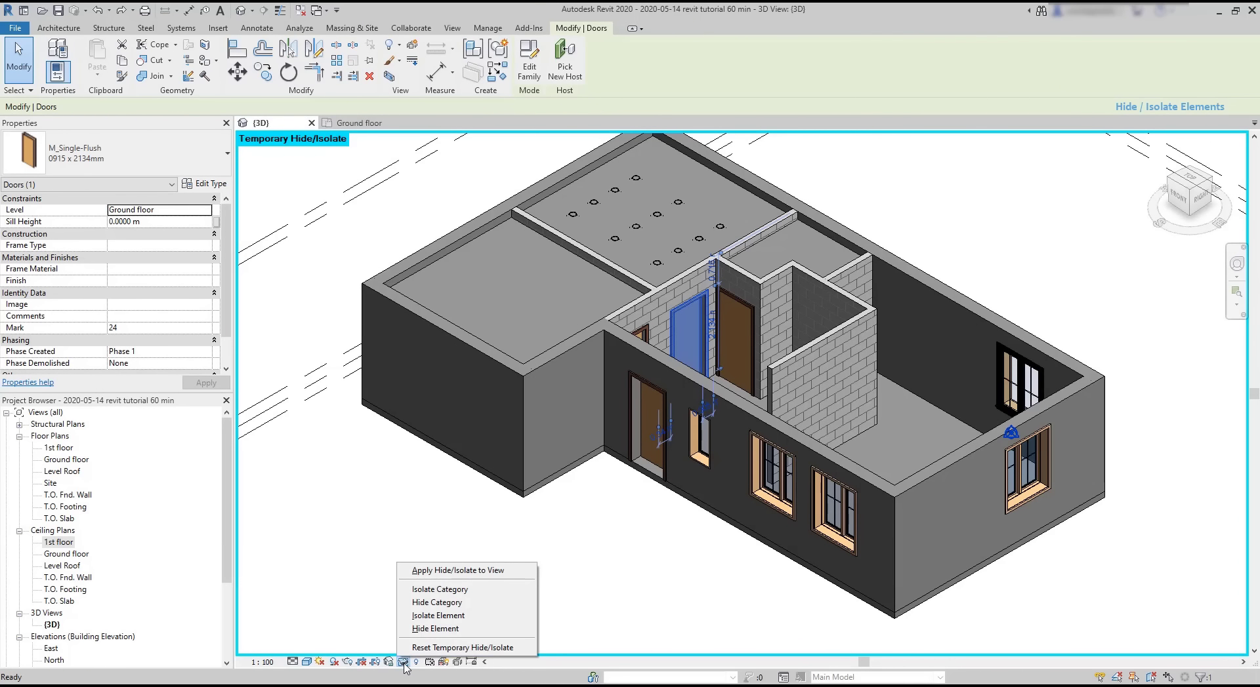
{"action": "left_click", "coordinate": [483, 590]}
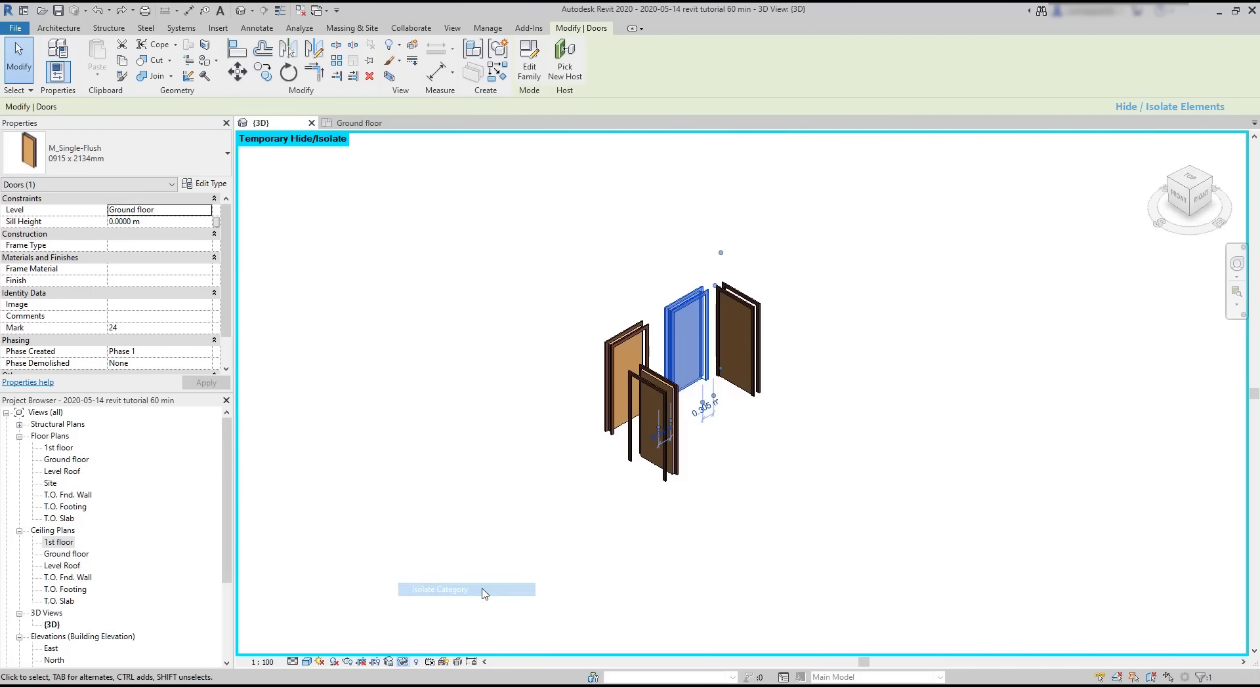
{"action": "left_click", "coordinate": [863, 529]}
{"action": "middle_click_drag", "start_coordinate": [849, 411], "coordinate": [869, 381], "text": "shift"}
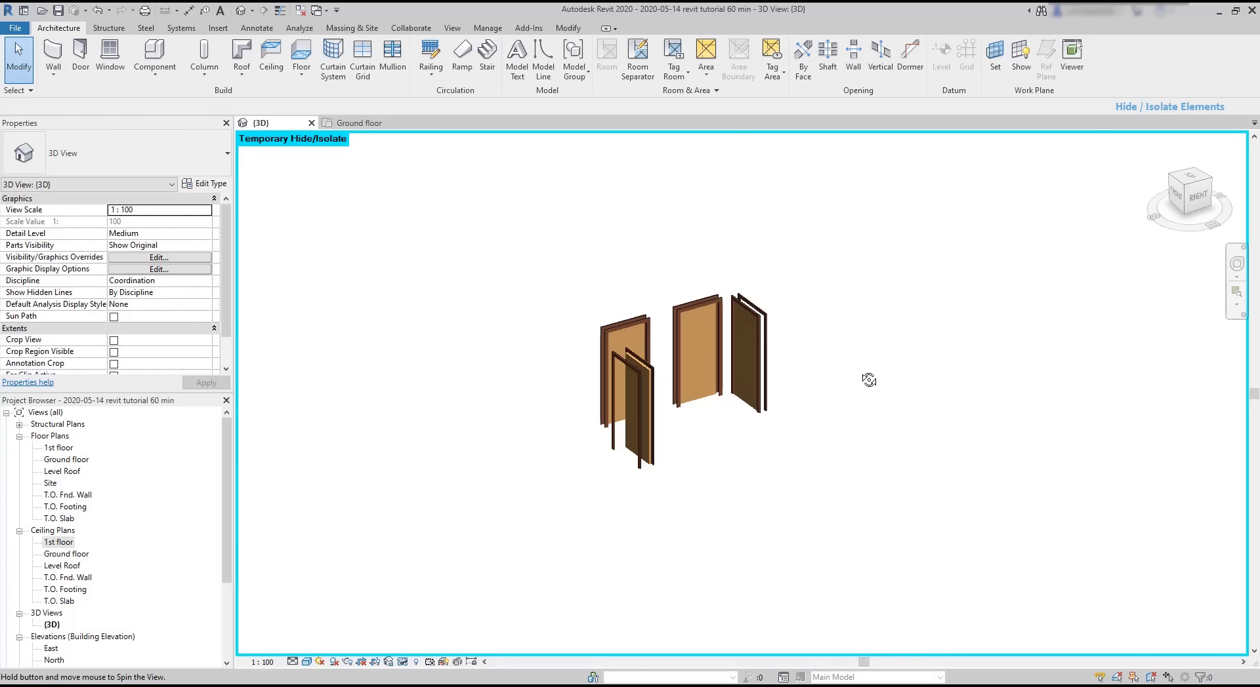
Step: Reset the temporary hide/isolate in the 3D view to bring back all elements
{"action": "key", "text": "h"}
{"action": "key", "text": "r"}
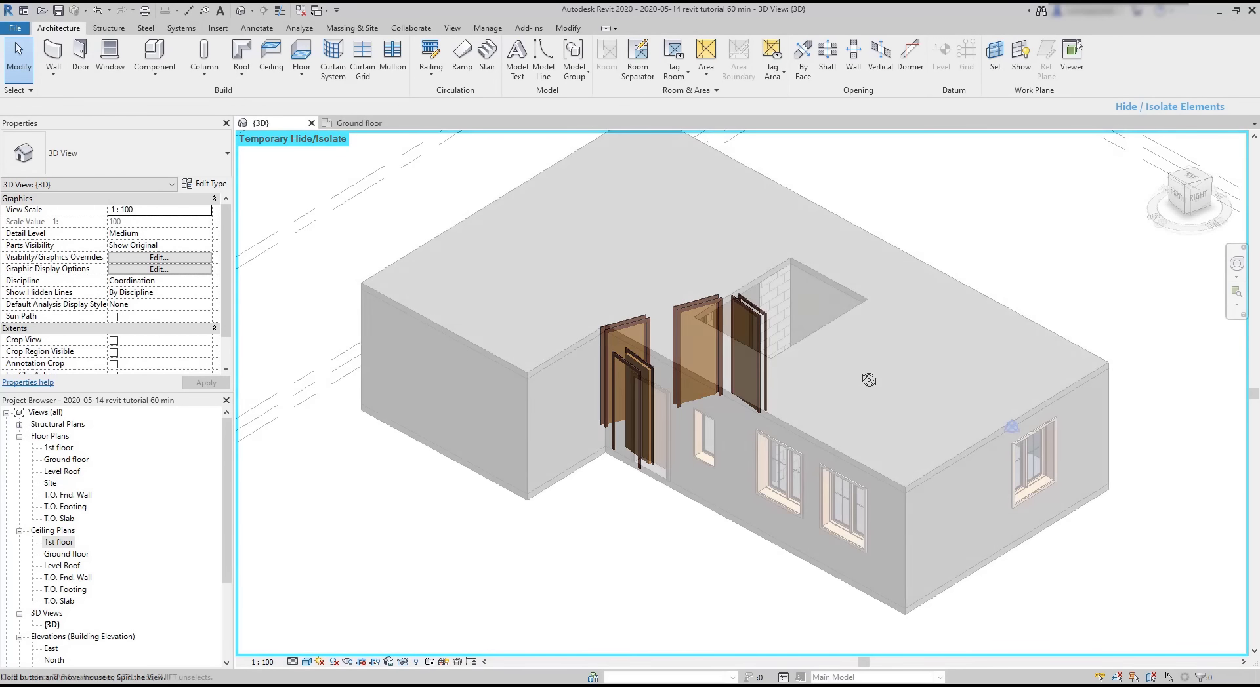
{"action": "scroll", "coordinate": [1011, 427], "scroll_direction": "up", "scroll_amount": 3}
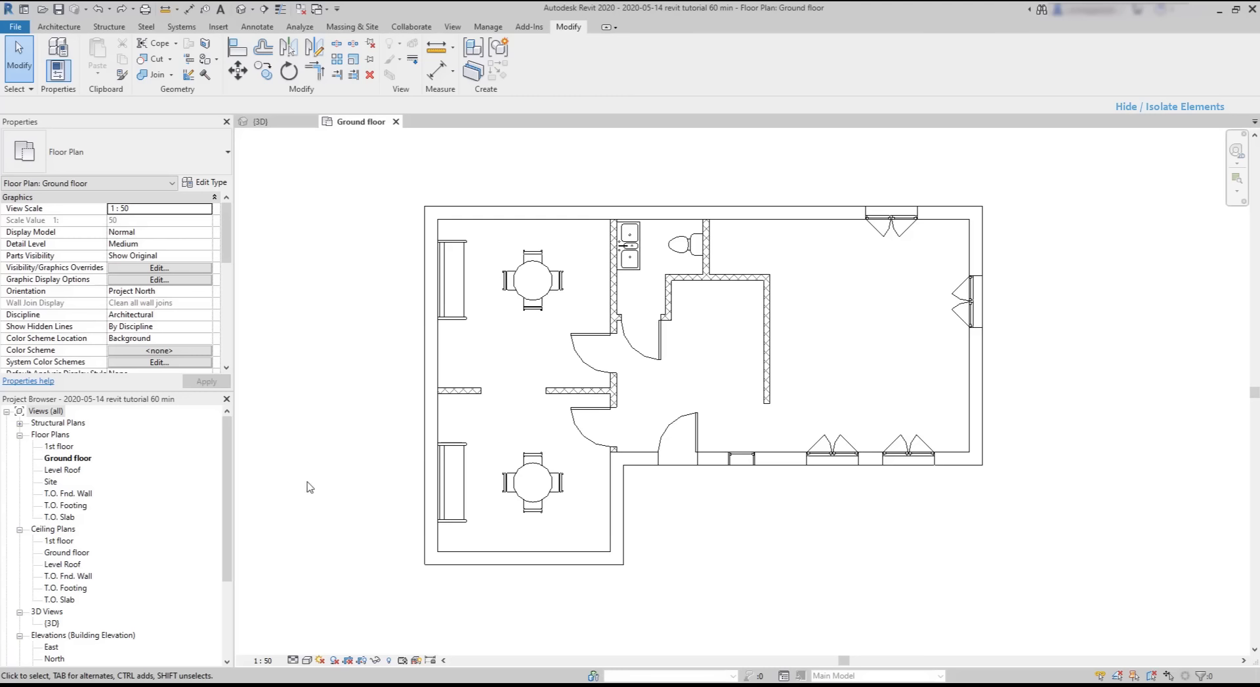
Step: Duplicate the Ground floor plan view without detailing
{"action": "right_click", "coordinate": [80, 459]}
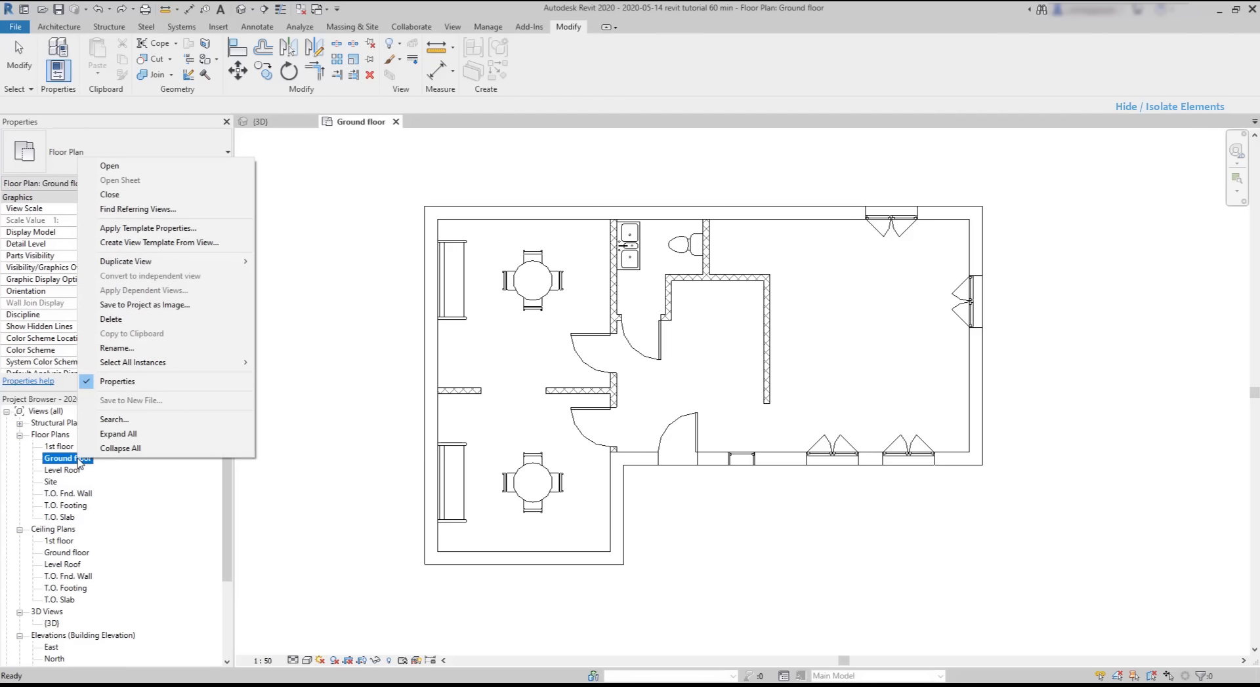
{"action": "mouse_move", "coordinate": [208, 265]}
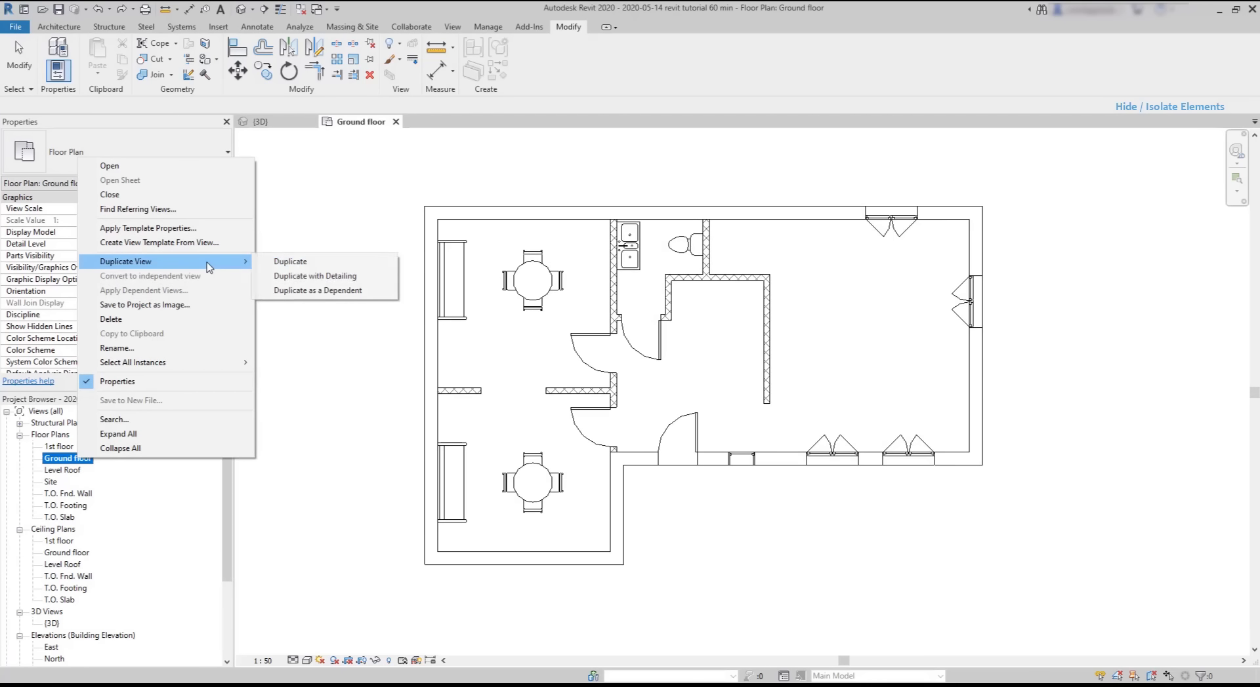
{"action": "left_click", "coordinate": [316, 263]}
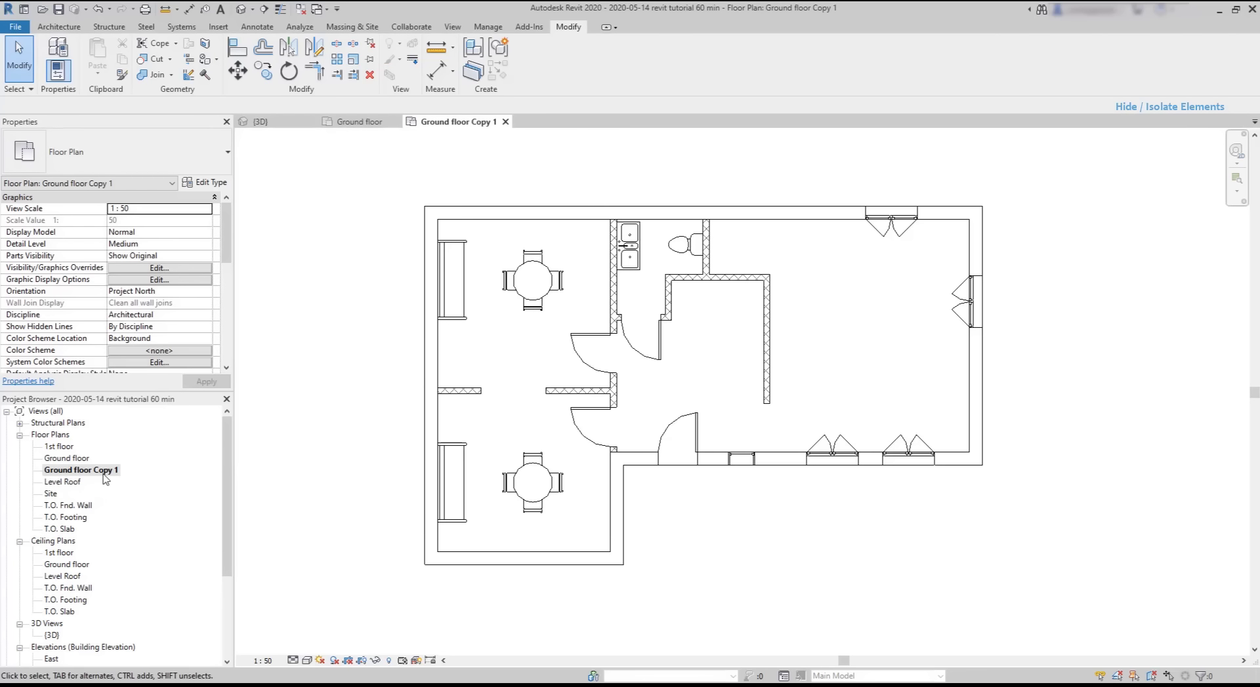
Step: Rename the duplicated floor plan view as "Ground floor w/o furniture"
{"action": "left_click", "coordinate": [104, 474]}
{"action": "left_click", "coordinate": [105, 472]}
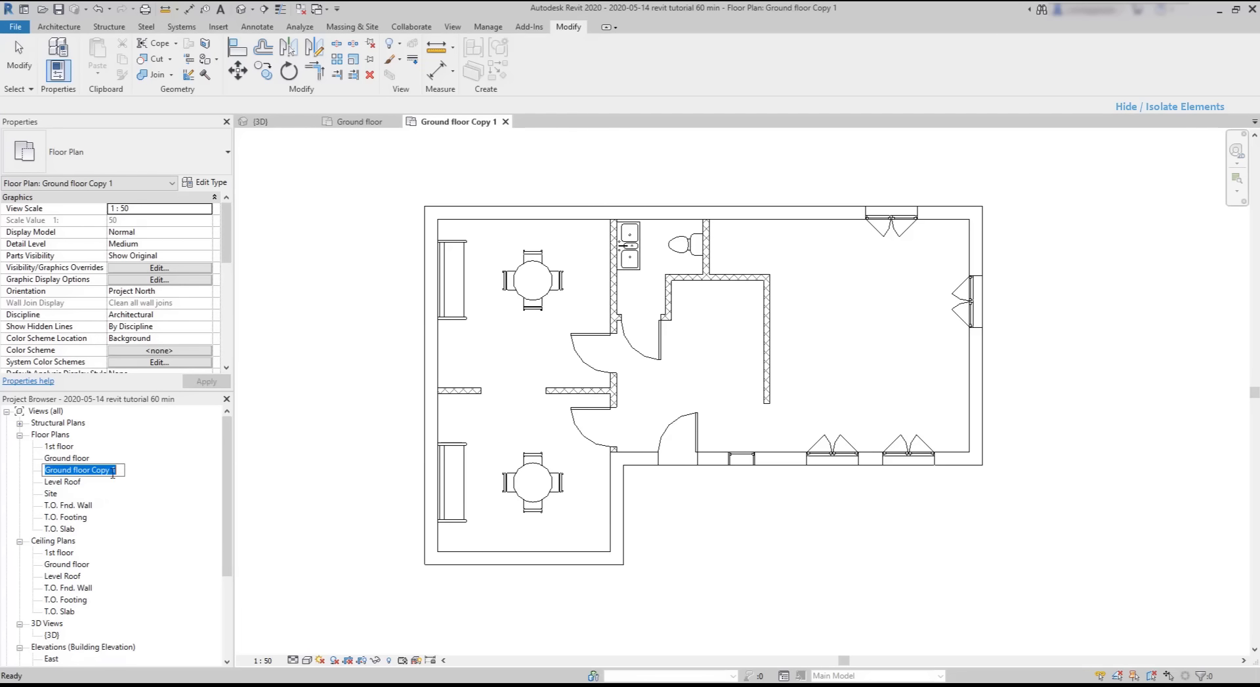
{"action": "left_click", "coordinate": [121, 471]}
{"action": "key", "text": "BackSpace"}
{"action": "key", "text": "BackSpace"}
{"action": "key", "text": "BackSpace"}
{"action": "key", "text": "BackSpace"}
{"action": "key", "text": "BackSpace"}
{"action": "key", "text": "BackSpace"}
{"action": "key", "text": "BackSpace"}
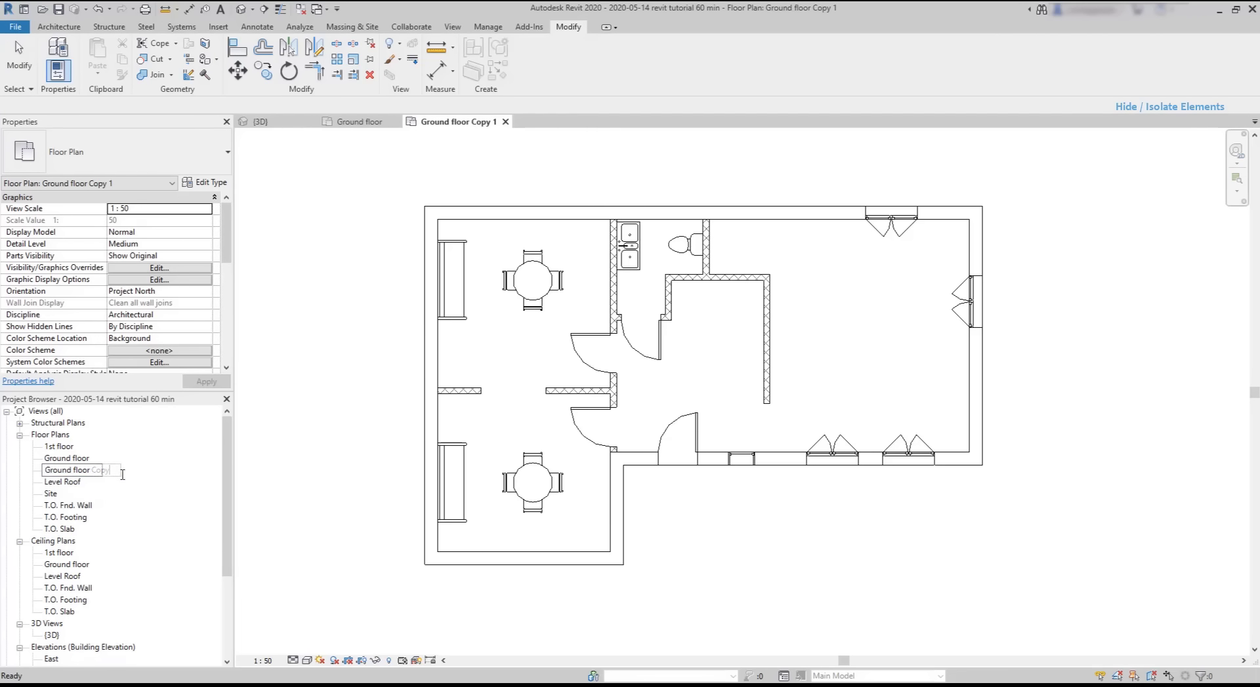
{"action": "type", "text": "w/o furniture"}
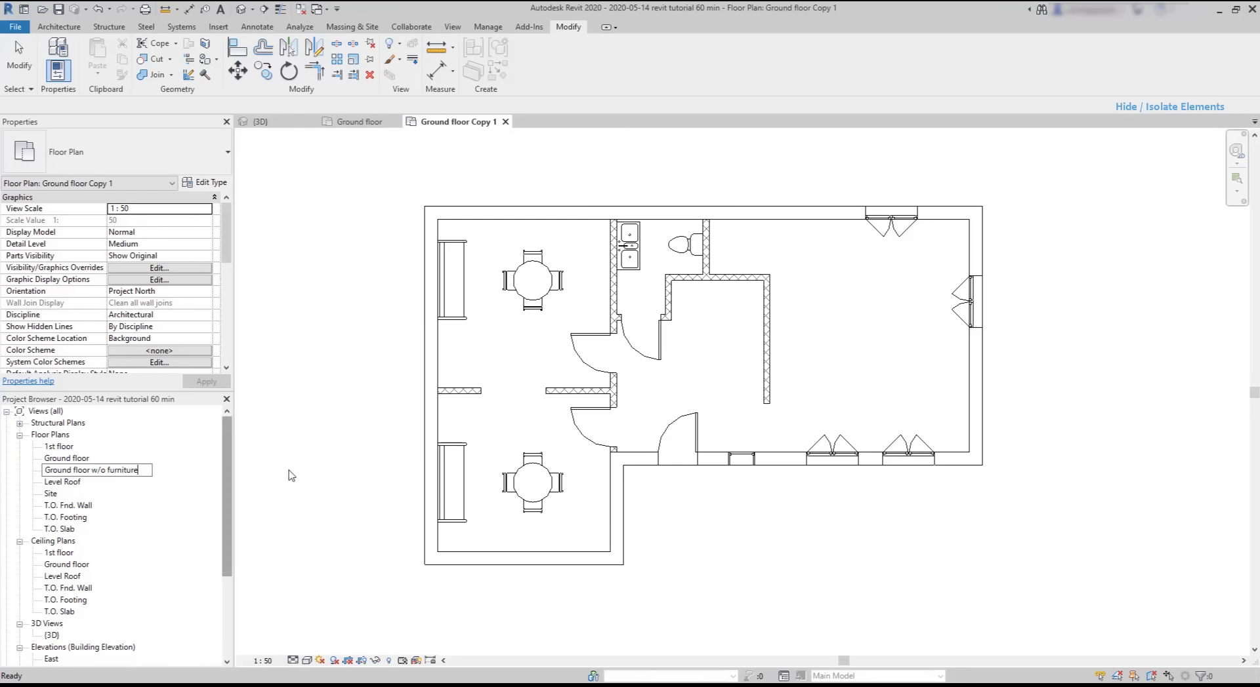
{"action": "left_click", "coordinate": [293, 472]}
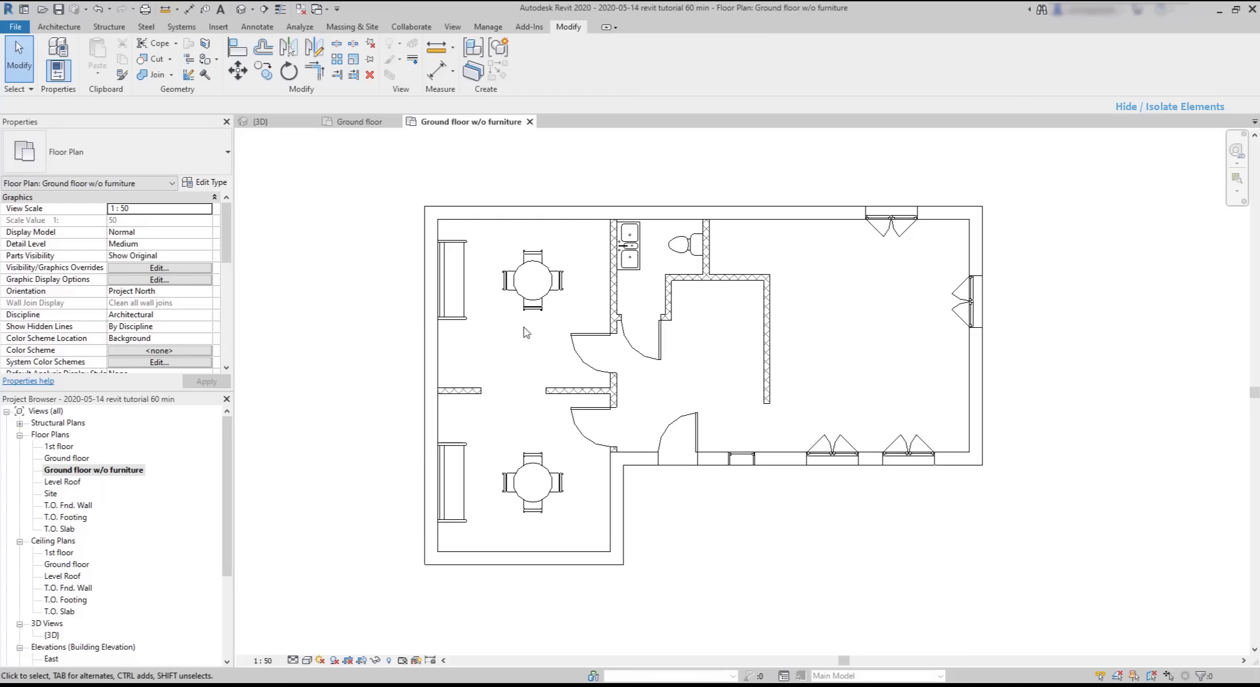
Step: Hide only the upper round dining table in the Ground floor w/o furniture plan using Hide in View by element
{"action": "left_click", "coordinate": [538, 295]}
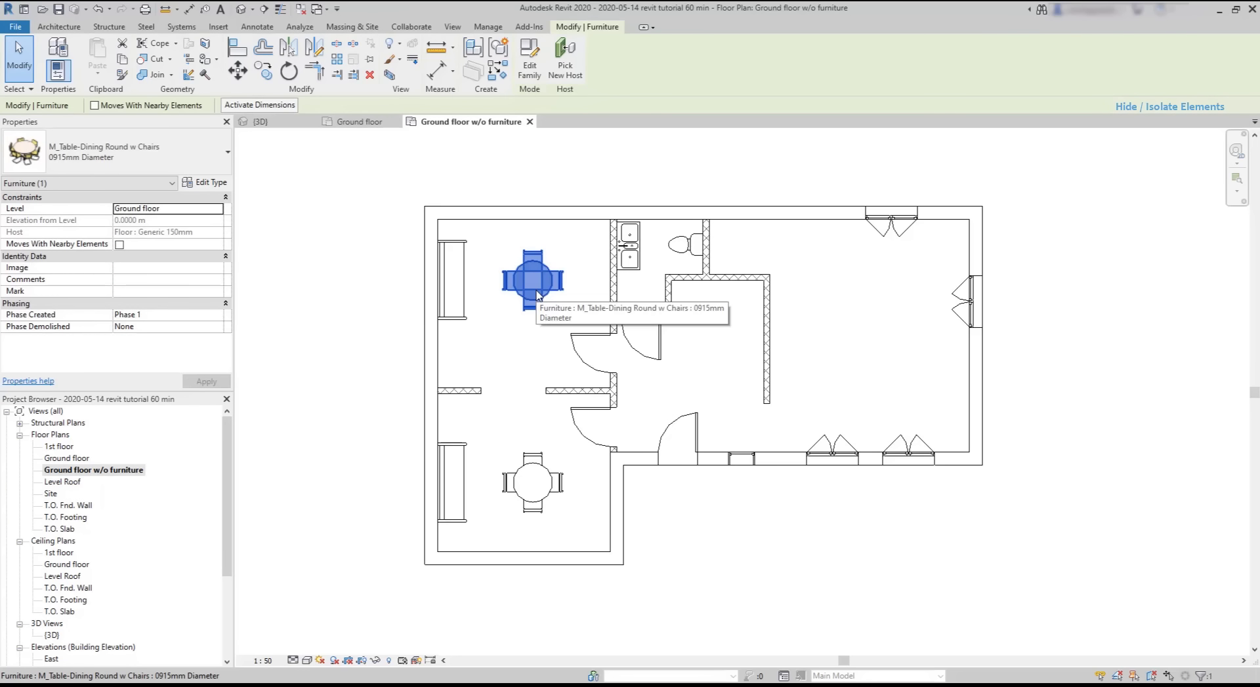
{"action": "right_click", "coordinate": [537, 291]}
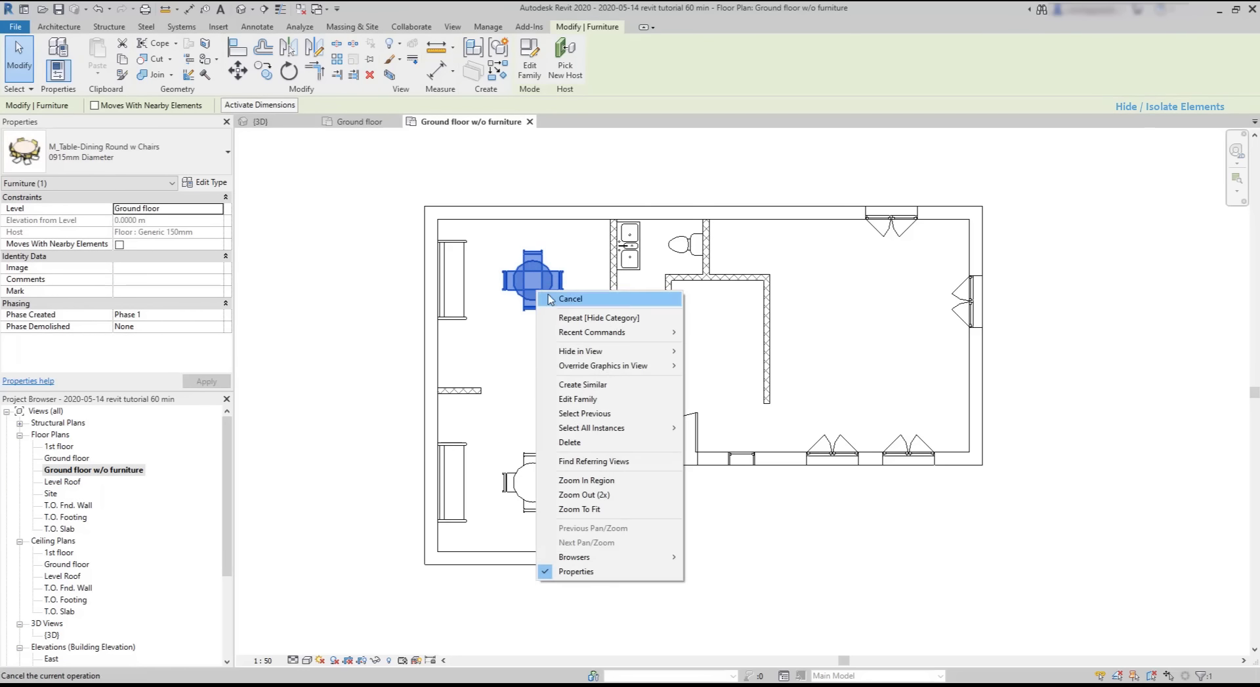
{"action": "mouse_move", "coordinate": [626, 355]}
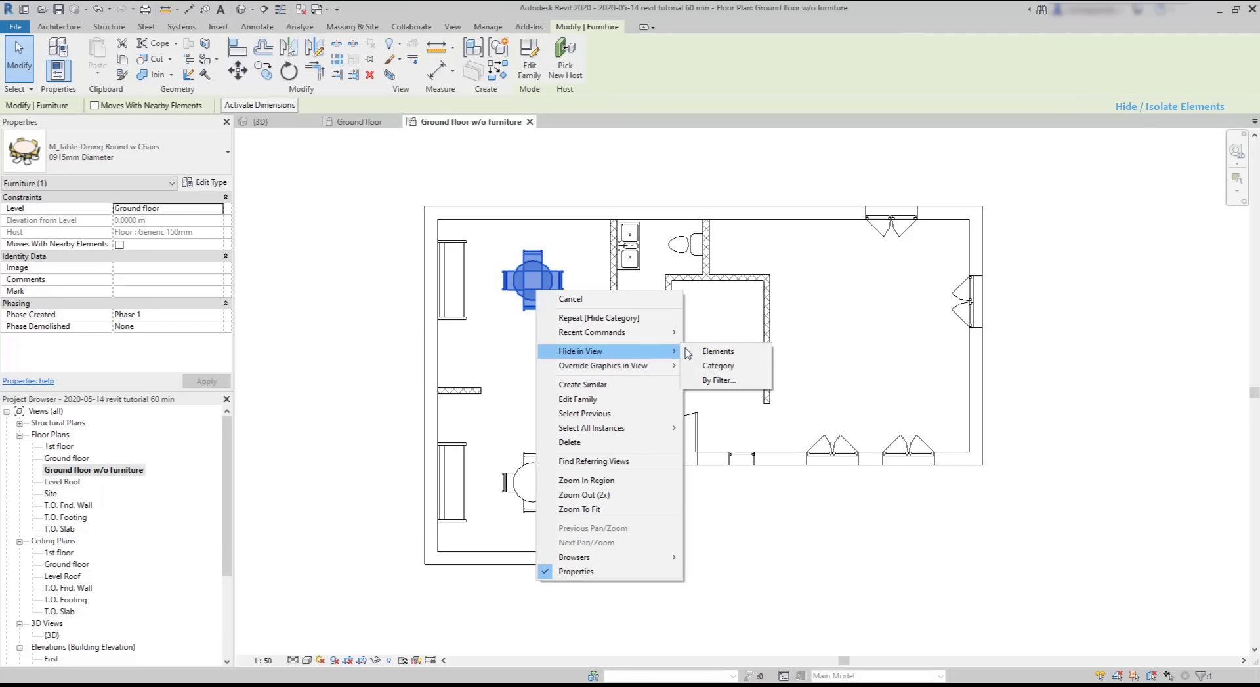
{"action": "left_click", "coordinate": [718, 351]}
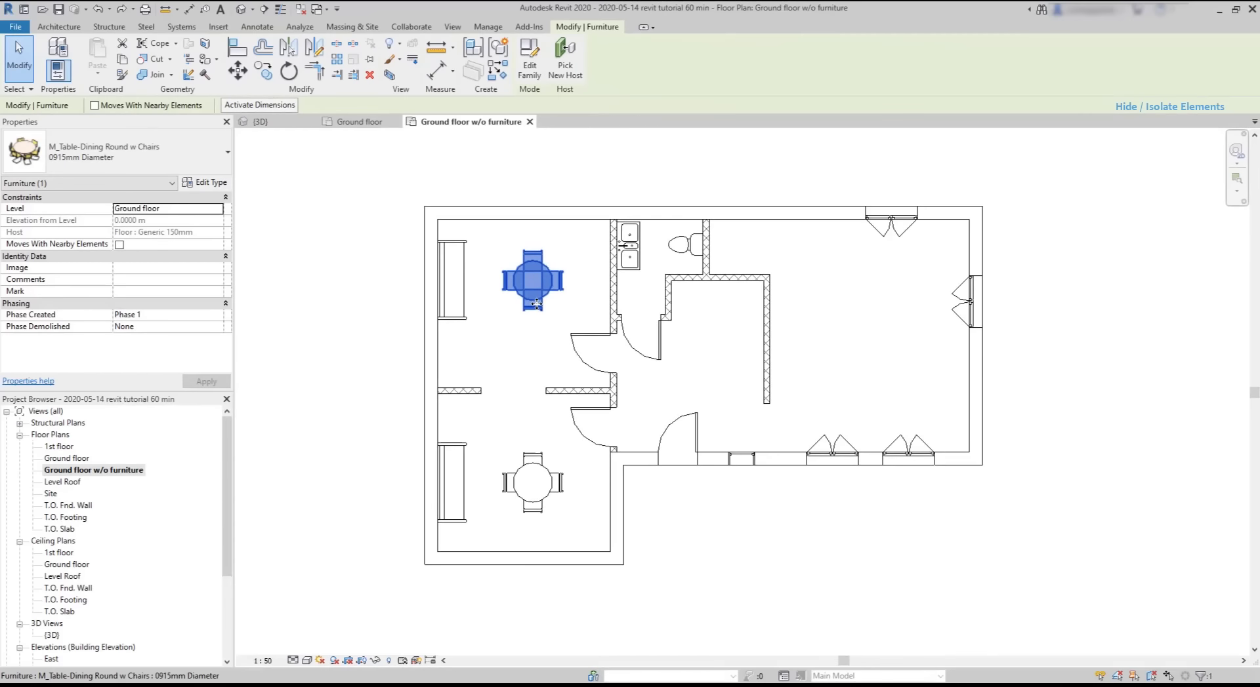
Step: Hide the whole furniture category in the Ground floor w/o furniture plan, based on the selected dining table
{"action": "right_click", "coordinate": [537, 304]}
{"action": "mouse_move", "coordinate": [656, 365]}
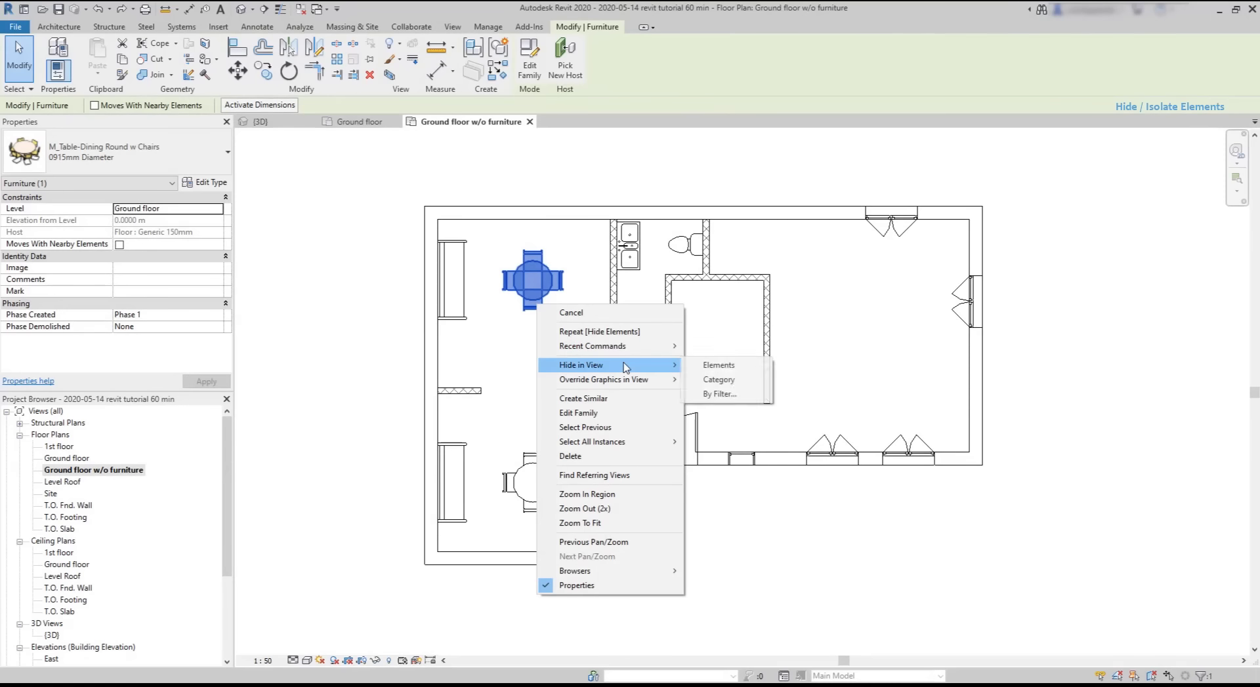
{"action": "left_click", "coordinate": [719, 379]}
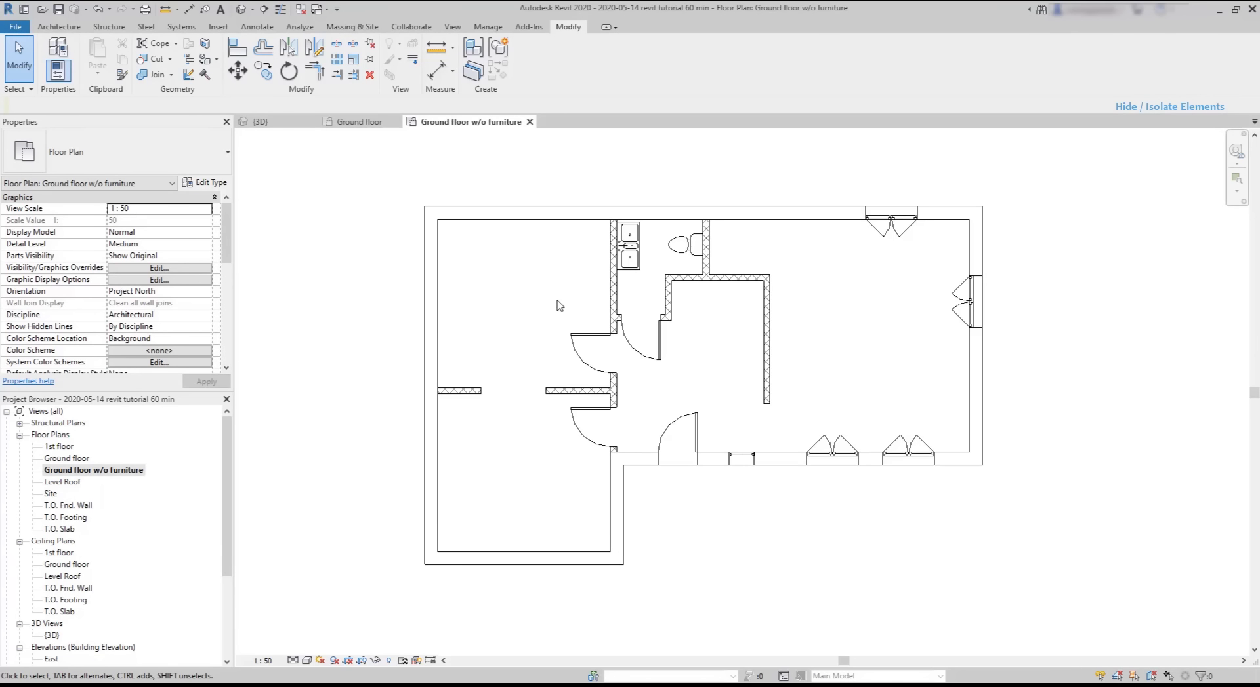
Step: Hide the whole plumbing fixtures category in the plan, based on the kitchen sink
{"action": "left_click", "coordinate": [638, 261]}
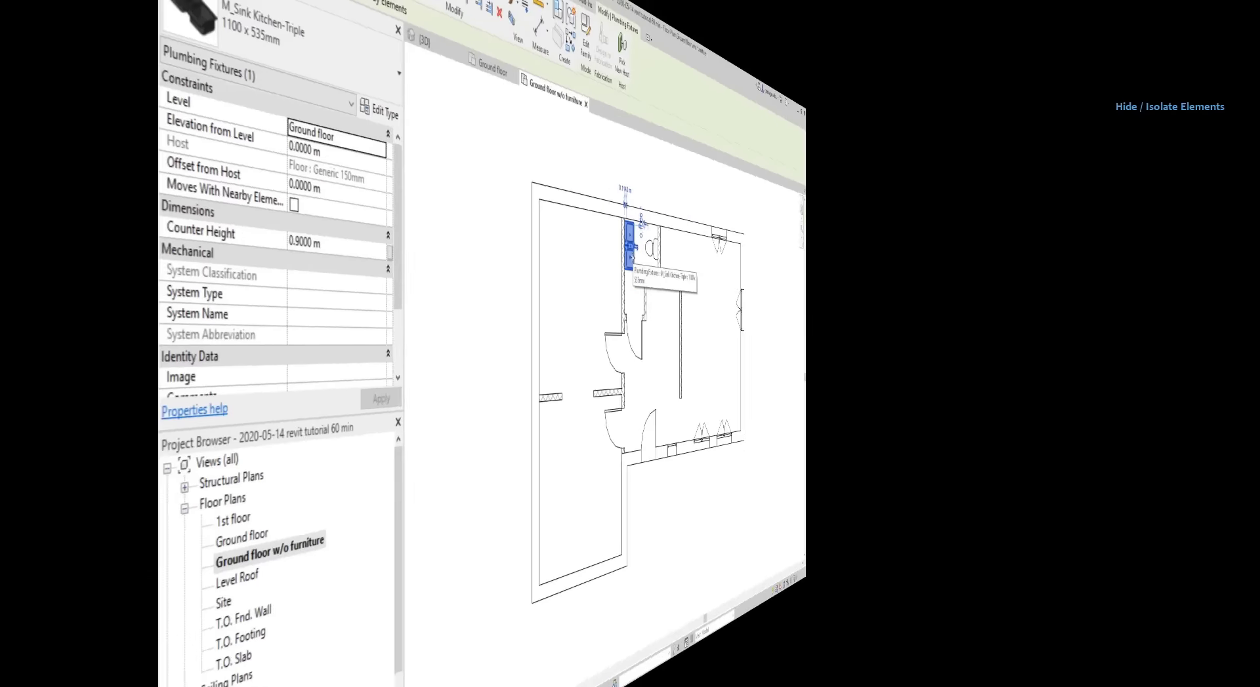
{"action": "right_click", "coordinate": [688, 289]}
{"action": "mouse_move", "coordinate": [728, 328]}
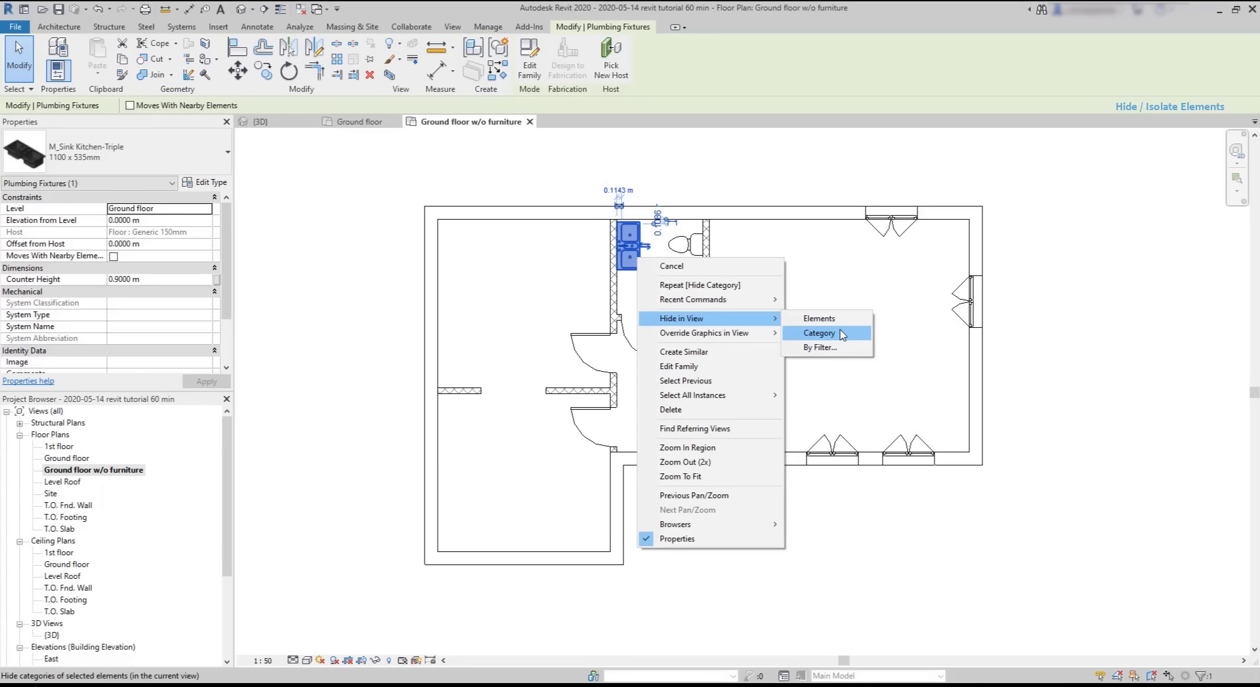
{"action": "left_click", "coordinate": [833, 334]}
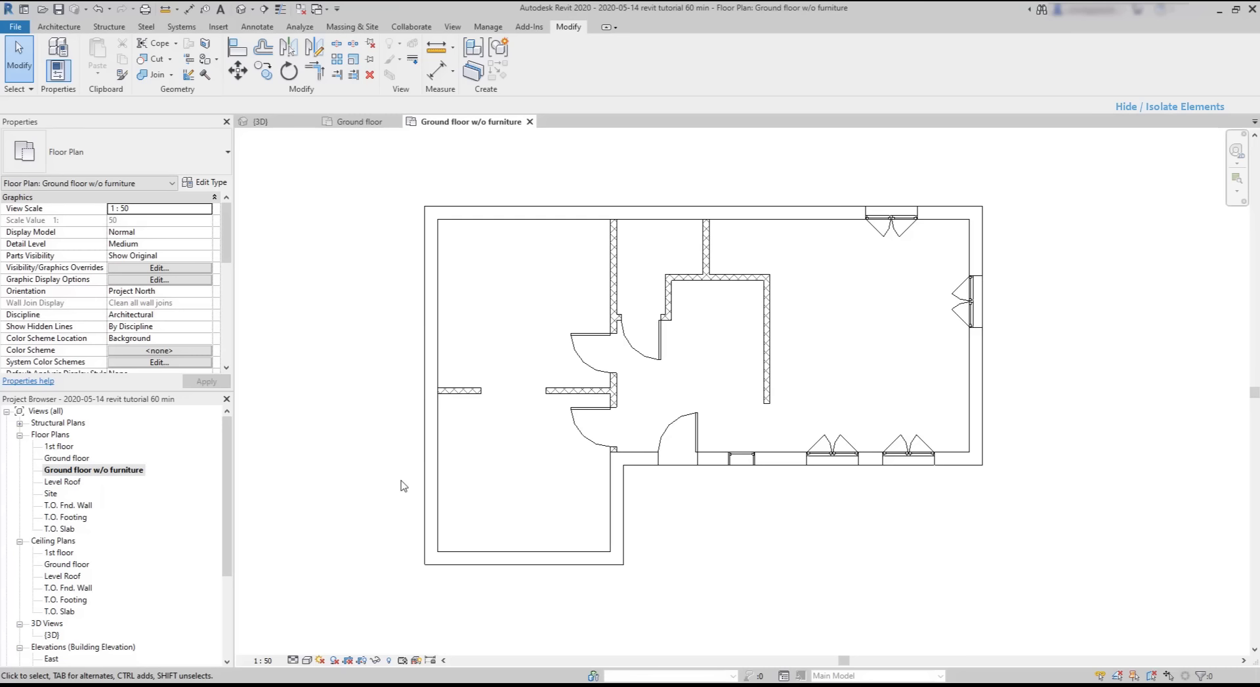
Step: Turn on Reveal Hidden Elements in the Ground floor w/o furniture plan
{"action": "left_click", "coordinate": [389, 660]}
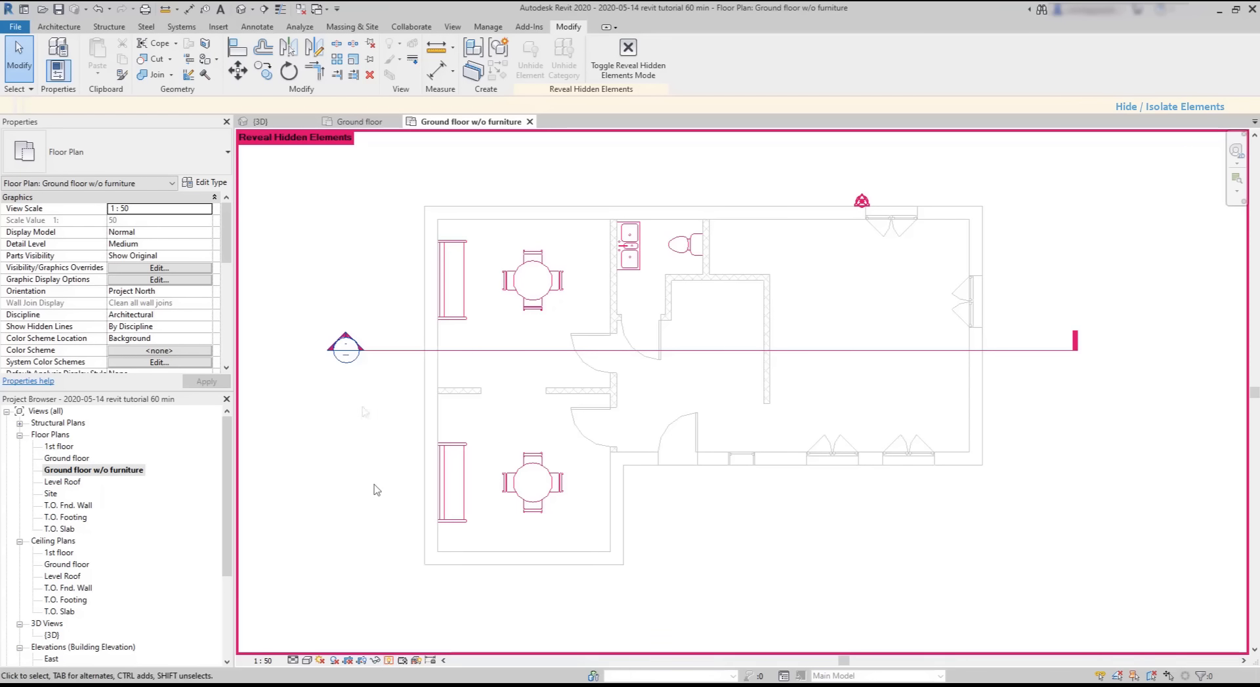
Step: Unhide the whole furniture category in the plan, based on the upper dining table, and turn off Reveal Hidden Elements
{"action": "left_click", "coordinate": [522, 297]}
{"action": "right_click", "coordinate": [521, 297]}
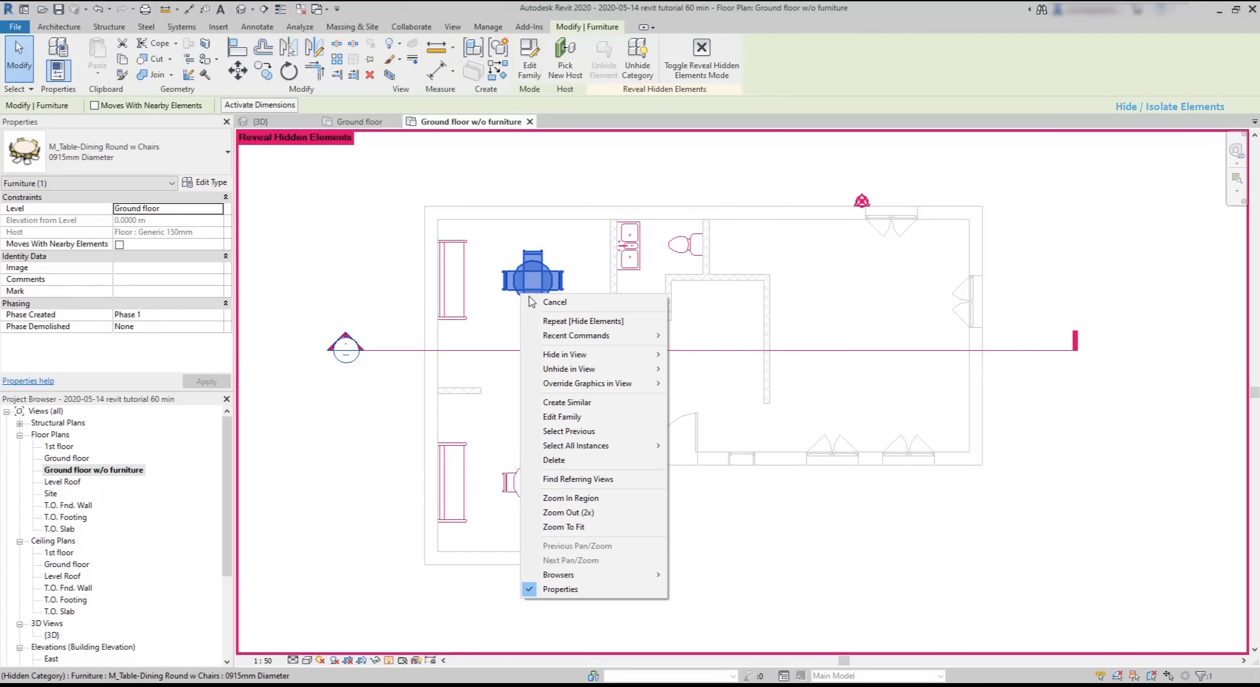
{"action": "mouse_move", "coordinate": [623, 373]}
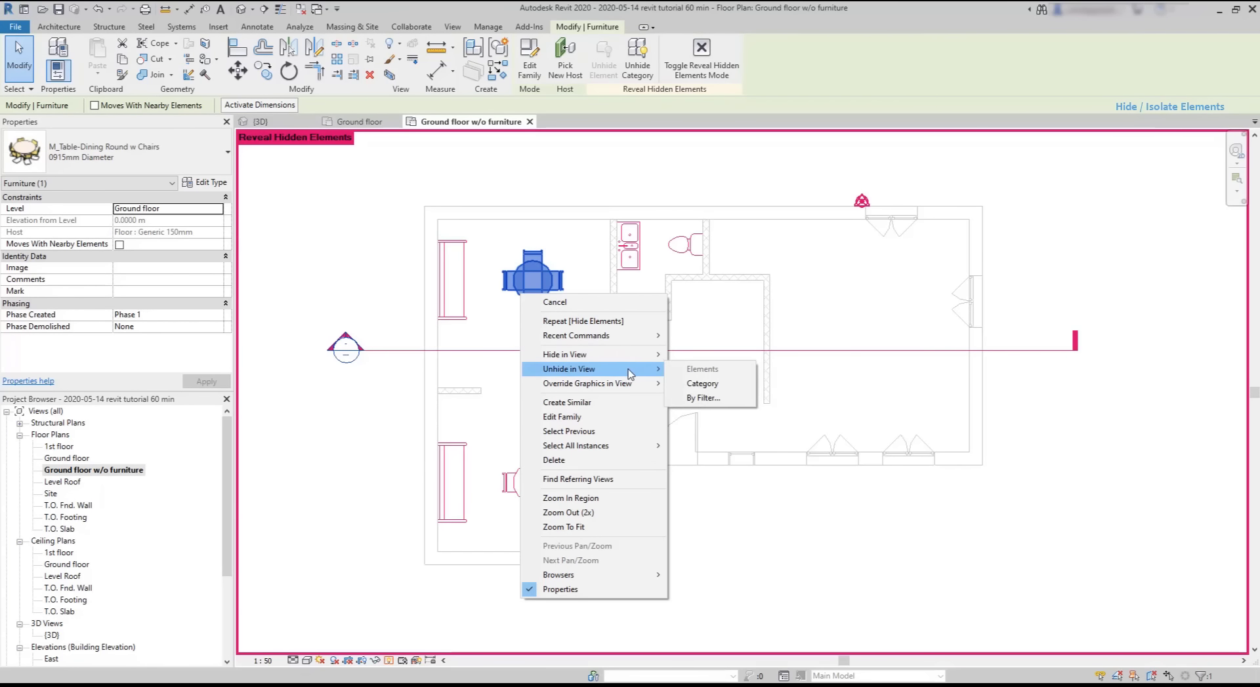
{"action": "left_click", "coordinate": [696, 385]}
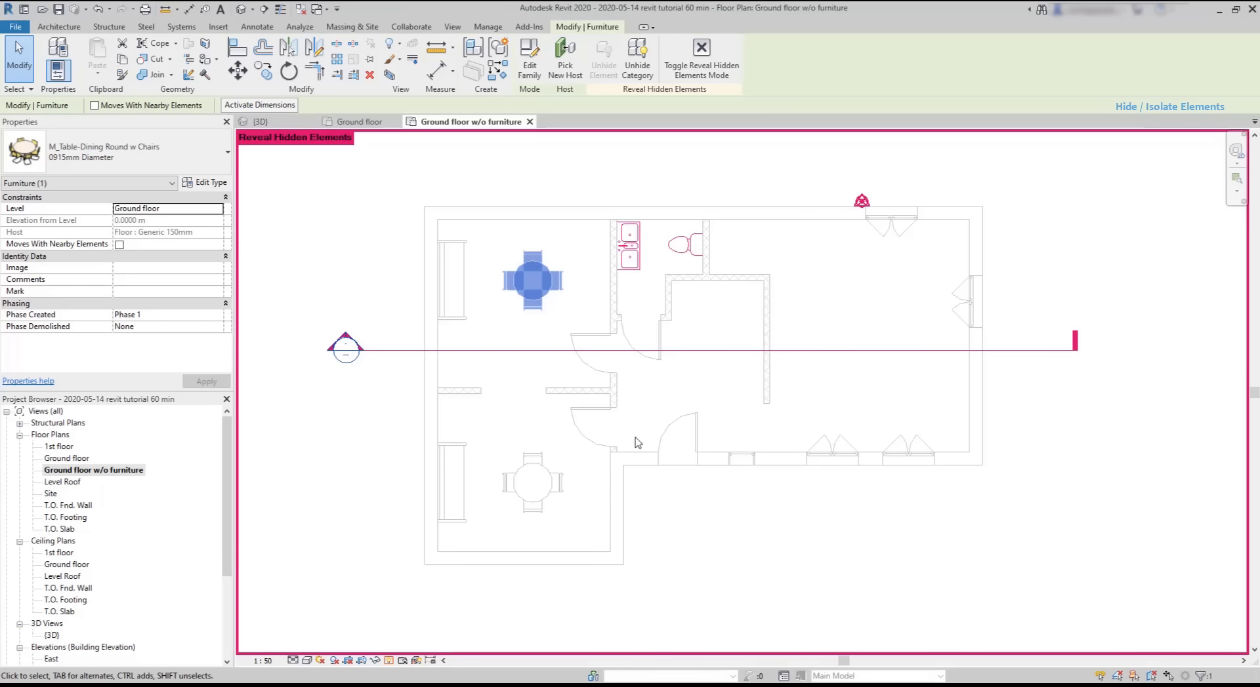
{"action": "left_click", "coordinate": [389, 662]}
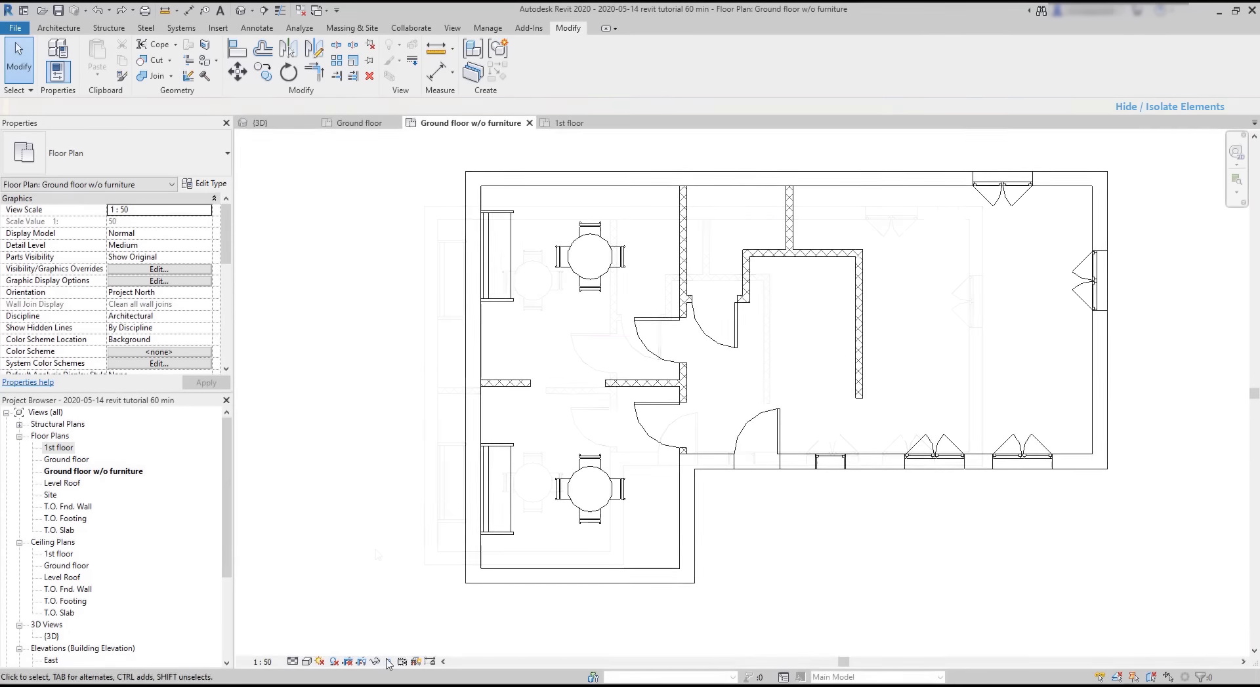
Step: Unhide the whole plumbing fixtures category in the Ground floor w/o furniture plan, based on the kitchen sink
{"action": "right_click", "coordinate": [698, 240]}
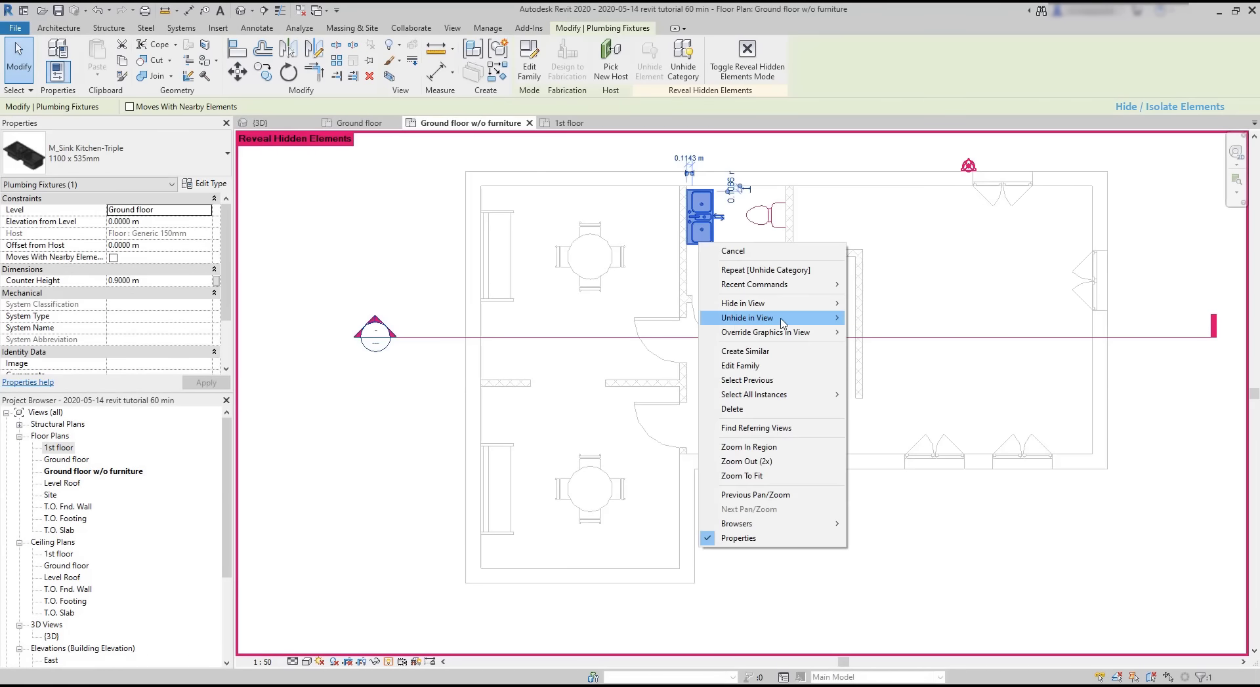
{"action": "left_click", "coordinate": [900, 334]}
{"action": "left_click", "coordinate": [876, 392]}
{"action": "key", "text": "ctrl+Left"}
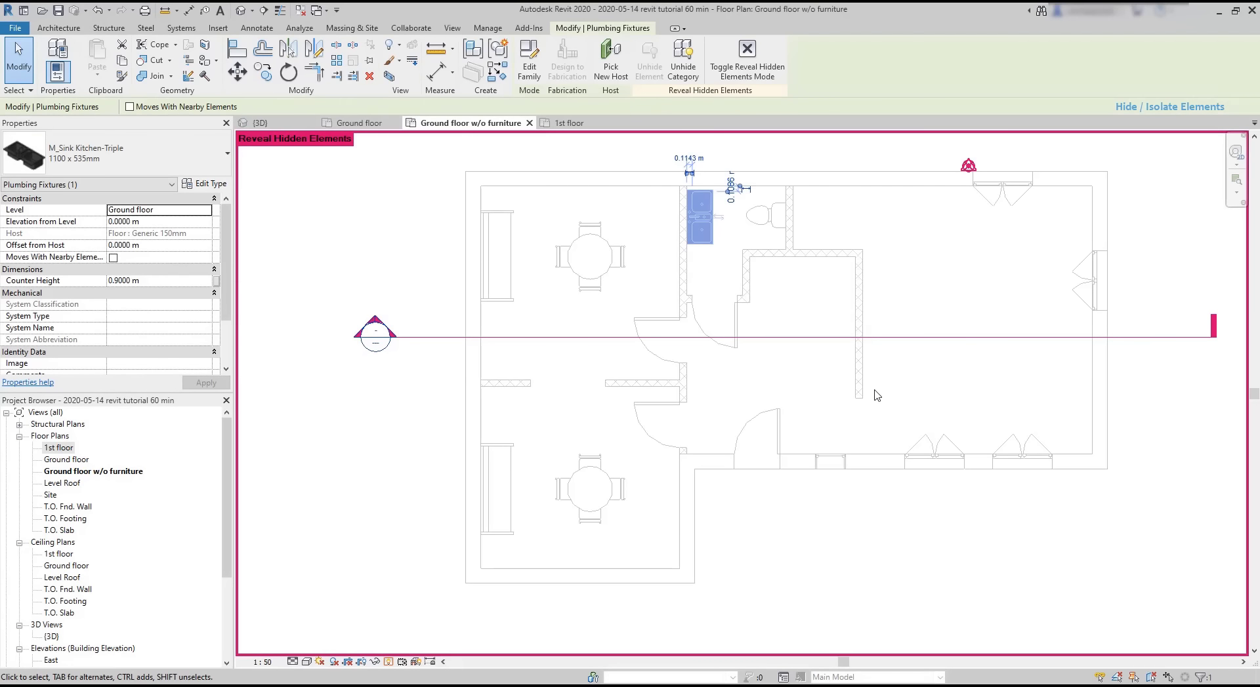
{"action": "left_click", "coordinate": [877, 391]}
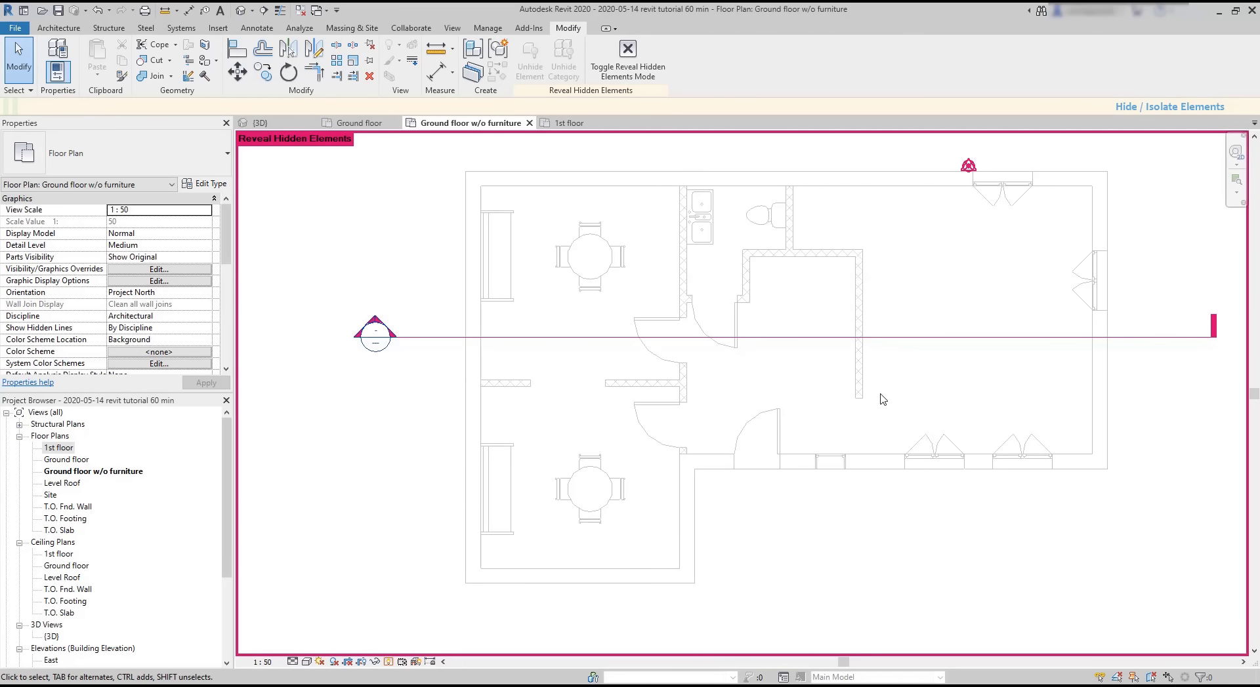
Step: Unhide the section line by element in the plan and leave Reveal Hidden Elements mode
{"action": "left_click", "coordinate": [945, 338]}
{"action": "right_click", "coordinate": [945, 341]}
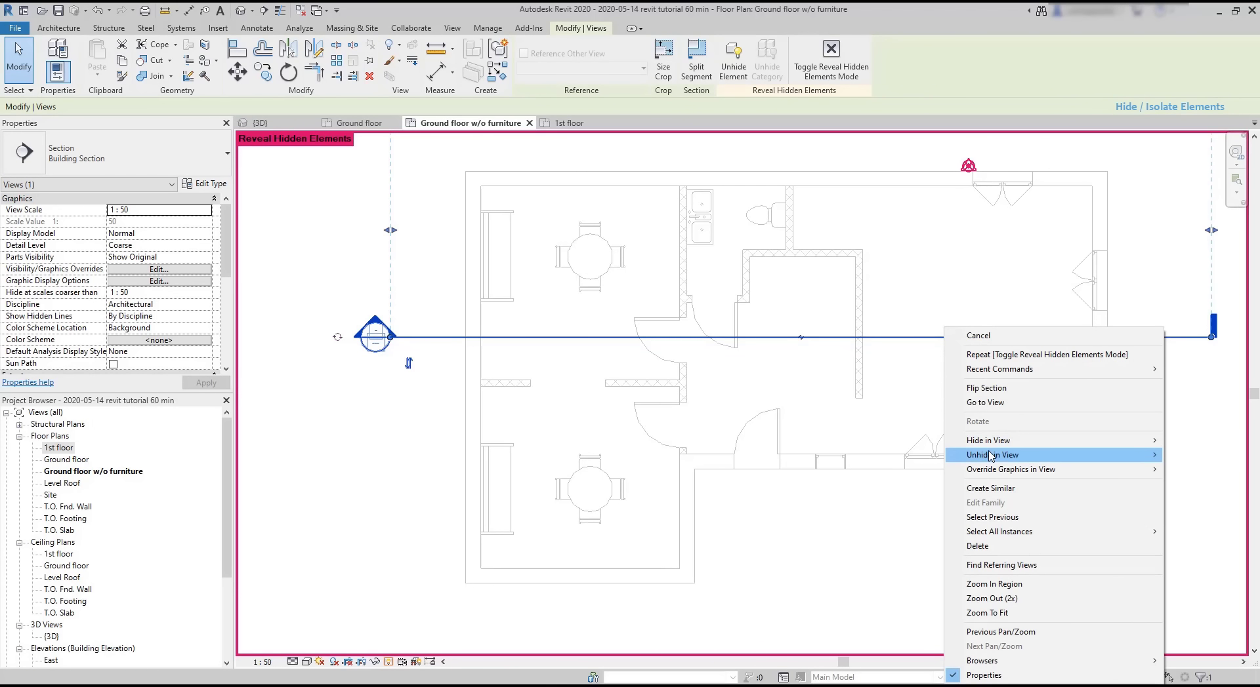
{"action": "mouse_move", "coordinate": [992, 455]}
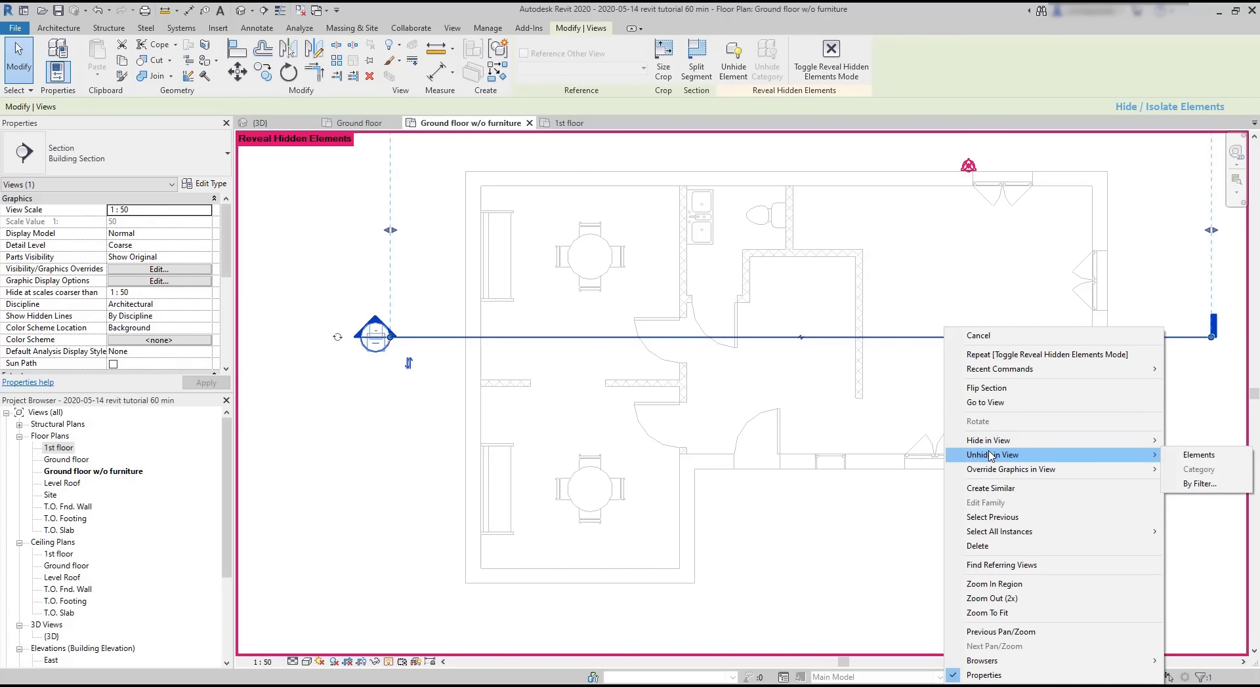
{"action": "left_click", "coordinate": [1195, 456]}
{"action": "left_click", "coordinate": [974, 410]}
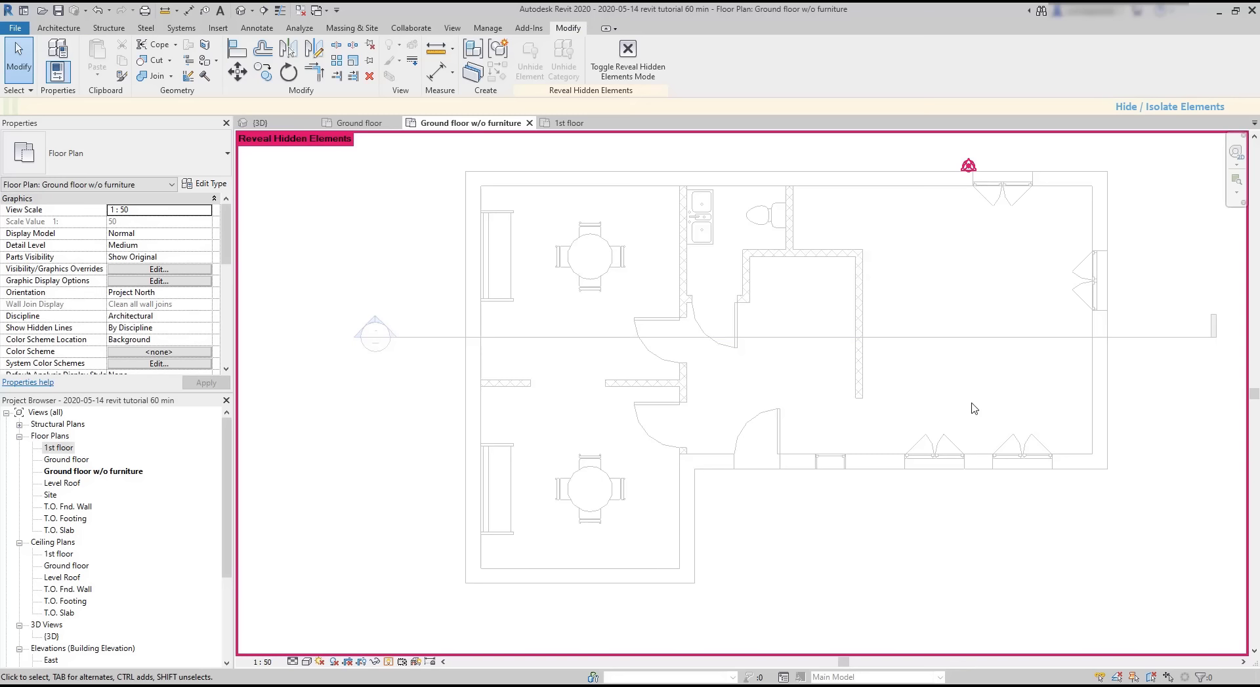
{"action": "left_click", "coordinate": [388, 662]}
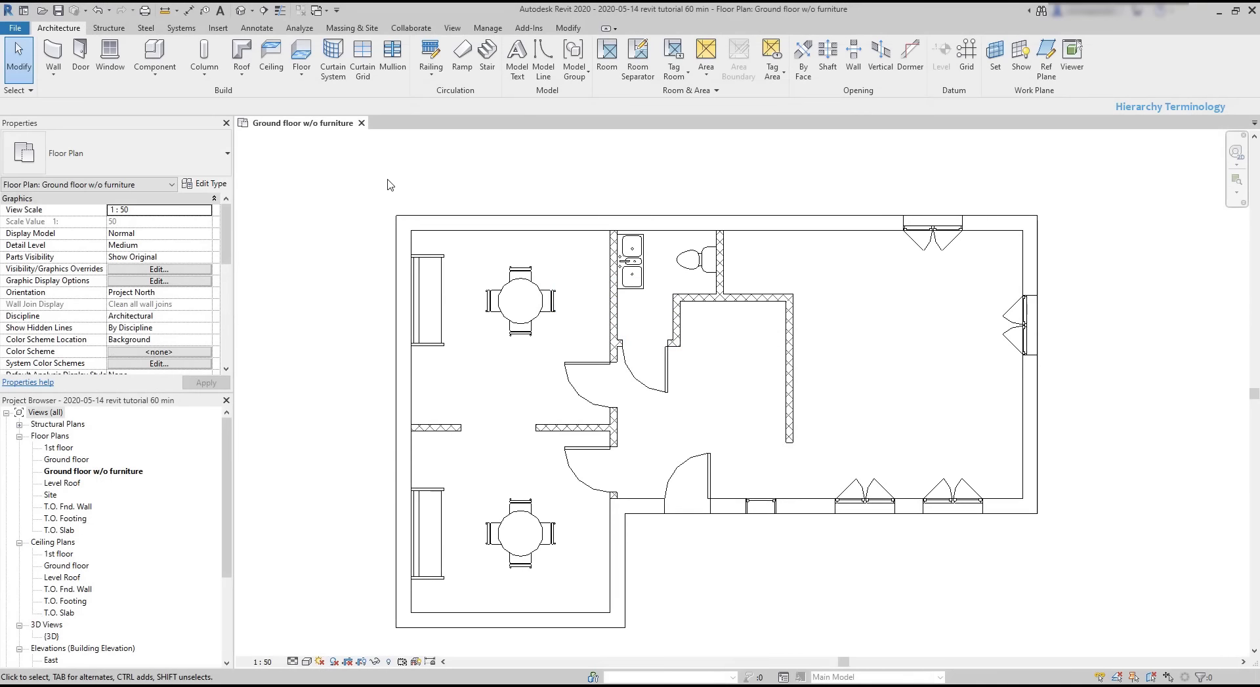
Step: Start the Window tool and examine the loaded window families and their types
{"action": "left_click", "coordinate": [111, 50]}
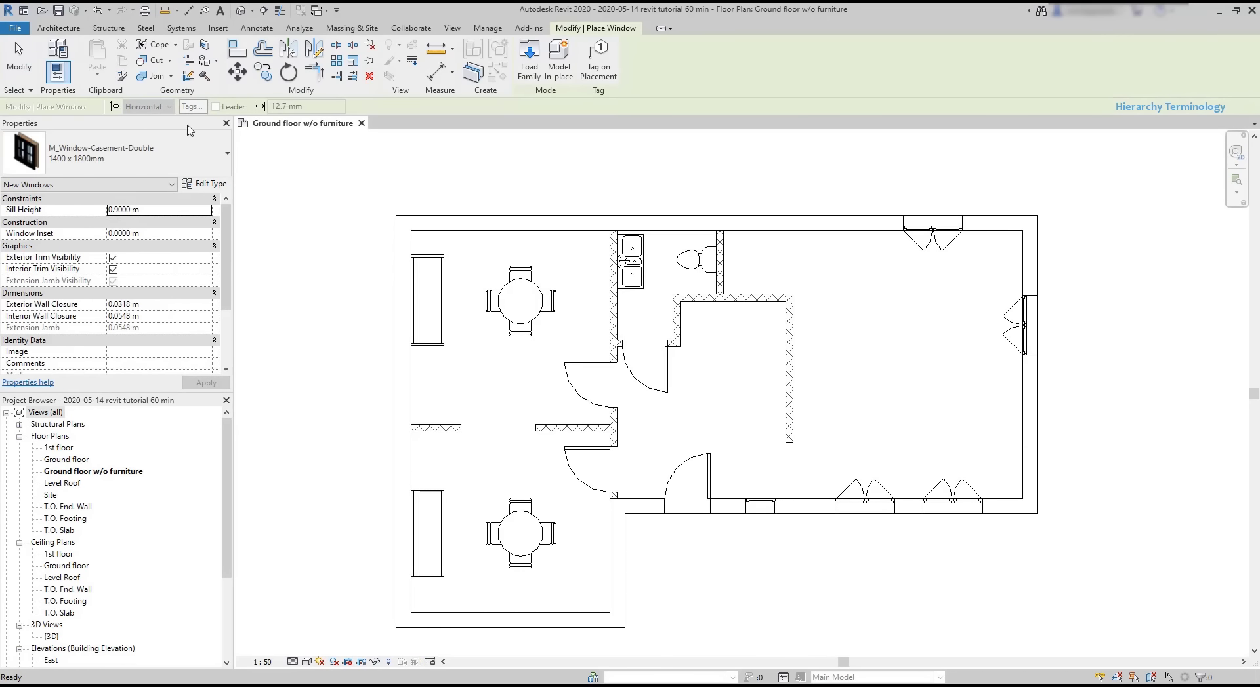
{"action": "left_click", "coordinate": [218, 163]}
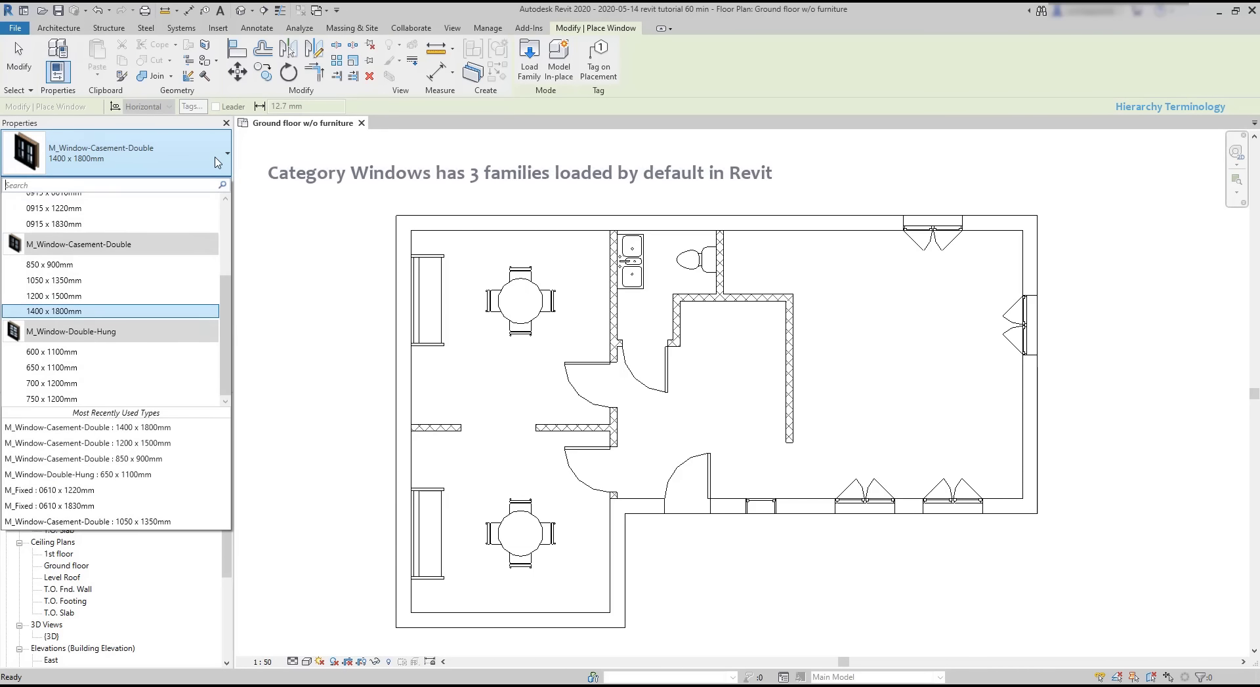
{"action": "scroll", "coordinate": [186, 216], "scroll_direction": "up", "scroll_amount": 5}
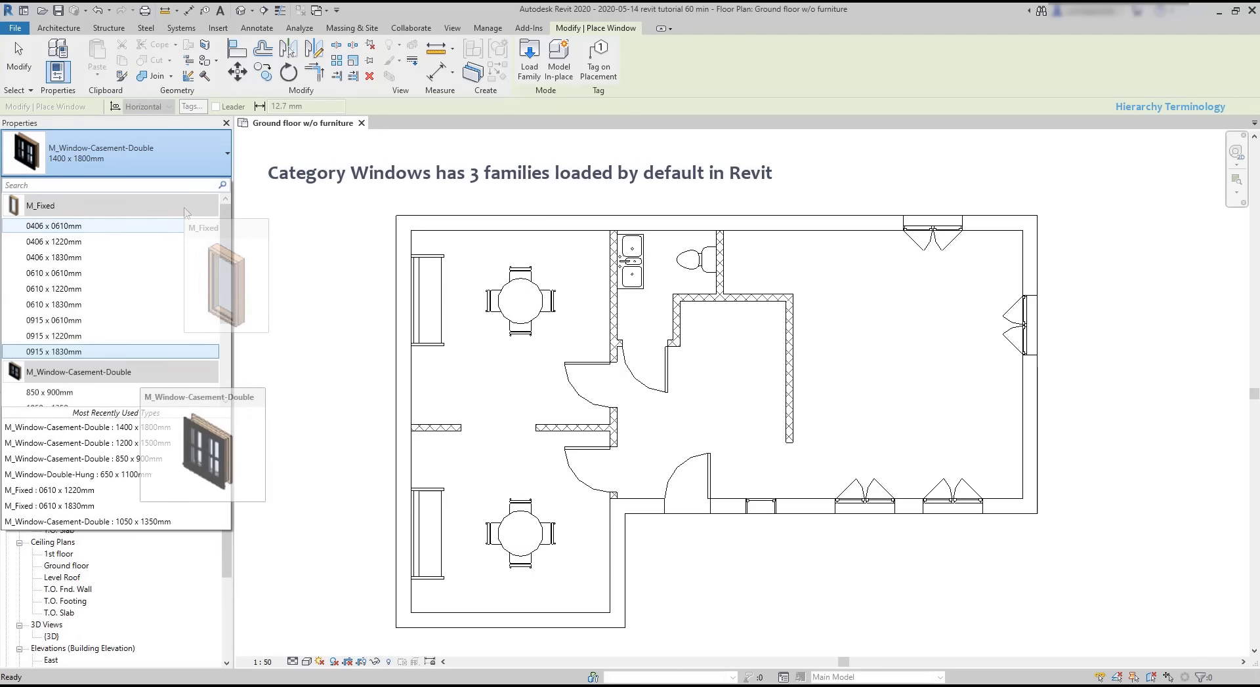
{"action": "scroll", "coordinate": [166, 341], "scroll_direction": "down", "scroll_amount": 3}
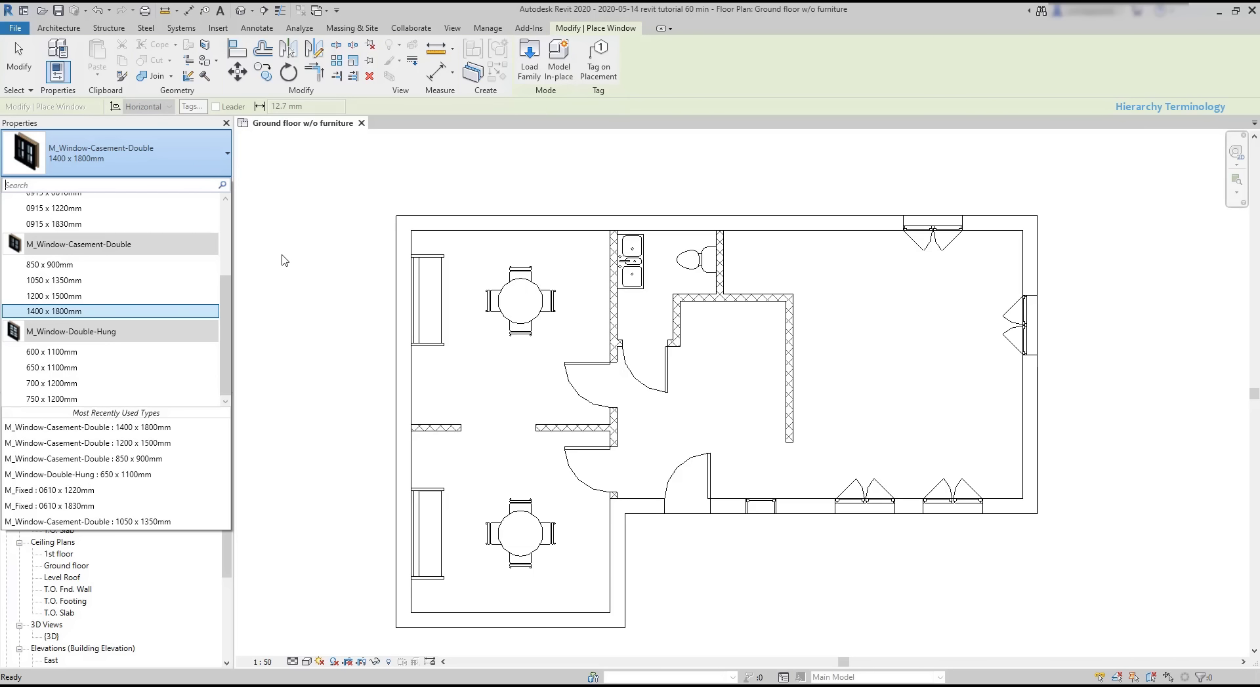
Step: Start loading a family and browse from the Sinks folder to the library's Windows folder
{"action": "left_click", "coordinate": [531, 62]}
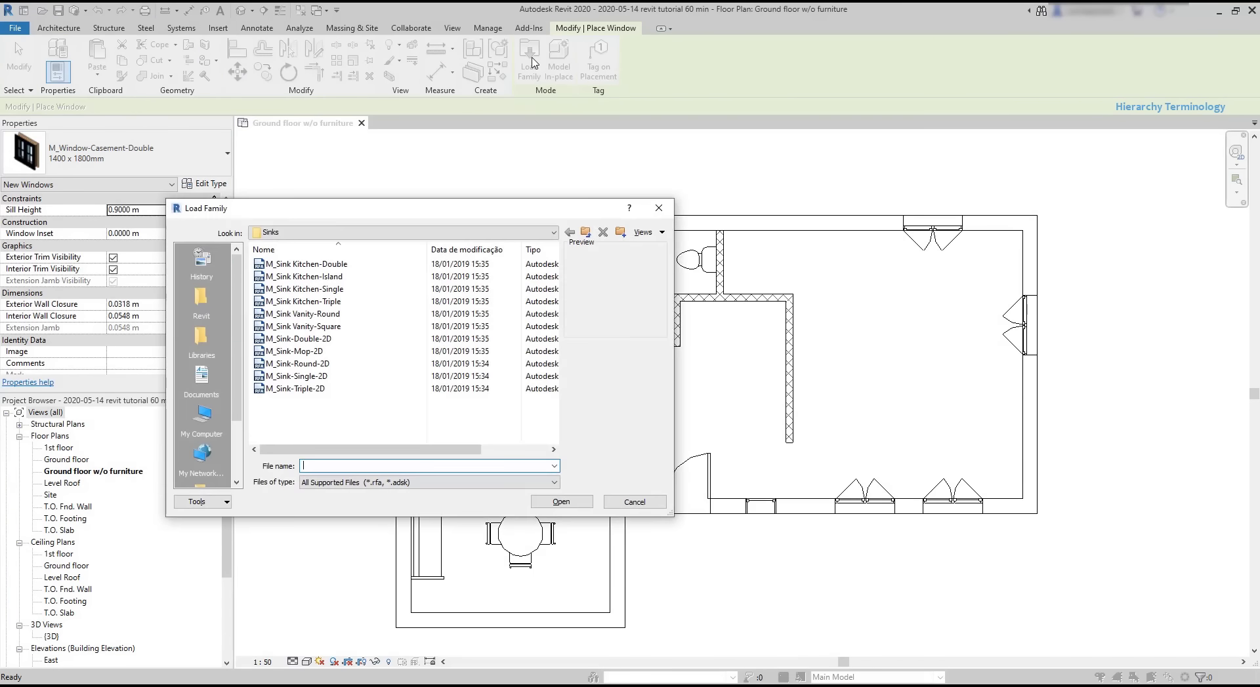
{"action": "left_click", "coordinate": [585, 233]}
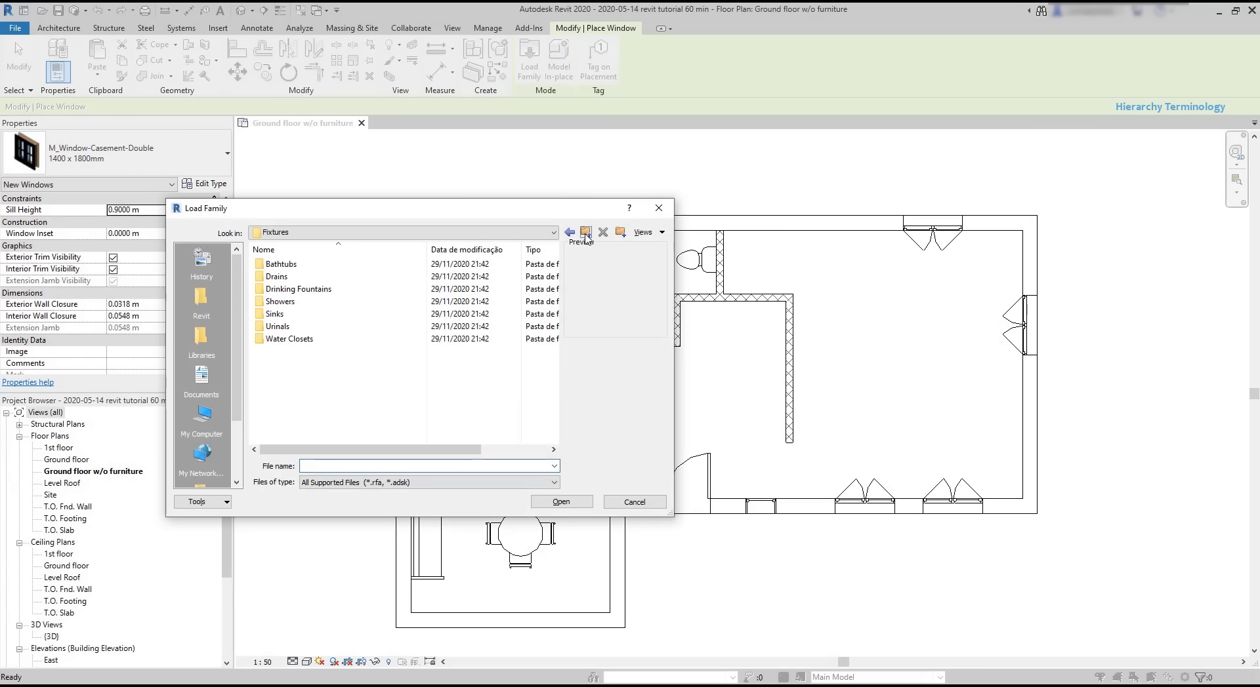
{"action": "left_click", "coordinate": [585, 233]}
{"action": "left_click", "coordinate": [585, 232]}
{"action": "scroll", "coordinate": [400, 394], "scroll_direction": "down", "scroll_amount": 10}
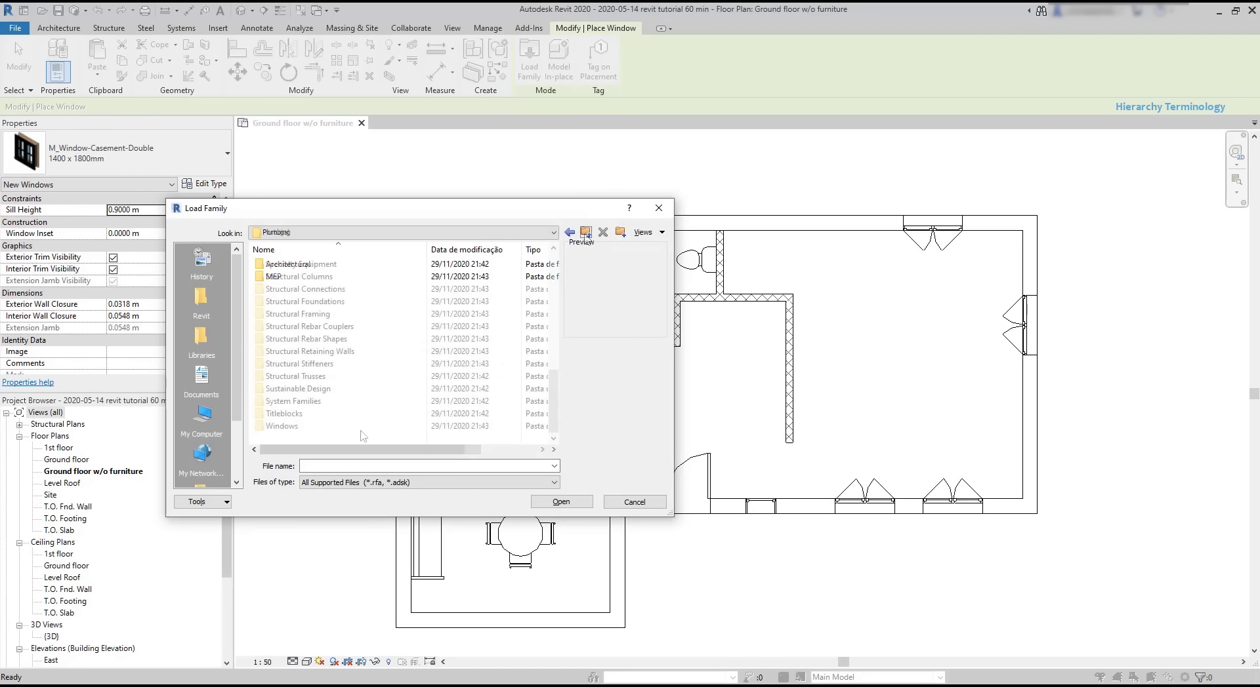
{"action": "double_click", "coordinate": [326, 428]}
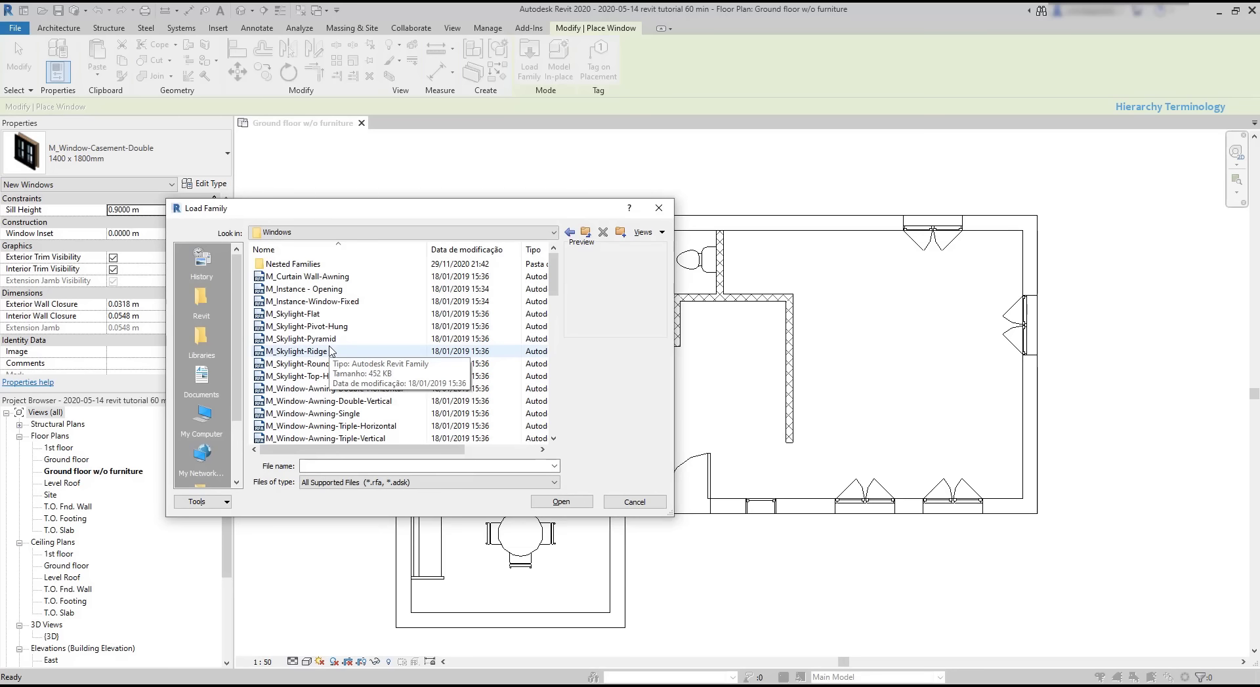
Step: Look through the window families, open M_Window-Awning-Triple-Horizontal for loading and select its 1500 x 450mm type
{"action": "left_click", "coordinate": [330, 352]}
{"action": "key", "text": "Down"}
{"action": "key", "text": "Down"}
{"action": "key", "text": "Down"}
{"action": "key", "text": "Down"}
{"action": "key", "text": "Down"}
{"action": "key", "text": "Down"}
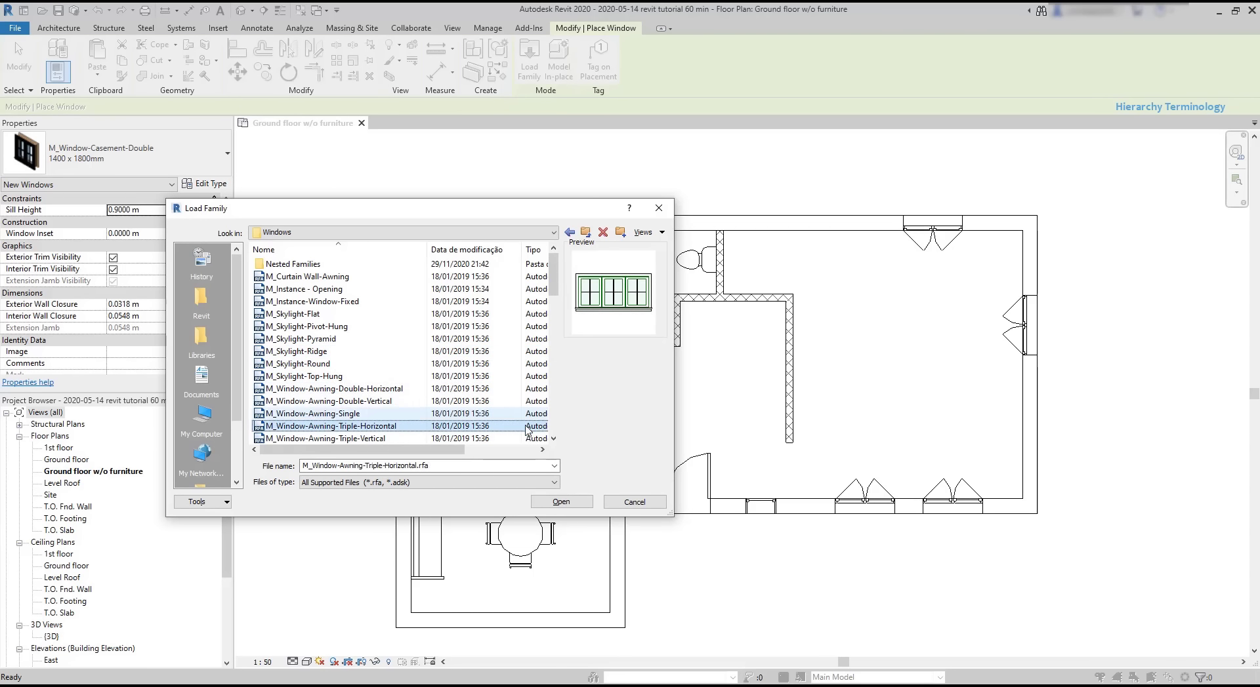
{"action": "left_click", "coordinate": [563, 503]}
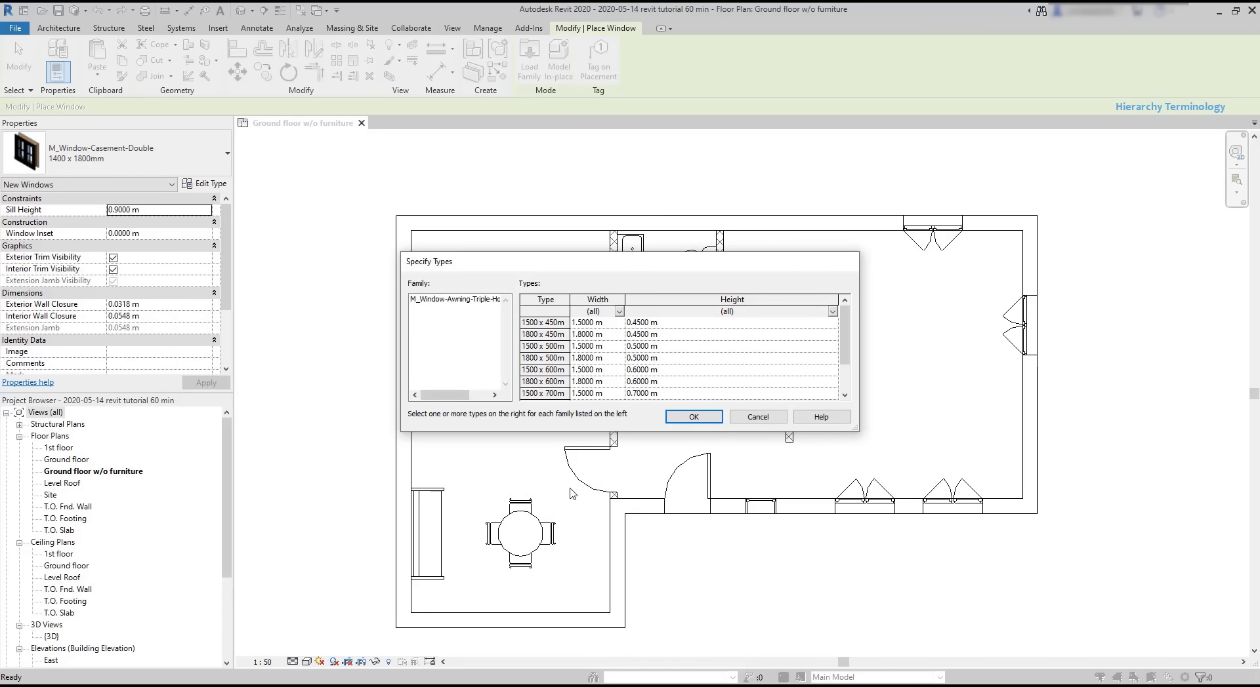
{"action": "left_click_drag", "start_coordinate": [630, 261], "coordinate": [600, 227]}
{"action": "left_click", "coordinate": [641, 291]}
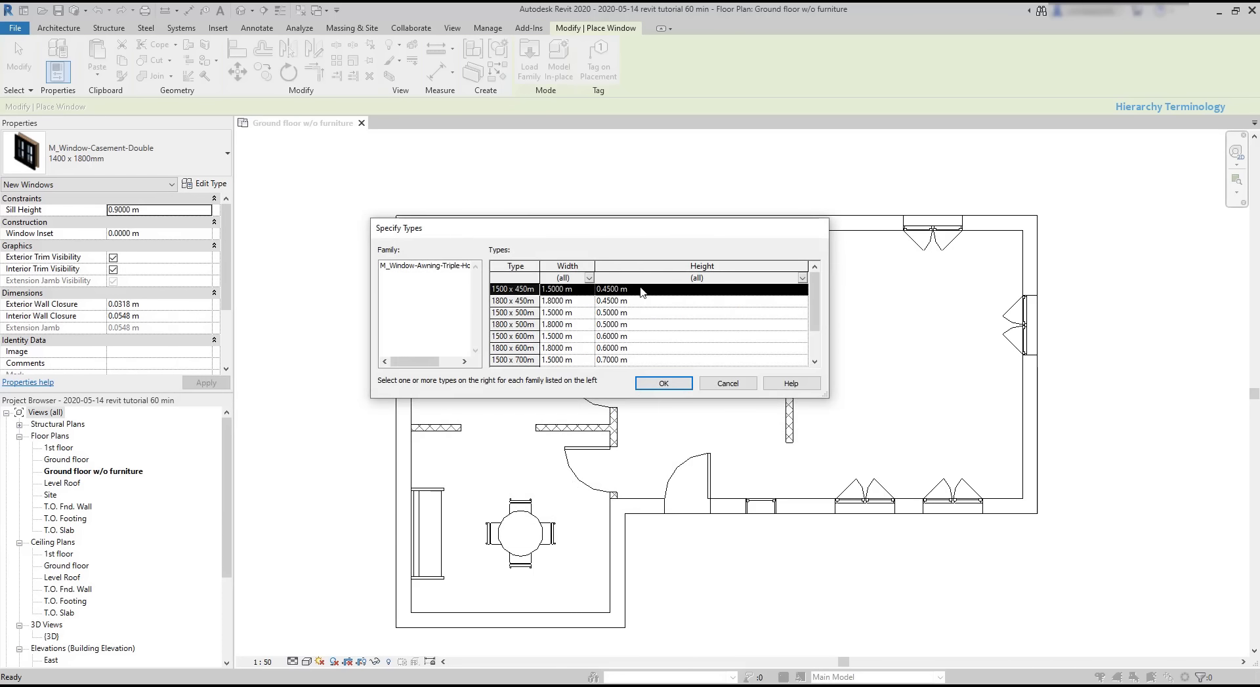
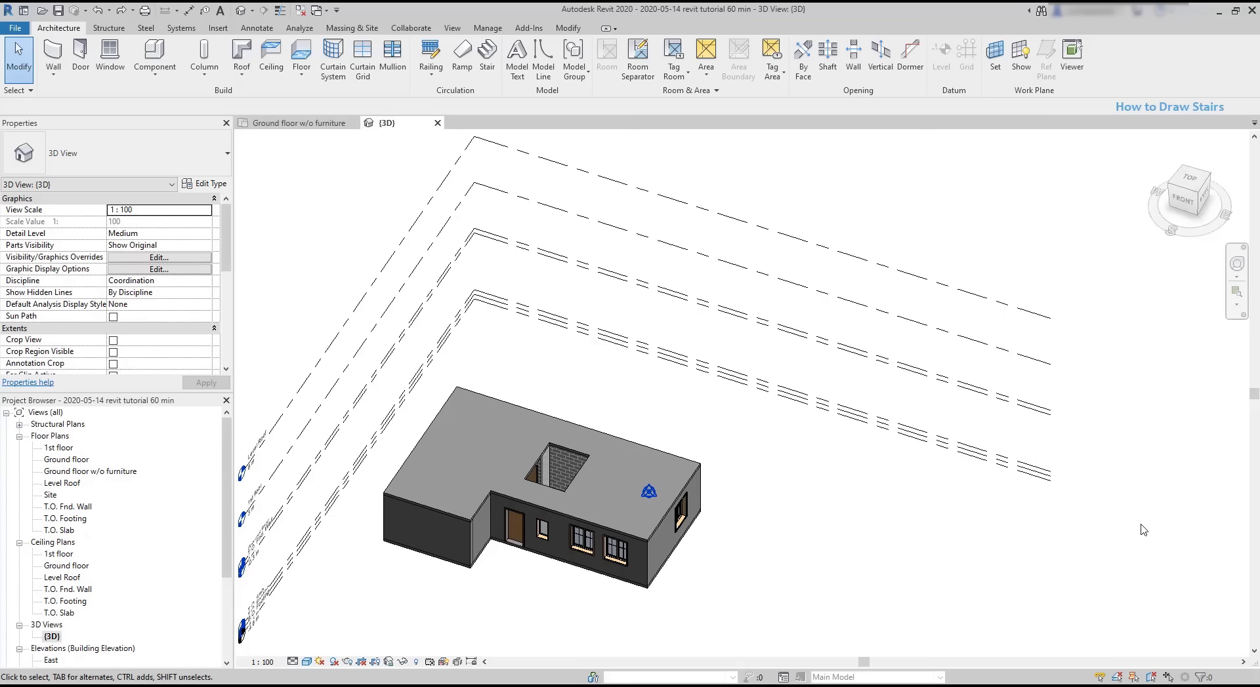
Step: Select all the levels in the {3D} view and hide their whole category in the view
{"action": "left_click_drag", "start_coordinate": [1069, 524], "coordinate": [945, 245]}
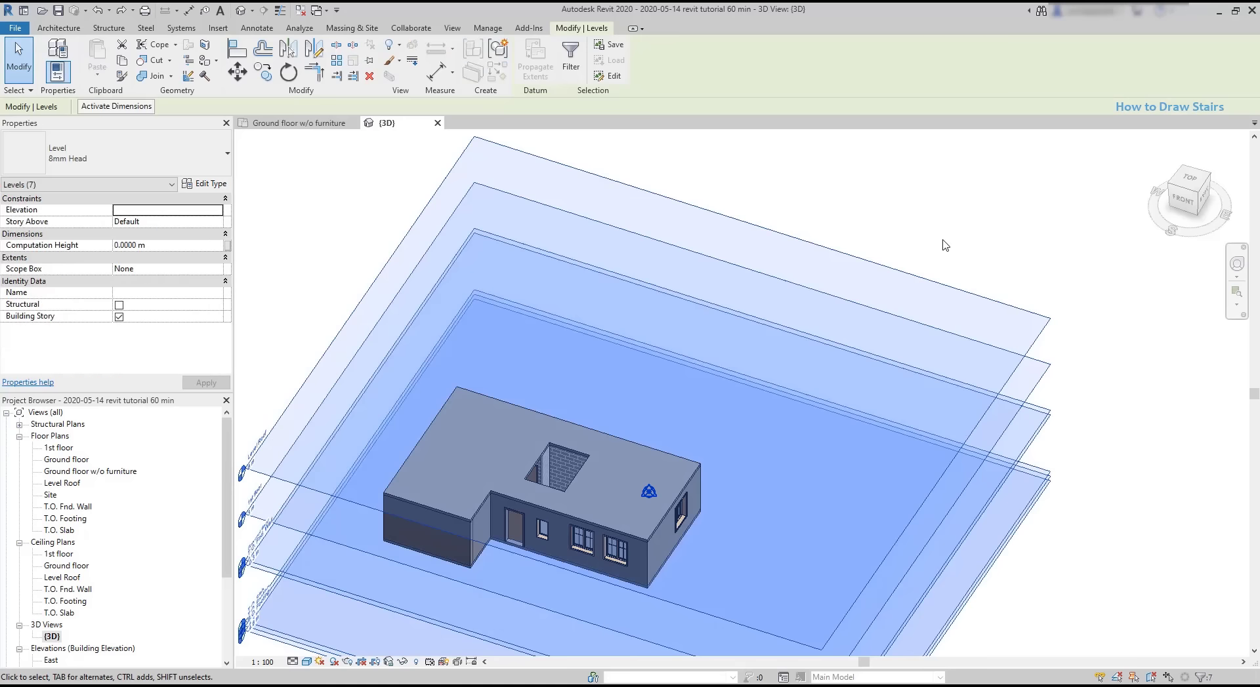
{"action": "right_click", "coordinate": [941, 232]}
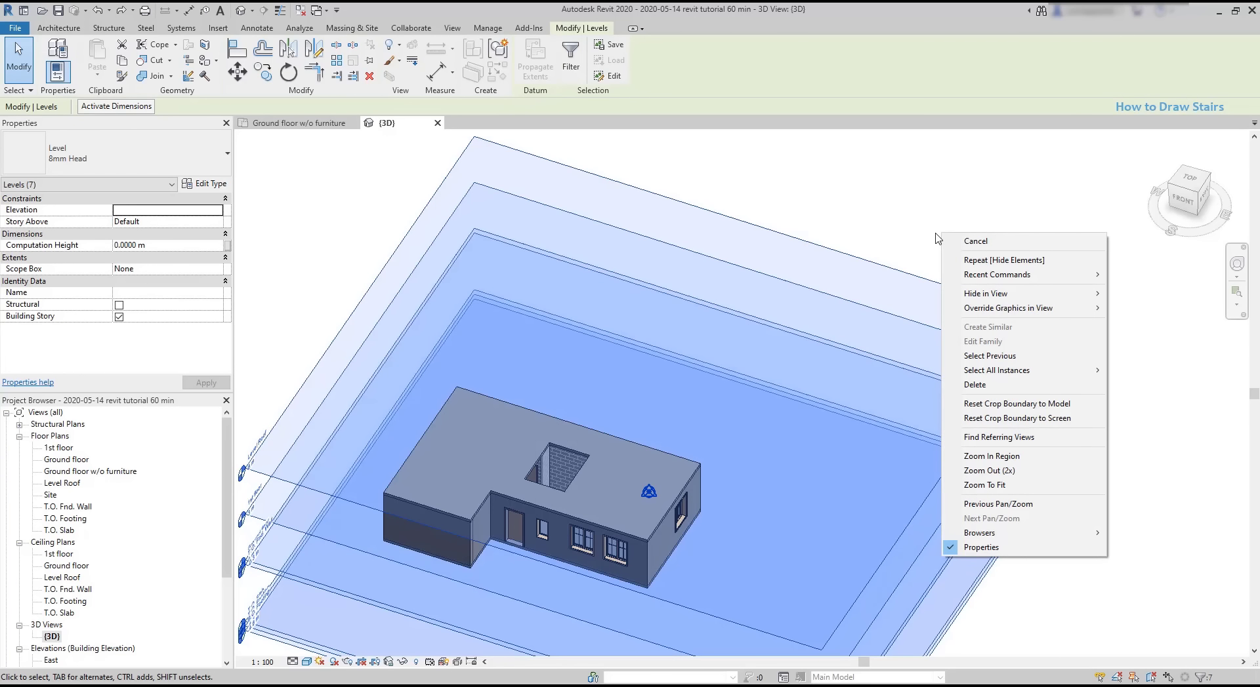
{"action": "mouse_move", "coordinate": [994, 295]}
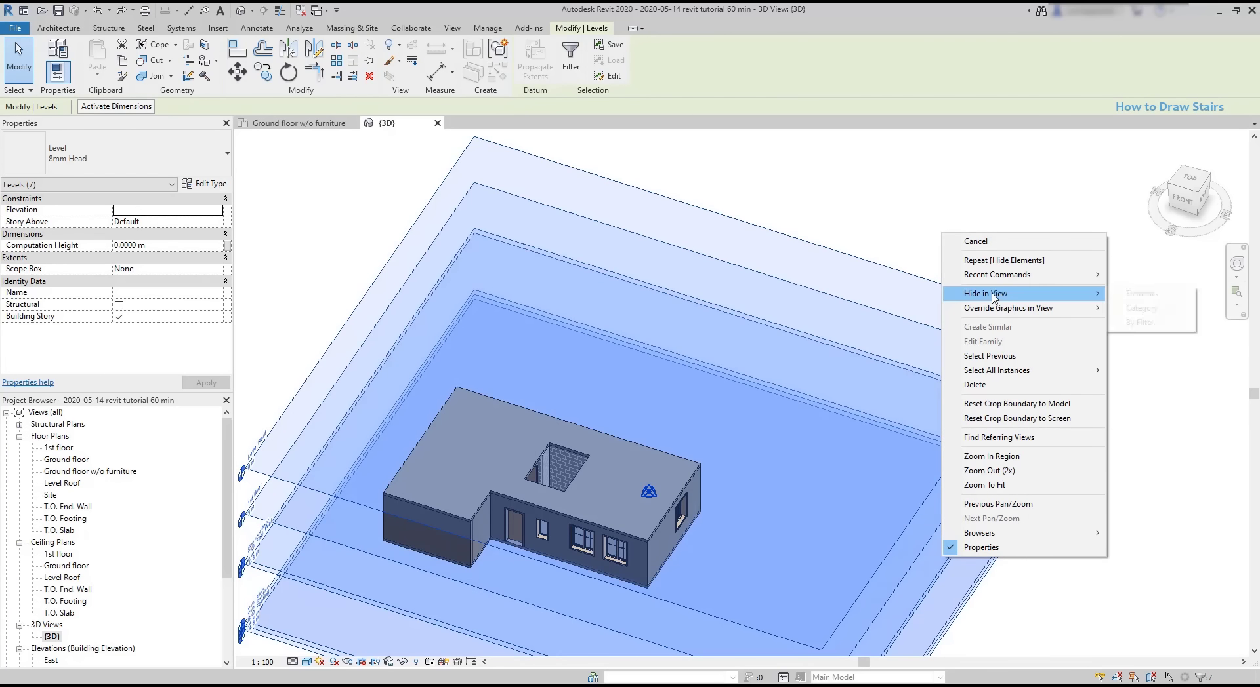
{"action": "left_click", "coordinate": [1141, 308]}
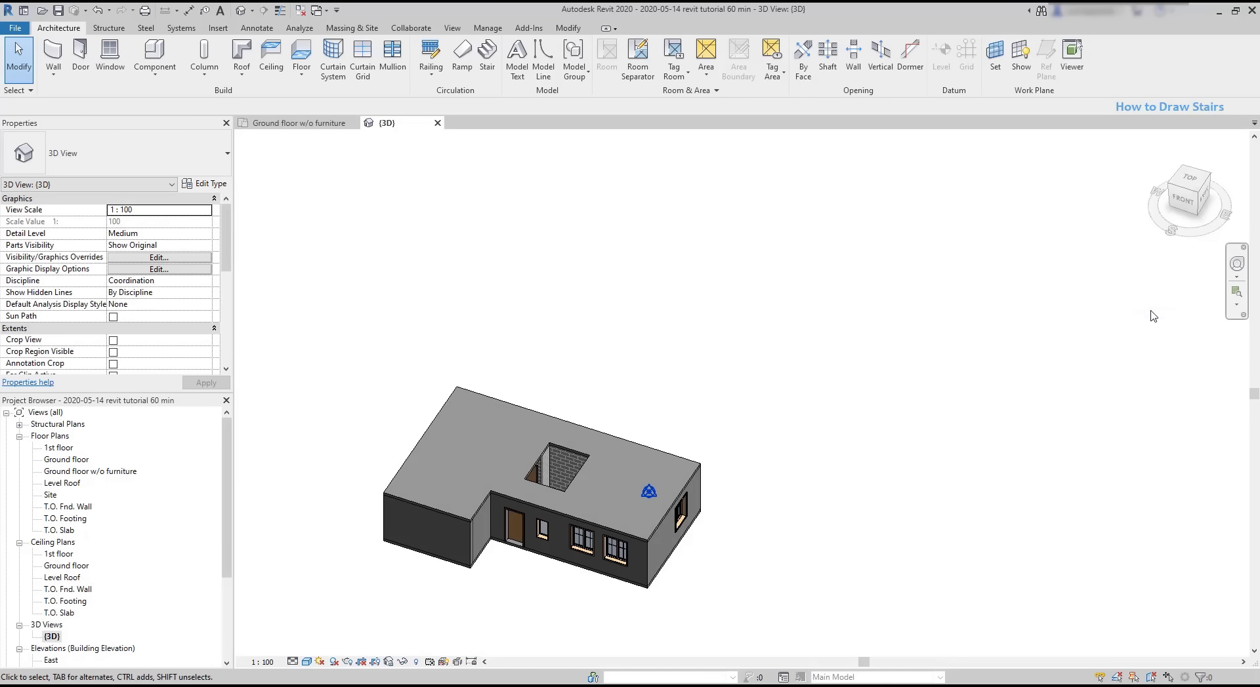
Step: Duplicate the {3D} view without detailing
{"action": "scroll", "coordinate": [810, 569], "scroll_direction": "up", "scroll_amount": 1}
{"action": "middle_click_drag", "start_coordinate": [816, 554], "coordinate": [916, 498]}
{"action": "scroll", "coordinate": [687, 417], "scroll_direction": "up", "scroll_amount": 3}
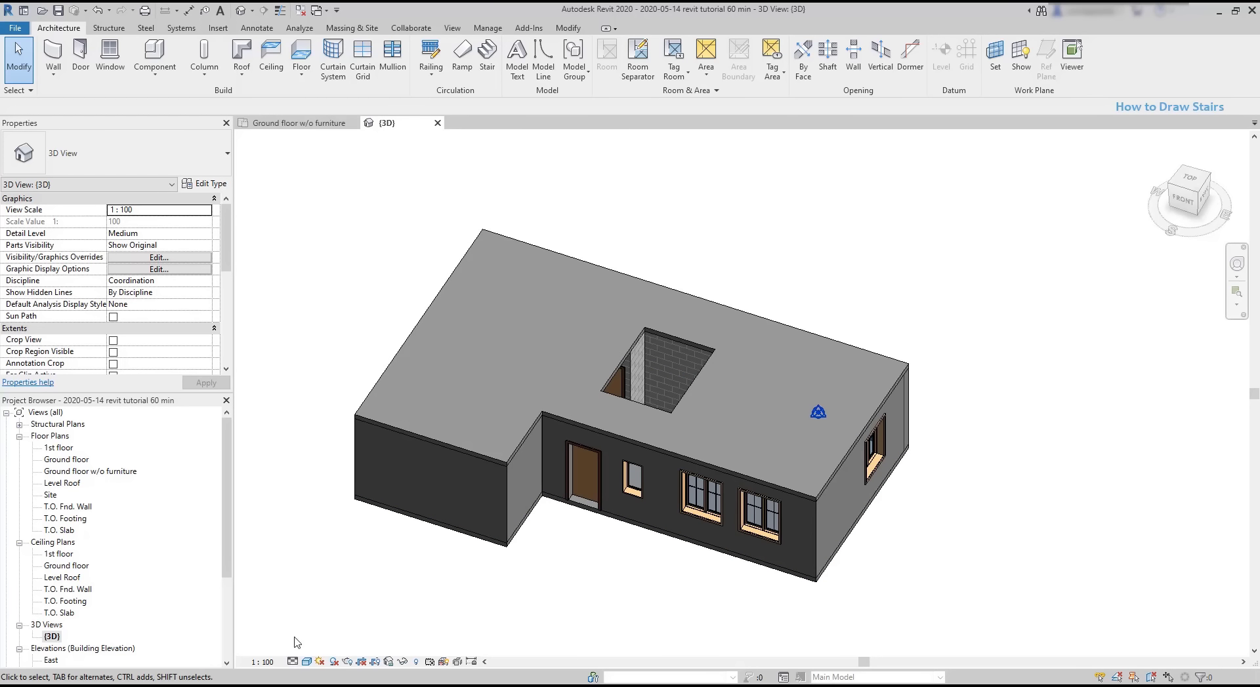
{"action": "right_click", "coordinate": [51, 637]}
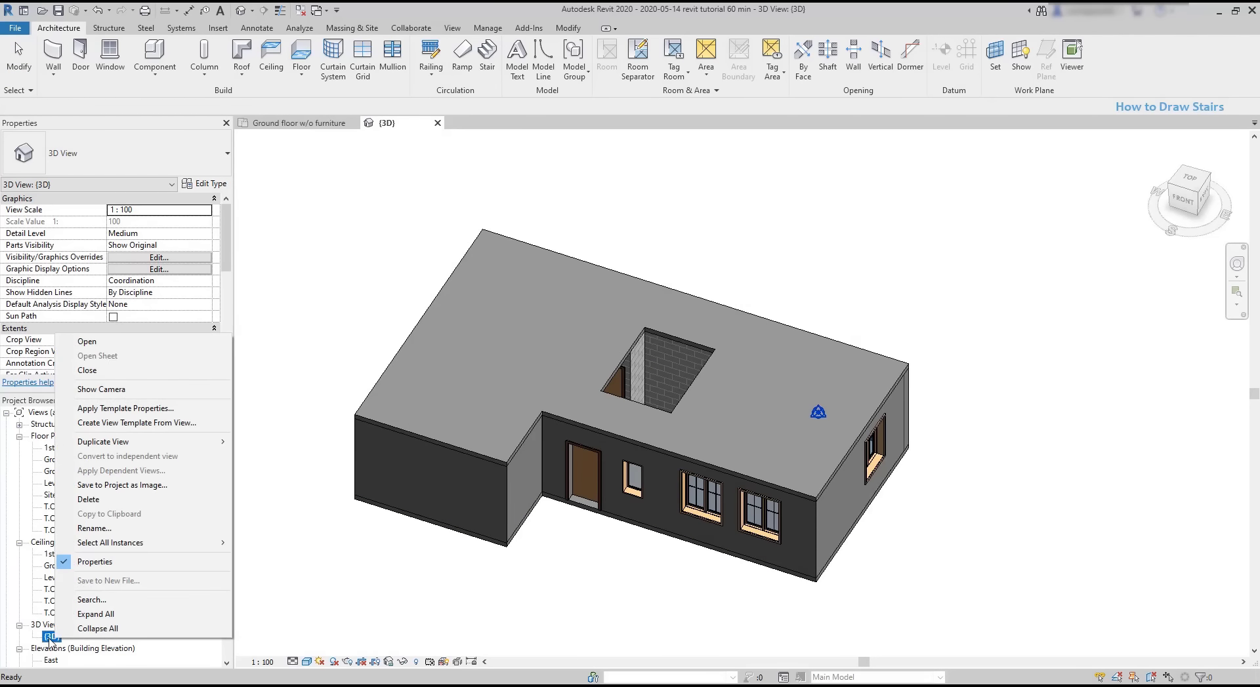
{"action": "mouse_move", "coordinate": [181, 444]}
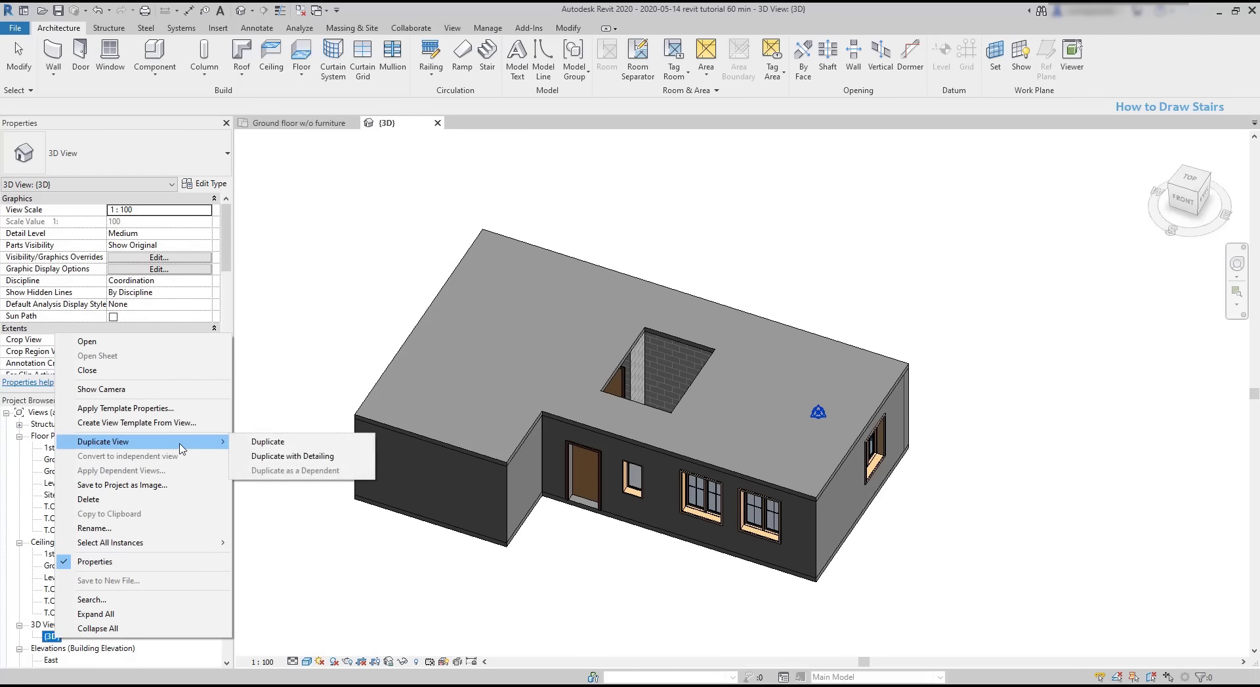
{"action": "left_click", "coordinate": [299, 441]}
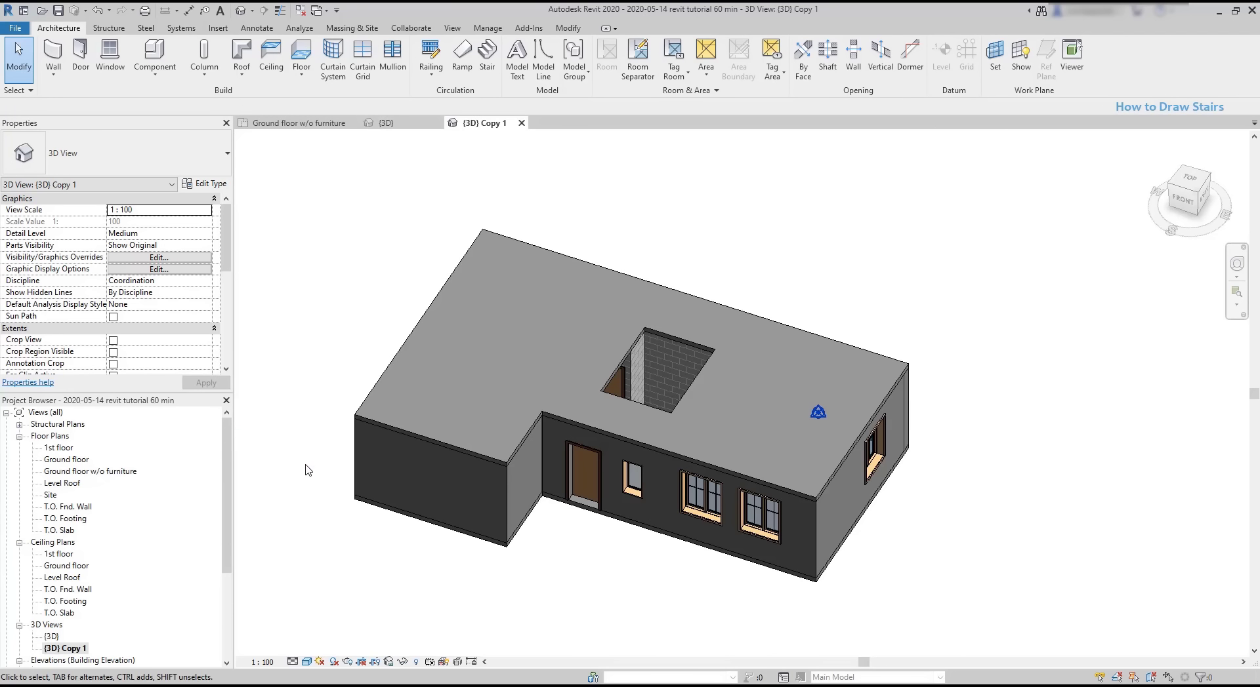
Step: Rename the duplicated 3D view as 3D - Ground floor inside
{"action": "left_click", "coordinate": [84, 651]}
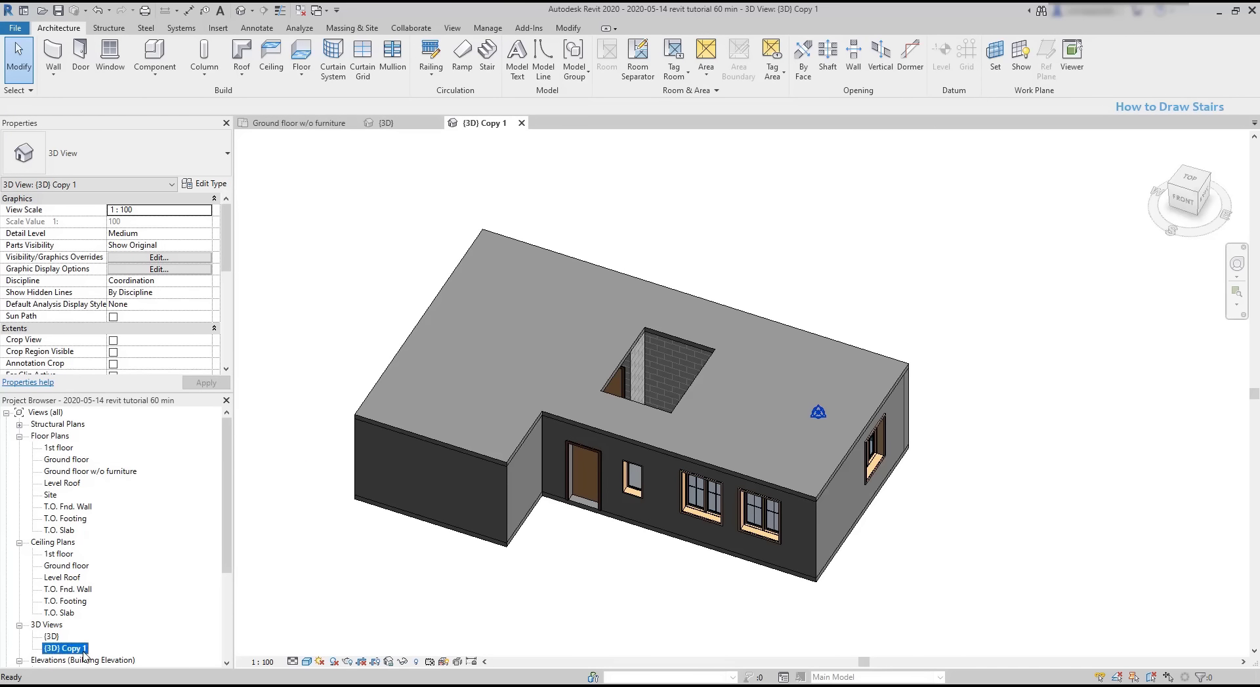
{"action": "left_click", "coordinate": [83, 649]}
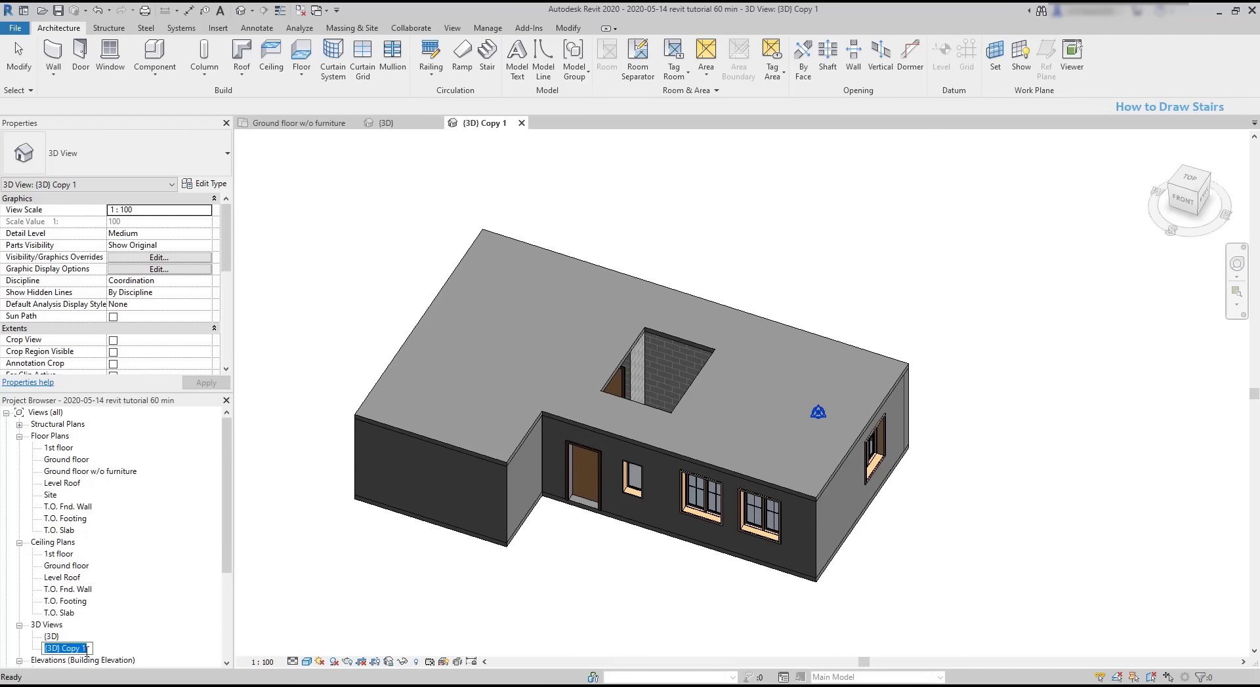
{"action": "left_click", "coordinate": [88, 650]}
{"action": "type", "text": "or "}
{"action": "type", "text": "inside"}
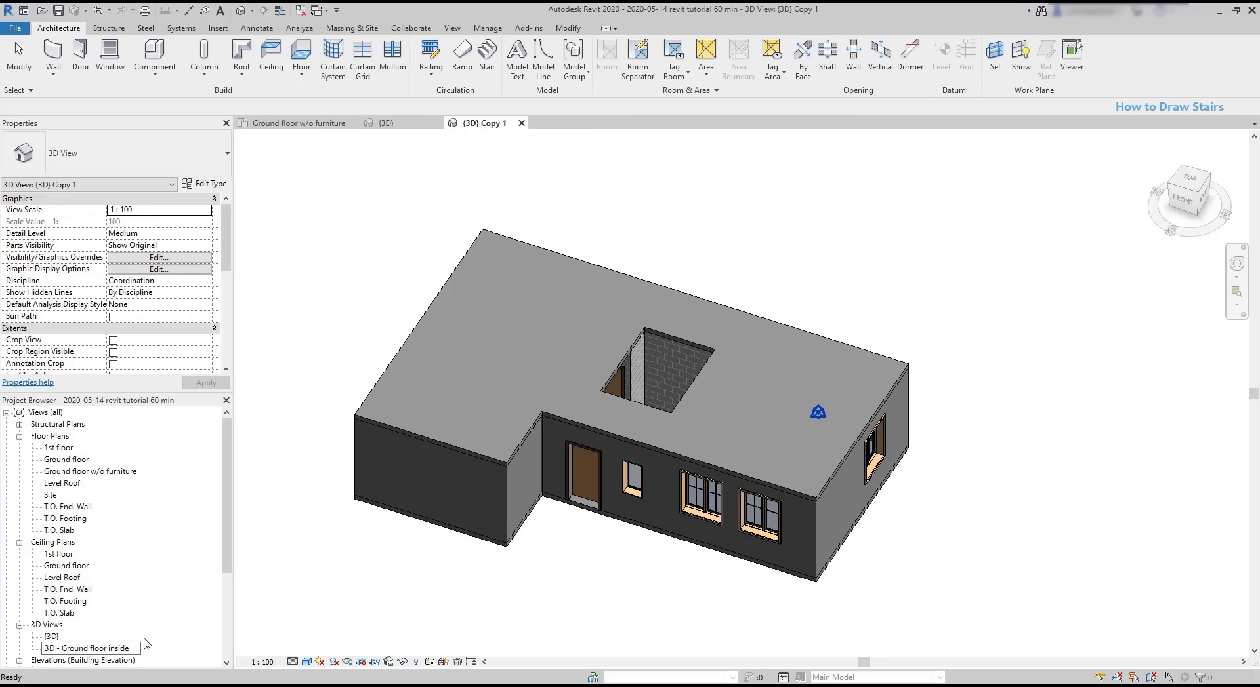
{"action": "key", "text": "Return"}
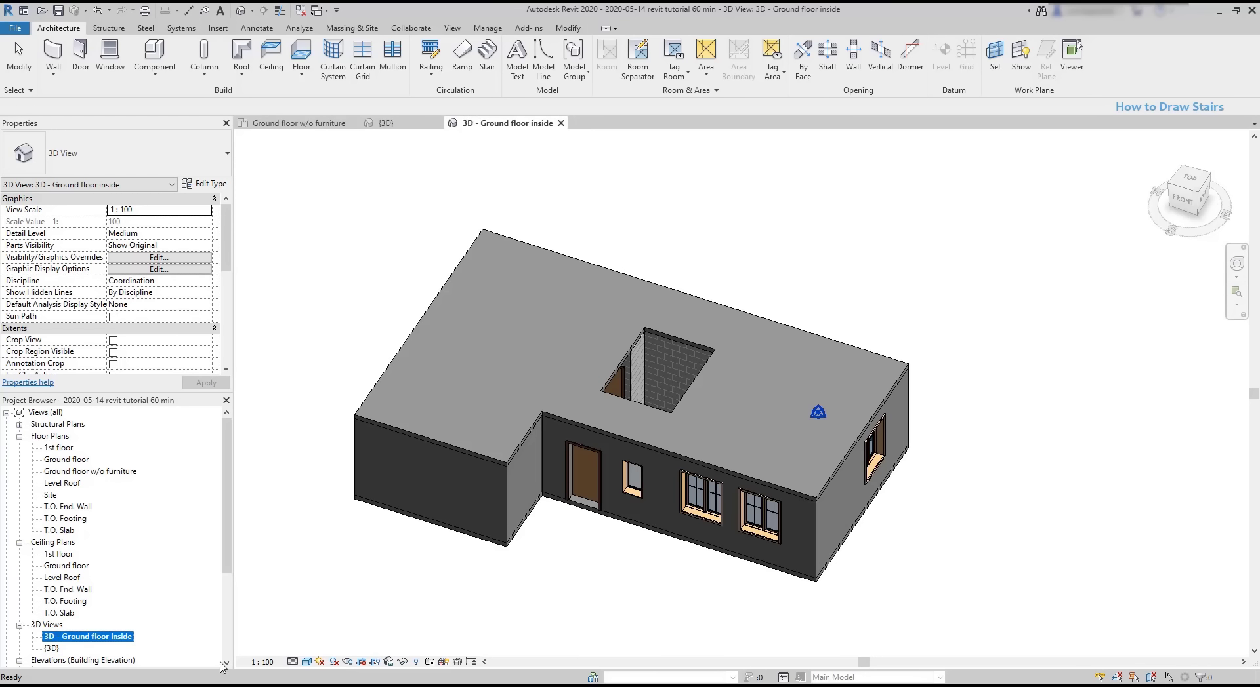
Step: Hide the 1st floor slab as a single element in the 3D - Ground floor inside view
{"action": "left_click", "coordinate": [816, 499]}
{"action": "right_click", "coordinate": [785, 461]}
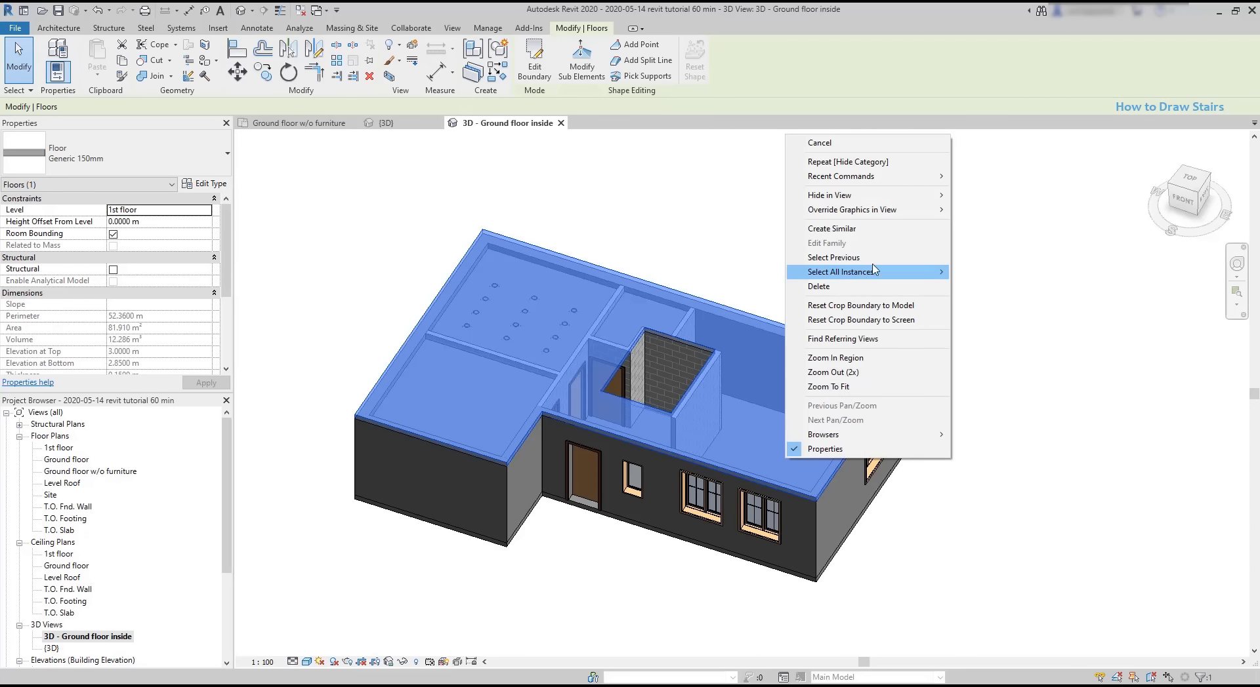
{"action": "mouse_move", "coordinate": [932, 195]}
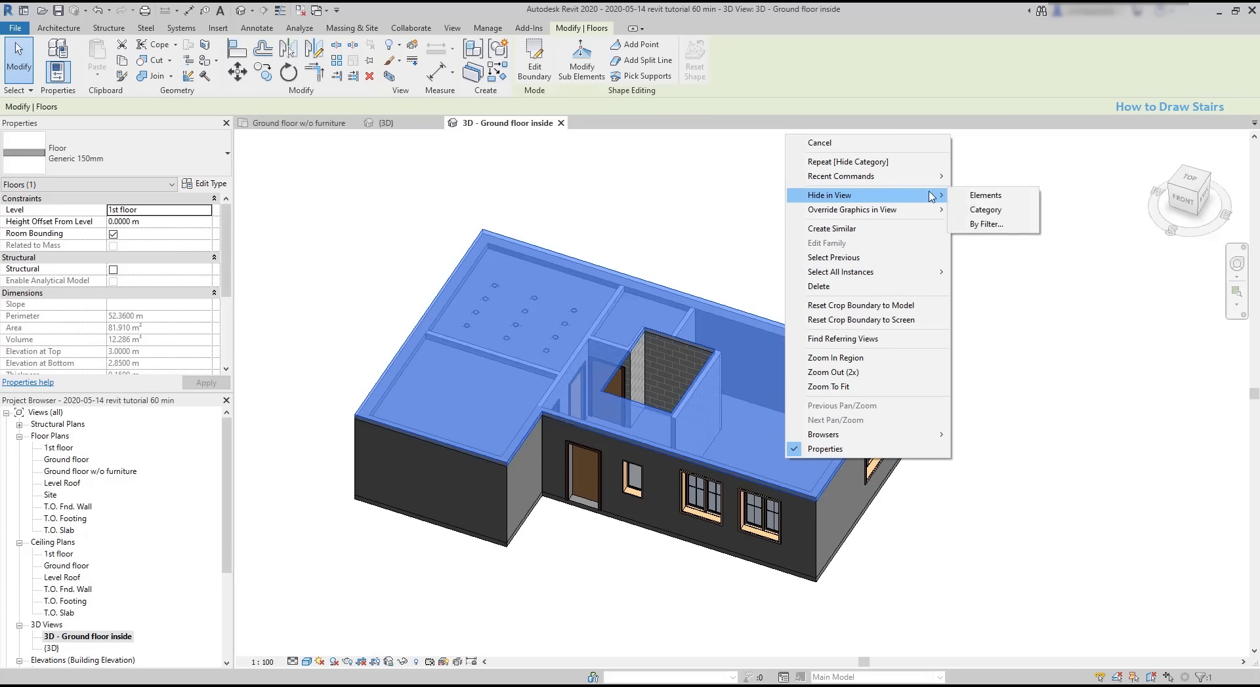
{"action": "left_click", "coordinate": [985, 195]}
{"action": "scroll", "coordinate": [601, 285], "scroll_direction": "up", "scroll_amount": 3}
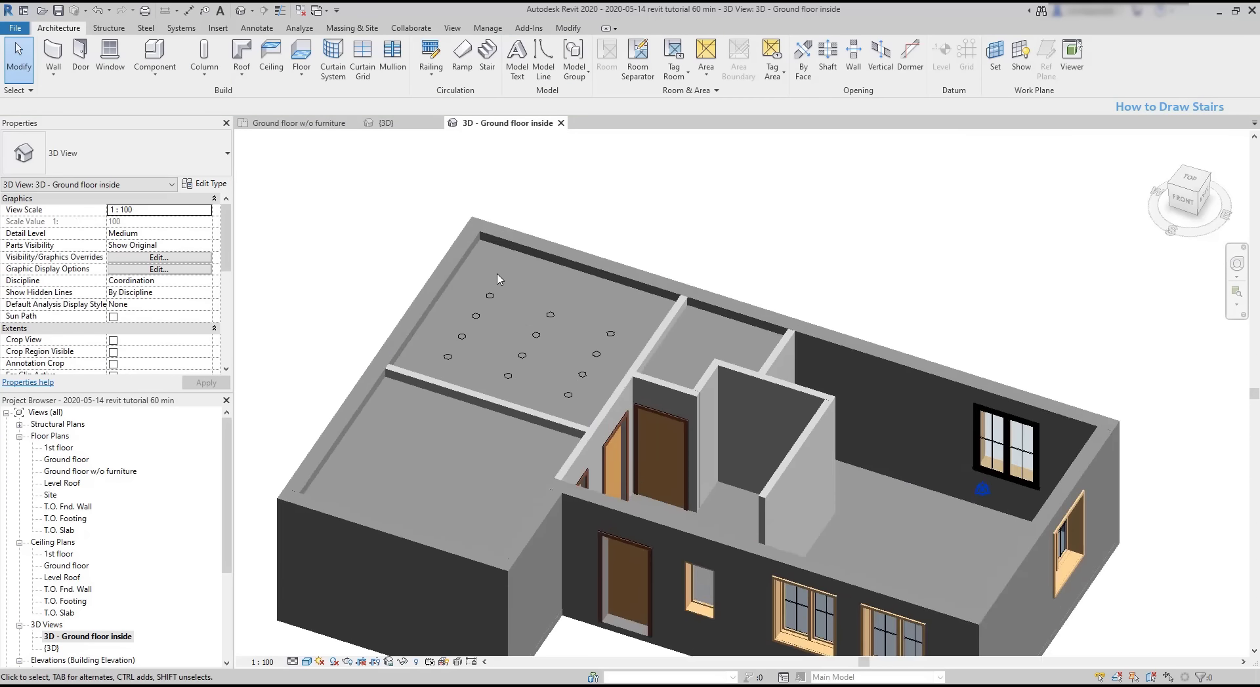
Step: Select the ceiling of the furnished corner room and hide the whole ceiling category in this view
{"action": "left_click", "coordinate": [601, 286]}
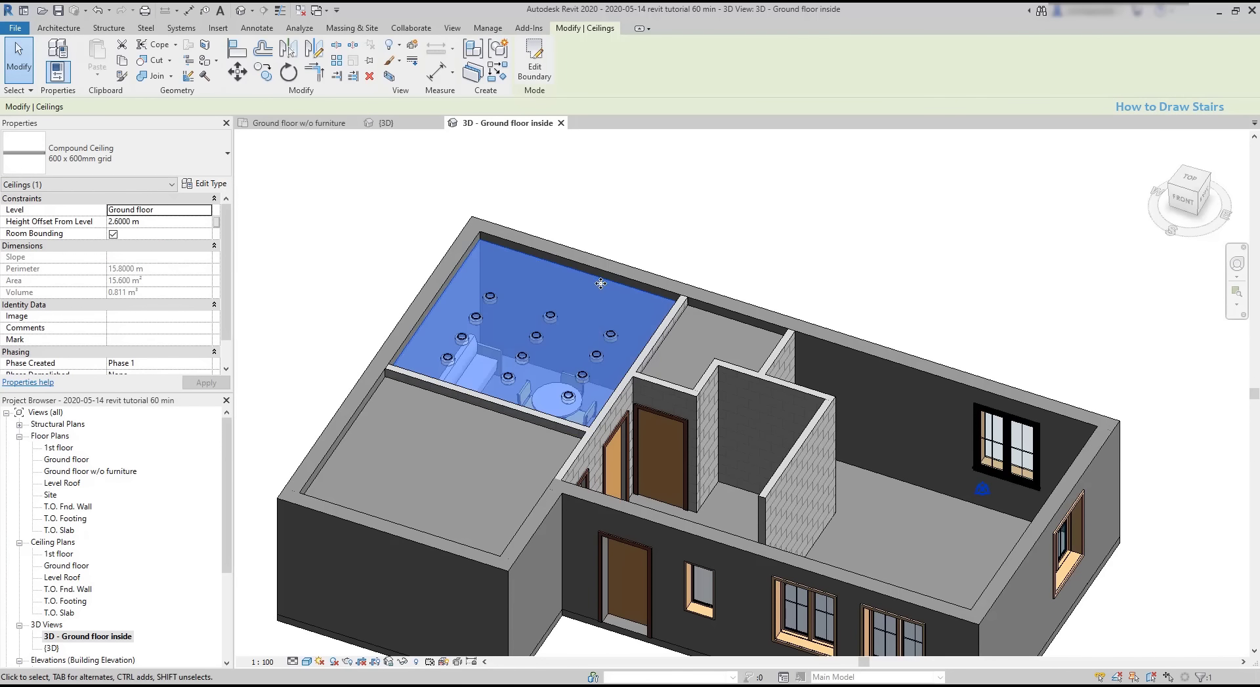
{"action": "right_click", "coordinate": [600, 293]}
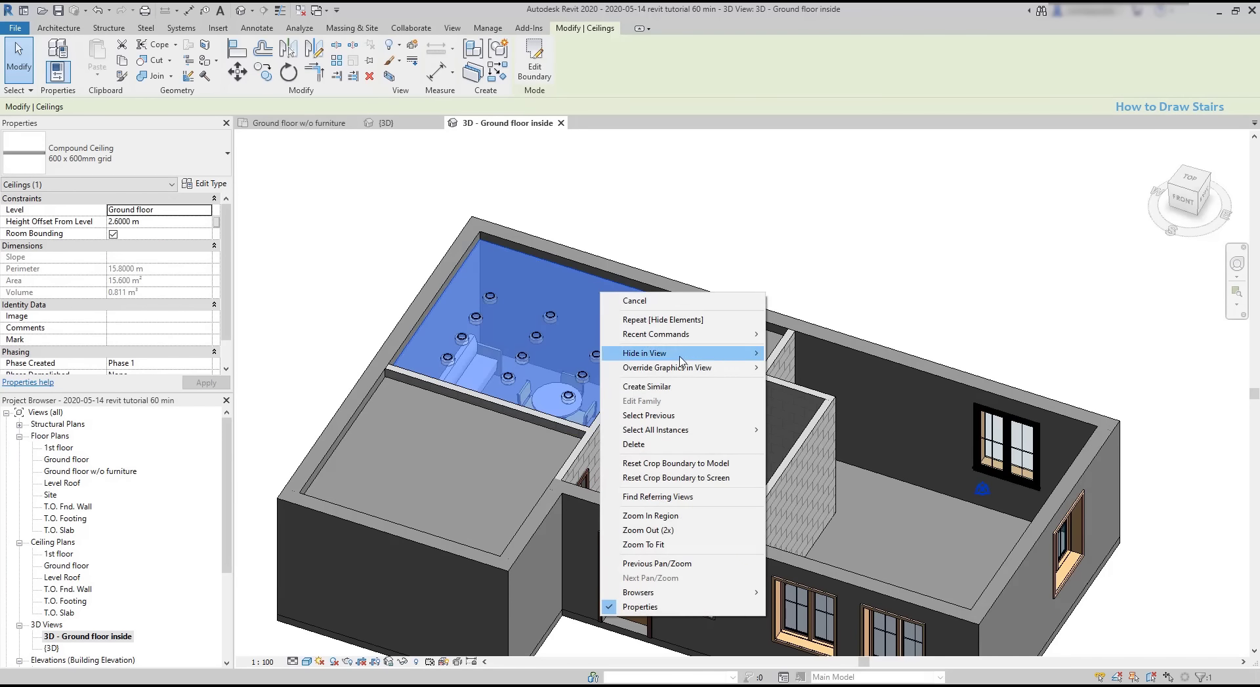
{"action": "mouse_move", "coordinate": [719, 355]}
{"action": "left_click", "coordinate": [801, 368]}
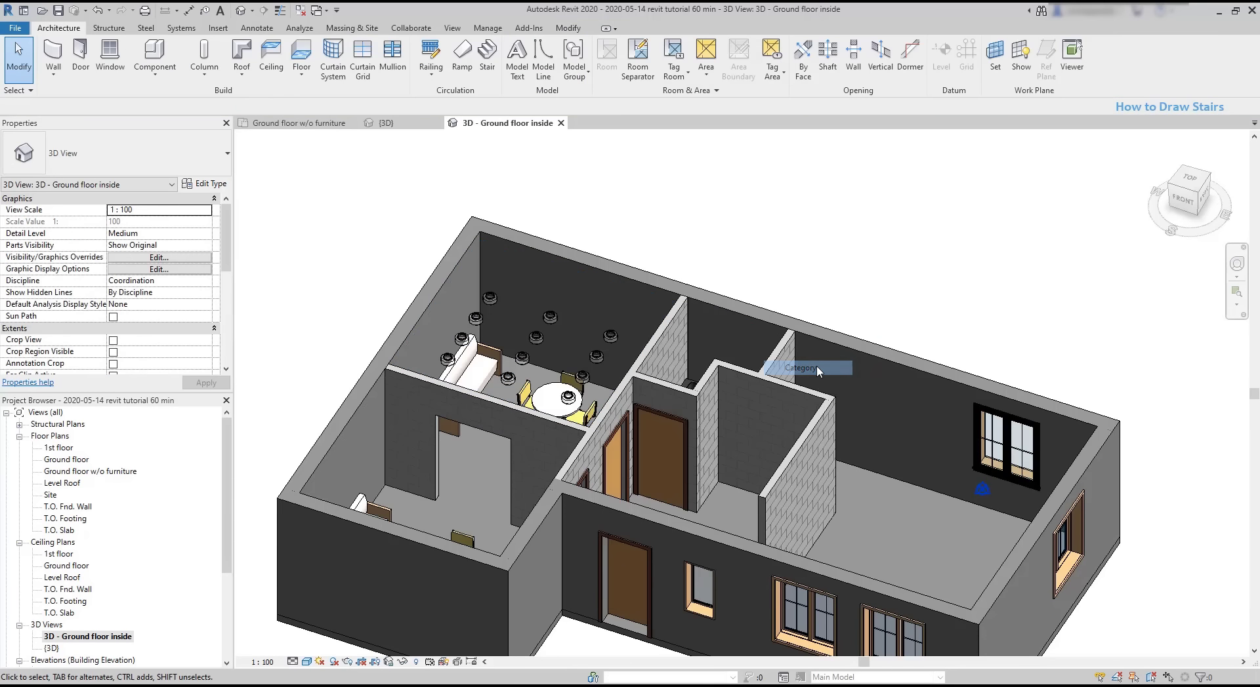
Step: Select an array group of ceiling lights and hide its whole category in the view
{"action": "left_click", "coordinate": [611, 336]}
{"action": "right_click", "coordinate": [611, 339]}
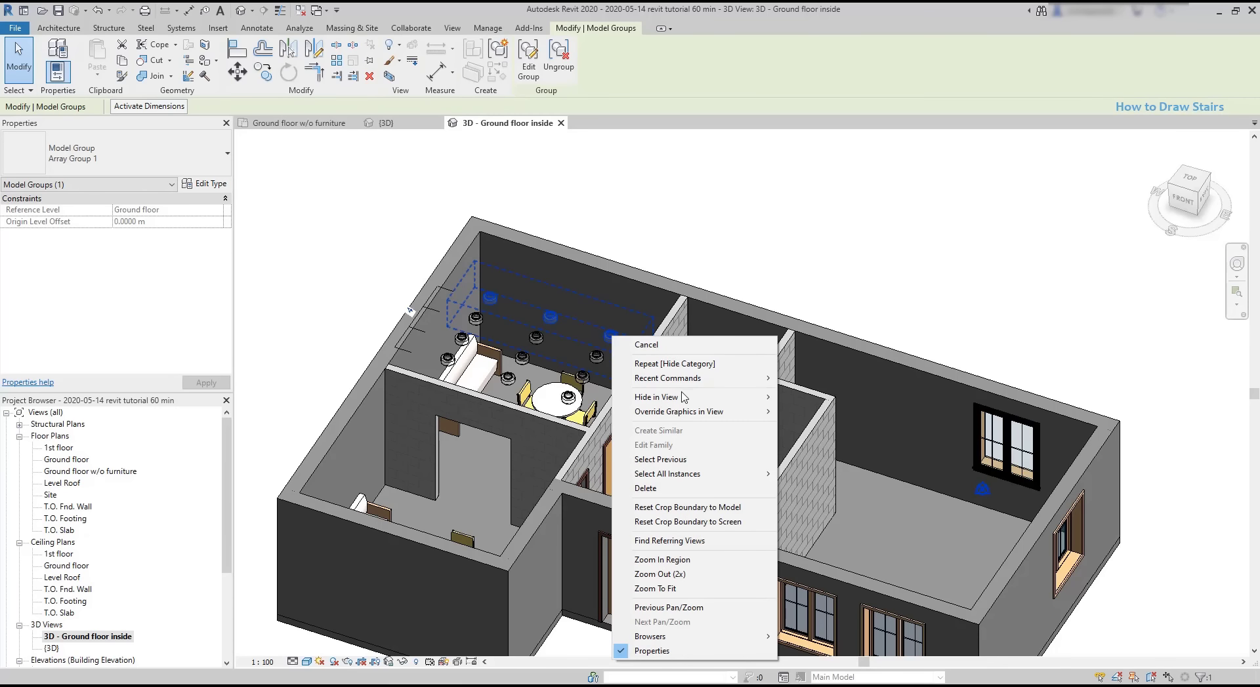
{"action": "mouse_move", "coordinate": [692, 398]}
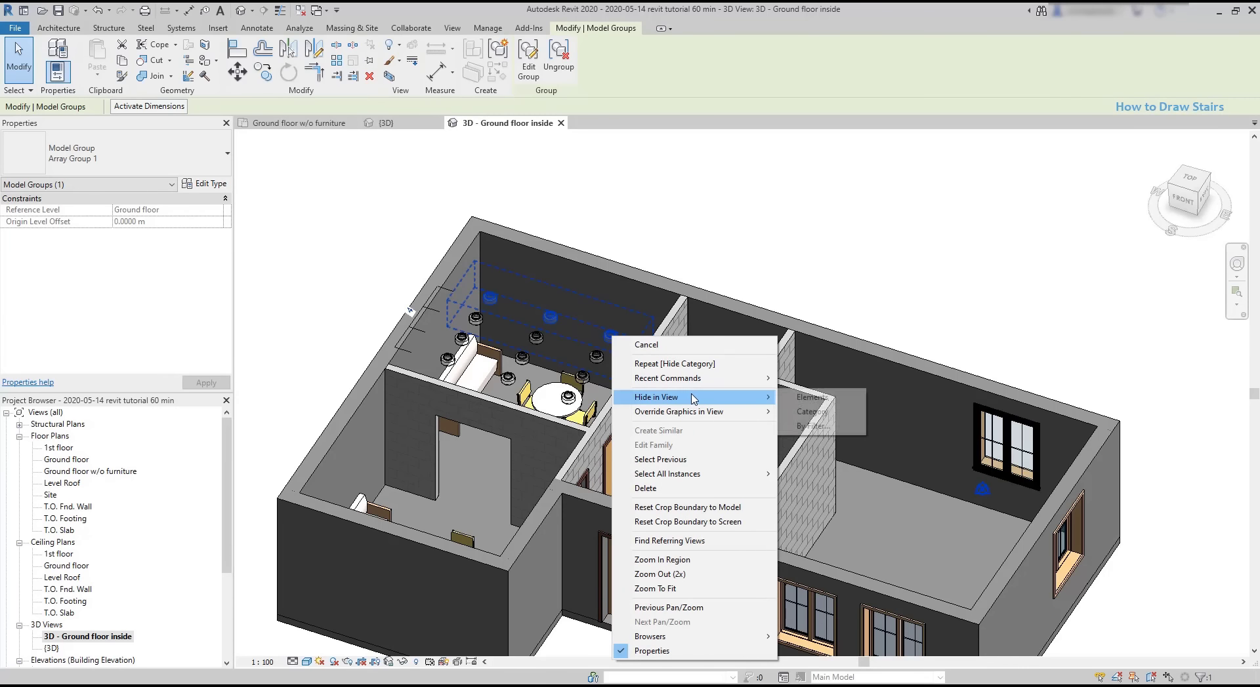
{"action": "left_click", "coordinate": [849, 422]}
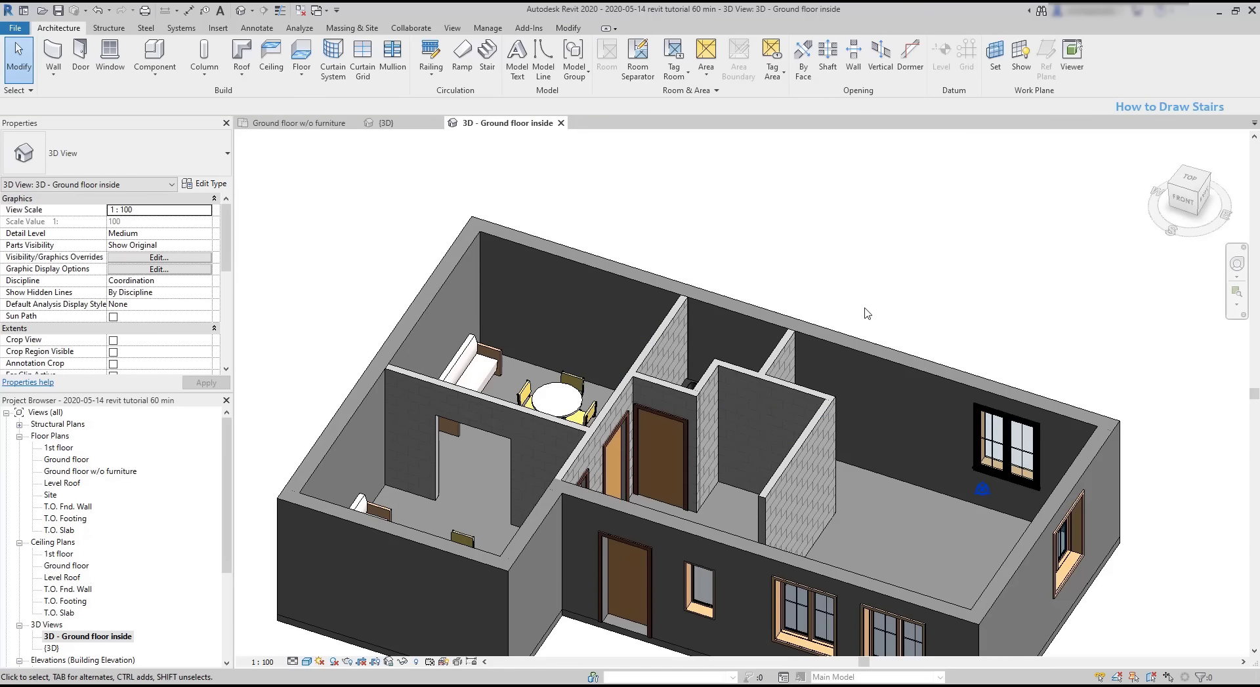
{"action": "middle_click_drag", "start_coordinate": [830, 290], "coordinate": [971, 453], "text": "shift"}
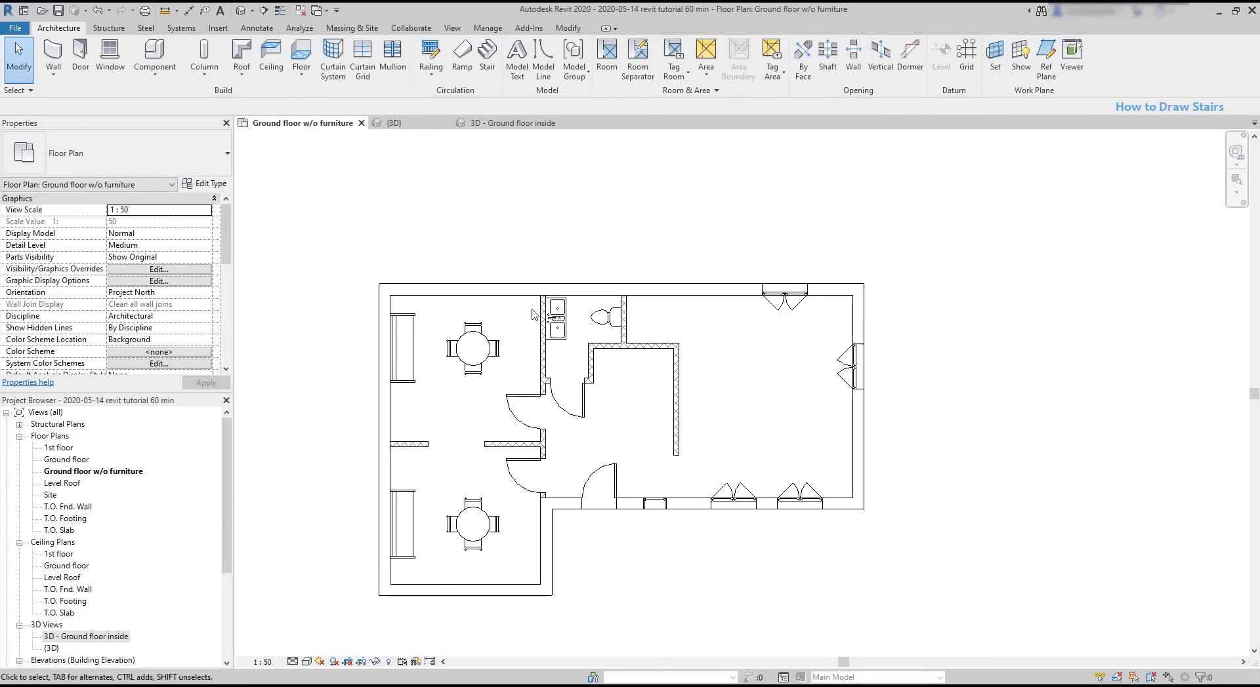
Step: Draw a straight 16-riser stair run about 4 m long in the large room, finish it and inspect it in the ground floor 3D view
{"action": "left_click", "coordinate": [487, 51]}
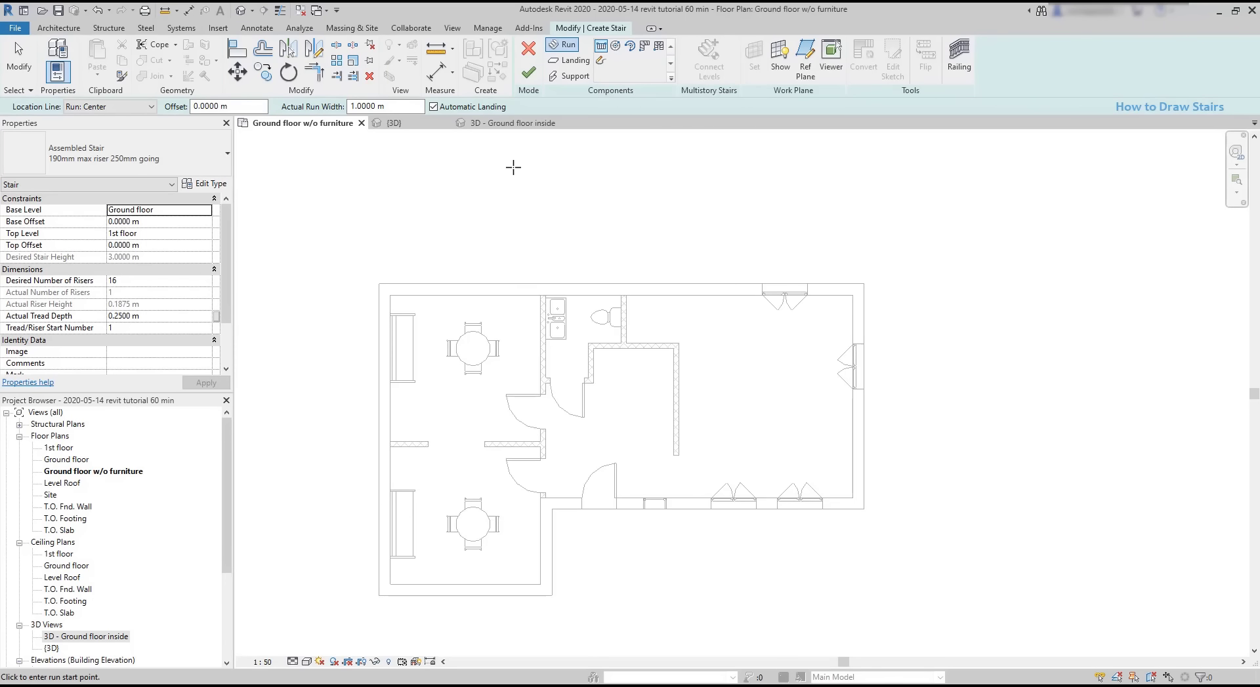
{"action": "left_click", "coordinate": [732, 455]}
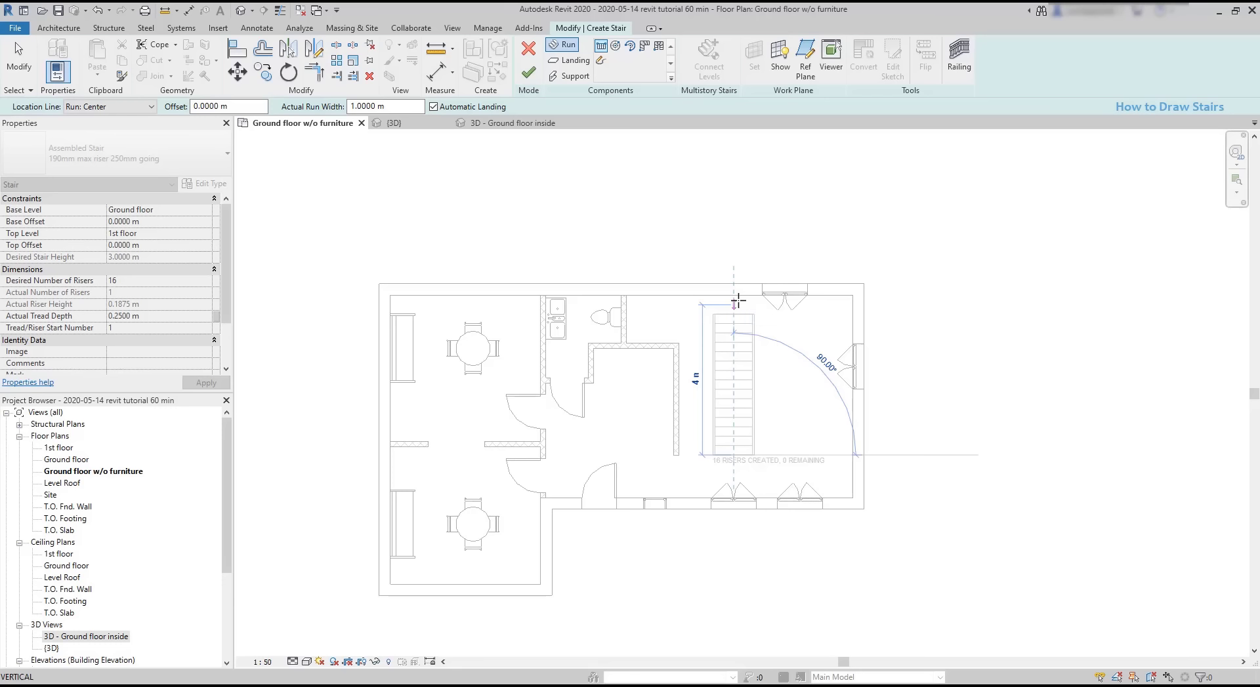
{"action": "left_click", "coordinate": [736, 302]}
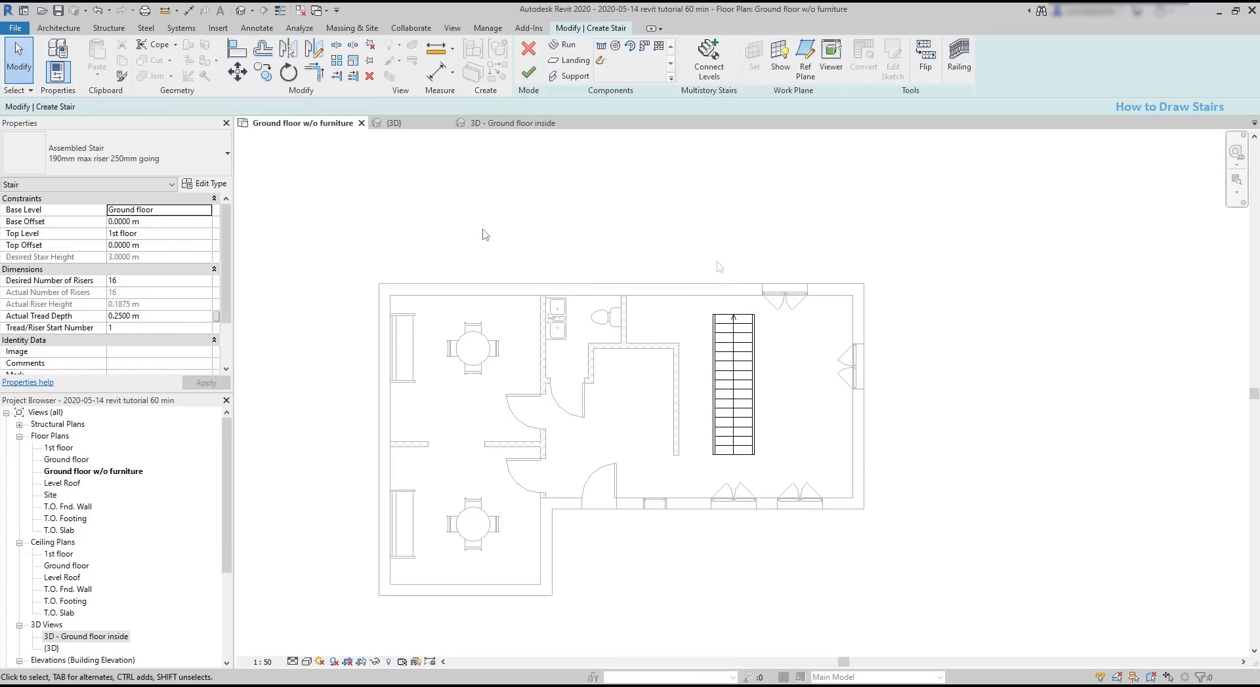
{"action": "left_click", "coordinate": [530, 73]}
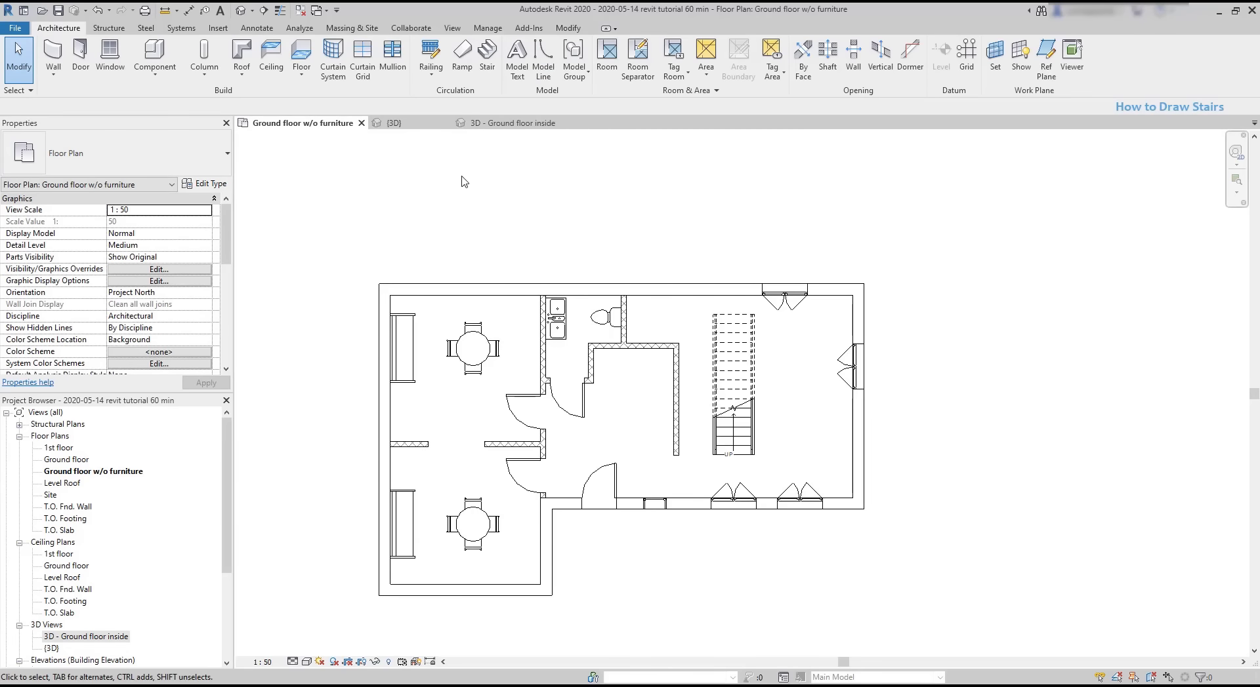
{"action": "left_click", "coordinate": [506, 123]}
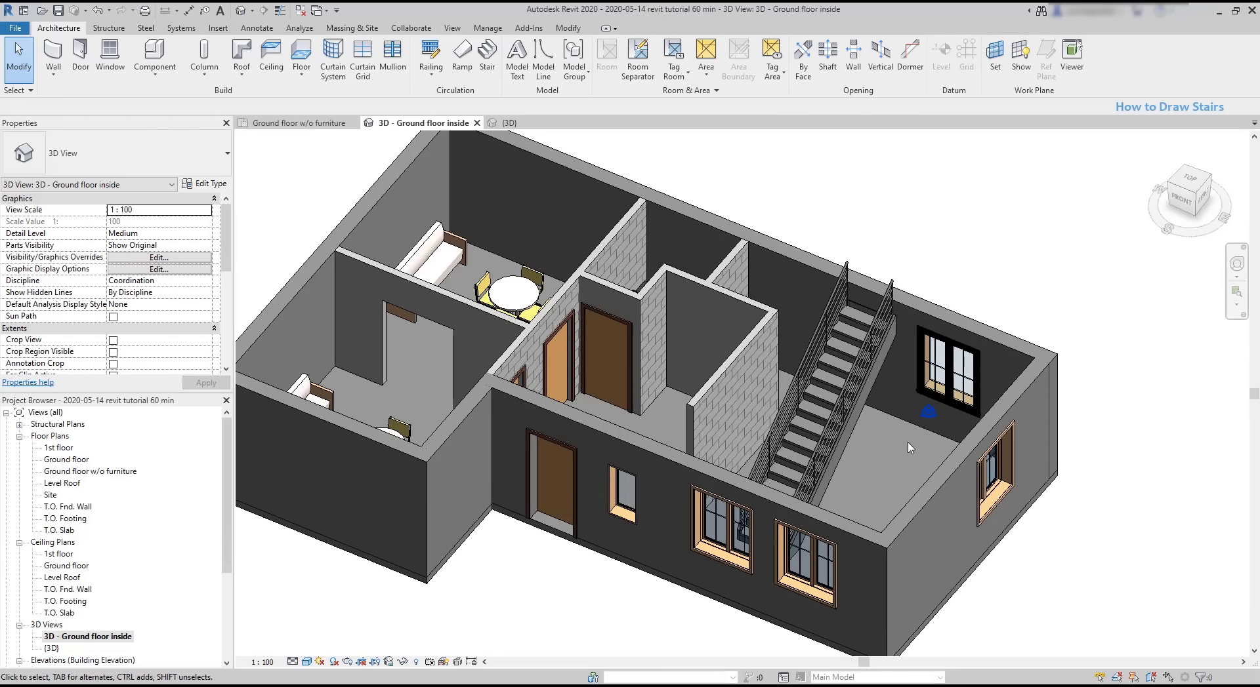
{"action": "middle_click_drag", "start_coordinate": [909, 448], "coordinate": [843, 536], "text": "shift"}
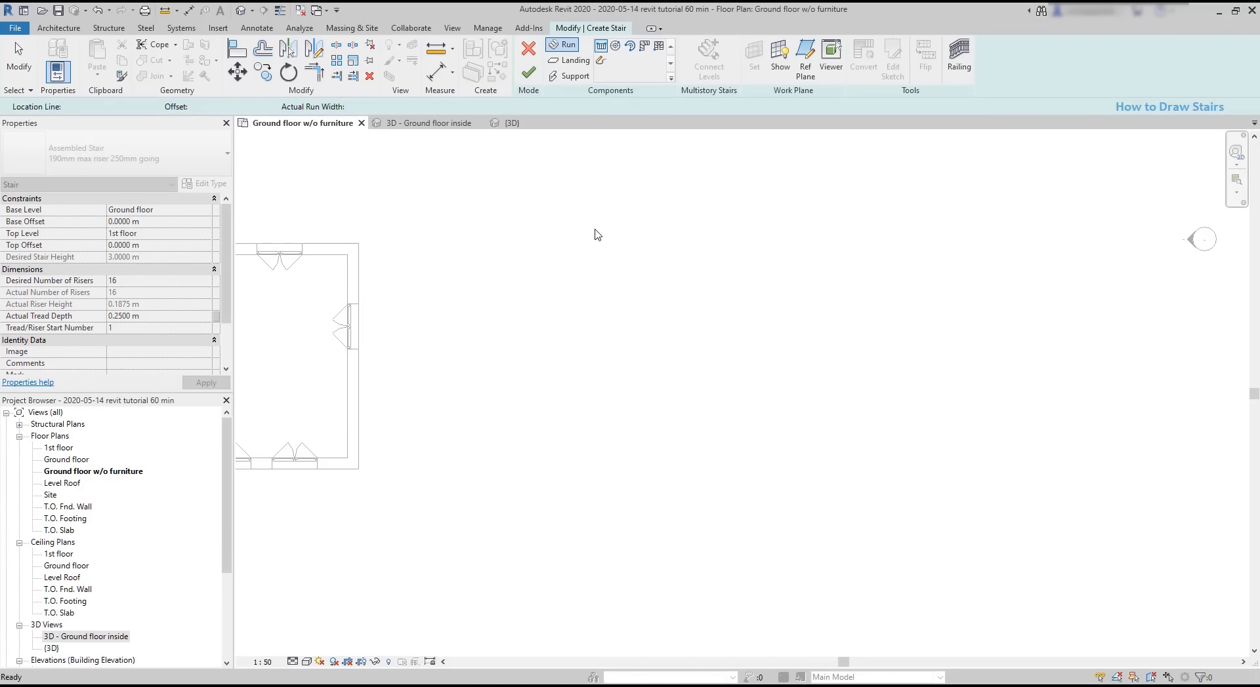
Step: Start a stair with a straight, vertical 11-riser run about 2.5 m long in the empty area beside the building
{"action": "left_click", "coordinate": [599, 49]}
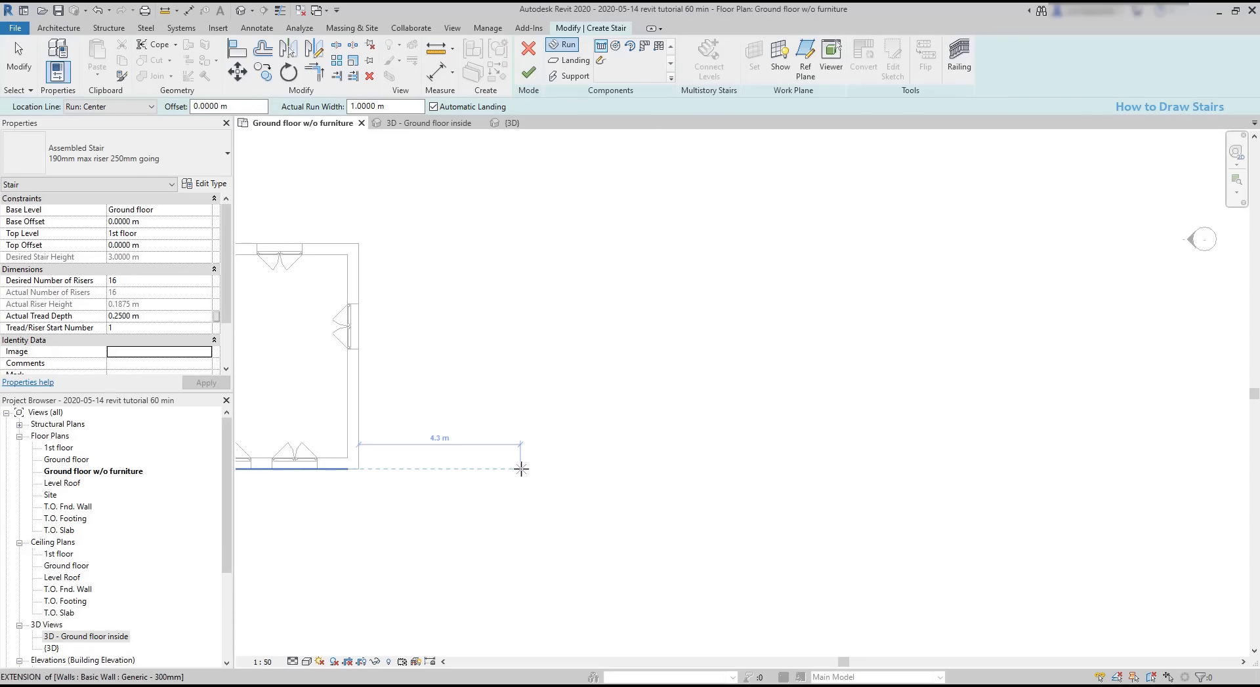
{"action": "left_click", "coordinate": [520, 469]}
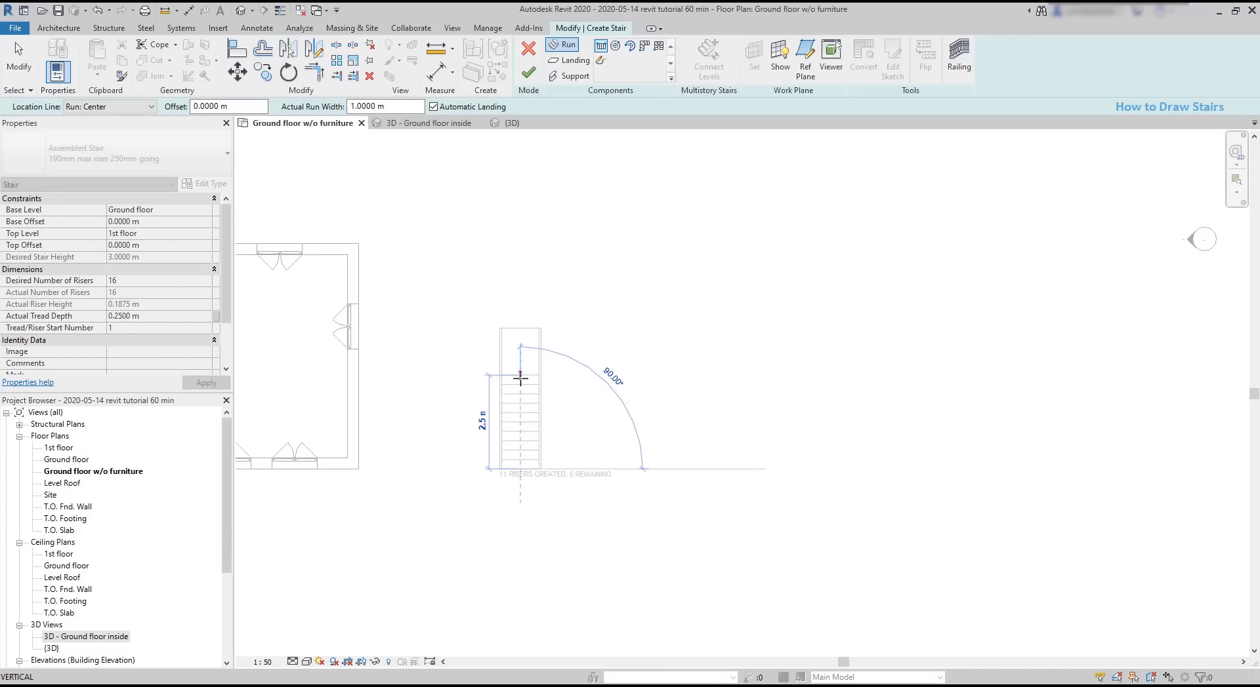
{"action": "scroll", "coordinate": [520, 379], "scroll_direction": "up", "scroll_amount": 2}
{"action": "left_click", "coordinate": [512, 374]}
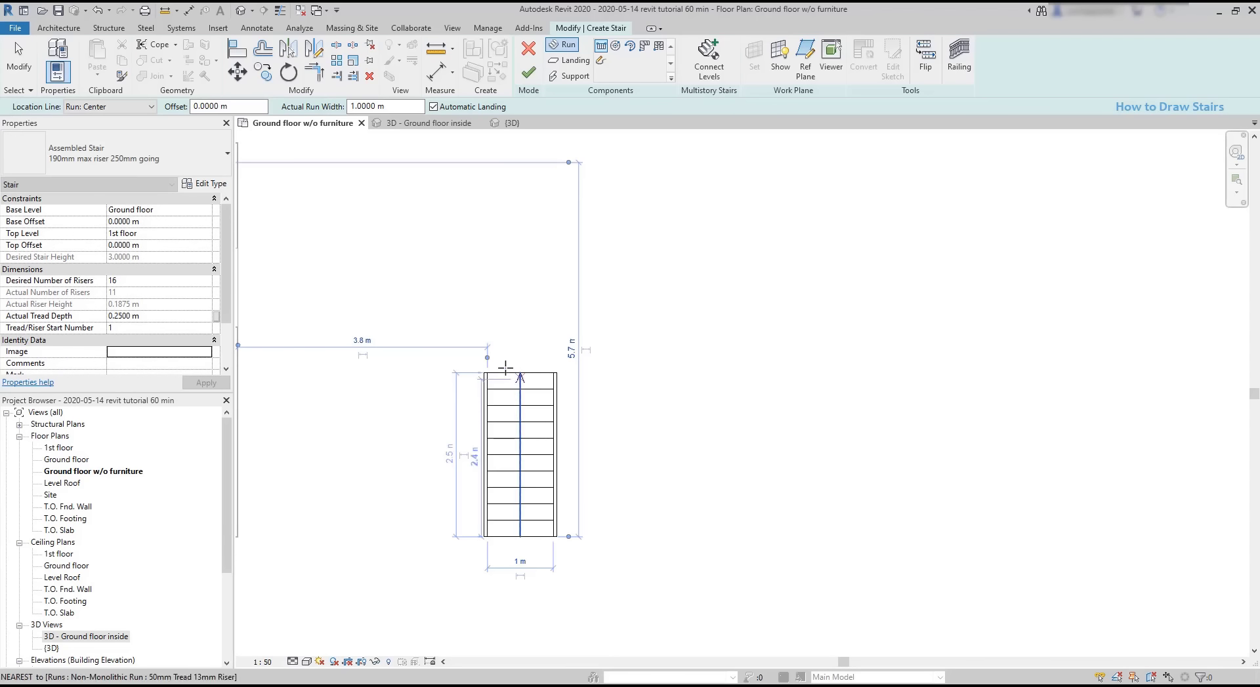
Step: Try to draw the second run leftward, starting from the extended centre line of the first run
{"action": "scroll", "coordinate": [455, 335], "scroll_direction": "up", "scroll_amount": 2}
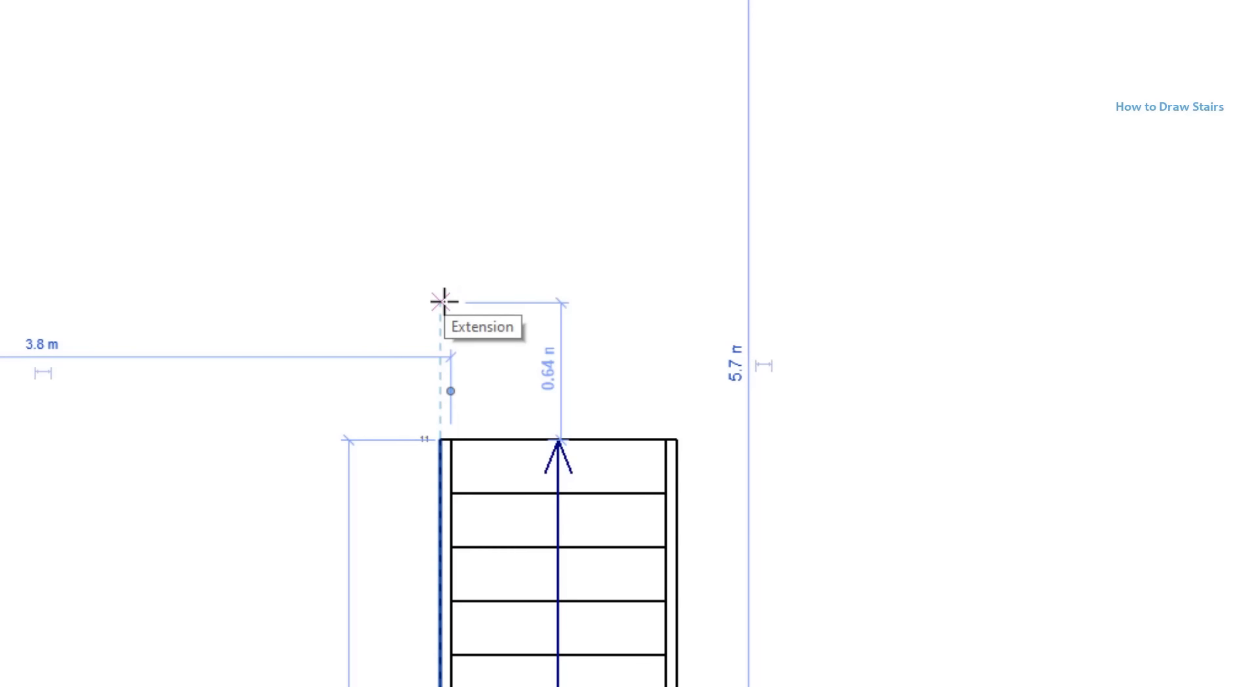
{"action": "left_click", "coordinate": [443, 302]}
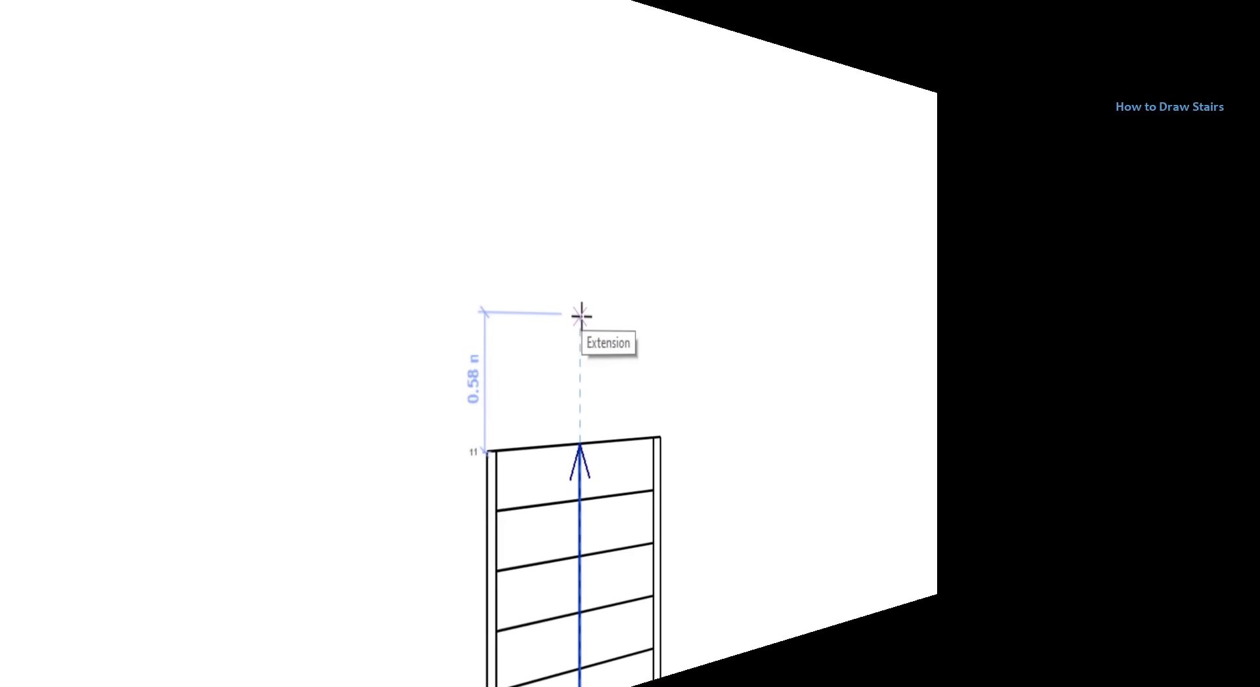
{"action": "left_click", "coordinate": [556, 247]}
{"action": "left_click", "coordinate": [343, 248]}
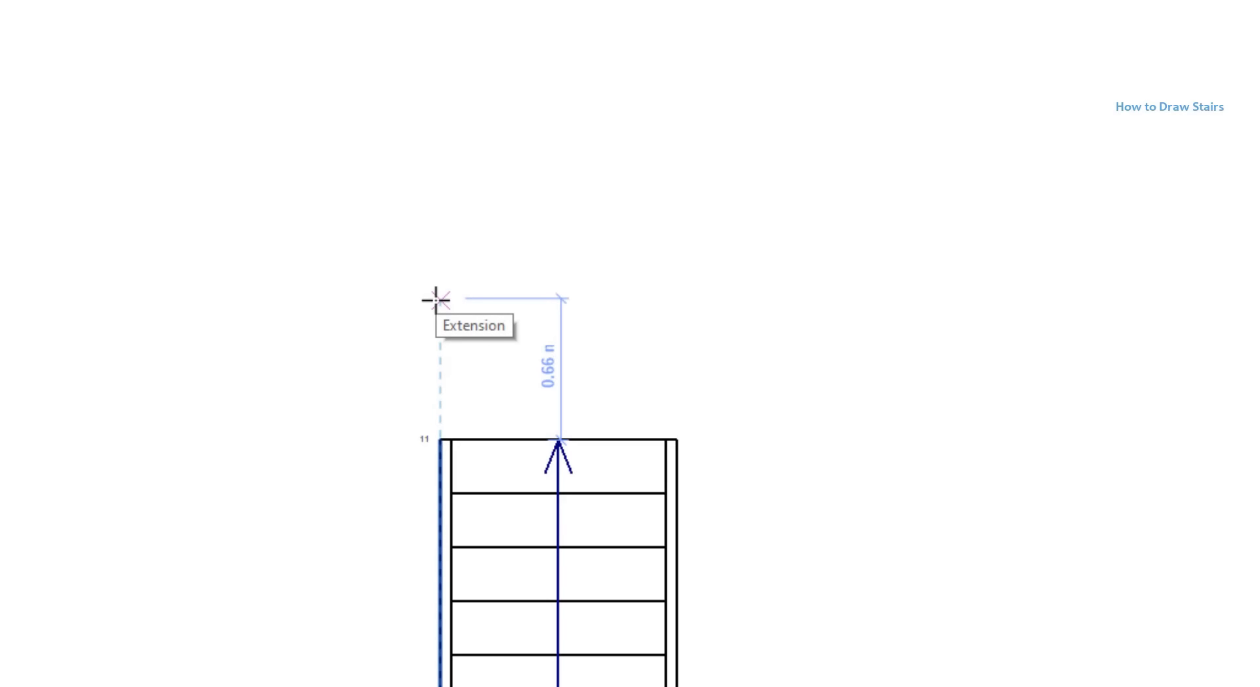
Step: Draw the second run of five risers leftward from the first run's extended left edge, with an automatic corner landing
{"action": "left_click", "coordinate": [436, 299]}
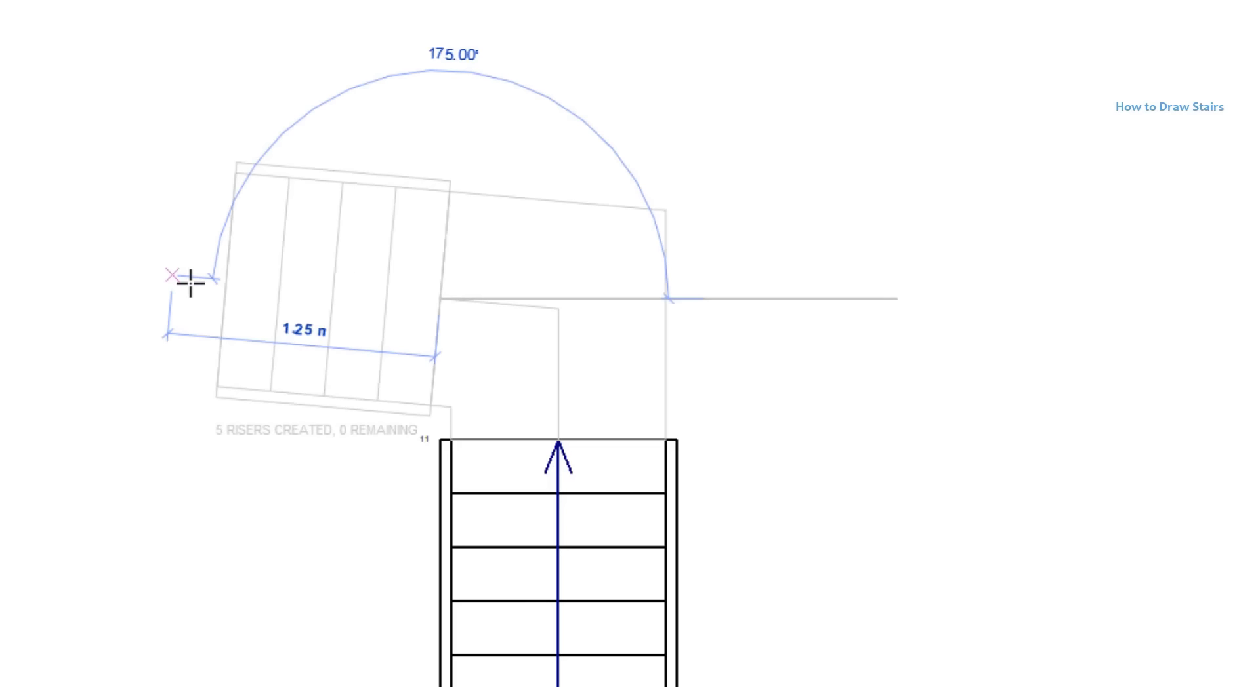
{"action": "left_click", "coordinate": [217, 307]}
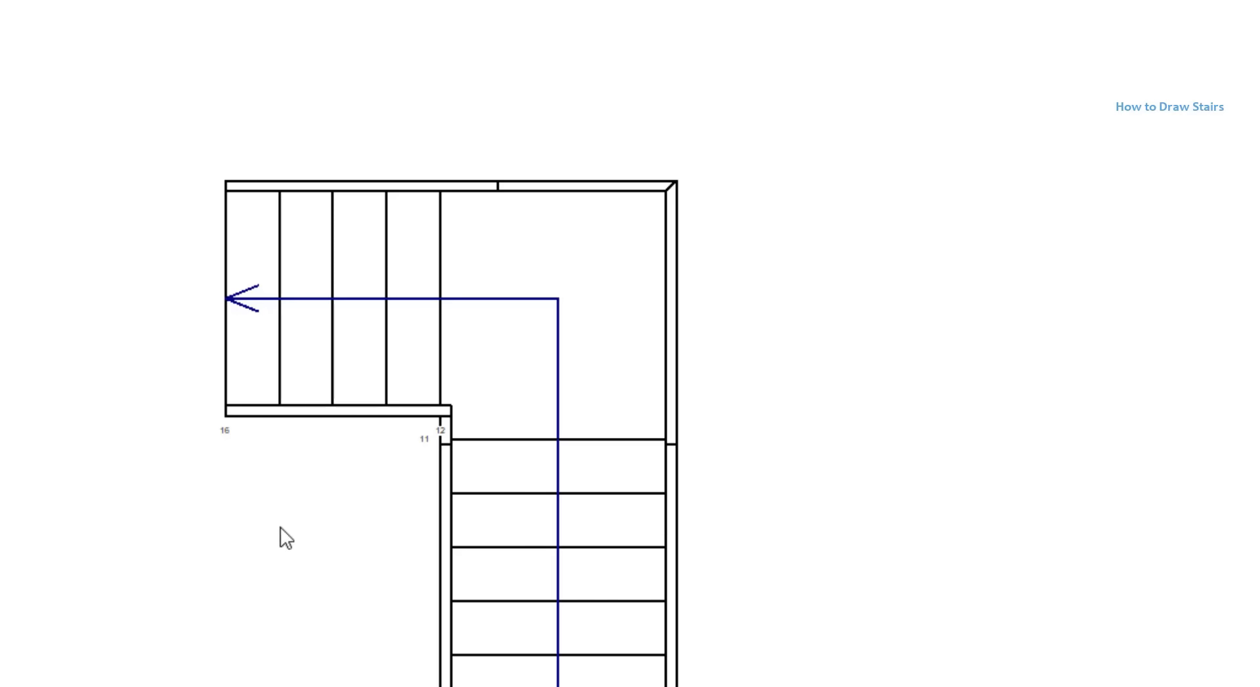
Step: Set the distance between the second run's lower edge and the first run's end to 0.3 m, and change it to 0 m
{"action": "middle_click_drag", "start_coordinate": [307, 593], "coordinate": [338, 498]}
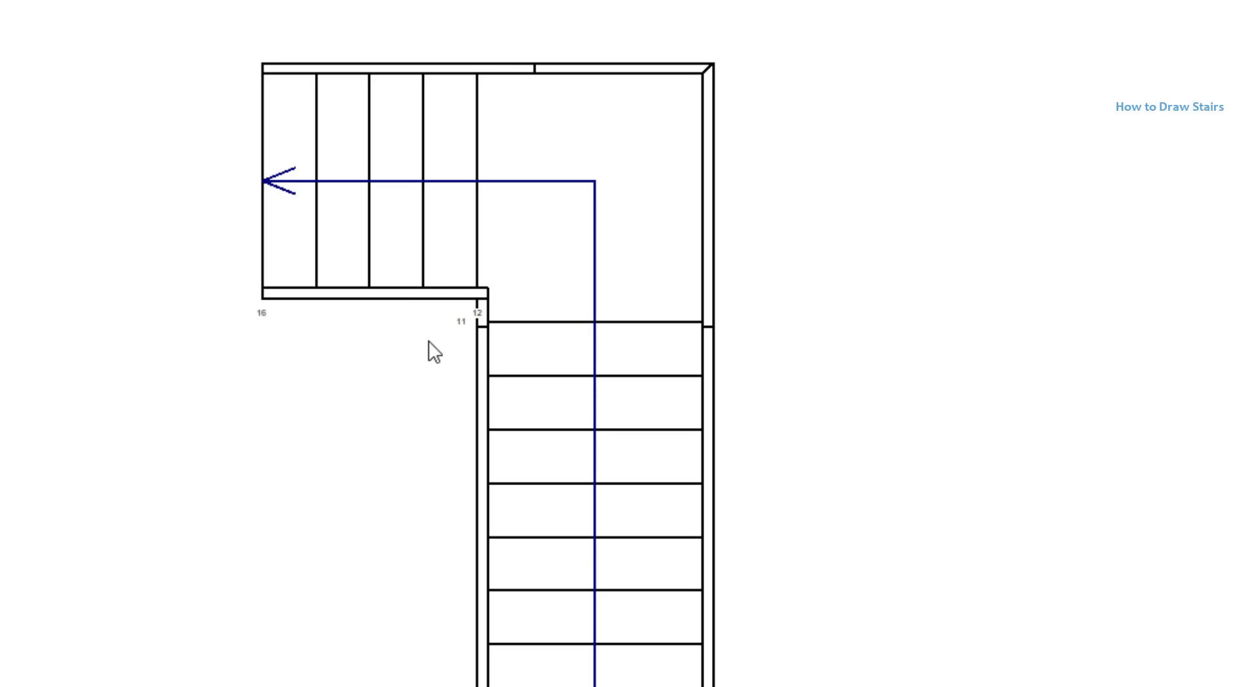
{"action": "left_click", "coordinate": [478, 281]}
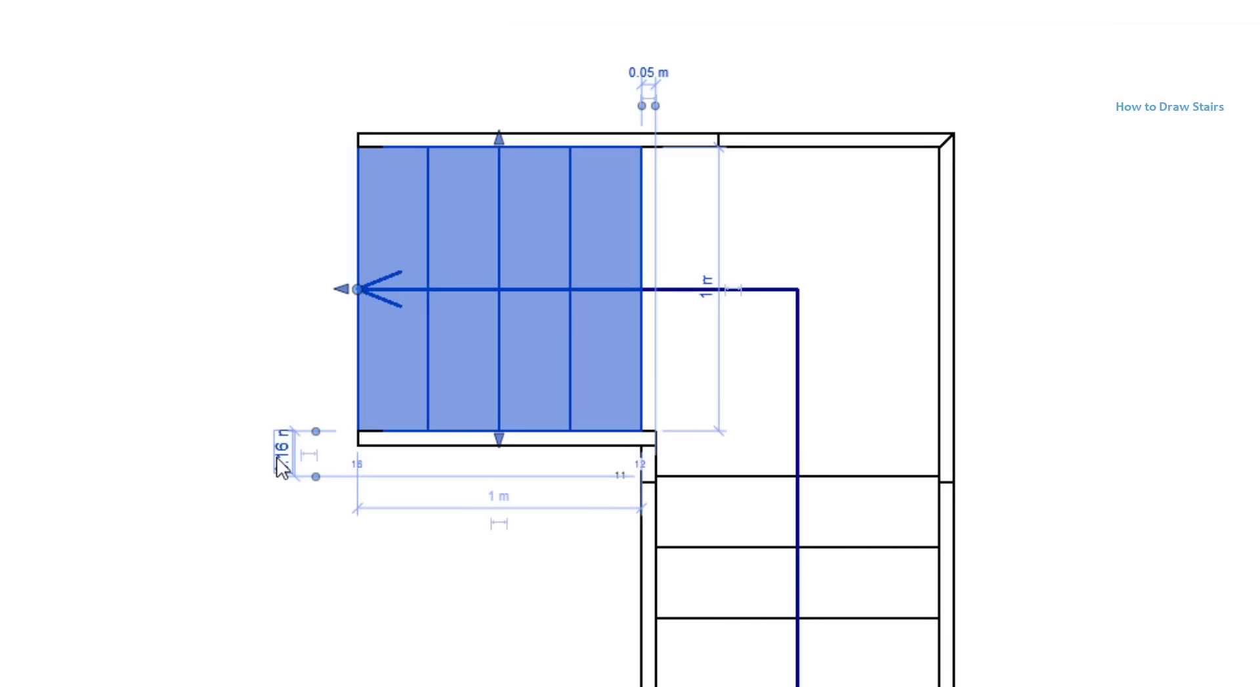
{"action": "left_click", "coordinate": [282, 451]}
{"action": "type", "text": "0.3"}
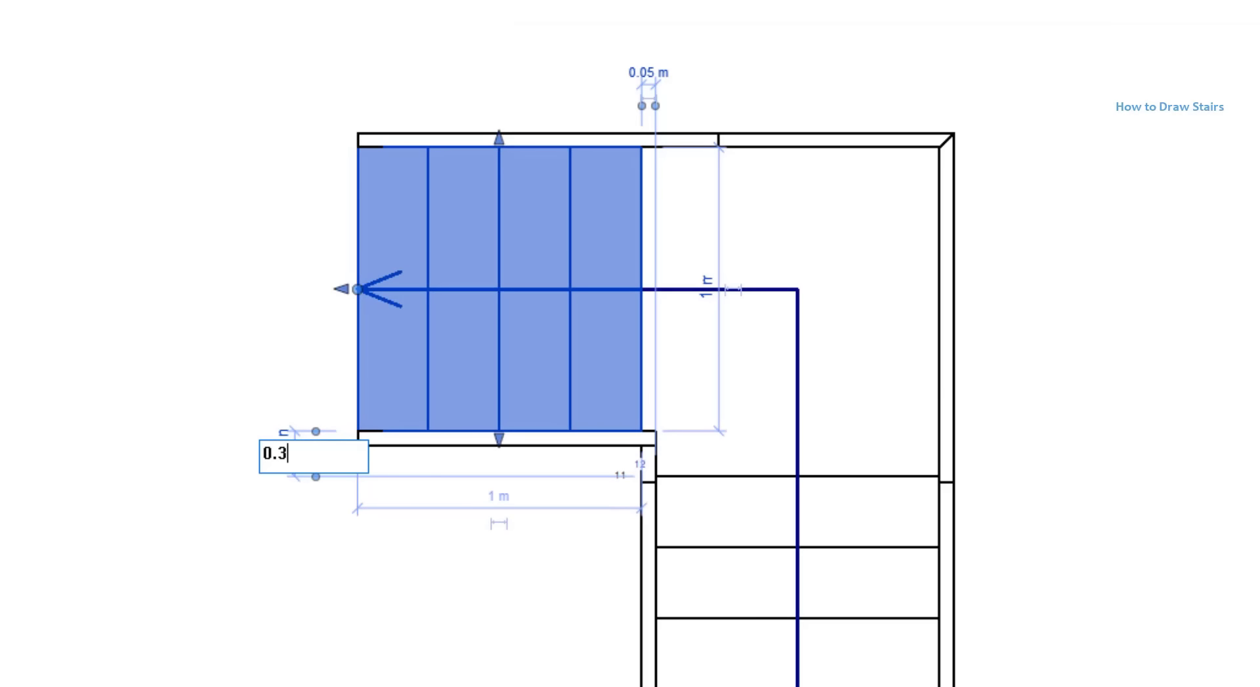
{"action": "key", "text": "Return"}
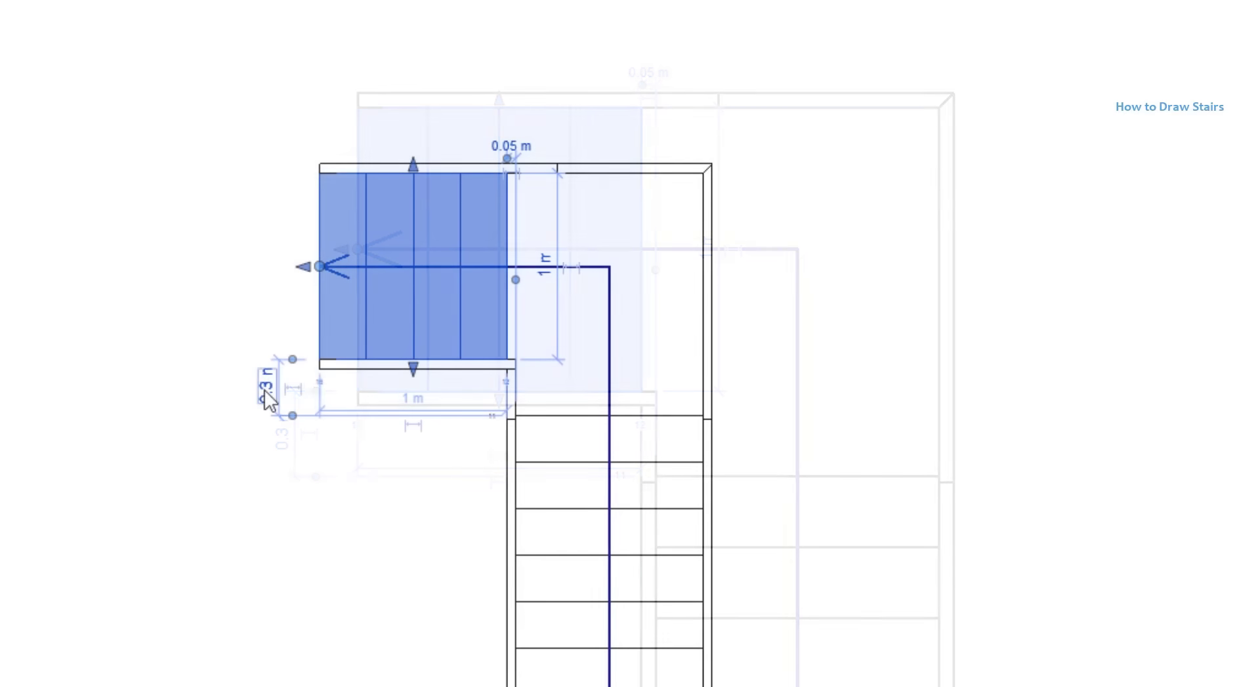
{"action": "left_click", "coordinate": [265, 390]}
{"action": "type", "text": "0"}
{"action": "key", "text": "Return"}
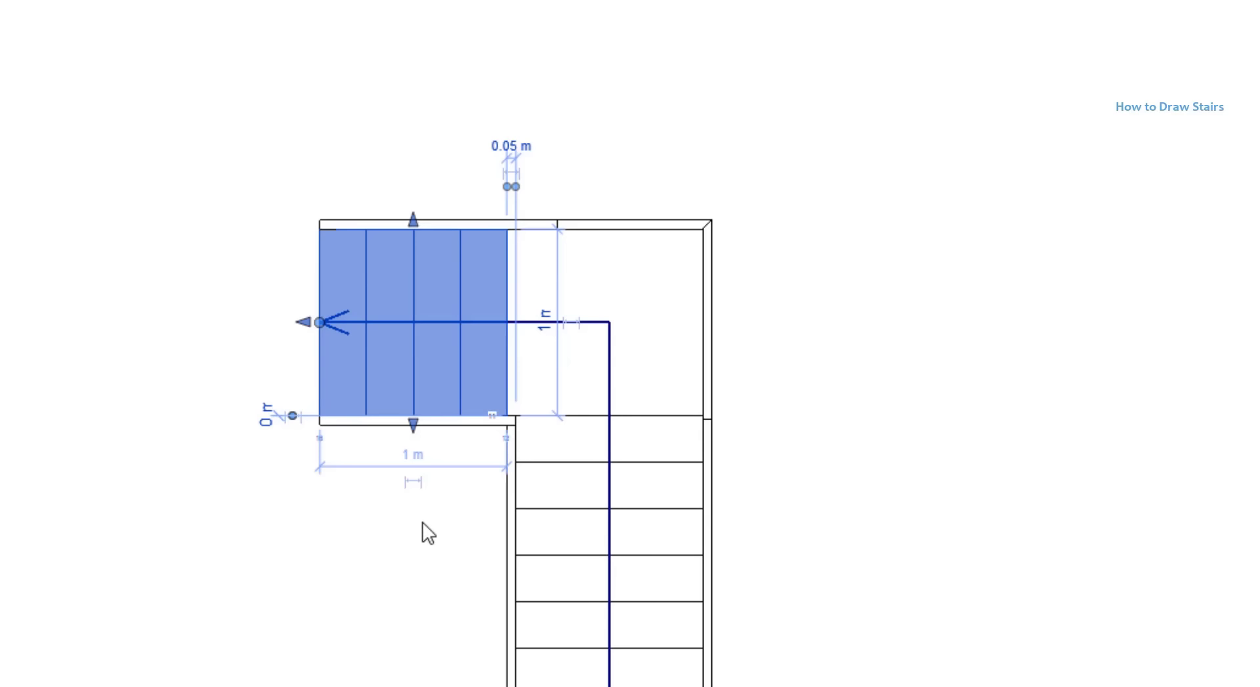
Step: Set the distance between the second run's lower edge and the first run's end to 0.1 m
{"action": "left_click", "coordinate": [265, 420]}
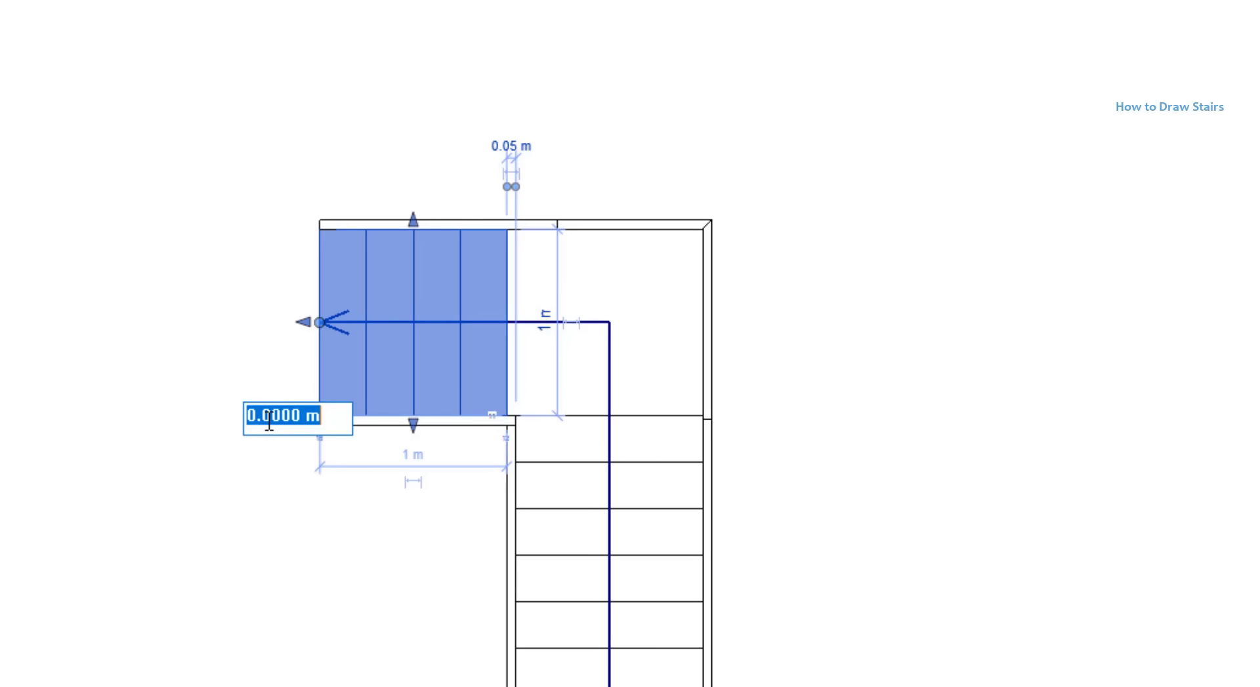
{"action": "type", "text": "0.1"}
{"action": "key", "text": "Return"}
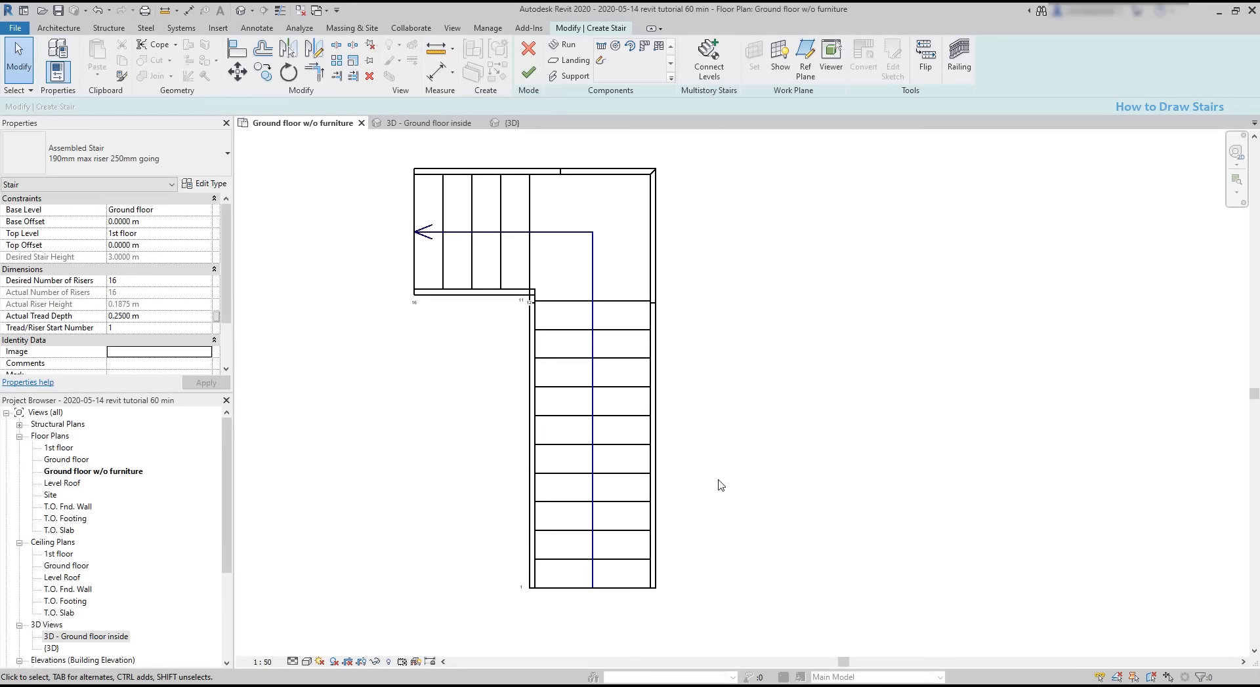
Step: Select the stair's lower run, corner landing and upper run in turn to examine them, ending with the lower run selected
{"action": "left_click", "coordinate": [633, 422]}
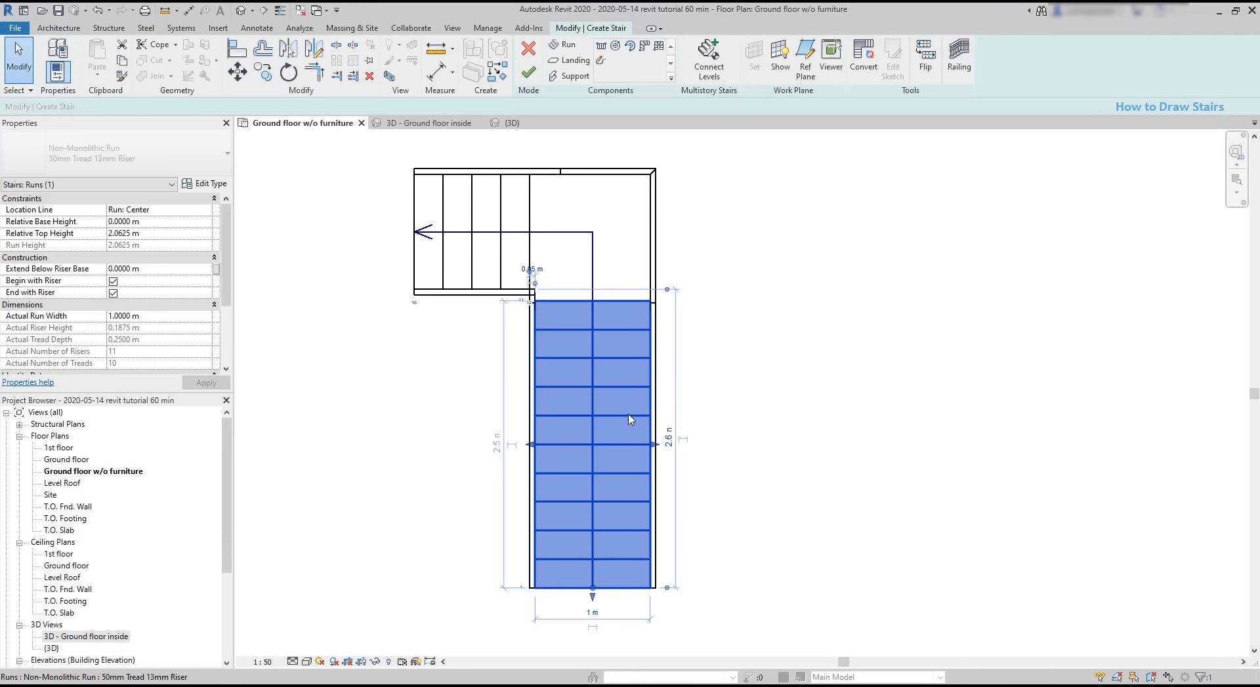
{"action": "left_click", "coordinate": [715, 305]}
{"action": "left_click", "coordinate": [619, 254]}
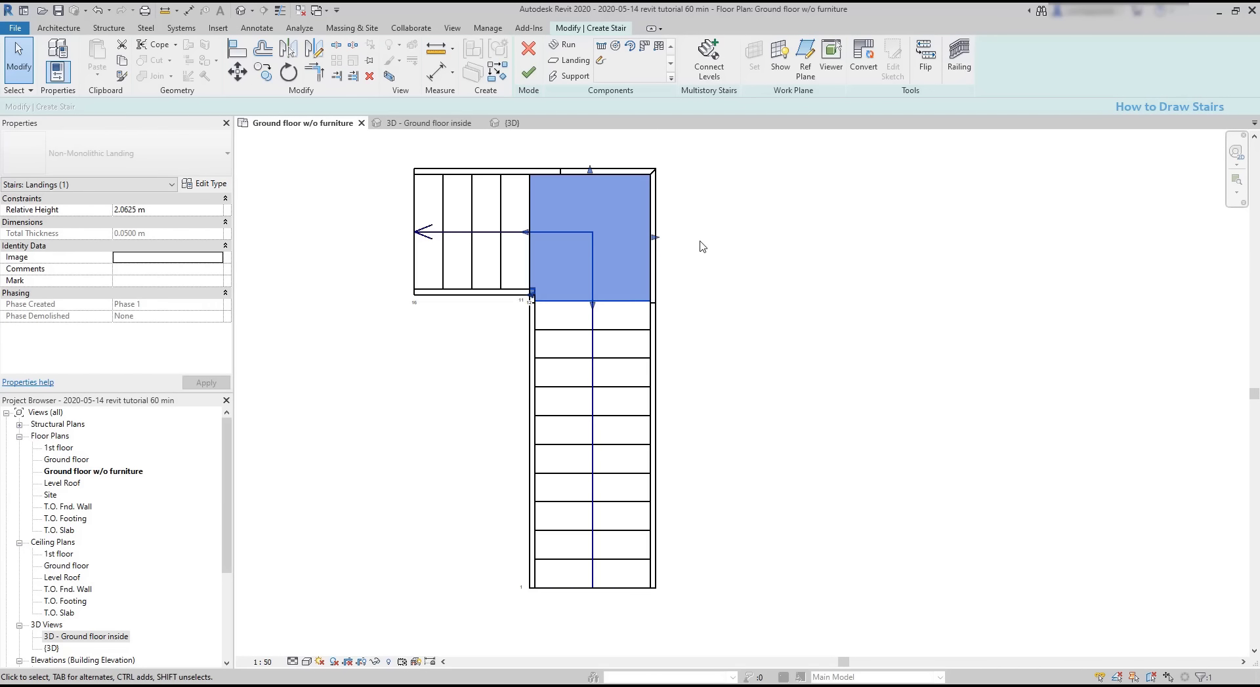
{"action": "left_click", "coordinate": [497, 258]}
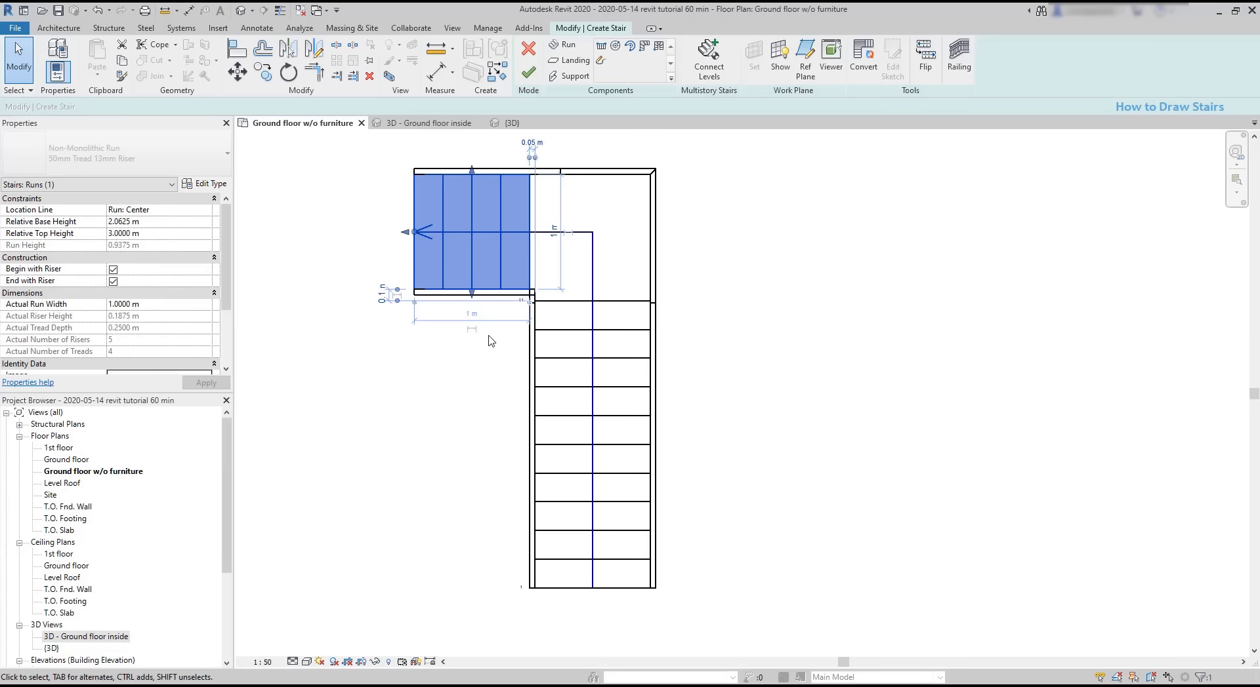
{"action": "left_click", "coordinate": [575, 421]}
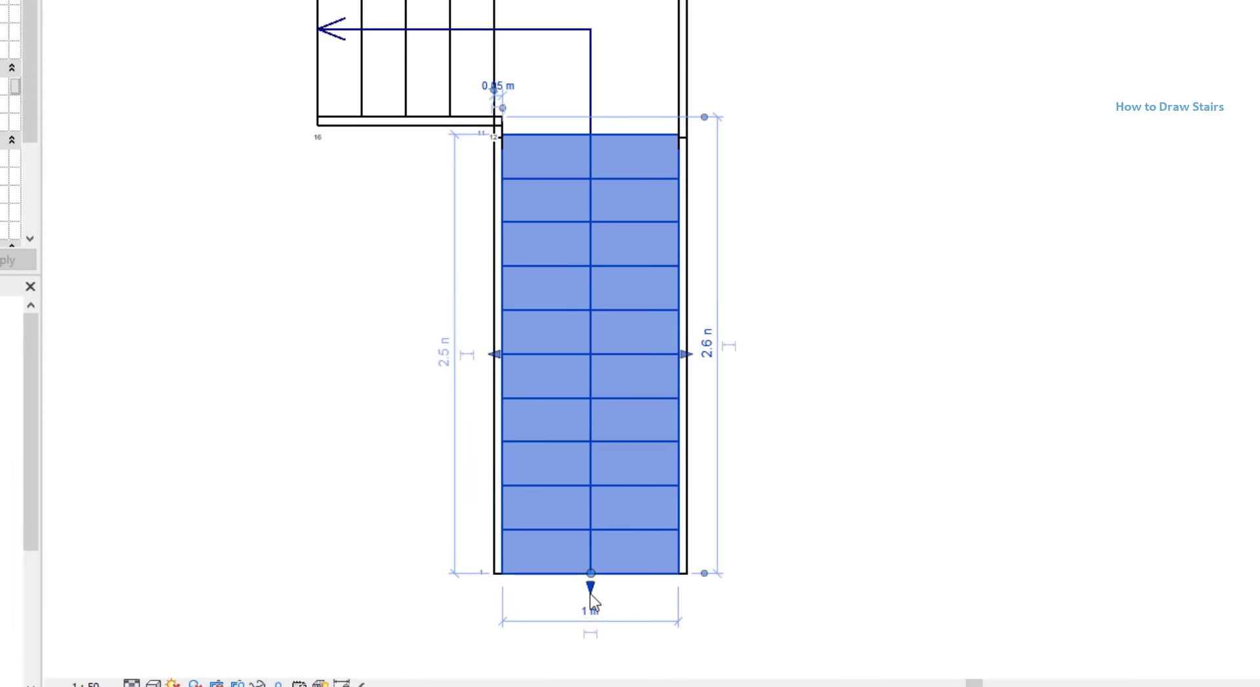
Step: Redistribute the risers between the two stair runs, shortening the lower run to 9 risers and the upper run to 4 risers
{"action": "left_click_drag", "start_coordinate": [589, 593], "coordinate": [589, 525]}
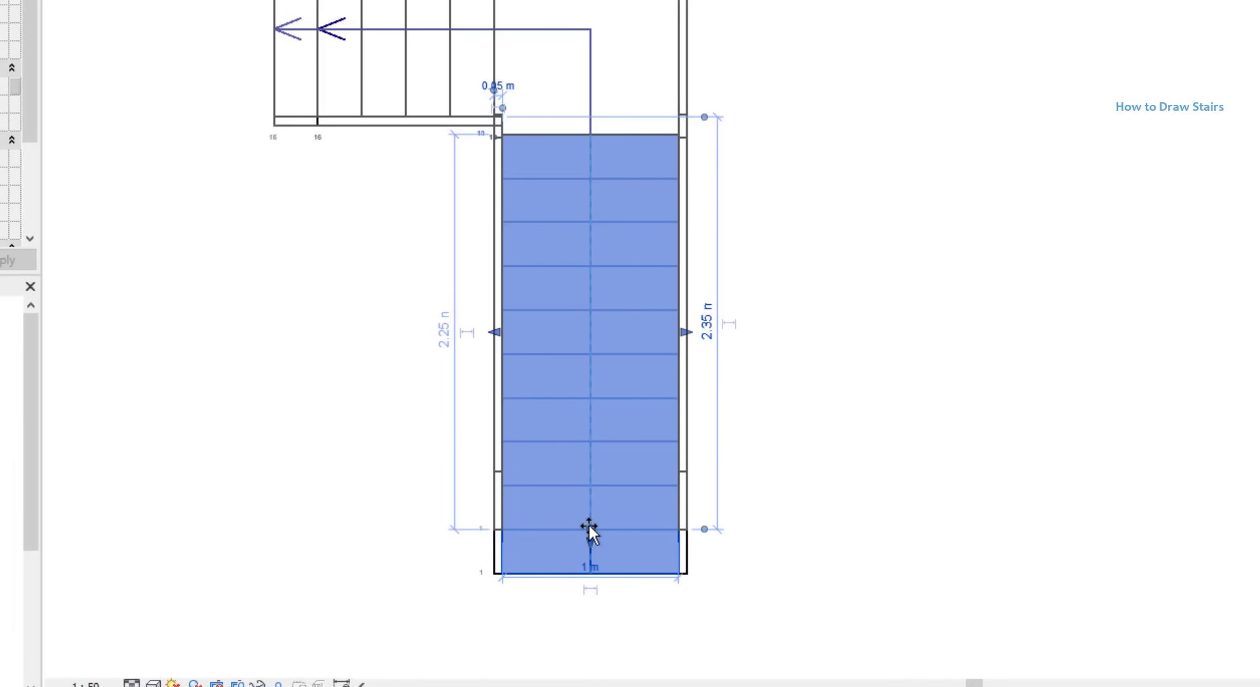
{"action": "left_click_drag", "start_coordinate": [588, 526], "coordinate": [589, 496]}
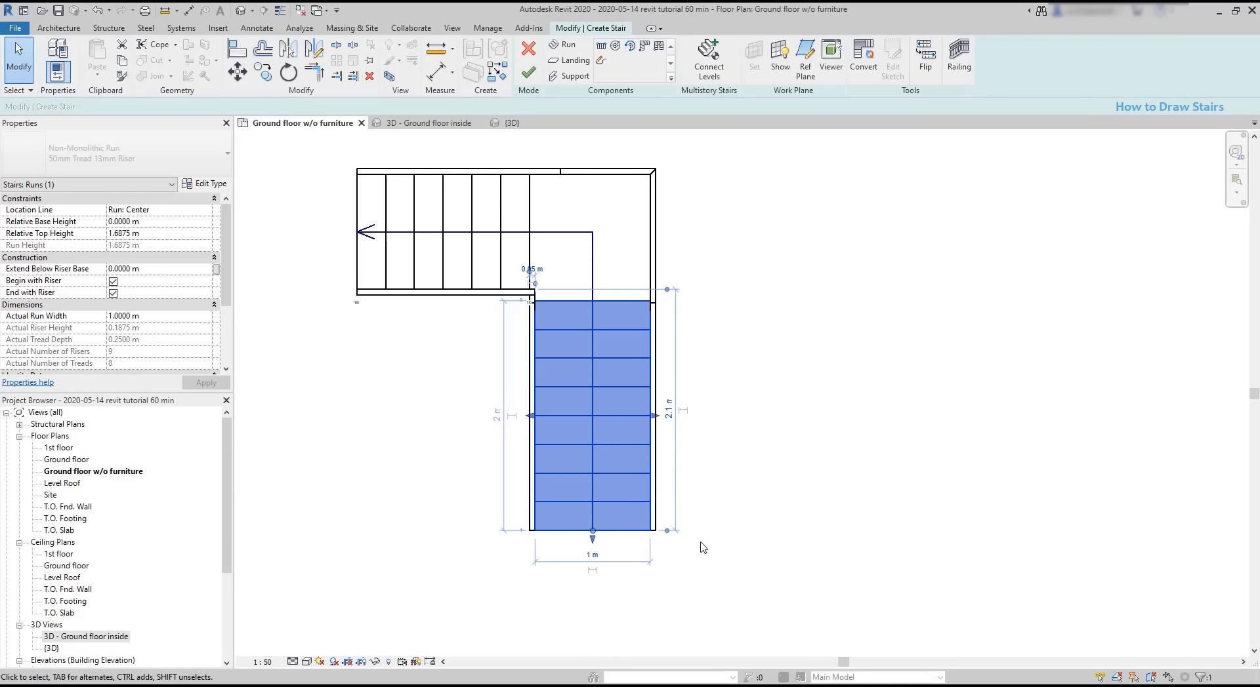
{"action": "left_click", "coordinate": [385, 255]}
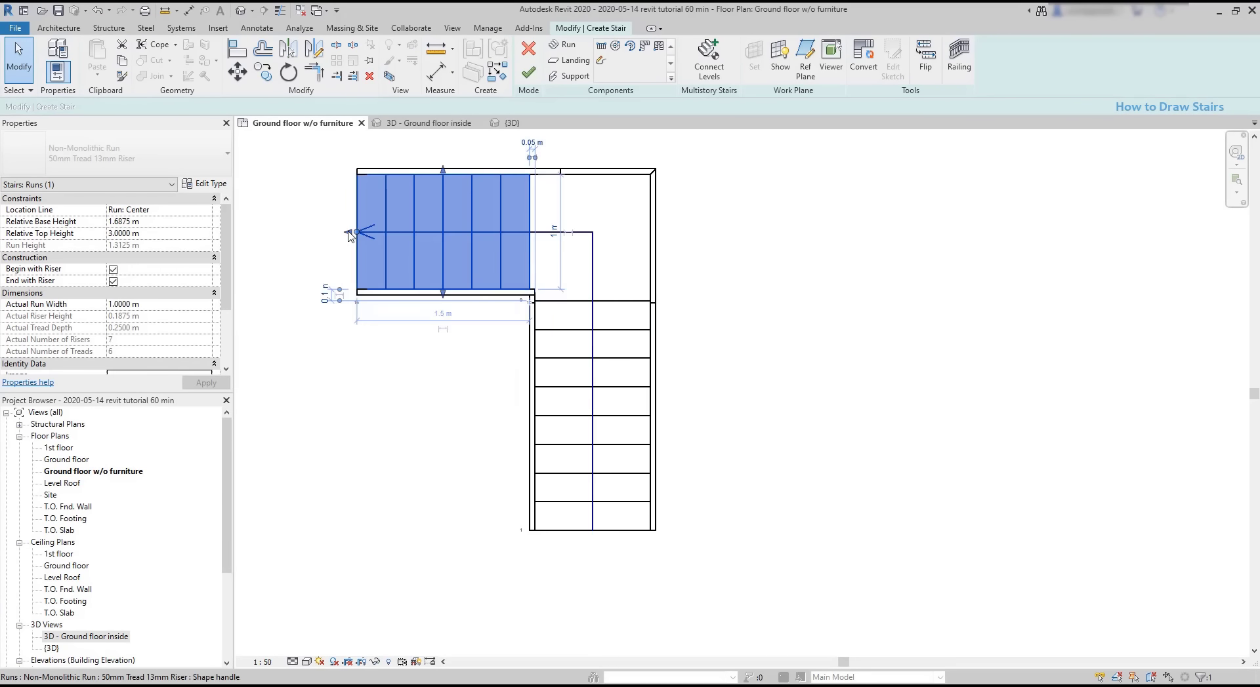
{"action": "left_click_drag", "start_coordinate": [358, 232], "coordinate": [447, 229]}
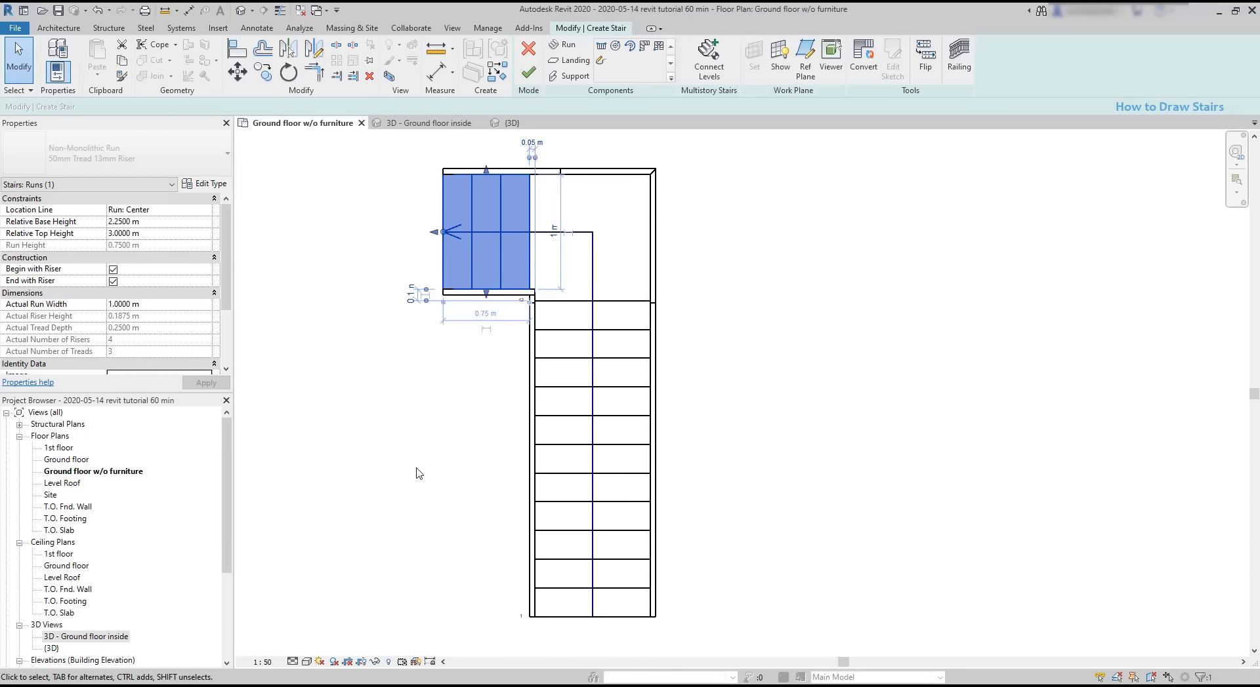
Step: Widen the lower run outward to about 1.38 m, set its actual run width to 1 m, and finish the stair
{"action": "left_click", "coordinate": [587, 446]}
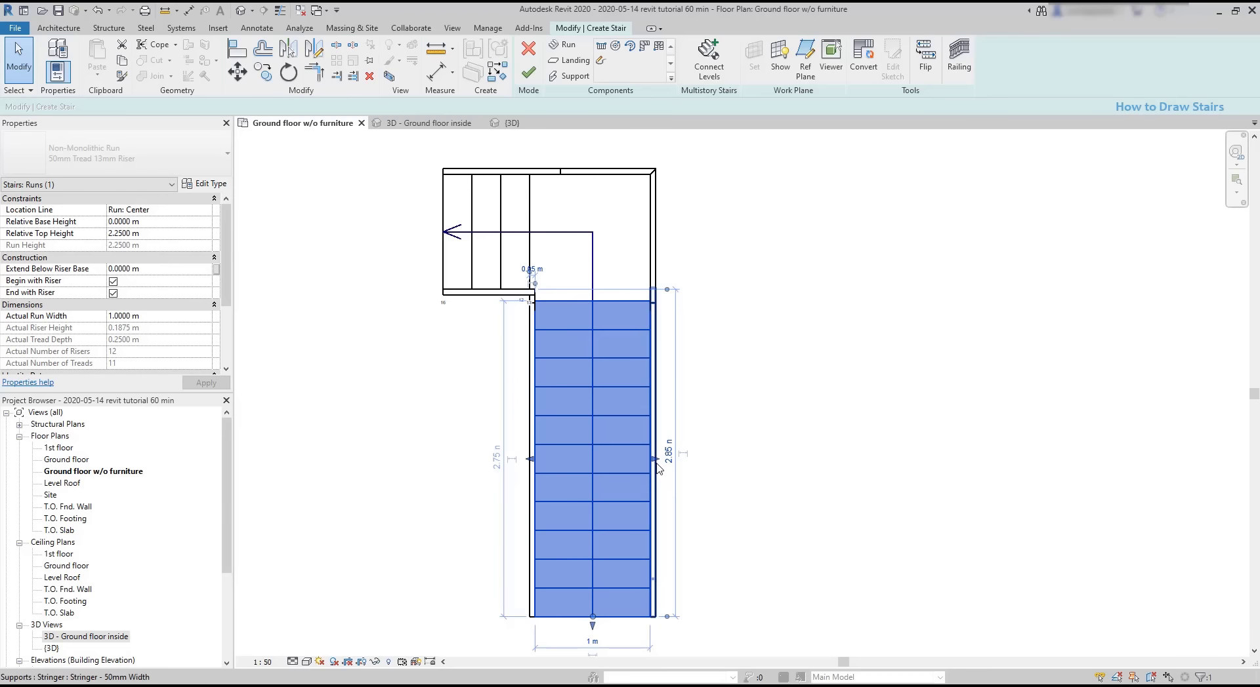
{"action": "left_click_drag", "start_coordinate": [654, 459], "coordinate": [694, 459]}
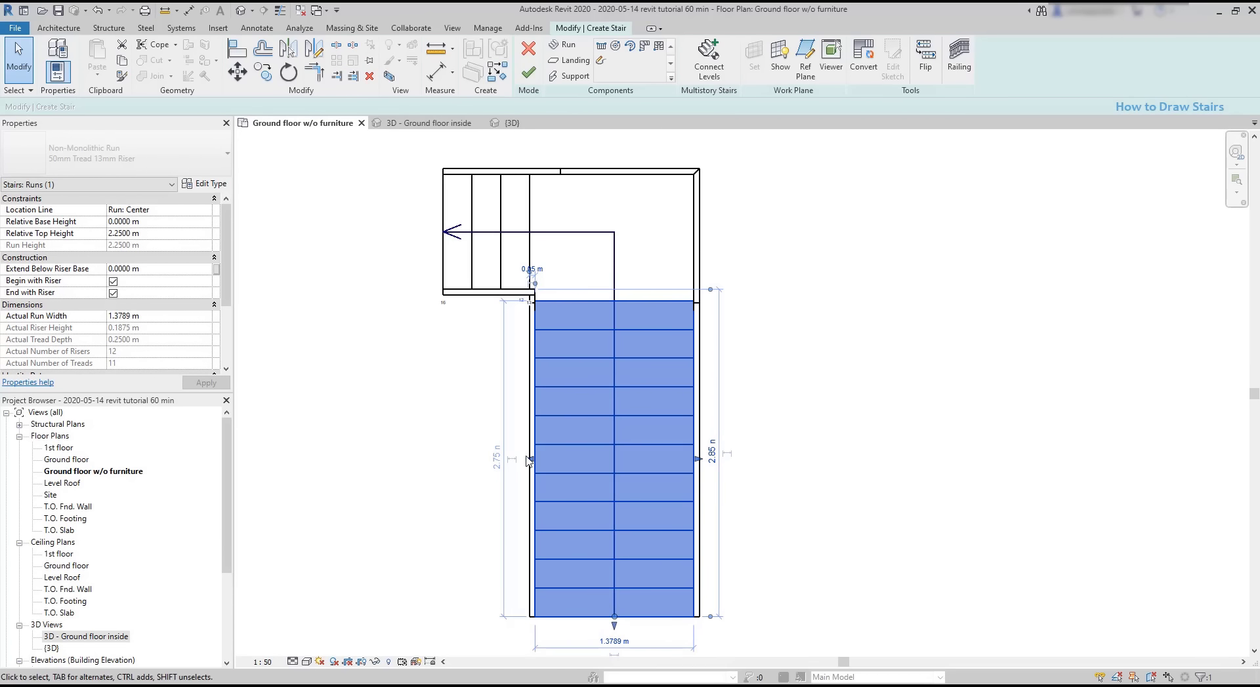
{"action": "left_click", "coordinate": [128, 316]}
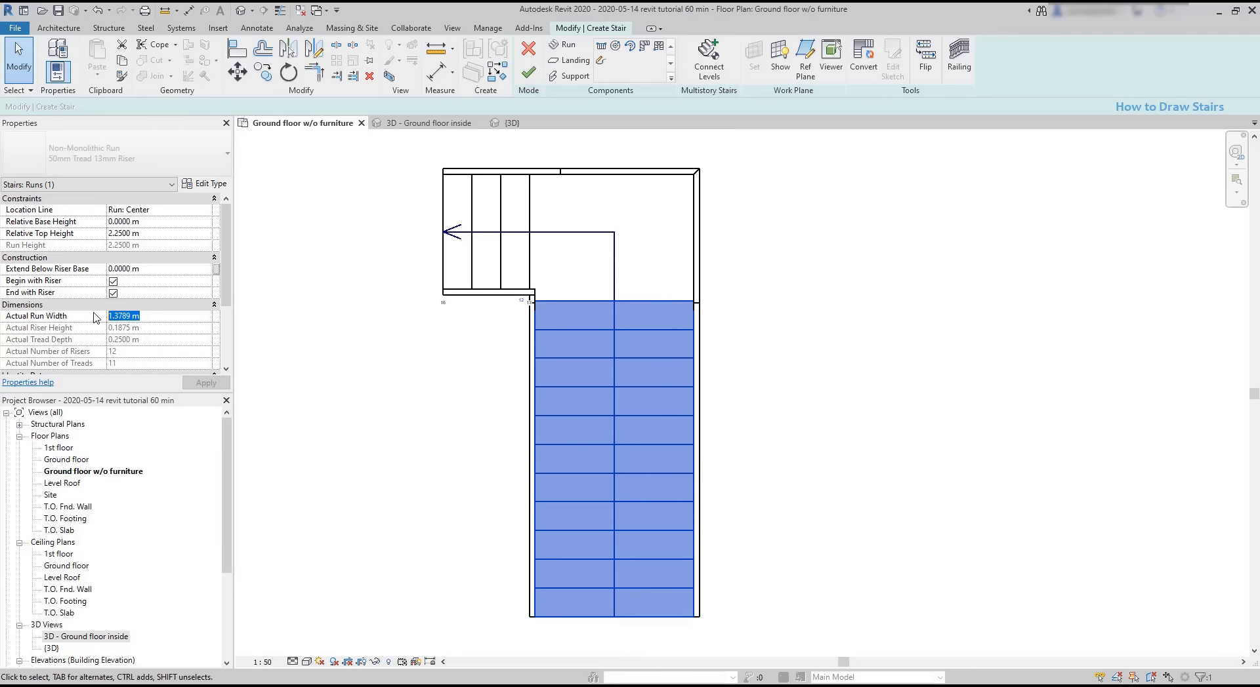
{"action": "type", "text": "1"}
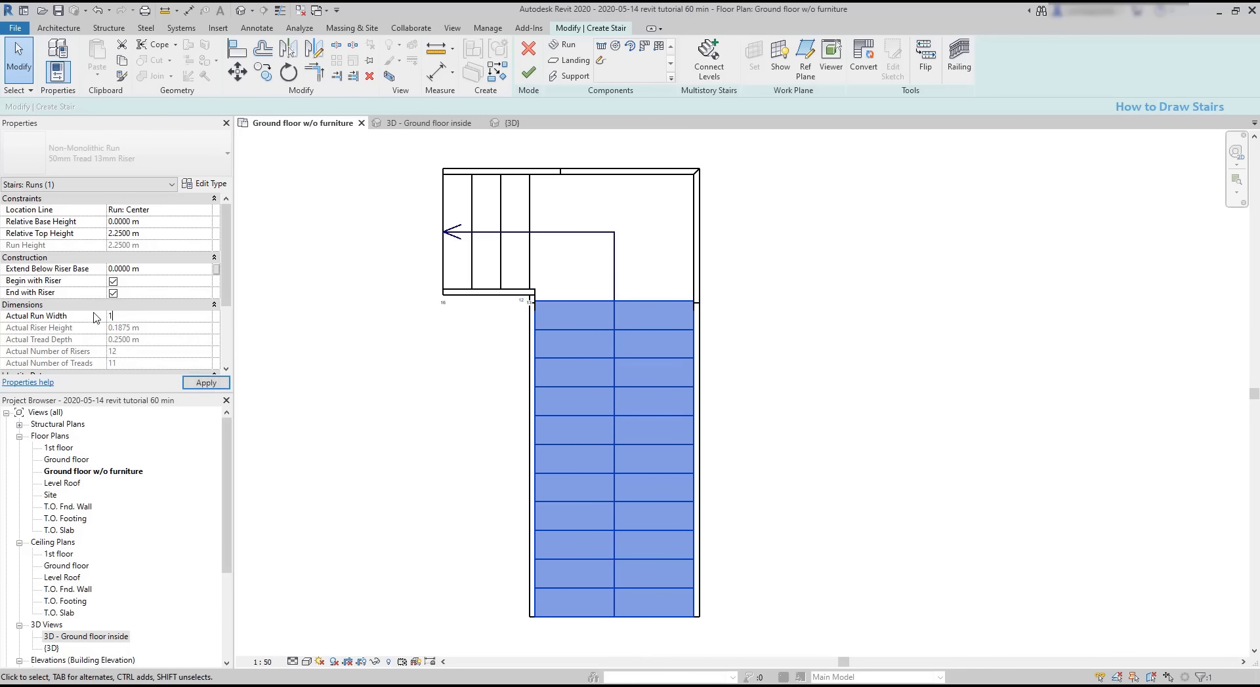
{"action": "key", "text": "Return"}
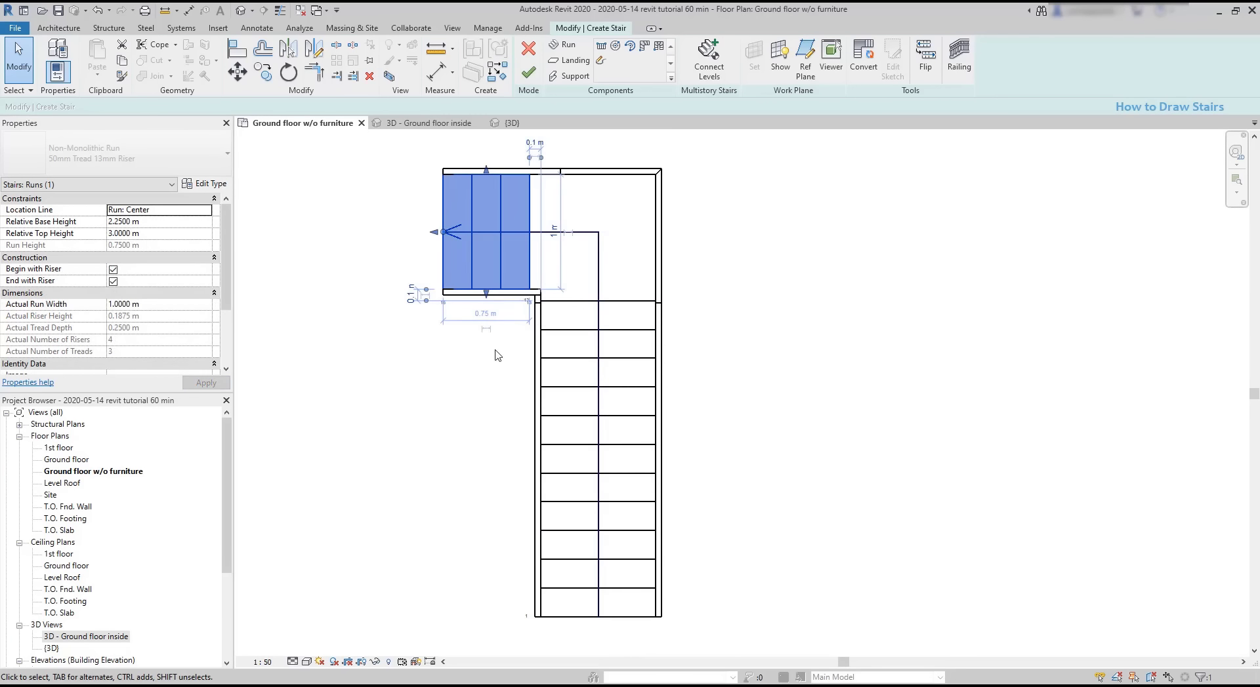
{"action": "left_click", "coordinate": [529, 69]}
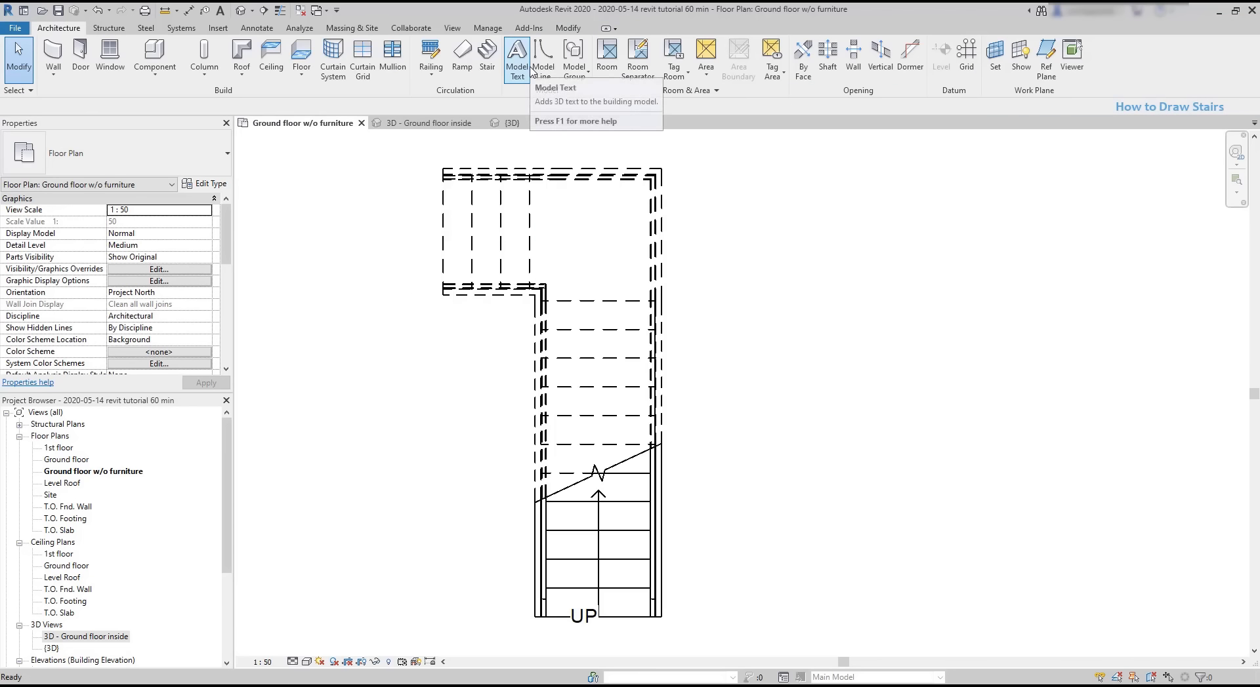
Step: Try moving the stair's outer railing sideways away from the stair, and undo the move
{"action": "left_click", "coordinate": [653, 407]}
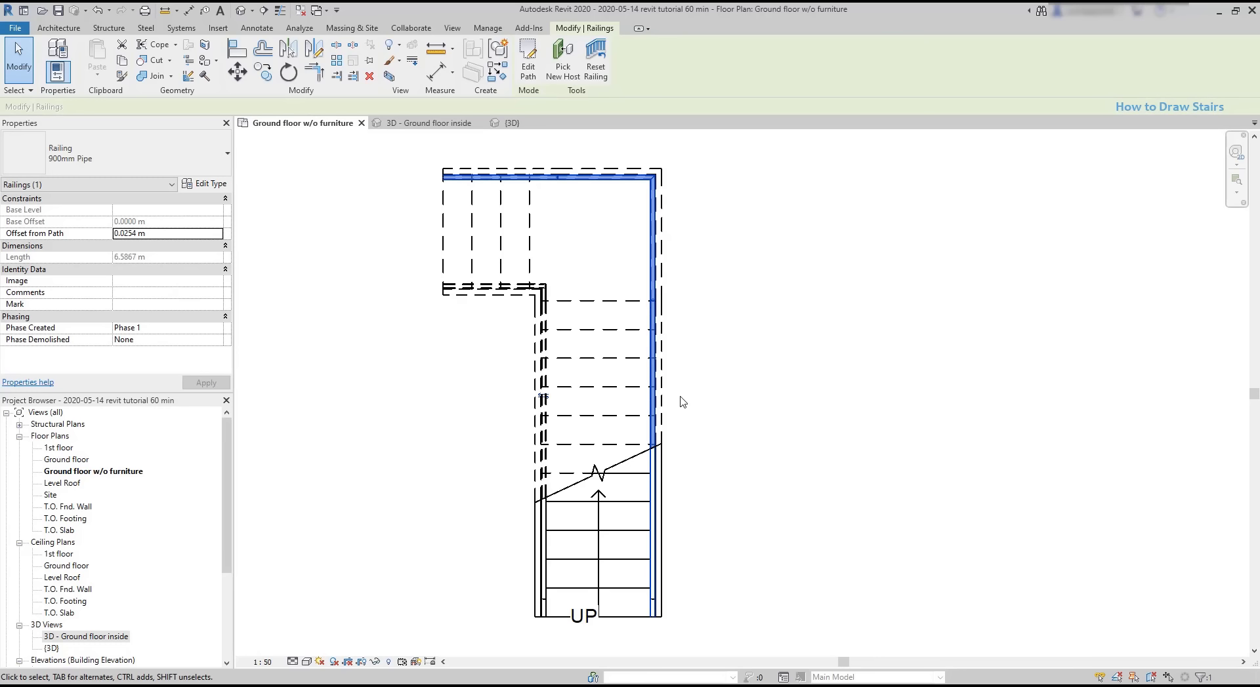
{"action": "left_click_drag", "start_coordinate": [654, 385], "coordinate": [856, 385]}
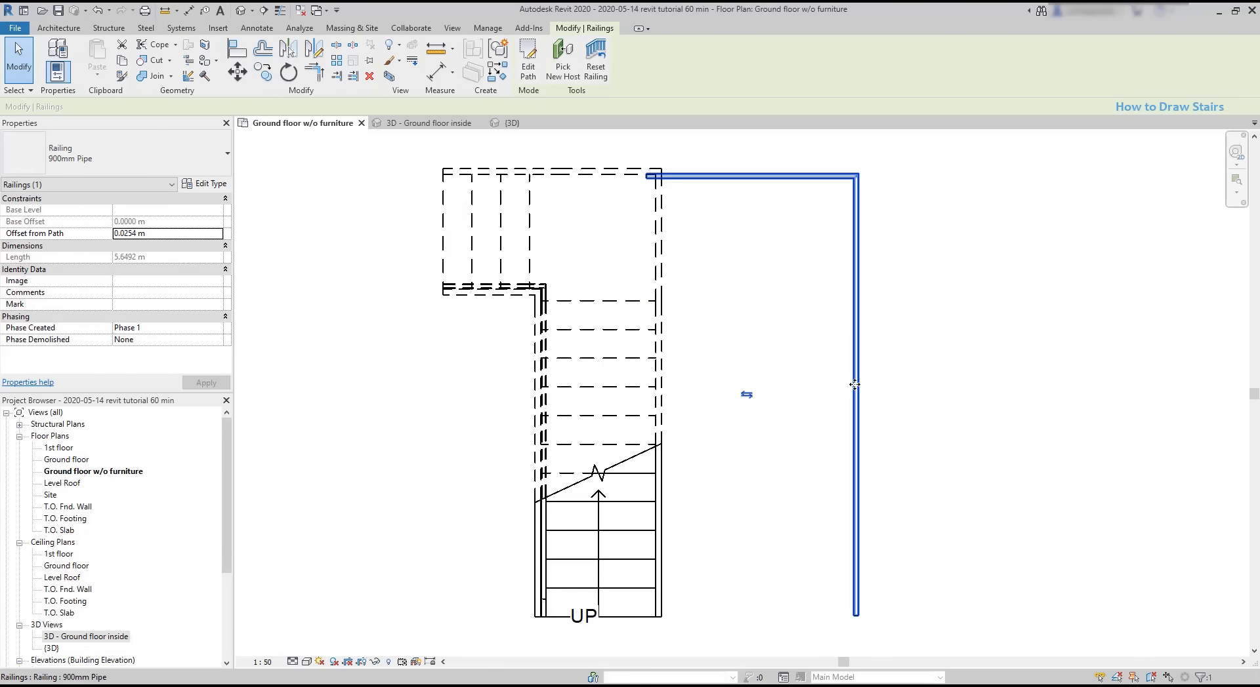
{"action": "key", "text": "ctrl+z"}
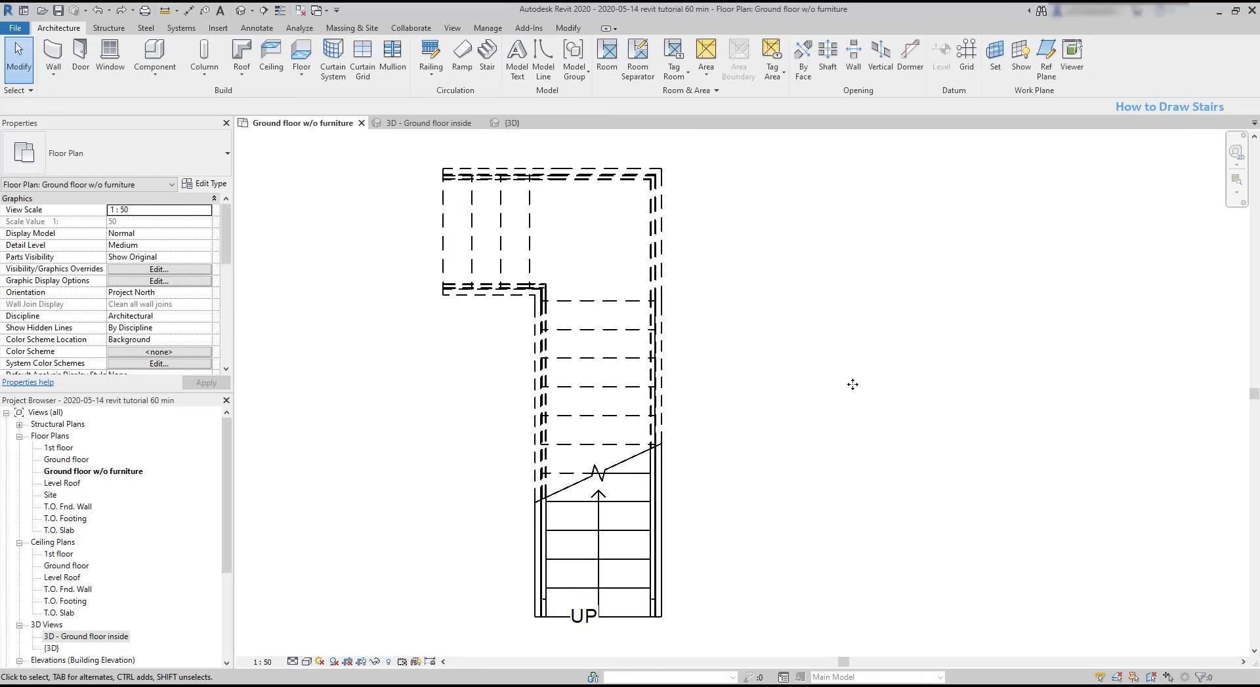
Step: Move the whole L-shaped stair into the room at the building's right end, and show it in the 3D - Ground floor inside view
{"action": "left_click", "coordinate": [619, 505]}
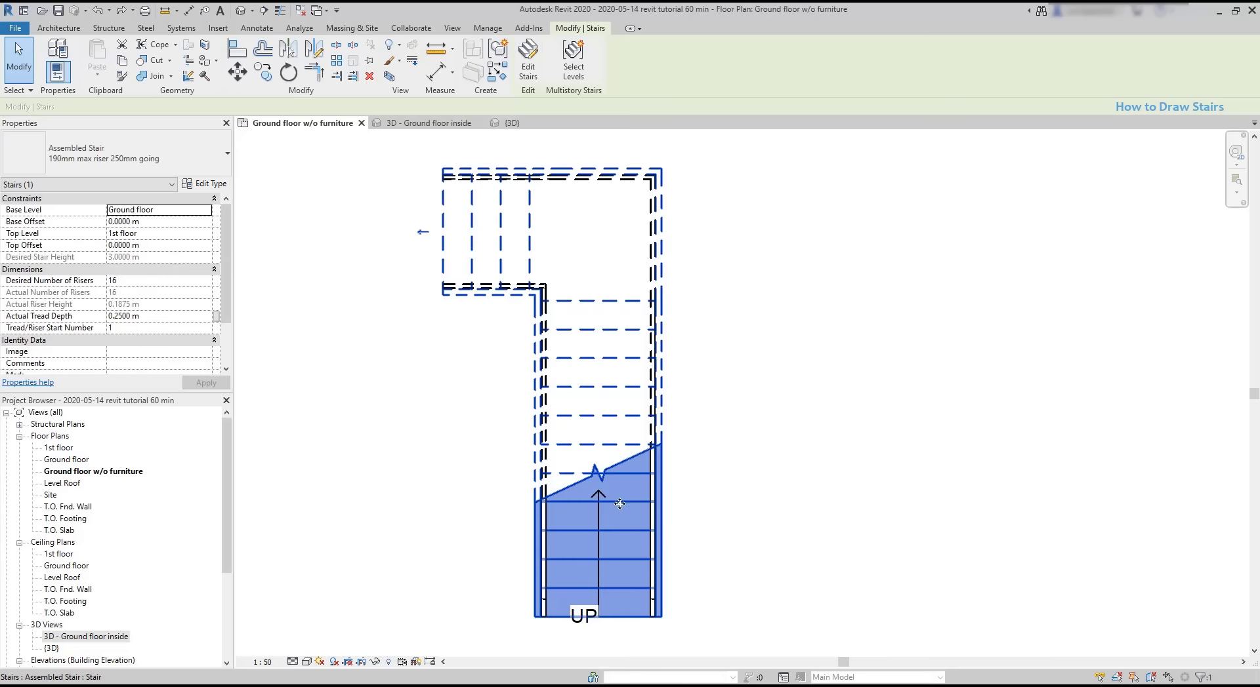
{"action": "left_click_drag", "start_coordinate": [619, 503], "coordinate": [871, 482]}
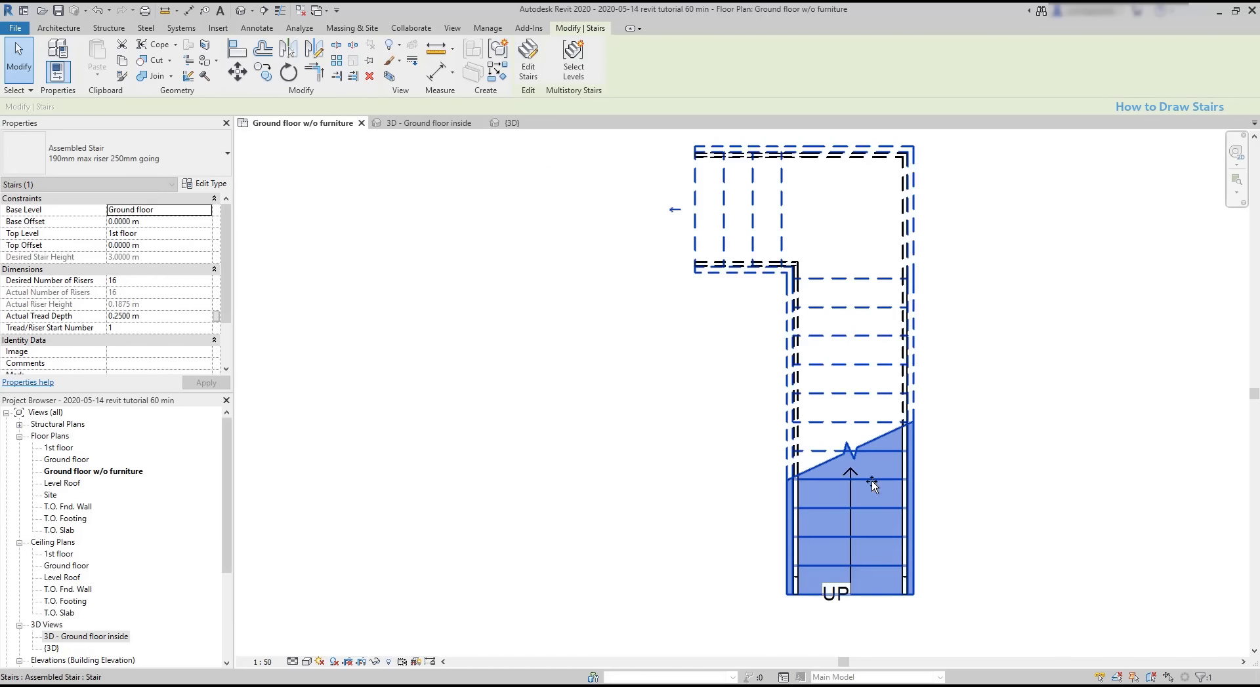
{"action": "scroll", "coordinate": [720, 488], "scroll_direction": "down", "scroll_amount": 2}
{"action": "scroll", "coordinate": [720, 489], "scroll_direction": "down", "scroll_amount": 1}
{"action": "left_click_drag", "start_coordinate": [784, 489], "coordinate": [338, 425]}
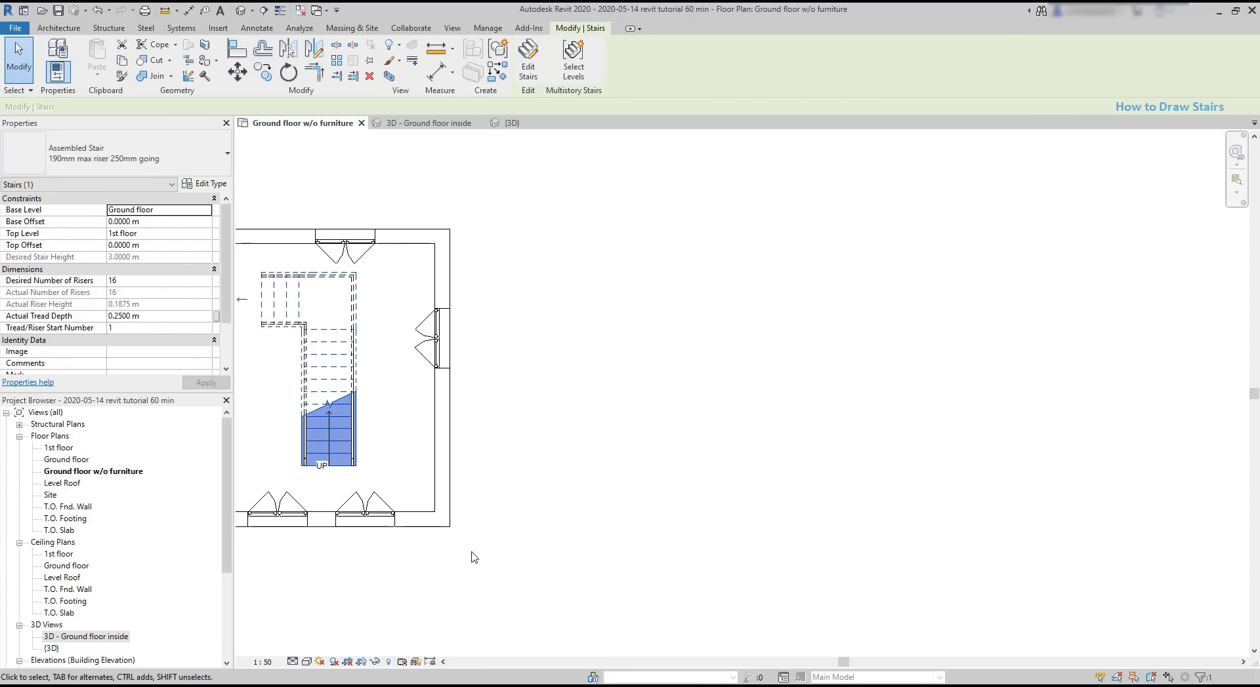
{"action": "left_click", "coordinate": [456, 125]}
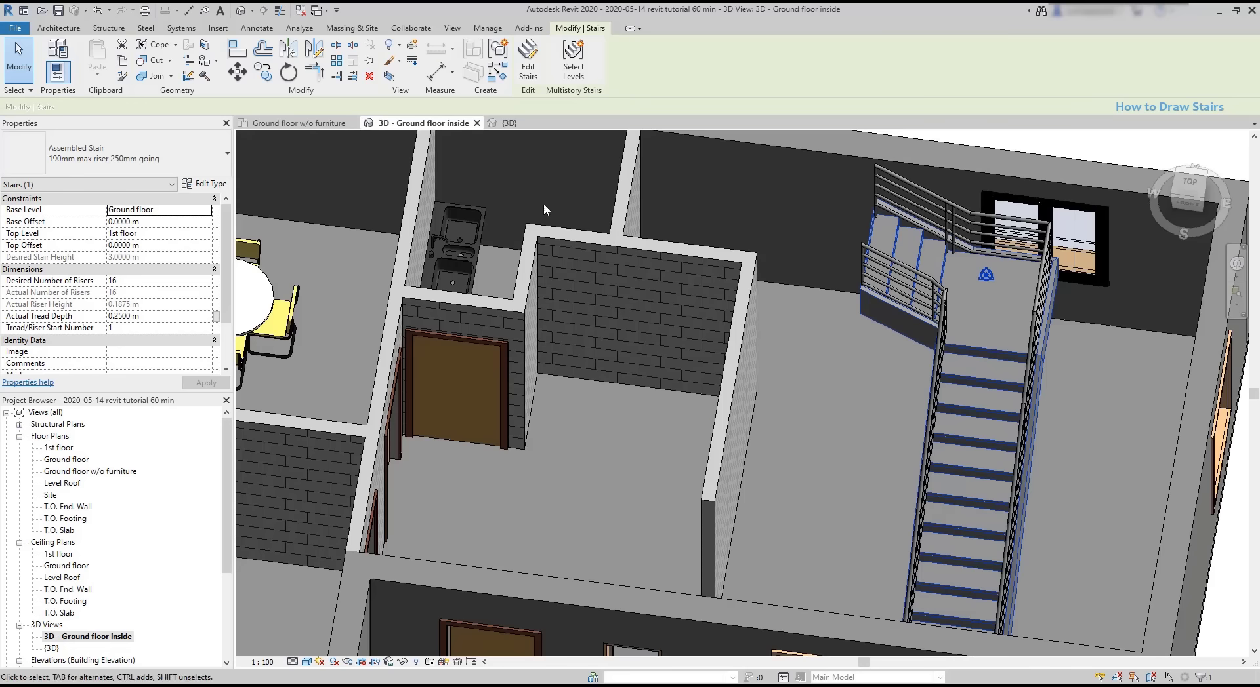
{"action": "scroll", "coordinate": [600, 429], "scroll_direction": "down", "scroll_amount": 4}
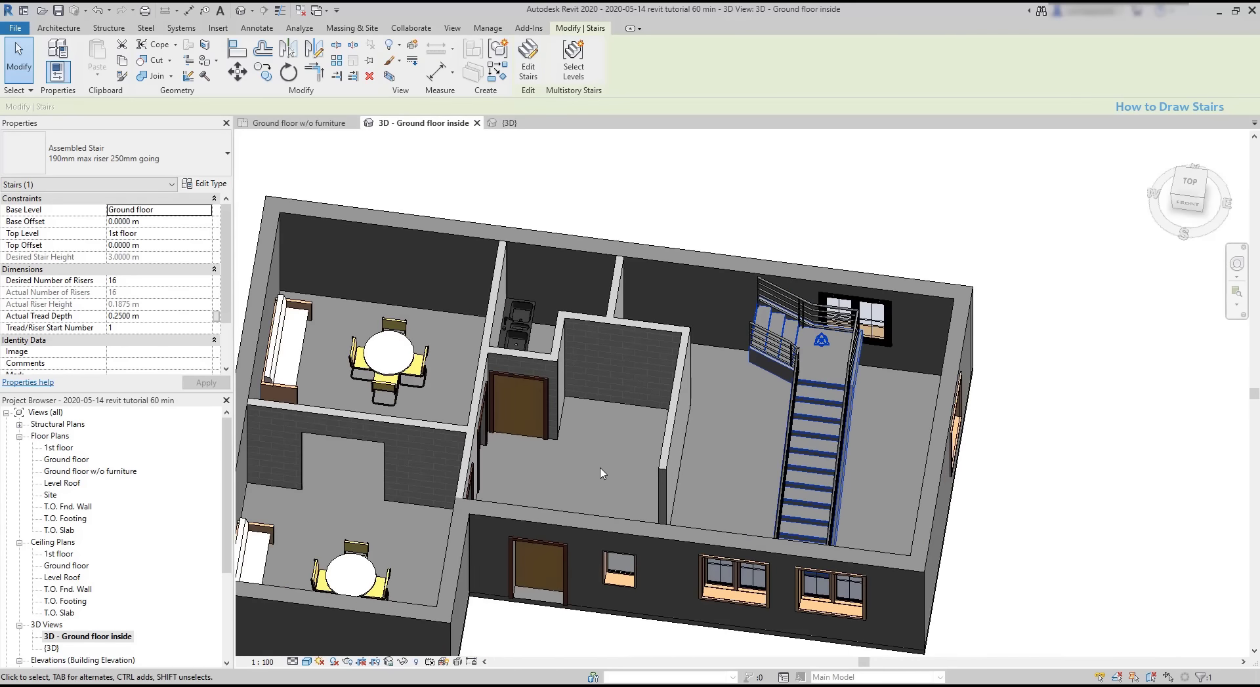
Step: Delete the existing assembled stair in the Ground floor w/o furniture plan
{"action": "key", "text": "Escape"}
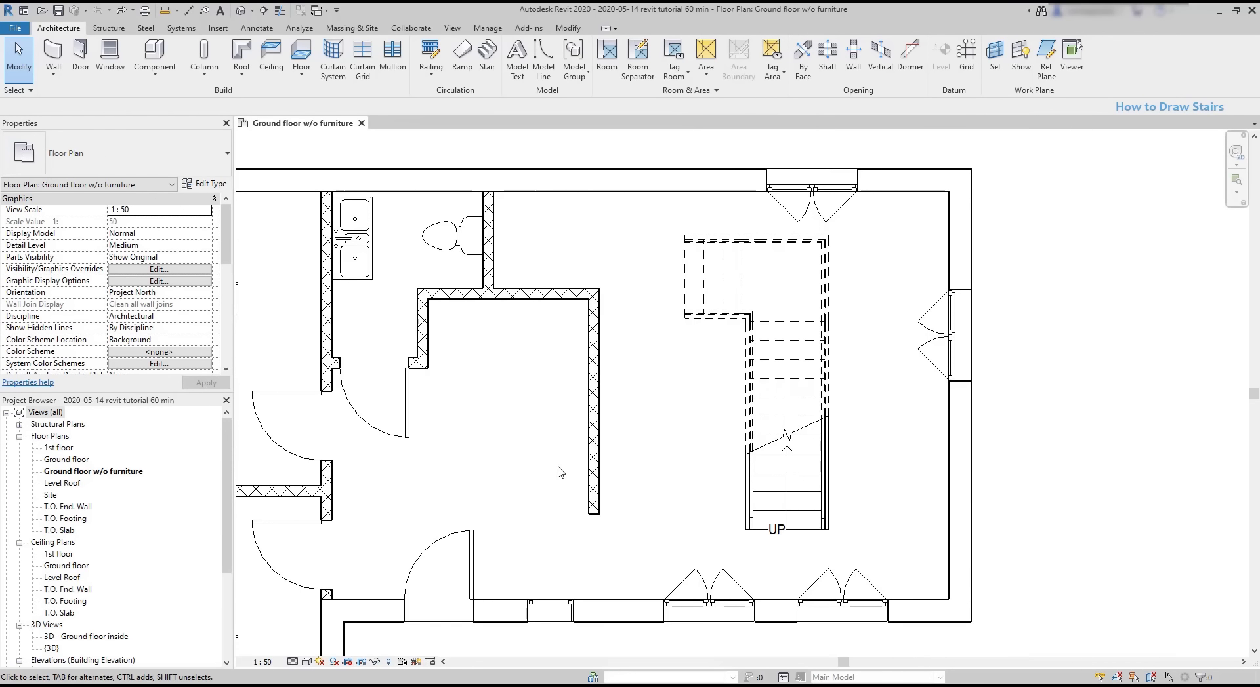
{"action": "left_click", "coordinate": [748, 433]}
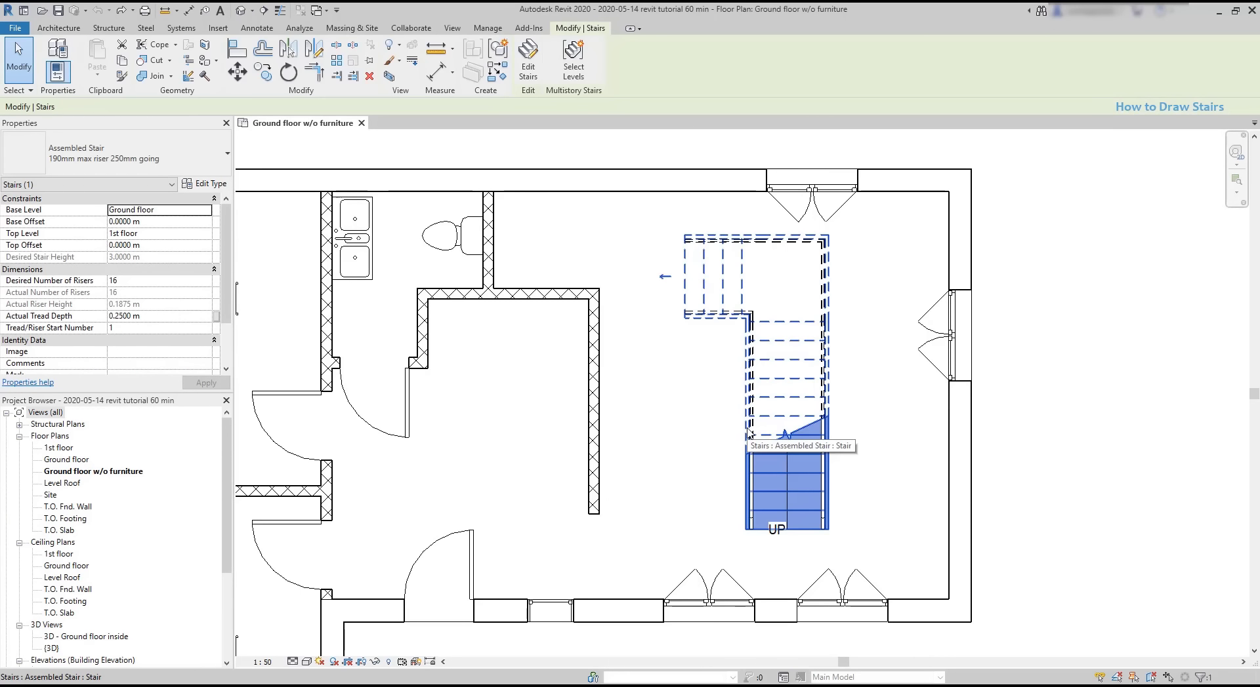
{"action": "key", "text": "Delete"}
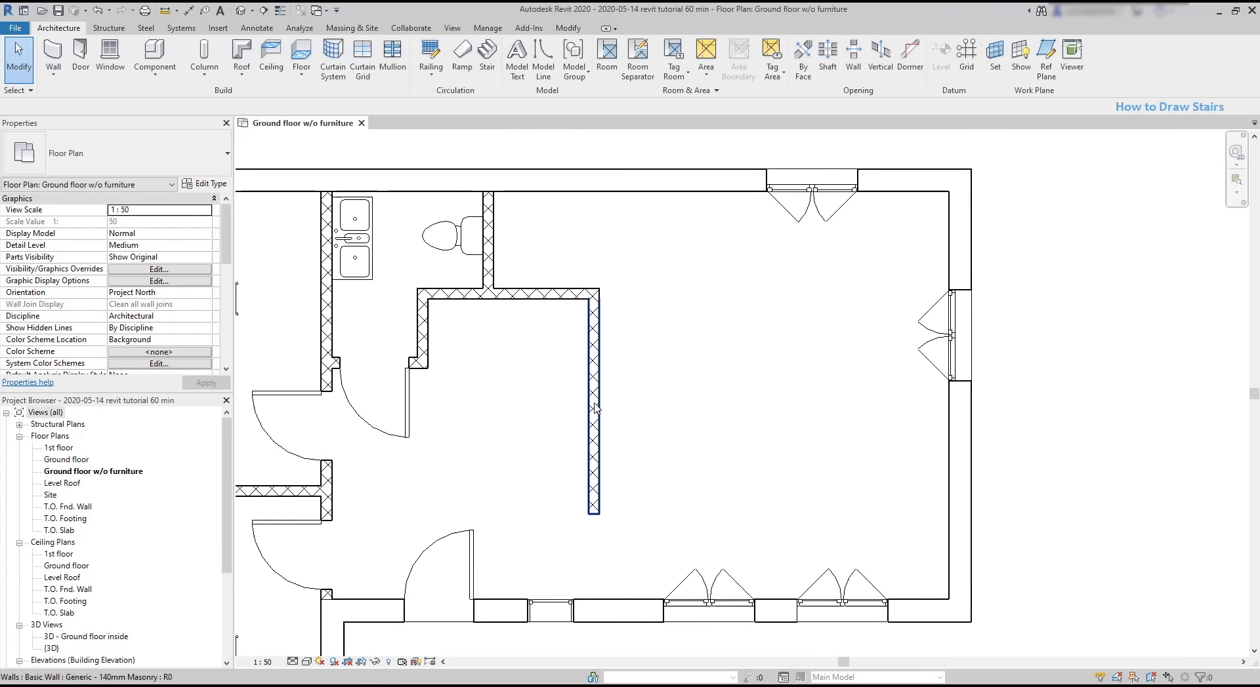
Step: Set the clear distance between the free-ended vertical partition and the opposite wall to 2.5 m
{"action": "left_click", "coordinate": [593, 404]}
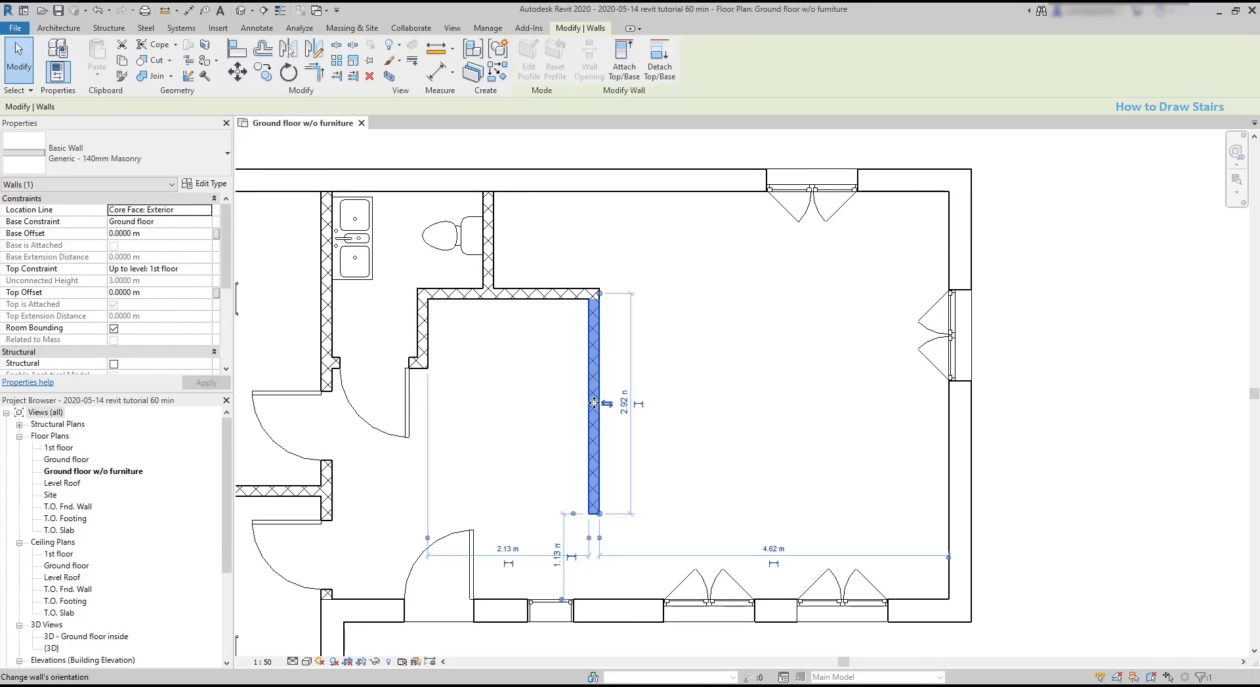
{"action": "scroll", "coordinate": [489, 583], "scroll_direction": "up", "scroll_amount": 2}
{"action": "left_click", "coordinate": [511, 541]}
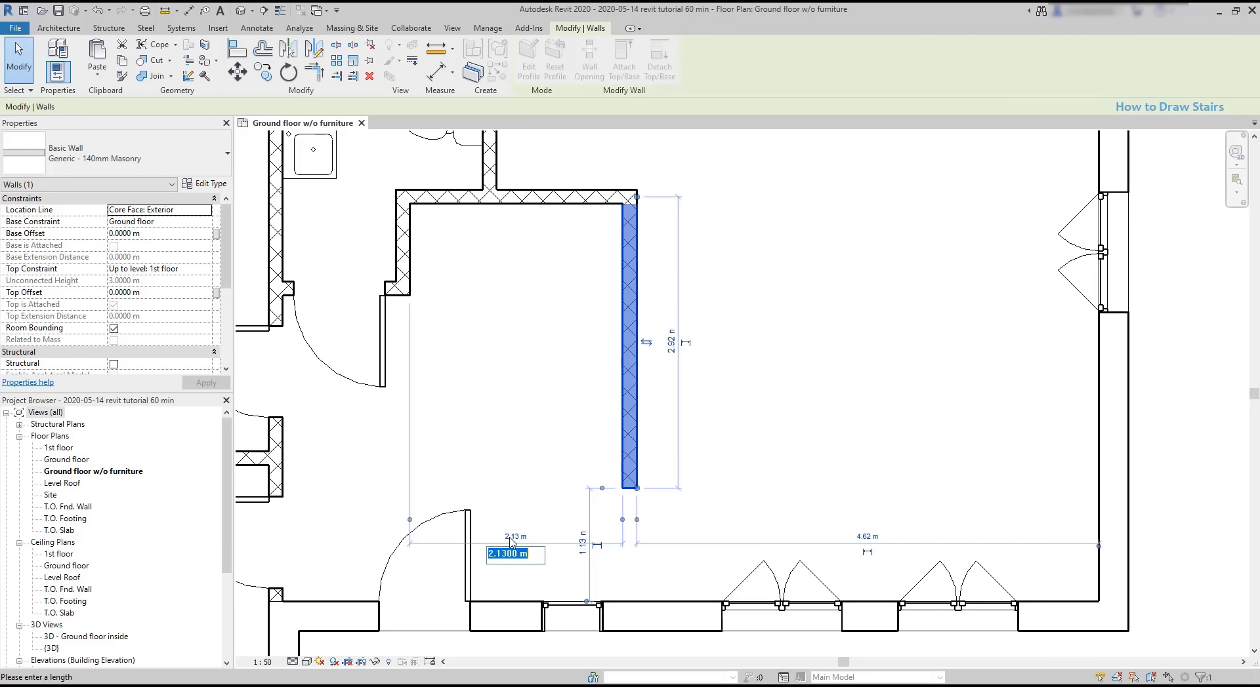
{"action": "type", "text": "2.5"}
{"action": "key", "text": "Return"}
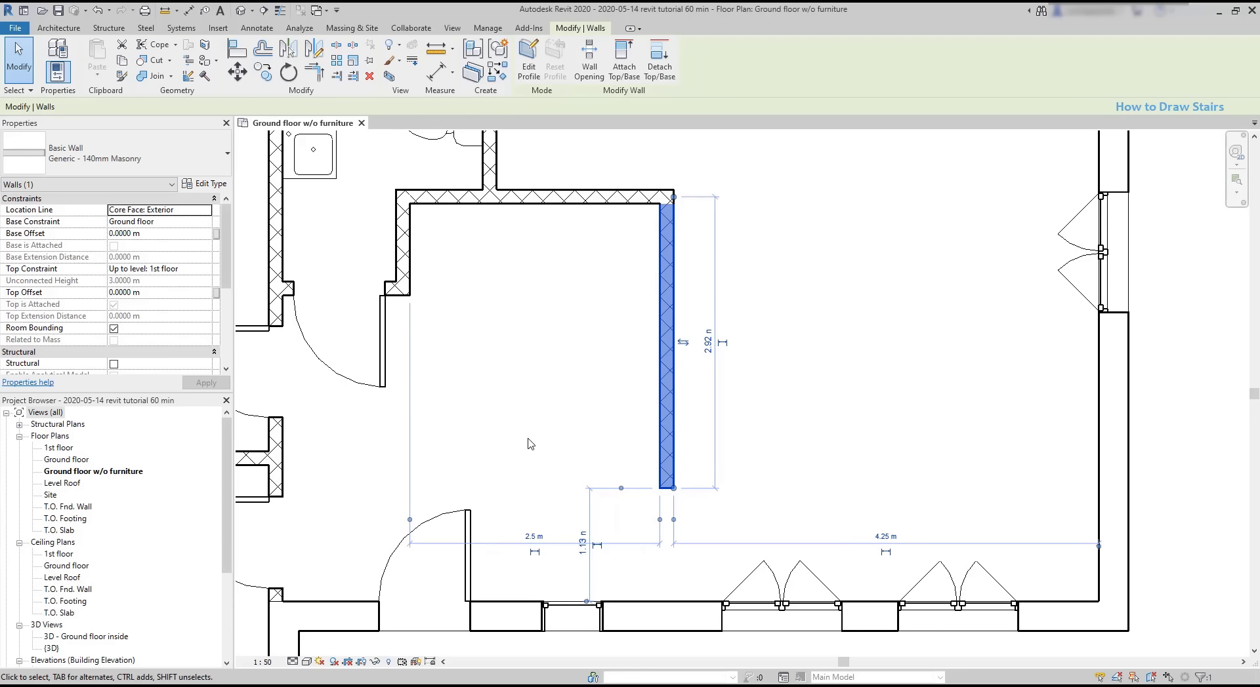
{"action": "left_click", "coordinate": [538, 446]}
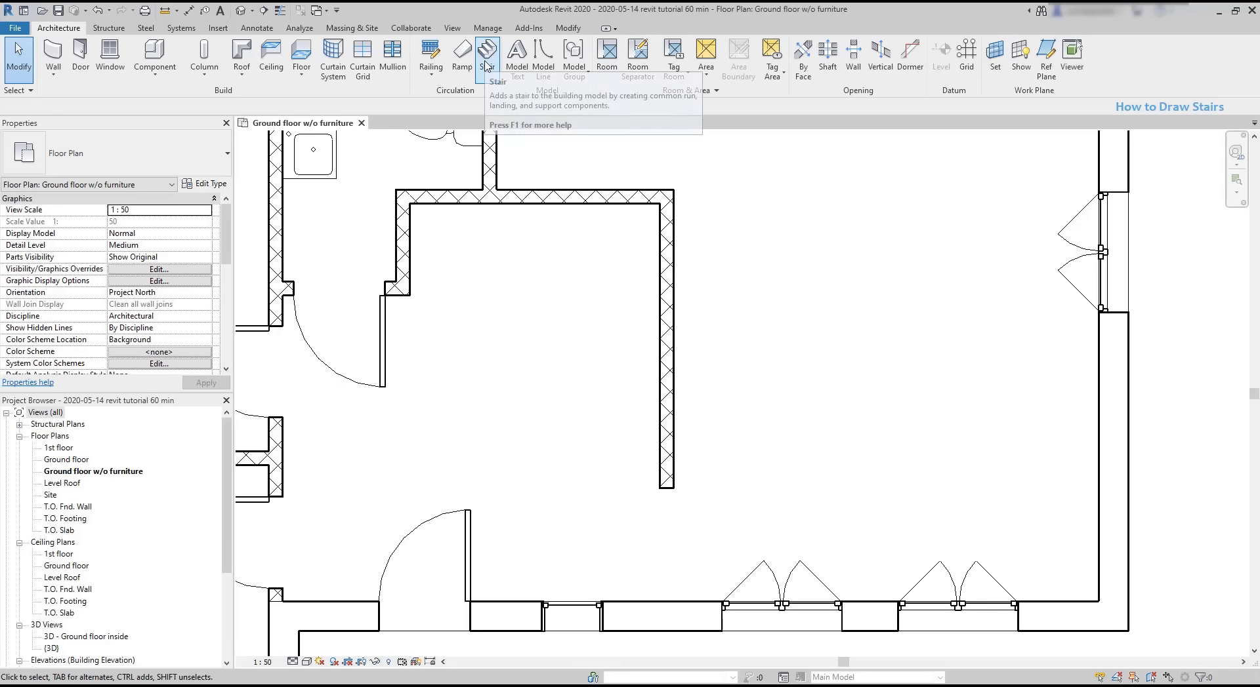
Step: Draw an L-shaped stair with location line Run: Right, running 2 m up from the partition's free end and turning left along the upper wall's inner face
{"action": "left_click", "coordinate": [487, 66]}
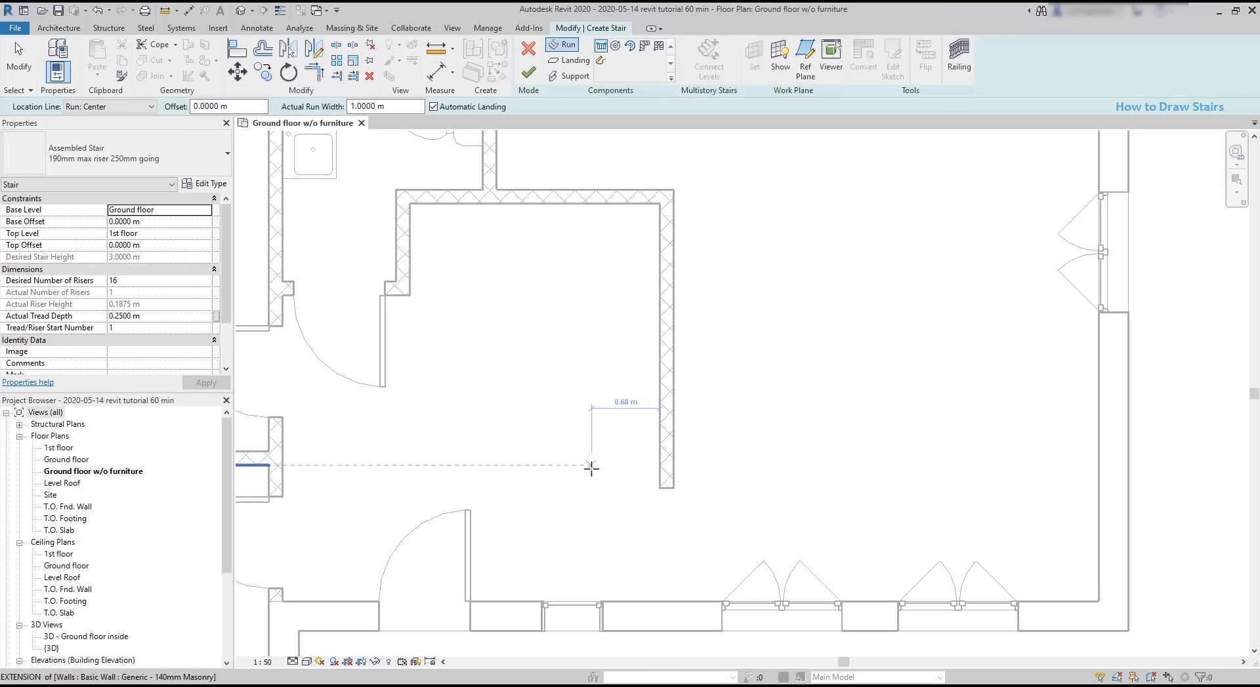
{"action": "left_click", "coordinate": [122, 107]}
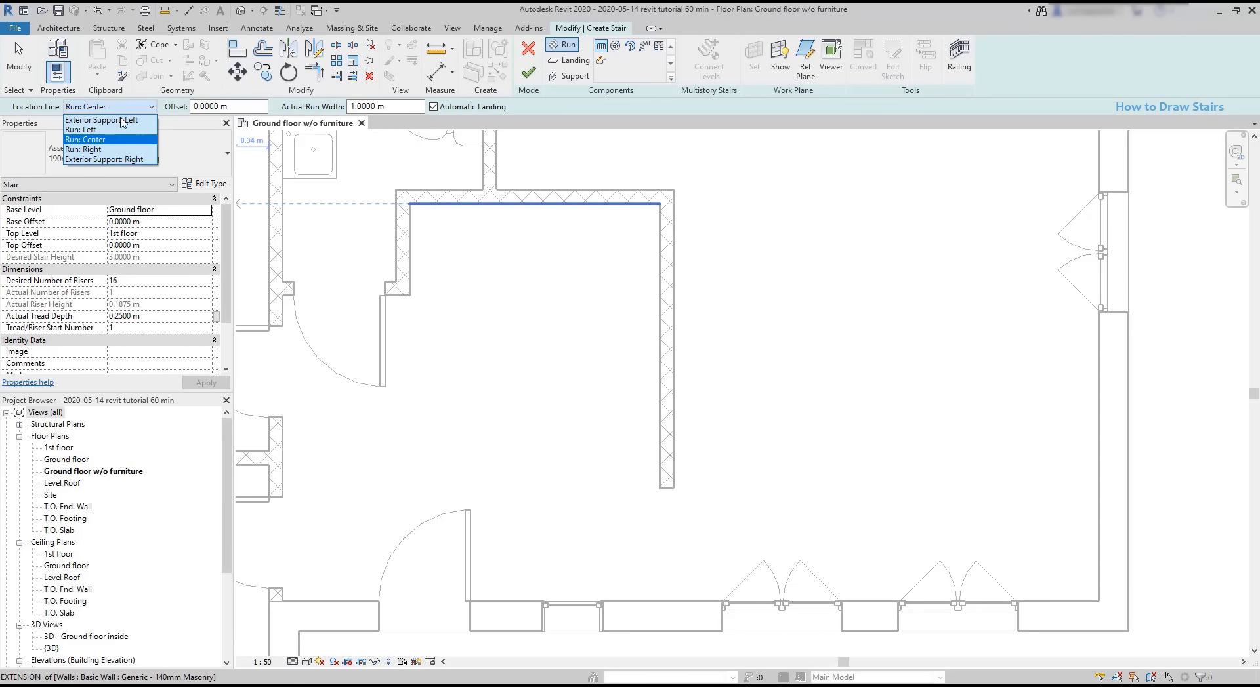
{"action": "left_click", "coordinate": [84, 150]}
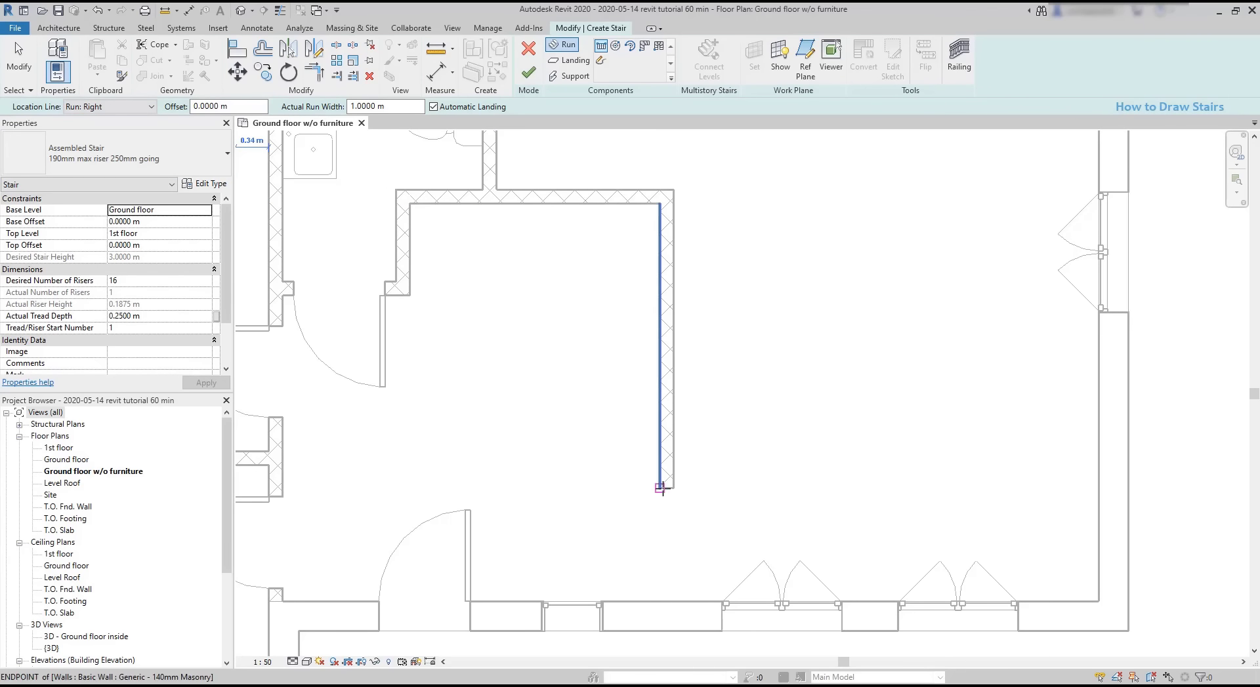
{"action": "left_click", "coordinate": [660, 488]}
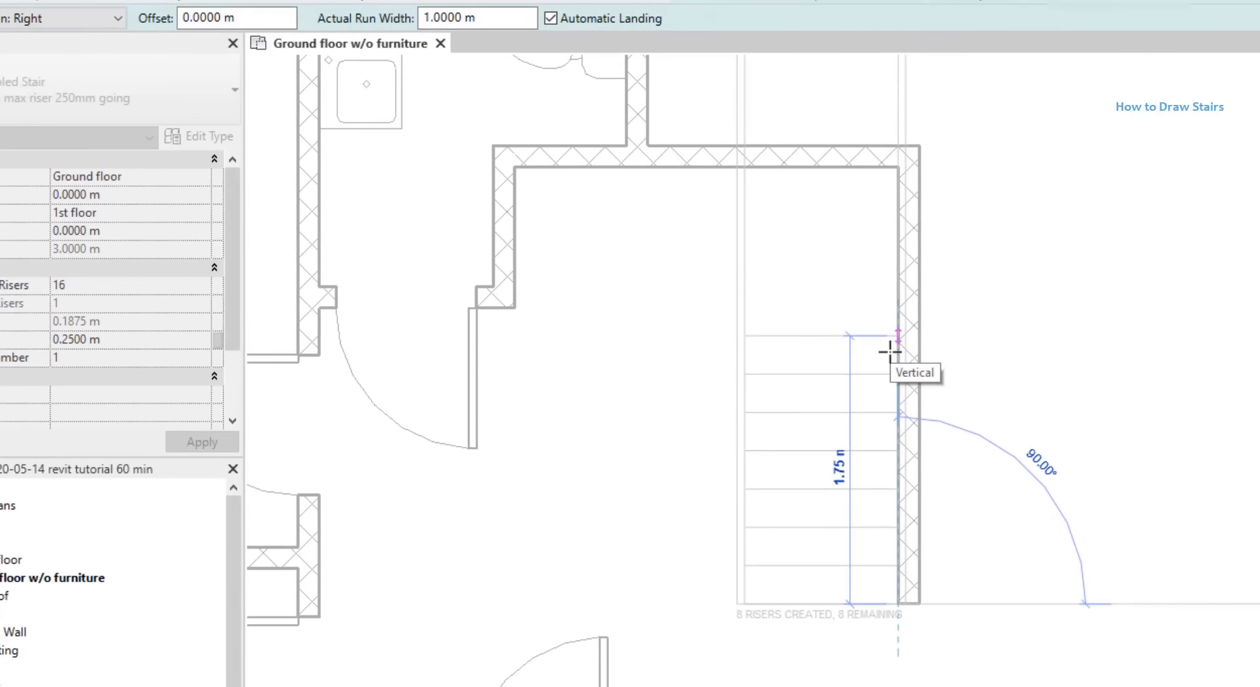
{"action": "left_click", "coordinate": [893, 304]}
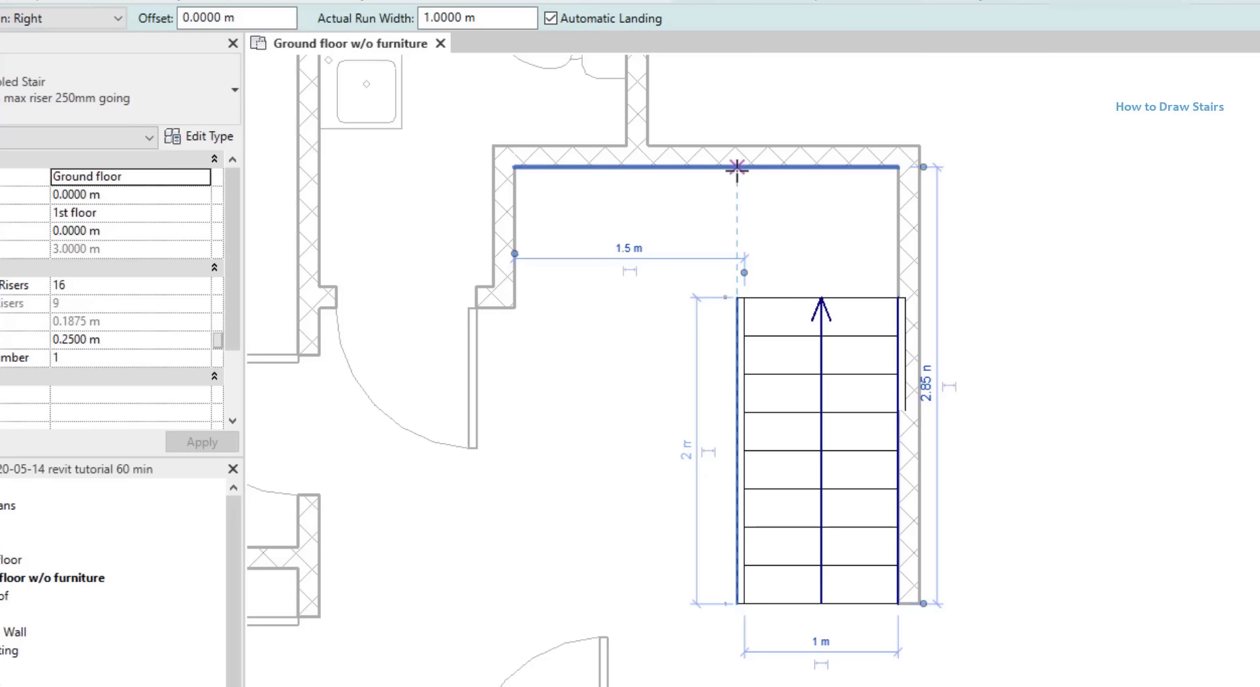
{"action": "left_click", "coordinate": [736, 169]}
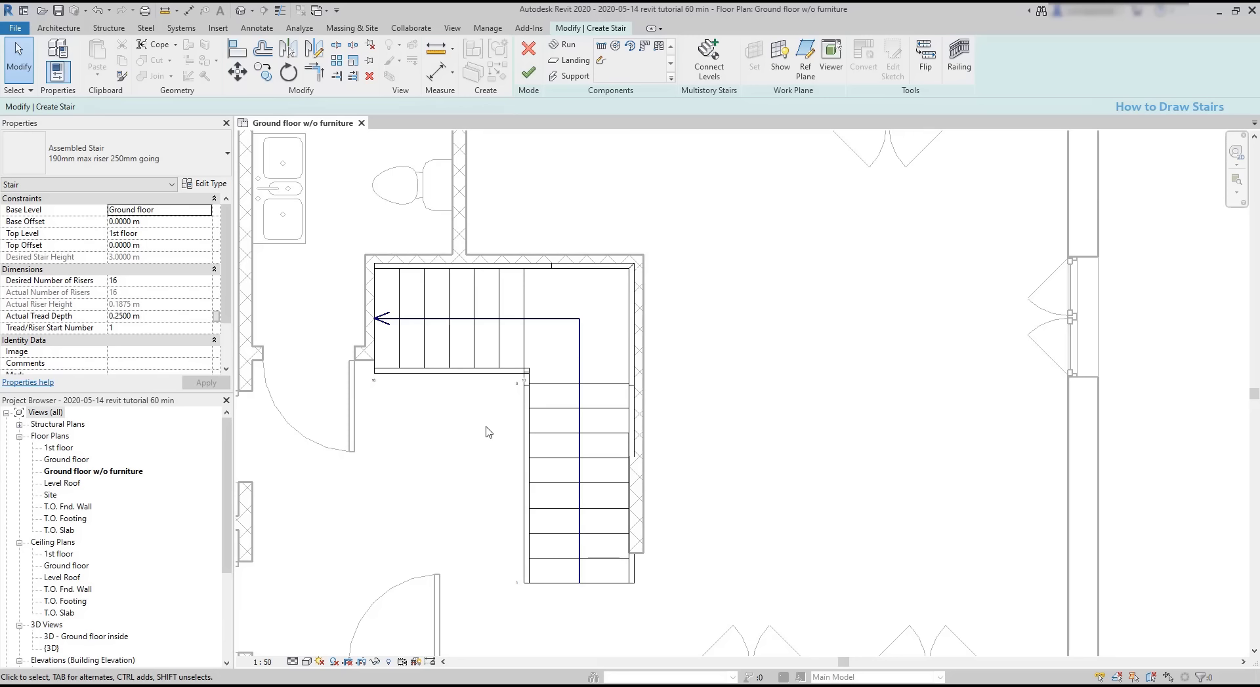
Step: Move the stair's lower run up to the inner corner of the upper run's support and finish the stair
{"action": "left_click", "coordinate": [237, 72]}
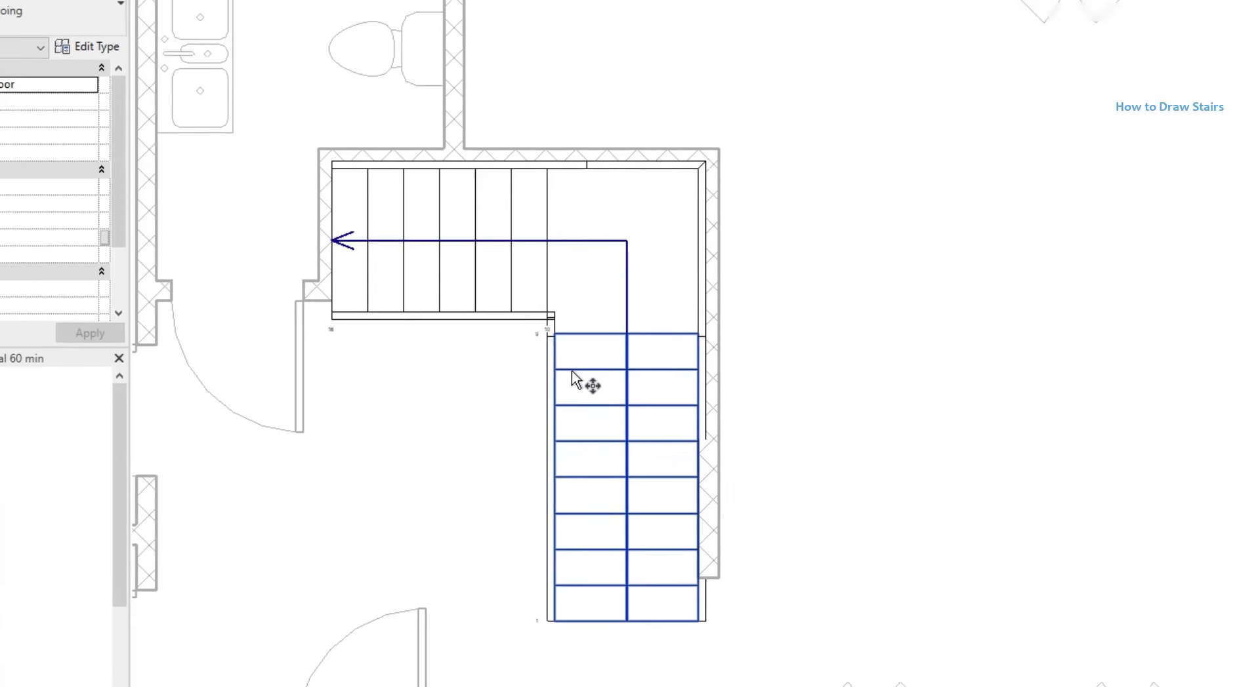
{"action": "left_click", "coordinate": [541, 408]}
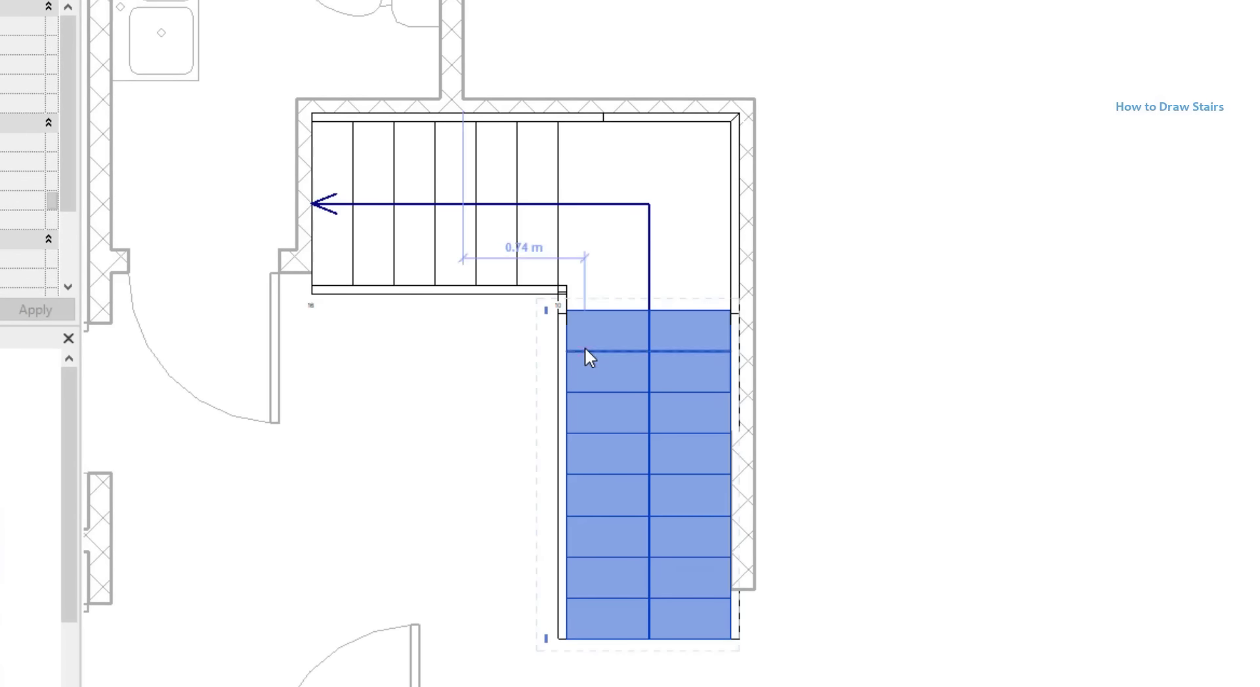
{"action": "scroll", "coordinate": [569, 299], "scroll_direction": "up", "scroll_amount": 4}
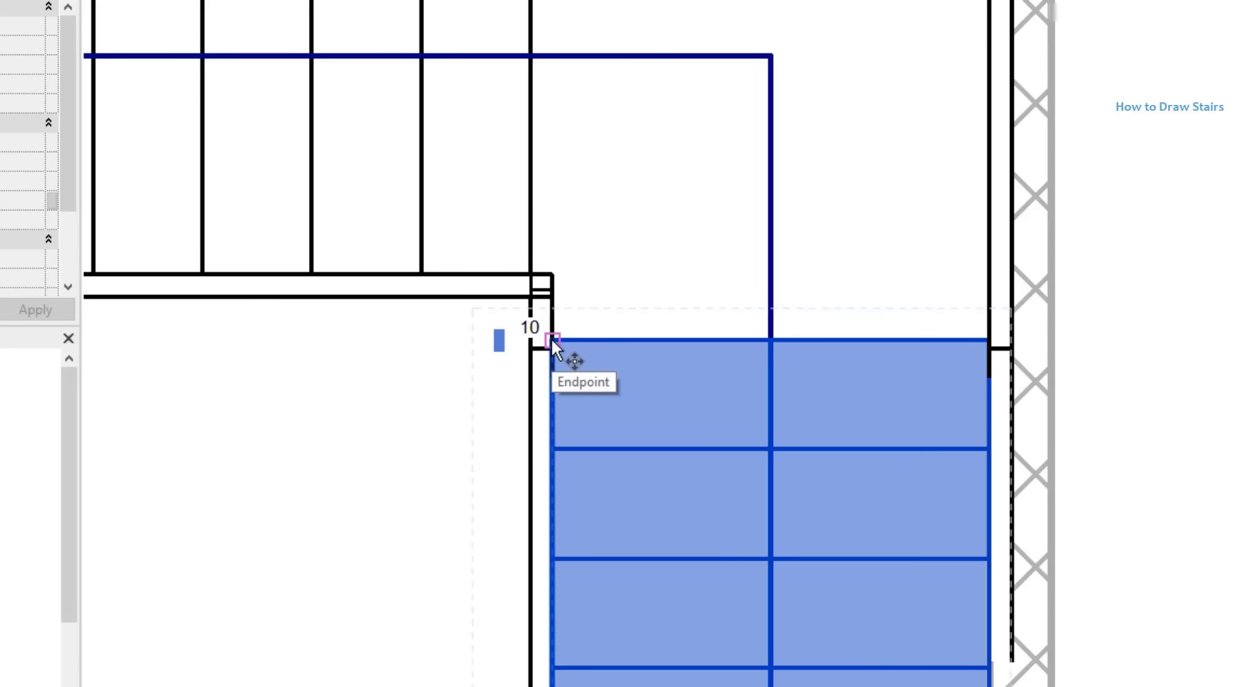
{"action": "left_click", "coordinate": [551, 340]}
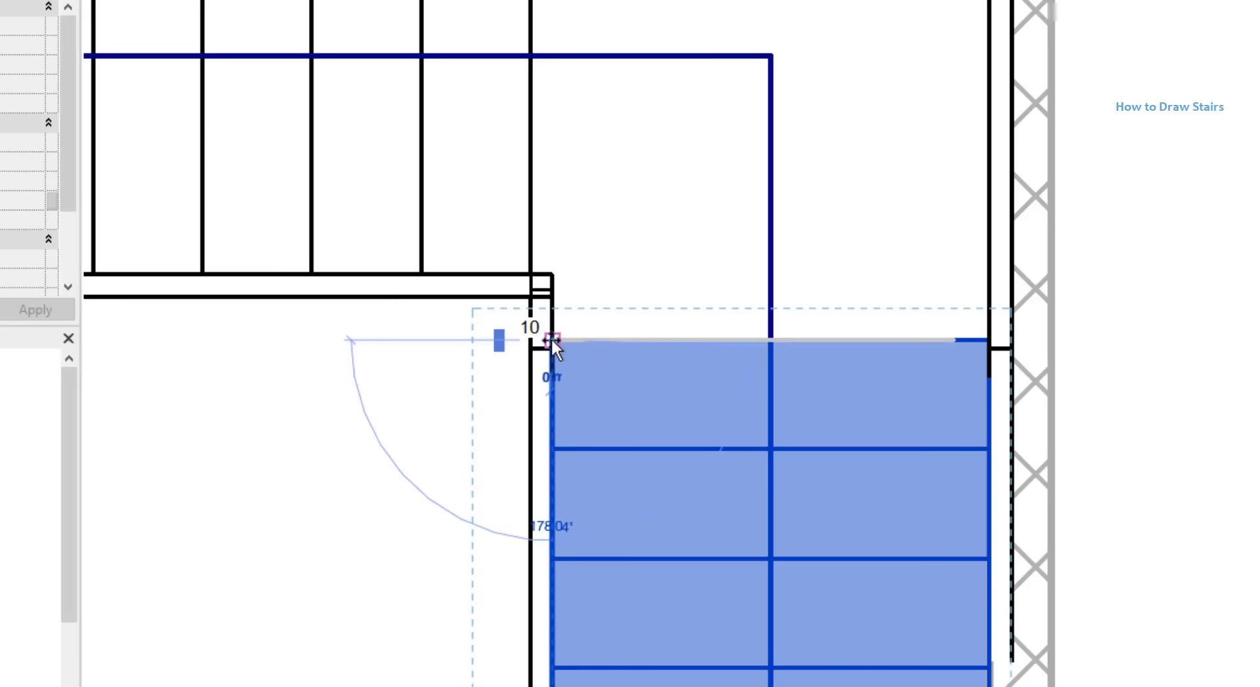
{"action": "left_click", "coordinate": [552, 300]}
{"action": "left_click", "coordinate": [440, 393]}
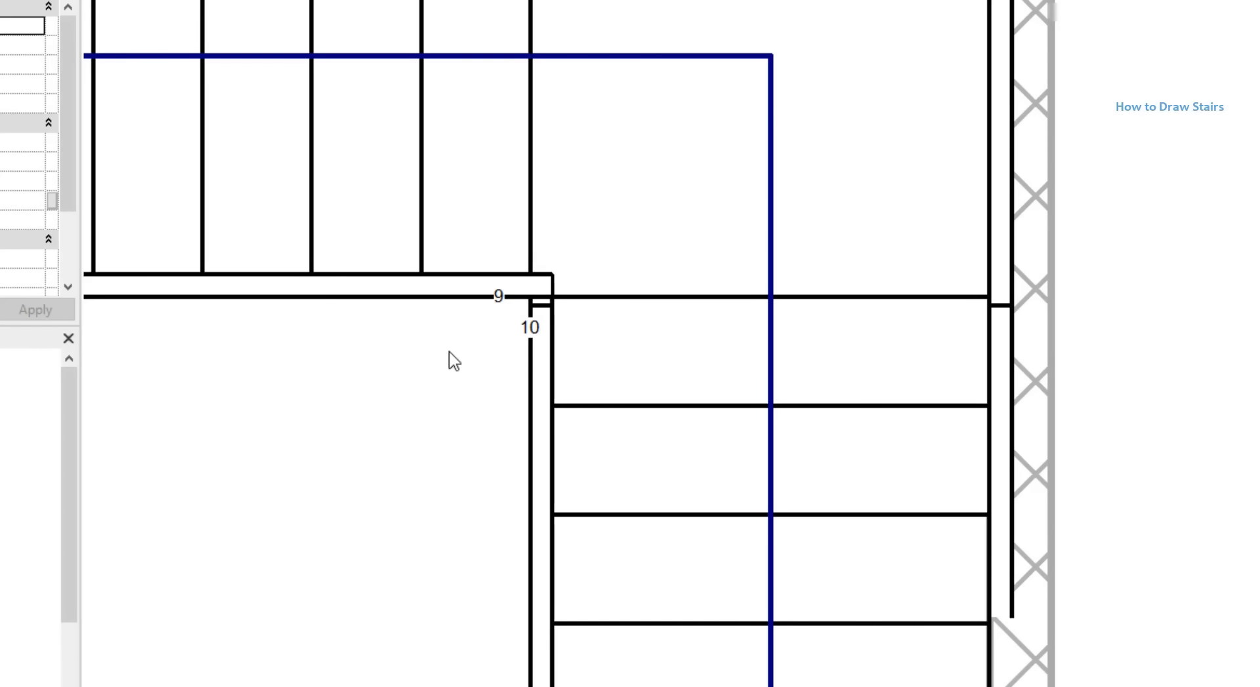
{"action": "scroll", "coordinate": [446, 360], "scroll_direction": "down", "scroll_amount": 5}
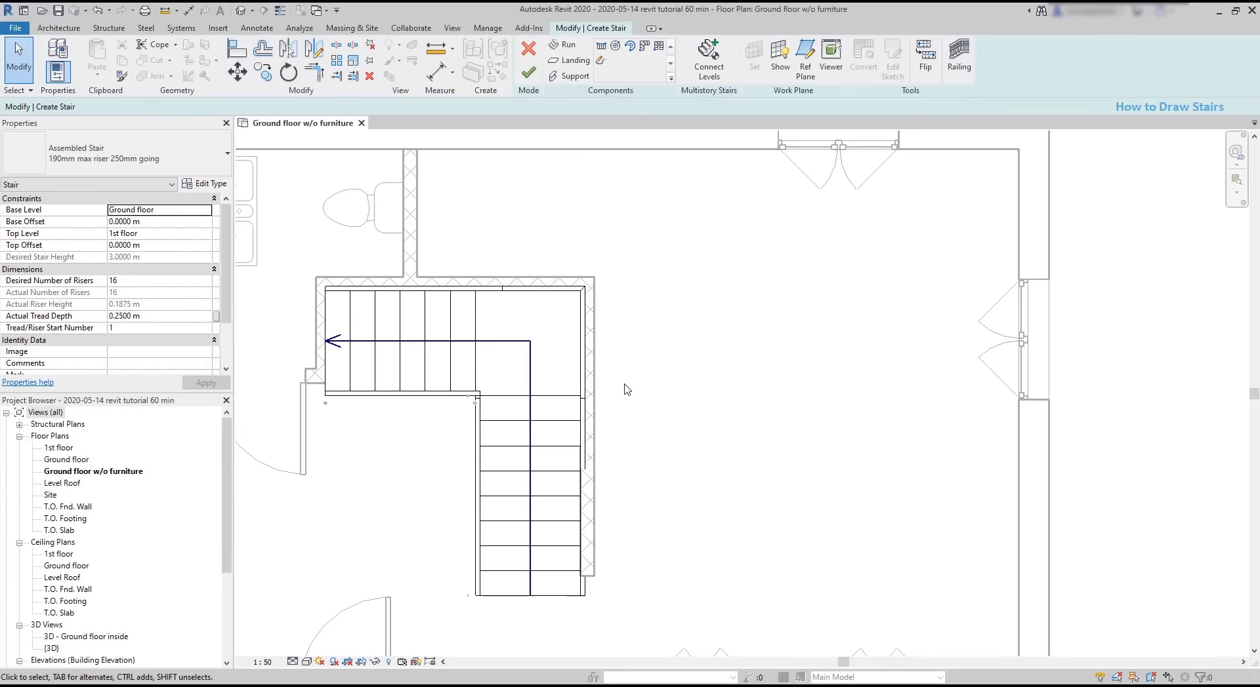
{"action": "left_click", "coordinate": [528, 72]}
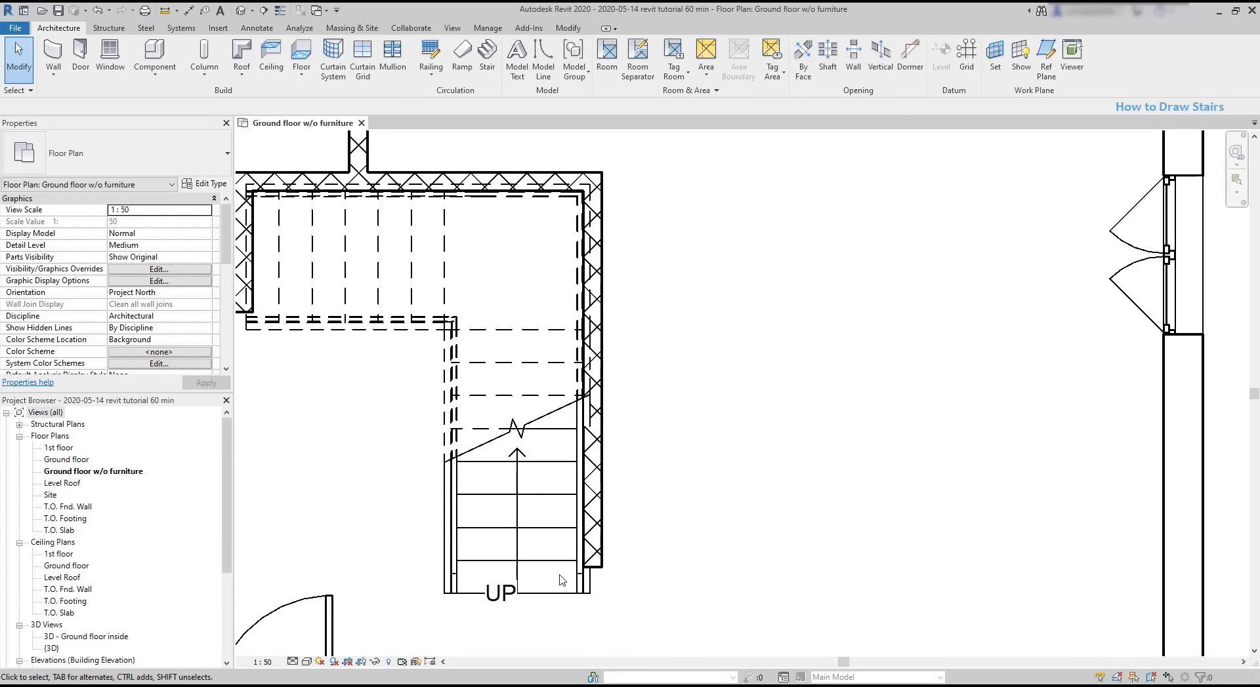
Step: Move the finished stair diagonally down and left, clear of the right and upper enclosing walls
{"action": "left_click", "coordinate": [542, 466]}
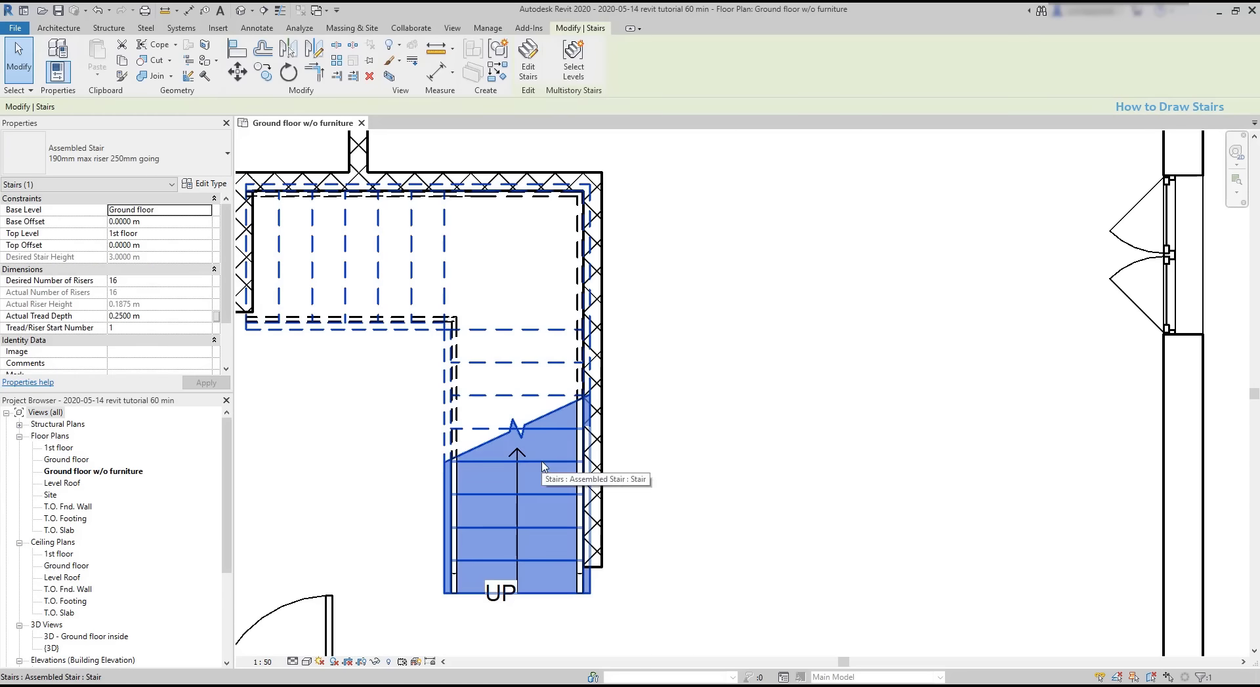
{"action": "left_click_drag", "start_coordinate": [542, 466], "coordinate": [486, 525]}
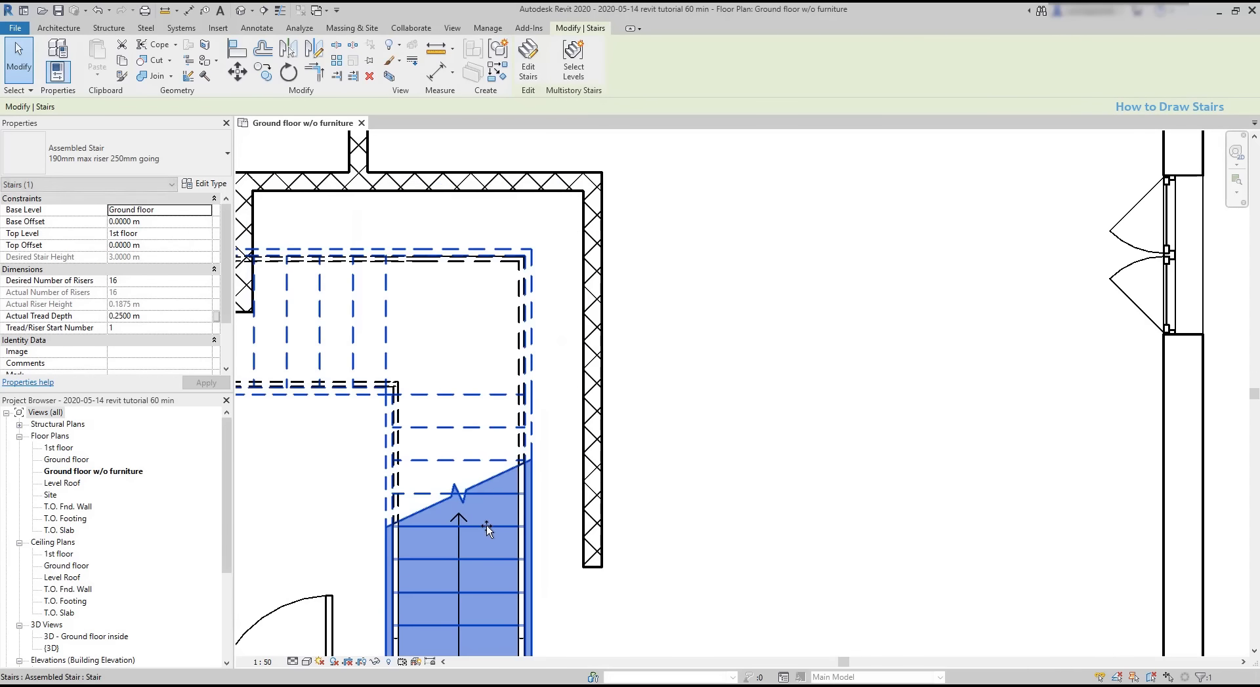
{"action": "left_click", "coordinate": [533, 513]}
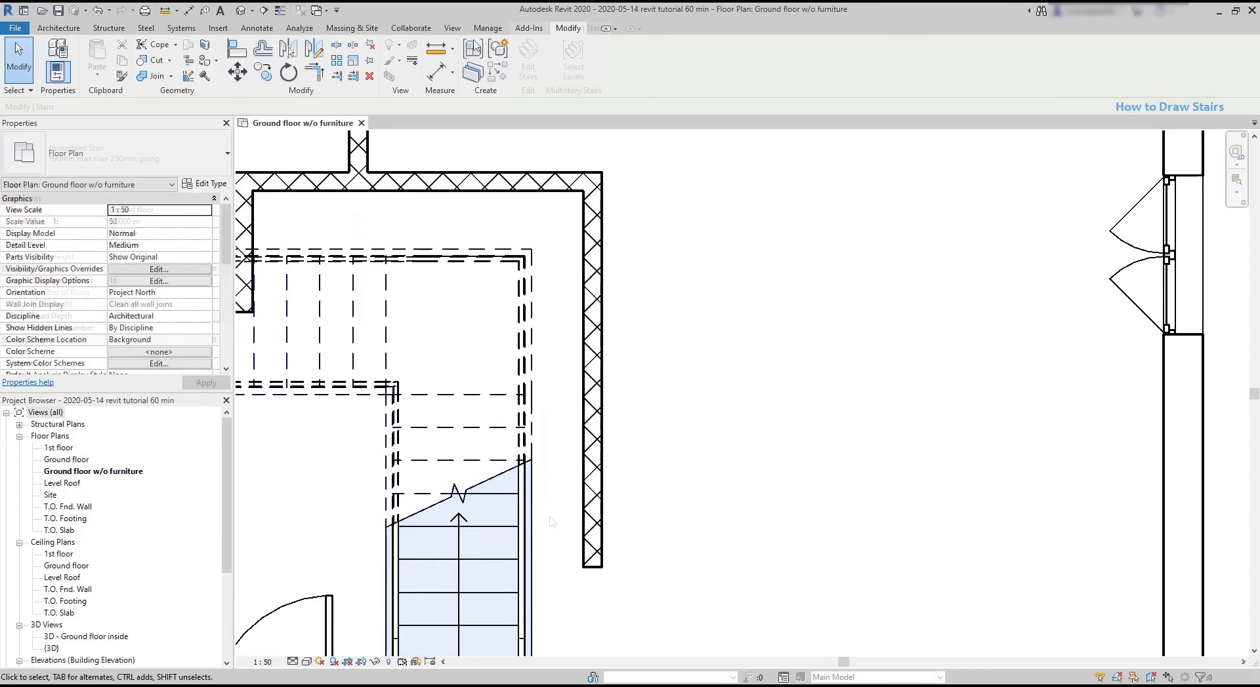
Step: Align the stair's right outer edge with the inner face of the right partition and lock the alignment
{"action": "left_click", "coordinate": [236, 49]}
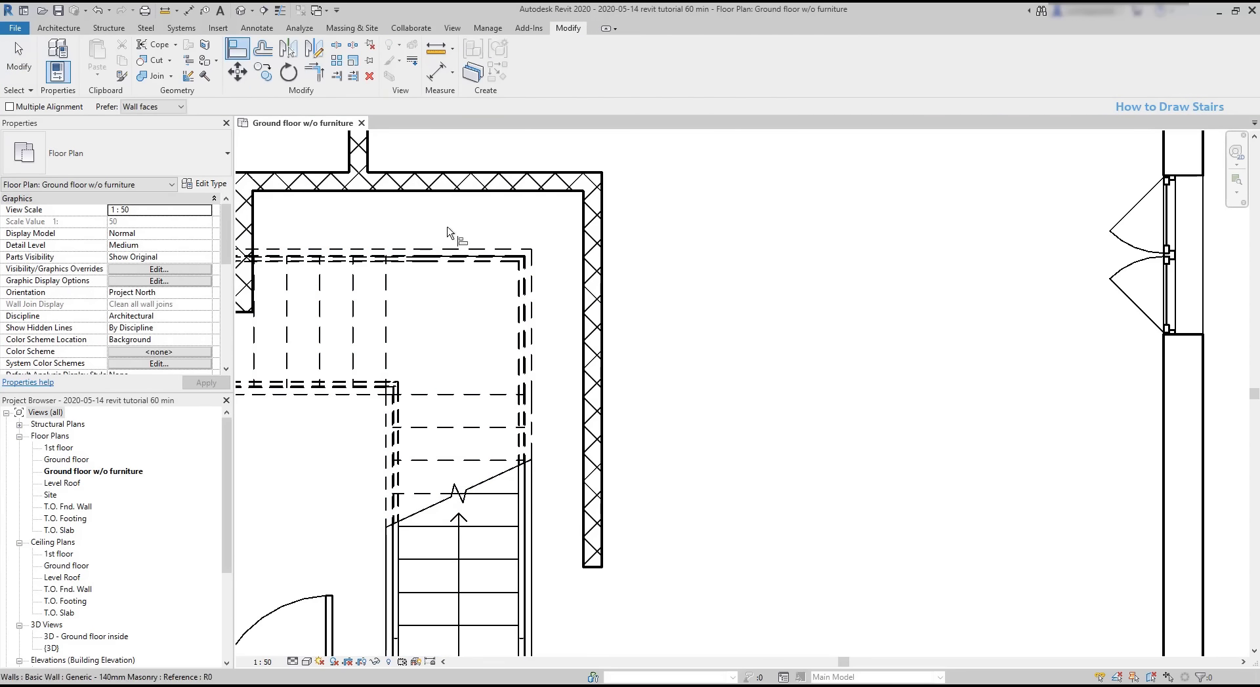
{"action": "left_click", "coordinate": [581, 348]}
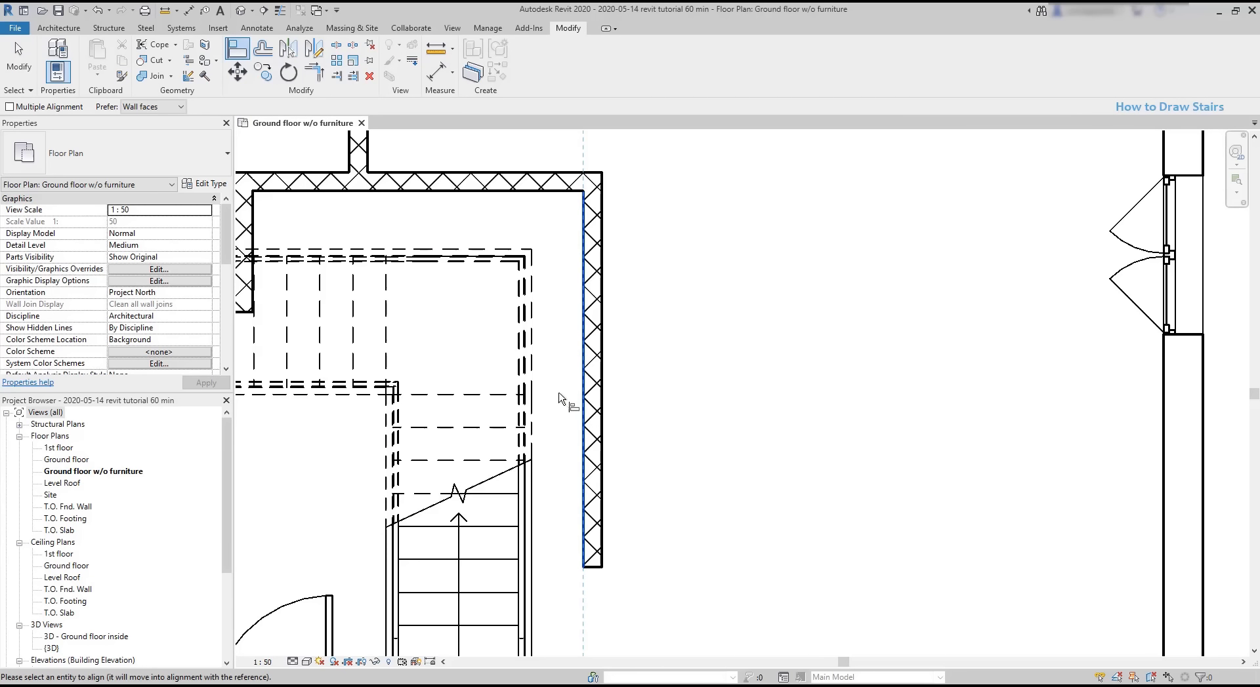
{"action": "left_click", "coordinate": [530, 486]}
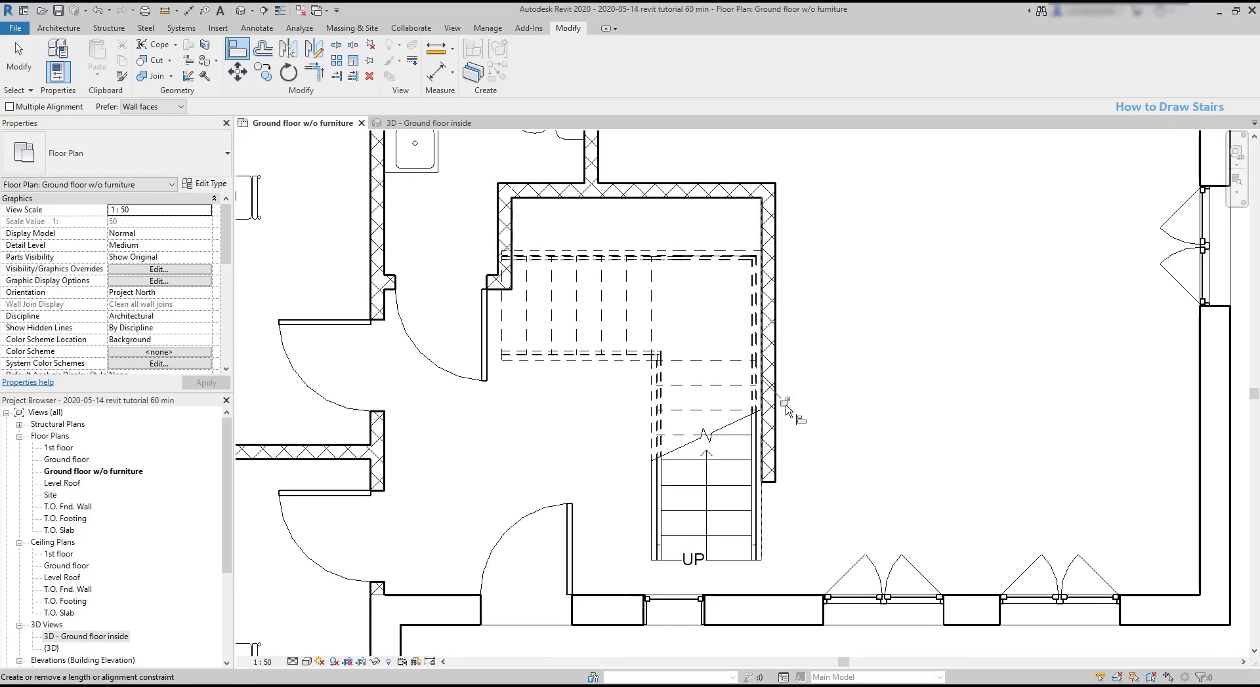
{"action": "left_click", "coordinate": [784, 403]}
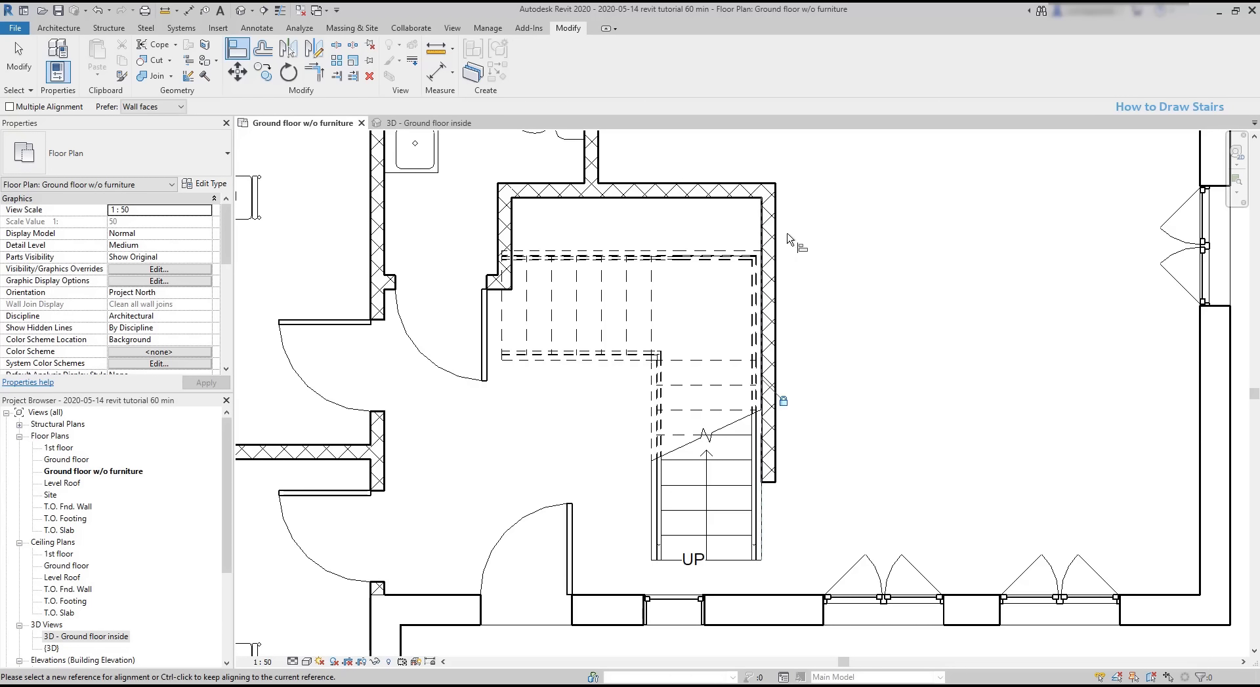
Step: Align the stair's upper outer edge with the inner face of the upper wall and lock the alignment
{"action": "left_click", "coordinate": [738, 208]}
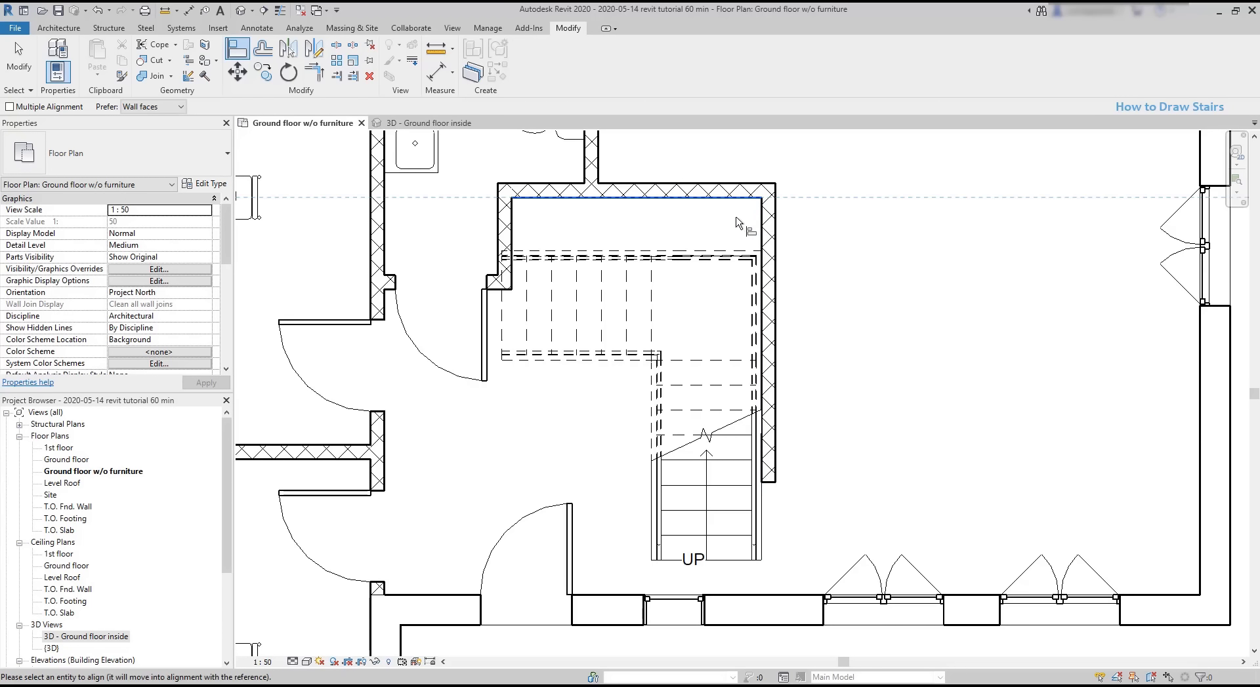
{"action": "left_click", "coordinate": [721, 252]}
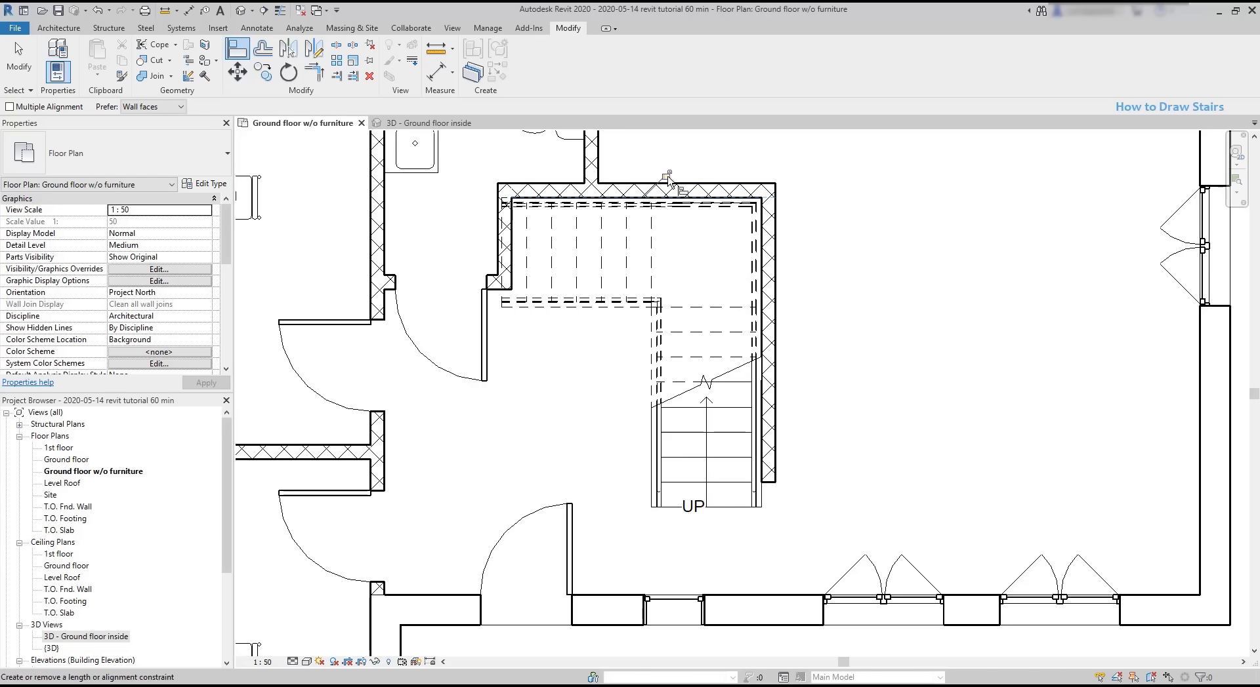
{"action": "key", "text": "Escape"}
{"action": "key", "text": "Escape"}
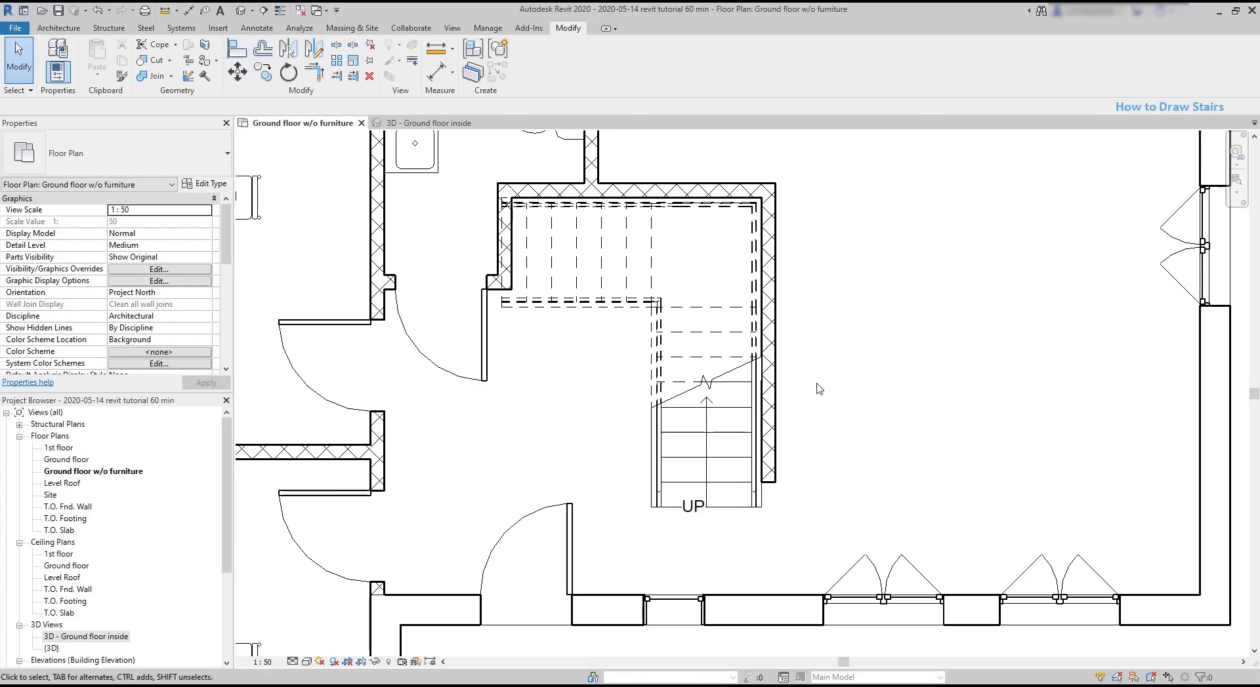
Step: Test the locked stair alignments by moving the right partition outward and the upper wall down, and undo both wall moves
{"action": "left_click", "coordinate": [770, 359]}
{"action": "left_click_drag", "start_coordinate": [771, 358], "coordinate": [860, 356]}
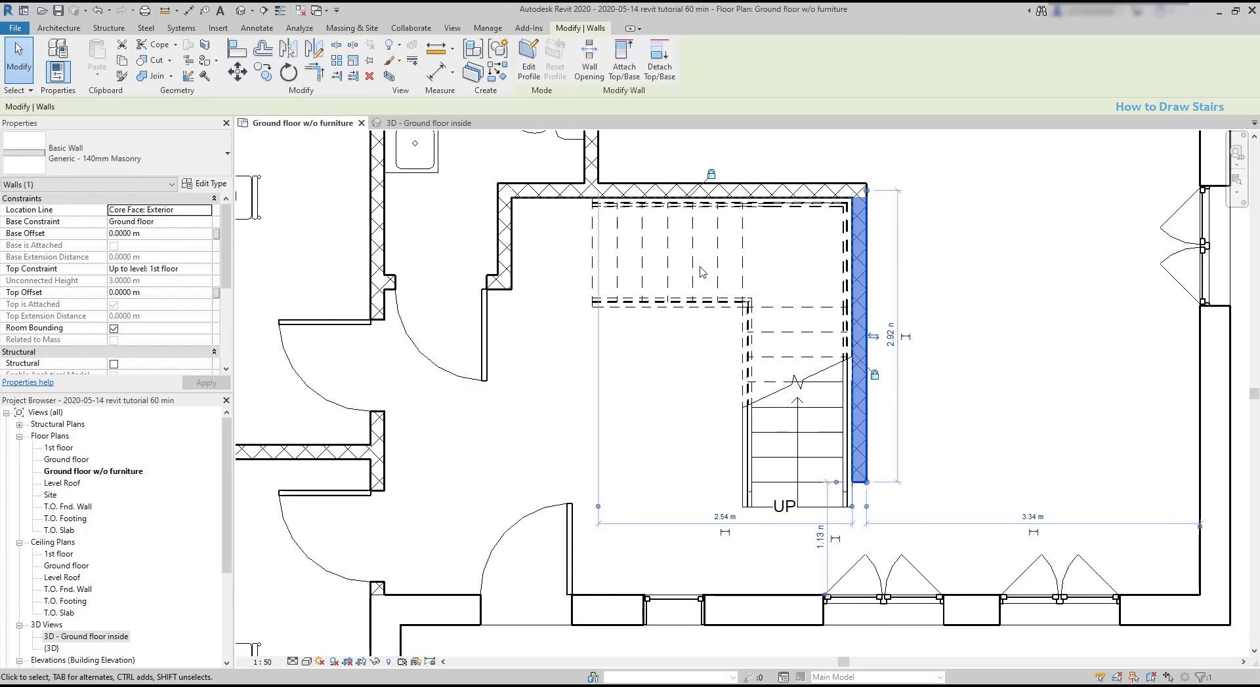
{"action": "left_click", "coordinate": [754, 194]}
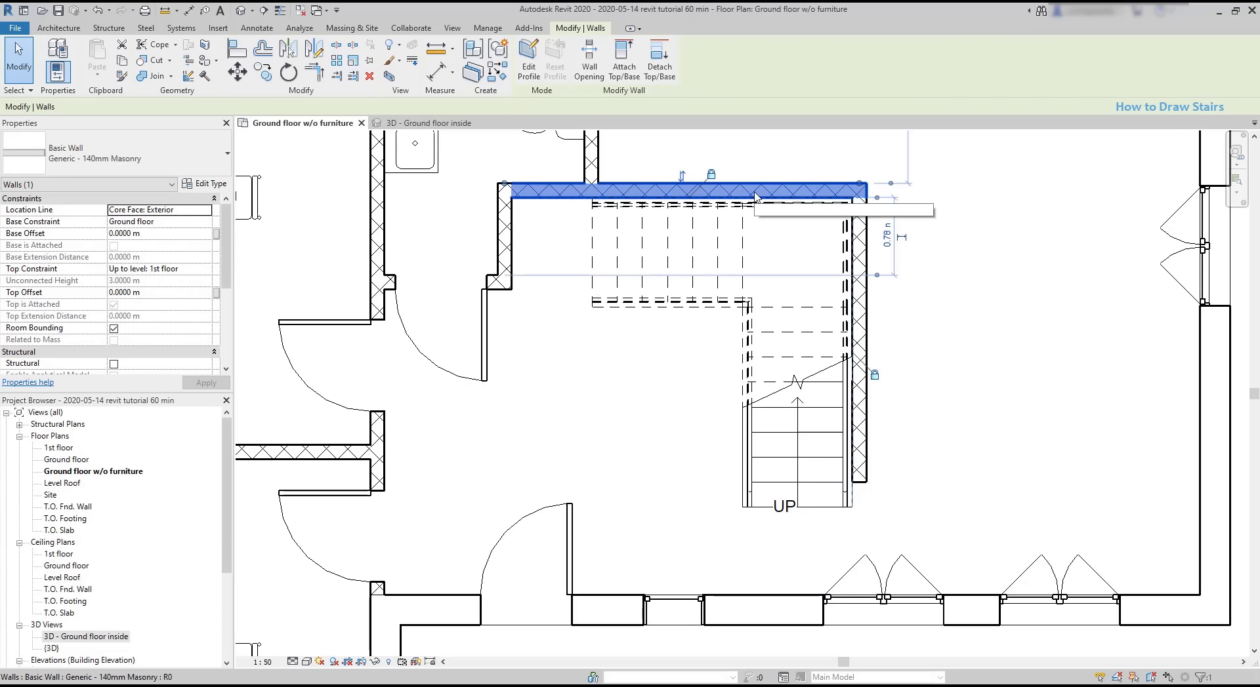
{"action": "left_click_drag", "start_coordinate": [755, 193], "coordinate": [754, 226]}
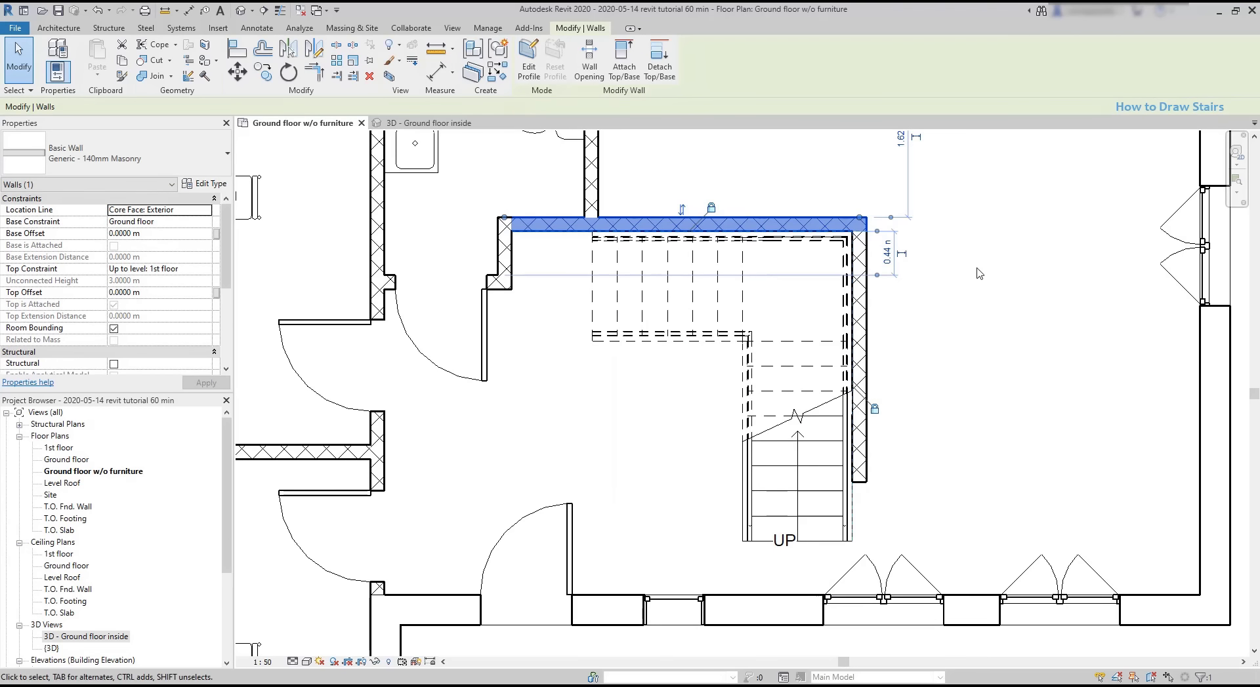
{"action": "left_click", "coordinate": [1045, 307]}
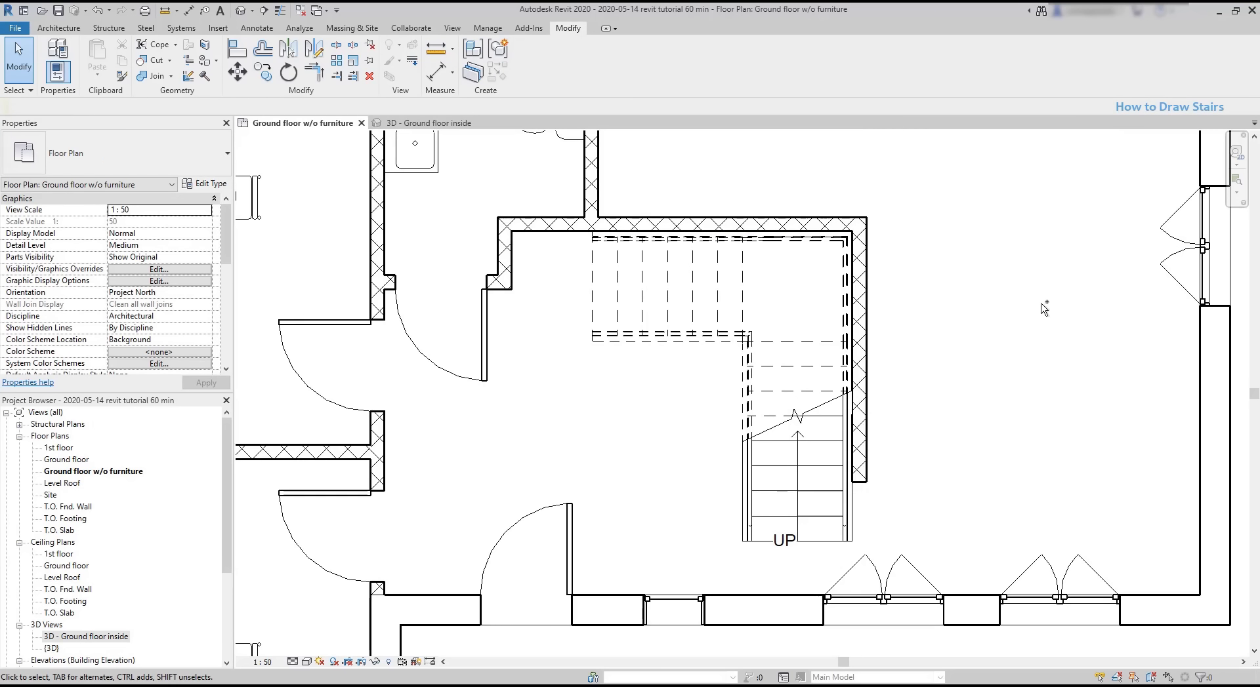
{"action": "key", "text": "ctrl+z"}
{"action": "key", "text": "ctrl+z"}
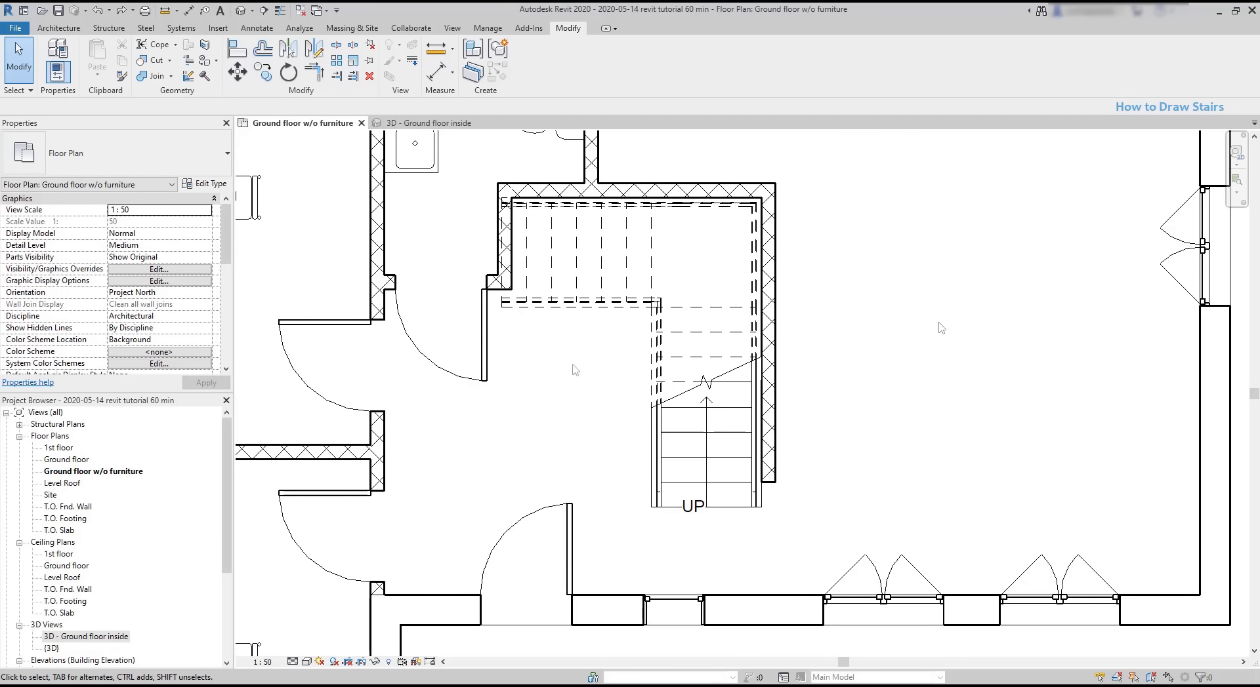
Step: Inspect the finished L-shaped stair in the 3D - Ground floor inside view
{"action": "left_click", "coordinate": [457, 125]}
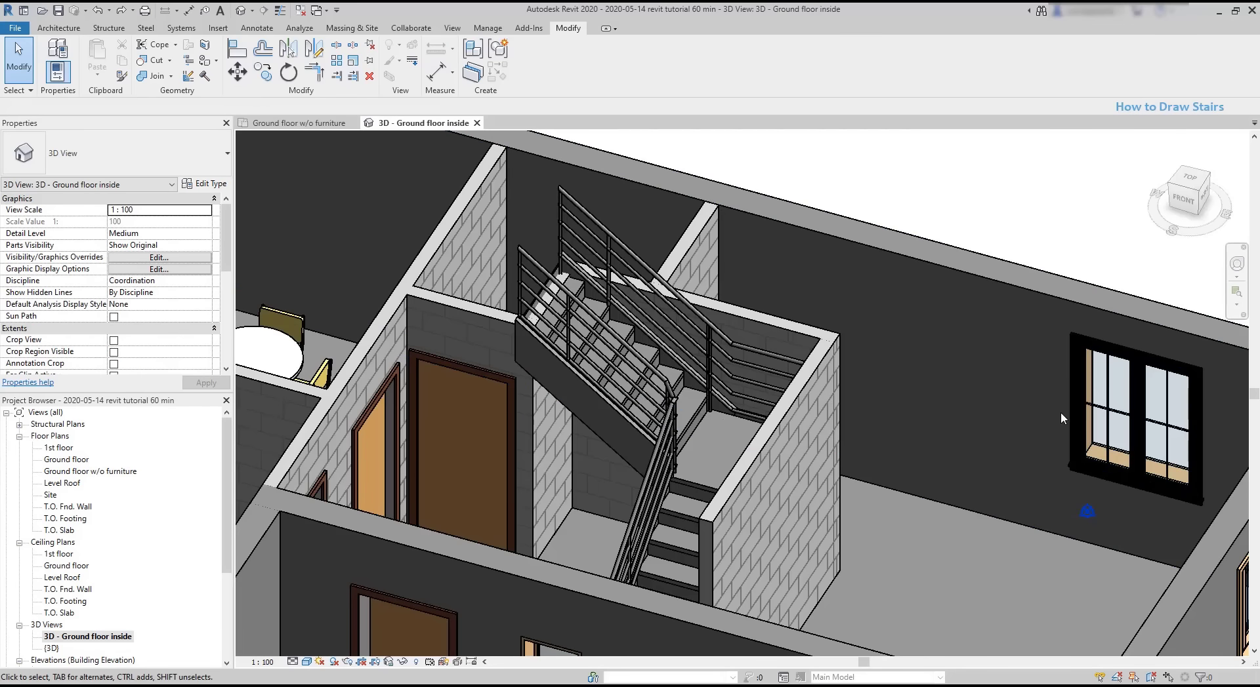
{"action": "middle_click_drag", "start_coordinate": [945, 530], "coordinate": [829, 513], "text": "shift"}
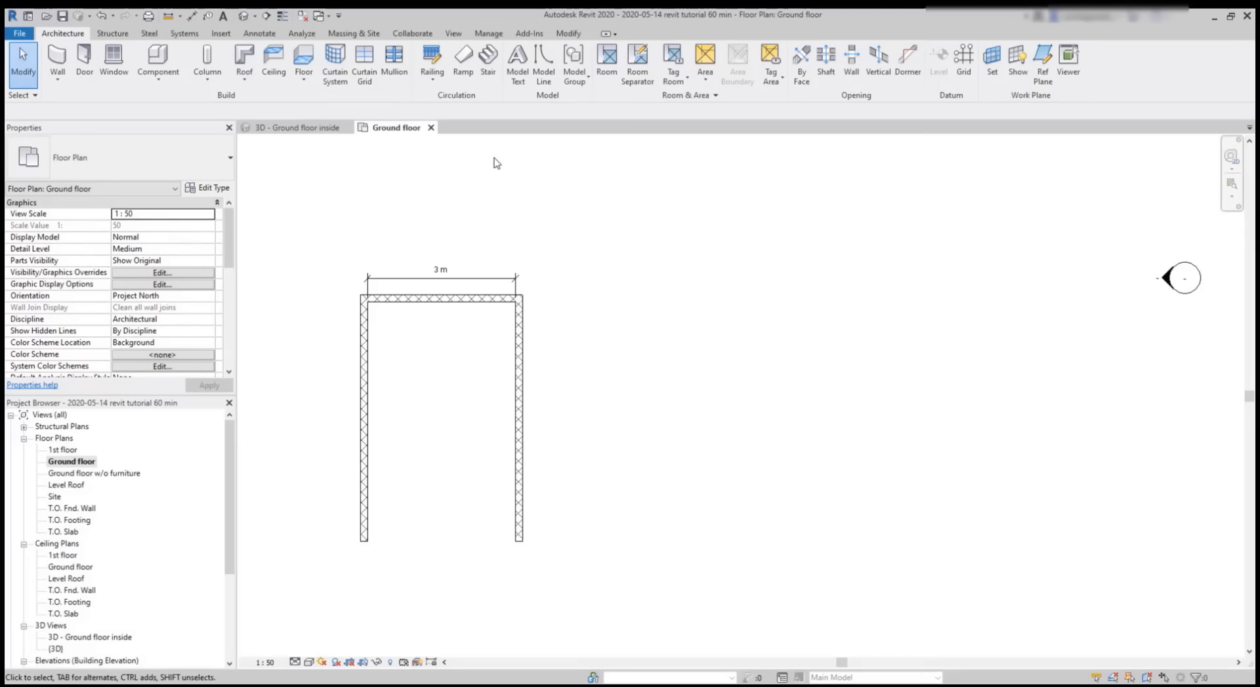
Step: Draw a U-shaped stair beside the 3 m wall enclosure, with two parallel 8-riser runs 1.4 m apart, joined by an automatic landing
{"action": "left_click", "coordinate": [488, 59]}
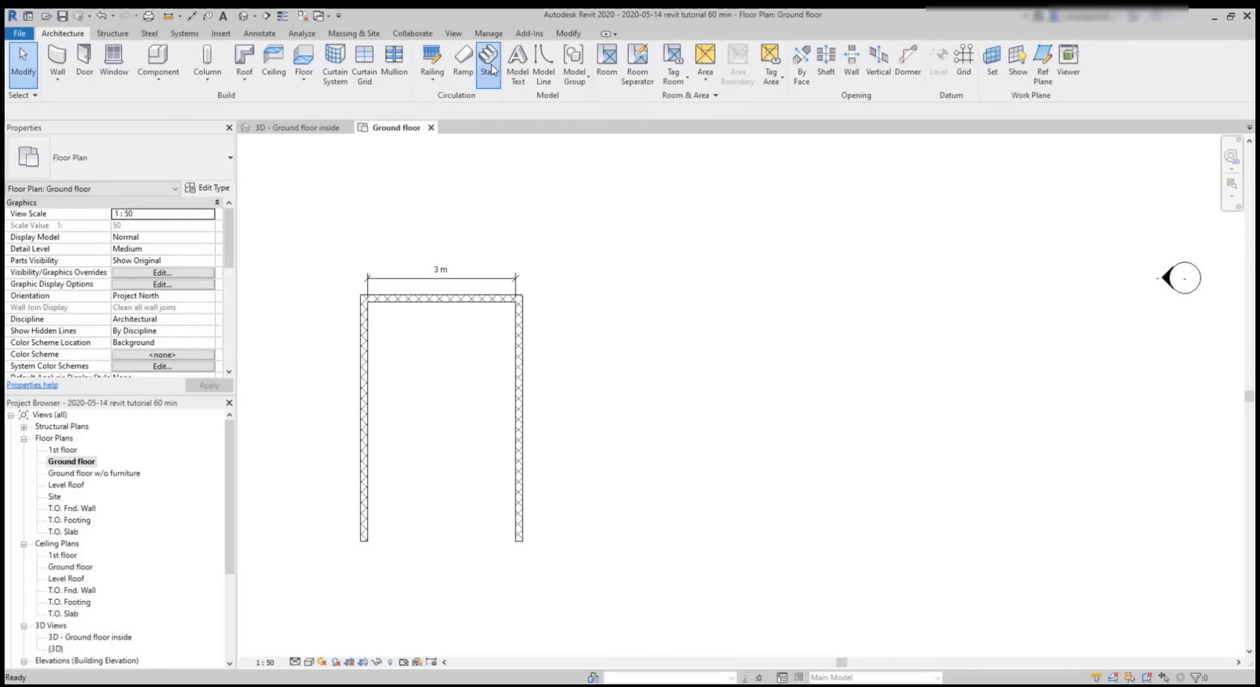
{"action": "left_click", "coordinate": [710, 483]}
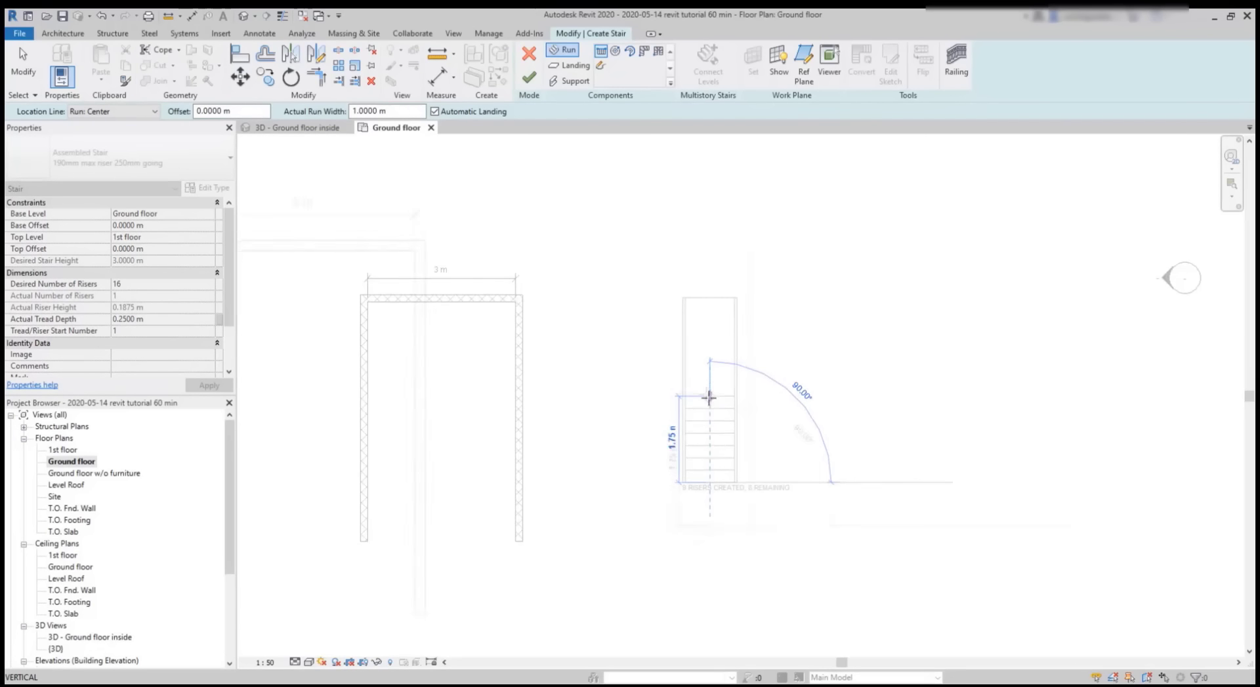
{"action": "scroll", "coordinate": [710, 385], "scroll_direction": "up", "scroll_amount": 2}
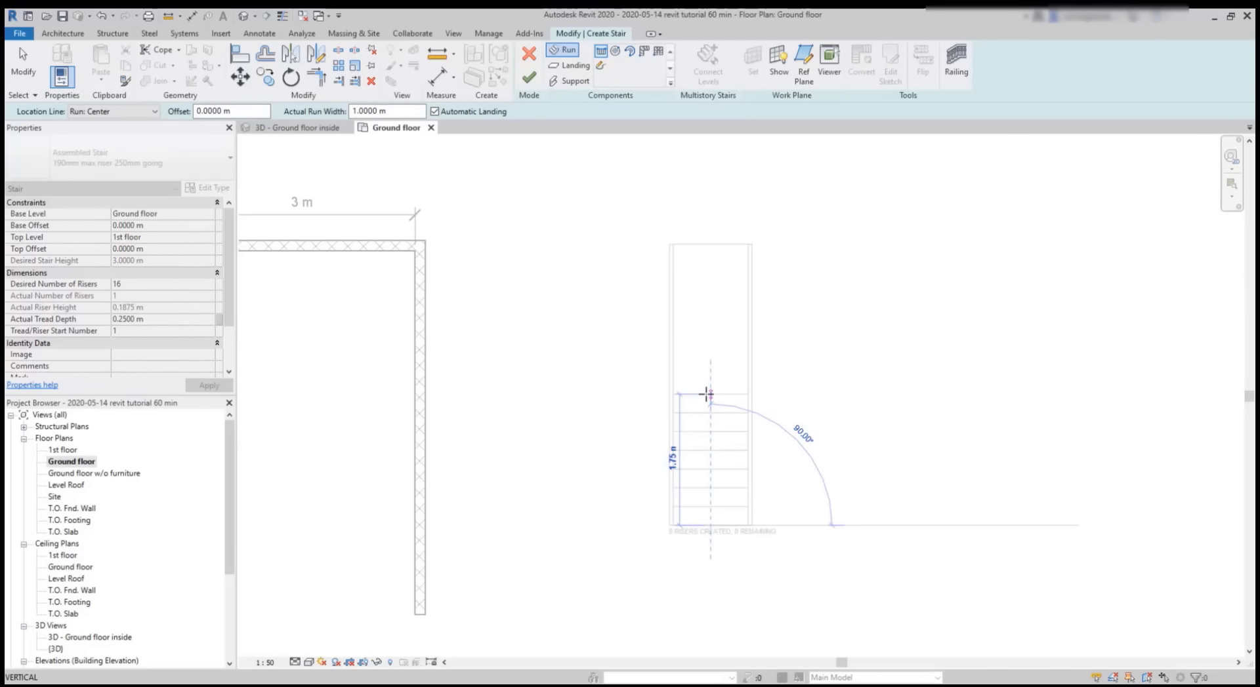
{"action": "left_click", "coordinate": [709, 393]}
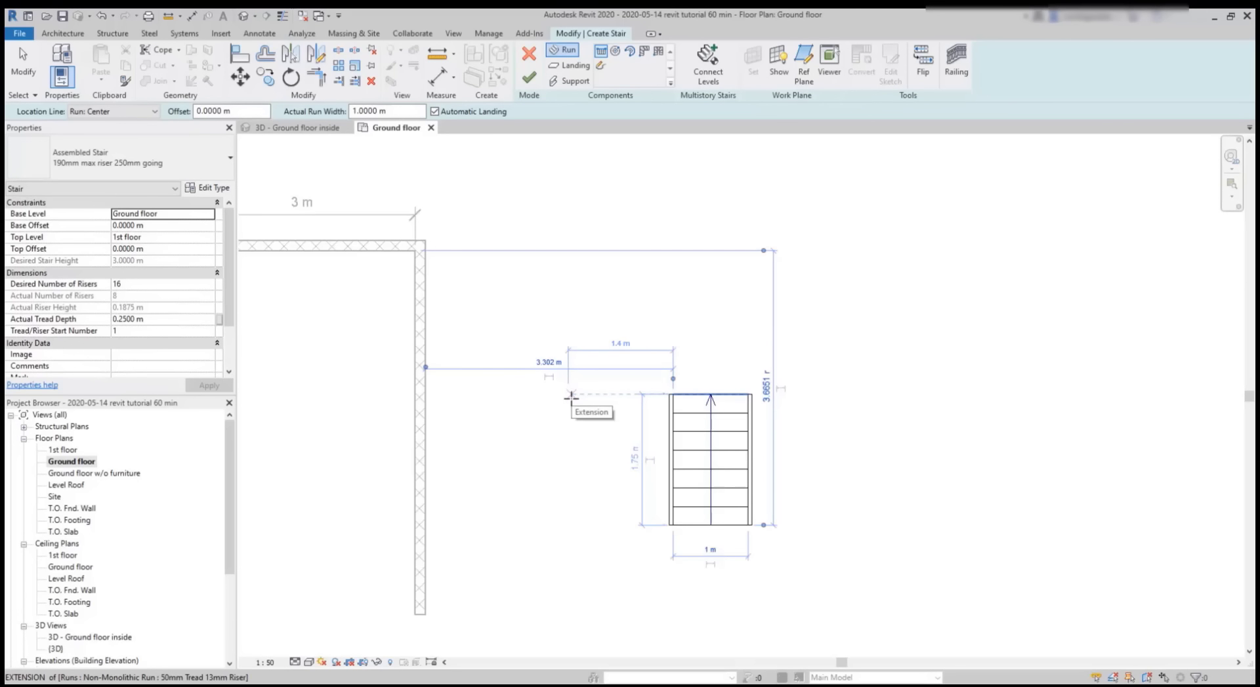
{"action": "left_click", "coordinate": [570, 397]}
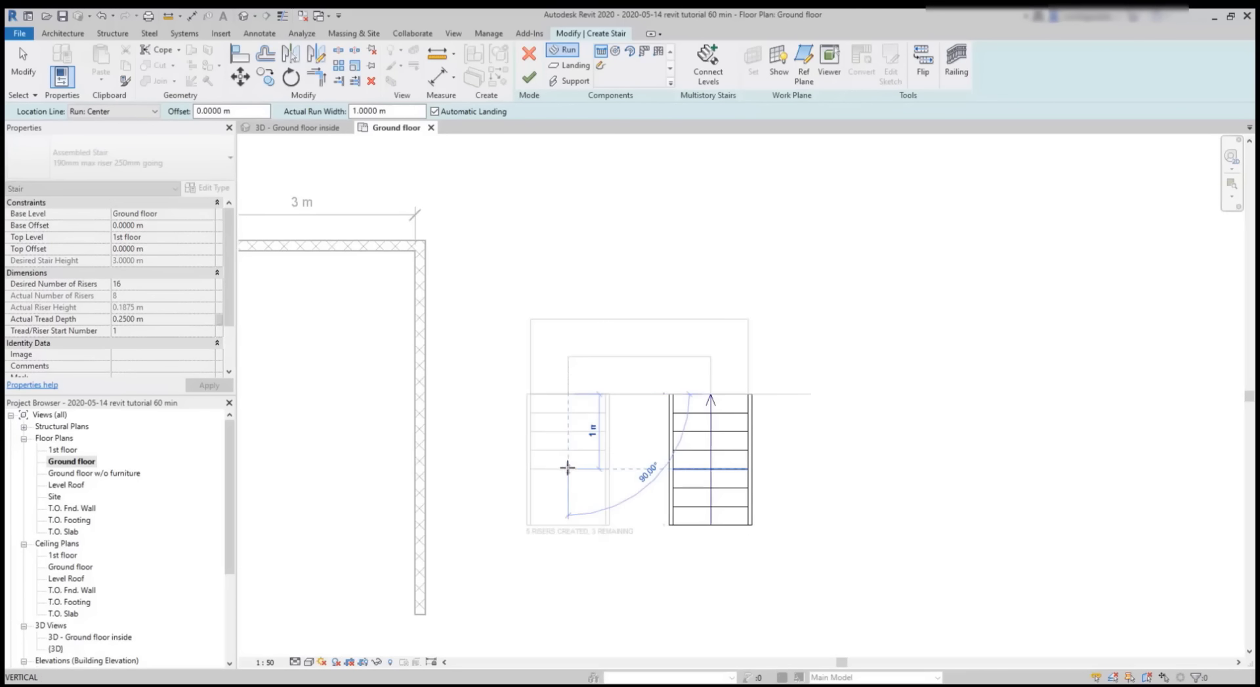
{"action": "left_click", "coordinate": [564, 566]}
{"action": "key", "text": "Escape"}
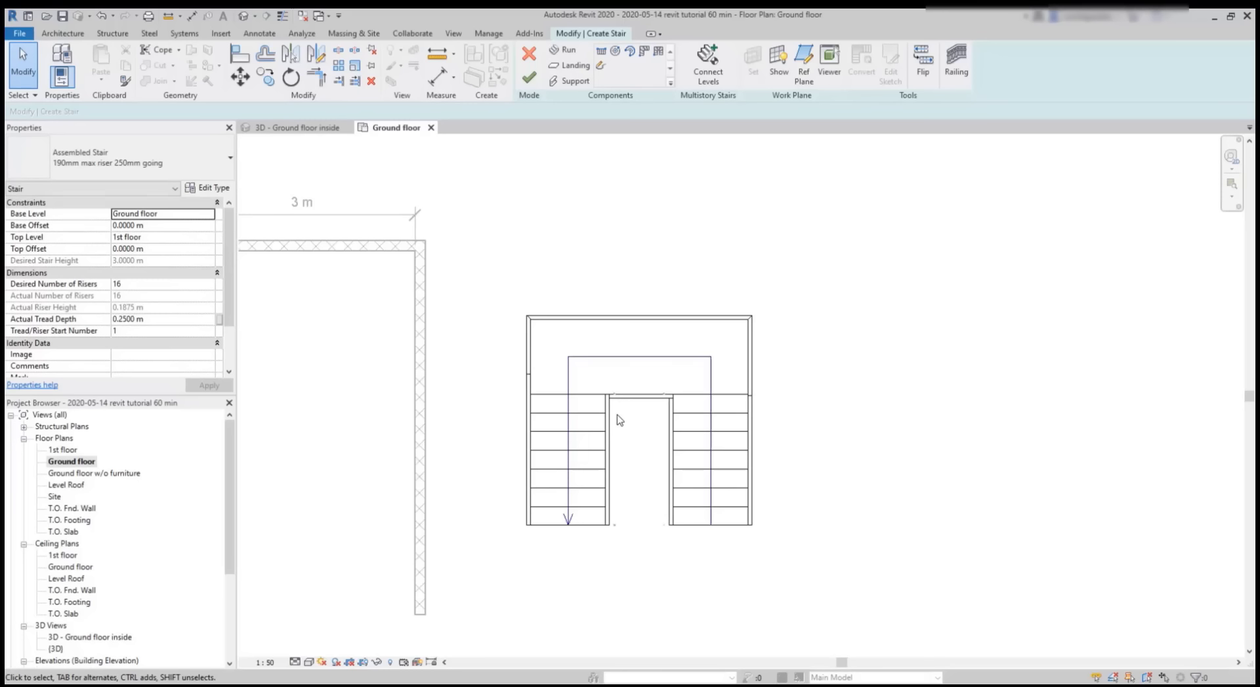
Step: Move the complete U-shaped stair roughly into the space between the enclosure's walls, just below the upper wall
{"action": "scroll", "coordinate": [785, 391], "scroll_direction": "down", "scroll_amount": 2}
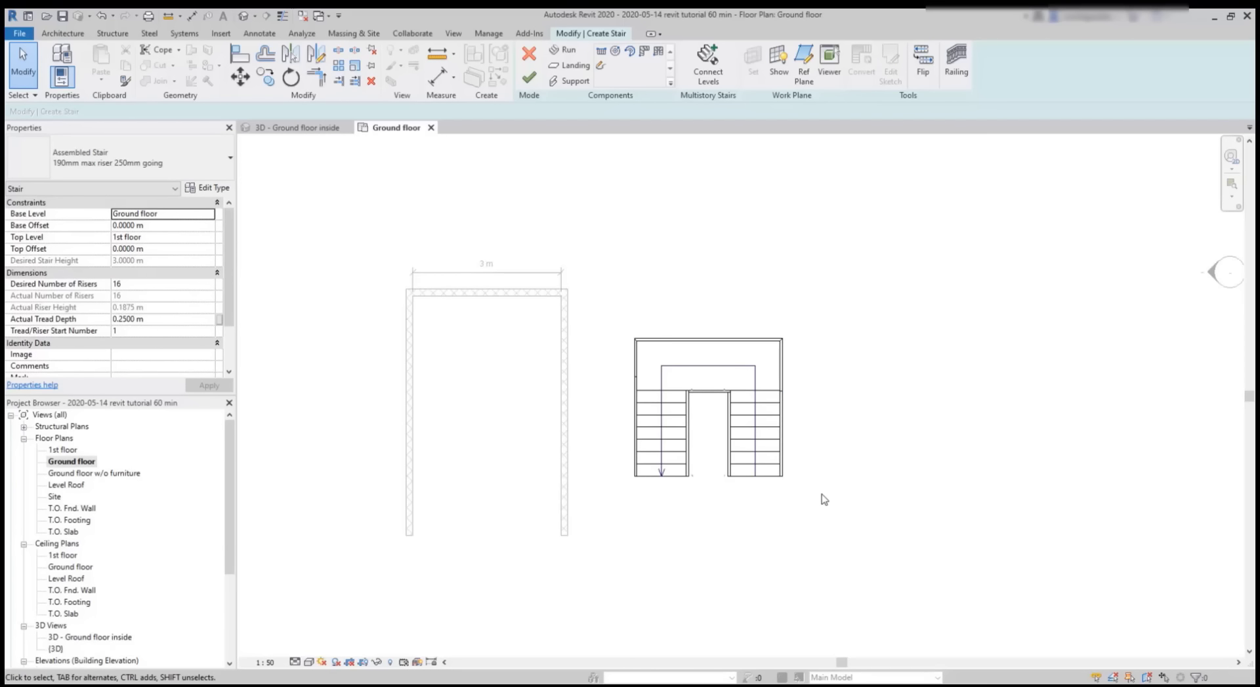
{"action": "left_click_drag", "start_coordinate": [830, 512], "coordinate": [598, 313]}
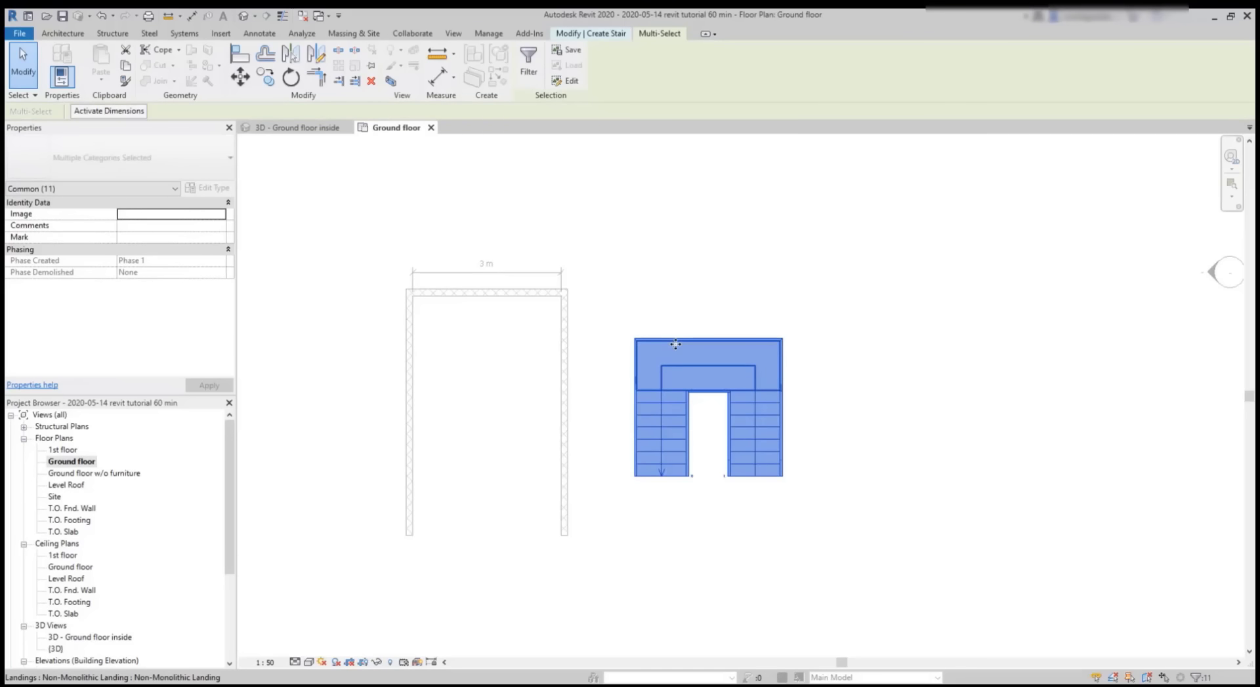
{"action": "left_click_drag", "start_coordinate": [675, 343], "coordinate": [467, 313]}
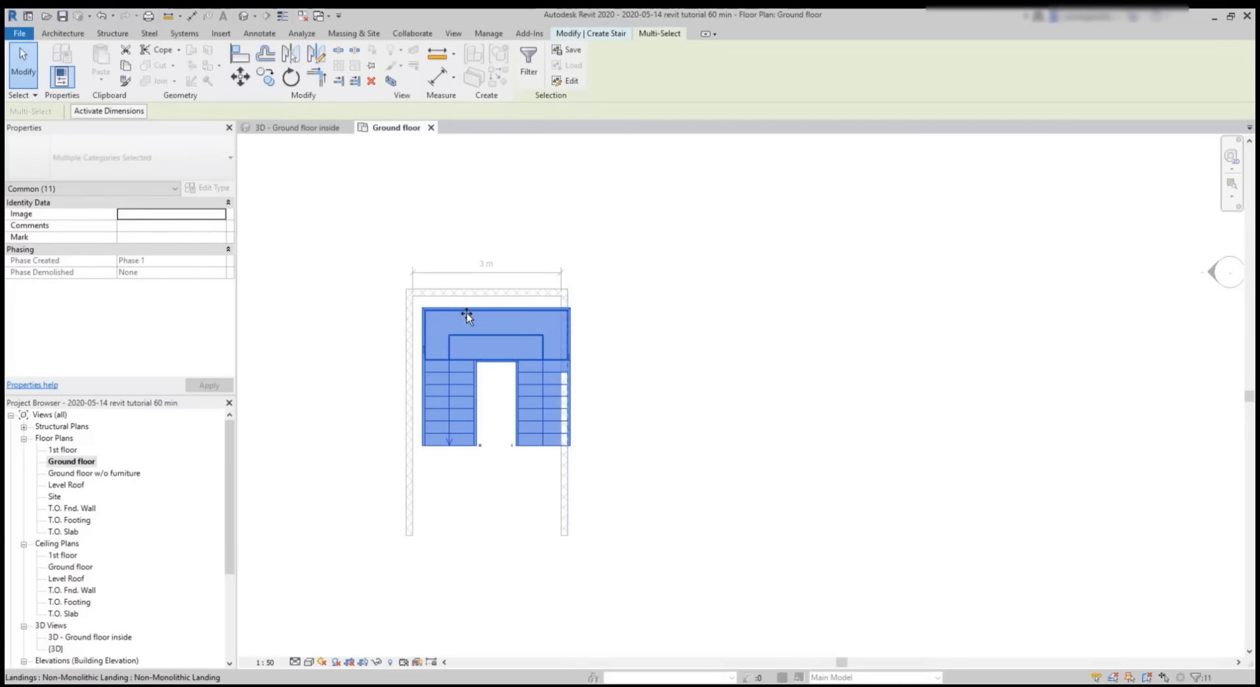
{"action": "left_click", "coordinate": [676, 332]}
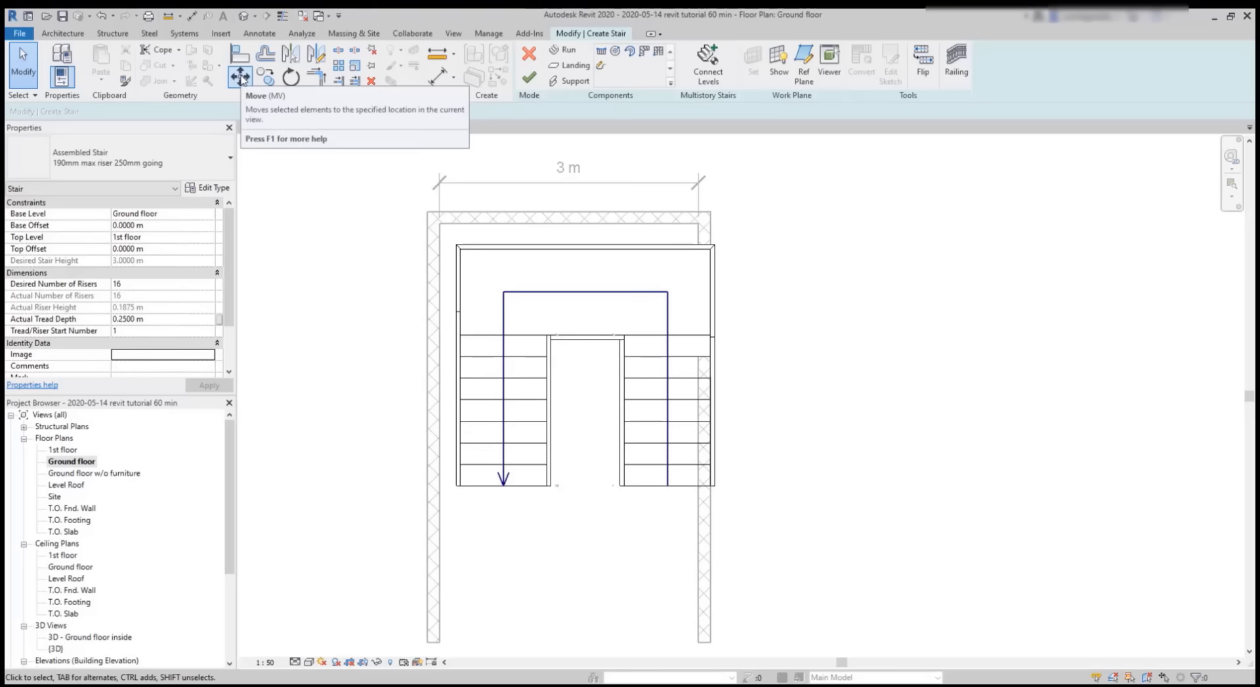
Step: Move the left run horizontally from its outer stringer's lower corner to the inner face of the left wall
{"action": "left_click", "coordinate": [240, 78]}
{"action": "left_click", "coordinate": [483, 397]}
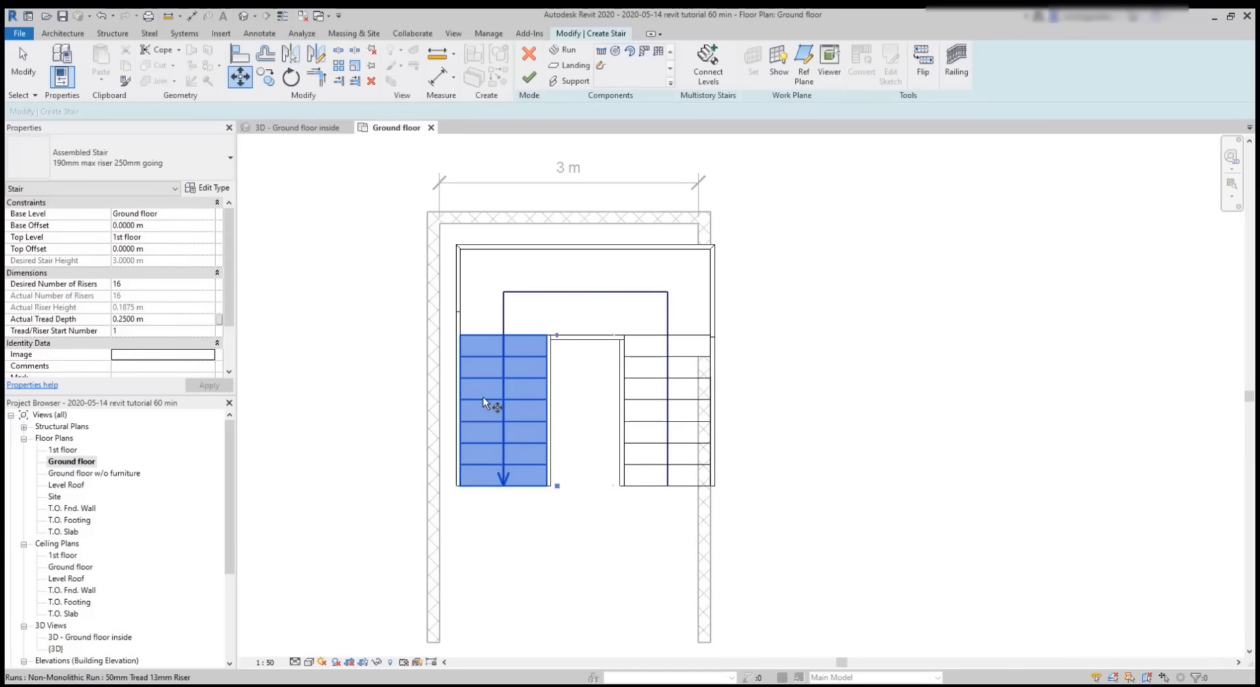
{"action": "key", "text": "Return"}
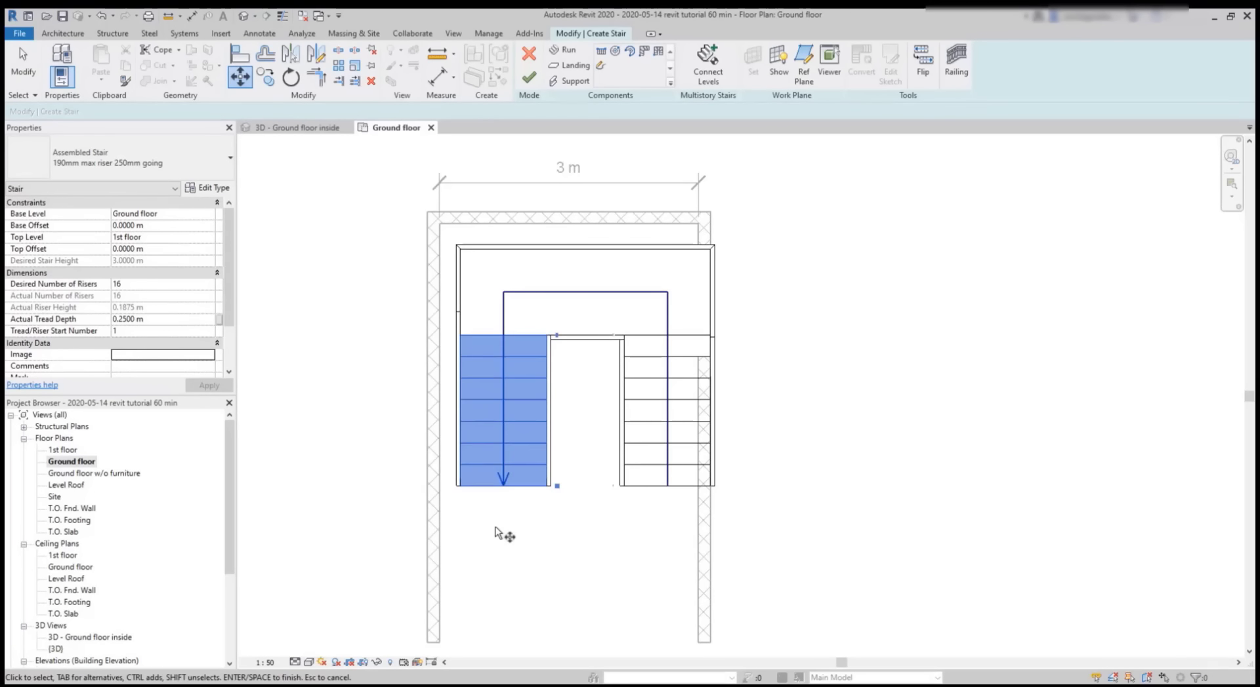
{"action": "scroll", "coordinate": [467, 507], "scroll_direction": "up", "scroll_amount": 3}
{"action": "left_click", "coordinate": [459, 480]}
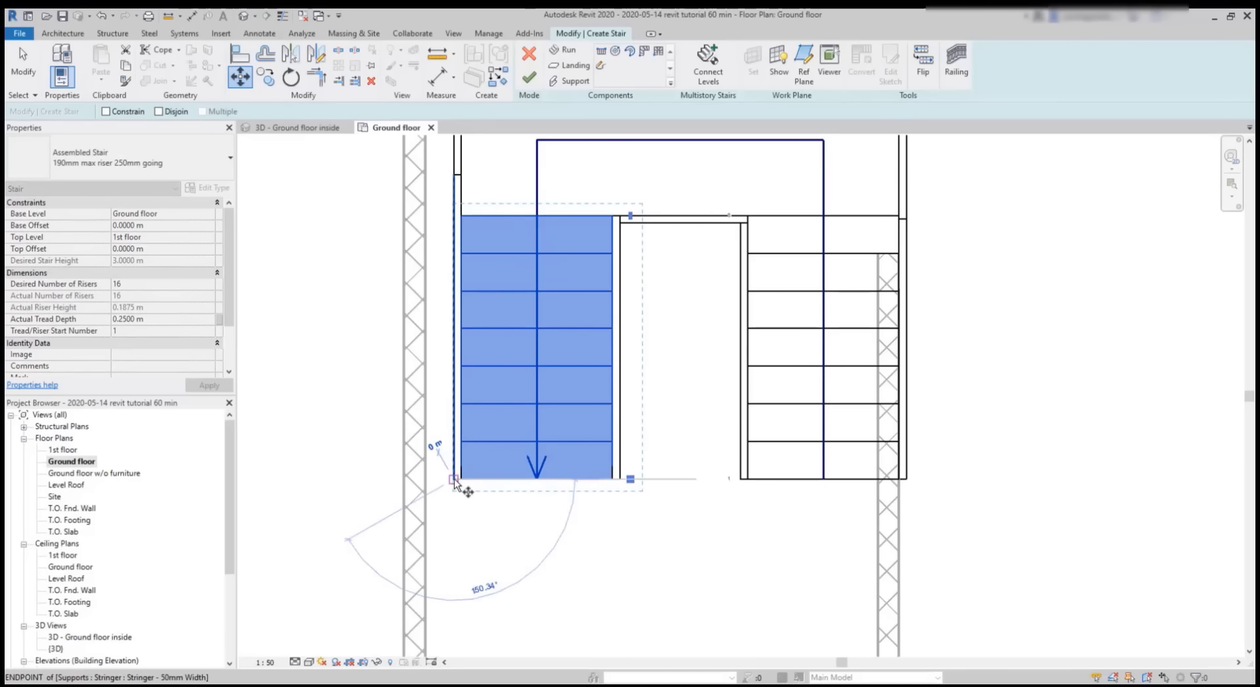
{"action": "left_click", "coordinate": [427, 480]}
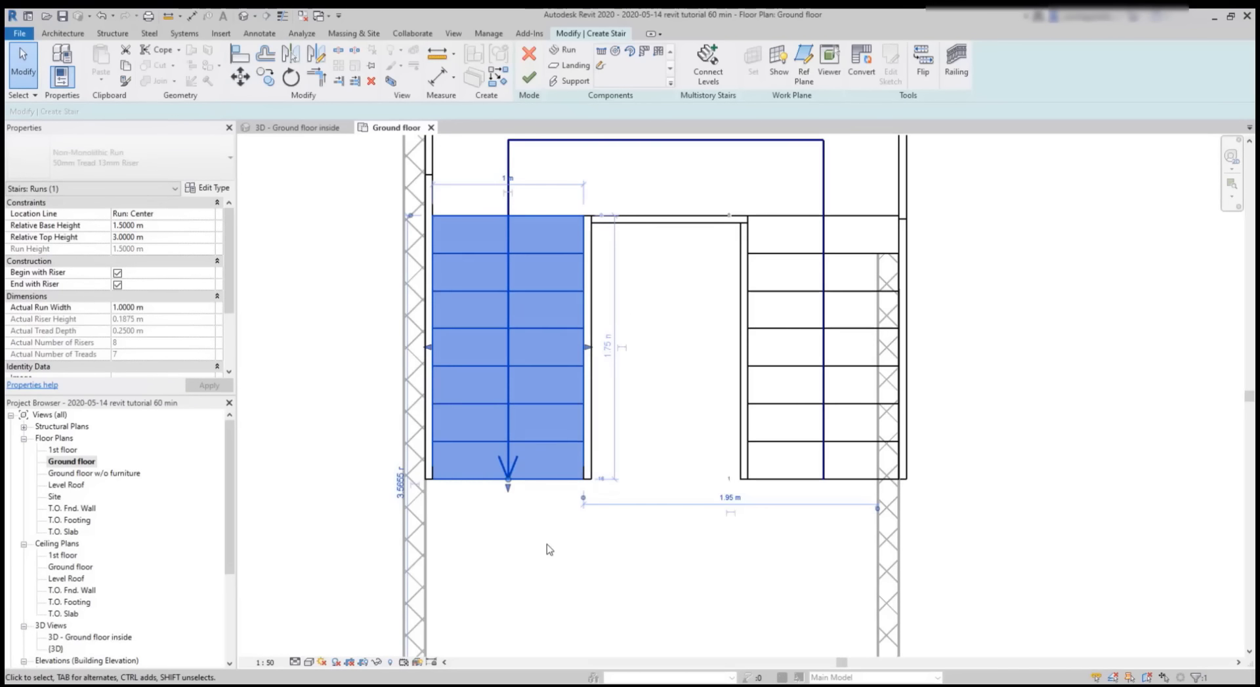
Step: Move the right run horizontally from its outer stringer's lower corner to the inner face of the right wall
{"action": "left_click", "coordinate": [772, 484]}
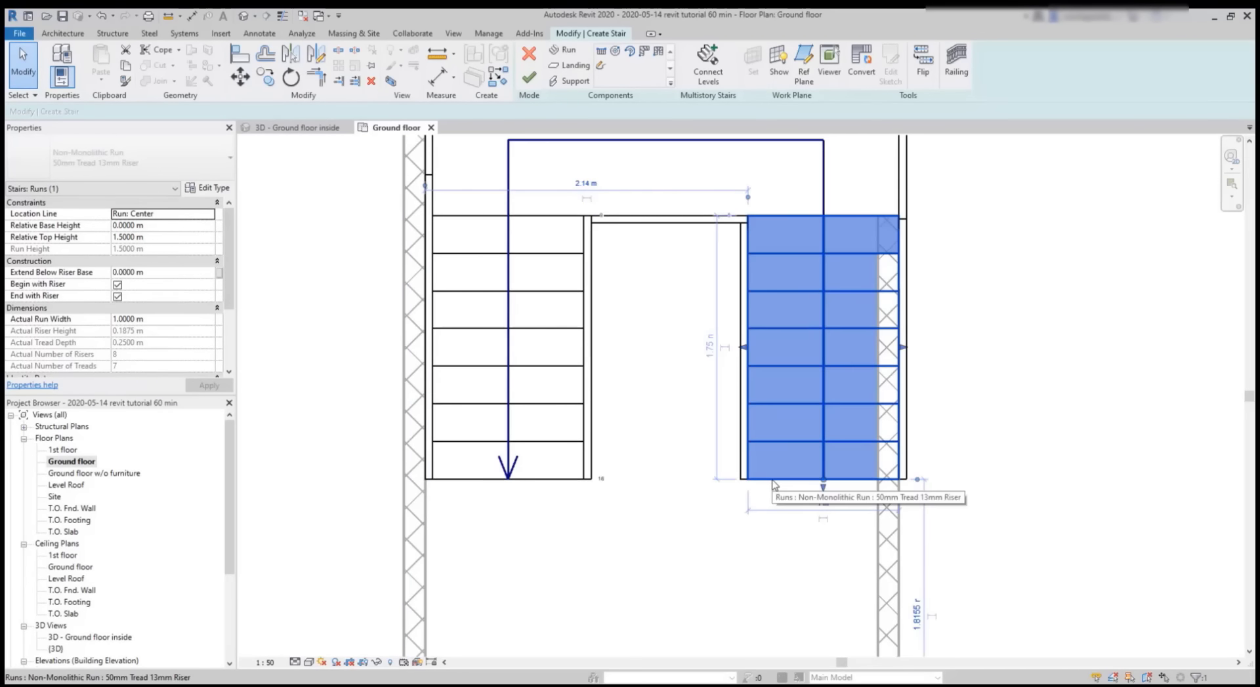
{"action": "left_click", "coordinate": [240, 77]}
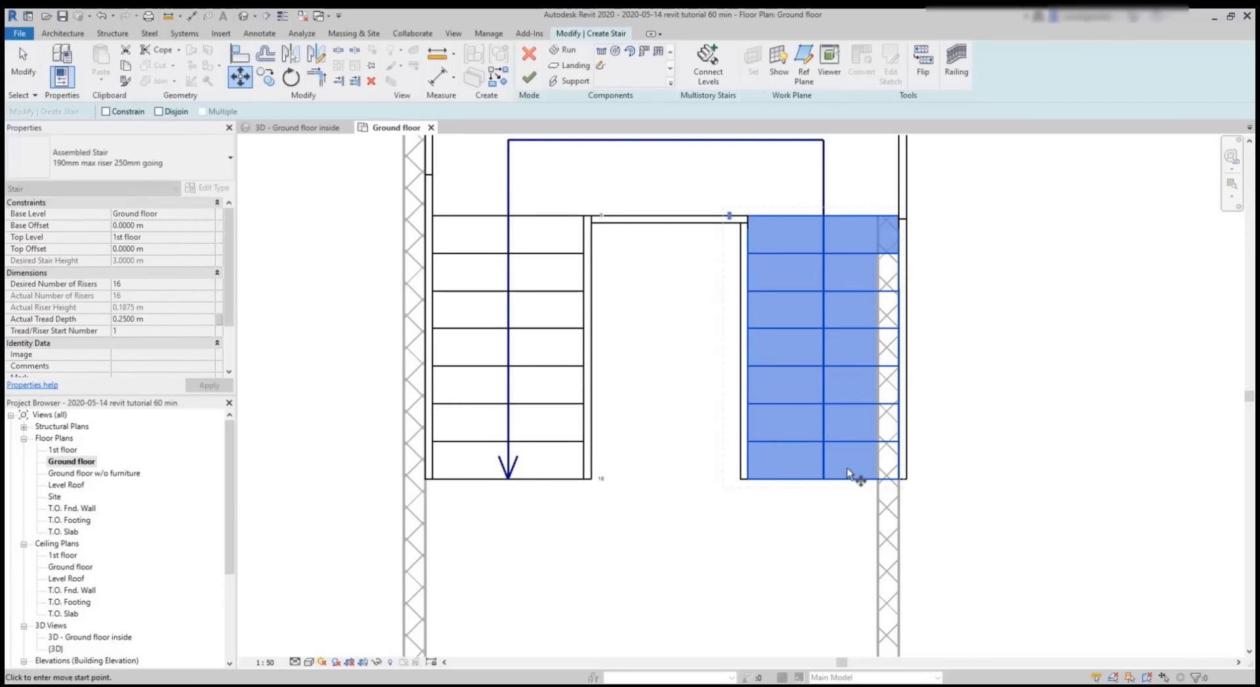
{"action": "scroll", "coordinate": [915, 489], "scroll_direction": "up", "scroll_amount": 4}
{"action": "left_click", "coordinate": [912, 481]}
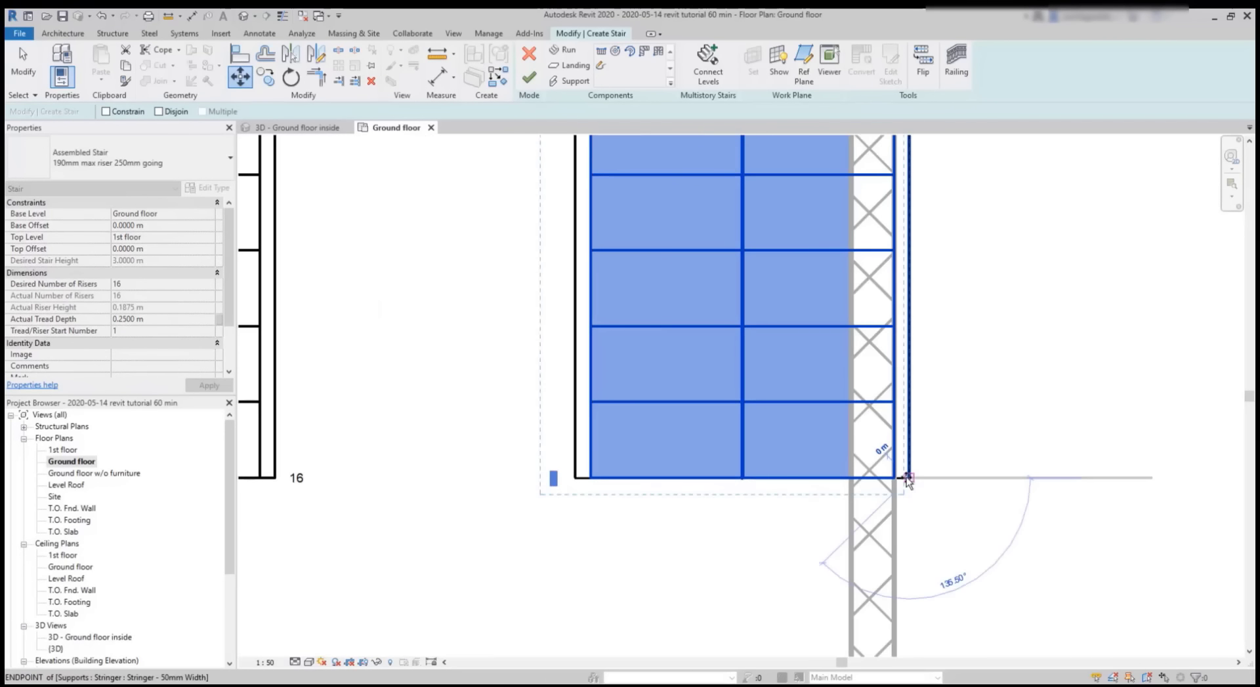
{"action": "left_click", "coordinate": [853, 483]}
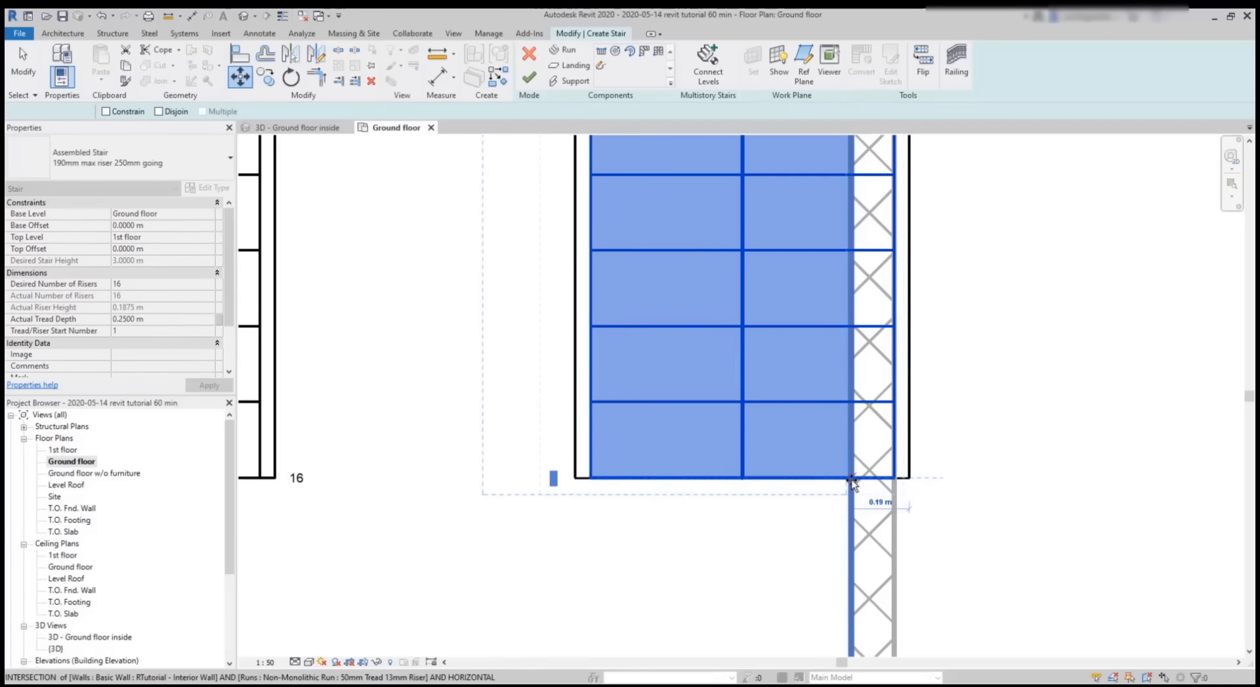
{"action": "scroll", "coordinate": [924, 459], "scroll_direction": "down", "scroll_amount": 2}
{"action": "scroll", "coordinate": [922, 457], "scroll_direction": "down", "scroll_amount": 2}
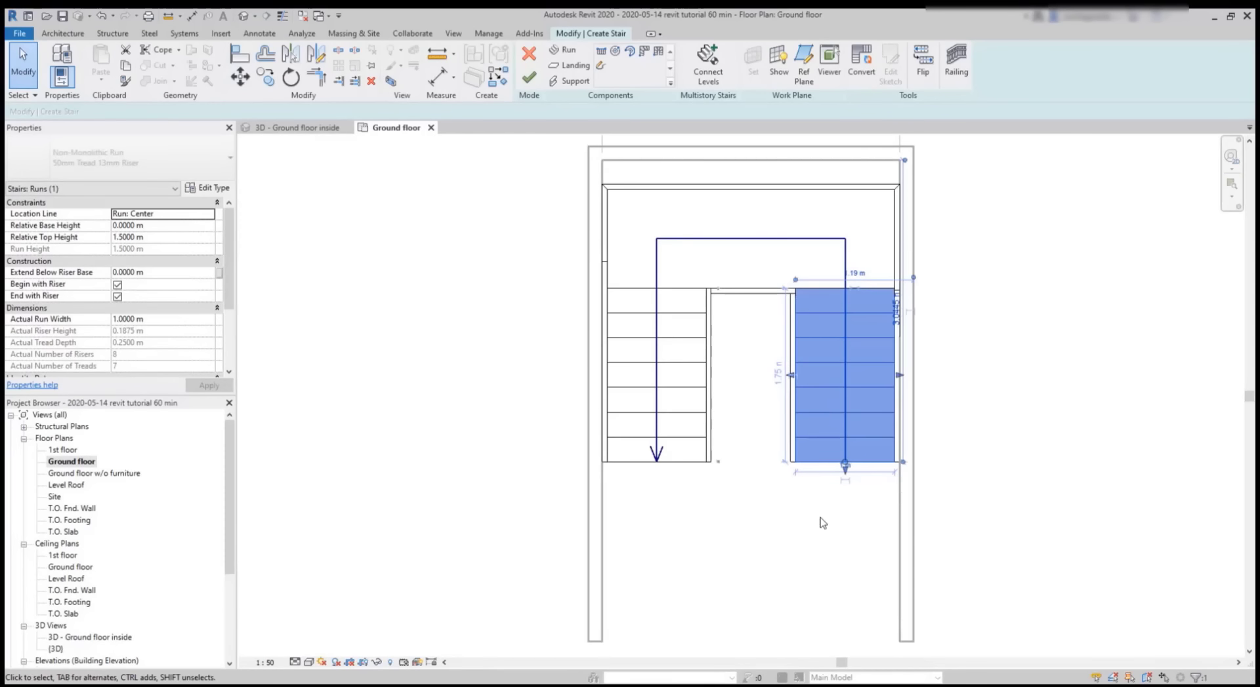
{"action": "left_click", "coordinate": [766, 523]}
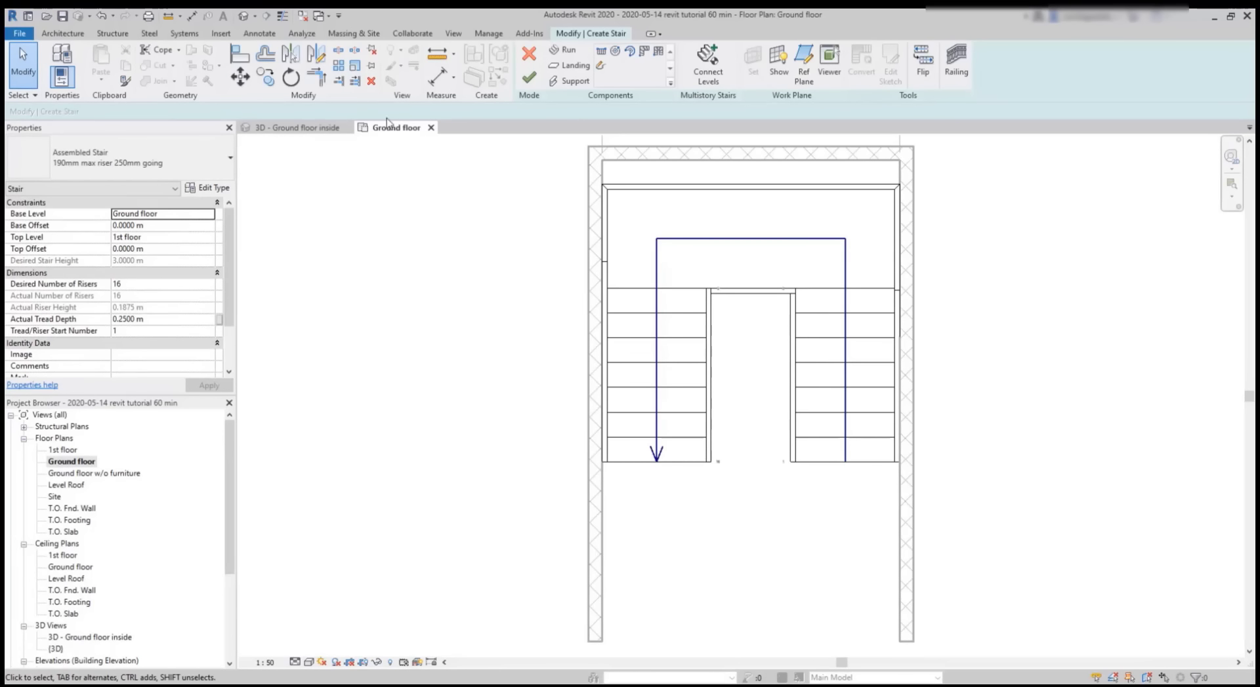
Step: Align the landing's upper stringer with the inner face of the upper wall and finish the stair
{"action": "left_click", "coordinate": [247, 57]}
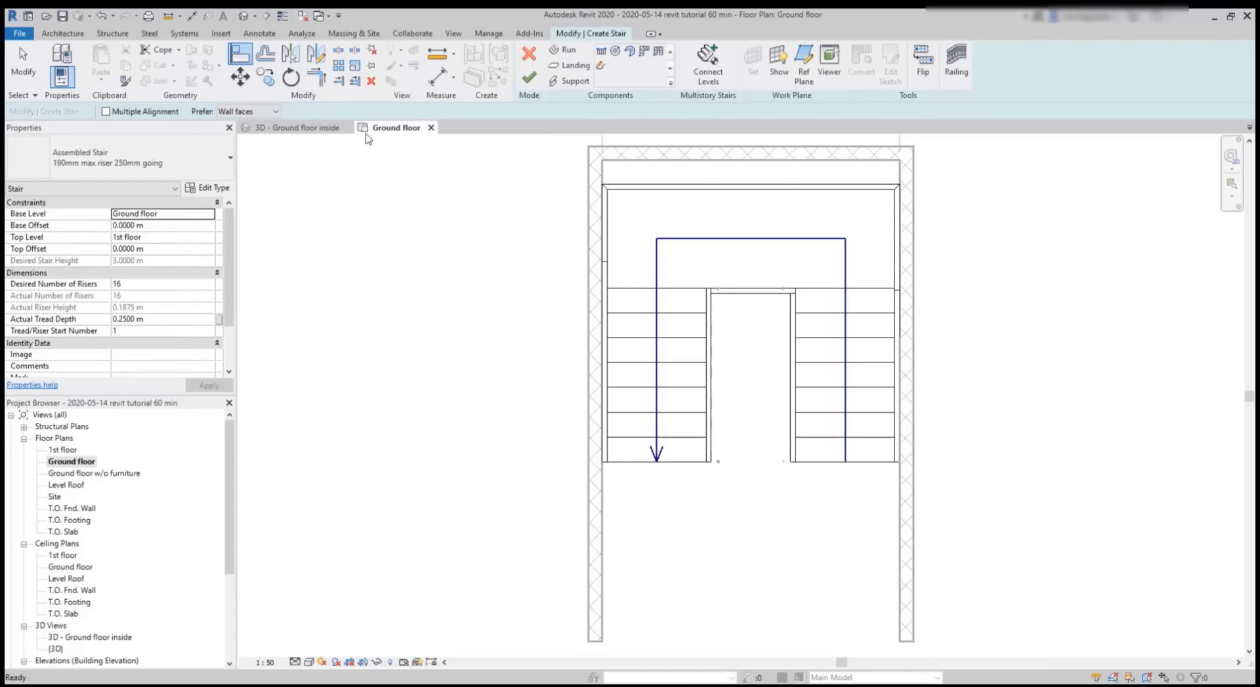
{"action": "left_click", "coordinate": [664, 165]}
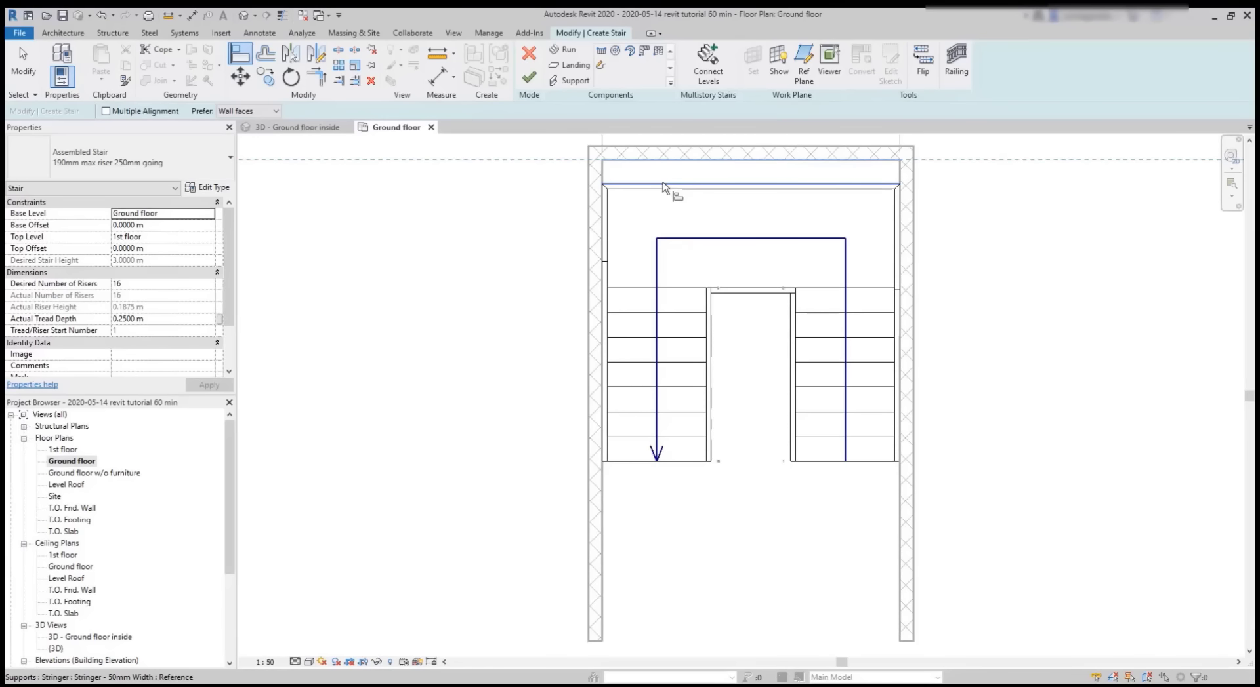
{"action": "left_click", "coordinate": [664, 186]}
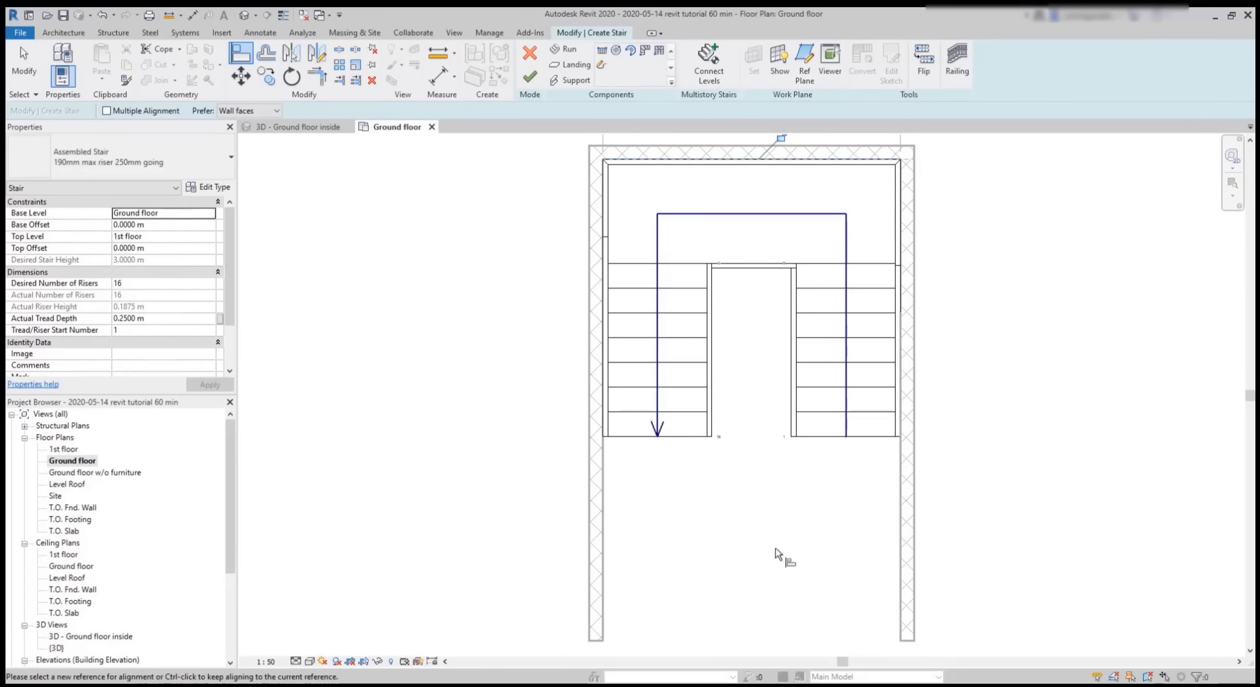
{"action": "key", "text": "Escape"}
{"action": "key", "text": "Escape"}
{"action": "scroll", "coordinate": [781, 556], "scroll_direction": "down", "scroll_amount": 3}
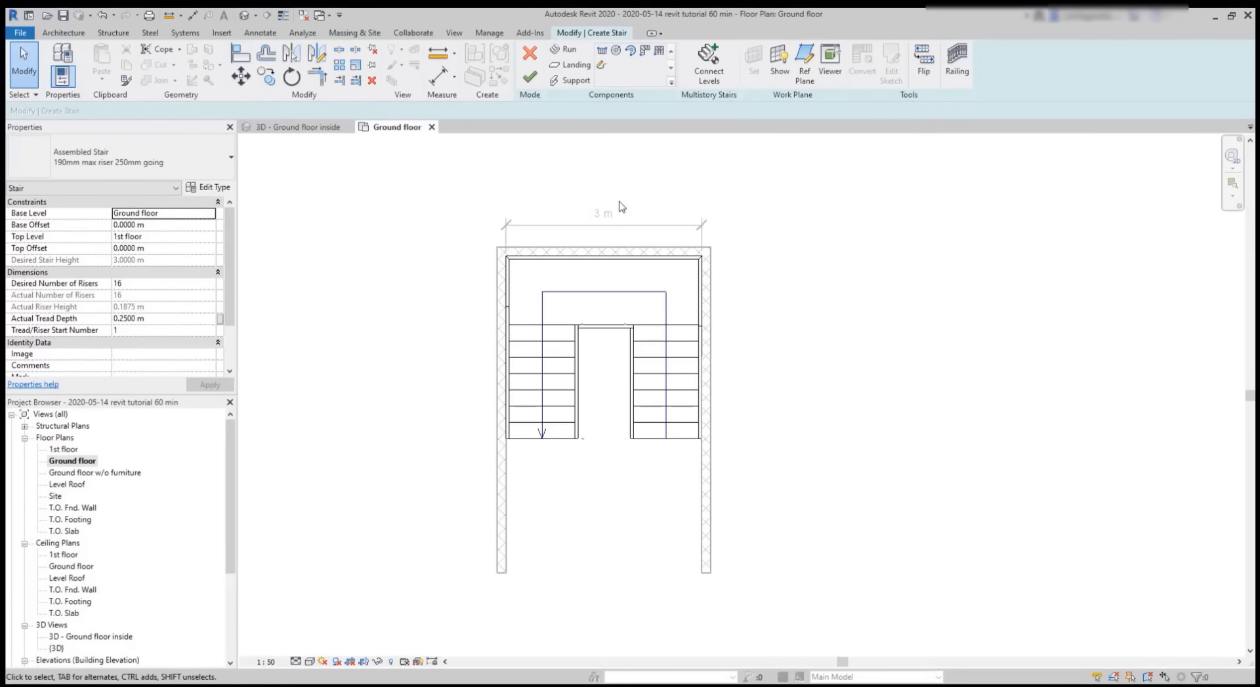
{"action": "left_click", "coordinate": [530, 77]}
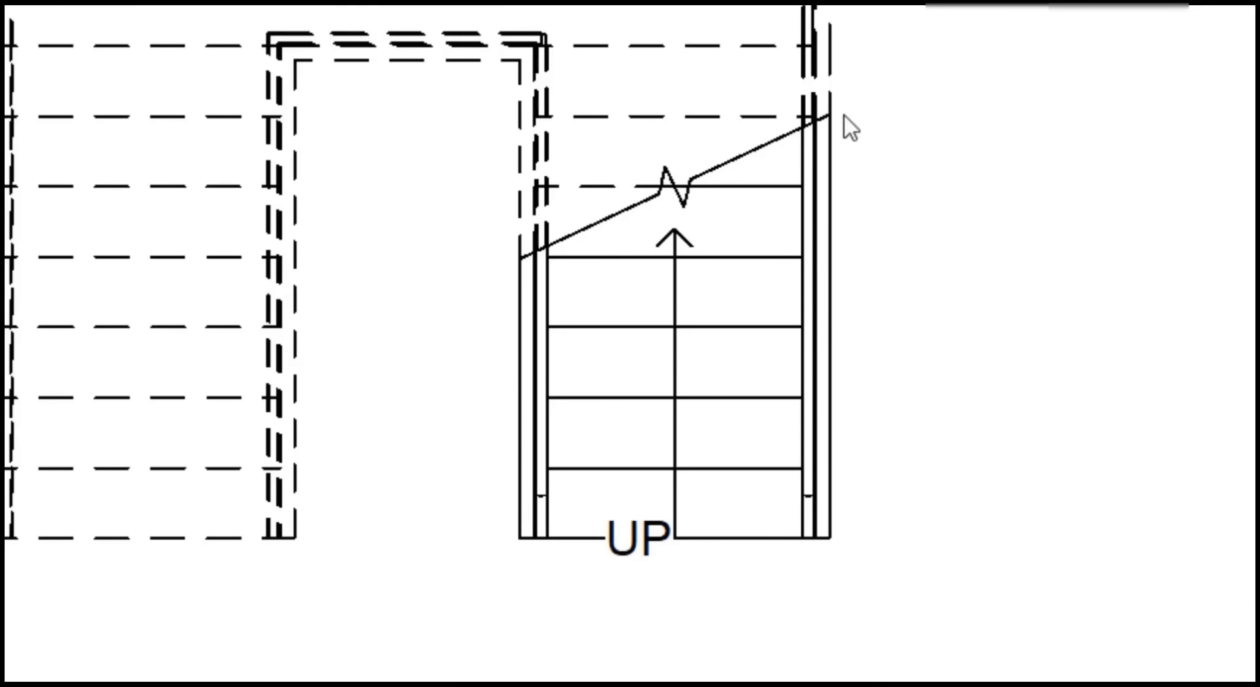
Step: Reopen the U-shaped stair for editing and extend the landing edge at the right run downward by 0.3 m
{"action": "left_click", "coordinate": [685, 40]}
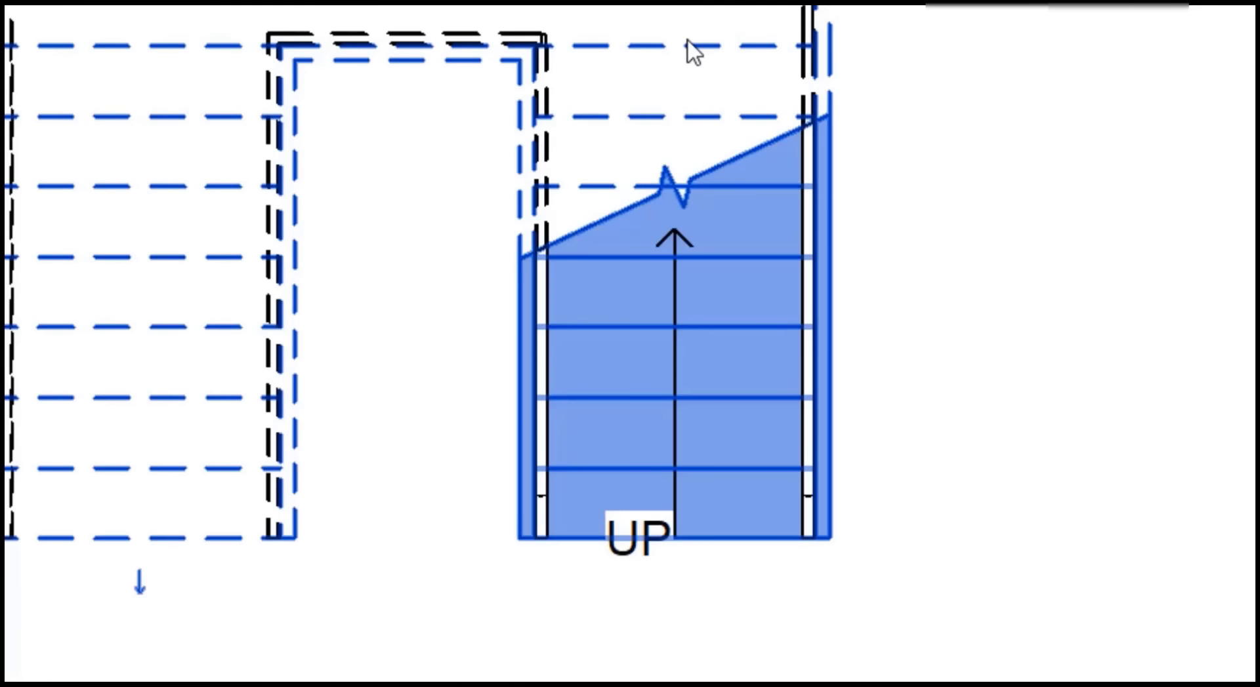
{"action": "double_click", "coordinate": [689, 47]}
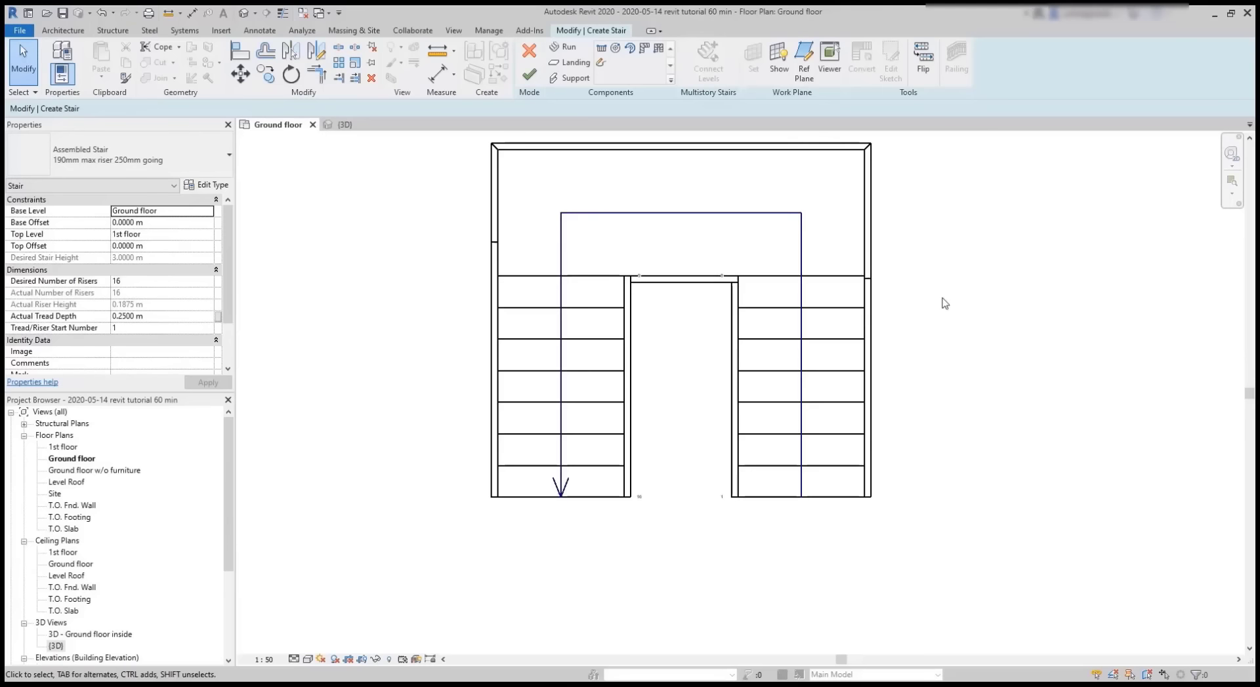
{"action": "left_click", "coordinate": [811, 249]}
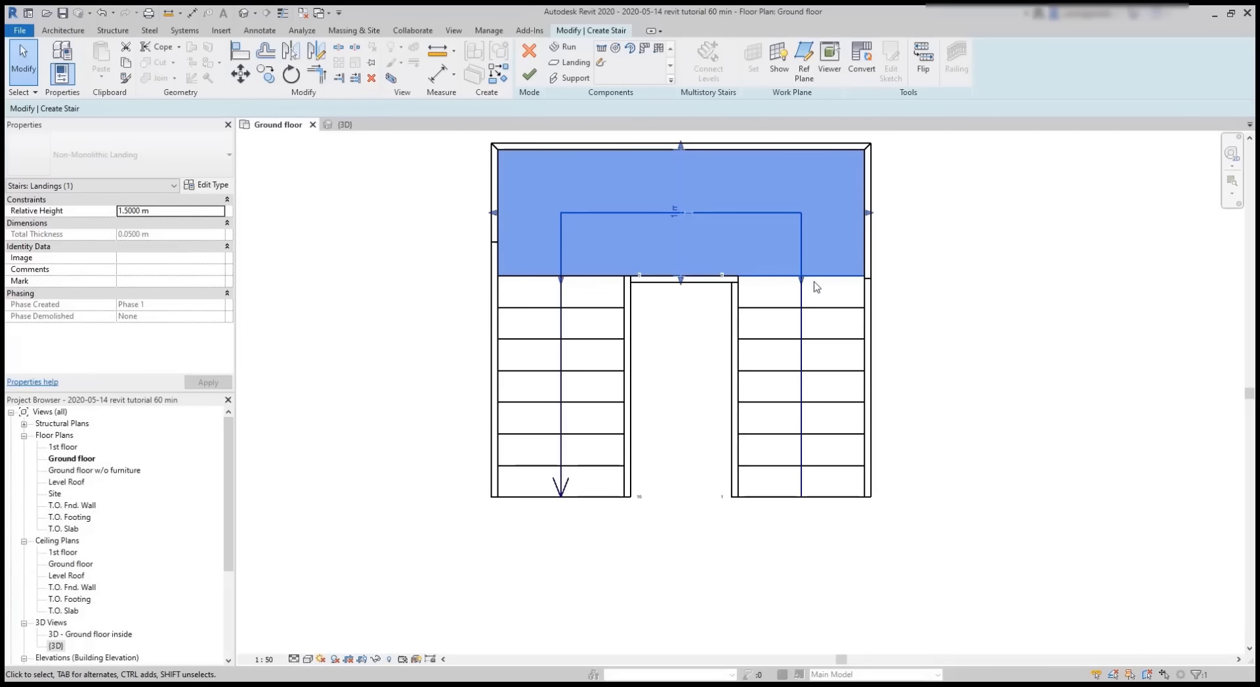
{"action": "left_click_drag", "start_coordinate": [803, 282], "coordinate": [800, 301]}
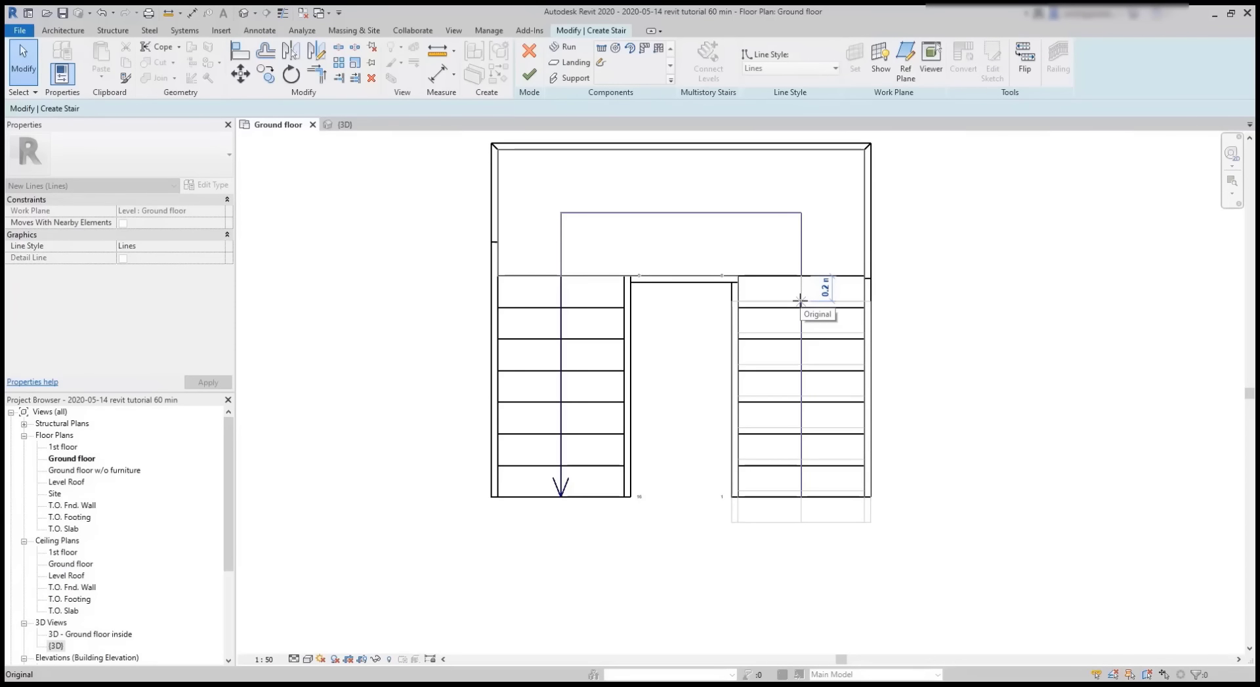
{"action": "left_click_drag", "start_coordinate": [800, 301], "coordinate": [800, 301]}
{"action": "type", "text": "0"}
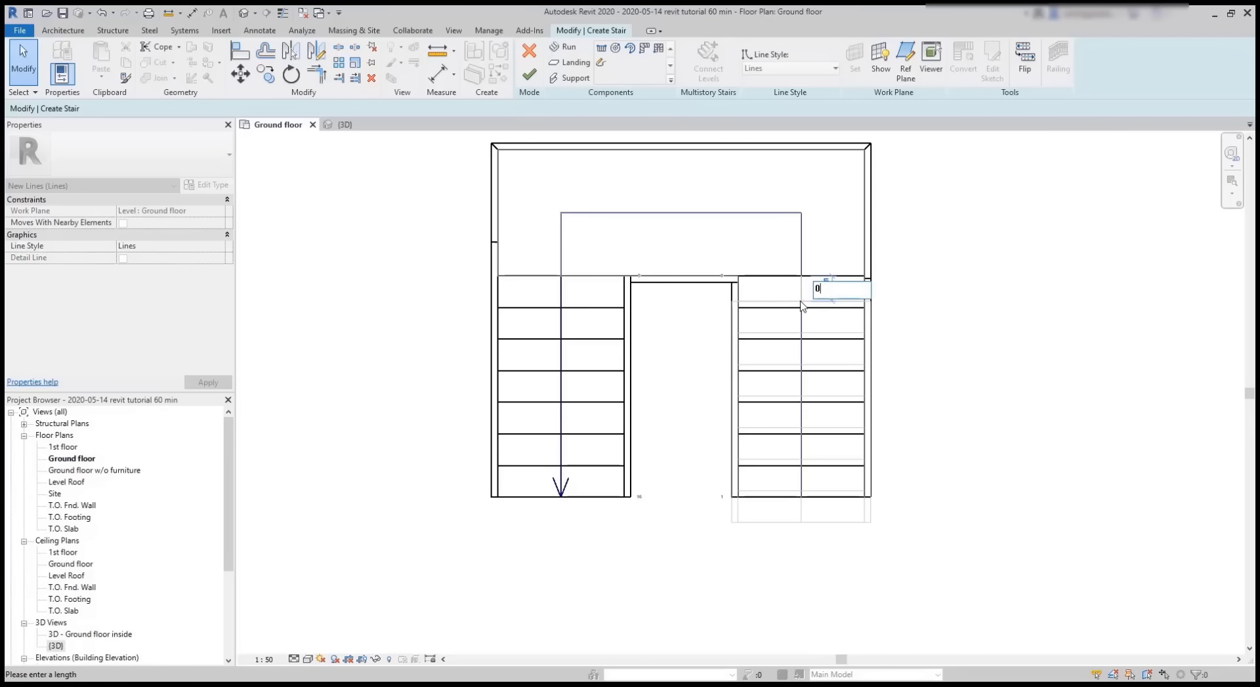
{"action": "type", "text": ".3"}
{"action": "key", "text": "Return"}
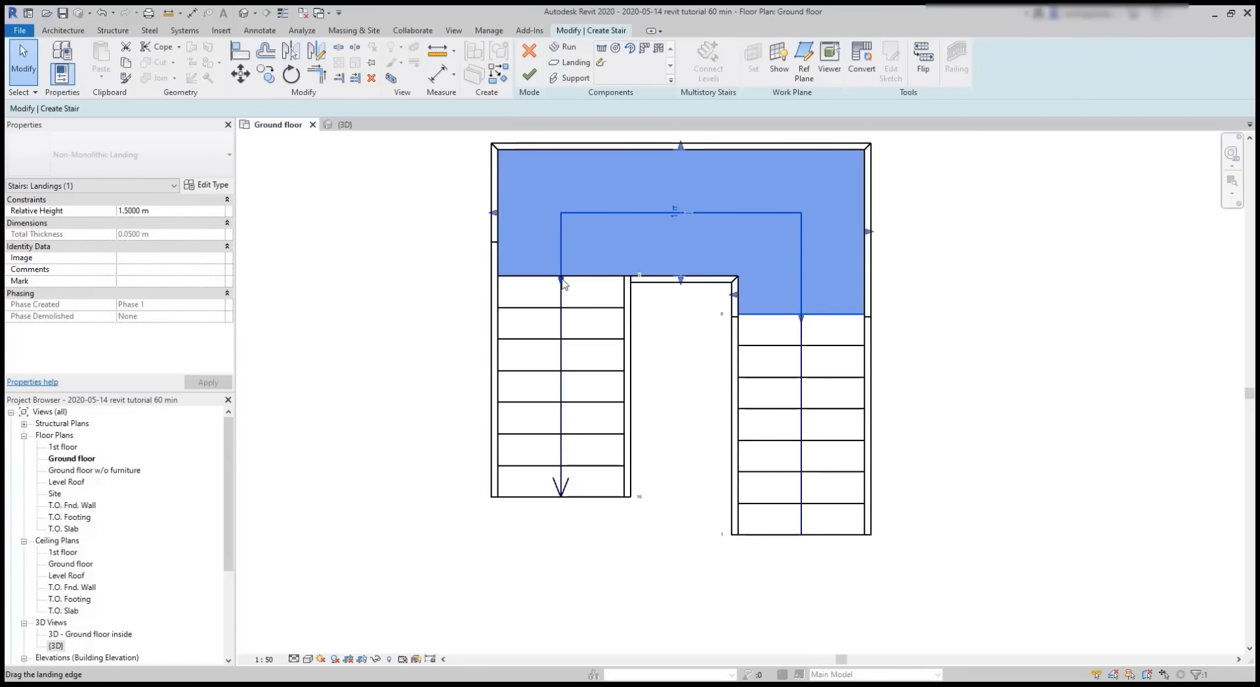
Step: Extend the landing edge at the left run downward by 0.3 m, finish the stair and show it in 3D
{"action": "left_click_drag", "start_coordinate": [561, 280], "coordinate": [561, 298]}
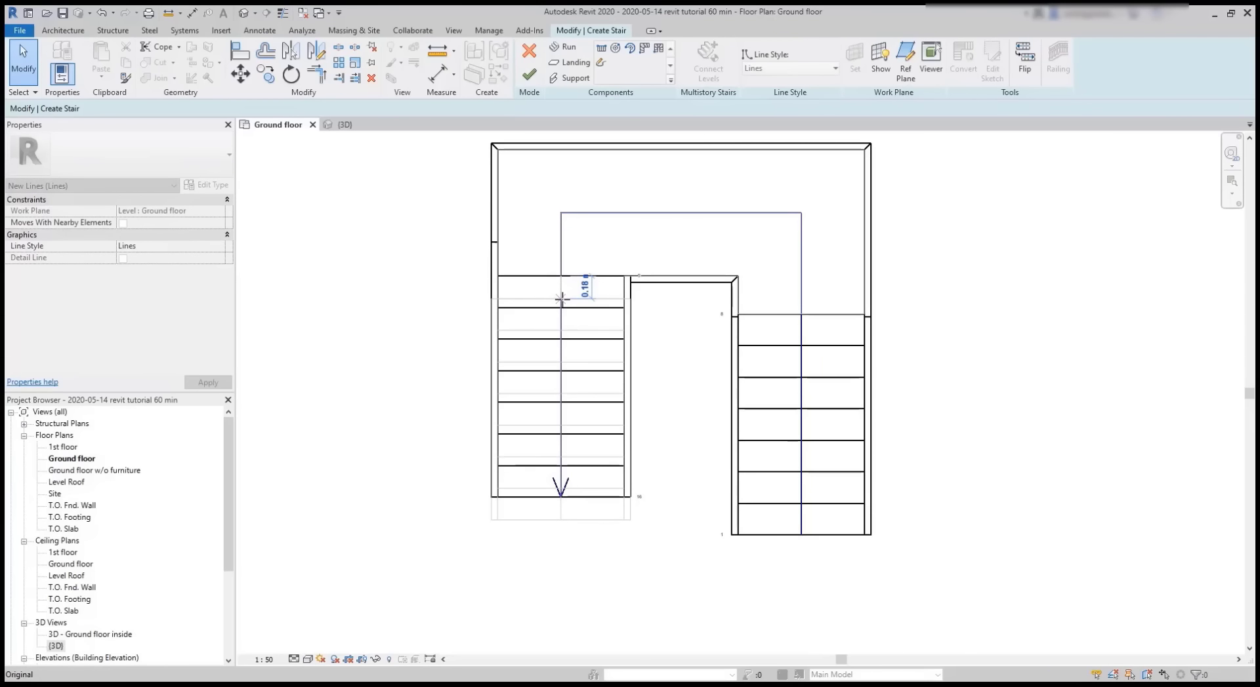
{"action": "type", "text": "0.3"}
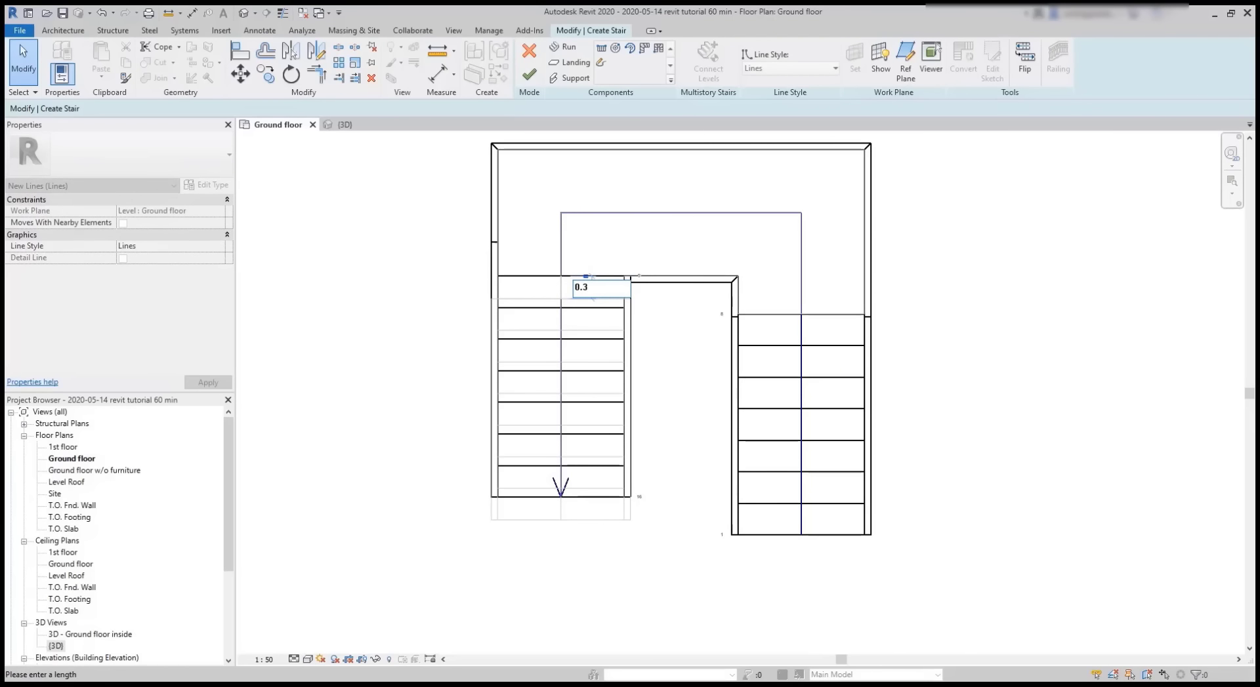
{"action": "key", "text": "Return"}
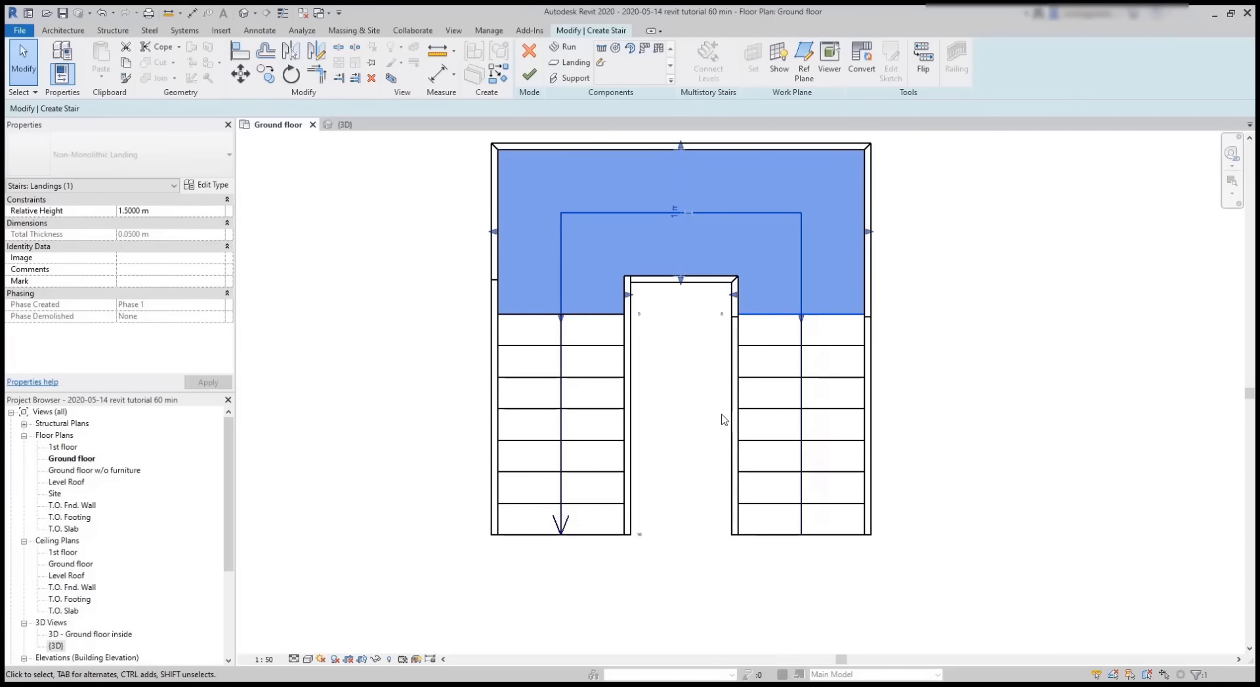
{"action": "left_click", "coordinate": [529, 74]}
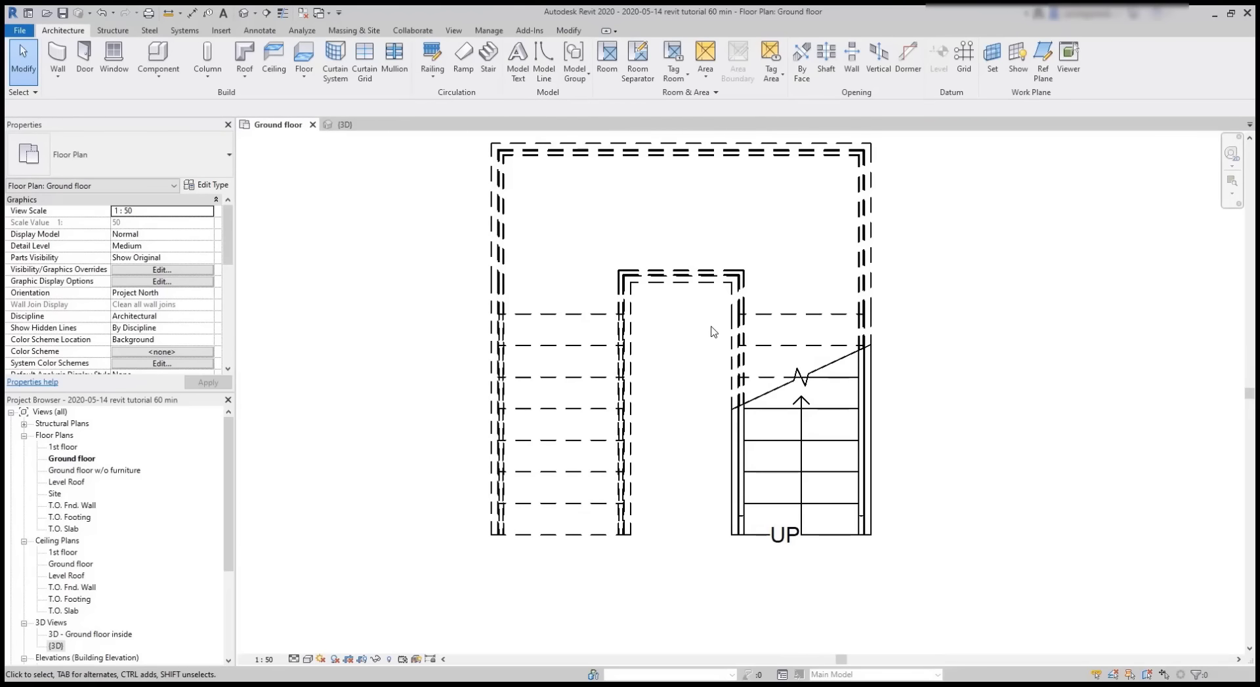
{"action": "left_click", "coordinate": [343, 125]}
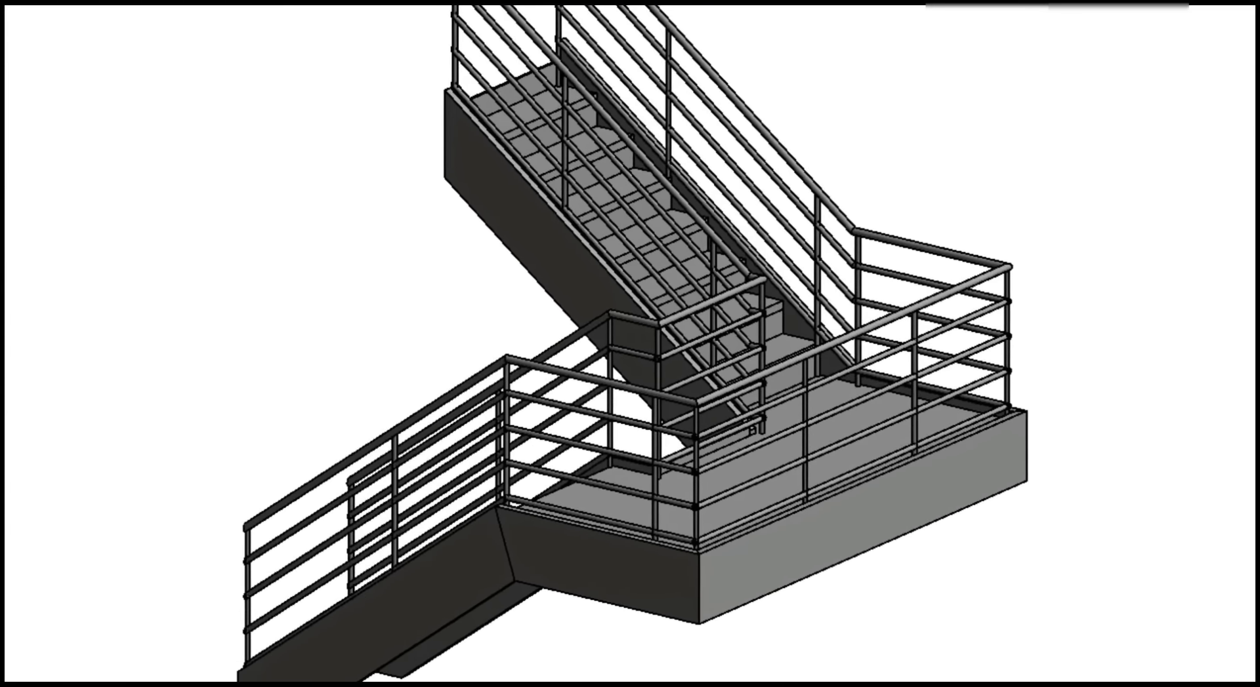
{"action": "scroll", "coordinate": [594, 318], "scroll_direction": "up", "scroll_amount": 2}
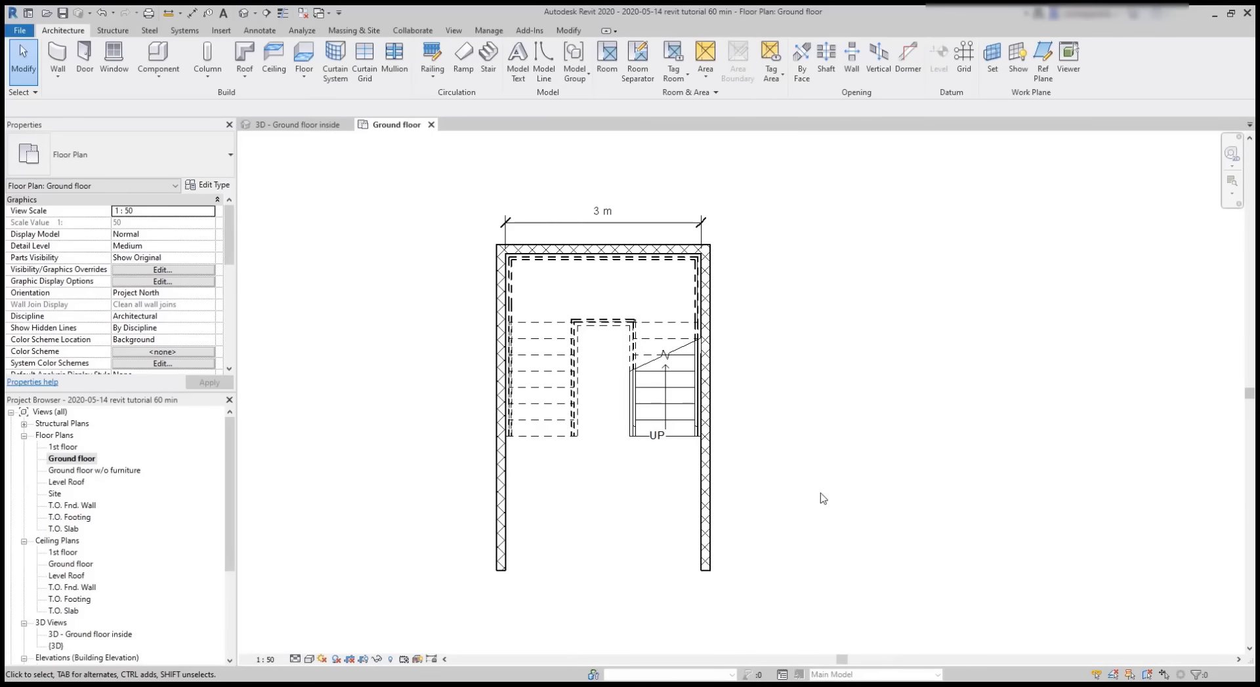
Step: Flip the stair's up direction and review the type properties of the assembled stair
{"action": "left_click", "coordinate": [680, 440]}
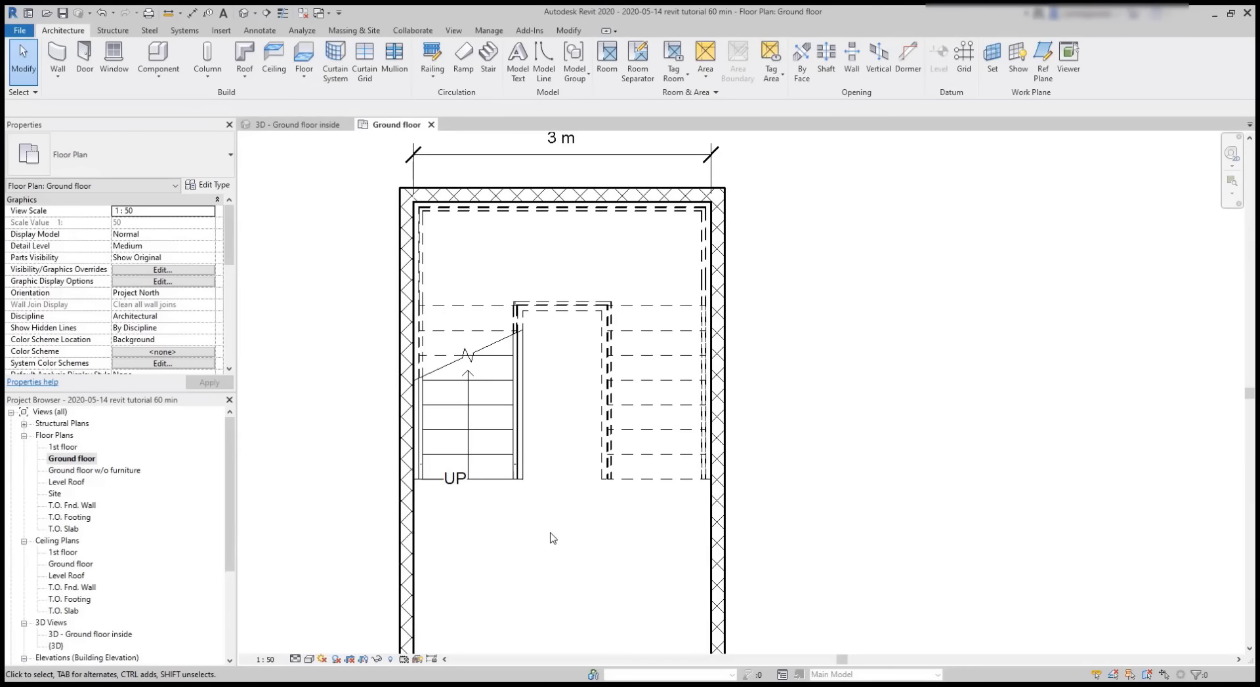
{"action": "left_click", "coordinate": [519, 476]}
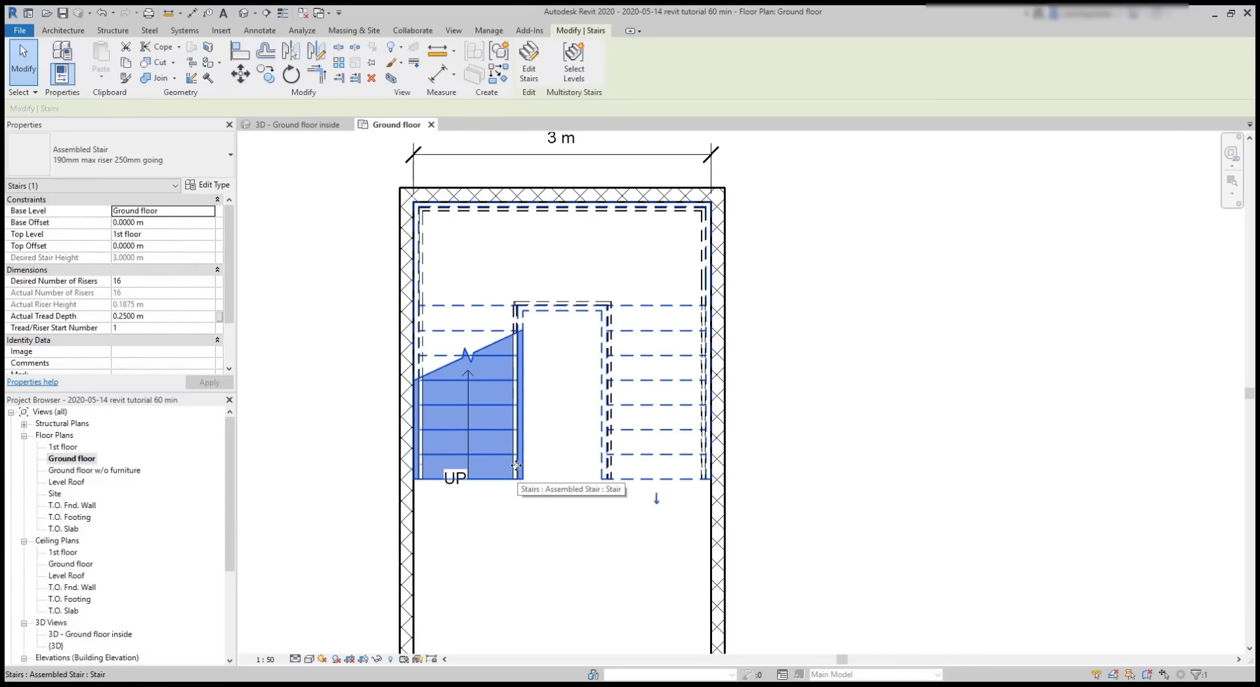
{"action": "left_click", "coordinate": [206, 186]}
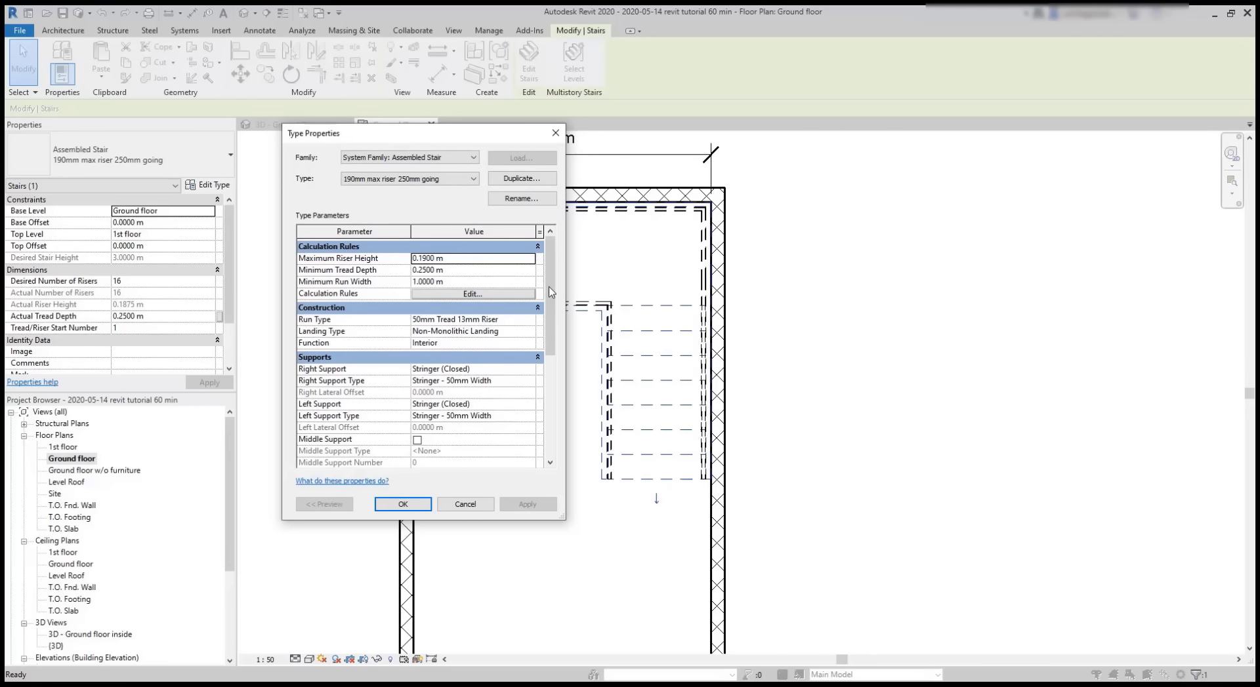
{"action": "key", "text": "Return"}
Step: Try to set the selected stair's actual tread depth to 0.2 m
{"action": "left_click", "coordinate": [168, 318]}
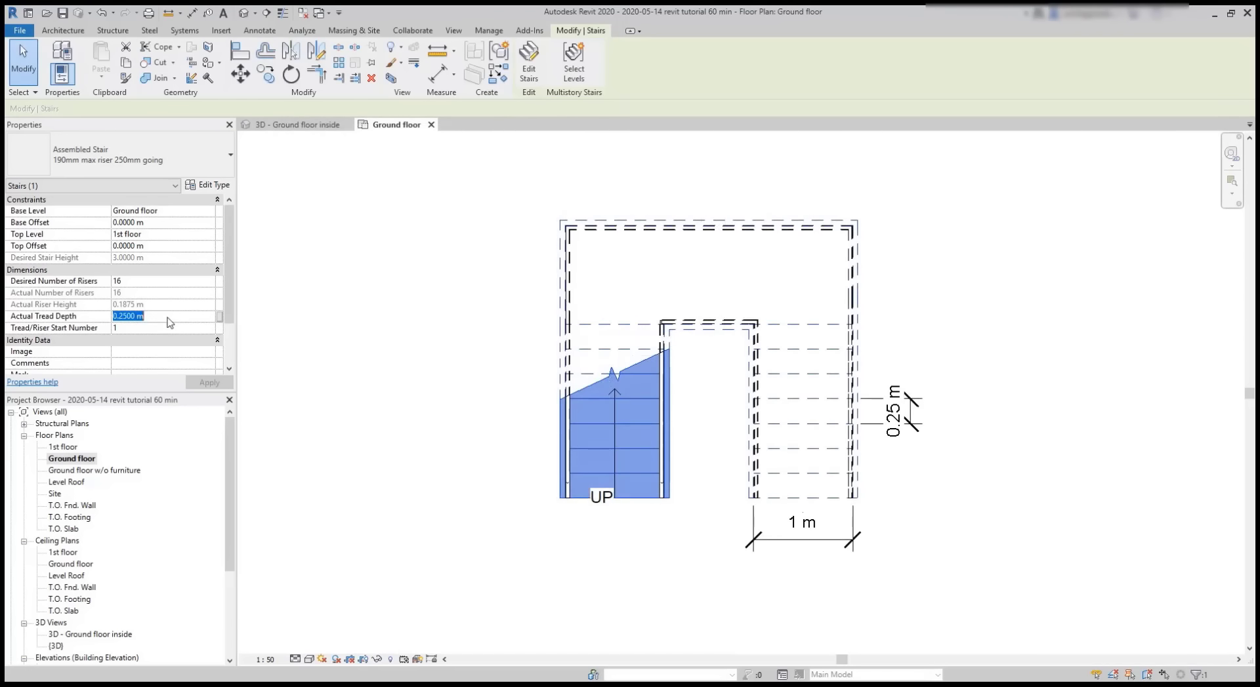
{"action": "type", "text": "0.2"}
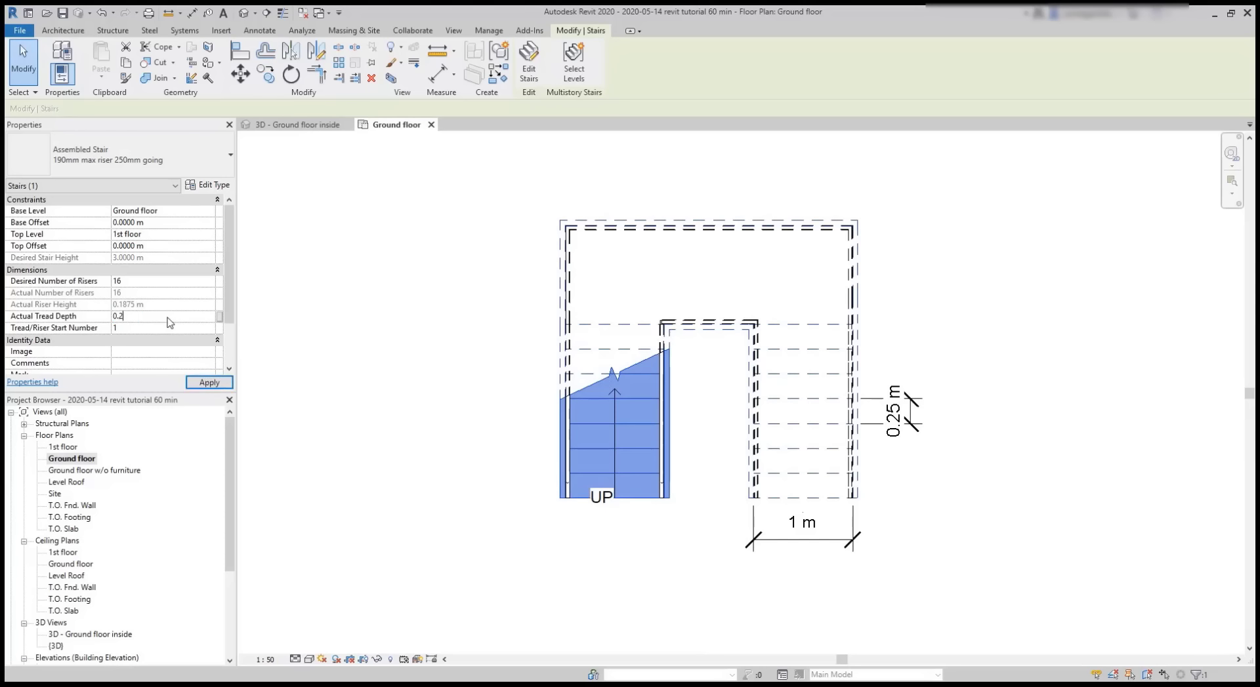
{"action": "key", "text": "Return"}
{"action": "left_click", "coordinate": [209, 383]}
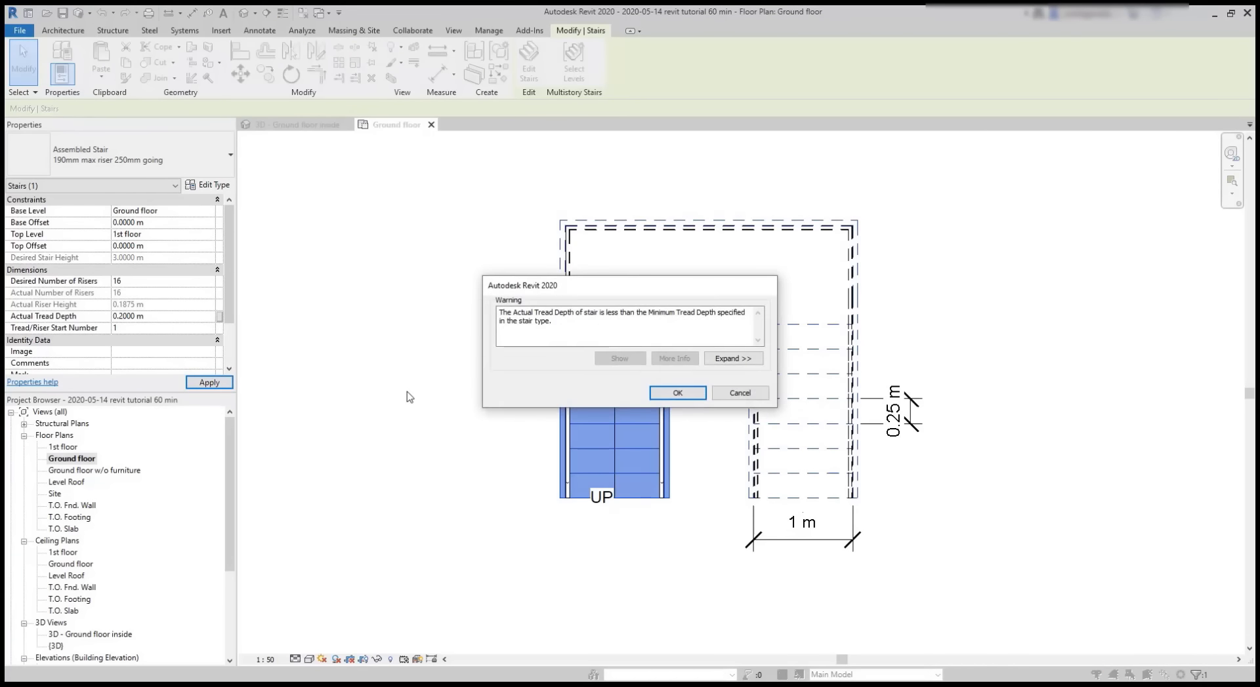
{"action": "left_click", "coordinate": [677, 393]}
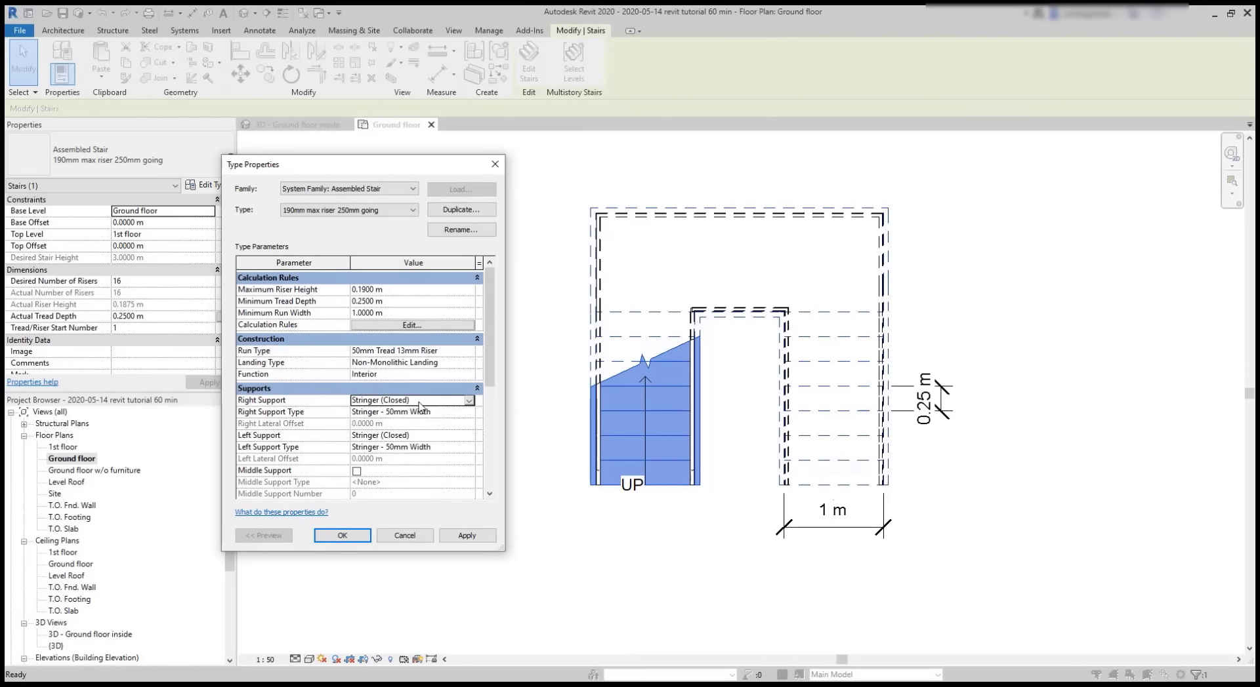
Step: Set the right support of the stair type to None
{"action": "left_click", "coordinate": [468, 401]}
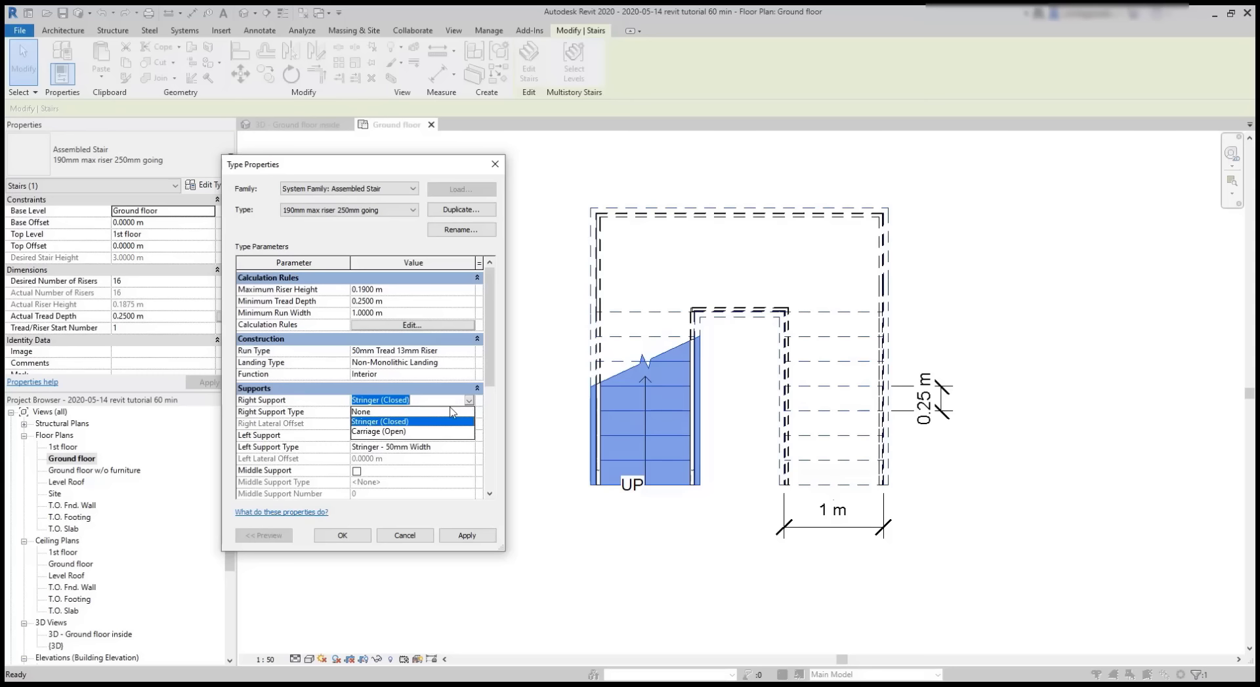
{"action": "left_click", "coordinate": [377, 413]}
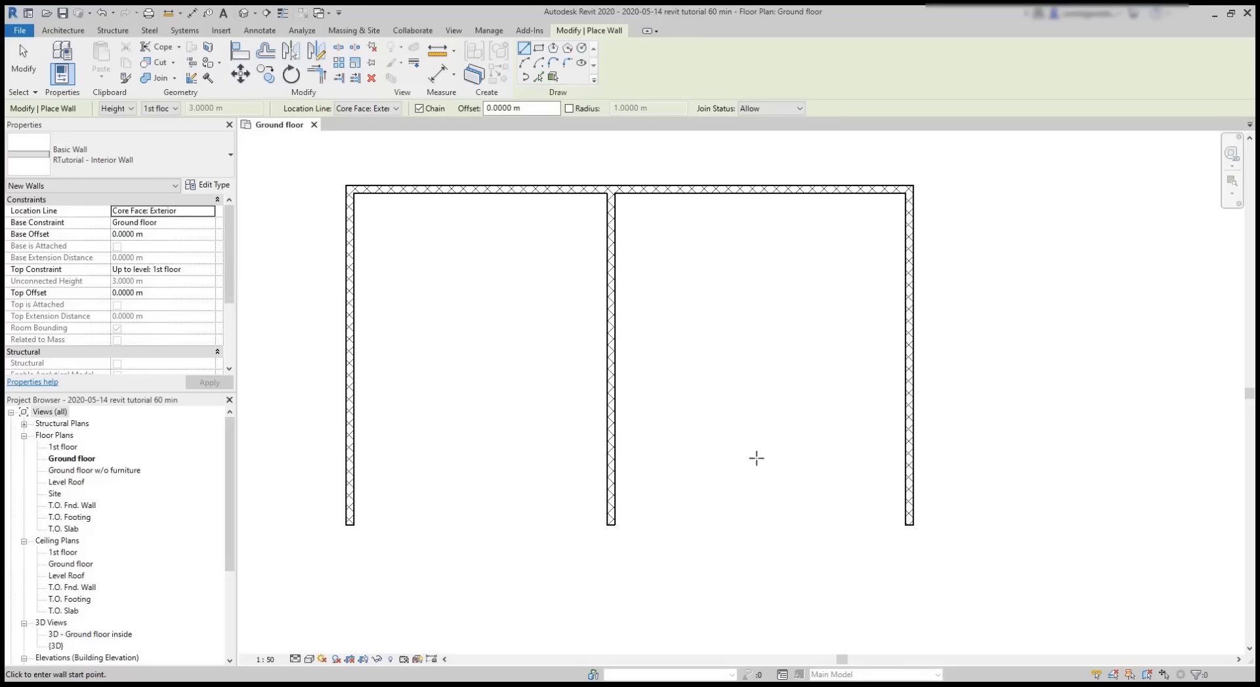
Step: Add aligned dimensions to the left, upper and right walls, picking entire walls measured at wall centerlines
{"action": "left_click", "coordinate": [272, 33]}
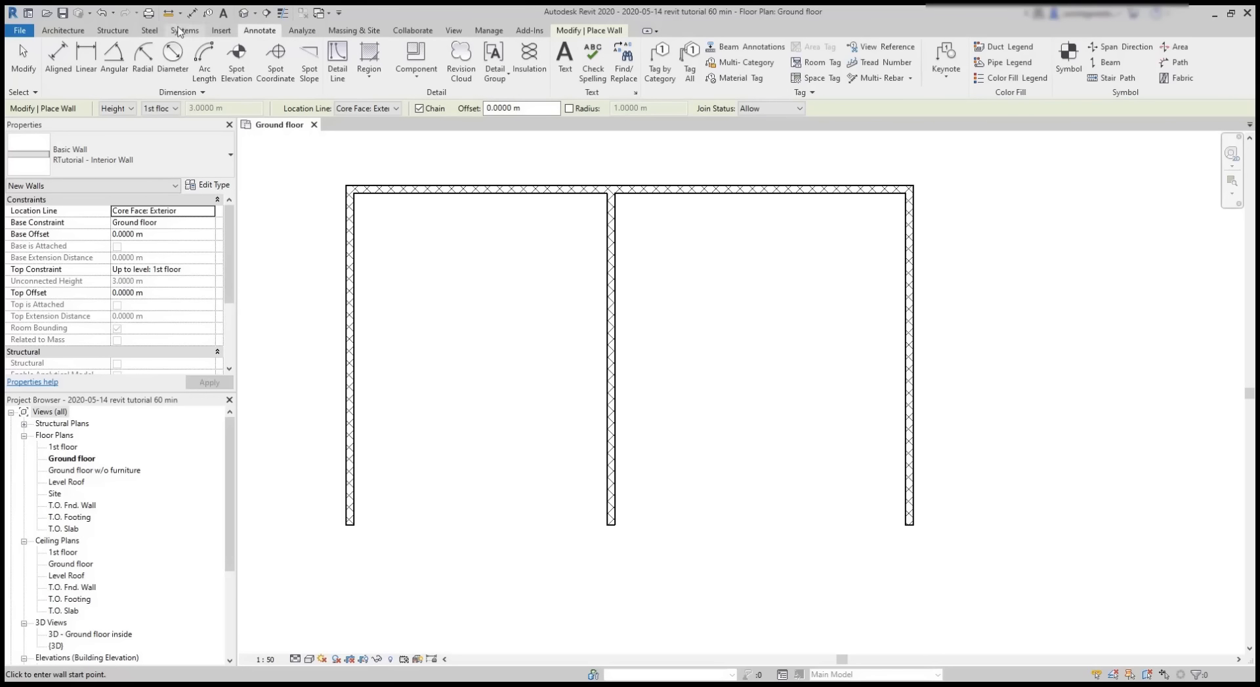
{"action": "left_click", "coordinate": [54, 59]}
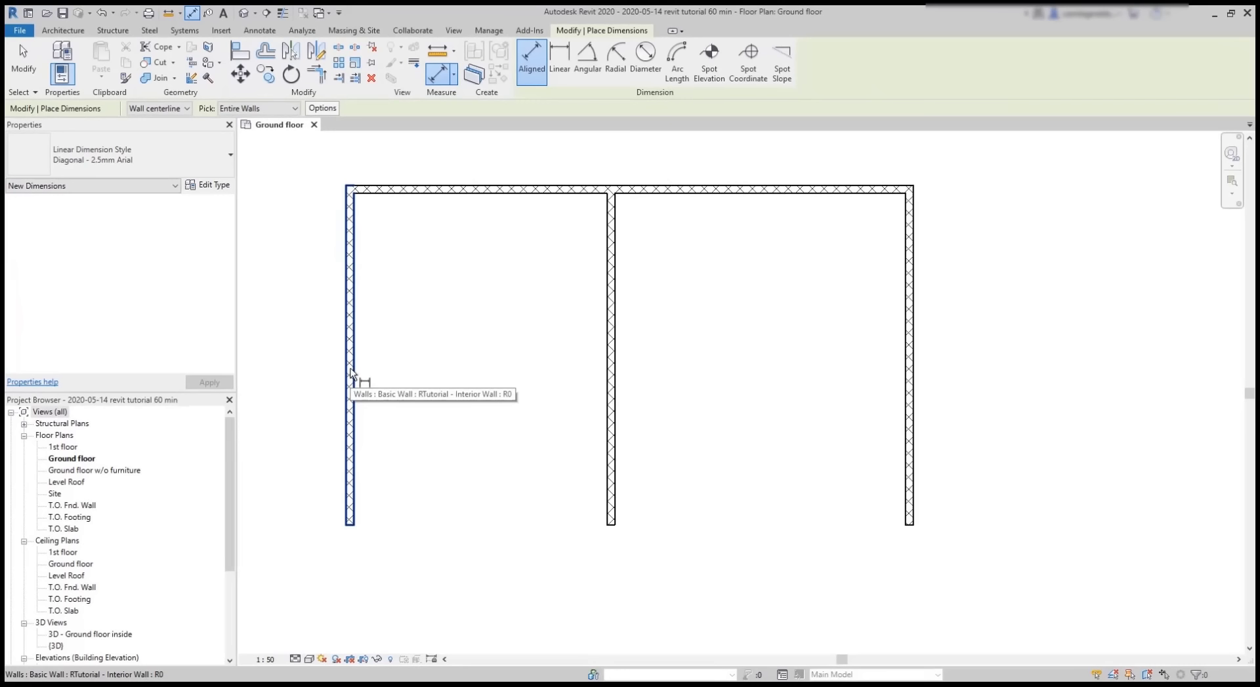
{"action": "left_click", "coordinate": [350, 373]}
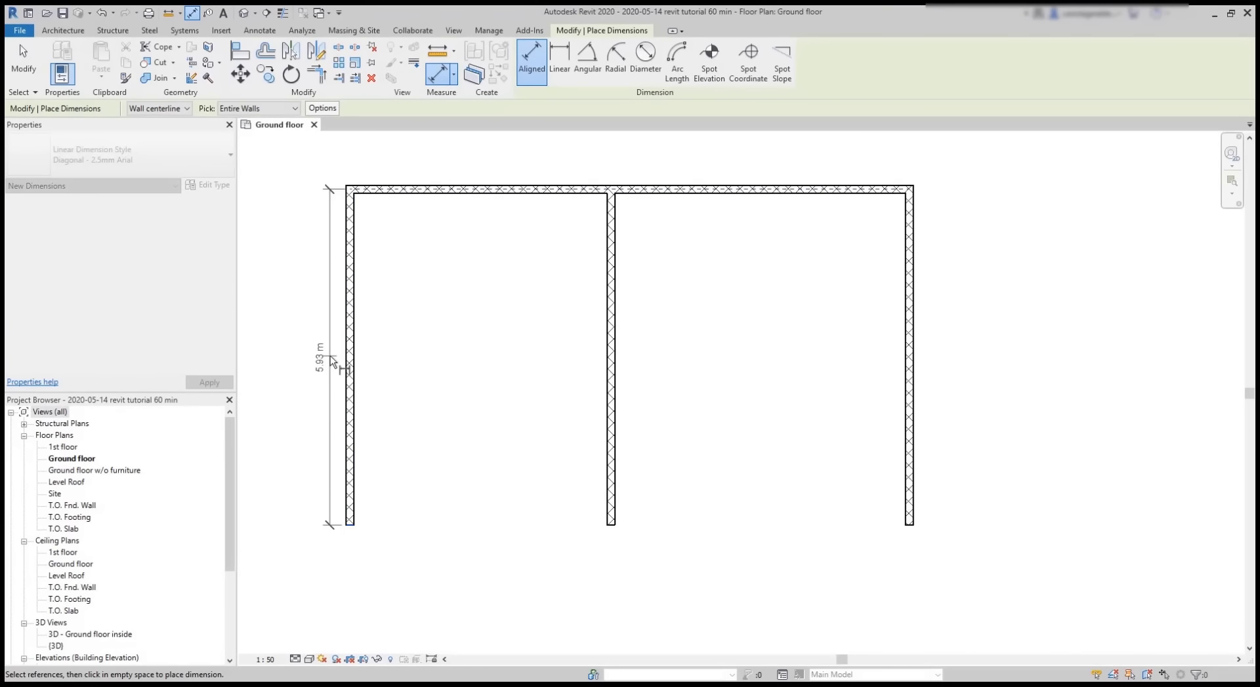
{"action": "left_click", "coordinate": [331, 361]}
{"action": "left_click", "coordinate": [585, 192]}
{"action": "left_click", "coordinate": [598, 164]}
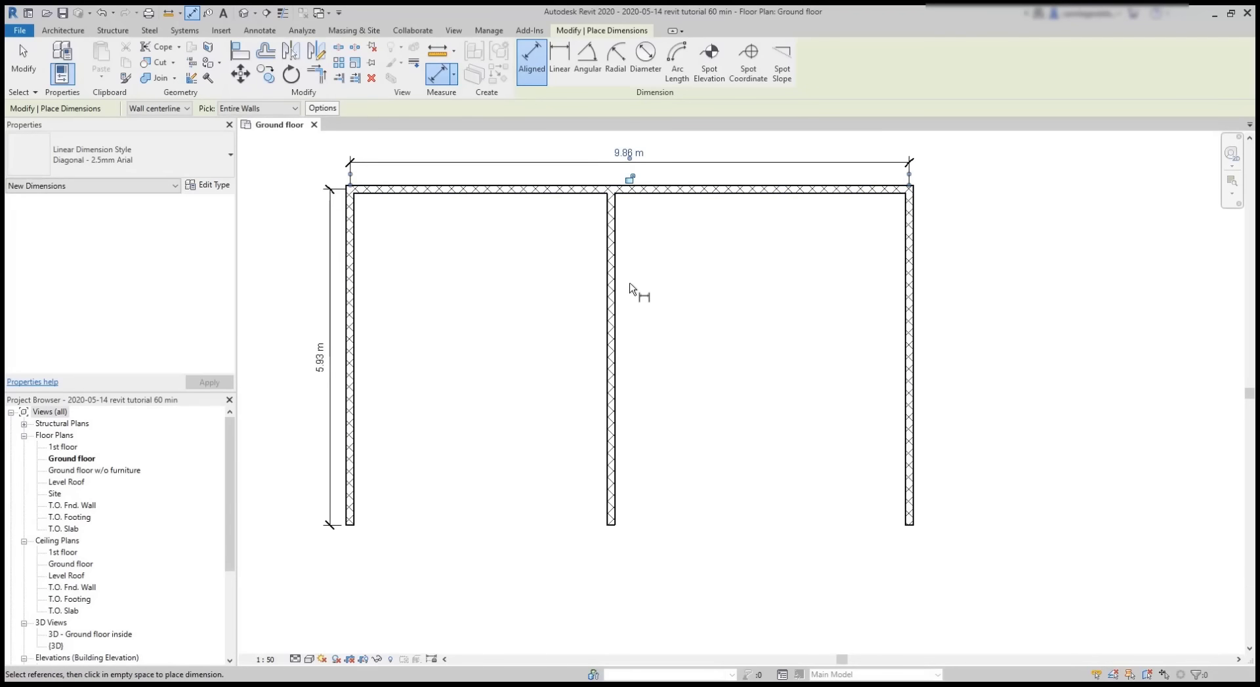
{"action": "left_click", "coordinate": [909, 357]}
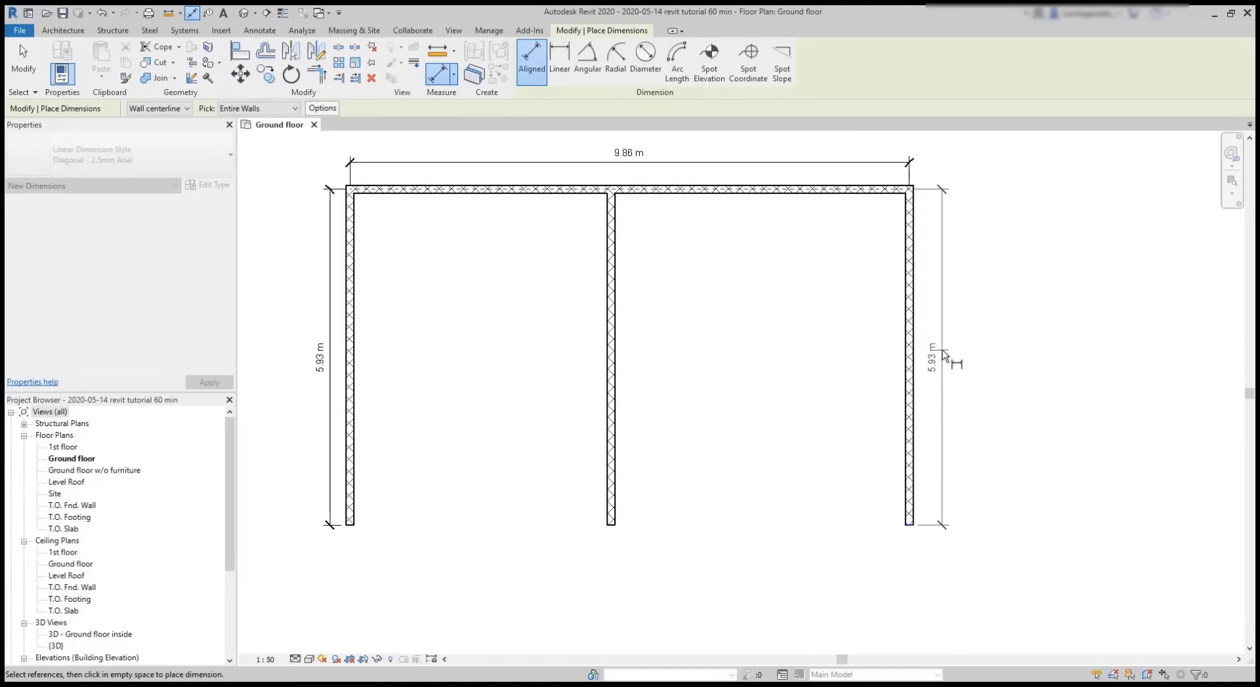
{"action": "left_click", "coordinate": [945, 358]}
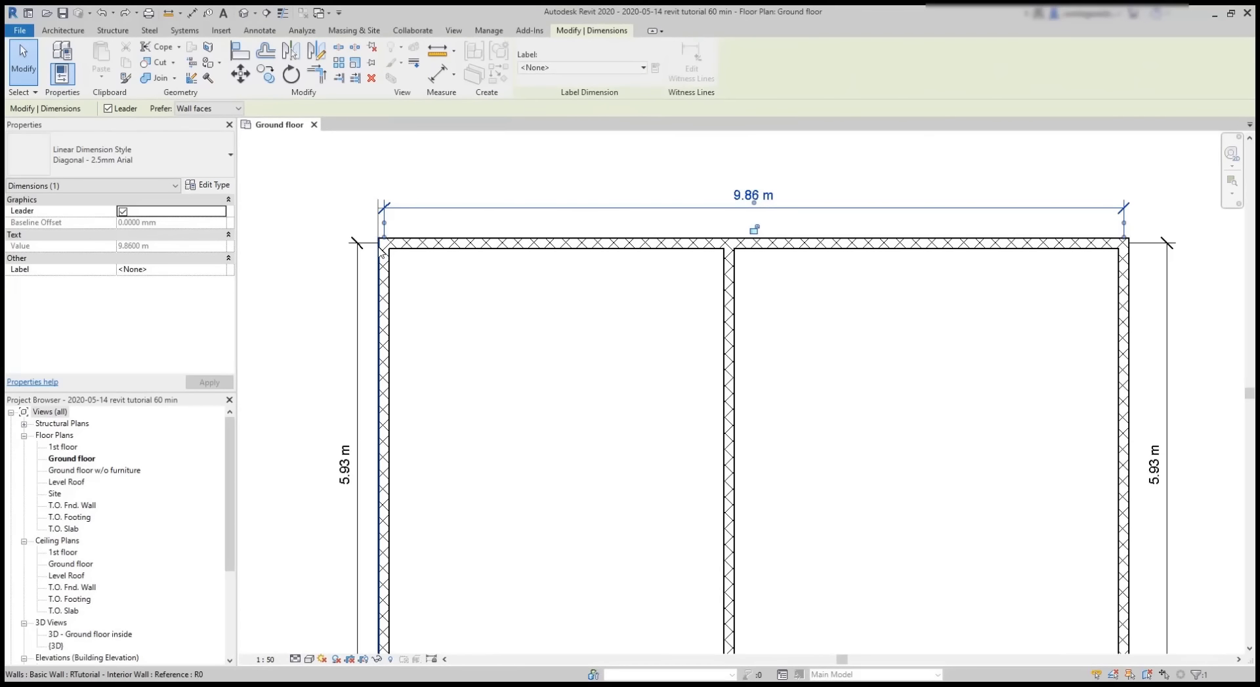
Step: Move both witness lines of the upper wall's dimension to the outer faces of the left and right walls
{"action": "left_click_drag", "start_coordinate": [382, 254], "coordinate": [379, 256]}
{"action": "left_click_drag", "start_coordinate": [1123, 223], "coordinate": [1129, 275]}
{"action": "left_click", "coordinate": [964, 314]}
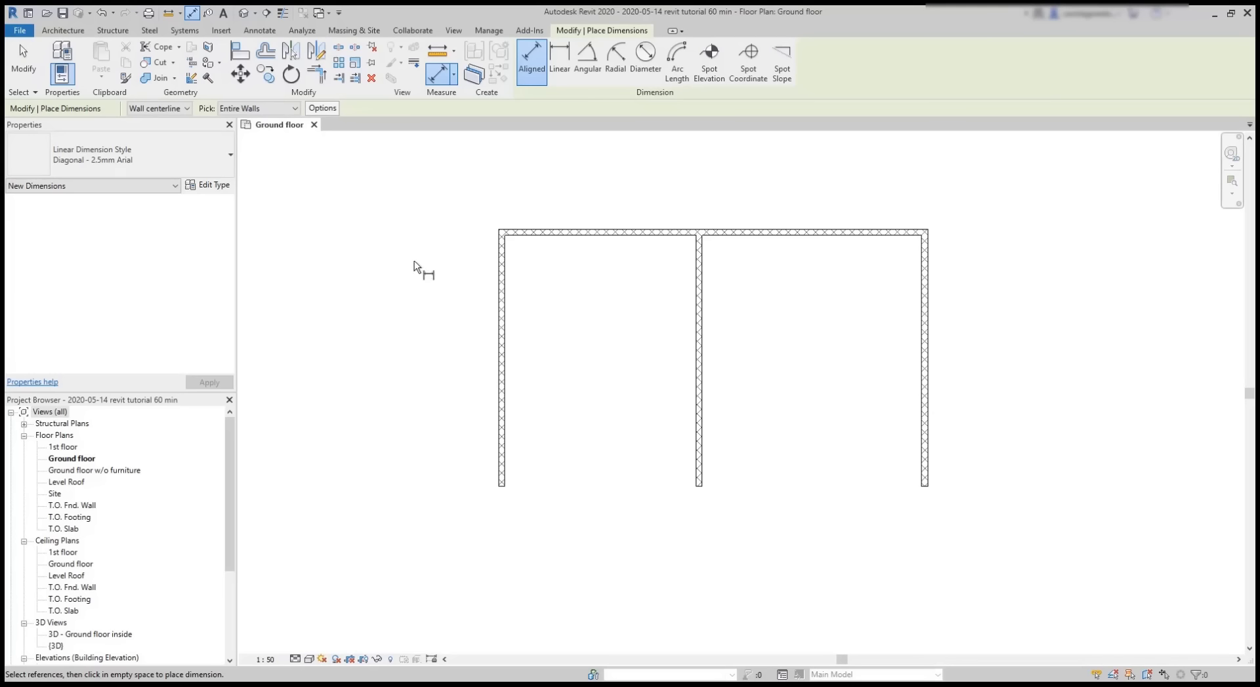
Step: Dimension the left wall using individual references, from its lower end to the upper wall's outer face
{"action": "left_click", "coordinate": [284, 112]}
{"action": "left_click", "coordinate": [253, 118]}
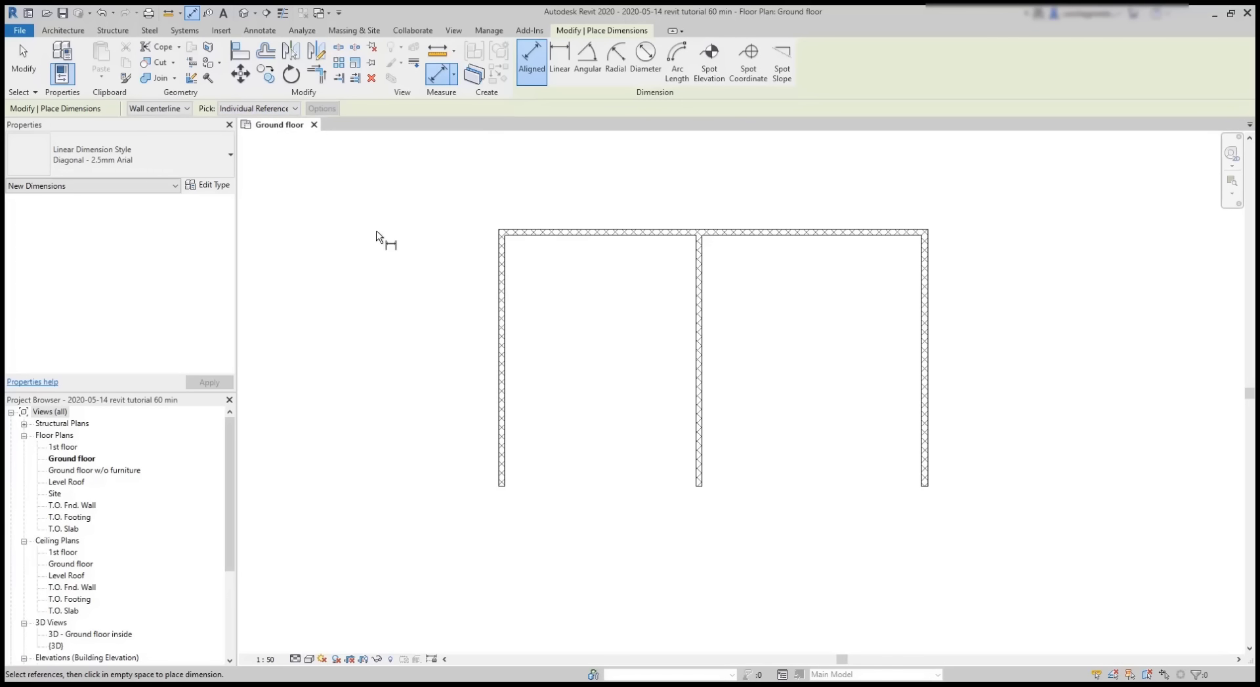
{"action": "scroll", "coordinate": [502, 487], "scroll_direction": "up", "scroll_amount": 3}
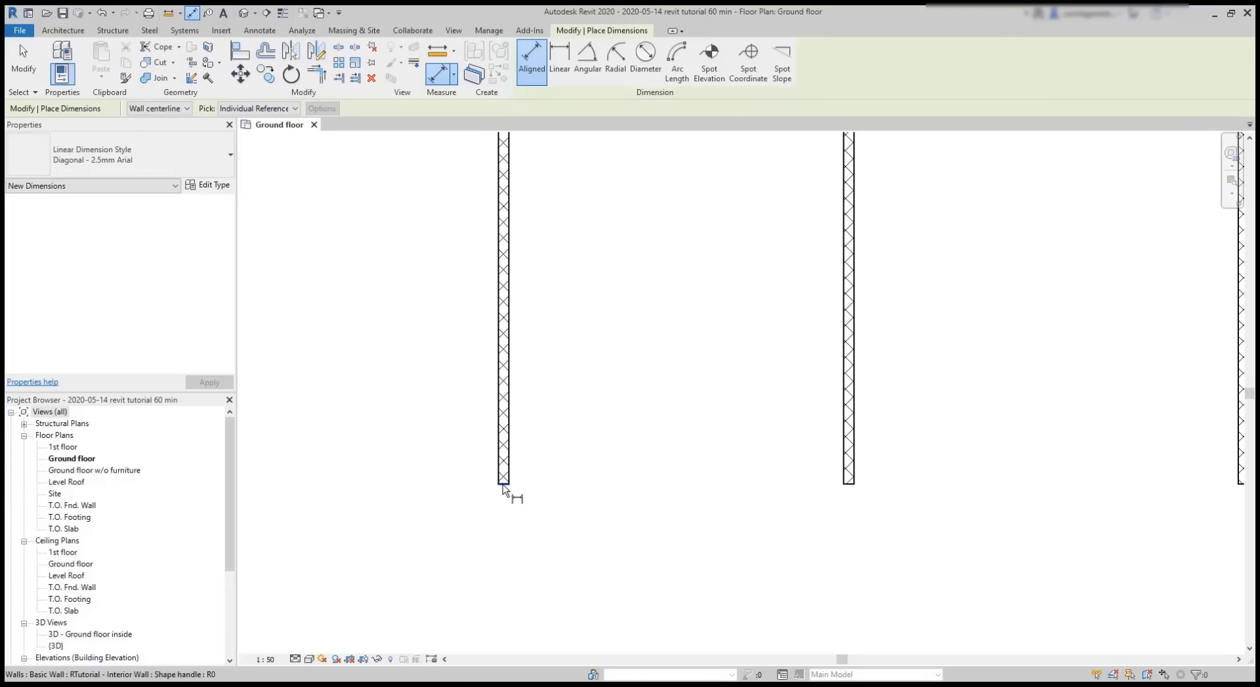
{"action": "left_click", "coordinate": [503, 487]}
{"action": "scroll", "coordinate": [466, 453], "scroll_direction": "down", "scroll_amount": 2}
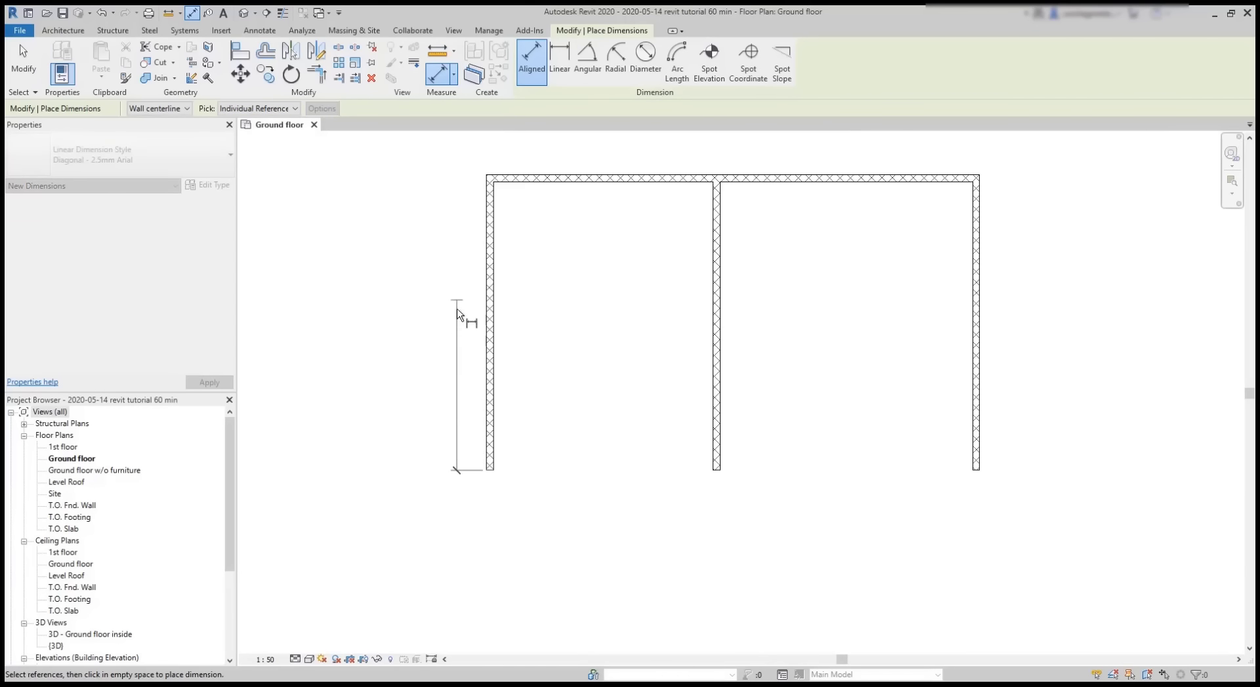
{"action": "scroll", "coordinate": [466, 187], "scroll_direction": "up", "scroll_amount": 2}
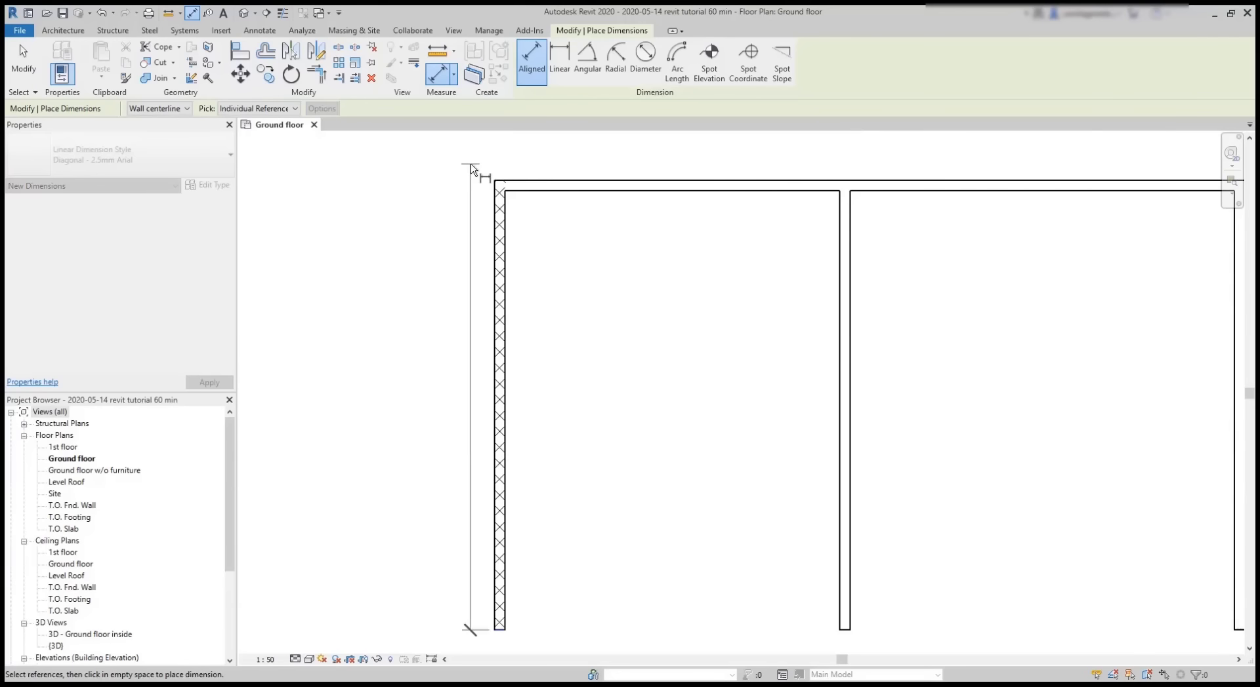
{"action": "left_click", "coordinate": [500, 182]}
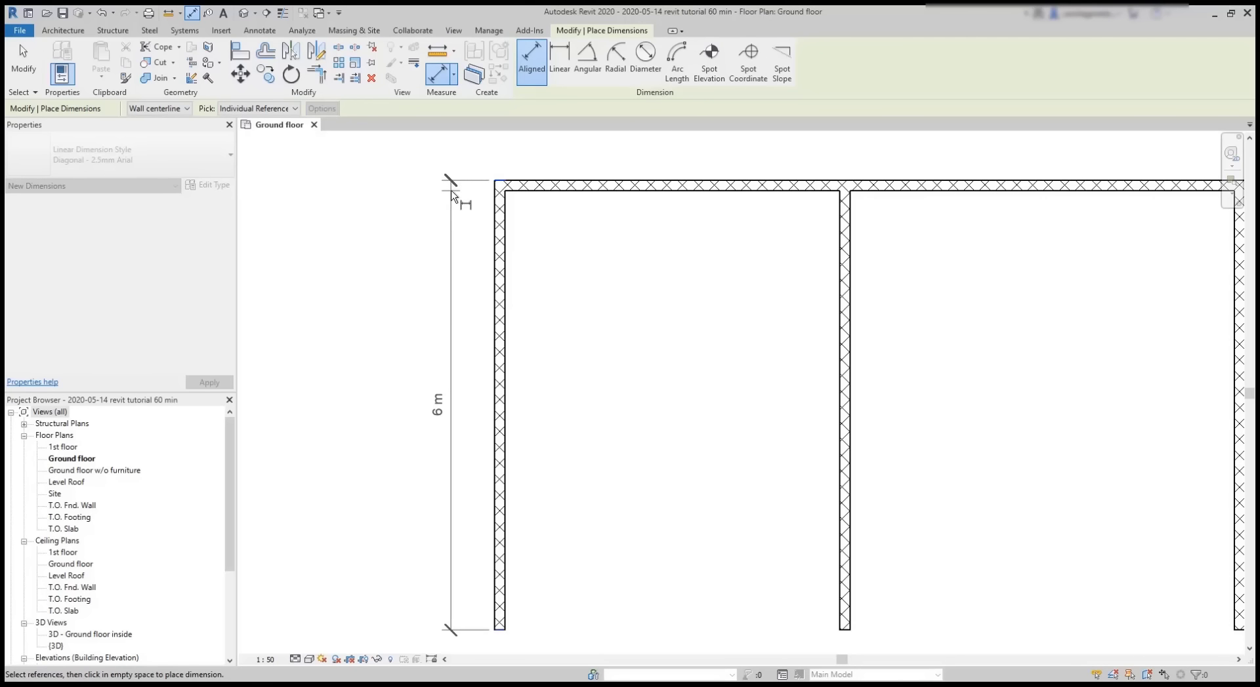
{"action": "left_click", "coordinate": [457, 156]}
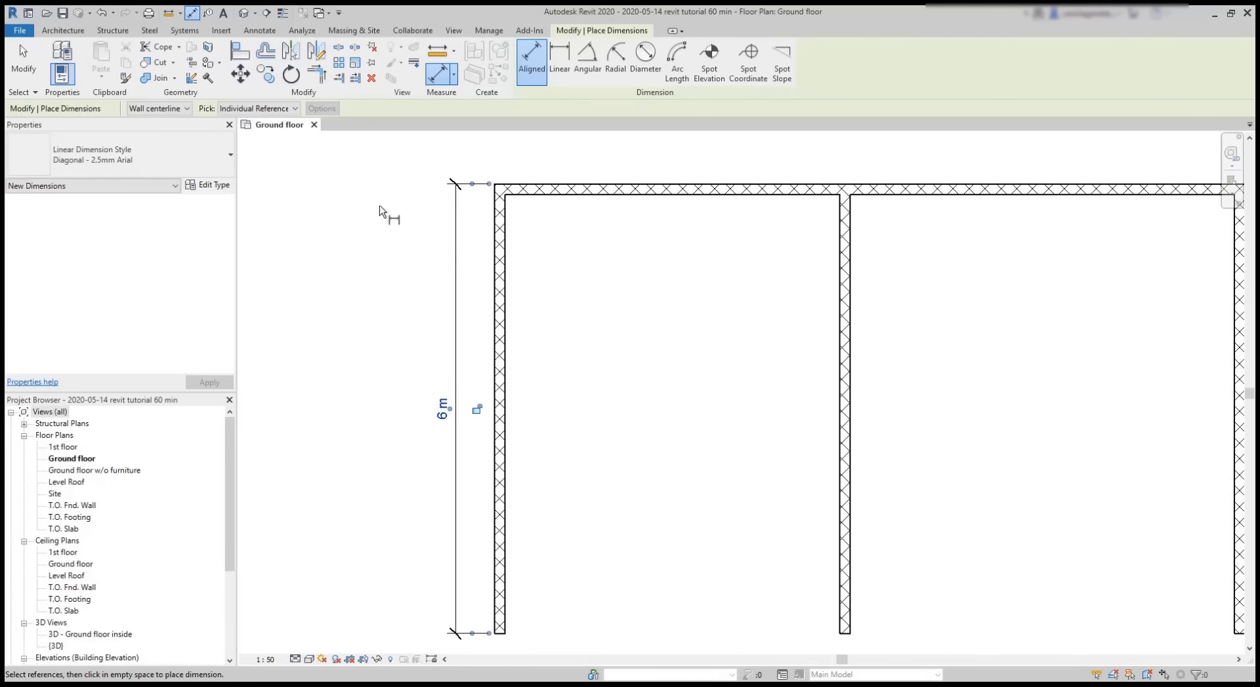
Step: Dimension the upper wall between the outer faces of the left and right walls, using wall faces as individual references
{"action": "scroll", "coordinate": [384, 241], "scroll_direction": "down", "scroll_amount": 1}
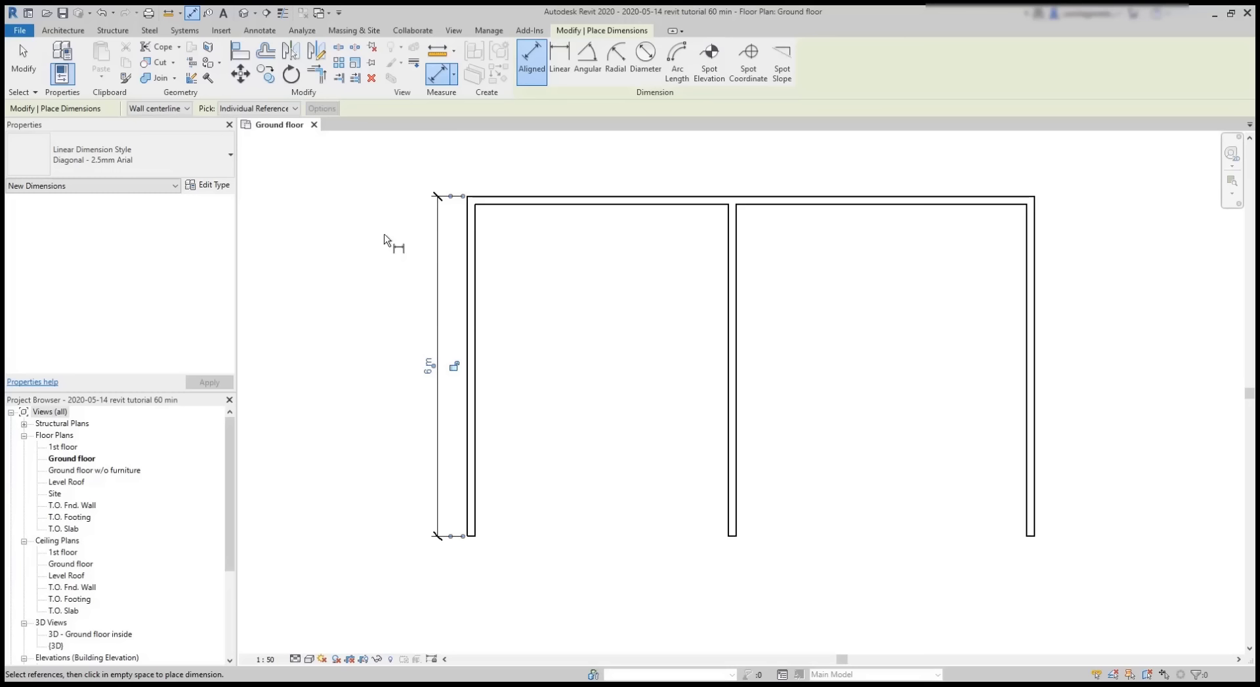
{"action": "middle_click_drag", "start_coordinate": [571, 255], "coordinate": [513, 335]}
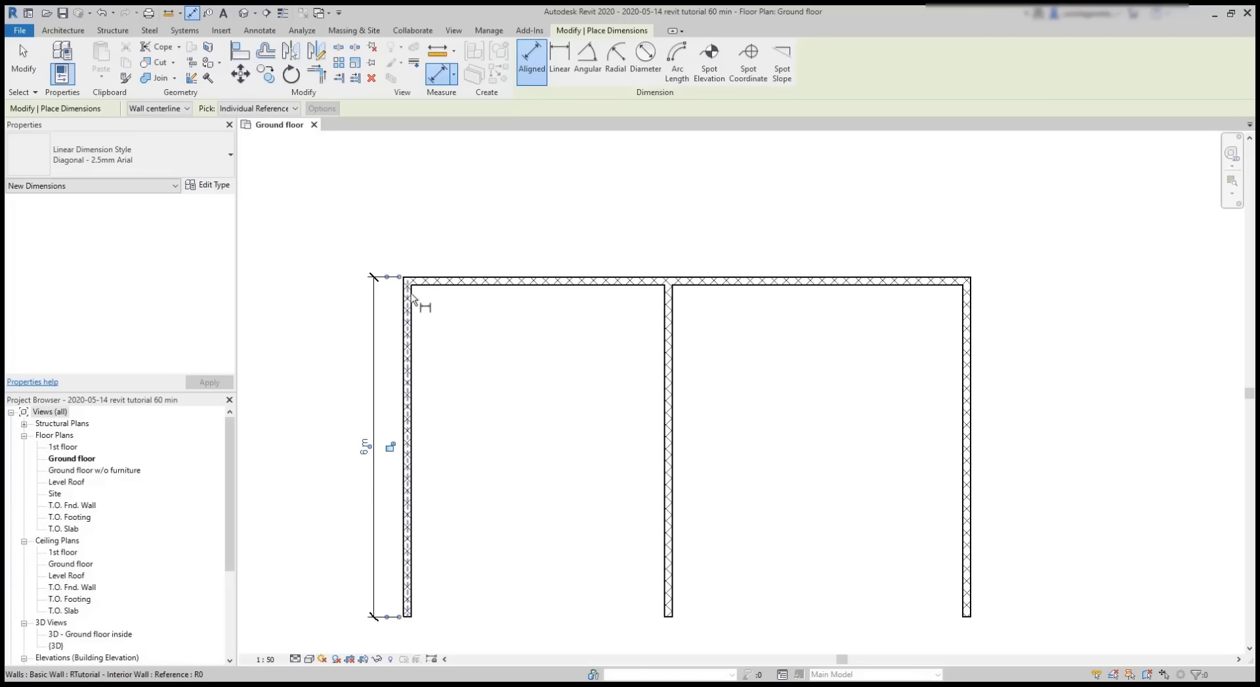
{"action": "scroll", "coordinate": [410, 296], "scroll_direction": "up", "scroll_amount": 2}
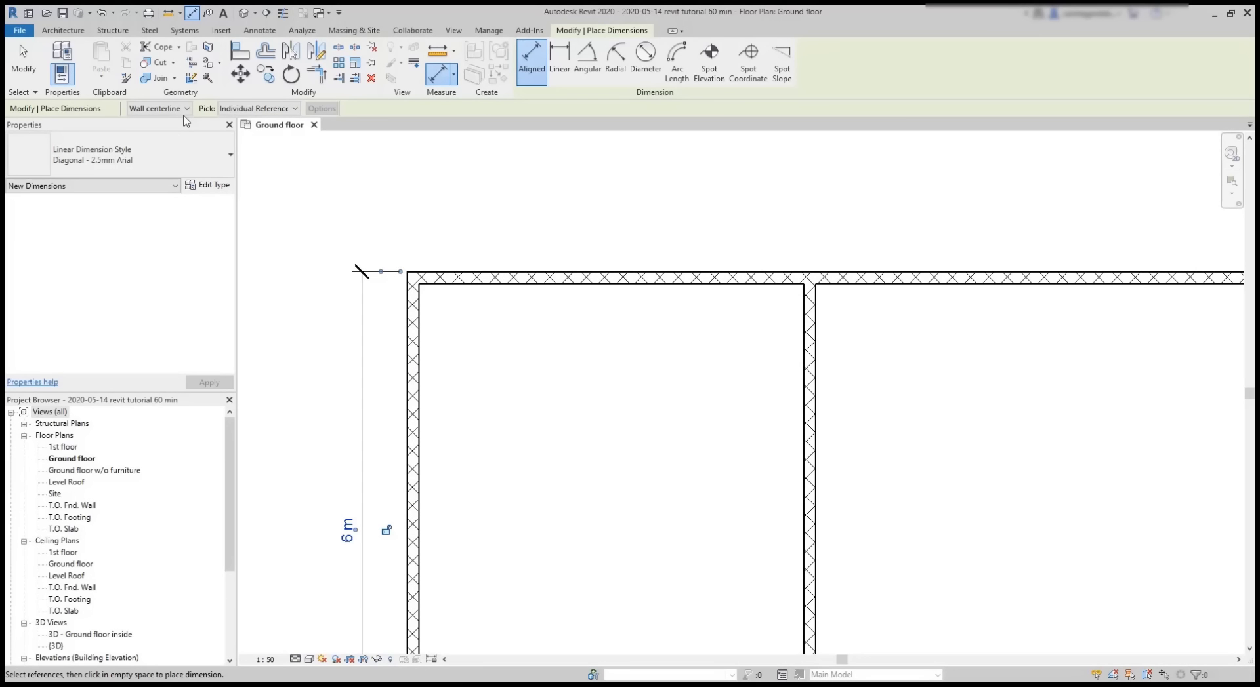
{"action": "left_click", "coordinate": [186, 109]}
{"action": "left_click", "coordinate": [151, 130]}
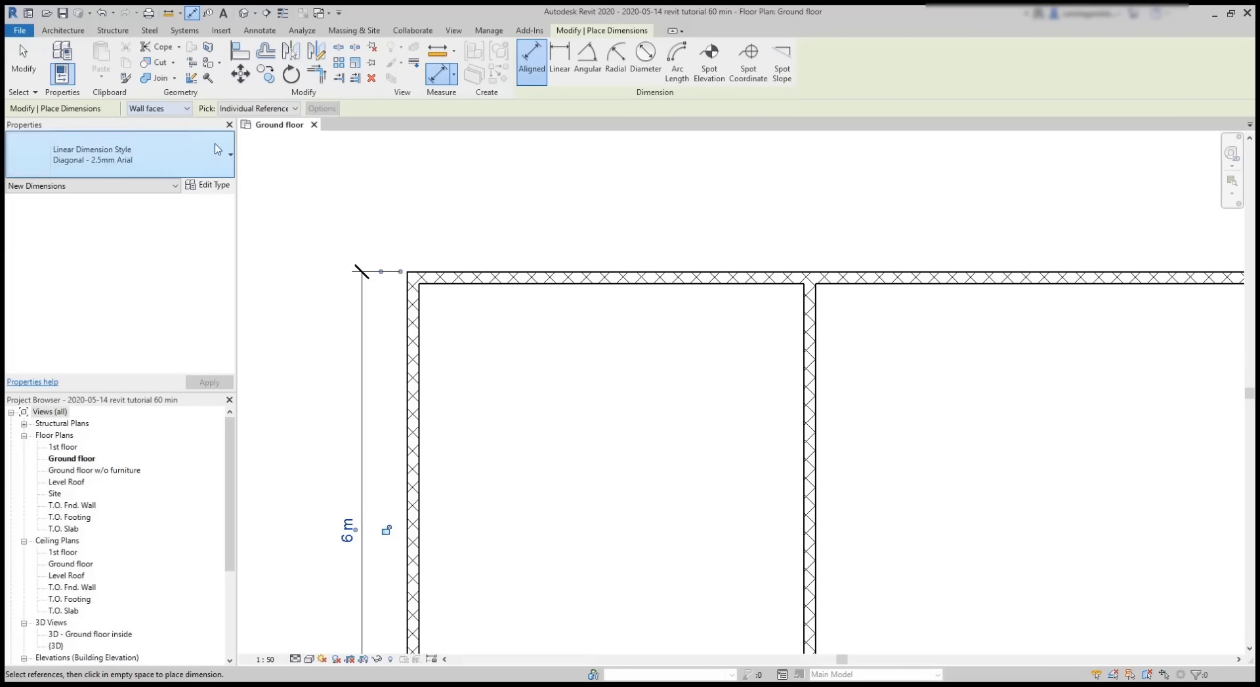
{"action": "left_click", "coordinate": [406, 289]}
{"action": "scroll", "coordinate": [407, 289], "scroll_direction": "down", "scroll_amount": 1}
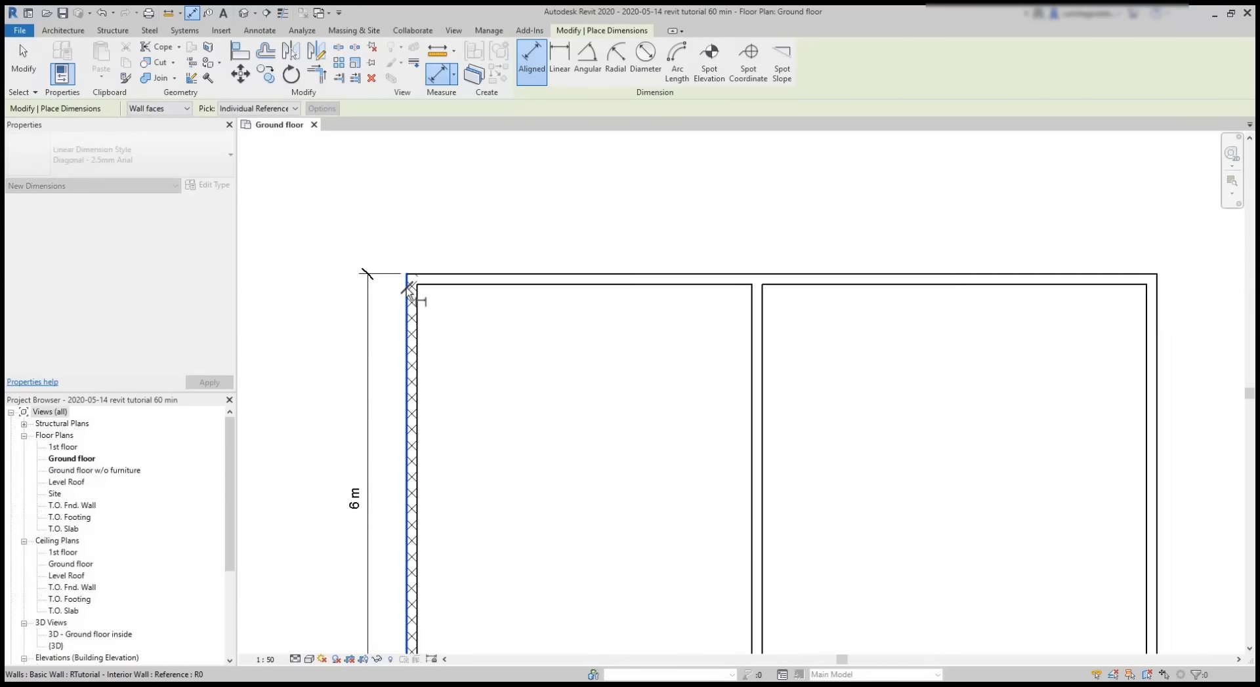
{"action": "scroll", "coordinate": [410, 293], "scroll_direction": "down", "scroll_amount": 2}
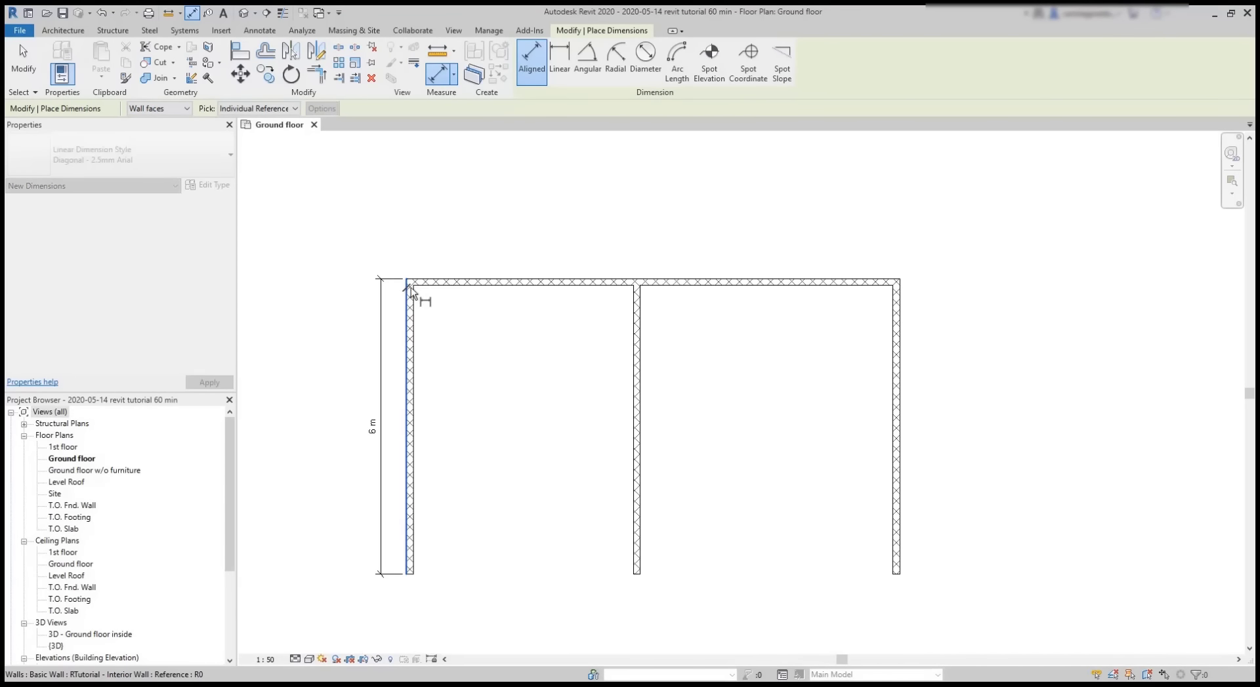
{"action": "left_click", "coordinate": [903, 302]}
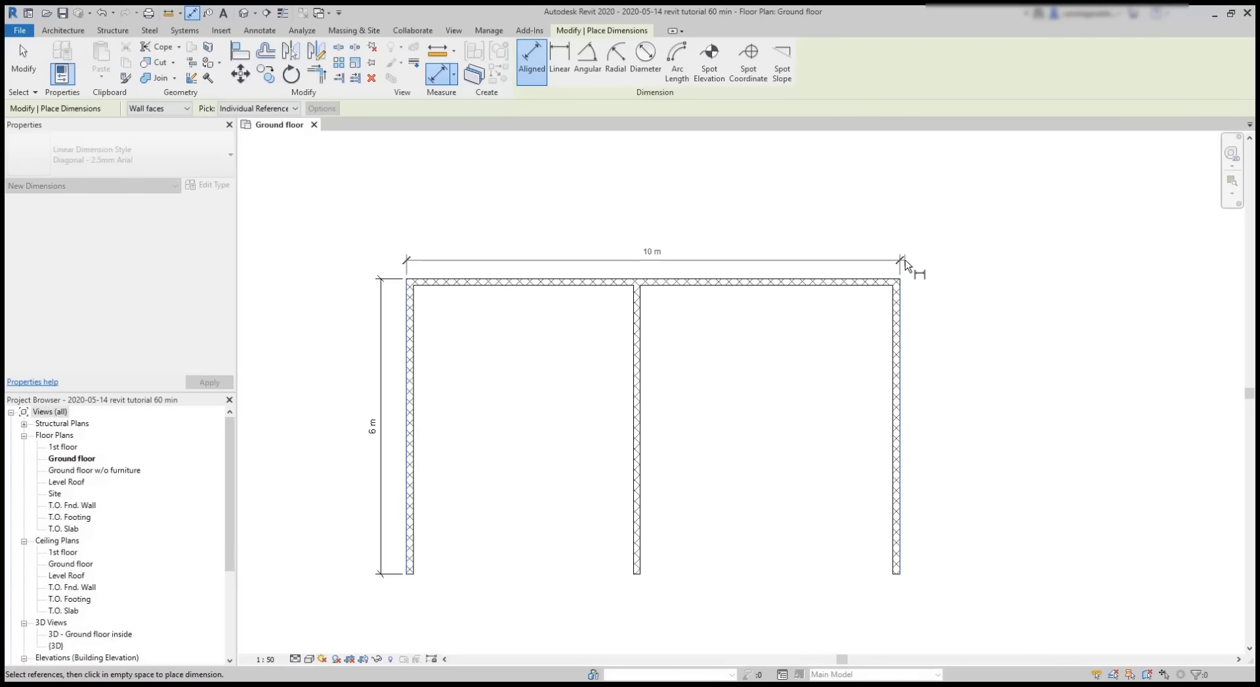
{"action": "left_click", "coordinate": [913, 266]}
{"action": "scroll", "coordinate": [944, 312], "scroll_direction": "up", "scroll_amount": 3}
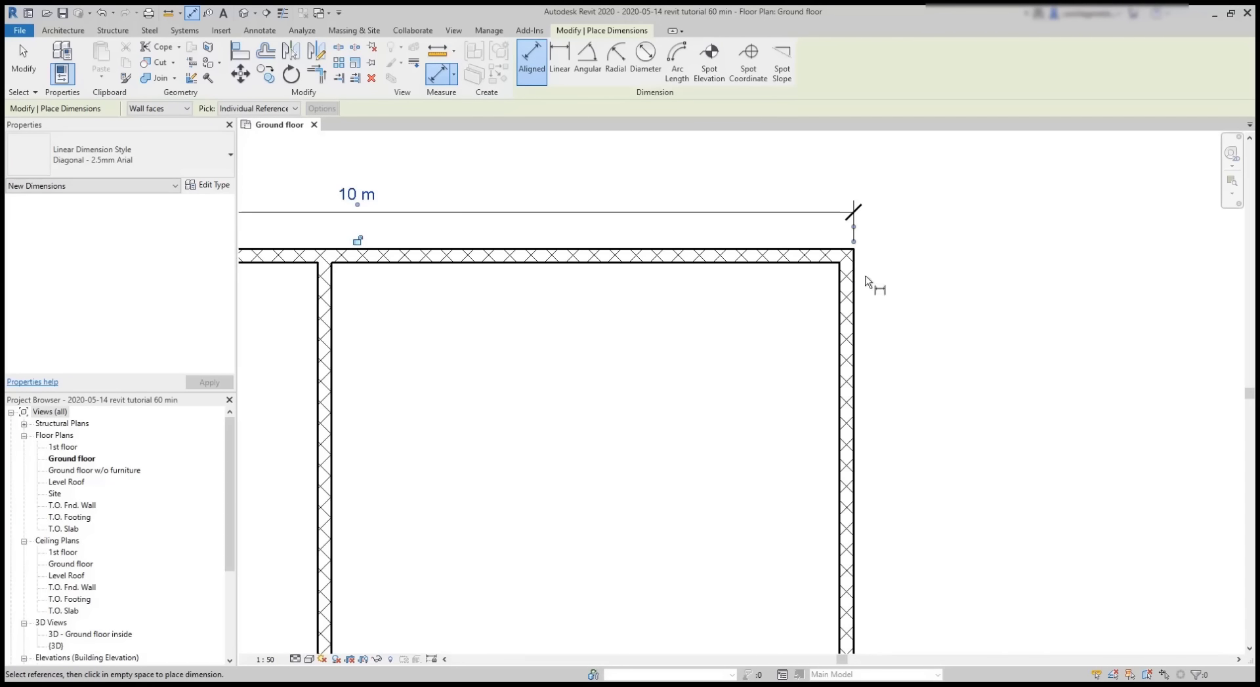
Step: Dimension the right wall from the upper wall's outer face to its lower end and finish dimensioning
{"action": "scroll", "coordinate": [850, 259], "scroll_direction": "down", "scroll_amount": 4}
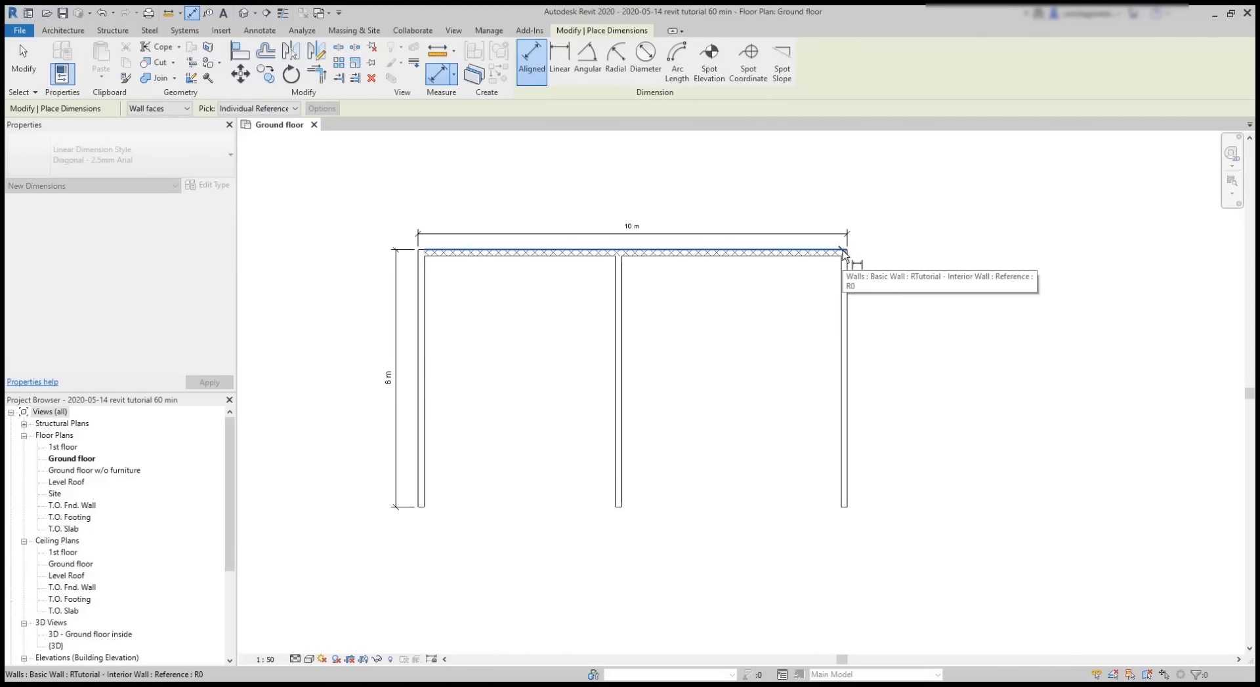
{"action": "scroll", "coordinate": [848, 508], "scroll_direction": "up", "scroll_amount": 5}
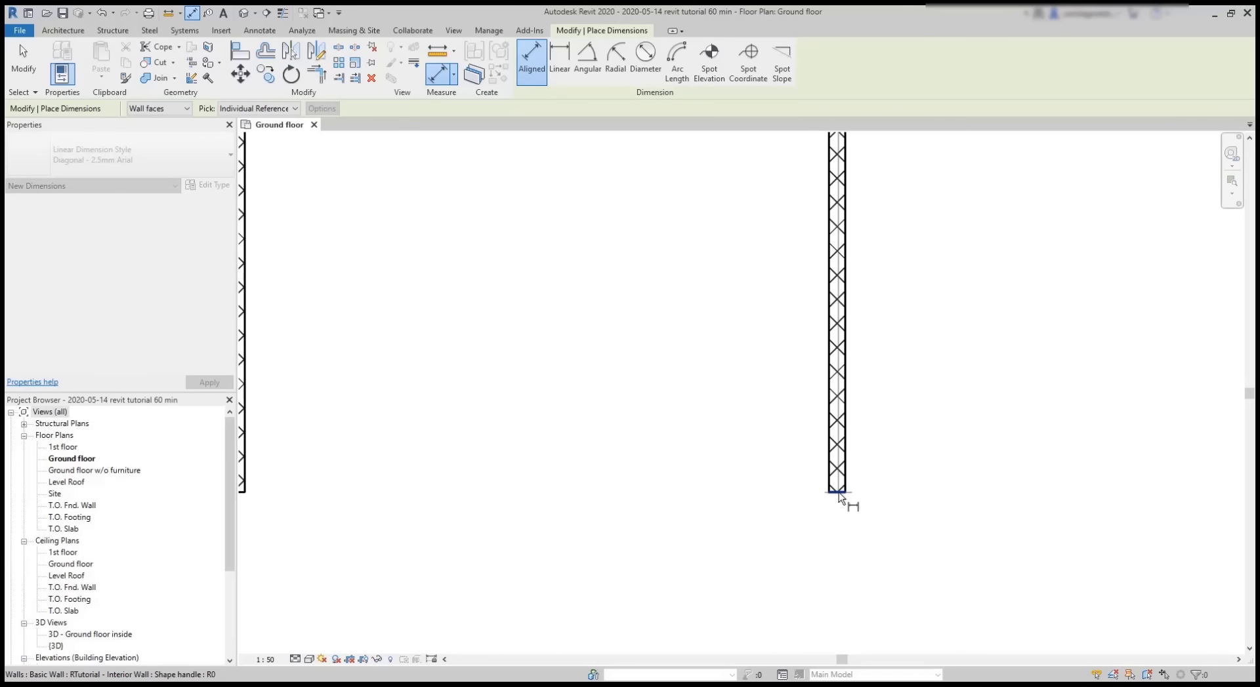
{"action": "left_click", "coordinate": [839, 493]}
{"action": "left_click", "coordinate": [923, 494]}
{"action": "key", "text": "Escape"}
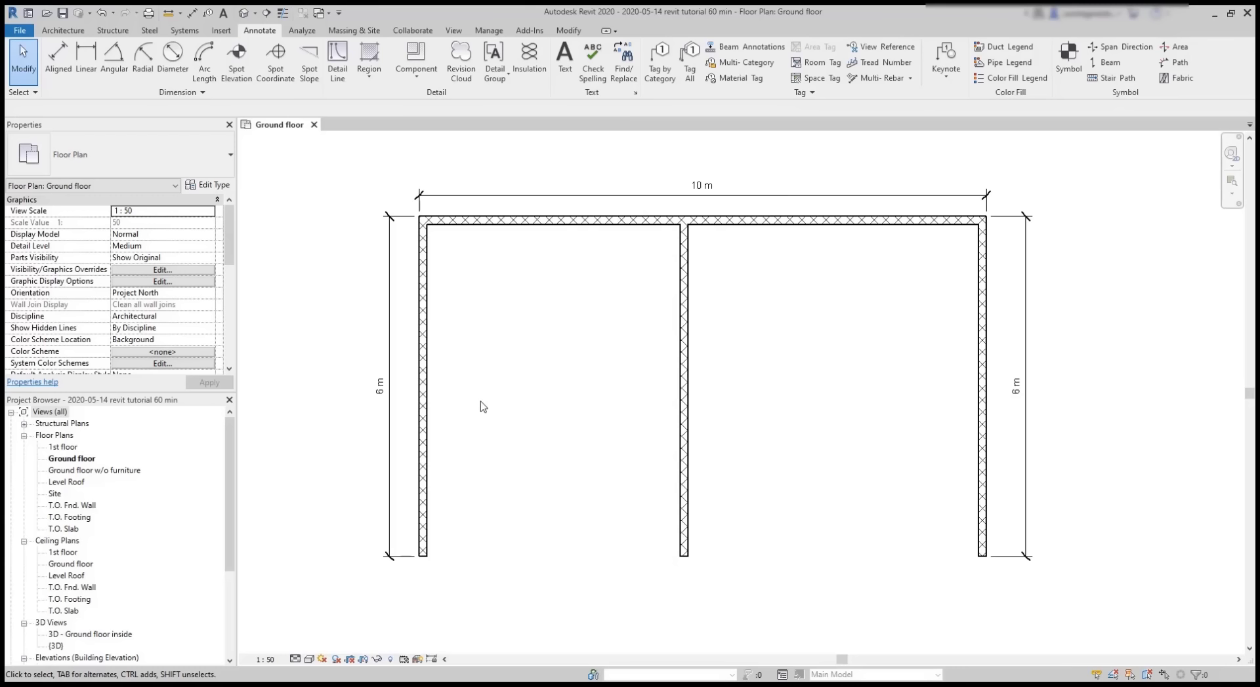
Step: Replace the left wall's dimension value with the text "wall 1"
{"action": "double_click", "coordinate": [380, 390]}
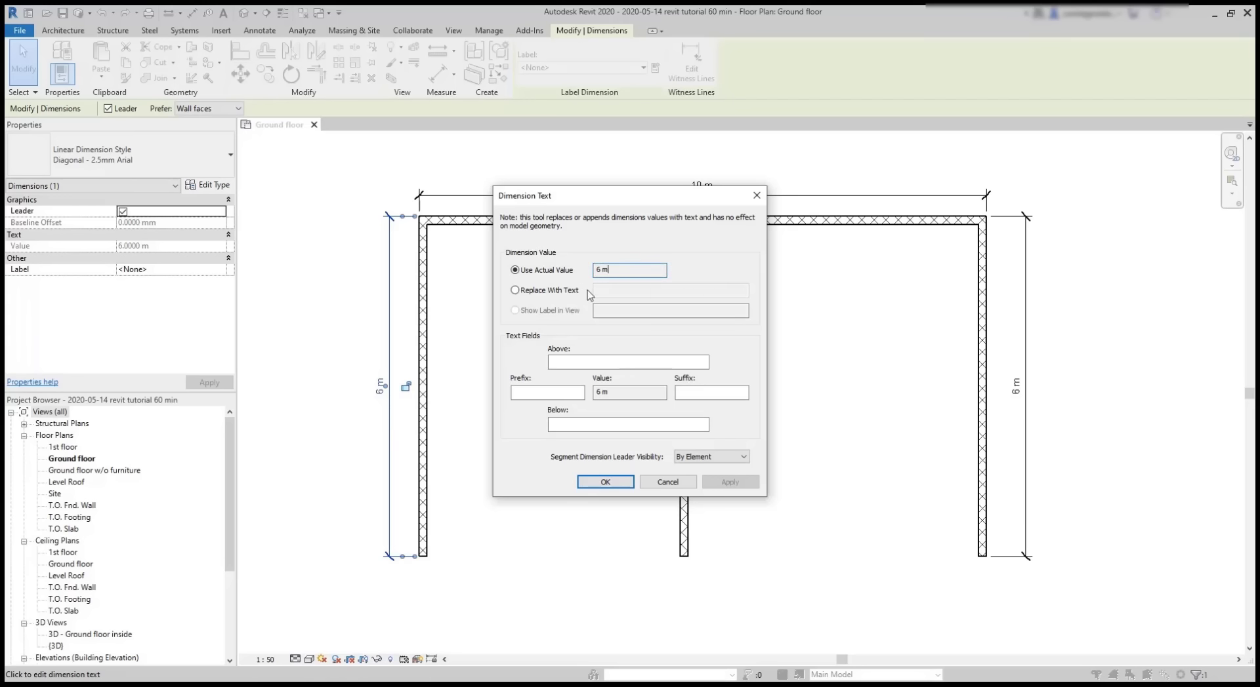
{"action": "left_click", "coordinate": [515, 290]}
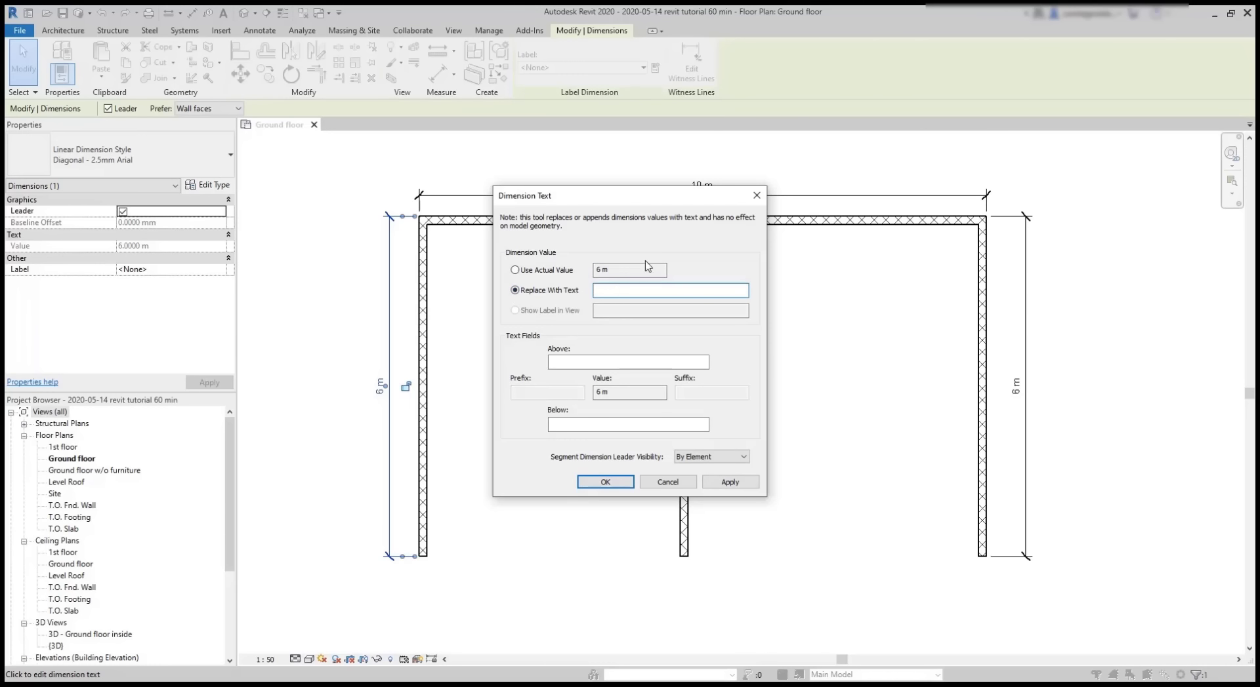
{"action": "type", "text": "wall 1"}
{"action": "left_click", "coordinate": [603, 482]}
{"action": "key", "text": "Escape"}
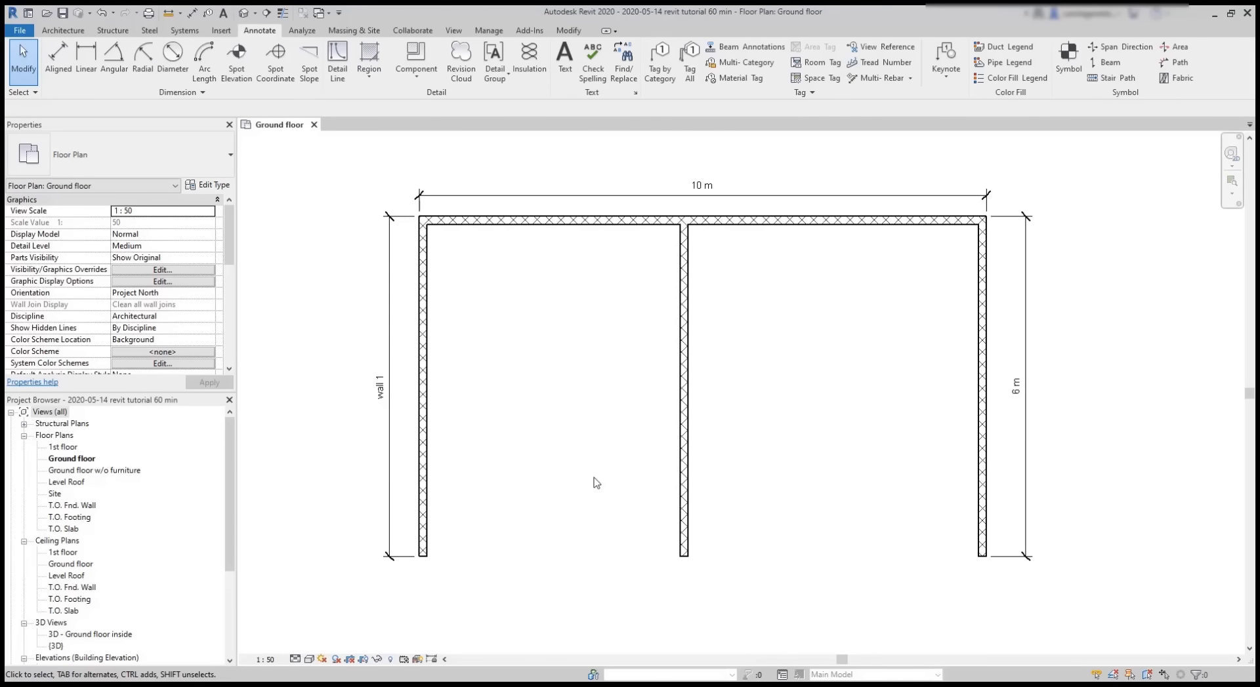
Step: Undo the "wall 1" text override and try to replace the left wall's dimension value with the text "3 m"
{"action": "key", "text": "ctrl+z"}
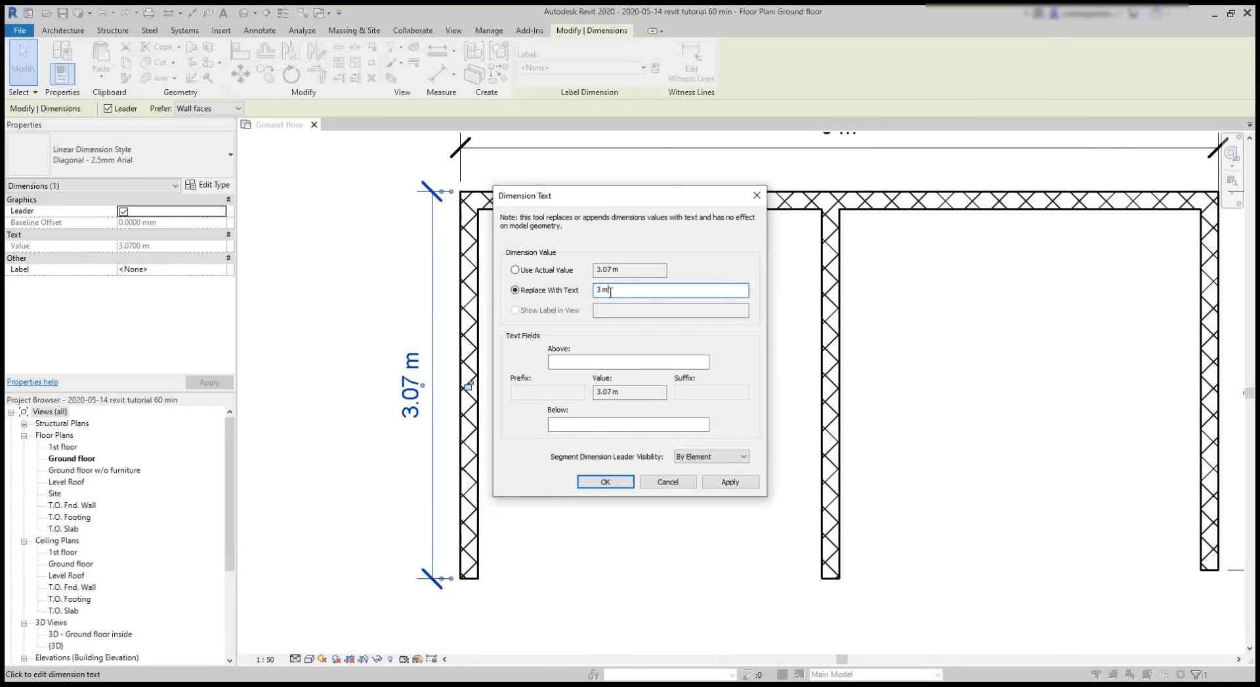
{"action": "left_click", "coordinate": [730, 482]}
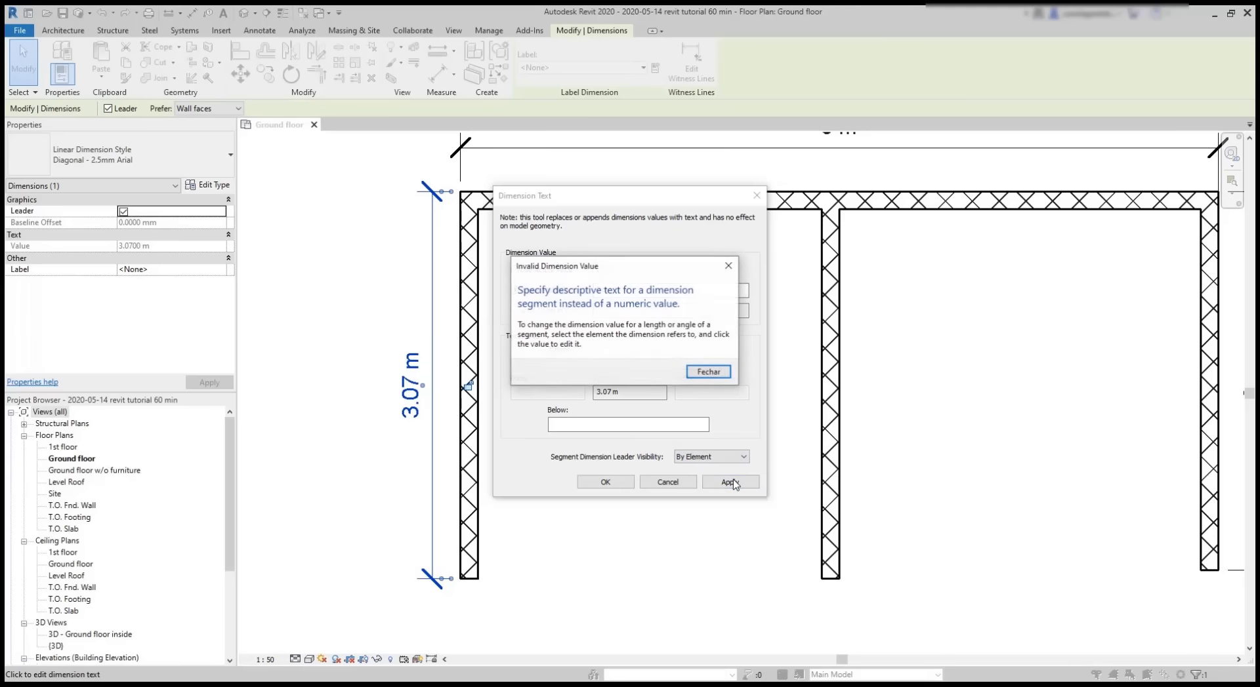
{"action": "left_click", "coordinate": [707, 372]}
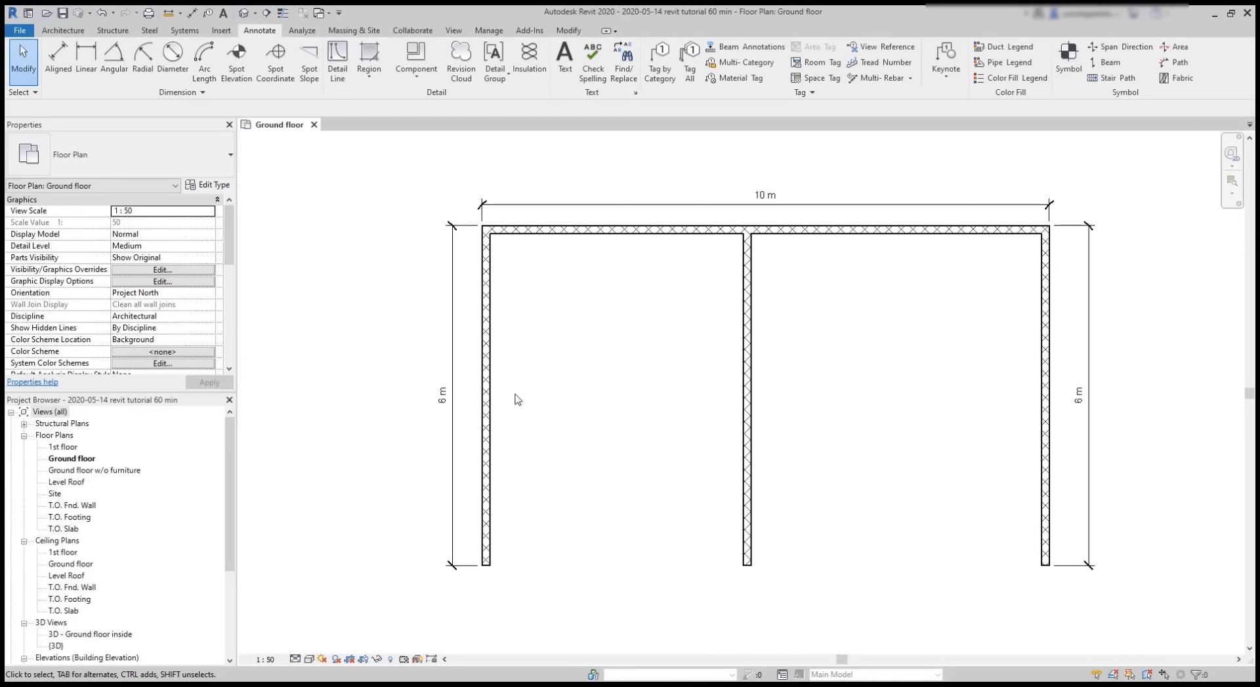
Step: Try to set the left wall's length to 8 m through its dimension with the wall selected
{"action": "scroll", "coordinate": [487, 398], "scroll_direction": "up", "scroll_amount": 3}
{"action": "left_click", "coordinate": [496, 403]}
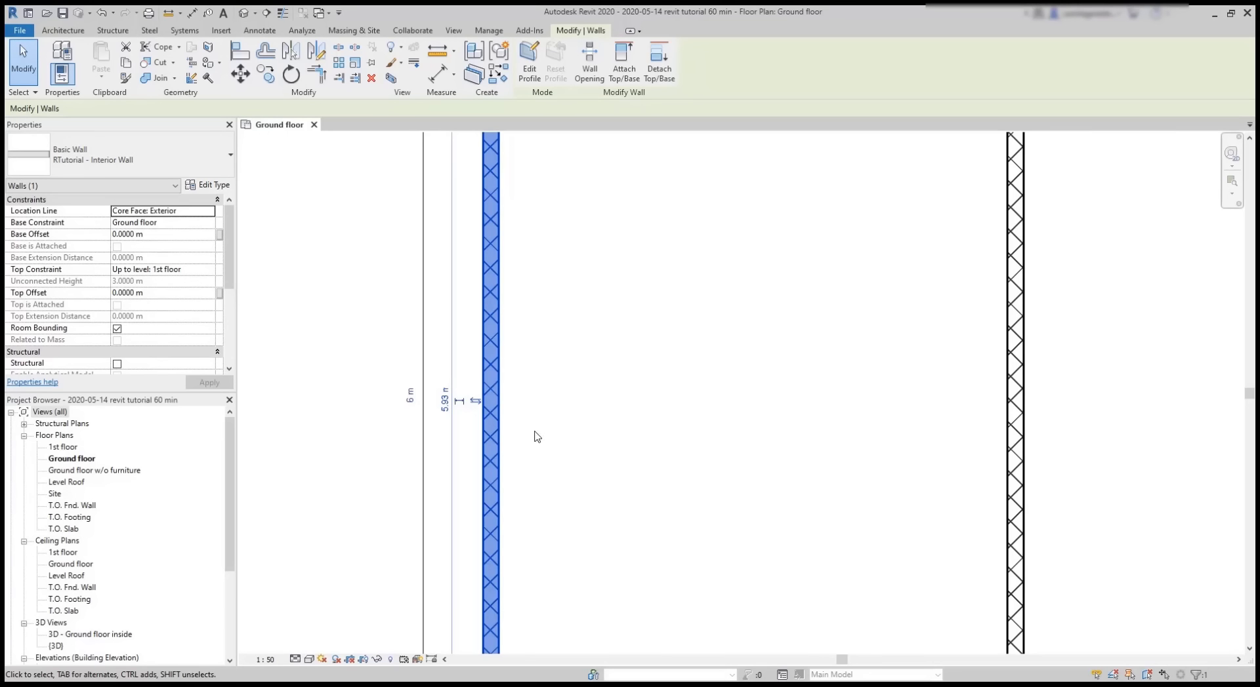
{"action": "left_click", "coordinate": [411, 397]}
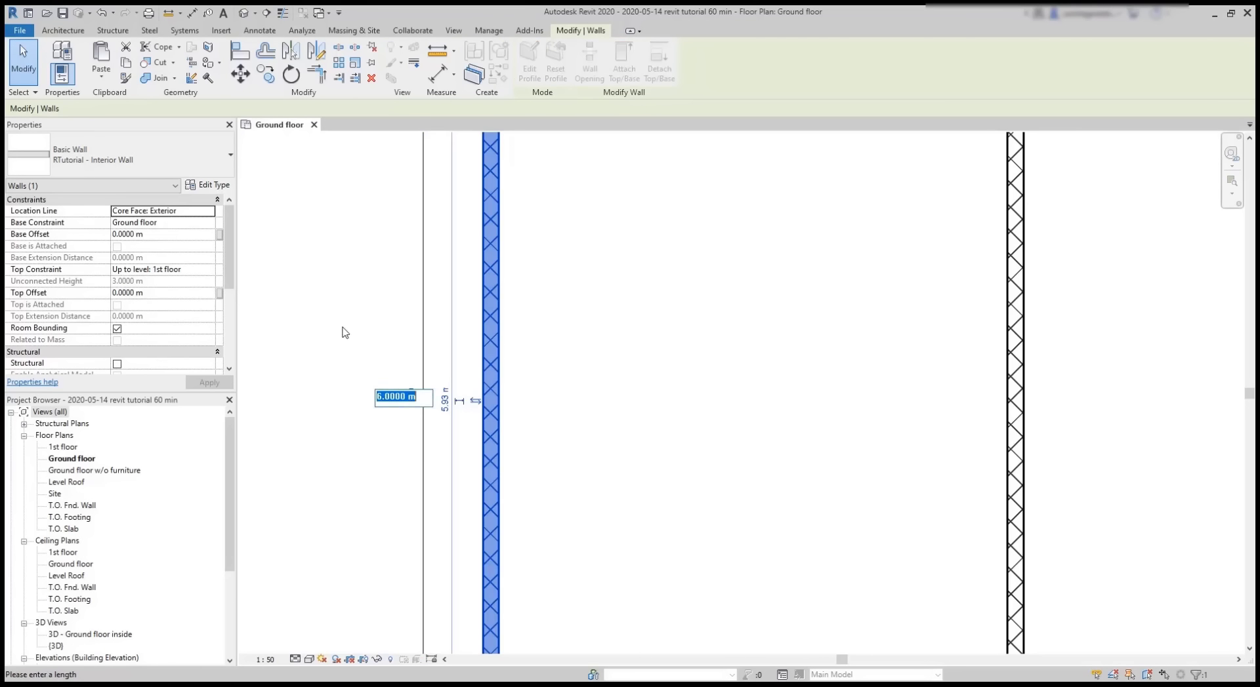
{"action": "type", "text": "8"}
{"action": "key", "text": "Return"}
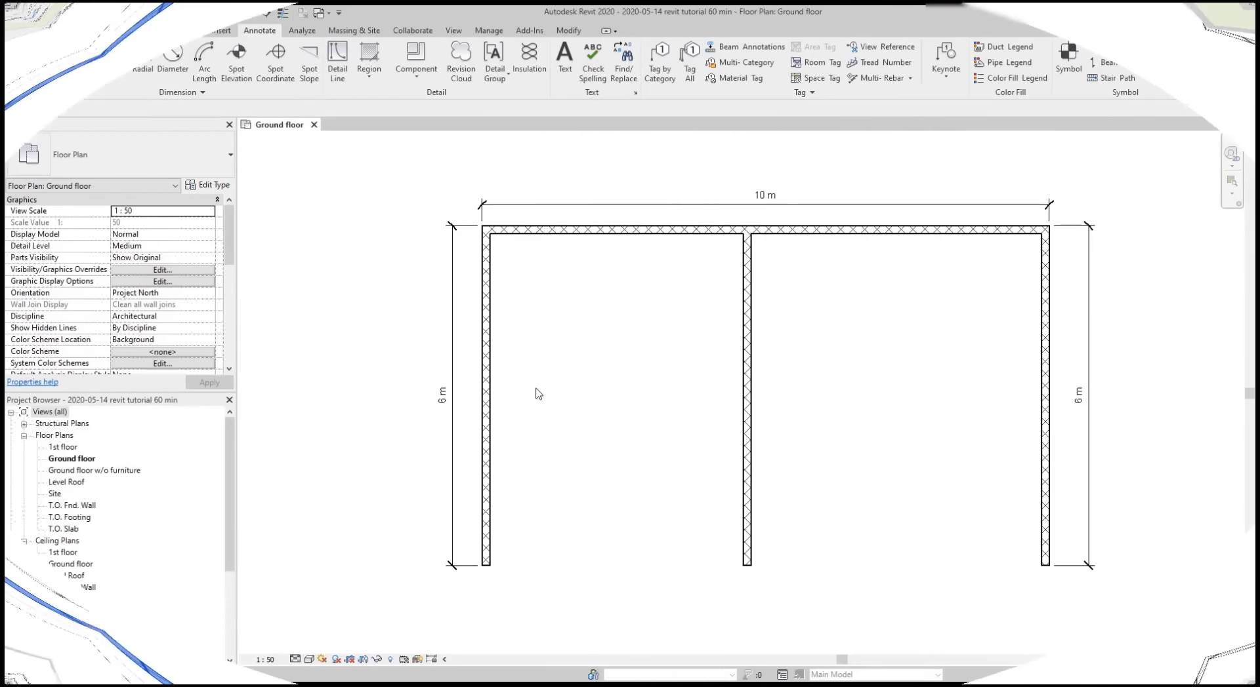
Step: Select the left and upper walls in turn to examine which of their dimensions become editable
{"action": "scroll", "coordinate": [490, 407], "scroll_direction": "up", "scroll_amount": 3}
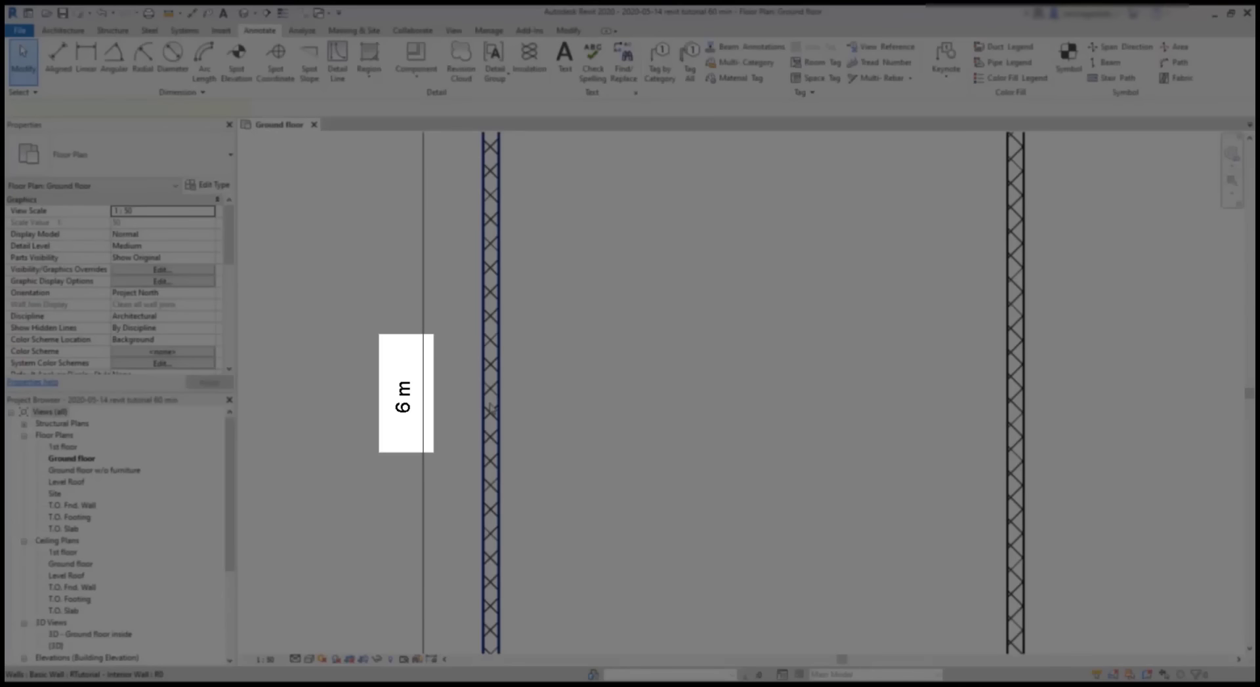
{"action": "left_click", "coordinate": [490, 406]}
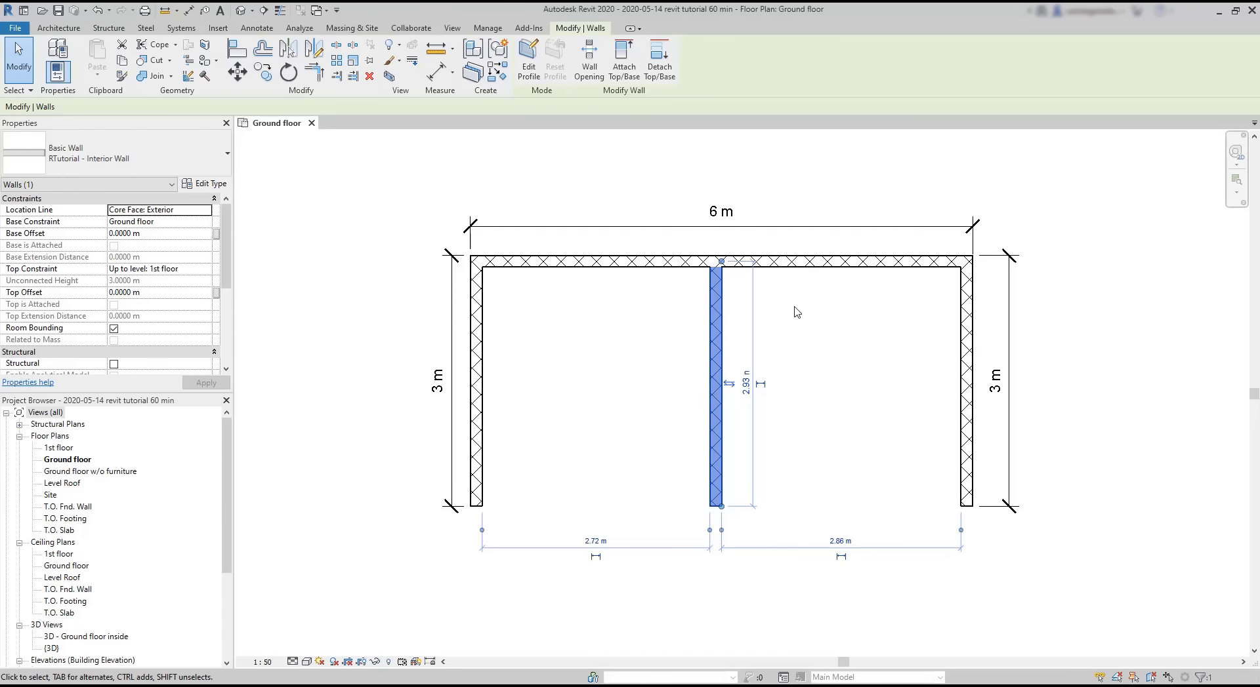
{"action": "left_click", "coordinate": [848, 269]}
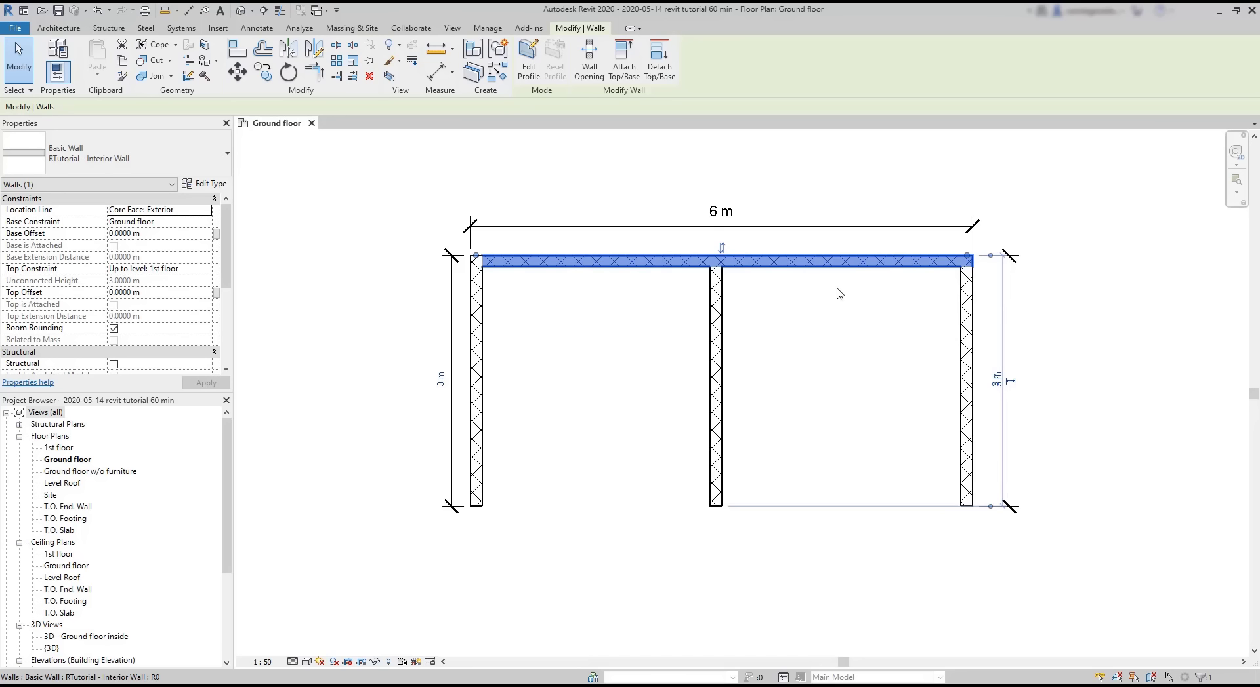
{"action": "scroll", "coordinate": [837, 293], "scroll_direction": "up", "scroll_amount": 1}
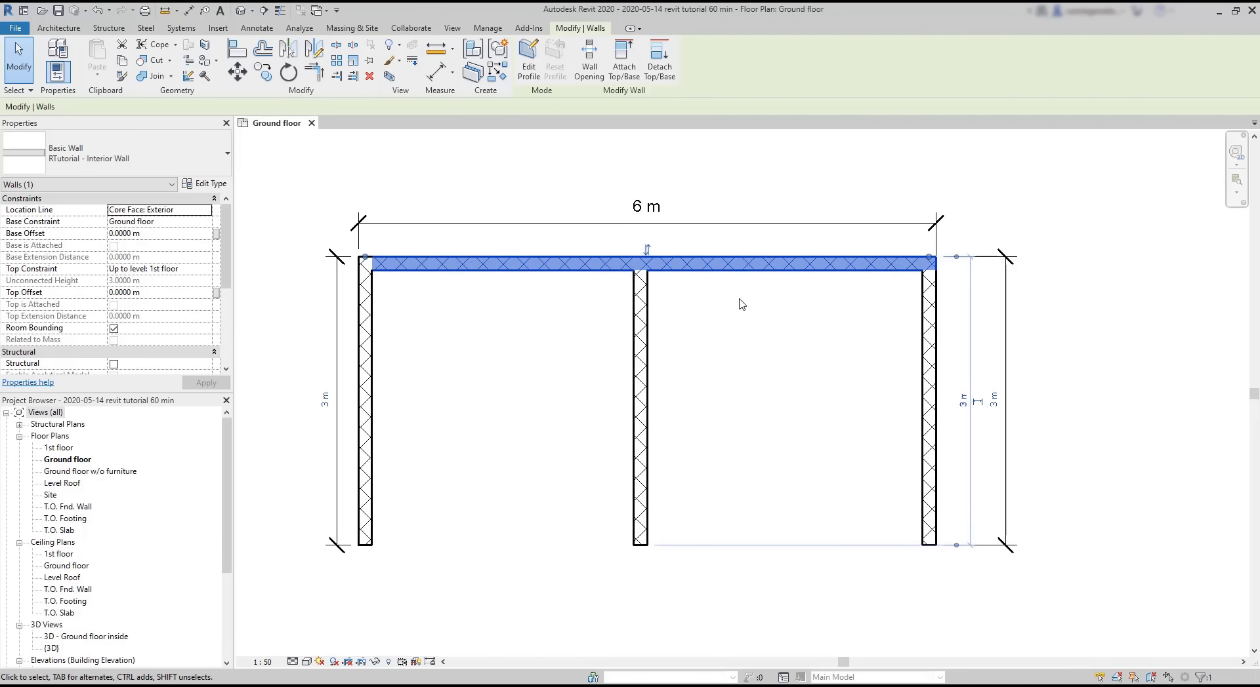
Step: Select the upper wall's dimension on its own, open its text settings and close them without changes
{"action": "left_click", "coordinate": [640, 215]}
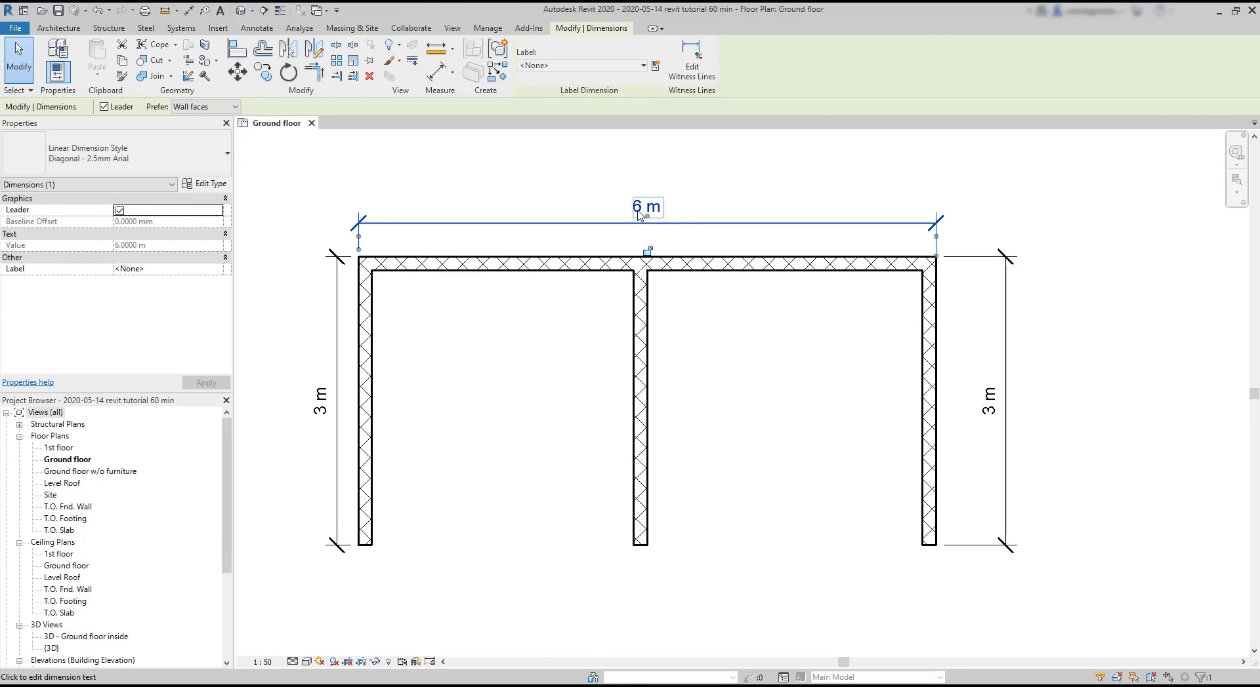
{"action": "left_click", "coordinate": [639, 215]}
{"action": "left_click", "coordinate": [761, 201]}
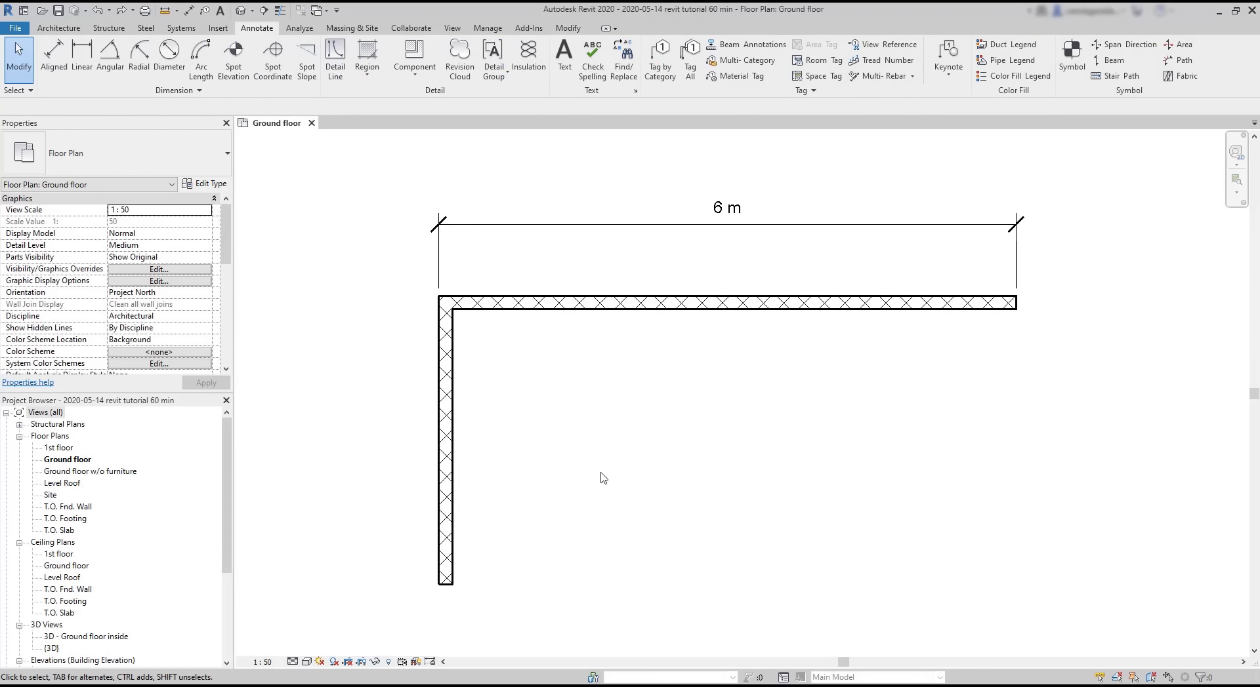
Step: Set the upper wall's length to 8 m by editing its dimension with the wall selected
{"action": "left_click", "coordinate": [726, 304]}
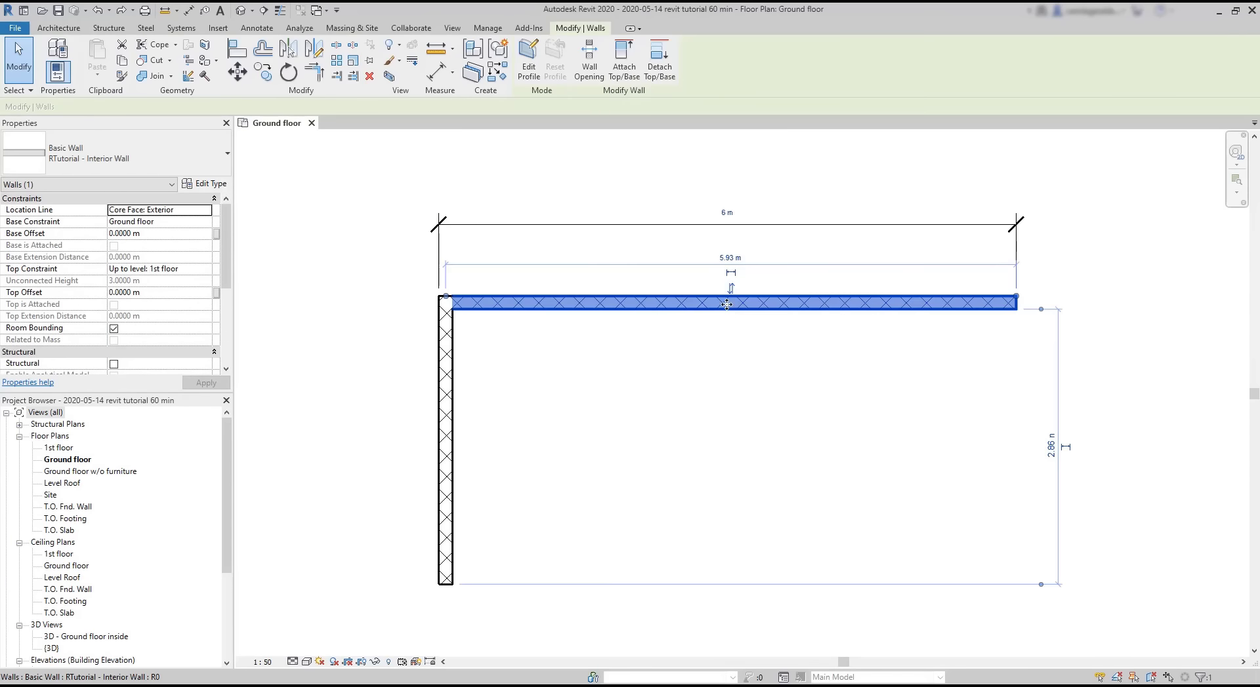
{"action": "left_click", "coordinate": [731, 216]}
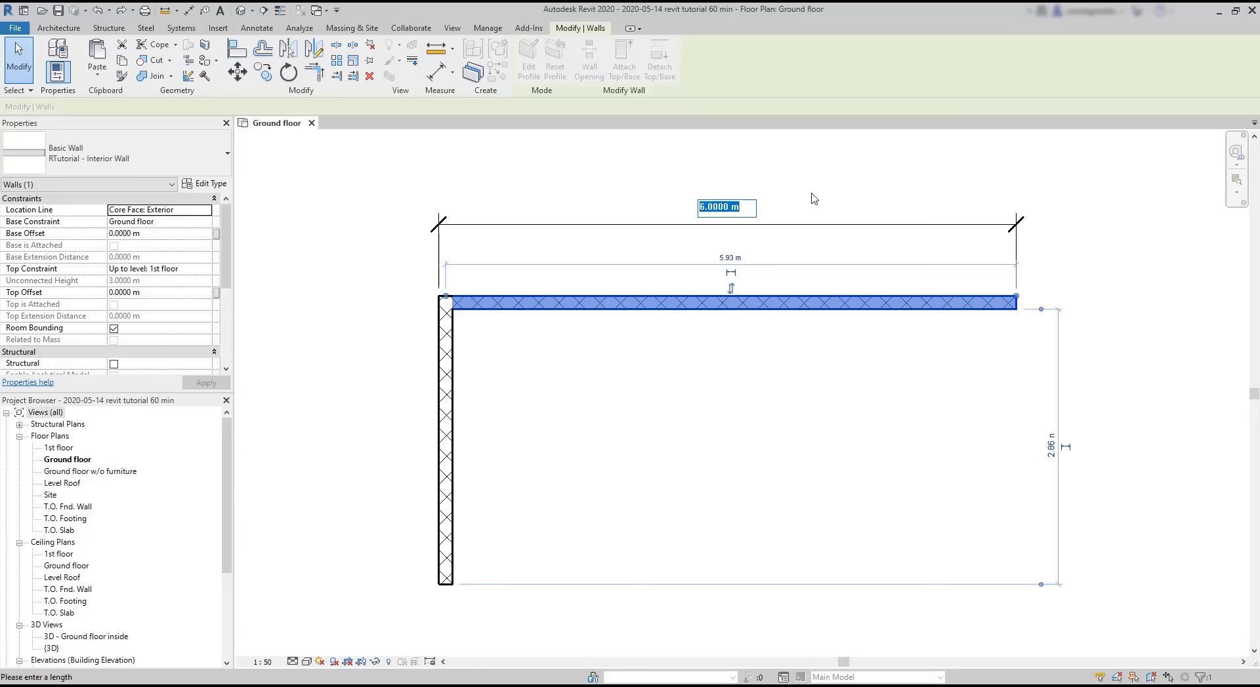
{"action": "type", "text": "8"}
{"action": "key", "text": "Return"}
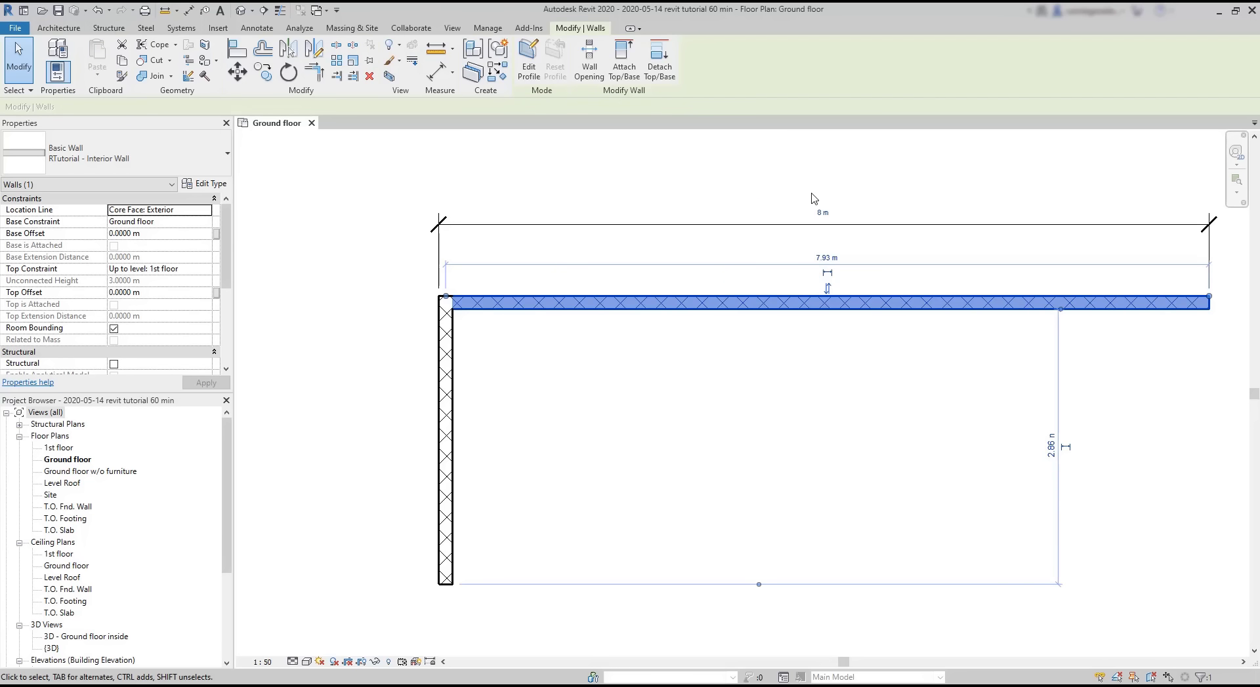
{"action": "key", "text": "Escape"}
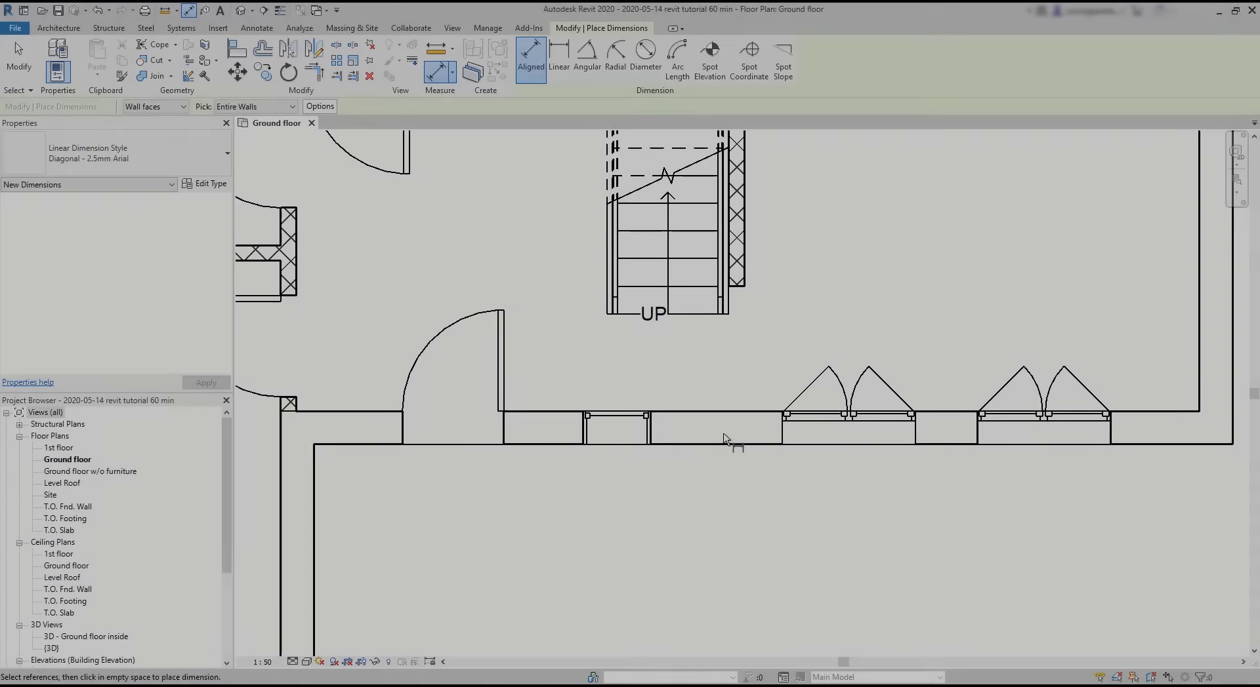
Step: Place an aligned dimension outside the house's left exterior wall, picking the entire wall by its faces, and undo it
{"action": "left_click", "coordinate": [741, 435]}
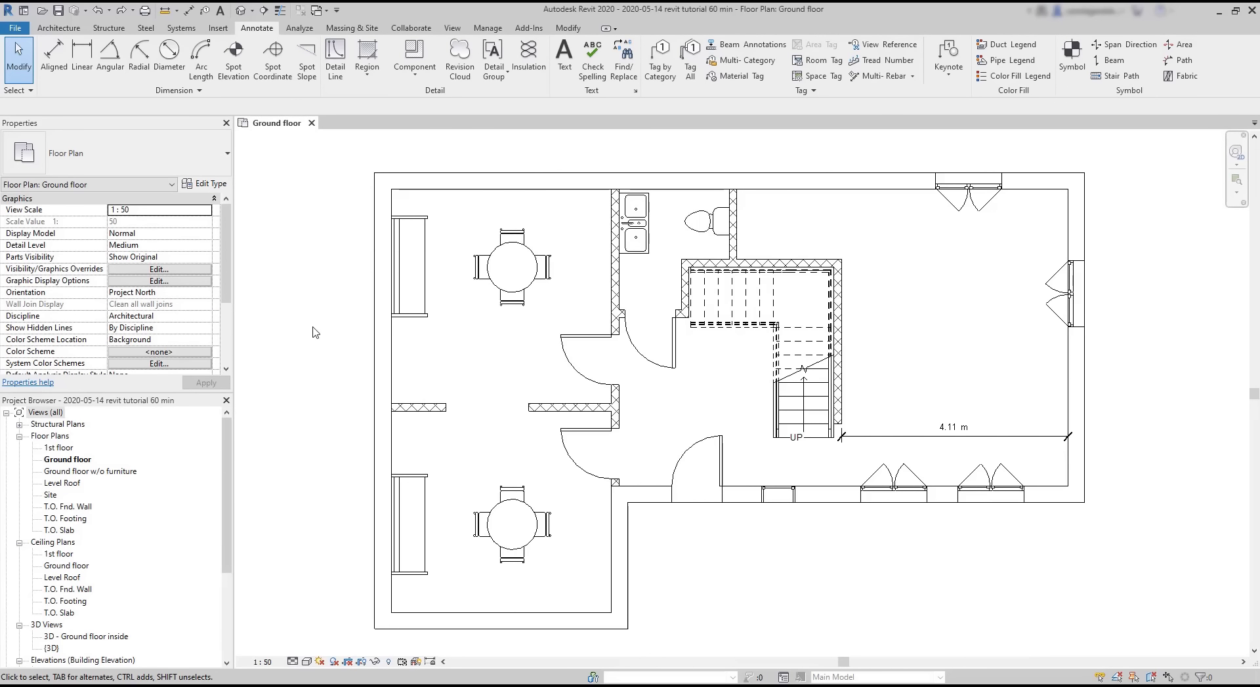
{"action": "left_click", "coordinate": [58, 67]}
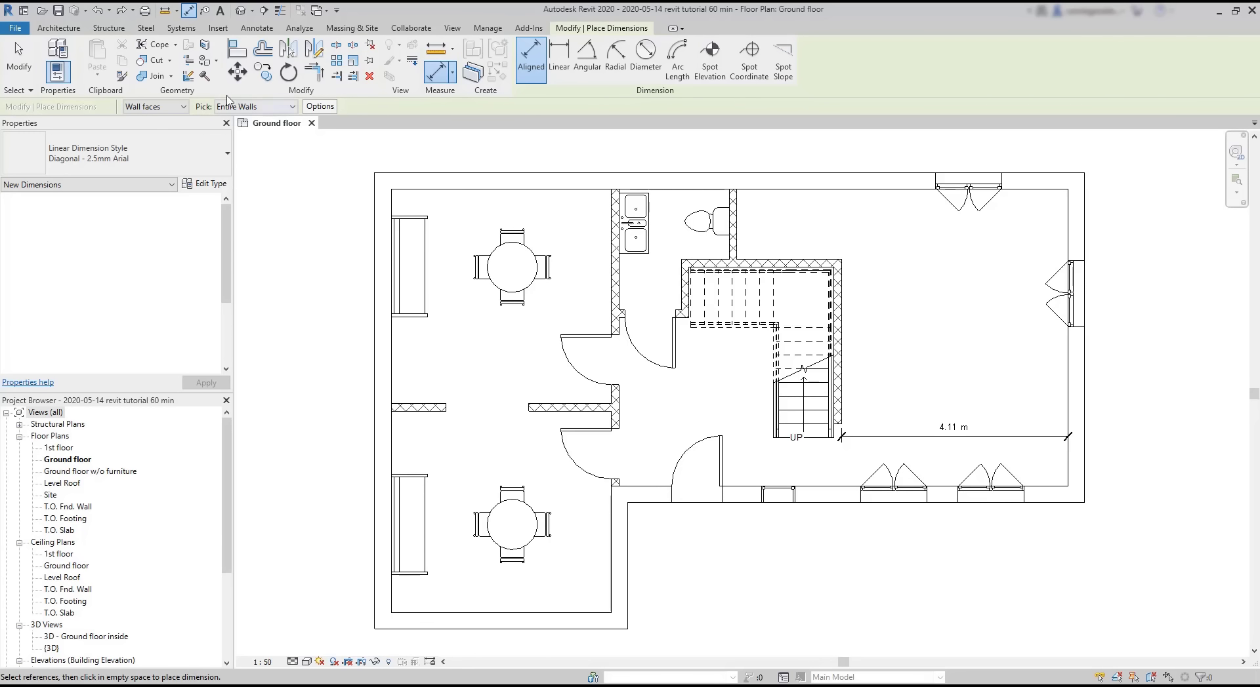
{"action": "left_click", "coordinate": [383, 261]}
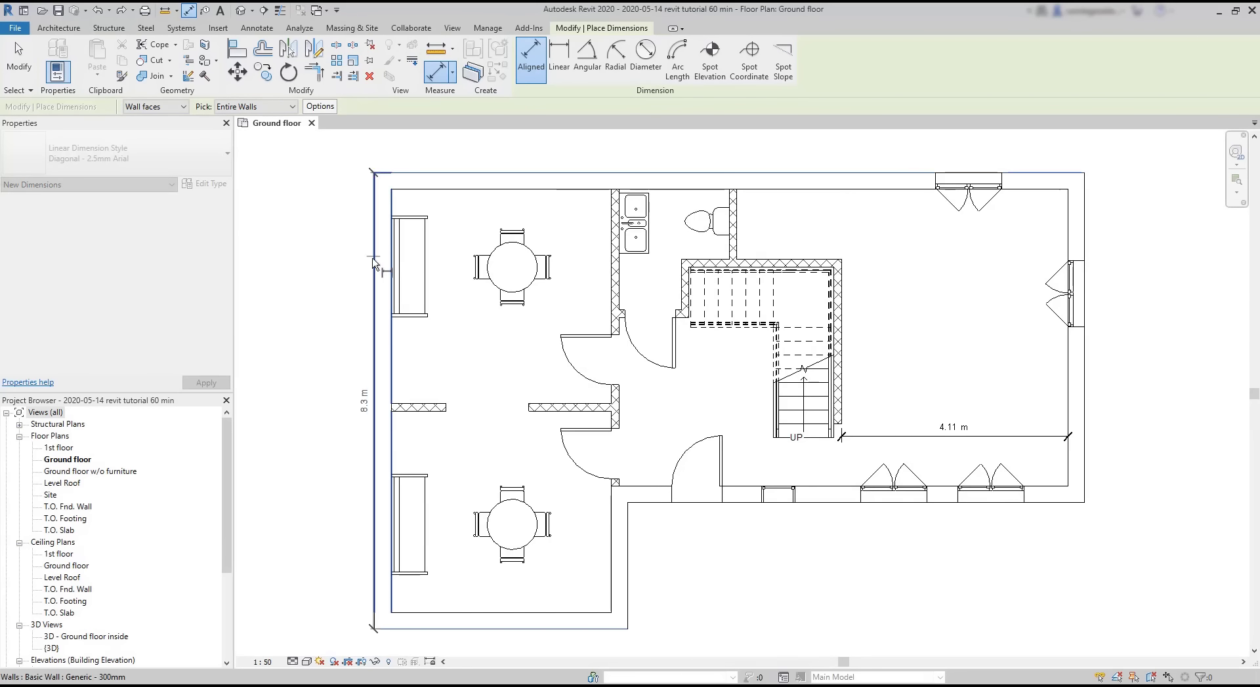
{"action": "left_click", "coordinate": [321, 307]}
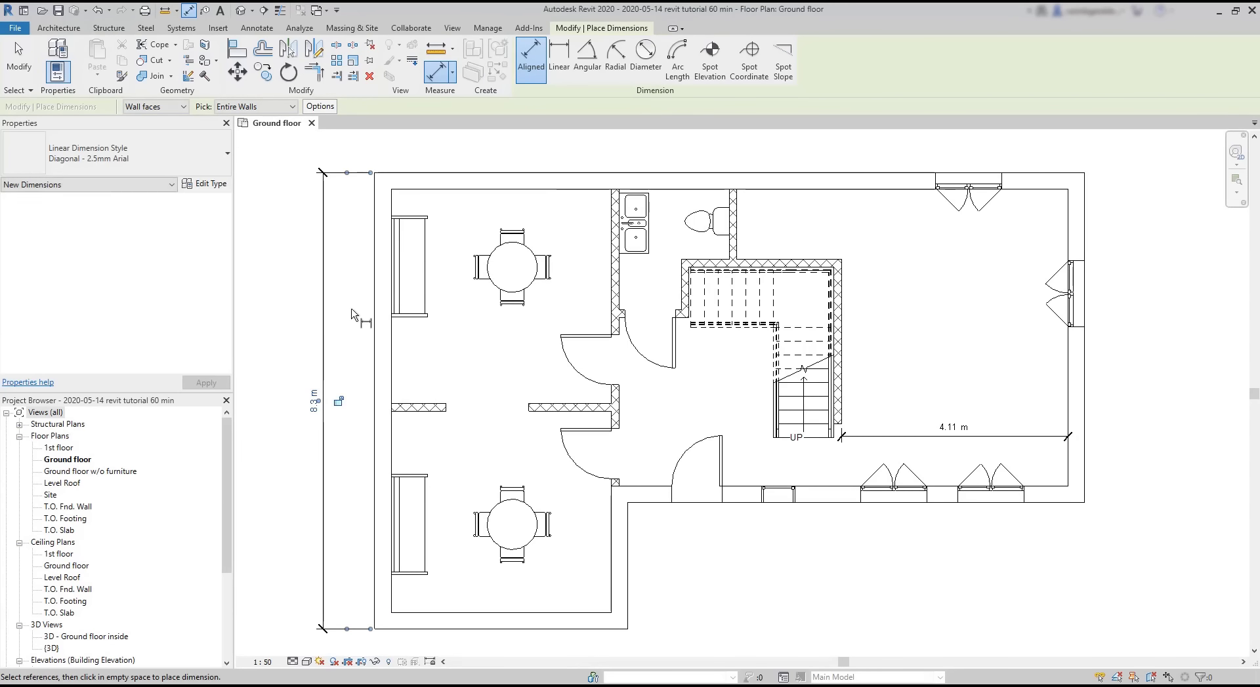
{"action": "key", "text": "ctrl+z"}
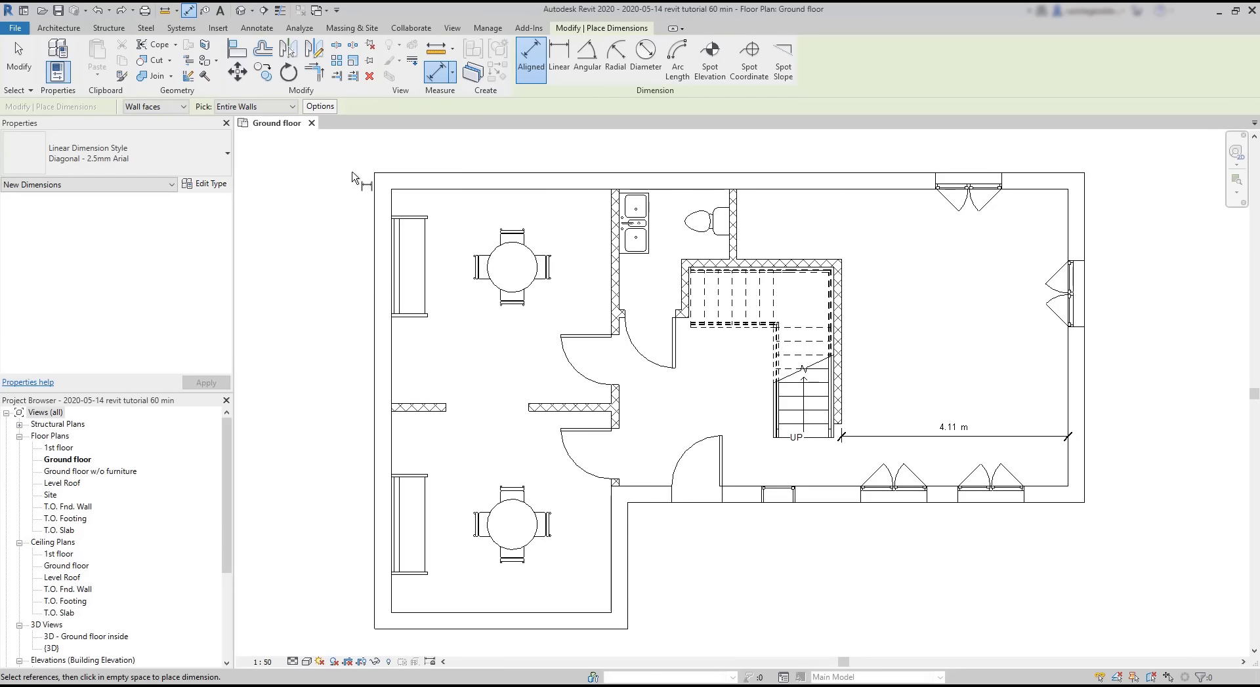
Step: Include Intersecting Walls as references in the auto dimension options for entire-wall picking
{"action": "left_click", "coordinate": [320, 106]}
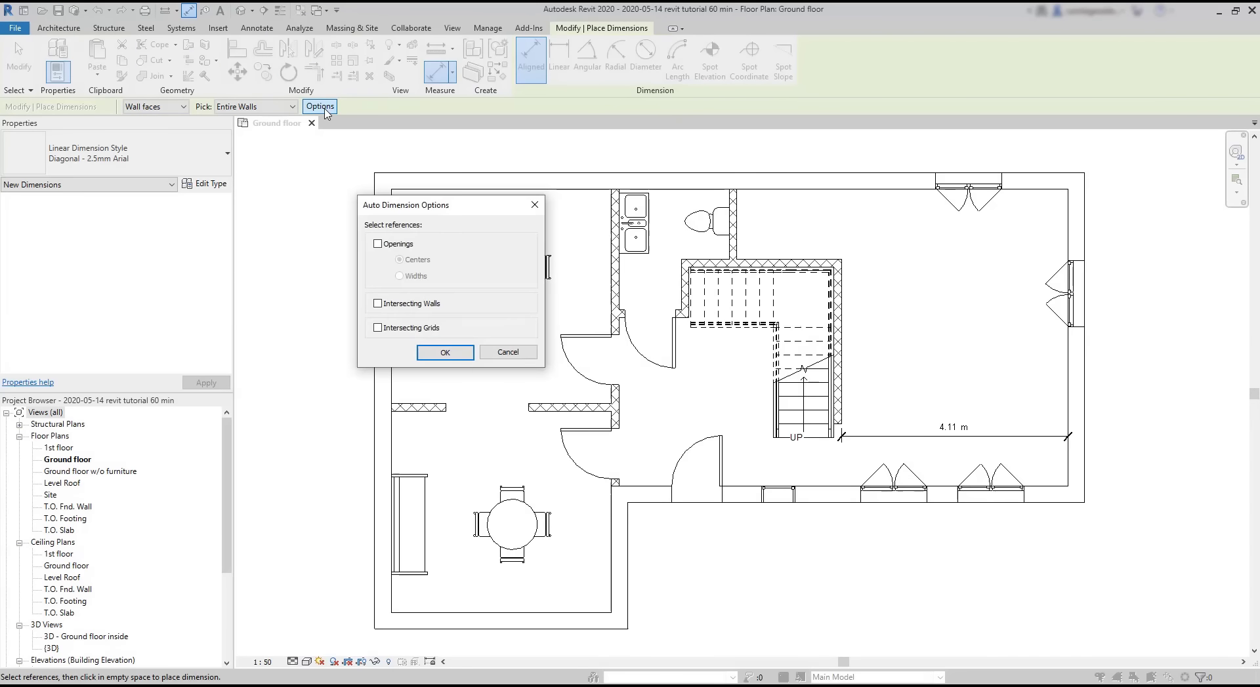
{"action": "left_click_drag", "start_coordinate": [417, 209], "coordinate": [707, 246]}
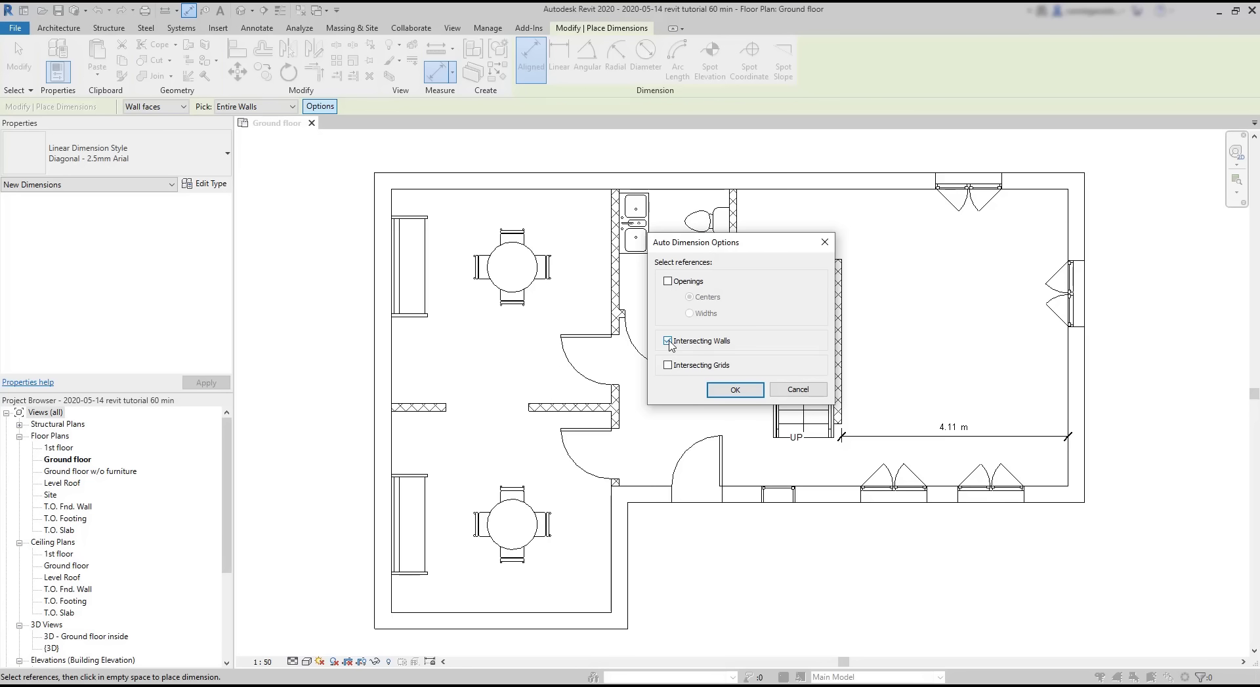
{"action": "left_click", "coordinate": [730, 390]}
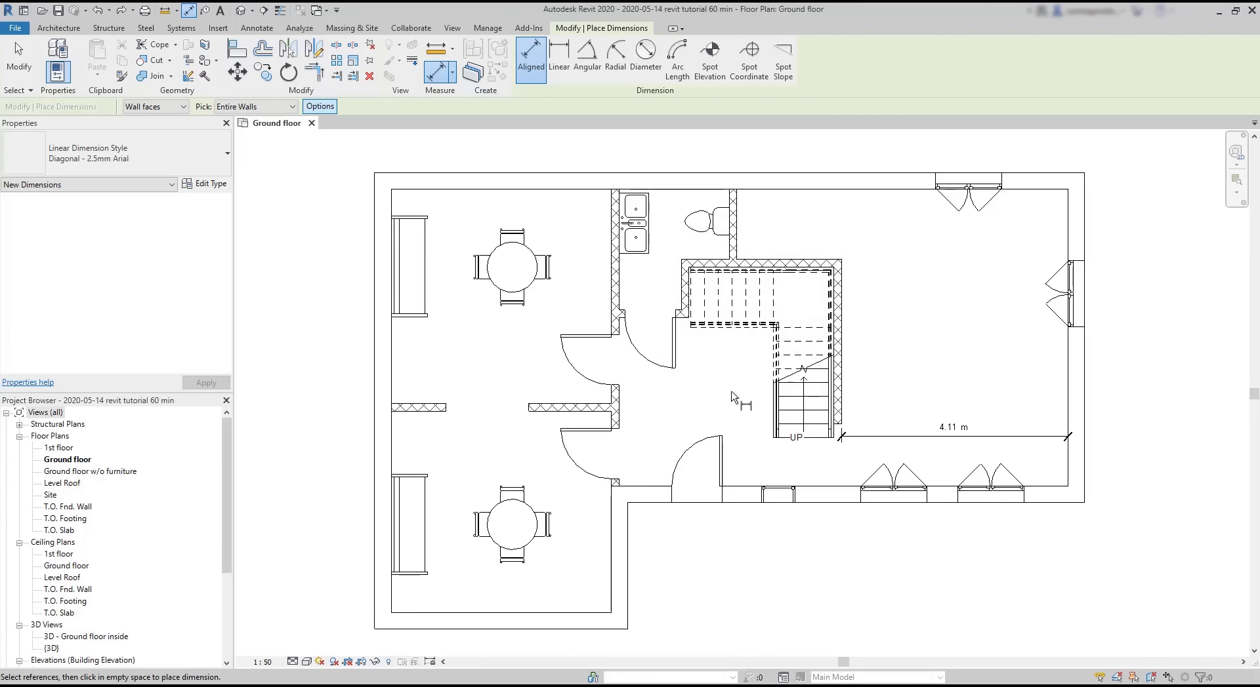
Step: Place automatic aligned dimension strings outside the house's left and upper exterior walls, then undo both
{"action": "left_click", "coordinate": [387, 368]}
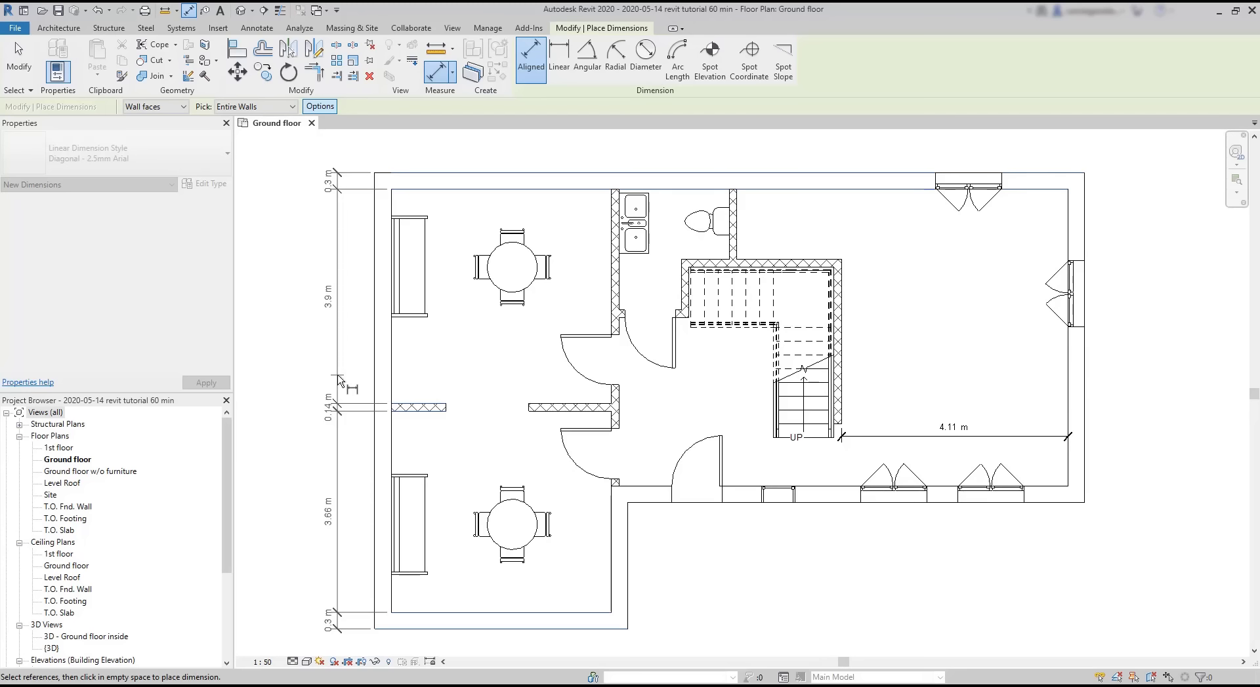
{"action": "left_click", "coordinate": [339, 380]}
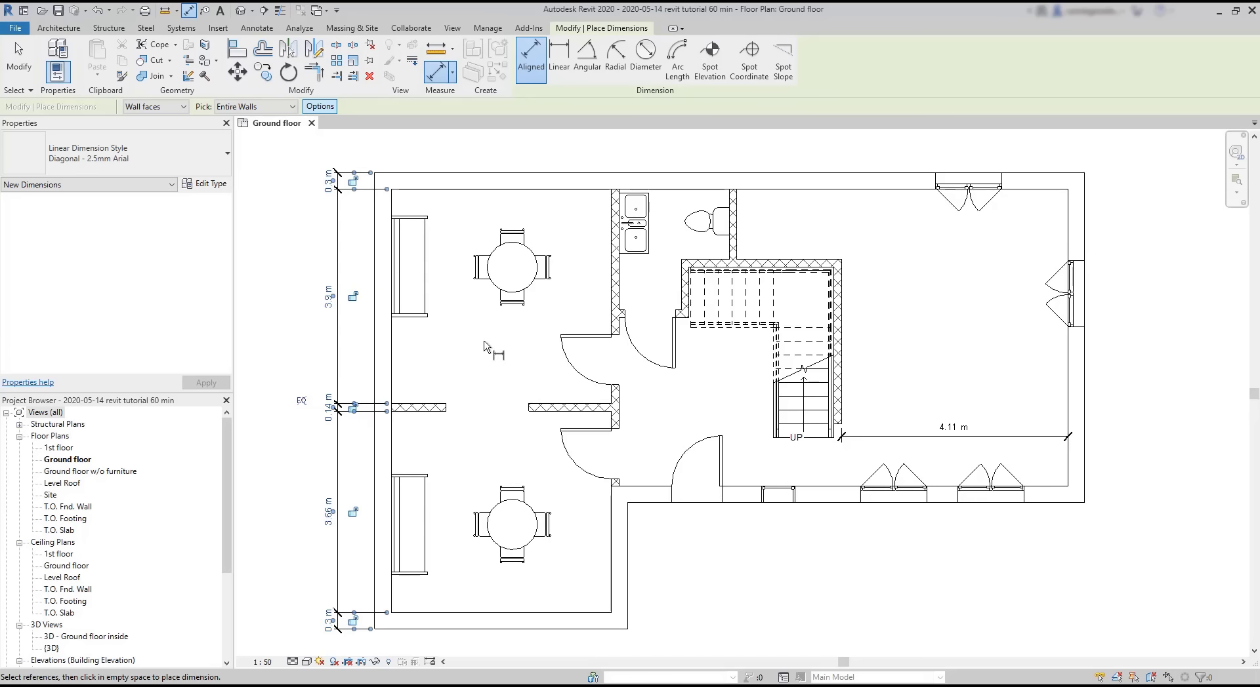
{"action": "left_click", "coordinate": [695, 191]}
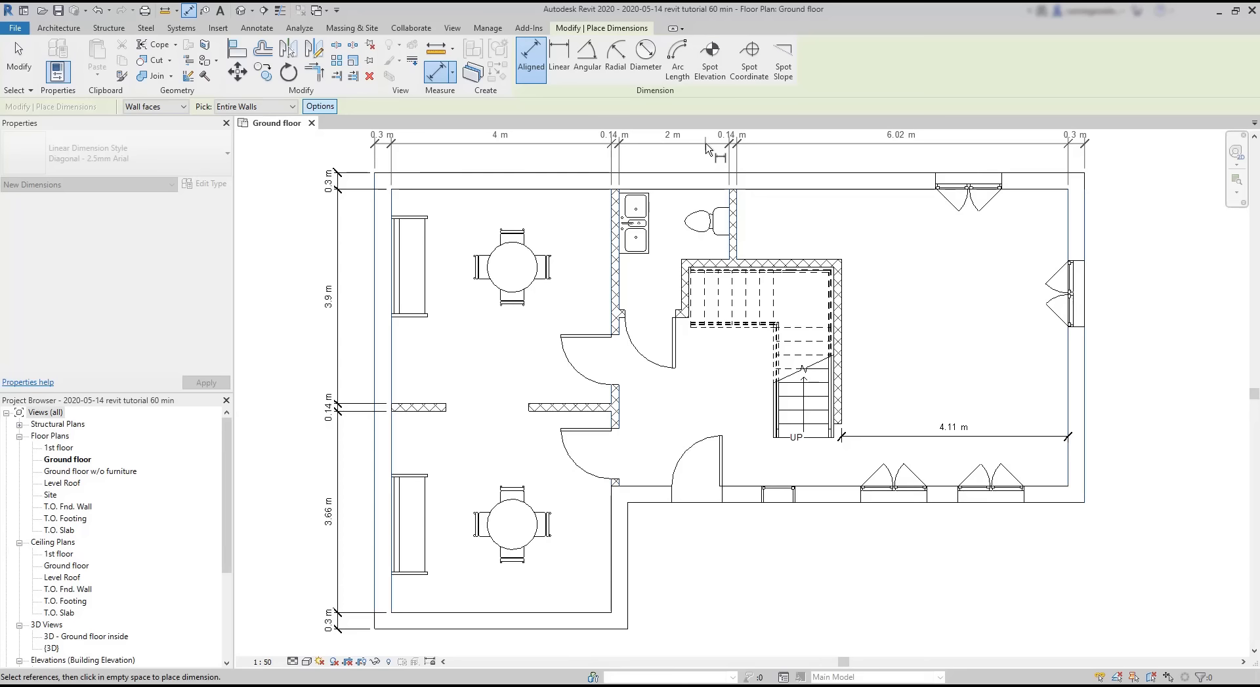
{"action": "left_click", "coordinate": [707, 145]}
{"action": "middle_click_drag", "start_coordinate": [894, 244], "coordinate": [900, 271]}
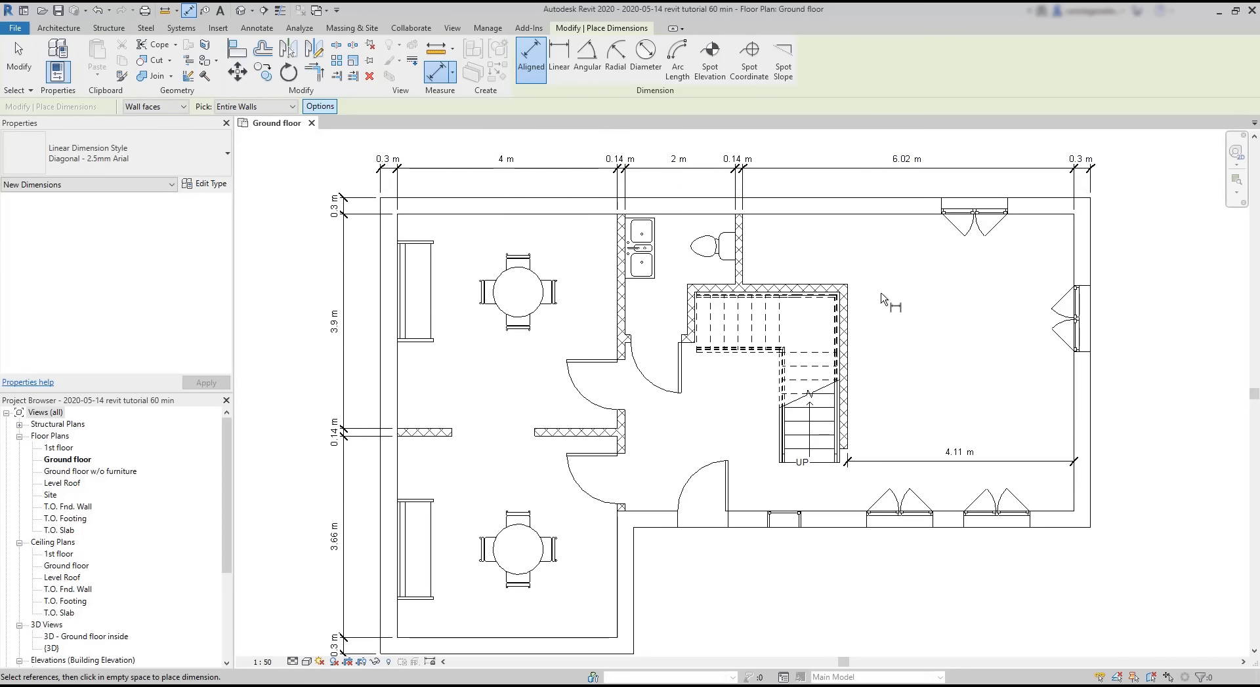
{"action": "key", "text": "Escape"}
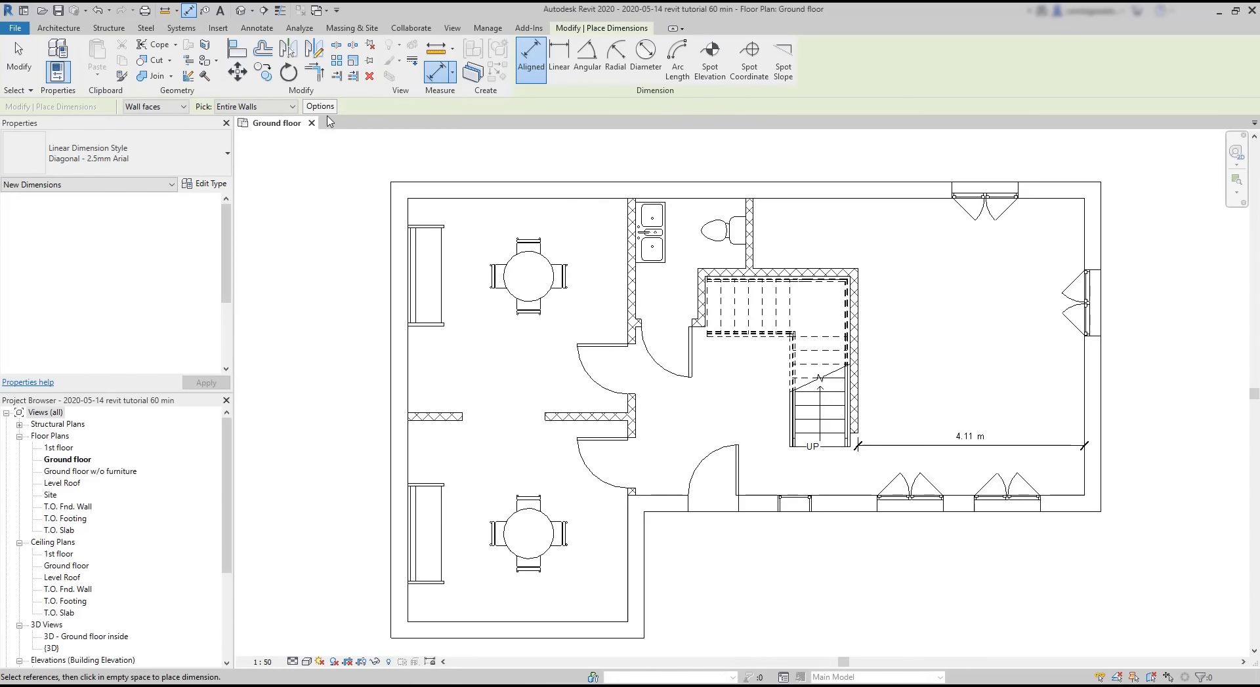
Step: Add Openings by their Centers to the auto dimension references, alongside Intersecting Walls
{"action": "left_click", "coordinate": [331, 108]}
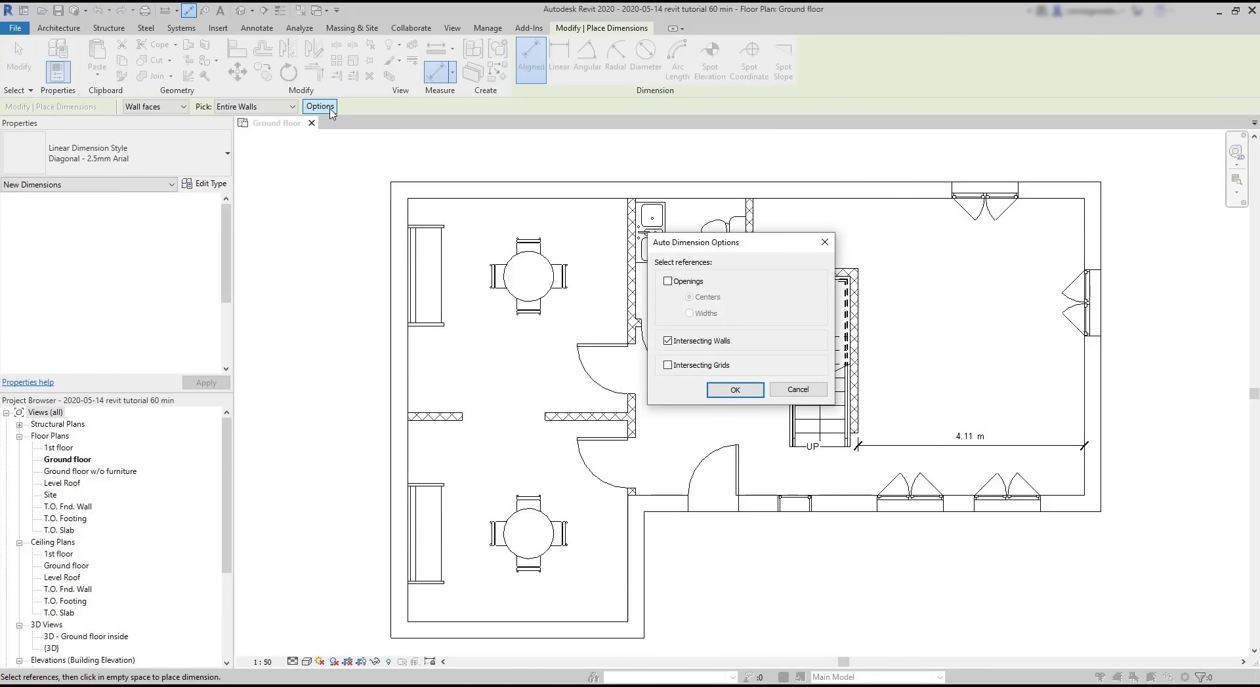
{"action": "left_click", "coordinate": [668, 282]}
{"action": "left_click_drag", "start_coordinate": [738, 248], "coordinate": [998, 234]}
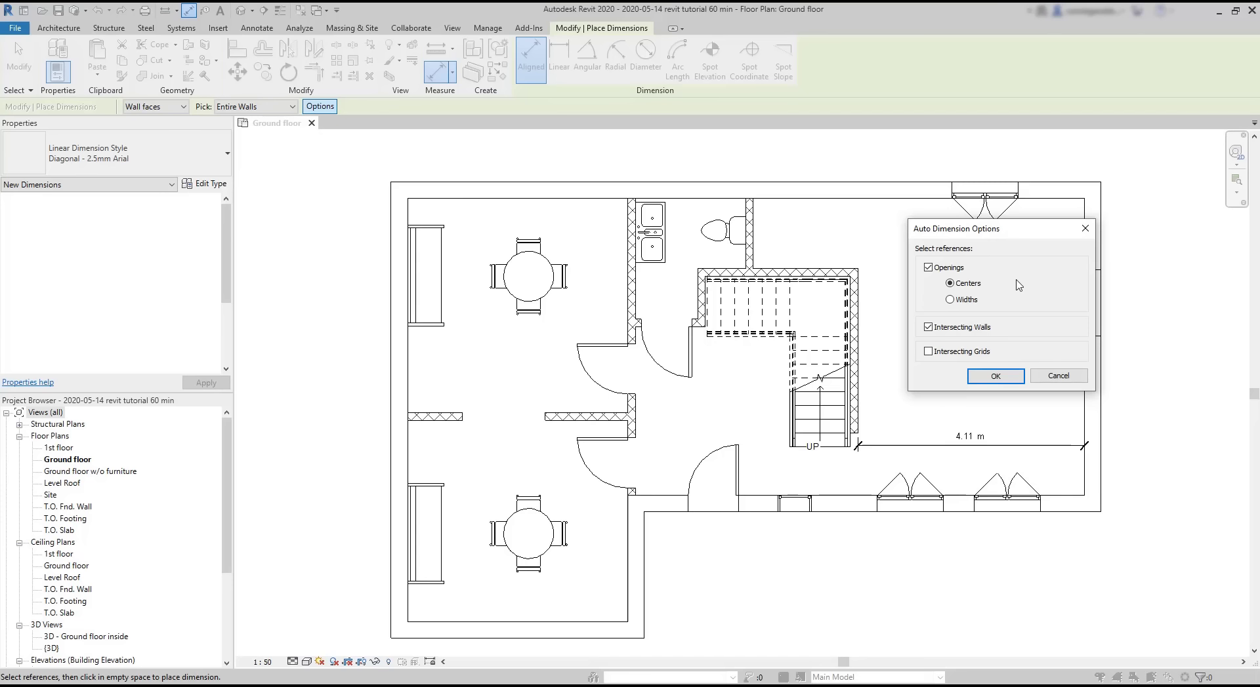
{"action": "left_click", "coordinate": [995, 376]}
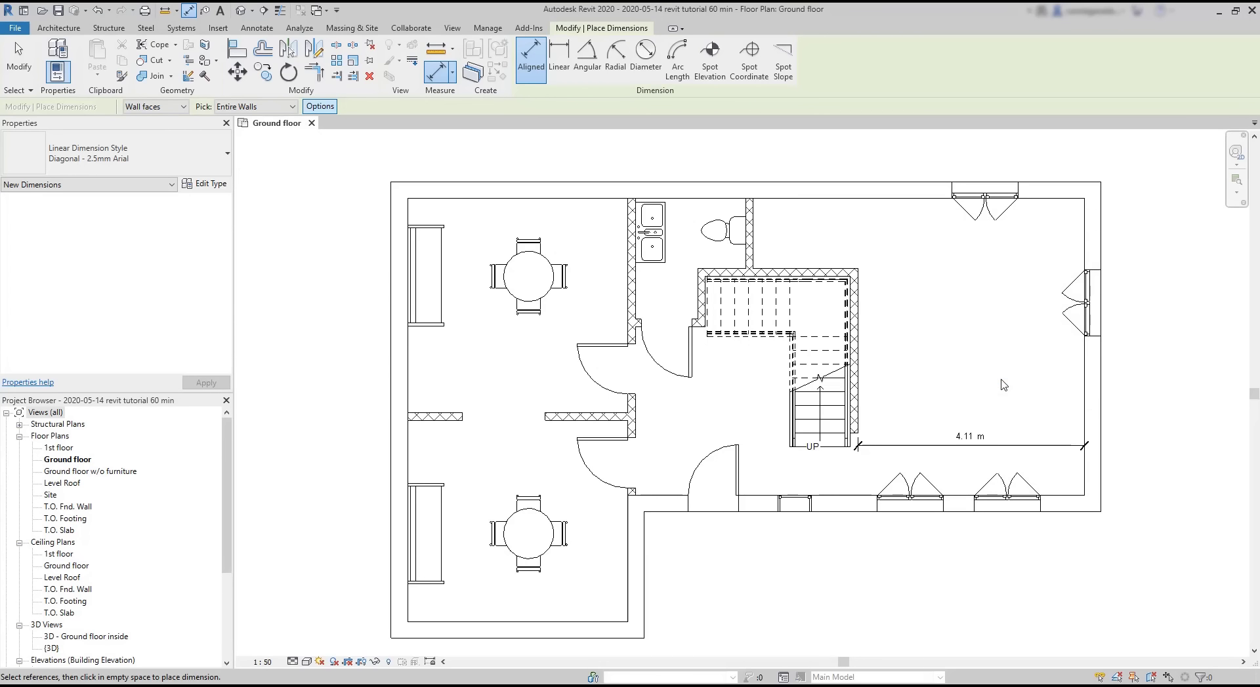
Step: Place an automatic dimension string below the lower exterior wall with the windows and door, then undo it
{"action": "left_click", "coordinate": [856, 512]}
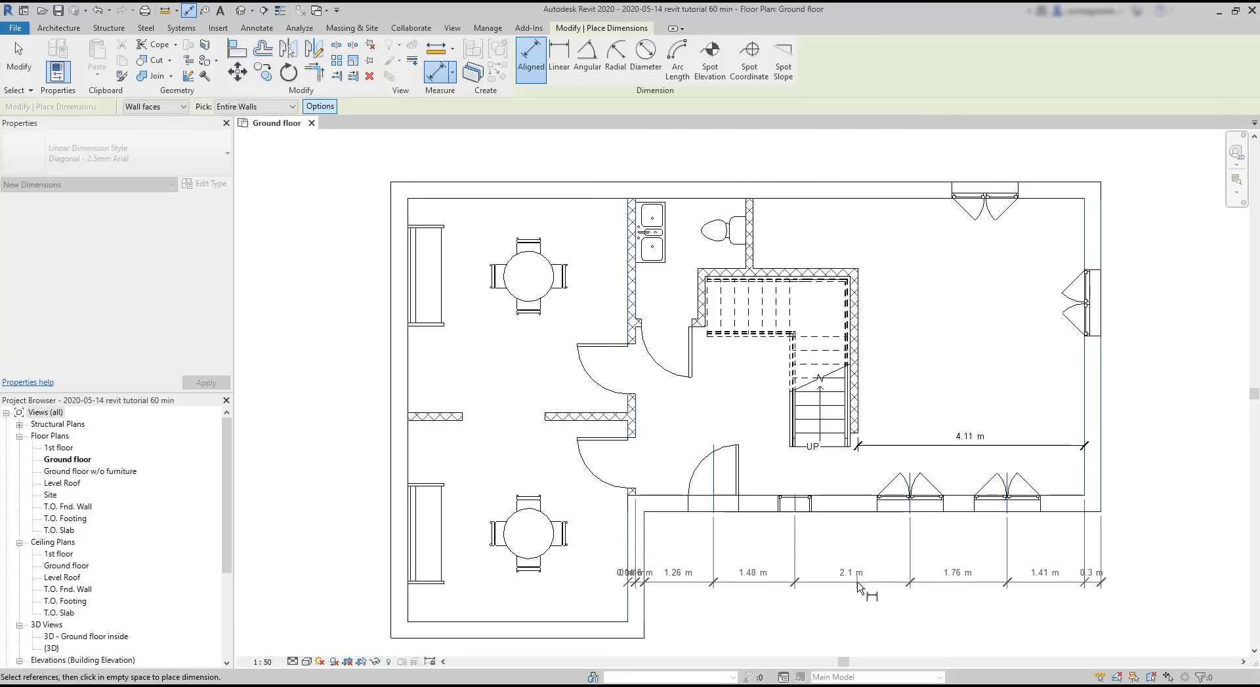
{"action": "left_click", "coordinate": [858, 586]}
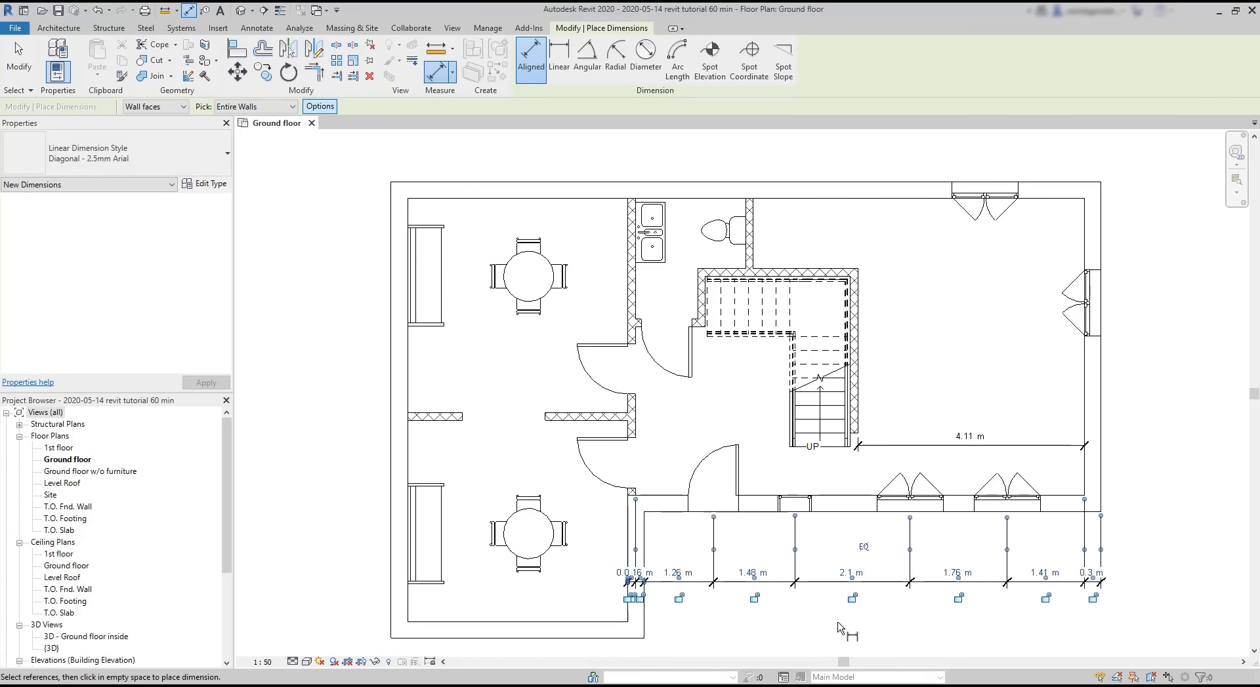
{"action": "scroll", "coordinate": [842, 631], "scroll_direction": "up", "scroll_amount": 3}
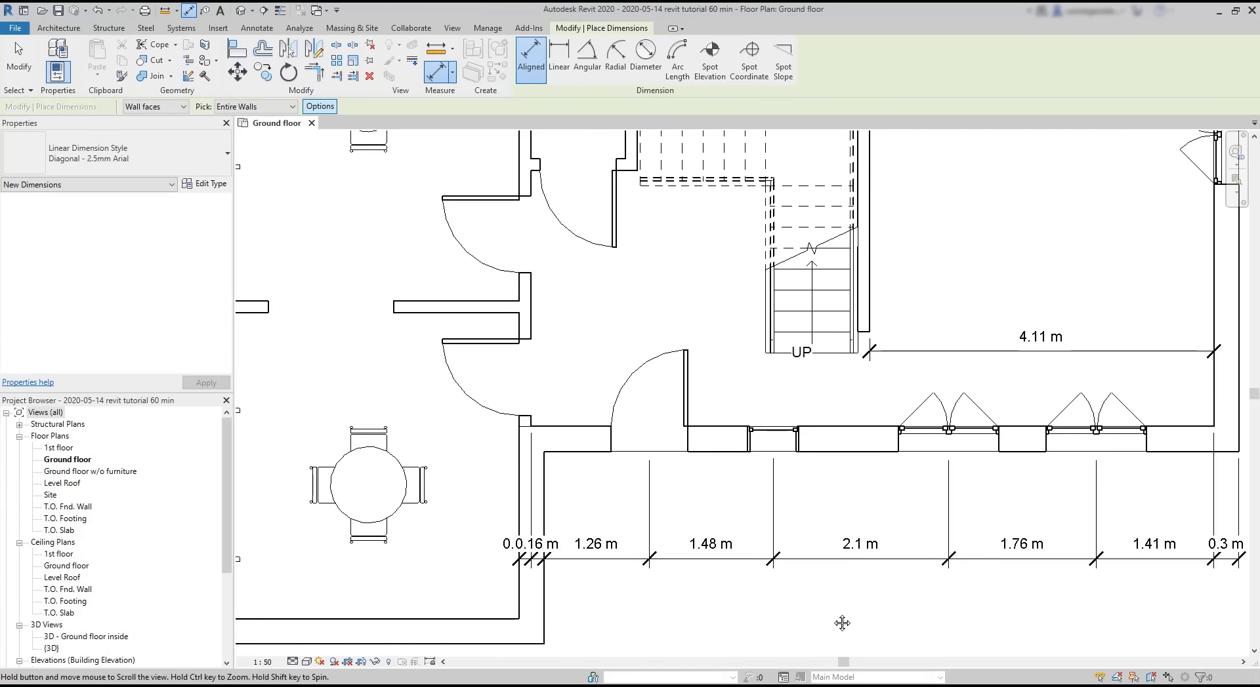
{"action": "middle_click_drag", "start_coordinate": [844, 636], "coordinate": [734, 592]}
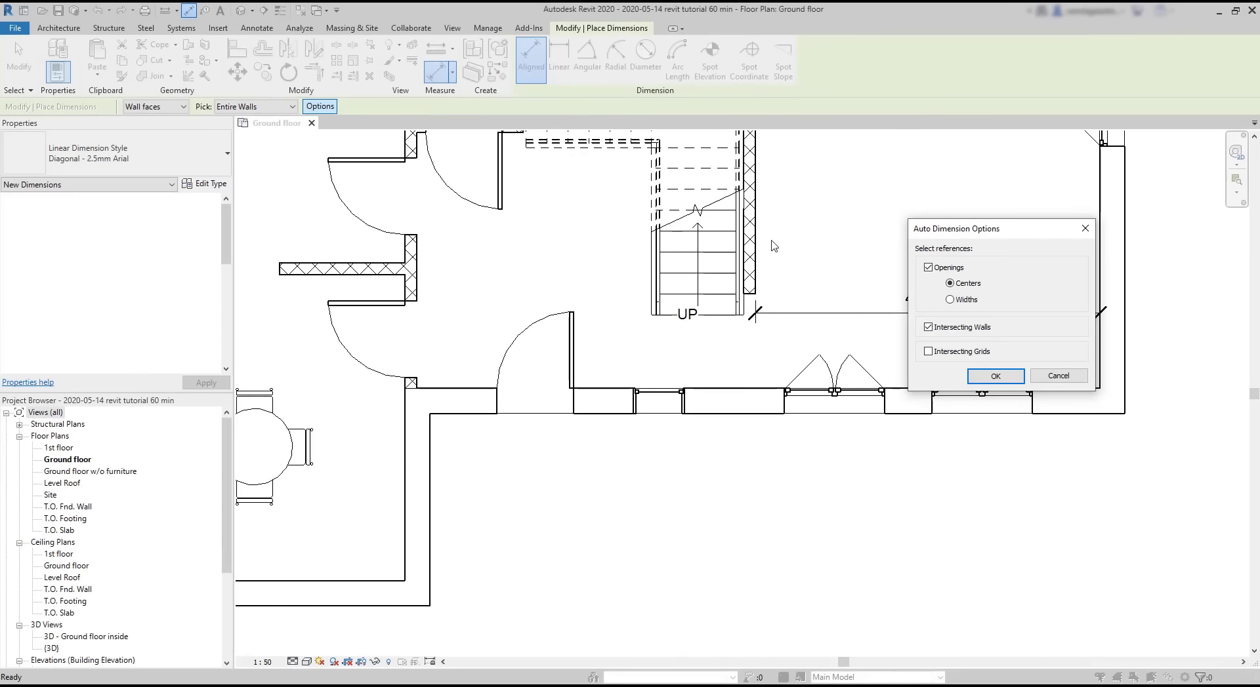
Step: Switch the opening references to Widths and place an automatic dimension string below the lower exterior wall with the windows and door
{"action": "left_click", "coordinate": [950, 301]}
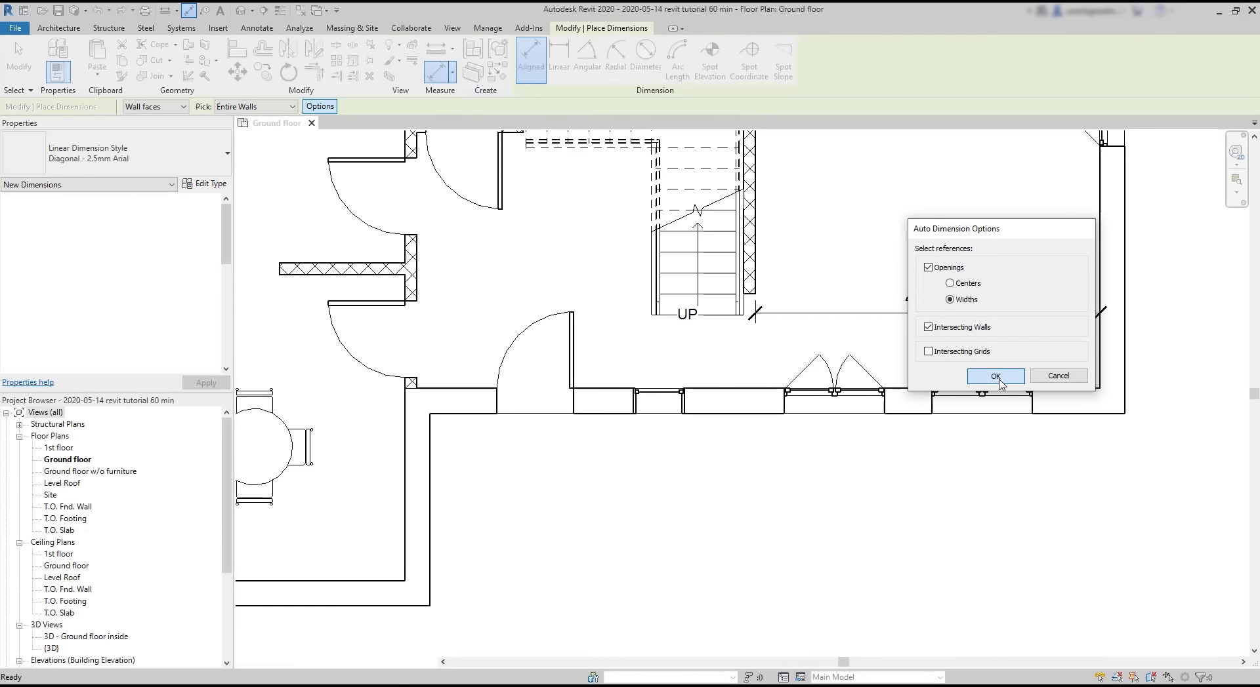
{"action": "left_click", "coordinate": [994, 376]}
{"action": "left_click", "coordinate": [930, 405]}
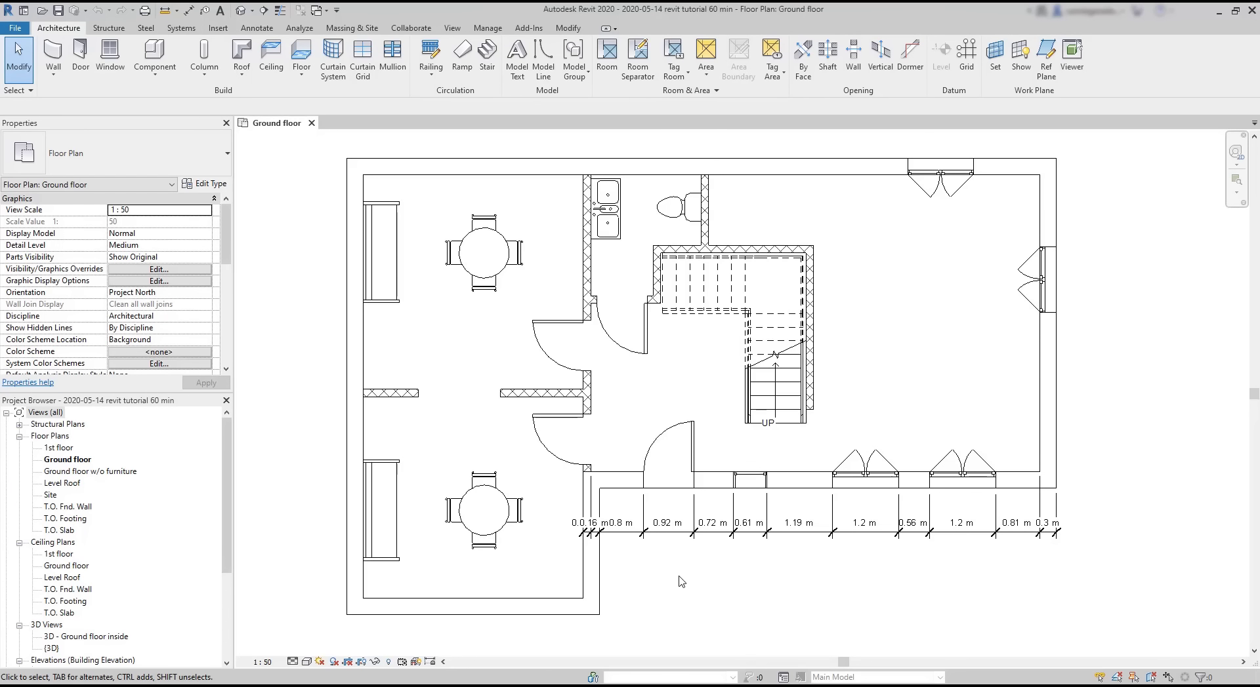
Step: Delete only the segment between the small window and the adjacent double window from the lower wall's dimension string
{"action": "left_click", "coordinate": [683, 537]}
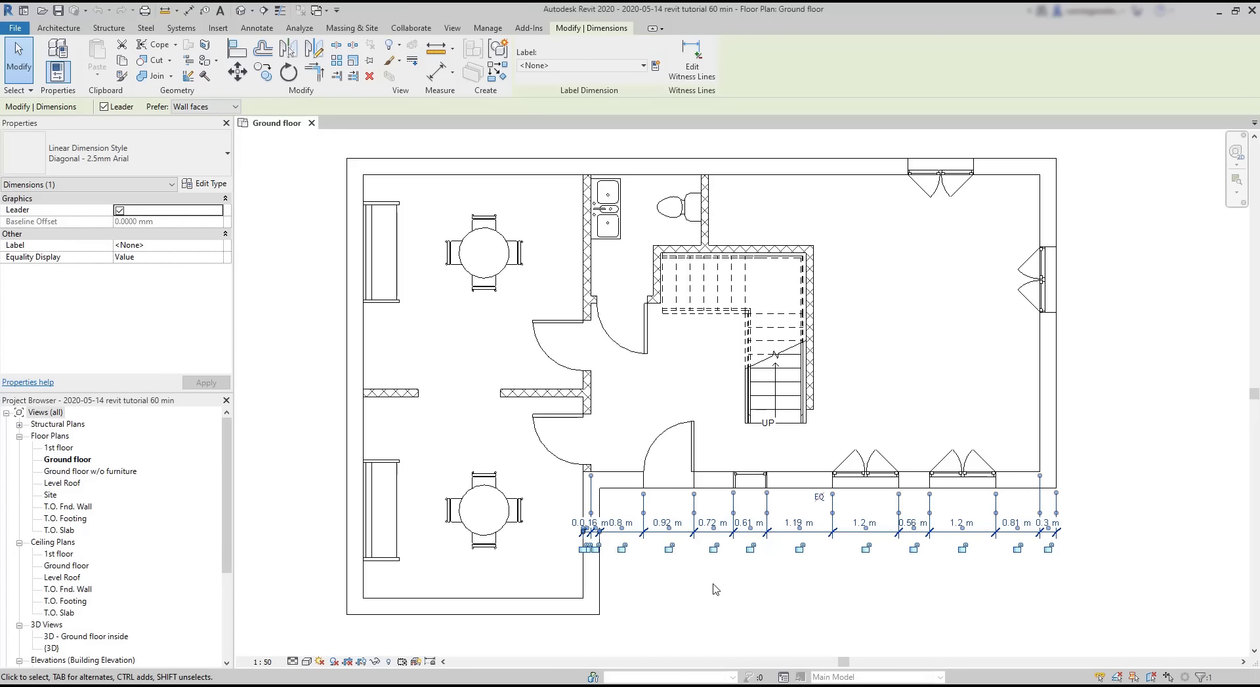
{"action": "left_click", "coordinate": [736, 583]}
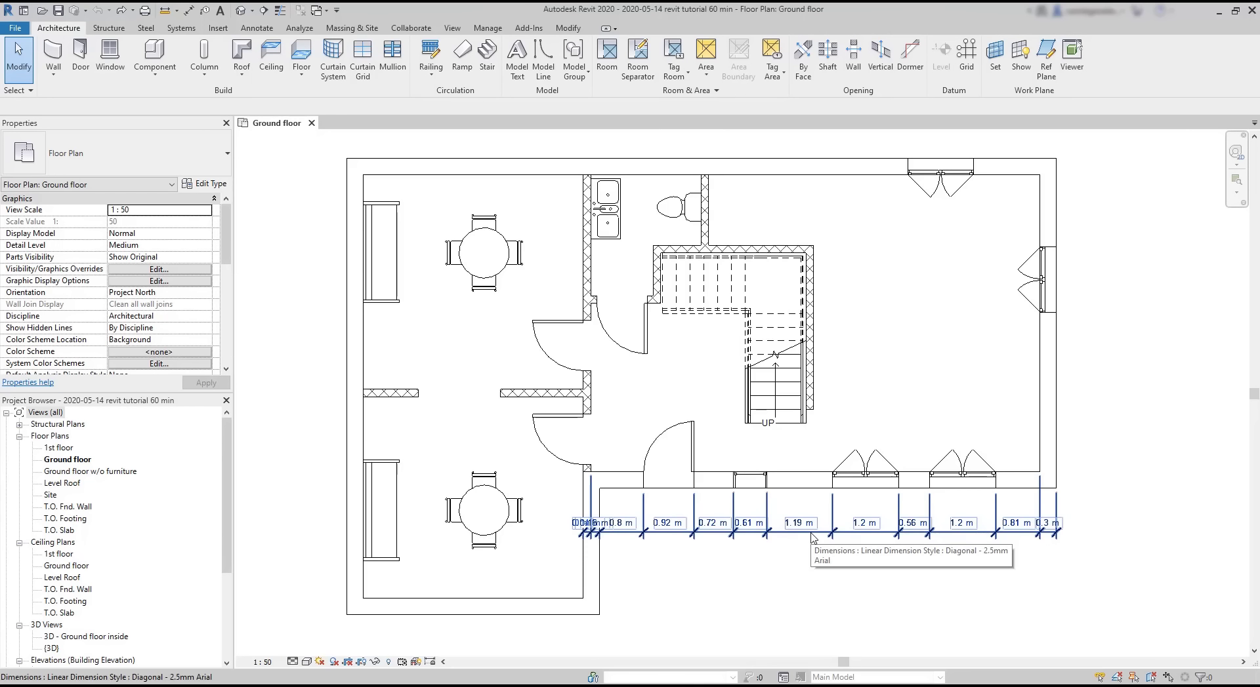
{"action": "key", "text": "Tab"}
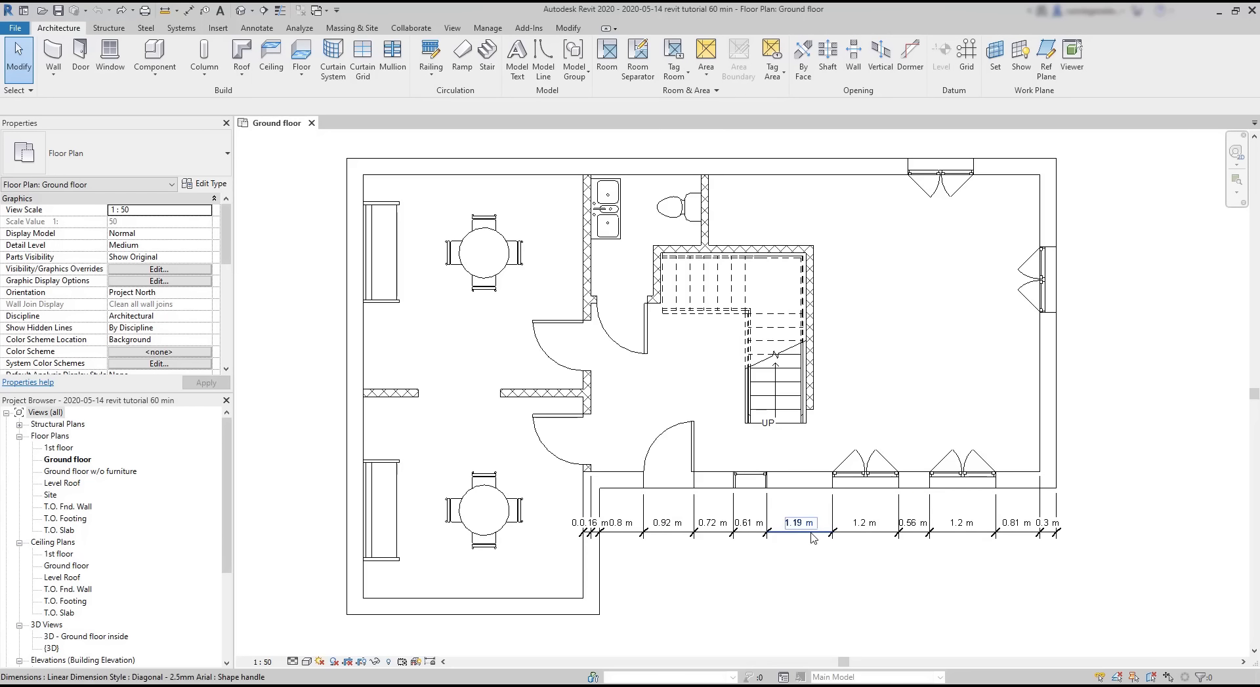
{"action": "left_click", "coordinate": [813, 538]}
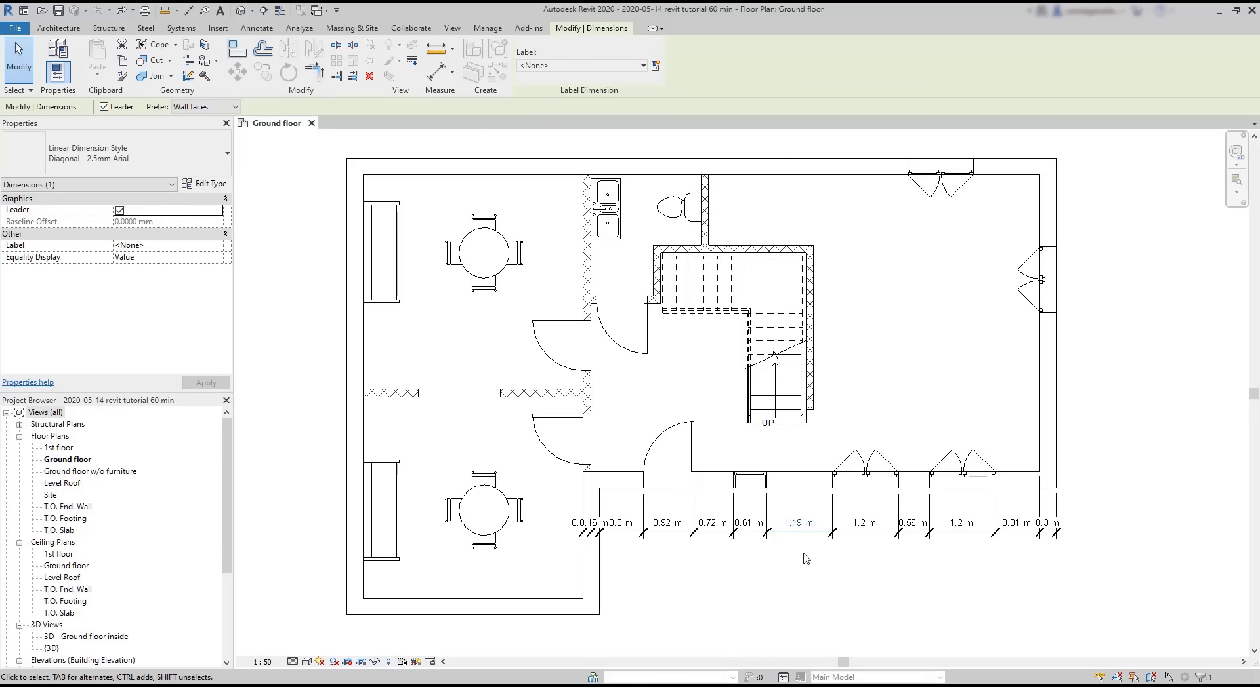
{"action": "key", "text": "Delete"}
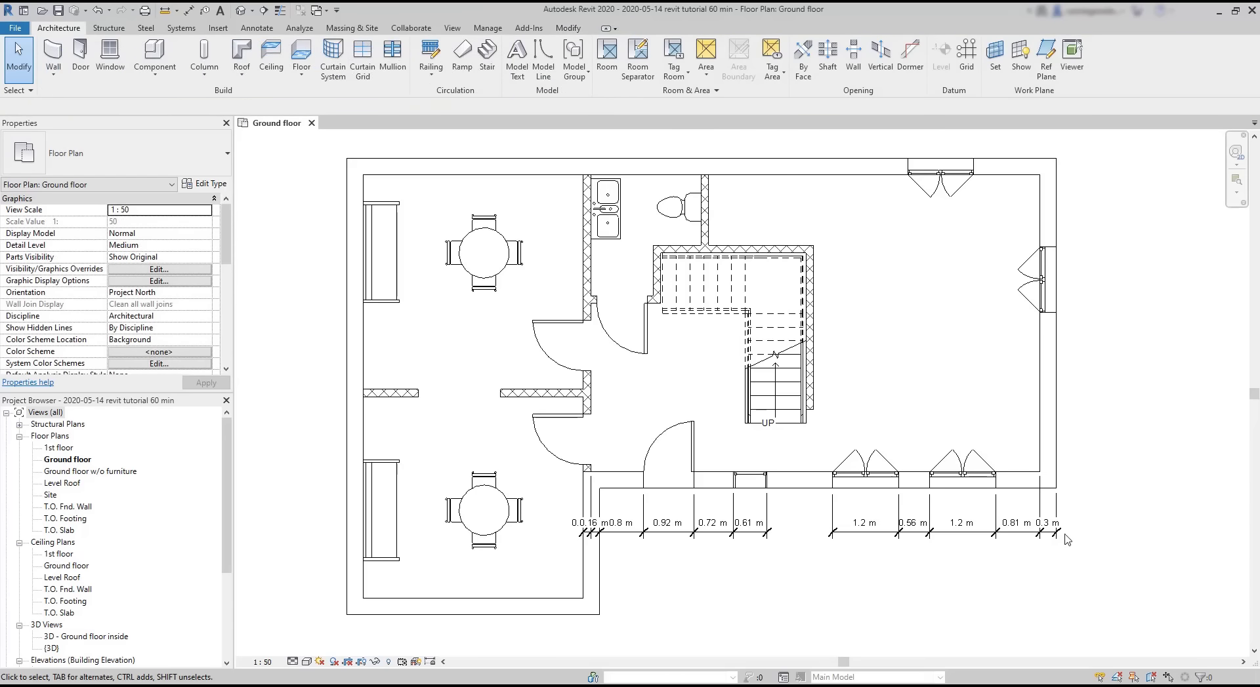
Step: Delete the two remaining parts of the lower exterior wall's dimension string
{"action": "left_click", "coordinate": [1064, 538]}
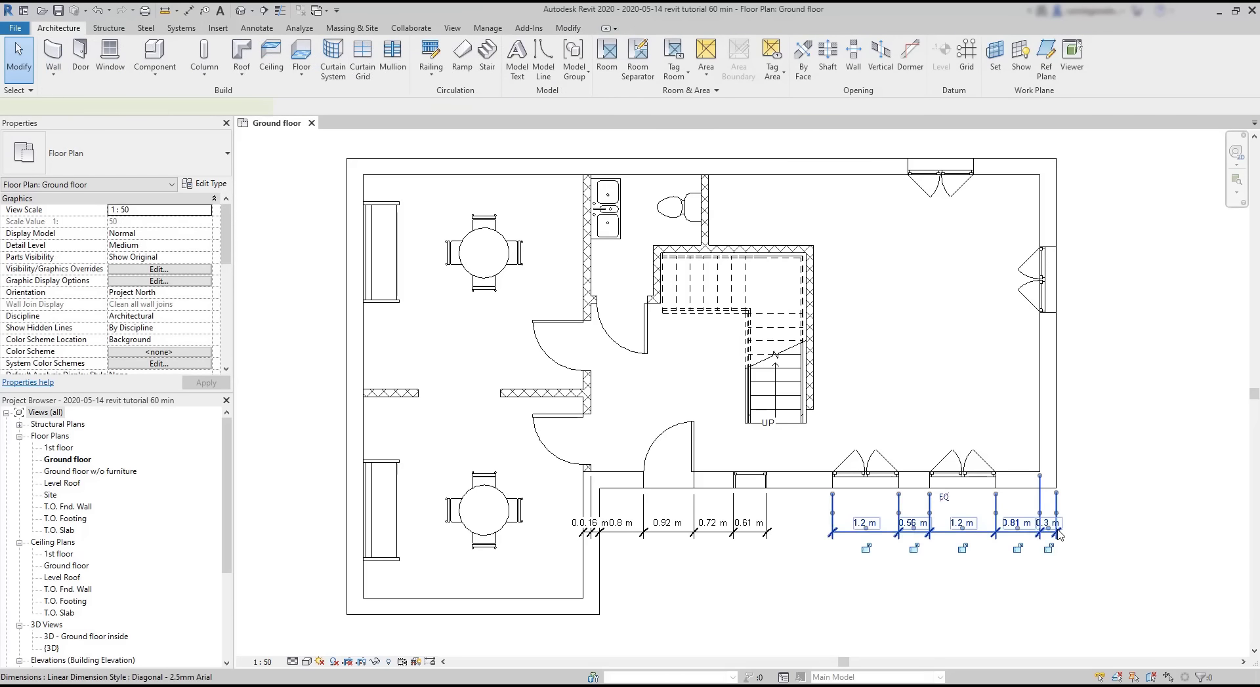
{"action": "key", "text": "Delete"}
{"action": "left_click", "coordinate": [765, 532]}
{"action": "key", "text": "Delete"}
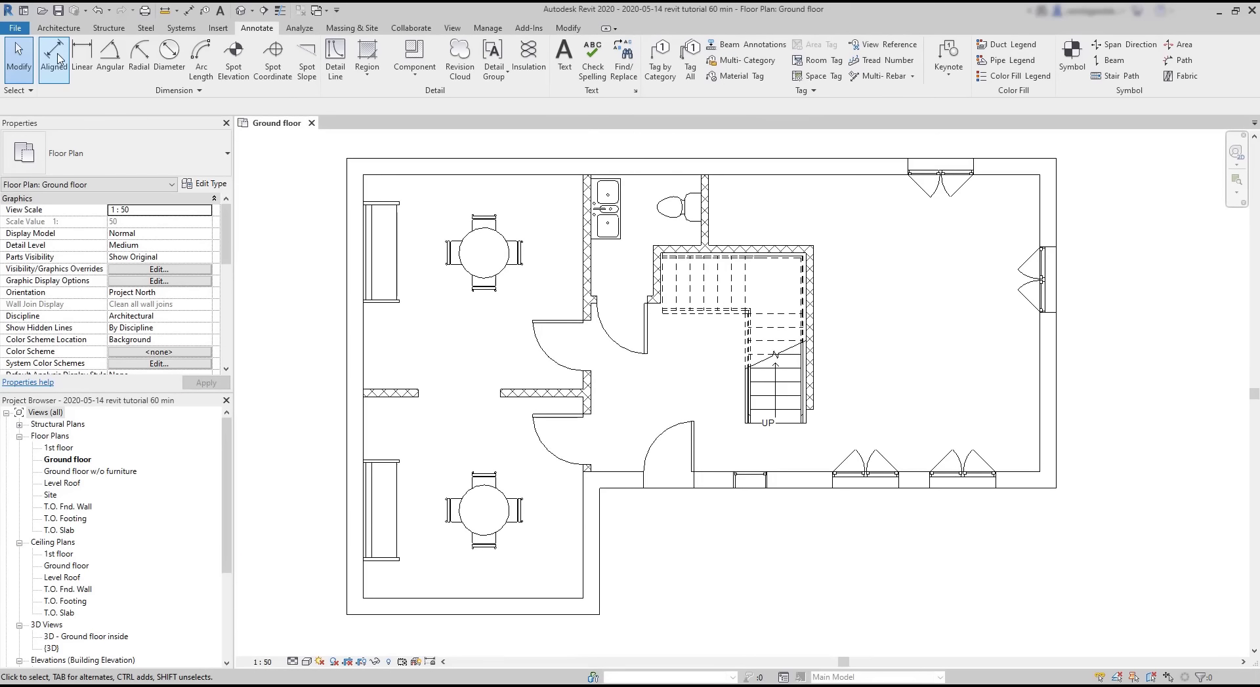
Step: Start the Aligned dimension command with picking set to Individual References
{"action": "left_click", "coordinate": [61, 59]}
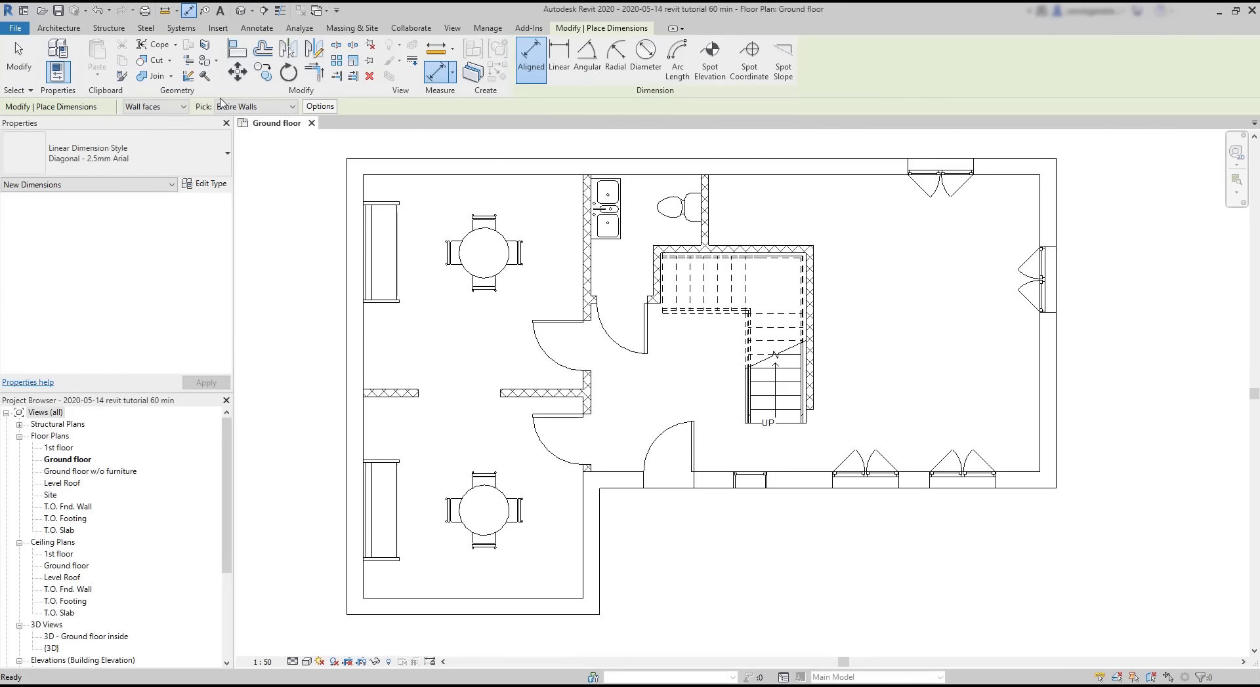
{"action": "left_click", "coordinate": [238, 107]}
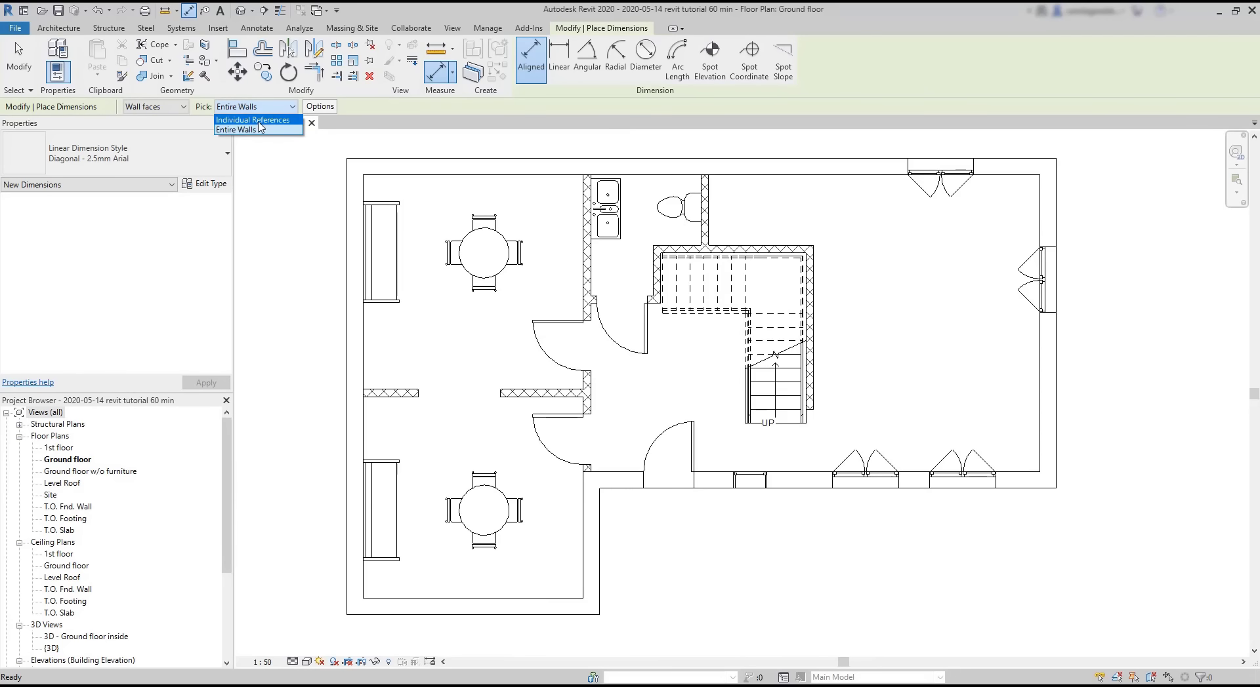
{"action": "left_click", "coordinate": [259, 126]}
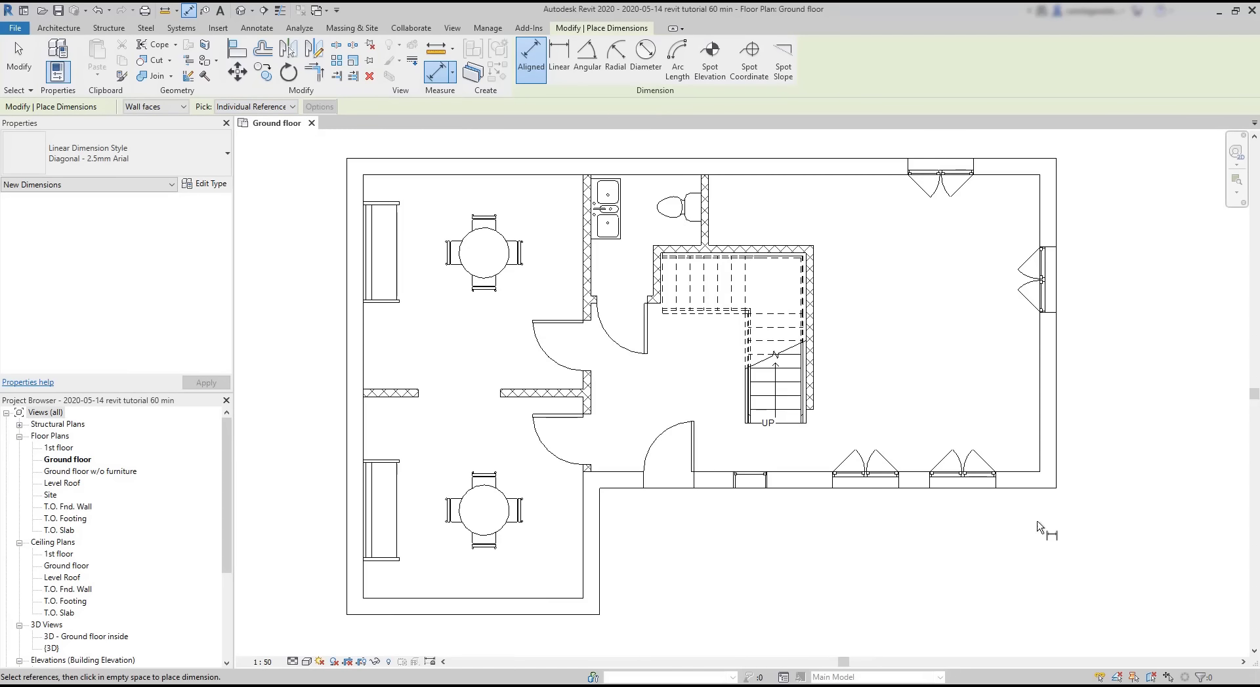
Step: Try a single aligned dimension from the right exterior wall's outer face to the nearest window edge on the lower wall, then discard it
{"action": "left_click", "coordinate": [1057, 489]}
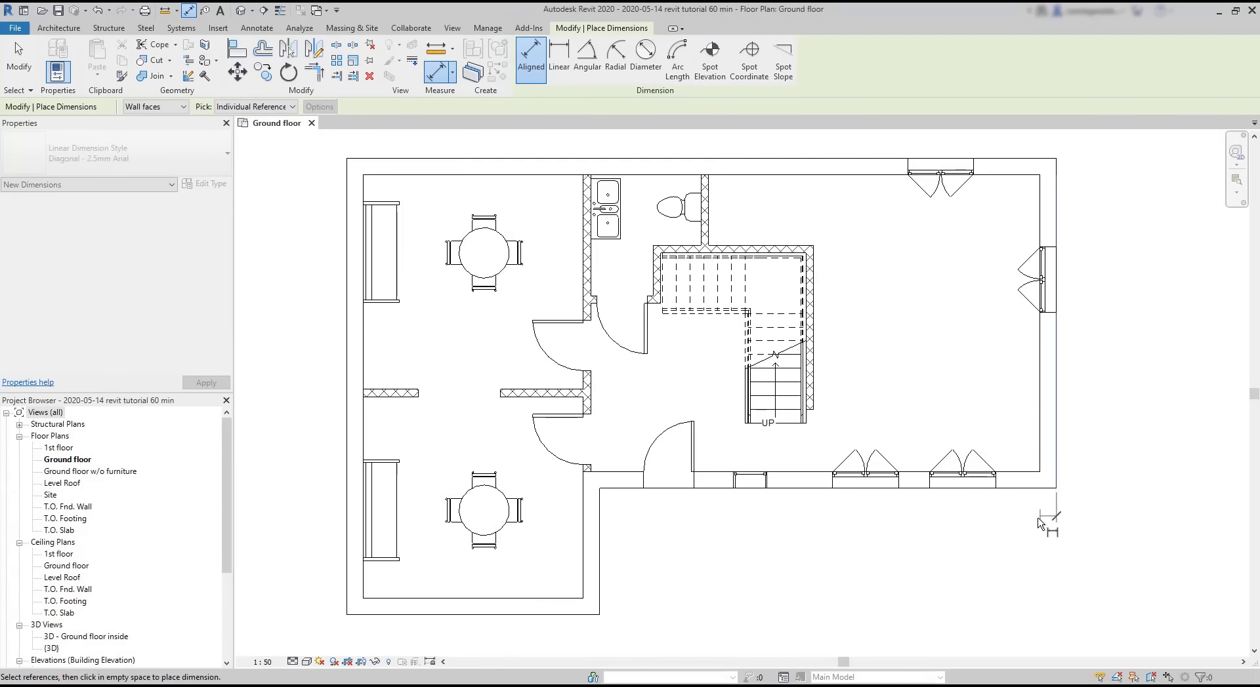
{"action": "left_click", "coordinate": [996, 491]}
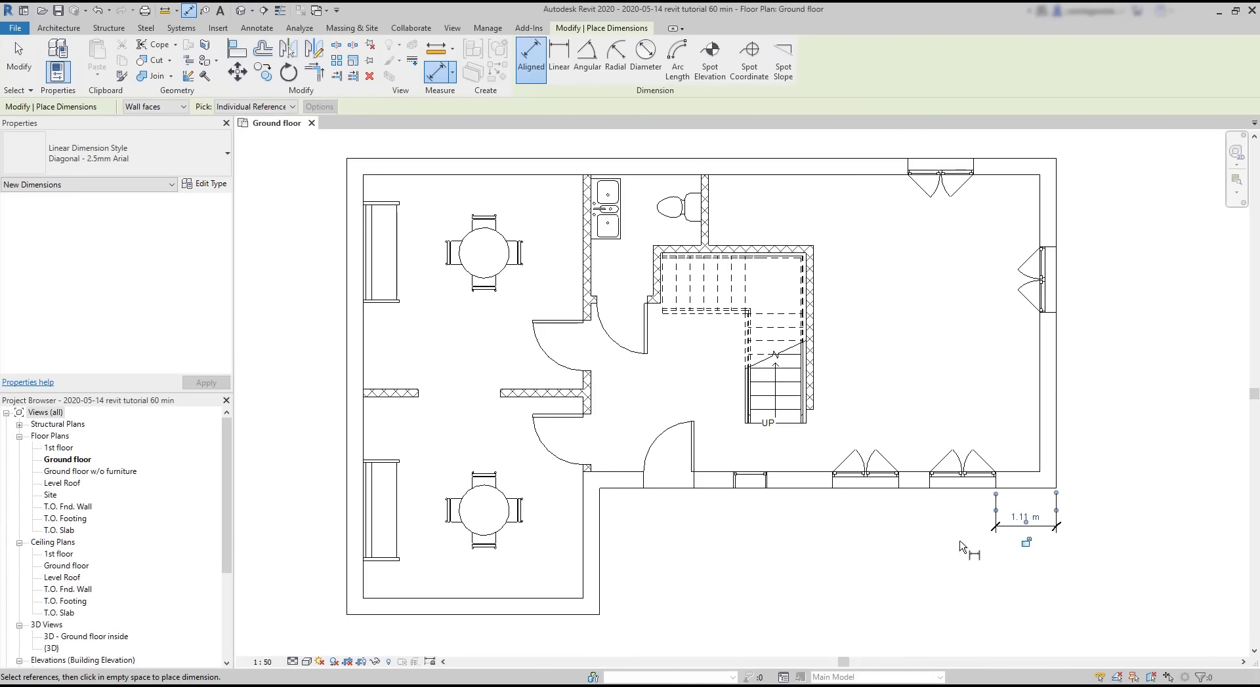
{"action": "key", "text": "Escape"}
Step: Begin an aligned dimension string on the lower wall, picking the right exterior wall's outer face and both edges of each double window
{"action": "left_click", "coordinate": [1057, 498]}
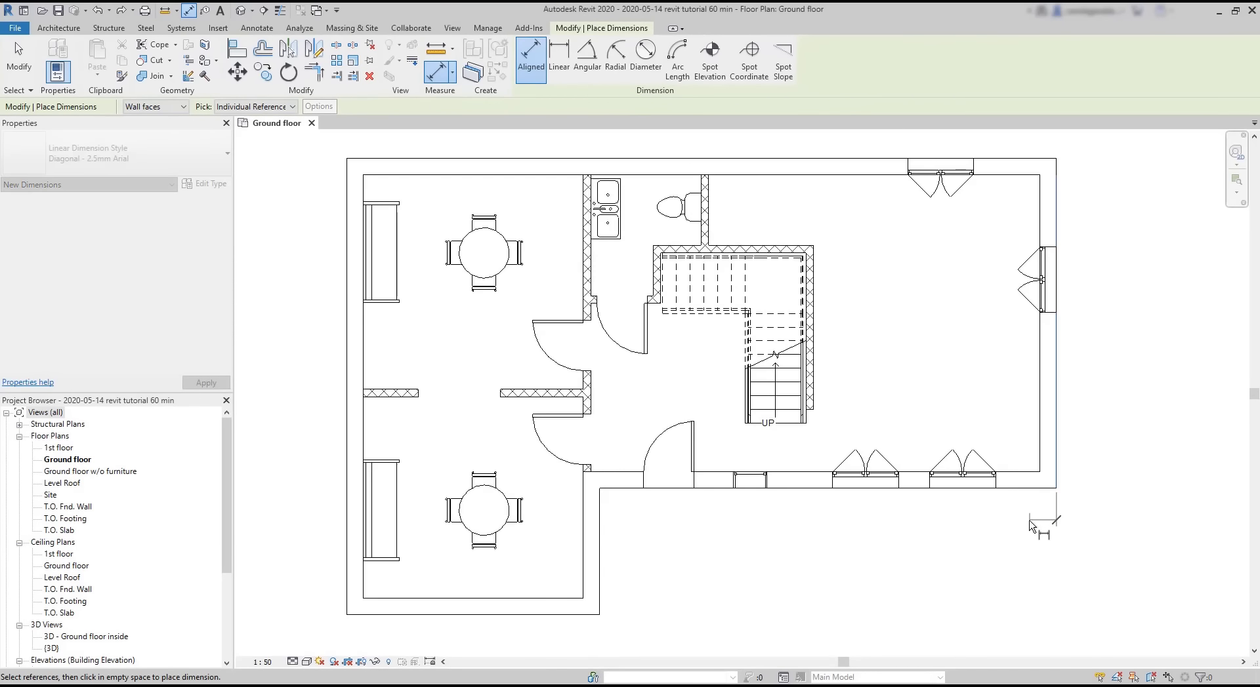
{"action": "left_click", "coordinate": [995, 482]}
{"action": "left_click", "coordinate": [932, 492]}
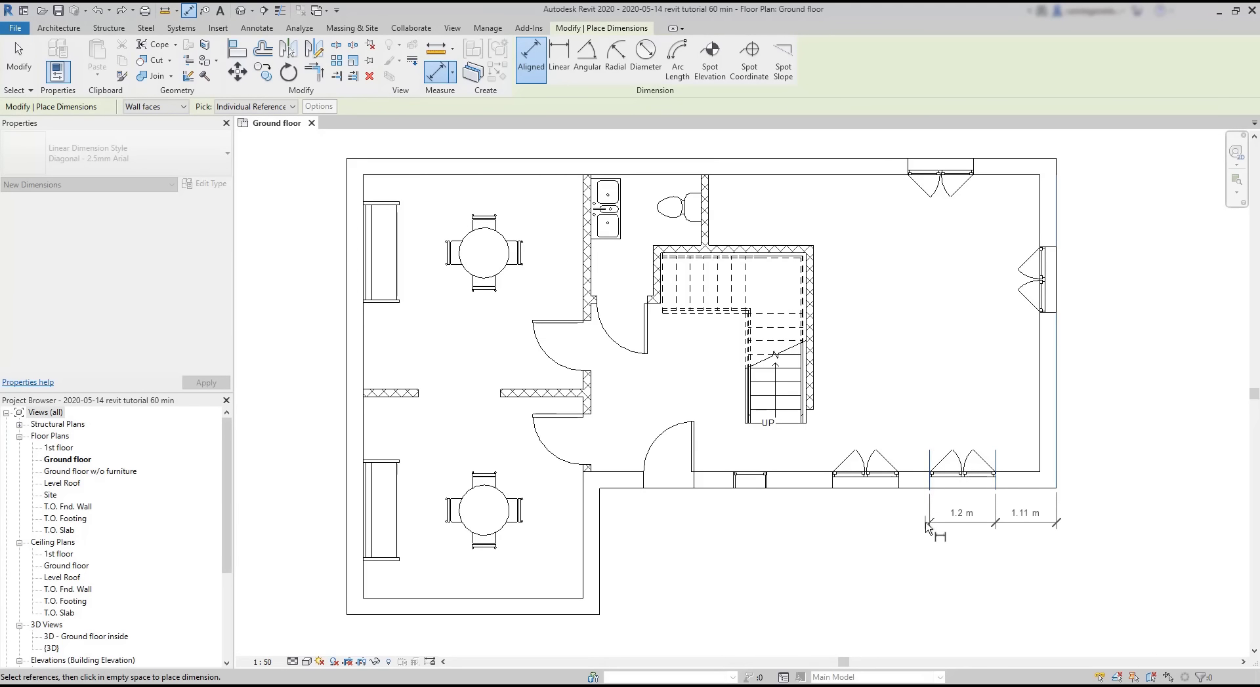
{"action": "left_click", "coordinate": [898, 489]}
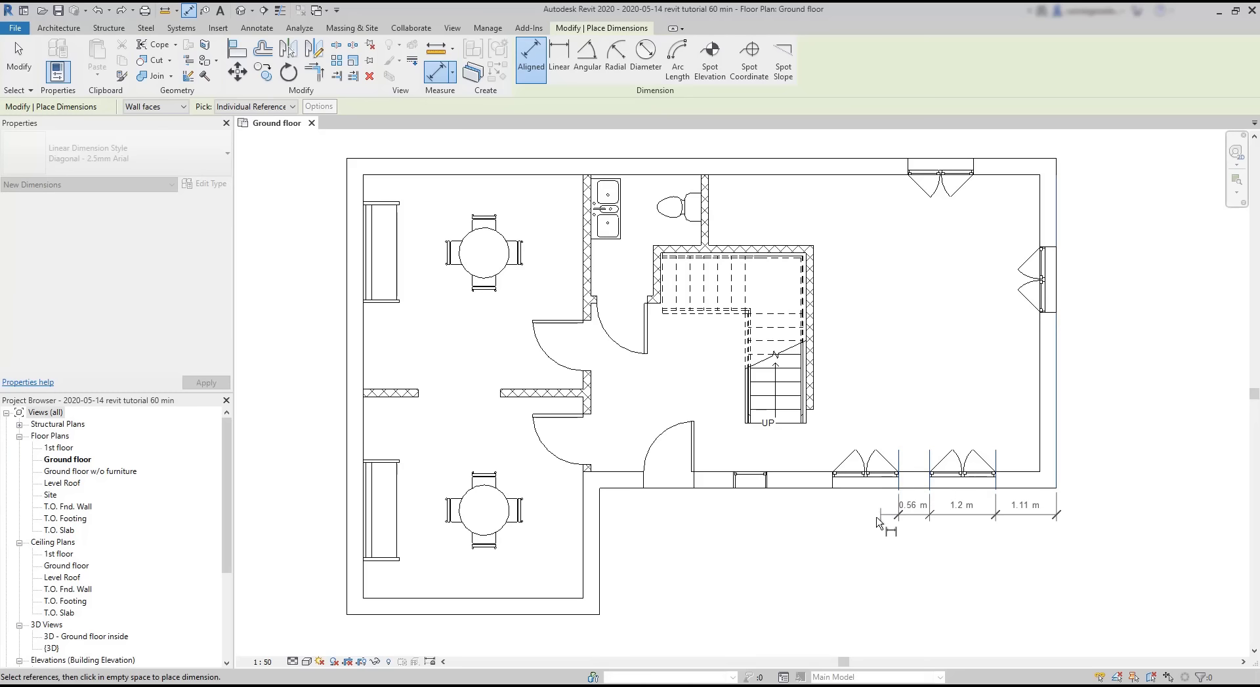
{"action": "left_click", "coordinate": [832, 489]}
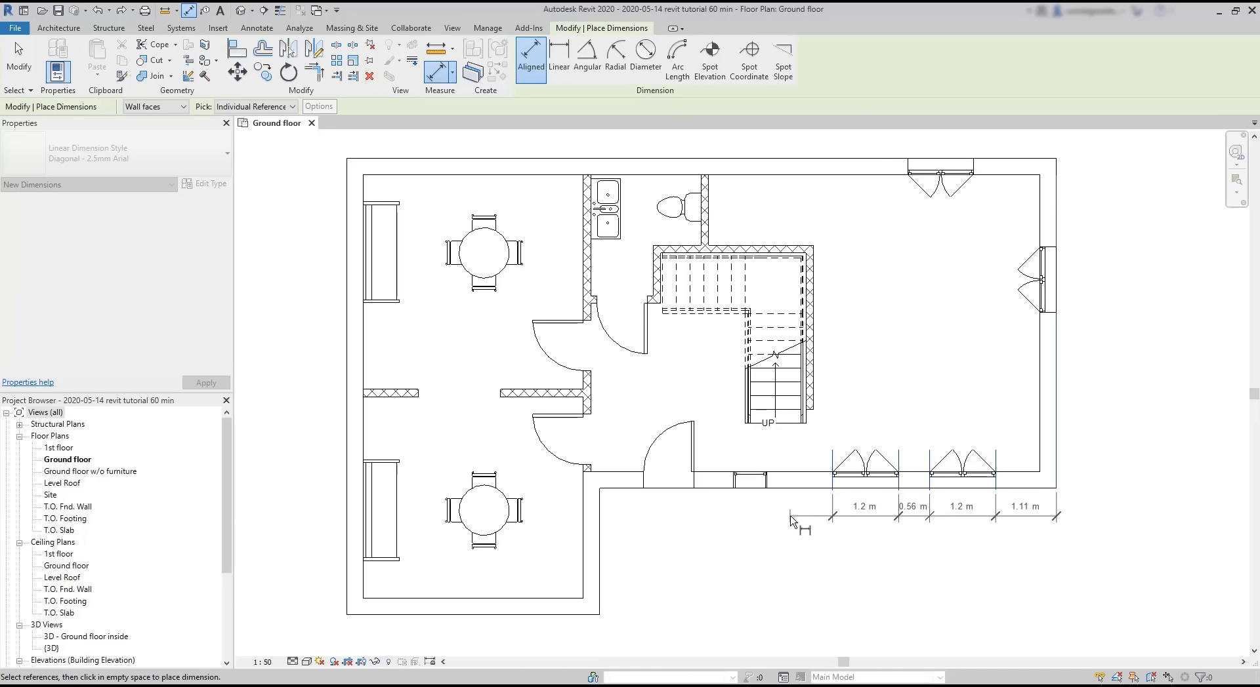
Step: Extend the aligned string to the entrance door's right edge, excluding the left double window's edges, and place it below the lower wall
{"action": "key", "text": "Escape"}
{"action": "key", "text": "Escape"}
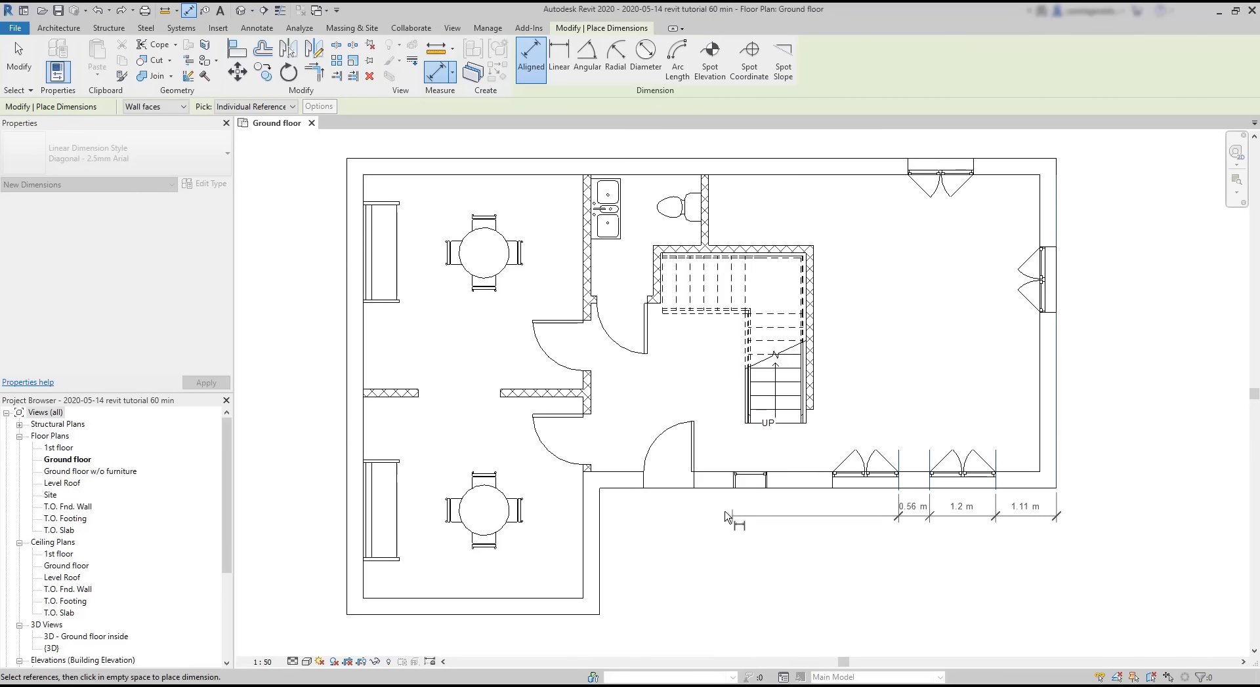
{"action": "left_click", "coordinate": [694, 484]}
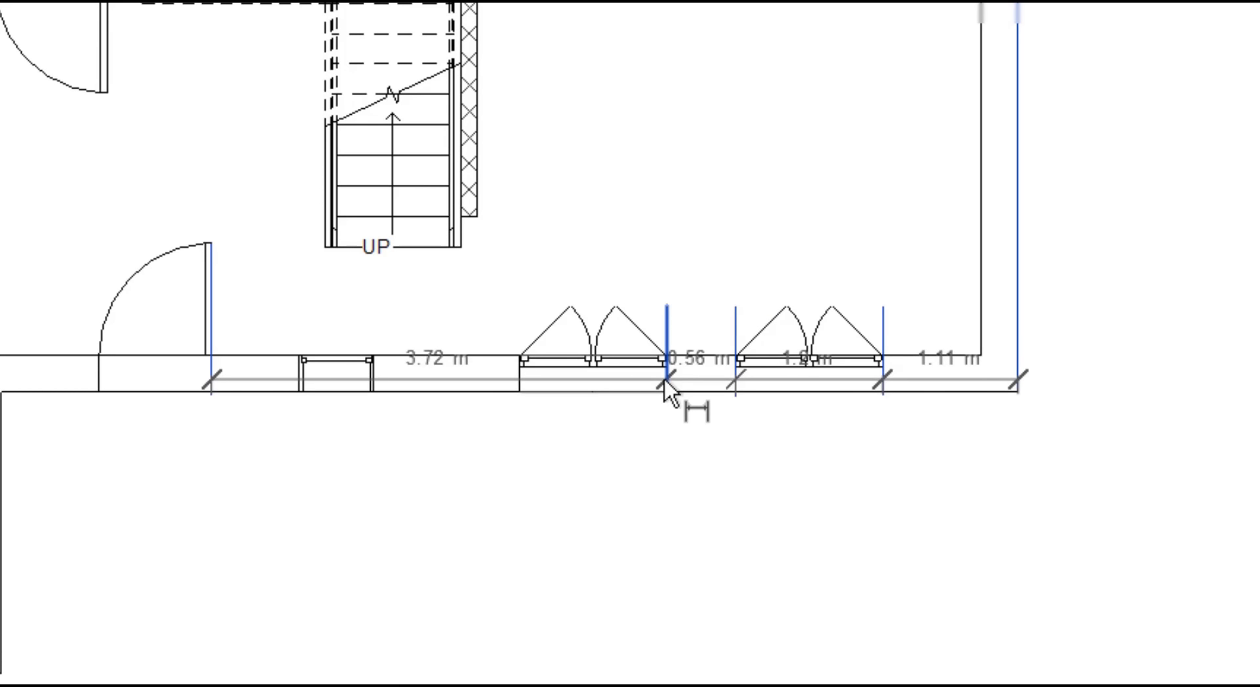
{"action": "left_click", "coordinate": [664, 380]}
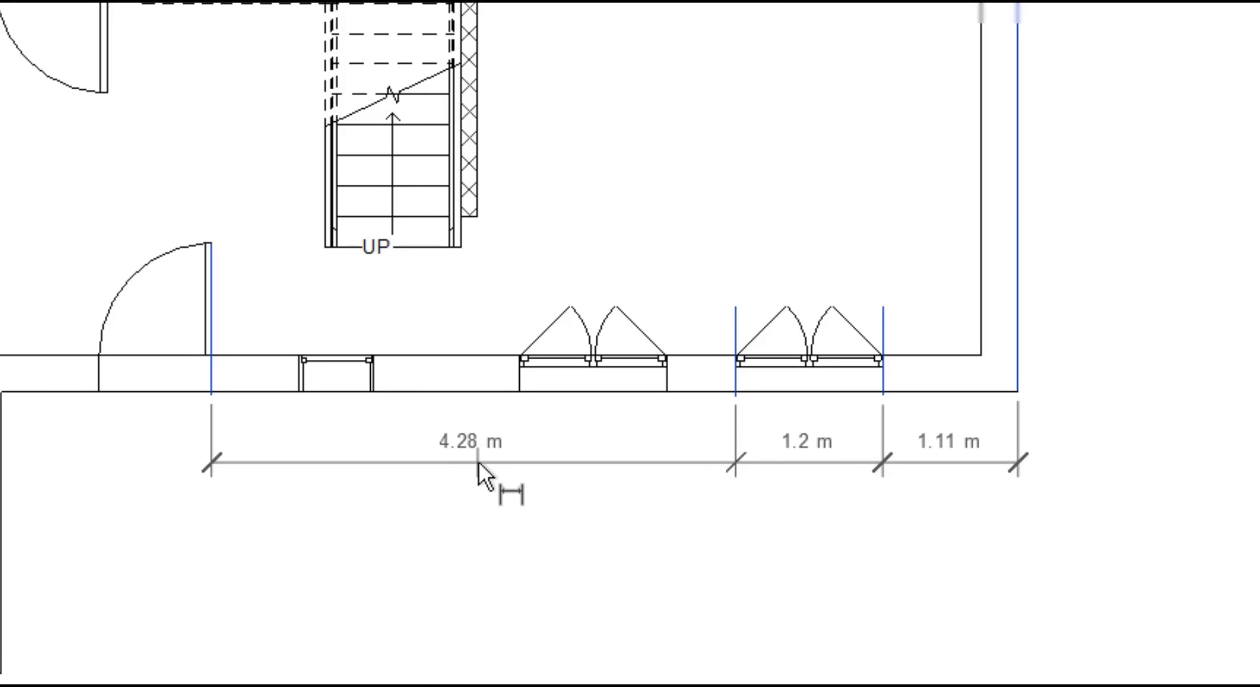
{"action": "left_click", "coordinate": [479, 464]}
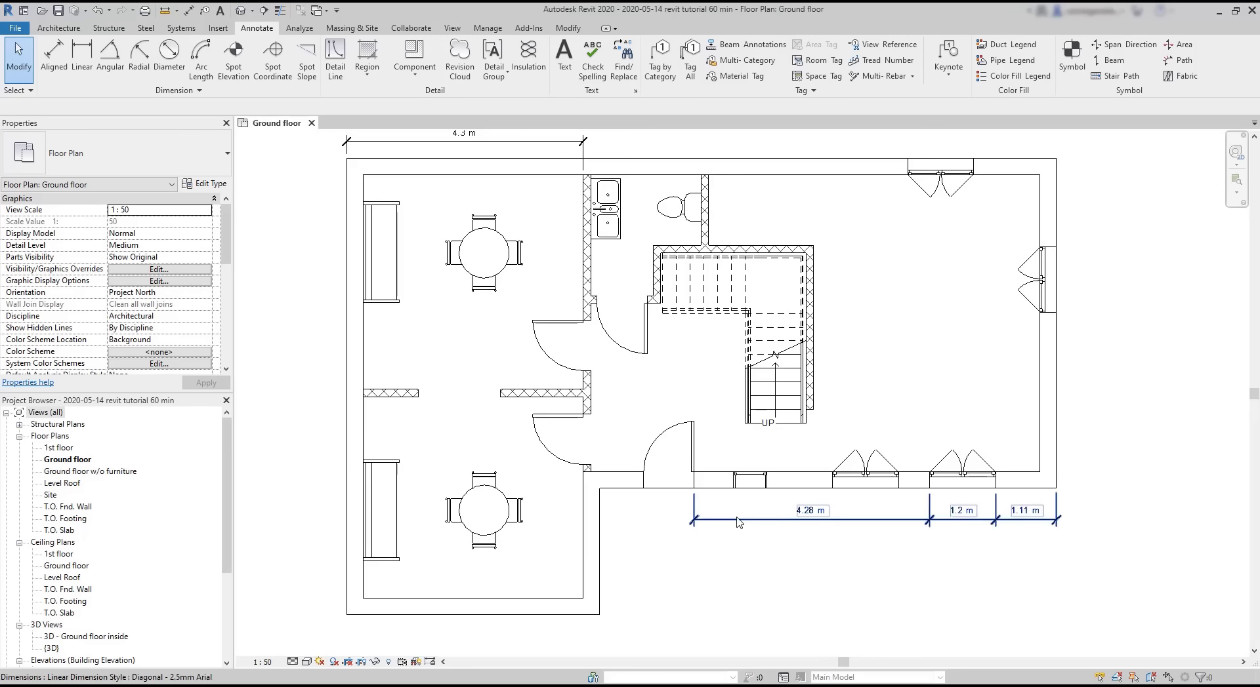
Step: Edit the lower string's witness lines to add the door's left edge, trying the small fixed window's edge as a reference and removing it again
{"action": "left_click", "coordinate": [724, 543]}
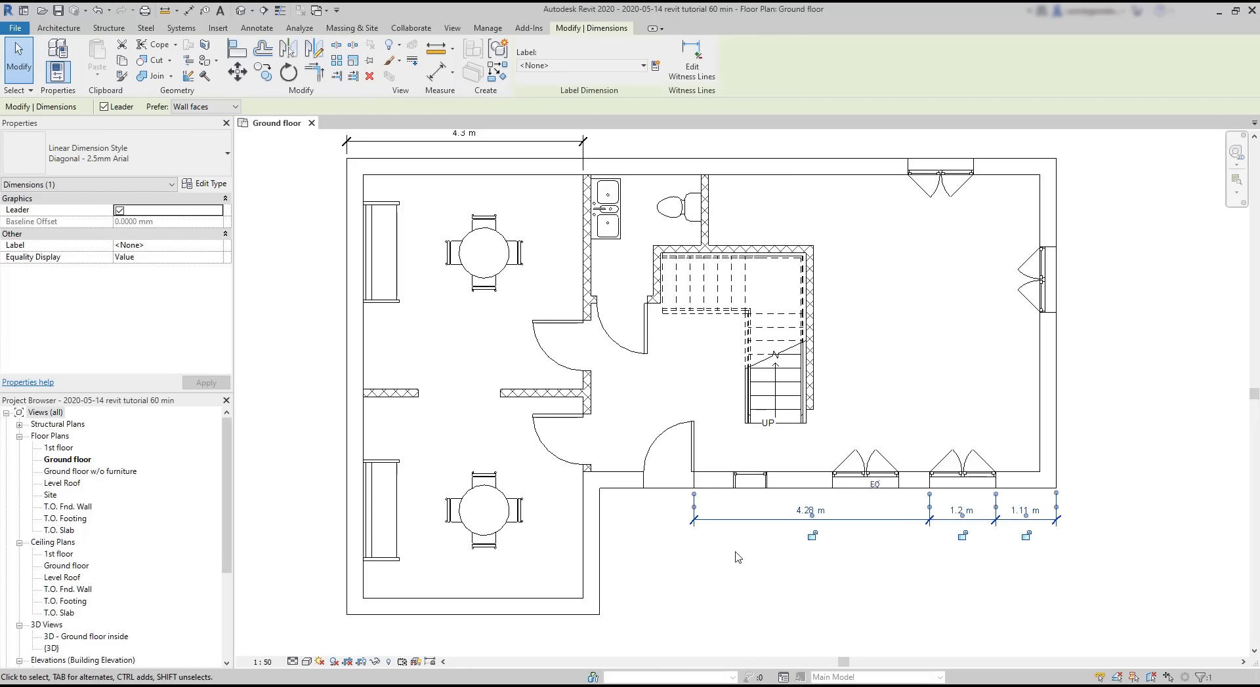
{"action": "left_click", "coordinate": [699, 66]}
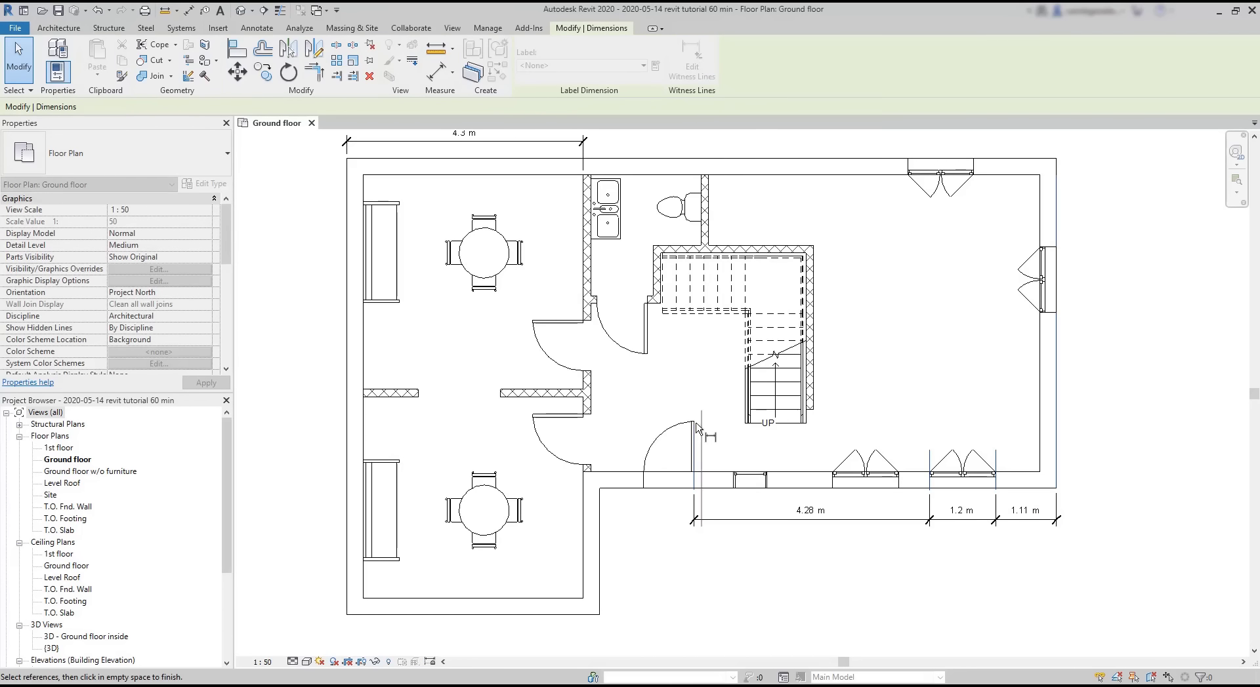
{"action": "left_click", "coordinate": [645, 485]}
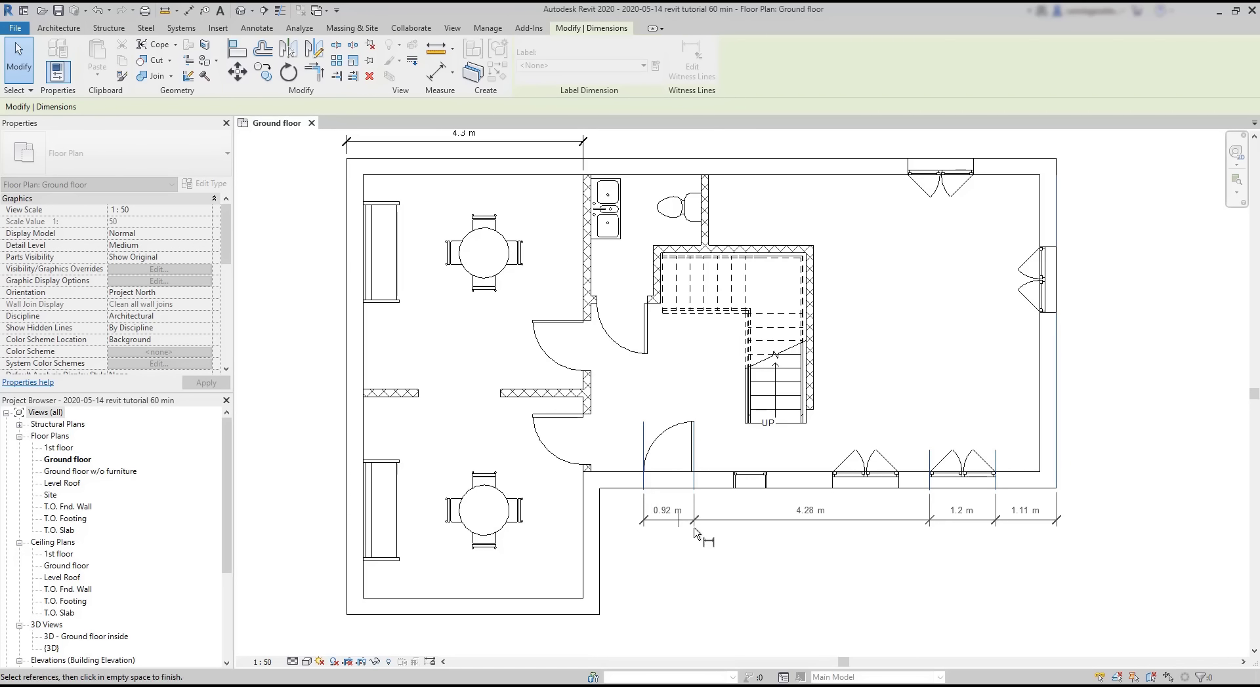
{"action": "left_click", "coordinate": [735, 487]}
{"action": "middle_click_drag", "start_coordinate": [742, 569], "coordinate": [612, 523]}
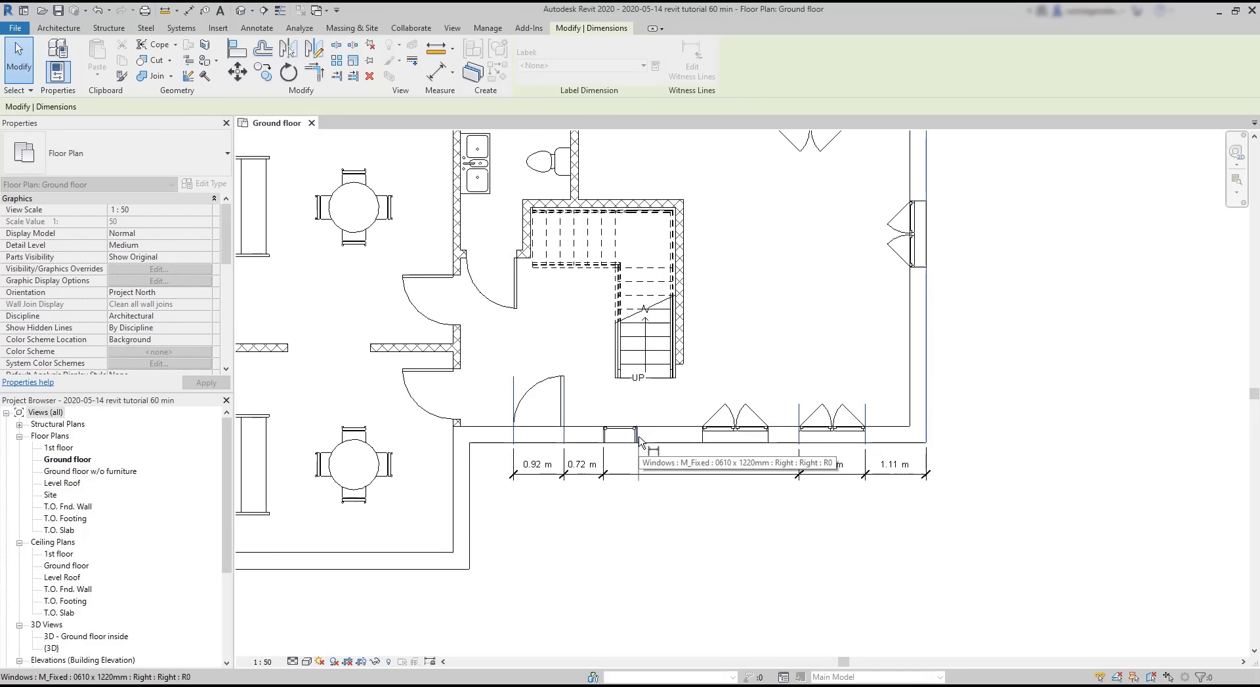
{"action": "left_click", "coordinate": [604, 442]}
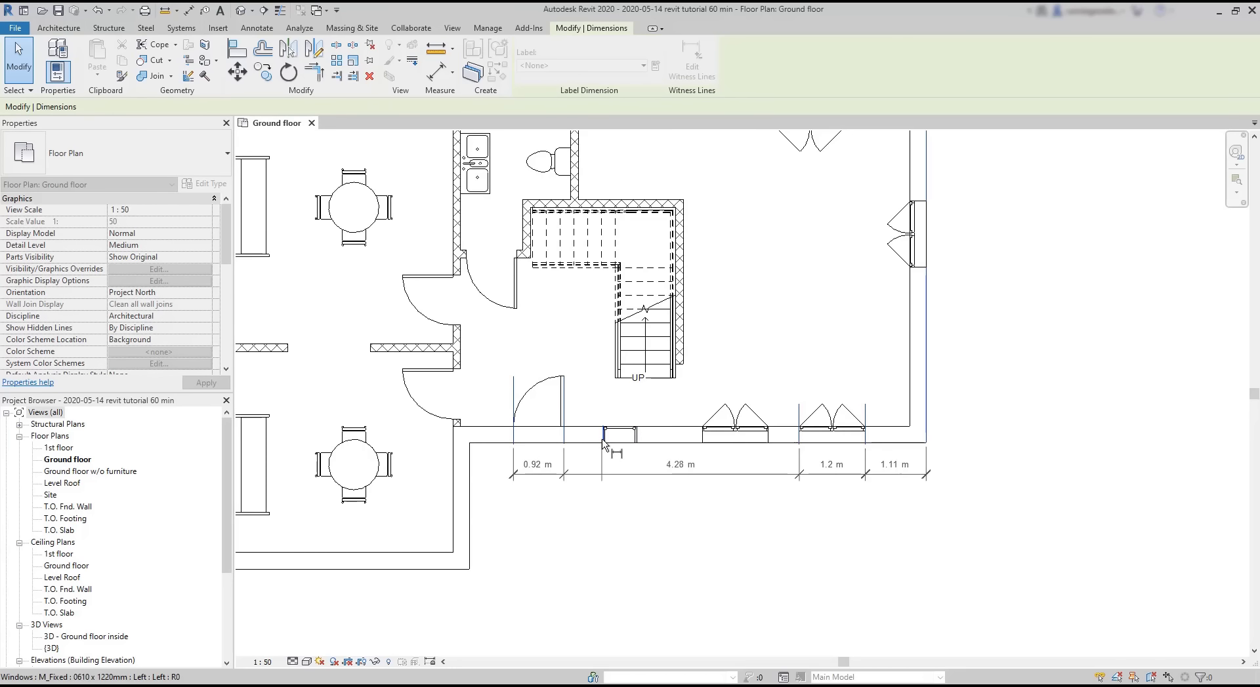
{"action": "left_click", "coordinate": [700, 521]}
{"action": "key", "text": "Escape"}
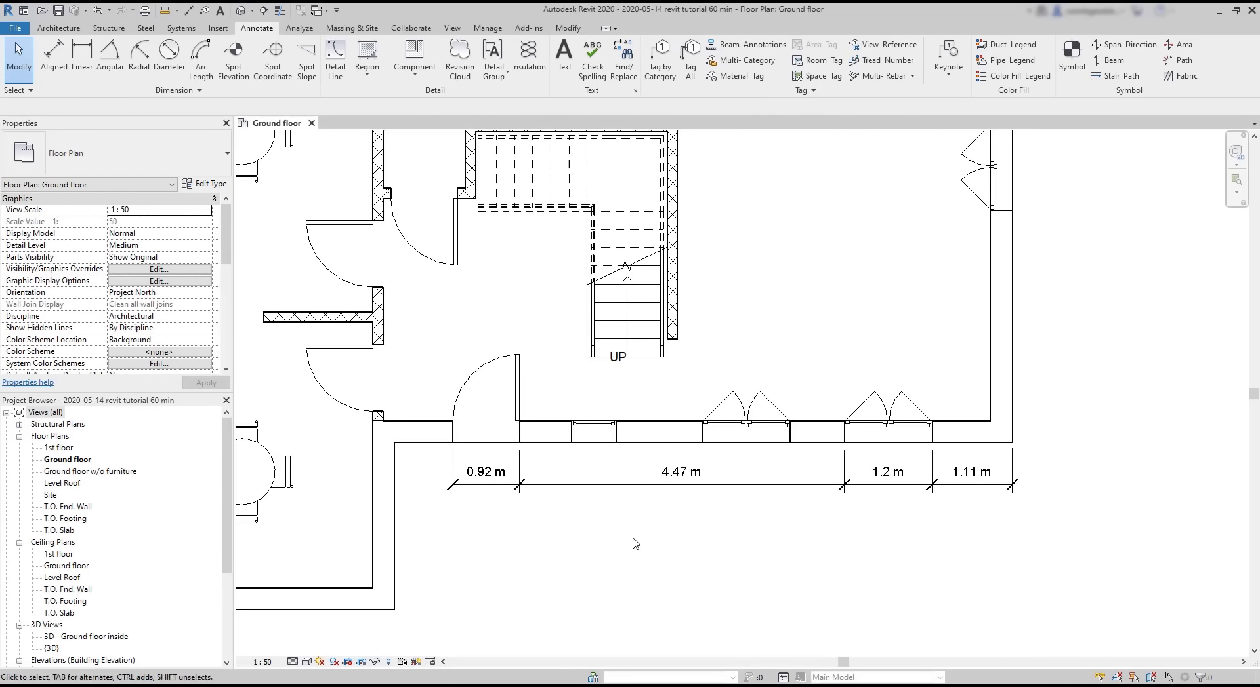
Step: Lock the dimension between the right exterior wall and its nearest lower-wall window, and set that wall's distance from the stair wall to 5 m
{"action": "left_click", "coordinate": [707, 489]}
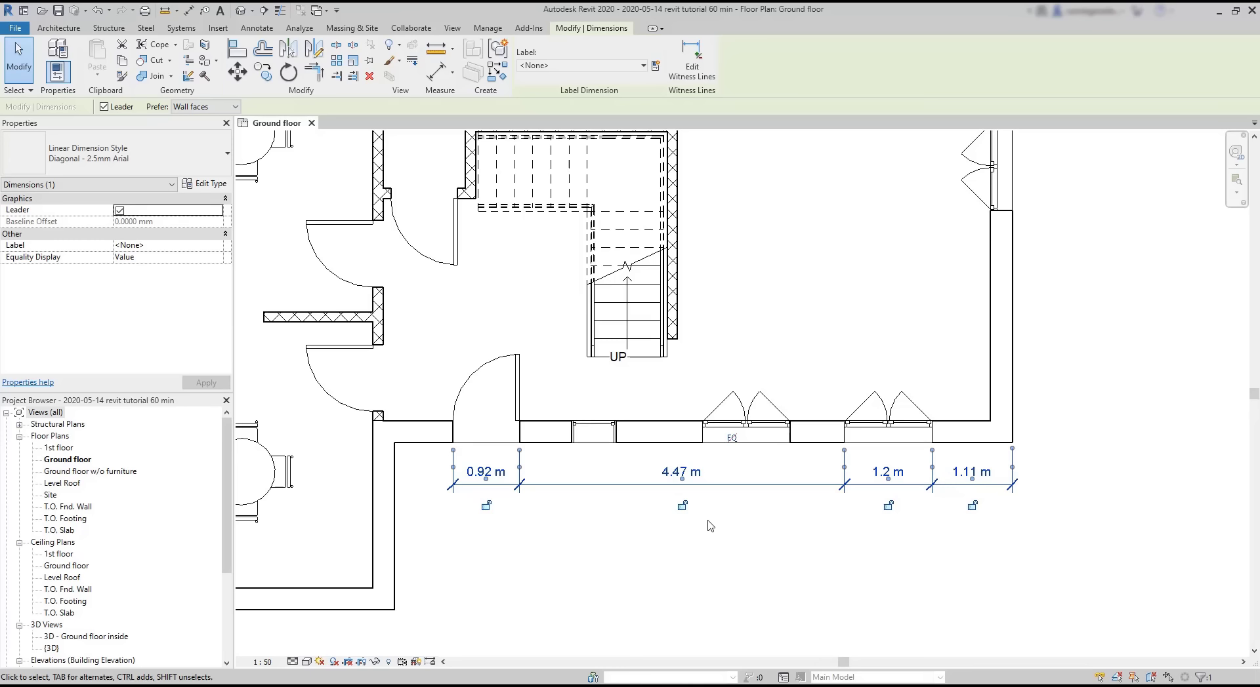
{"action": "left_click", "coordinate": [973, 506]}
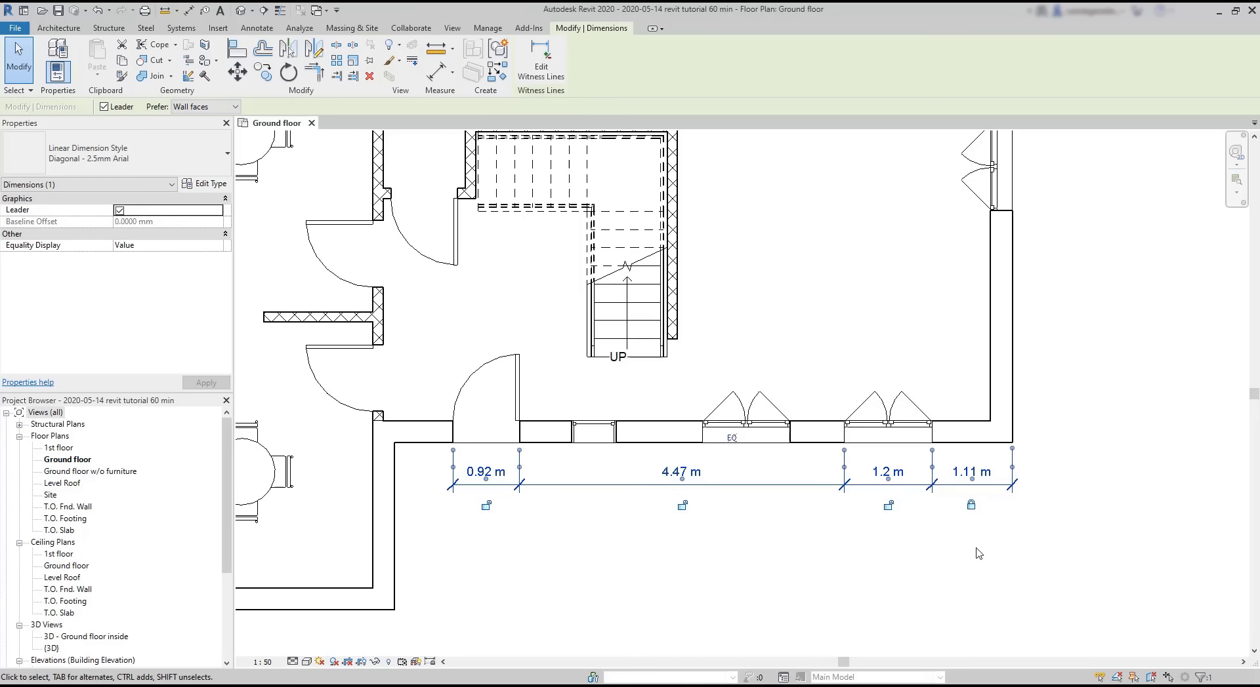
{"action": "left_click", "coordinate": [1006, 389]}
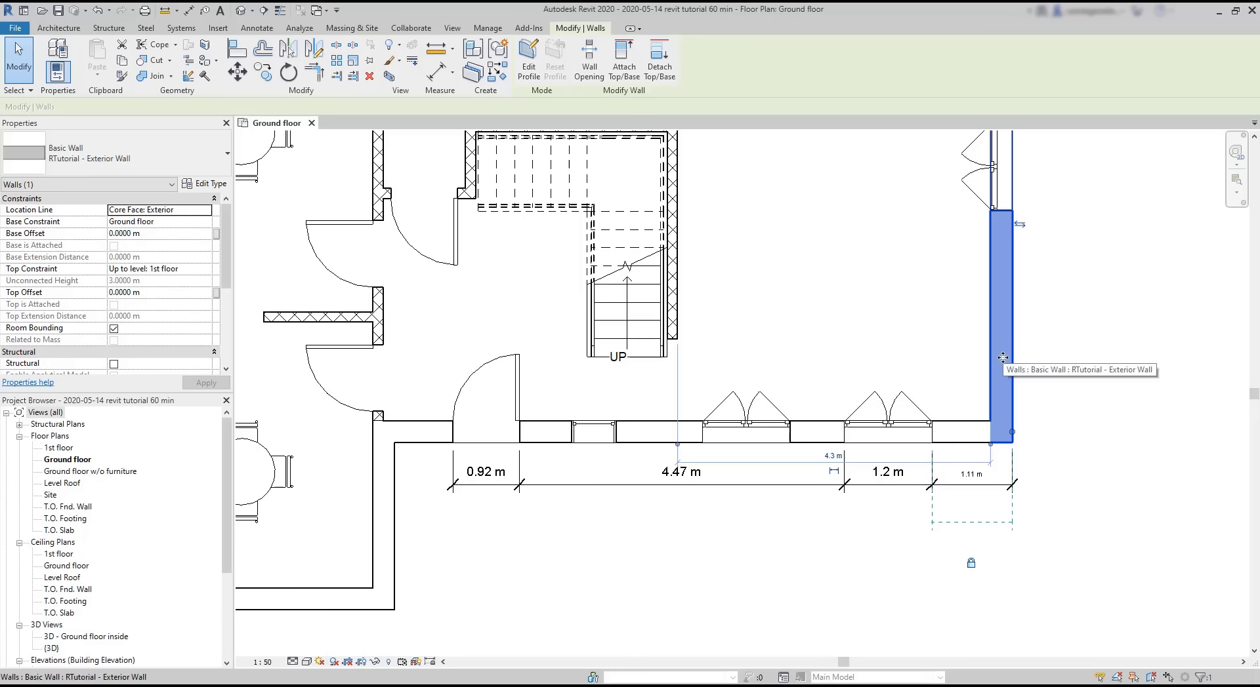
{"action": "left_click_drag", "start_coordinate": [1002, 358], "coordinate": [1152, 362]}
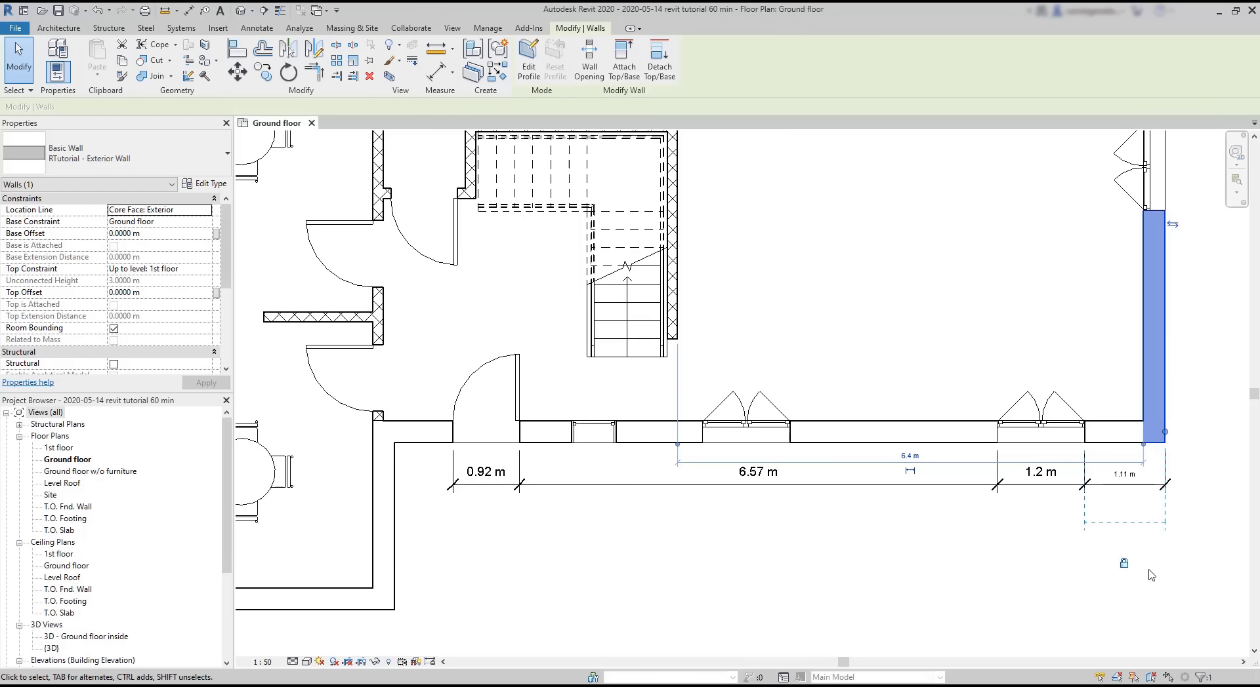
{"action": "left_click", "coordinate": [910, 456]}
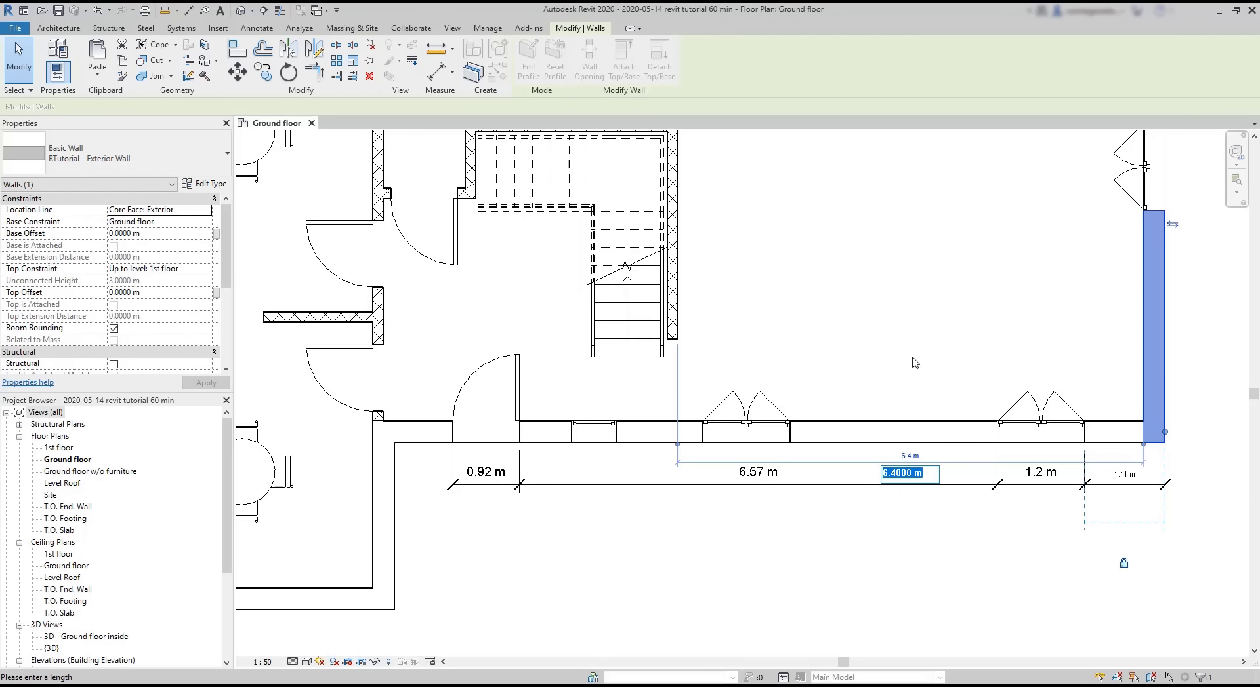
{"action": "type", "text": "5"}
{"action": "key", "text": "Return"}
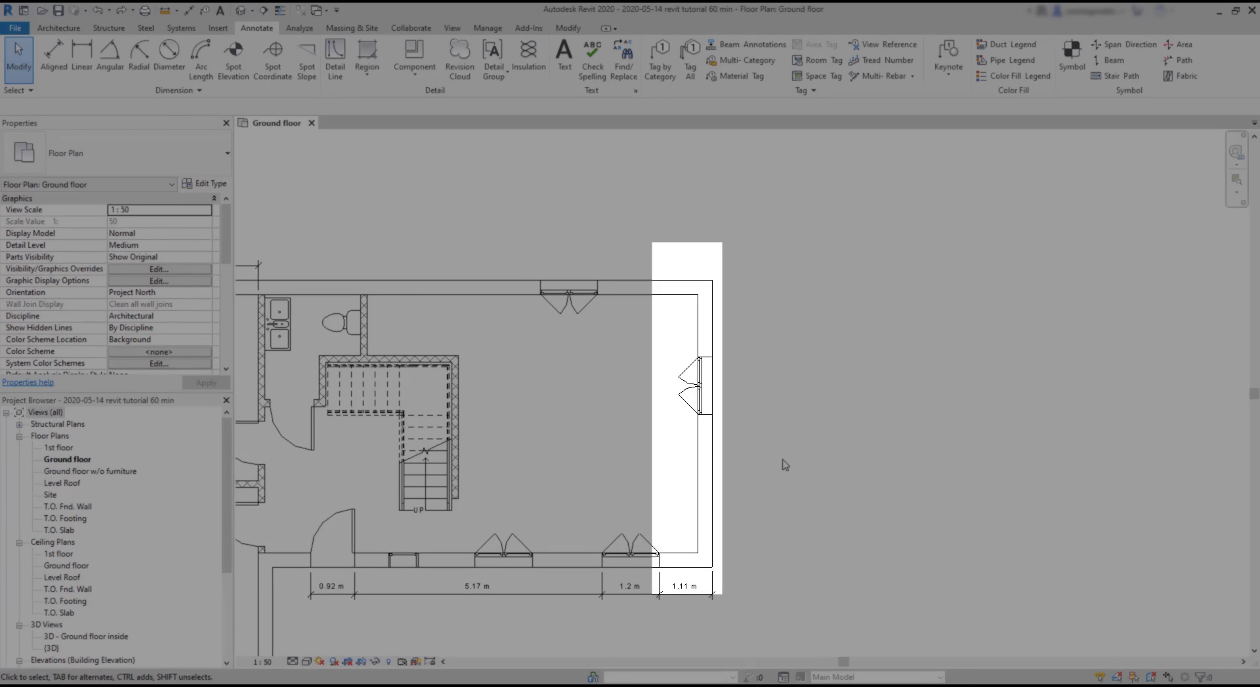
Step: Copy the right exterior wall's double window about 2 m down along the same wall
{"action": "left_click", "coordinate": [569, 28]}
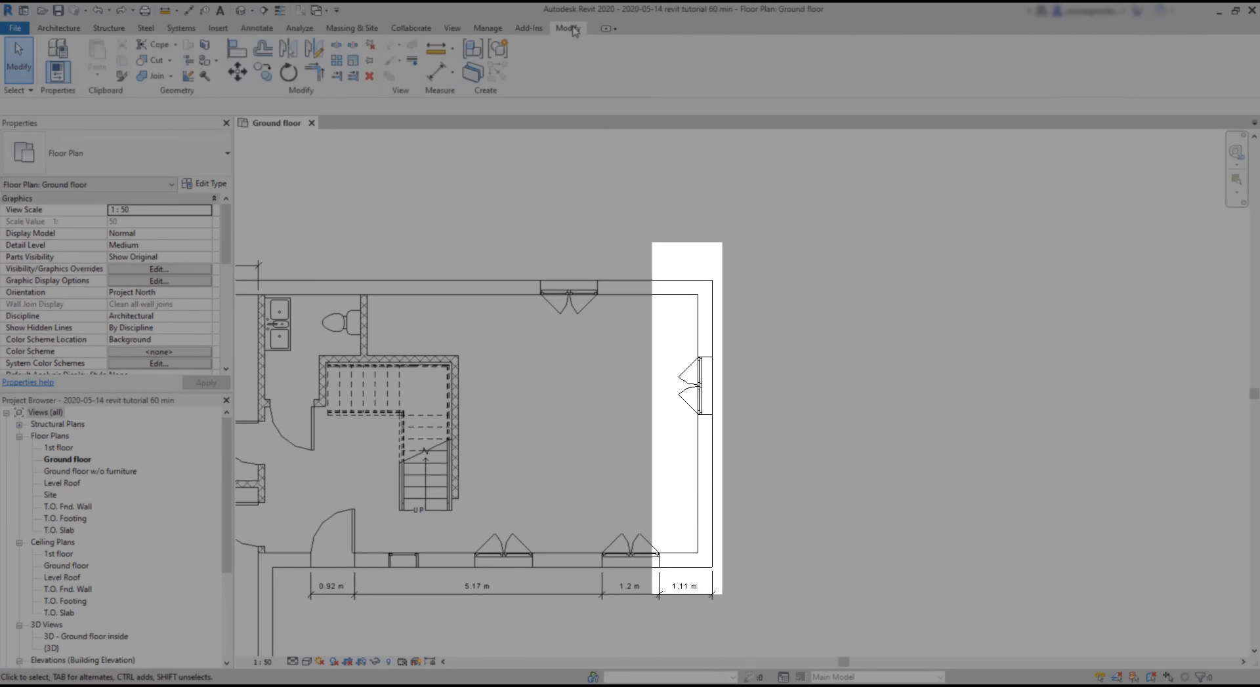
{"action": "left_click", "coordinate": [263, 73]}
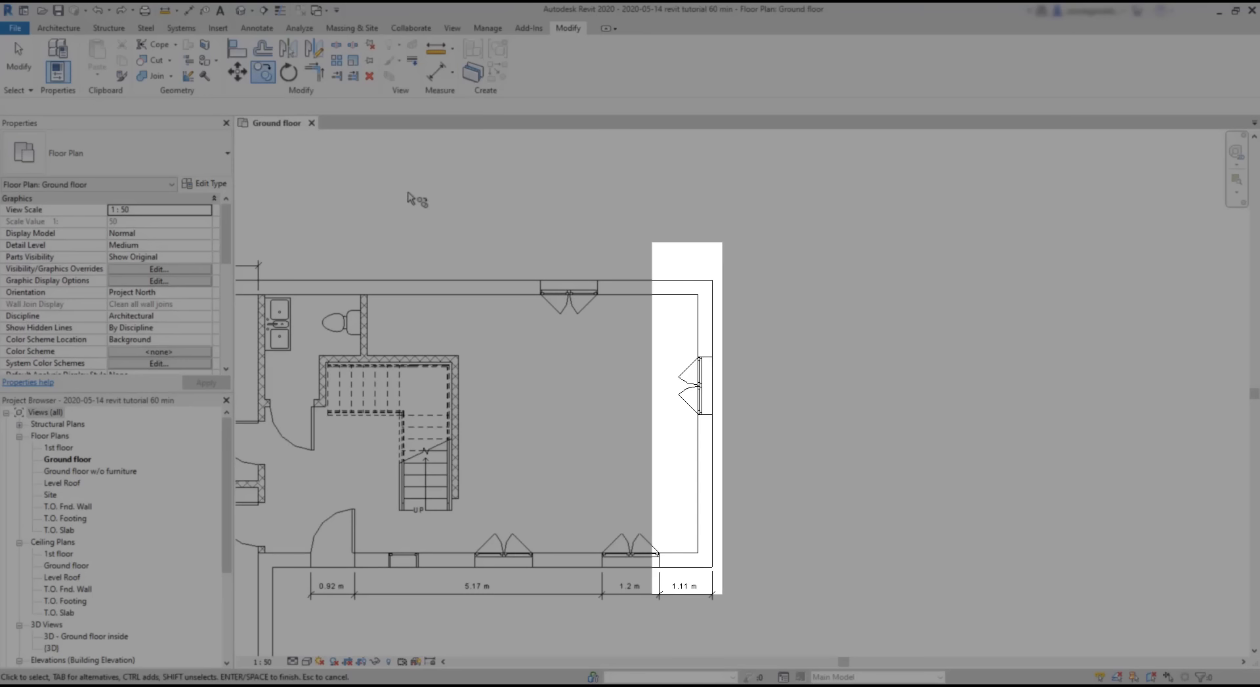
{"action": "left_click", "coordinate": [707, 411]}
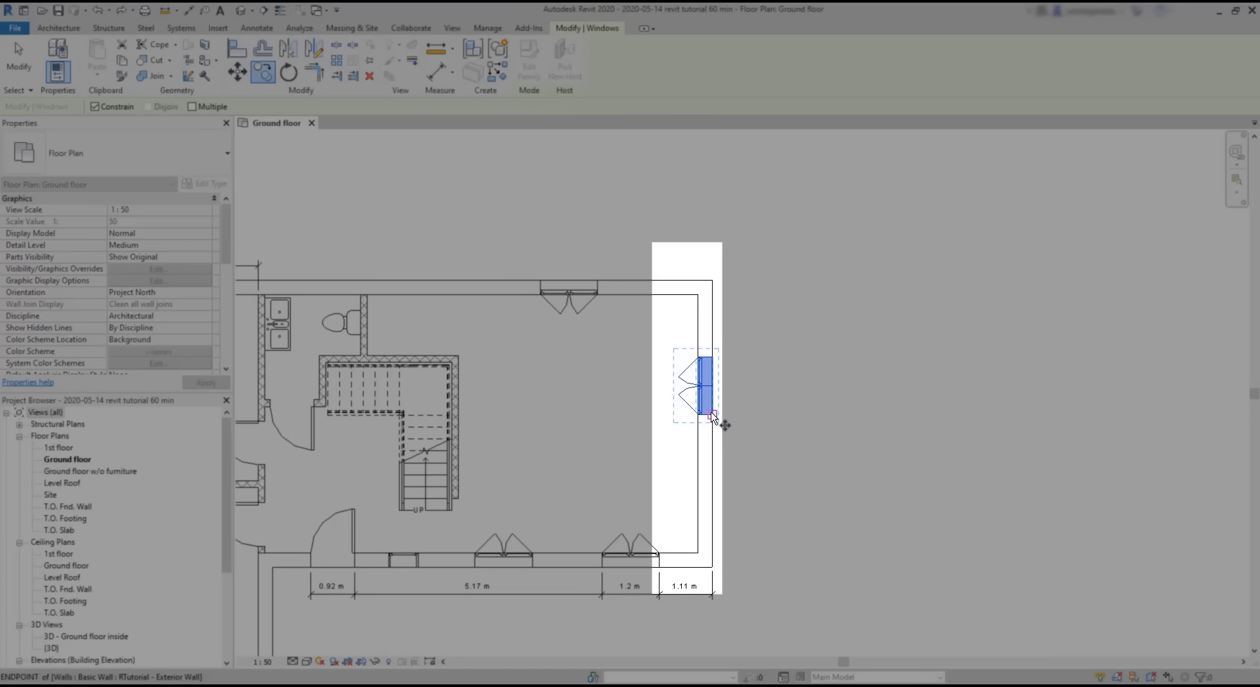
{"action": "left_click", "coordinate": [713, 415]}
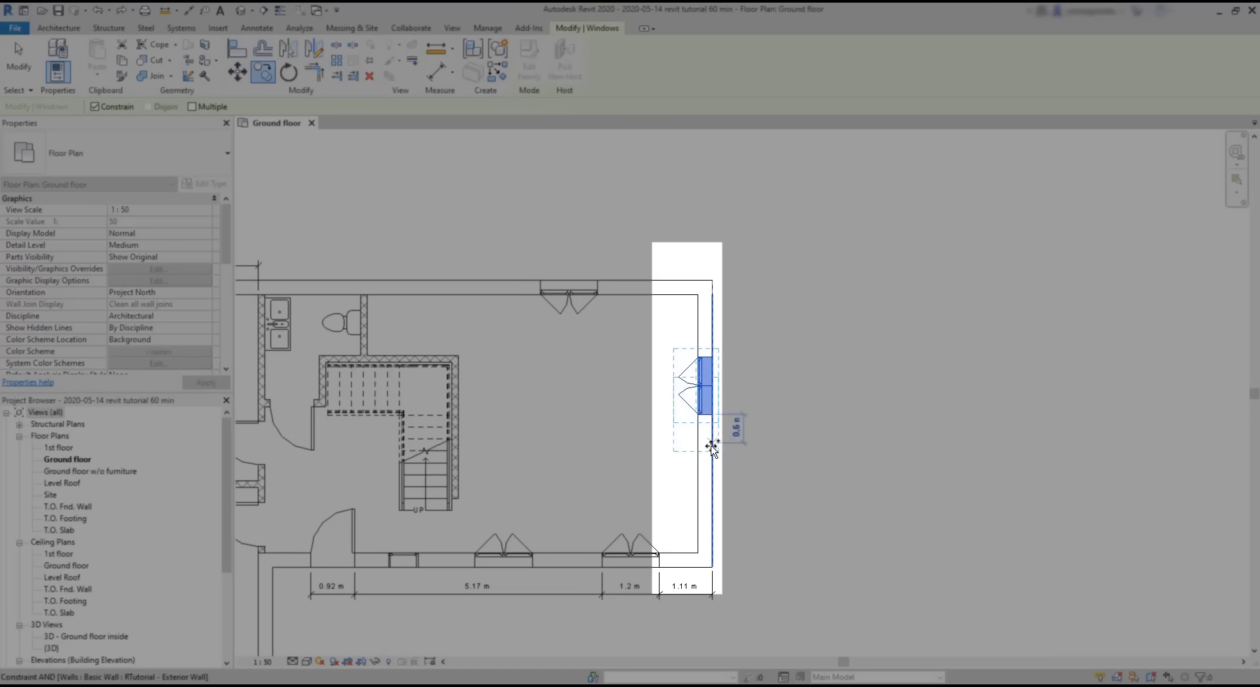
{"action": "left_click", "coordinate": [710, 511]}
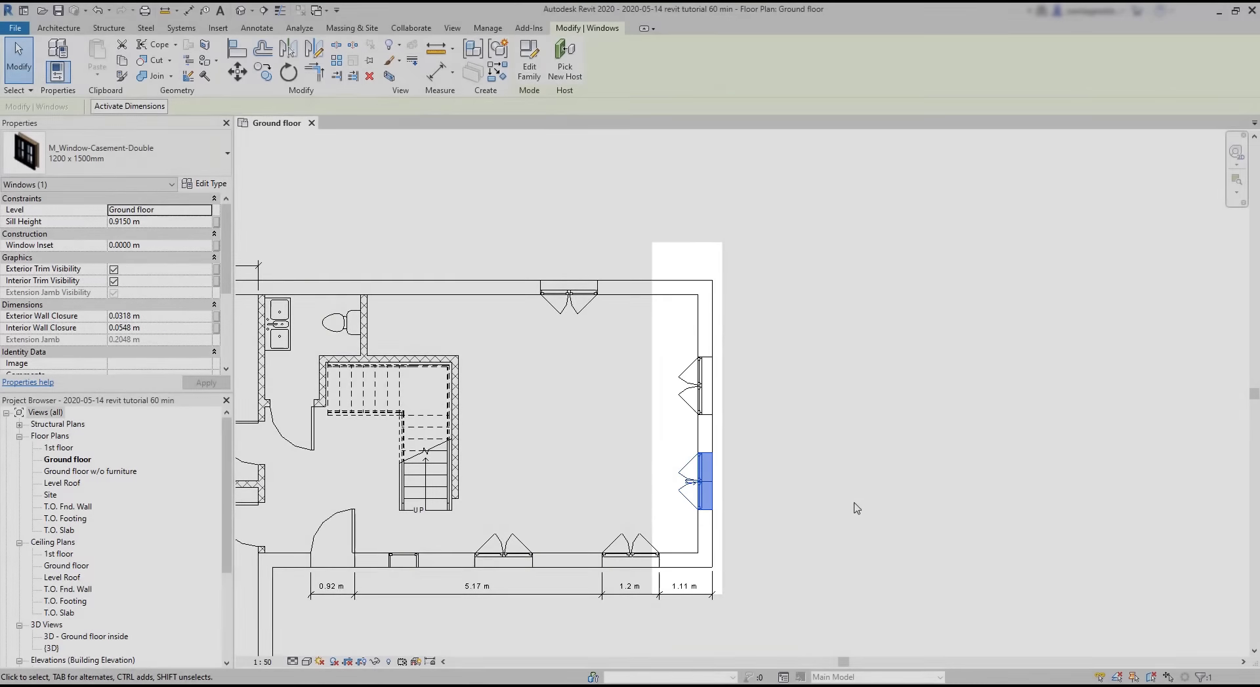
{"action": "left_click", "coordinate": [854, 501]}
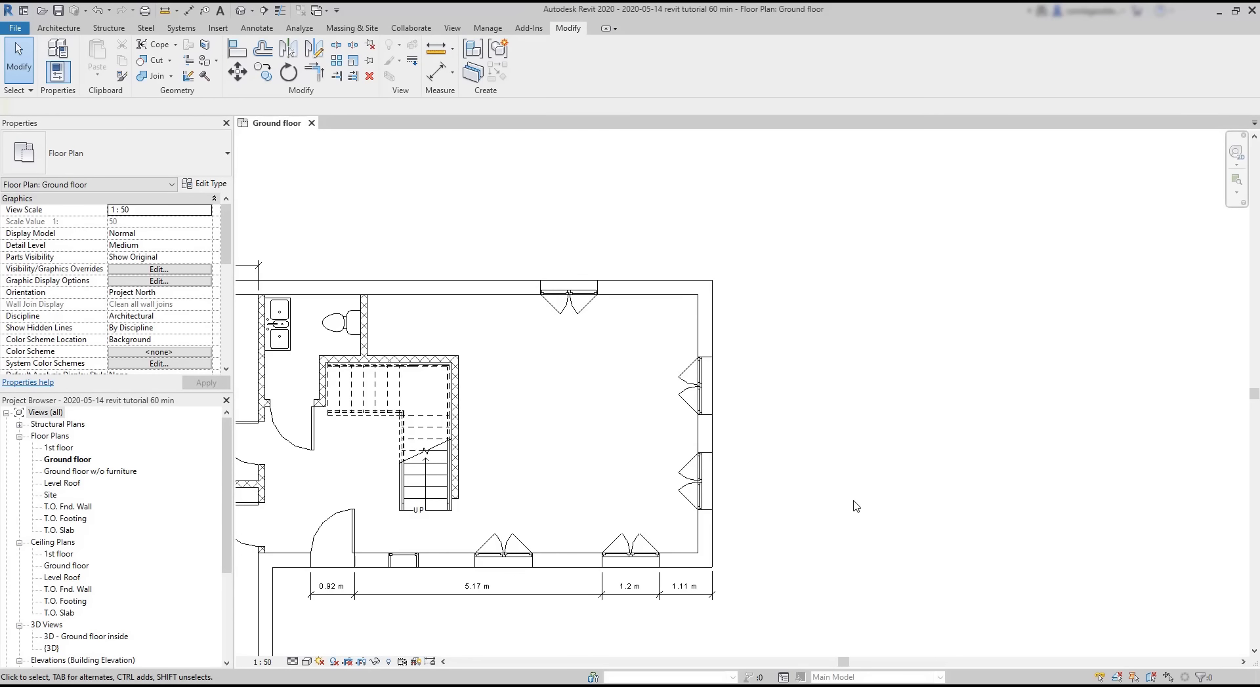
Step: Start an Aligned dimension that picks Entire Walls, with the automatic opening references set to Centers
{"action": "left_click", "coordinate": [254, 30]}
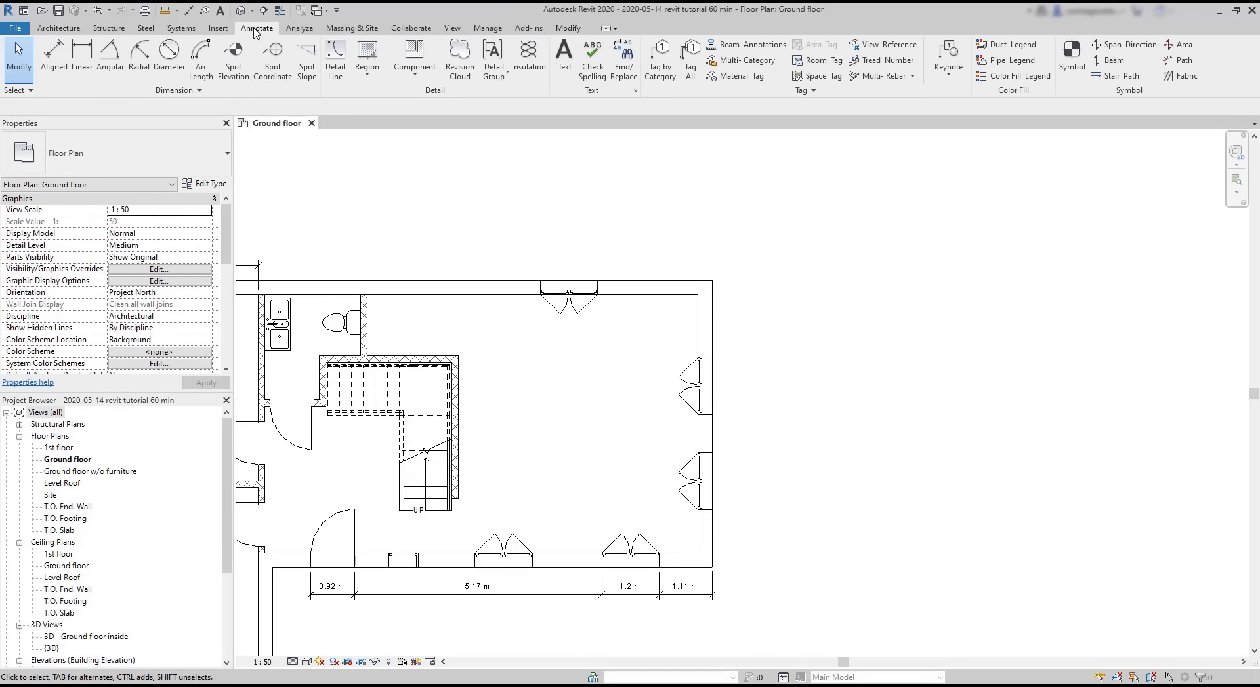
{"action": "left_click", "coordinate": [59, 58]}
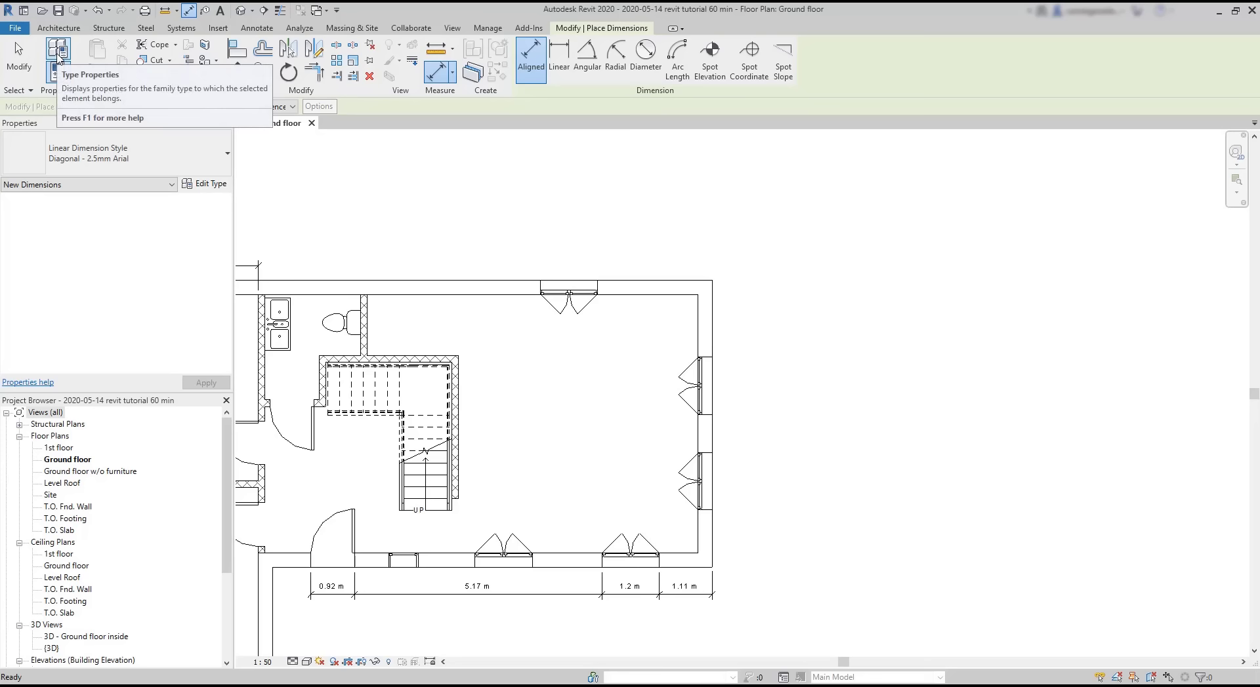
{"action": "left_click", "coordinate": [290, 106]}
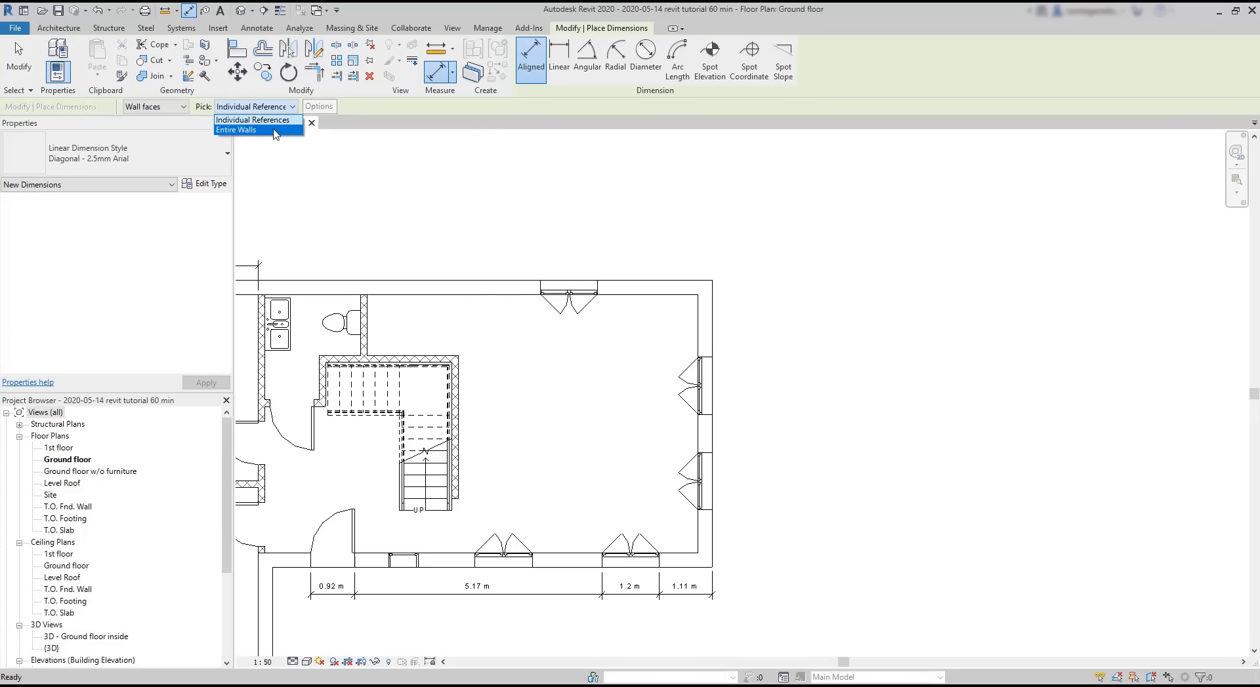
{"action": "left_click", "coordinate": [274, 130]}
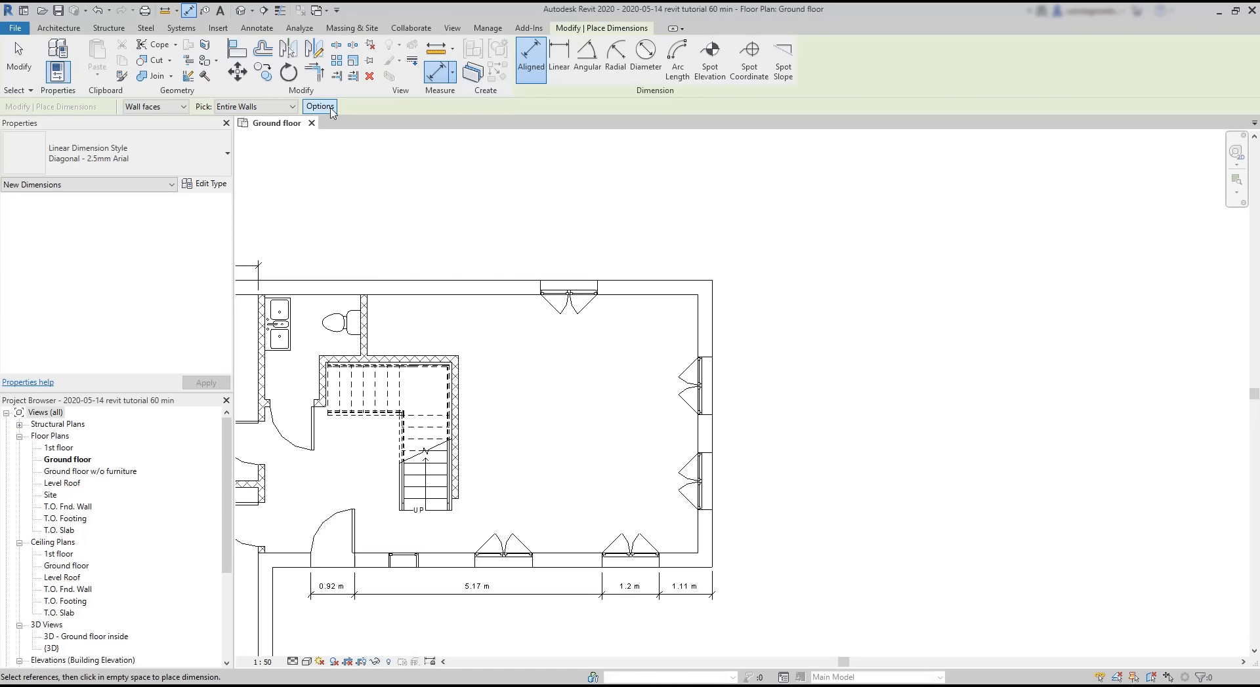
{"action": "left_click", "coordinate": [331, 112]}
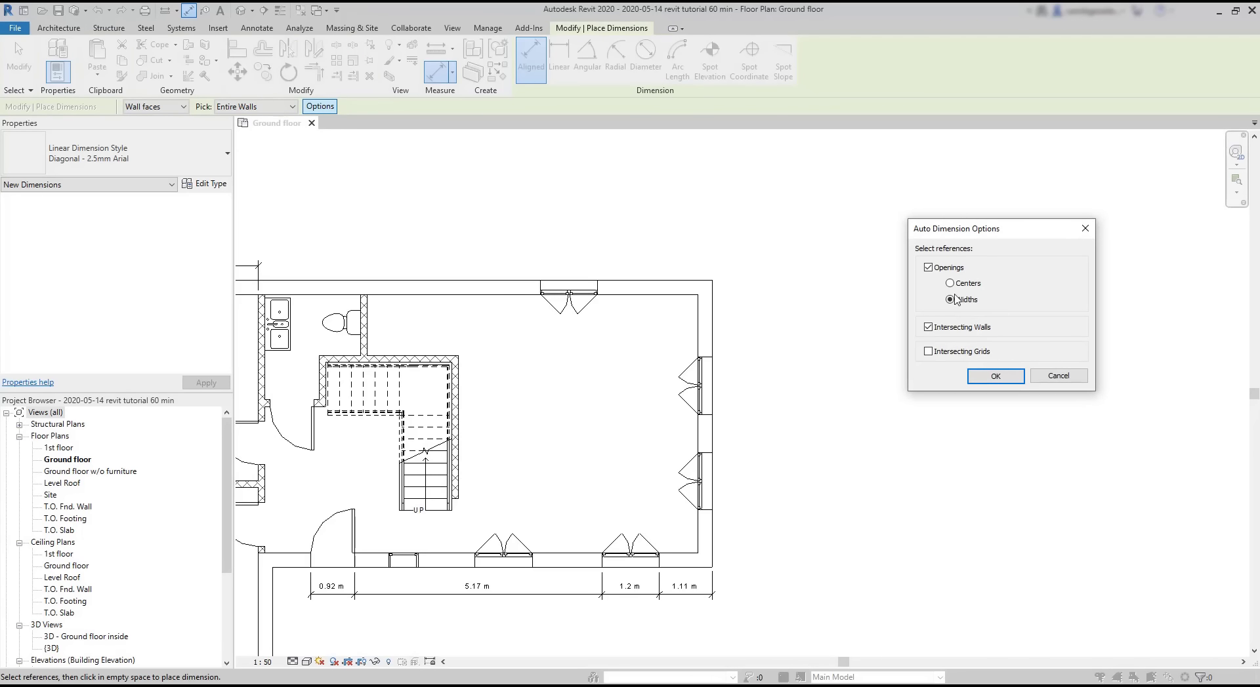
{"action": "left_click", "coordinate": [973, 287]}
{"action": "left_click", "coordinate": [995, 377]}
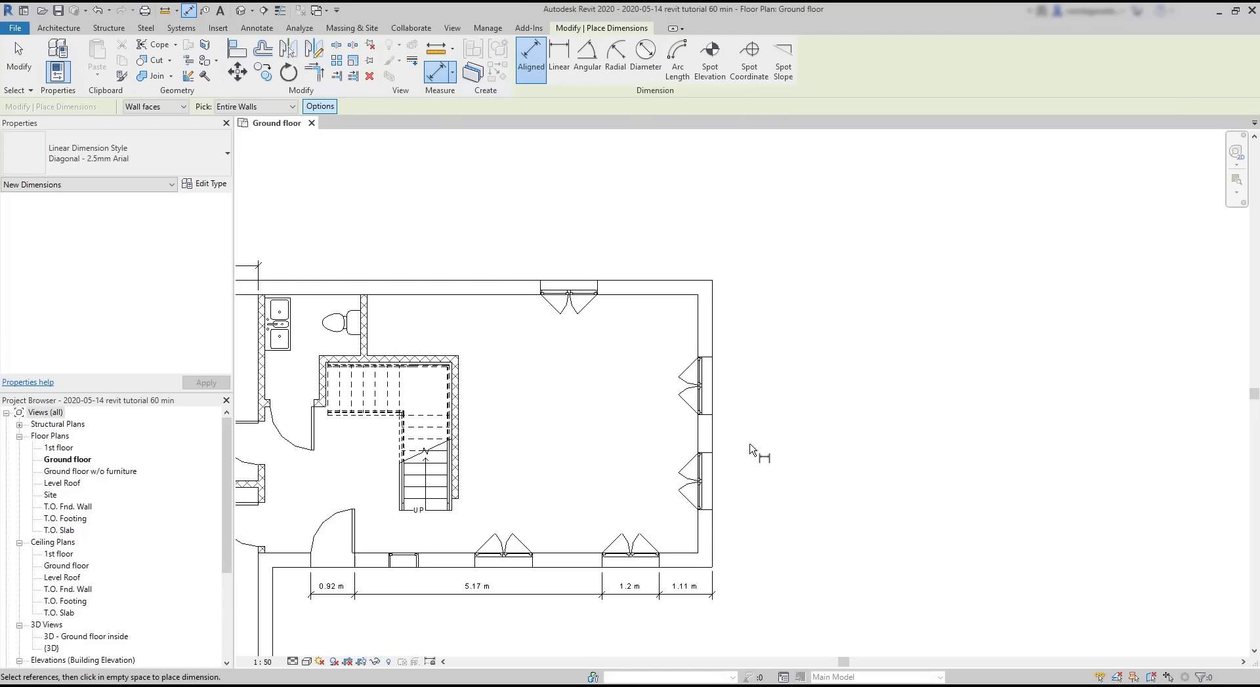
Step: Place the automatic dimension string outside the right exterior wall and turn on equality for its segments
{"action": "left_click", "coordinate": [713, 427]}
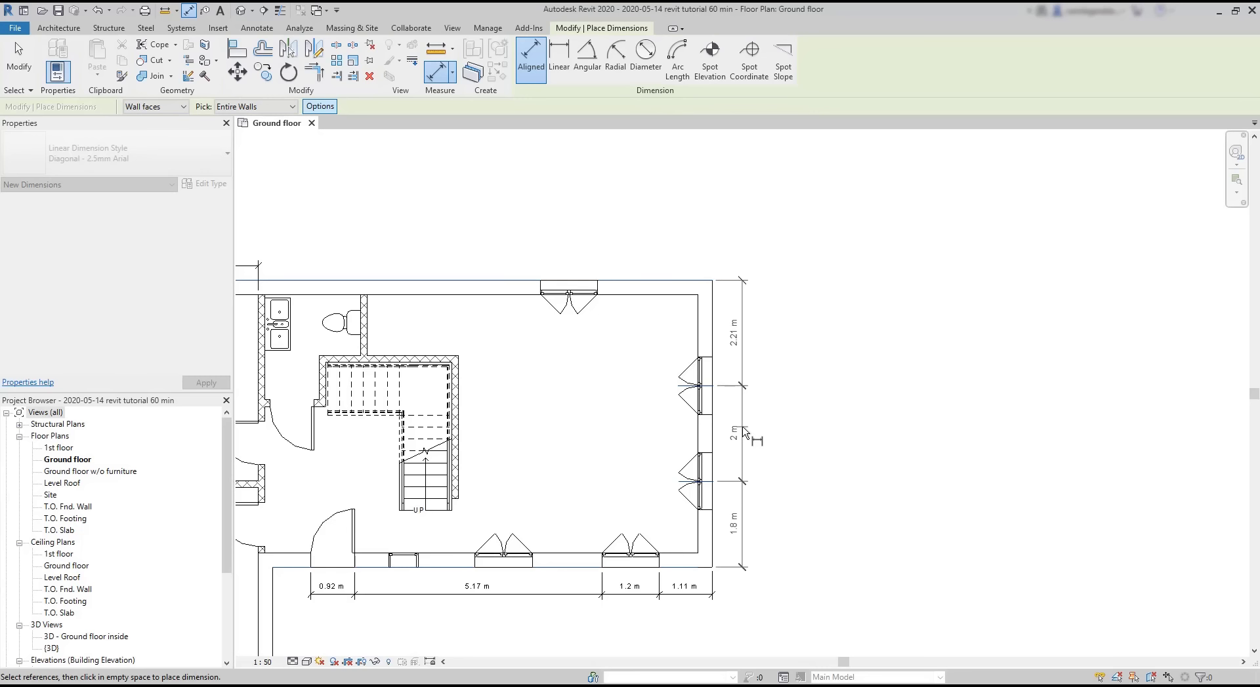
{"action": "left_click", "coordinate": [744, 432]}
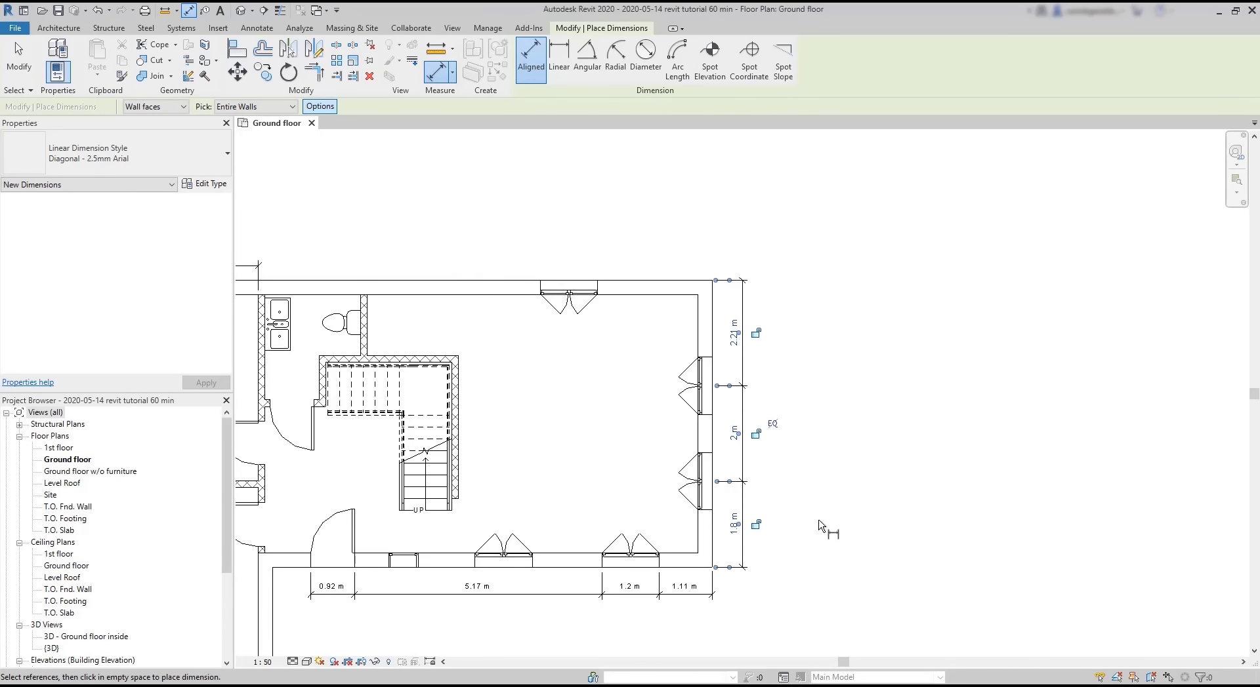
{"action": "scroll", "coordinate": [820, 518], "scroll_direction": "up", "scroll_amount": 2}
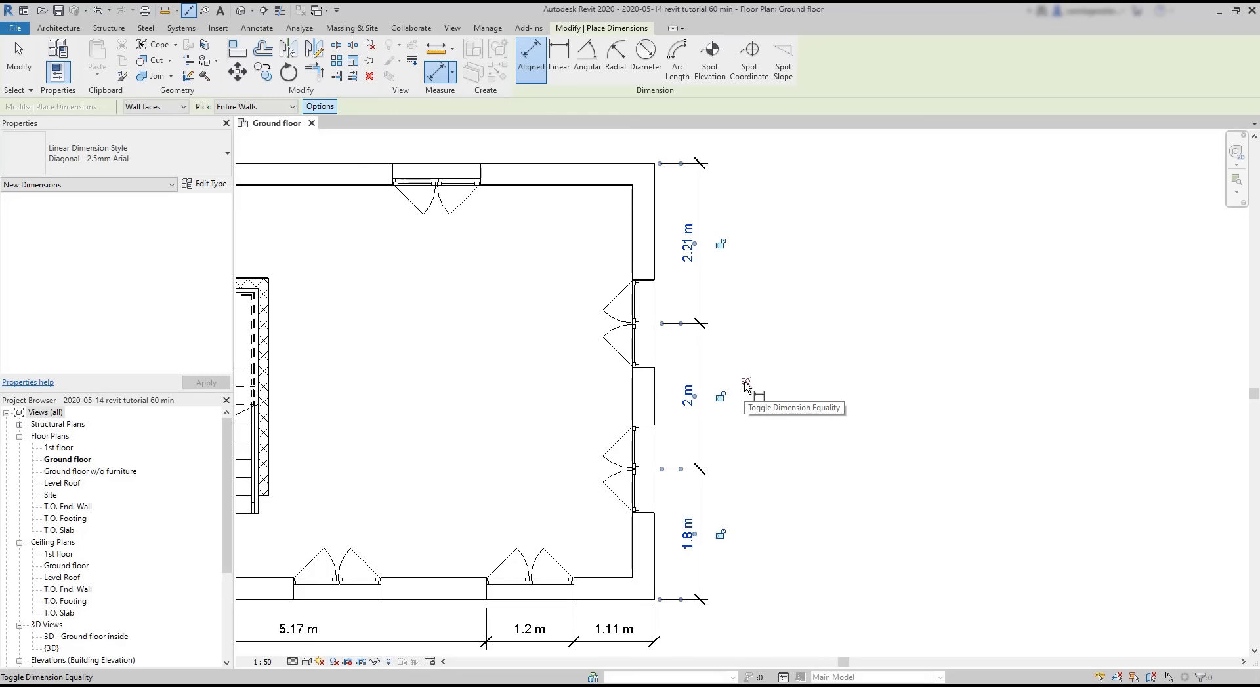
{"action": "left_click", "coordinate": [745, 382]}
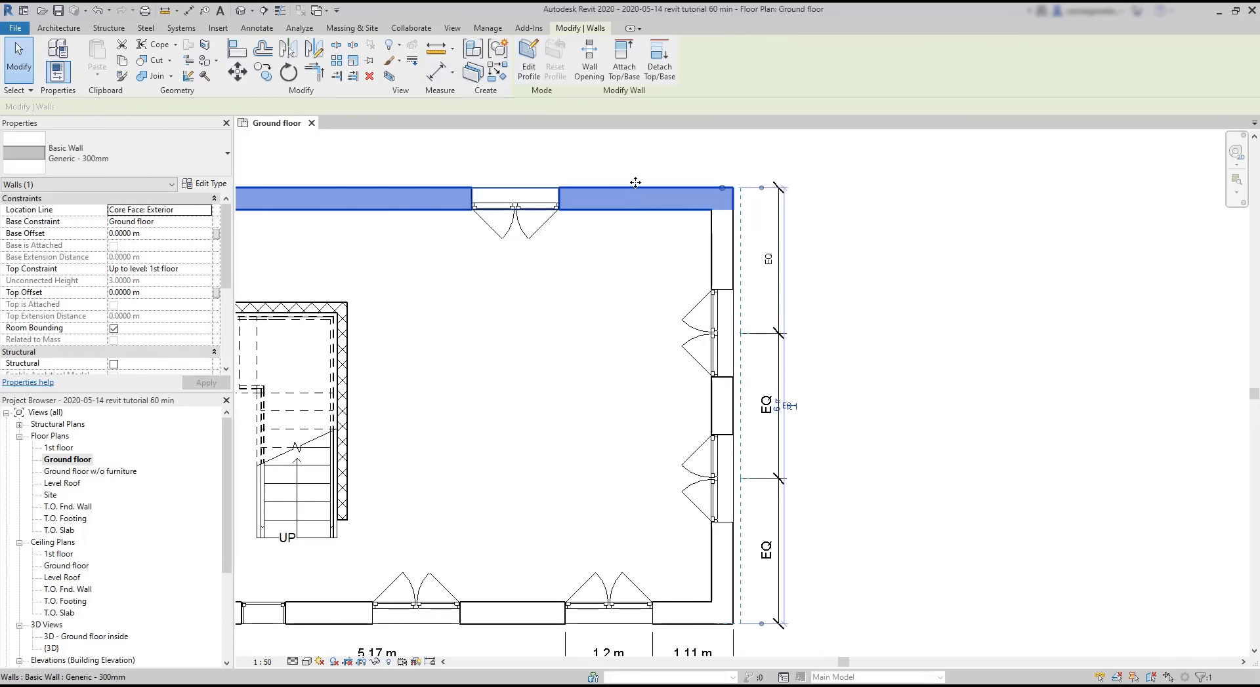
Step: Move the upper exterior wall outward to test the equally spaced windows on the right wall
{"action": "left_click_drag", "start_coordinate": [635, 182], "coordinate": [633, 145]}
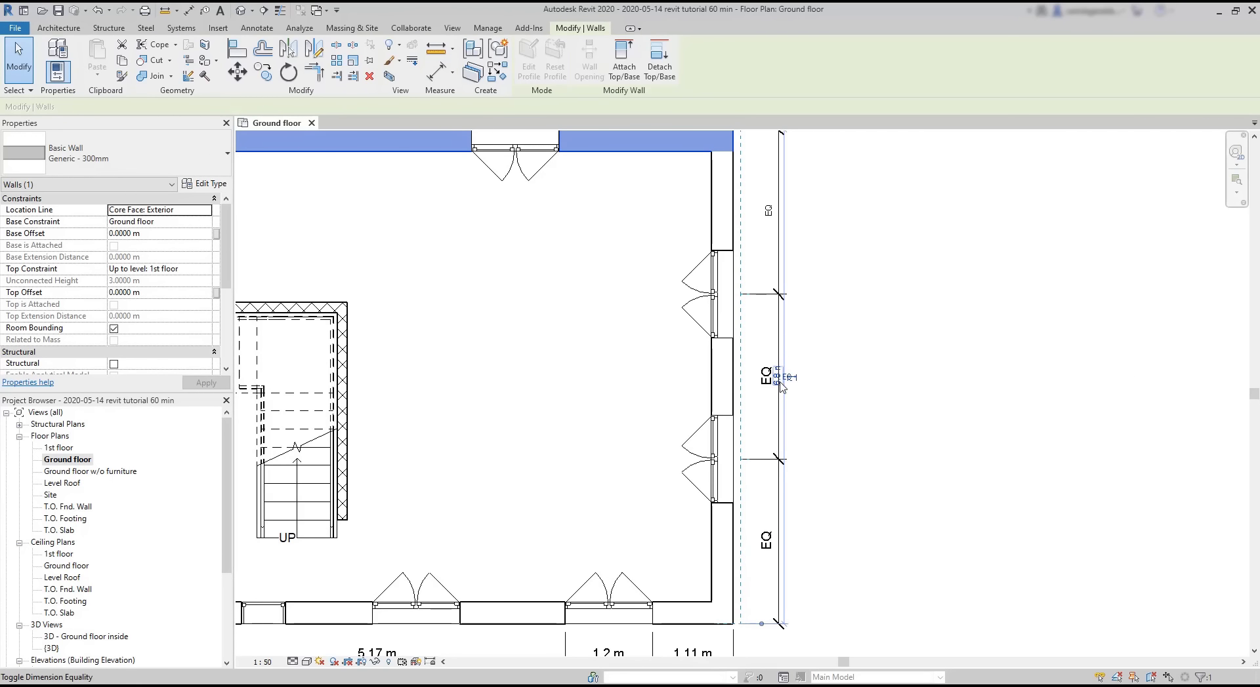
{"action": "scroll", "coordinate": [782, 383], "scroll_direction": "up", "scroll_amount": 5}
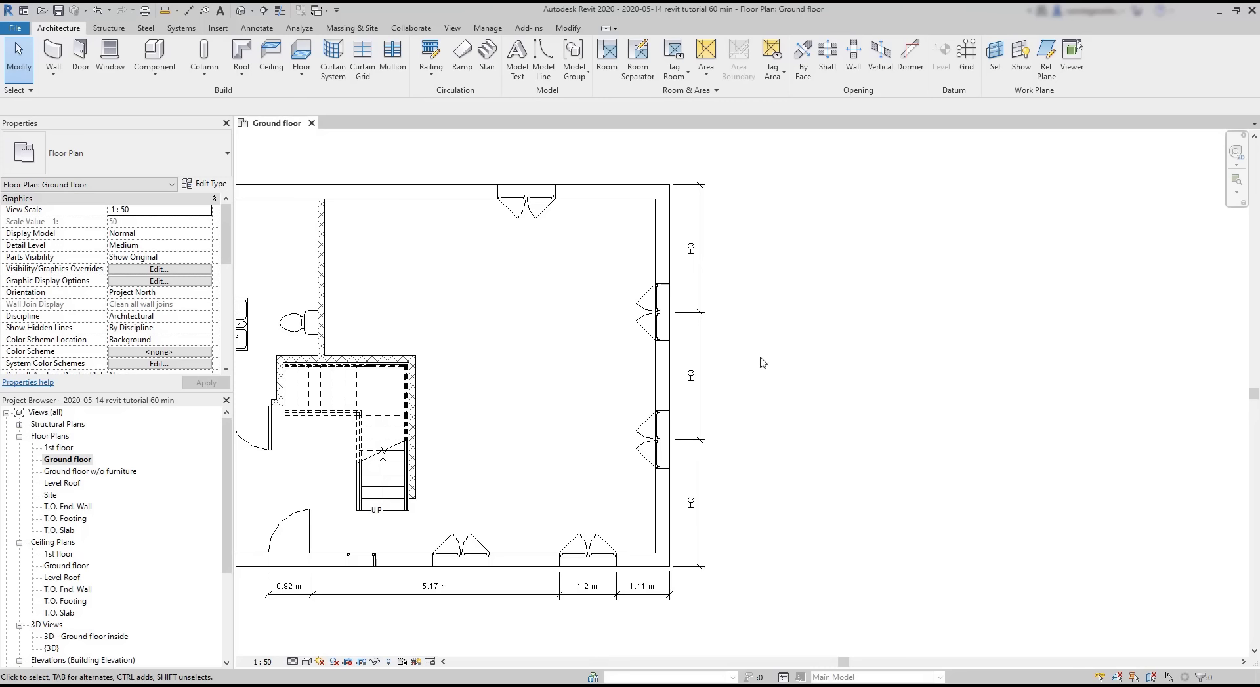
Step: Toggle the EQ display of the right exterior wall's dimension string, trying actual values in place of the equality text
{"action": "right_click", "coordinate": [700, 338]}
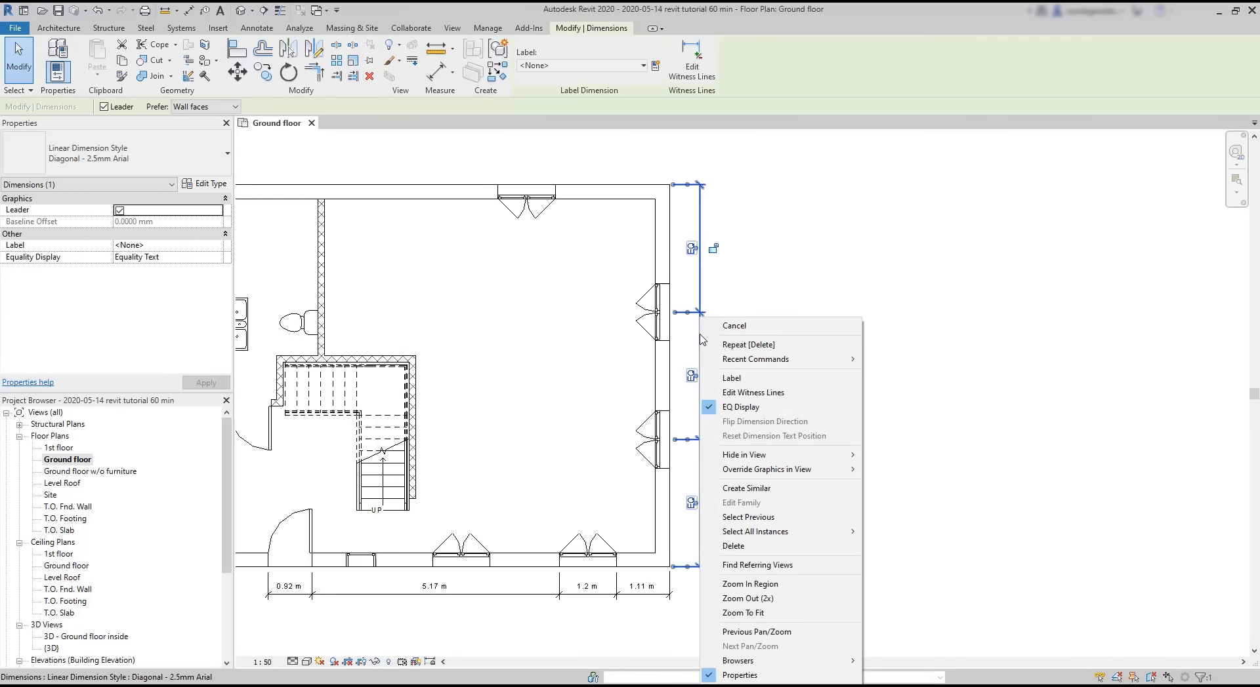
{"action": "left_click", "coordinate": [752, 408]}
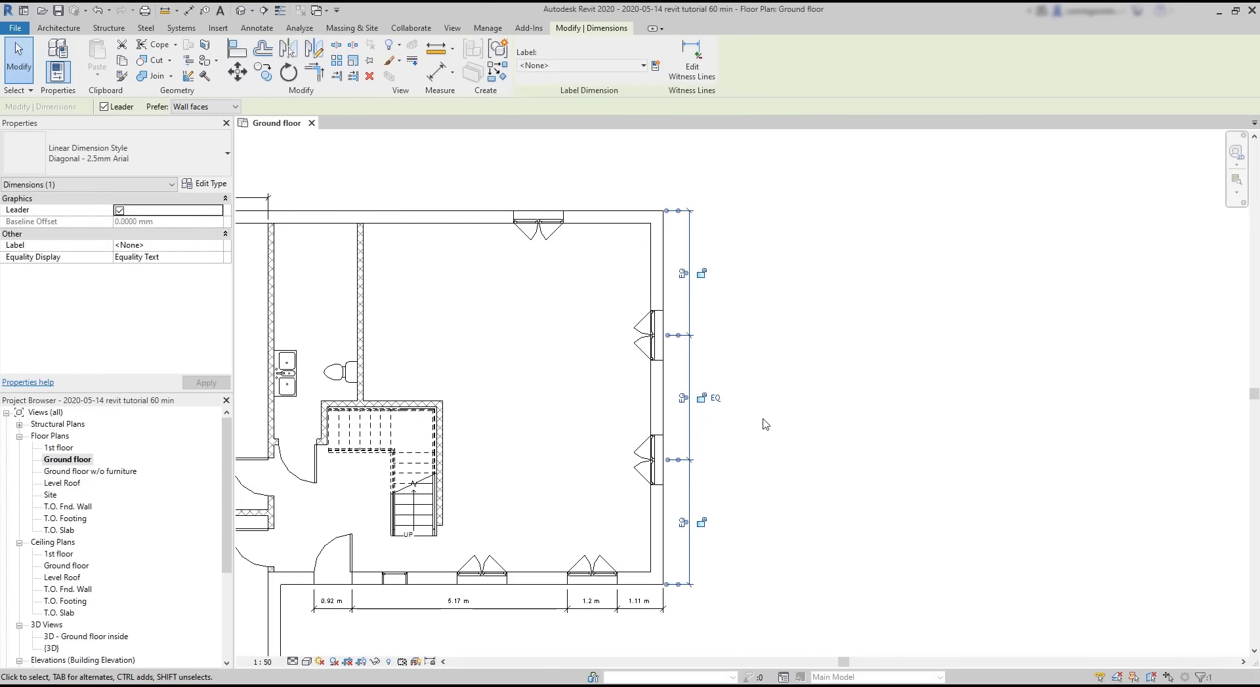
{"action": "left_click", "coordinate": [715, 399]}
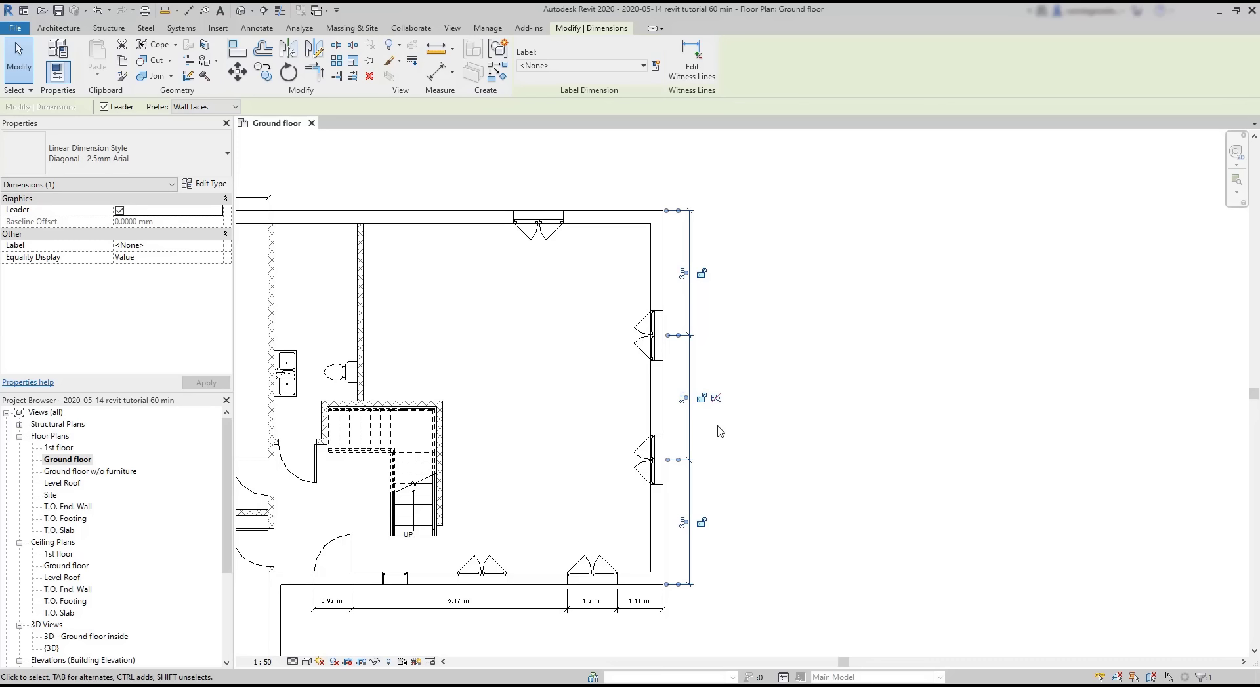
{"action": "left_click", "coordinate": [738, 403]}
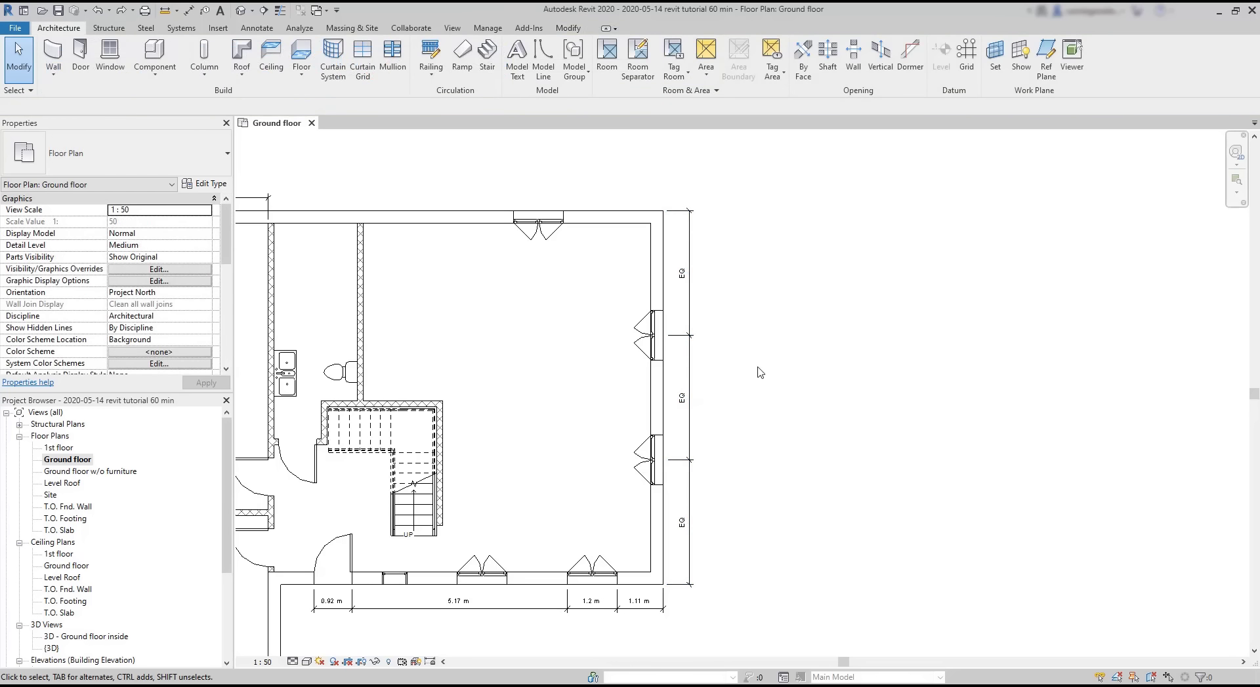
Step: Delete the equalized dimension string beside the right exterior wall and unconstrain its windows and walls
{"action": "left_click", "coordinate": [690, 386]}
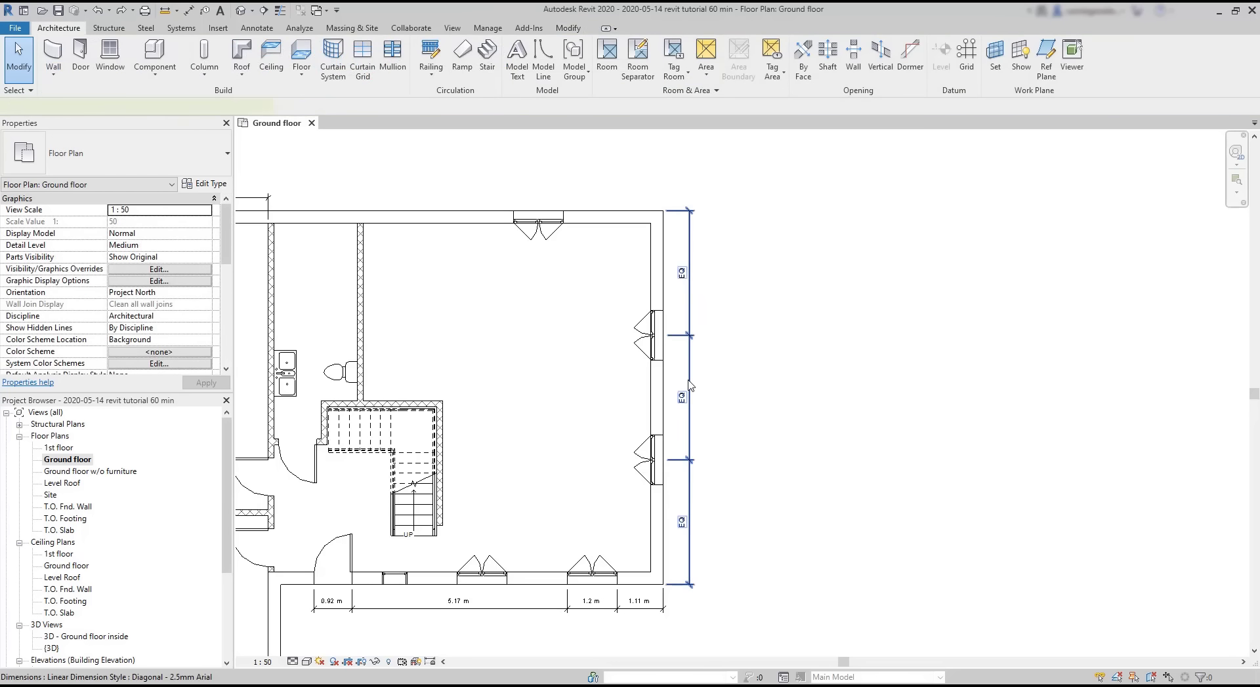
{"action": "key", "text": "Delete"}
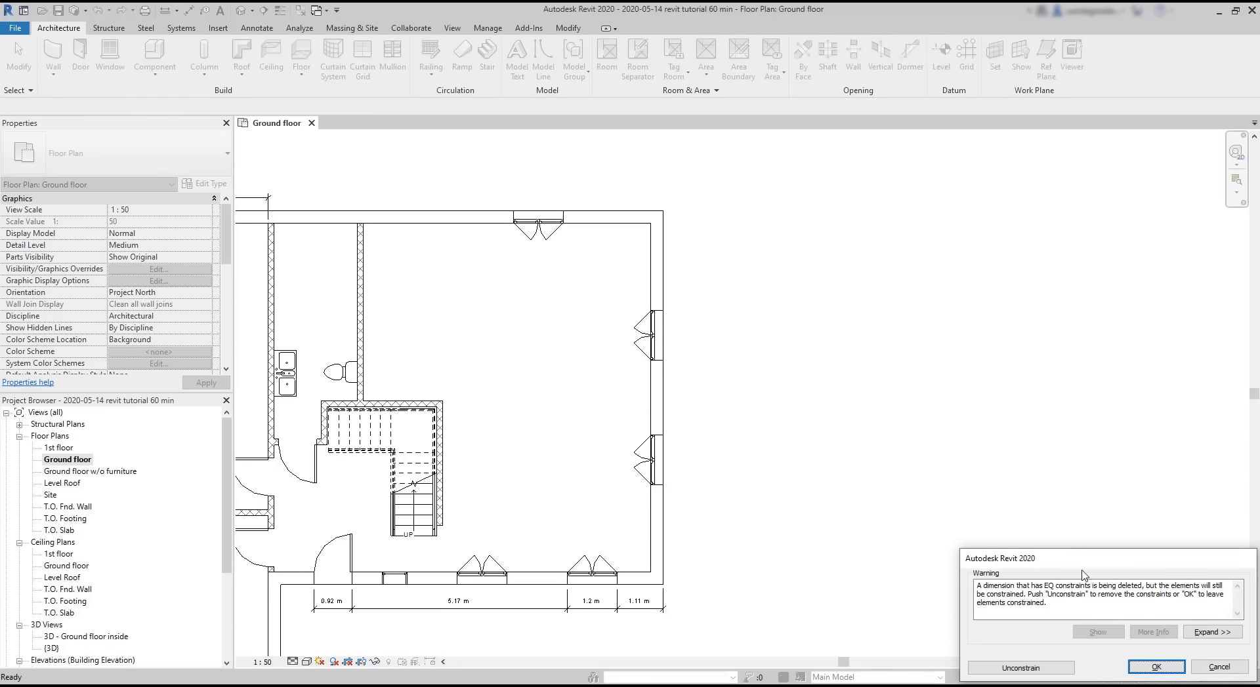
{"action": "left_click", "coordinate": [1052, 672]}
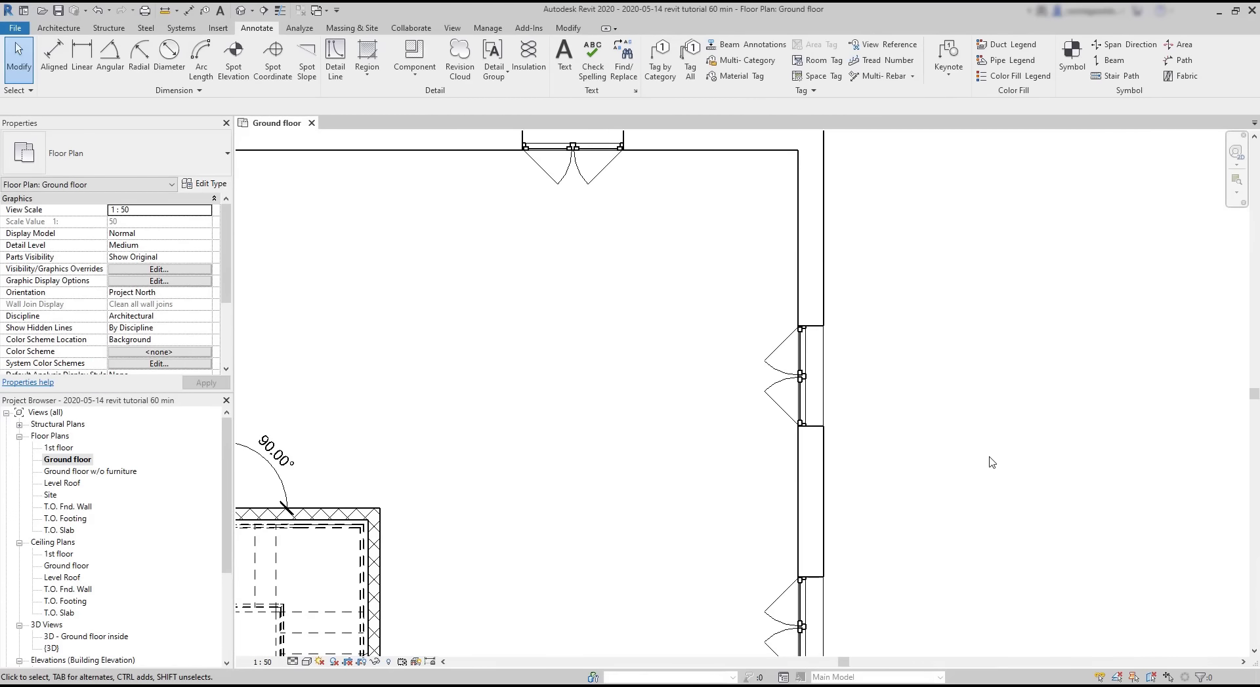
Step: Try a Linear dimension from the large room's upper-right inner corner to the near edge of the upper wall's window opening
{"action": "scroll", "coordinate": [941, 406], "scroll_direction": "down", "scroll_amount": 1}
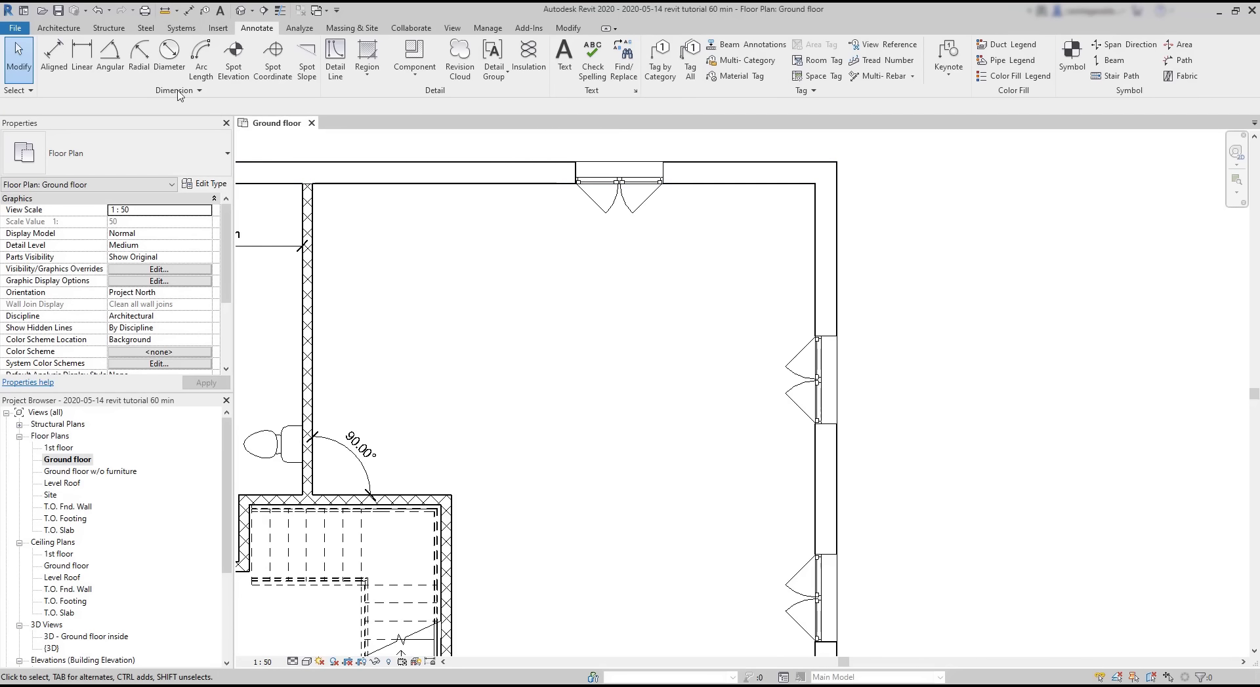
{"action": "left_click", "coordinate": [79, 52]}
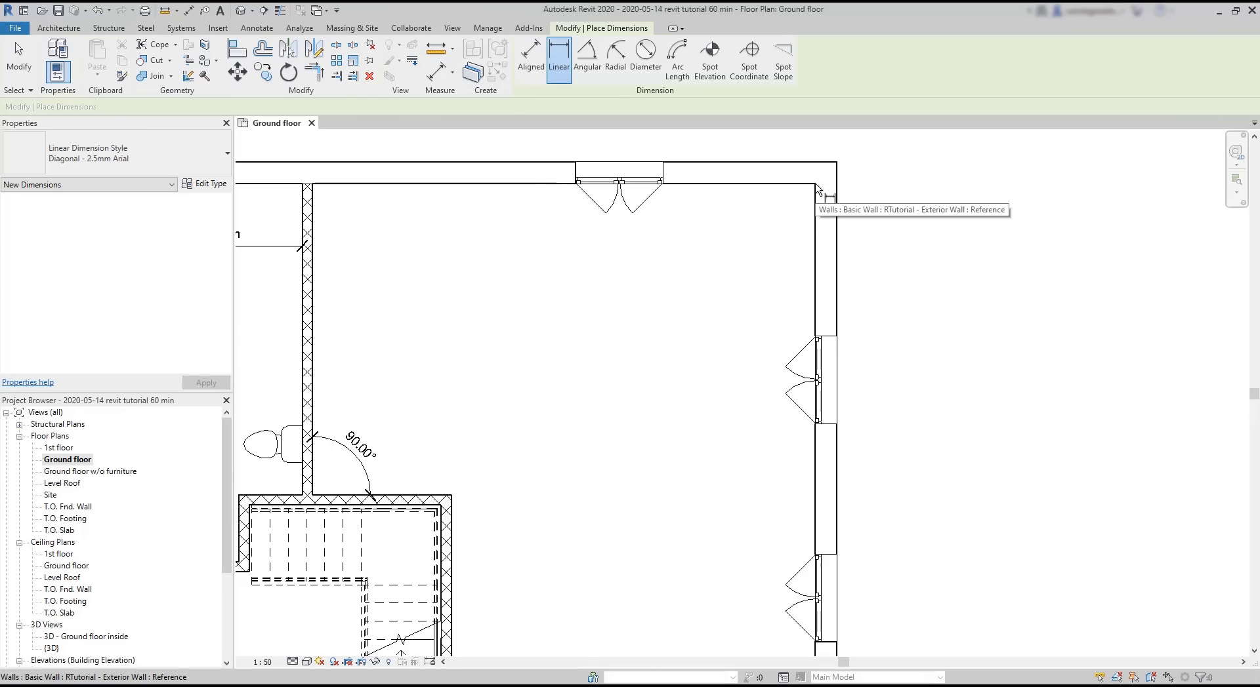
{"action": "left_click", "coordinate": [818, 189]}
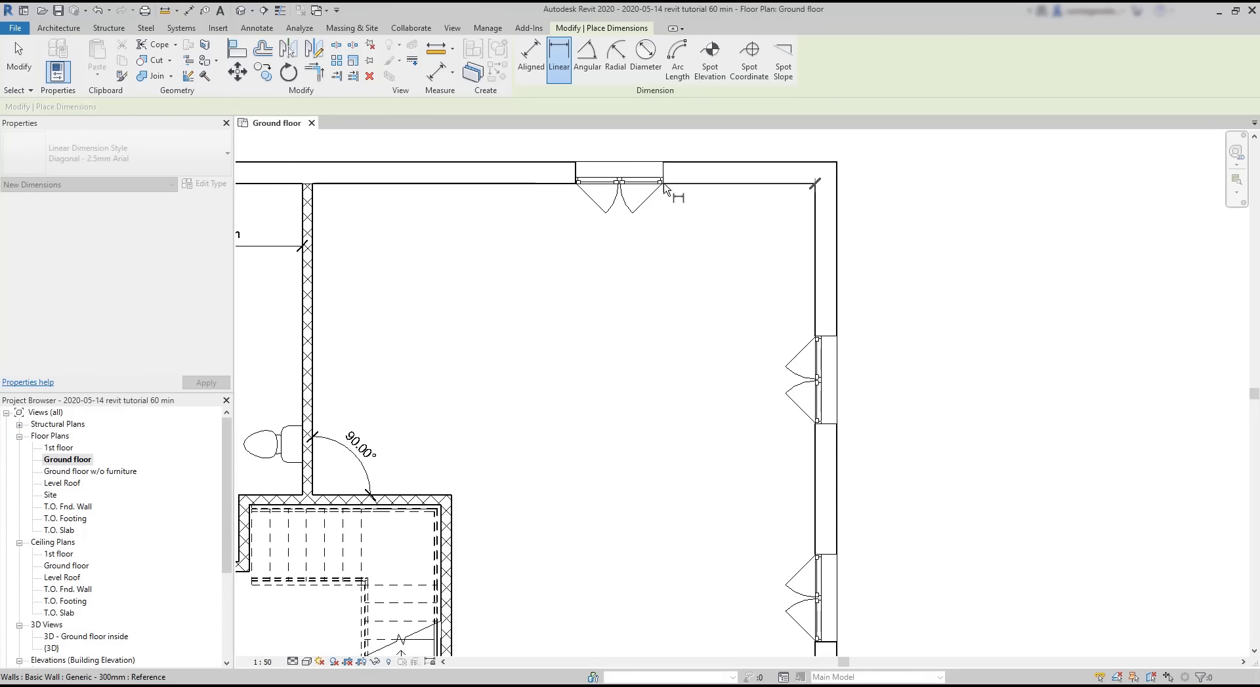
{"action": "left_click", "coordinate": [664, 188]}
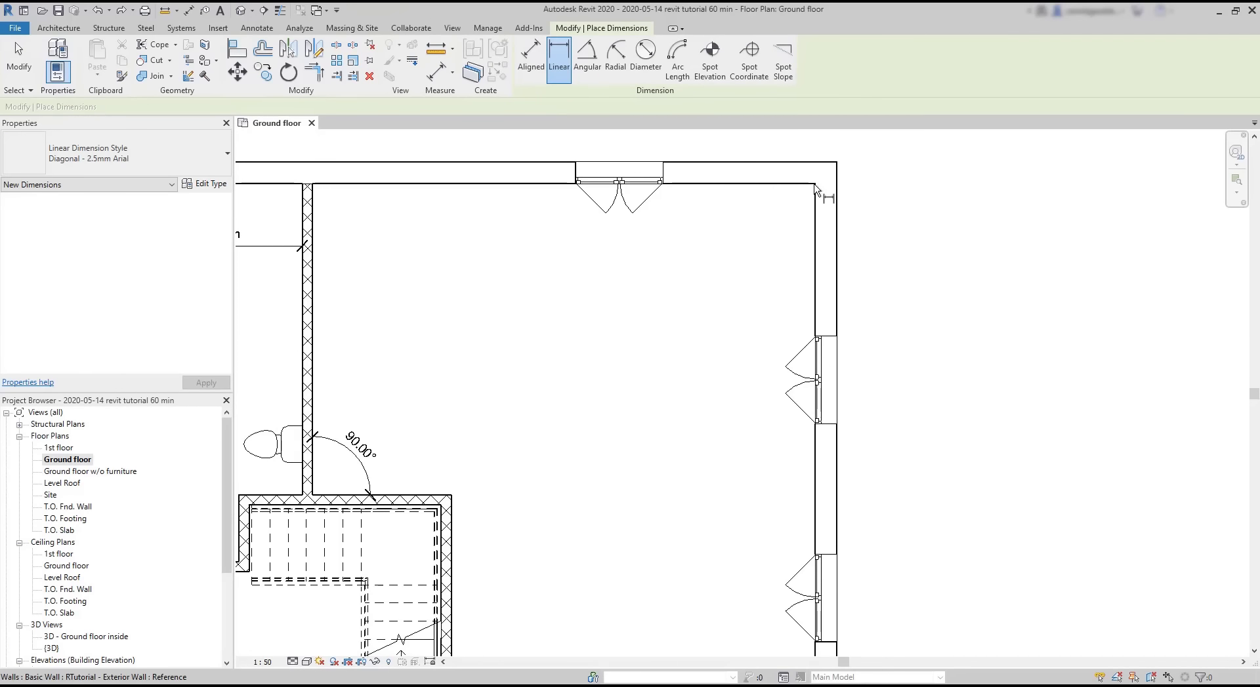
{"action": "left_click", "coordinate": [815, 196]}
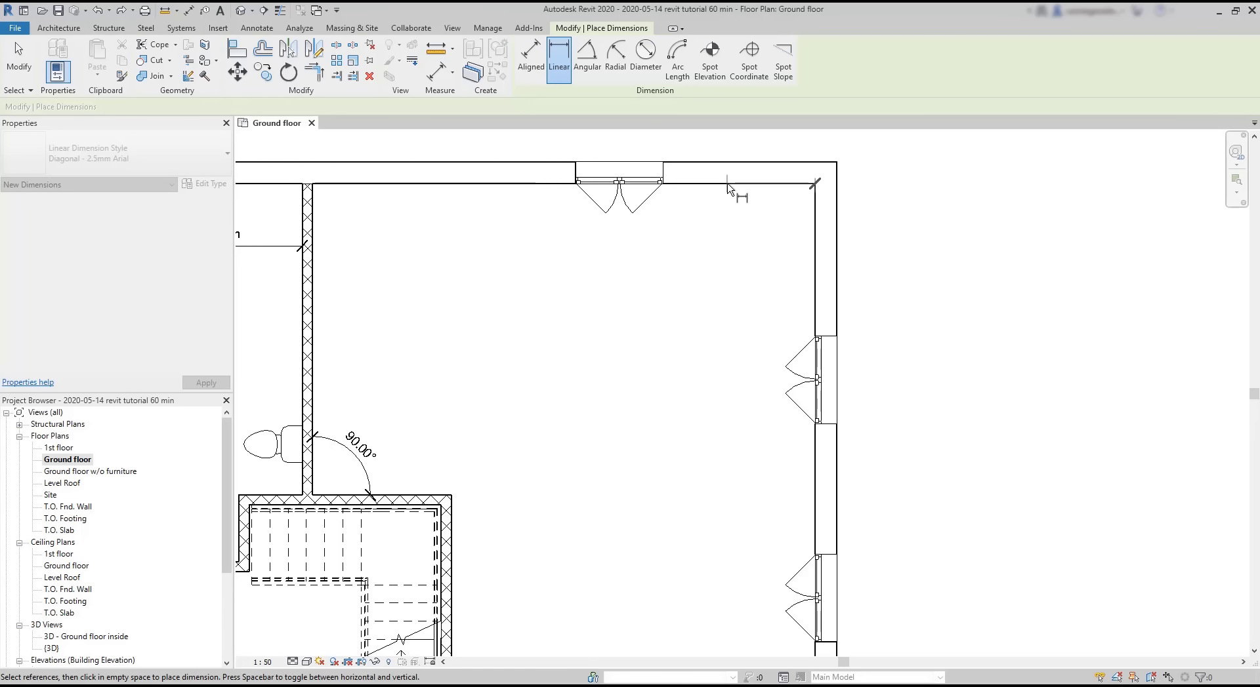
{"action": "key", "text": "Escape"}
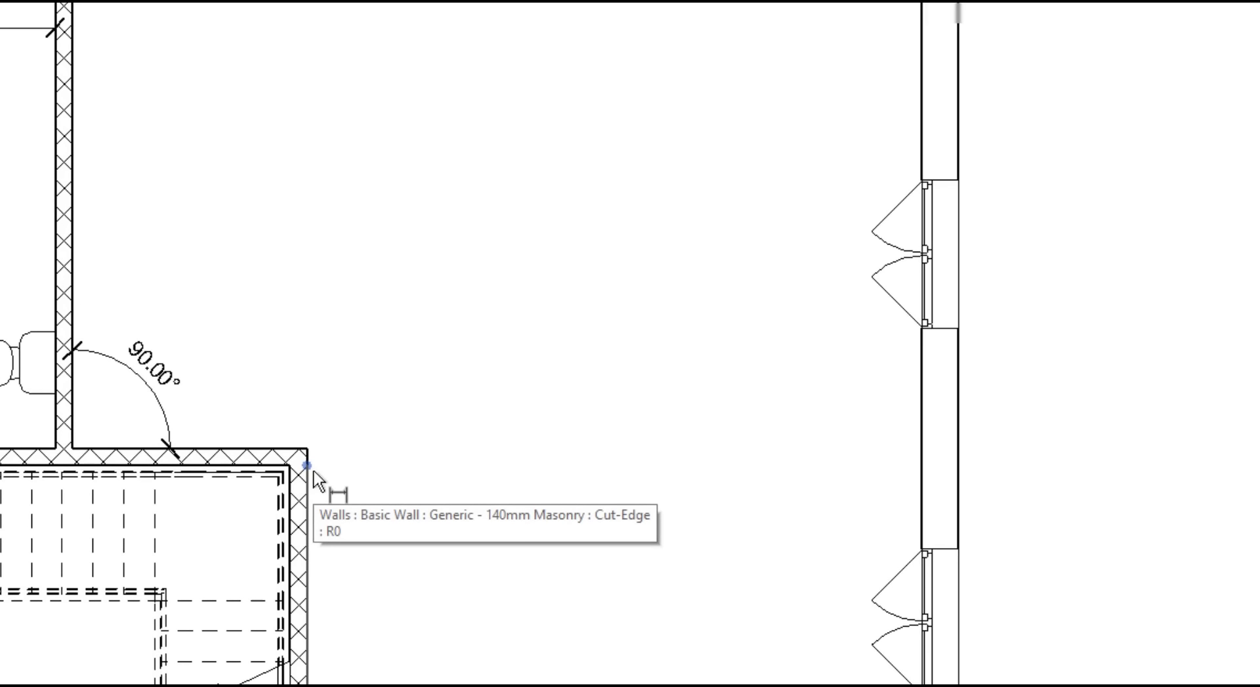
Step: Make a horizontal Linear dimension from the stair wall's corner to the inner corner of the right exterior wall's upper window opening
{"action": "left_click", "coordinate": [314, 475]}
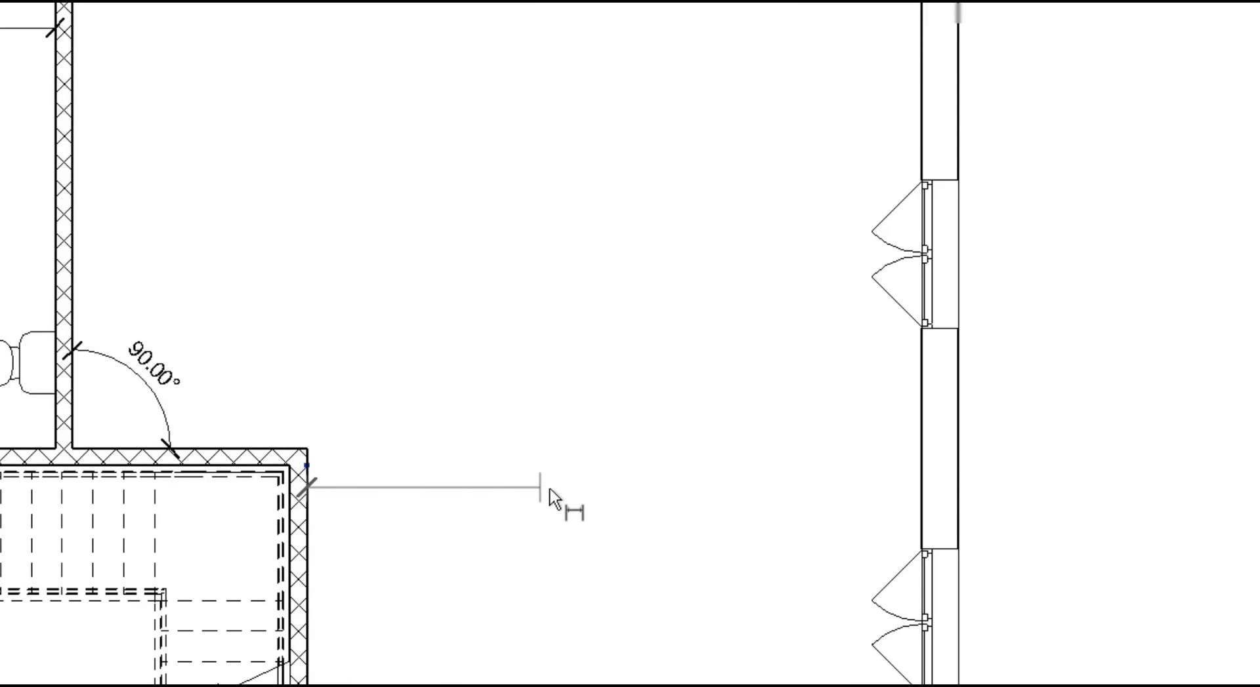
{"action": "left_click", "coordinate": [925, 338]}
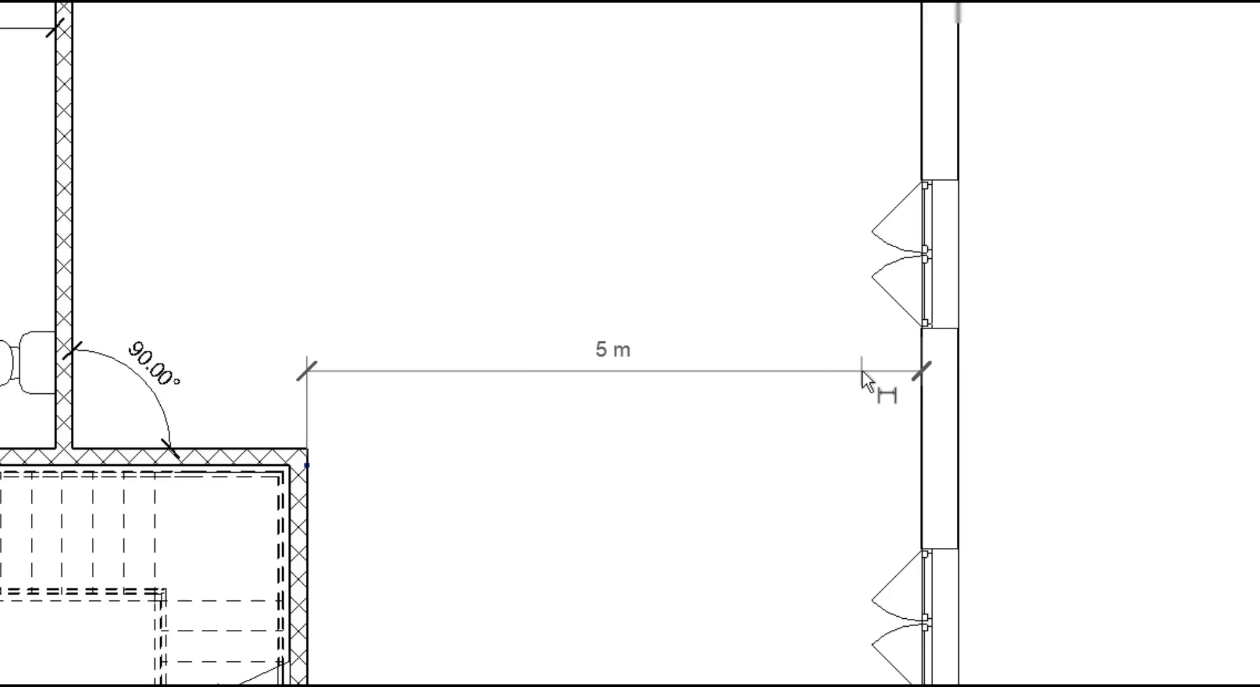
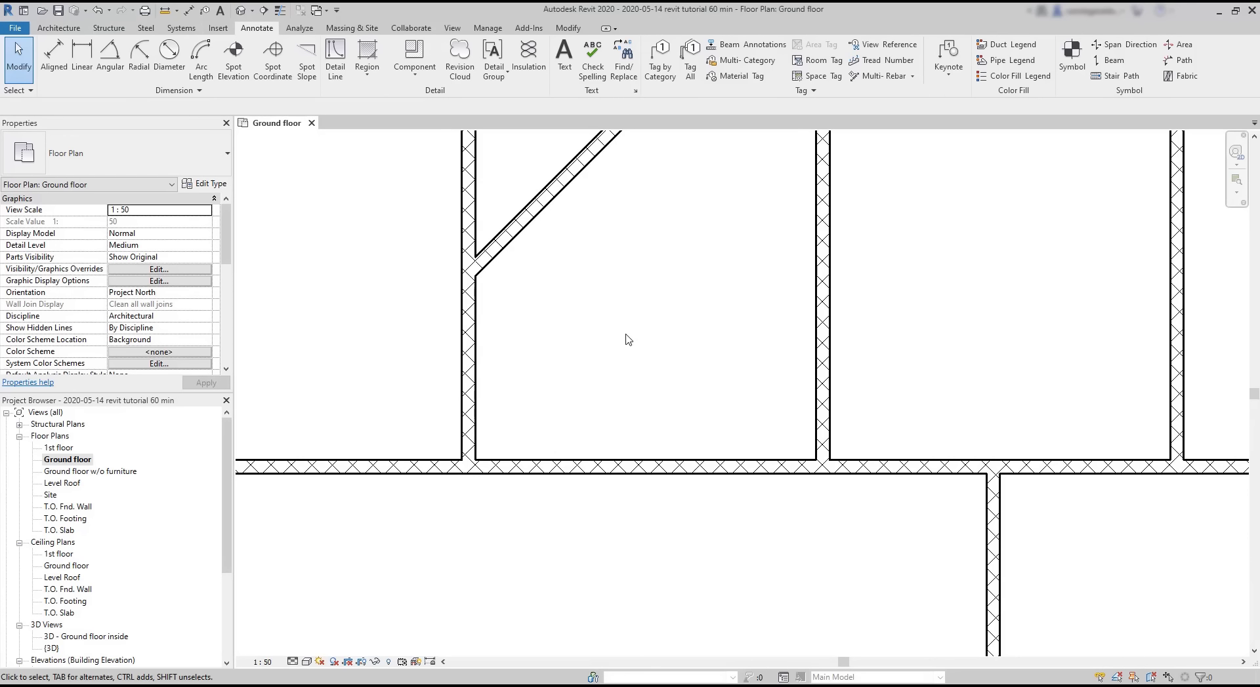
Step: Place an Angular dimension for the obtuse angle between the diagonal wall's lower face and the adjoining vertical wall
{"action": "left_click", "coordinate": [111, 57]}
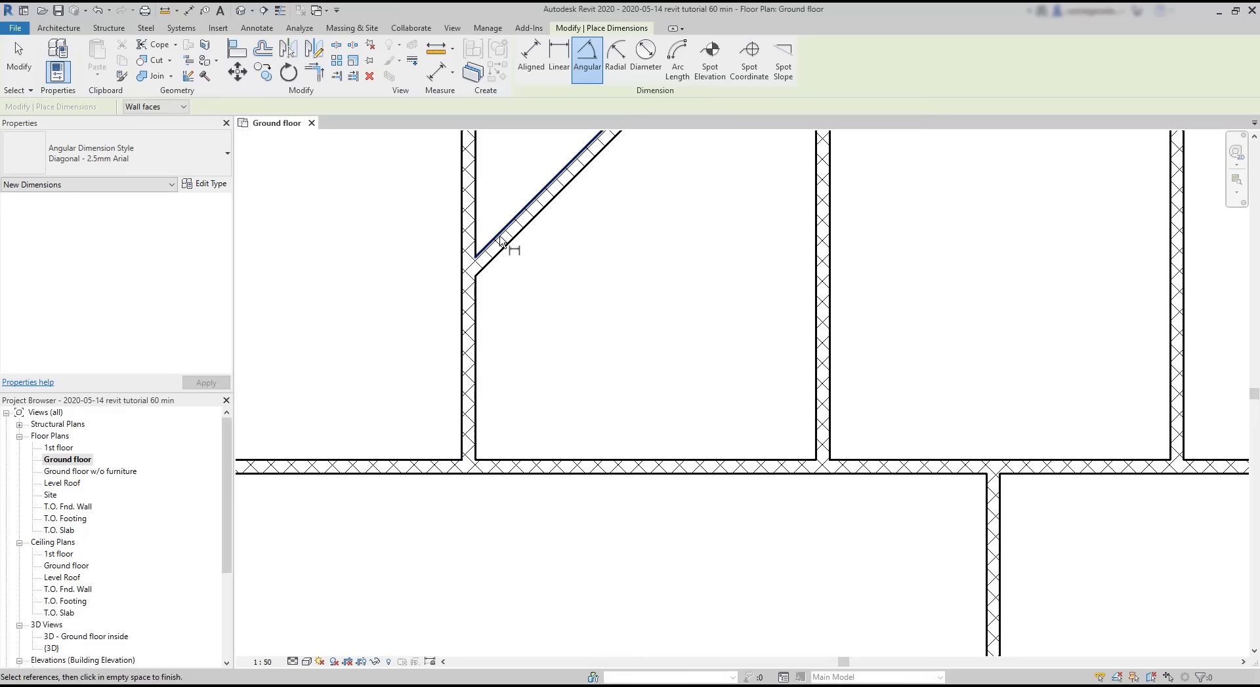
{"action": "left_click", "coordinate": [513, 243]}
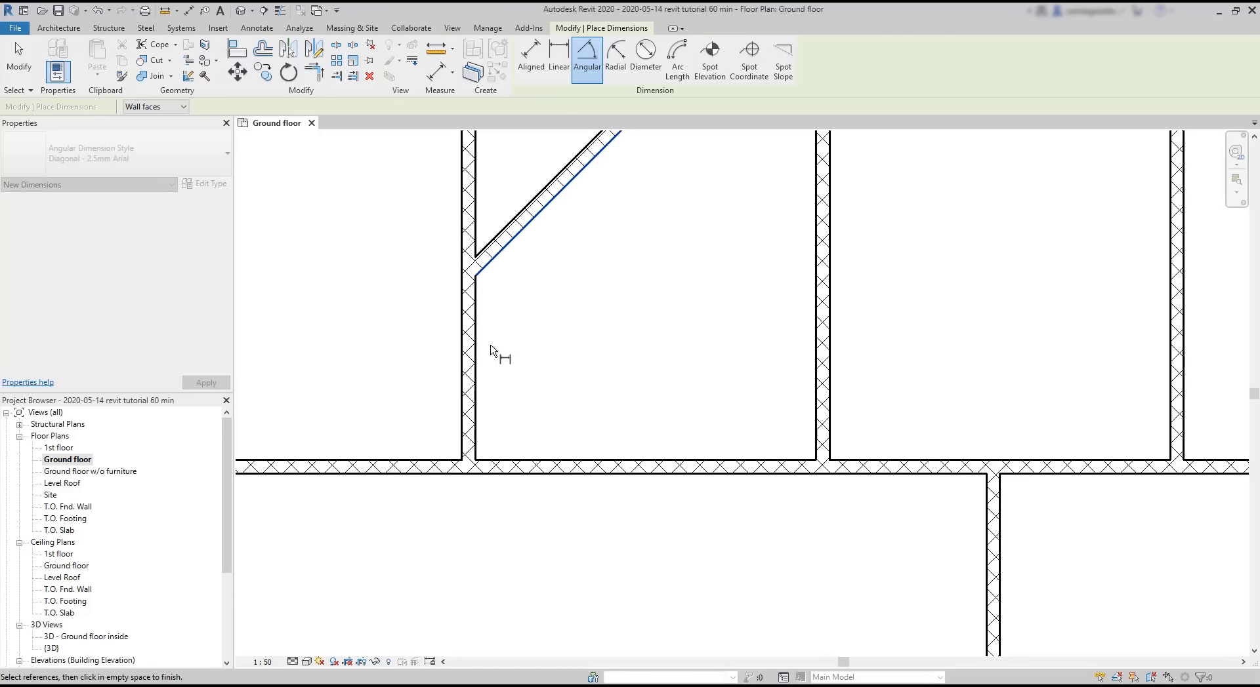
{"action": "left_click", "coordinate": [479, 355]}
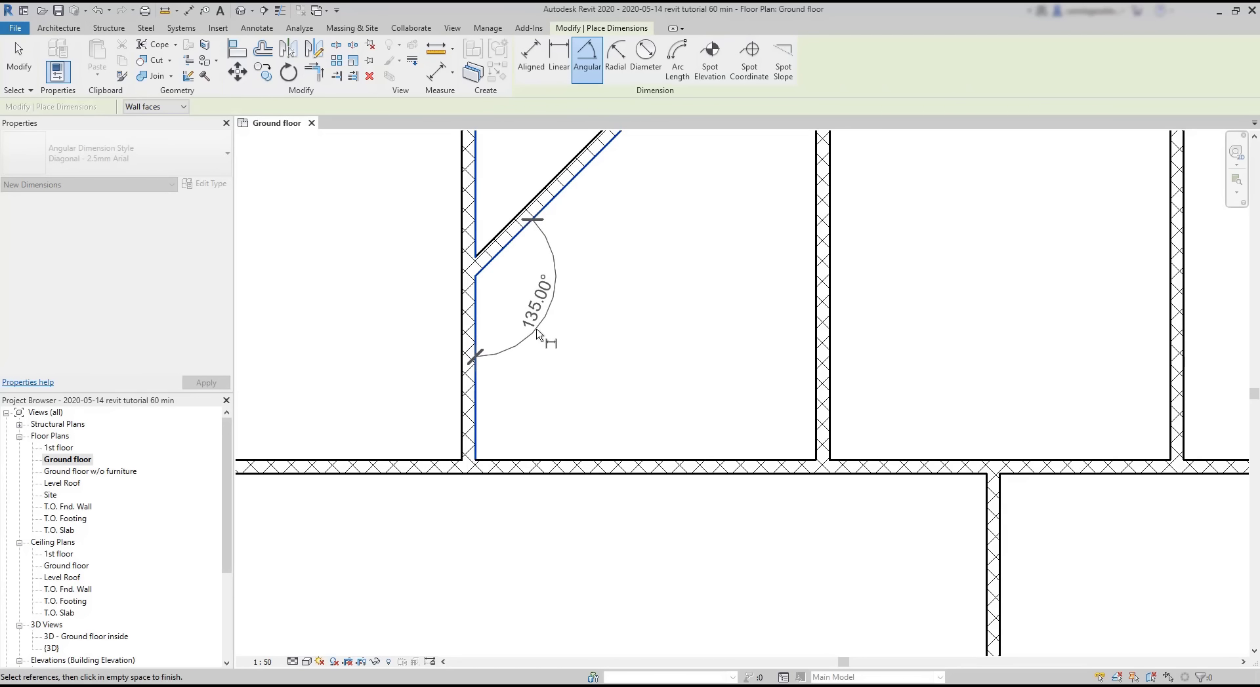
{"action": "left_click", "coordinate": [525, 322]}
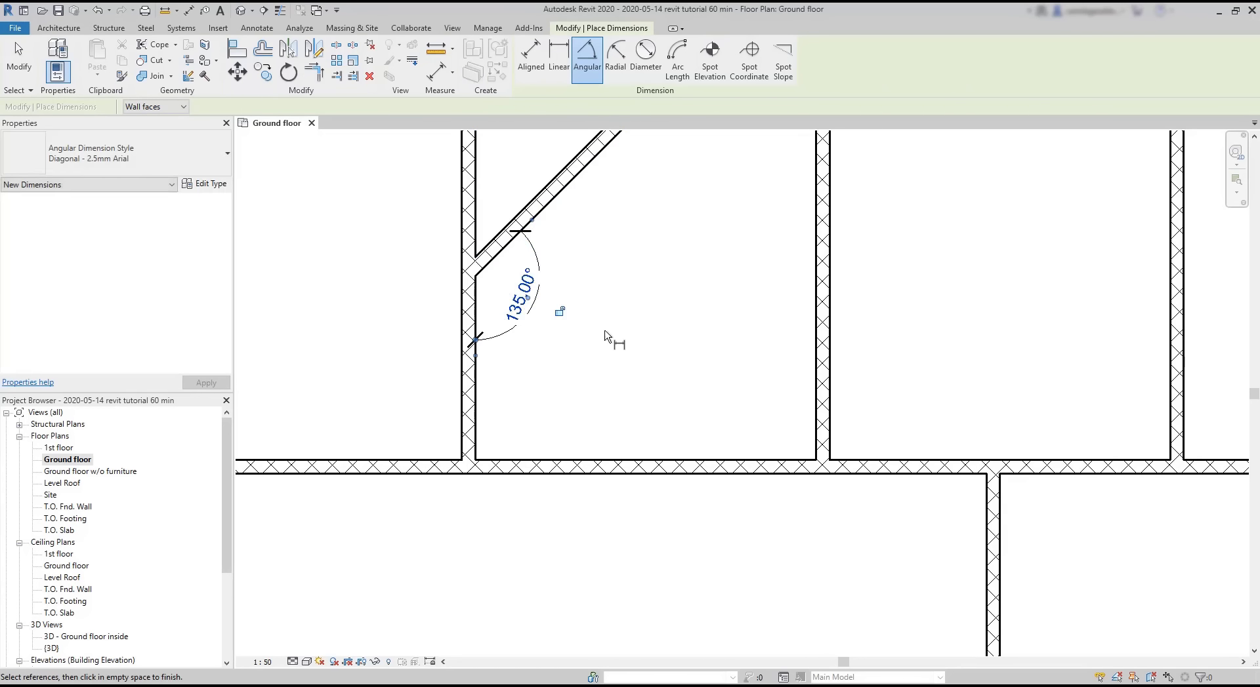
Step: Add an Angular dimension for the acute angle above the diagonal wall, and pick the middle vertical and horizontal walls for another
{"action": "left_click", "coordinate": [533, 190]}
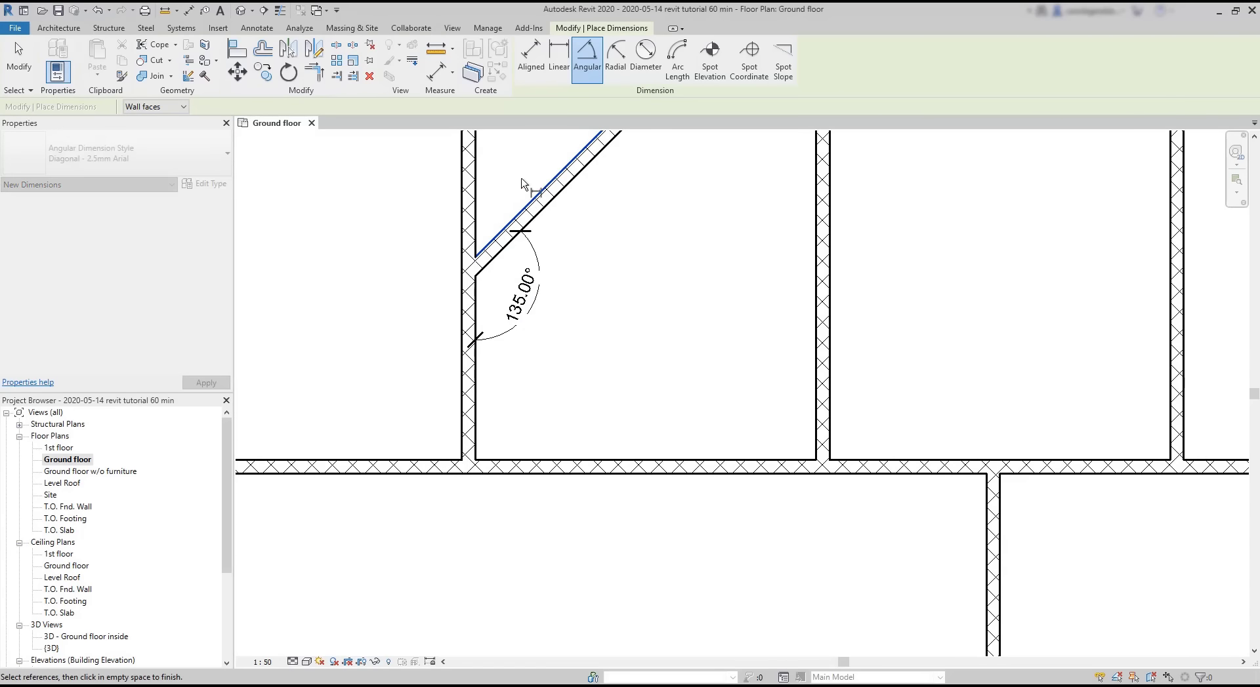
{"action": "left_click", "coordinate": [478, 196]}
{"action": "left_click", "coordinate": [502, 172]}
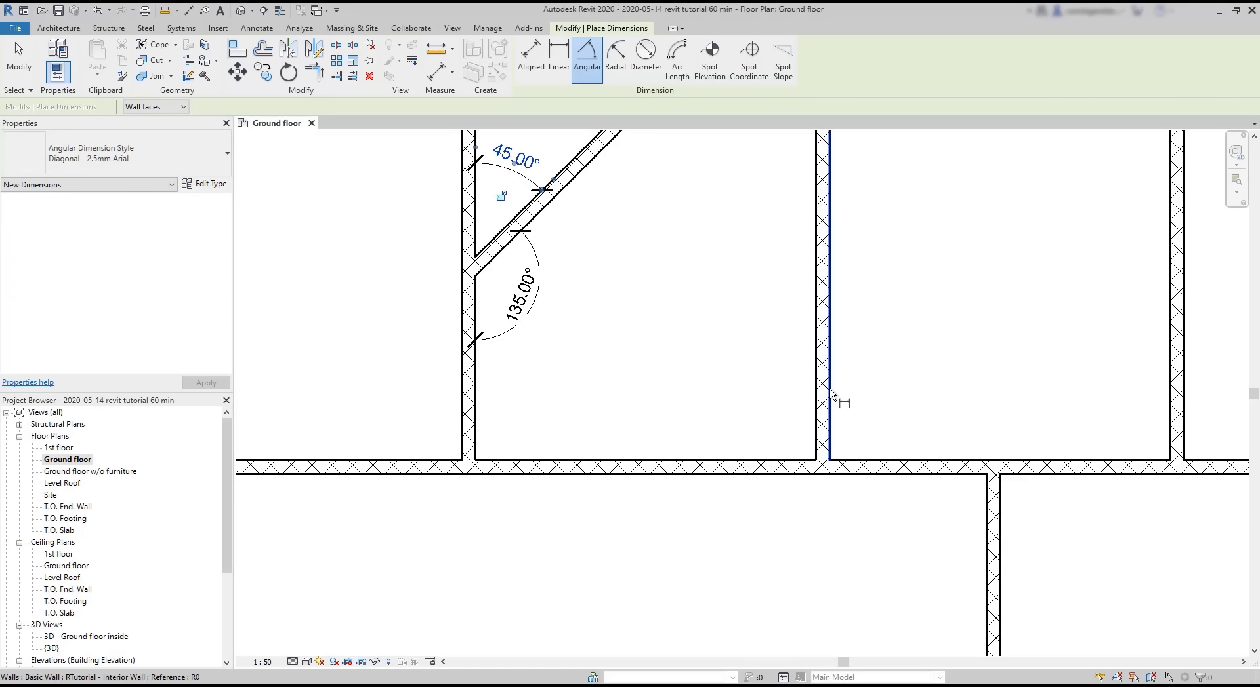
{"action": "left_click", "coordinate": [829, 295]}
{"action": "left_click", "coordinate": [886, 462]}
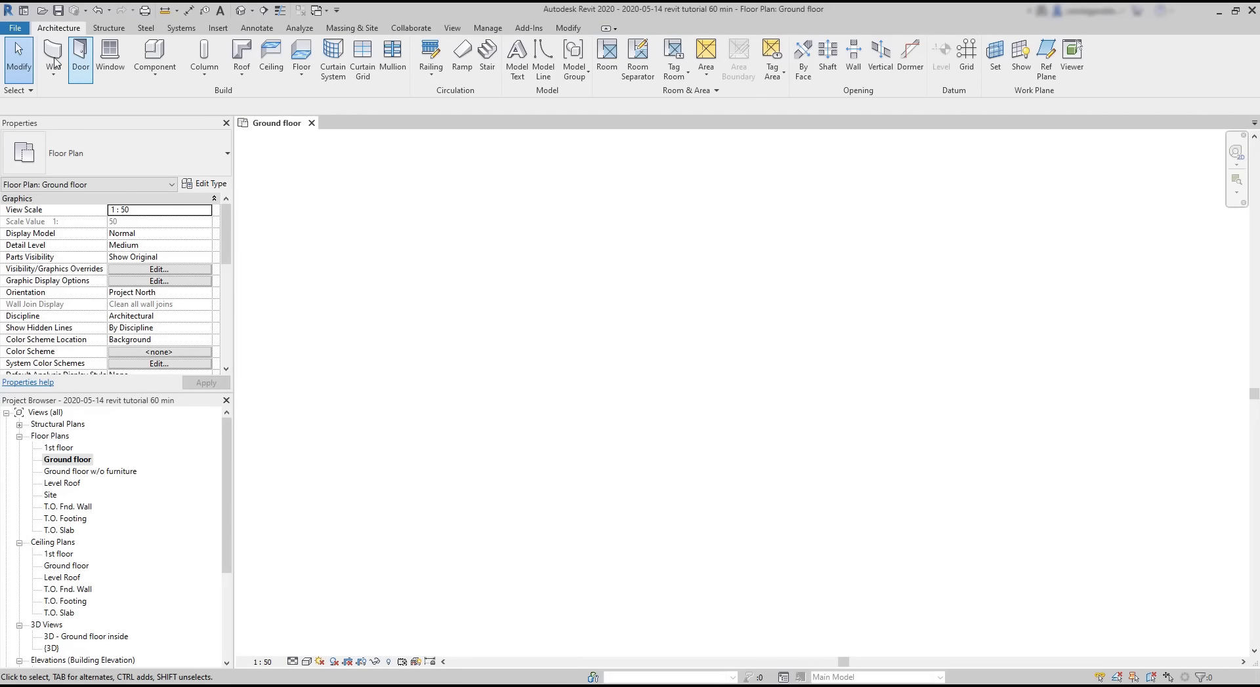
Step: Draw a circular RTutorial - Interior Wall about 2.8 m in diameter in an empty area of the ground floor plan
{"action": "left_click", "coordinate": [53, 53]}
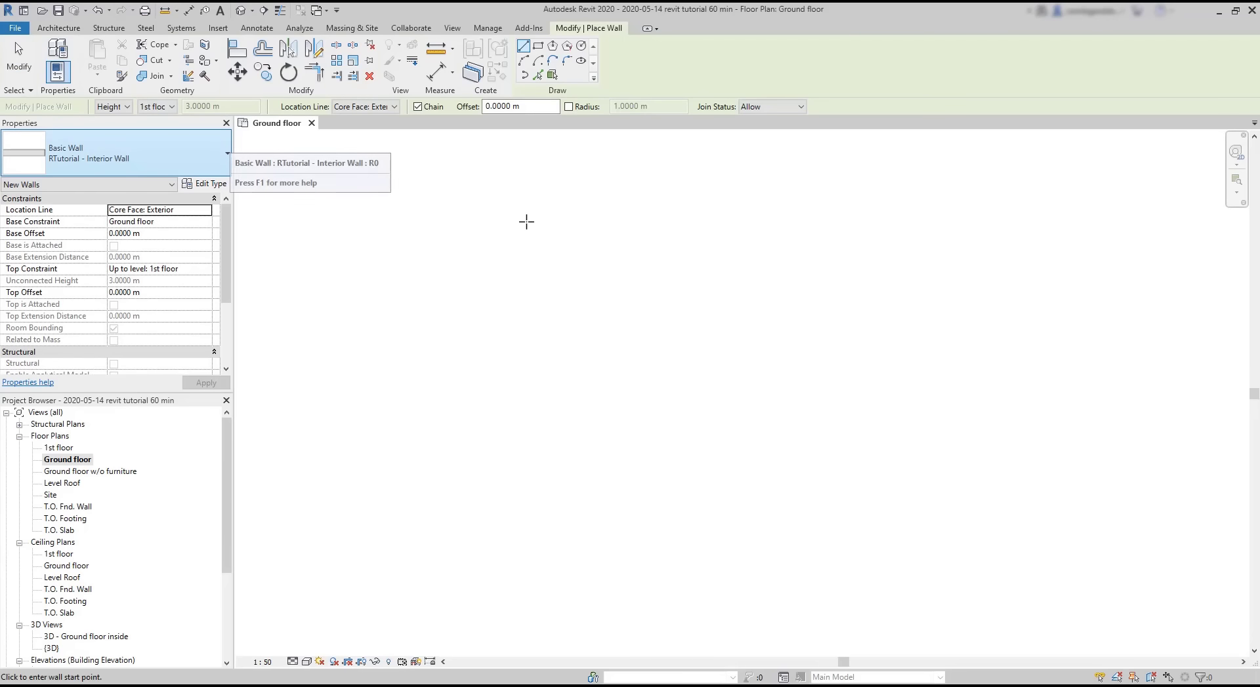
{"action": "left_click", "coordinate": [580, 45]}
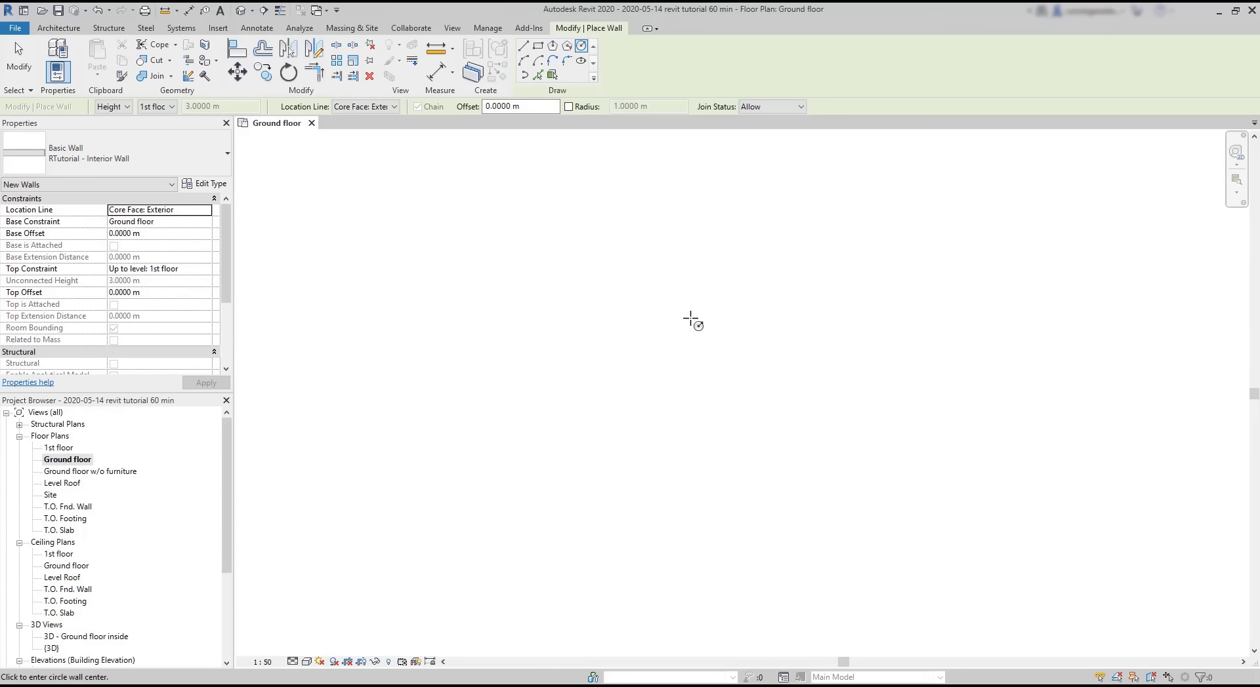
{"action": "left_click", "coordinate": [686, 338]}
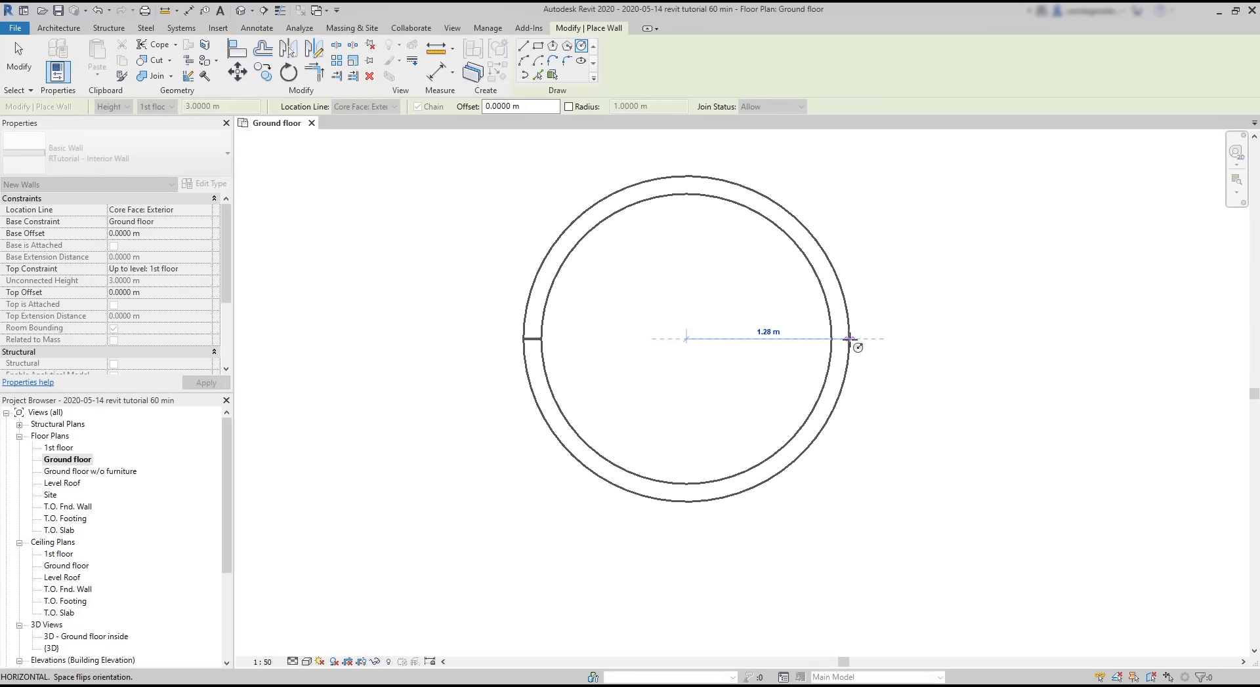
{"action": "left_click", "coordinate": [850, 339]}
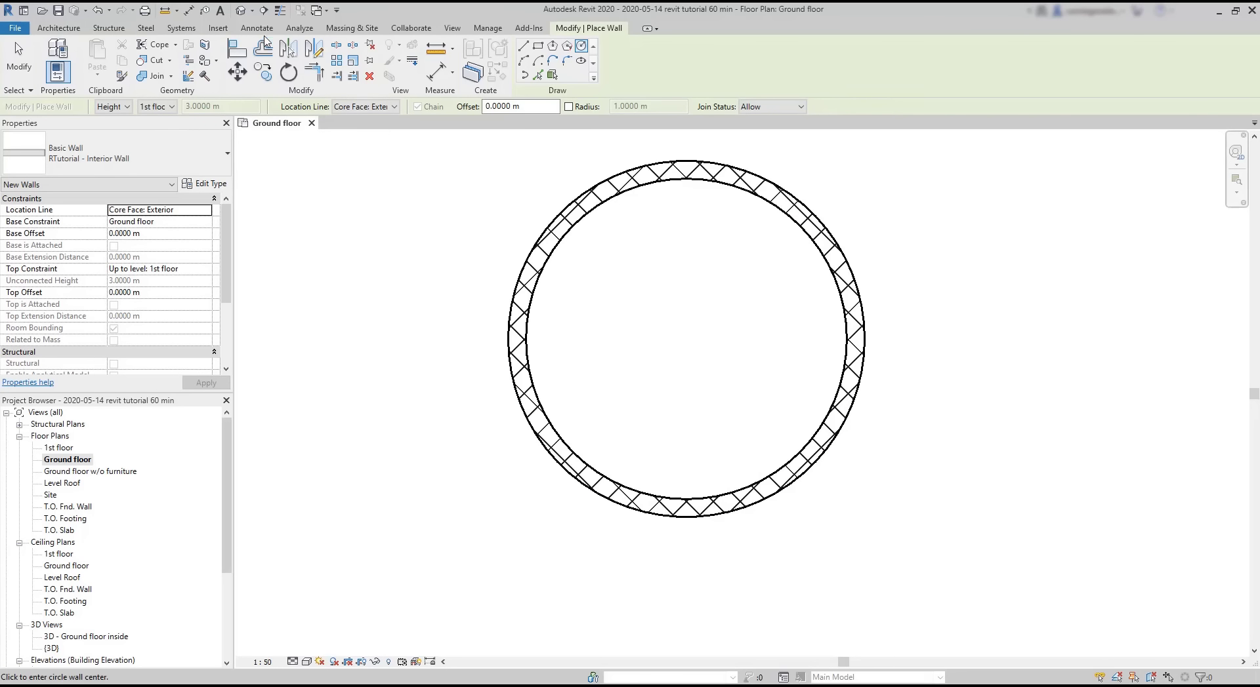
Step: Try a Radial dimension on the inner face of the circular wall
{"action": "left_click", "coordinate": [257, 28]}
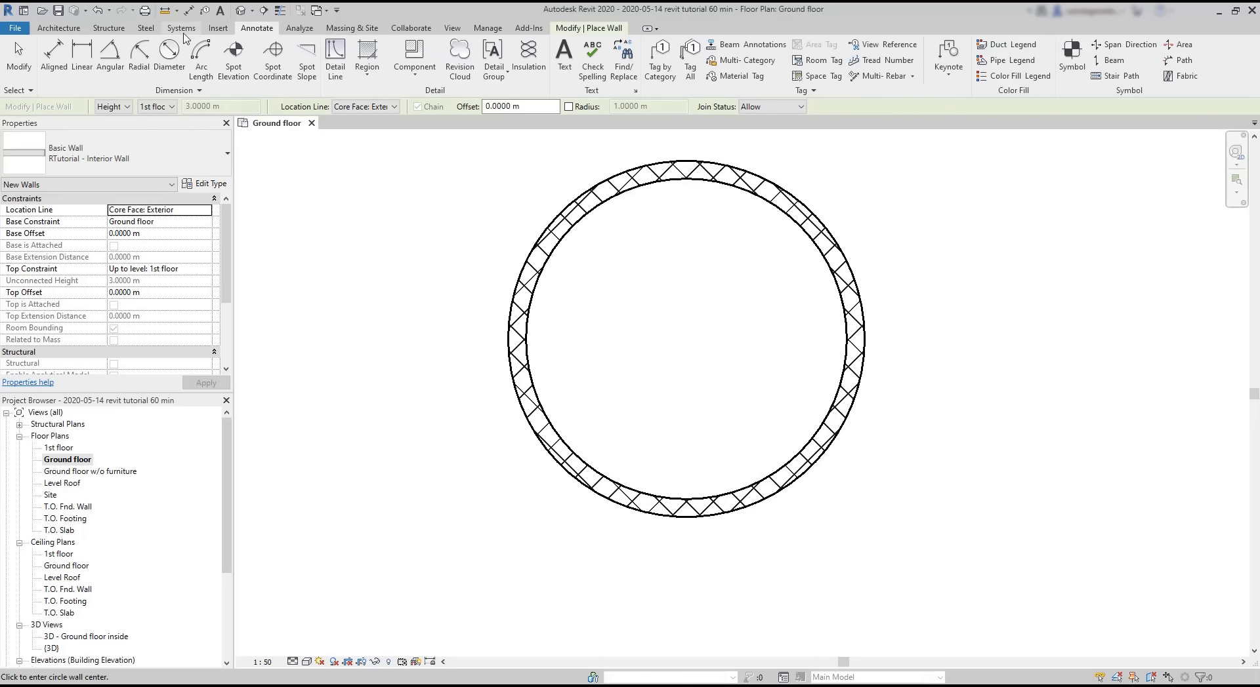
{"action": "left_click", "coordinate": [139, 56]}
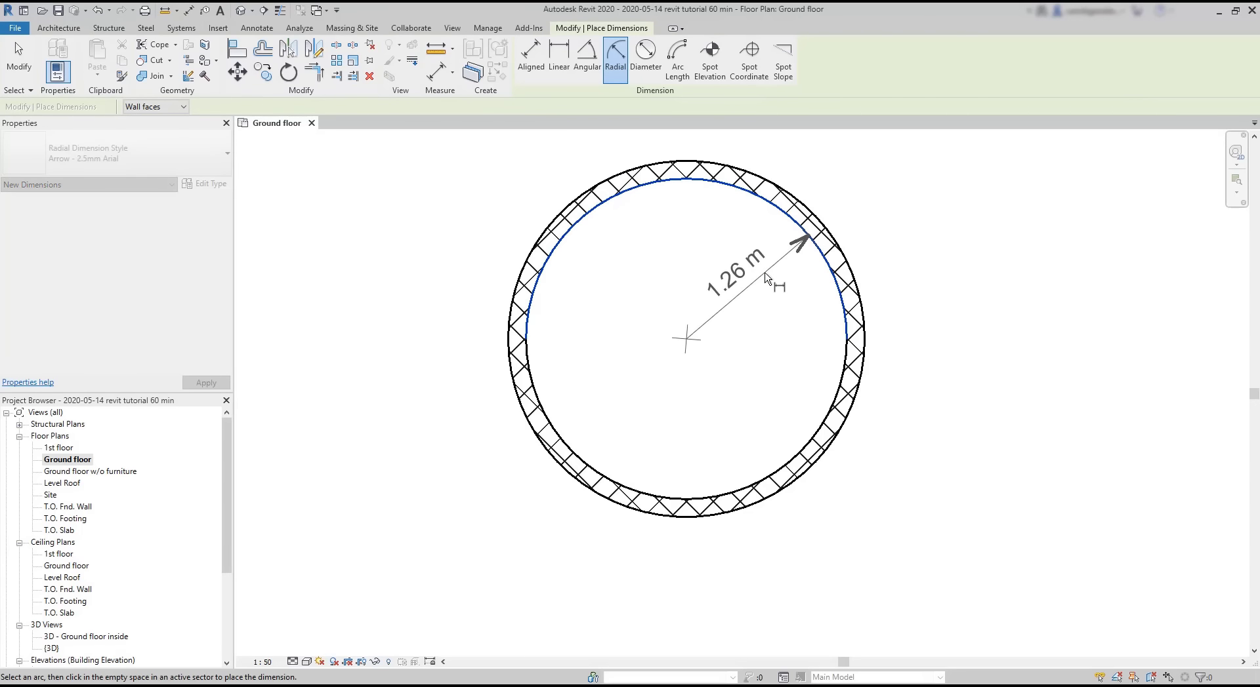
{"action": "left_click", "coordinate": [810, 279]}
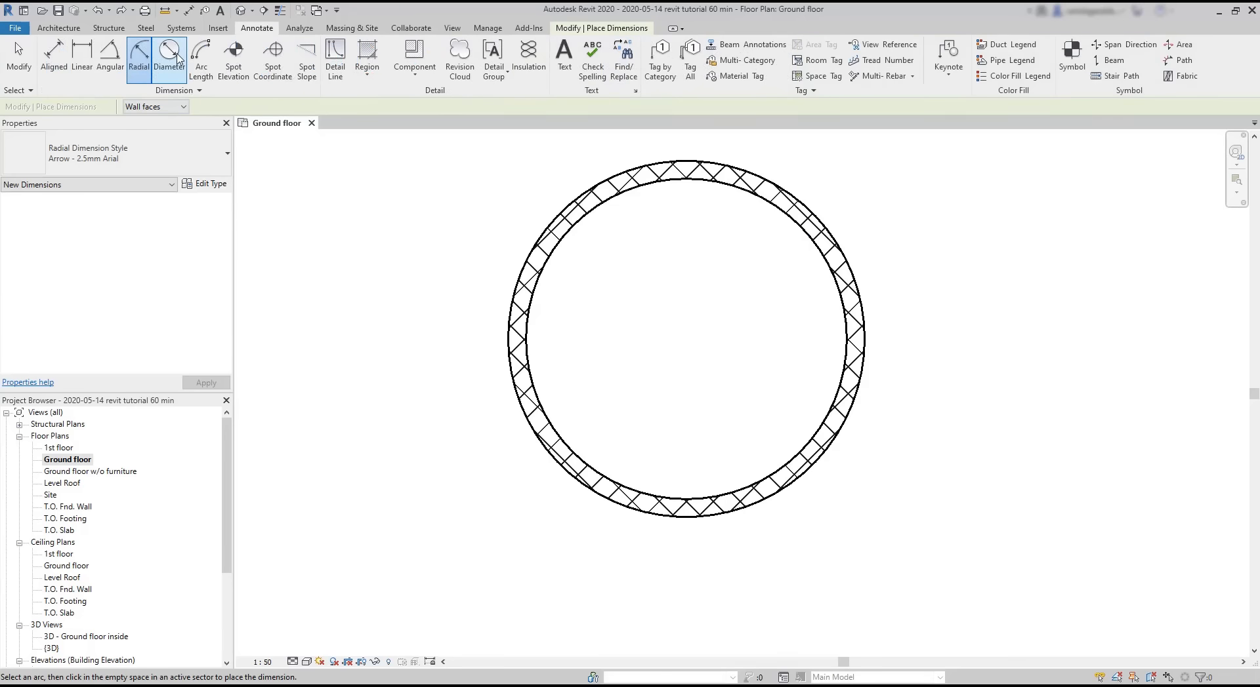
Step: Place a Diameter dimension on the outer face of the circular wall, and undo it
{"action": "left_click", "coordinate": [169, 56]}
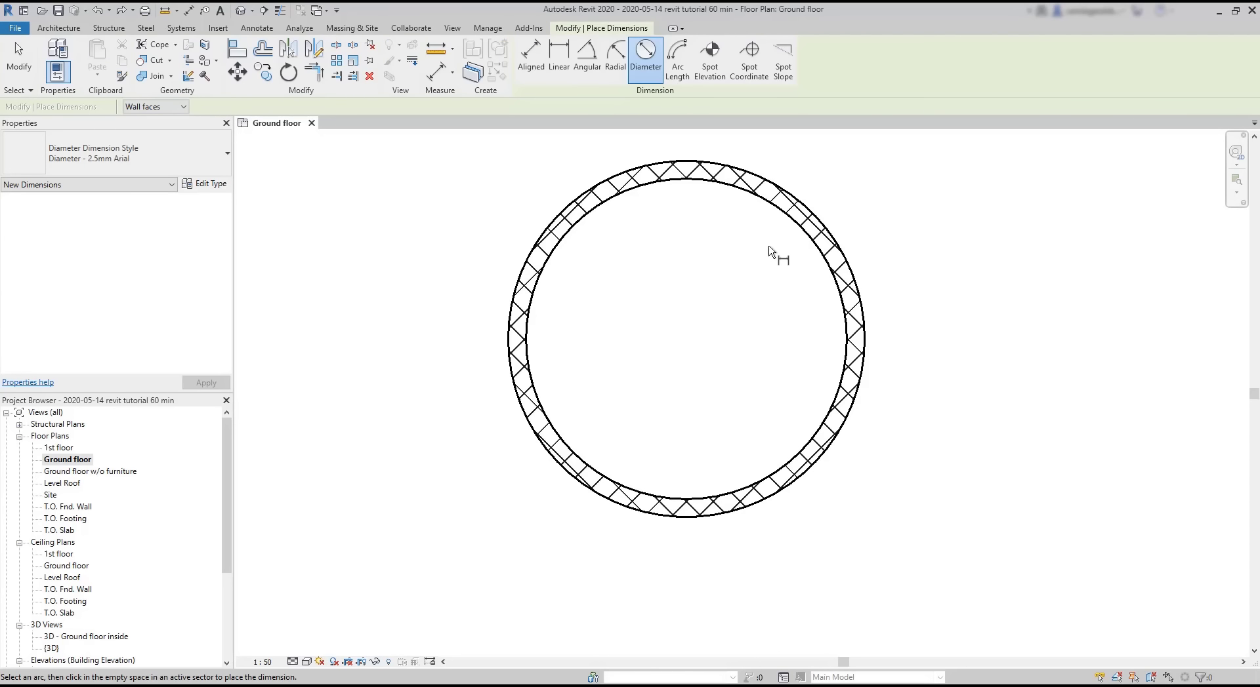
{"action": "left_click", "coordinate": [838, 249]}
{"action": "left_click", "coordinate": [836, 265]}
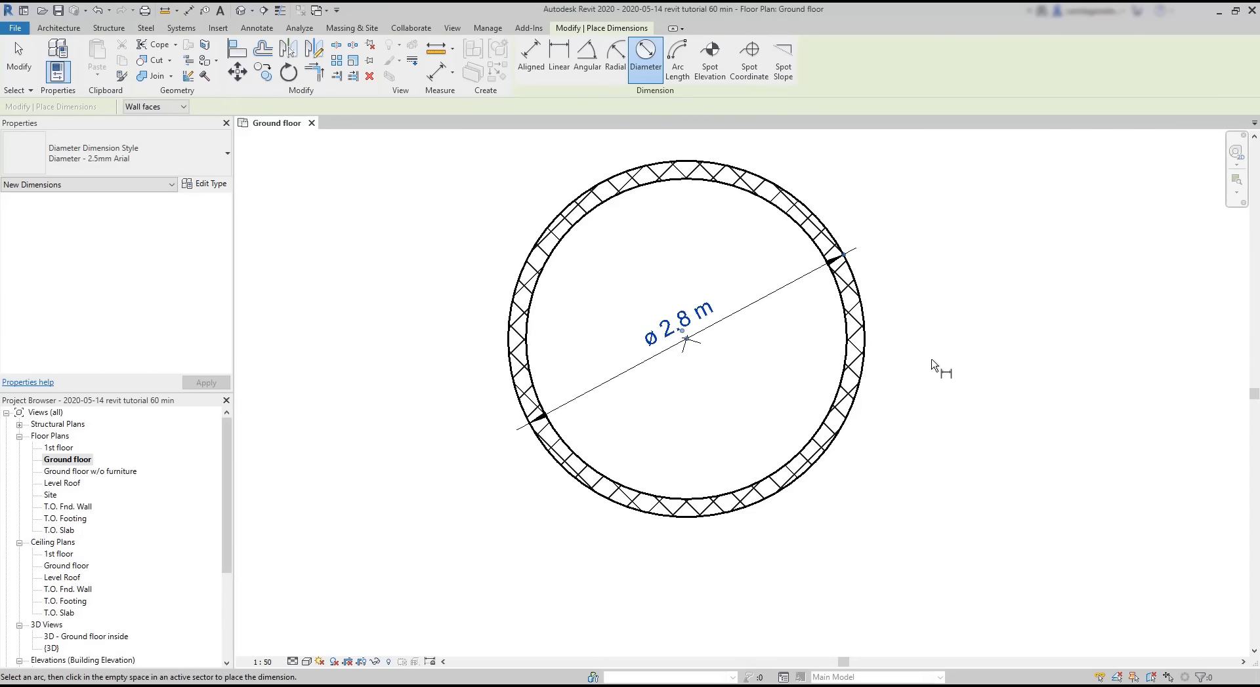
{"action": "key", "text": "ctrl+z"}
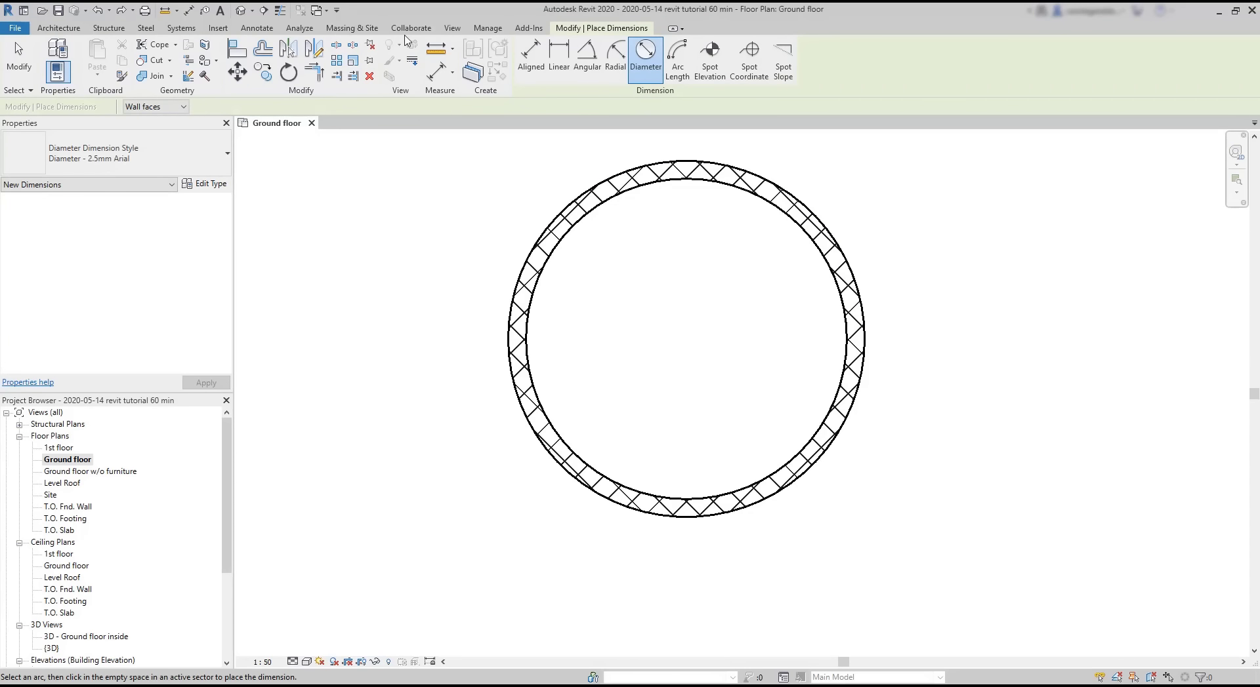
{"action": "left_click", "coordinate": [256, 28]}
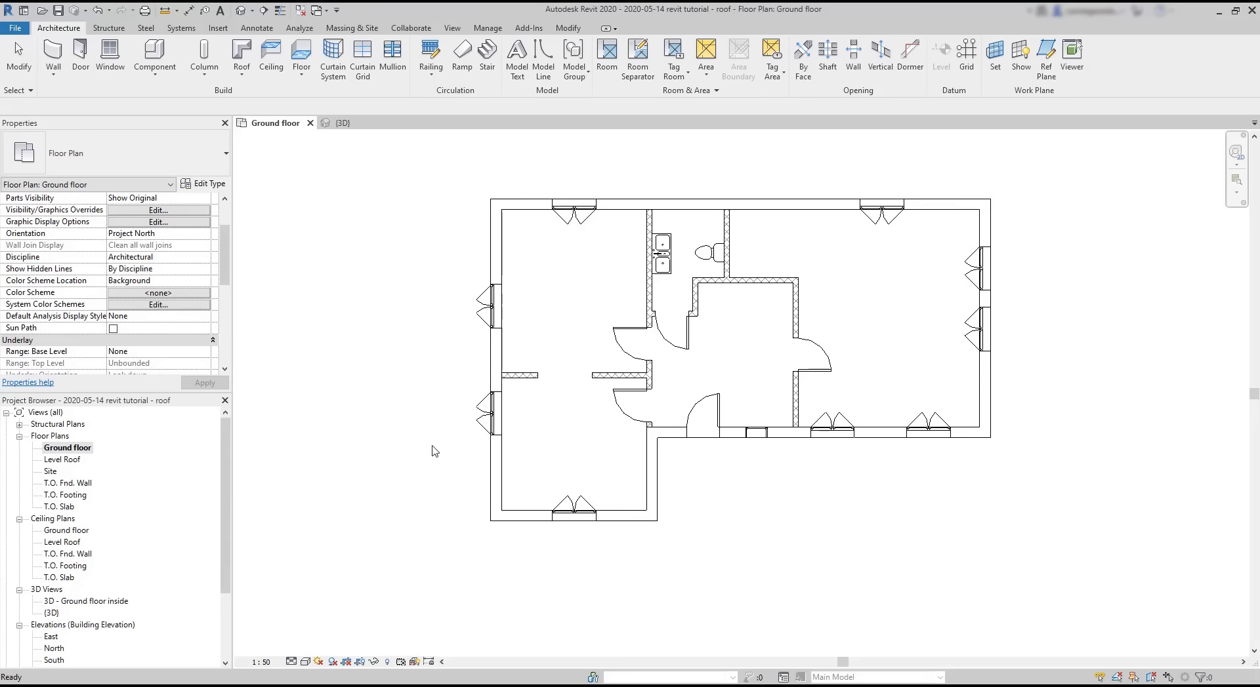
Step: Switch to the {3D} view of the roof tutorial project
{"action": "left_click", "coordinate": [341, 123]}
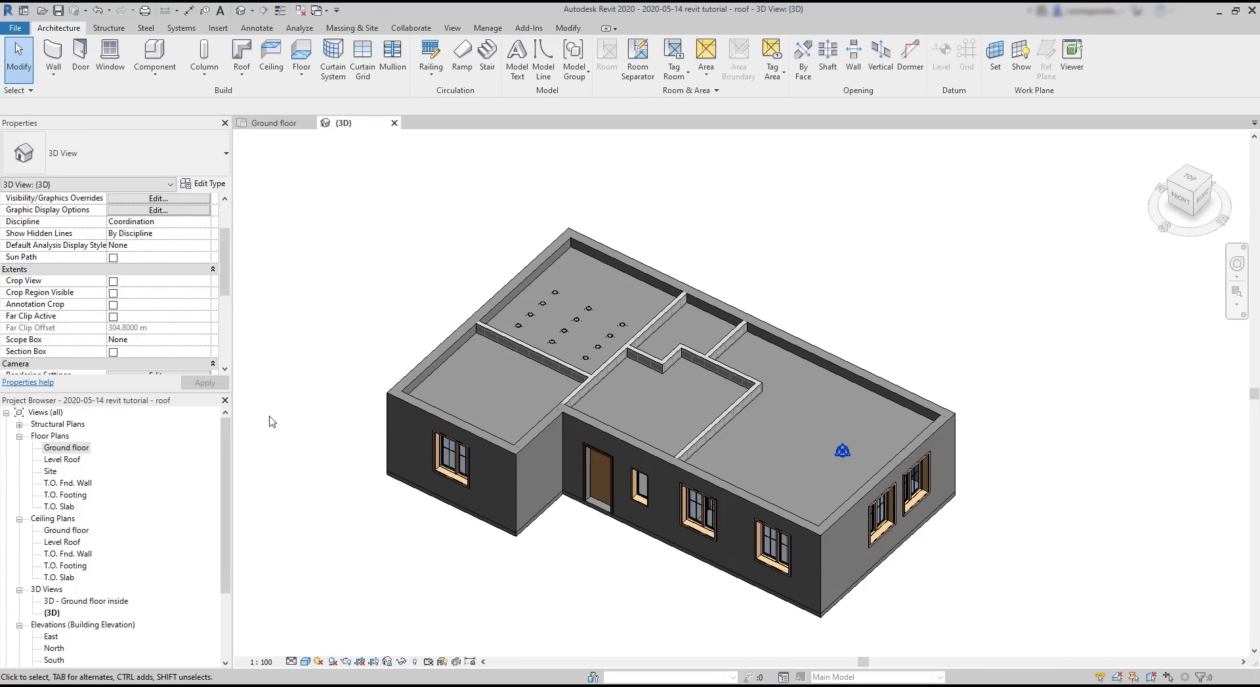
Step: Open the Level Roof floor plan and close the East elevation view
{"action": "double_click", "coordinate": [52, 637]}
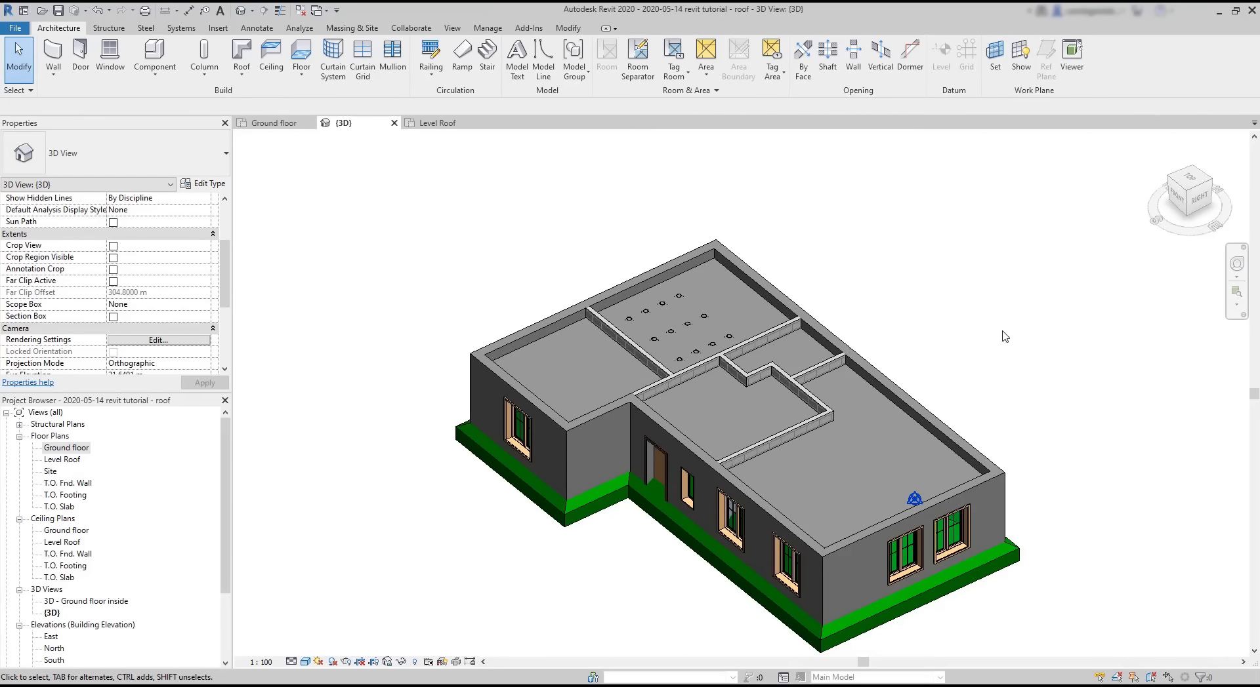
{"action": "middle_click_drag", "start_coordinate": [1020, 364], "coordinate": [1000, 284]}
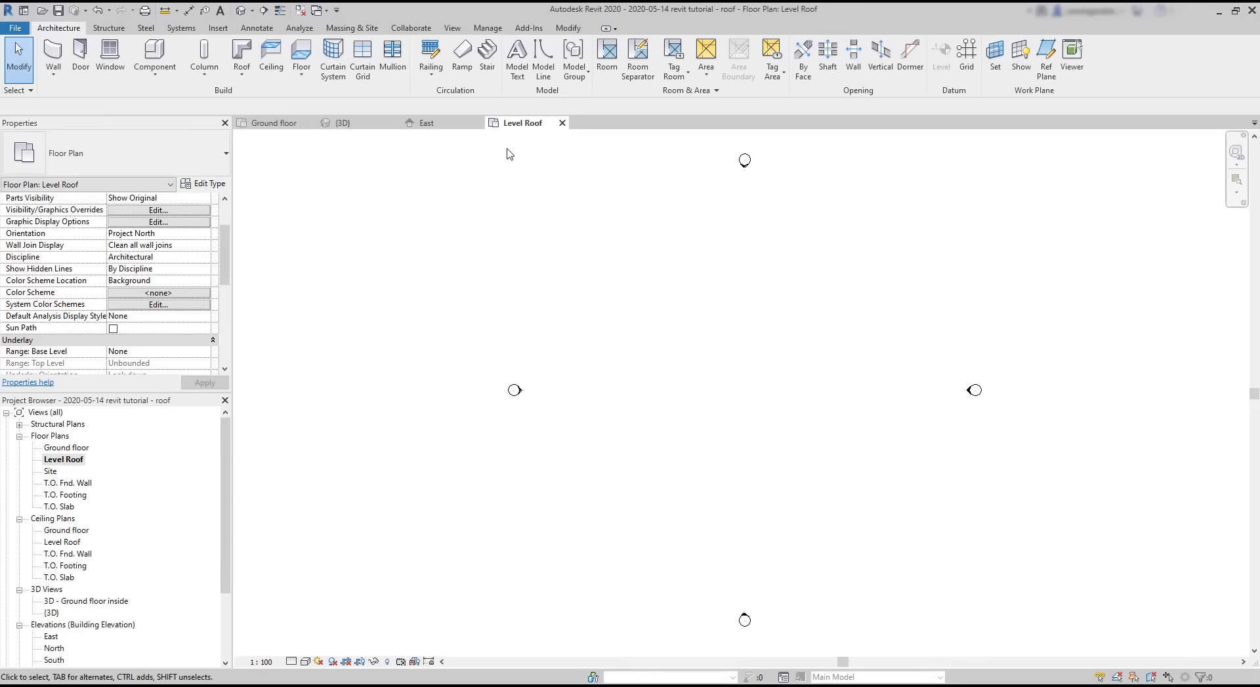
{"action": "left_click", "coordinate": [479, 124]}
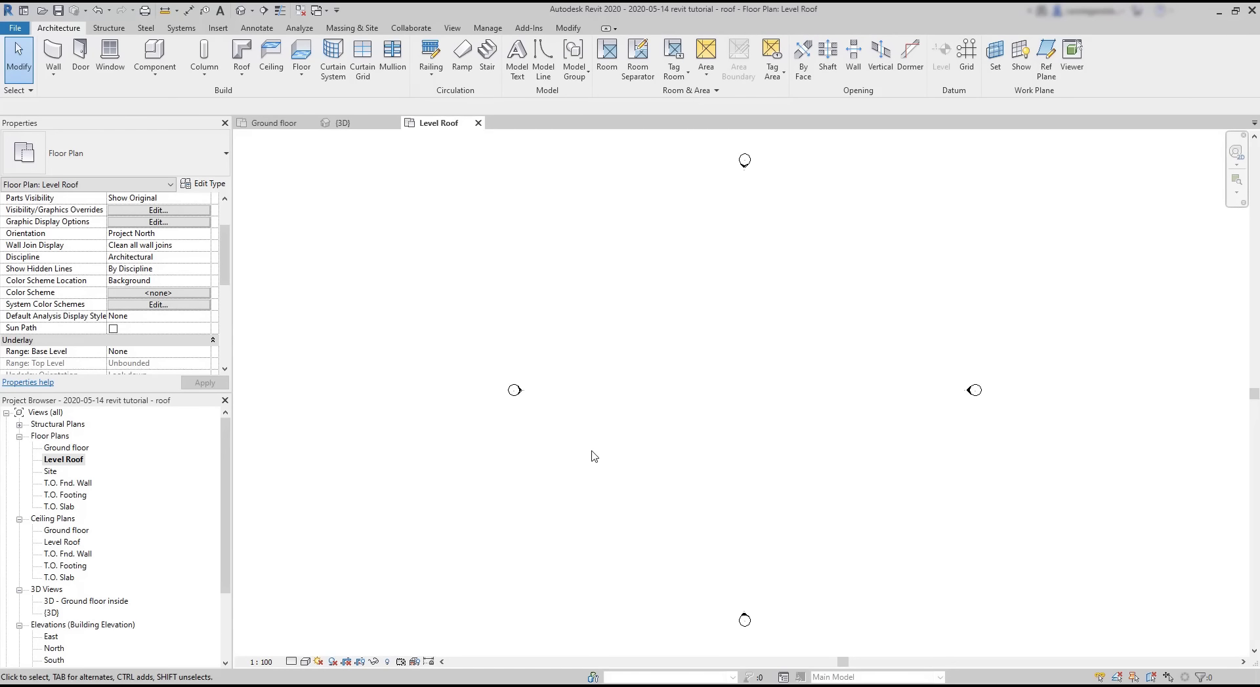
Step: Set the Level Roof plan's underlay base level to Ground floor and apply it
{"action": "scroll", "coordinate": [797, 322], "scroll_direction": "down", "scroll_amount": 5}
{"action": "scroll", "coordinate": [761, 364], "scroll_direction": "up", "scroll_amount": 5}
{"action": "mouse_move", "coordinate": [225, 278]}
{"action": "left_mouse_down"}
{"action": "mouse_move", "coordinate": [227, 250]}
{"action": "mouse_move", "coordinate": [226, 286]}
{"action": "left_mouse_up"}
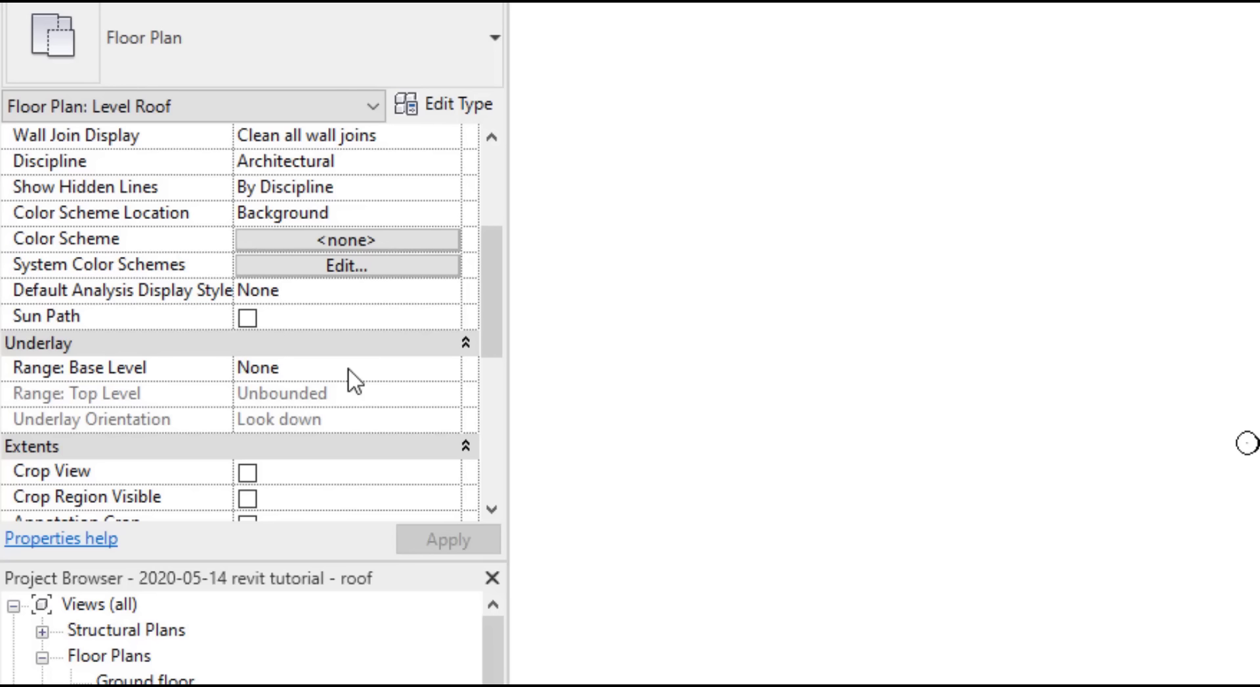
{"action": "left_click", "coordinate": [354, 380]}
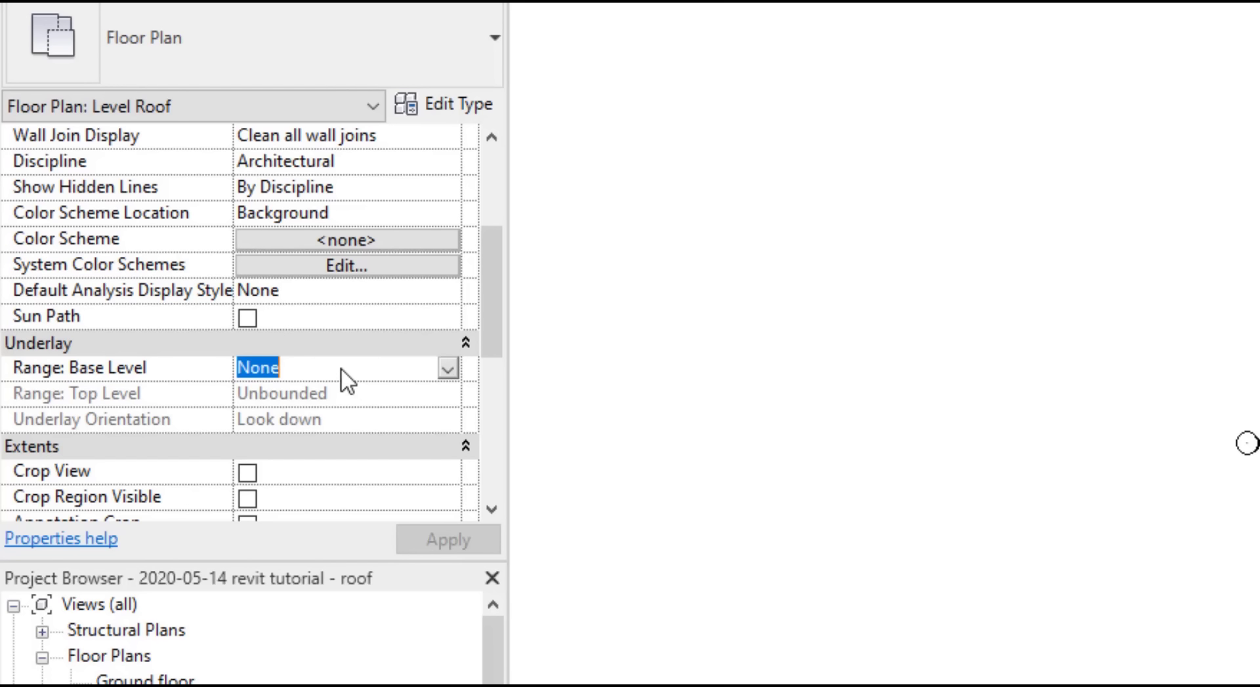
{"action": "left_click", "coordinate": [448, 371]}
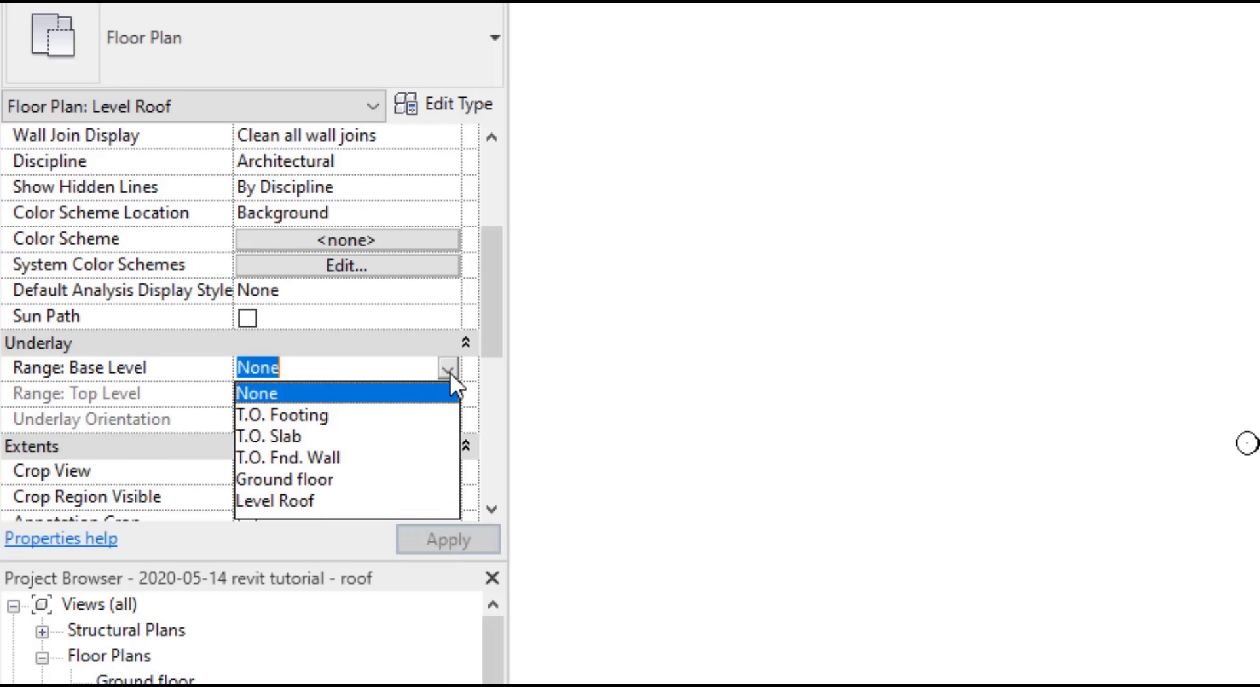
{"action": "left_click", "coordinate": [313, 486]}
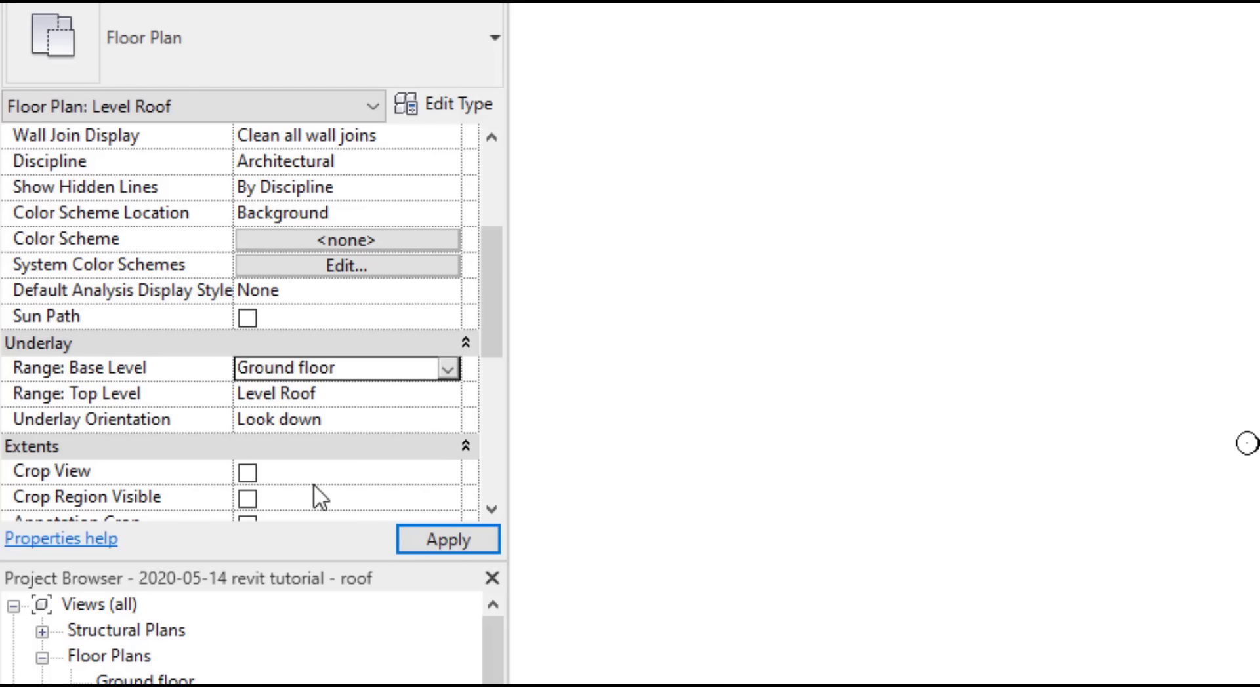
{"action": "left_click", "coordinate": [484, 550]}
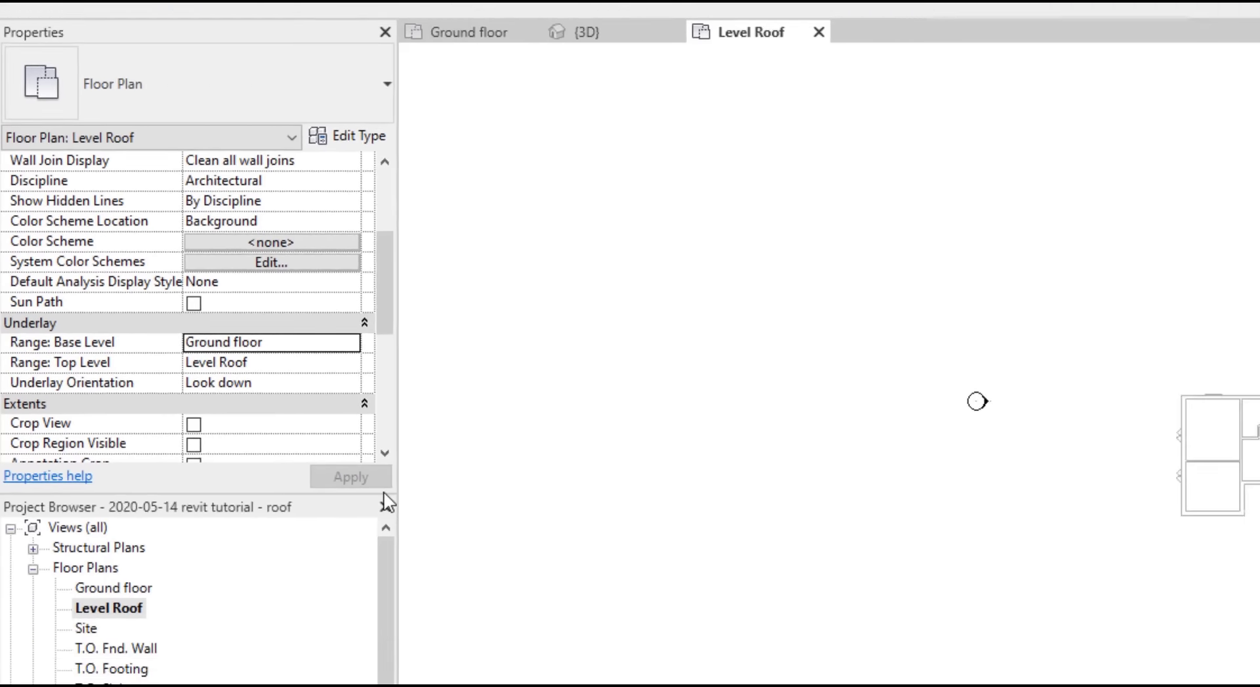
{"action": "scroll", "coordinate": [768, 366], "scroll_direction": "up", "scroll_amount": 6}
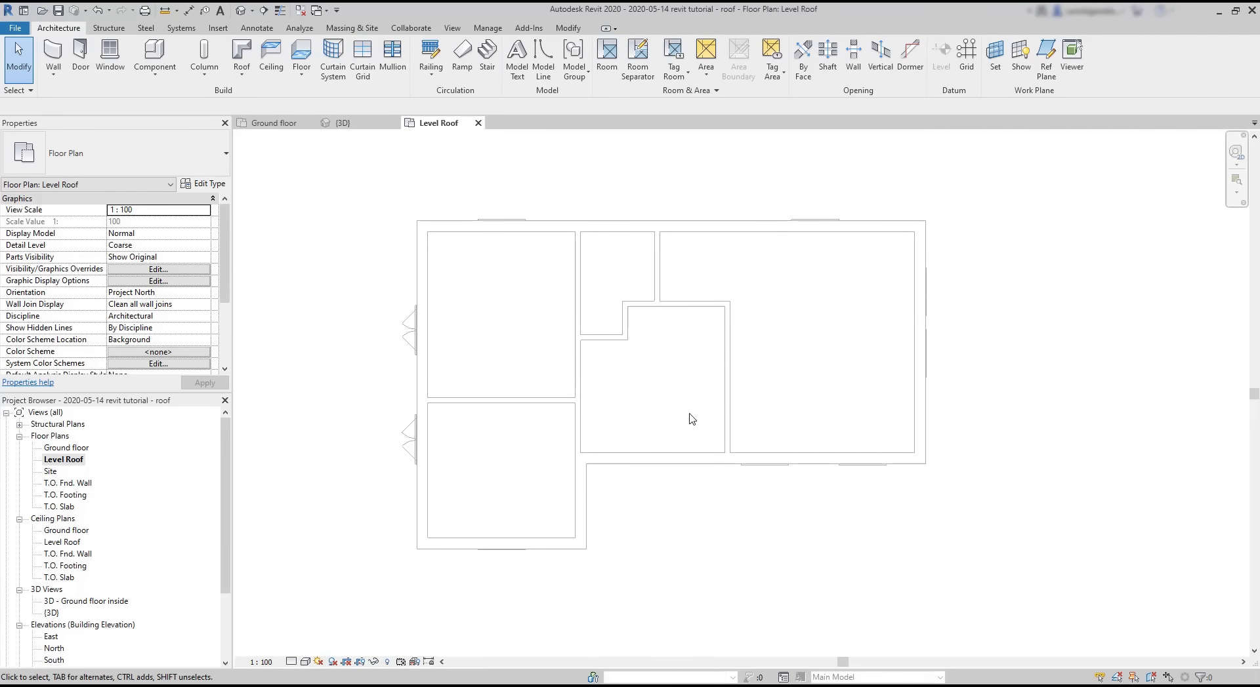
Step: Start a Roof by Footprint using the Basic Roof Generic - 400mm type with a 0.3 m overhang
{"action": "left_click", "coordinate": [242, 75]}
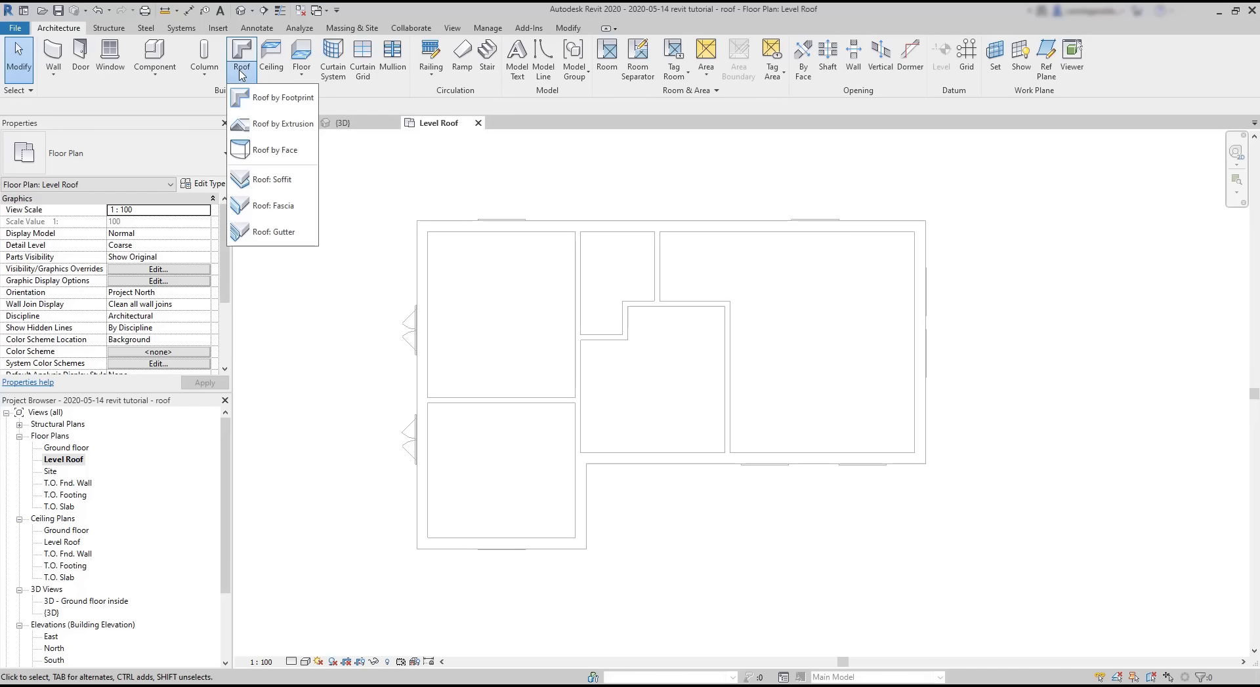
{"action": "left_click", "coordinate": [273, 100]}
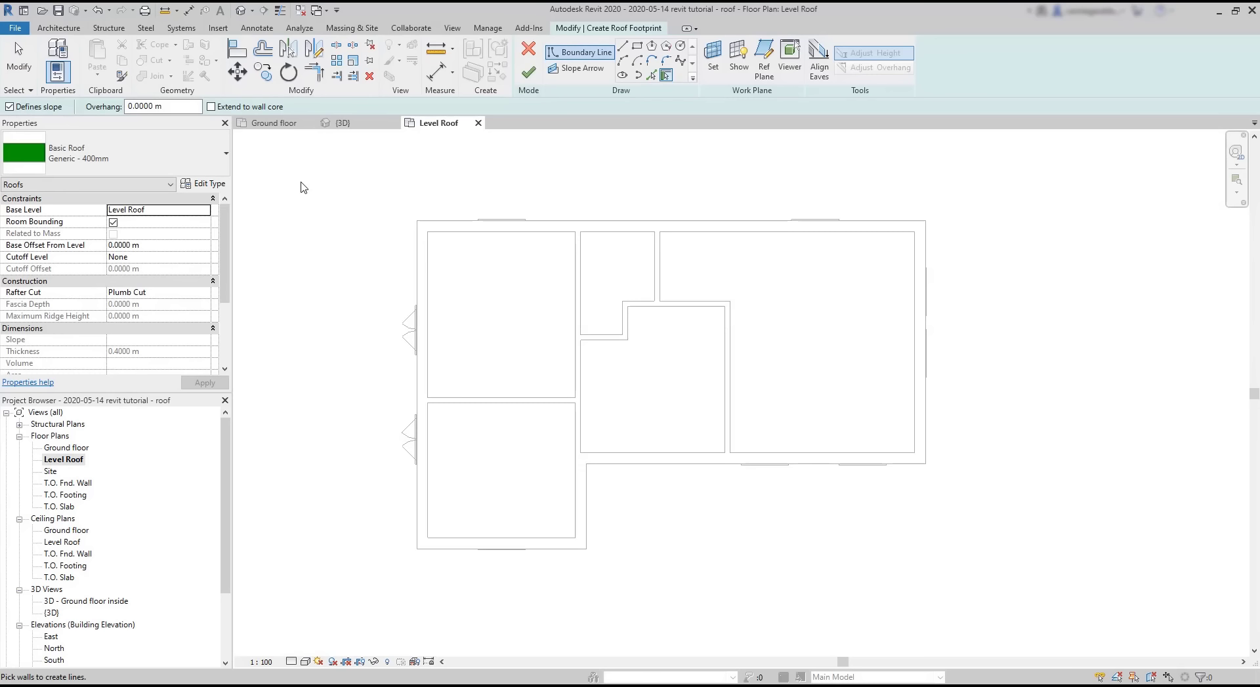
{"action": "scroll", "coordinate": [351, 357], "scroll_direction": "up", "scroll_amount": 2}
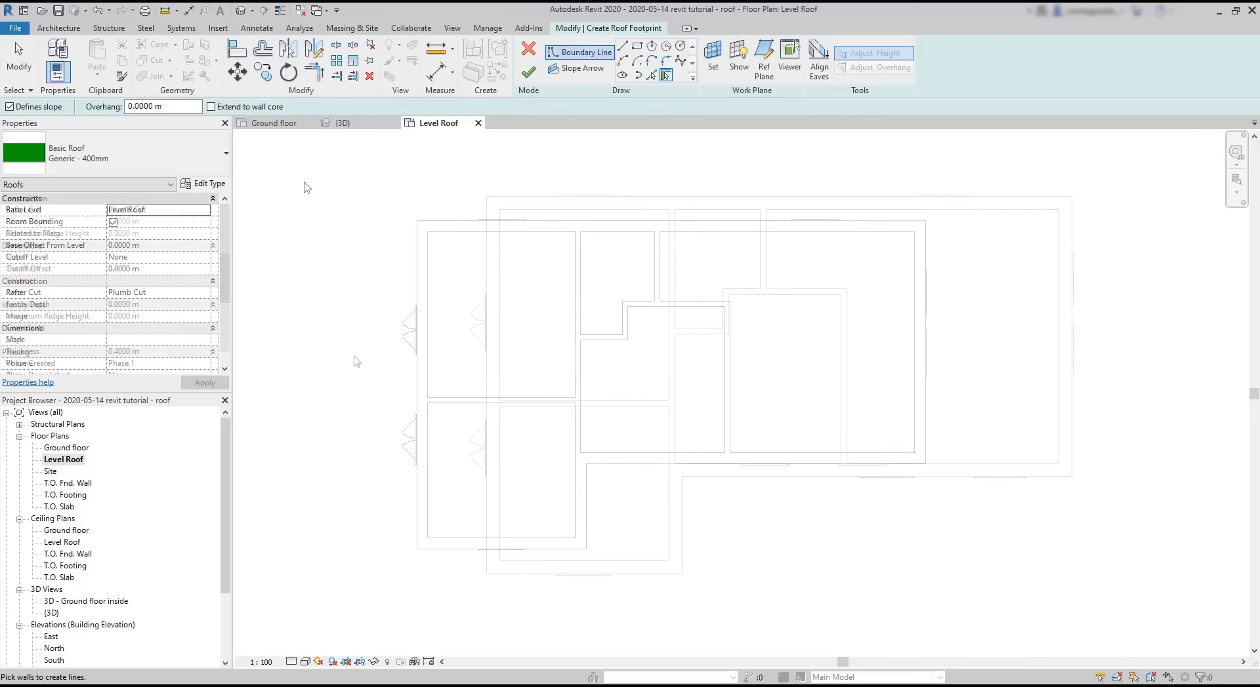
{"action": "left_click", "coordinate": [202, 159]}
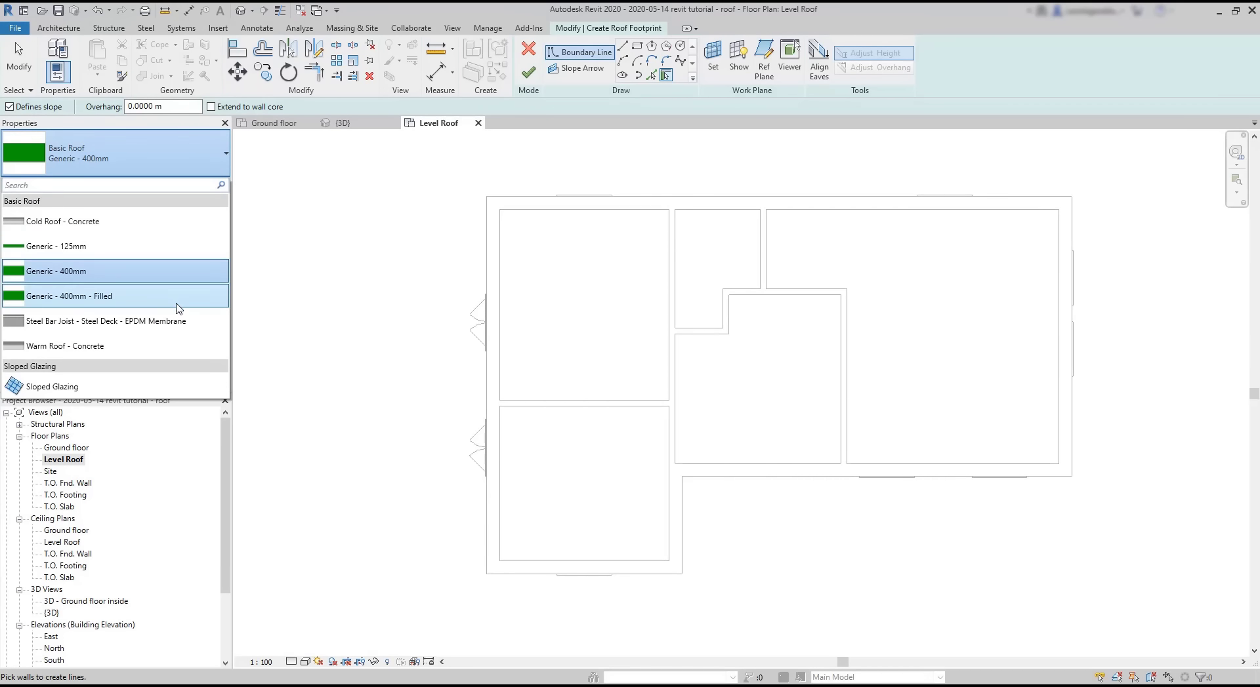
{"action": "left_click", "coordinate": [204, 274]}
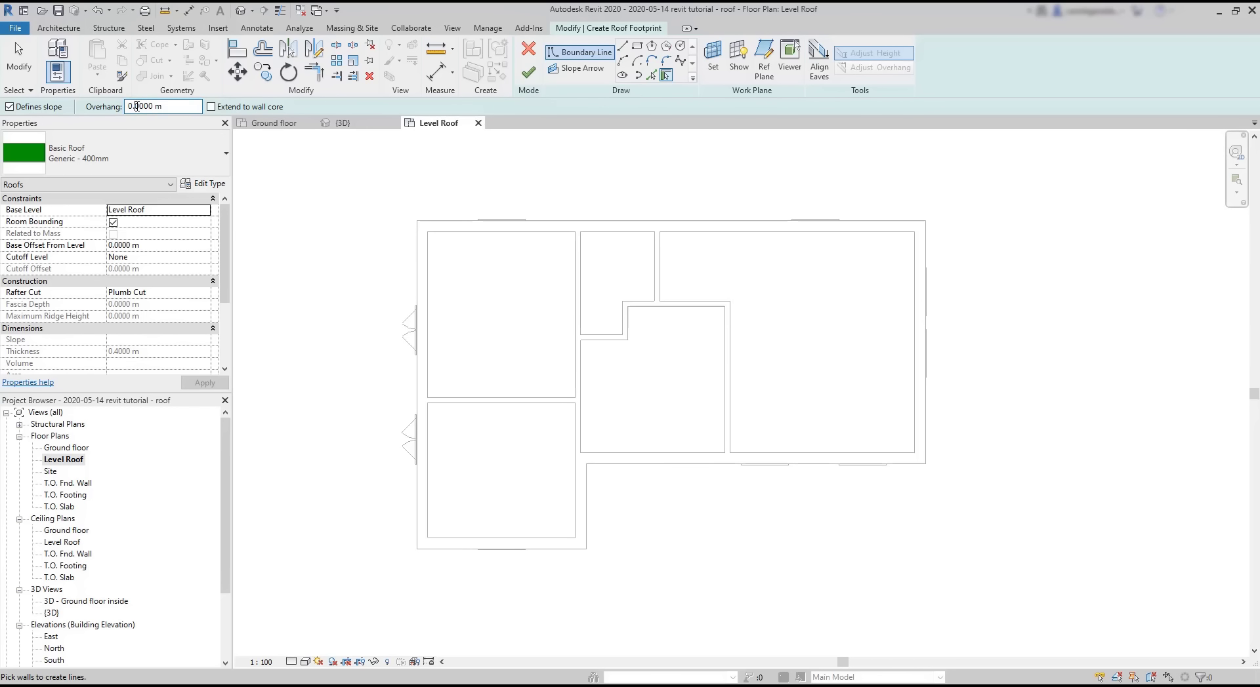
{"action": "left_click", "coordinate": [137, 106]}
{"action": "type", "text": "3"}
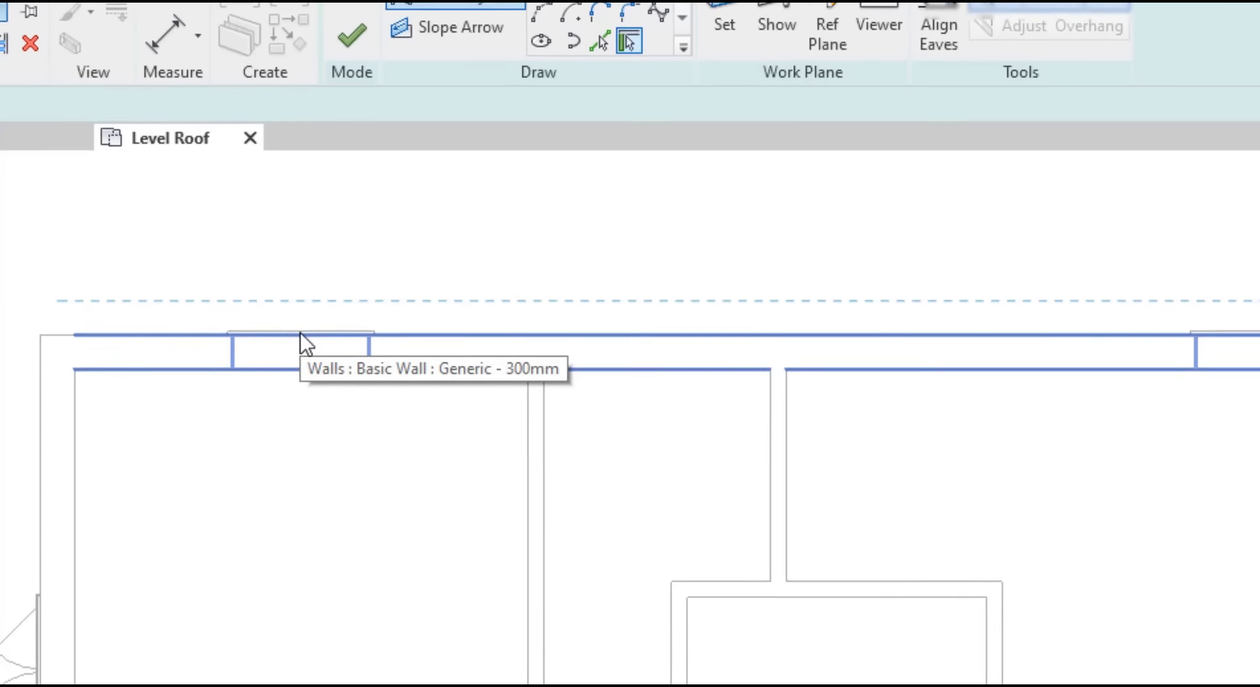
Step: Pick all six exterior walls of the L-shaped house as slope-defining boundary lines of the roof footprint
{"action": "left_click", "coordinate": [457, 252]}
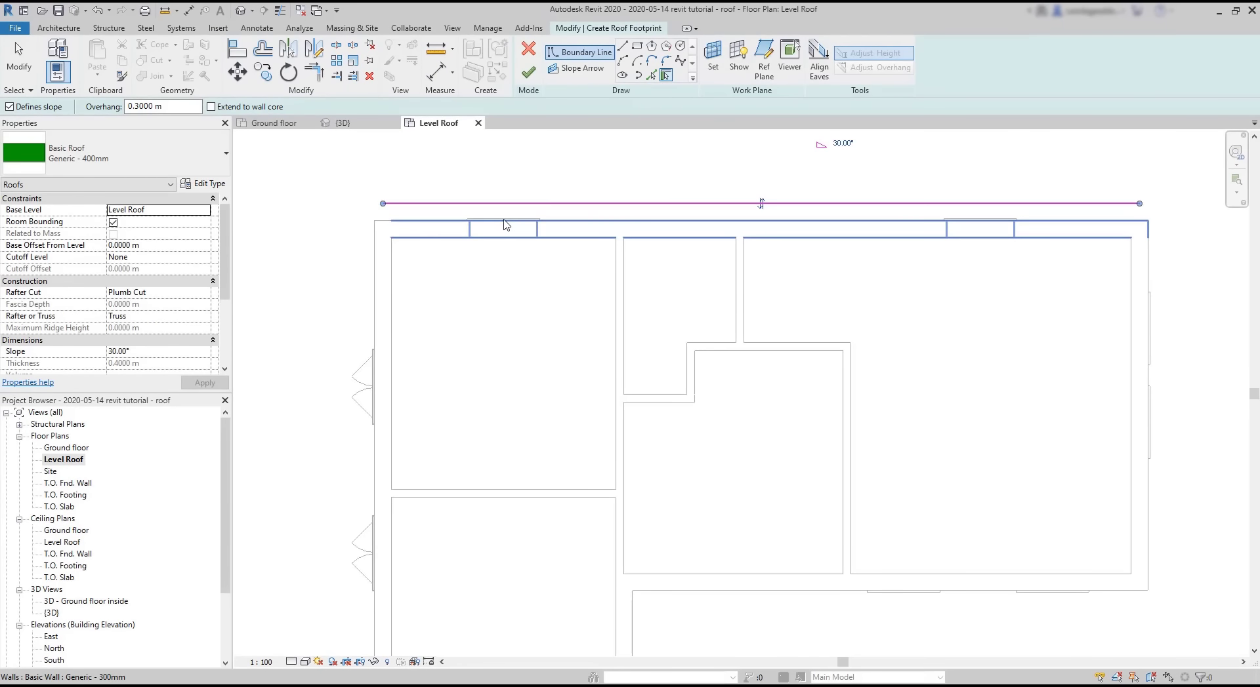
{"action": "left_click", "coordinate": [1137, 382]}
{"action": "left_click", "coordinate": [1035, 591]}
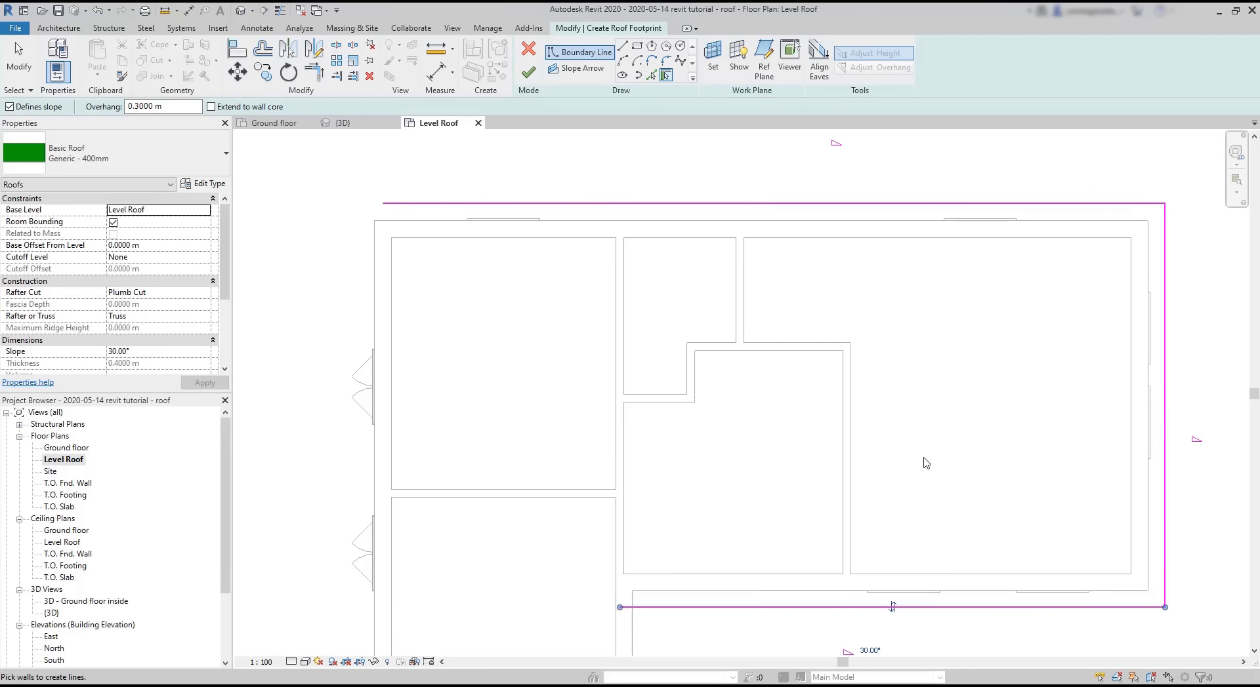
{"action": "scroll", "coordinate": [922, 464], "scroll_direction": "down", "scroll_amount": 3}
{"action": "scroll", "coordinate": [858, 597], "scroll_direction": "up", "scroll_amount": 2}
{"action": "left_click", "coordinate": [725, 584]}
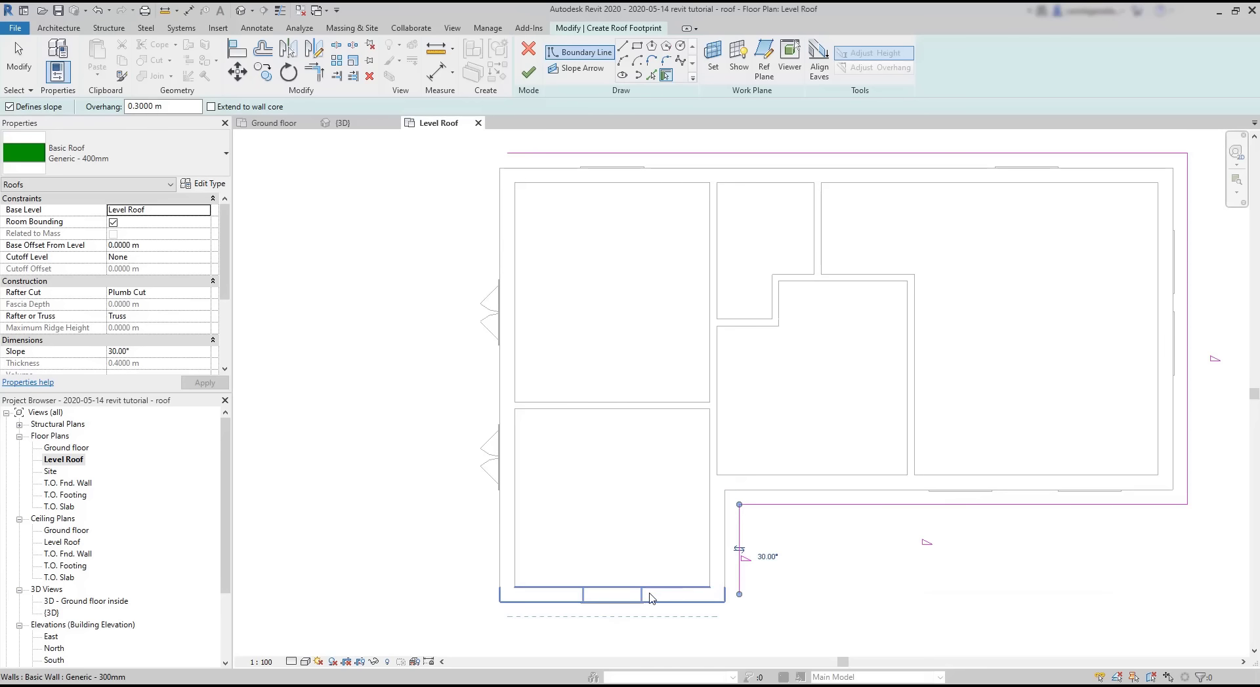
{"action": "left_click", "coordinate": [715, 603]}
{"action": "left_click", "coordinate": [516, 539]}
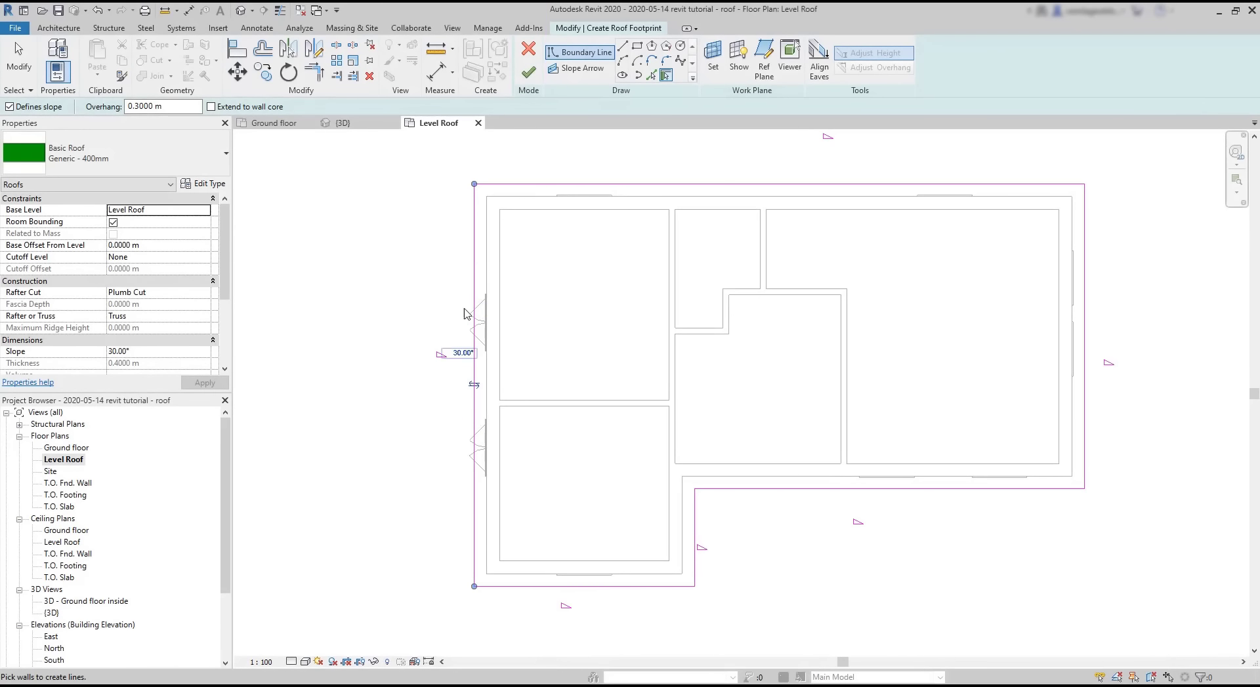
Step: Finish the roof without attaching the highlighted walls to it, and examine the result in the {3D} view
{"action": "left_click", "coordinate": [529, 74]}
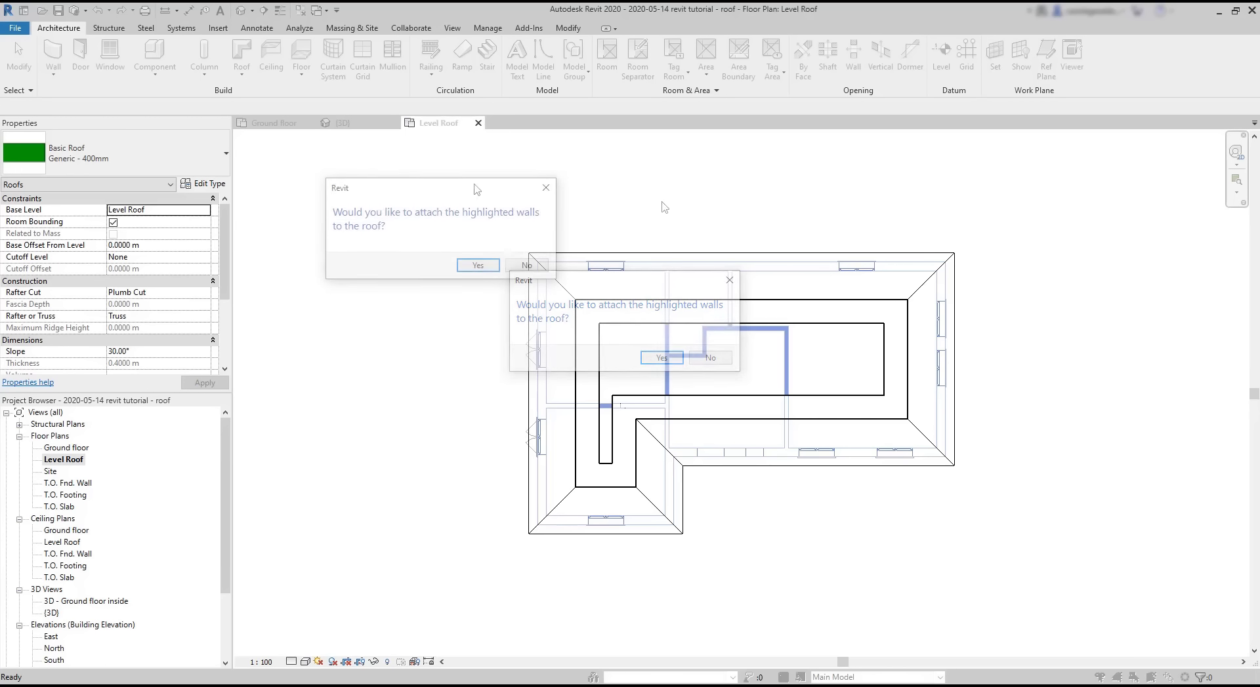
{"action": "left_click", "coordinate": [528, 268]}
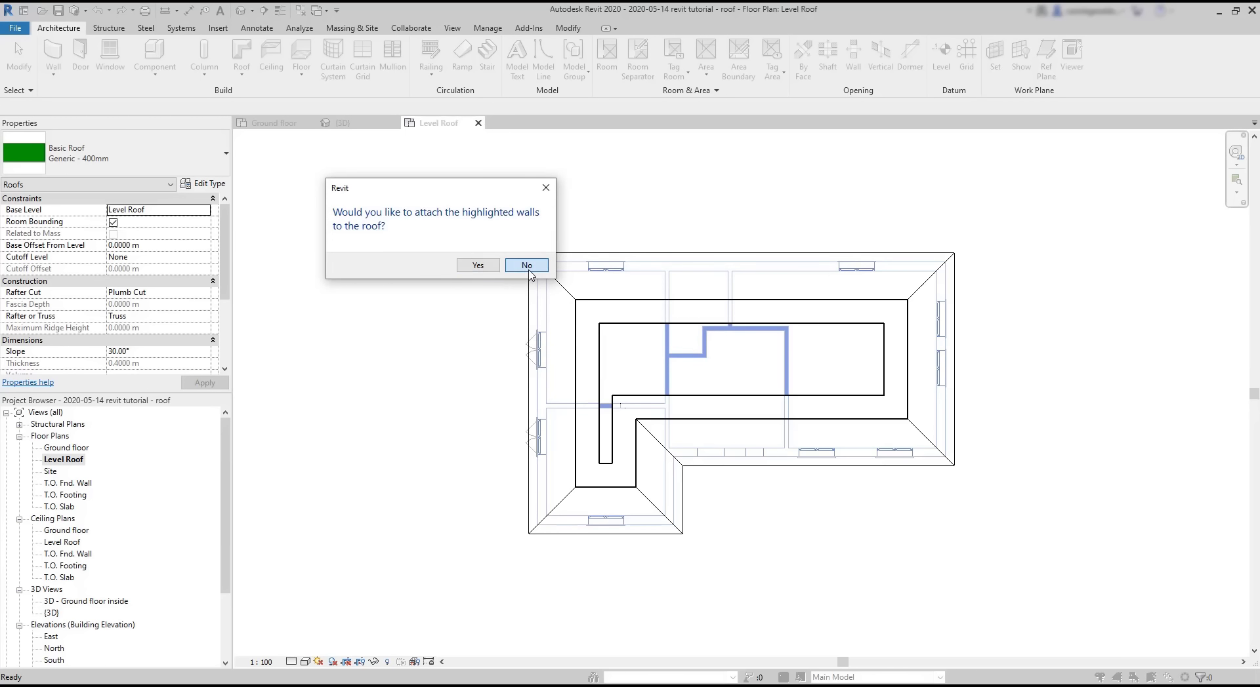
{"action": "left_click", "coordinate": [365, 124]}
{"action": "left_click", "coordinate": [961, 320]}
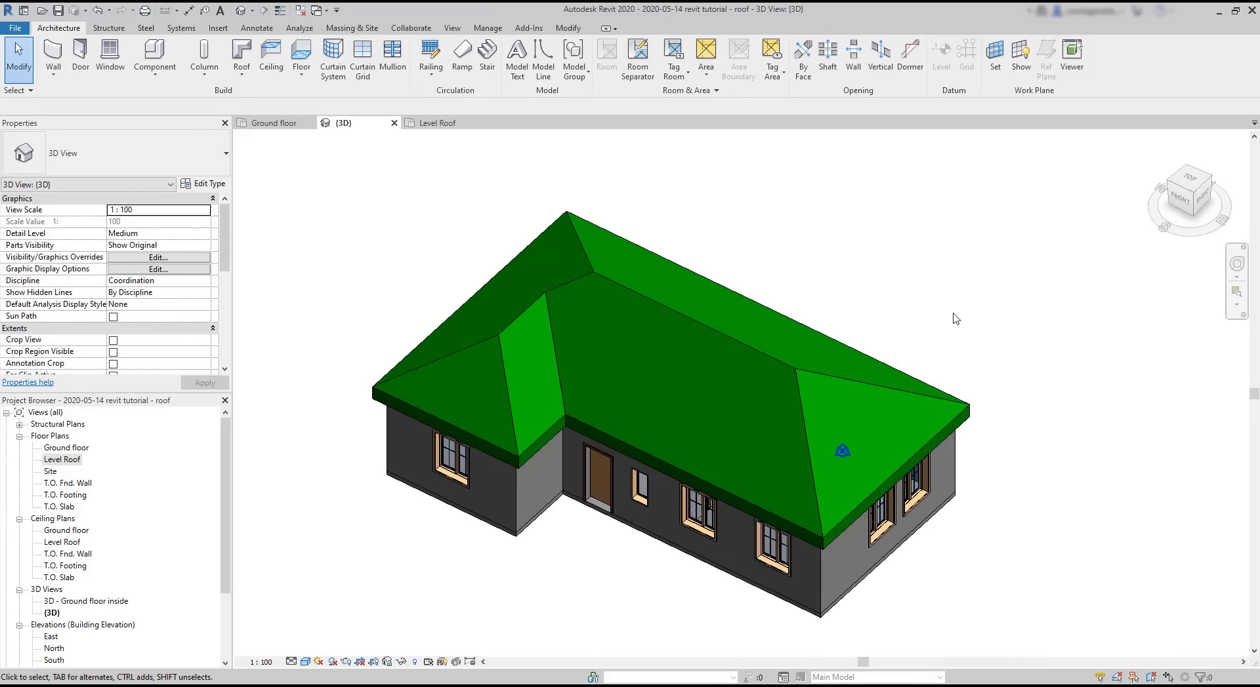
{"action": "middle_click_drag", "start_coordinate": [955, 319], "coordinate": [889, 406], "text": "shift"}
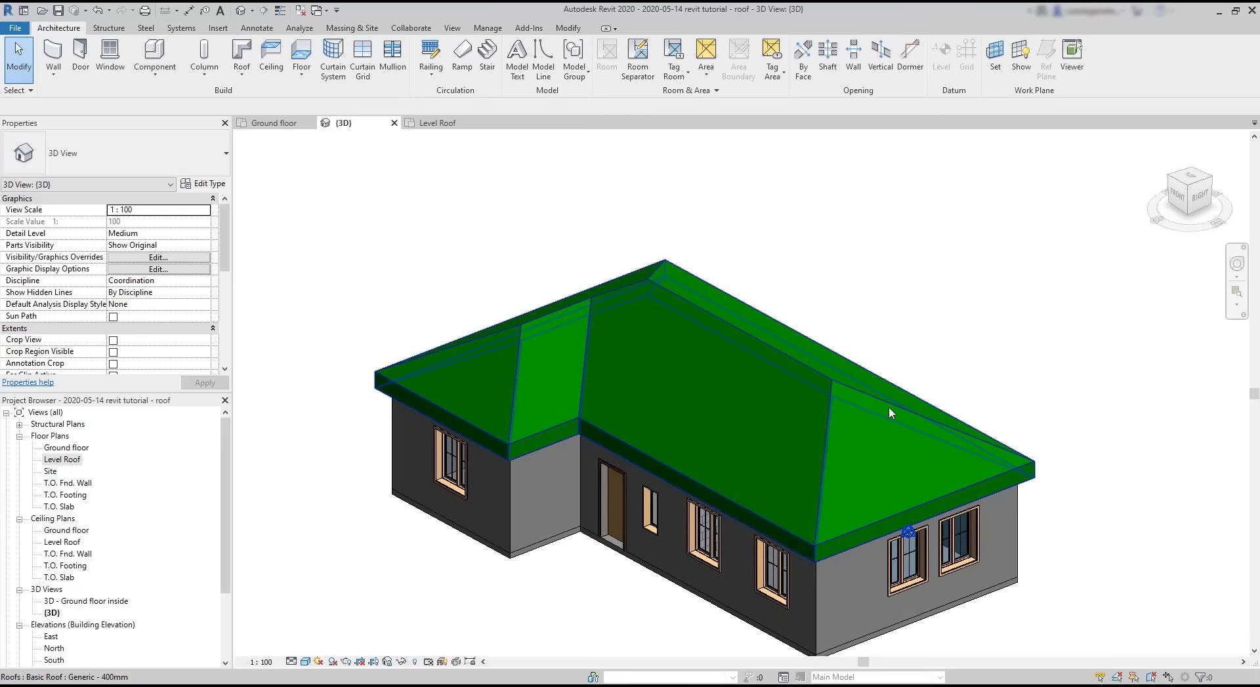
{"action": "left_click", "coordinate": [833, 396]}
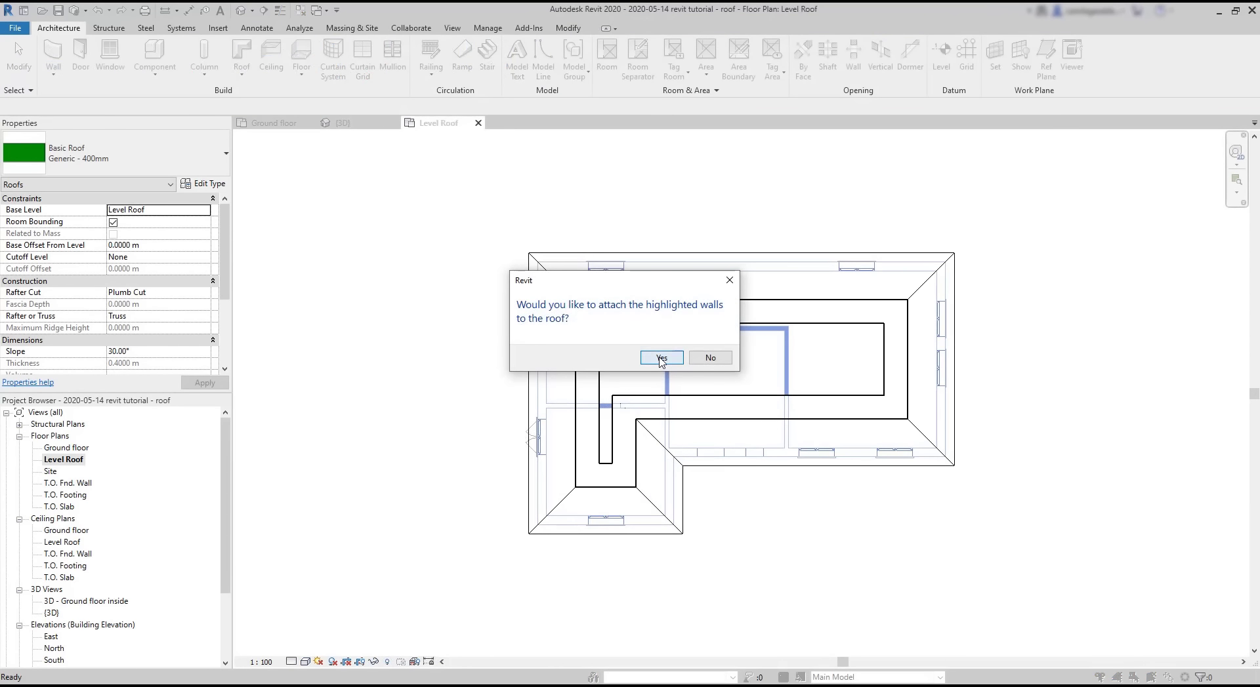
Step: Attach the highlighted walls to the finished roof instead, and examine the walls beneath it in the {3D} view
{"action": "left_click", "coordinate": [661, 357]}
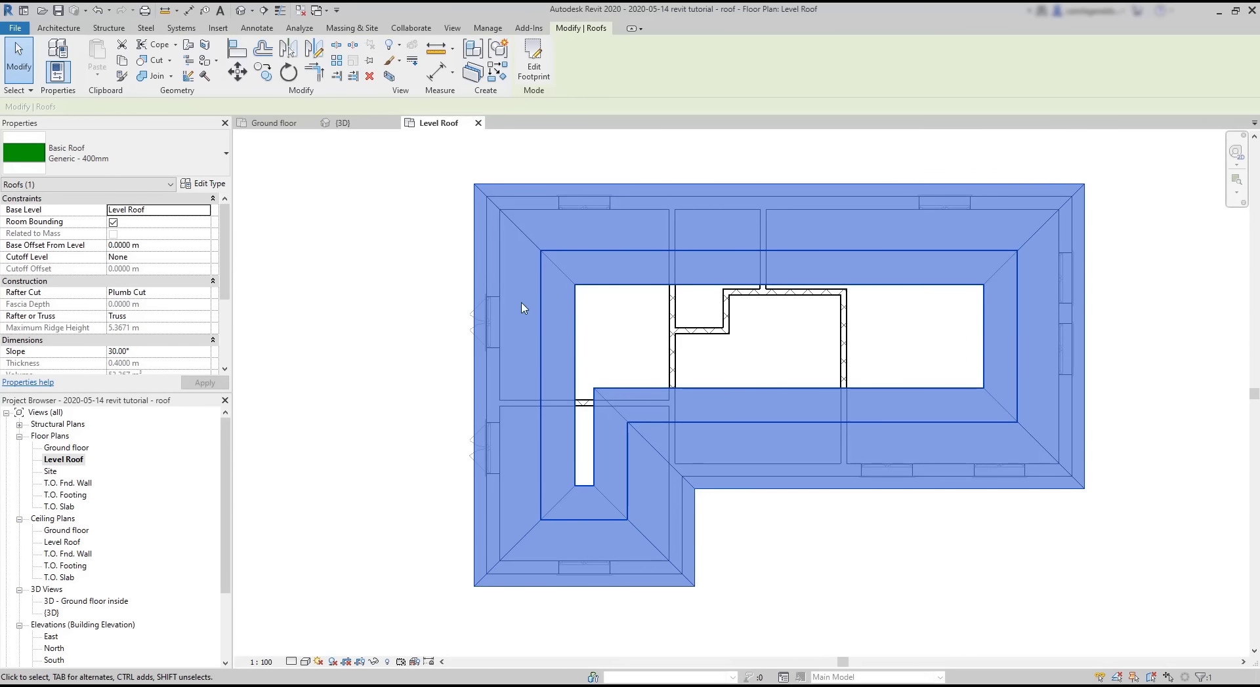
{"action": "left_click", "coordinate": [367, 125]}
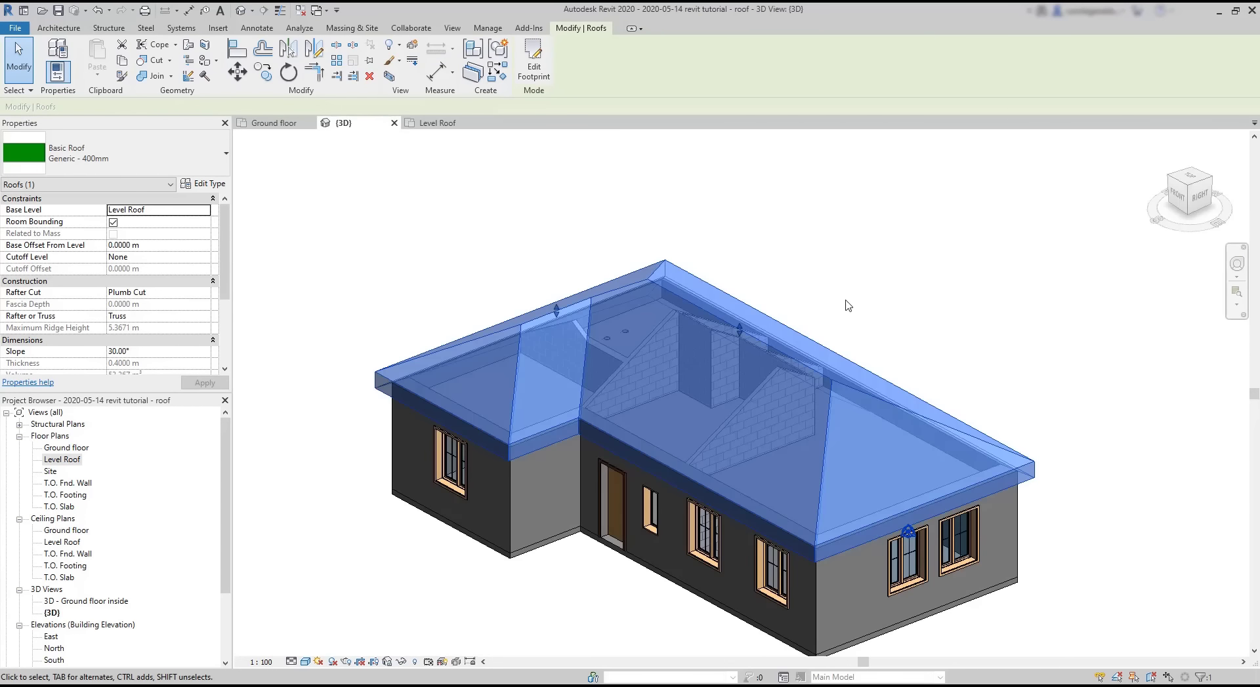
{"action": "left_click", "coordinate": [914, 320]}
{"action": "left_click", "coordinate": [789, 361]}
{"action": "scroll", "coordinate": [653, 419], "scroll_direction": "up", "scroll_amount": 3}
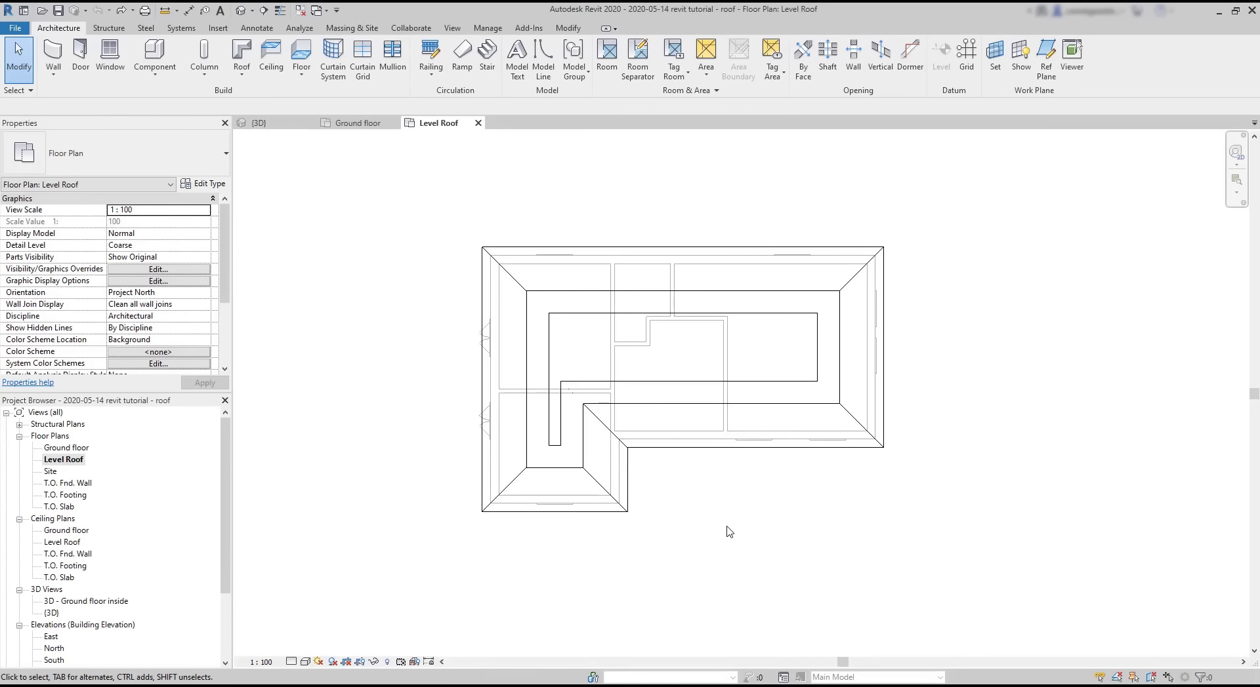
Step: Delete the hip roof from the Level Roof plan
{"action": "left_click", "coordinate": [721, 449]}
{"action": "key", "text": "Delete"}
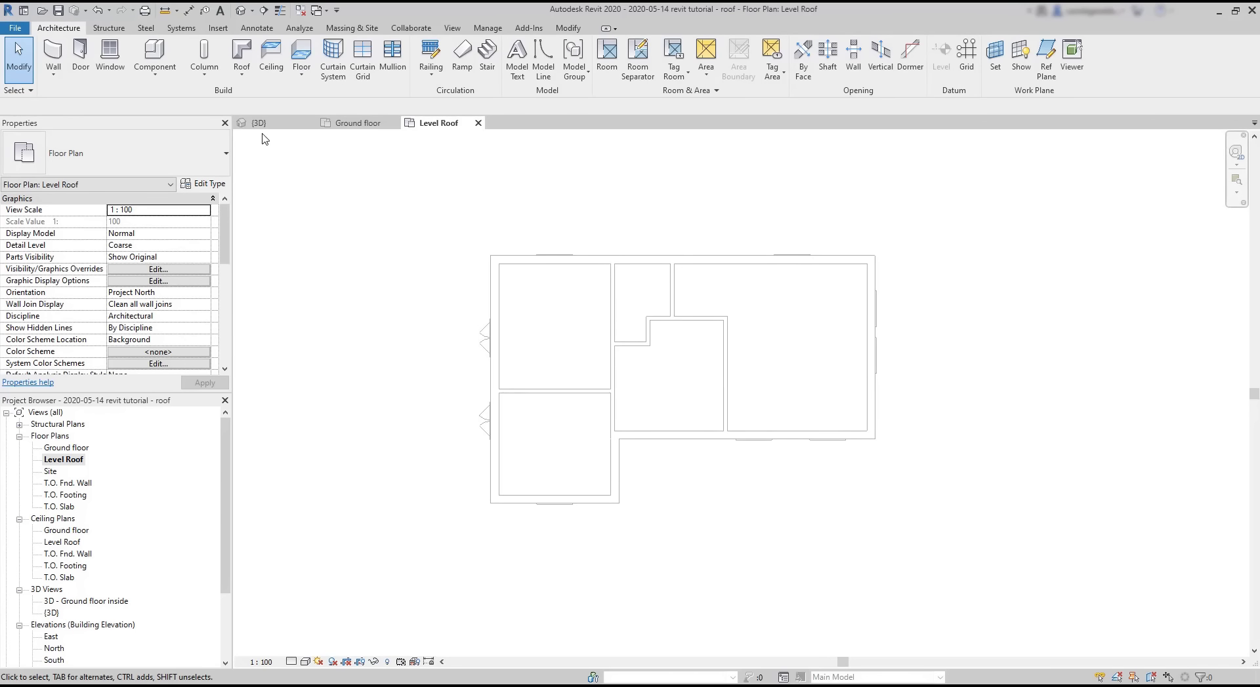
Step: Start a new Roof by Footprint and pick the west, north and east exterior walls plus the long south wall as boundaries
{"action": "left_click", "coordinate": [243, 74]}
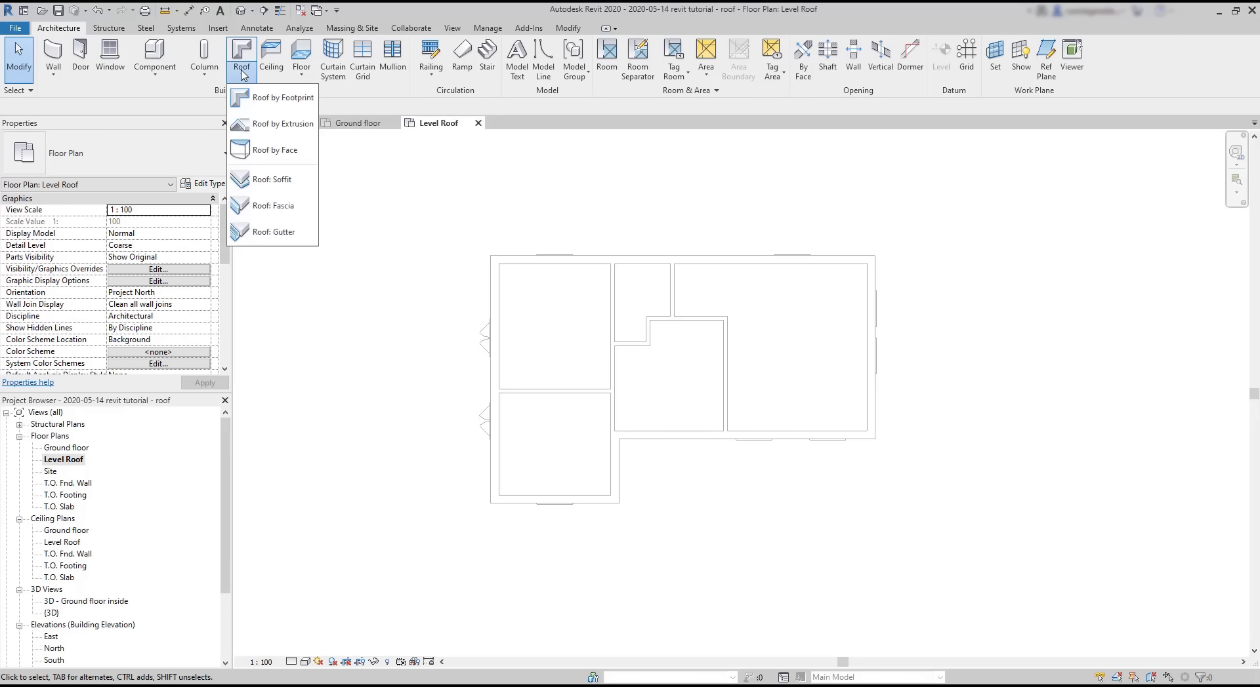
{"action": "left_click", "coordinate": [273, 99]}
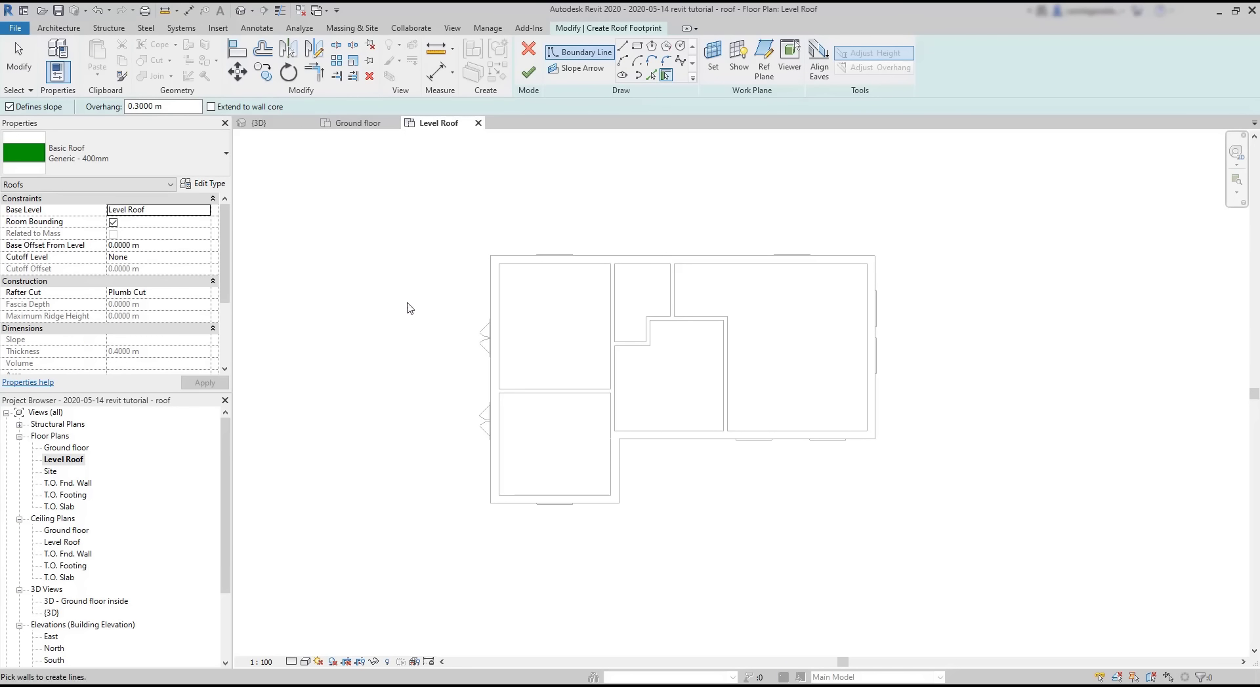
{"action": "left_click", "coordinate": [486, 387]}
{"action": "left_click", "coordinate": [610, 263]}
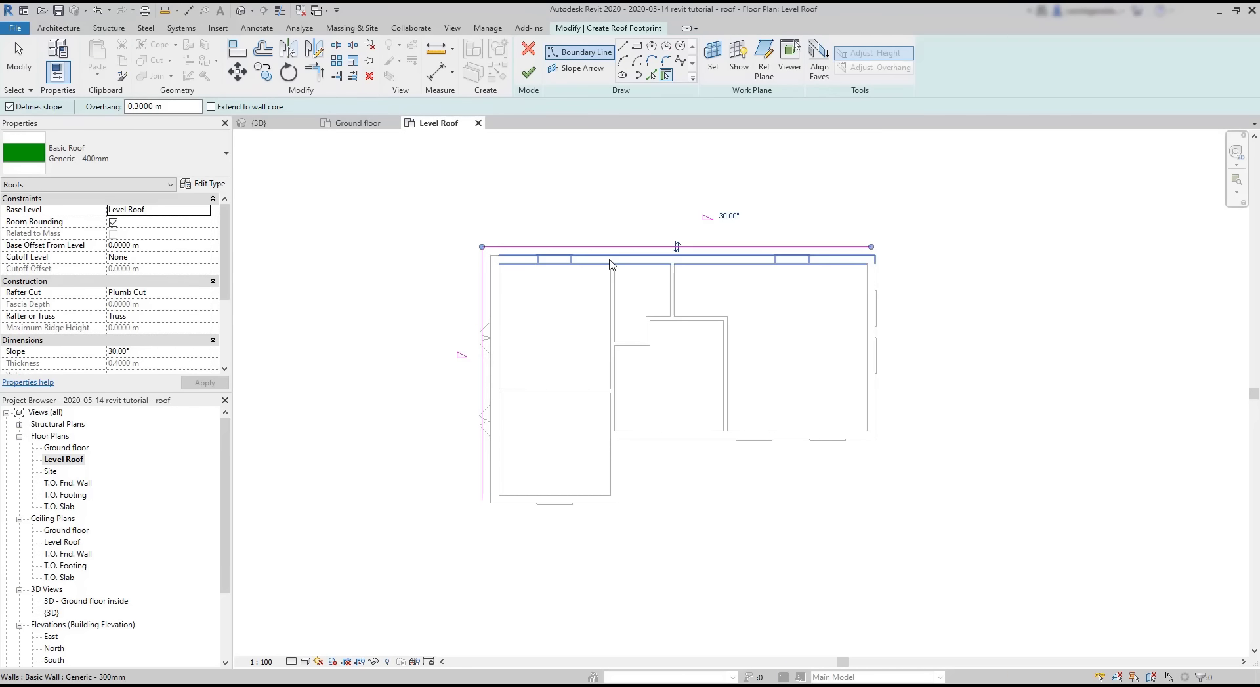
{"action": "left_click", "coordinate": [879, 394]}
{"action": "left_click", "coordinate": [859, 438]}
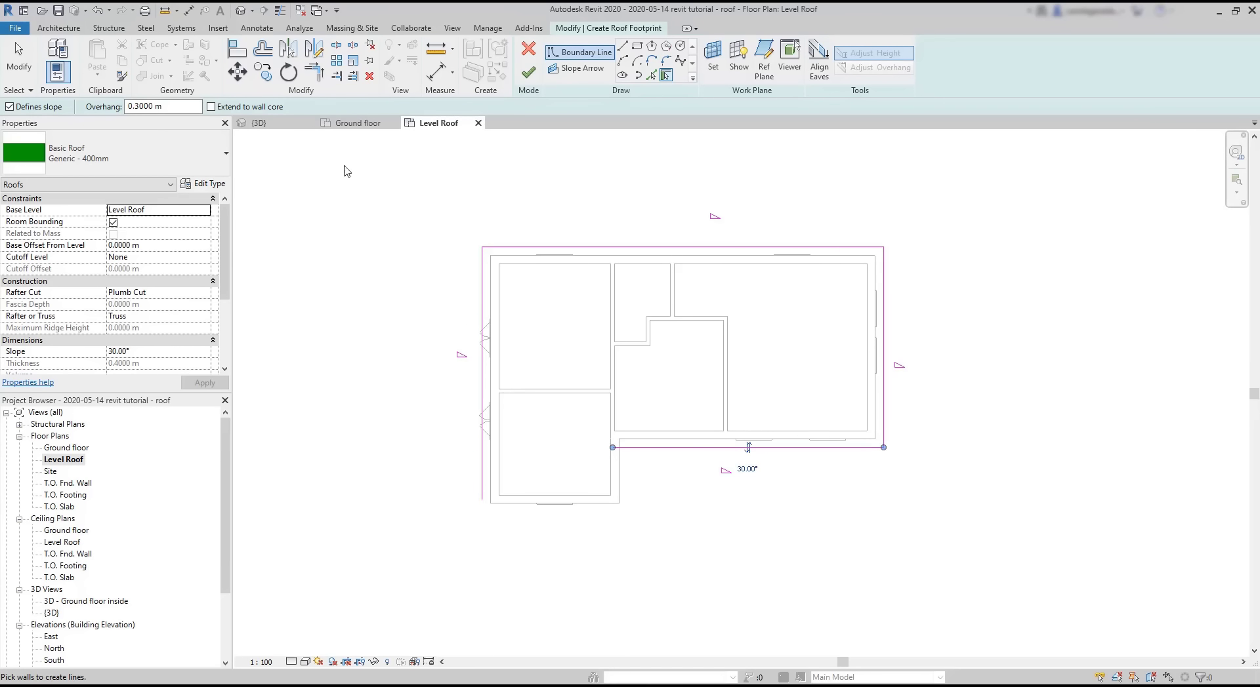
Step: Trim the long south boundary line and the west boundary line to a corner, closing the roof sketch as a rectangle
{"action": "left_click", "coordinate": [313, 72]}
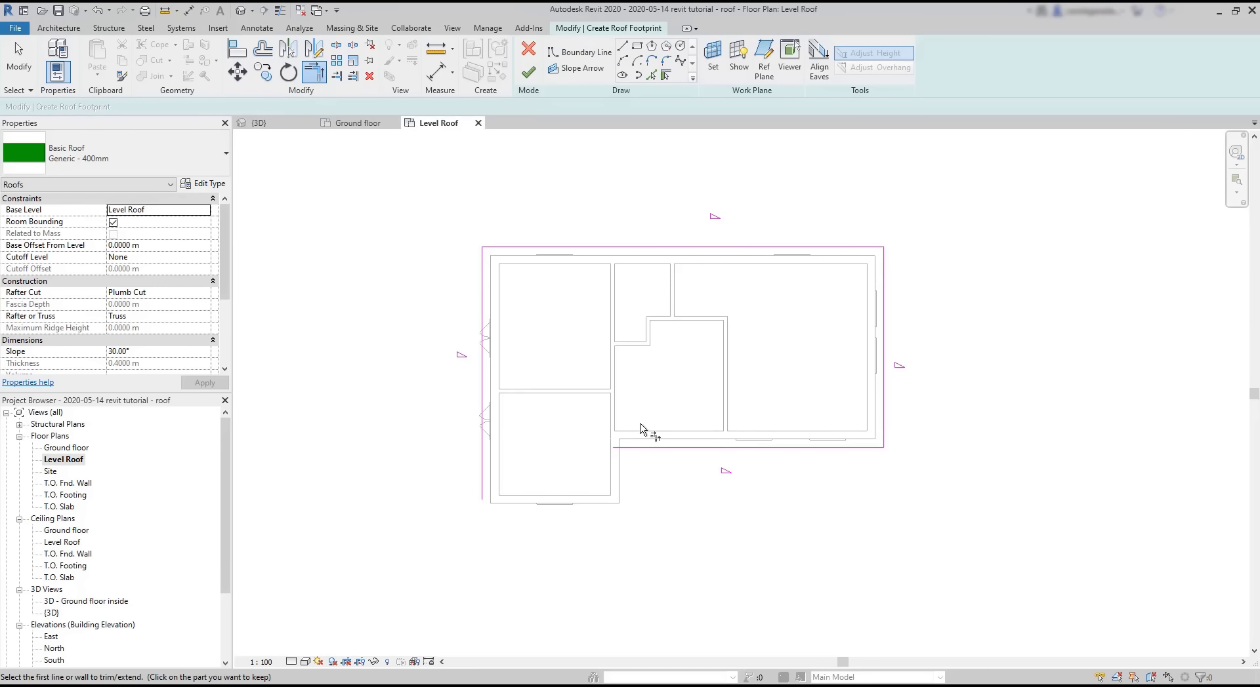
{"action": "left_click", "coordinate": [643, 448]}
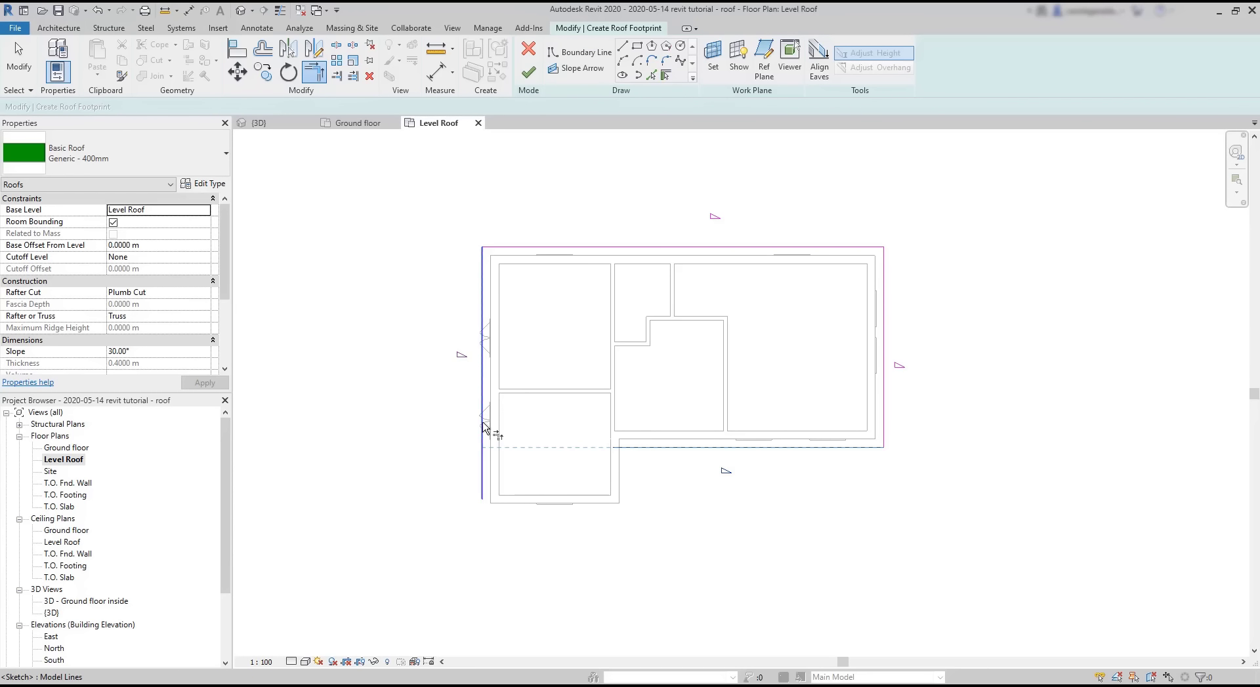
{"action": "left_click", "coordinate": [483, 433]}
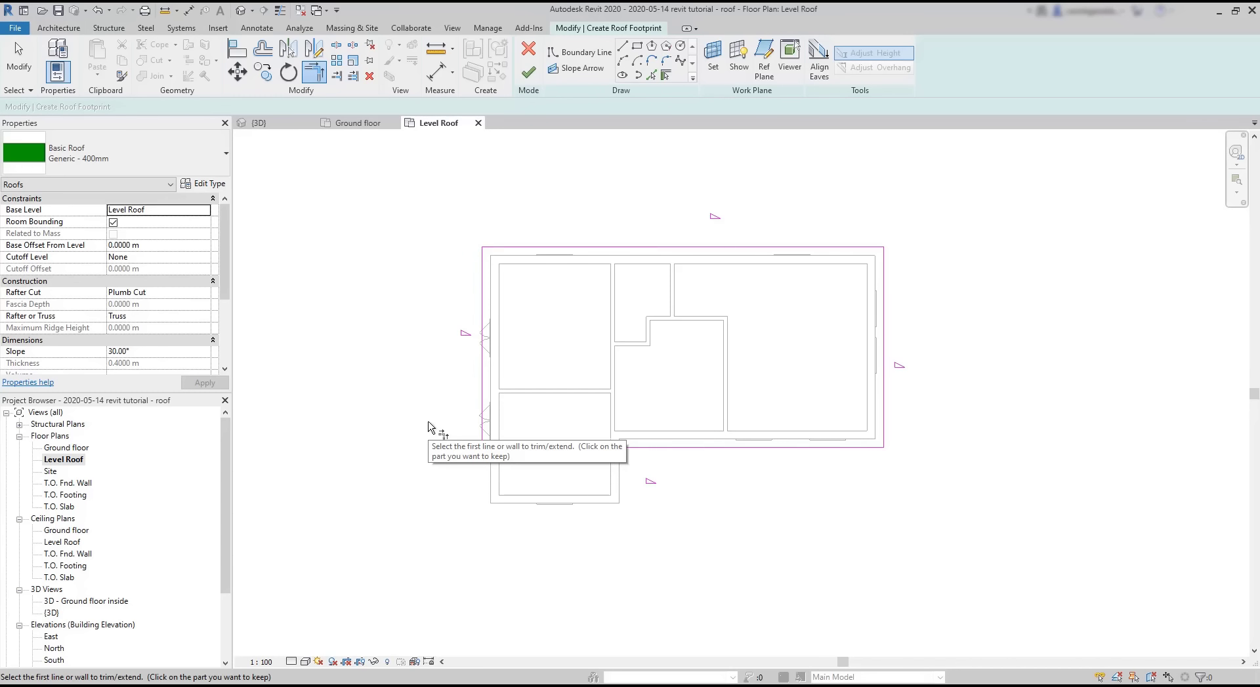
Step: Select all four boundary lines of the rectangular roof sketch and set their slope to 18°
{"action": "left_click", "coordinate": [14, 62]}
{"action": "left_click_drag", "start_coordinate": [959, 531], "coordinate": [398, 175]}
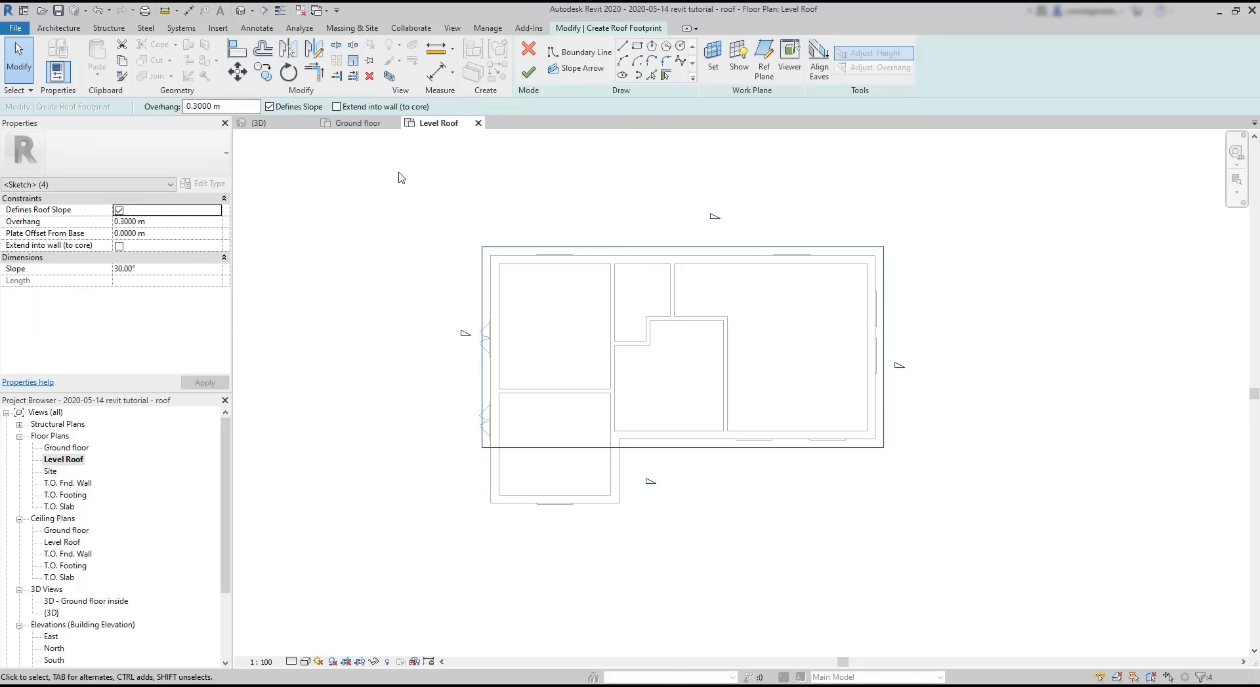
{"action": "left_click", "coordinate": [120, 271]}
{"action": "left_click", "coordinate": [189, 283]}
{"action": "key", "text": "BackSpace"}
{"action": "type", "text": "18"}
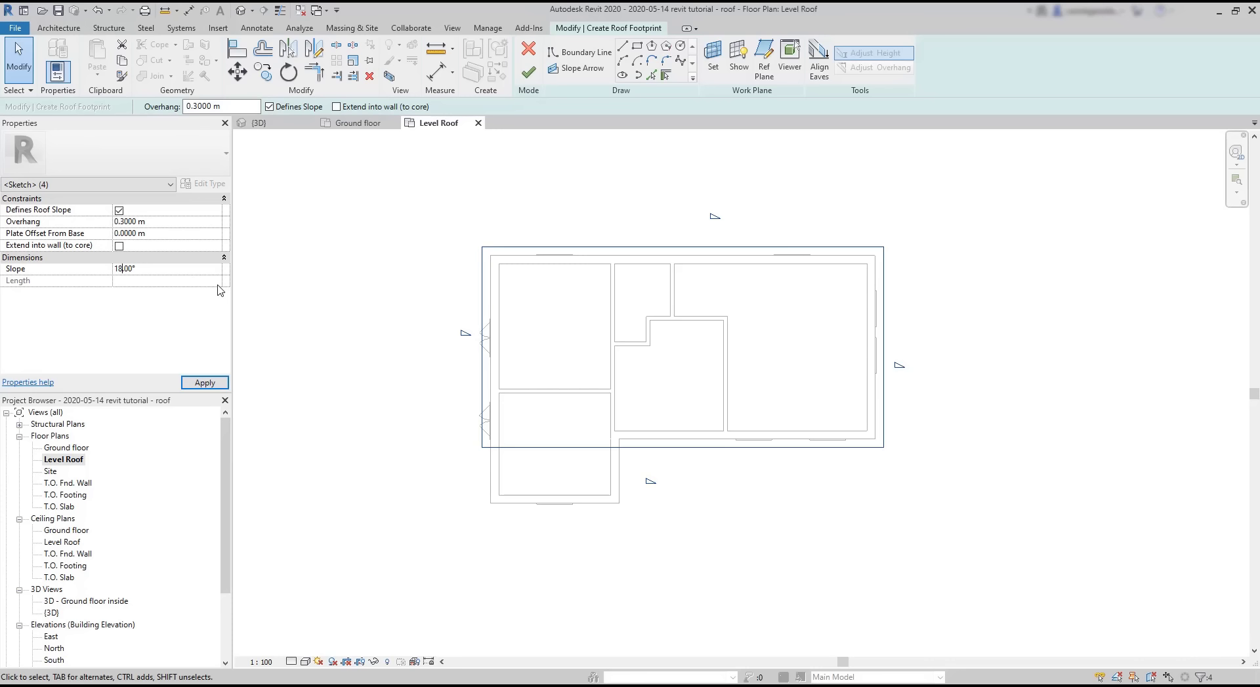
{"action": "left_click", "coordinate": [218, 384]}
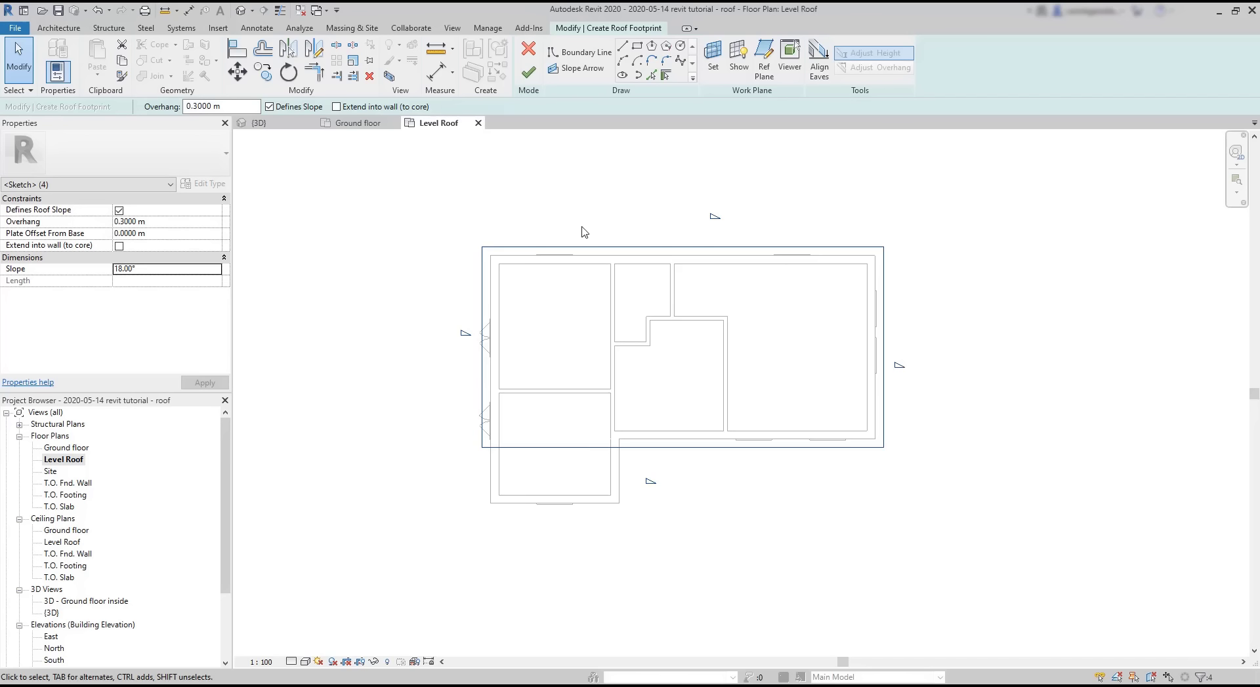
Step: Turn off slope definition for the west and east boundary lines and finish the main roof
{"action": "left_click", "coordinate": [483, 308]}
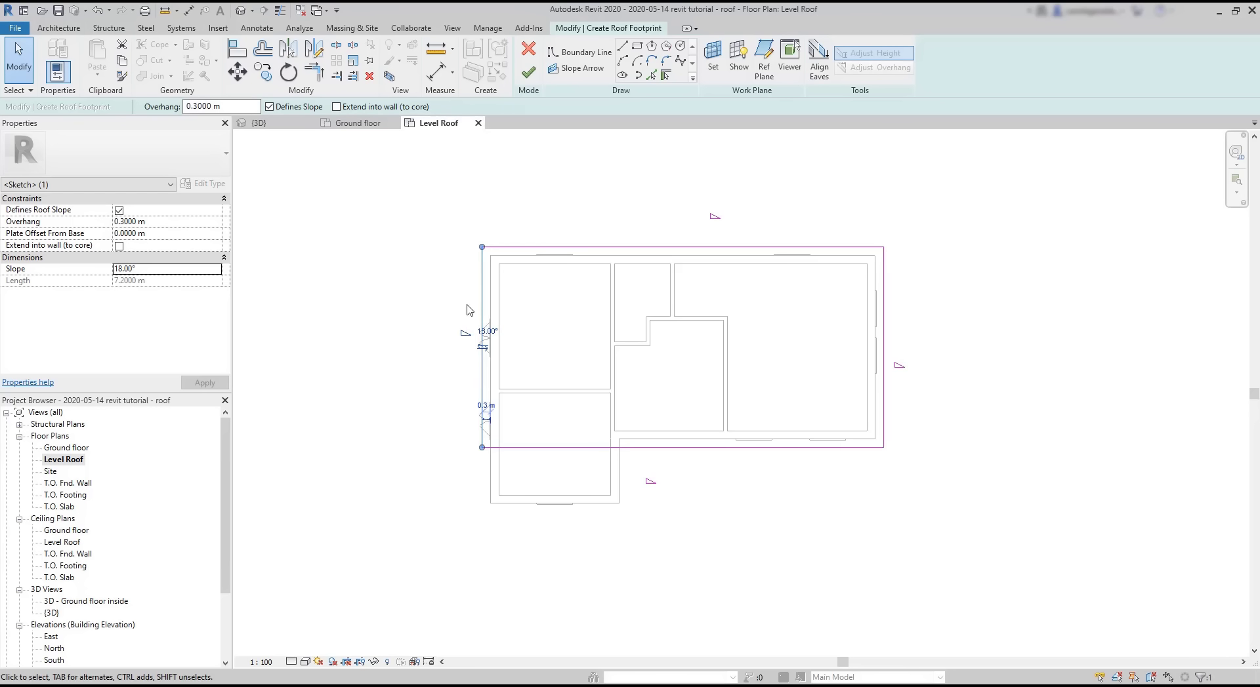
{"action": "left_click", "coordinate": [883, 337], "text": "ctrl"}
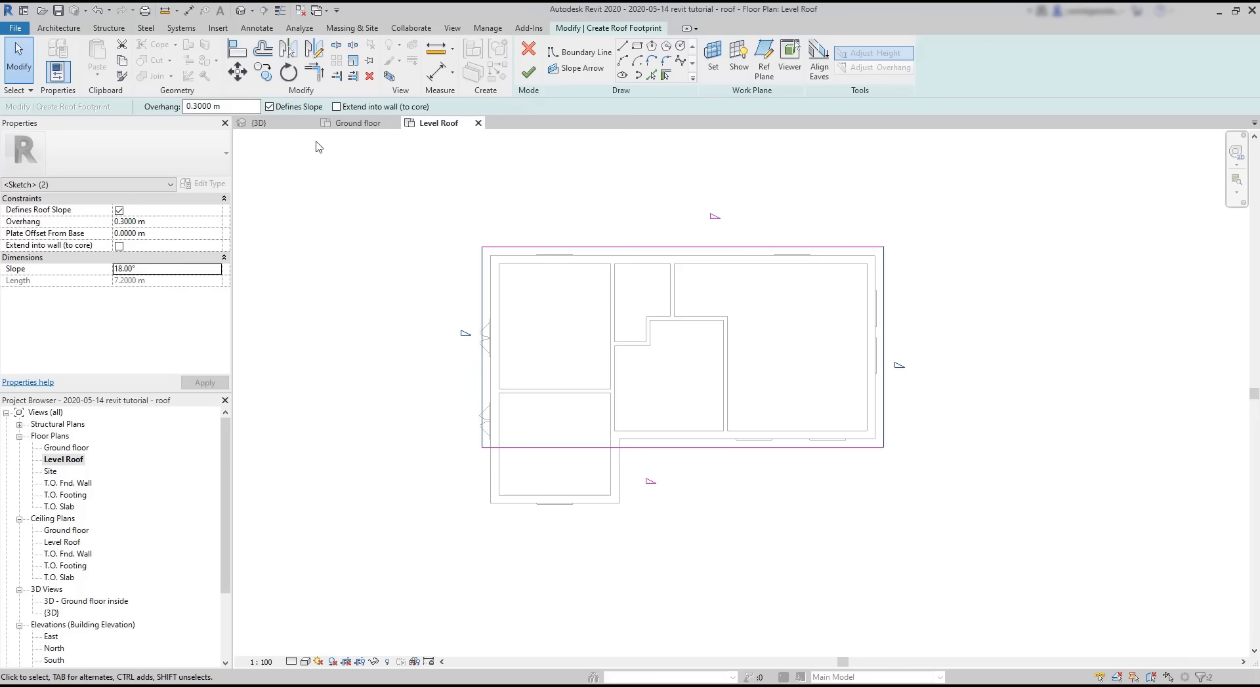
{"action": "left_click", "coordinate": [269, 106]}
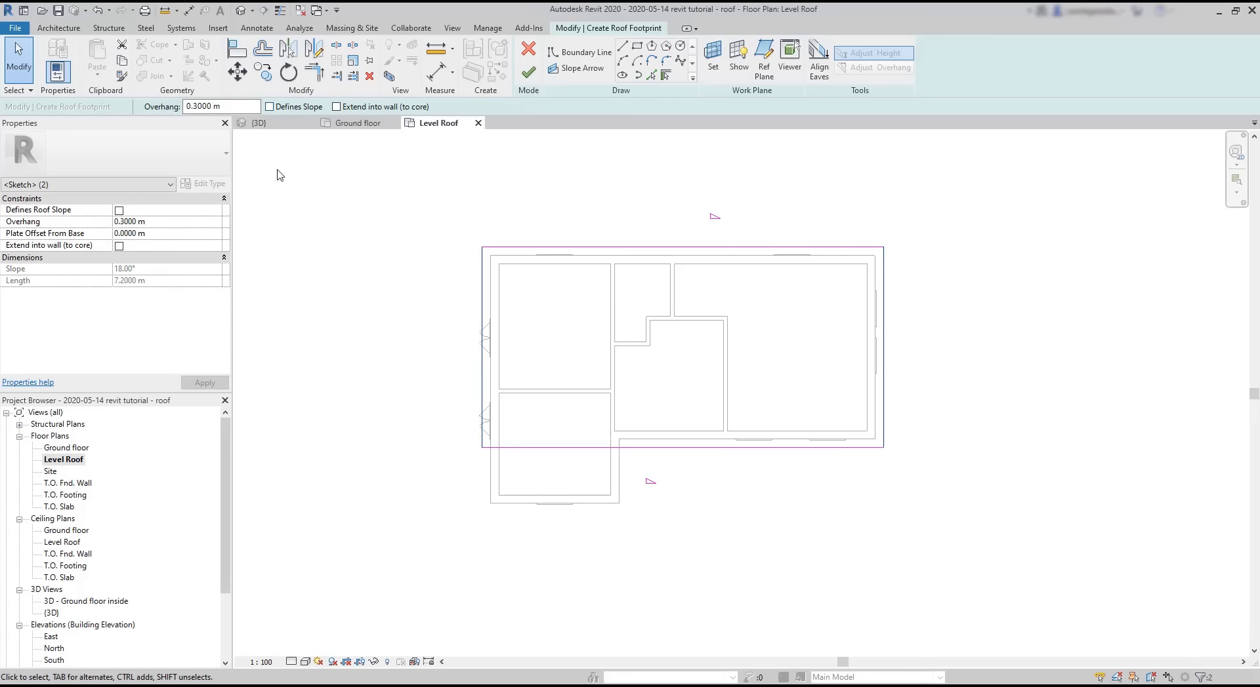
{"action": "left_click", "coordinate": [529, 71]}
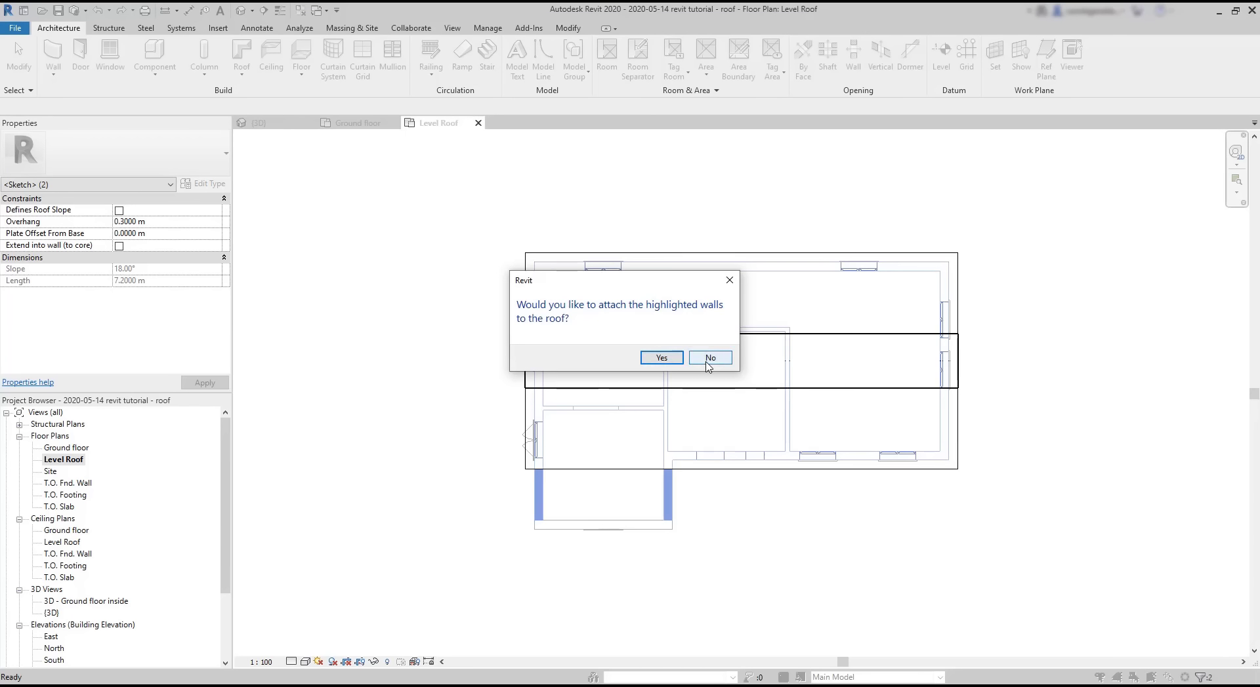
{"action": "left_click", "coordinate": [673, 358]}
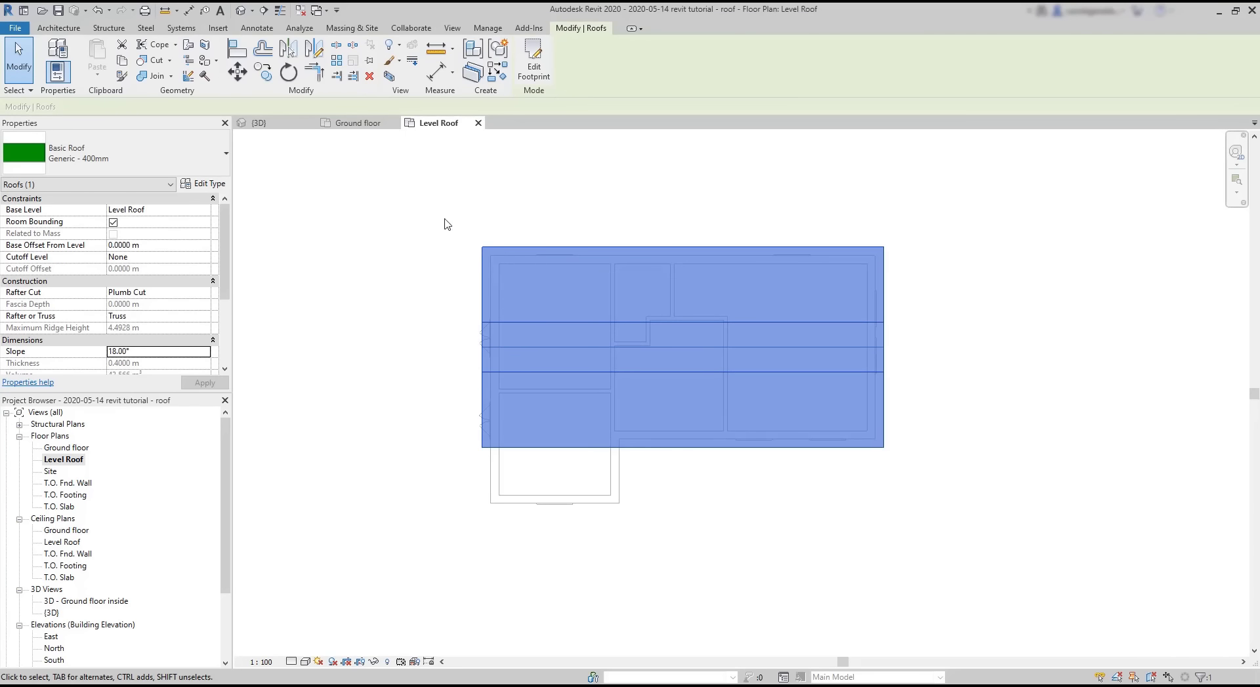
Step: Examine the finished main gable roof over the house in the {3D} view
{"action": "left_click", "coordinate": [366, 124]}
{"action": "left_click", "coordinate": [293, 125]}
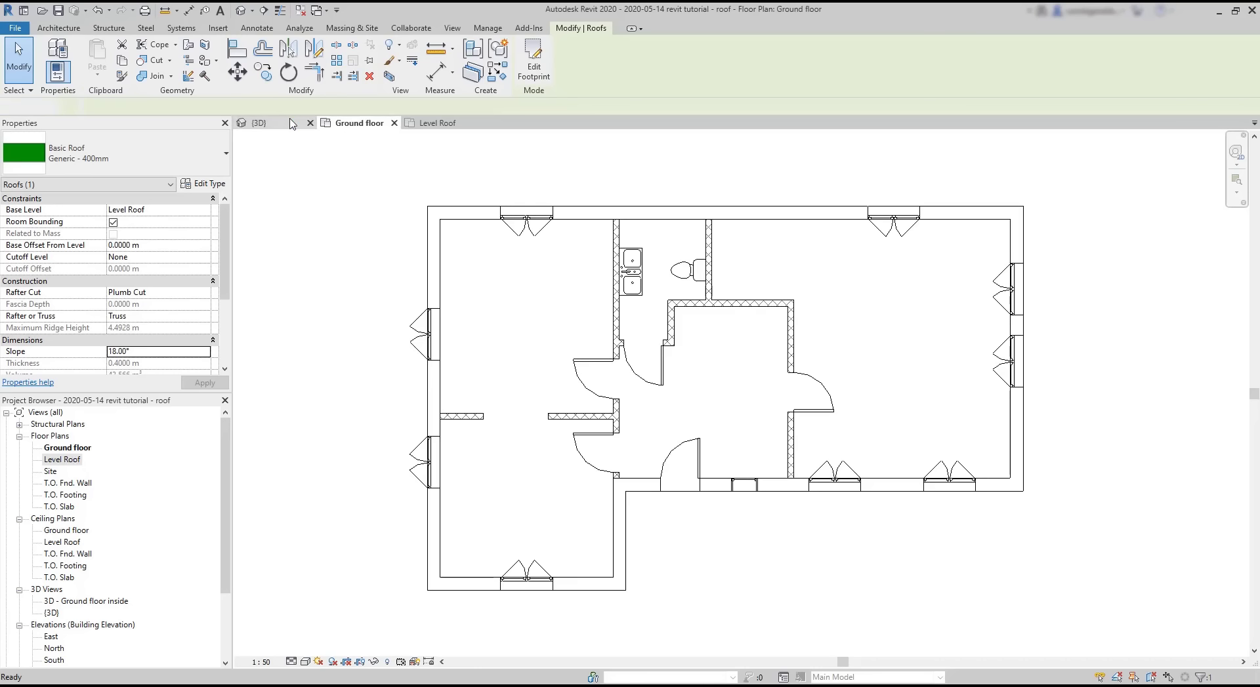
{"action": "left_click", "coordinate": [688, 543]}
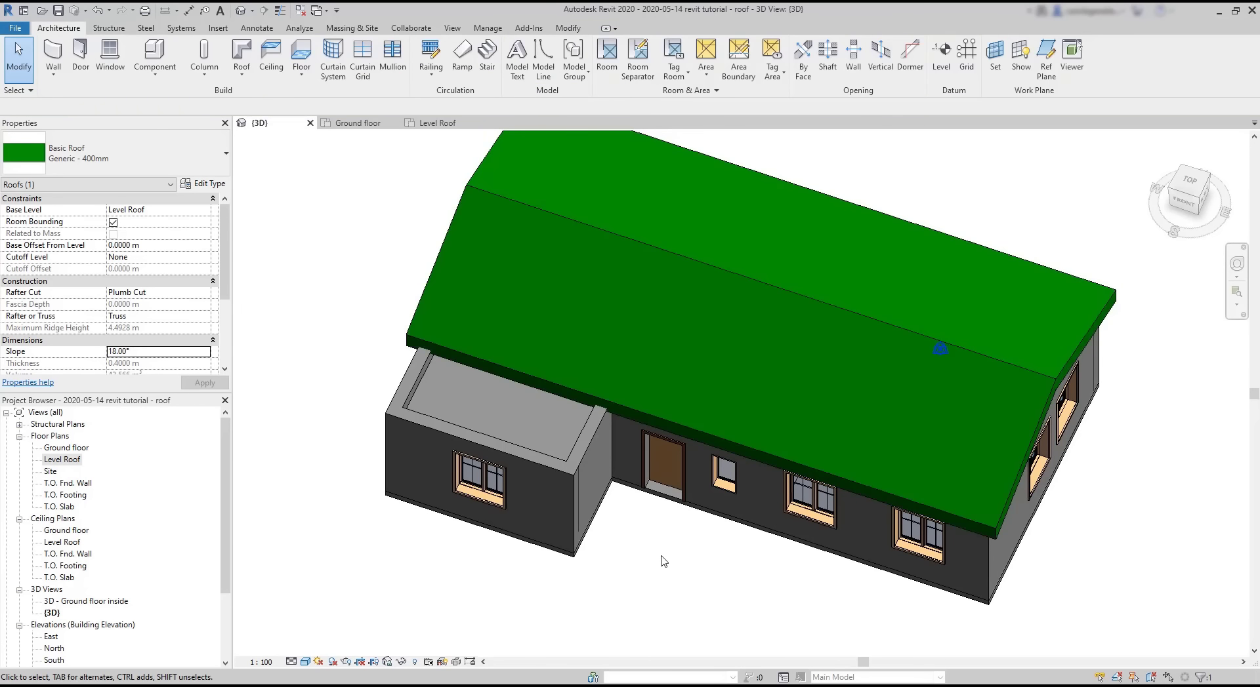
{"action": "middle_click_drag", "start_coordinate": [686, 562], "coordinate": [674, 408], "text": "shift"}
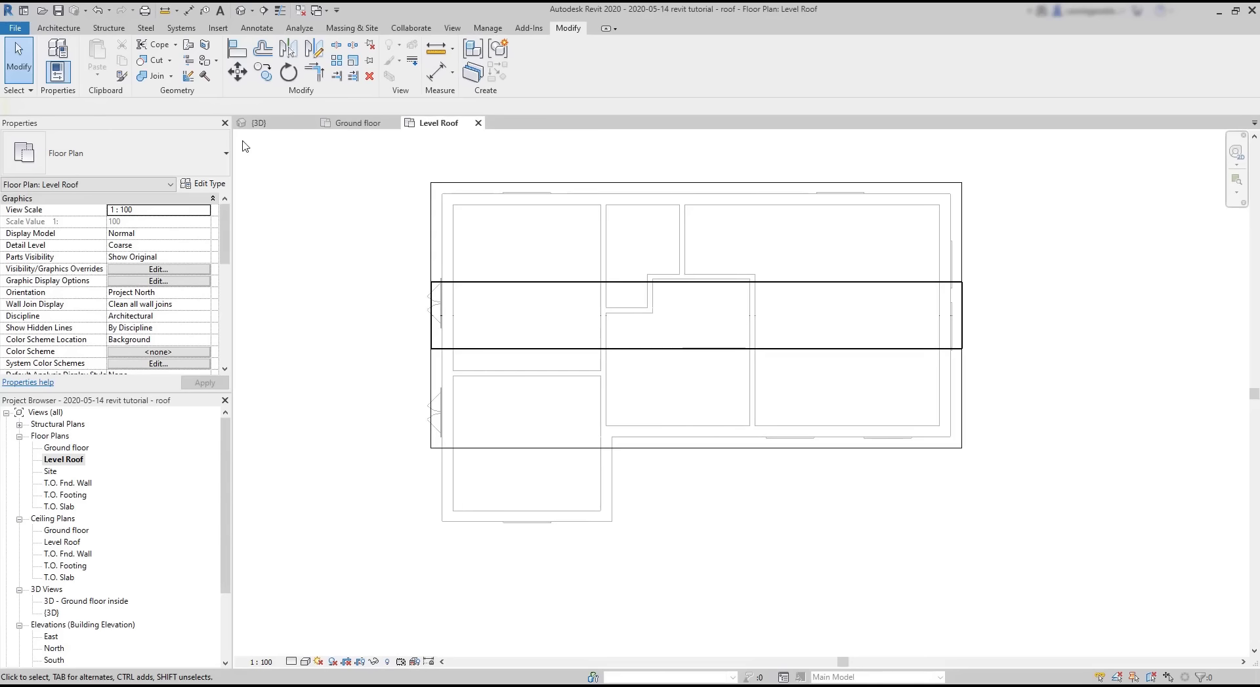
Step: Start a new Roof by Footprint on the Level Roof plan and pick the east, south and west walls of the southern projection as boundaries
{"action": "left_click", "coordinate": [59, 28]}
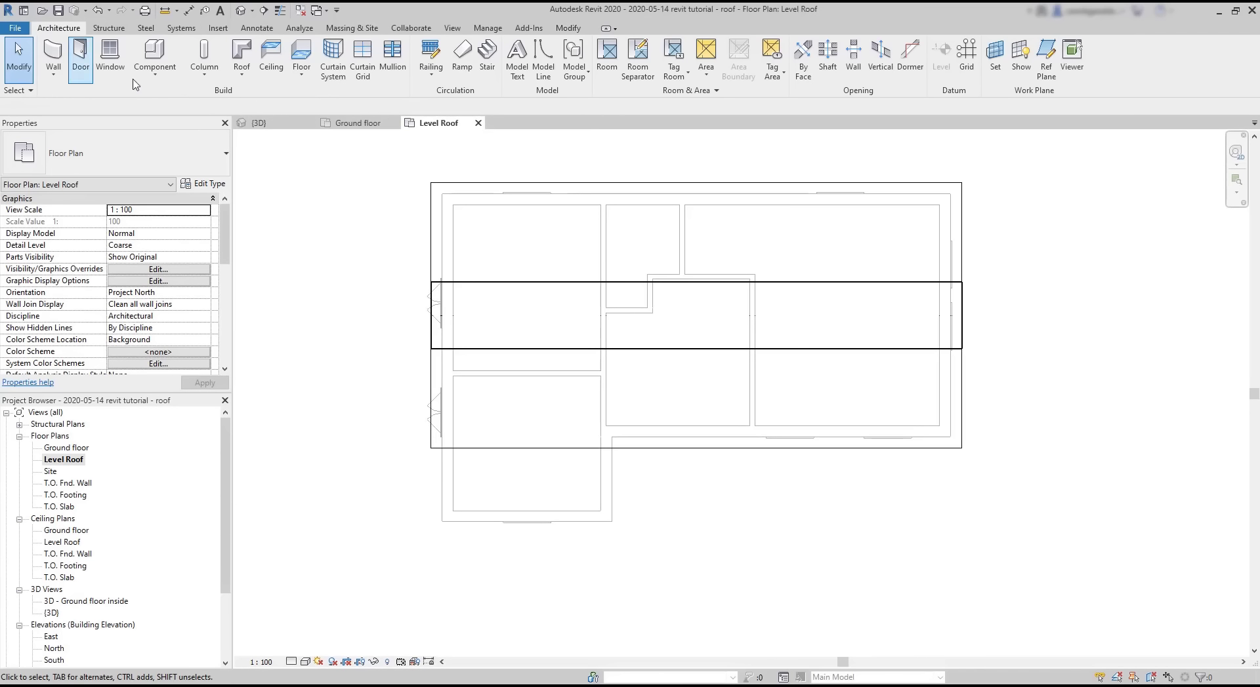
{"action": "left_click", "coordinate": [243, 77]}
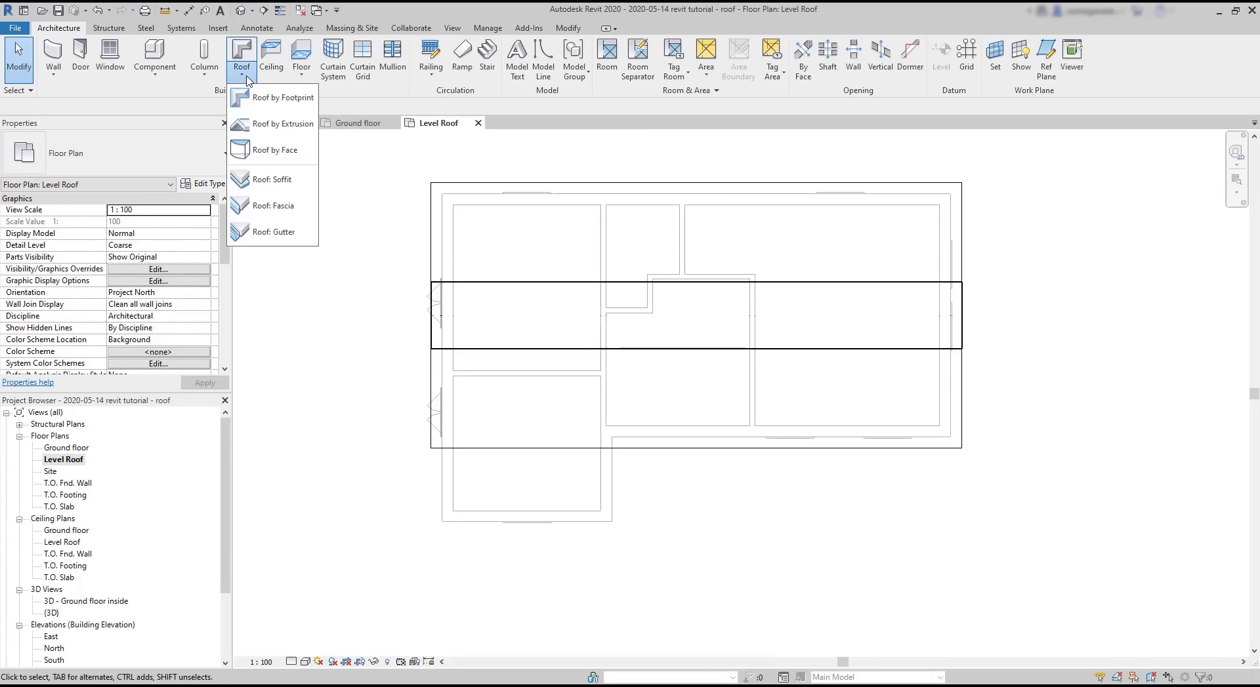
{"action": "left_click", "coordinate": [270, 97]}
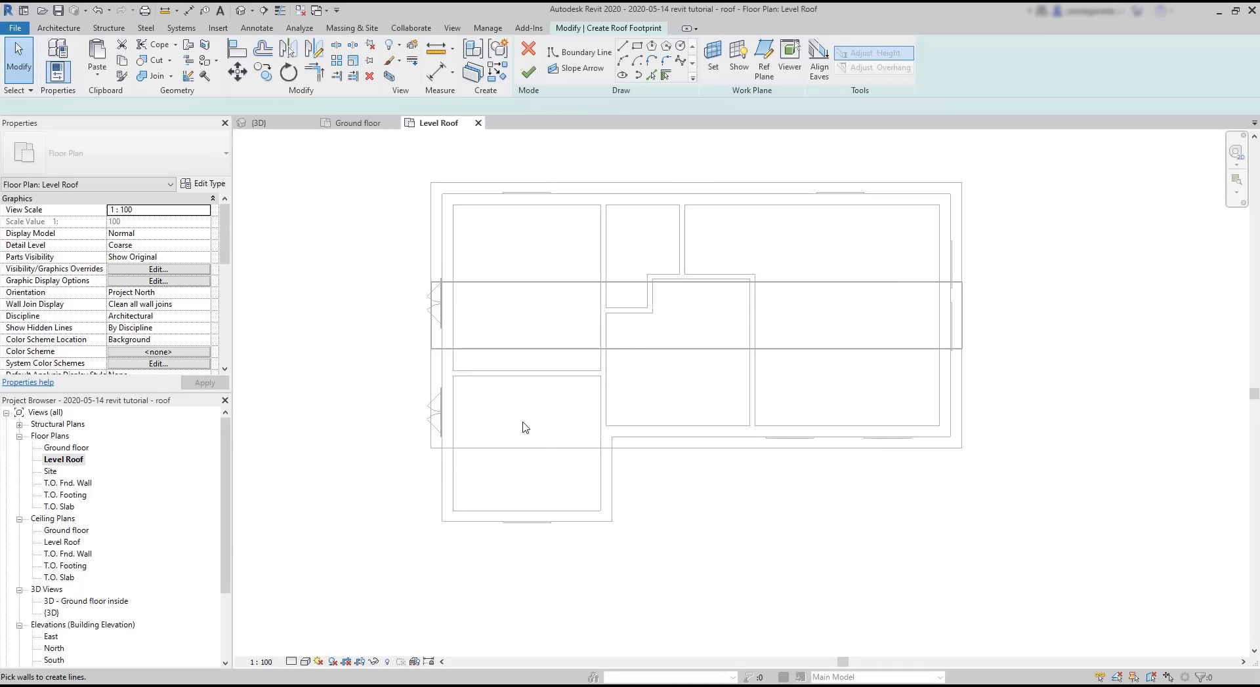
{"action": "left_click", "coordinate": [612, 505]}
{"action": "left_click", "coordinate": [584, 522]}
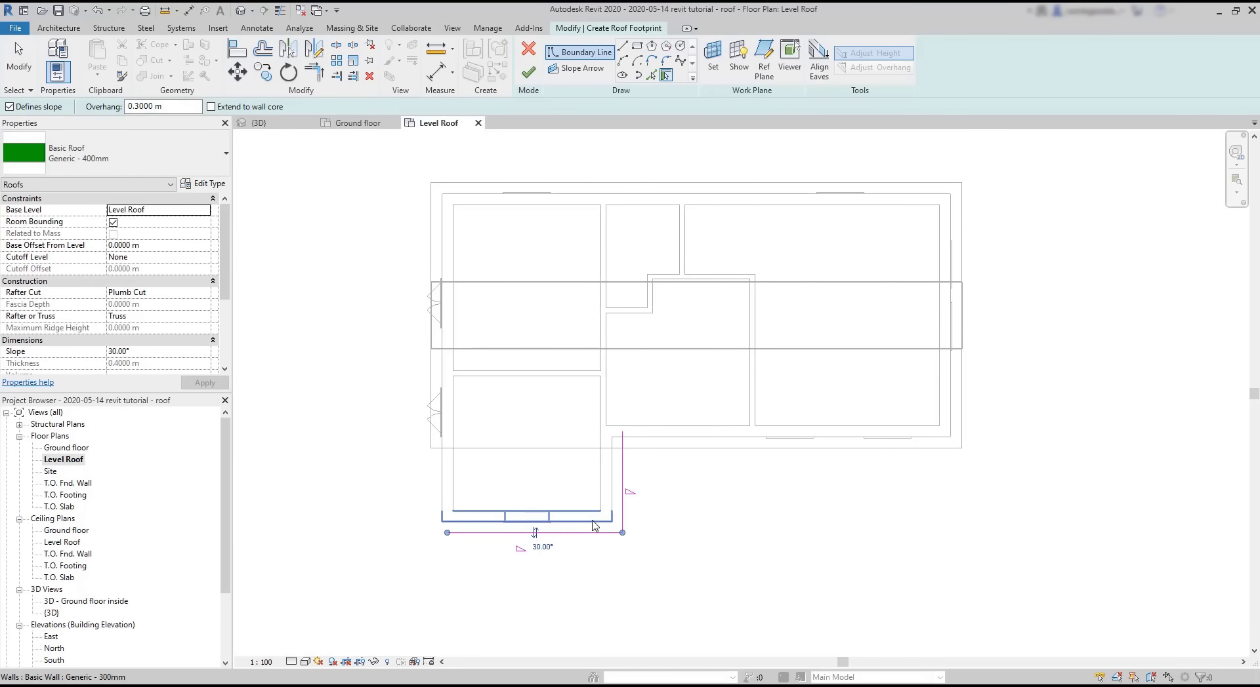
{"action": "left_click", "coordinate": [444, 506]}
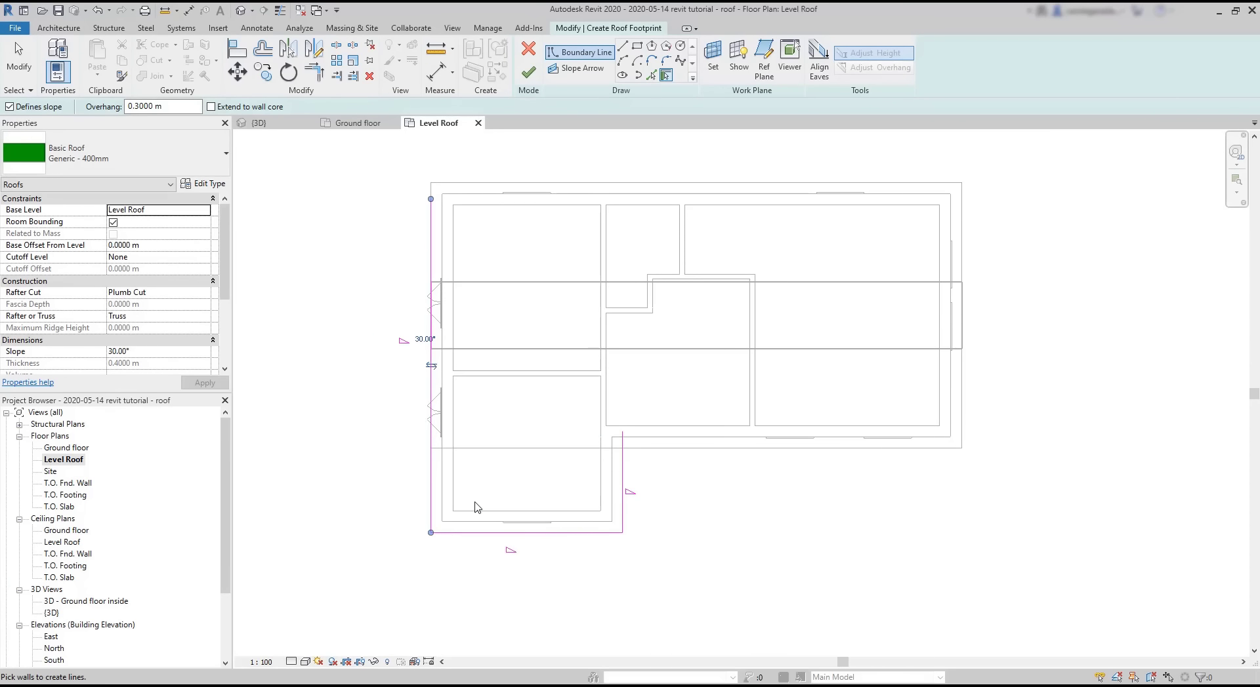
Step: Draw a boundary line from the east line's north end across to the west line, and trim the west line to it
{"action": "left_click", "coordinate": [622, 47]}
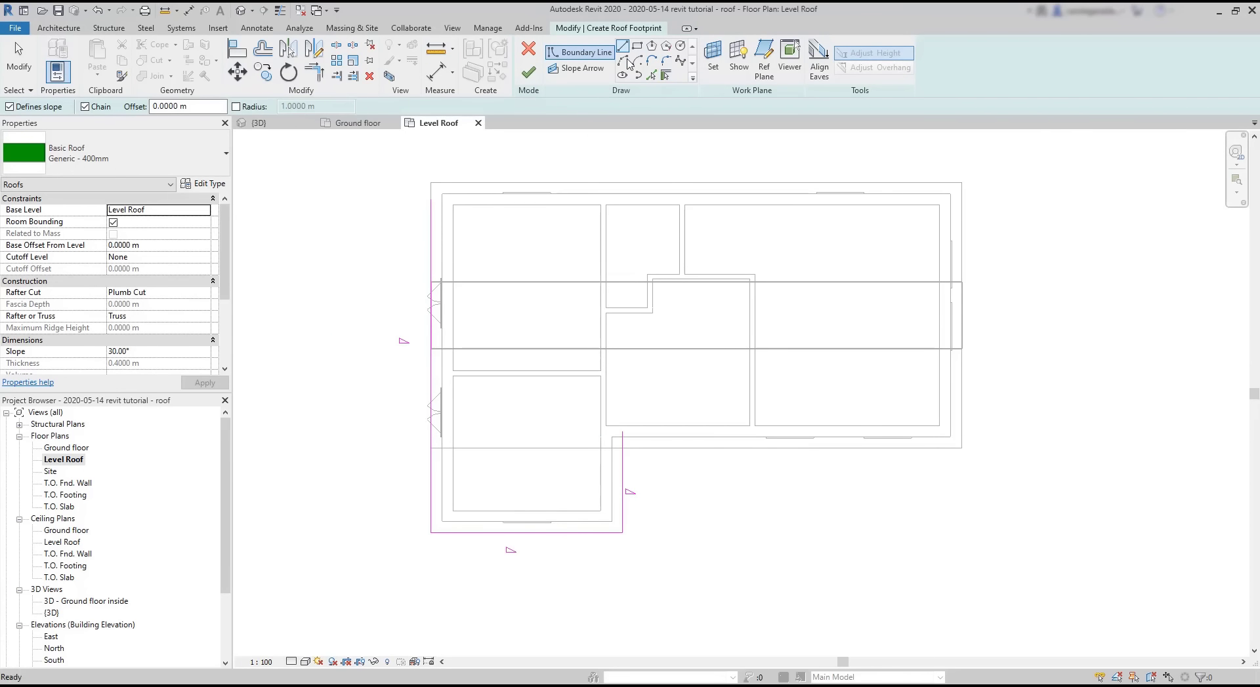
{"action": "left_click", "coordinate": [622, 431]}
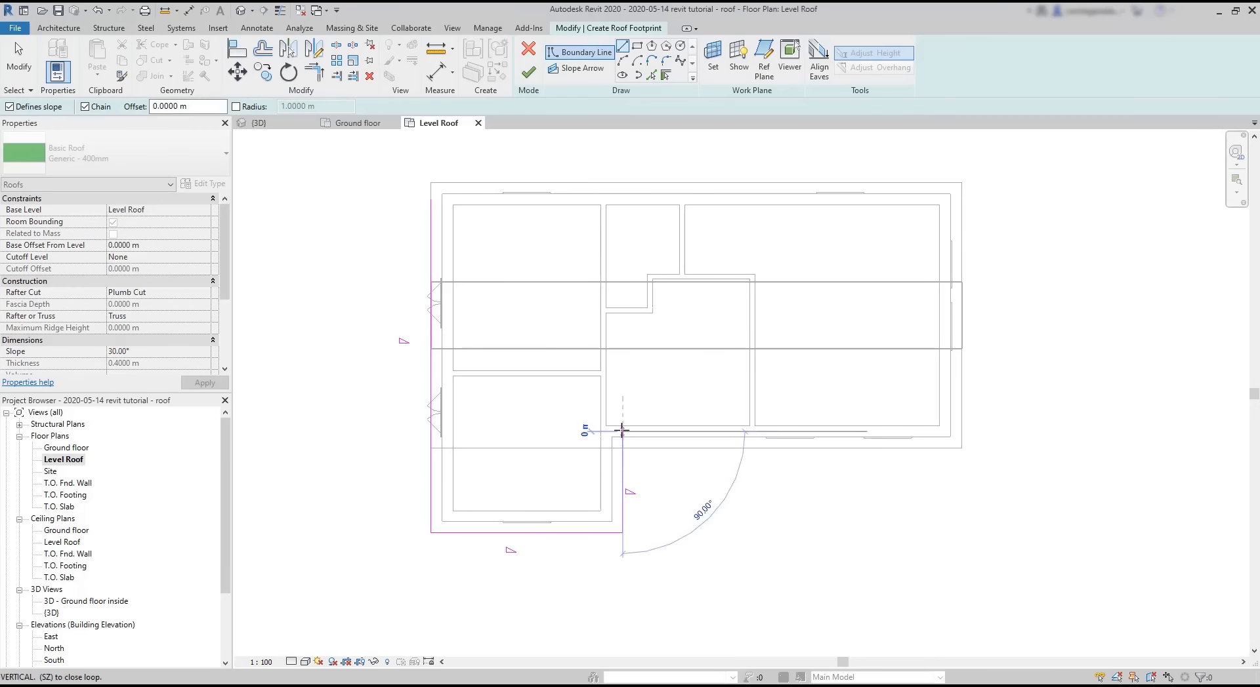
{"action": "left_click", "coordinate": [430, 432]}
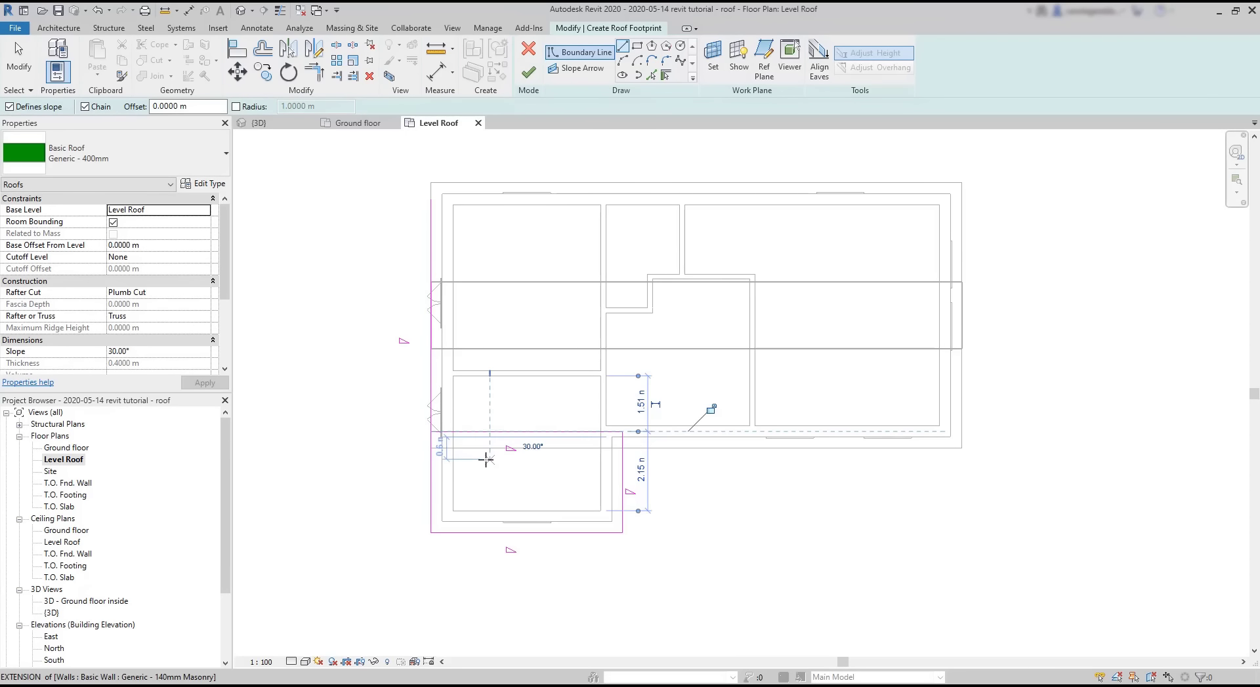
{"action": "left_click", "coordinate": [340, 76]}
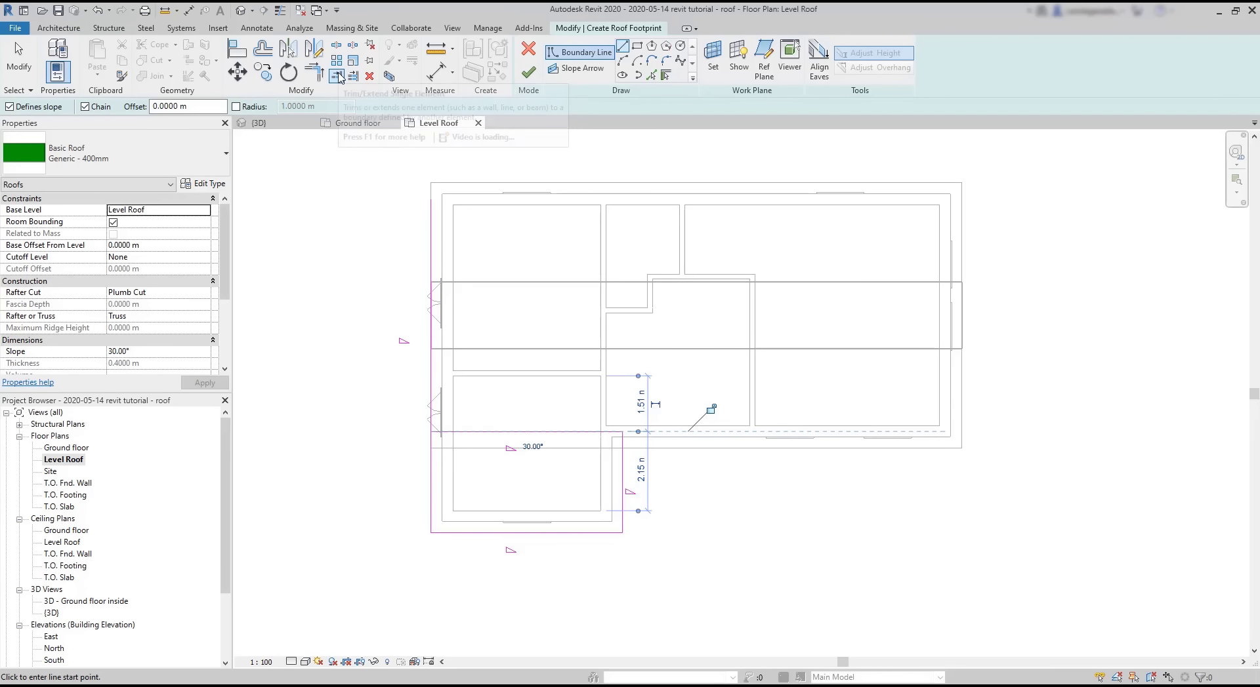
{"action": "left_click", "coordinate": [475, 433]}
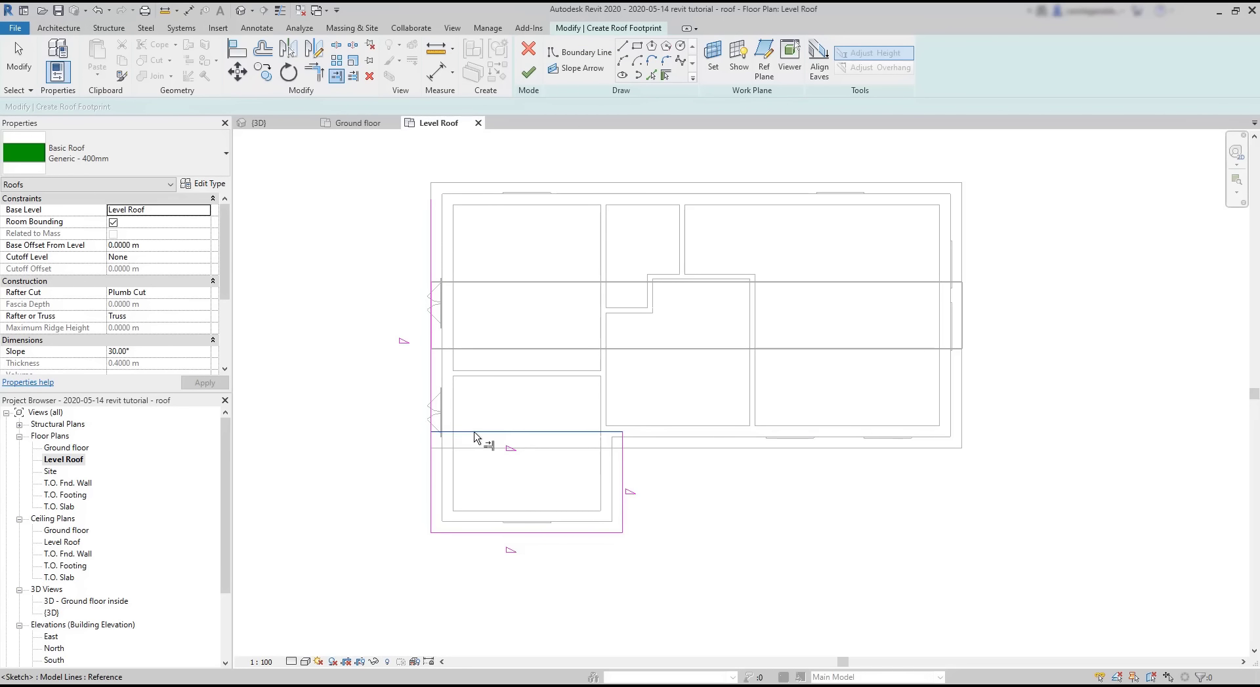
{"action": "left_click", "coordinate": [431, 477]}
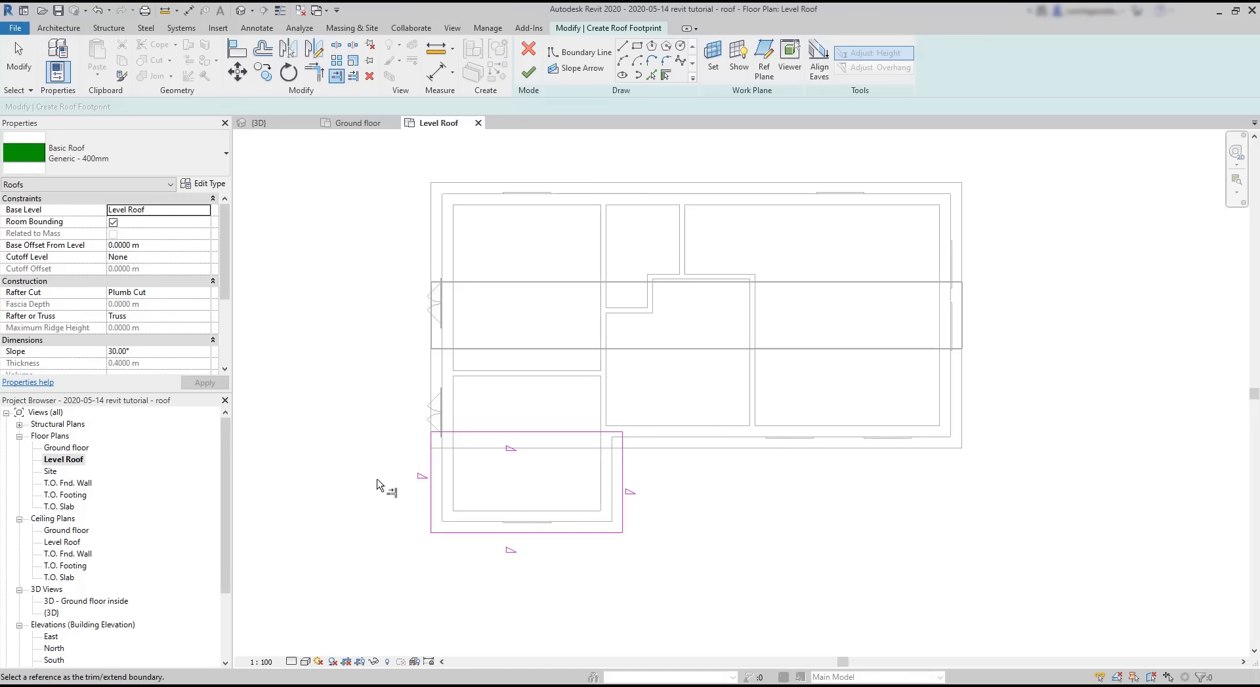
{"action": "key", "text": "Escape"}
Step: Set the slope of the projection's roof to 18°
{"action": "left_click", "coordinate": [117, 353]}
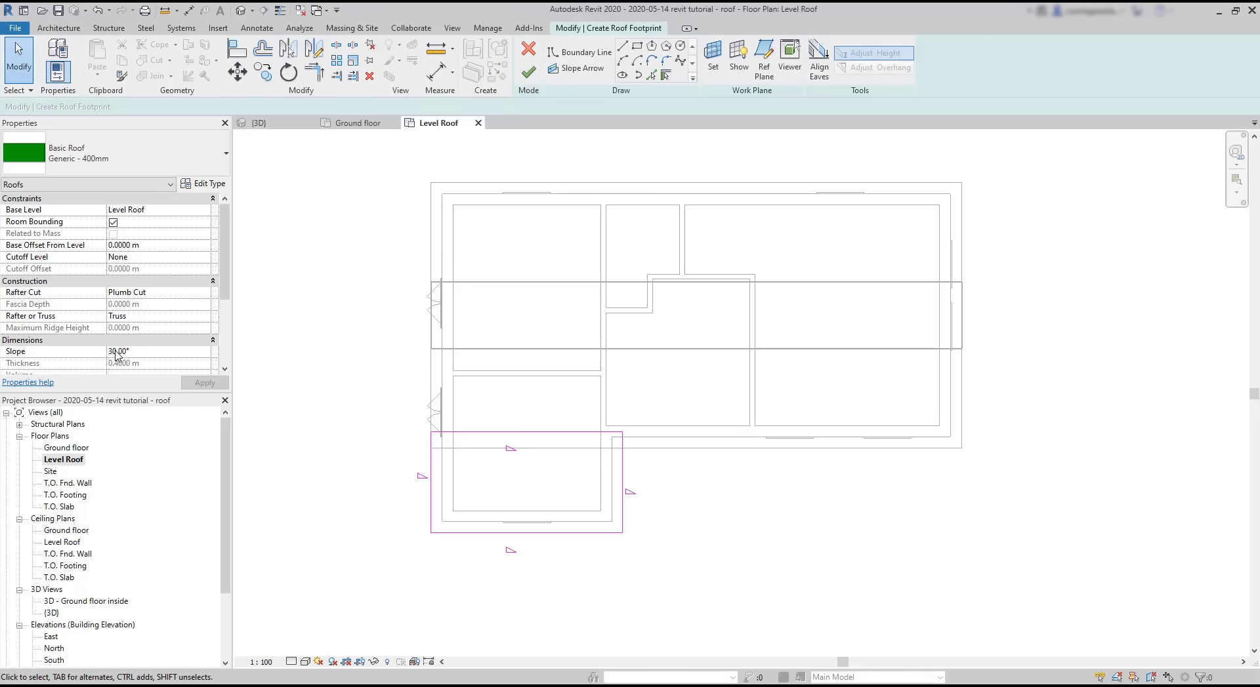
{"action": "left_click_drag", "start_coordinate": [117, 352], "coordinate": [95, 354]}
{"action": "type", "text": "18"}
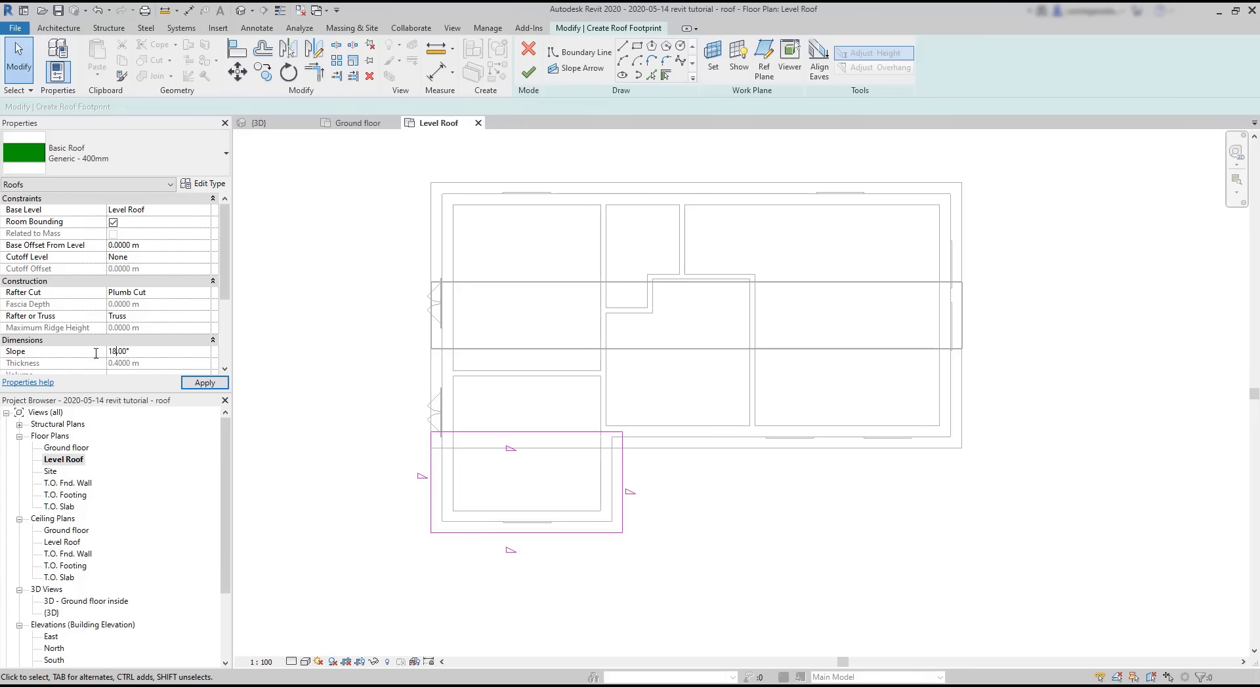
{"action": "left_click", "coordinate": [200, 383]}
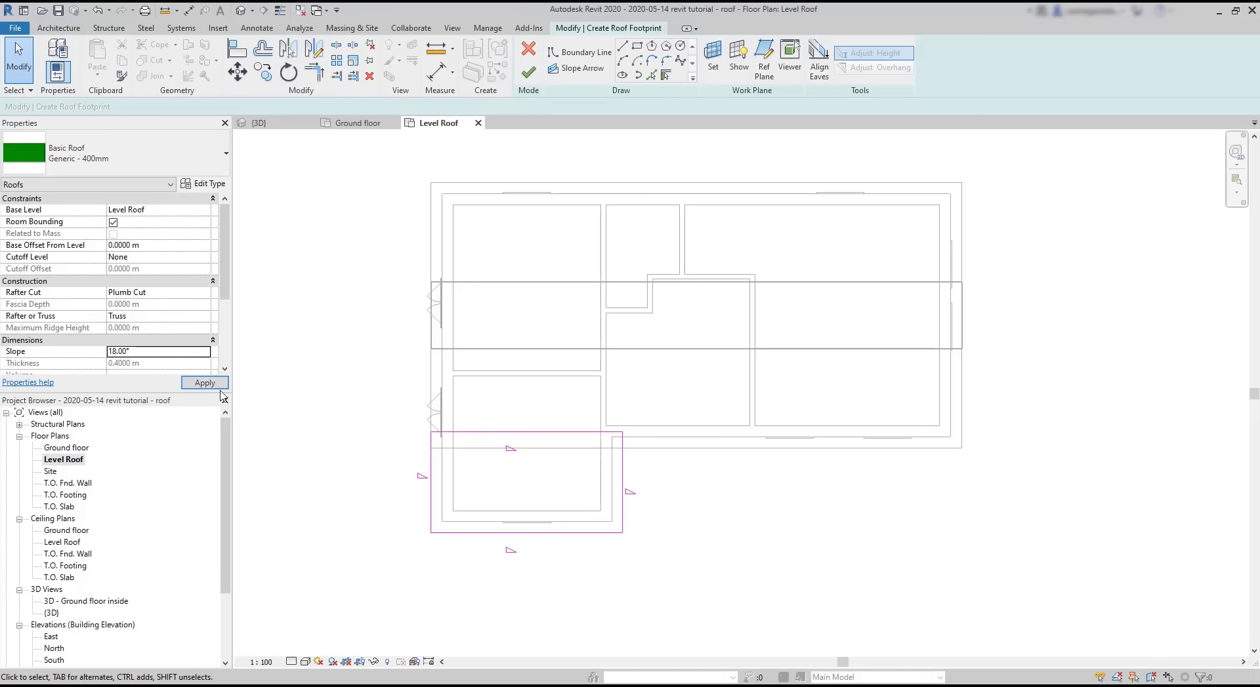
Step: Turn off slope definition for the projection roof's north and south boundary lines and finish it without attaching the highlighted walls
{"action": "left_click", "coordinate": [495, 532]}
{"action": "left_click", "coordinate": [553, 433], "text": "ctrl"}
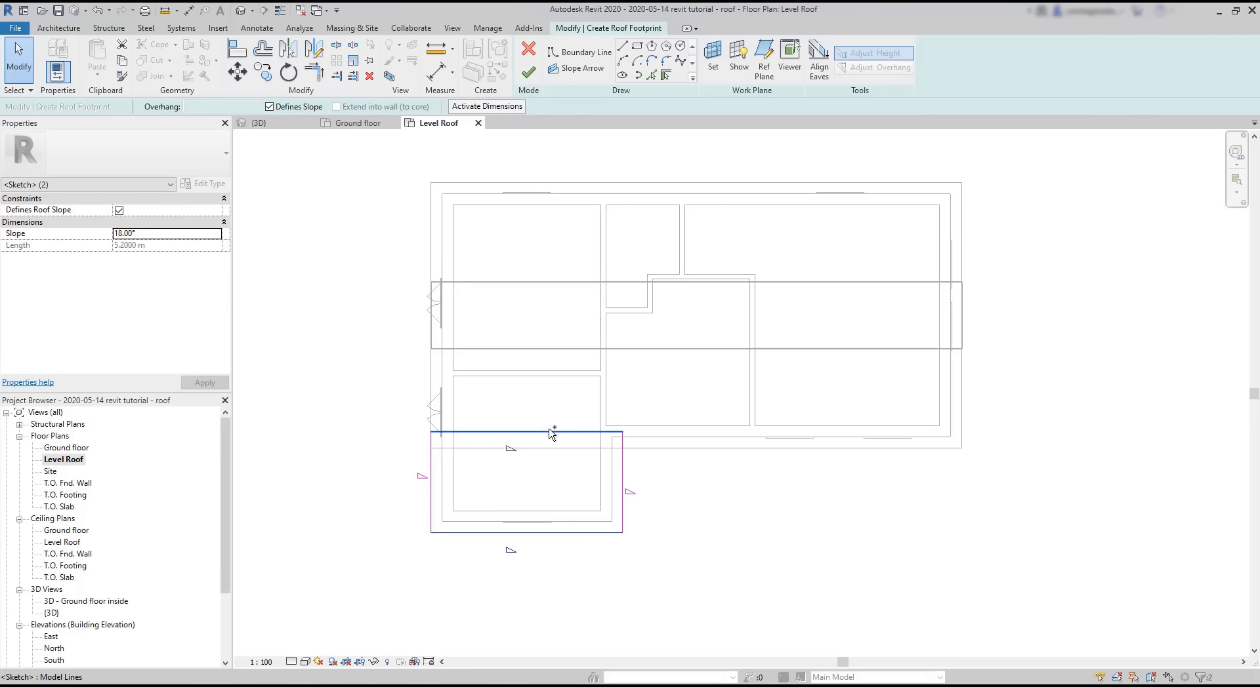
{"action": "left_click", "coordinate": [269, 106]}
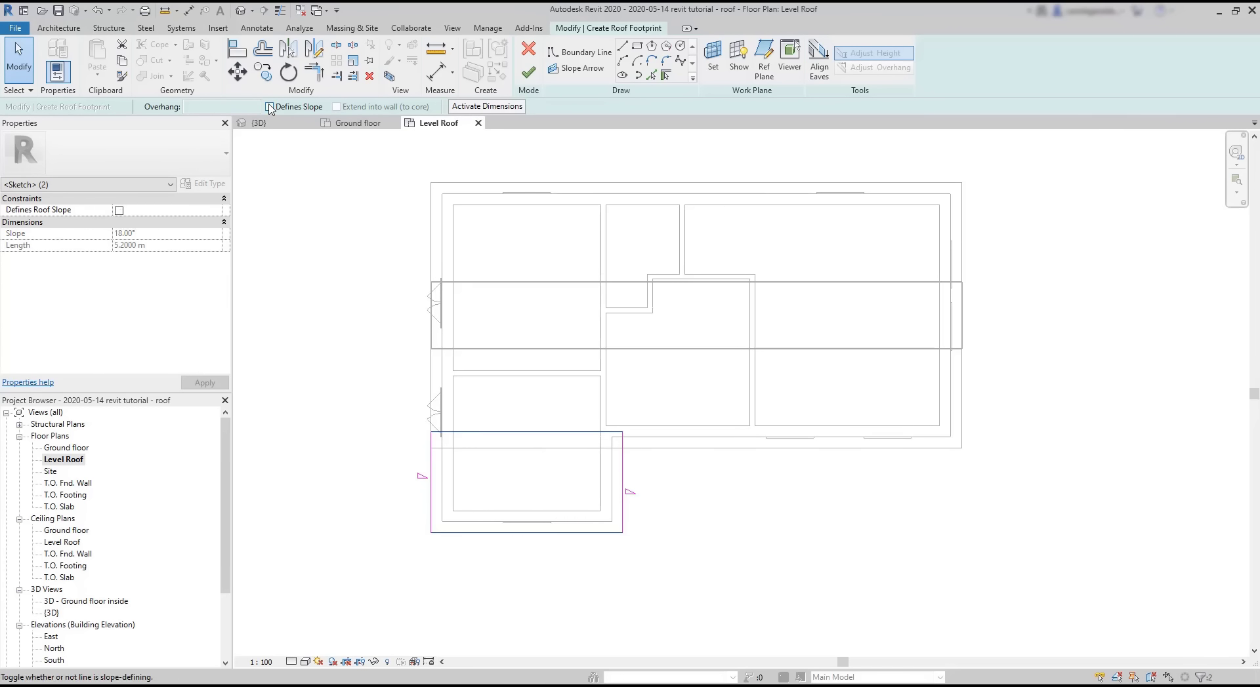
{"action": "left_click", "coordinate": [535, 80]}
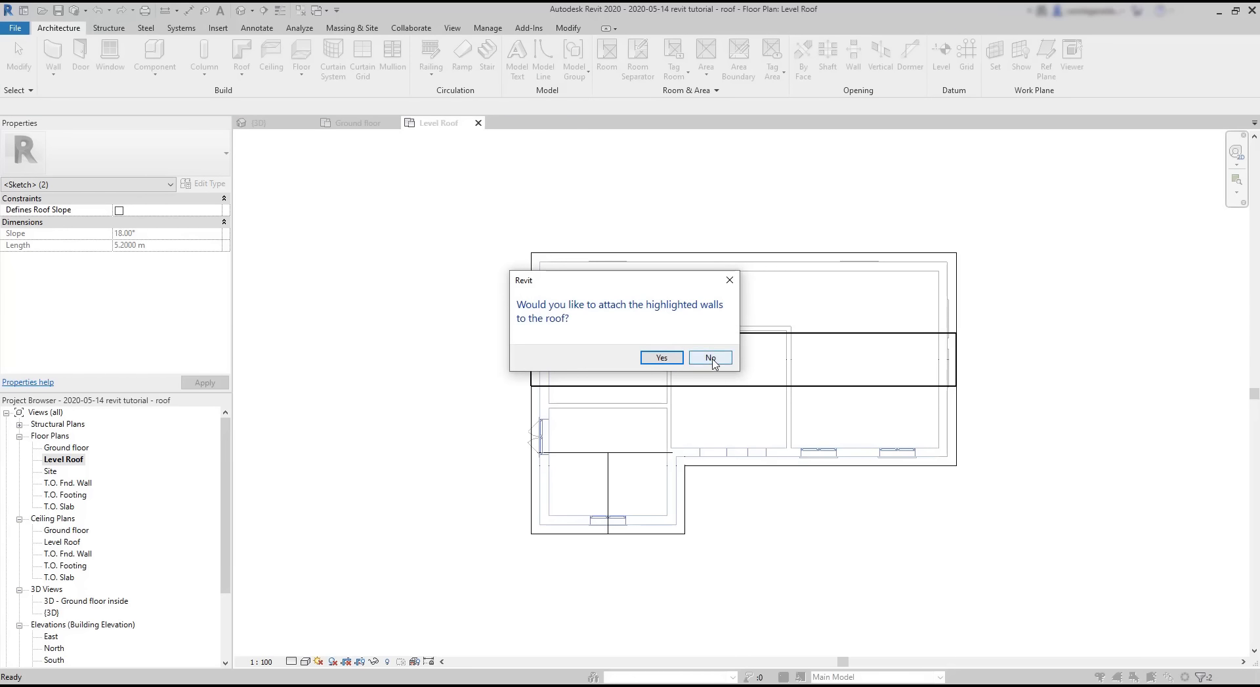
{"action": "left_click", "coordinate": [711, 359]}
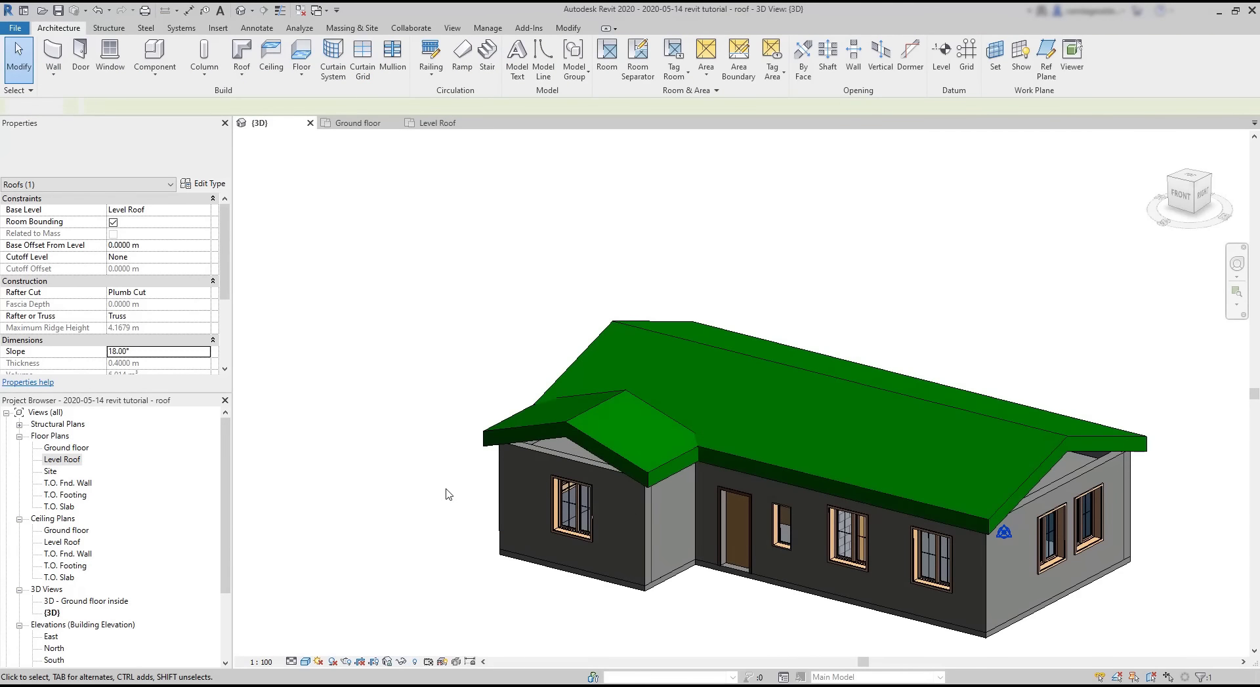
Step: Join the back edge of the projection's roof to the main roof's slope with Join/Unjoin Roof in the {3D} view
{"action": "left_click", "coordinate": [448, 495]}
{"action": "middle_click_drag", "start_coordinate": [704, 566], "coordinate": [607, 413], "text": "shift"}
{"action": "scroll", "coordinate": [608, 405], "scroll_direction": "up", "scroll_amount": 3}
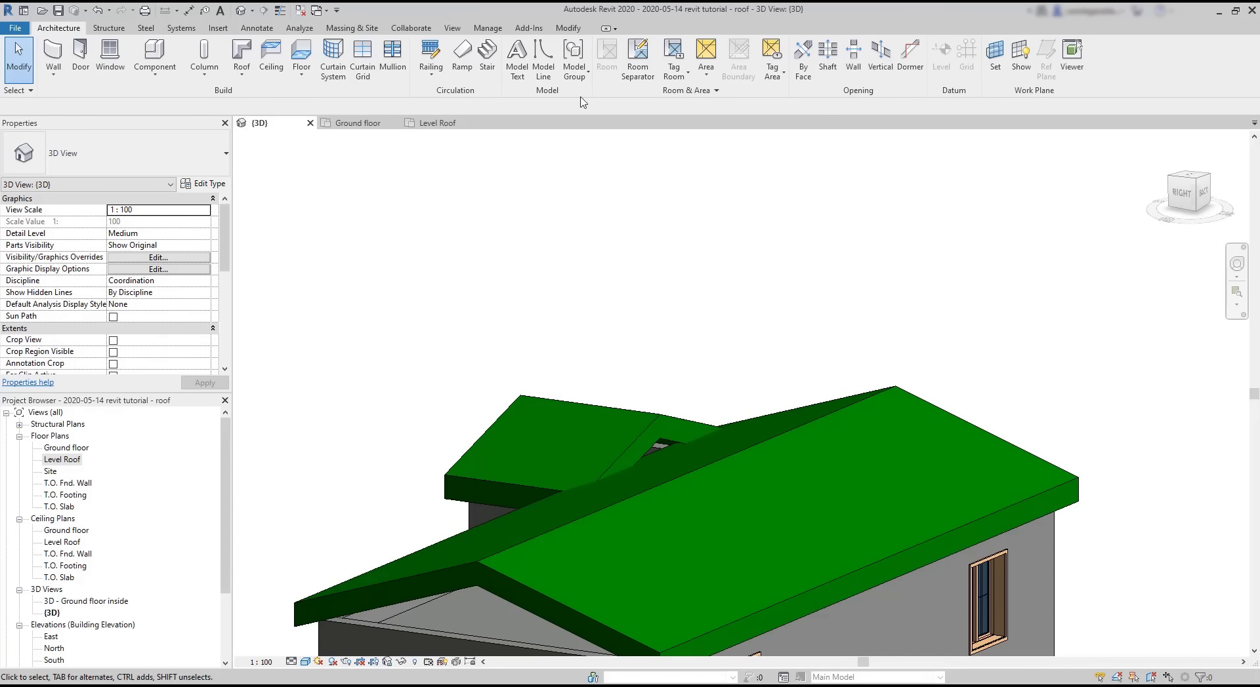
{"action": "left_click", "coordinate": [567, 29]}
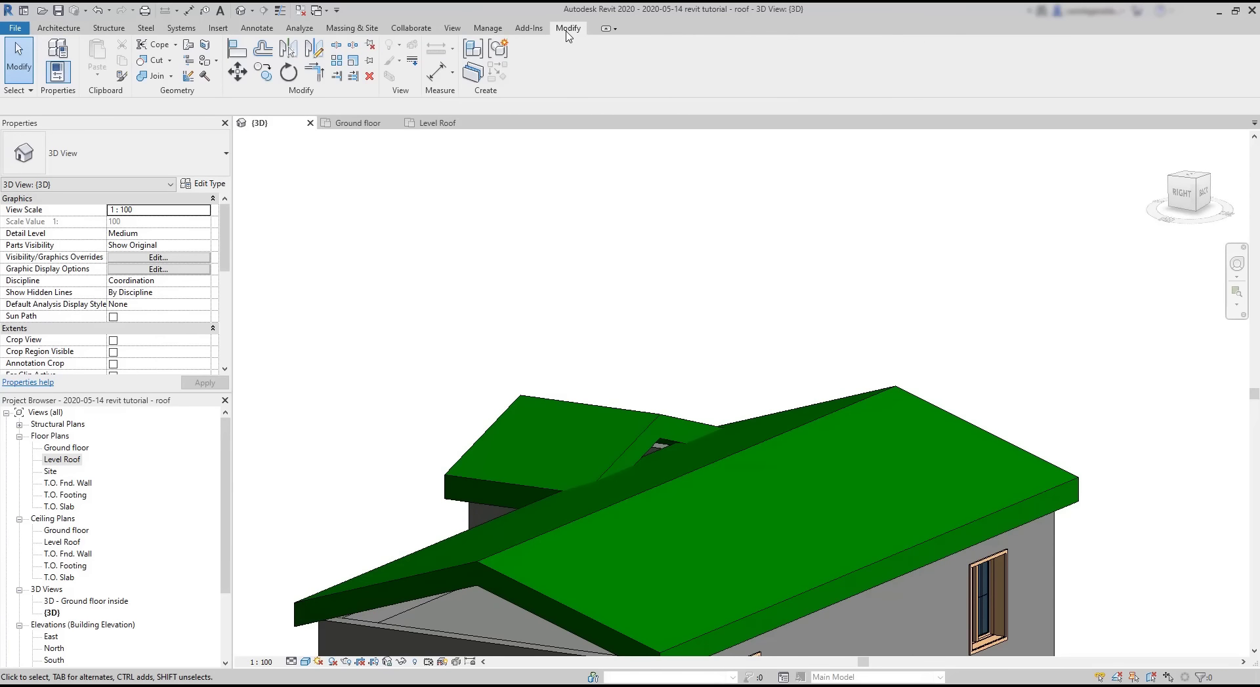
{"action": "left_click", "coordinate": [189, 47]}
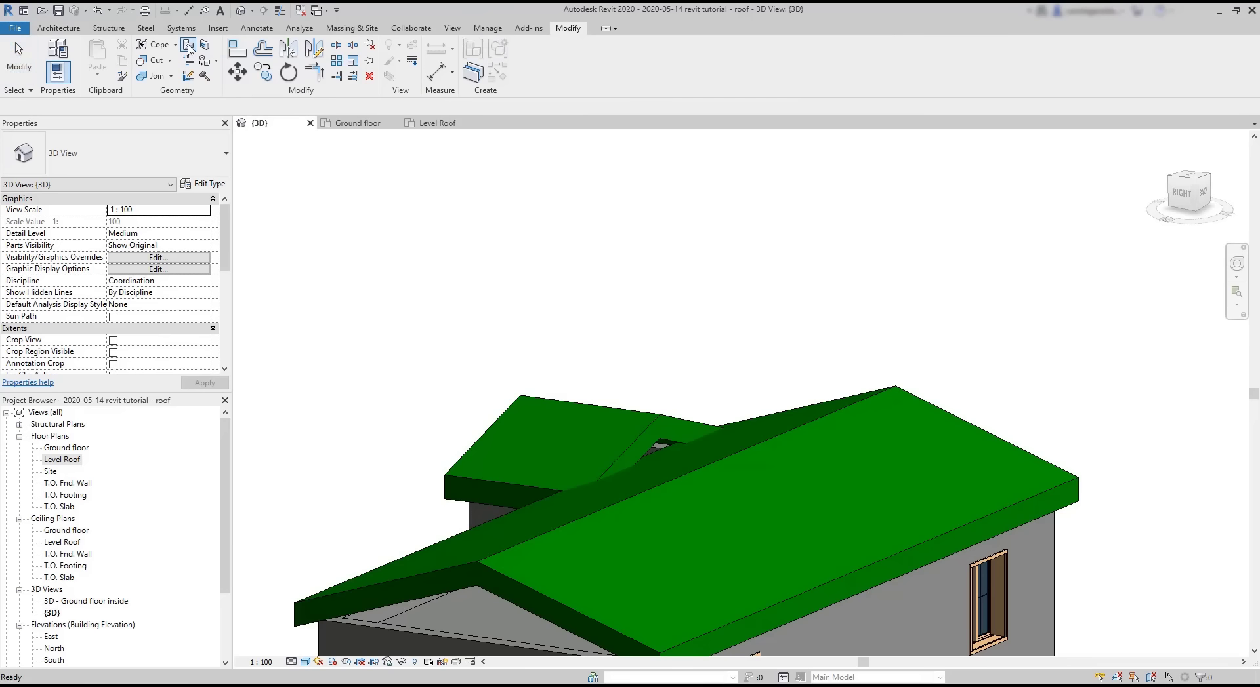
{"action": "left_click", "coordinate": [632, 449]}
{"action": "middle_click_drag", "start_coordinate": [690, 459], "coordinate": [880, 379], "text": "shift"}
{"action": "left_click", "coordinate": [881, 383]}
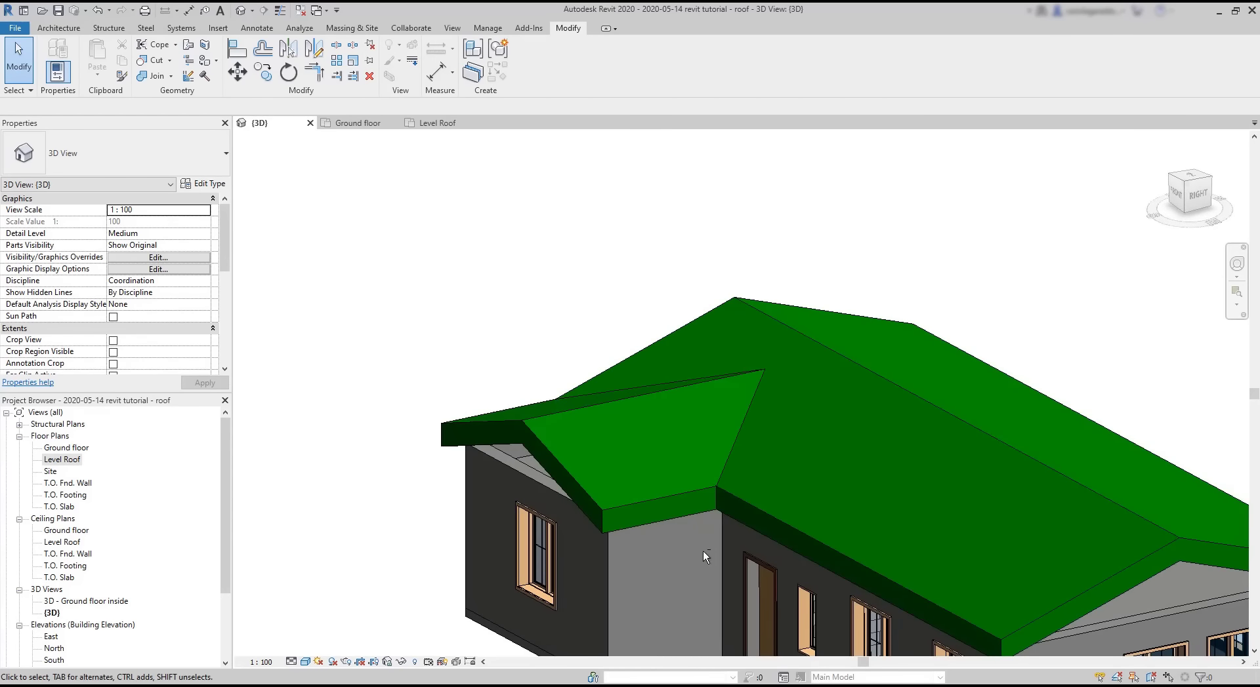
{"action": "middle_click_drag", "start_coordinate": [703, 551], "coordinate": [737, 570], "text": "shift"}
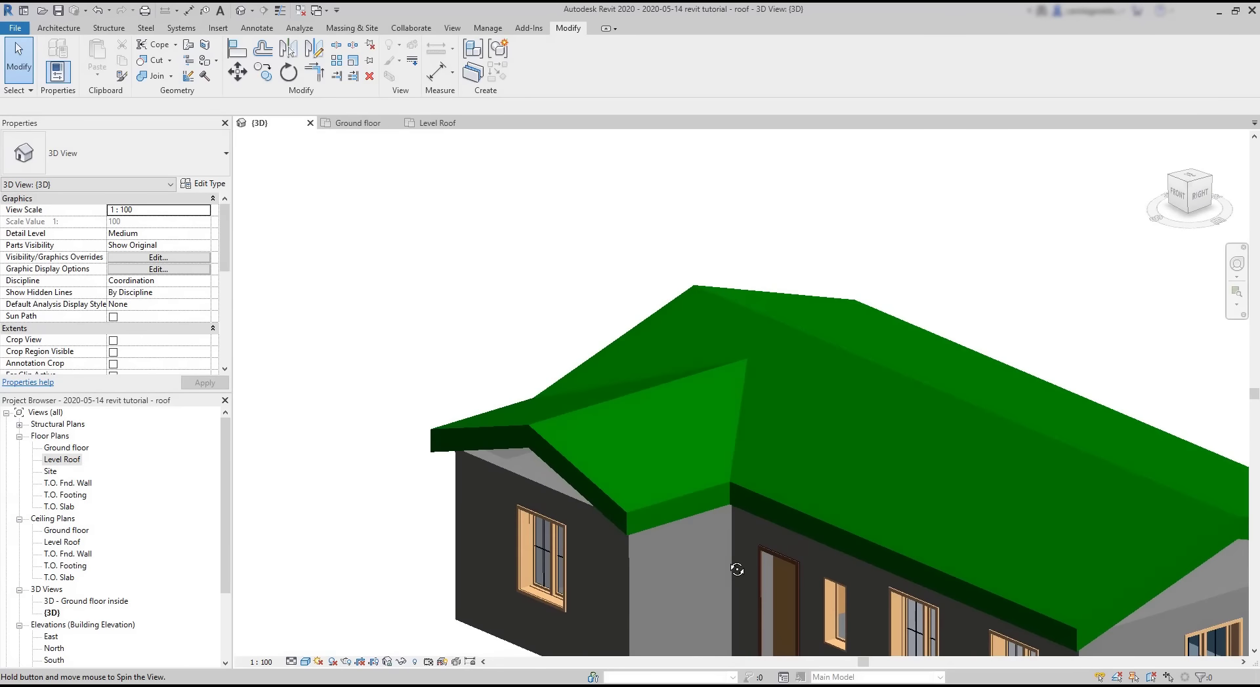
{"action": "scroll", "coordinate": [531, 297], "scroll_direction": "down", "scroll_amount": 1}
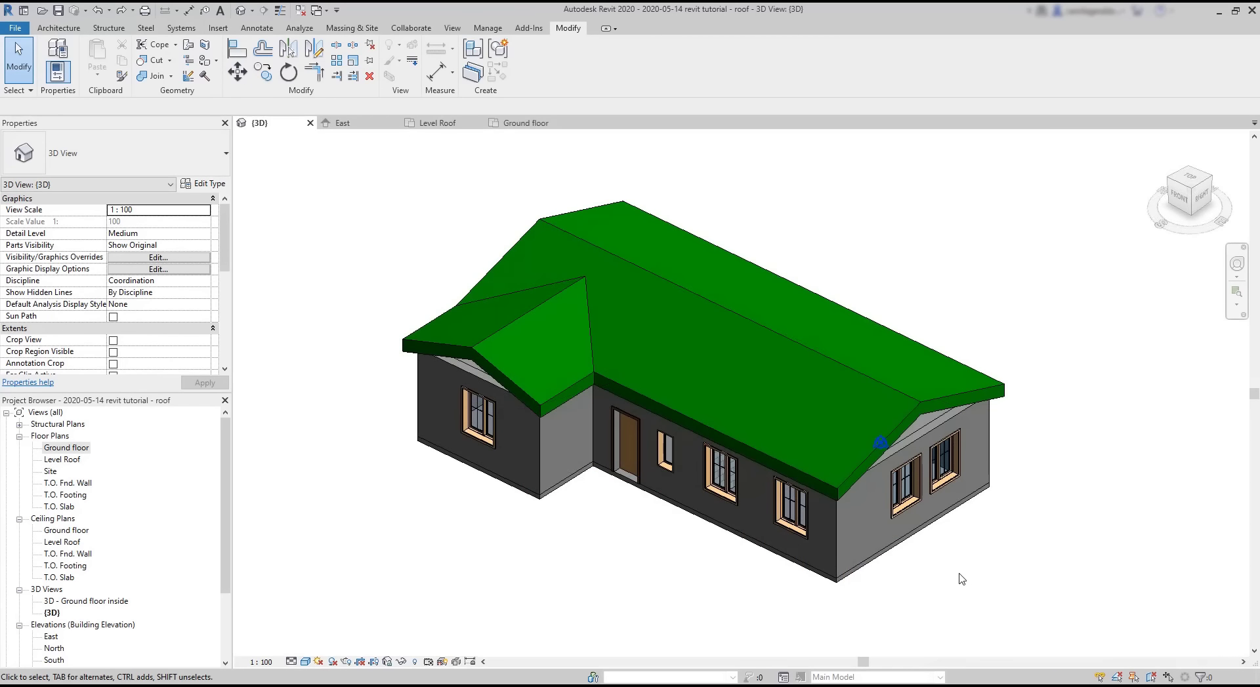
Step: Attach the top of the east gable wall to the main roof in the 3D view
{"action": "left_click", "coordinate": [927, 434]}
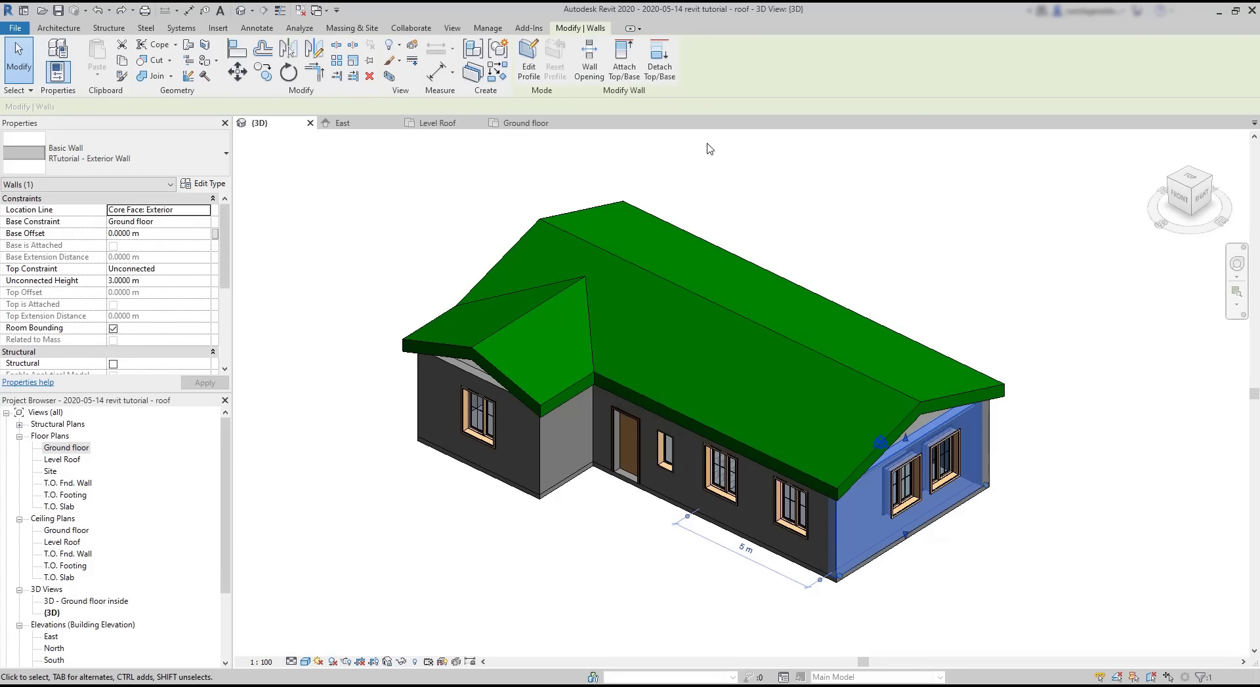
{"action": "left_click", "coordinate": [624, 63]}
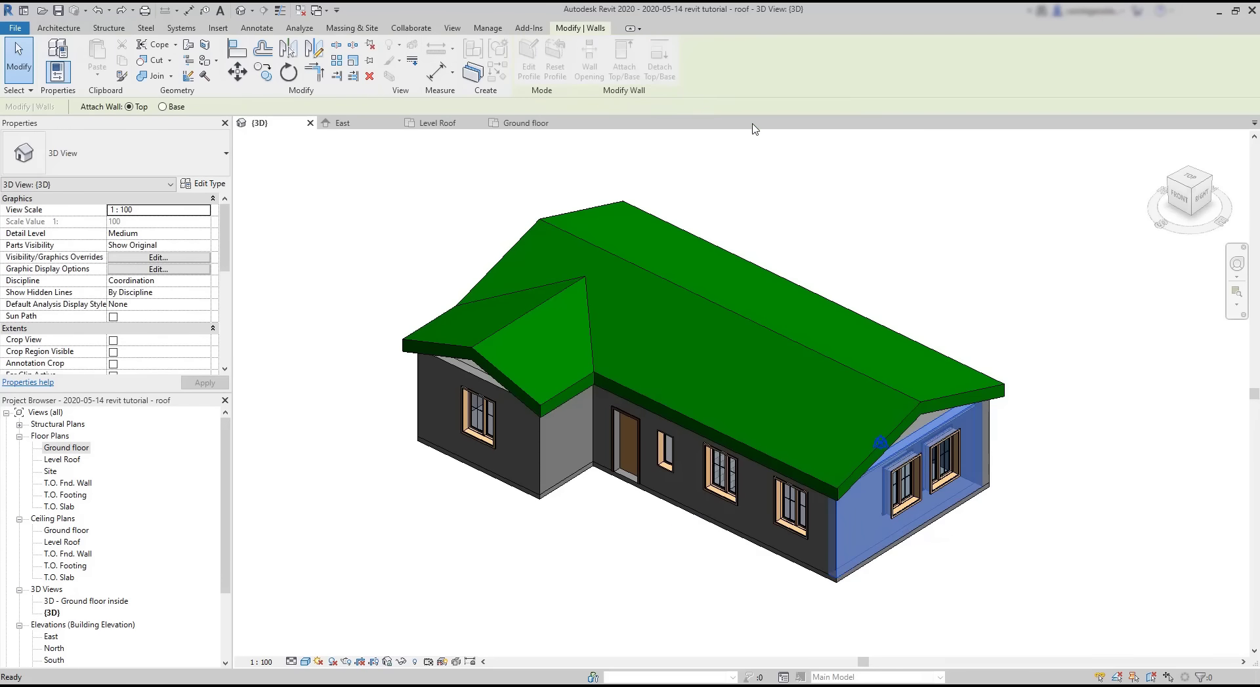
{"action": "left_click", "coordinate": [941, 395]}
{"action": "middle_click_drag", "start_coordinate": [1047, 512], "coordinate": [1034, 480], "text": "shift"}
{"action": "left_click", "coordinate": [1089, 502]}
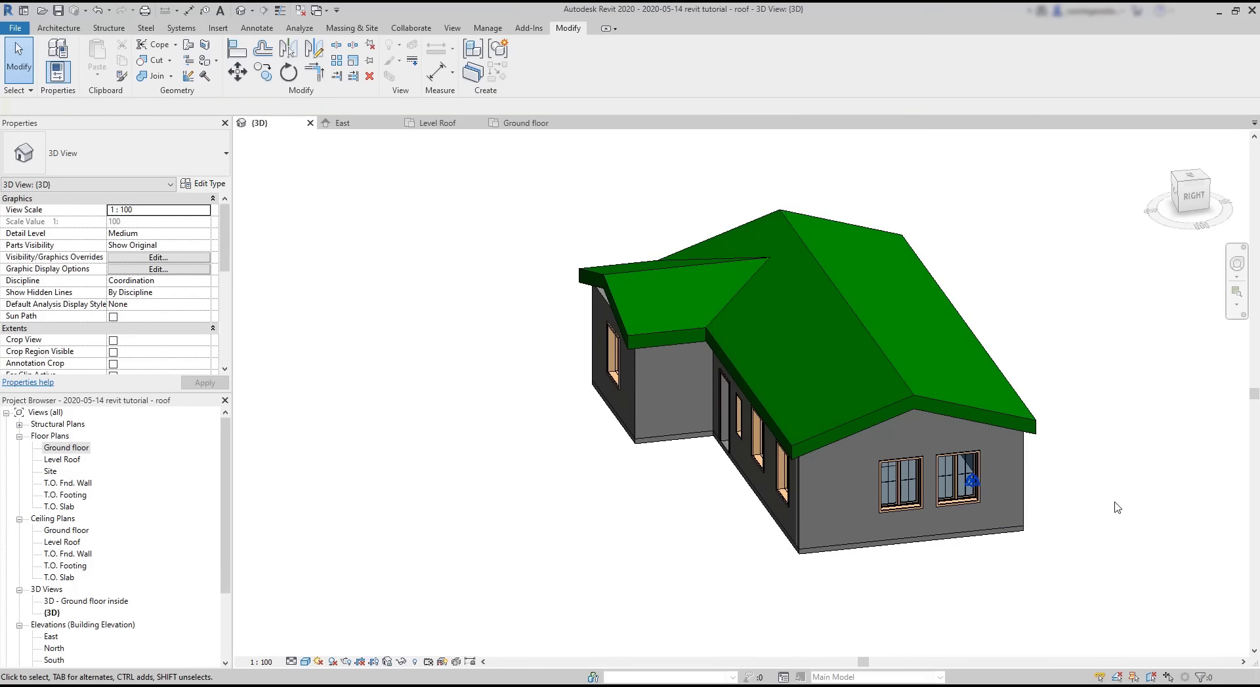
{"action": "middle_click_drag", "start_coordinate": [1123, 498], "coordinate": [948, 466], "text": "shift"}
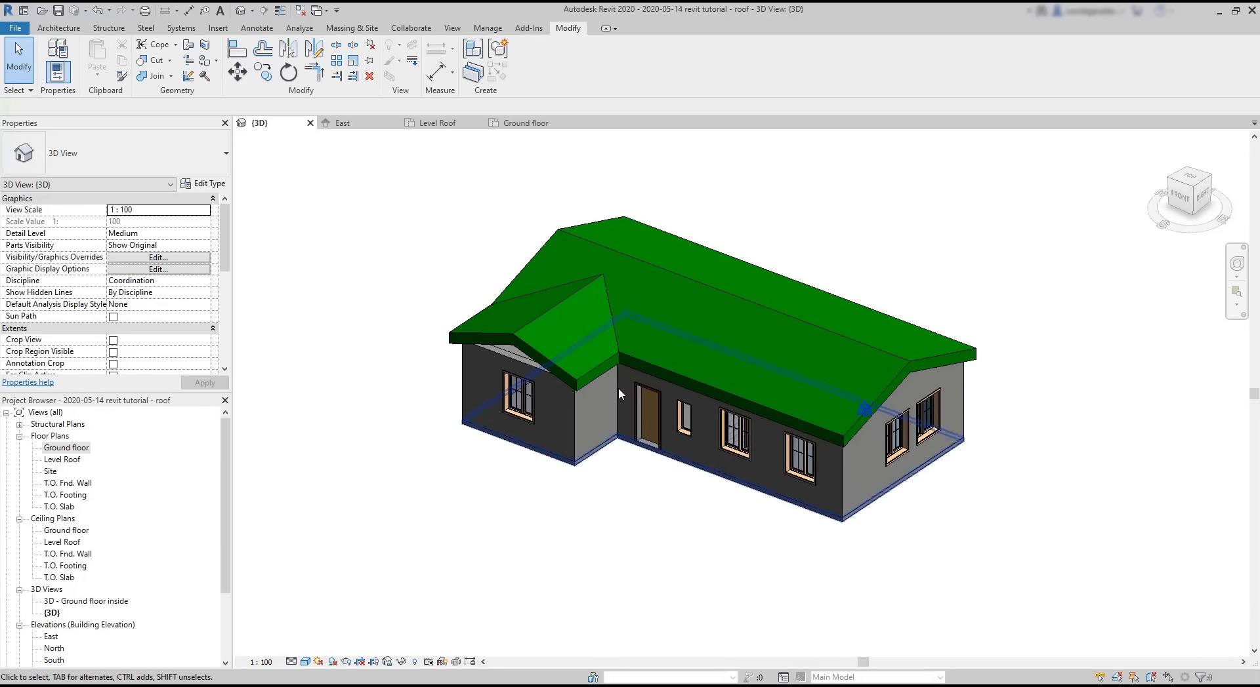
Step: Select the north, west and main south exterior walls in the Ground floor plan and attach their tops to the main roof in the {3D} view
{"action": "left_click", "coordinate": [548, 127]}
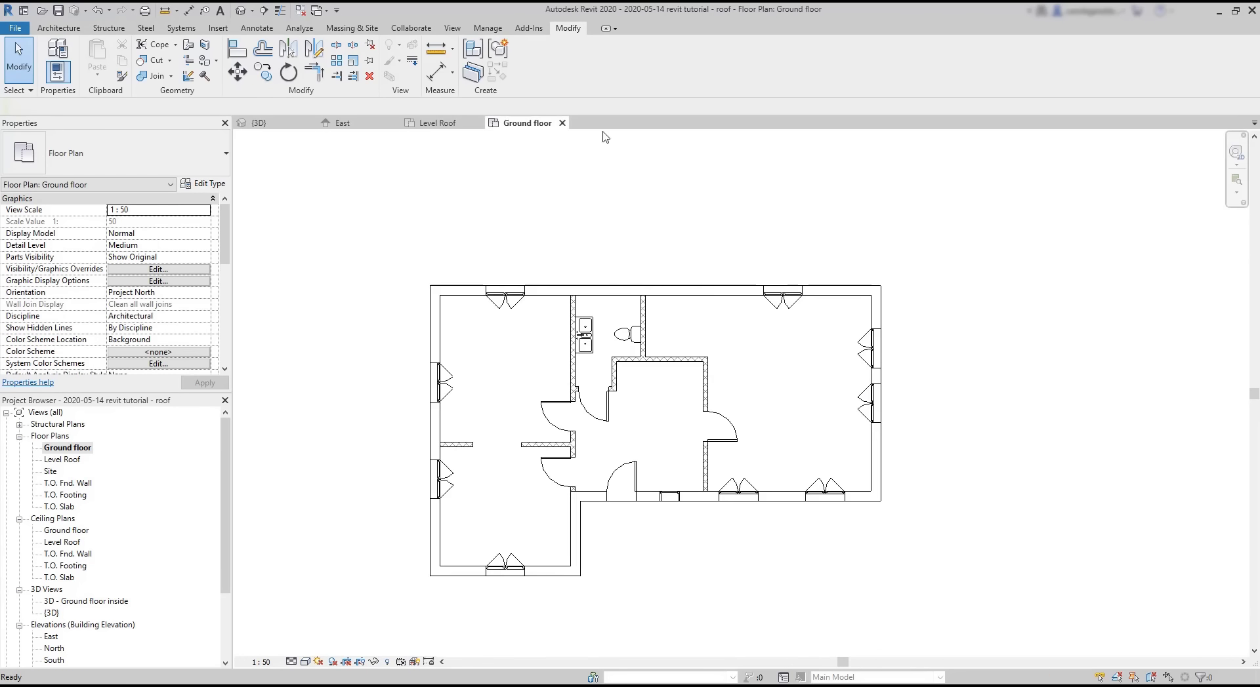
{"action": "left_click", "coordinate": [837, 293]}
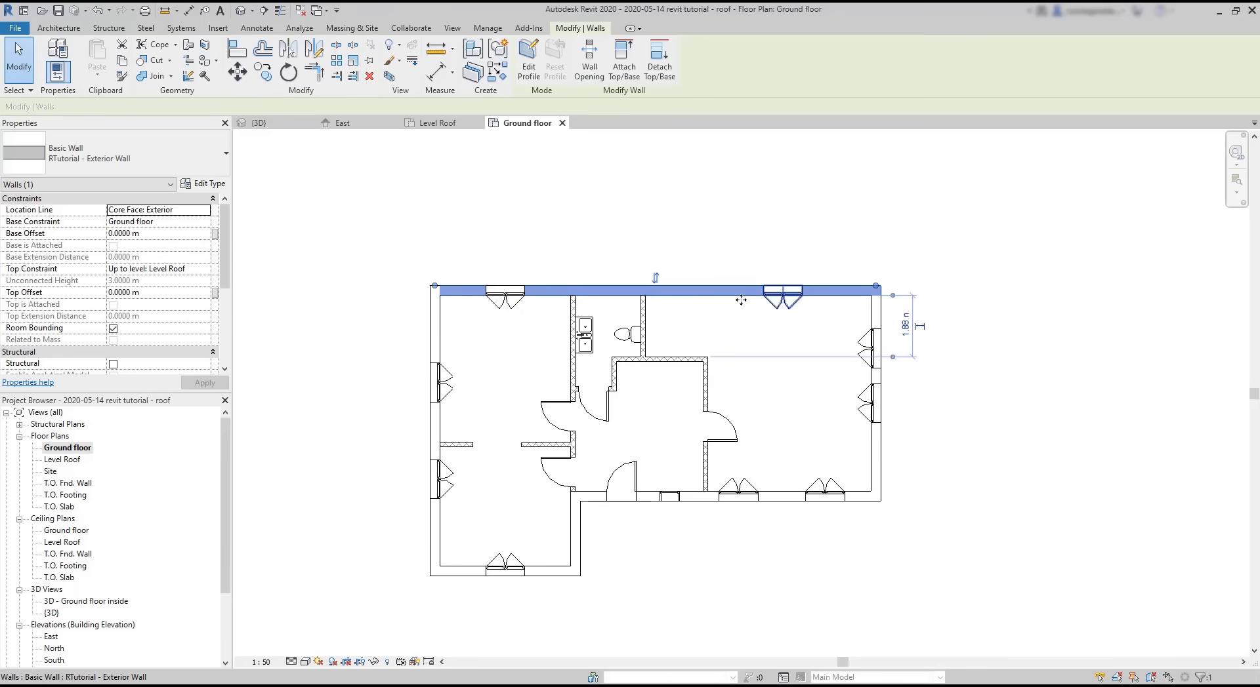
{"action": "left_click", "coordinate": [434, 334], "text": "ctrl"}
{"action": "left_click", "coordinate": [694, 496], "text": "ctrl"}
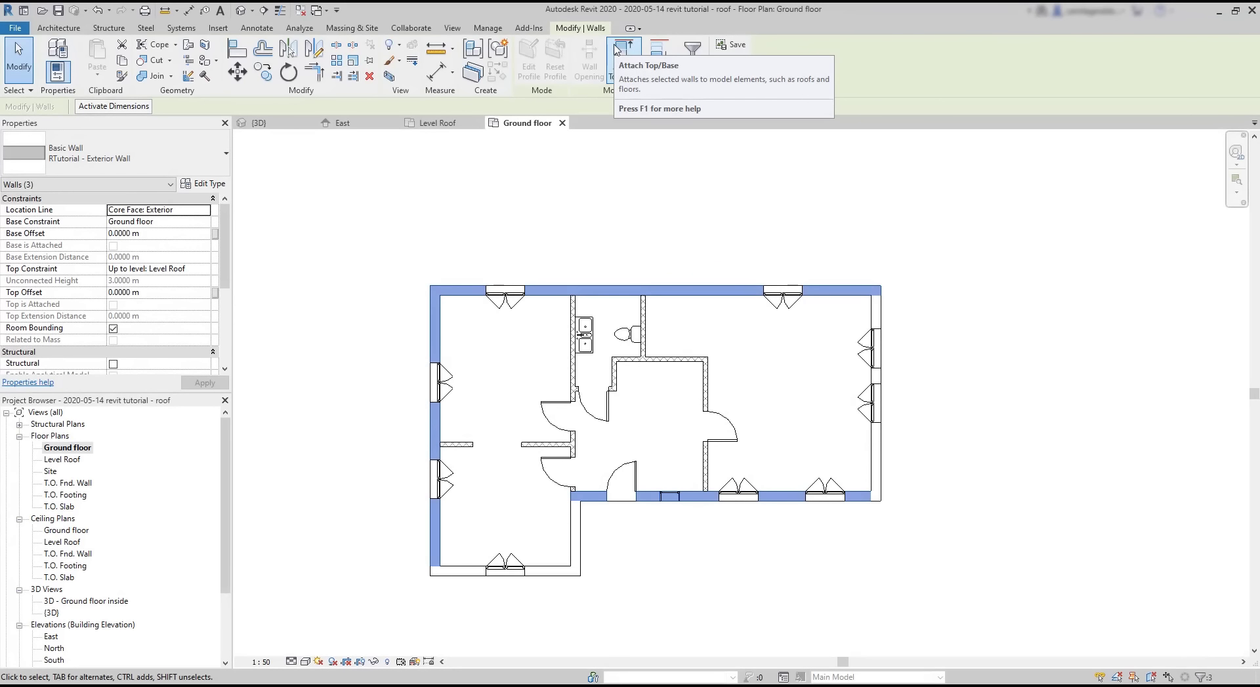
{"action": "left_click", "coordinate": [620, 48]}
{"action": "left_click", "coordinate": [266, 124]}
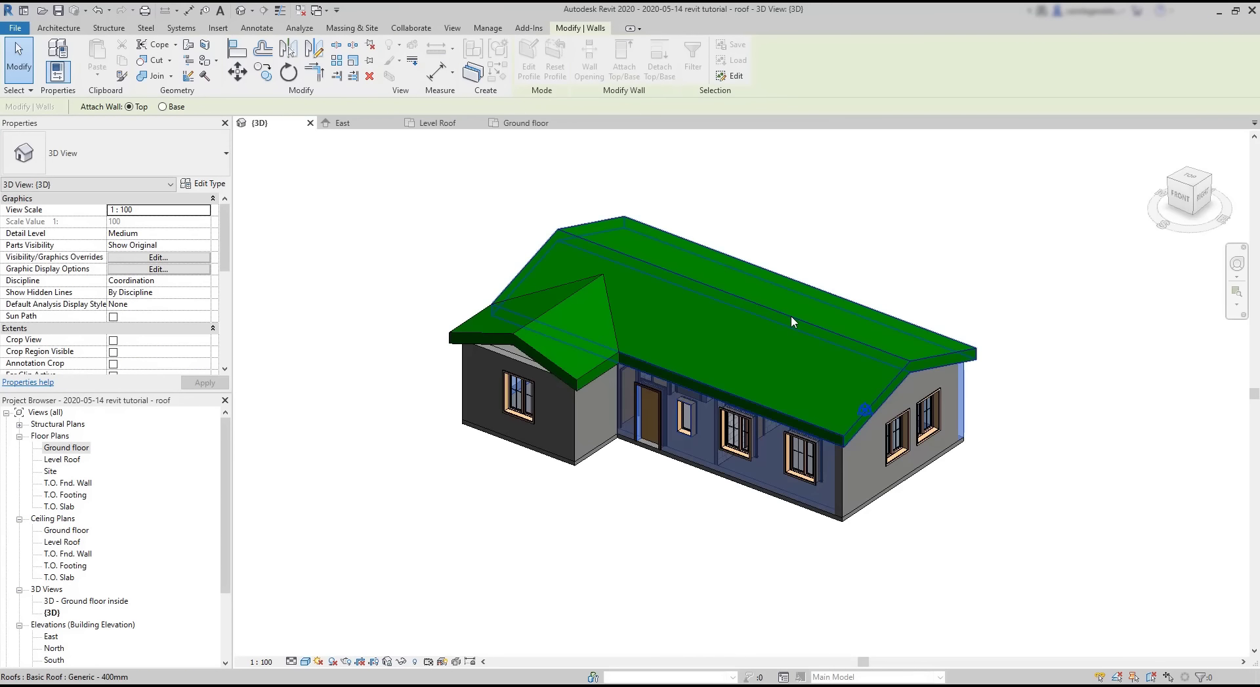
{"action": "left_click", "coordinate": [791, 320]}
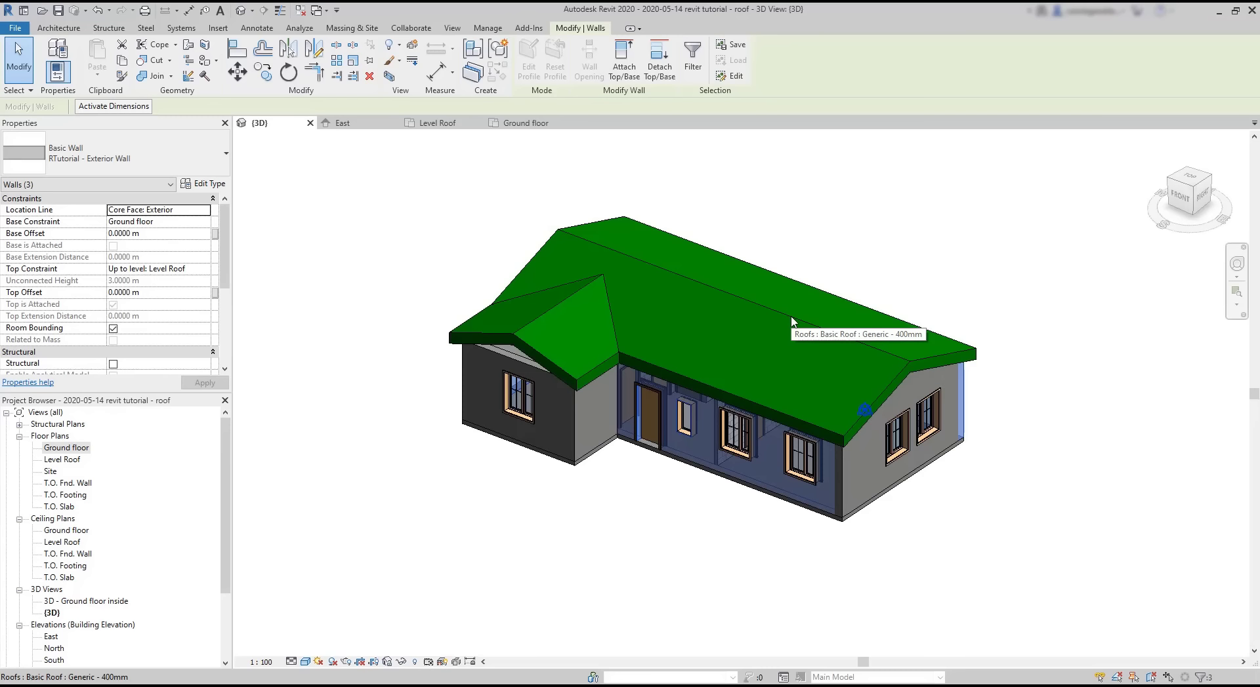
{"action": "left_click", "coordinate": [636, 513]}
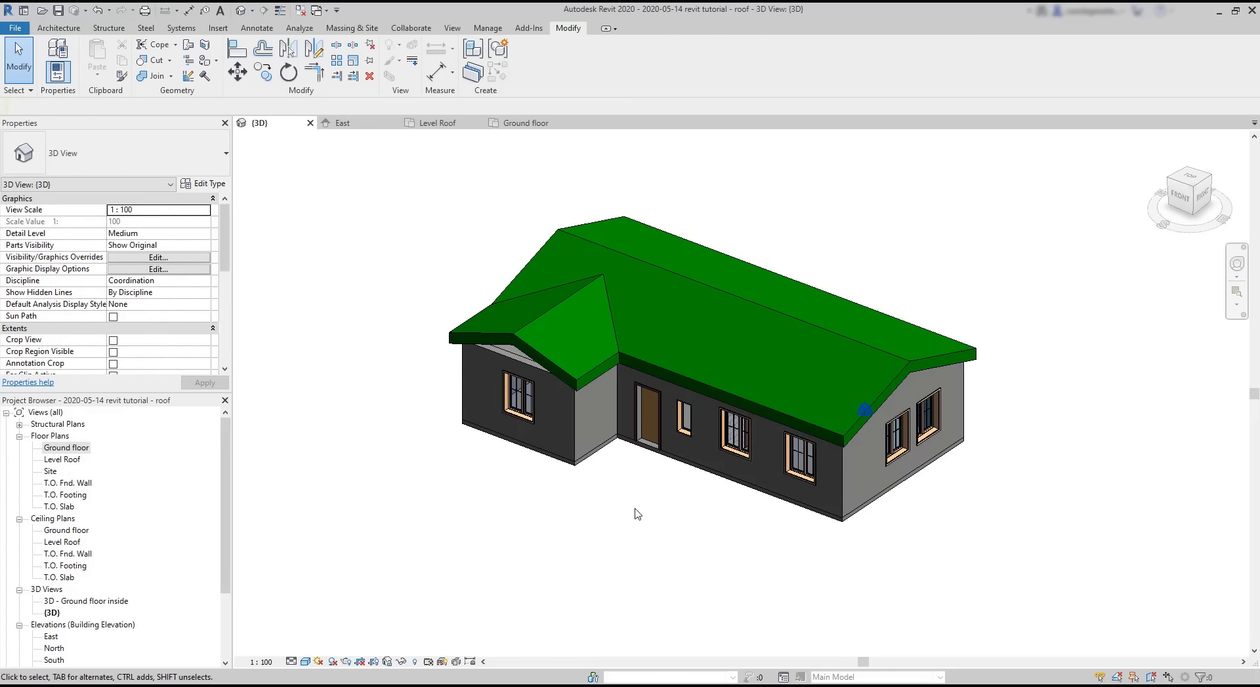
Step: Select the projection's south and east exterior walls in the 3D view and start attaching their tops with Attach Top/Base
{"action": "left_click", "coordinate": [1049, 489]}
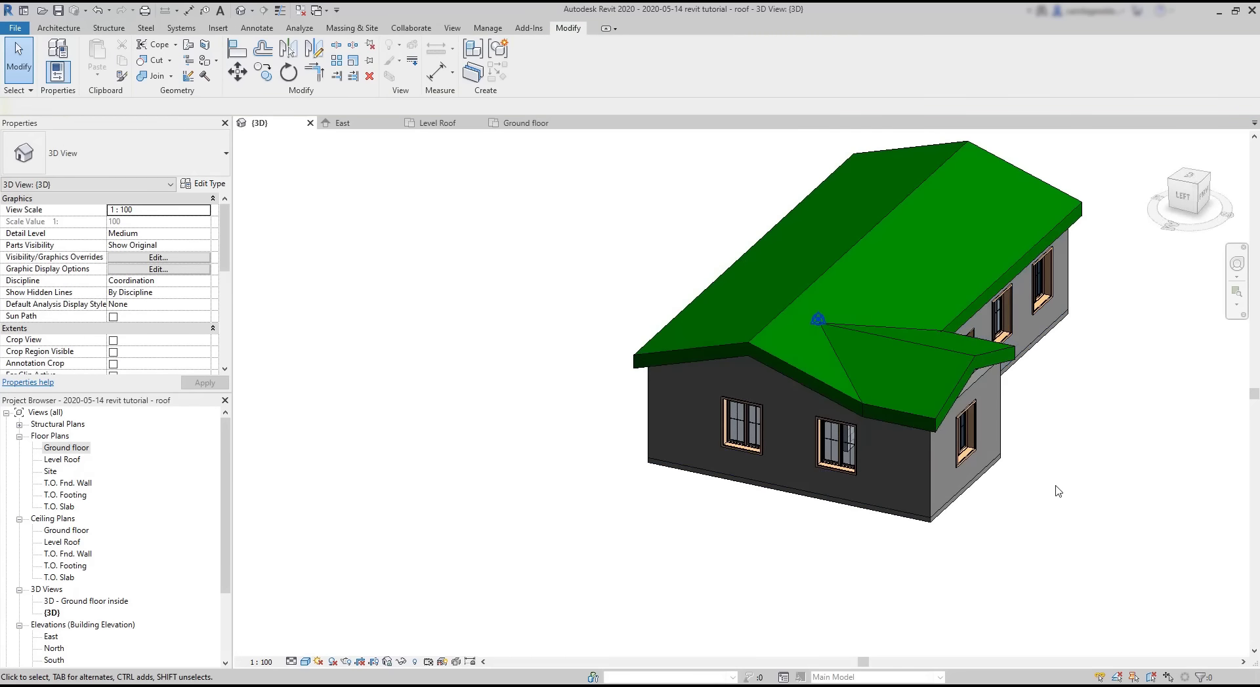
{"action": "middle_click_drag", "start_coordinate": [1104, 547], "coordinate": [971, 463], "text": "shift"}
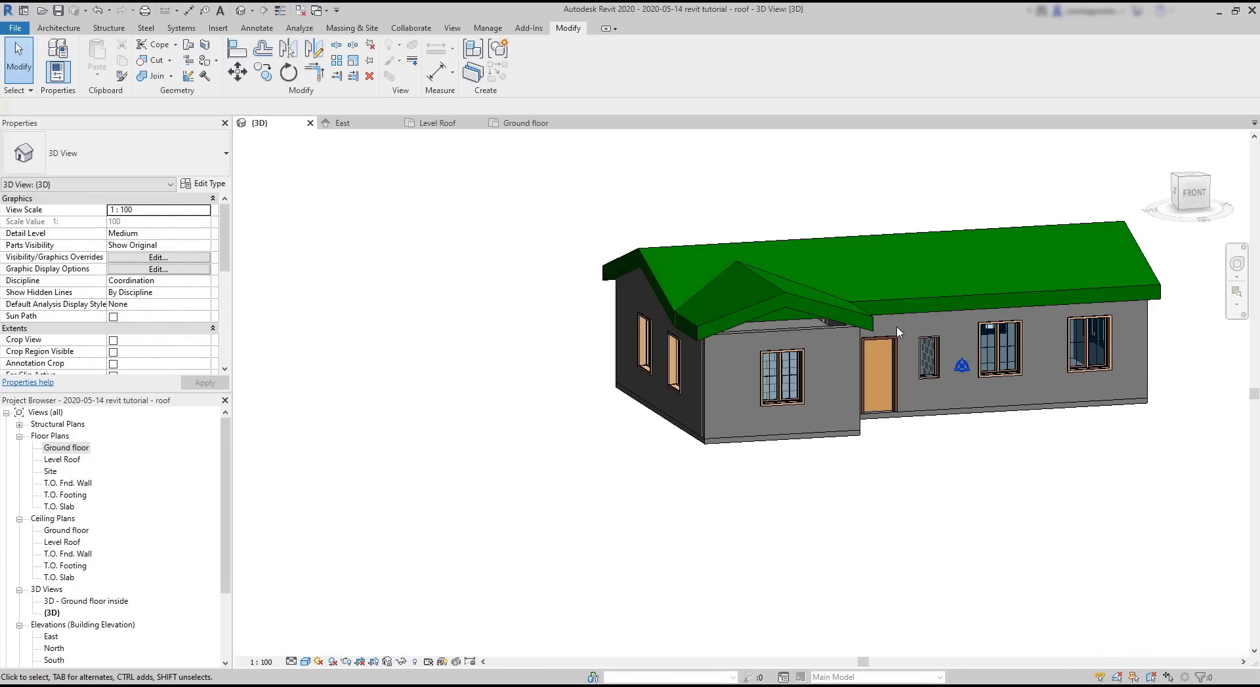
{"action": "scroll", "coordinate": [895, 333], "scroll_direction": "up", "scroll_amount": 2}
{"action": "left_click", "coordinate": [805, 337]}
{"action": "middle_click_drag", "start_coordinate": [919, 514], "coordinate": [849, 485], "text": "shift"}
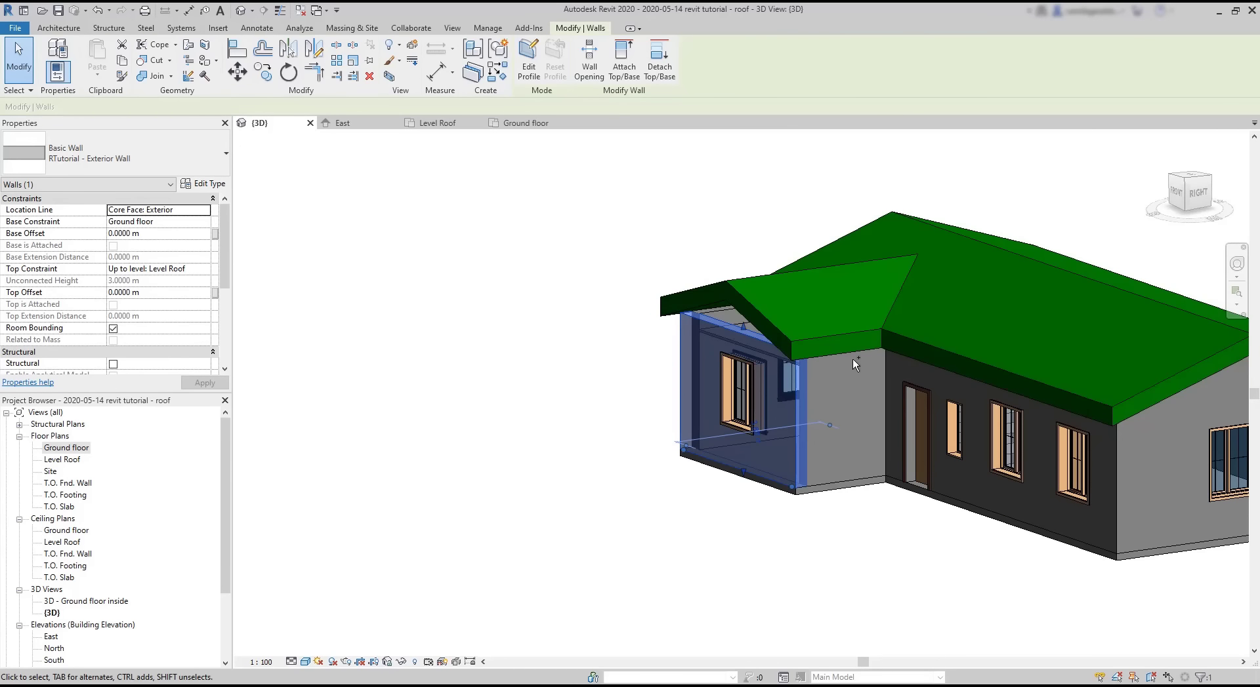
{"action": "left_click", "coordinate": [850, 484], "text": "ctrl"}
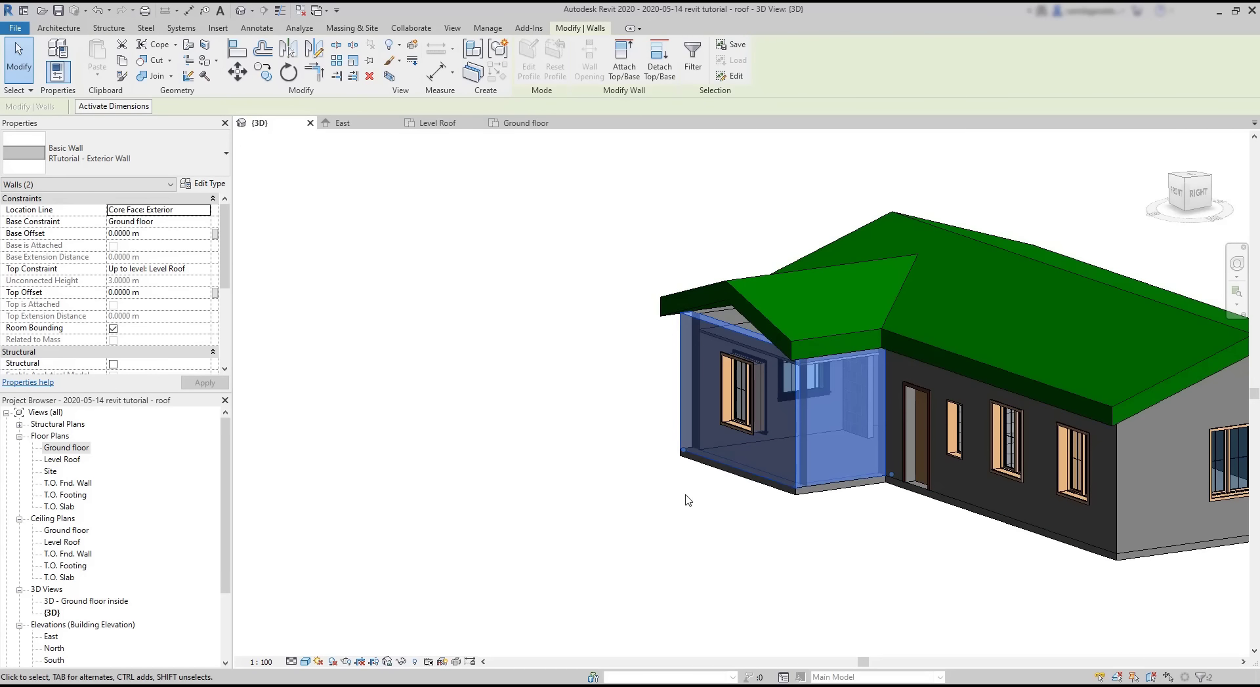
{"action": "left_click", "coordinate": [624, 61]}
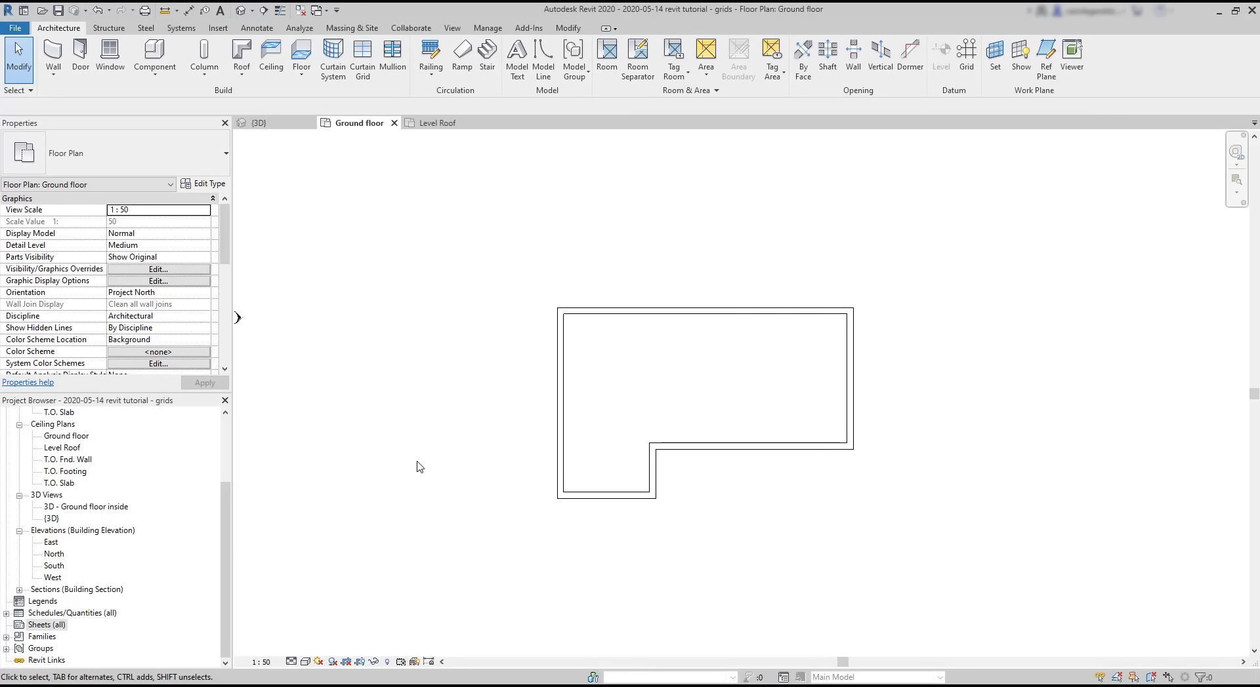
Step: Draw a vertical grid line just inside the west wall on the Ground floor plan of the grids project and number it 1
{"action": "left_click", "coordinate": [967, 53]}
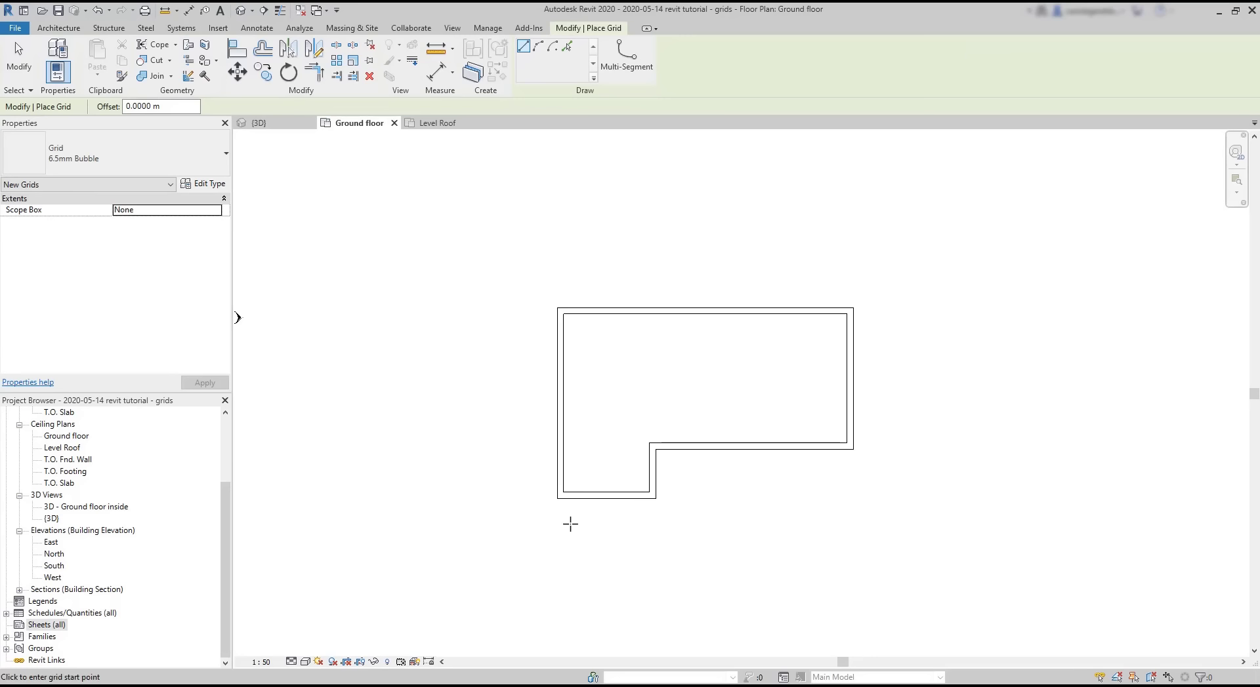
{"action": "left_click", "coordinate": [570, 523]}
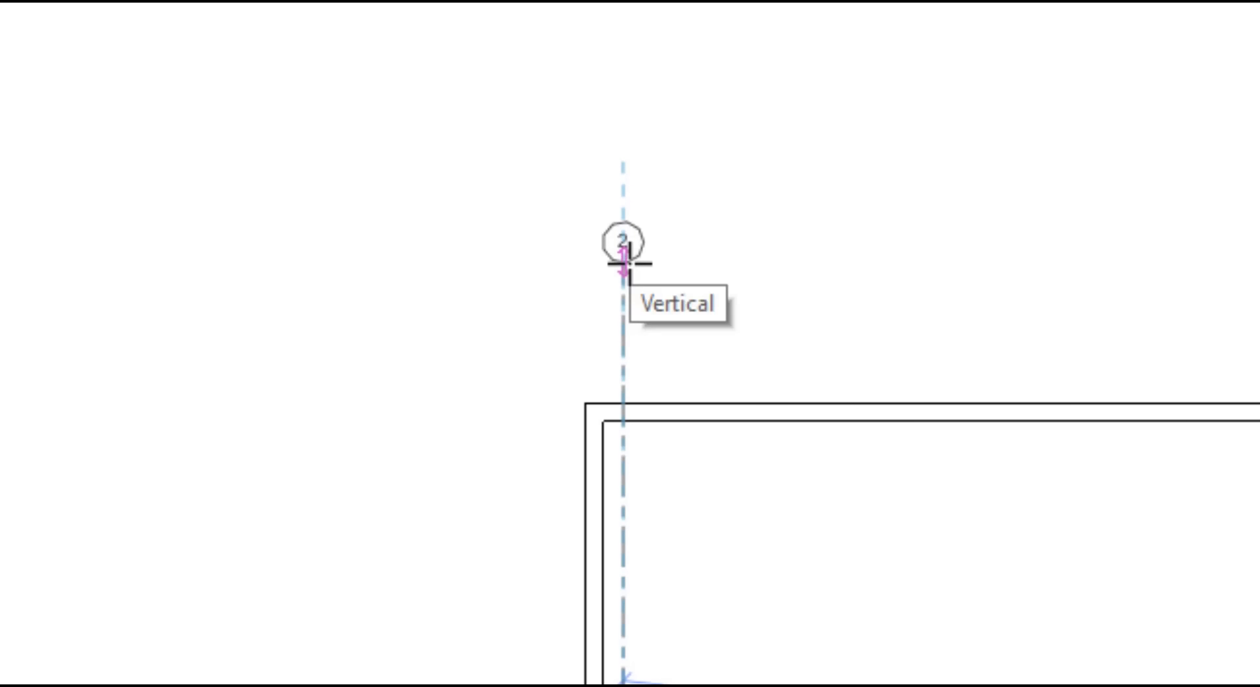
{"action": "left_click", "coordinate": [625, 263]}
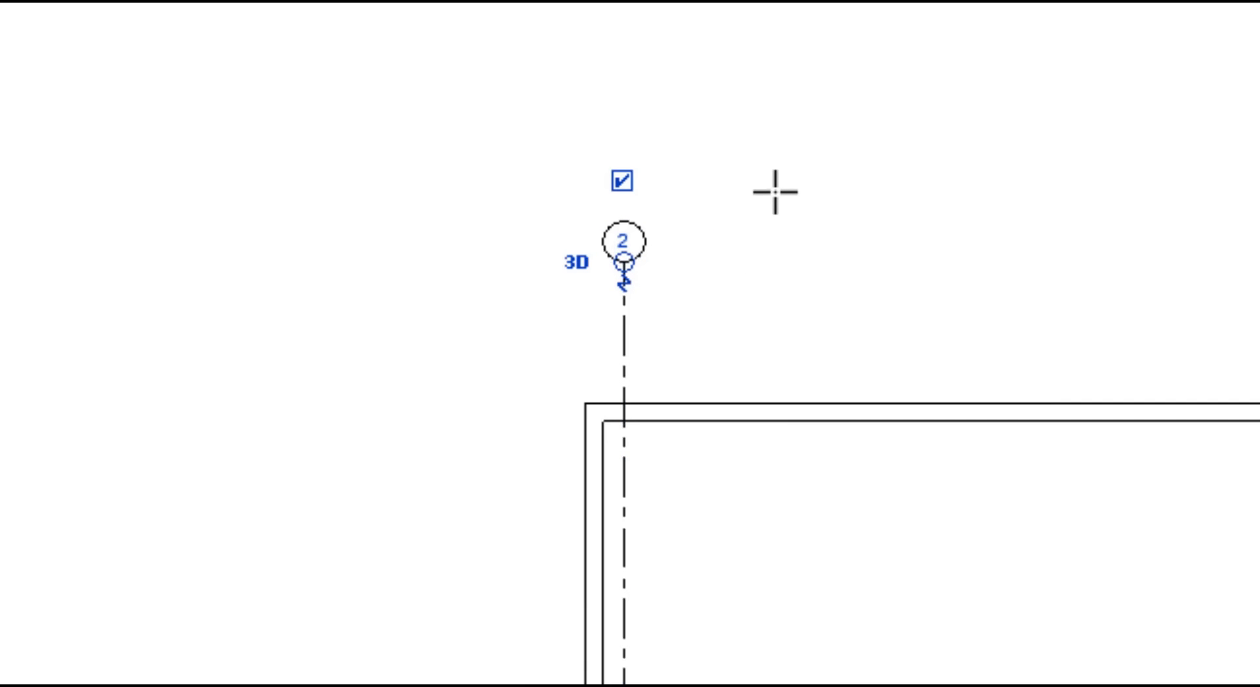
{"action": "scroll", "coordinate": [749, 190], "scroll_direction": "up", "scroll_amount": 3}
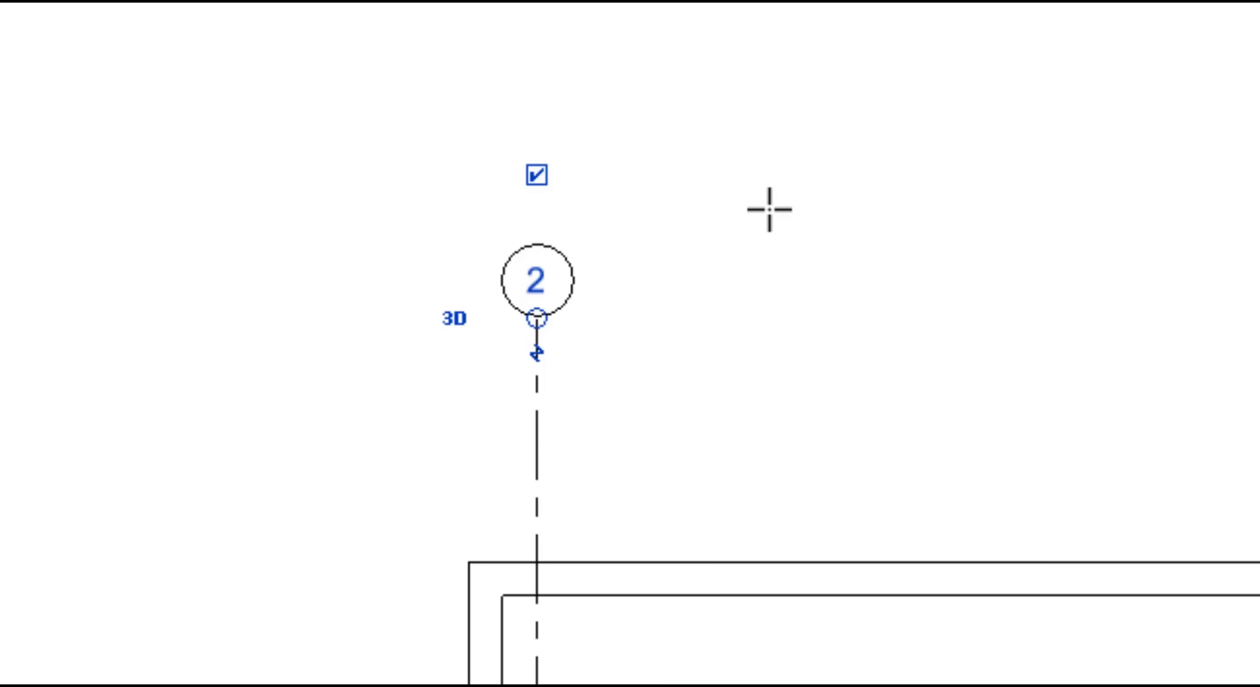
{"action": "left_click", "coordinate": [537, 280]}
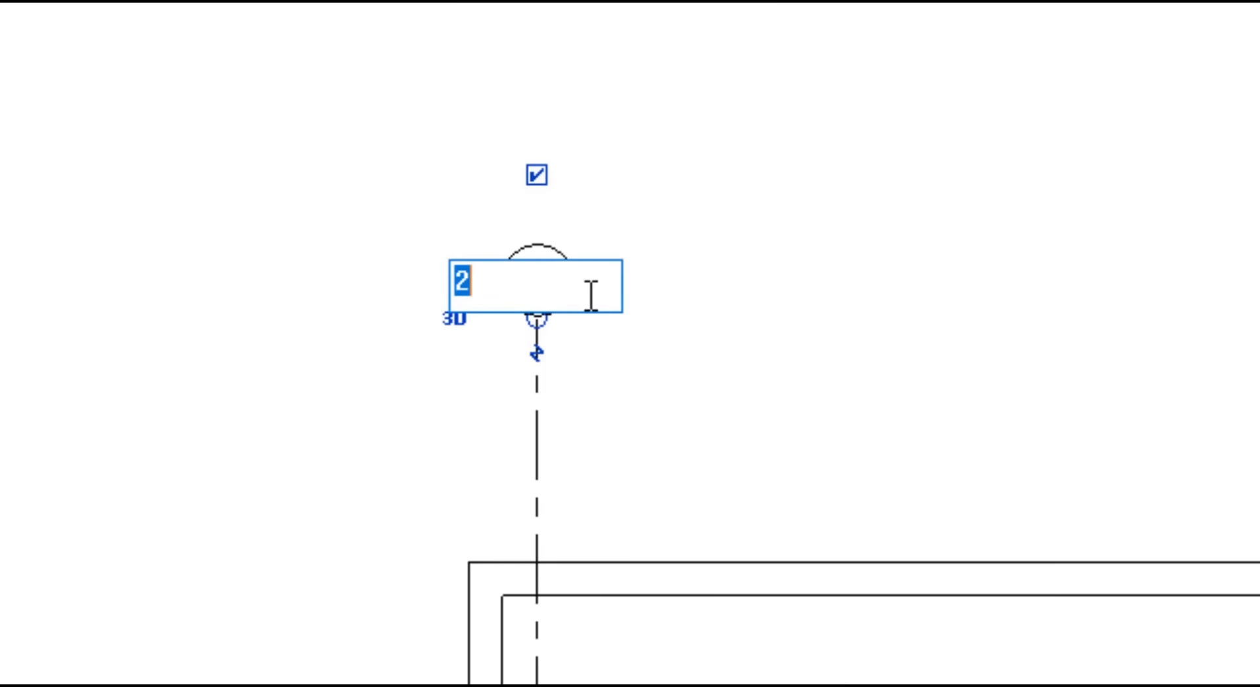
{"action": "type", "text": "1"}
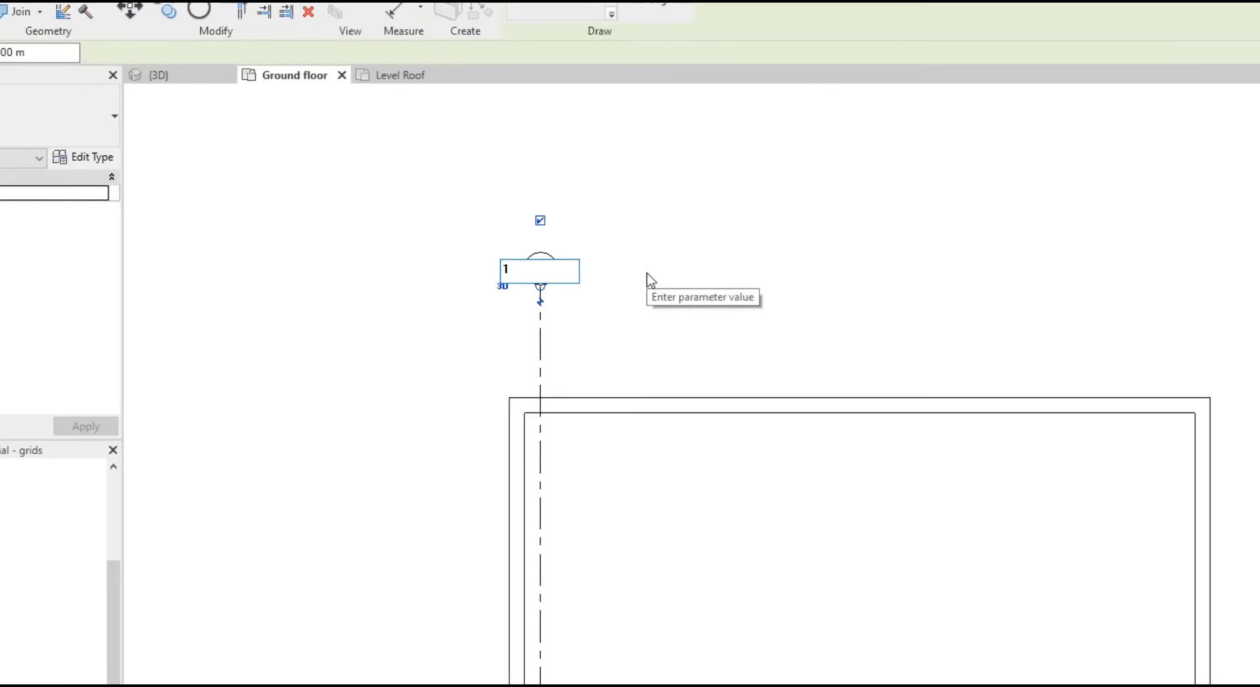
{"action": "left_click", "coordinate": [770, 289]}
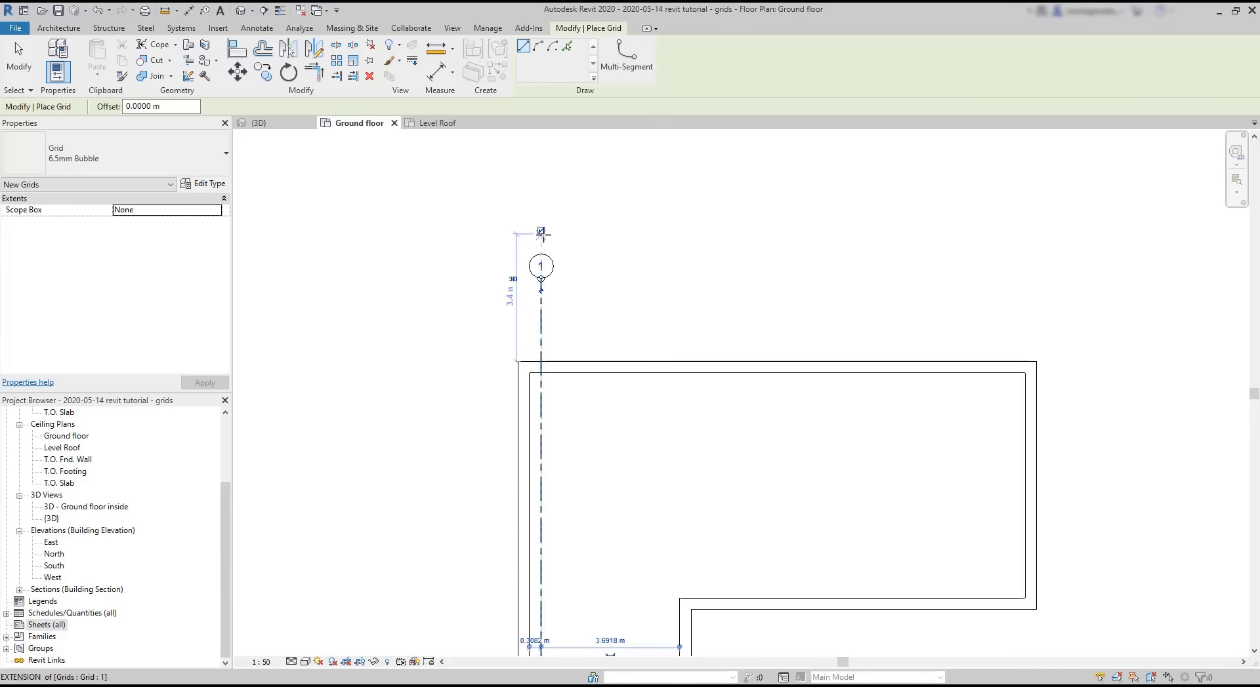
Step: Hide and restore the bubble at grid 1's north end, and show and hide the one at its south end
{"action": "left_click", "coordinate": [539, 230]}
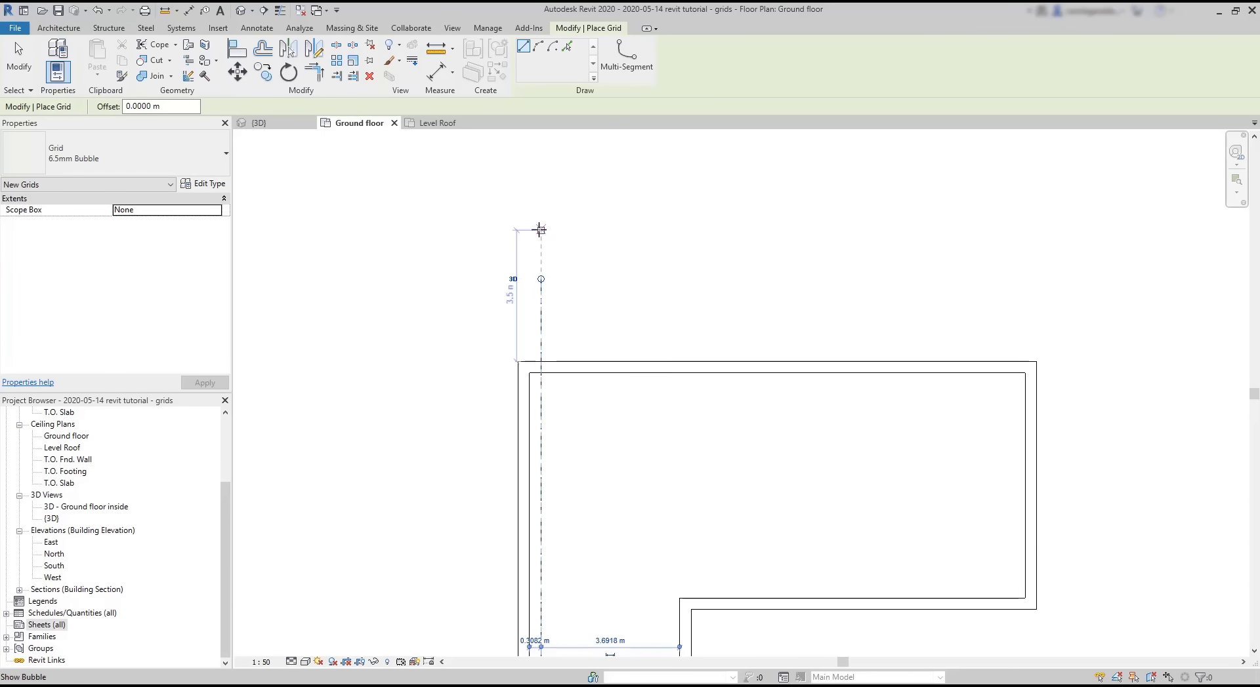
{"action": "left_click", "coordinate": [539, 229]}
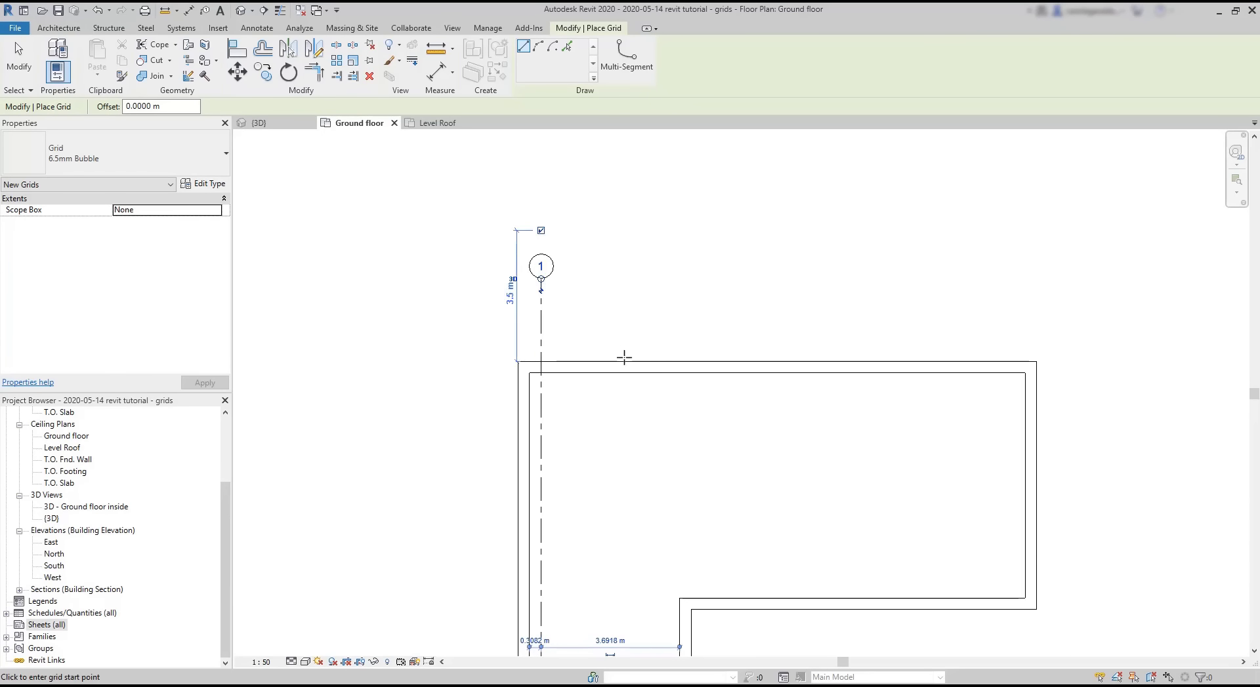
{"action": "middle_click_drag", "start_coordinate": [650, 475], "coordinate": [655, 238]}
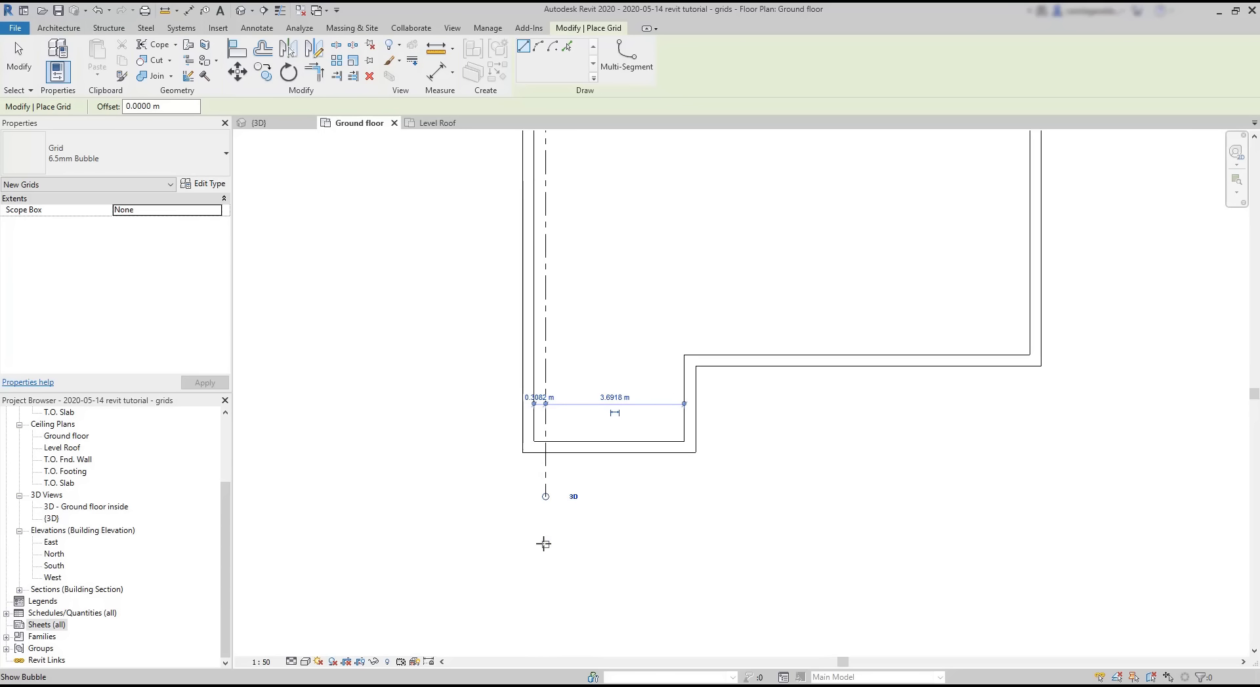
{"action": "left_click", "coordinate": [544, 544]}
{"action": "left_click", "coordinate": [544, 544]}
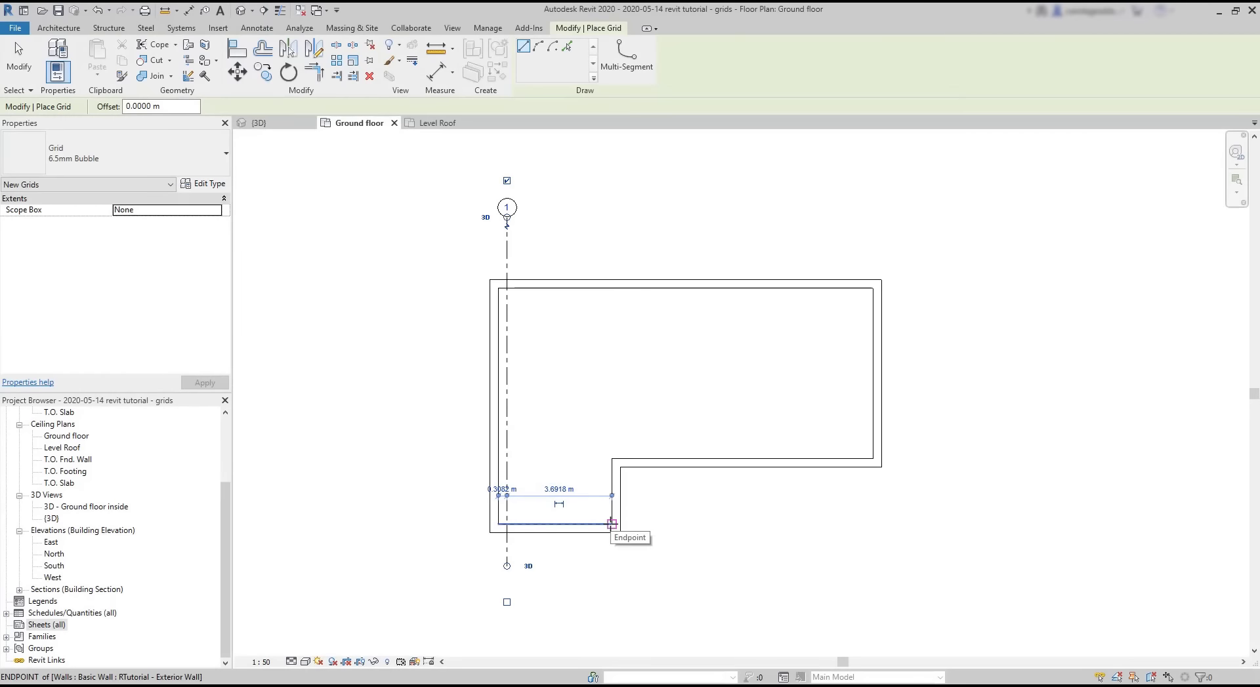
Step: Draw vertical grid 2 from the projection's inner southeast corner up level with grid 1's bubble, and extend its south end to align with grid 1
{"action": "left_click", "coordinate": [611, 524]}
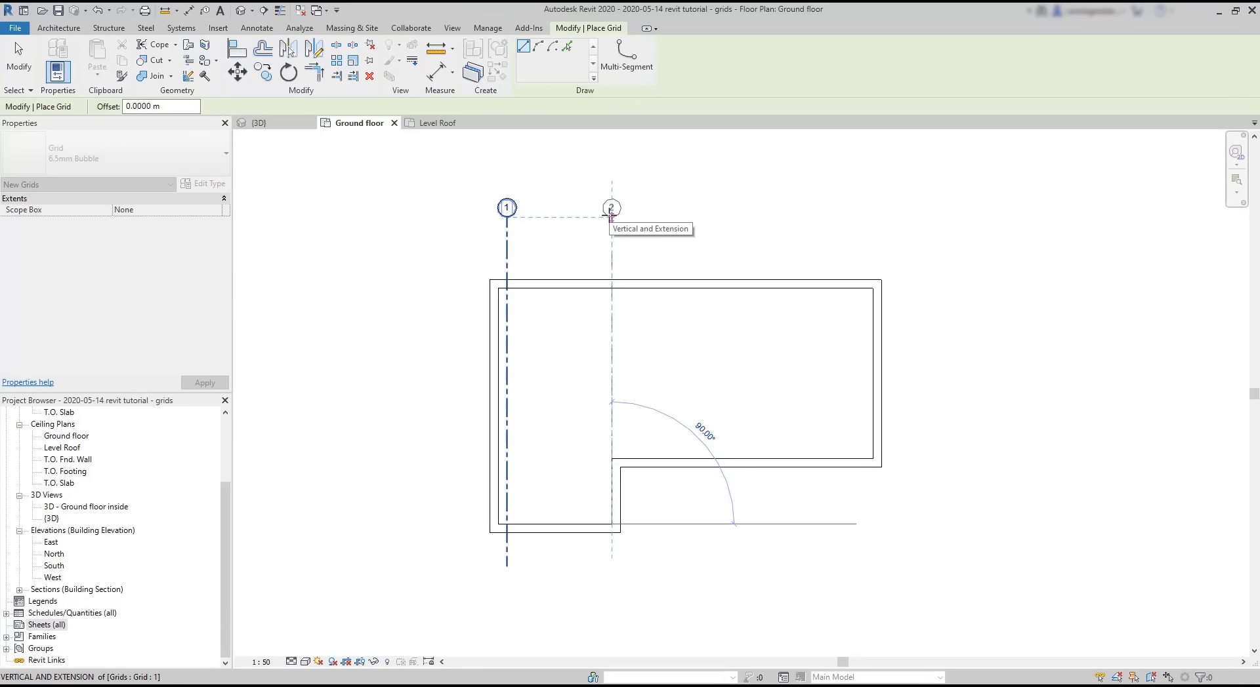
{"action": "left_click", "coordinate": [610, 217]}
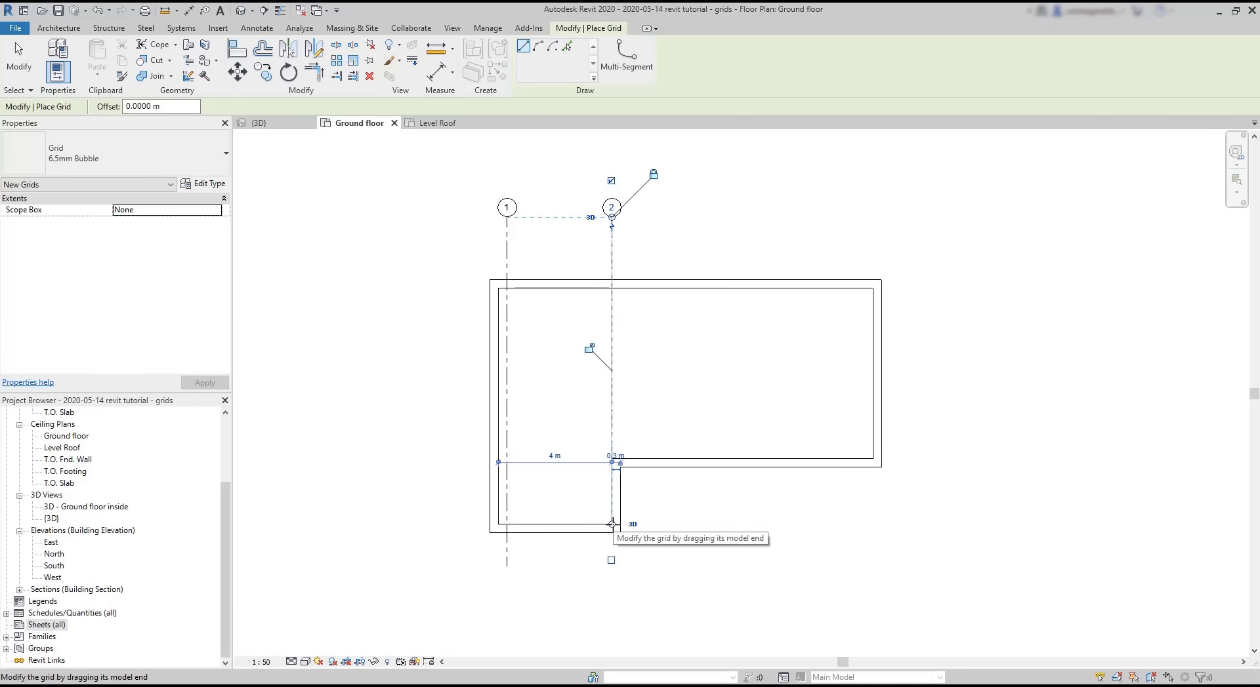
{"action": "left_click_drag", "start_coordinate": [612, 525], "coordinate": [612, 567]}
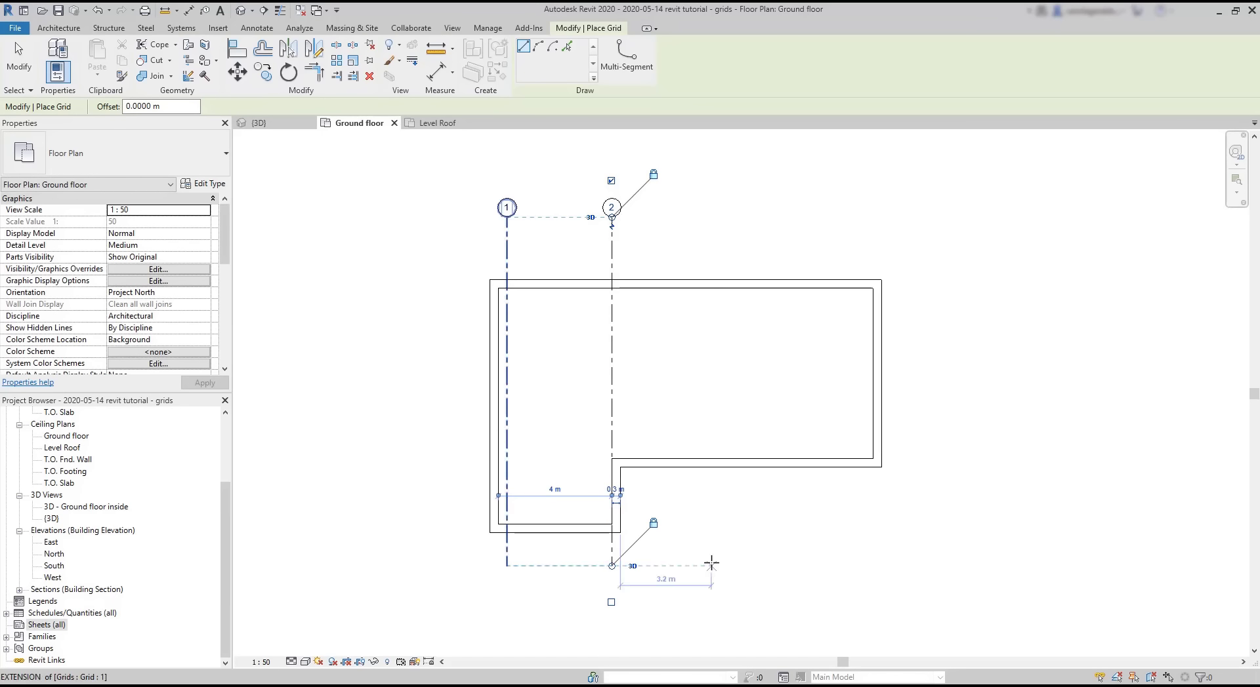
Step: Draw aligned vertical grids 3, about 4.2 m east of the projection's outer east face, and 4, along the east wall's inner face
{"action": "left_click", "coordinate": [741, 566]}
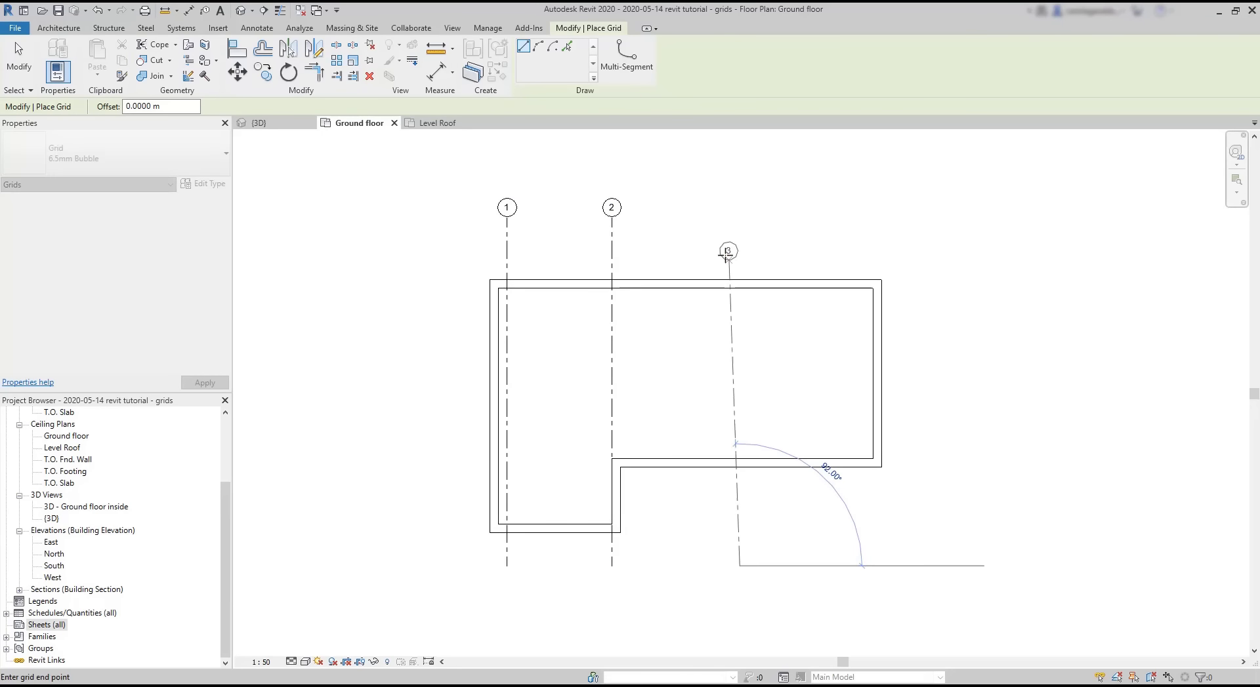
{"action": "left_click", "coordinate": [739, 218]}
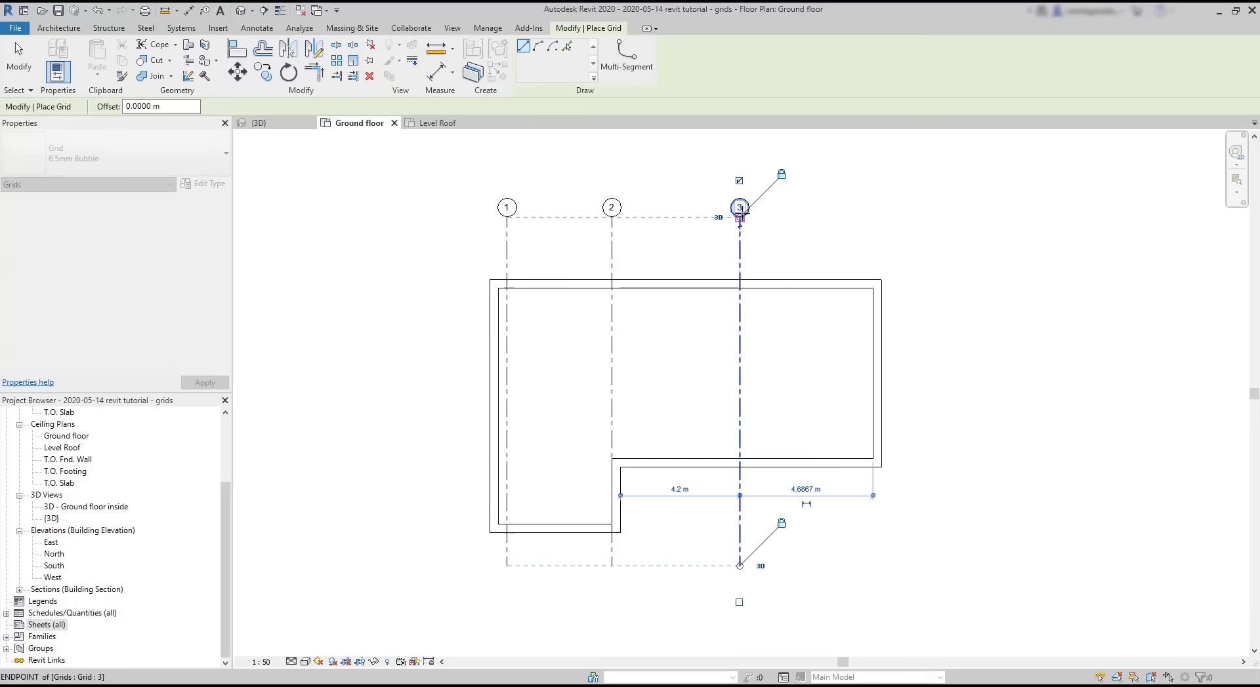
{"action": "left_click", "coordinate": [874, 566]}
{"action": "left_click", "coordinate": [873, 217]}
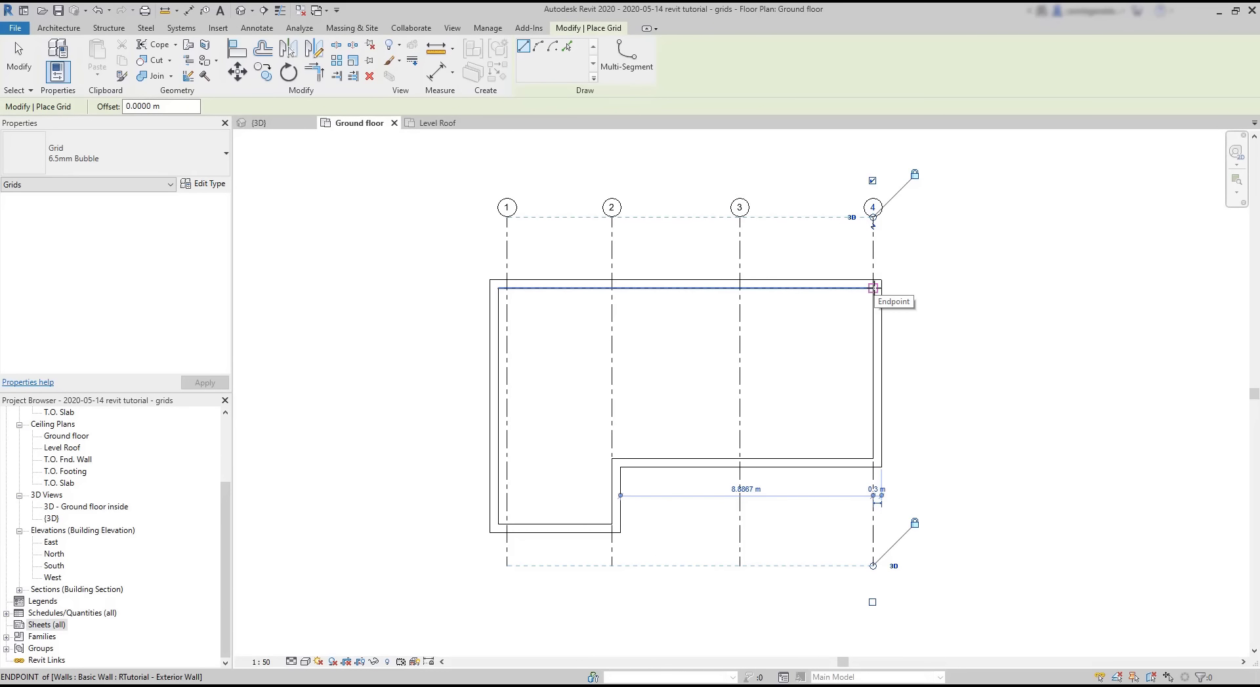
Step: Draw a horizontal grid line along the north wall's inner face, from its inner east corner to beyond the west wall
{"action": "left_click", "coordinate": [873, 288]}
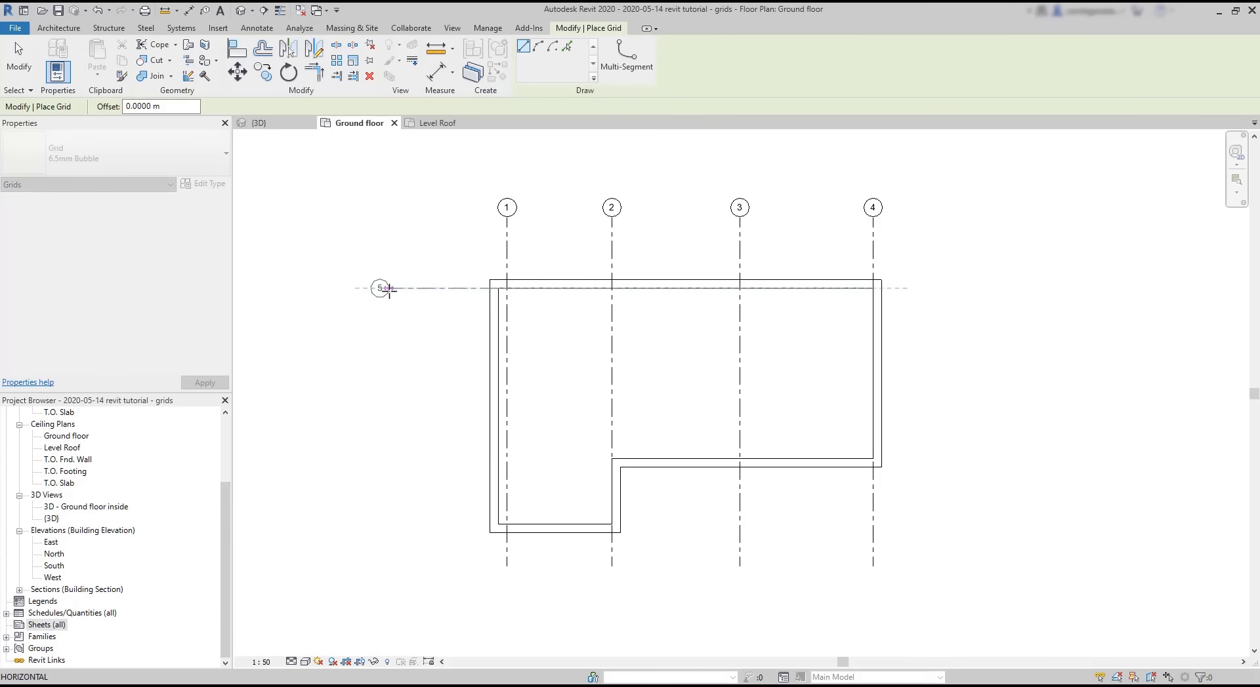
{"action": "left_click", "coordinate": [389, 288]}
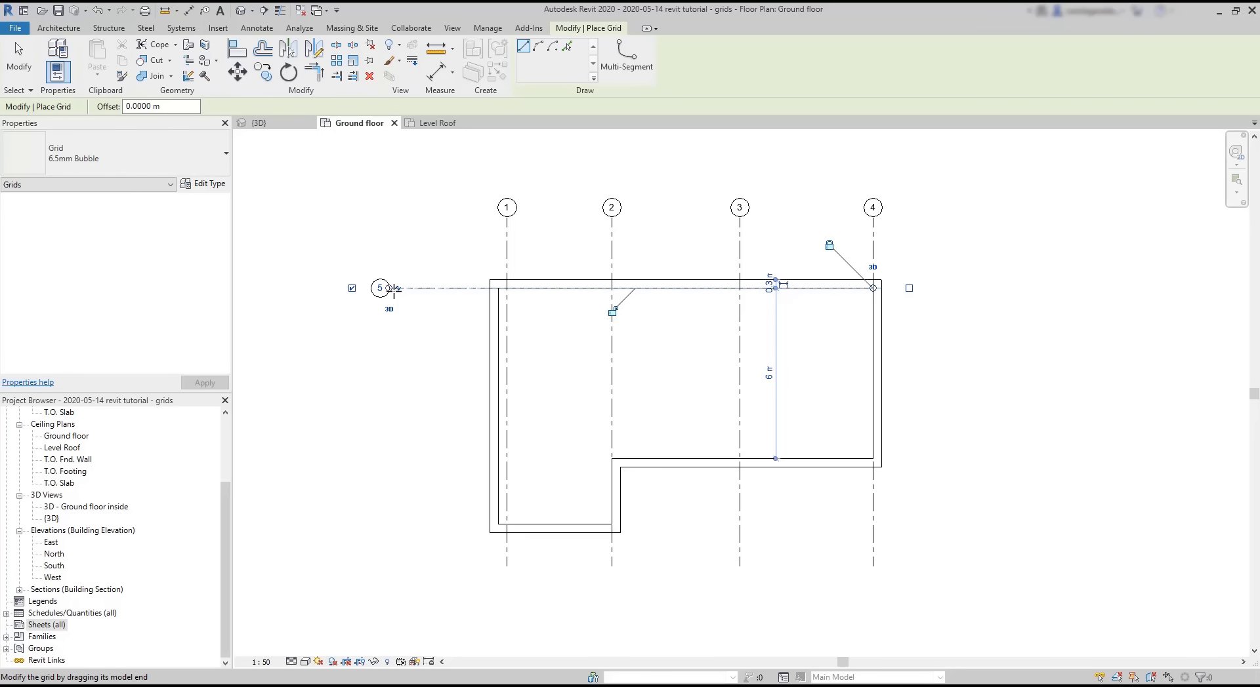
{"action": "key", "text": "Escape"}
{"action": "key", "text": "Escape"}
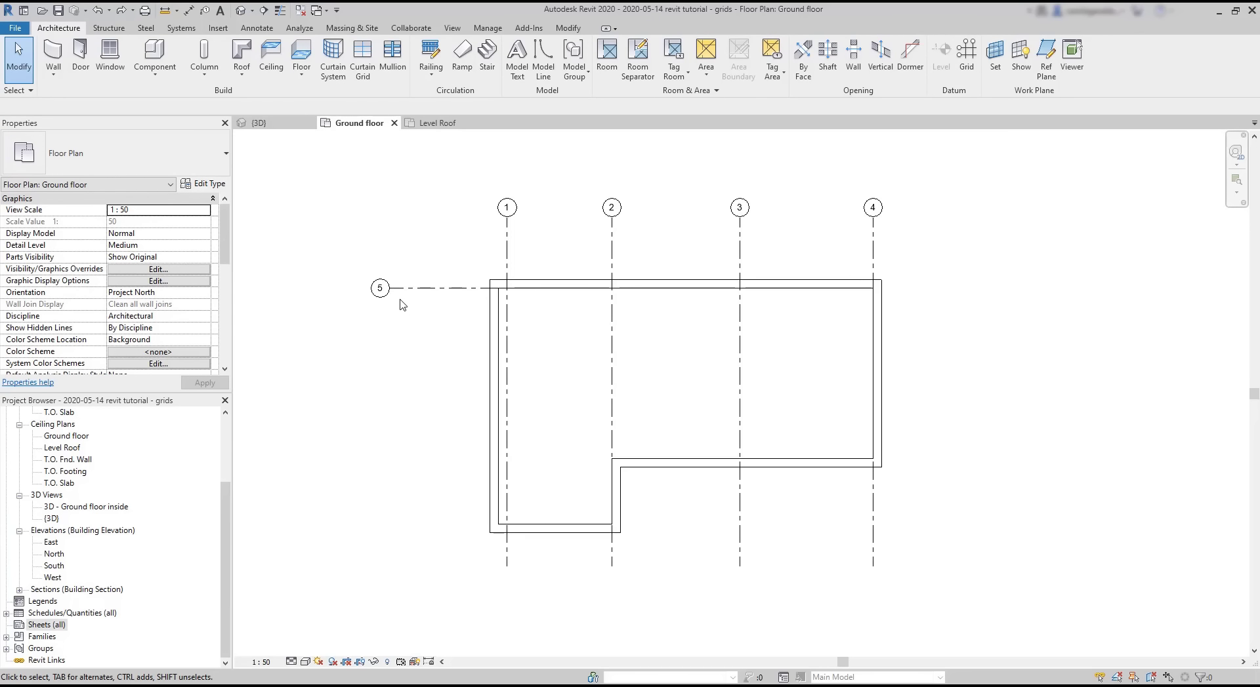
Step: Rename the horizontal grid 5 as A, and draw aligned horizontal grids B and C along the inner faces of the two south walls
{"action": "double_click", "coordinate": [380, 289]}
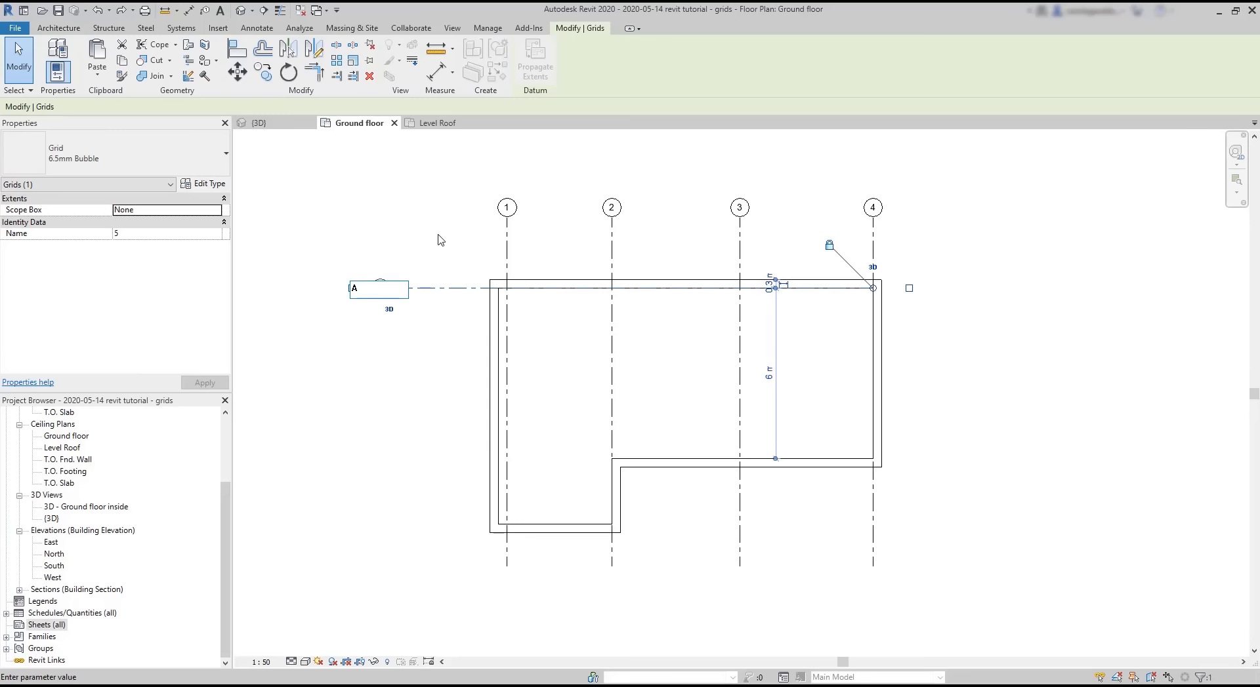
{"action": "key", "text": "Return"}
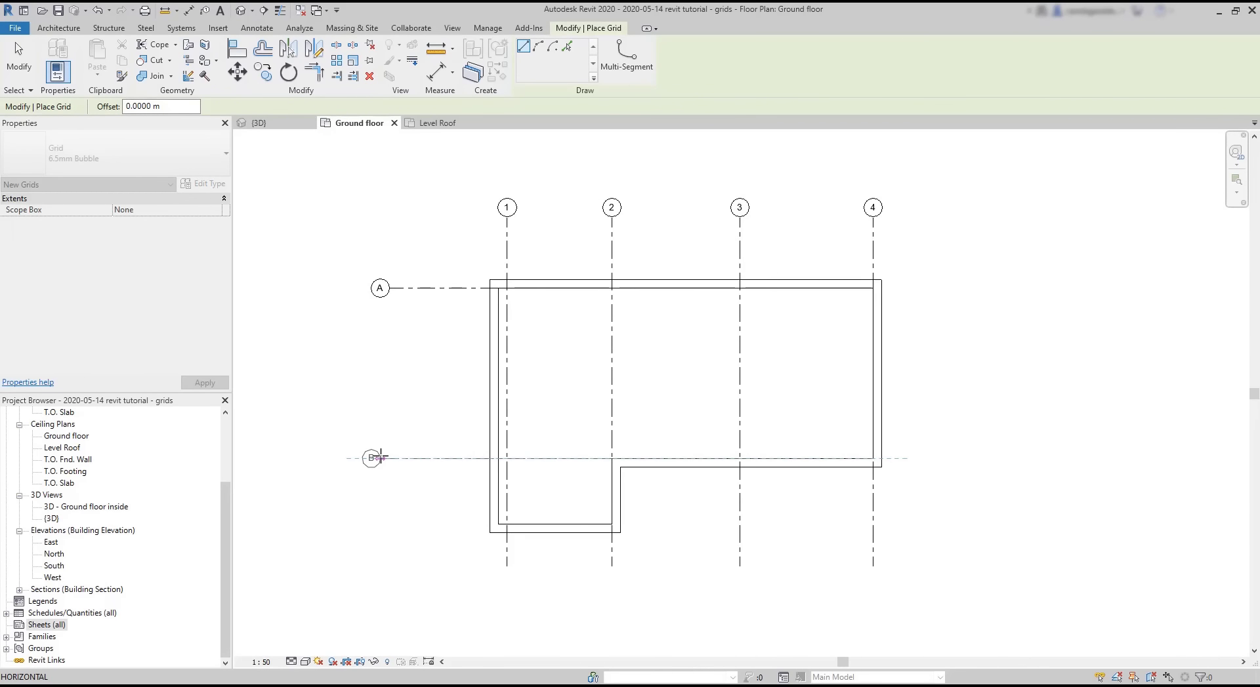
{"action": "left_click", "coordinate": [389, 458]}
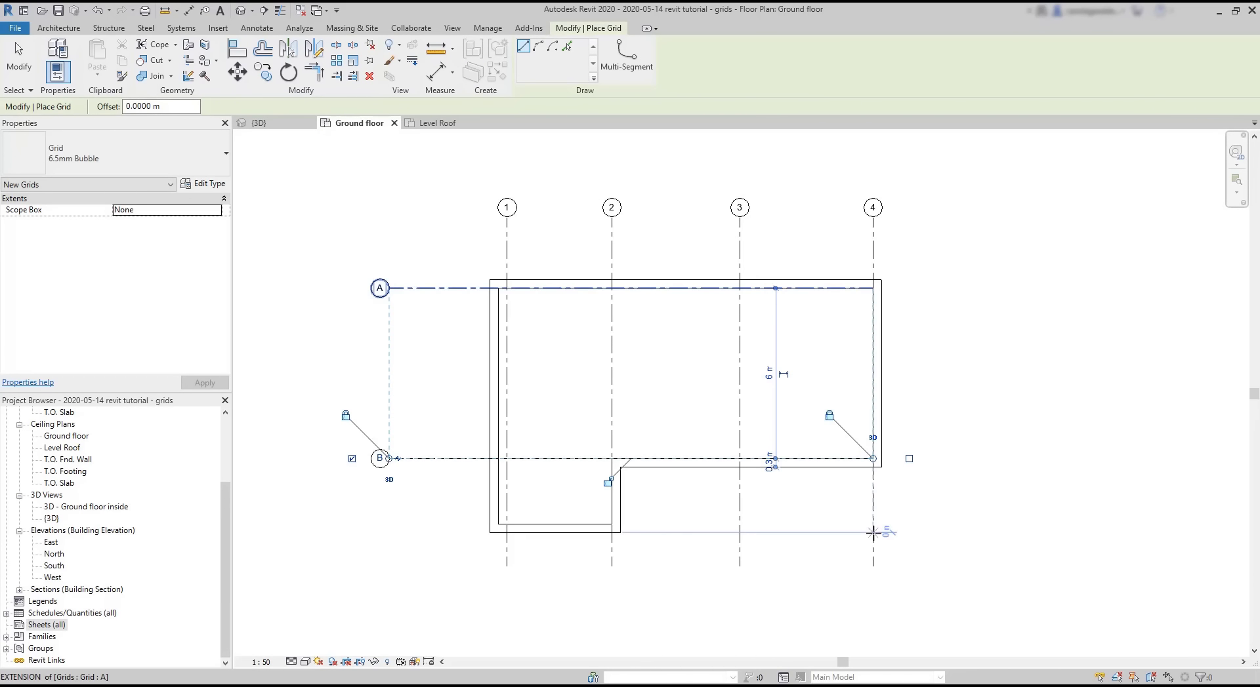
{"action": "left_click", "coordinate": [872, 532]}
{"action": "left_click", "coordinate": [389, 532]}
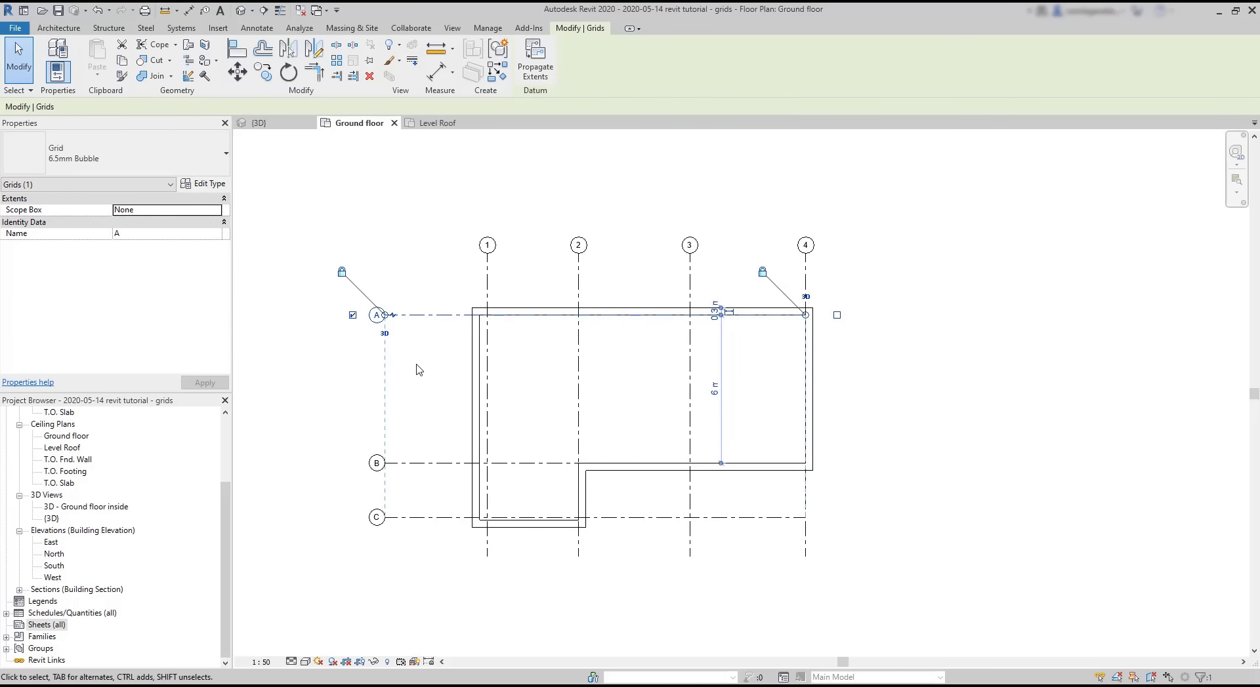
Step: Adjust the aligned west ends of grids A, B and C together, and extend their east ends beyond the east wall
{"action": "left_click_drag", "start_coordinate": [385, 316], "coordinate": [341, 315]}
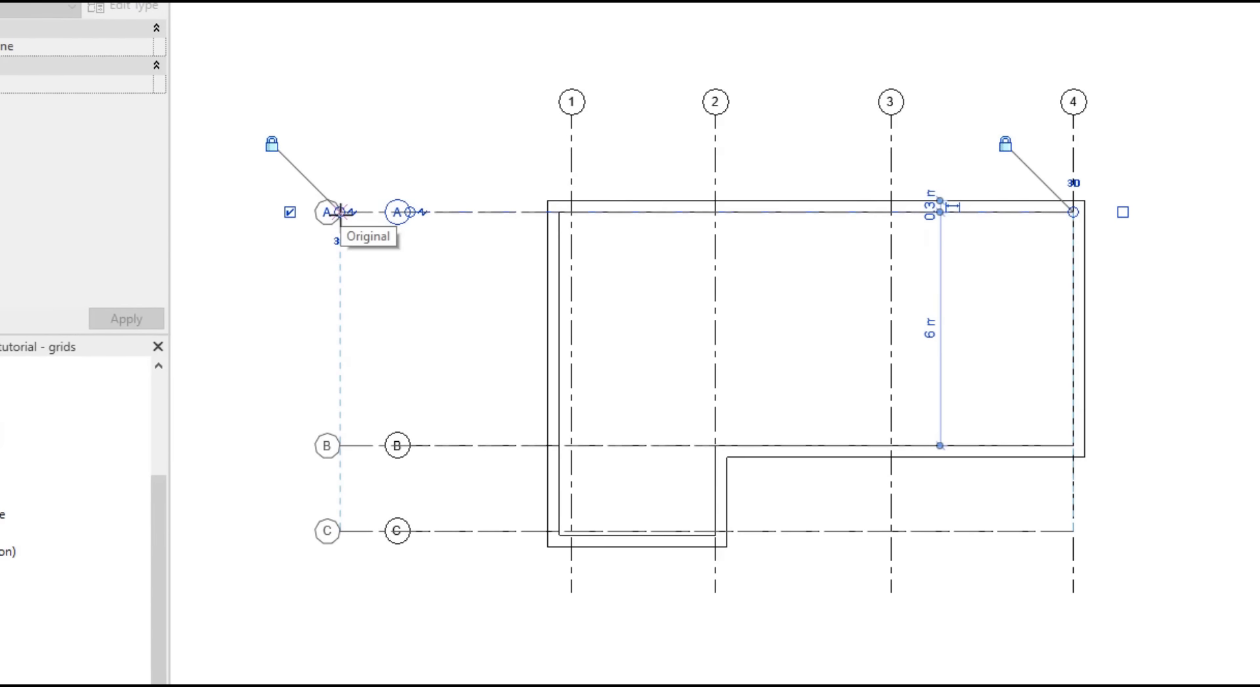
{"action": "left_click_drag", "start_coordinate": [340, 211], "coordinate": [433, 211]}
{"action": "left_click_drag", "start_coordinate": [1073, 212], "coordinate": [1233, 210]}
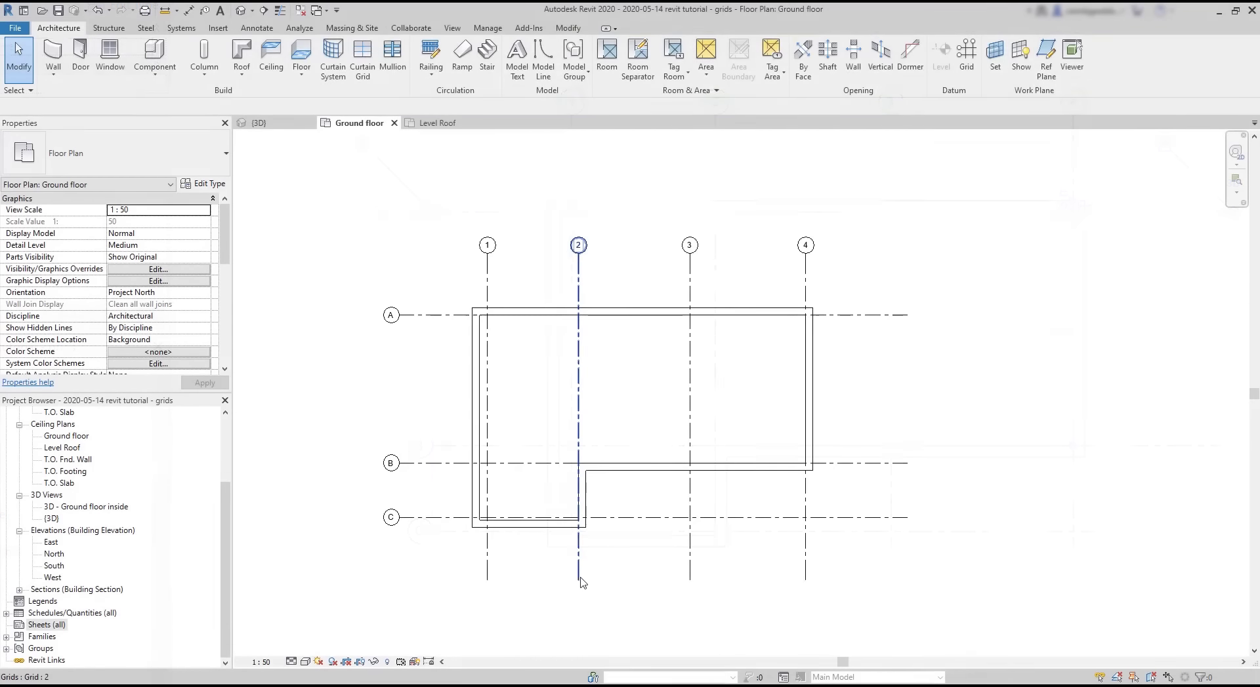
Step: Unlock grid 2's south end from the other grids and extend it southward on its own
{"action": "left_click", "coordinate": [578, 577]}
{"action": "left_click", "coordinate": [620, 539]}
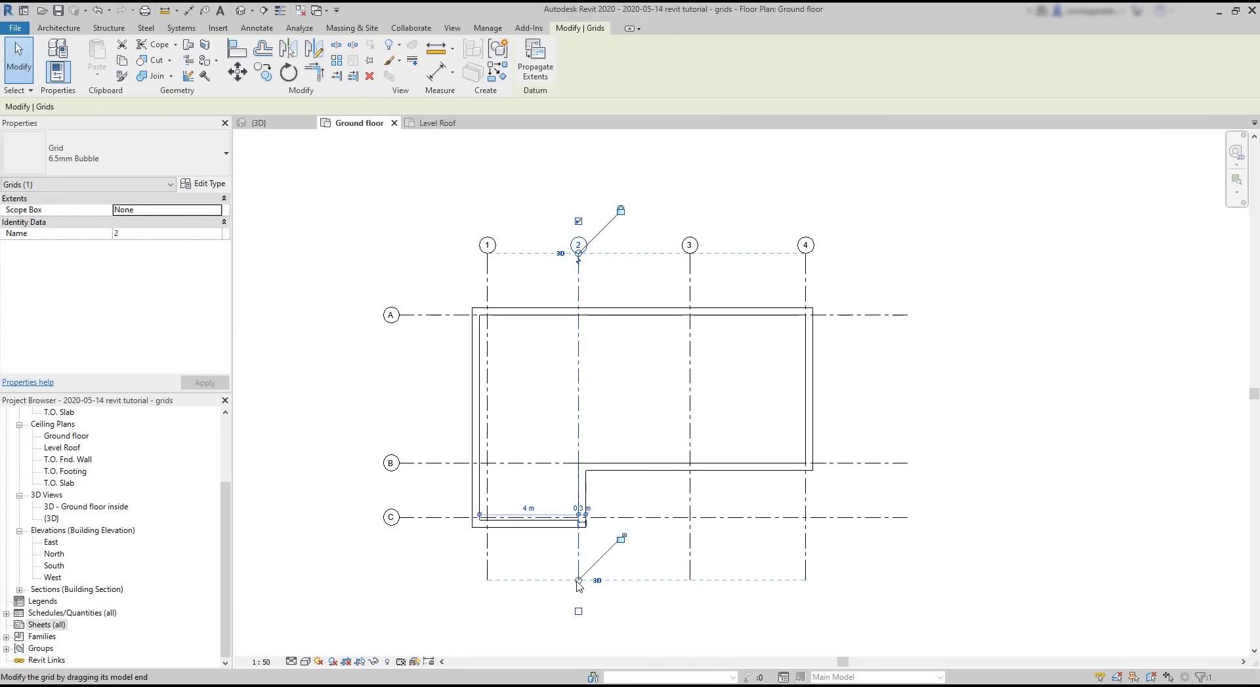
{"action": "left_click_drag", "start_coordinate": [578, 581], "coordinate": [578, 632]}
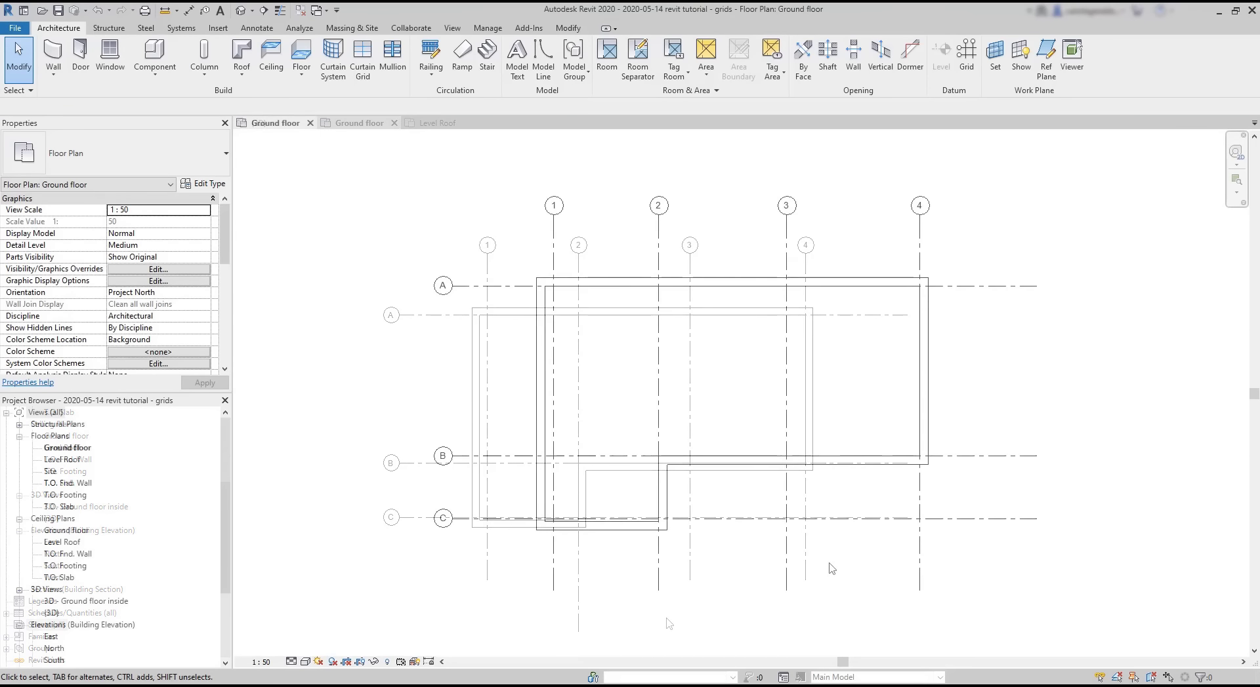
Step: Set grid 1 0.05 m from the west wall's inner face and grid C 0.05 m from the projection's inner south face
{"action": "left_click", "coordinate": [554, 506]}
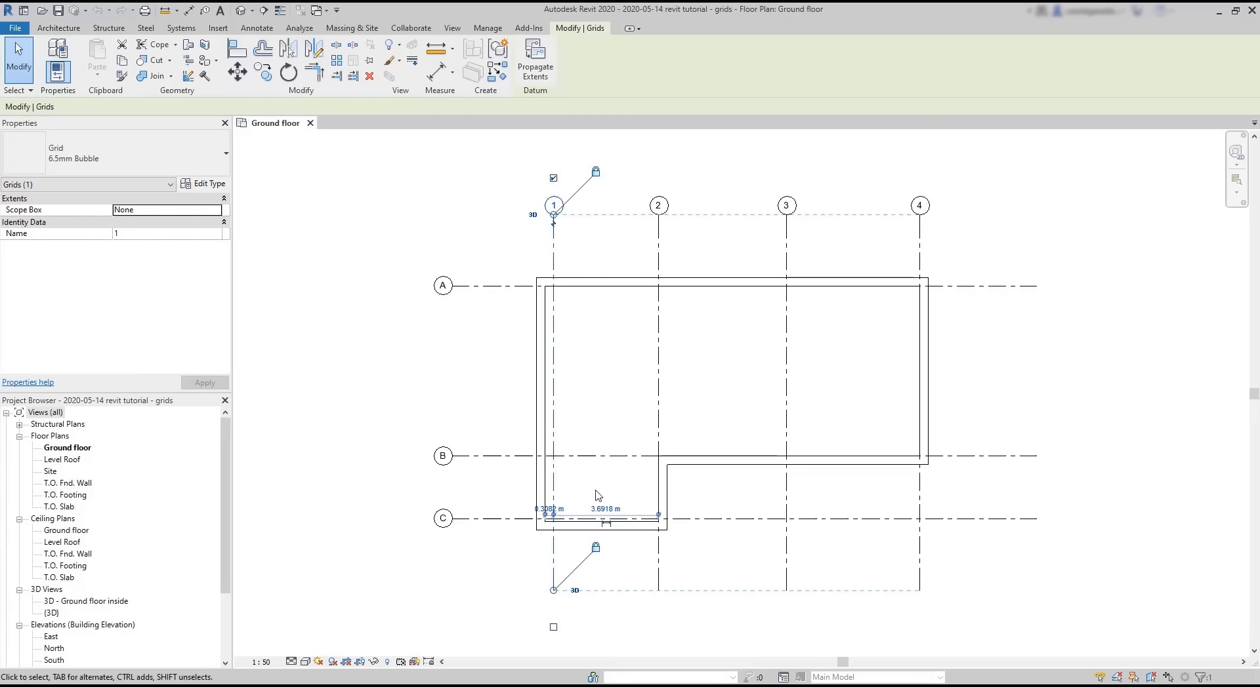
{"action": "scroll", "coordinate": [570, 555], "scroll_direction": "up", "scroll_amount": 2}
{"action": "scroll", "coordinate": [568, 555], "scroll_direction": "up", "scroll_amount": 2}
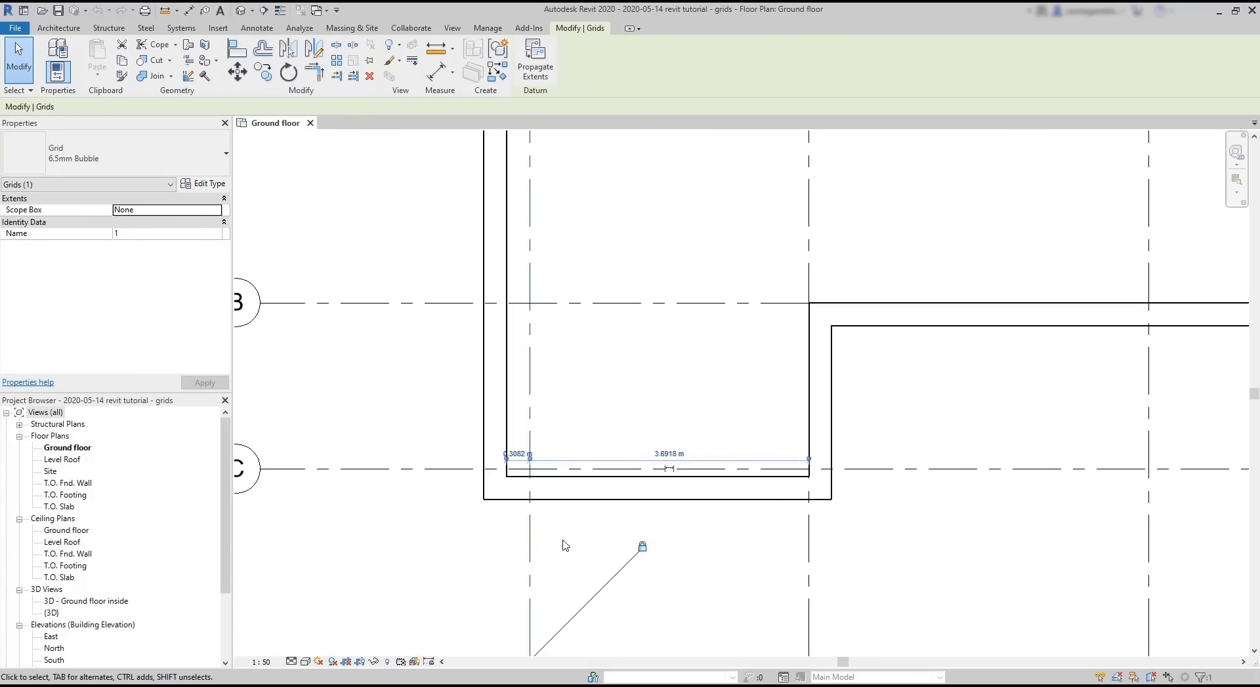
{"action": "left_click", "coordinate": [540, 496]}
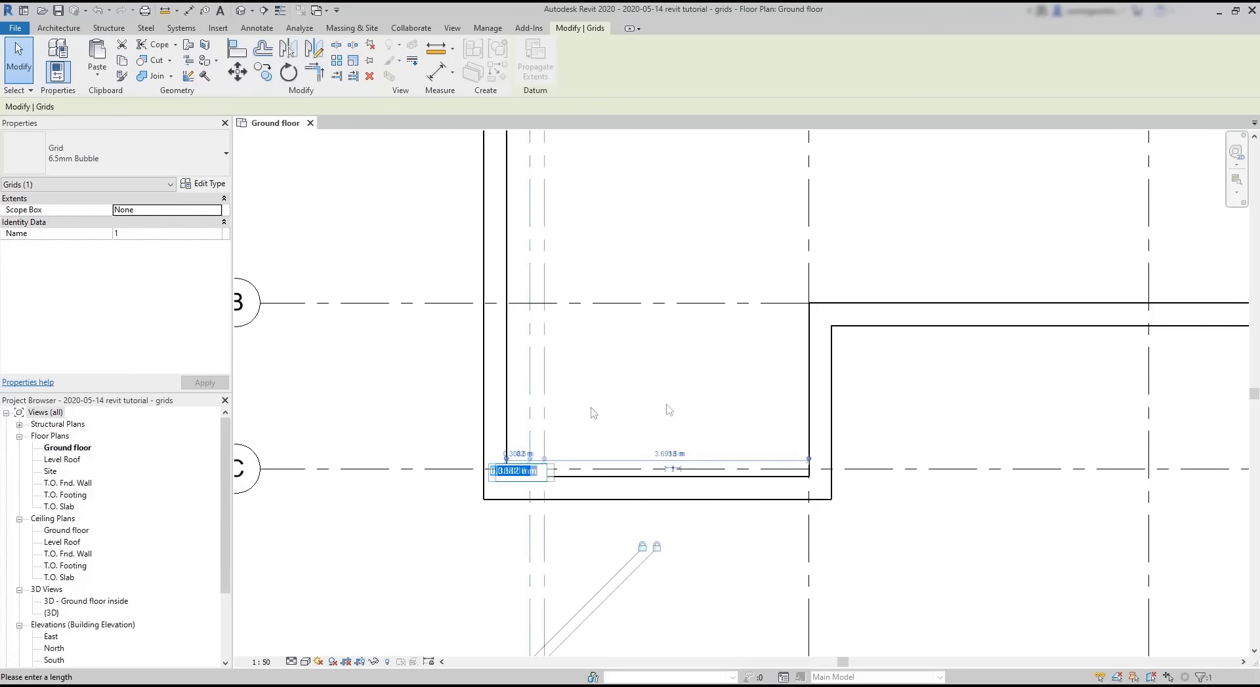
{"action": "type", "text": "0.05"}
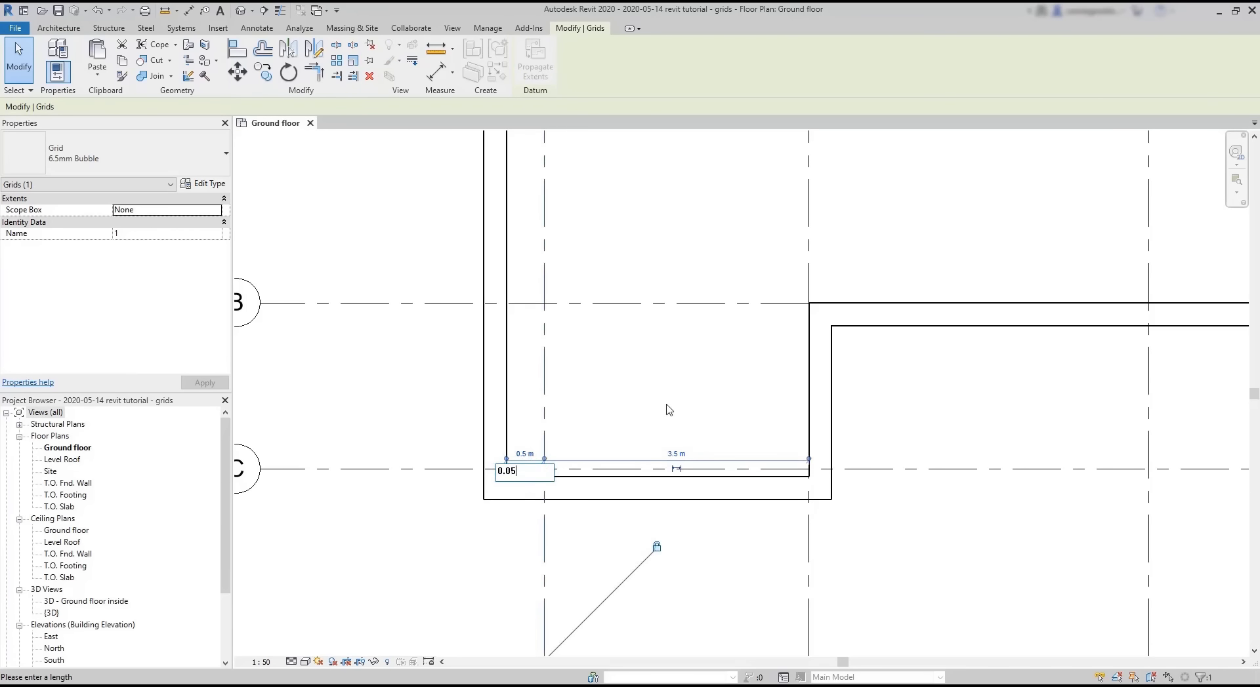
{"action": "key", "text": "Return"}
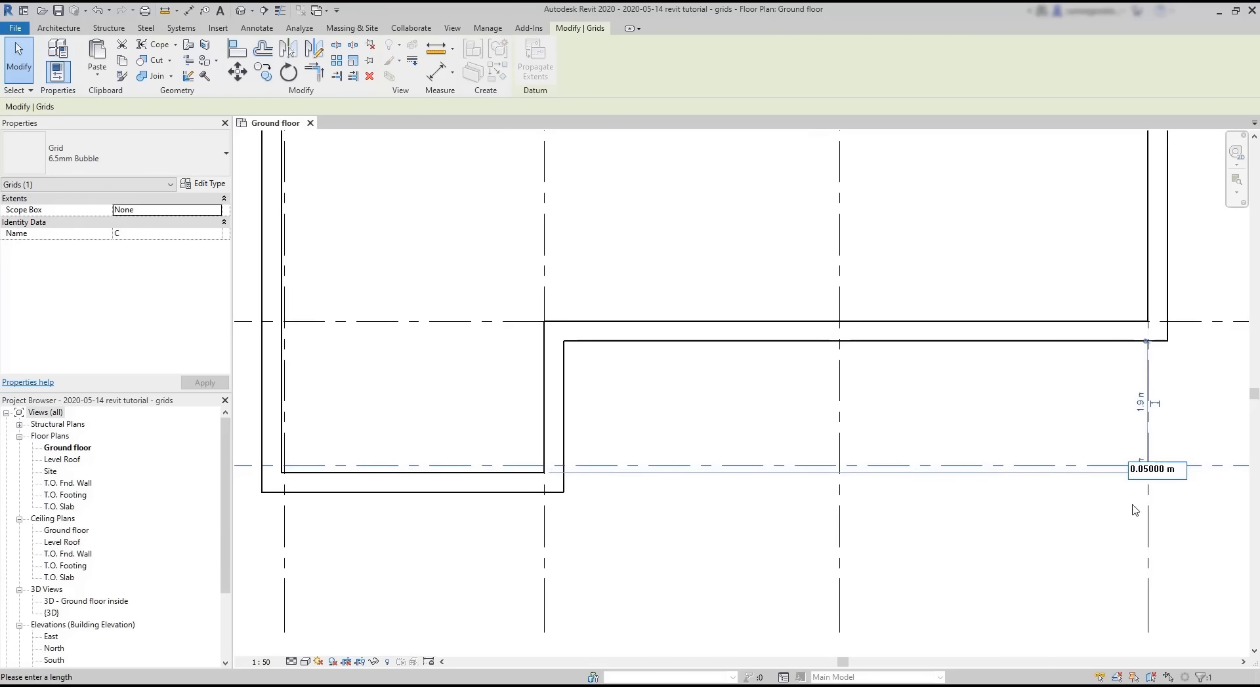
{"action": "key", "text": "Return"}
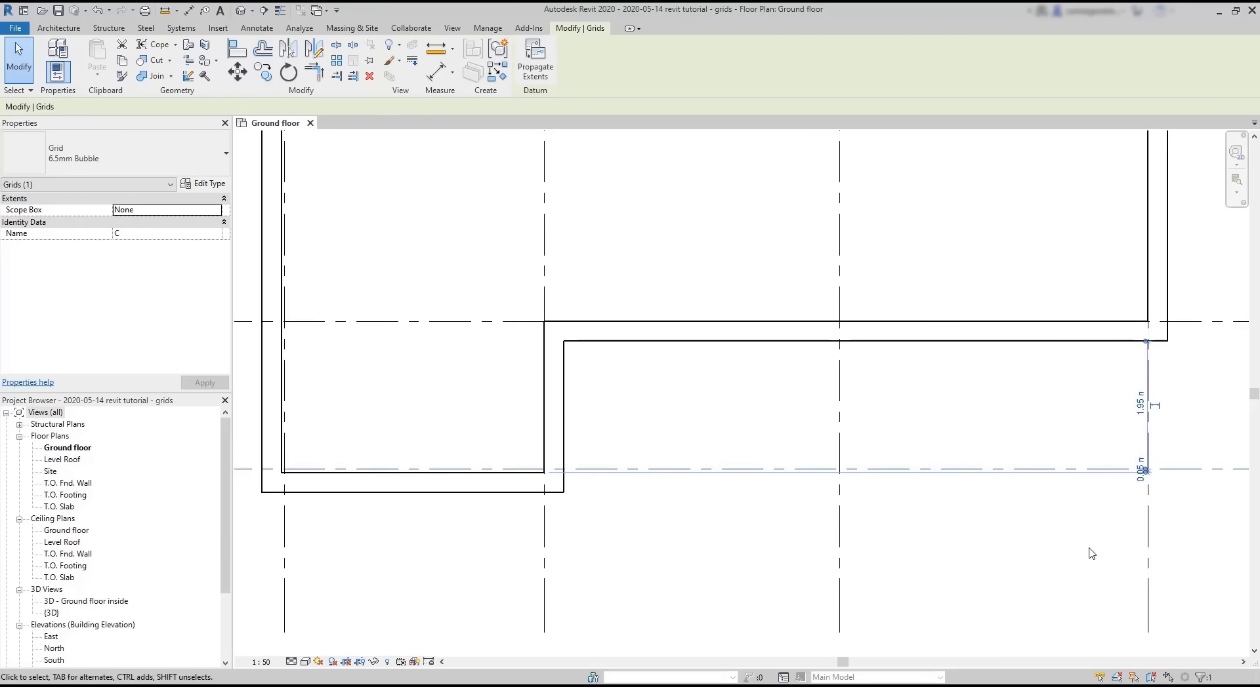
Step: Place 457 x 475mm M_Rectangular Column architectural columns where grids 2, 3 and 4 cross grids A and B
{"action": "scroll", "coordinate": [967, 509], "scroll_direction": "down", "scroll_amount": 1}
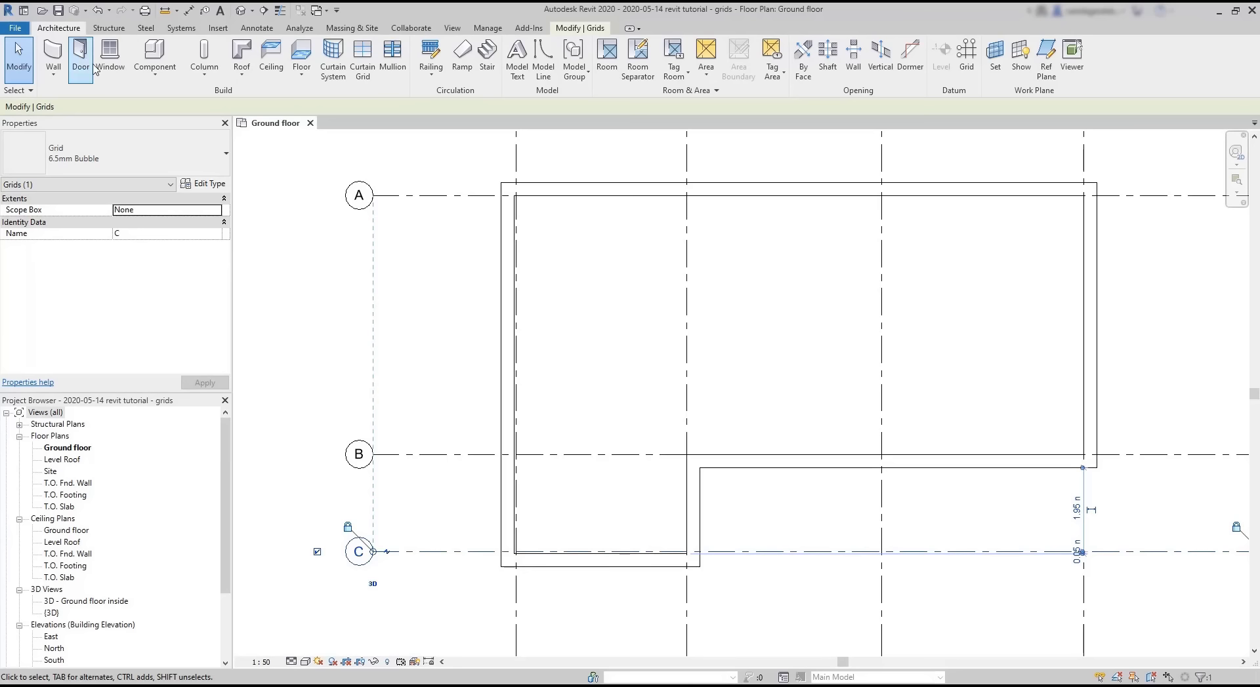
{"action": "left_click", "coordinate": [205, 75]}
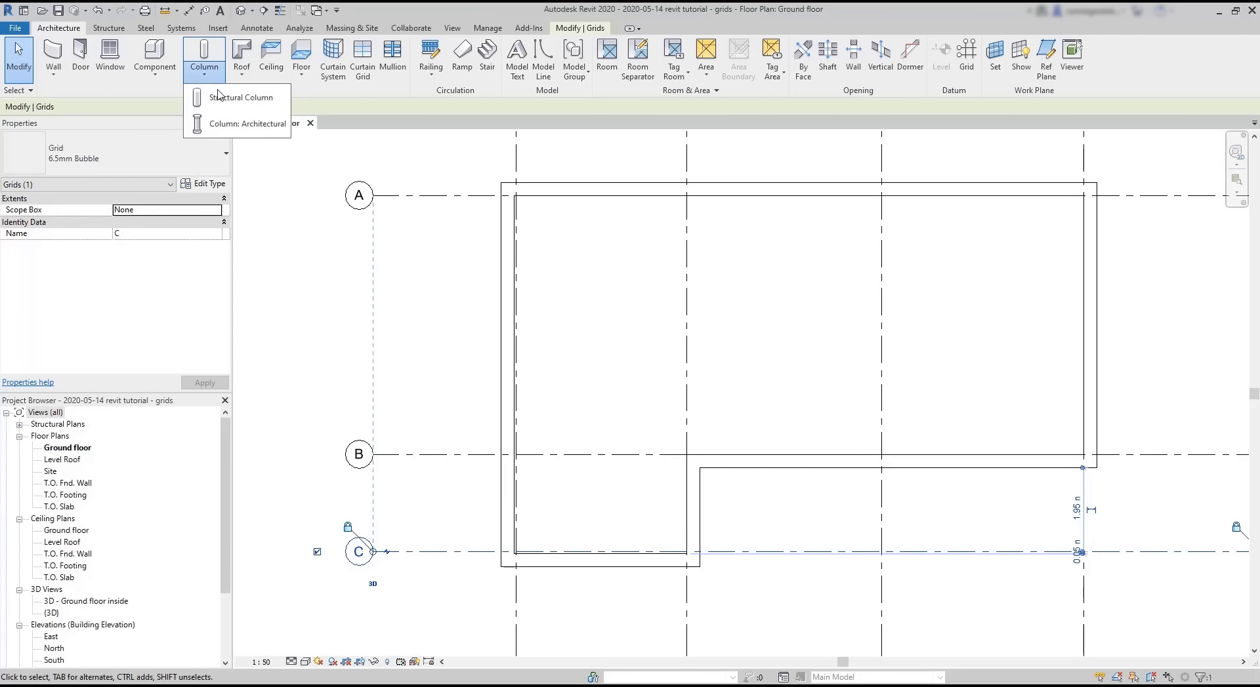
{"action": "left_click", "coordinate": [219, 126]}
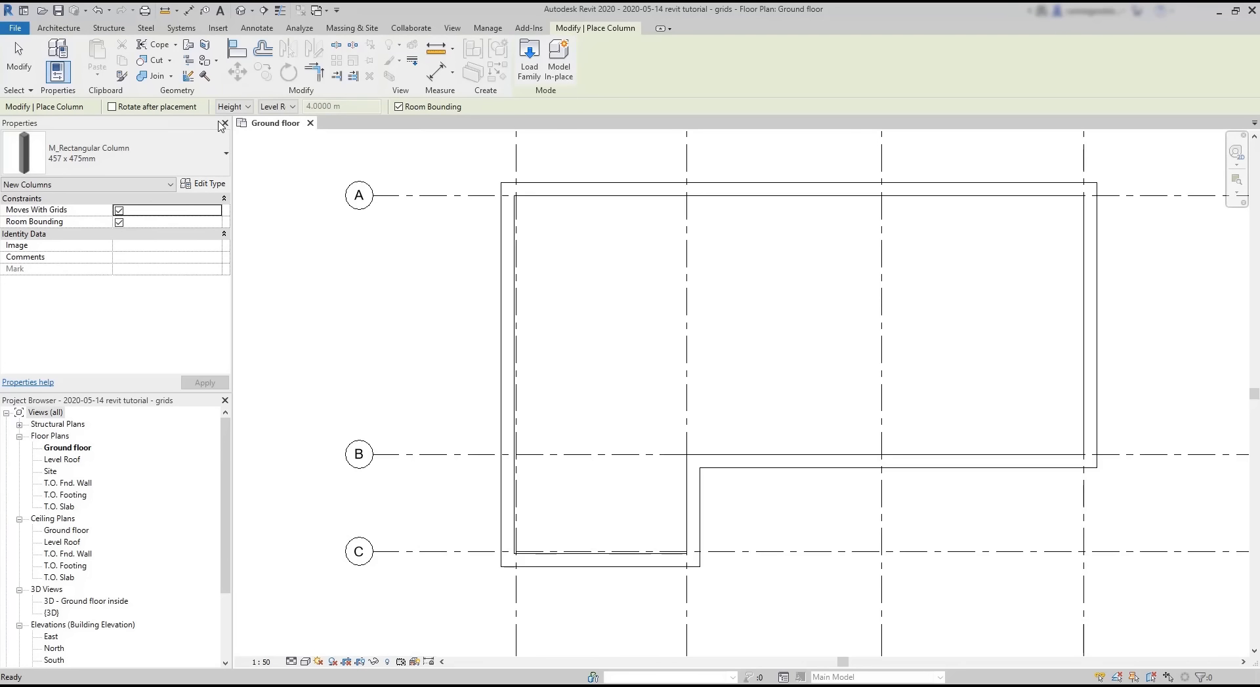
{"action": "left_click", "coordinate": [213, 163]}
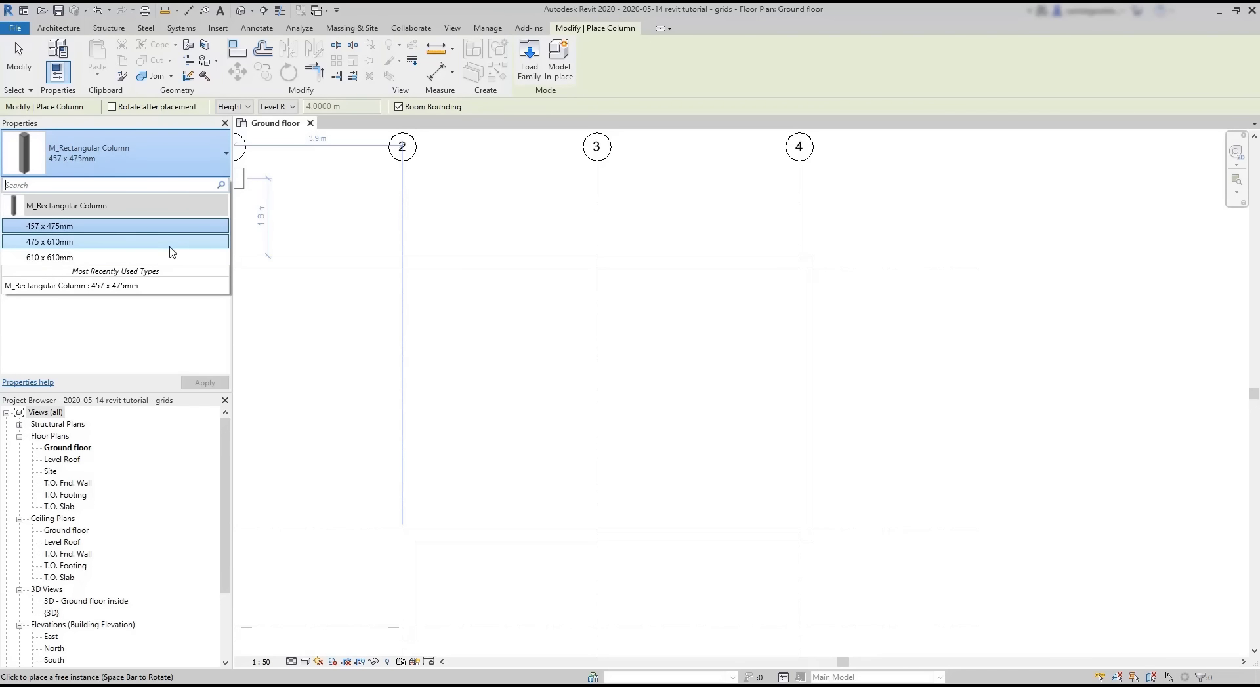
{"action": "left_click", "coordinate": [184, 227]}
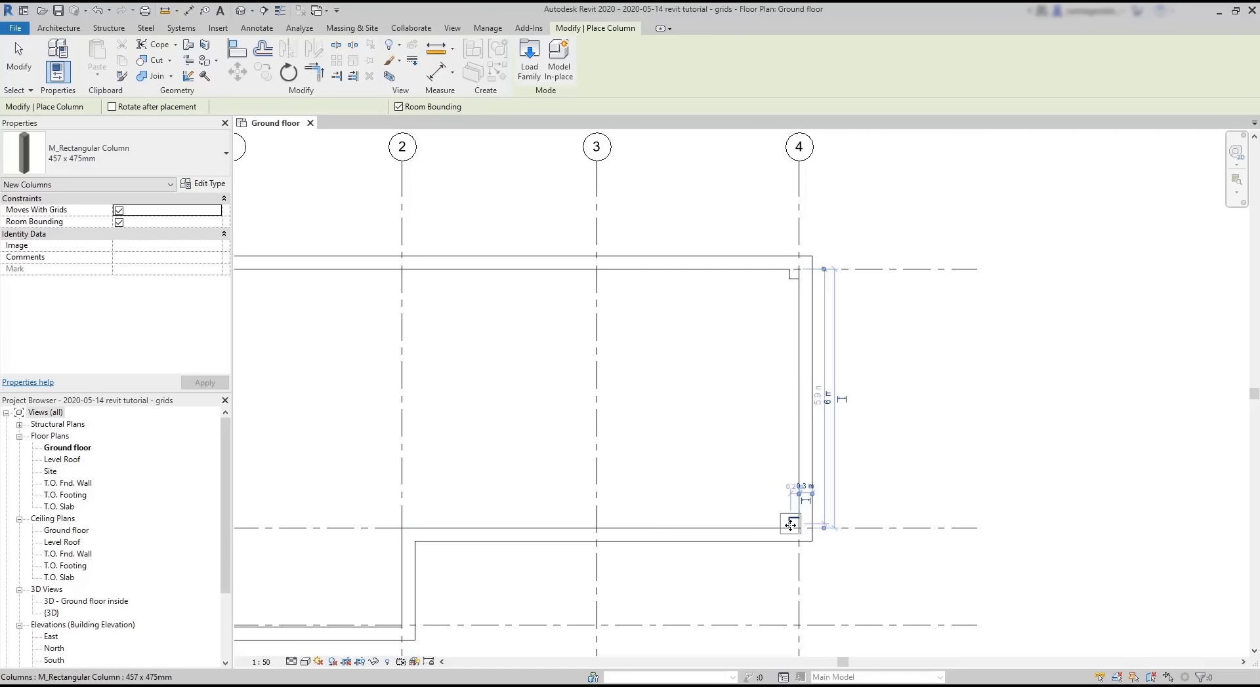
{"action": "left_click", "coordinate": [596, 528]}
{"action": "left_click", "coordinate": [402, 528]}
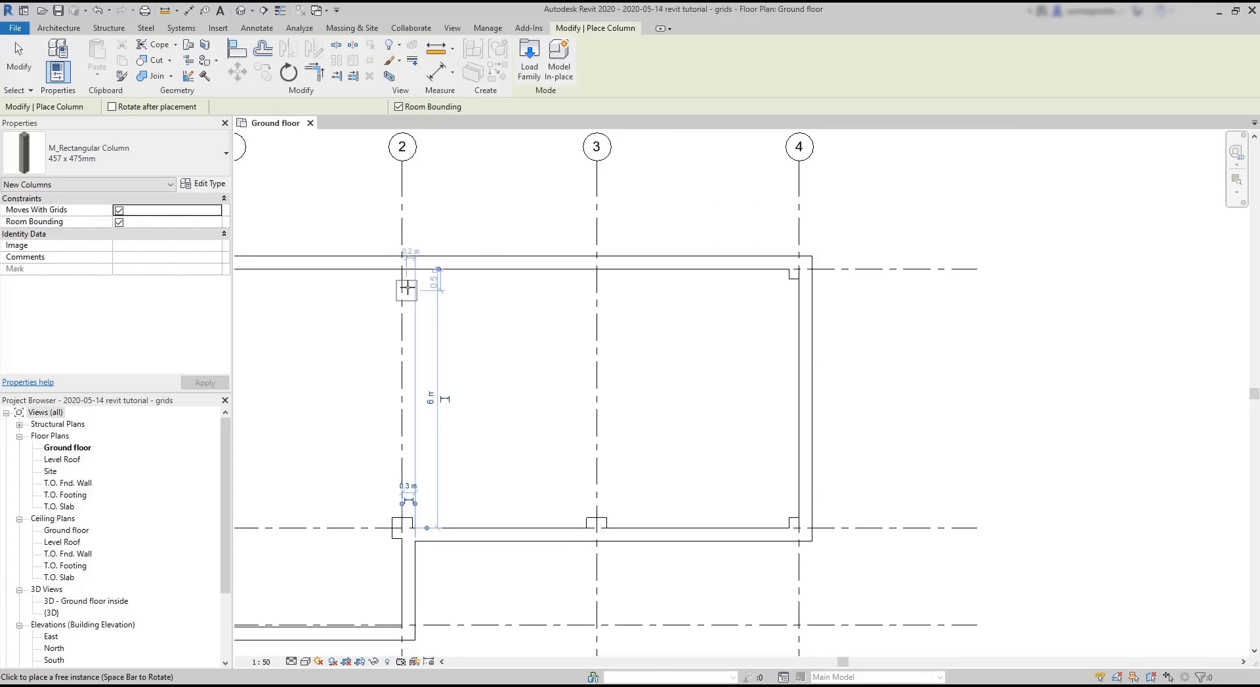
{"action": "left_click", "coordinate": [402, 268]}
{"action": "left_click", "coordinate": [595, 269]}
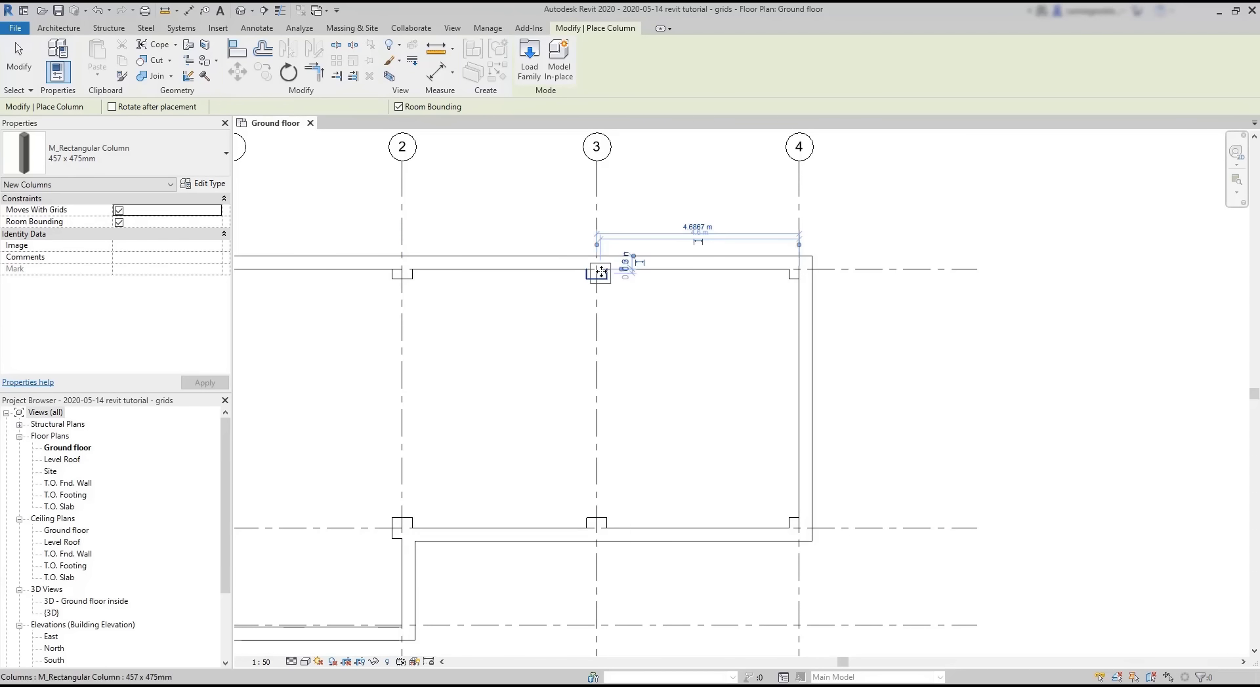
Step: Place matching columns where grid 1 crosses grids A, B and C, and where grid 2 crosses grid C
{"action": "scroll", "coordinate": [755, 288], "scroll_direction": "down", "scroll_amount": 2}
{"action": "left_click", "coordinate": [411, 276]}
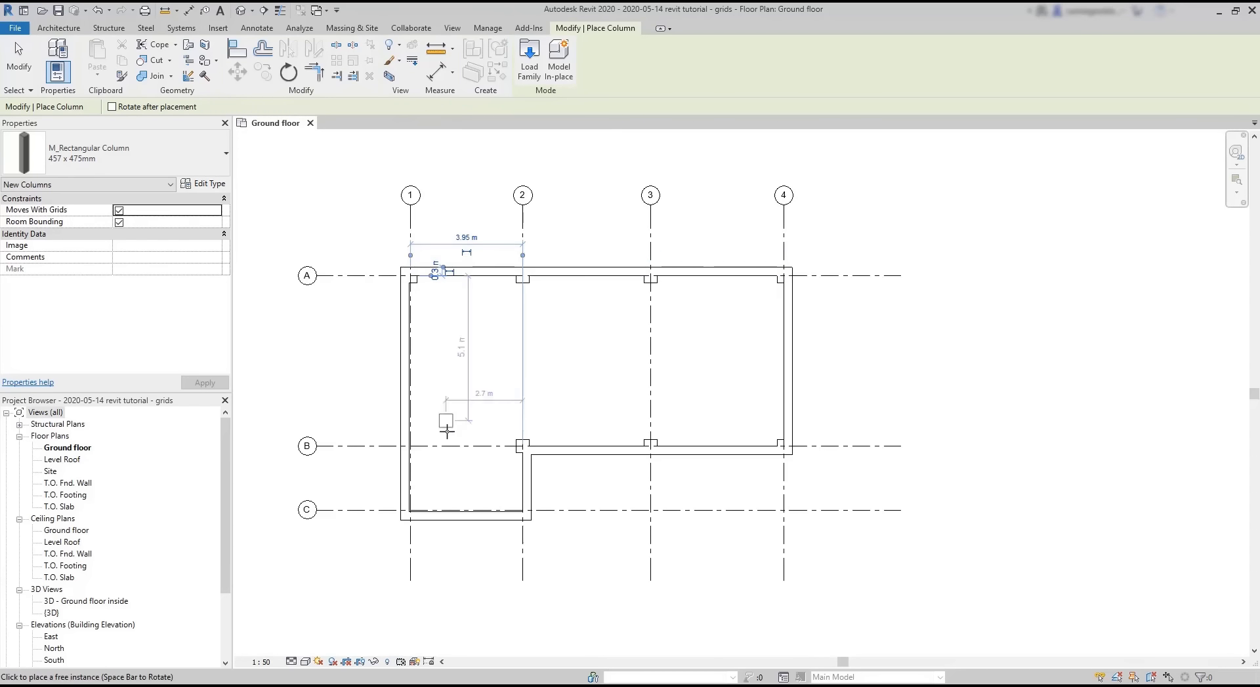
{"action": "left_click", "coordinate": [411, 447]}
{"action": "left_click", "coordinate": [411, 510]}
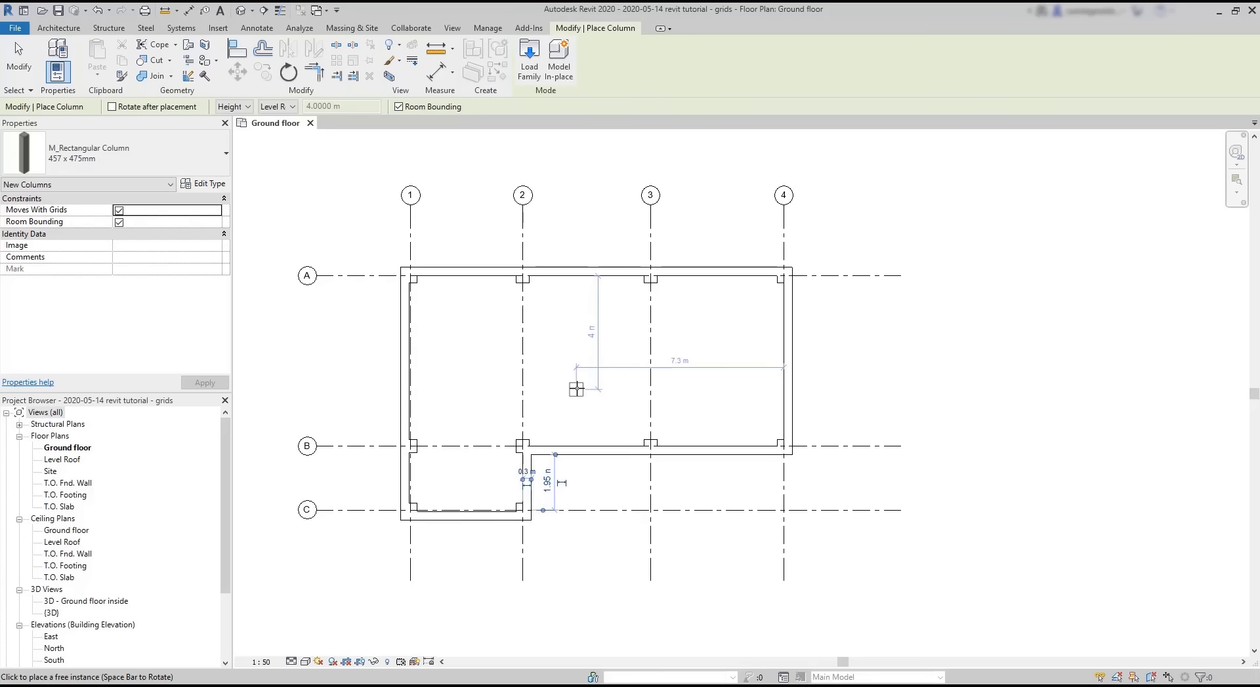
{"action": "key", "text": "Escape"}
Step: Move grid C with its columns north to about 1 m from the projection's inner south face, and undo the move
{"action": "scroll", "coordinate": [335, 419], "scroll_direction": "up", "scroll_amount": 2}
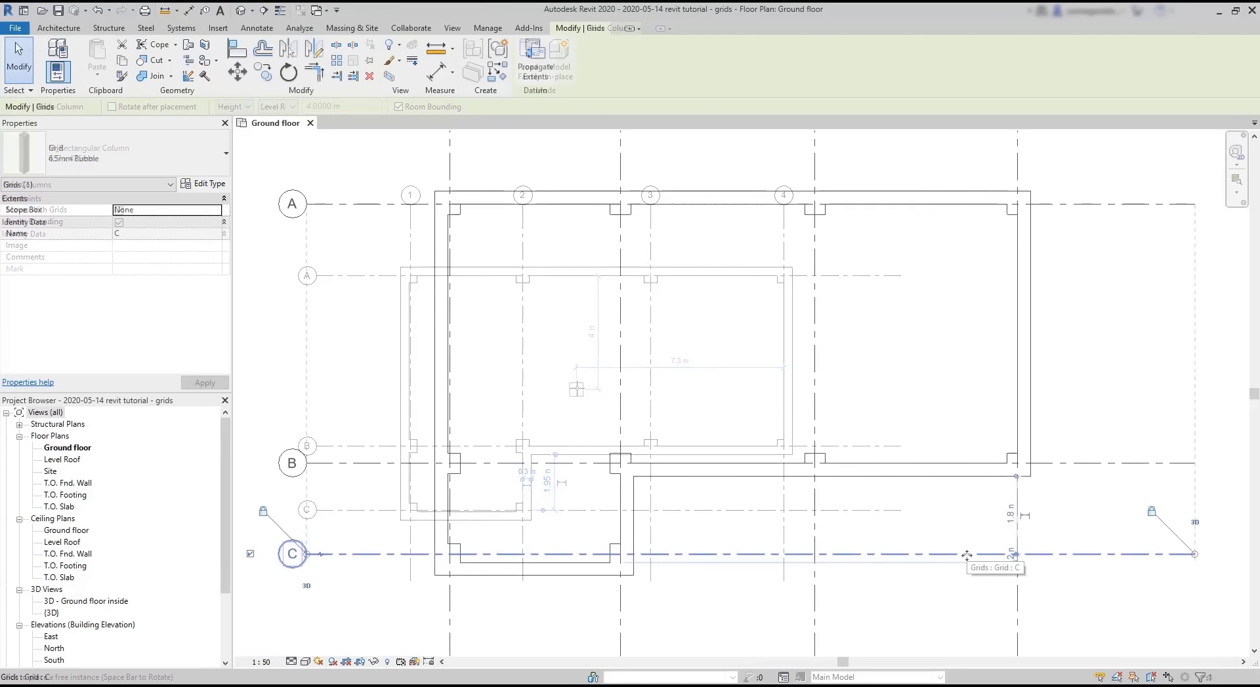
{"action": "left_click", "coordinate": [966, 554]}
{"action": "left_click_drag", "start_coordinate": [967, 552], "coordinate": [970, 521]}
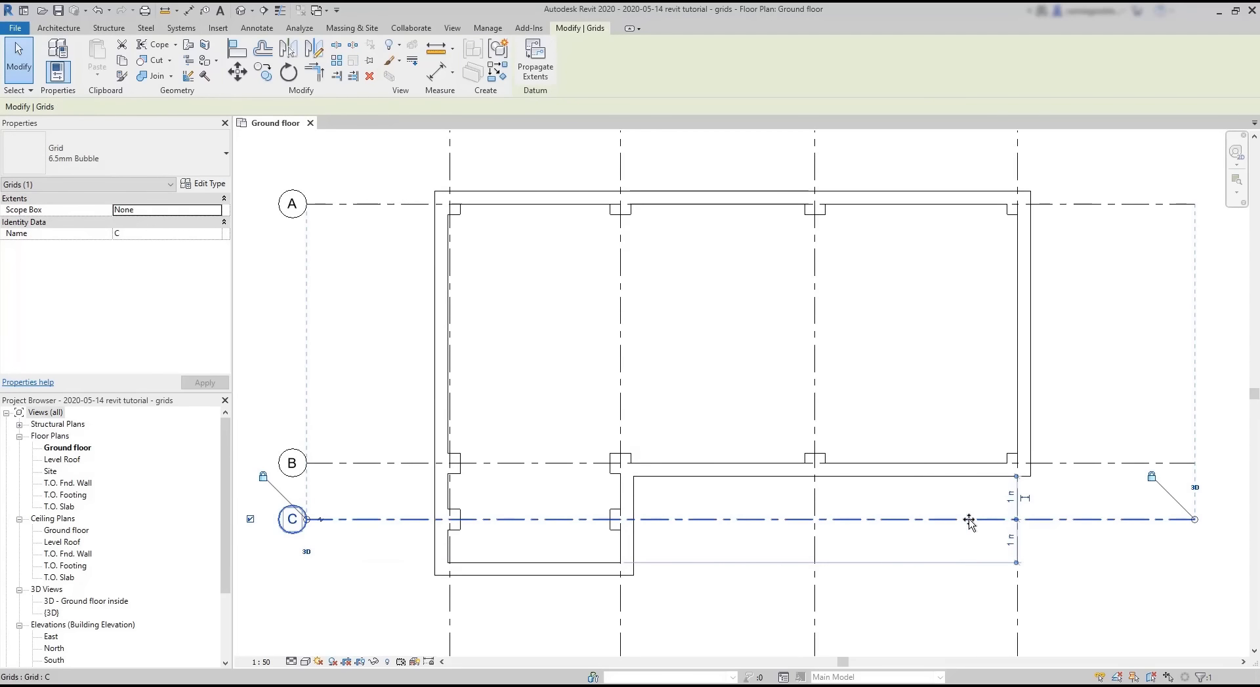
{"action": "key", "text": "ctrl+z"}
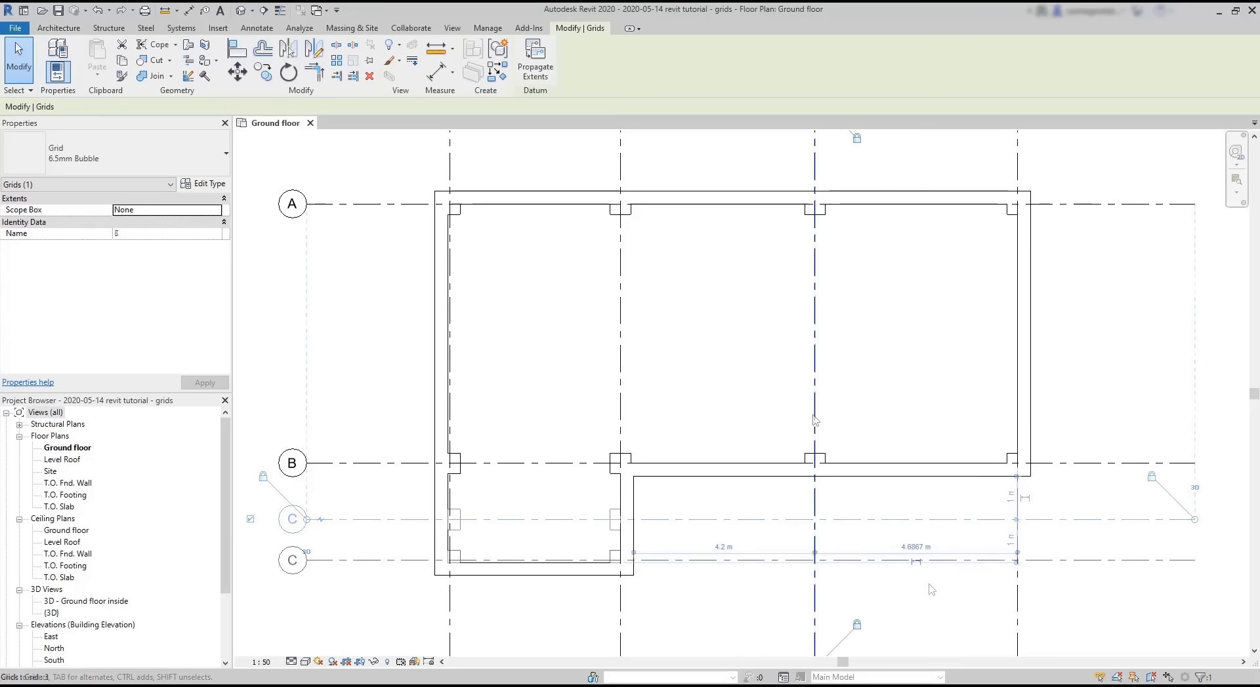
Step: Move grid 3 with its columns eastward toward grid 4
{"action": "left_click", "coordinate": [813, 425]}
{"action": "left_click_drag", "start_coordinate": [812, 426], "coordinate": [873, 427]}
{"action": "left_click", "coordinate": [970, 438]}
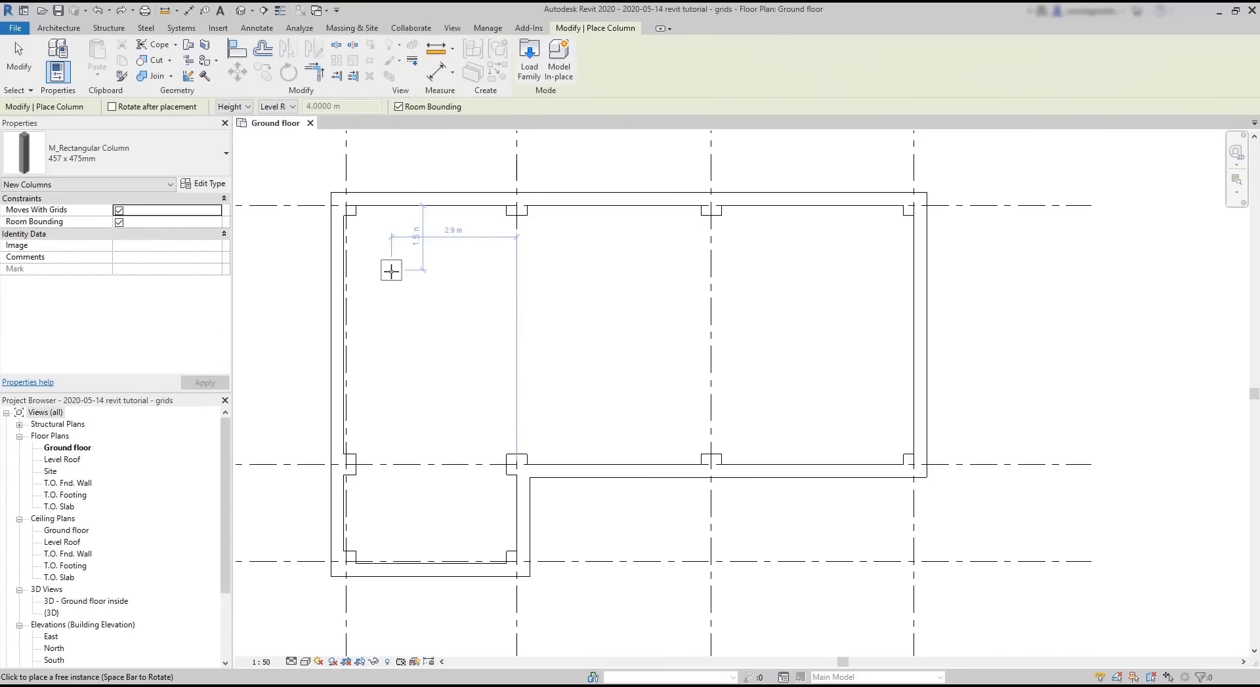
Step: Enable rotation after placement, and place a rotated 457 x 475mm column on grid 2 between grids A and B
{"action": "left_click", "coordinate": [282, 108]}
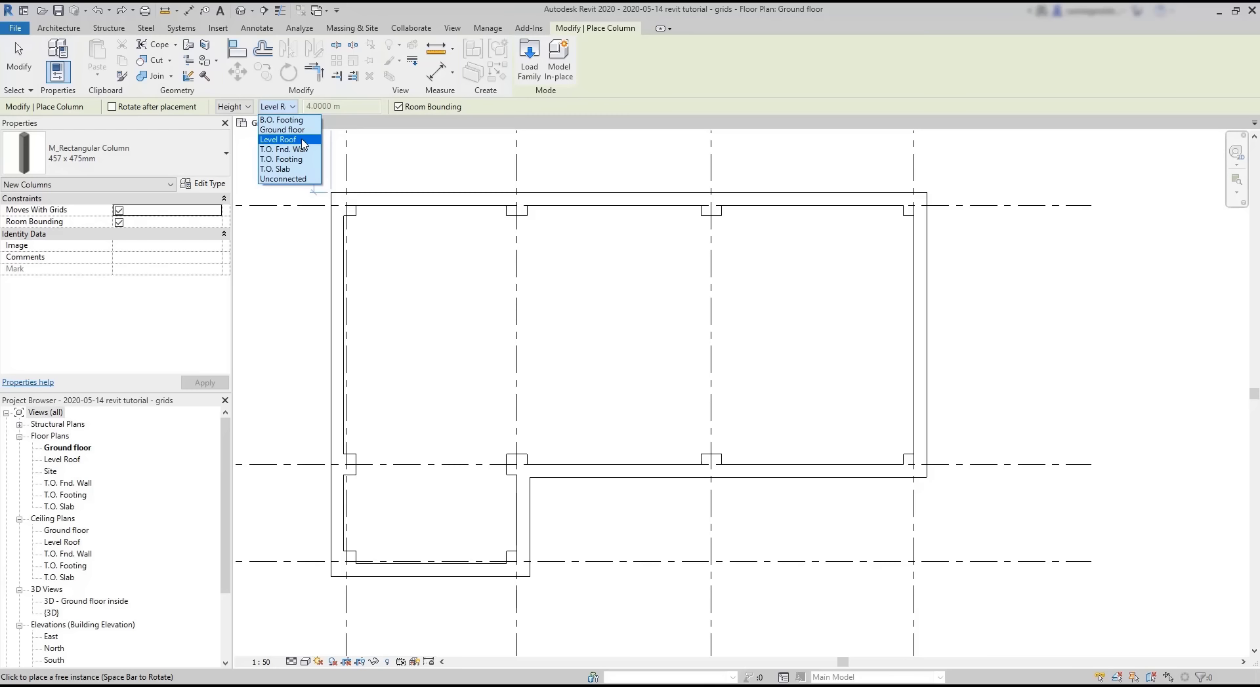
{"action": "left_click", "coordinate": [243, 112]}
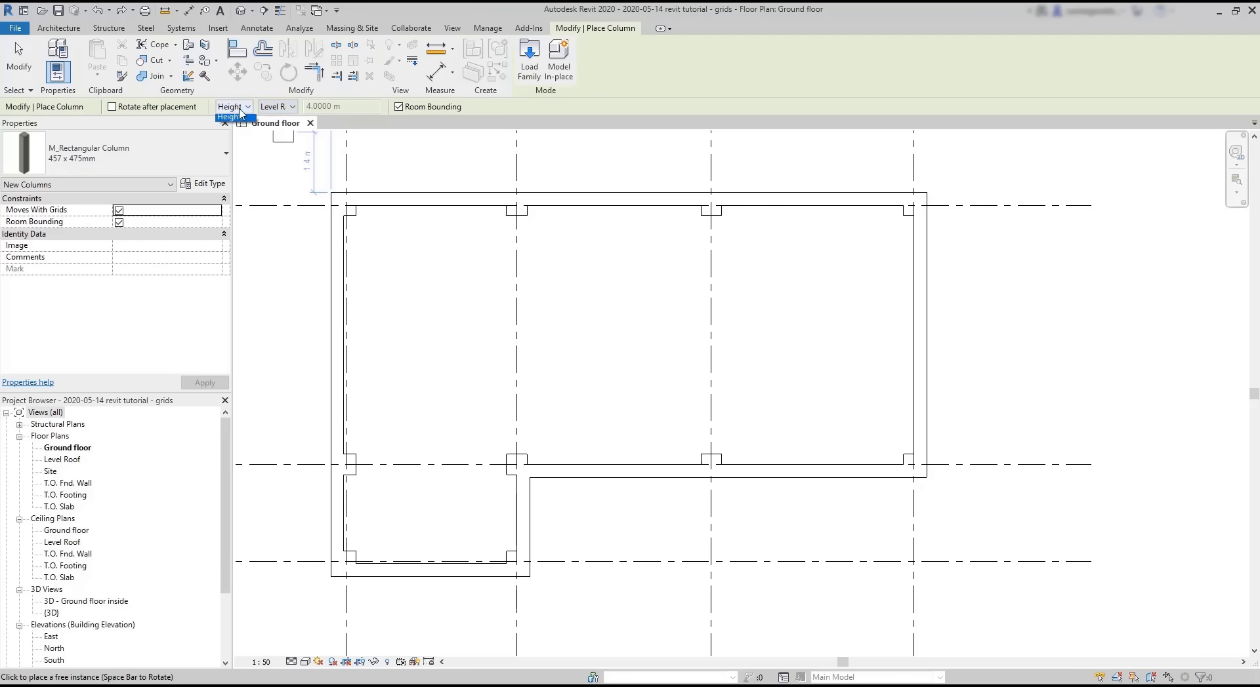
{"action": "left_click", "coordinate": [245, 109]}
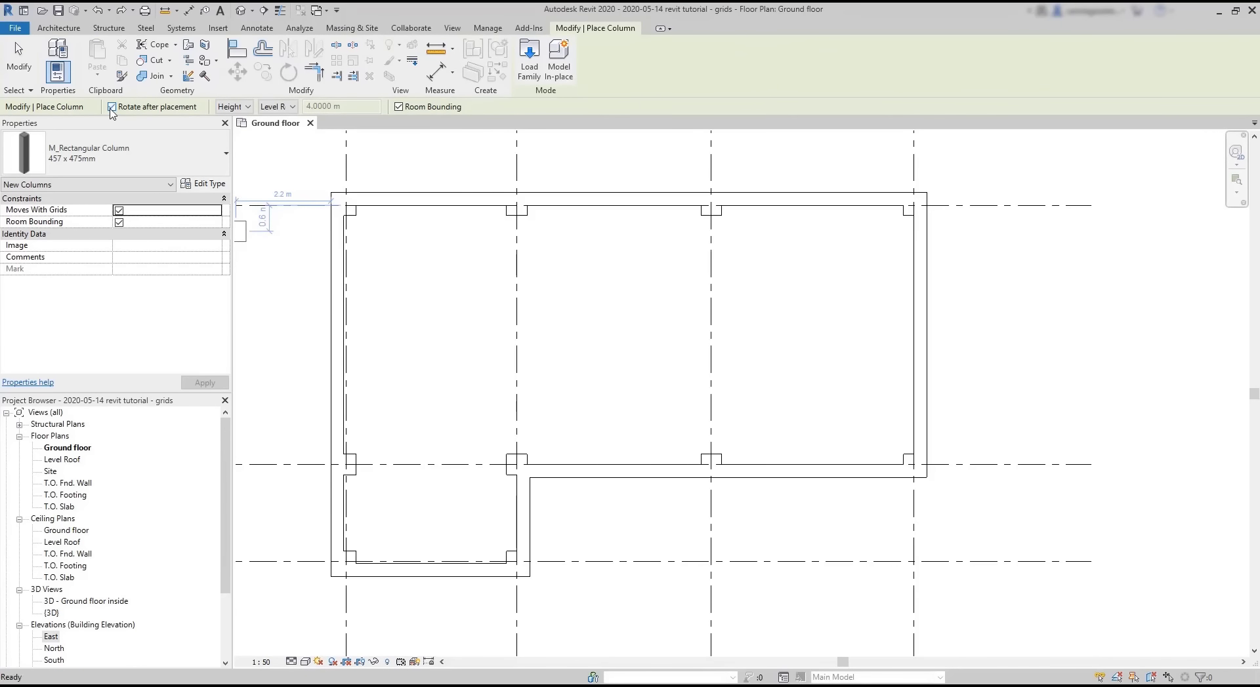
{"action": "left_click", "coordinate": [112, 107]}
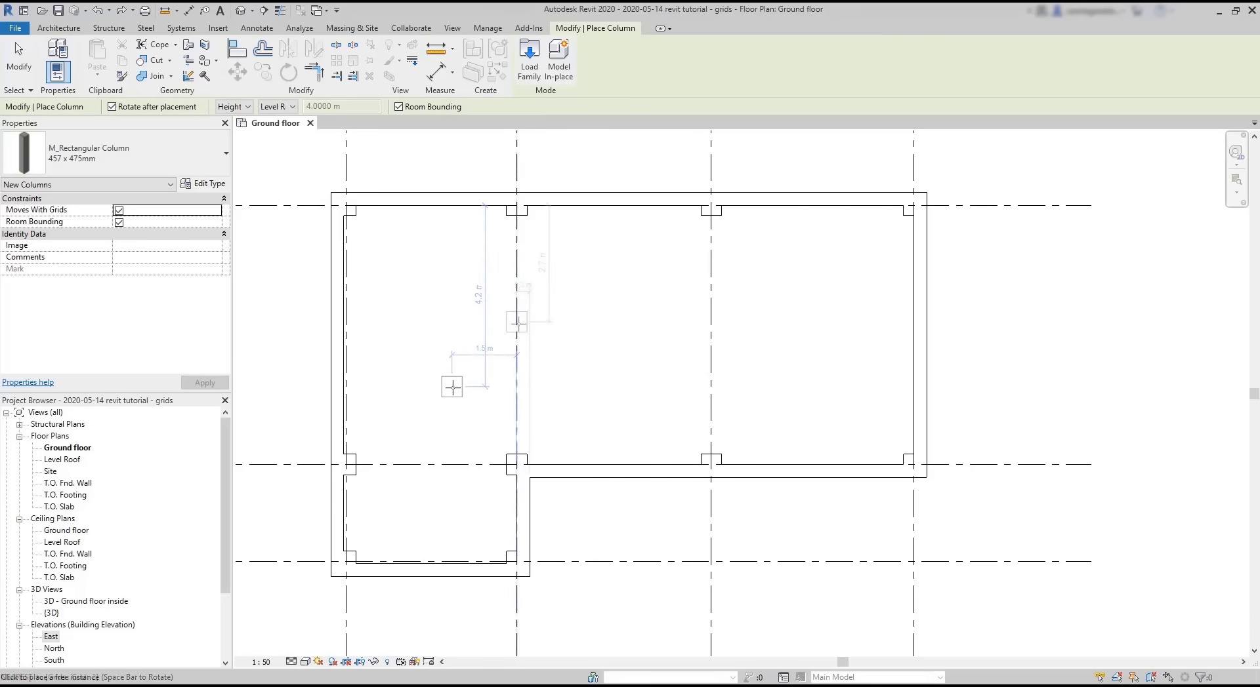
{"action": "left_click", "coordinate": [517, 336]}
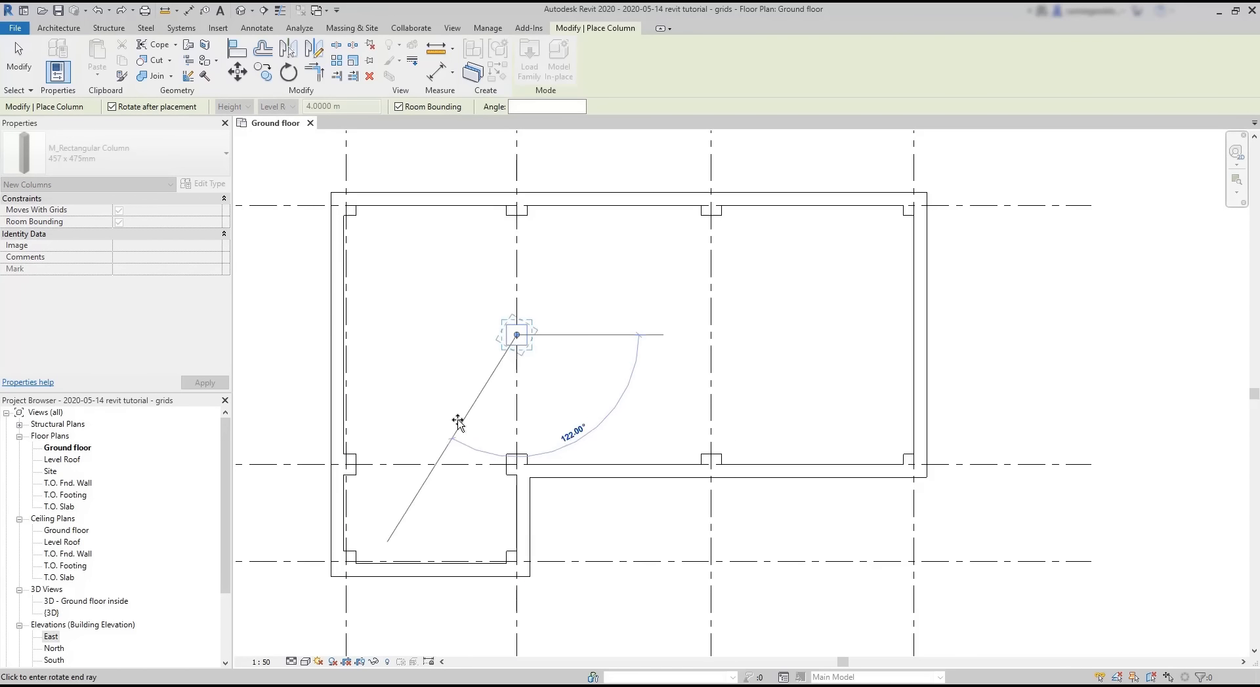
{"action": "left_click", "coordinate": [437, 395]}
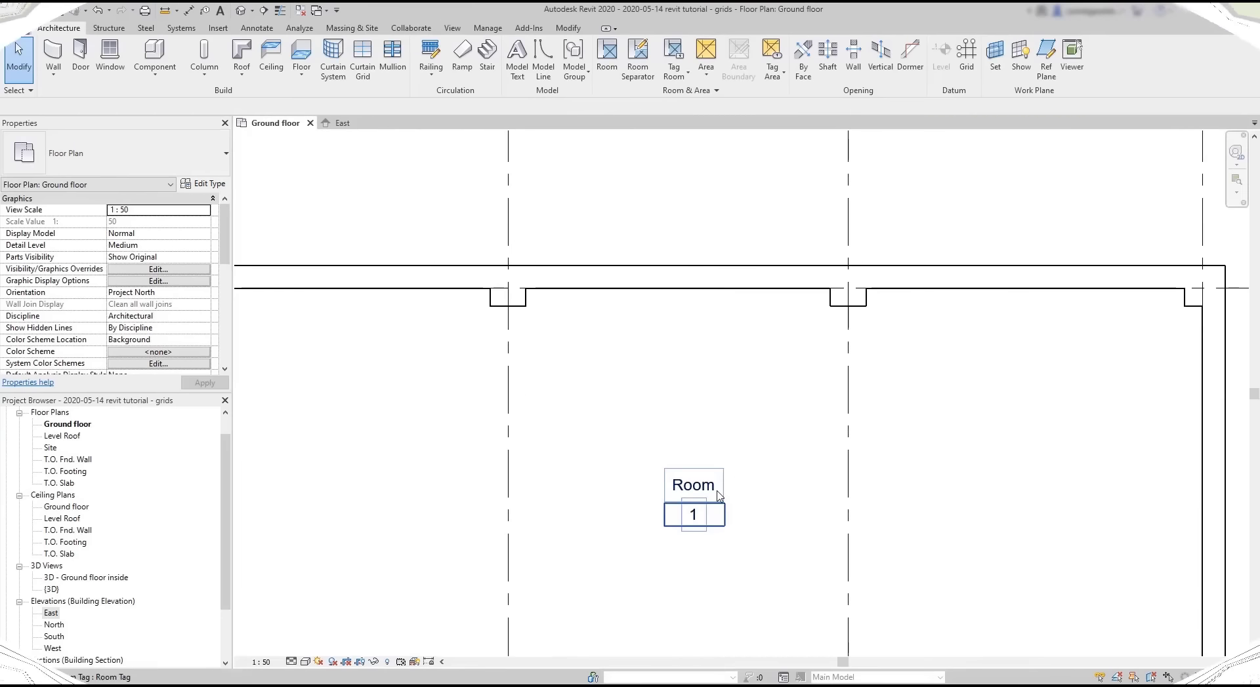
Step: Select the room tag and the room itself to examine how the room boundary runs around the columns
{"action": "left_click", "coordinate": [719, 496]}
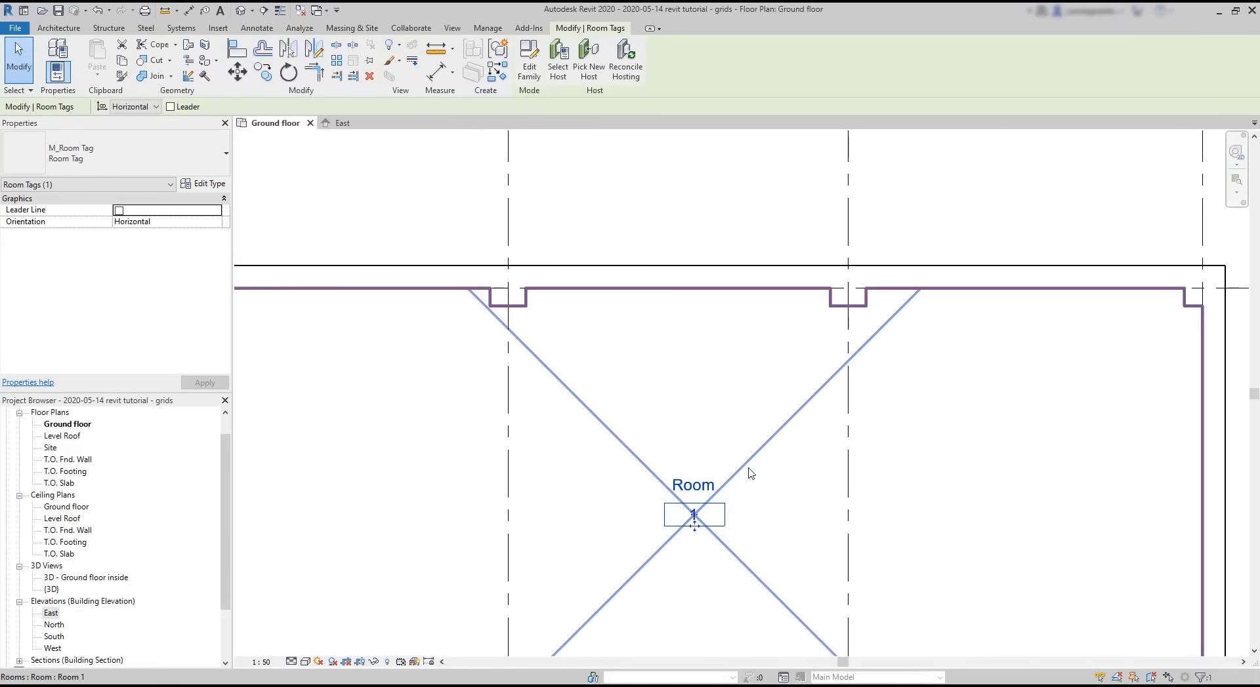
{"action": "left_click", "coordinate": [761, 449]}
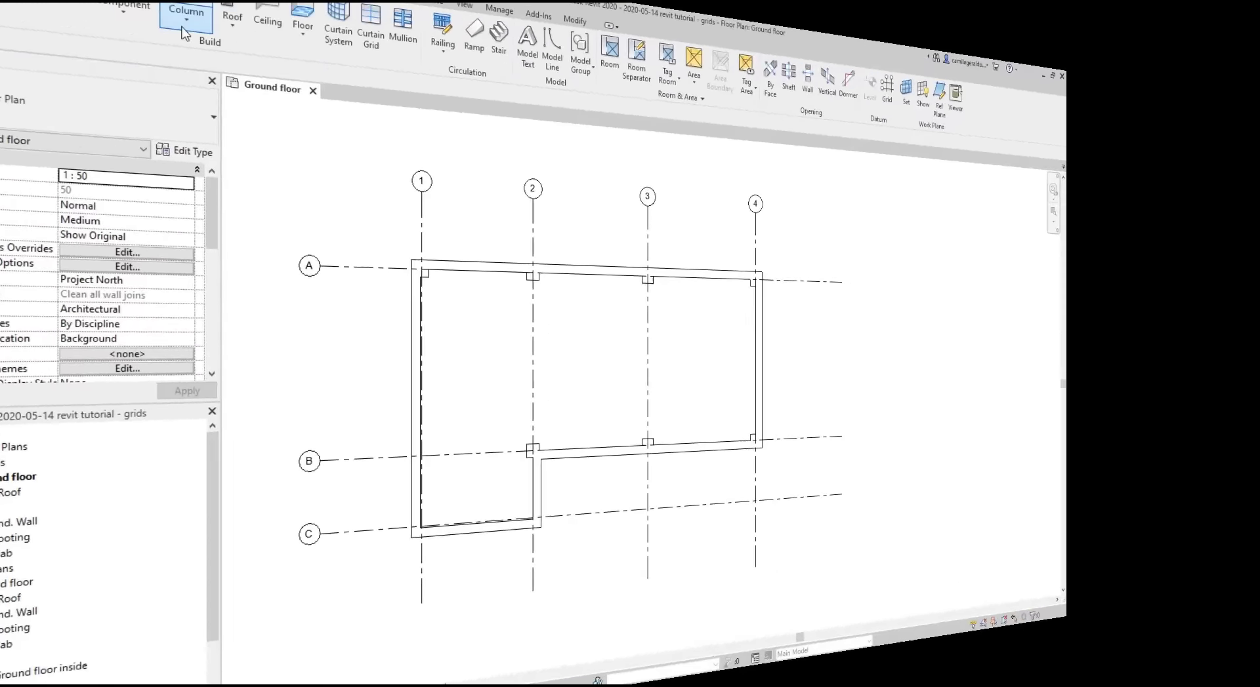
Step: Place a vertical UC305x305x97 structural column at the intersection of grids A and 1
{"action": "left_click", "coordinate": [204, 73]}
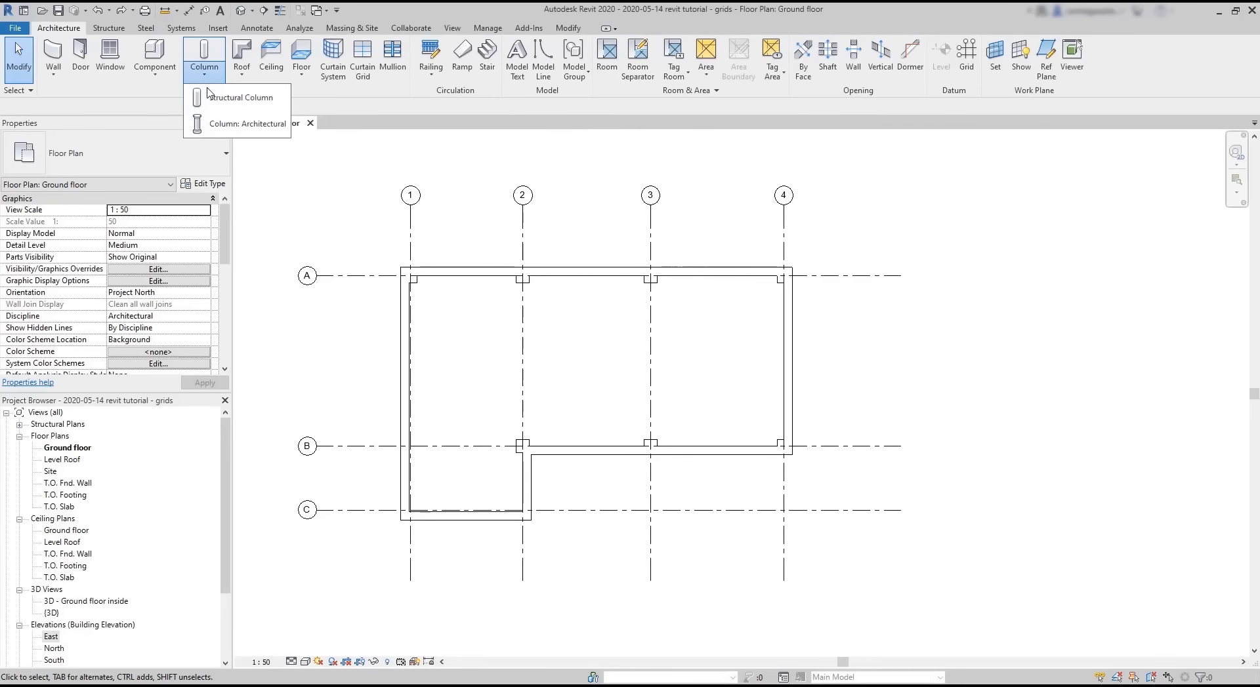
{"action": "left_click", "coordinate": [223, 102]}
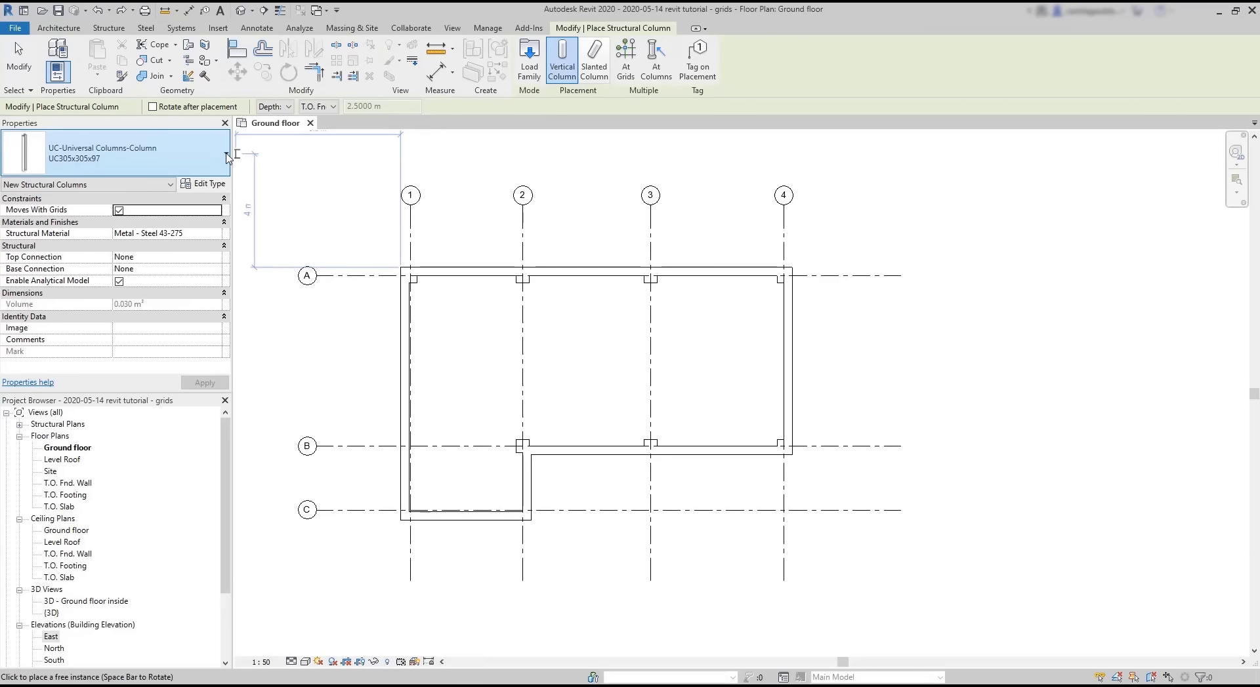
{"action": "left_click", "coordinate": [225, 156]}
{"action": "left_click", "coordinate": [225, 155]}
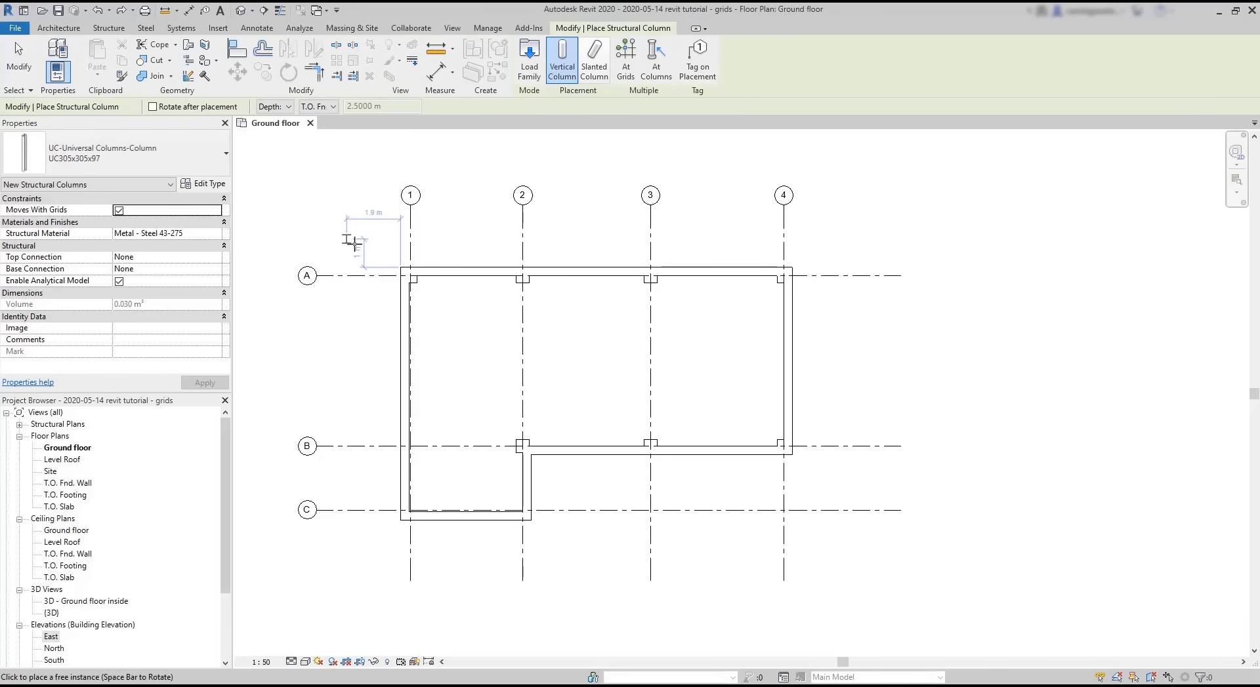
{"action": "scroll", "coordinate": [379, 264], "scroll_direction": "up", "scroll_amount": 5}
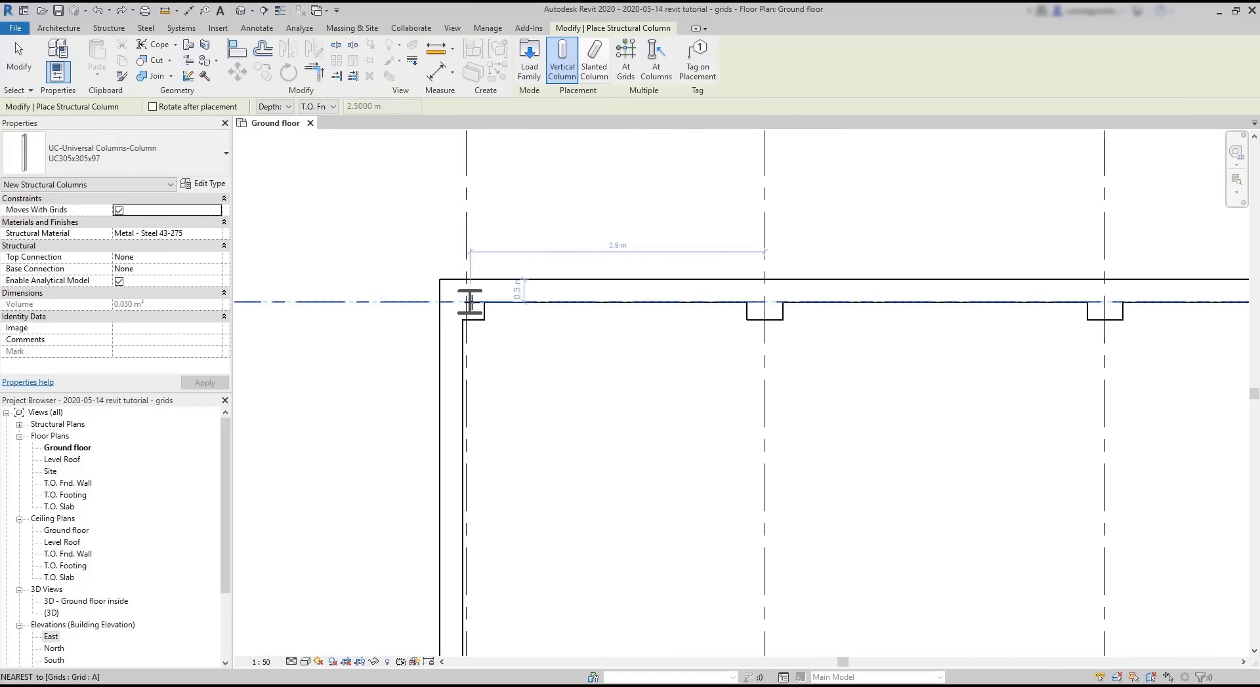
{"action": "left_click", "coordinate": [467, 302]}
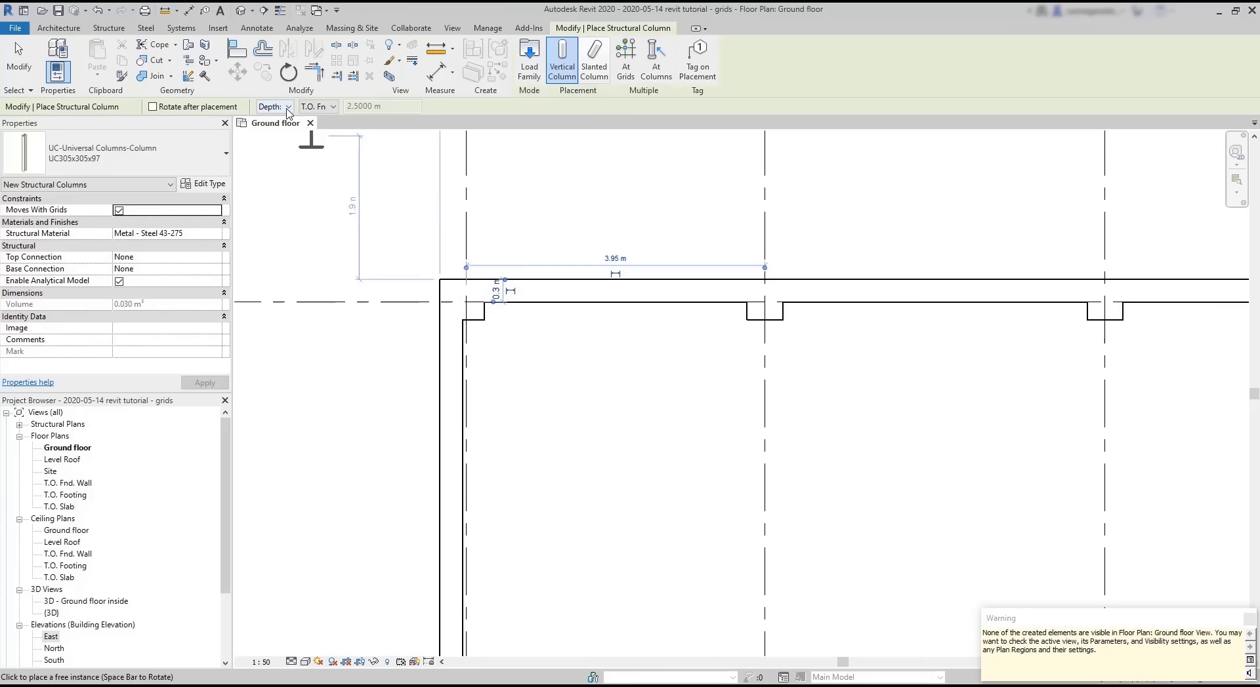
Step: Check the depth and height placement options, and examine the structural column's vertical extent in the East elevation
{"action": "left_click", "coordinate": [288, 107]}
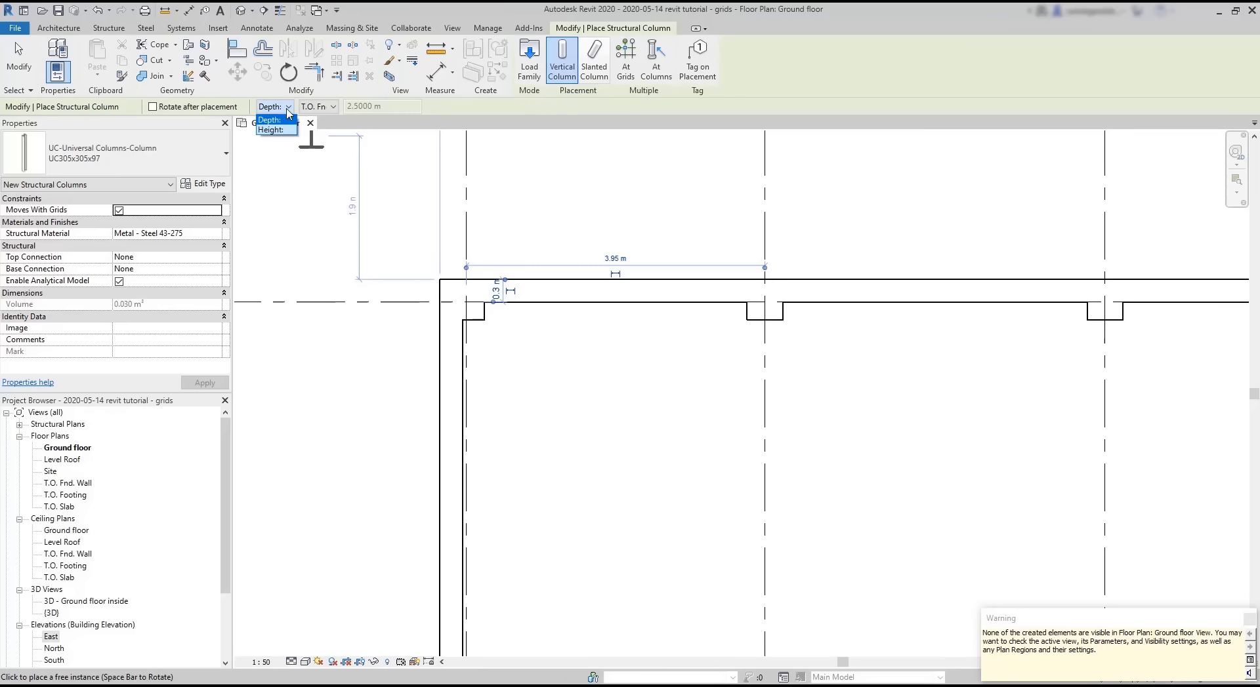
{"action": "left_click", "coordinate": [288, 113]}
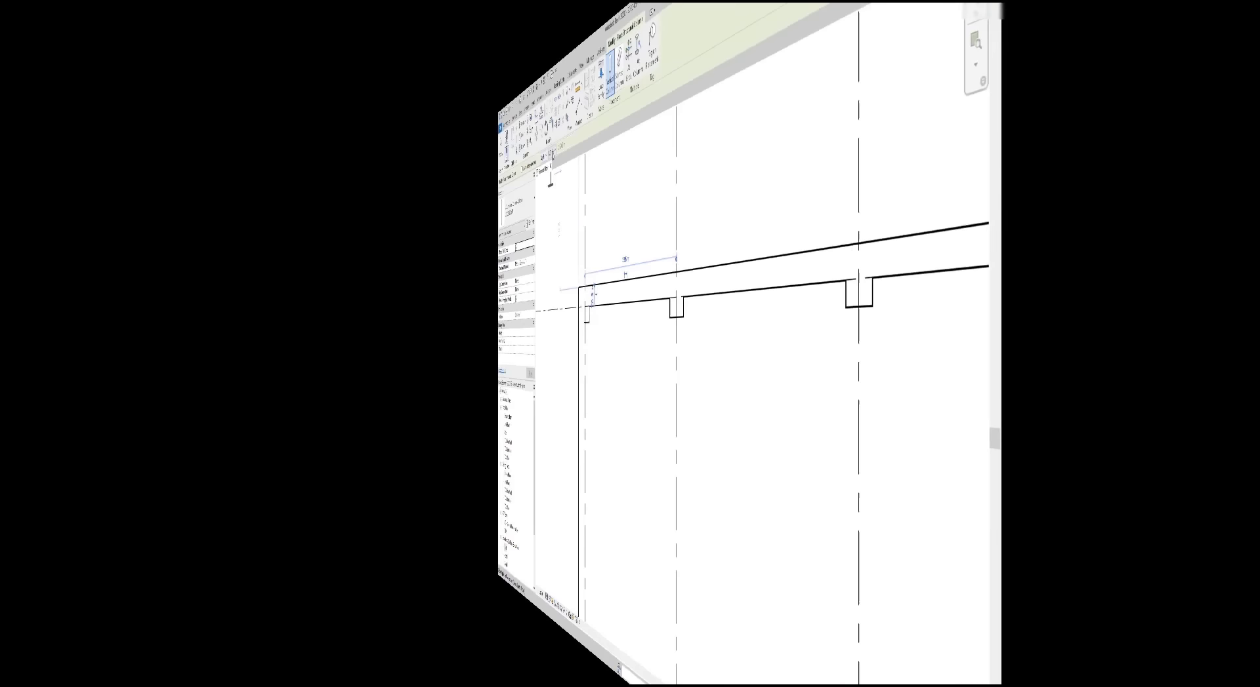
{"action": "scroll", "coordinate": [722, 387], "scroll_direction": "up", "scroll_amount": 5}
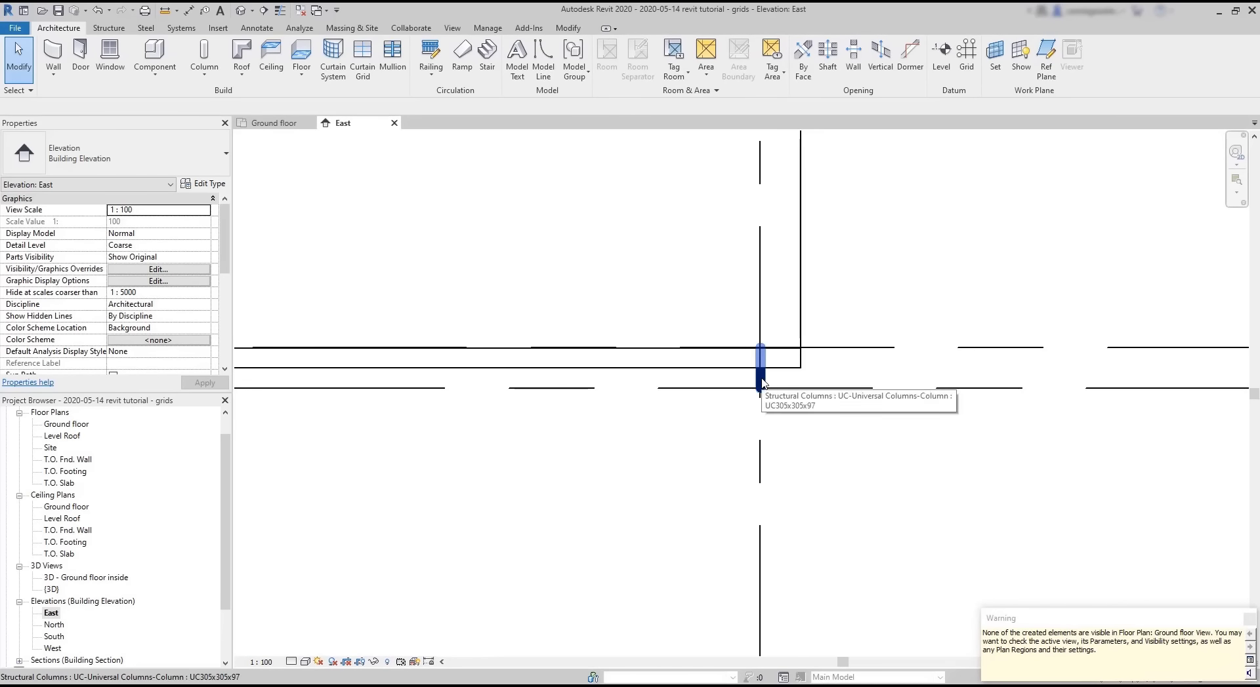
{"action": "scroll", "coordinate": [764, 384], "scroll_direction": "down", "scroll_amount": 3}
{"action": "scroll", "coordinate": [762, 383], "scroll_direction": "down", "scroll_amount": 2}
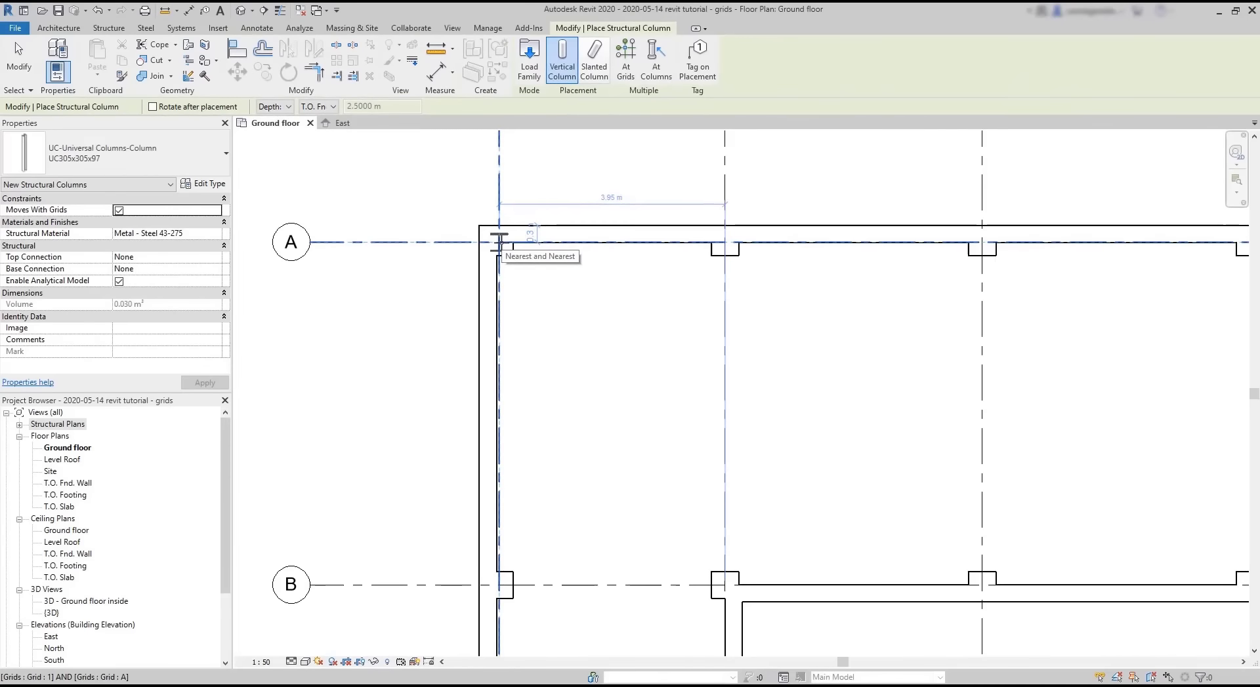
Step: Repeat the UC305x305x97 structural column placement at grids A and 1 on the Ground floor plan, and dismiss the visibility warning
{"action": "left_click", "coordinate": [498, 242]}
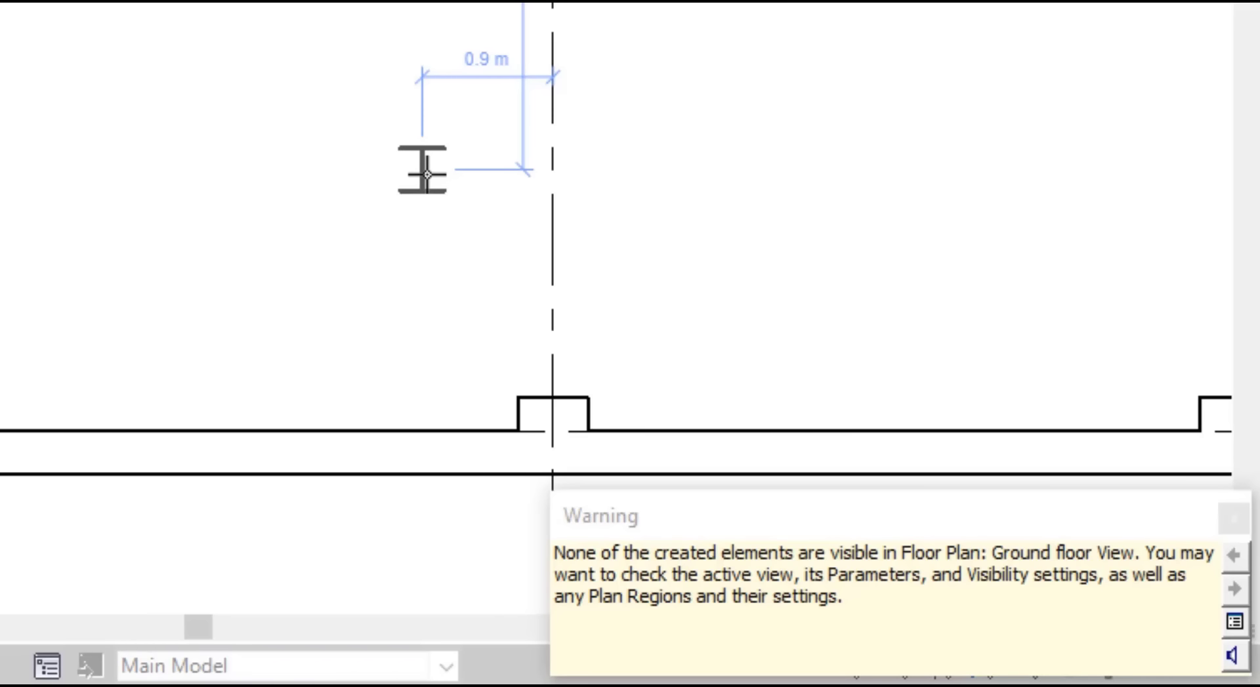
{"action": "left_click", "coordinate": [1233, 518]}
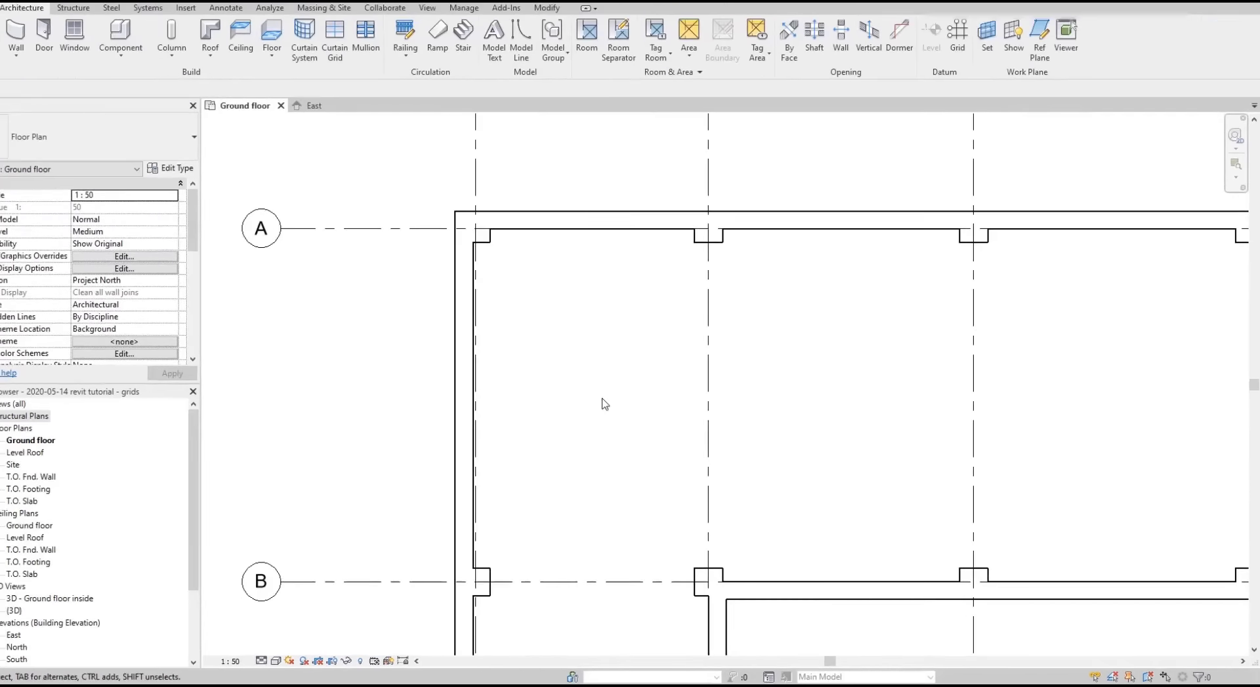
Step: Set the Ground floor plan's underlay base level to T.O. Fnd. Wall and apply it
{"action": "left_click_drag", "start_coordinate": [197, 221], "coordinate": [237, 285]}
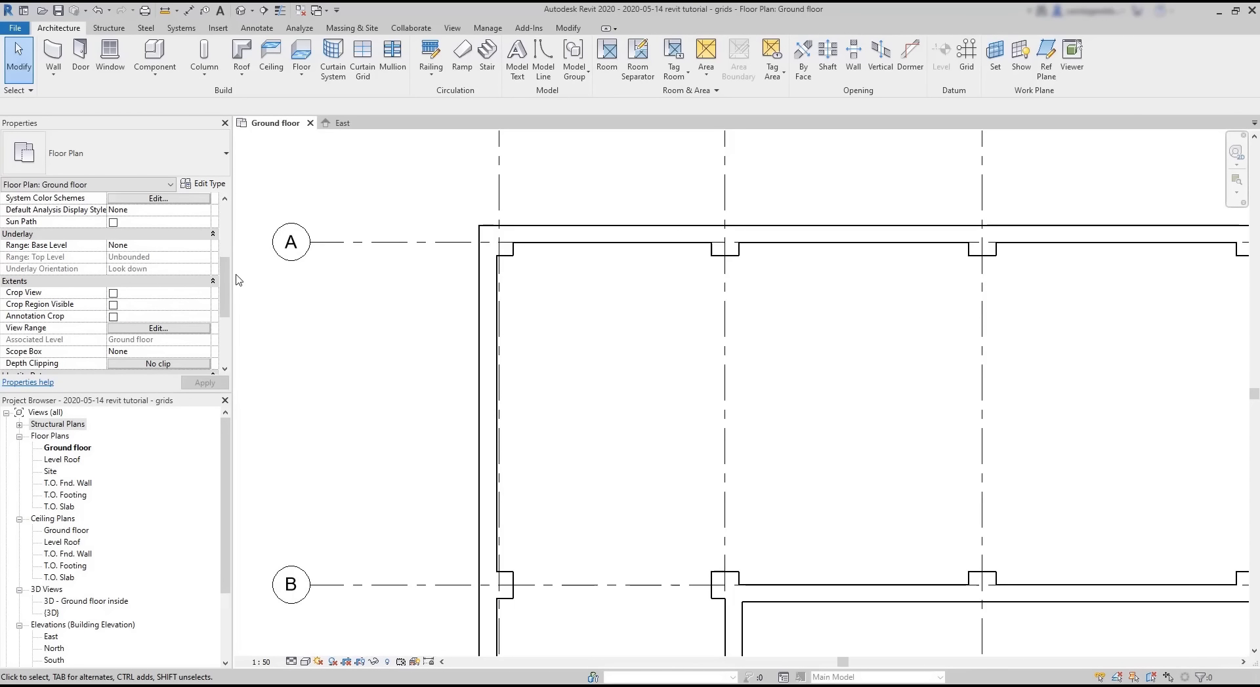
{"action": "left_click", "coordinate": [206, 247]}
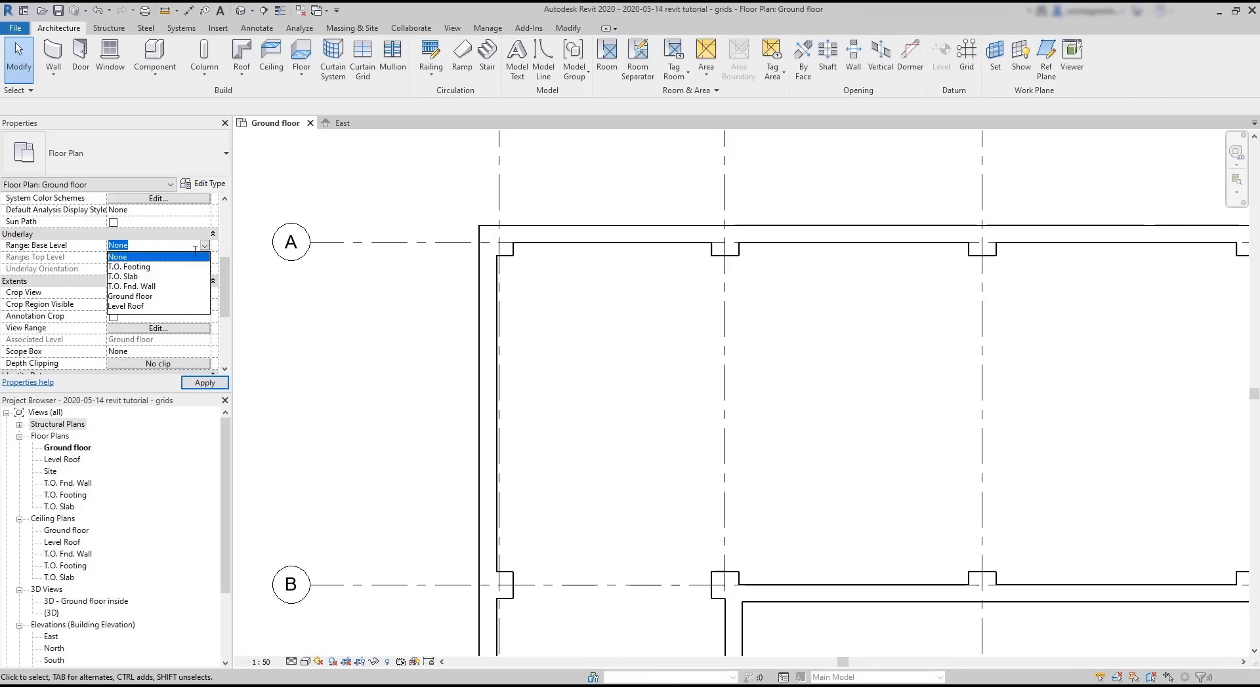
{"action": "left_click", "coordinate": [146, 286]}
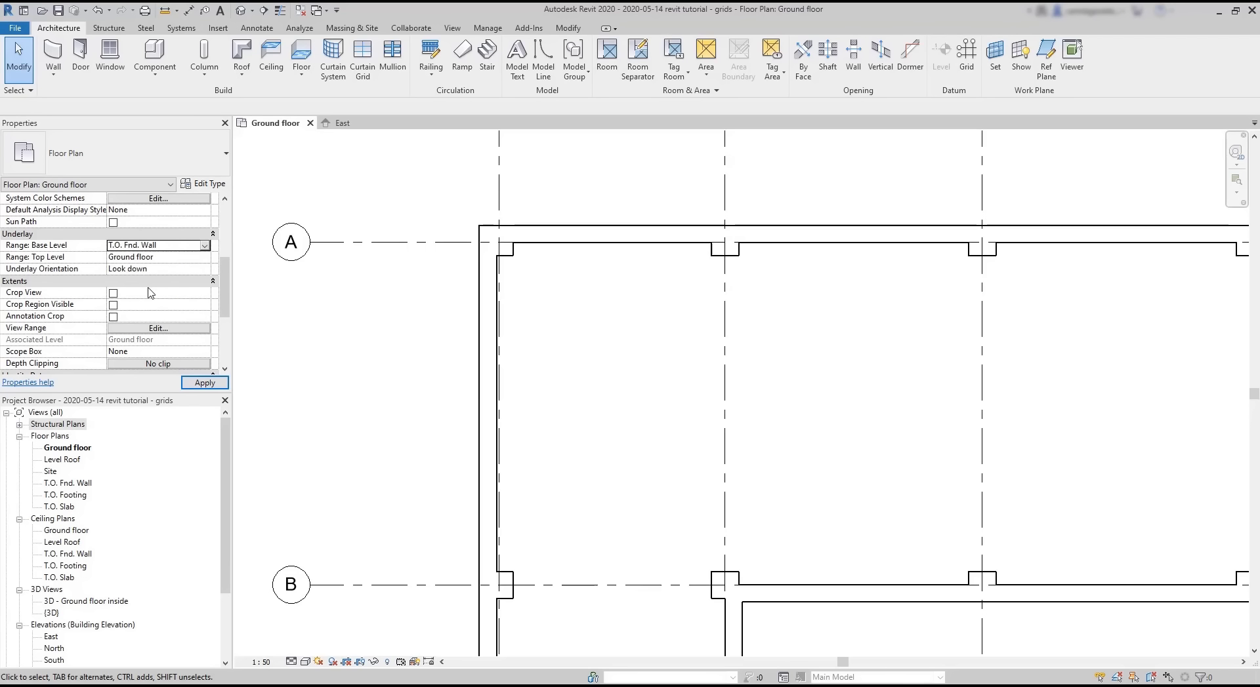
{"action": "left_click", "coordinate": [201, 383]}
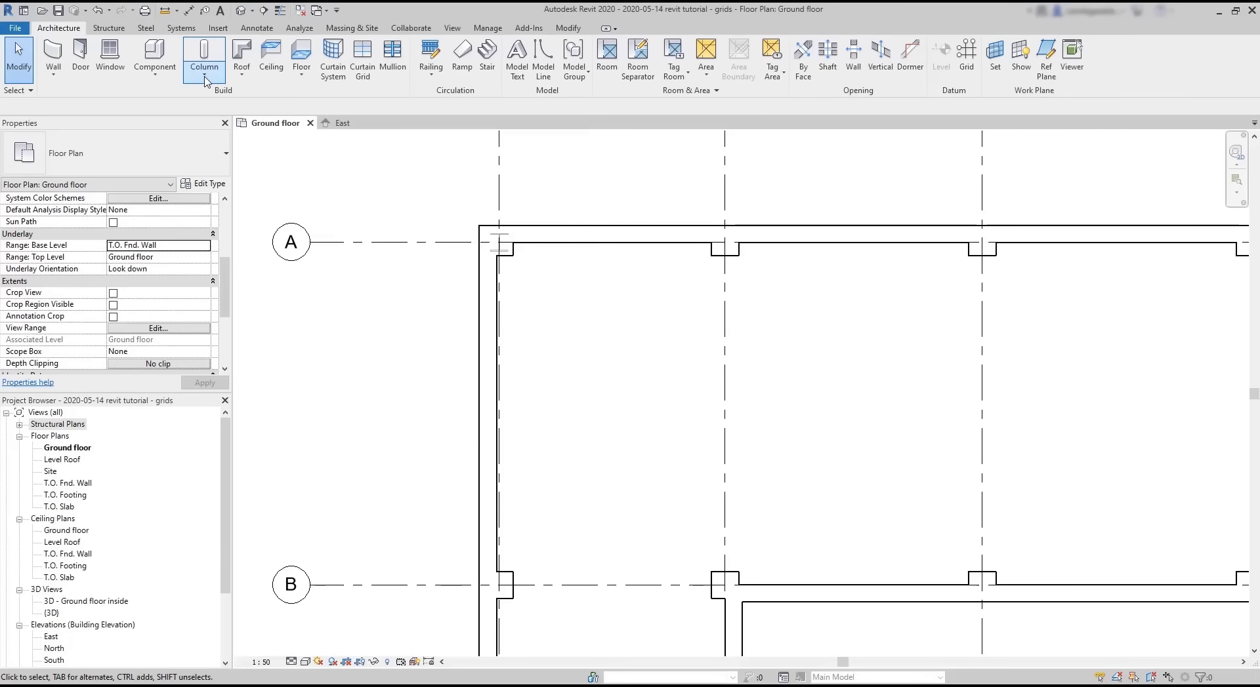
Step: Place UC305x305x97 structural columns at all the architectural columns in the plan with the At Columns option
{"action": "left_click", "coordinate": [206, 77]}
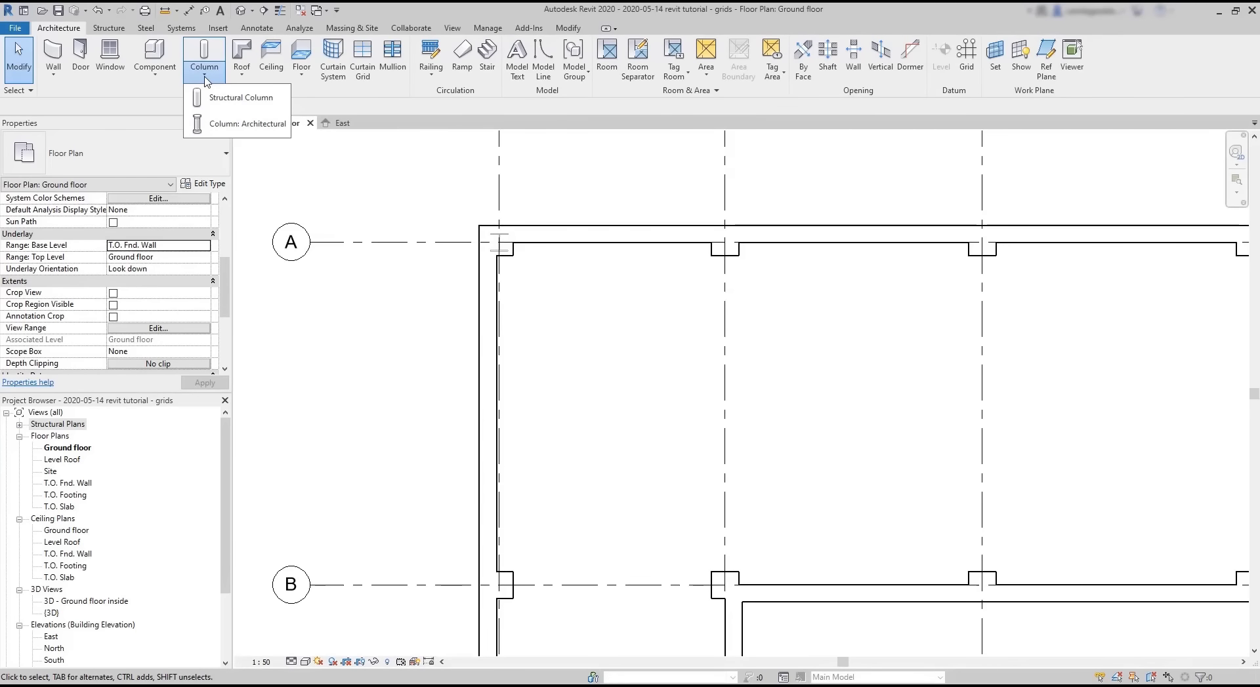
{"action": "left_click", "coordinate": [226, 97]}
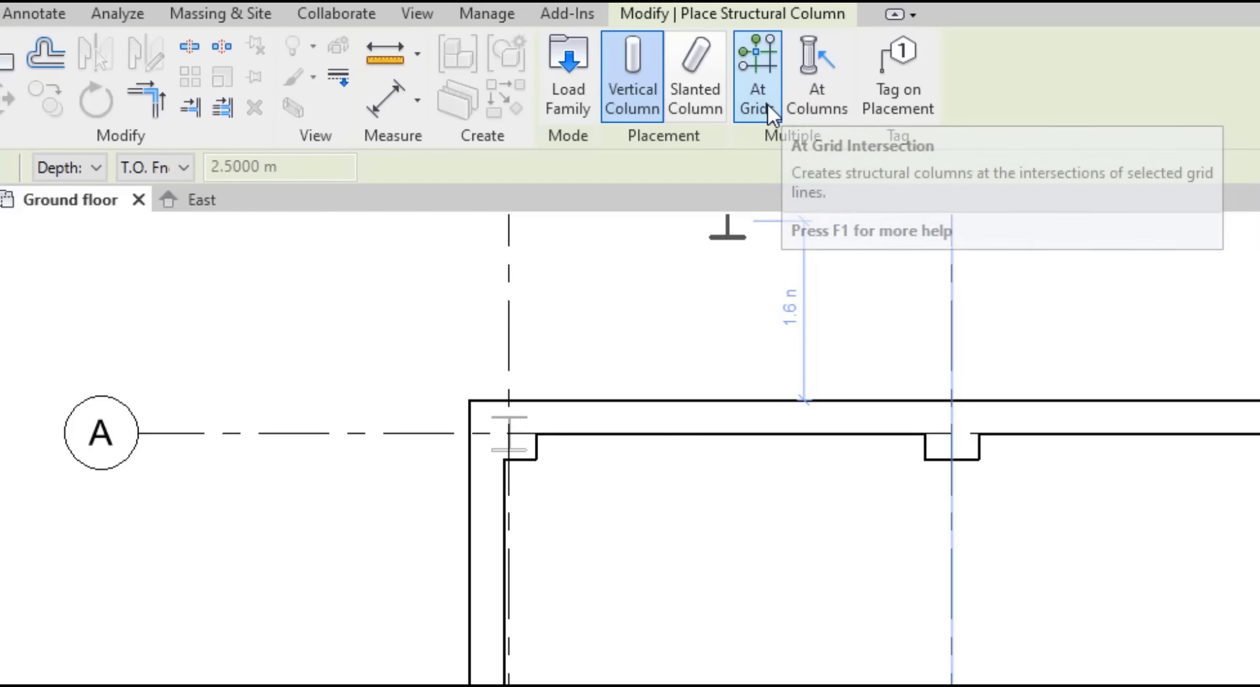
{"action": "scroll", "coordinate": [731, 275], "scroll_direction": "down", "scroll_amount": 4}
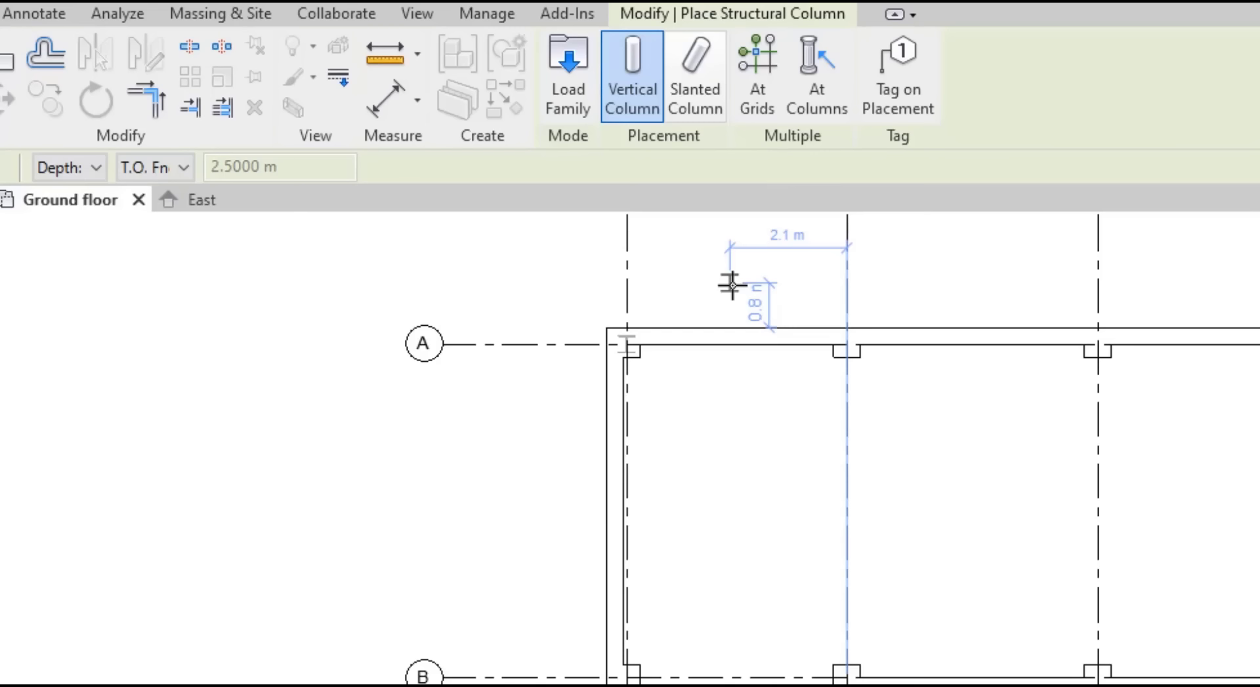
{"action": "left_click", "coordinate": [819, 79]}
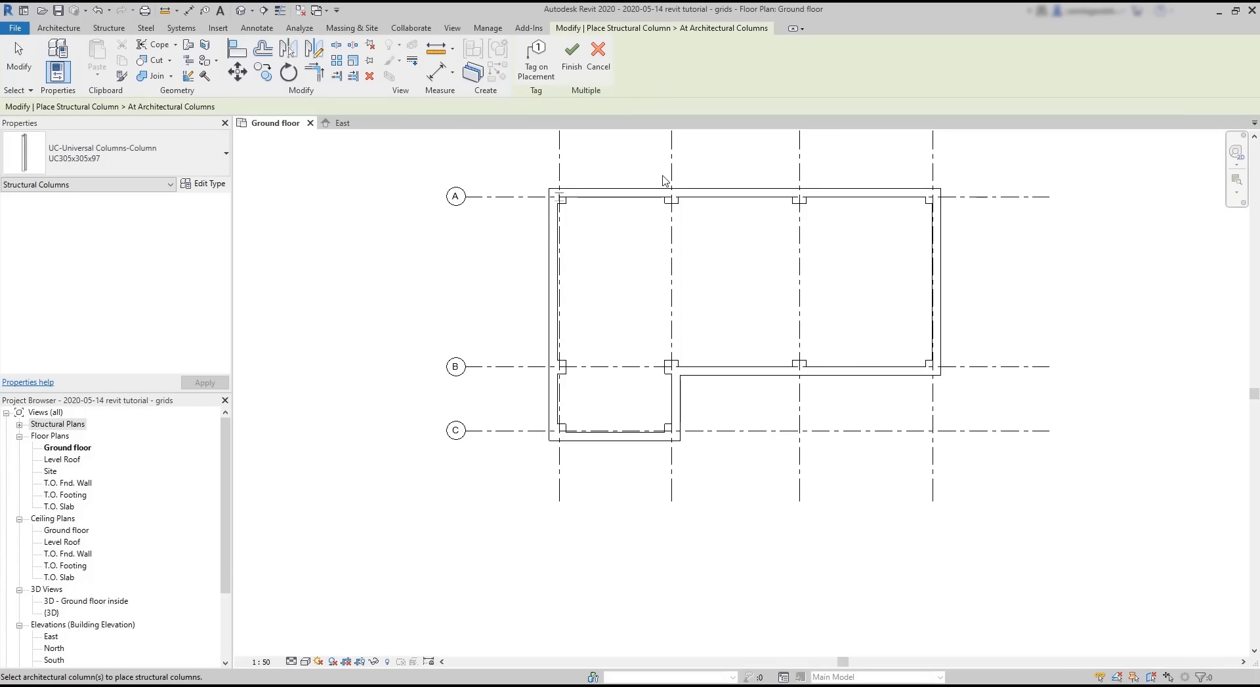
{"action": "left_click", "coordinate": [671, 200]}
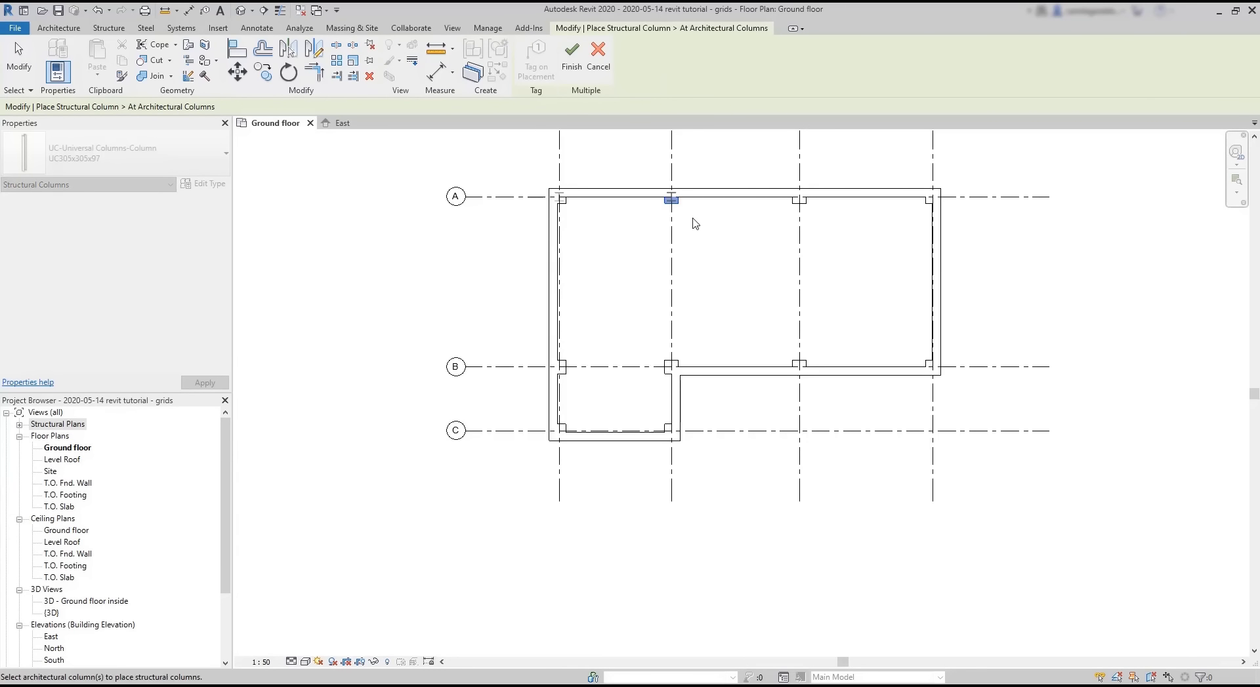
{"action": "left_click_drag", "start_coordinate": [1042, 499], "coordinate": [512, 161]}
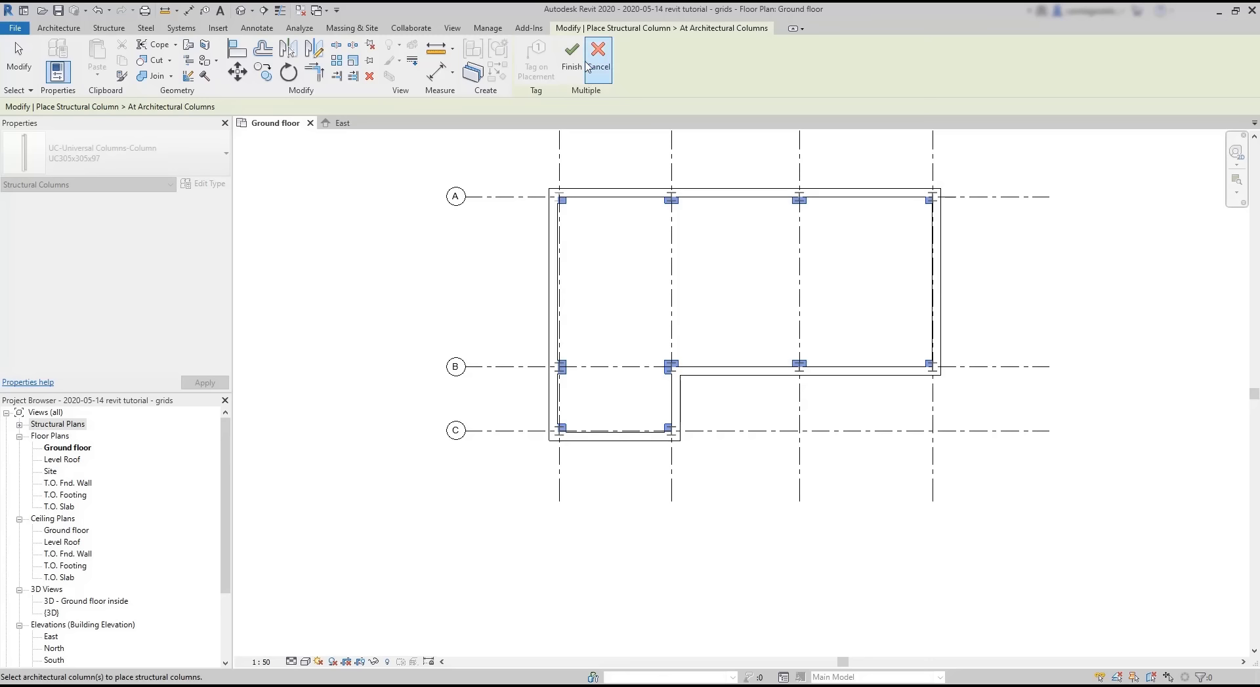
{"action": "left_click", "coordinate": [578, 63]}
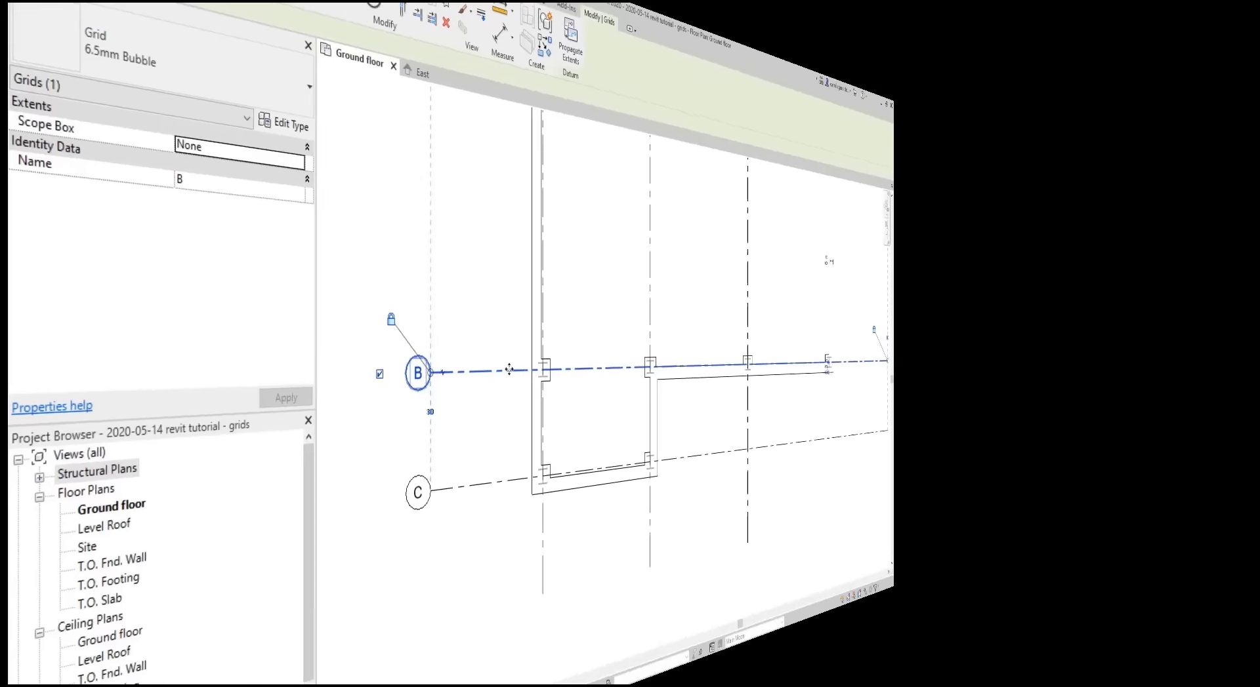
Step: Move grid B with its architectural and structural columns north, and undo the move
{"action": "left_click_drag", "start_coordinate": [451, 368], "coordinate": [450, 260]}
{"action": "left_click", "coordinate": [600, 317]}
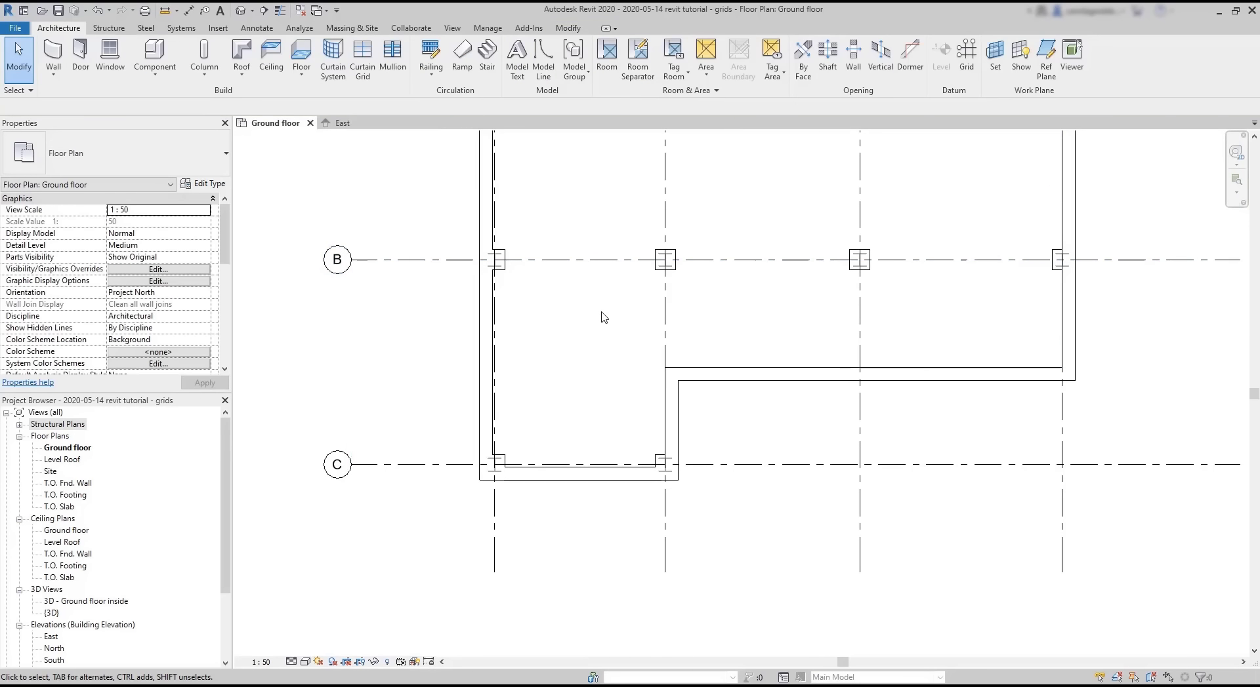
{"action": "key", "text": "ctrl+z"}
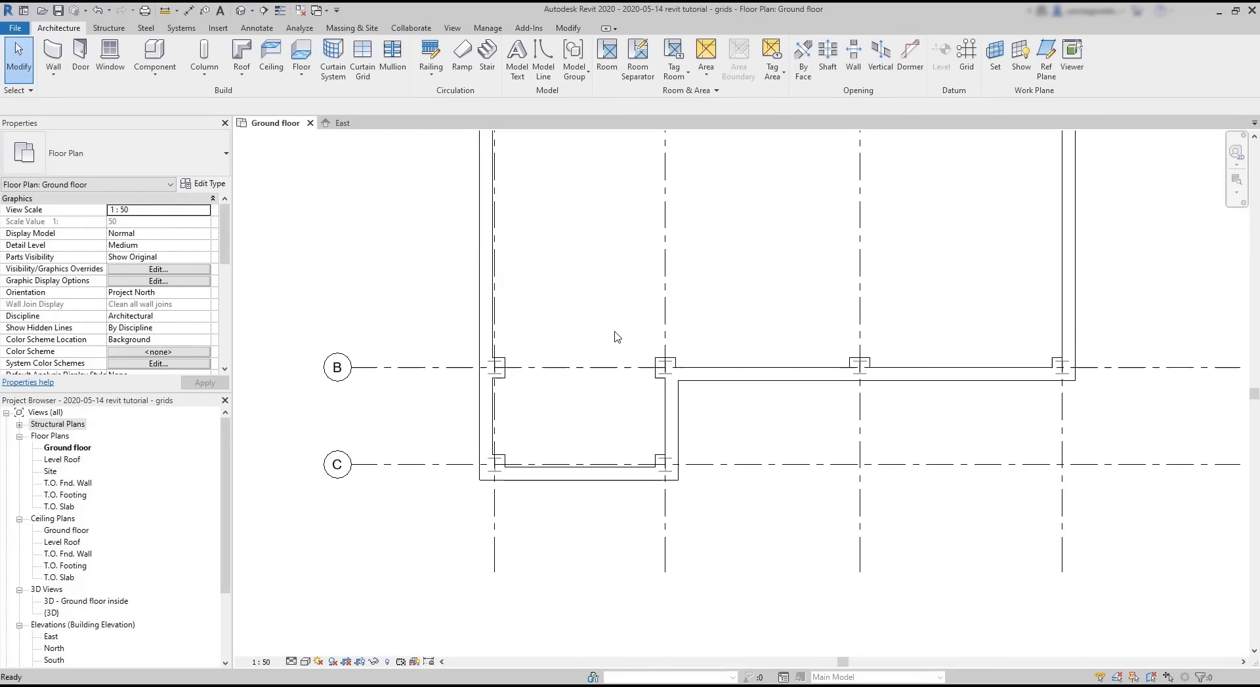
{"action": "scroll", "coordinate": [615, 333], "scroll_direction": "down", "scroll_amount": 2}
{"action": "middle_click_drag", "start_coordinate": [706, 294], "coordinate": [687, 373]}
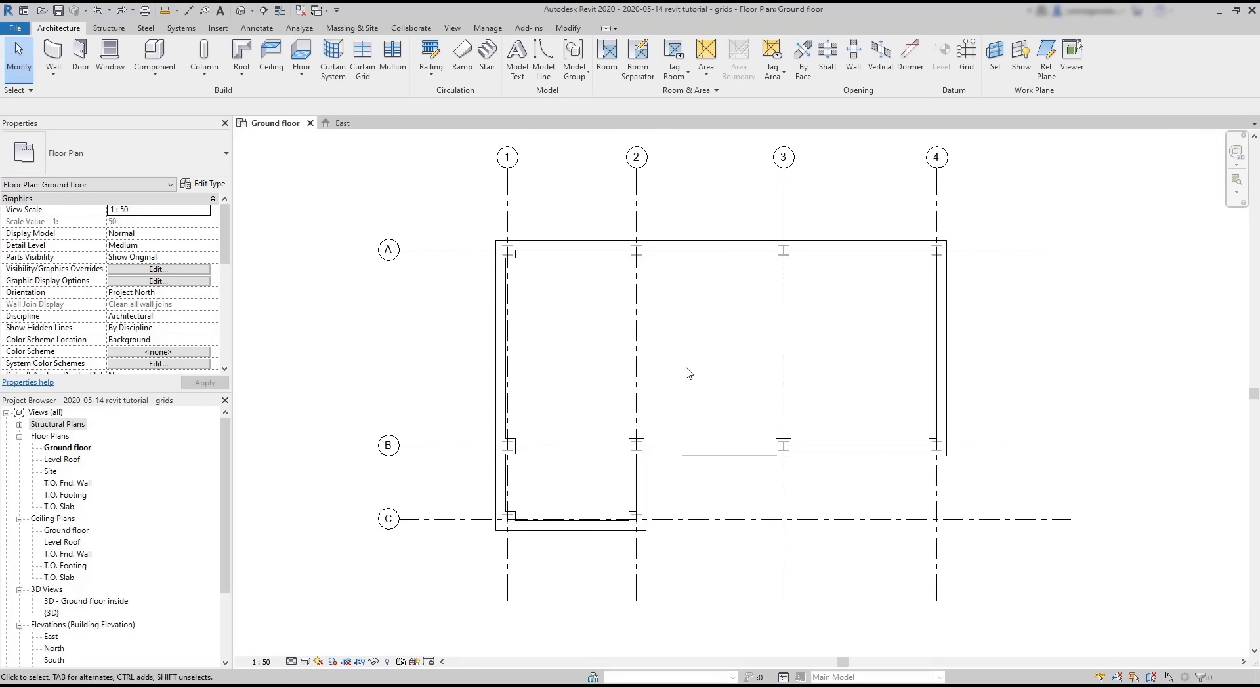